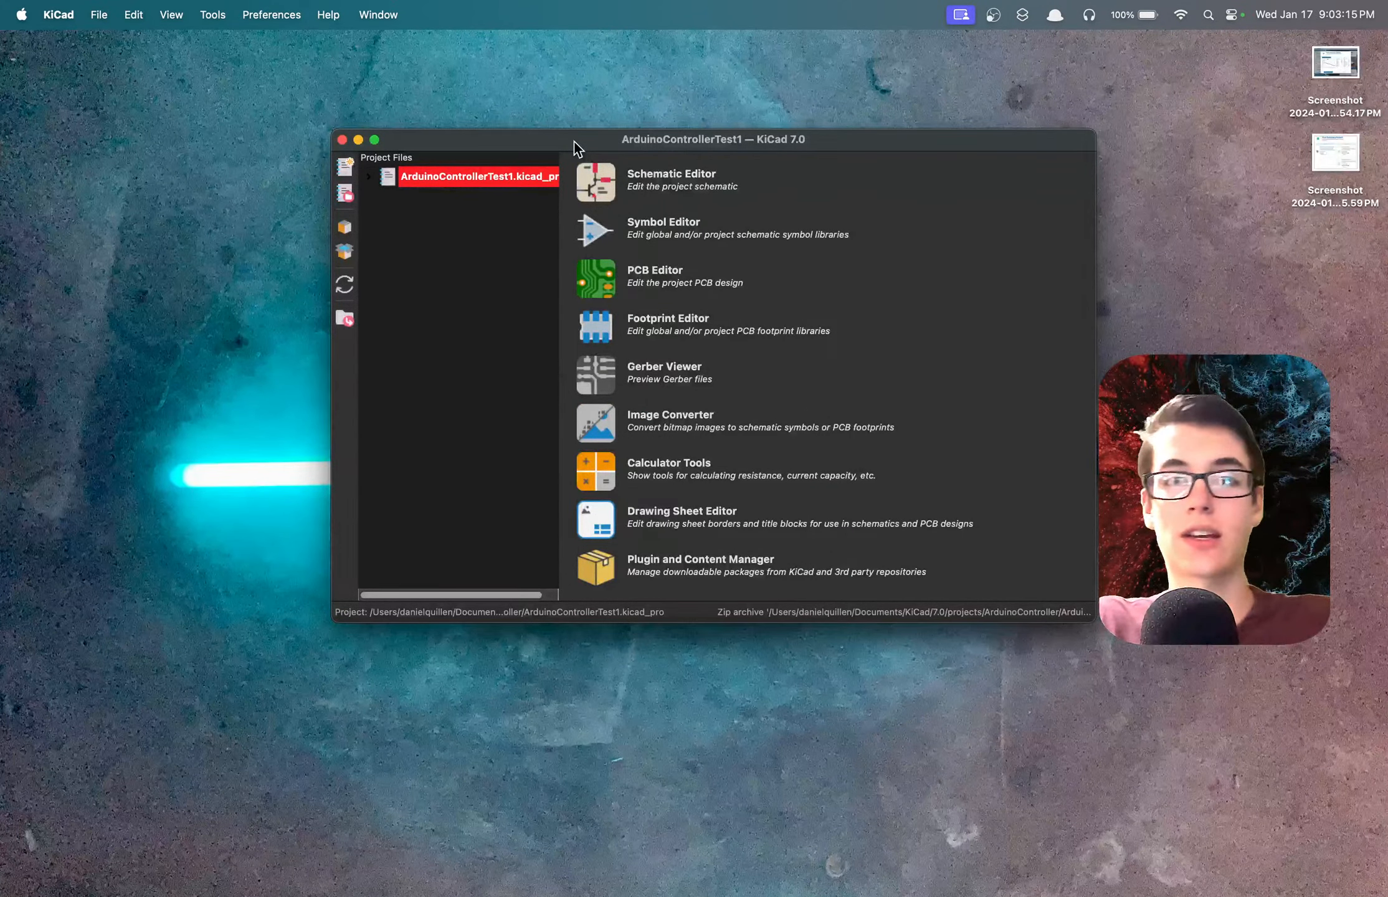
Switch to Safari, open kicad.org and view the operating system options on its Download page.
key(ctrl+Left)
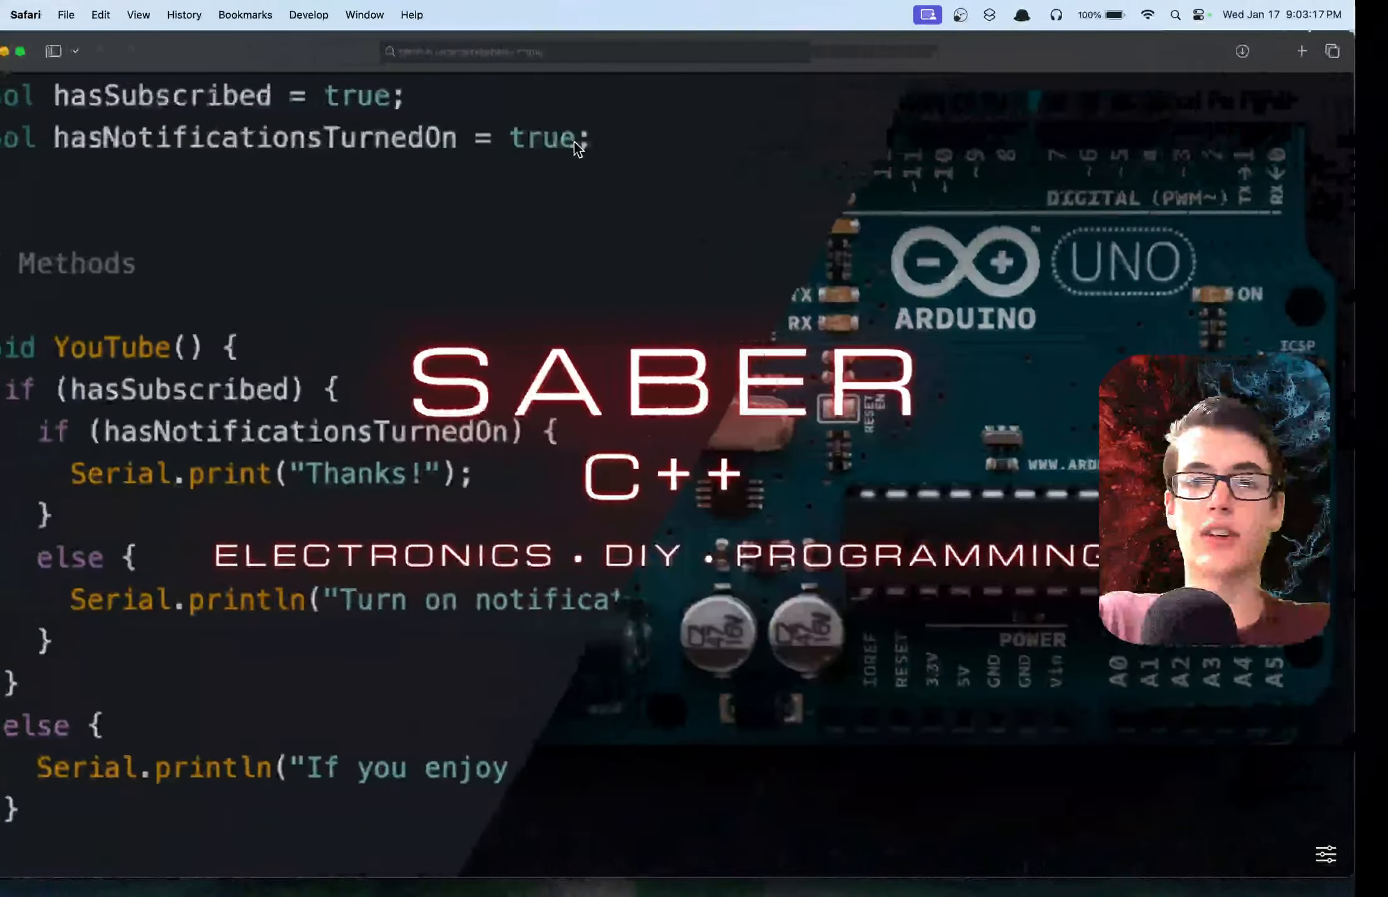
text(kicad.org)
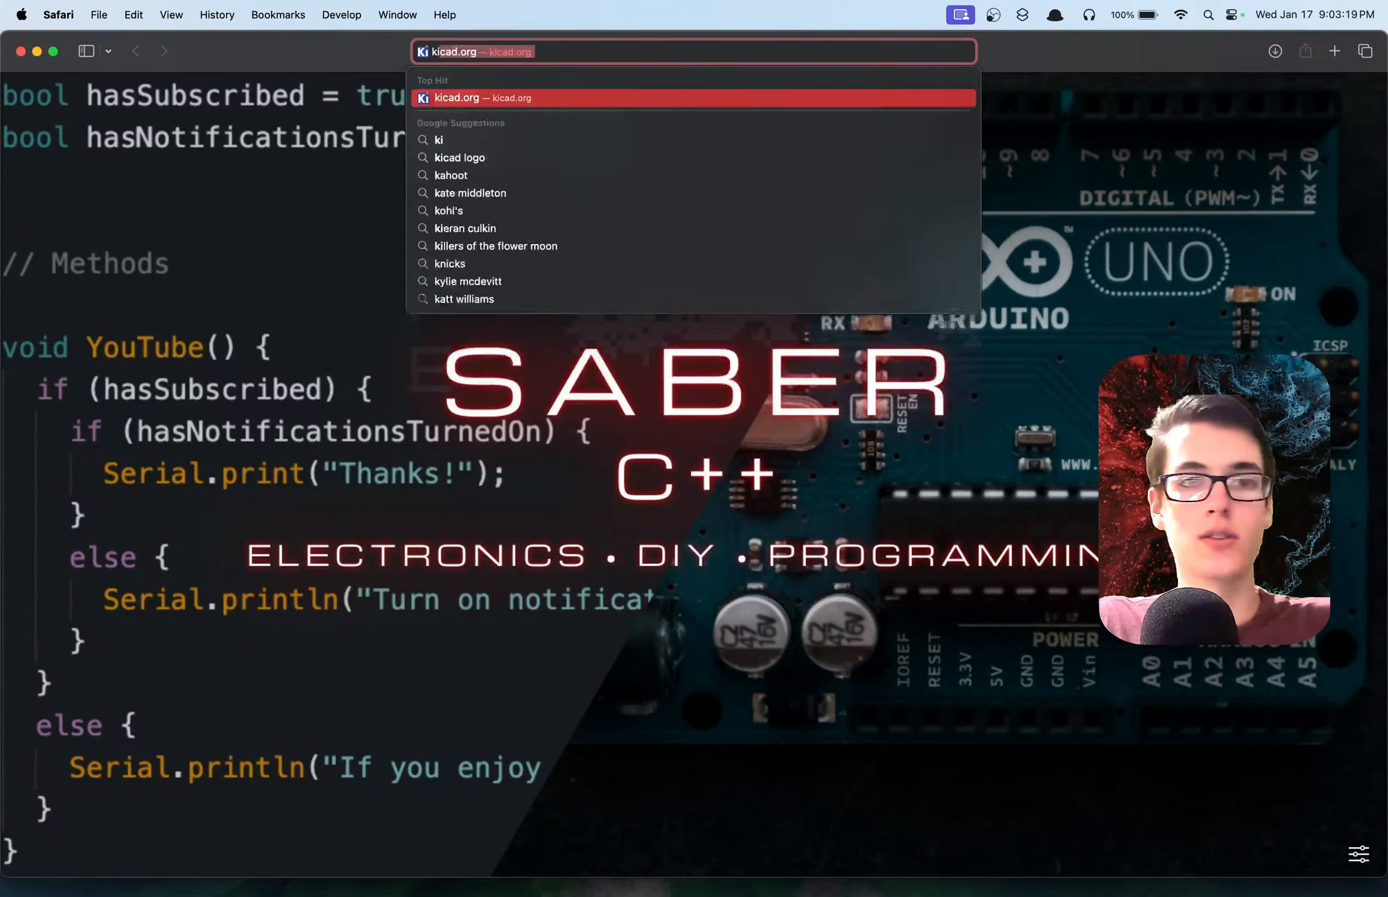
key(Return)
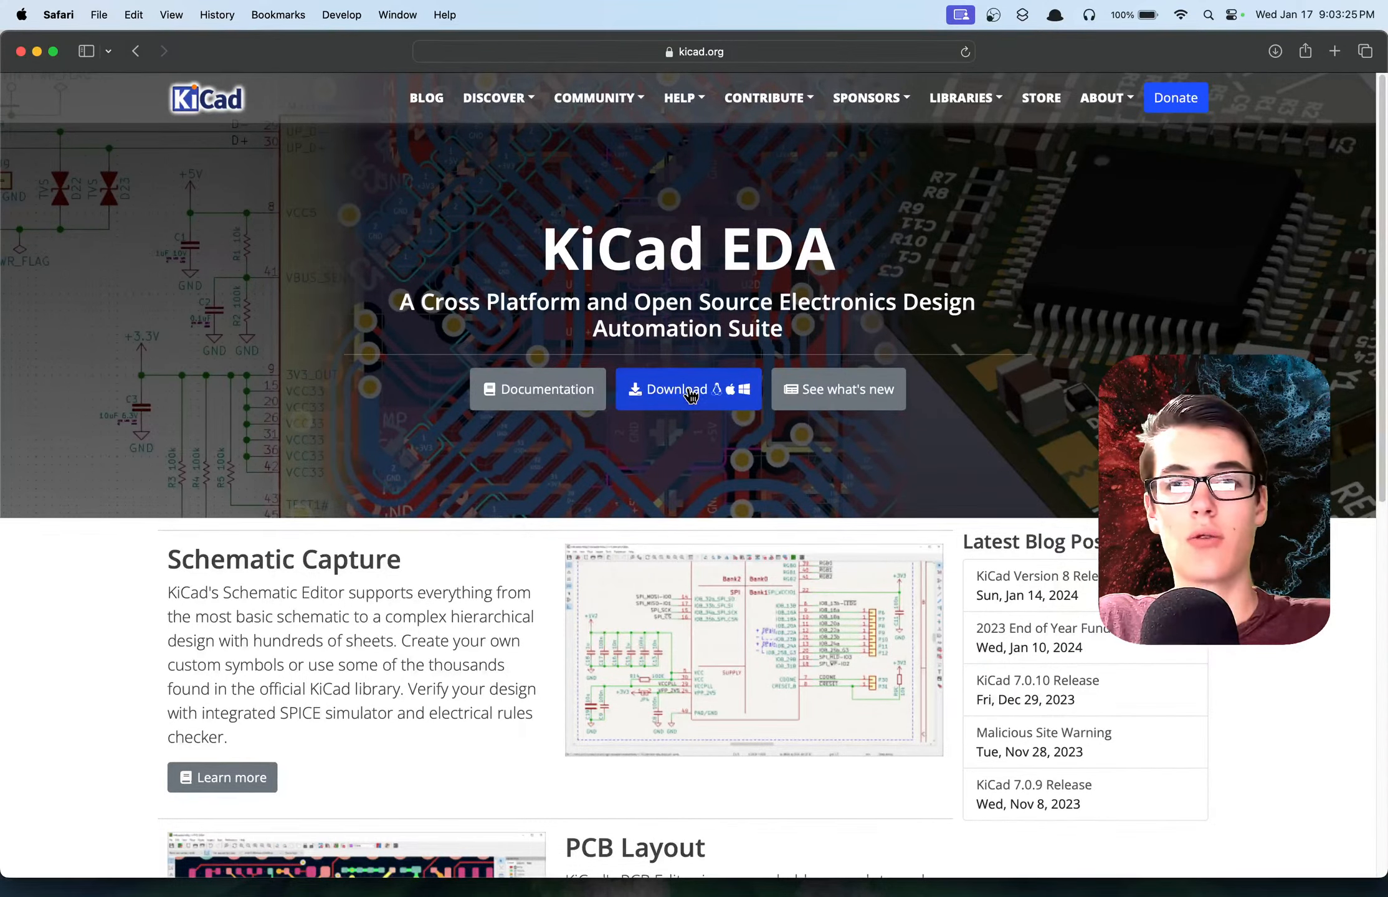
click(691, 394)
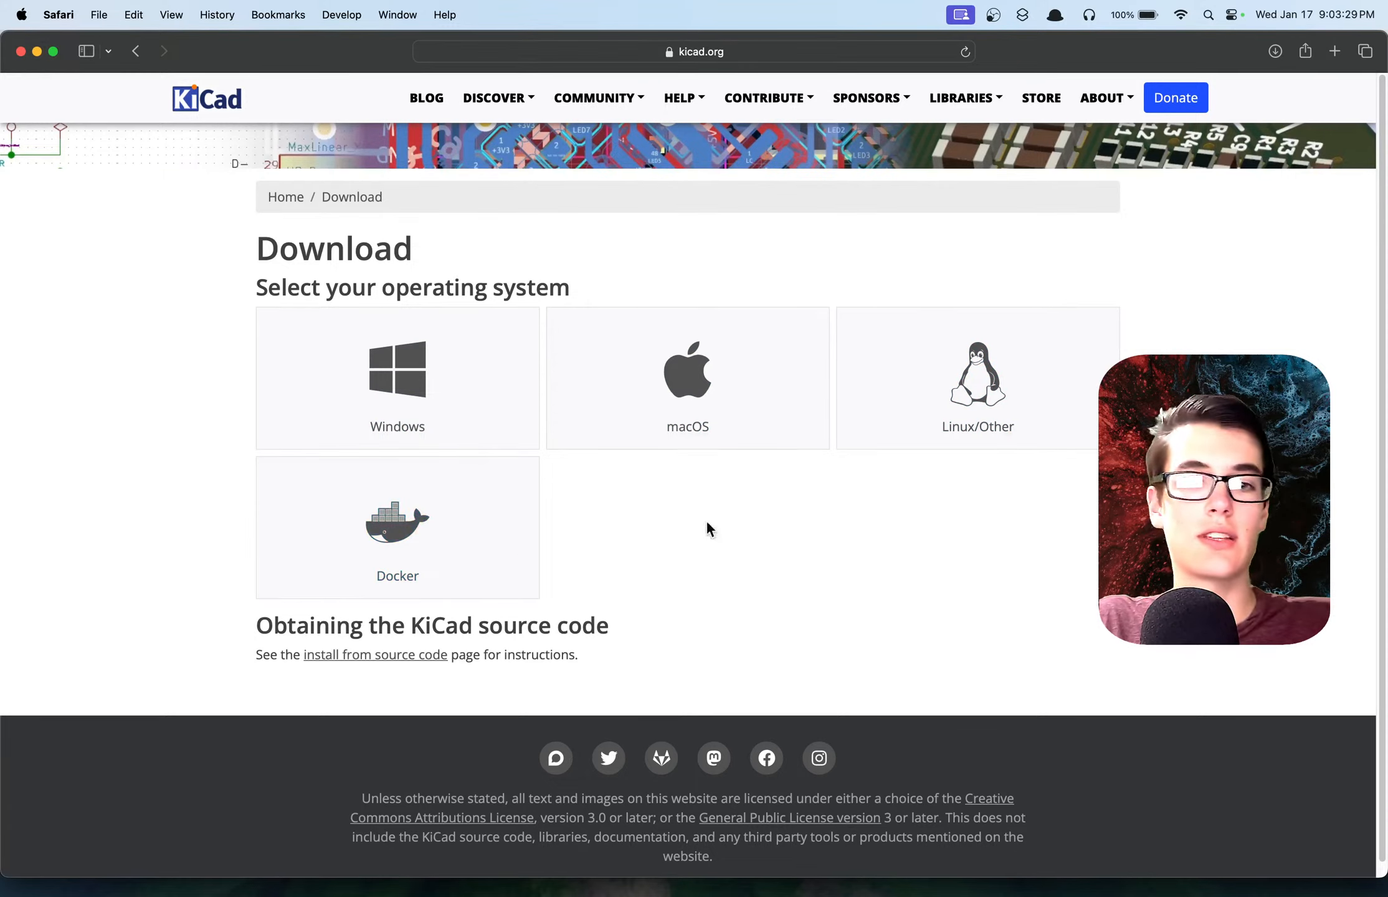
scroll(825, 524, up, 2)
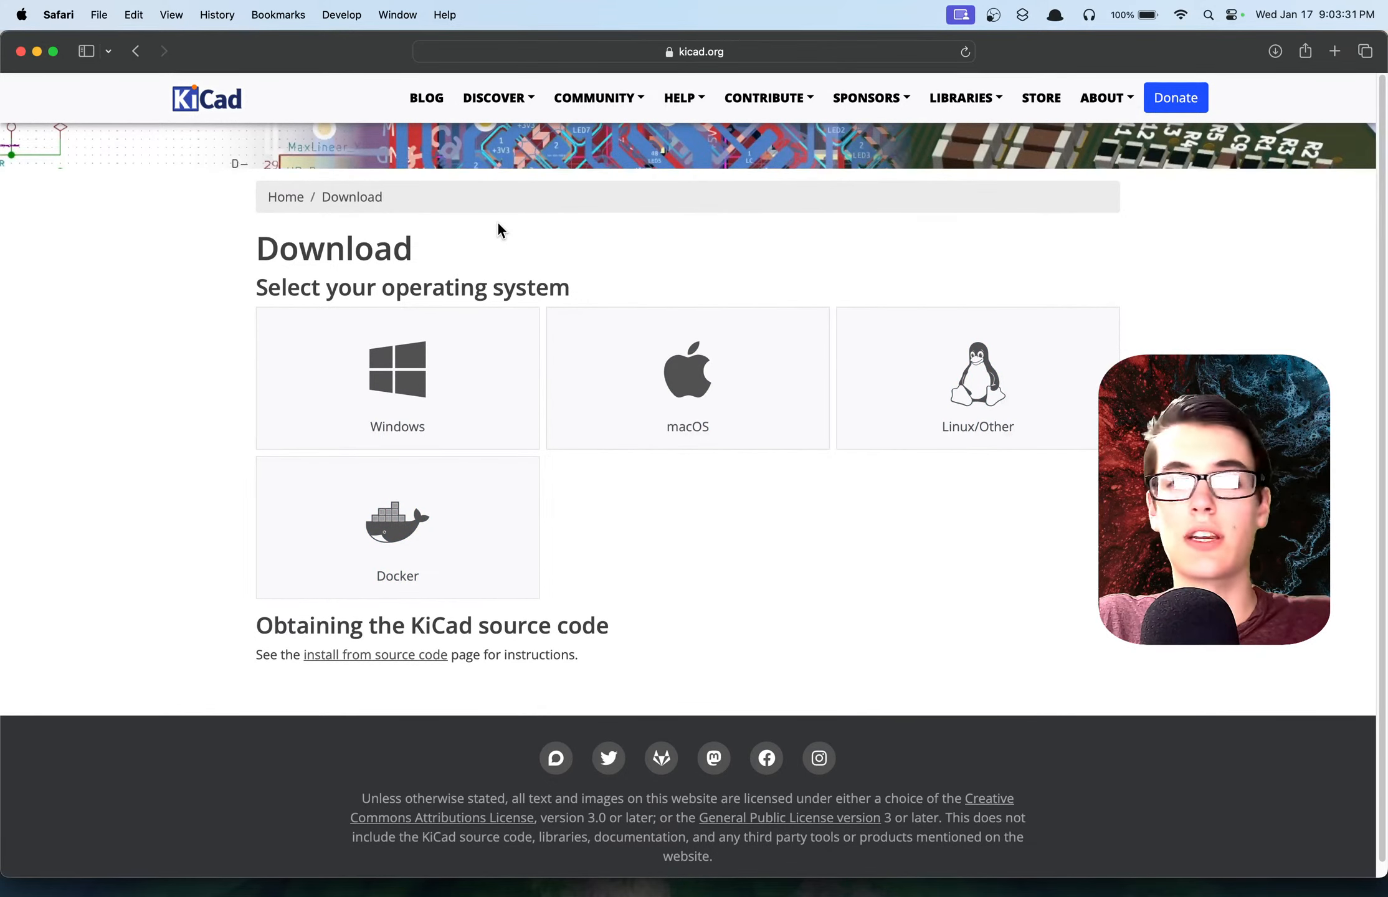
Switch back to KiCad and search the libraries in the Plugin and Content Manager for "arduino".
key(ctrl+Right)
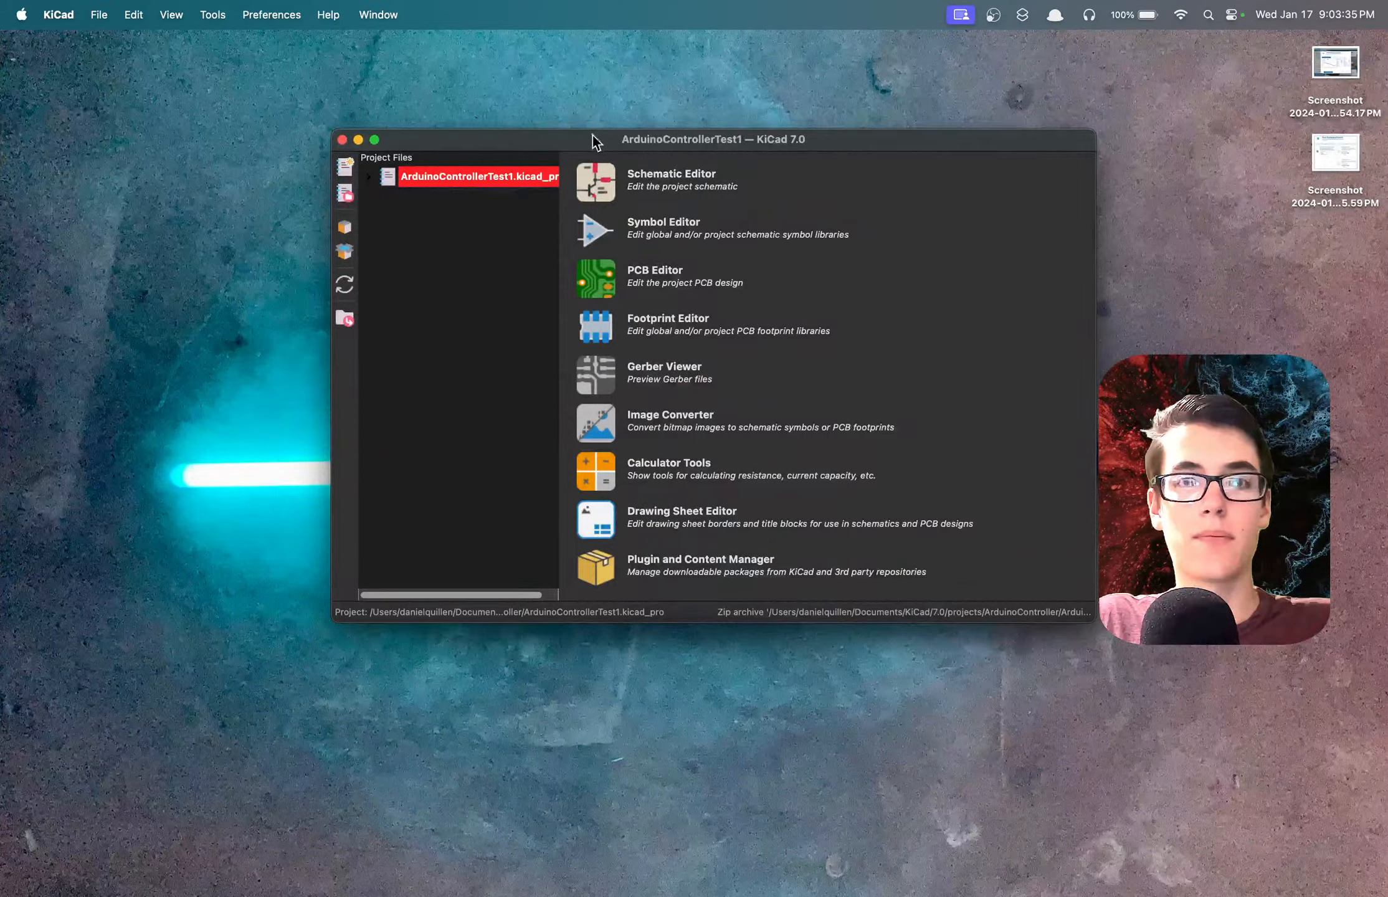
mouse_move(594, 137)
mouse_down()
mouse_move(570, 97)
mouse_move(611, 203)
mouse_move(497, 192)
mouse_move(613, 140)
mouse_up()
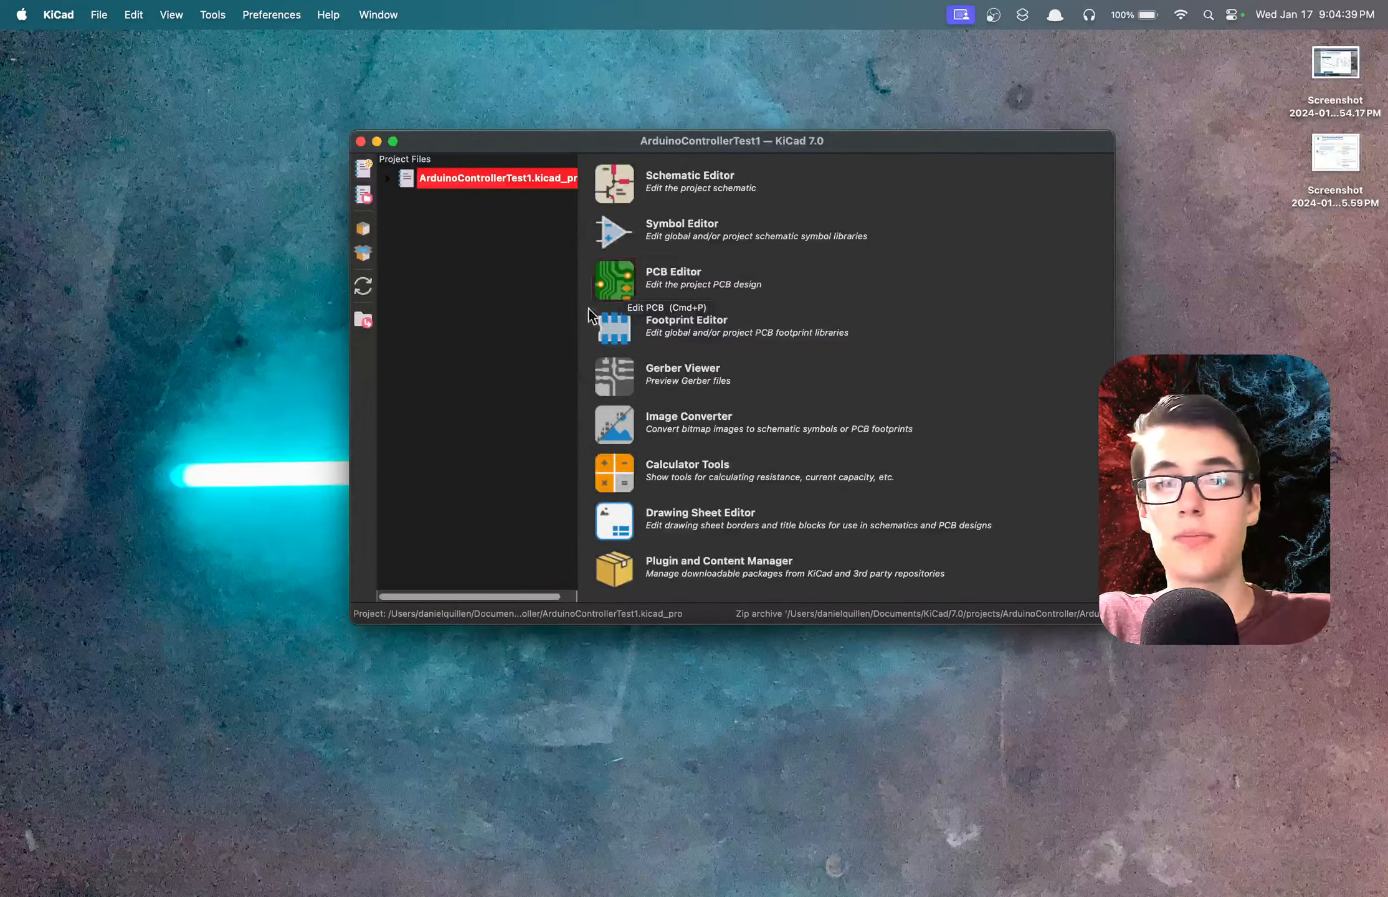
click(624, 574)
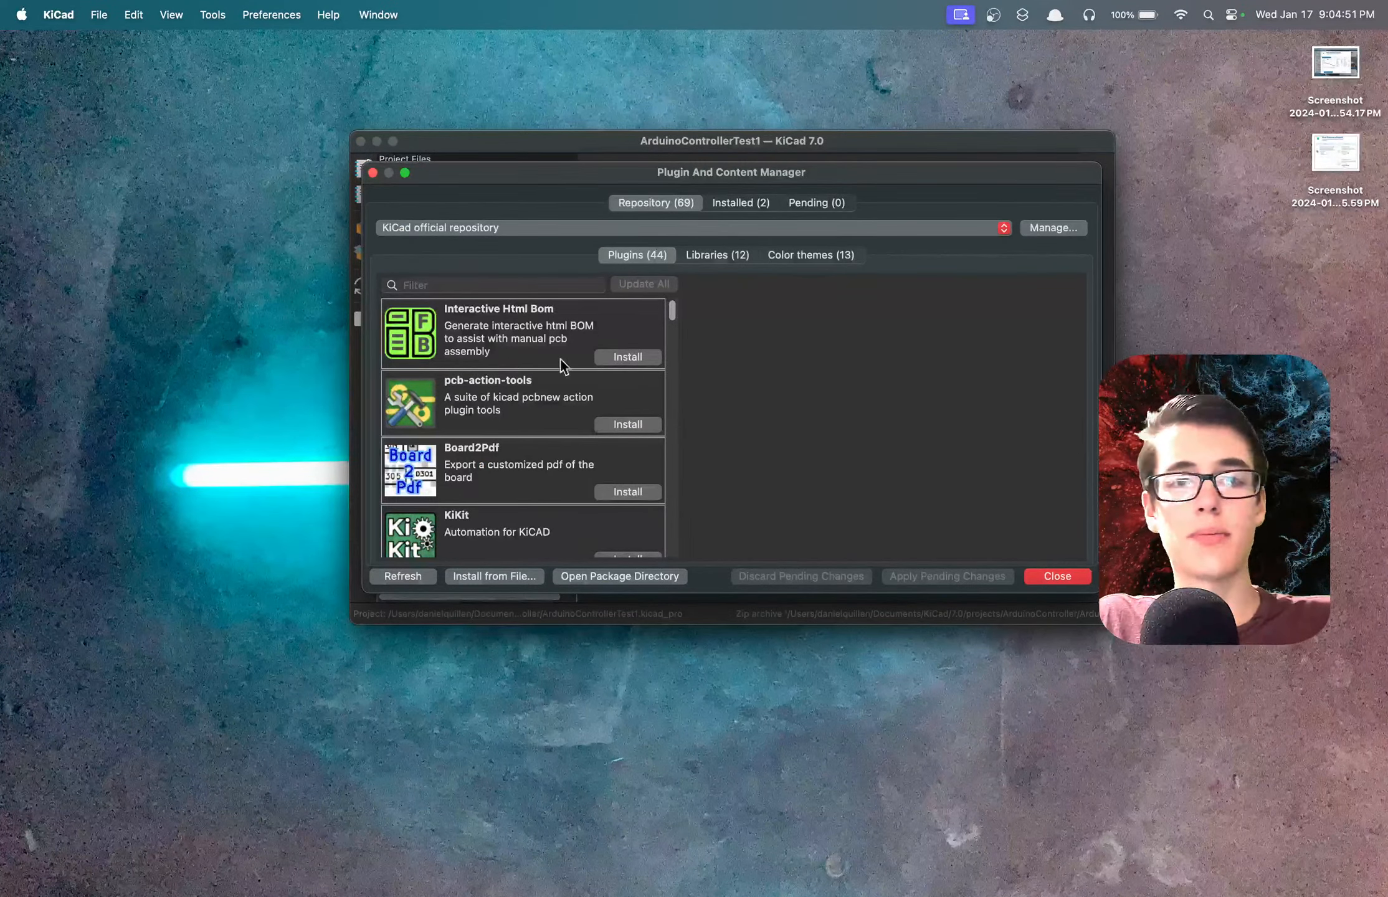
scroll(509, 363, down, 15)
scroll(509, 363, up, 15)
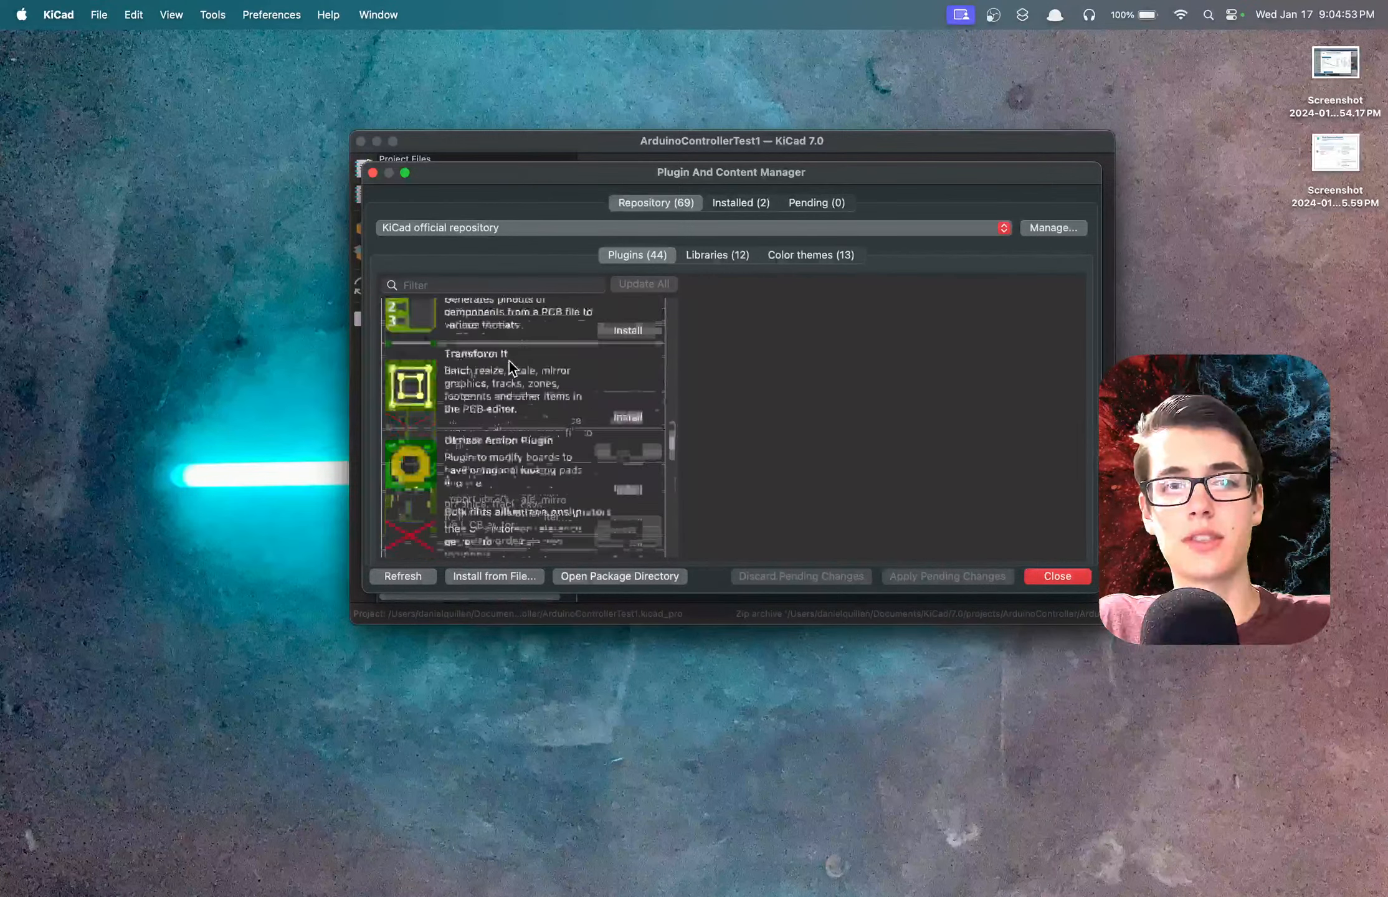
click(710, 252)
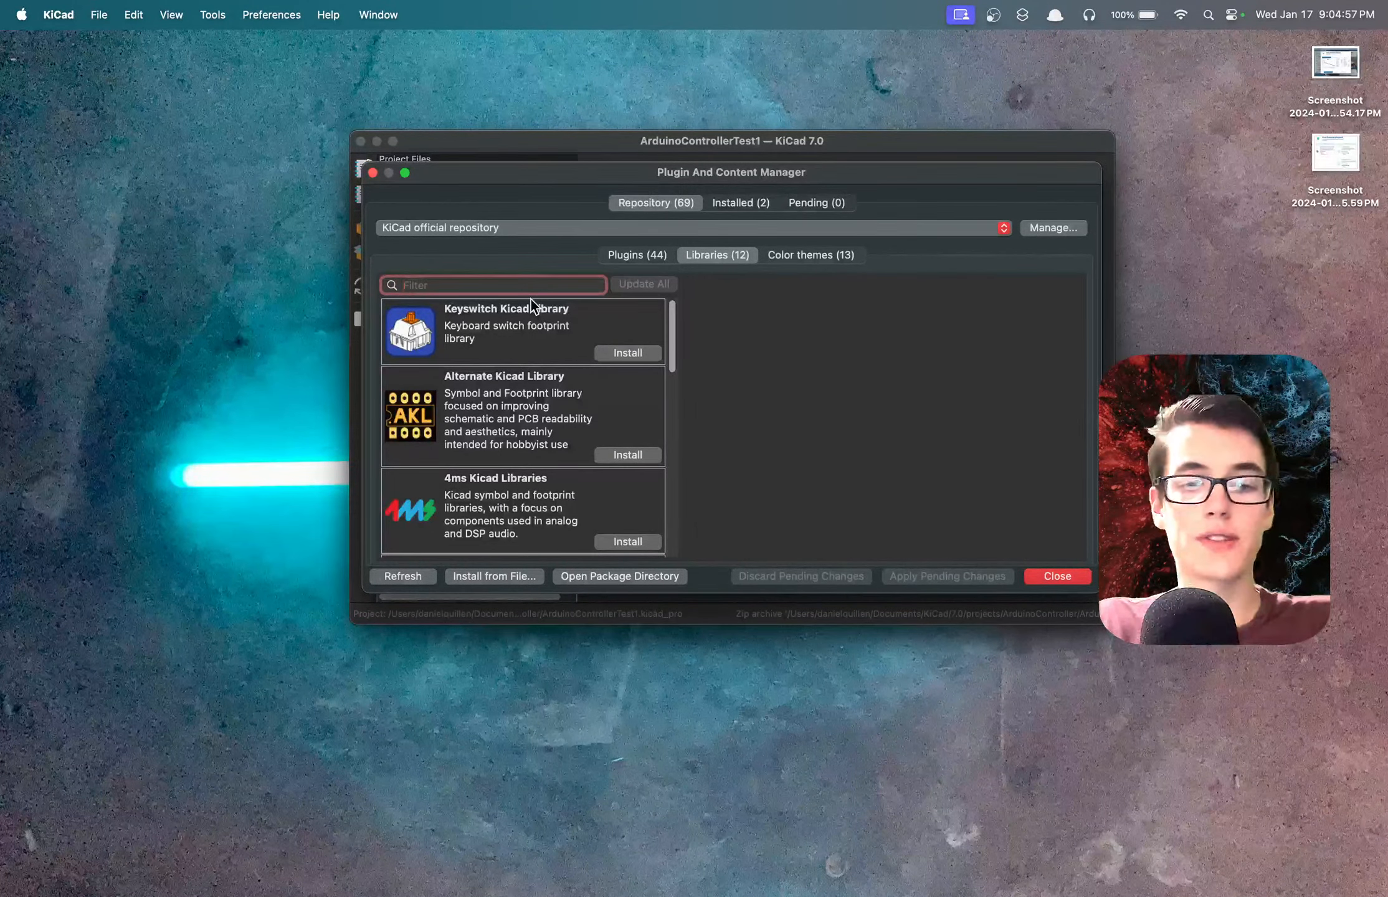
text(arduino)
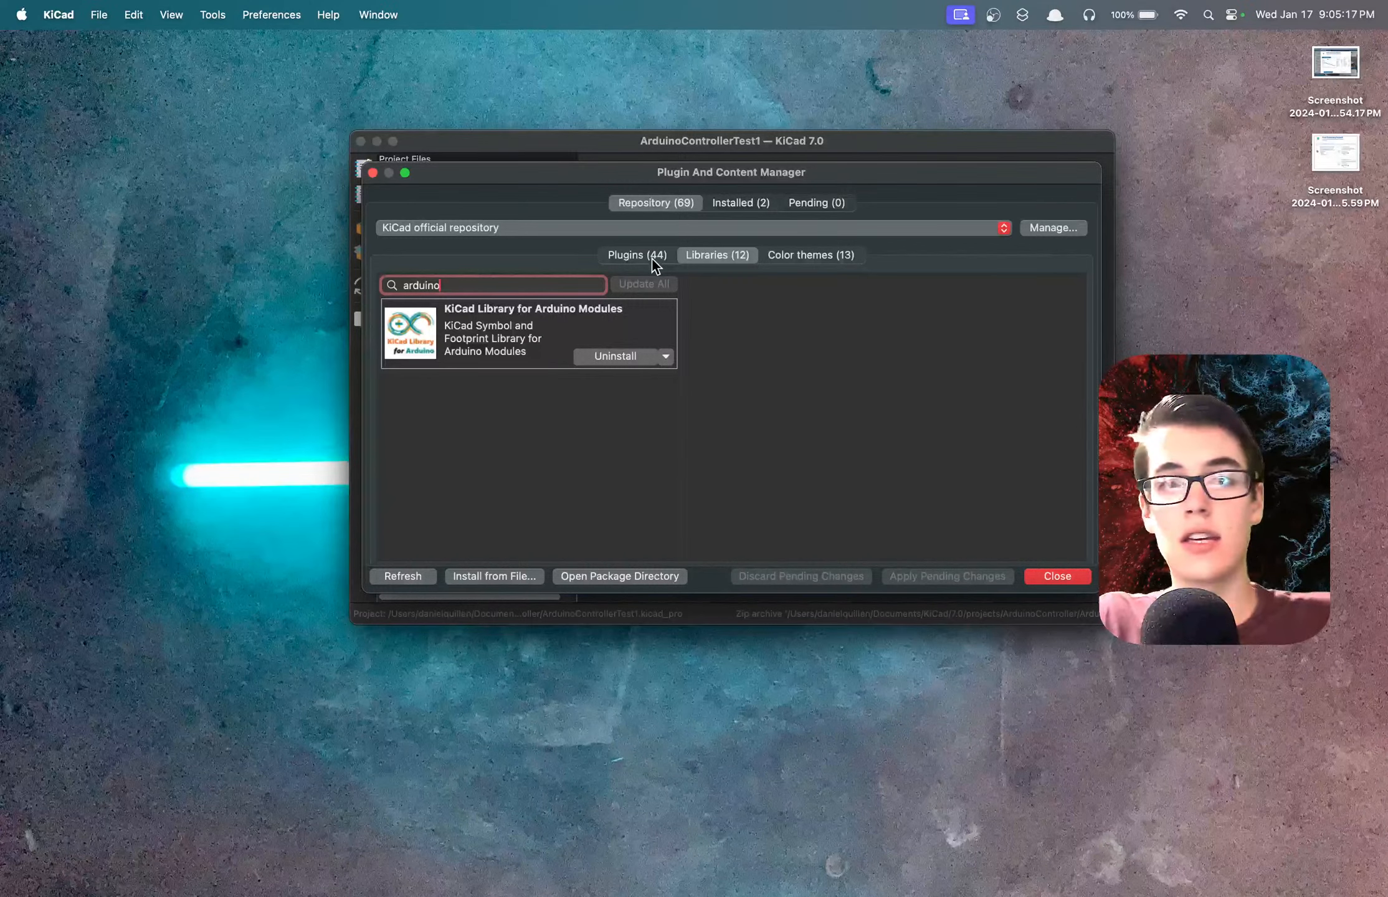
View the details of the Solarized Dark Theme among the color themes, and close the Plugin and Content Manager.
click(827, 257)
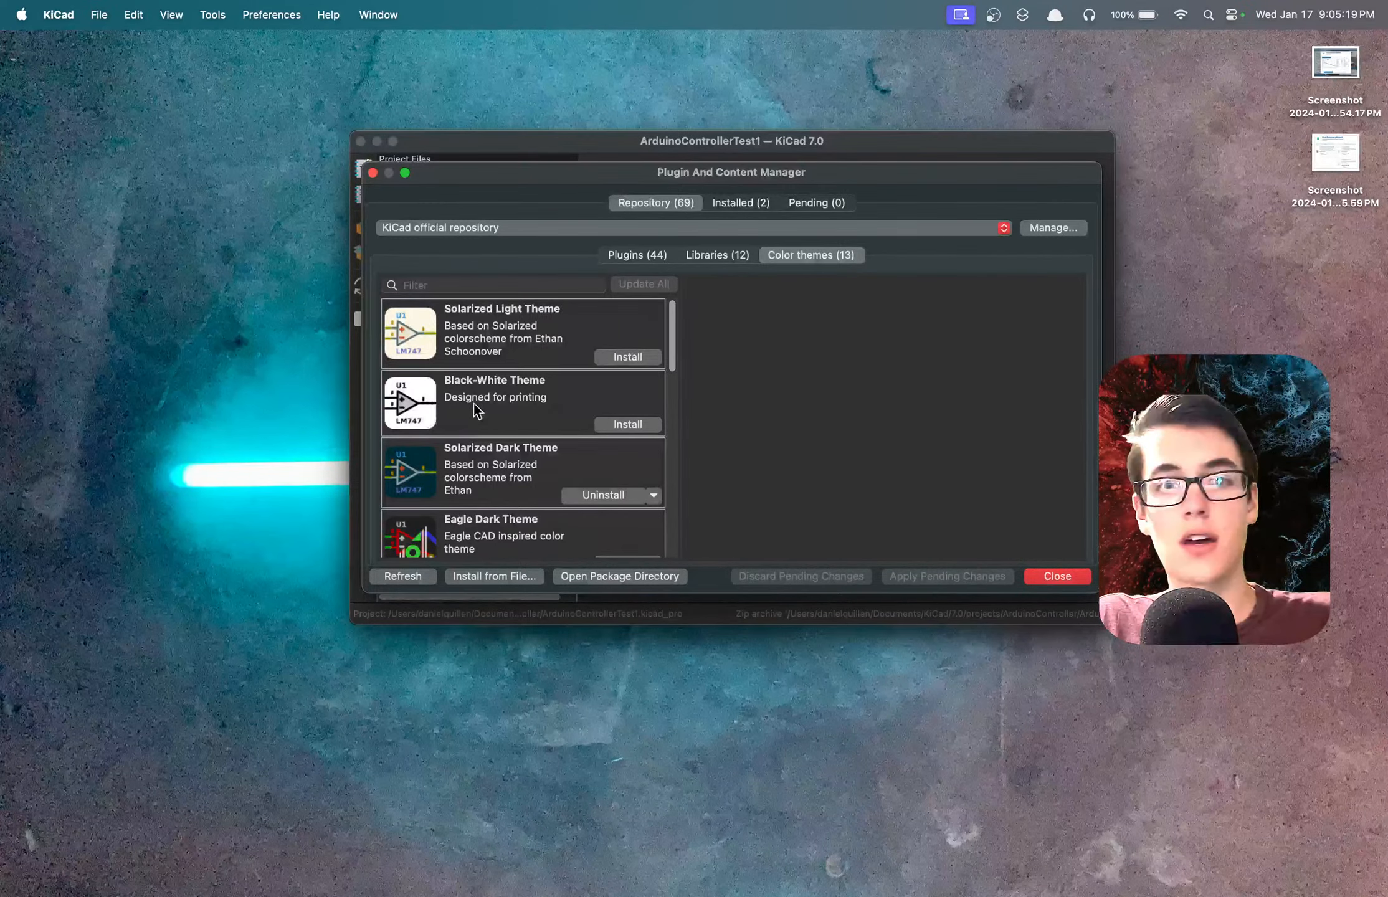
scroll(553, 377, down, 3)
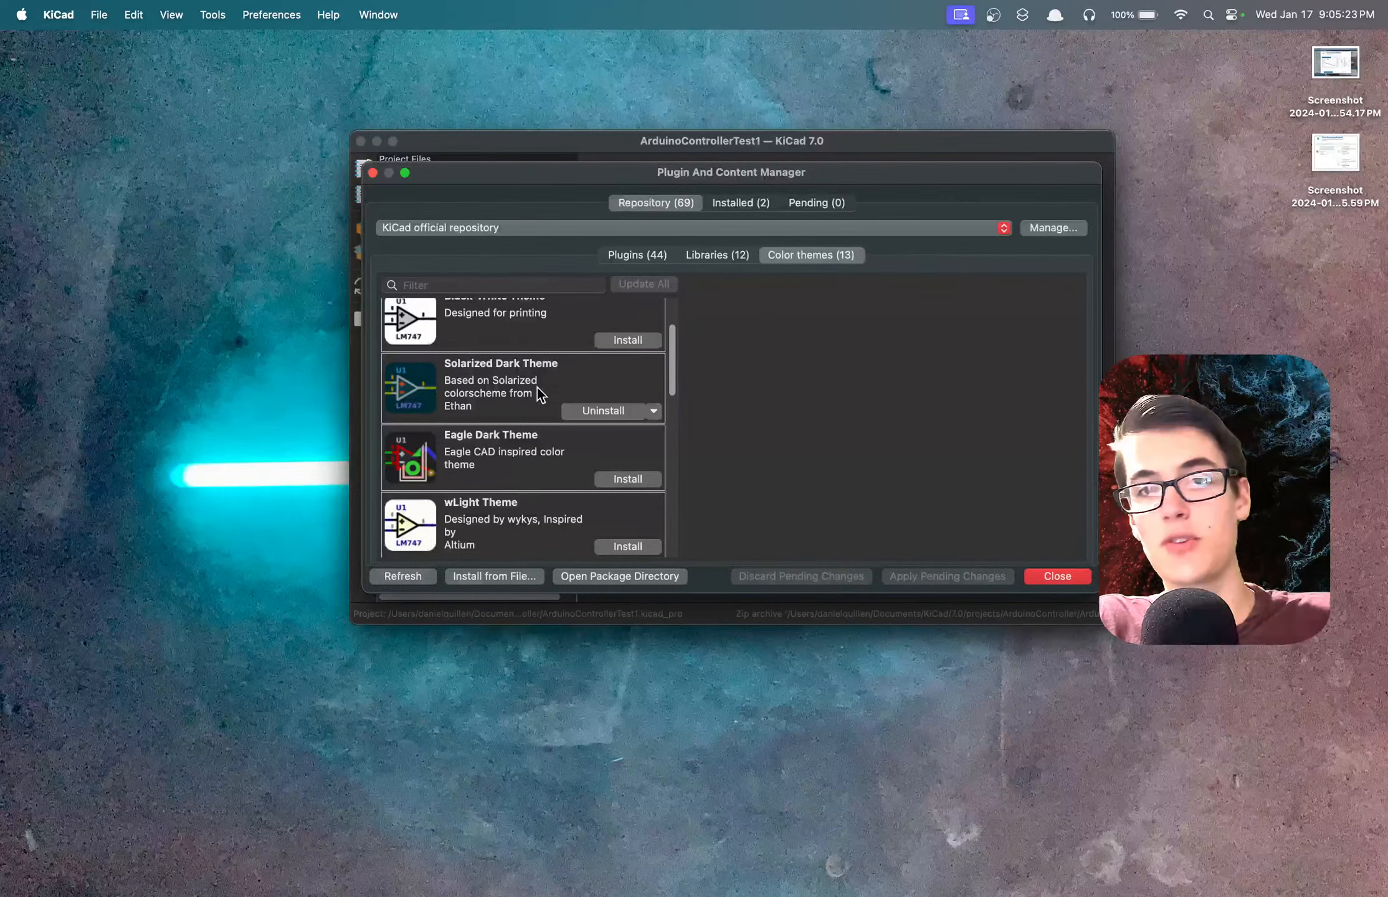
click(456, 368)
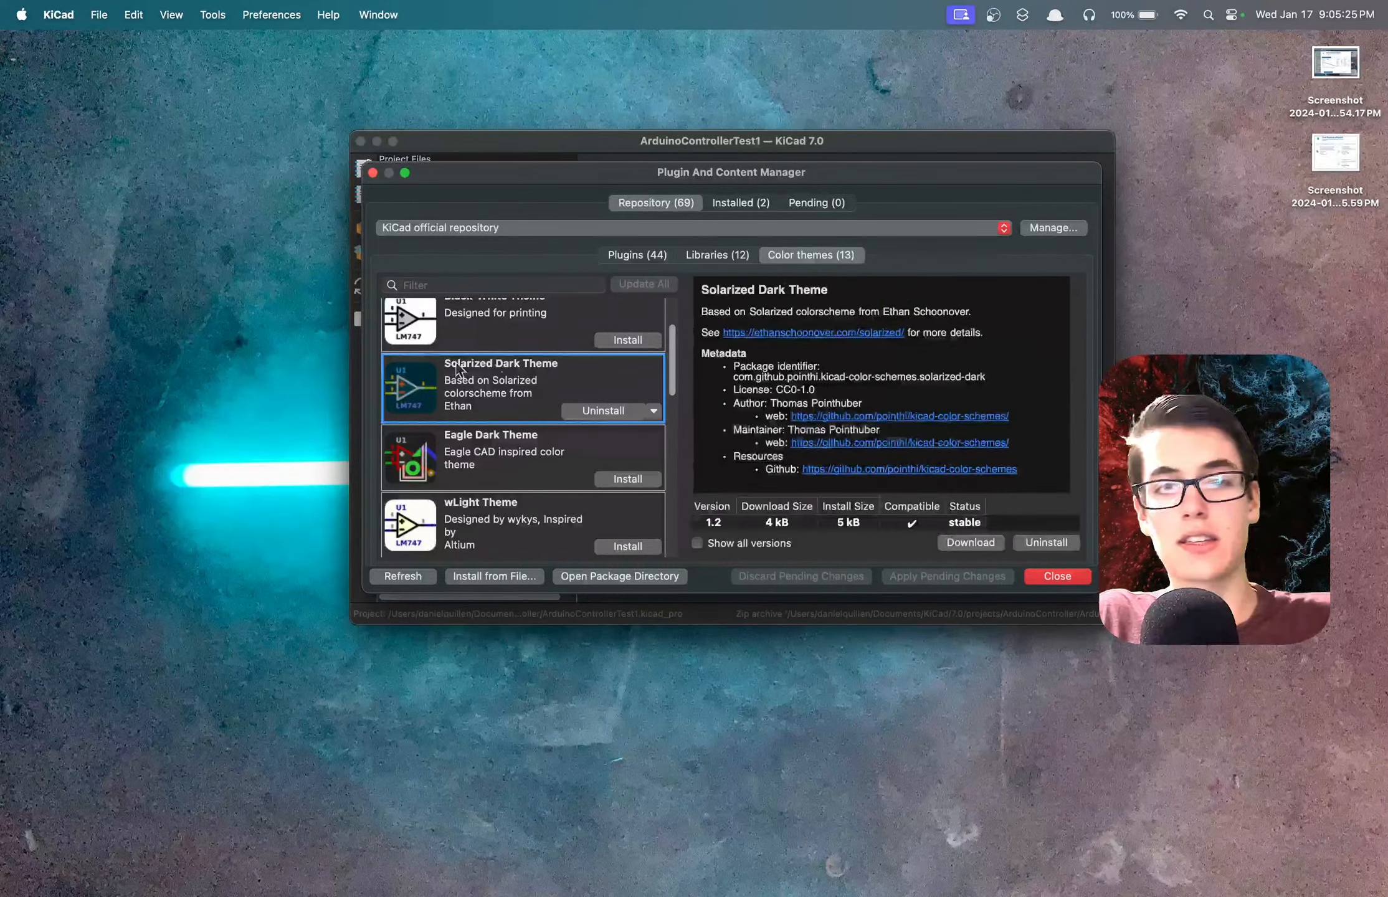
click(1057, 576)
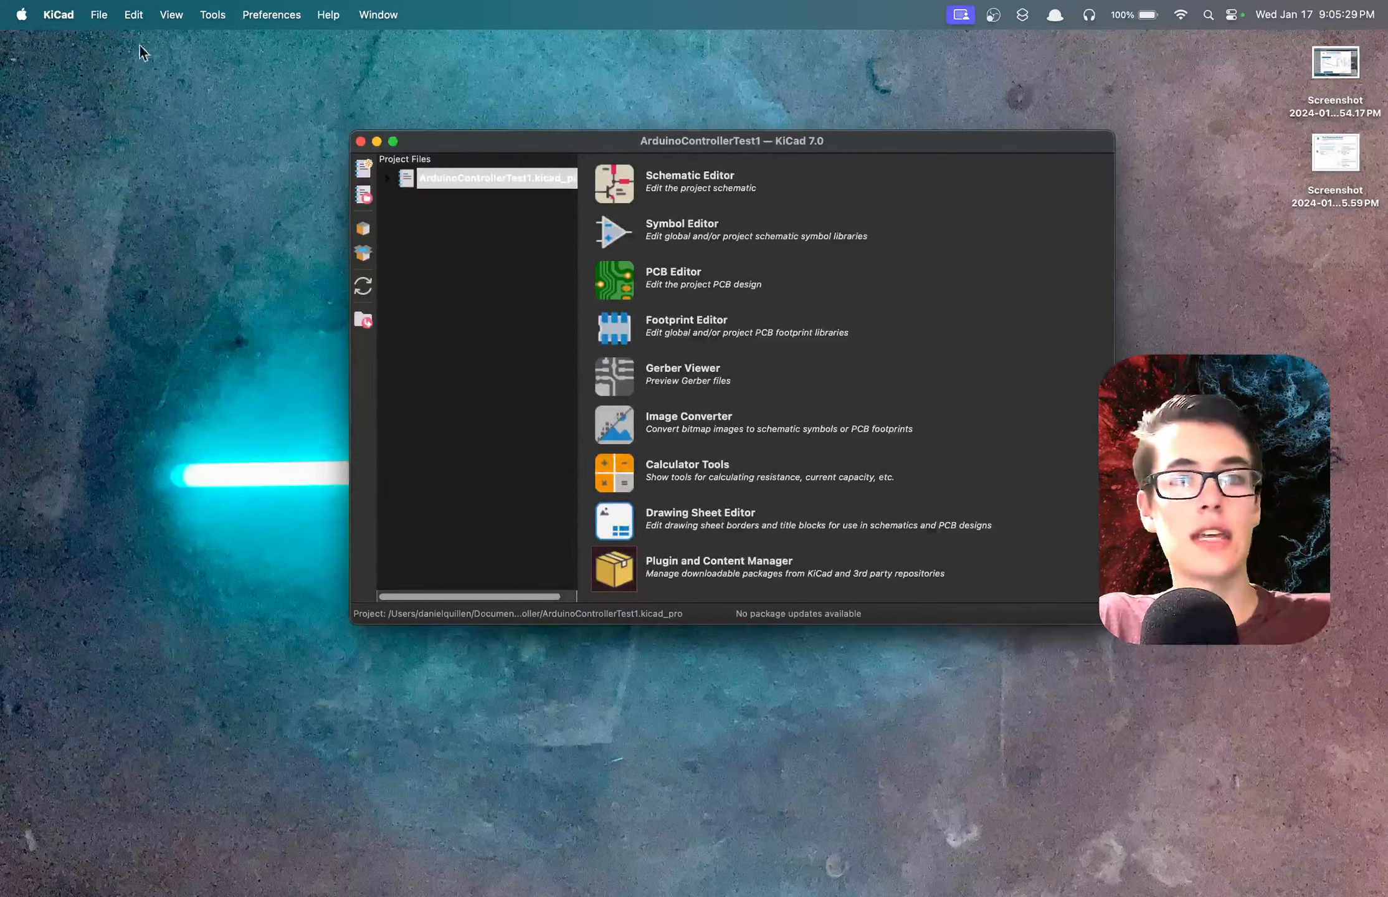
Create a new project named BasicPCB in its own folder inside ArduinoController, and open its schematic in the Schematic Editor.
click(100, 14)
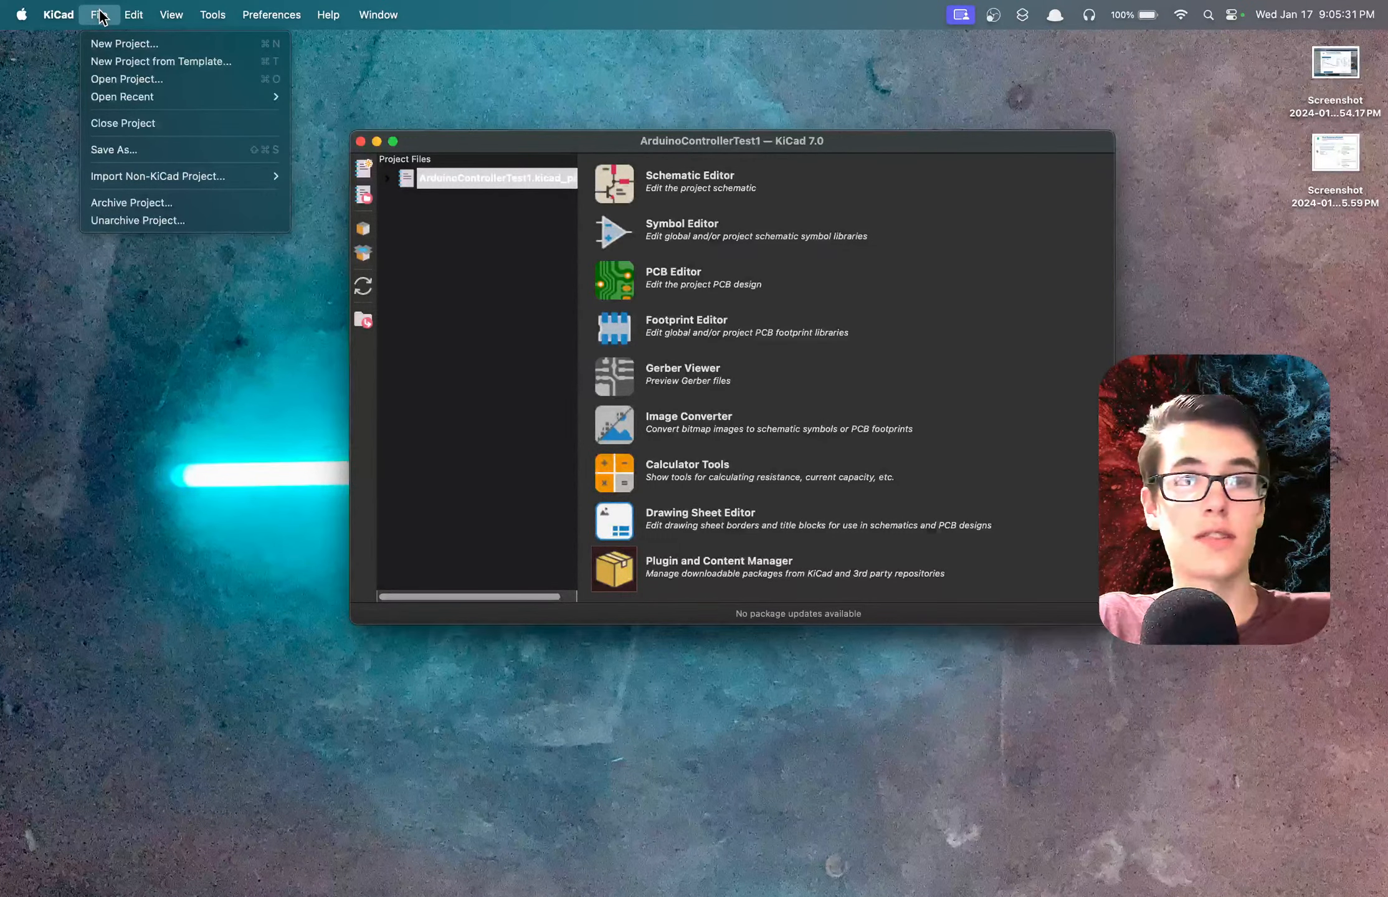
click(110, 41)
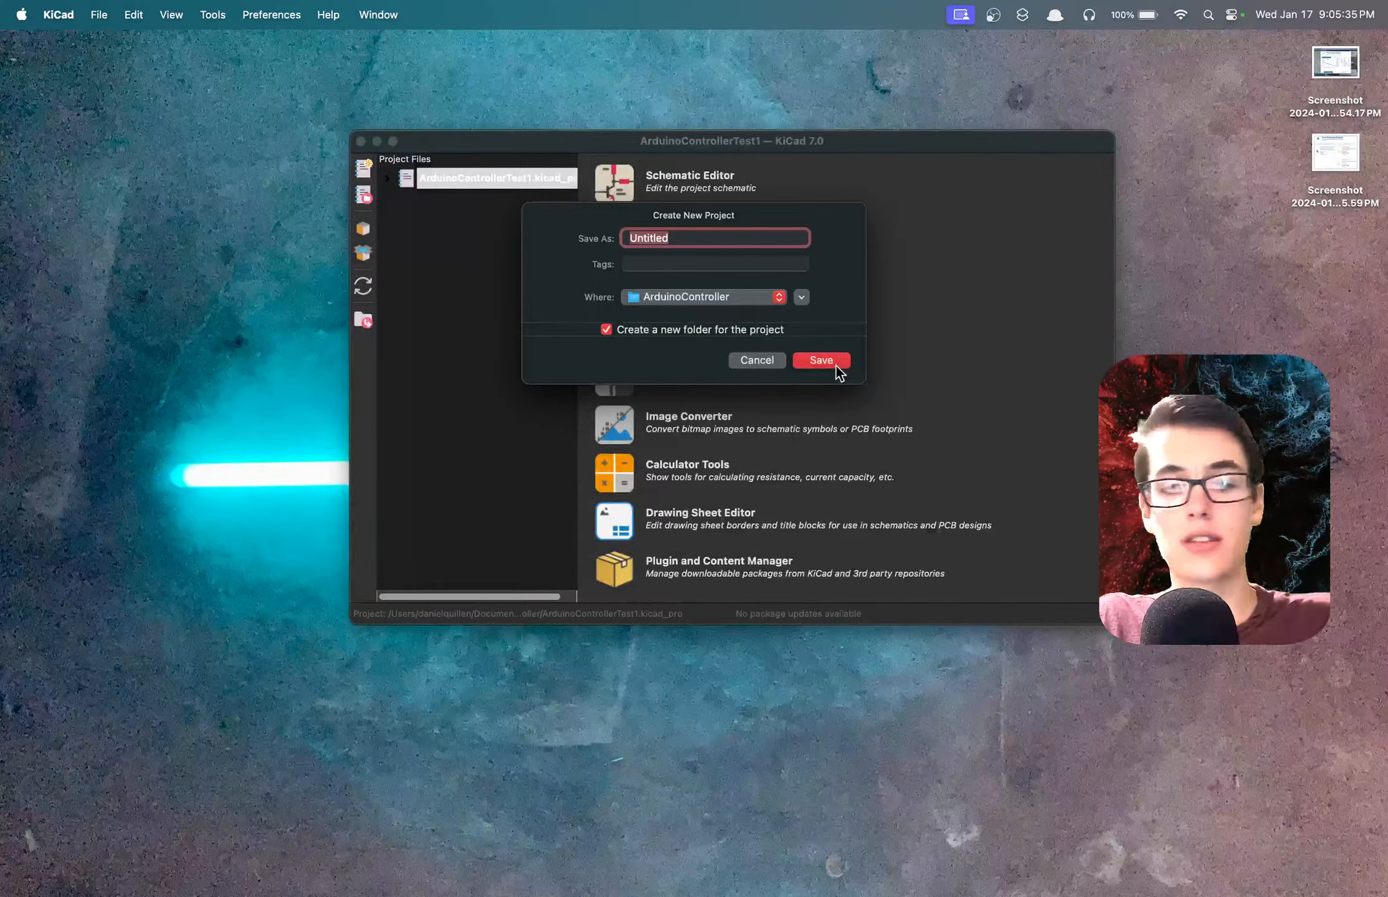
text(BasicPCB)
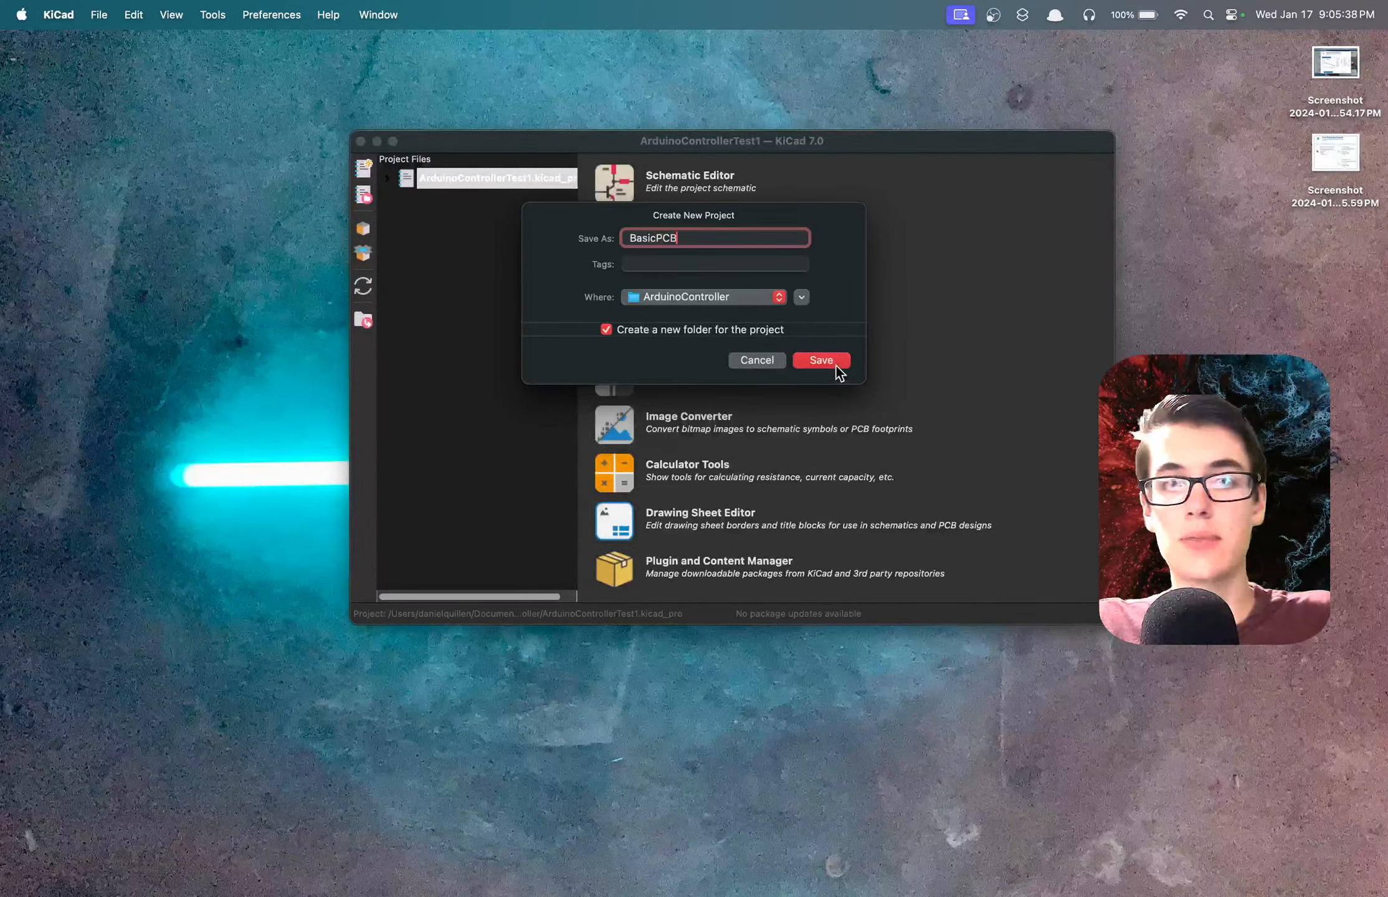
click(836, 366)
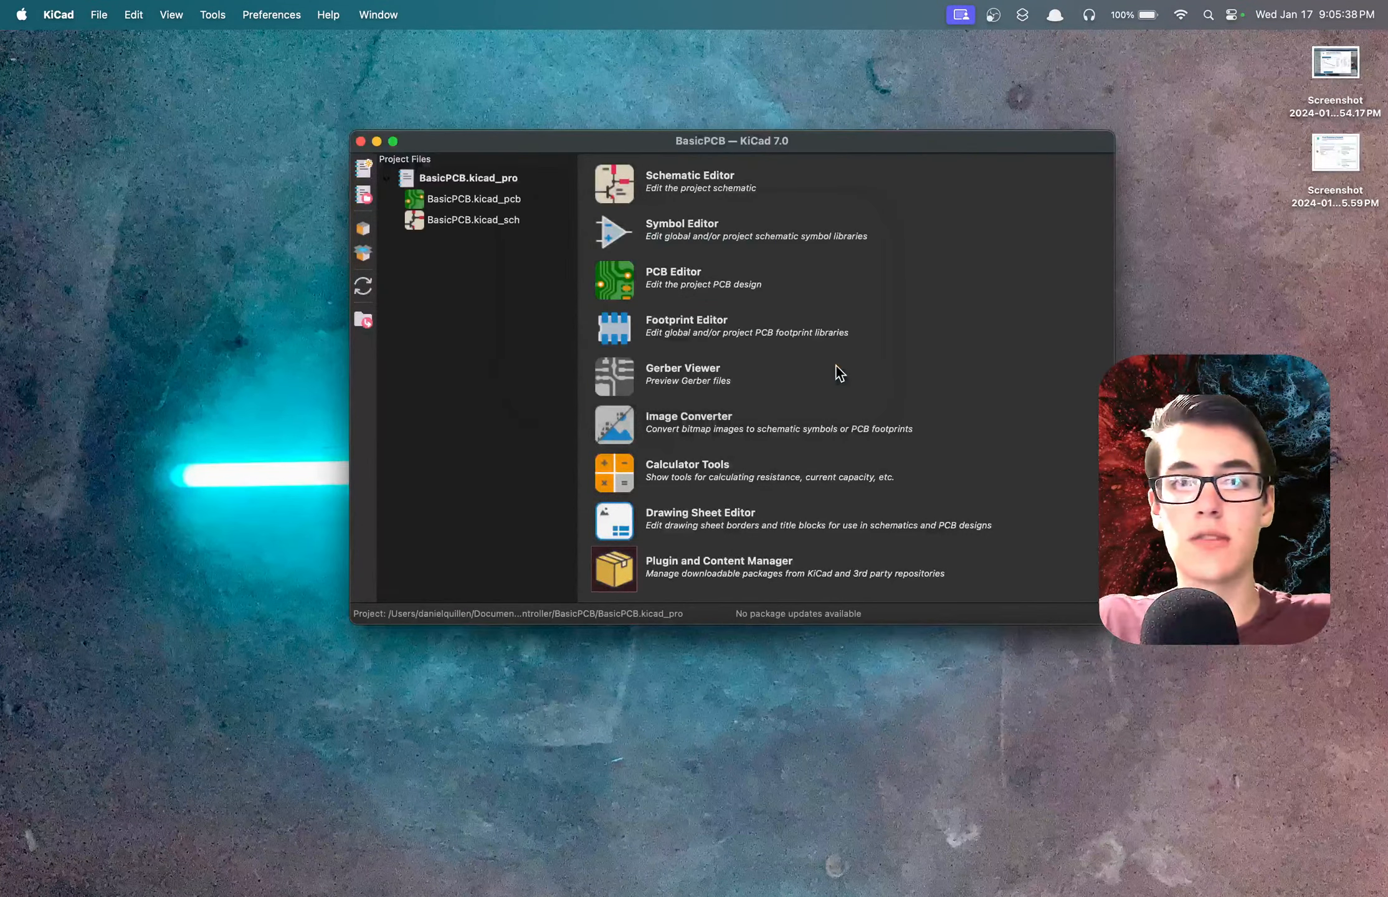
click(458, 179)
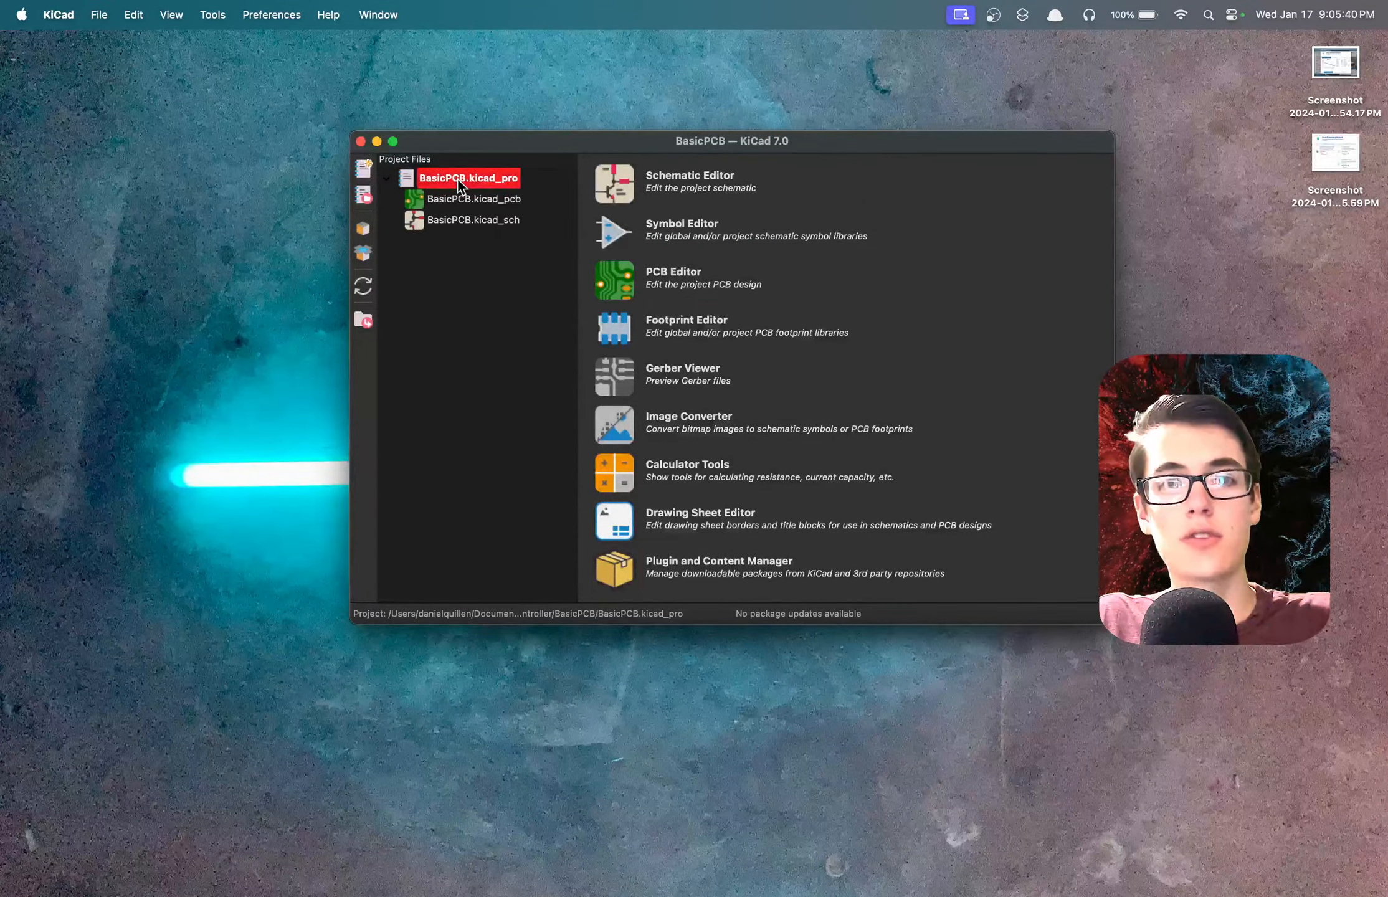
click(615, 188)
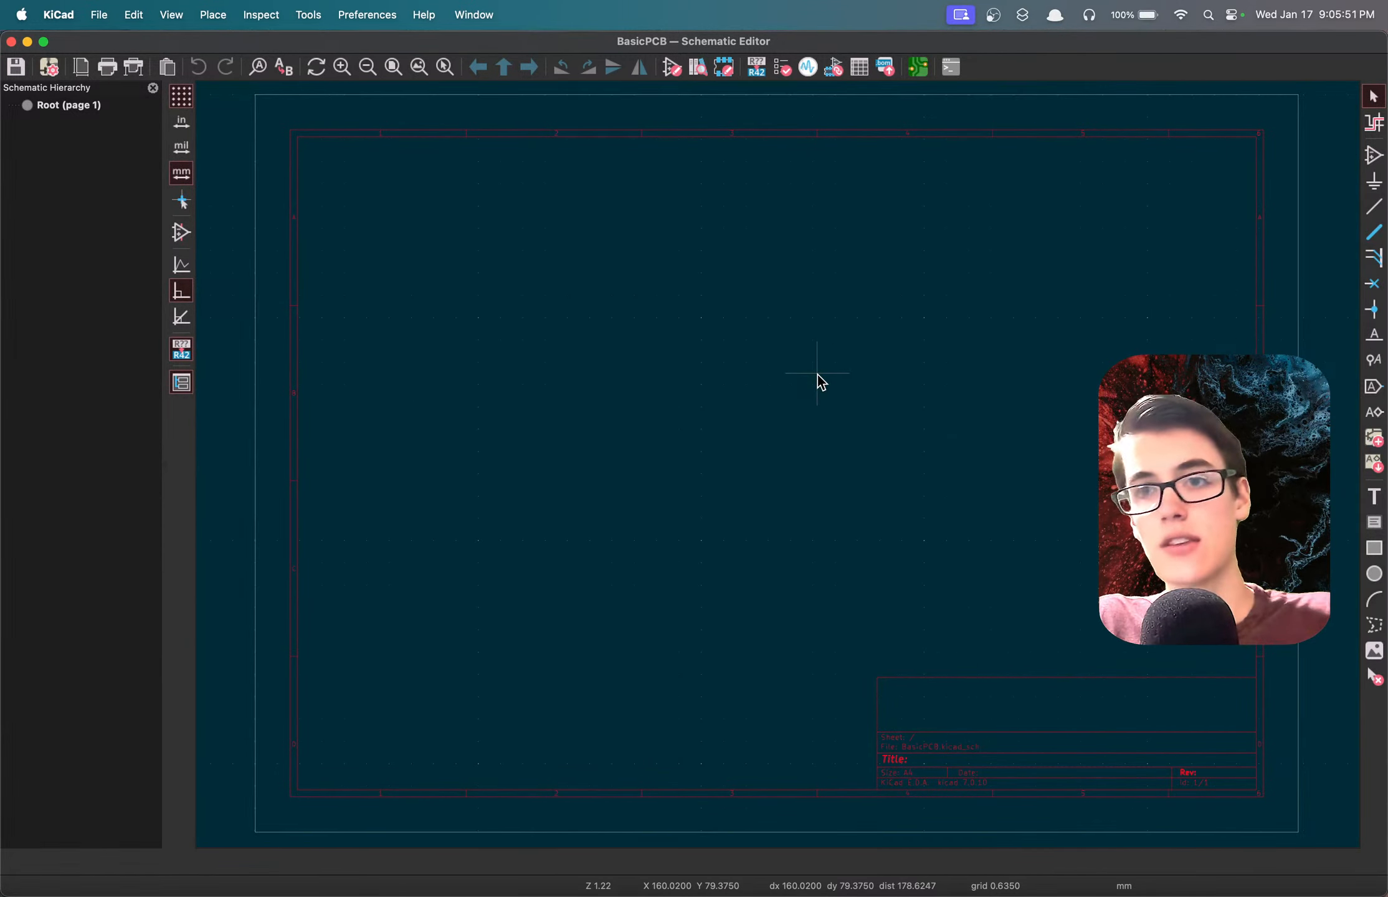
scroll(717, 412, up, 5)
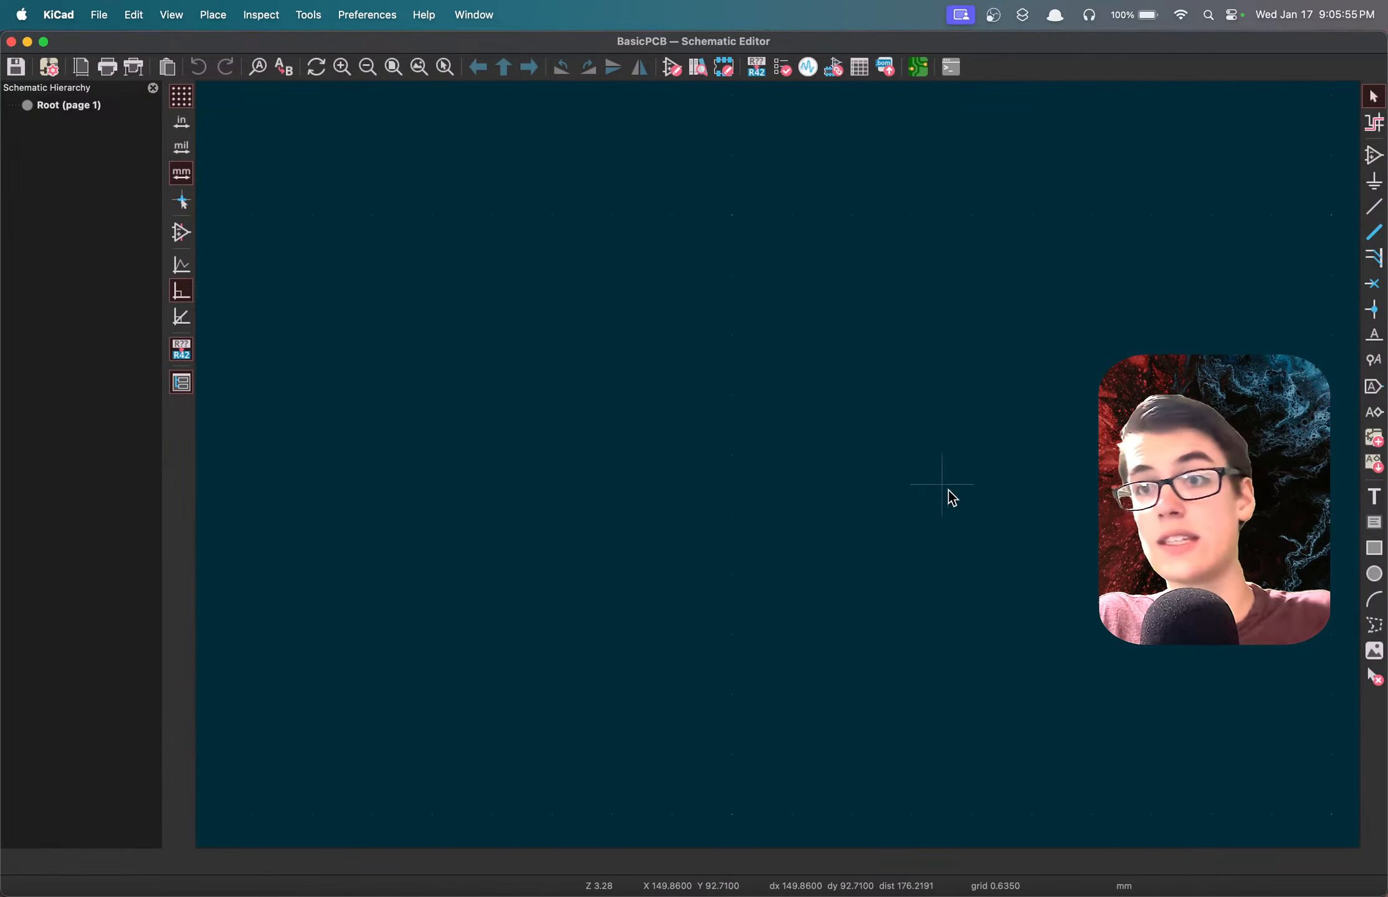
key(F4)
scroll(783, 475, down, 5)
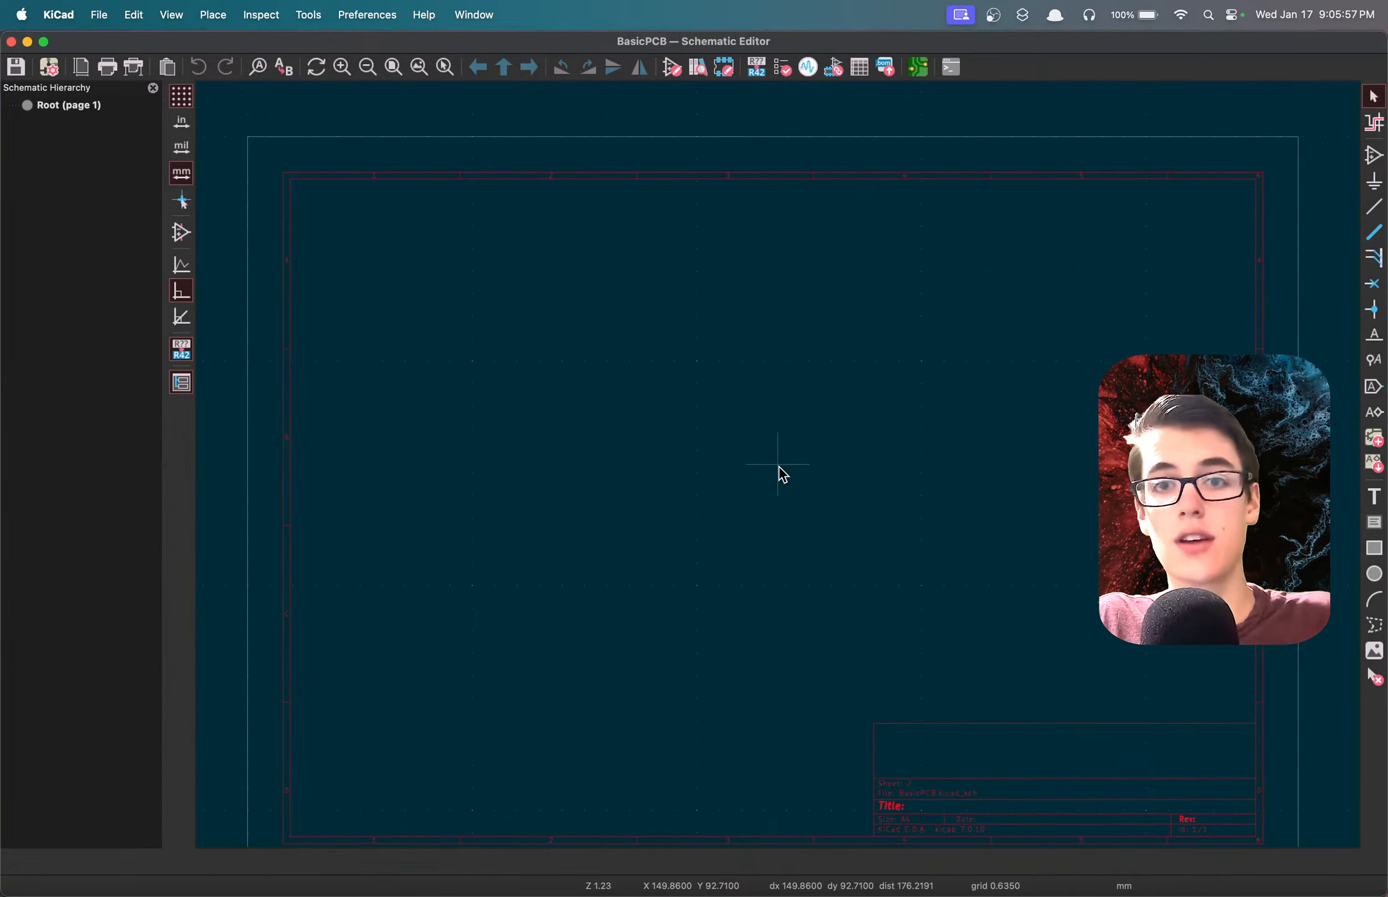
scroll(751, 575, down, 2)
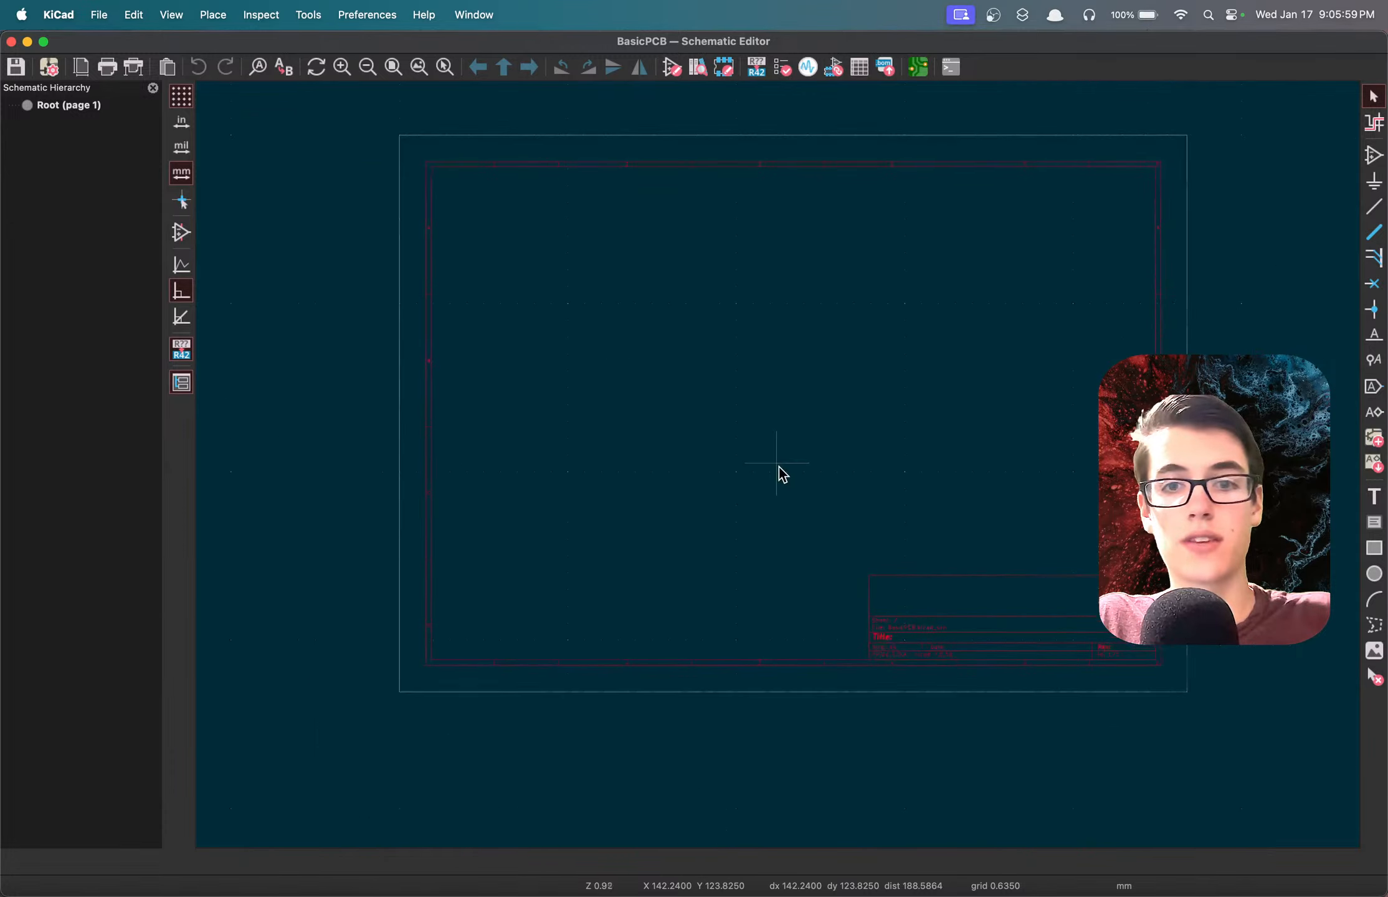
scroll(779, 466, up, 2)
scroll(778, 469, down, 2)
scroll(779, 469, up, 2)
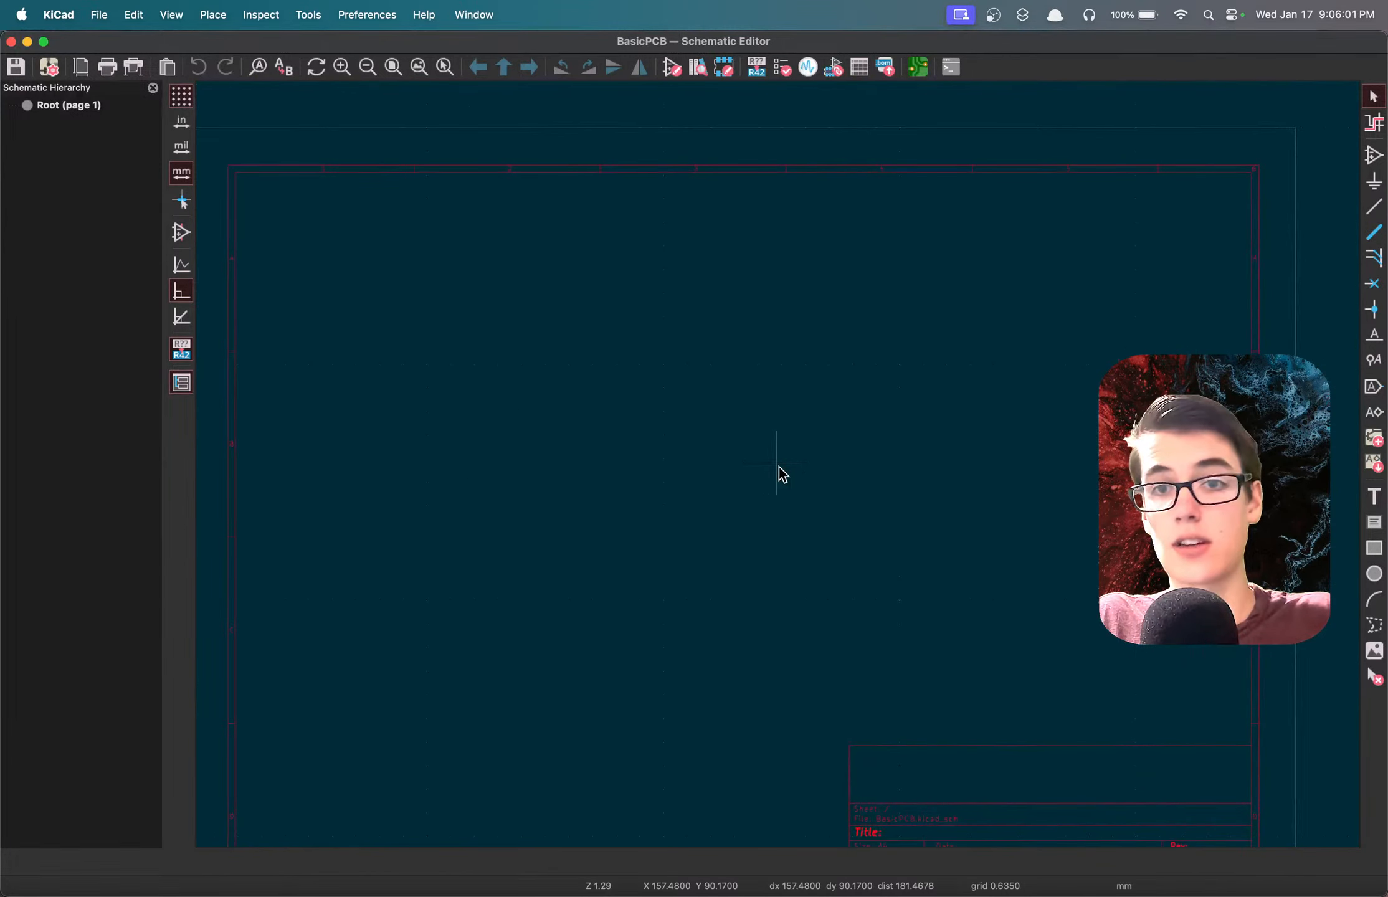
scroll(772, 498, down, 1)
scroll(782, 475, up, 1)
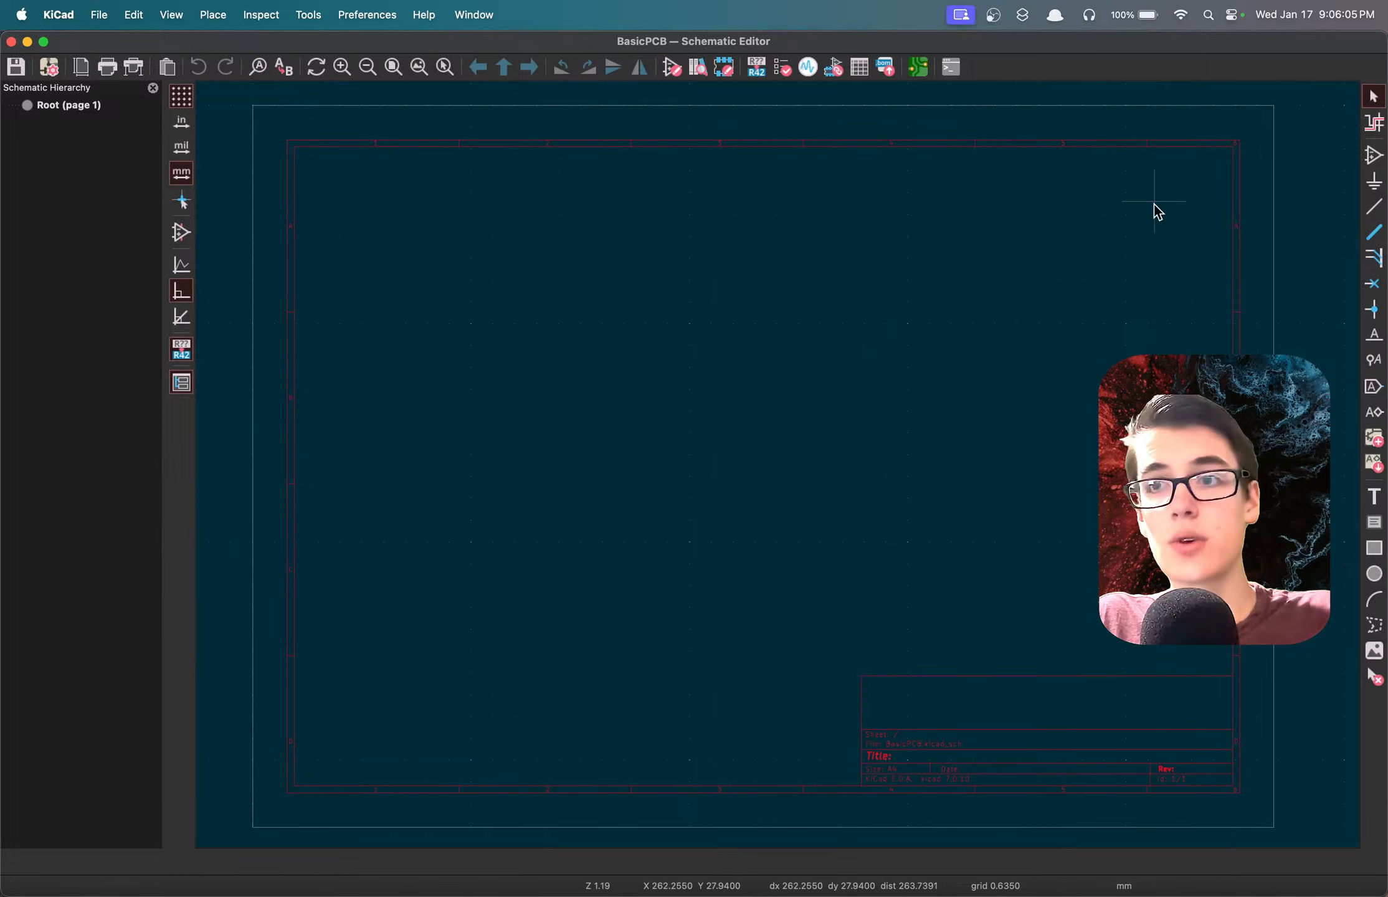
Place one LED symbol from the Device library in the upper middle of the schematic sheet.
key(a)
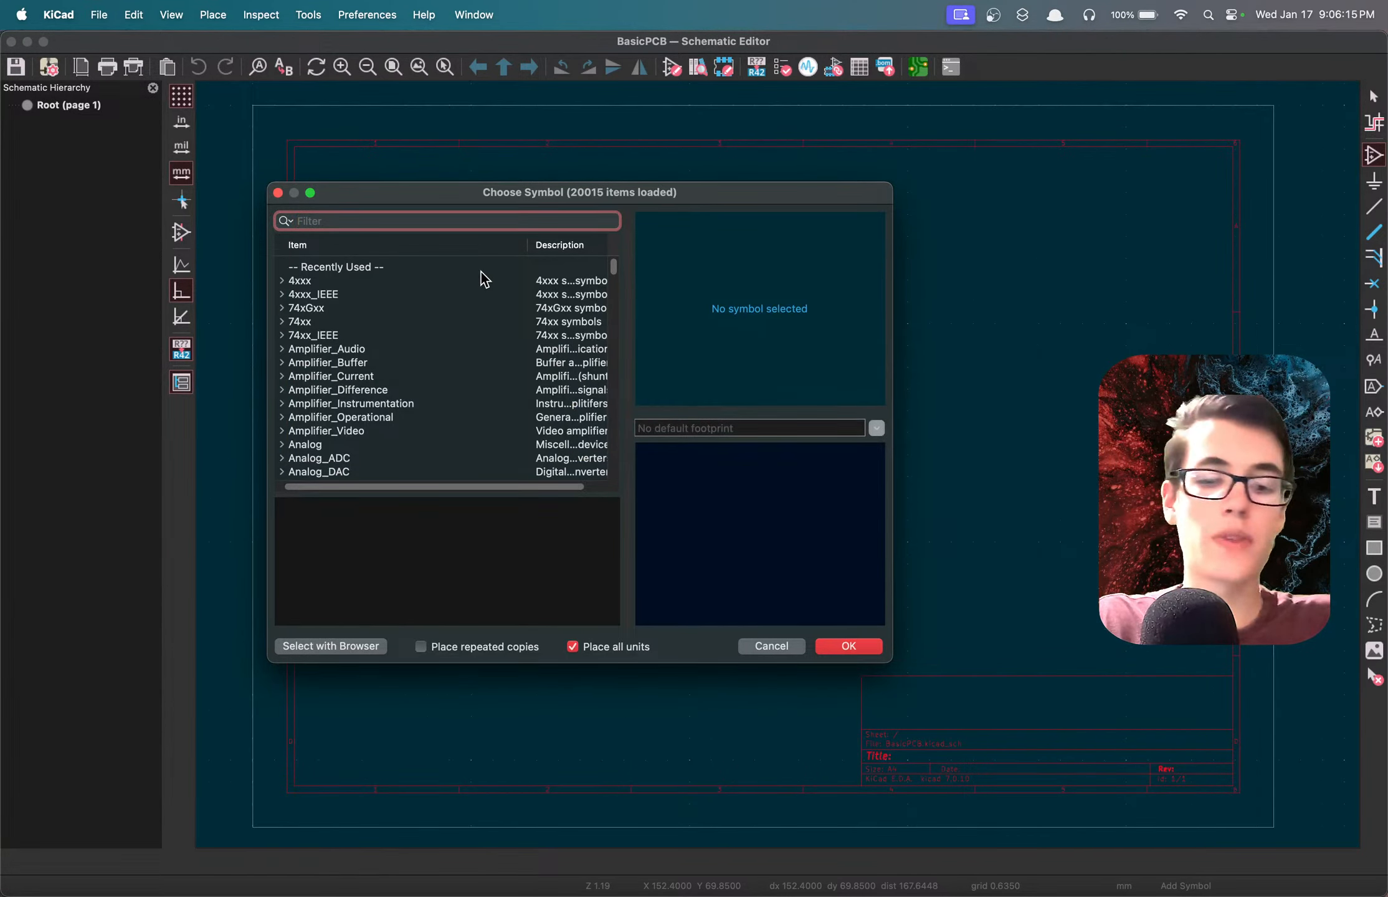
text(led)
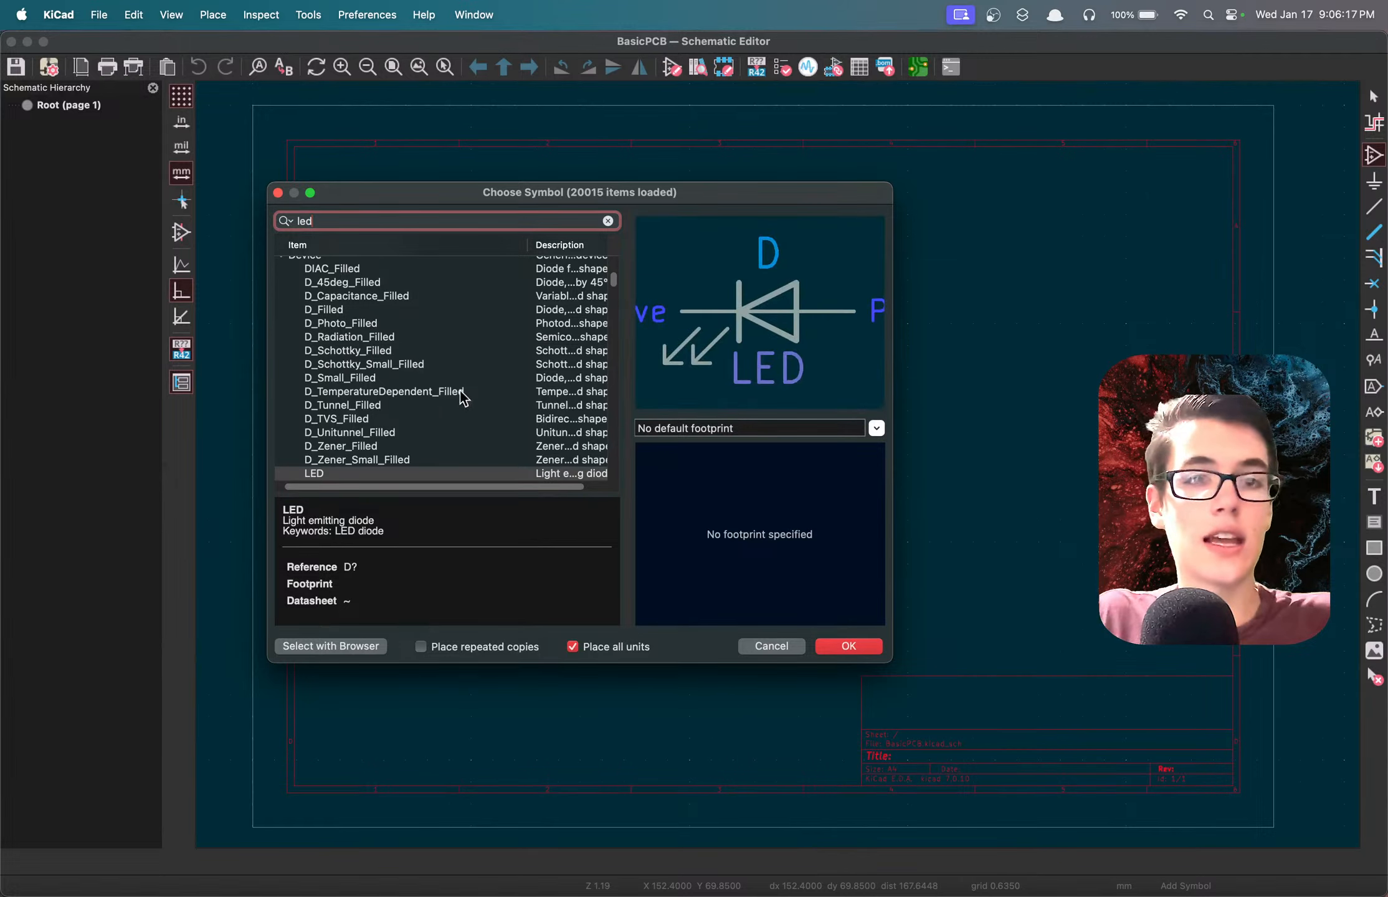
double_click(342, 473)
click(742, 358)
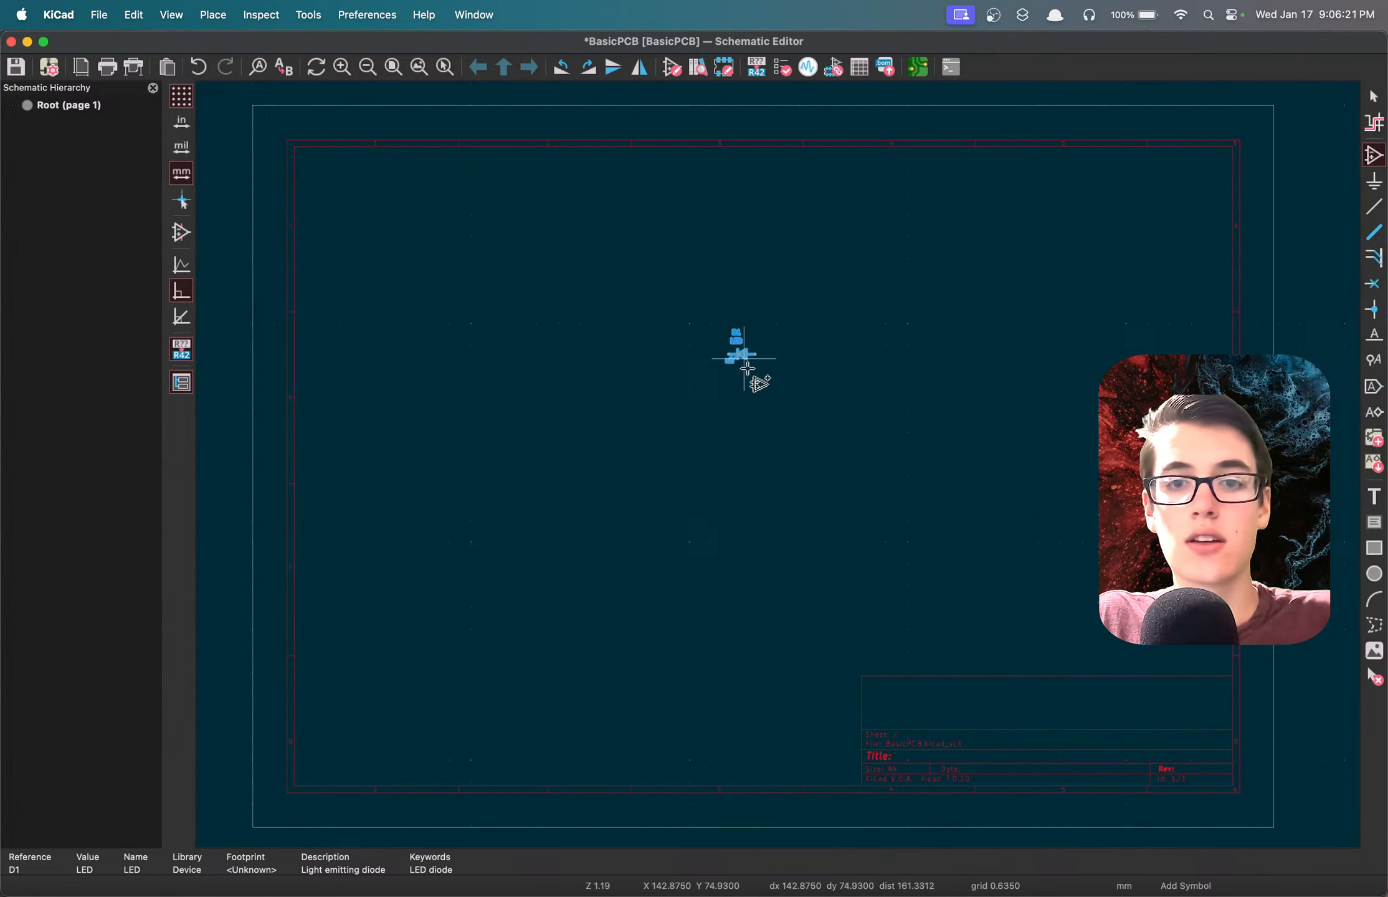
click(779, 464)
click(772, 646)
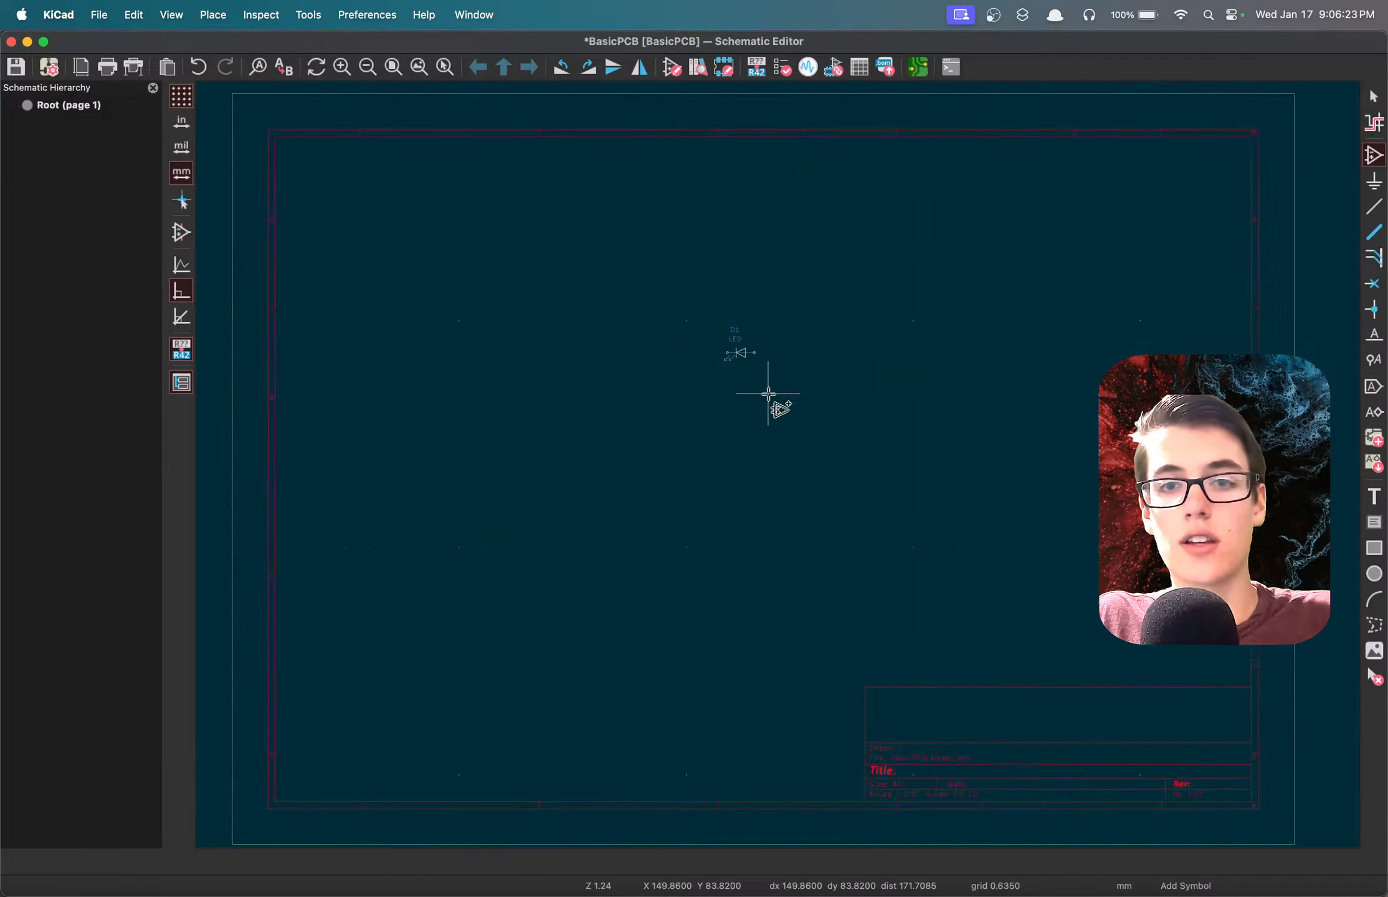
Place a VCC power symbol on the schematic, below and slightly left of the LED.
scroll(768, 393, up, 3)
scroll(772, 398, up, 2)
scroll(784, 471, down, 3)
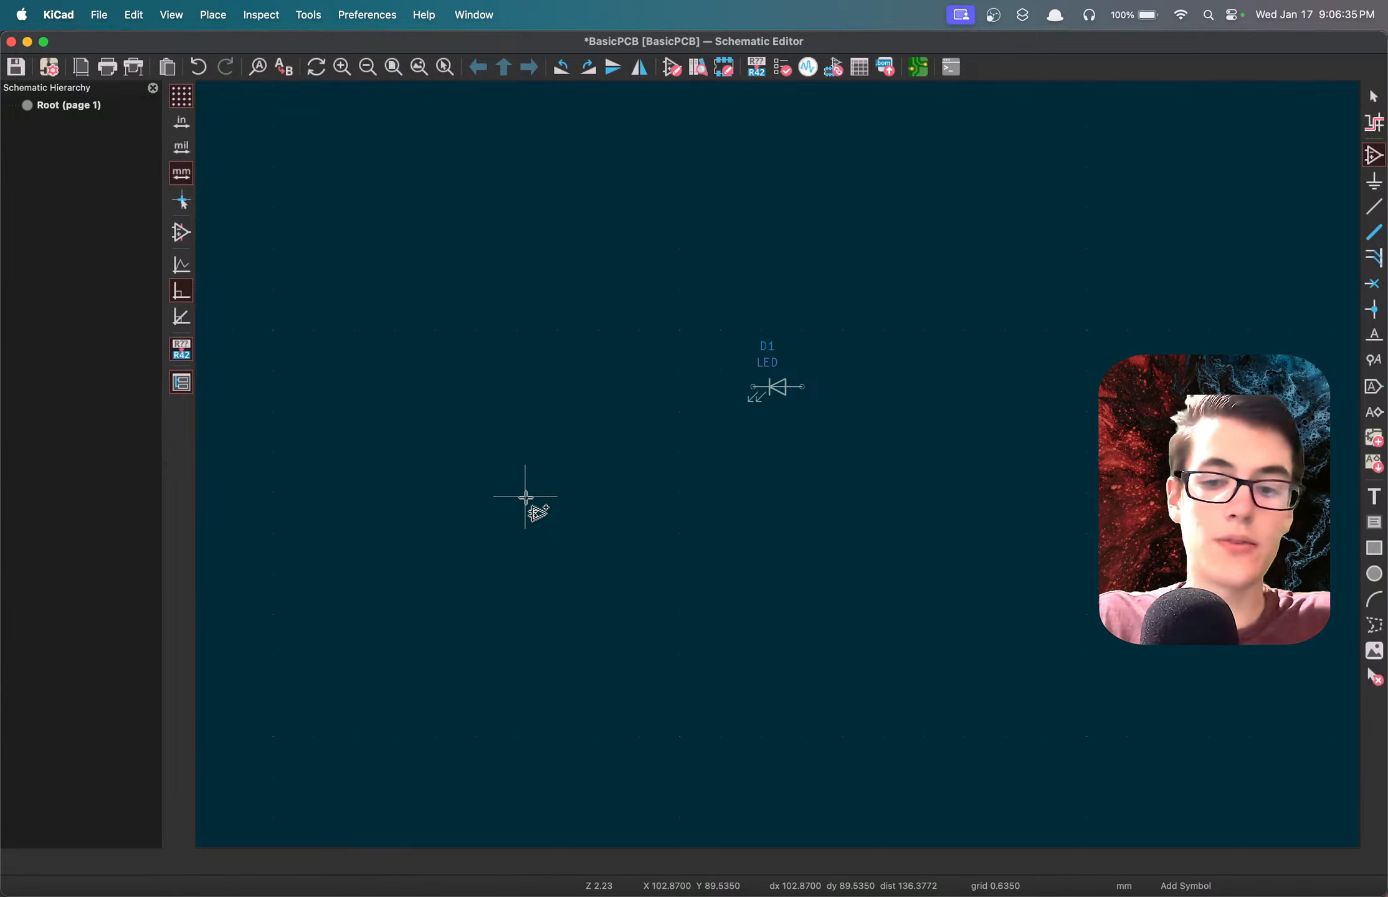
key(p)
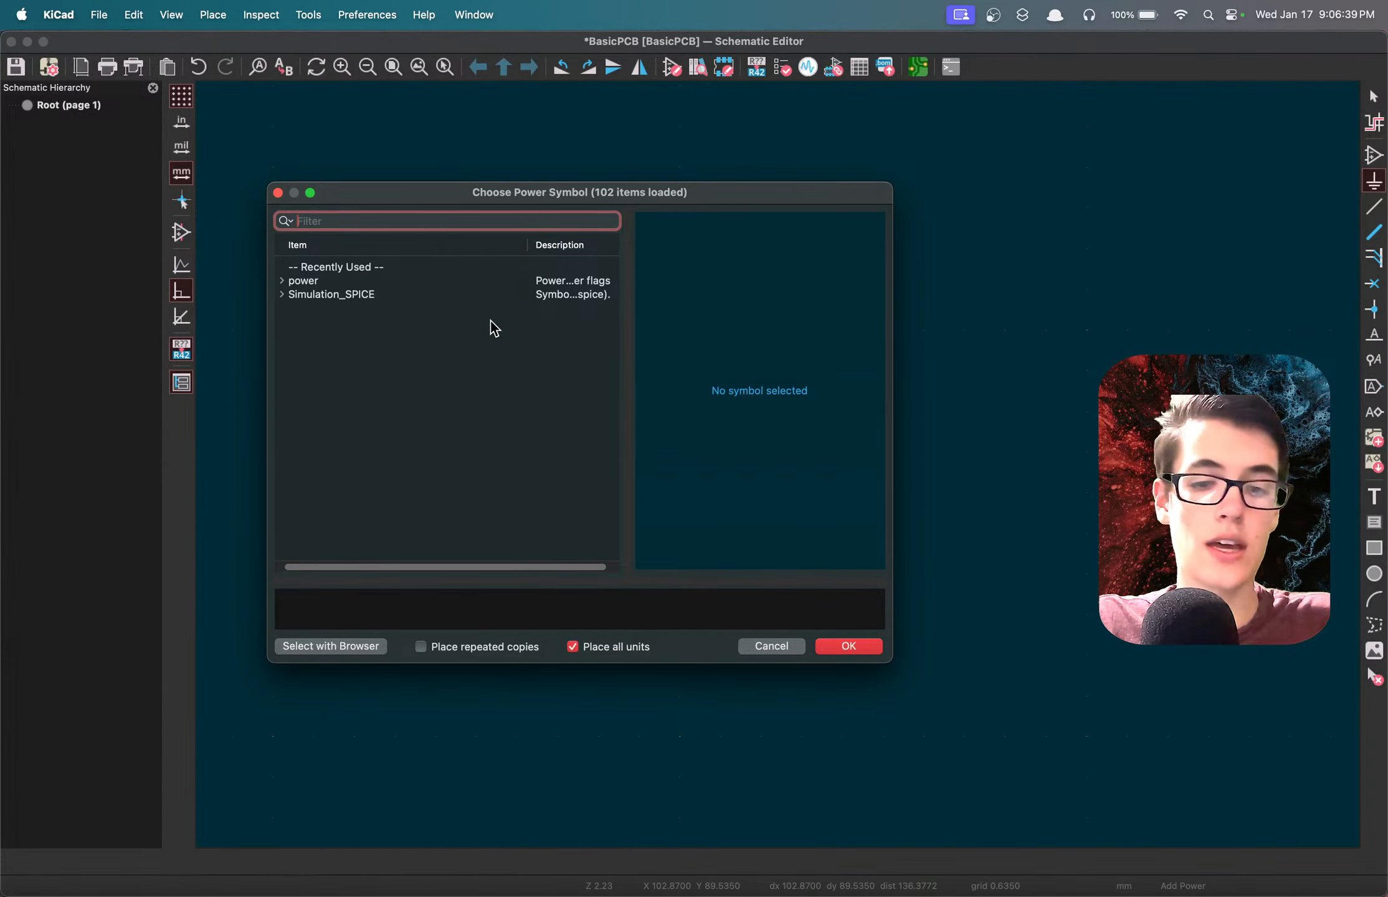
text(vcc)
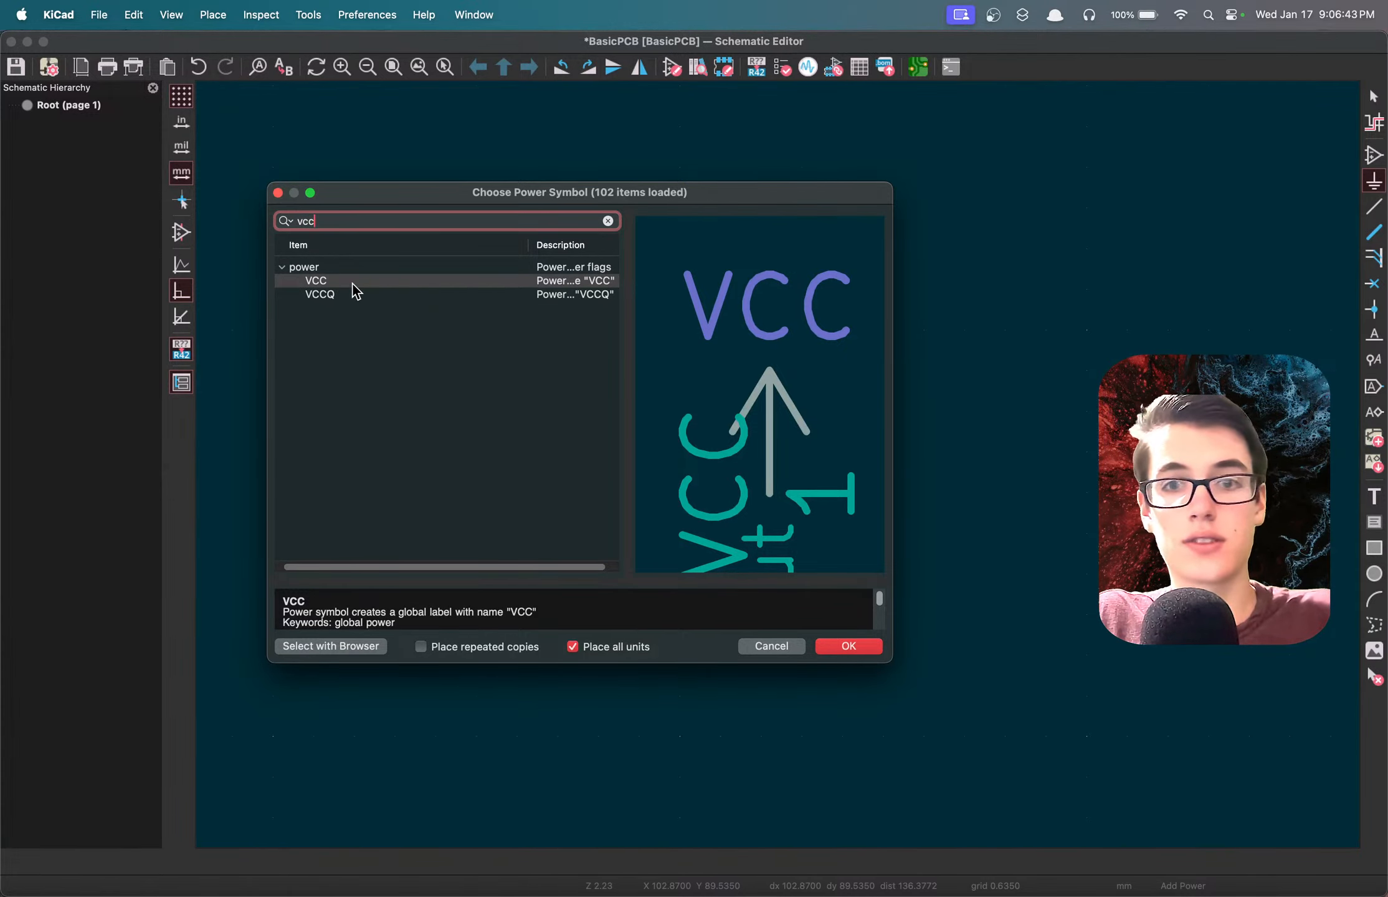
double_click(353, 281)
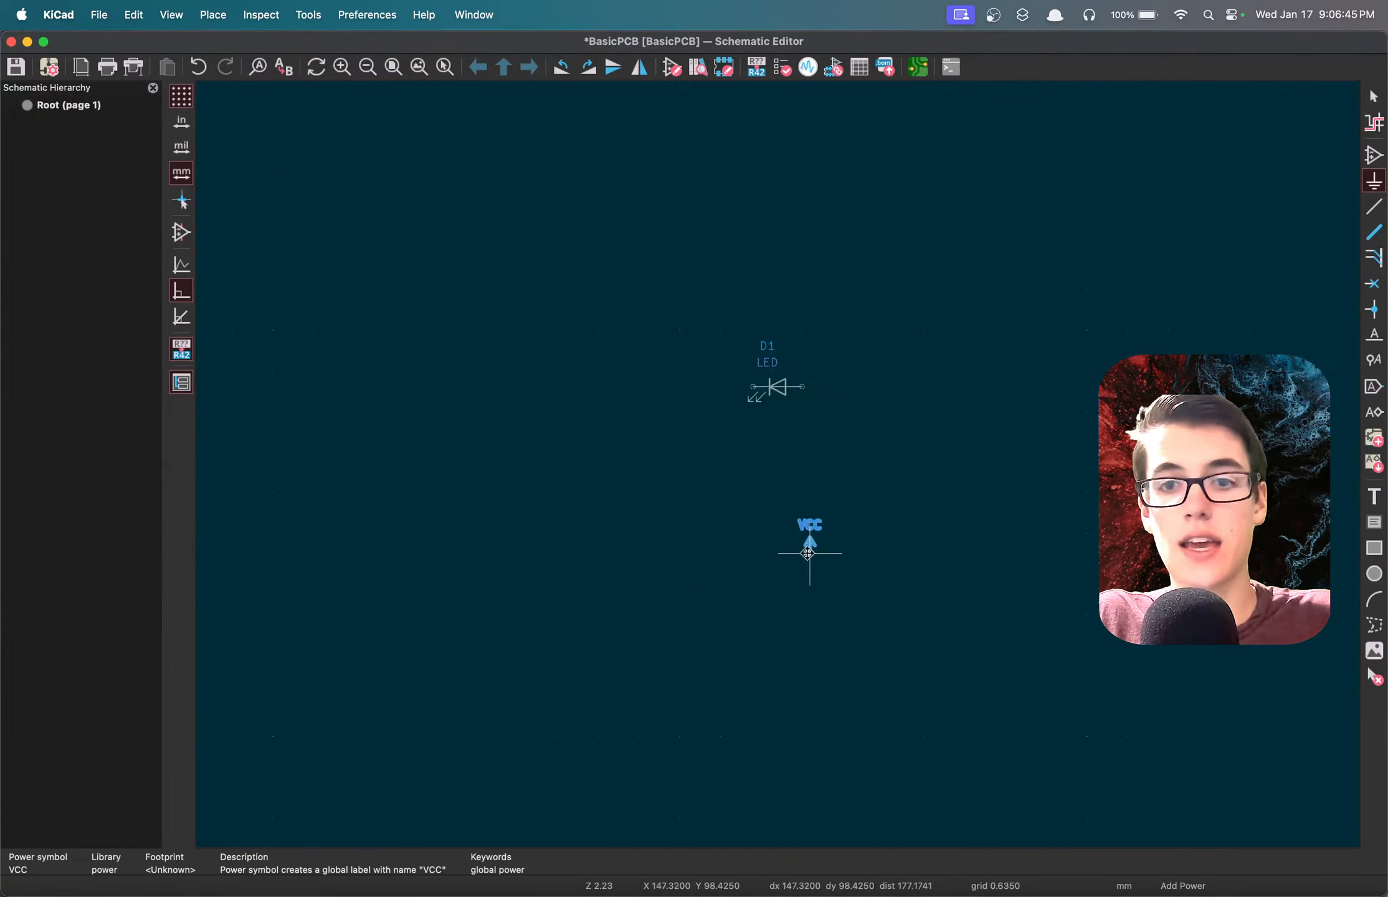
click(700, 527)
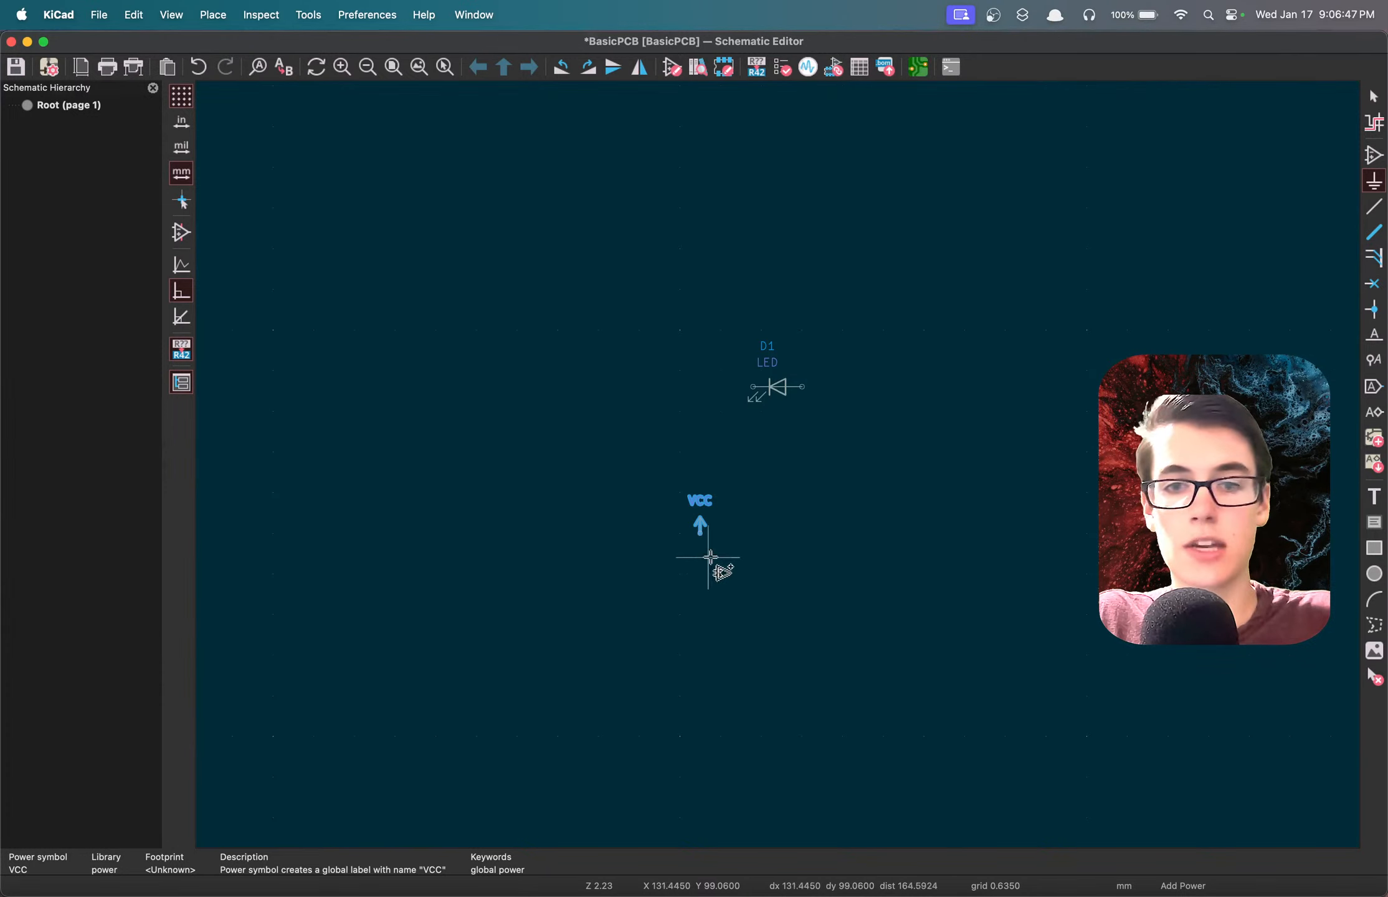
Place a GND power symbol below and to the right of the LED, slightly lower than the VCC symbol.
click(732, 553)
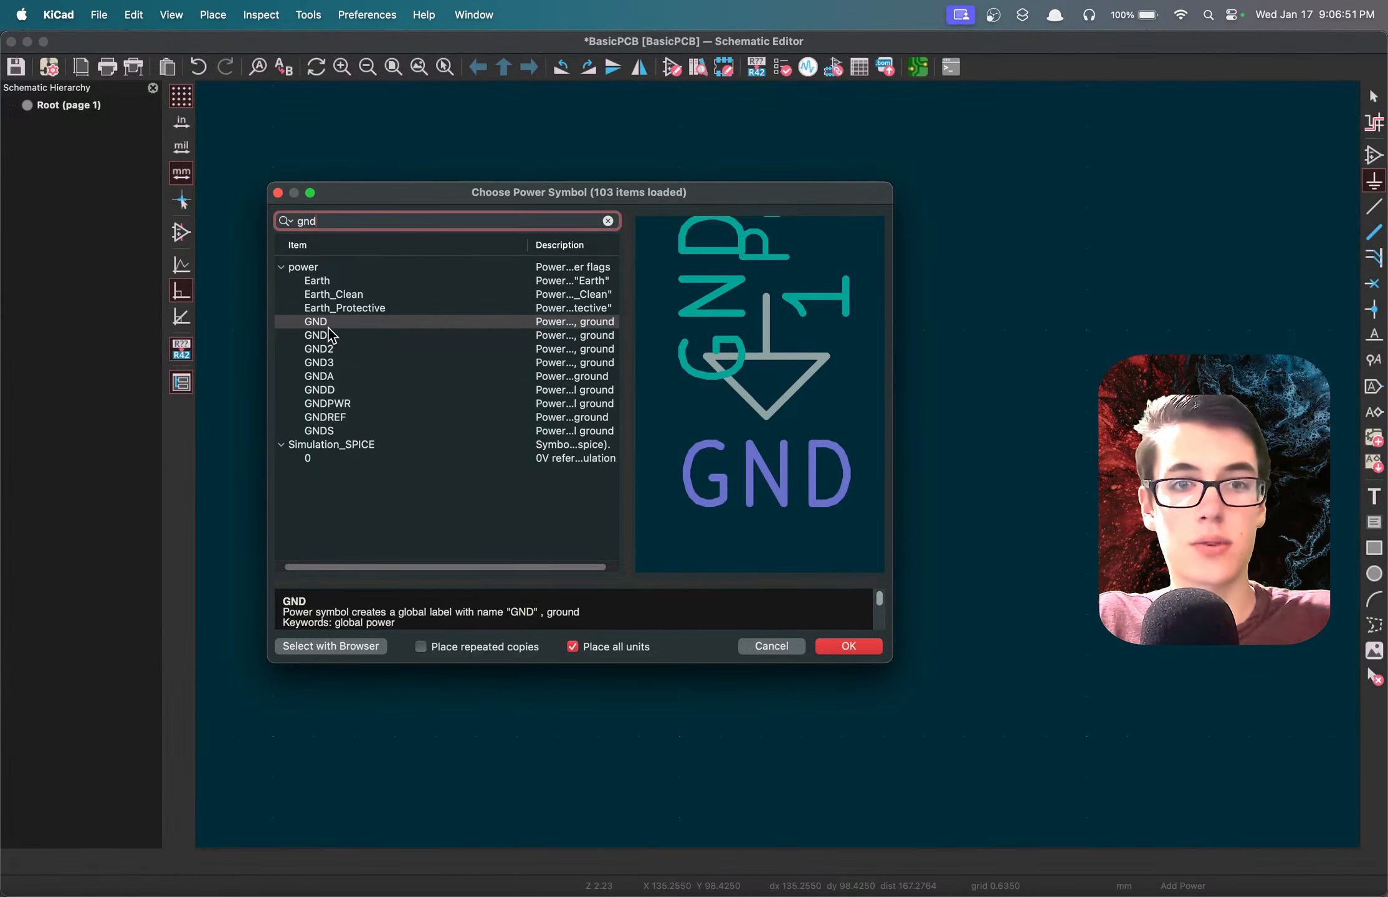
double_click(325, 325)
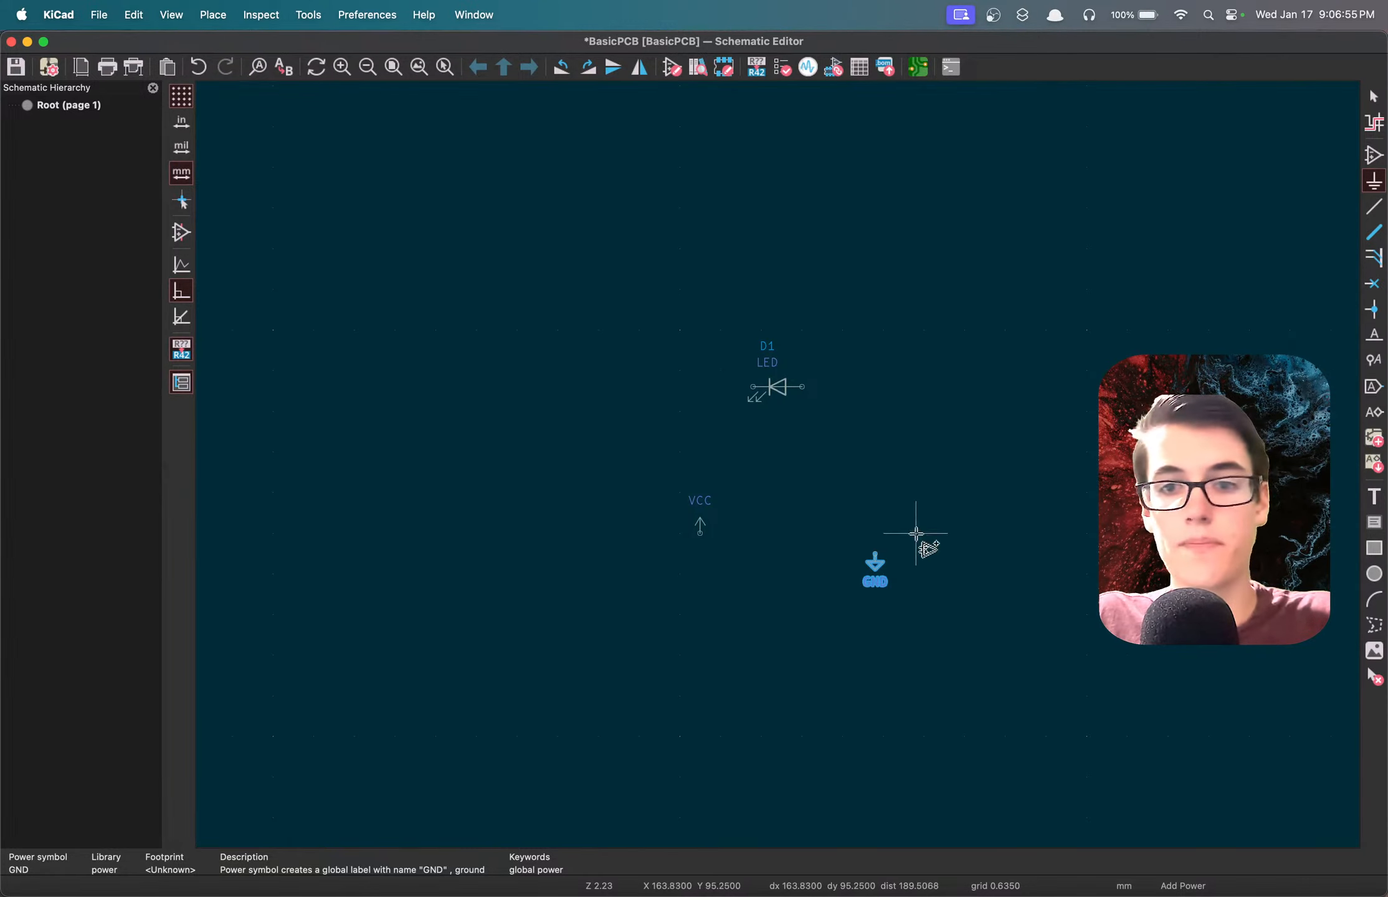
Wire the GND symbol to the LED's anode and the LED's cathode to the VCC symbol.
key(w)
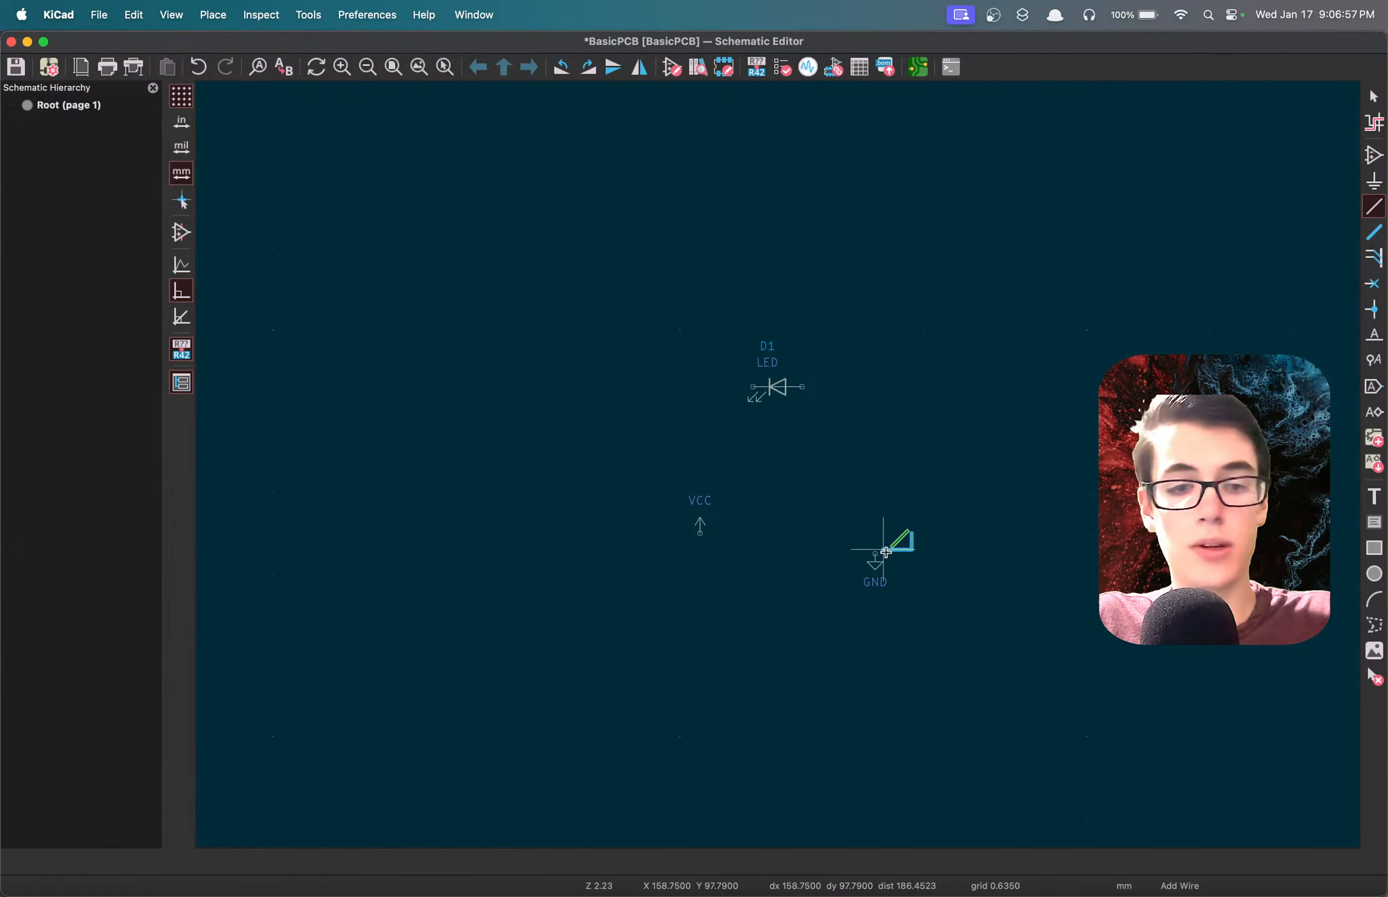
click(876, 553)
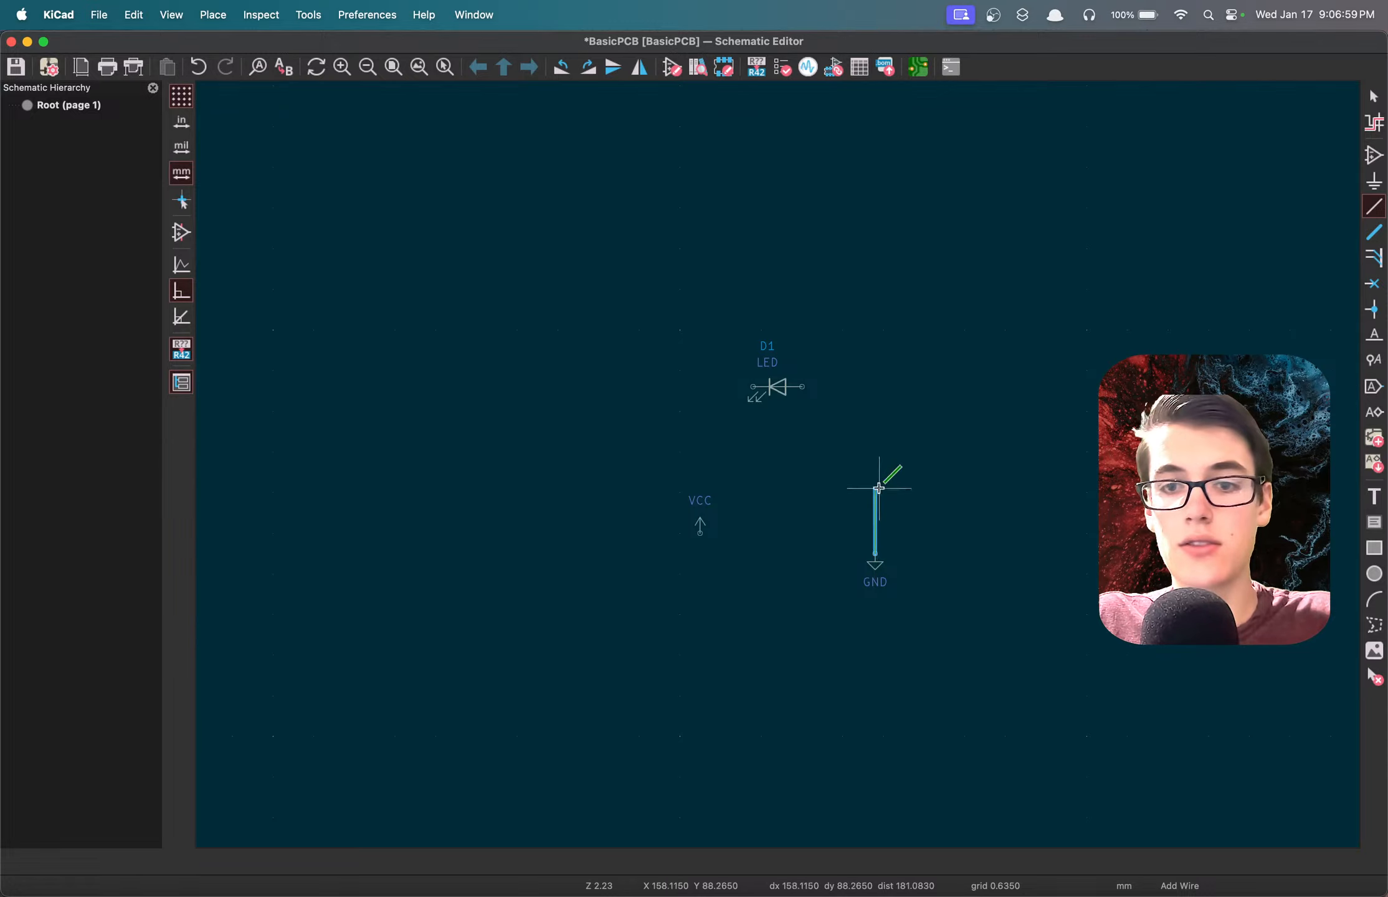
click(803, 387)
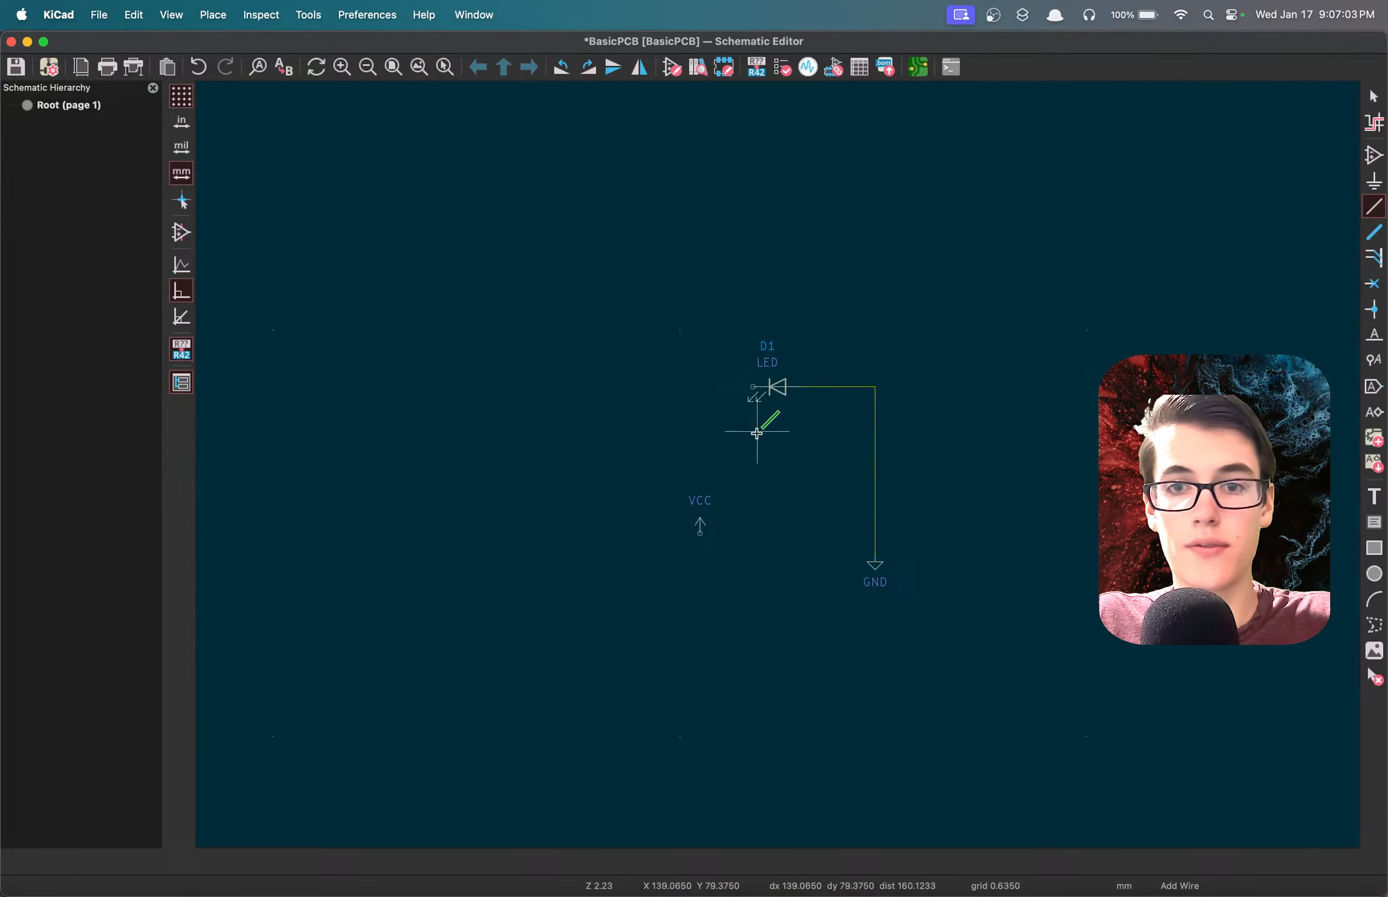
click(753, 387)
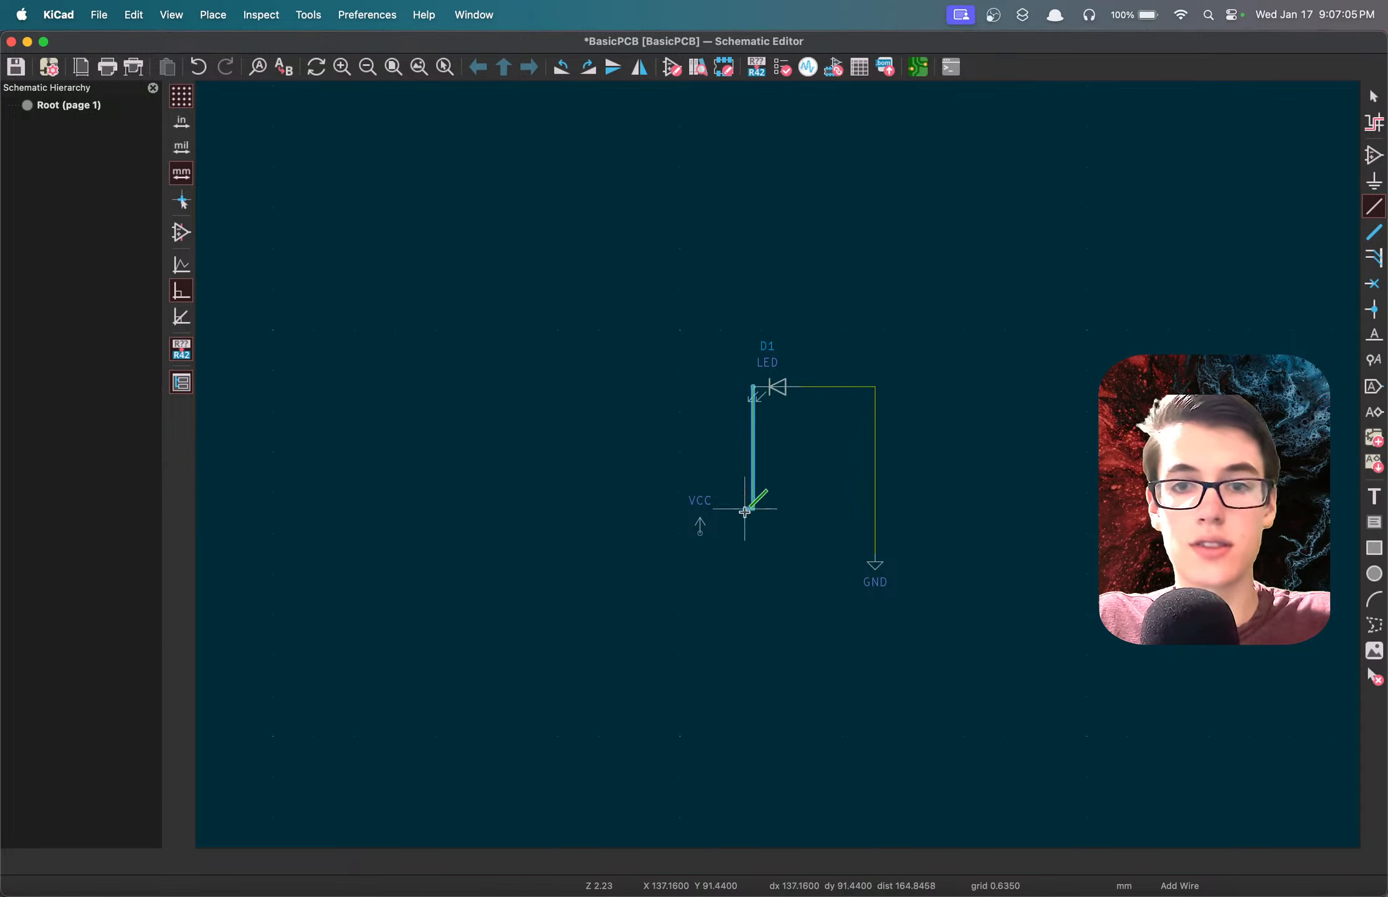
click(701, 534)
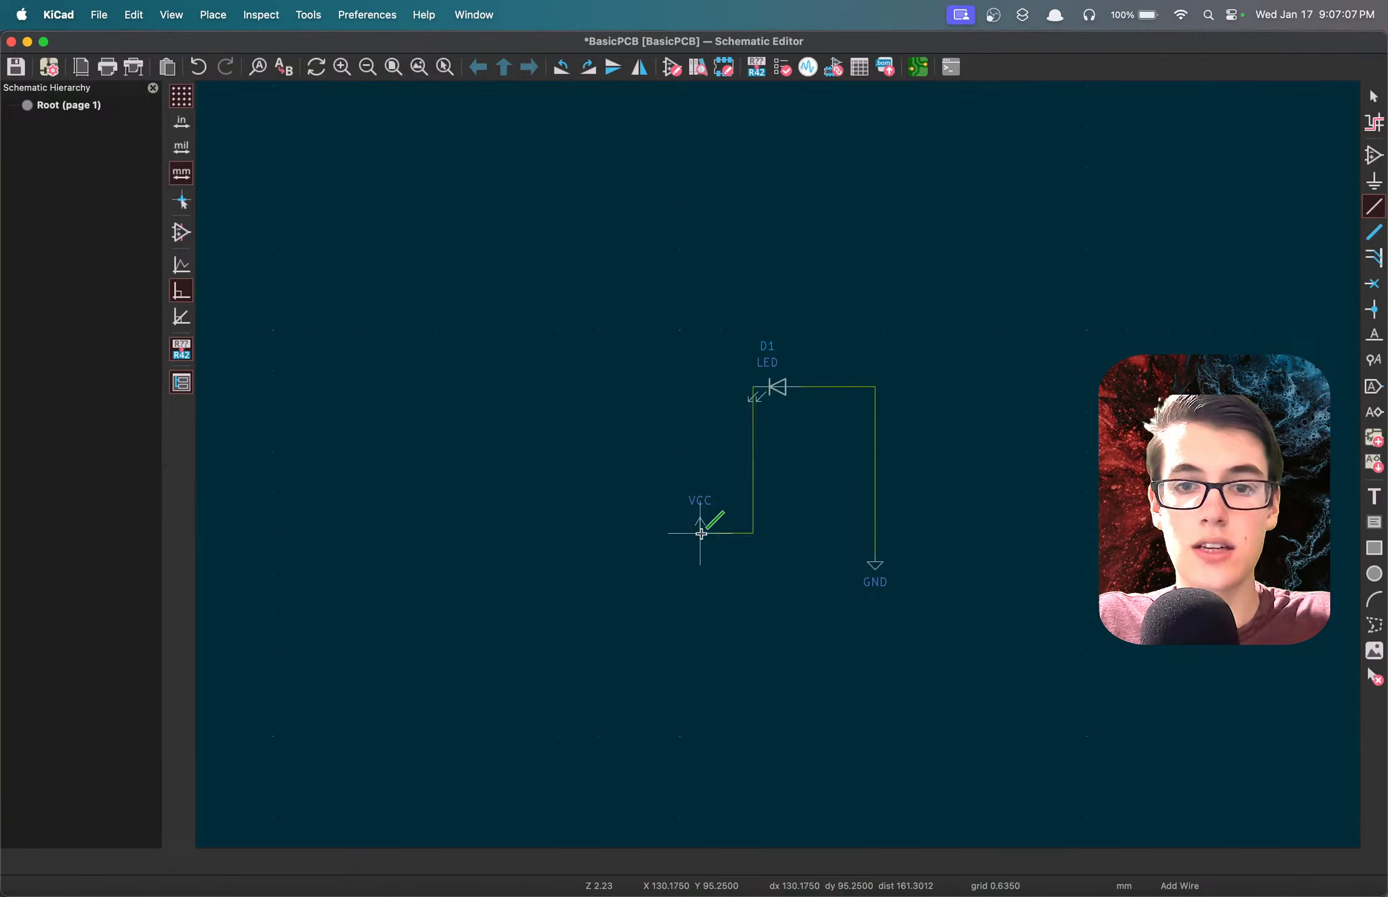
Delete the horizontal wire segment running from the LED's anode toward GND.
scroll(834, 520, up, 3)
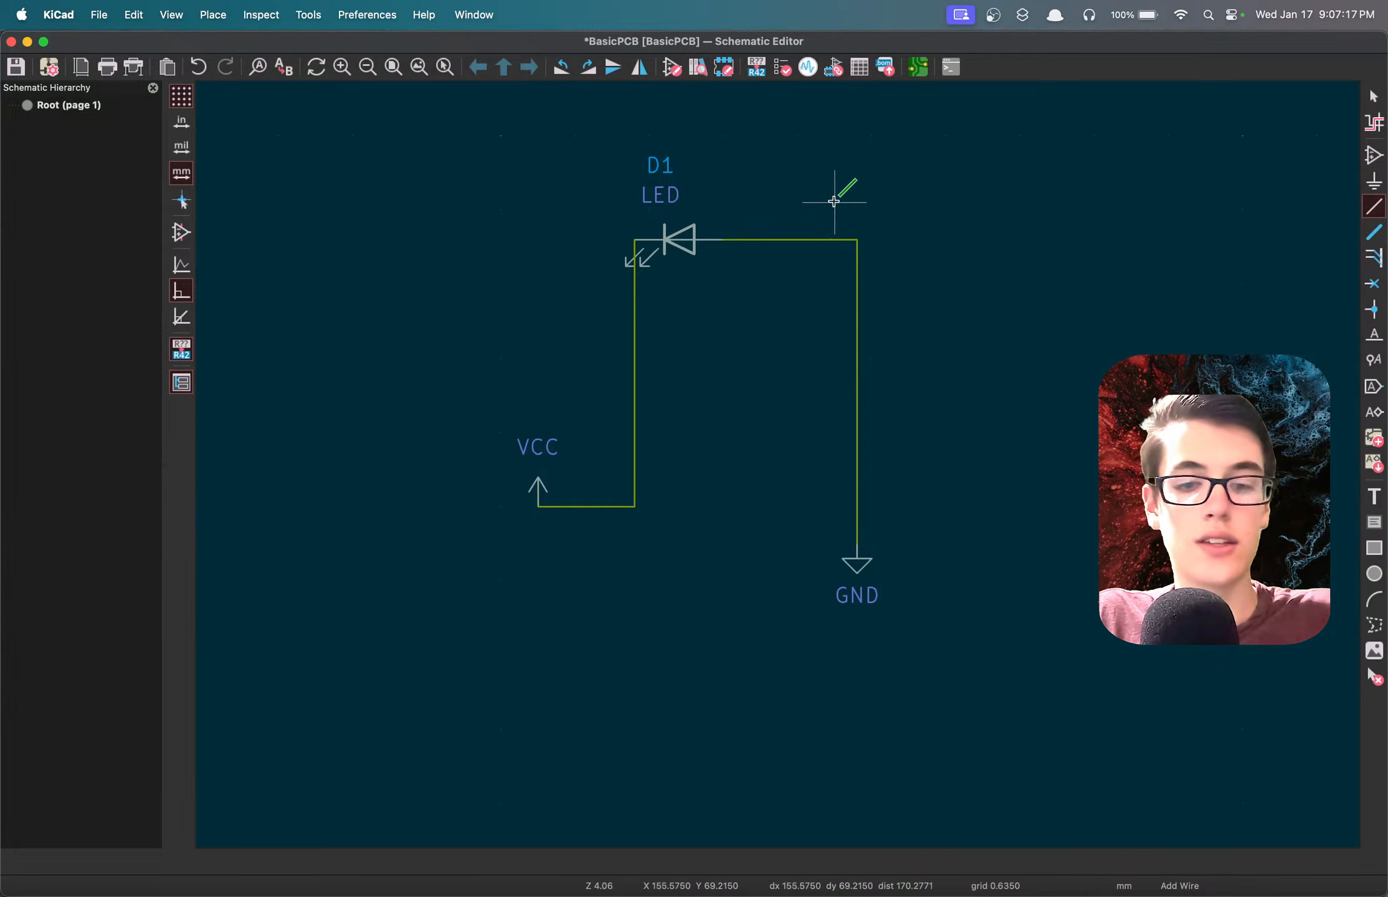
click(1373, 95)
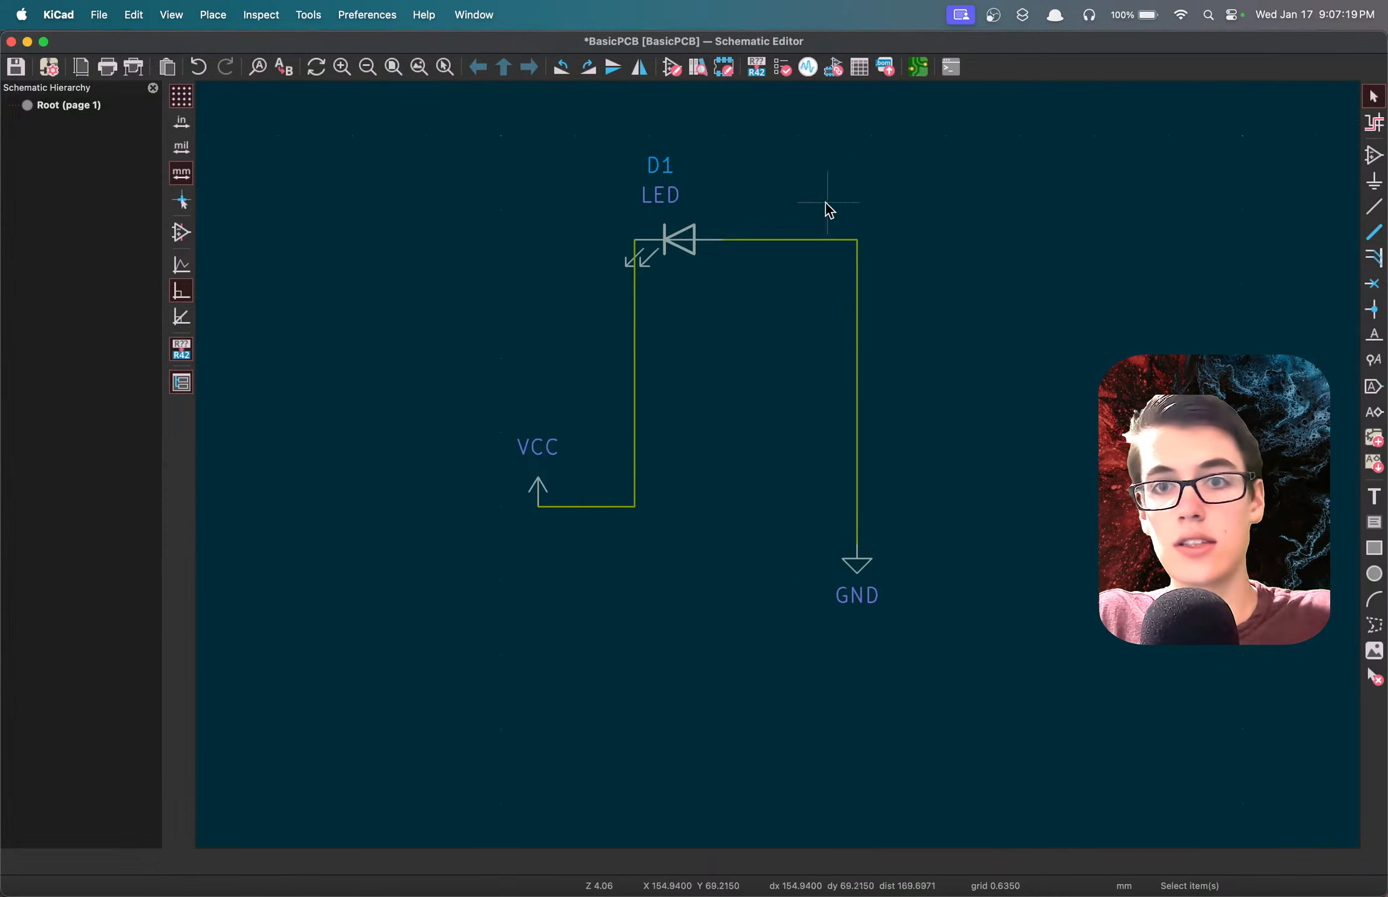
click(835, 241)
key(Delete)
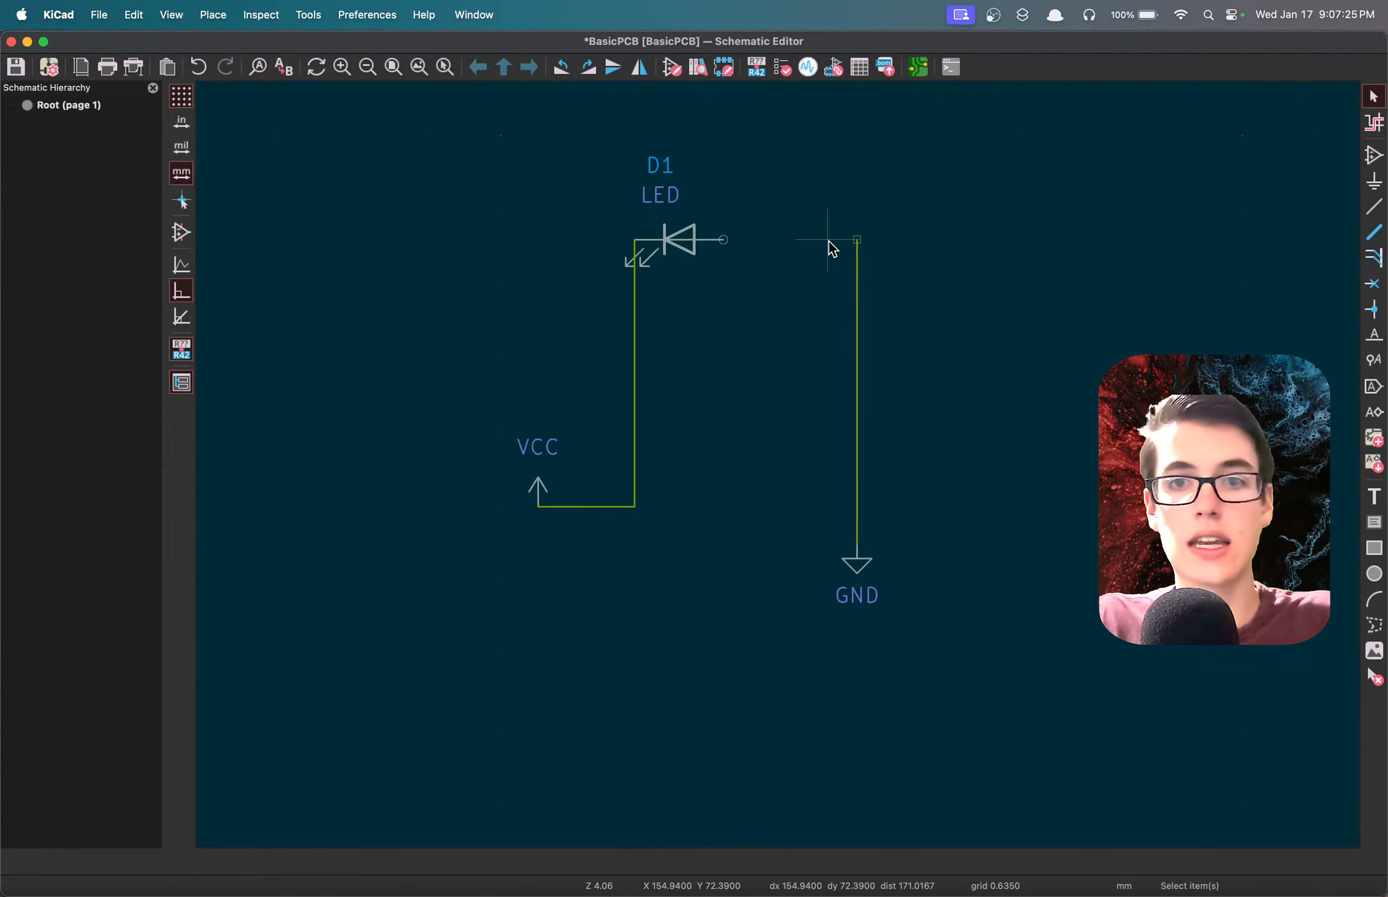
Place a Device library resistor (R), rotated horizontally, directly on the LED's anode and wire its free end to the GND line.
text(a)
text(r)
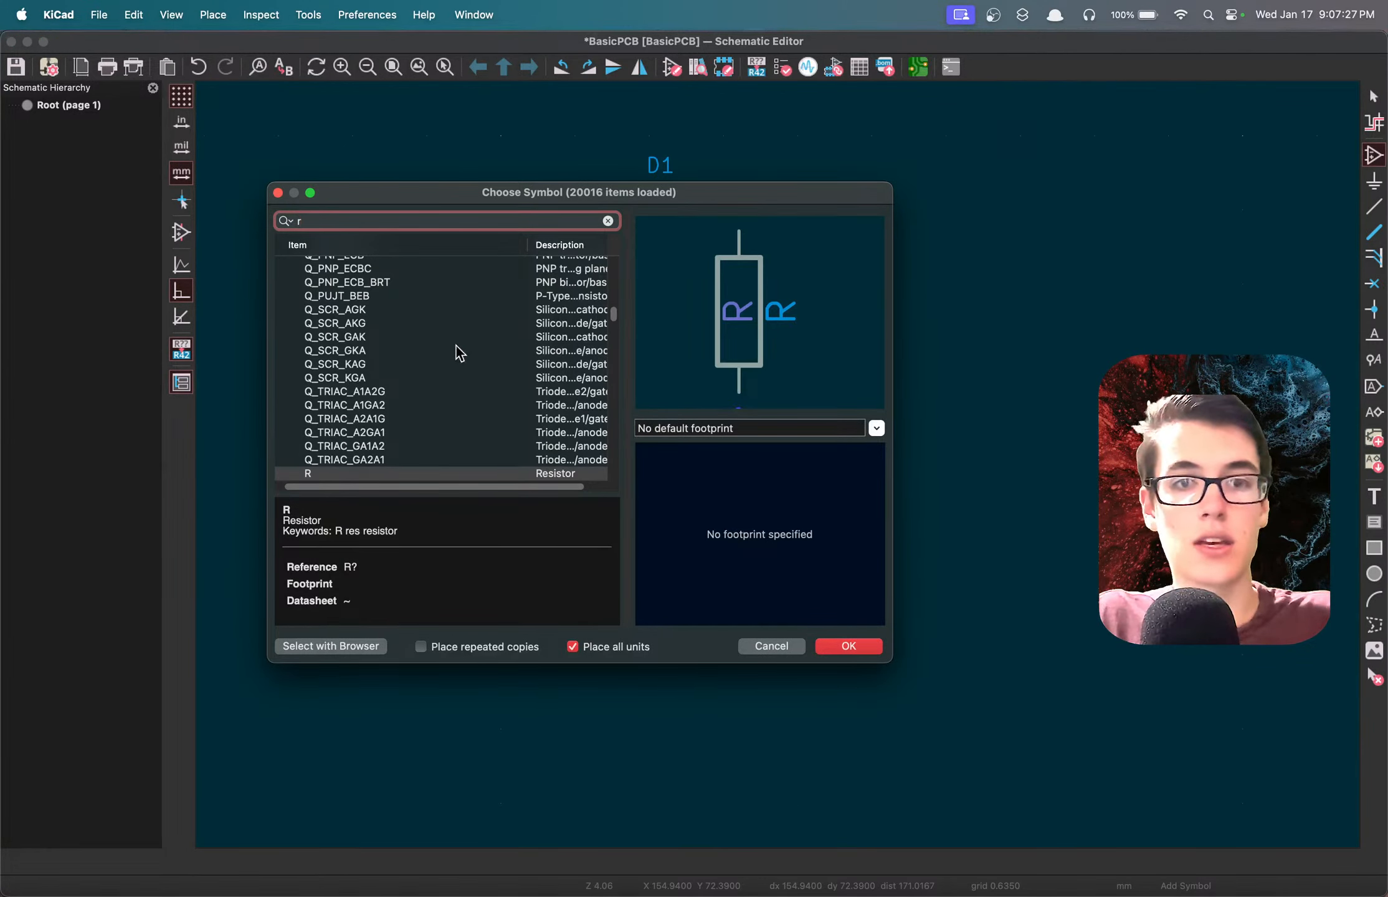
scroll(415, 379, down, 5)
click(310, 381)
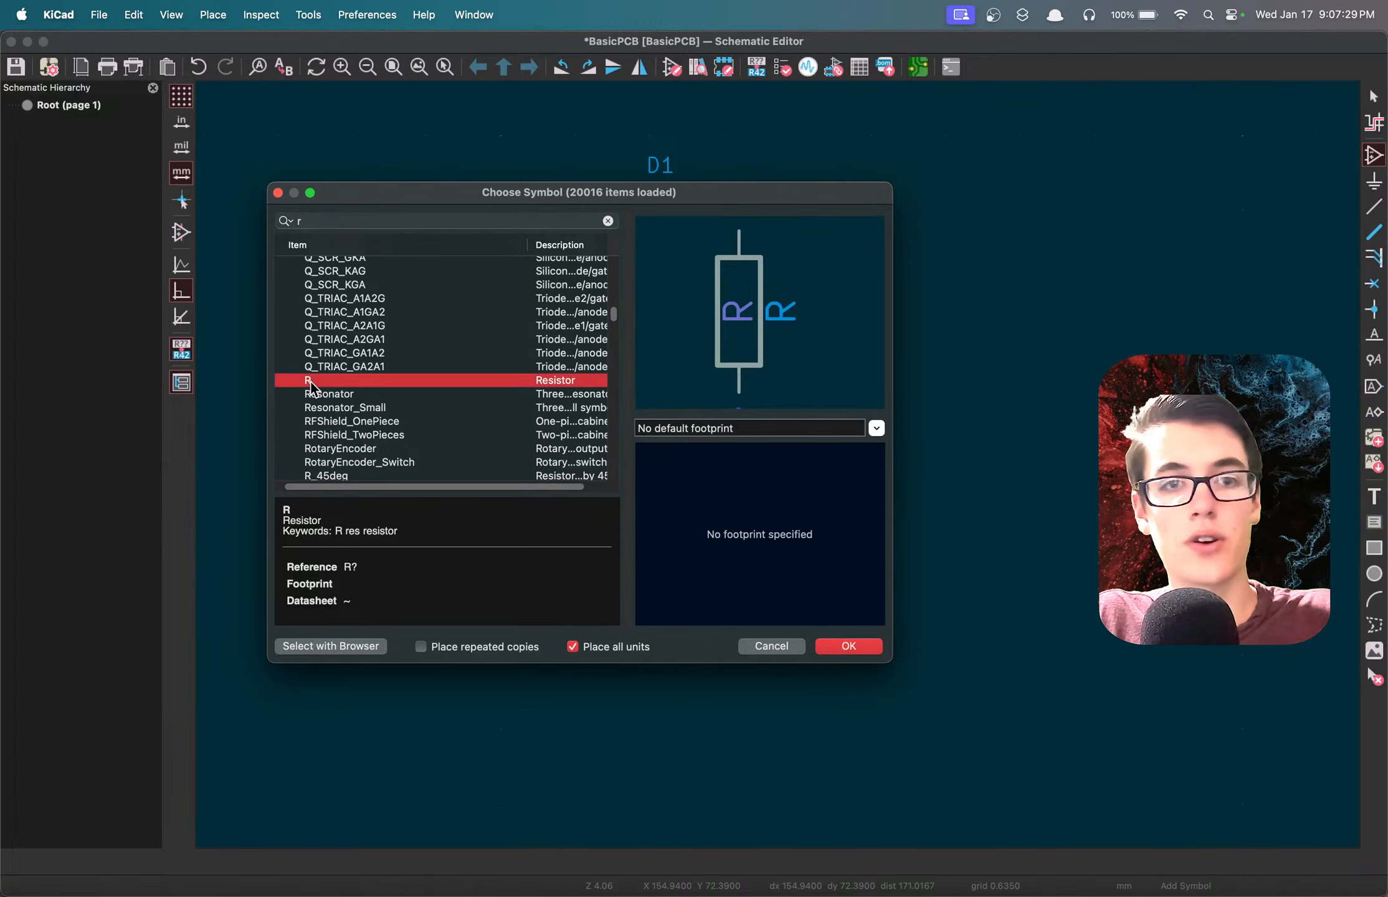
double_click(329, 381)
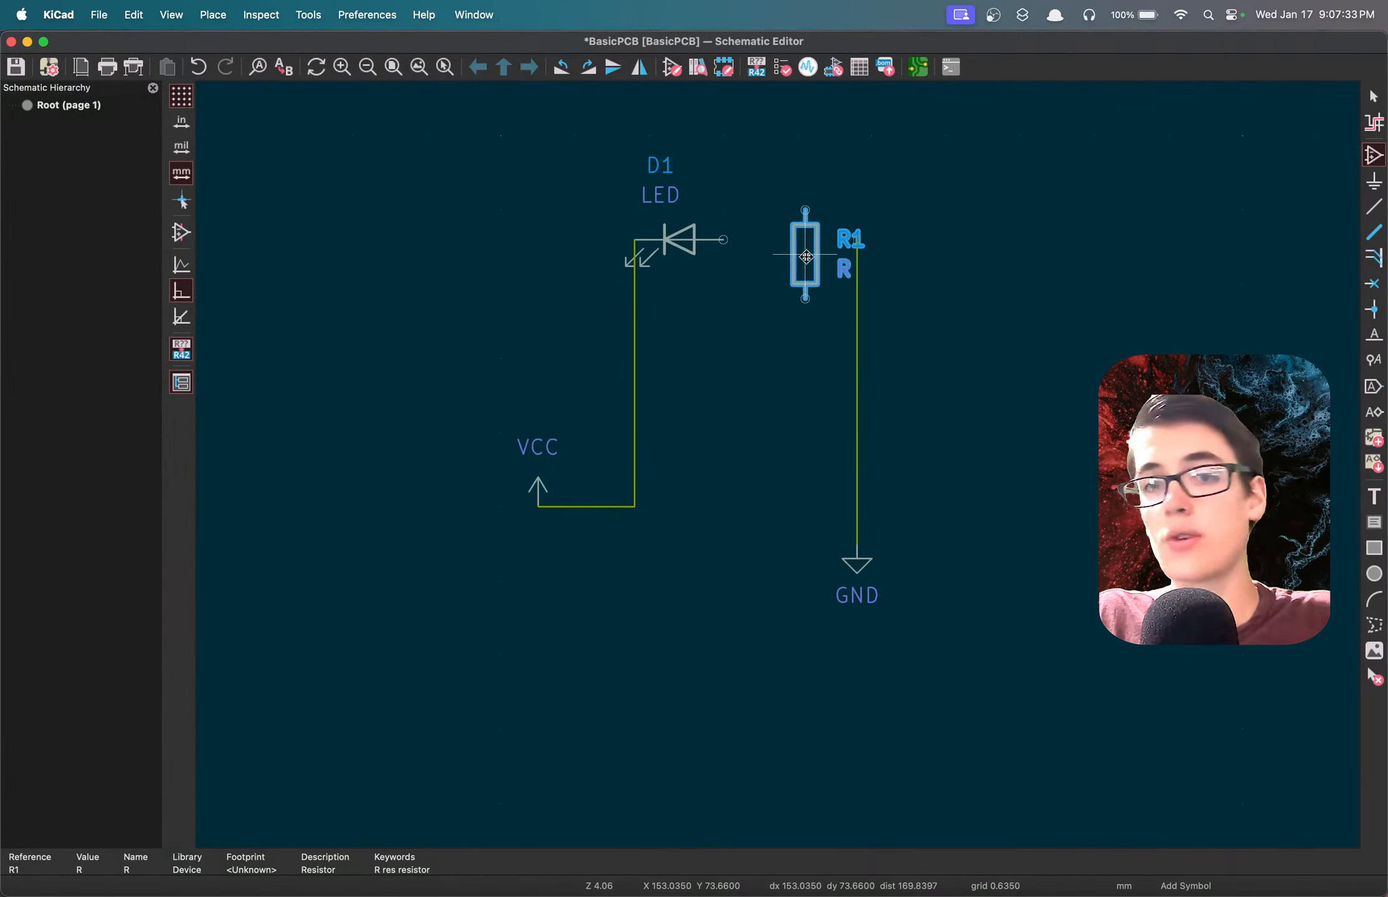
key(r)
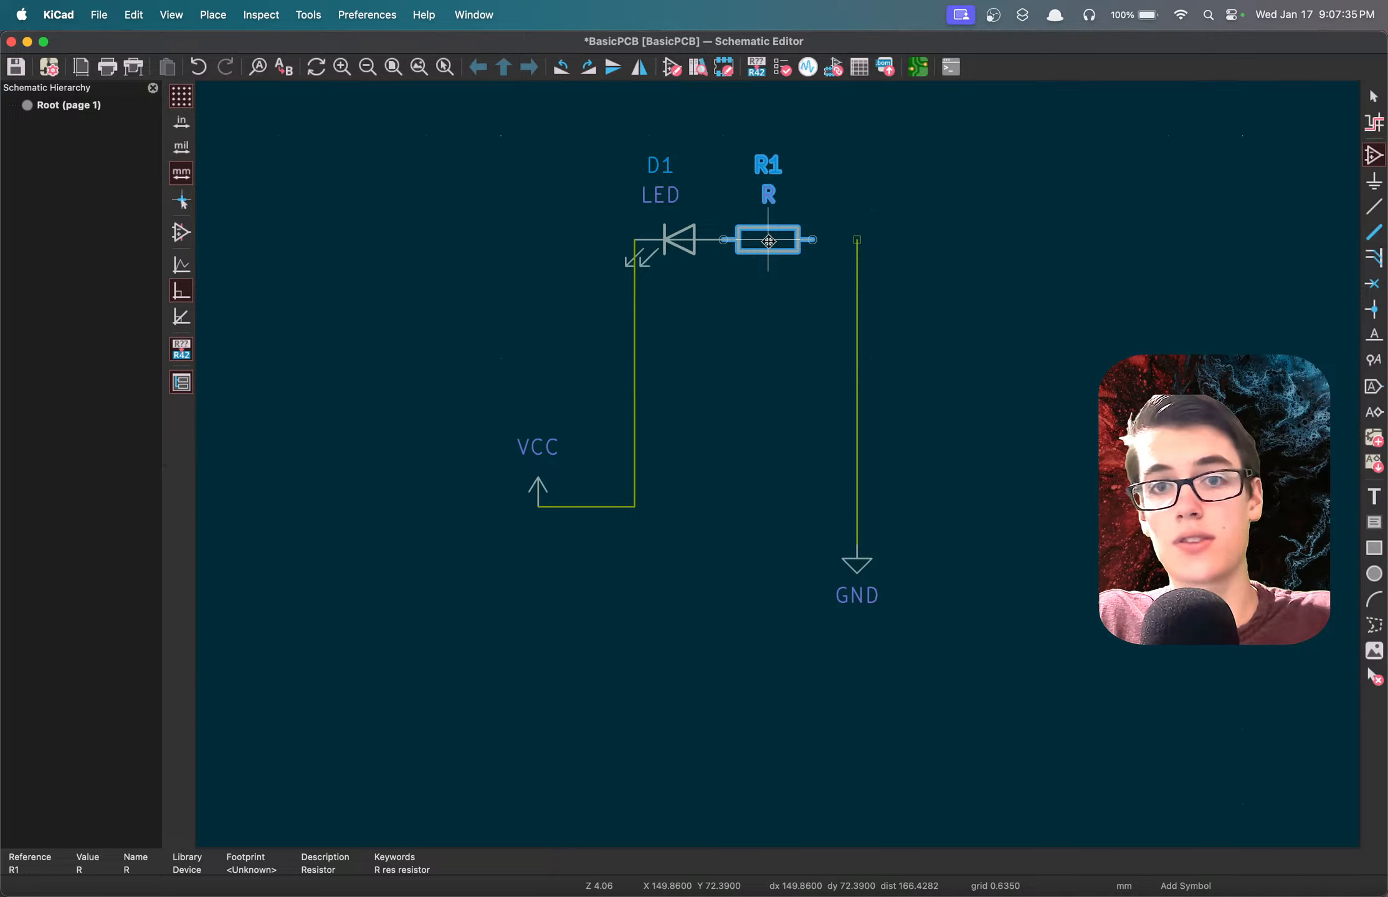
click(769, 241)
key(w)
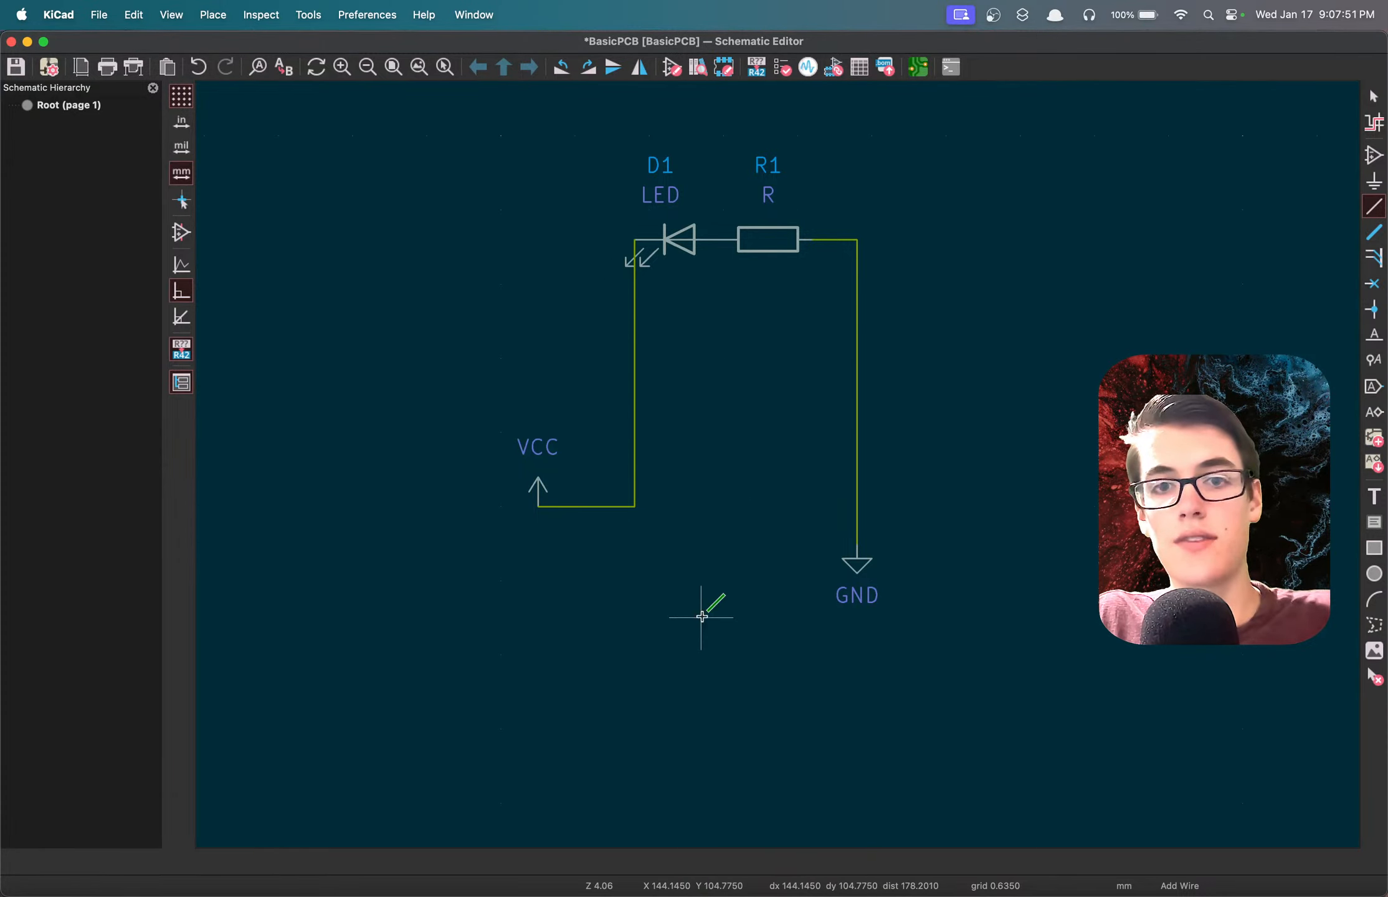
Delete the wires between the VCC symbol and the LED's cathode.
click(1367, 103)
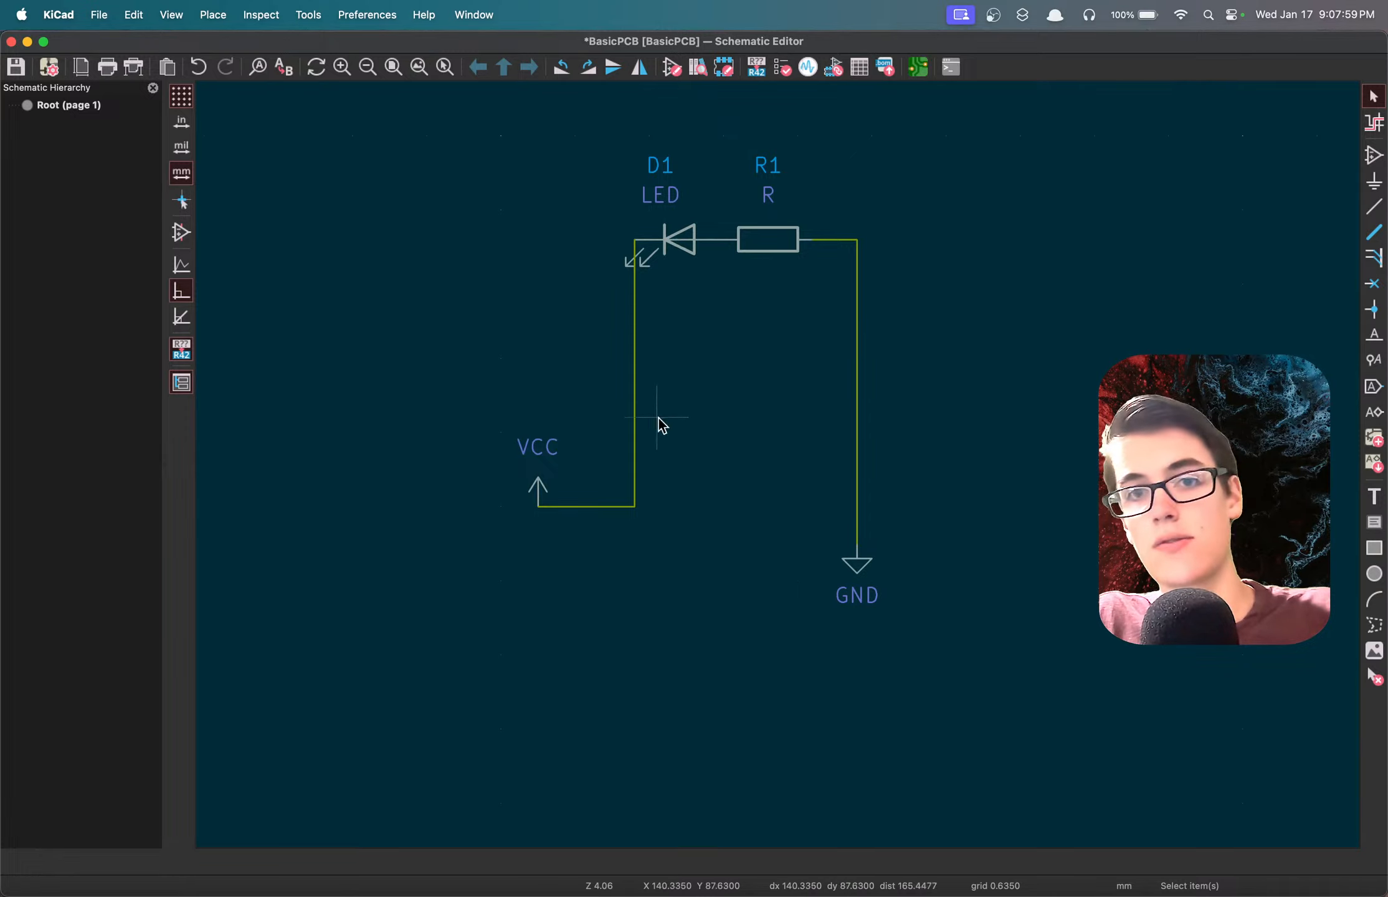
drag(663, 365, 596, 611)
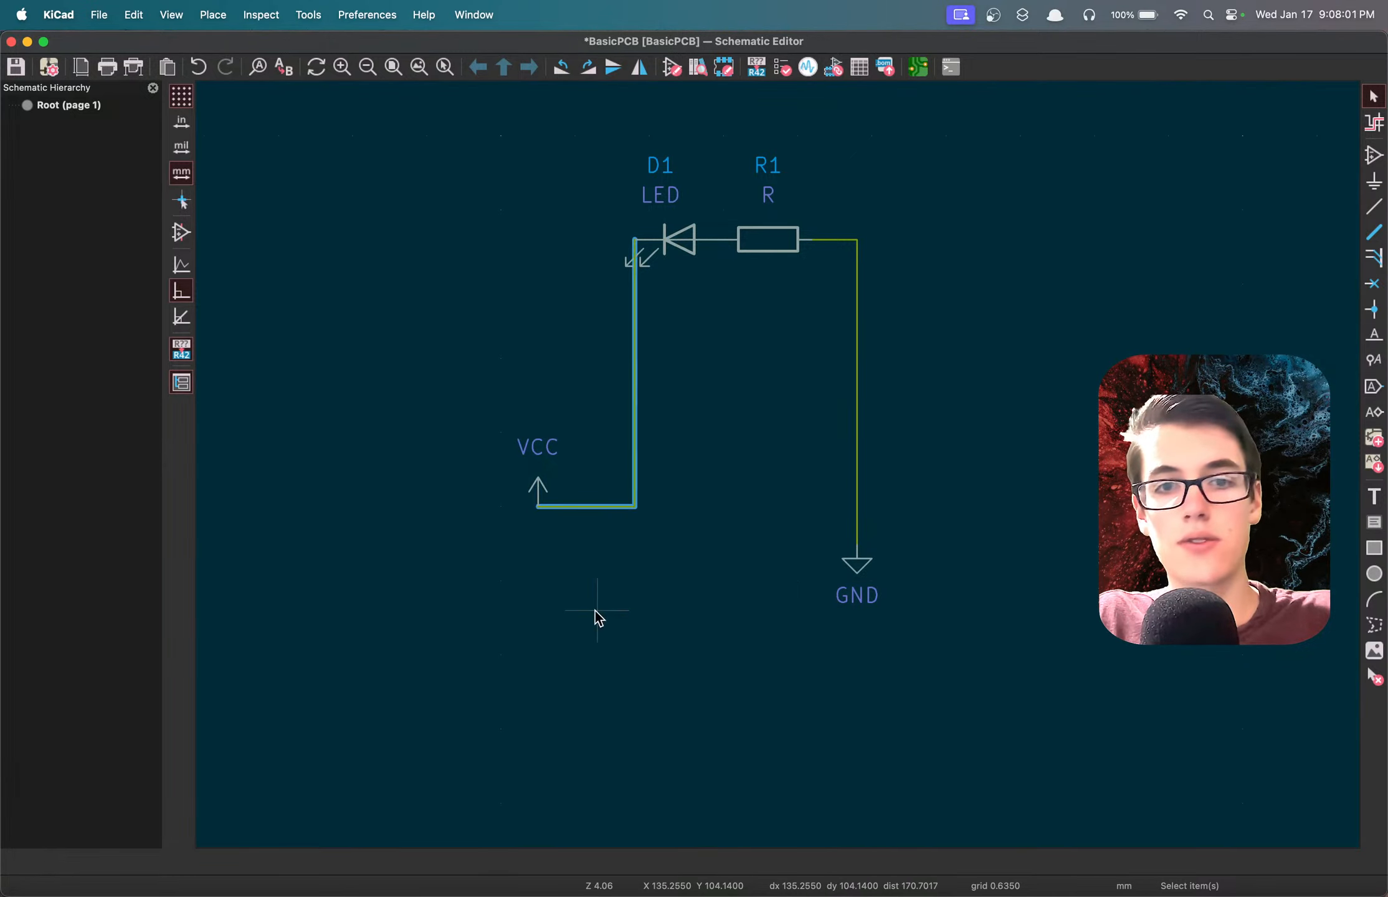
key(Delete)
Move the VCC symbol to the resistor's free end and delete the wires leading from the resistor to GND.
drag(539, 476, 581, 458)
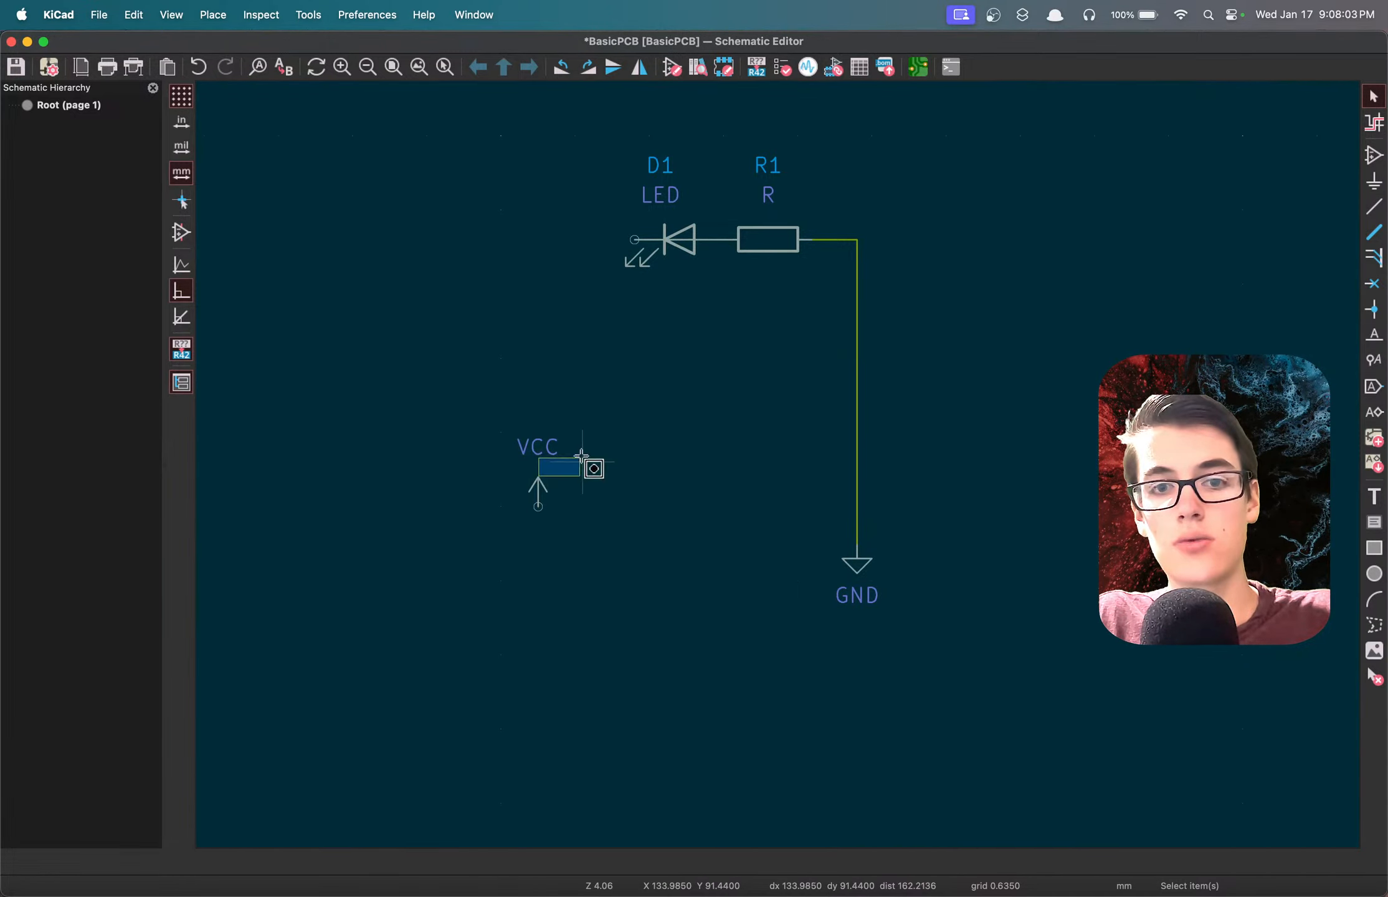
drag(522, 416, 564, 587)
drag(539, 480, 813, 225)
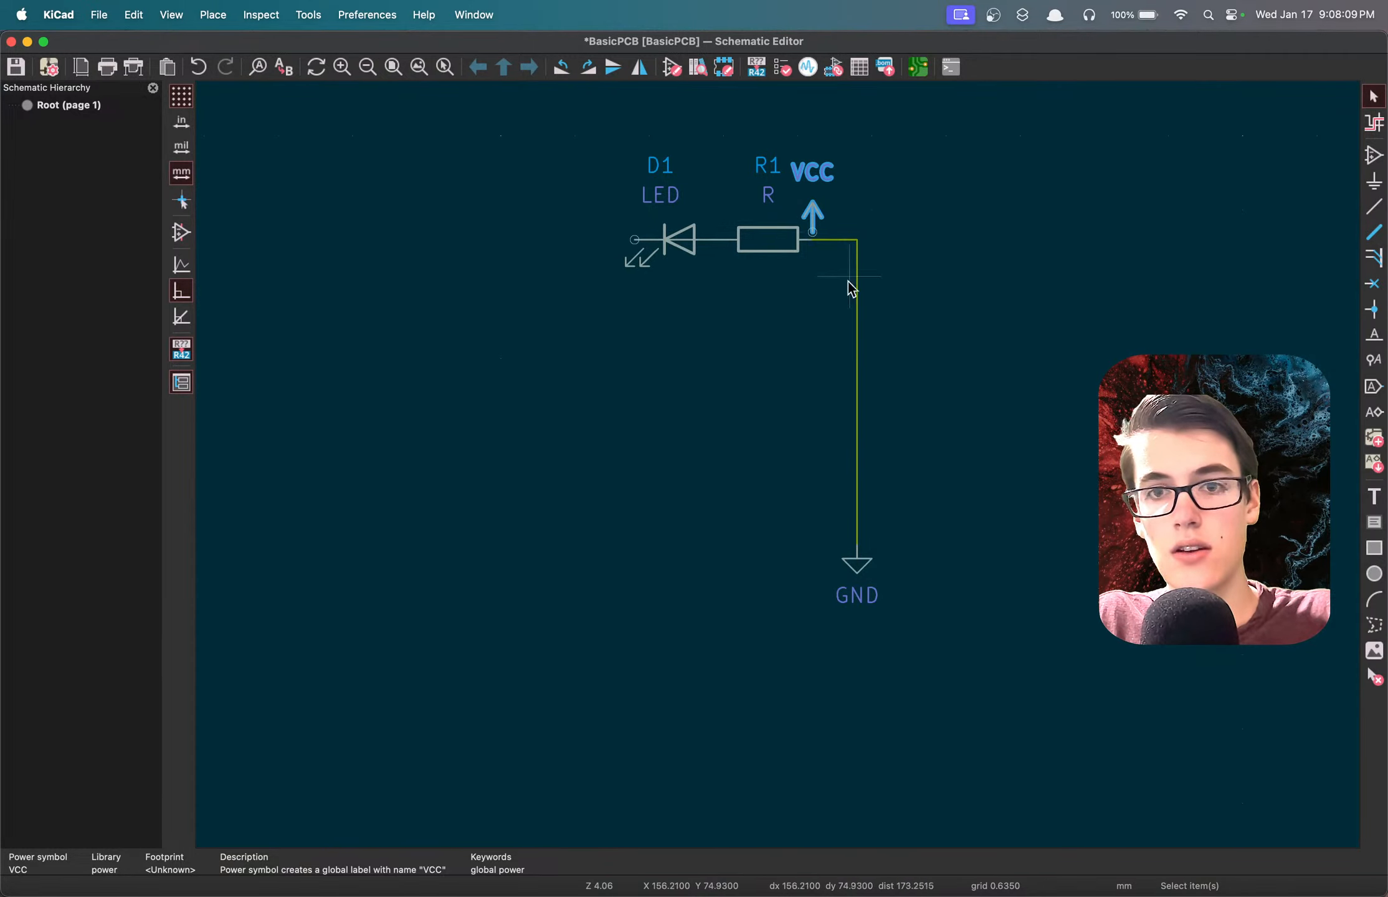
drag(817, 288, 848, 205)
key(Delete)
Rotate the GND symbol to point left and move it onto the LED's cathode side, in line with the LED.
drag(809, 510, 930, 655)
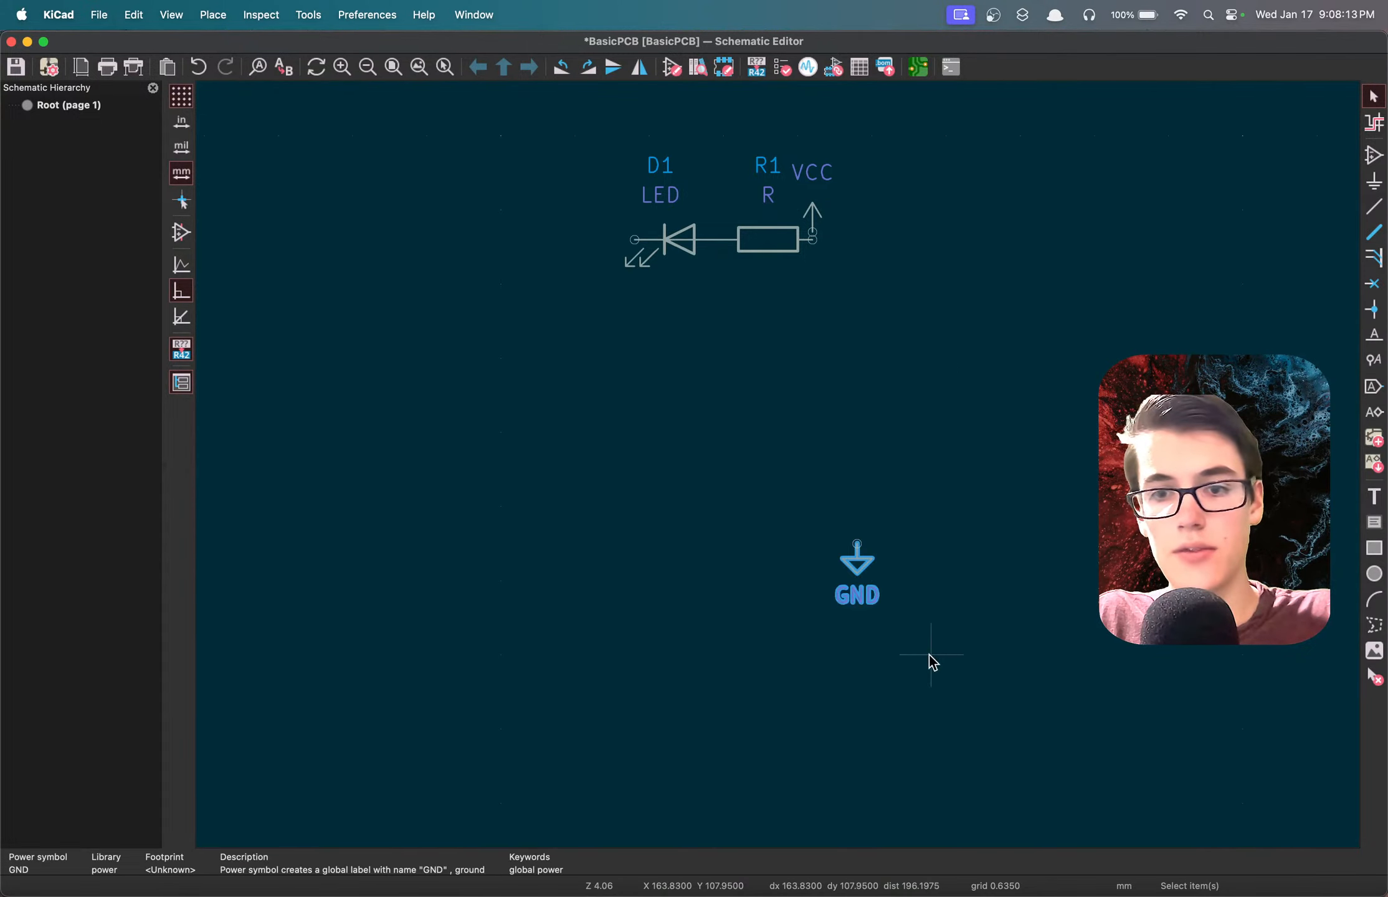
drag(861, 565, 621, 265)
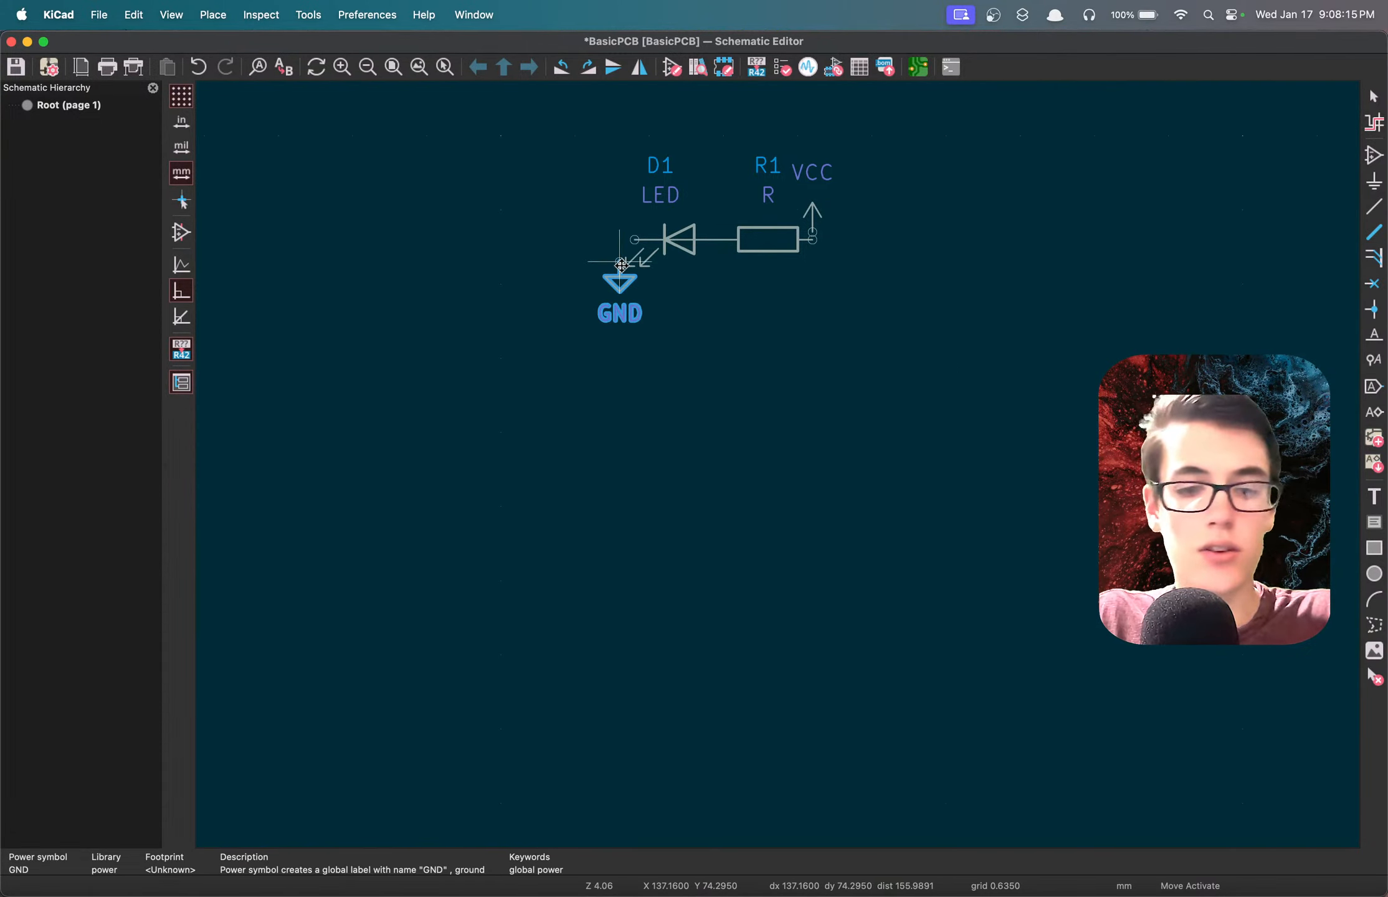
key(r)
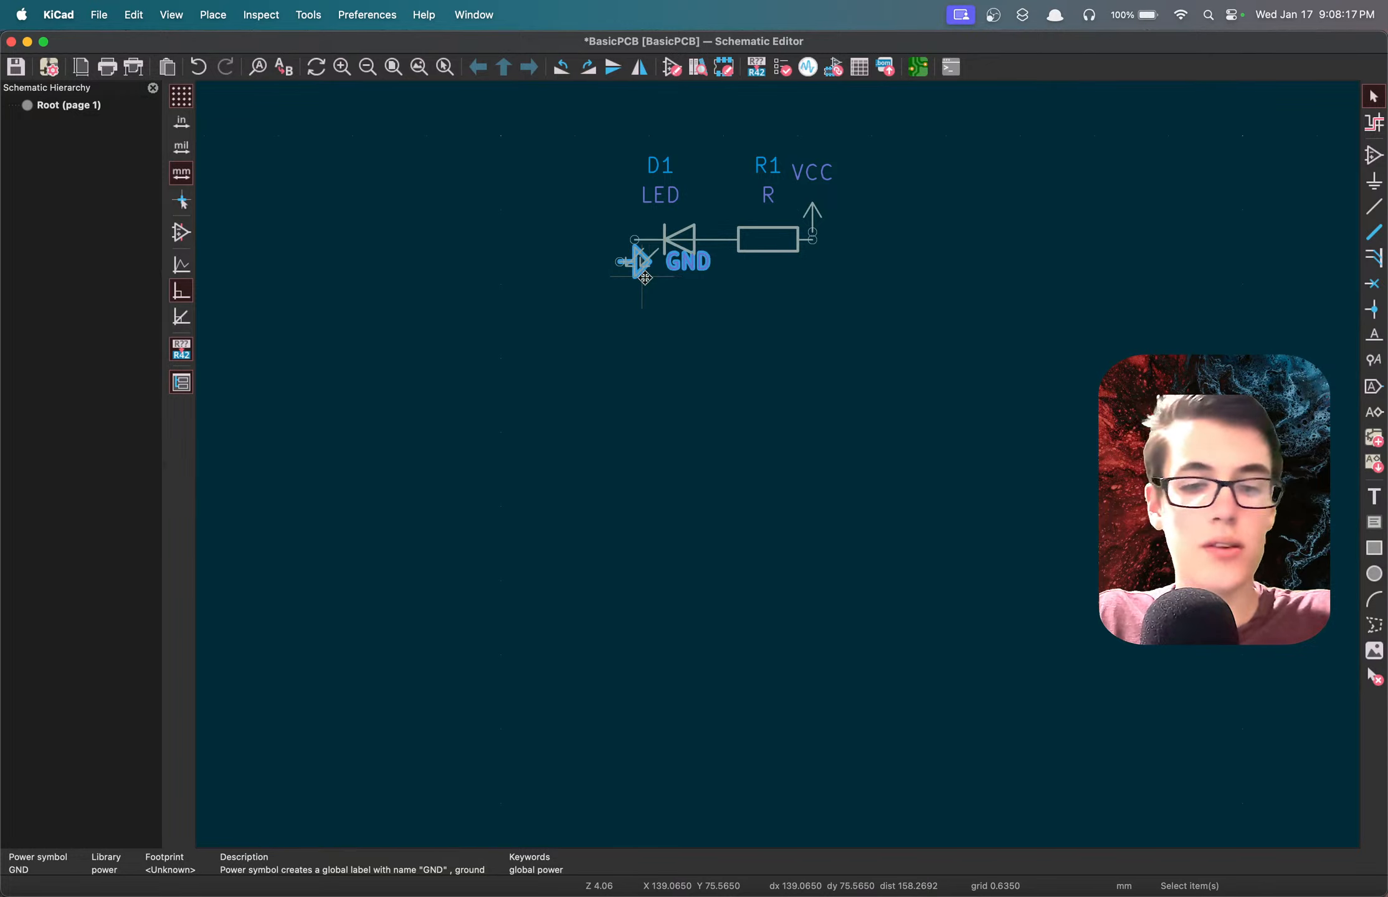
key(r)
key(r)
key(m)
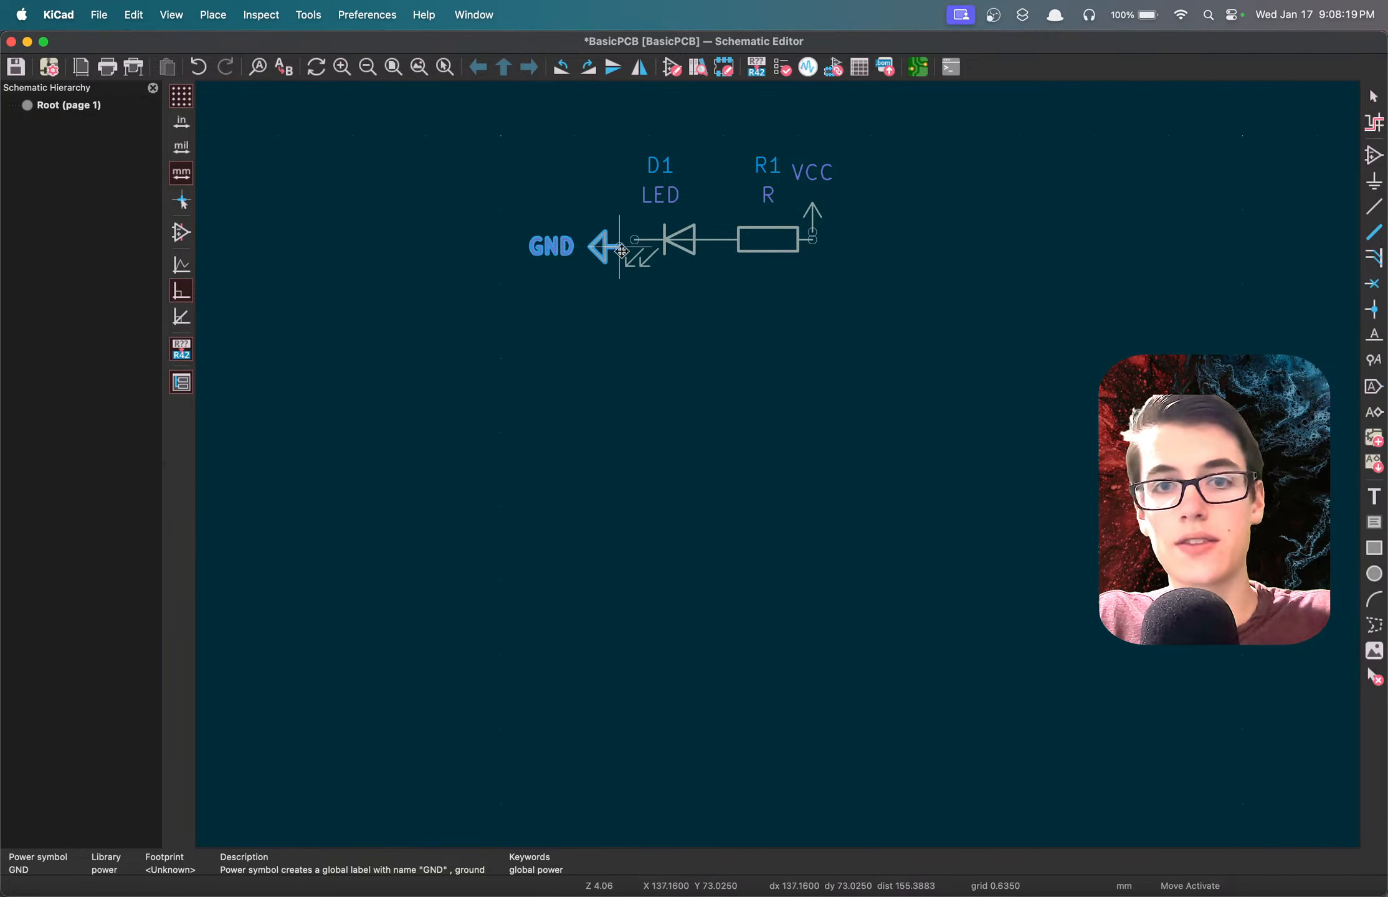
click(620, 240)
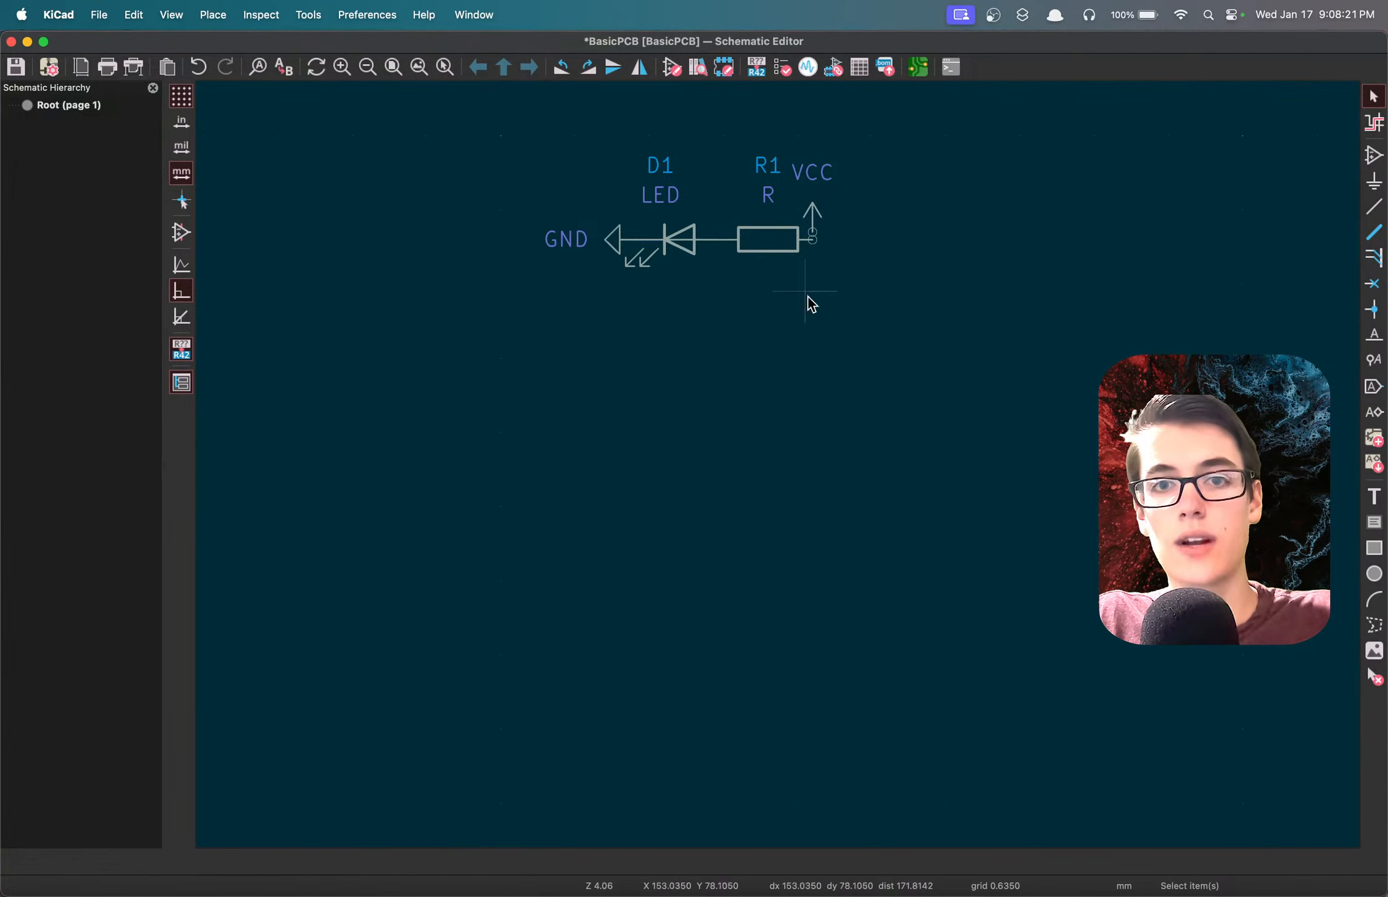
Move the VCC symbol slightly away to the right of the resistor and wire it to the resistor's free pin.
drag(800, 144, 867, 206)
click(808, 160)
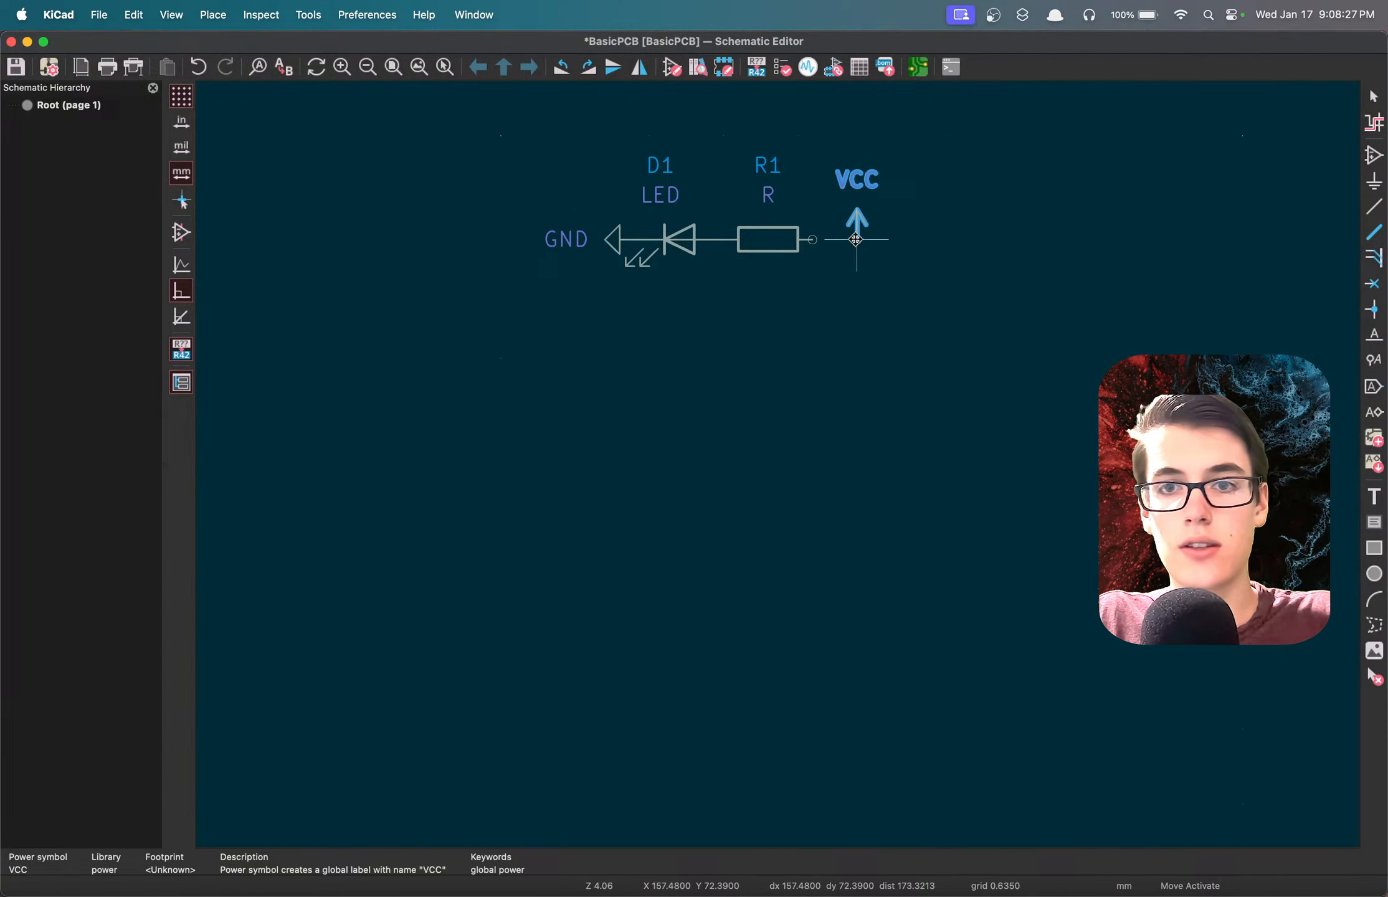
click(877, 296)
key(w)
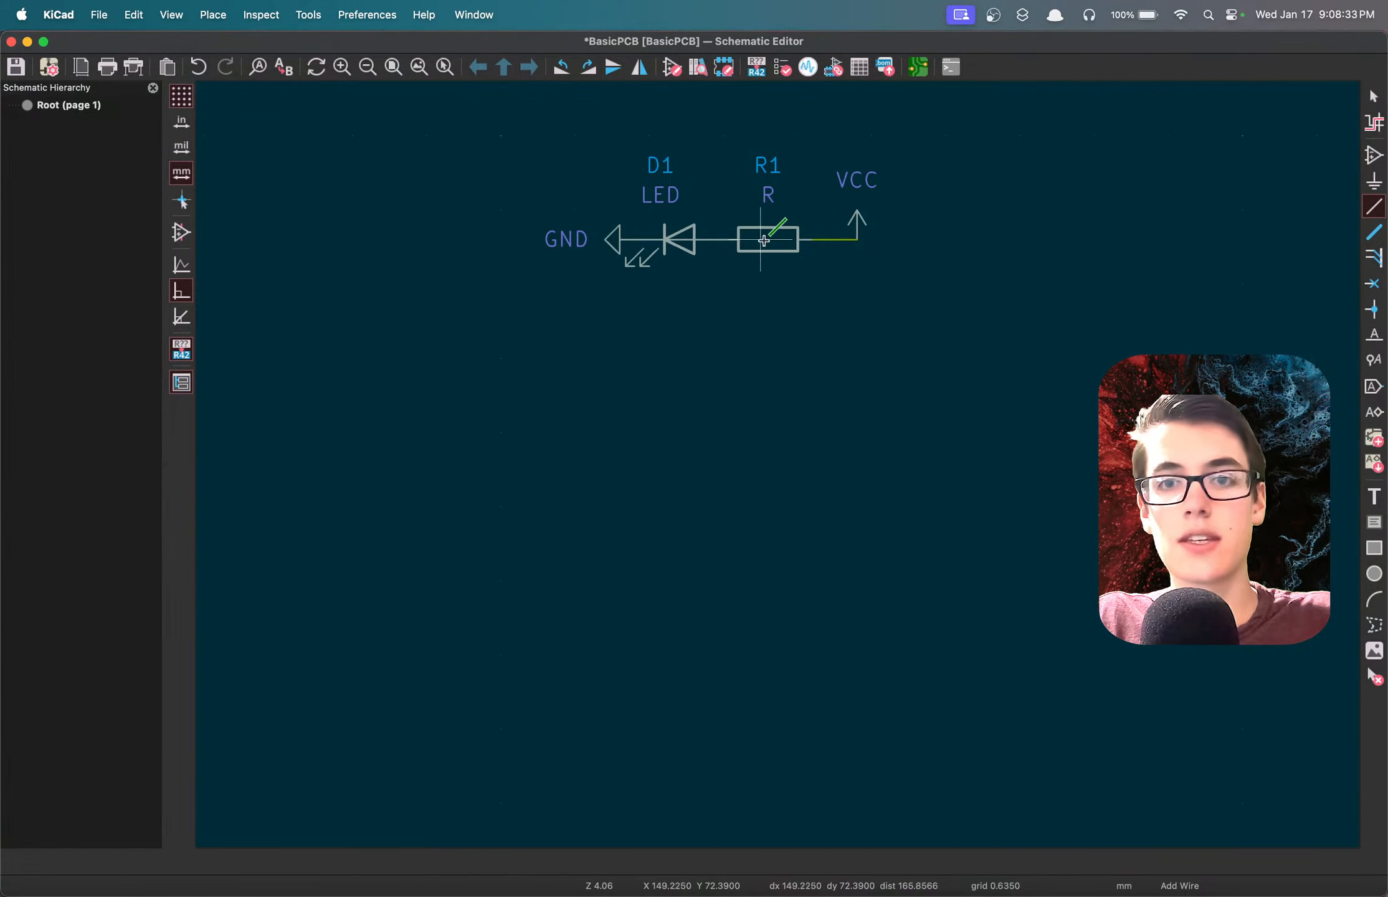
click(856, 239)
Open the symbol properties of LED D1, move the dialog clear of the circuit, and examine the Reference field.
scroll(777, 464, up, 5)
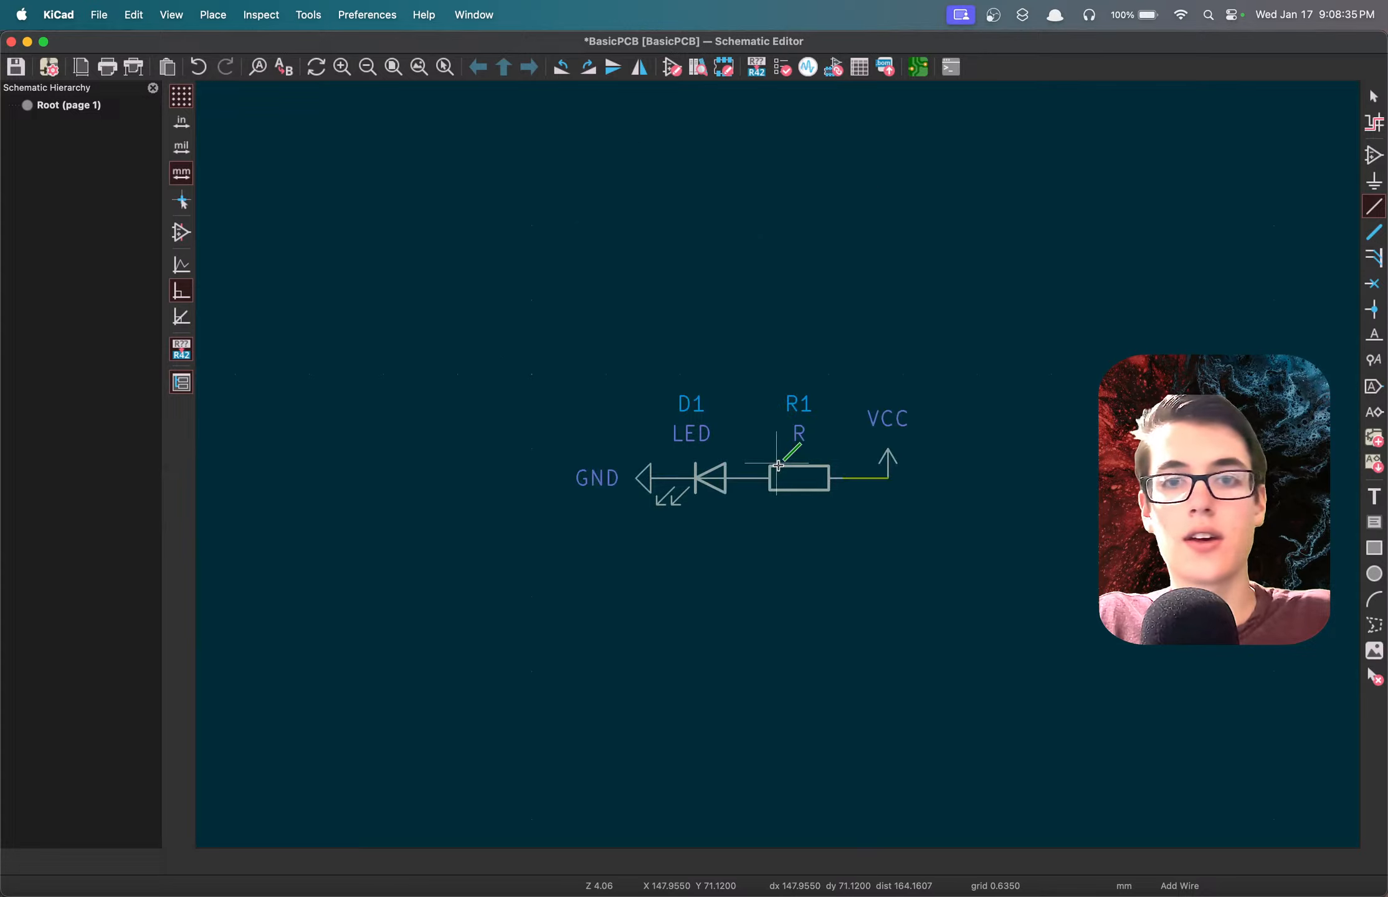
scroll(778, 469, down, 2)
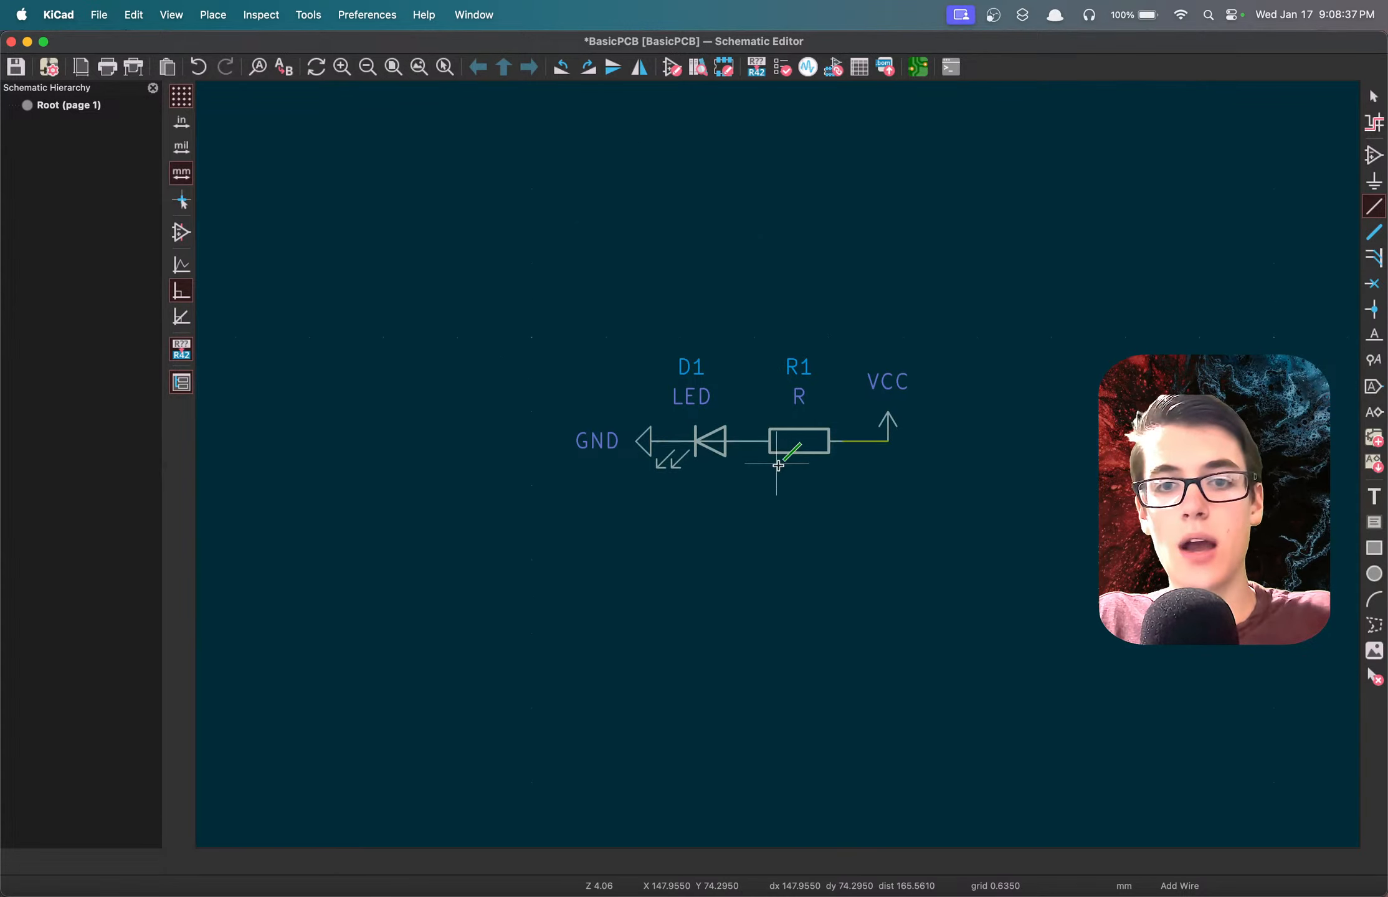
scroll(778, 464, up, 3)
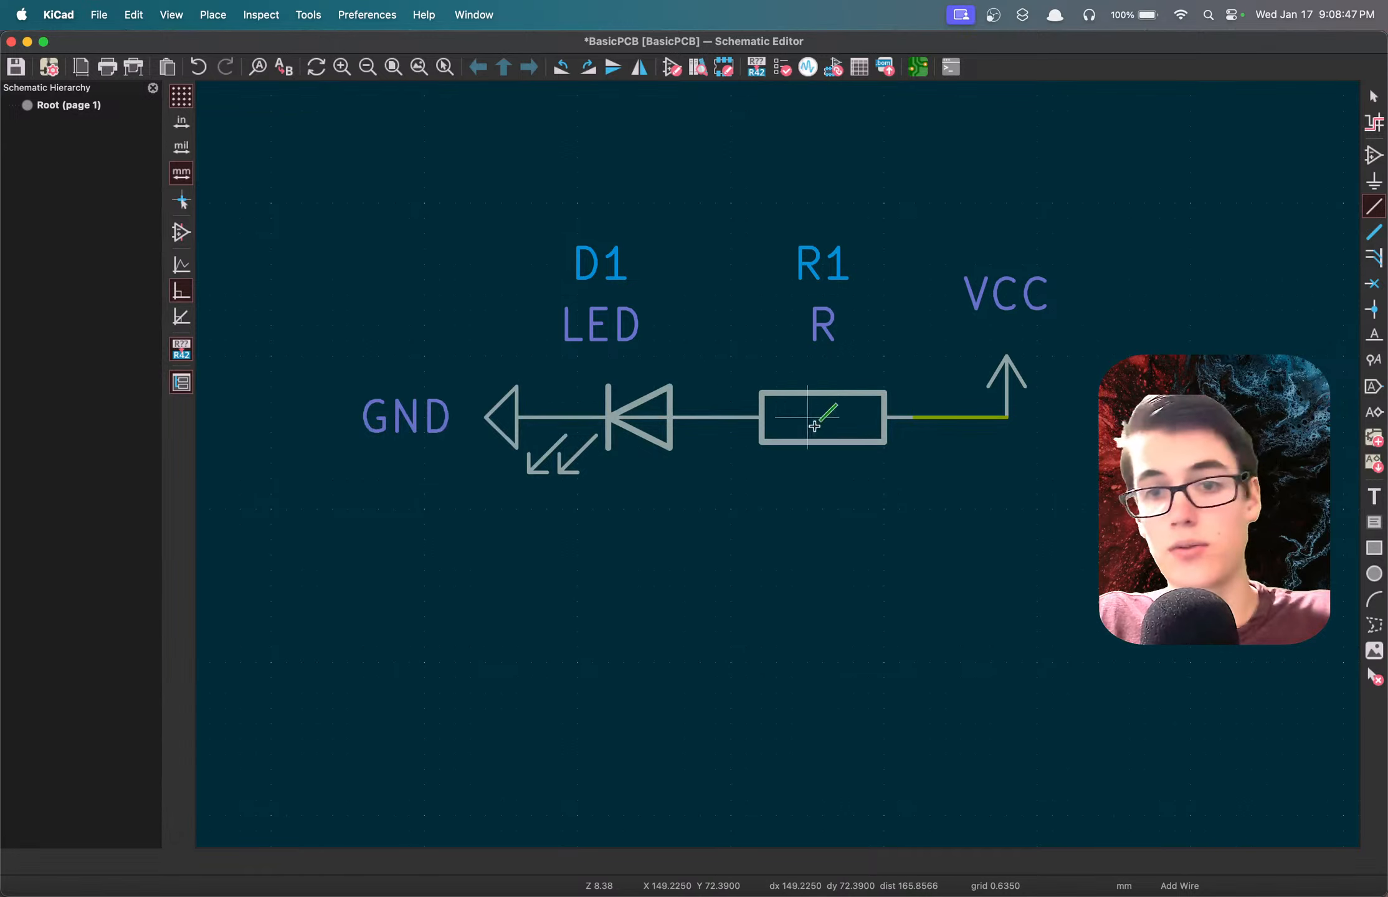
key(e)
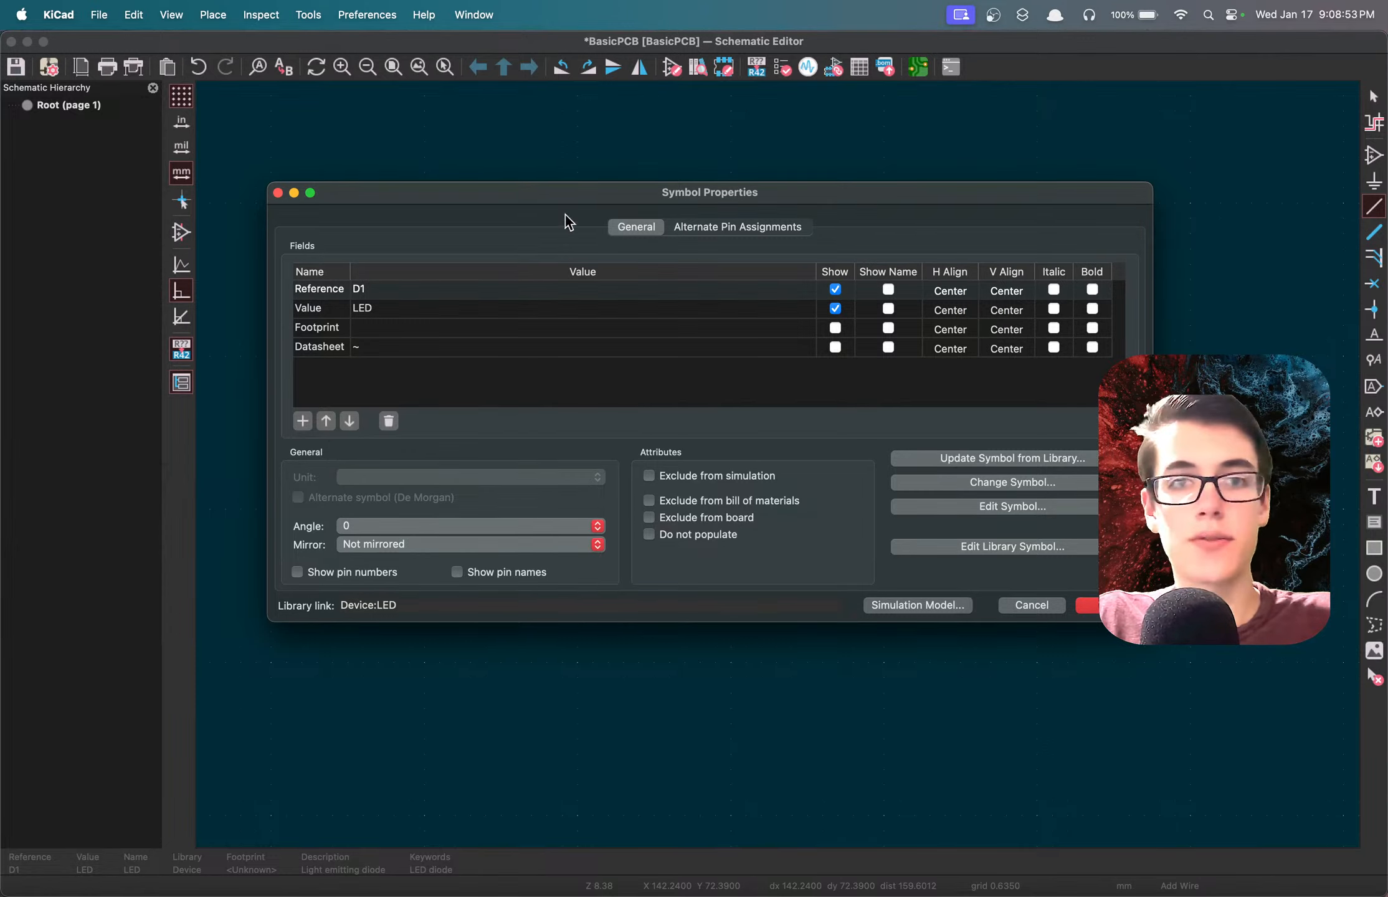
drag(539, 193, 601, 155)
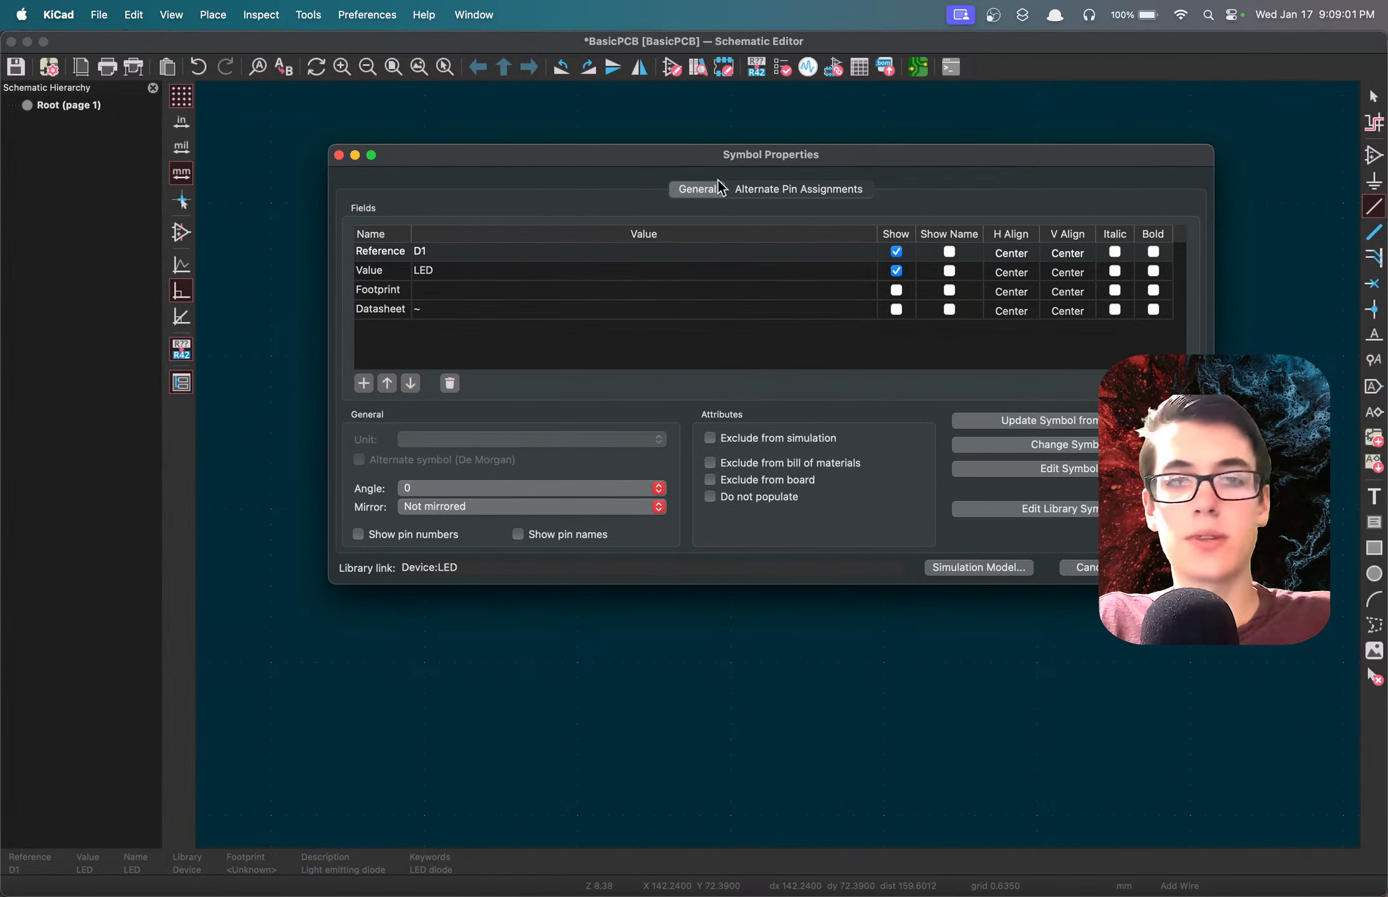
drag(709, 150, 729, 492)
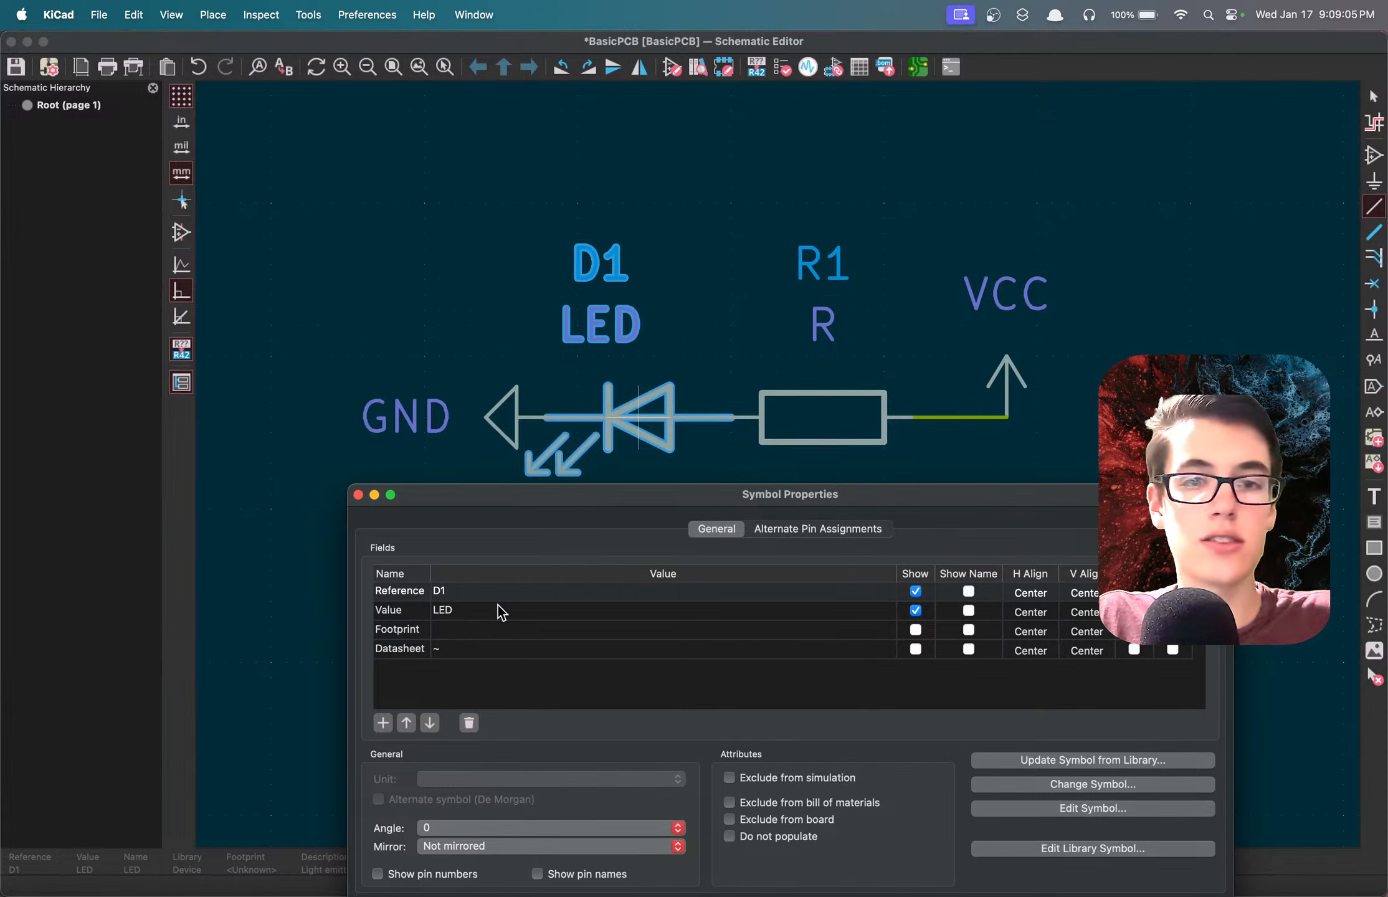
double_click(449, 590)
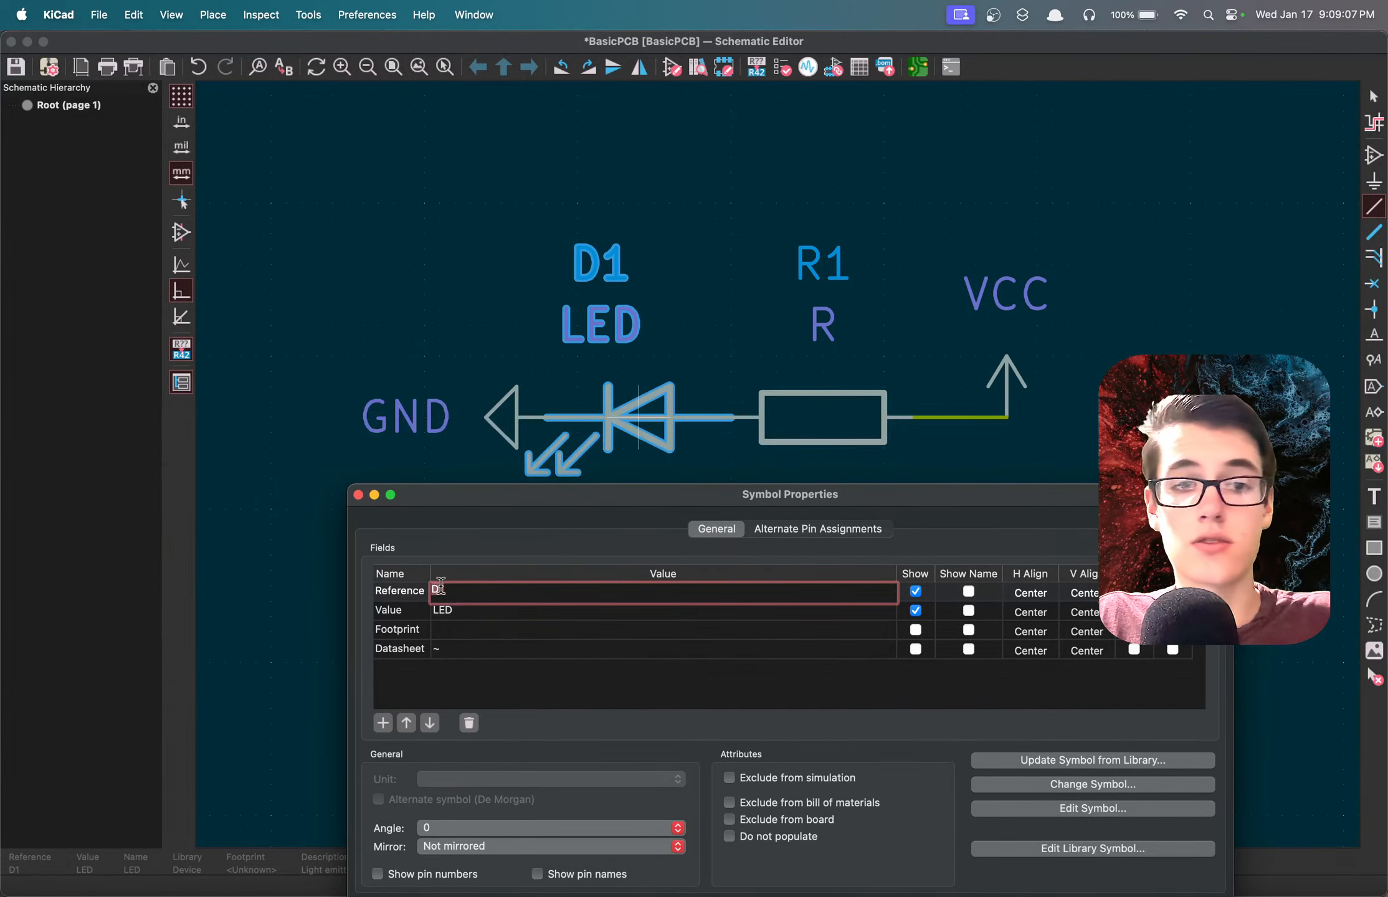
key(Escape)
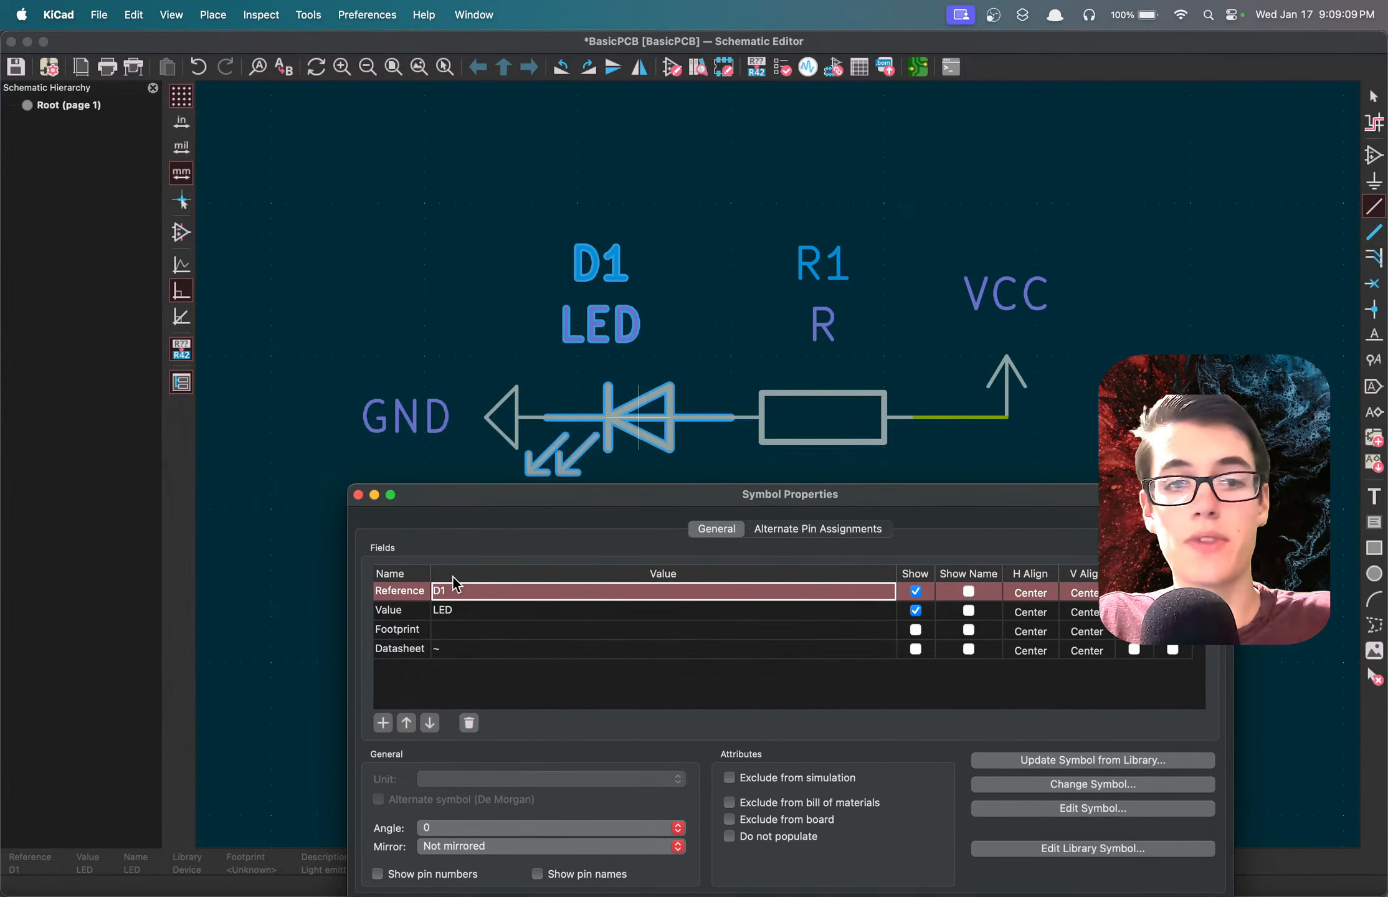
click(387, 596)
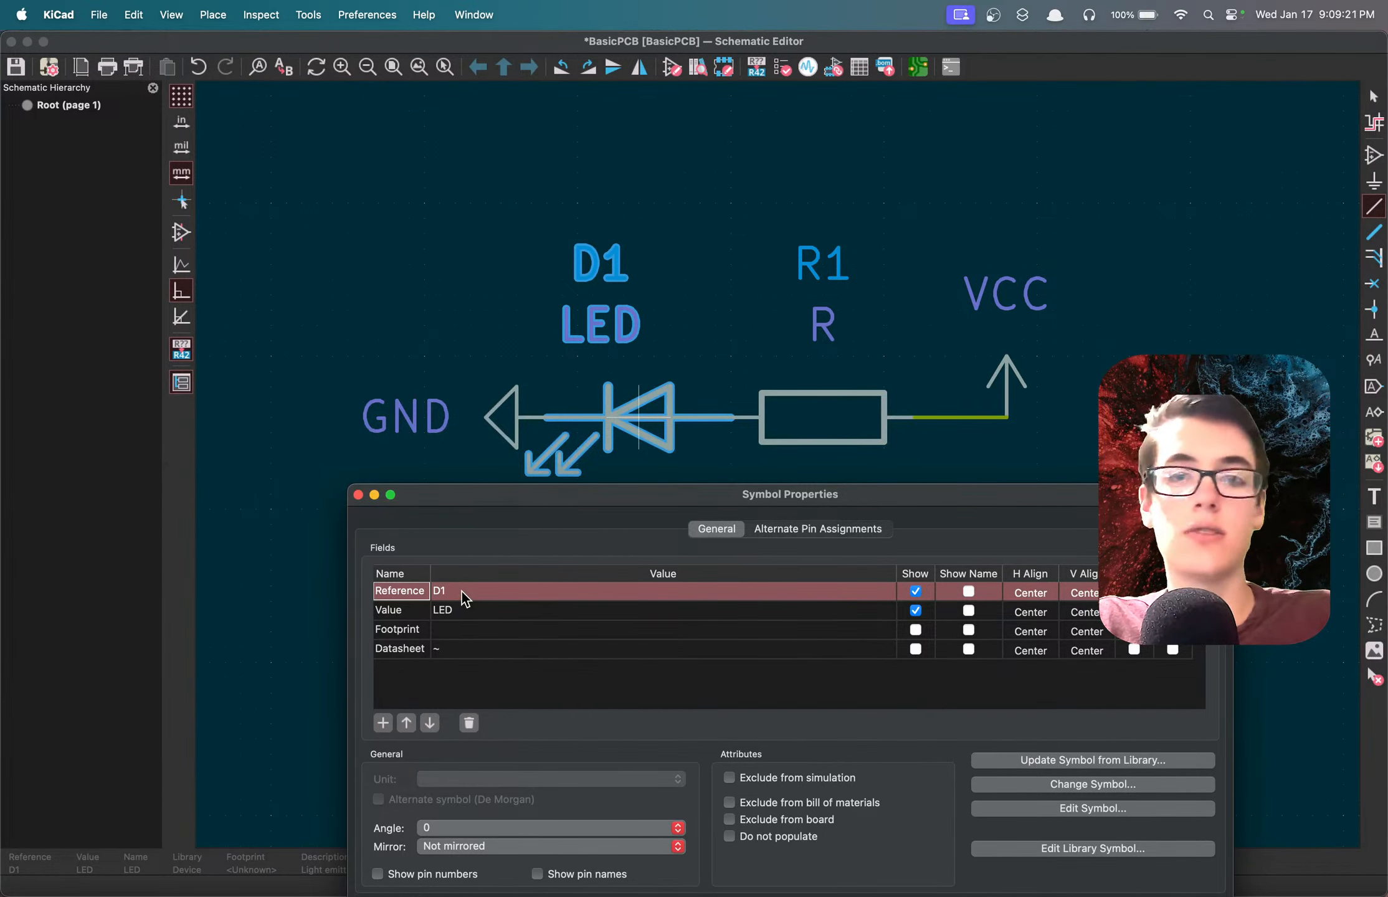
Change the Value field of LED D1 to "Status LED" and apply the symbol properties, leaving the footprint blank.
click(453, 614)
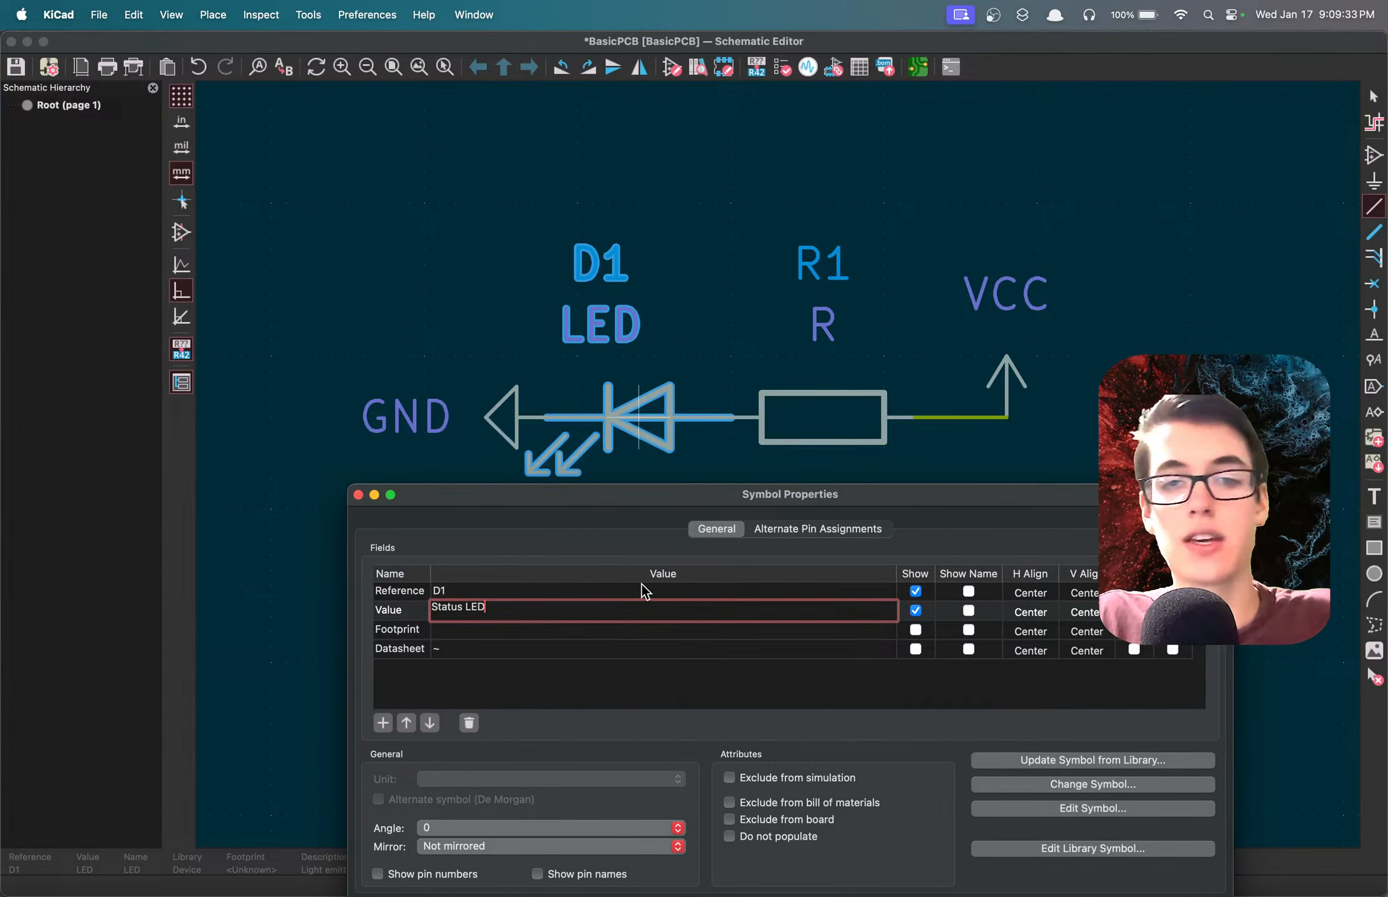
drag(642, 504, 672, 265)
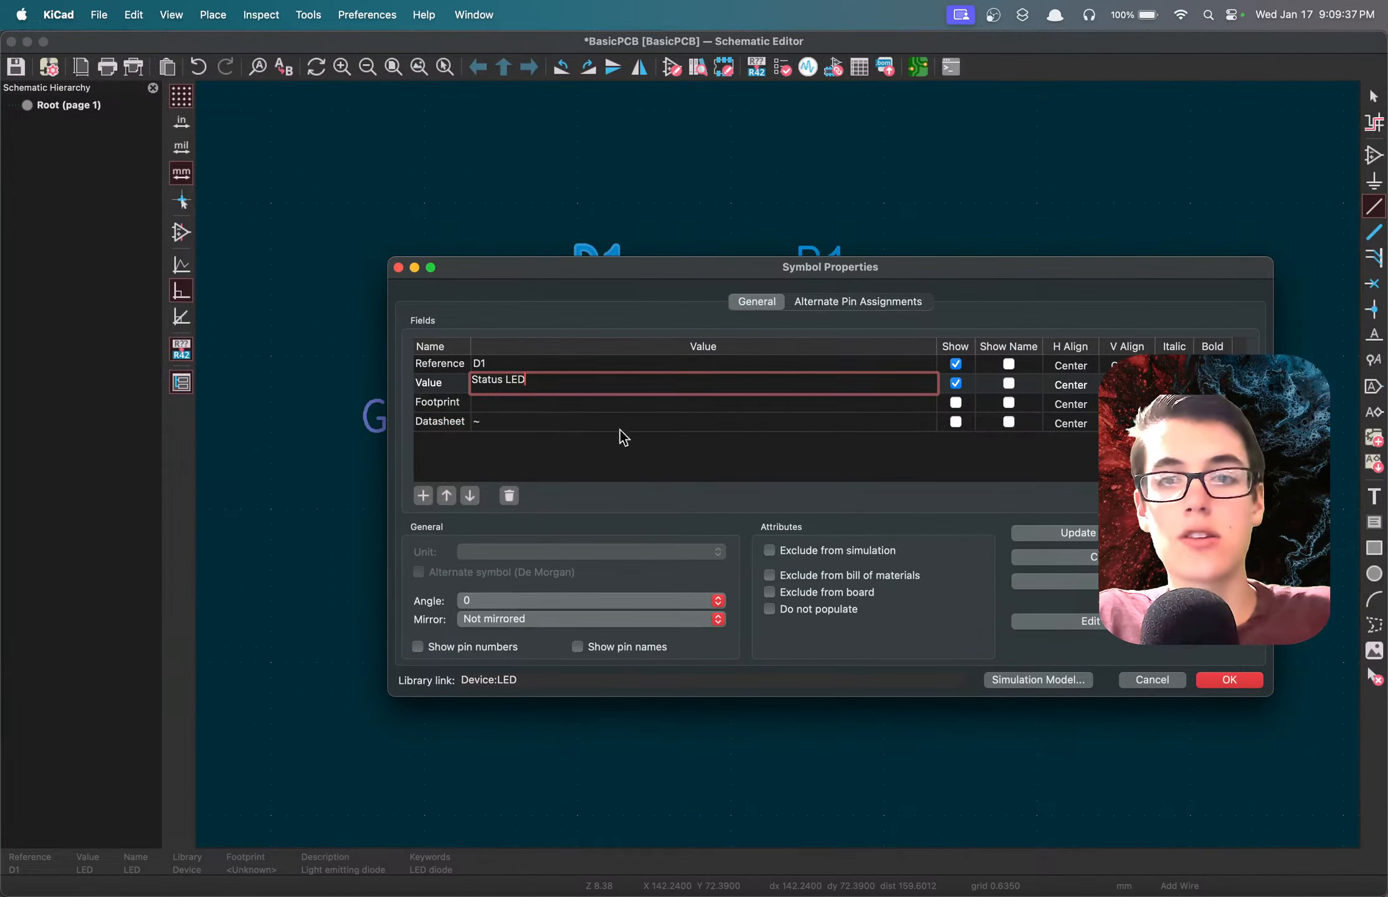
click(543, 404)
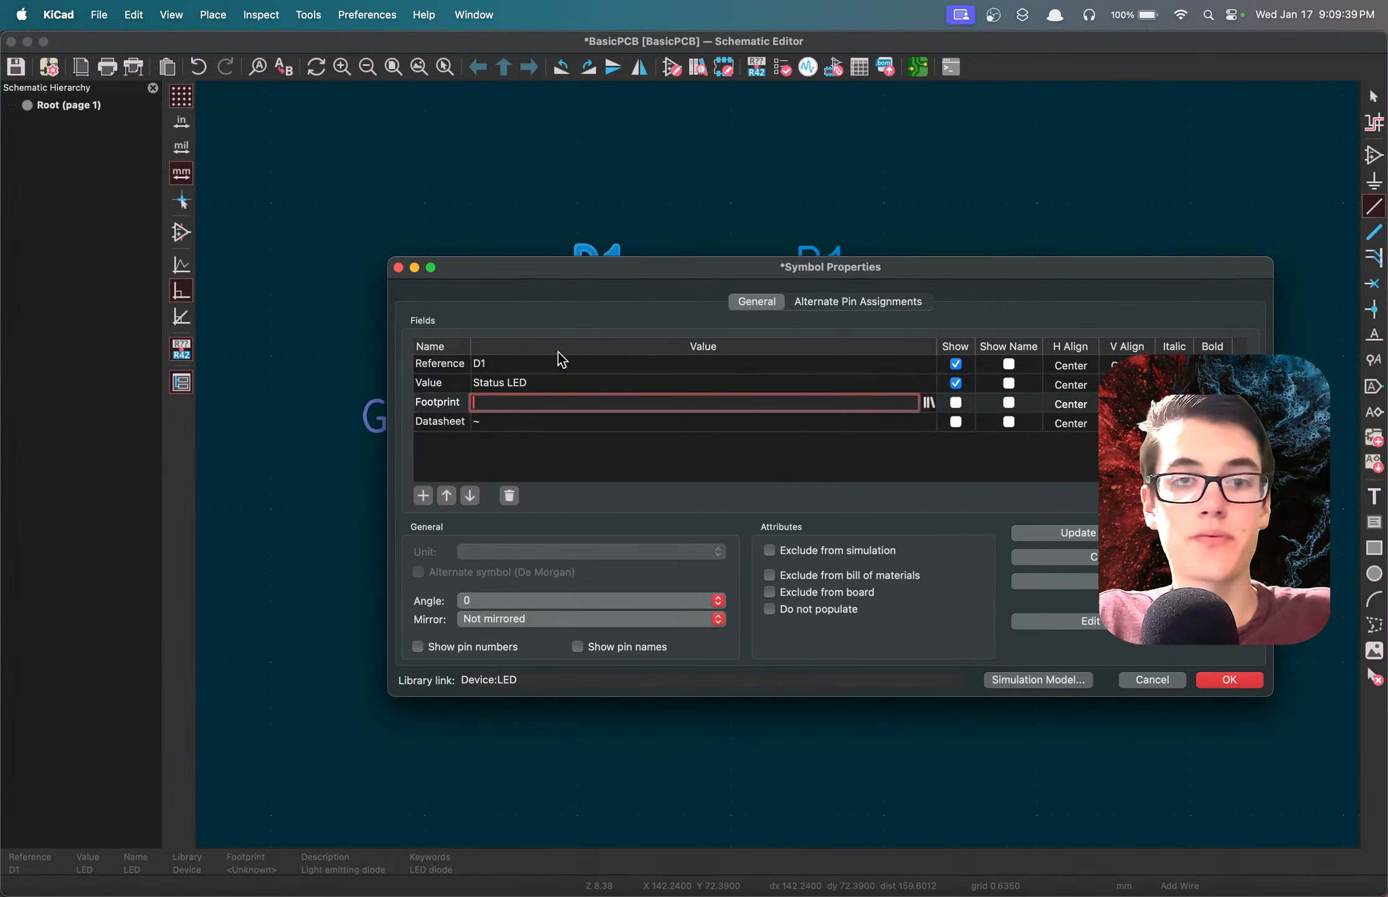
drag(568, 281, 366, 296)
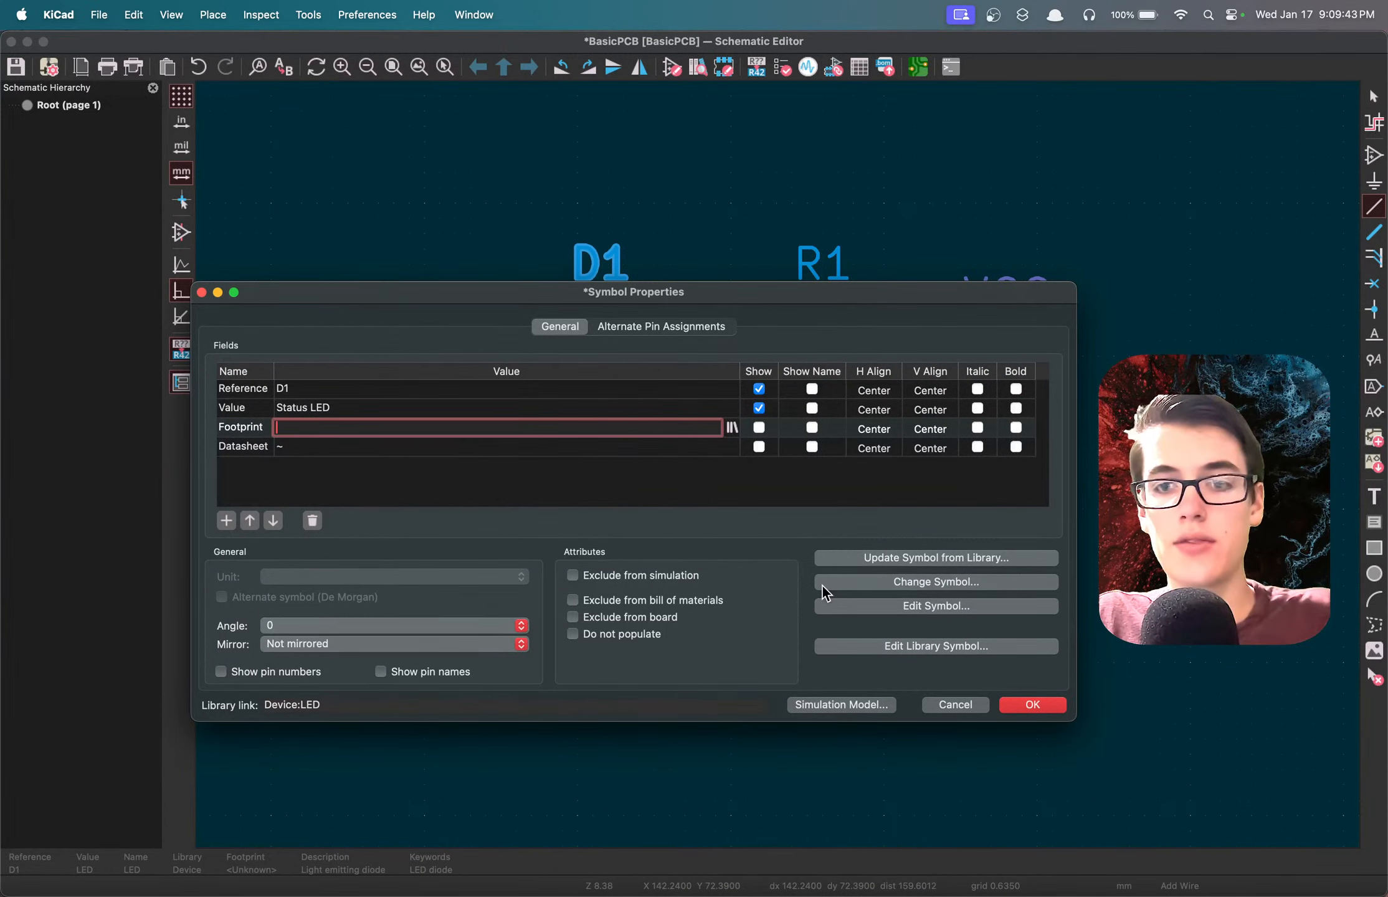
click(1011, 707)
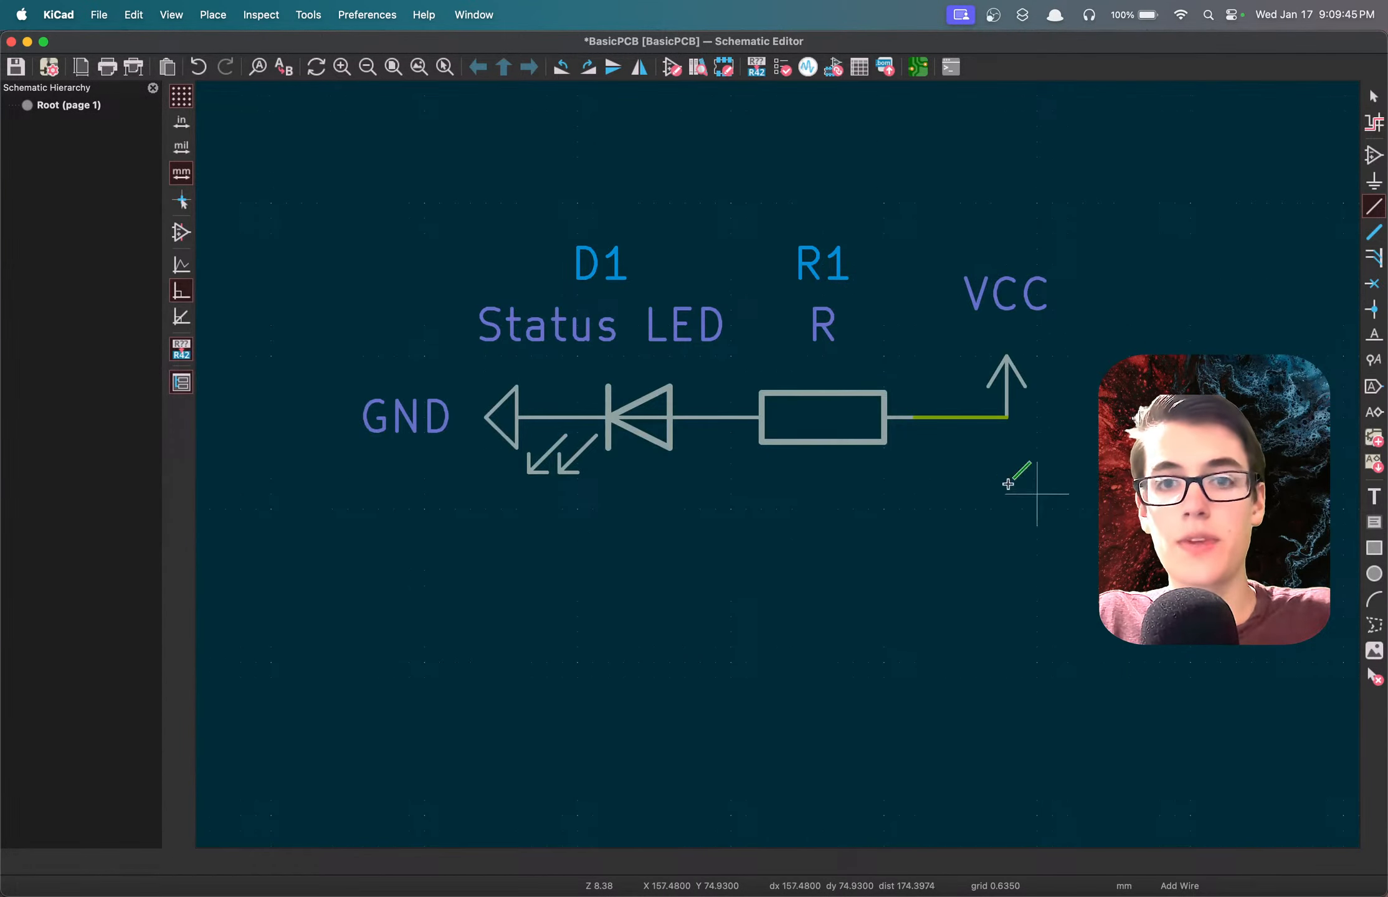
Set the Value field of resistor R1 to "Resistor" in its symbol properties and save the schematic.
double_click(808, 423)
drag(700, 293, 810, 244)
double_click(411, 357)
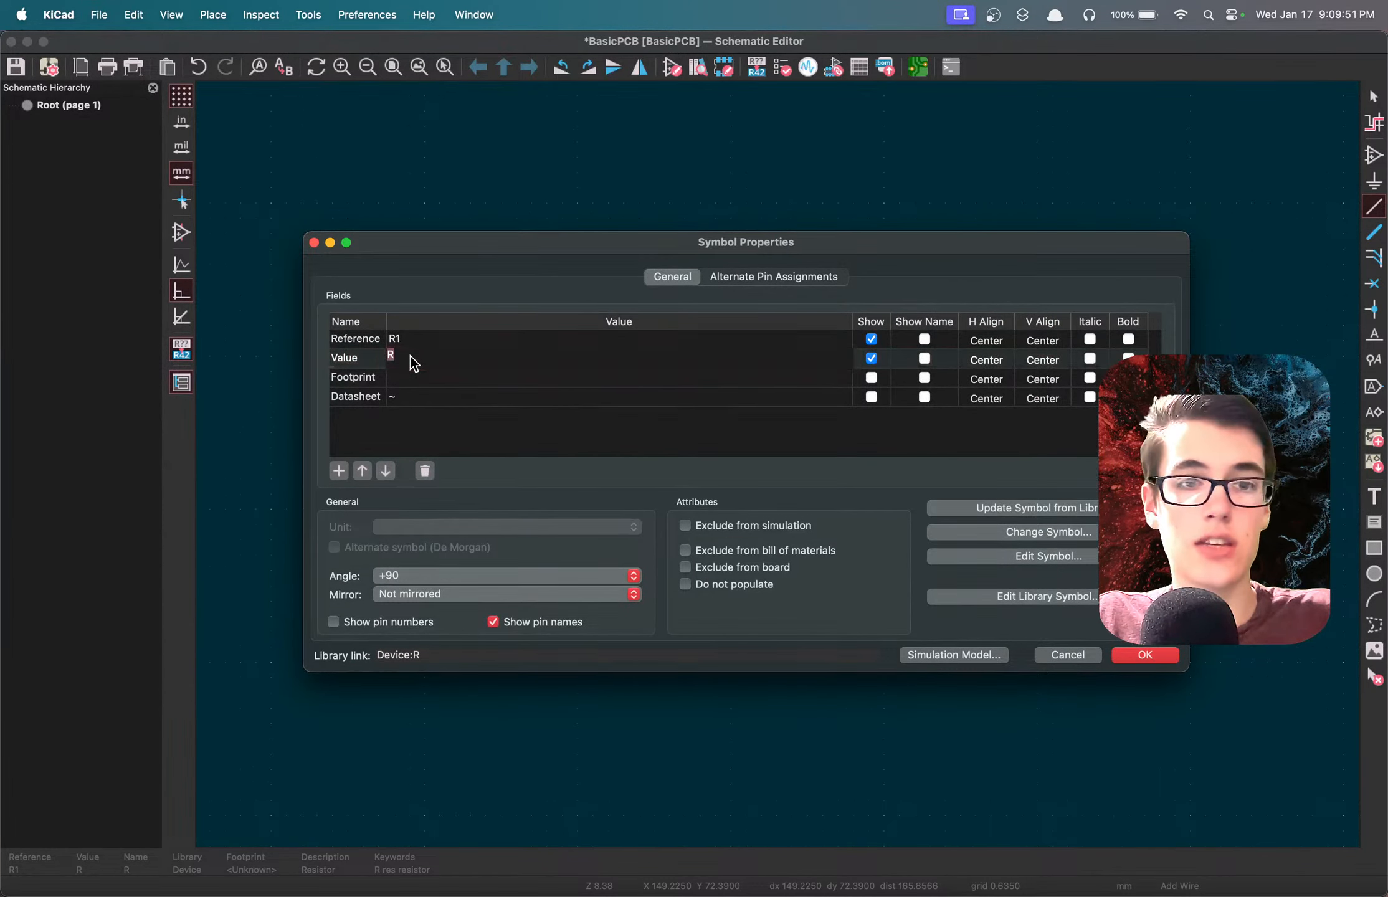
text(esit)
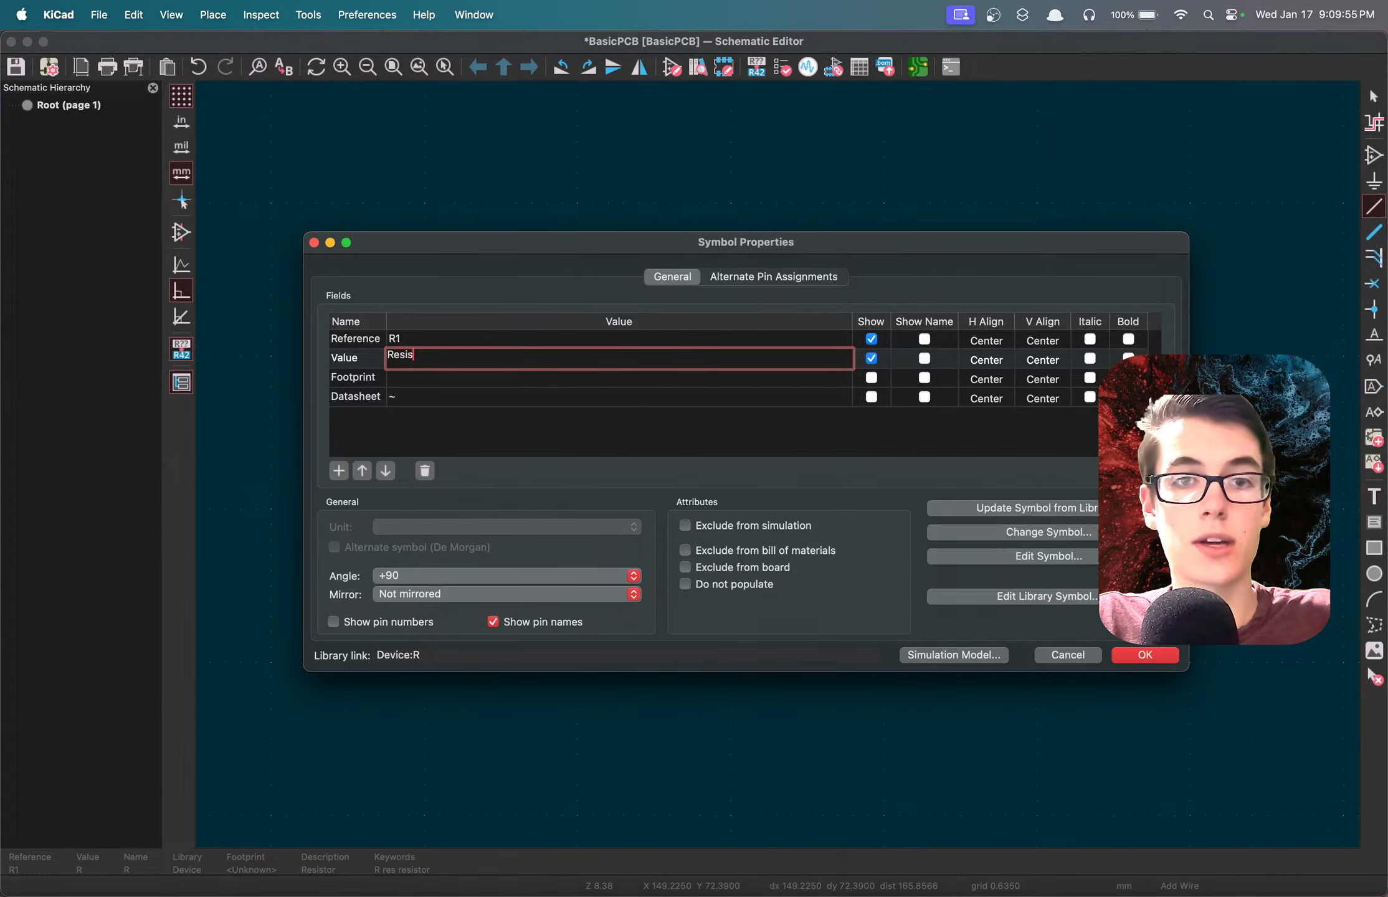
text(tor)
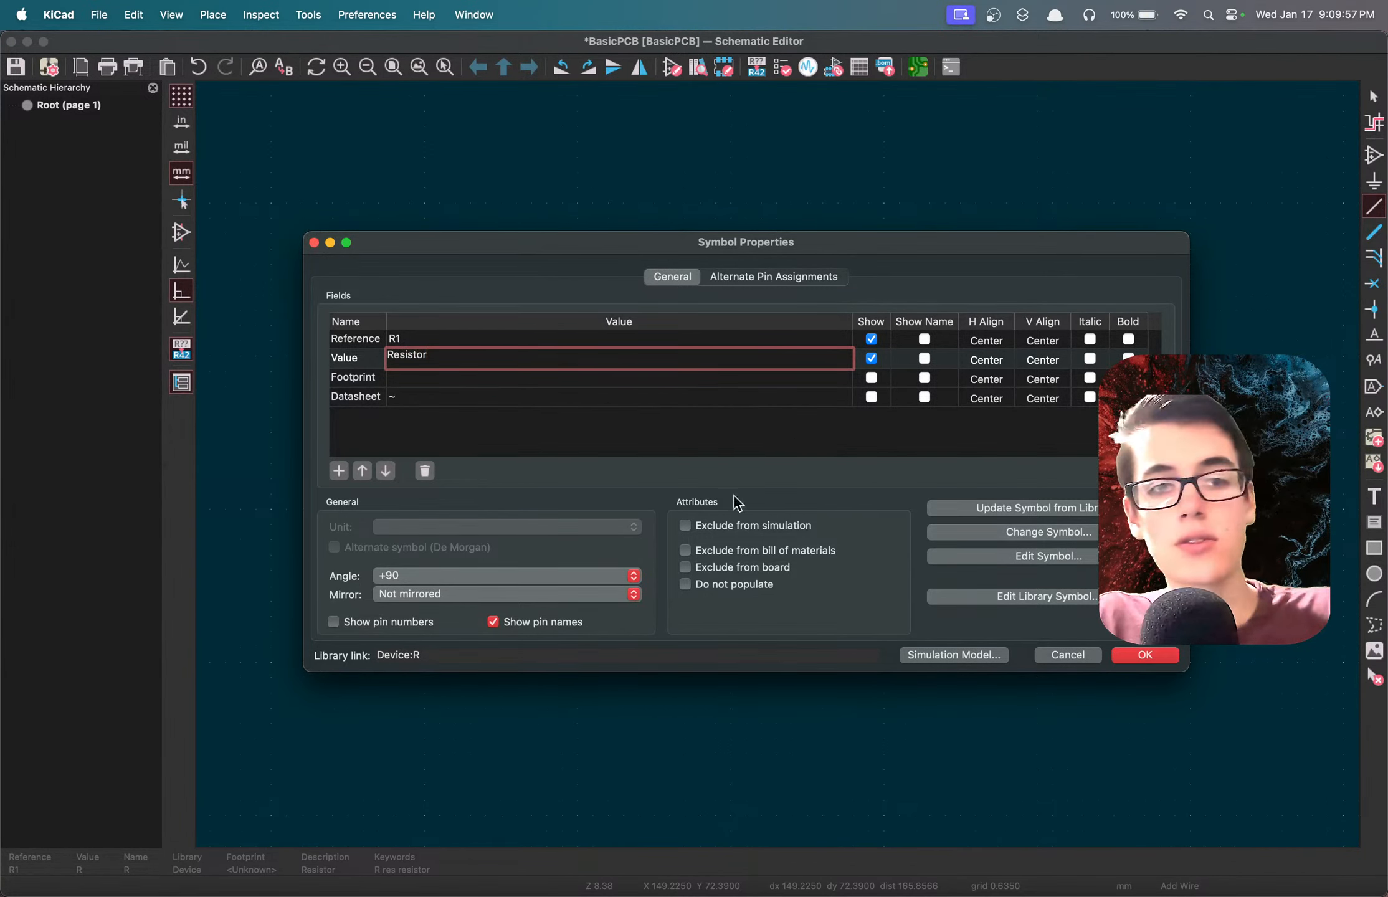
click(1147, 655)
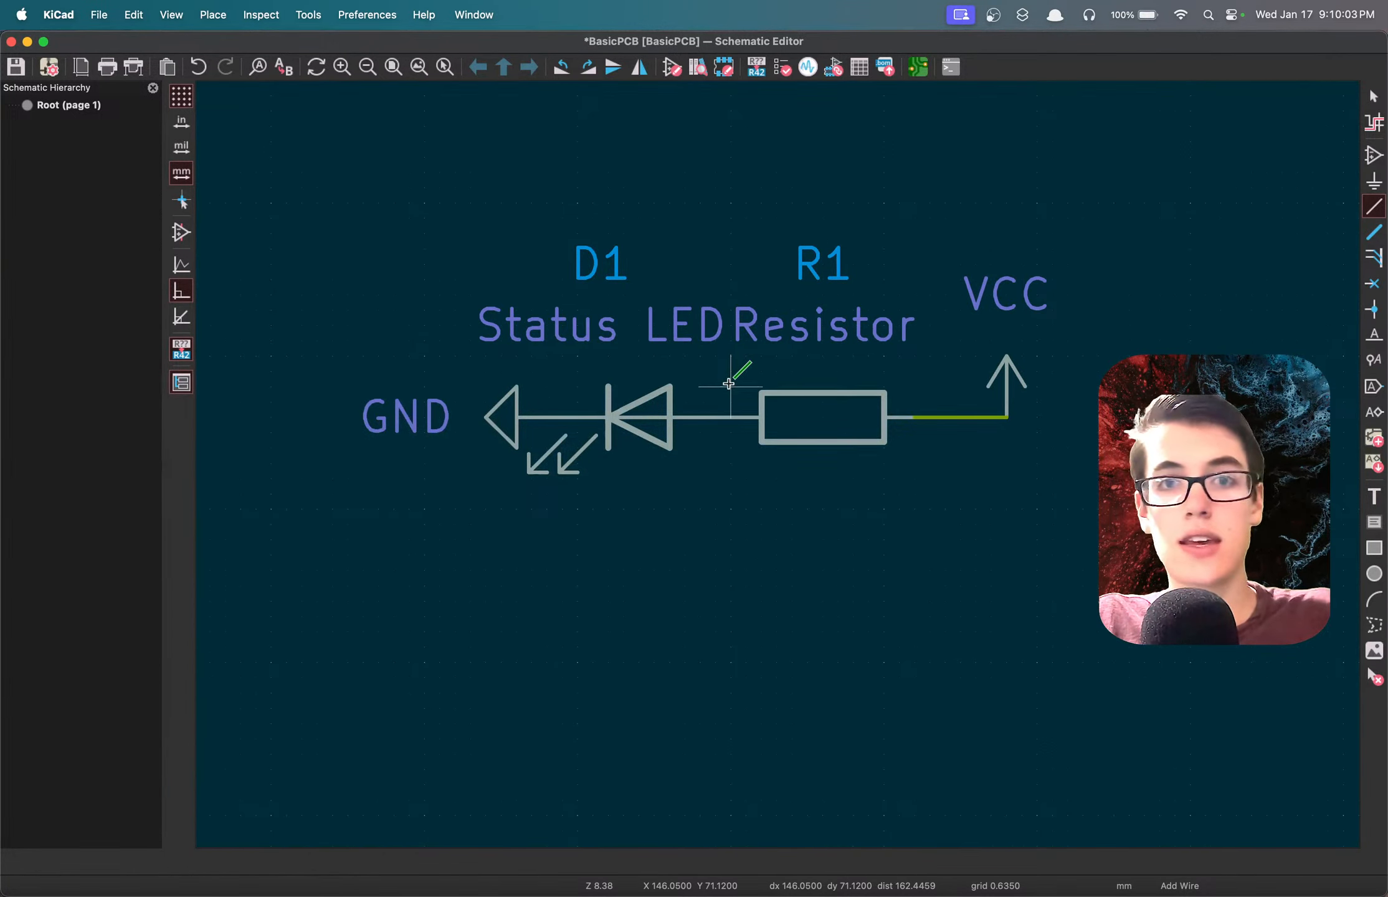
key(super+s)
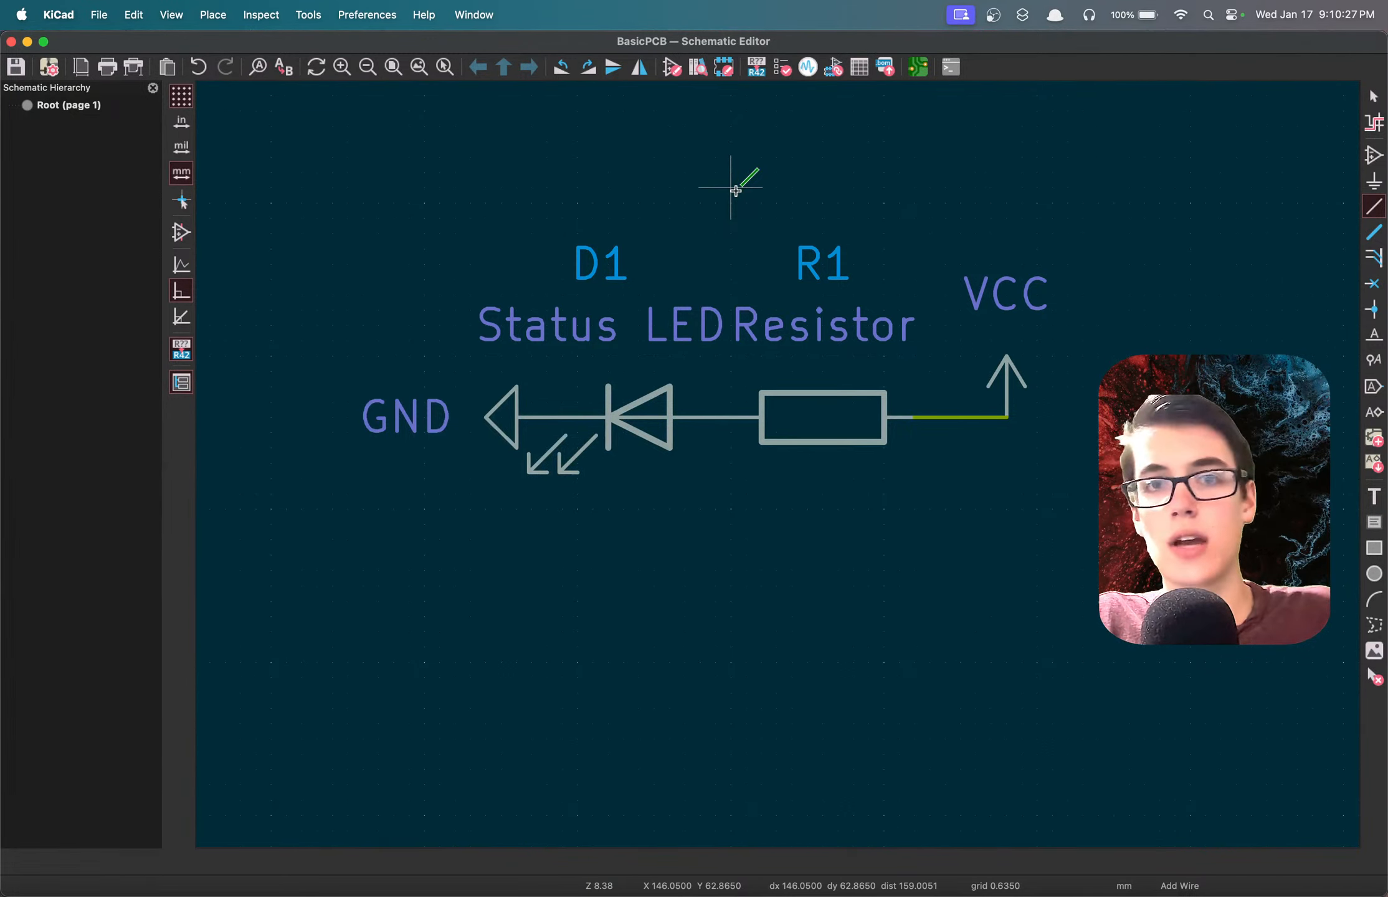
Run the electrical rules check with the dialog moved clear of the circuit, and examine the reported violations.
click(724, 67)
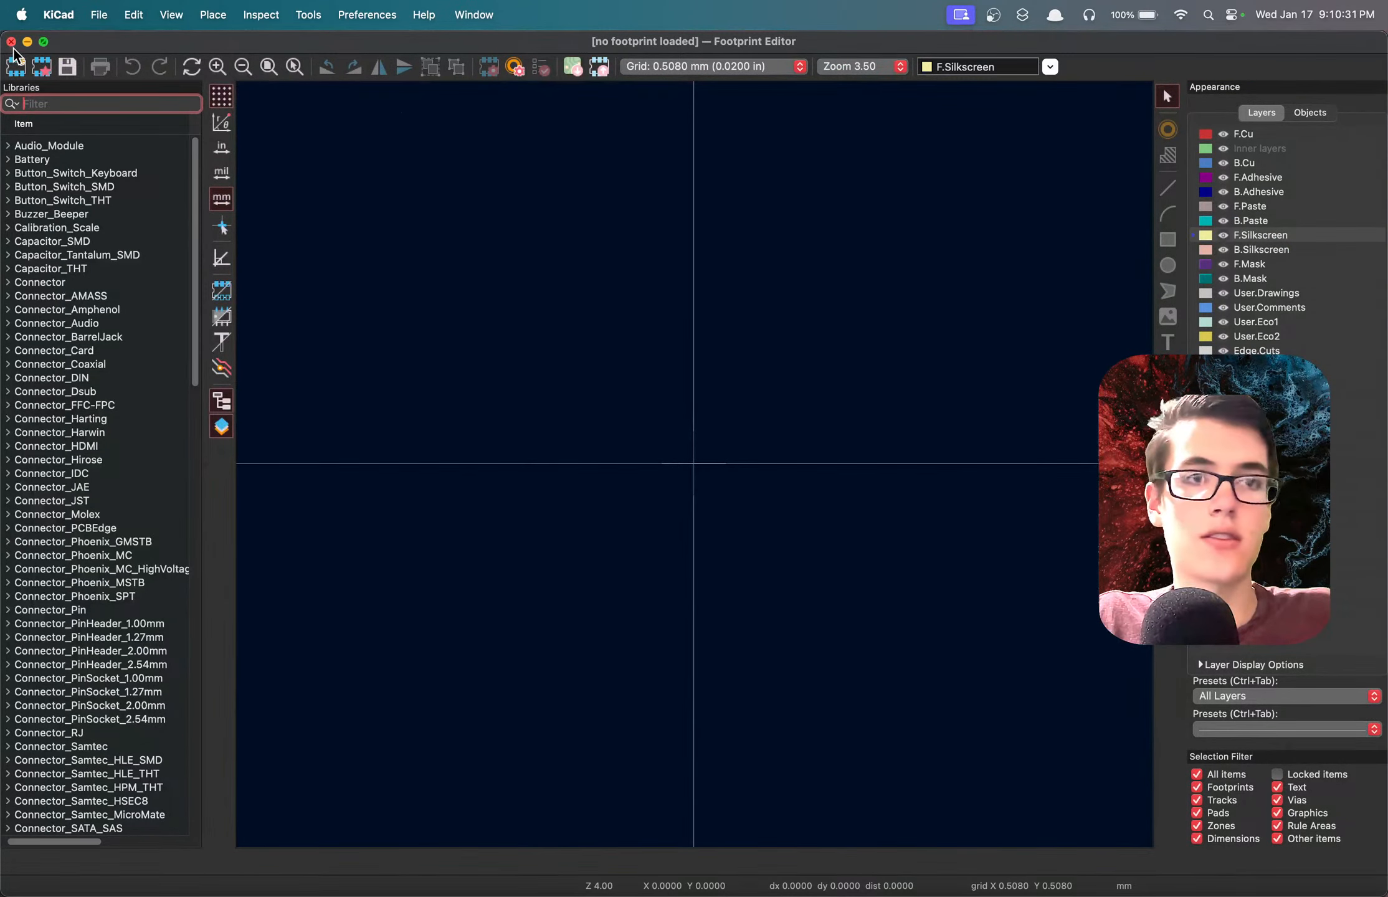
click(12, 42)
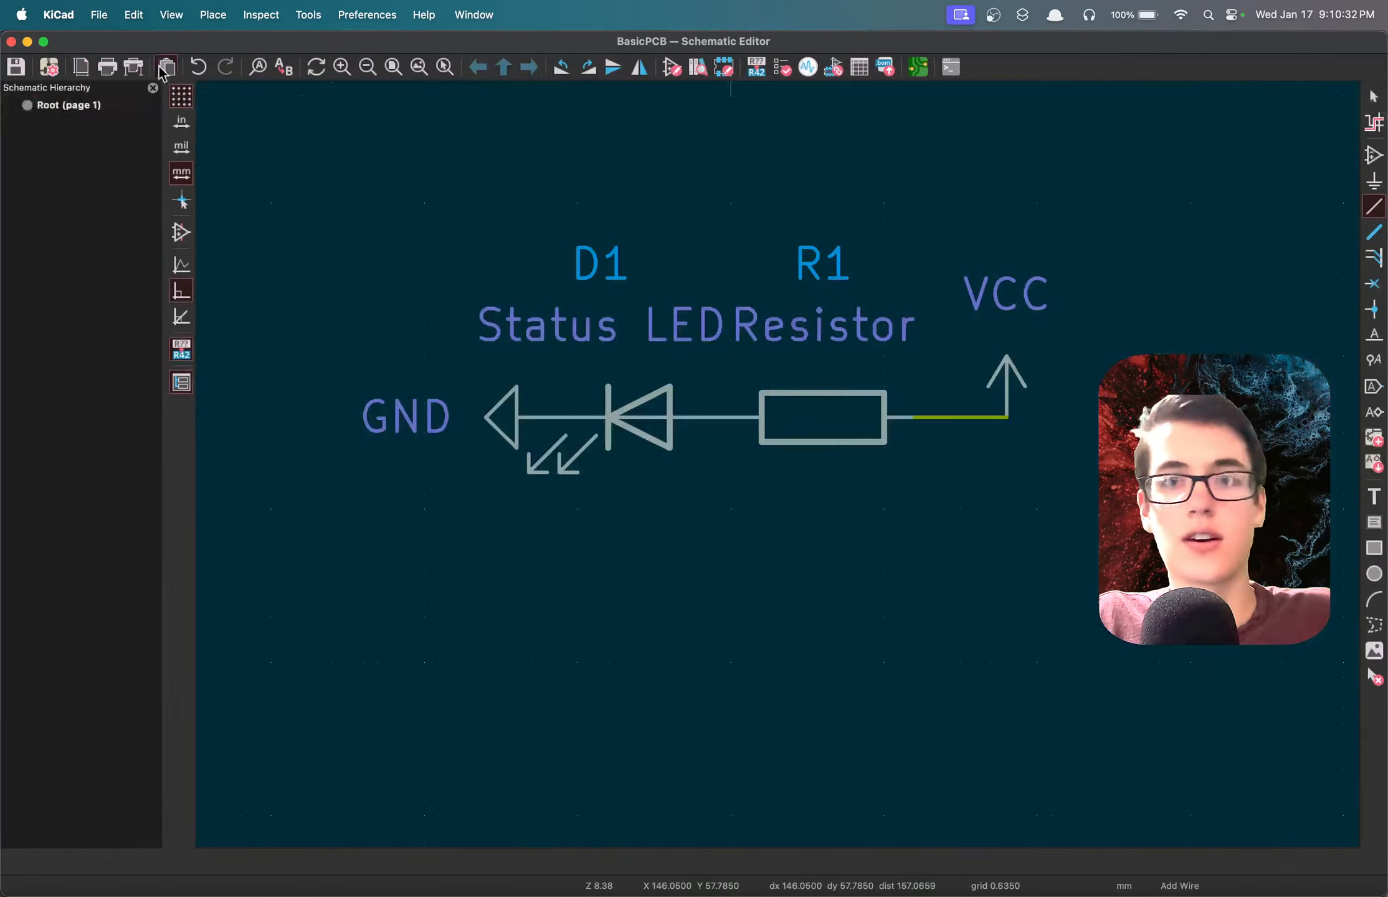
click(783, 68)
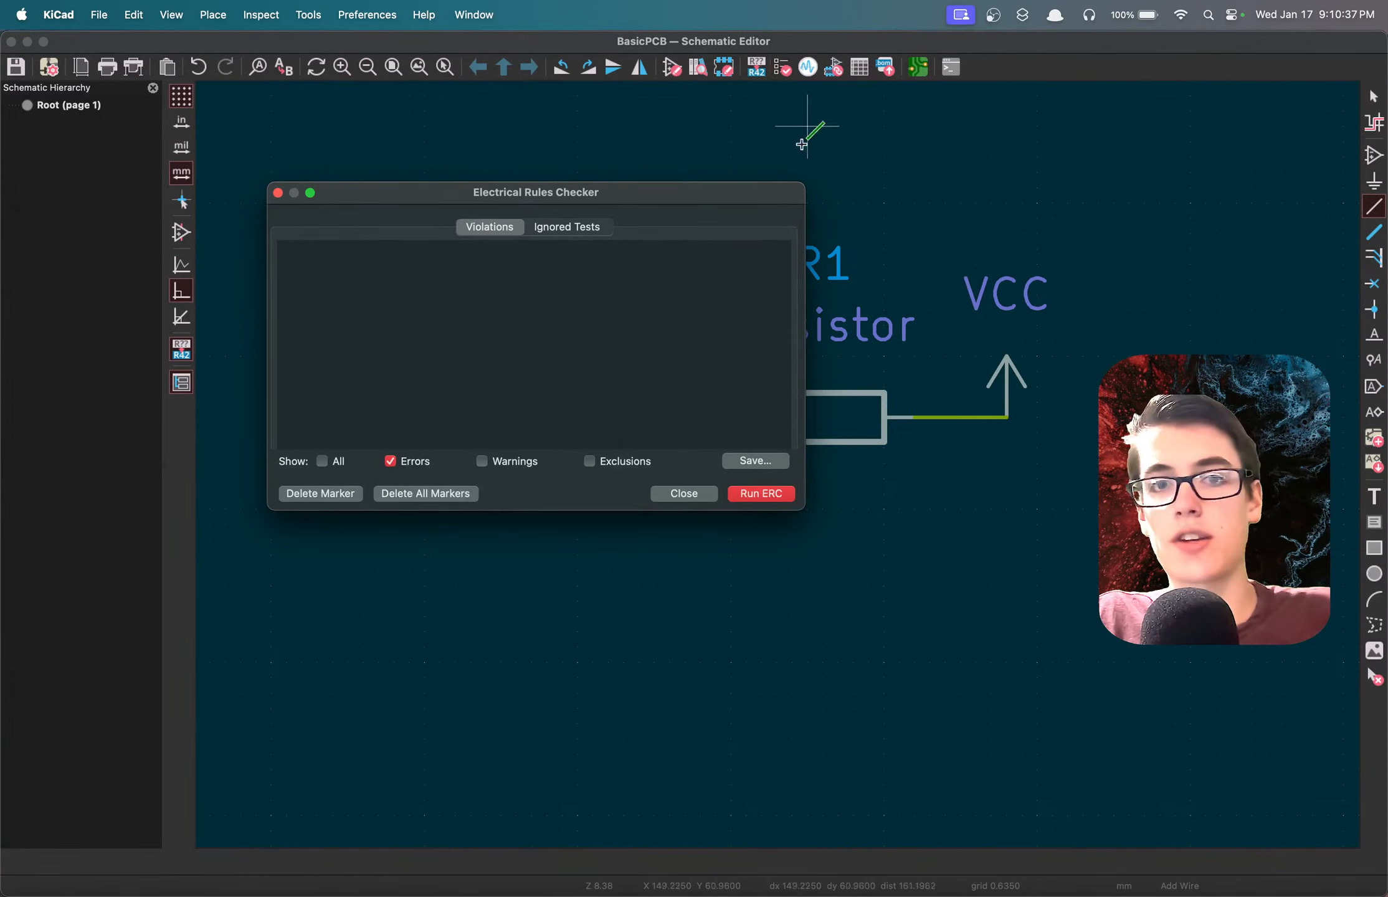
drag(727, 199, 910, 454)
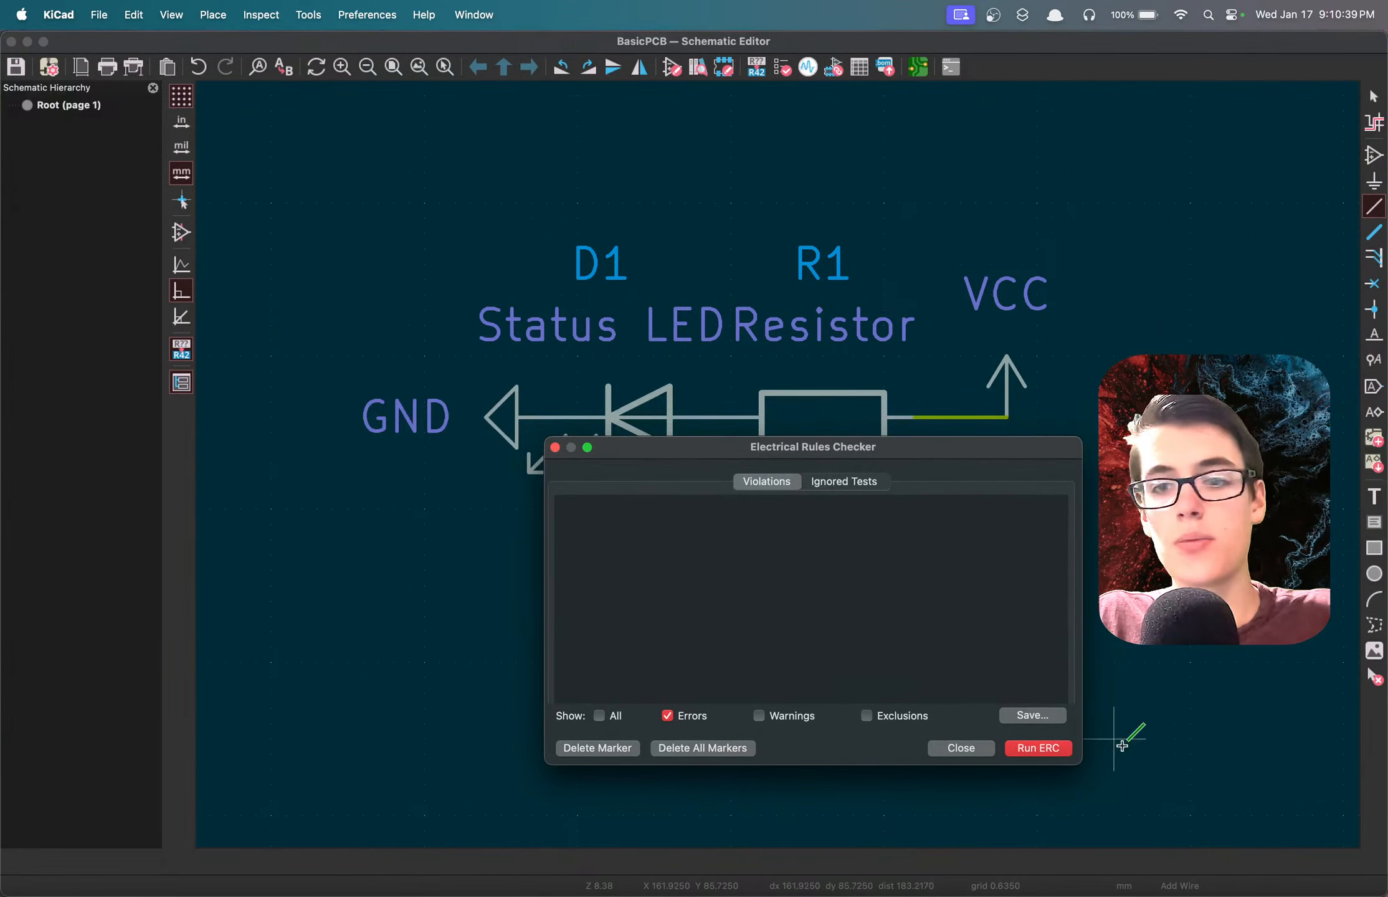
click(1046, 751)
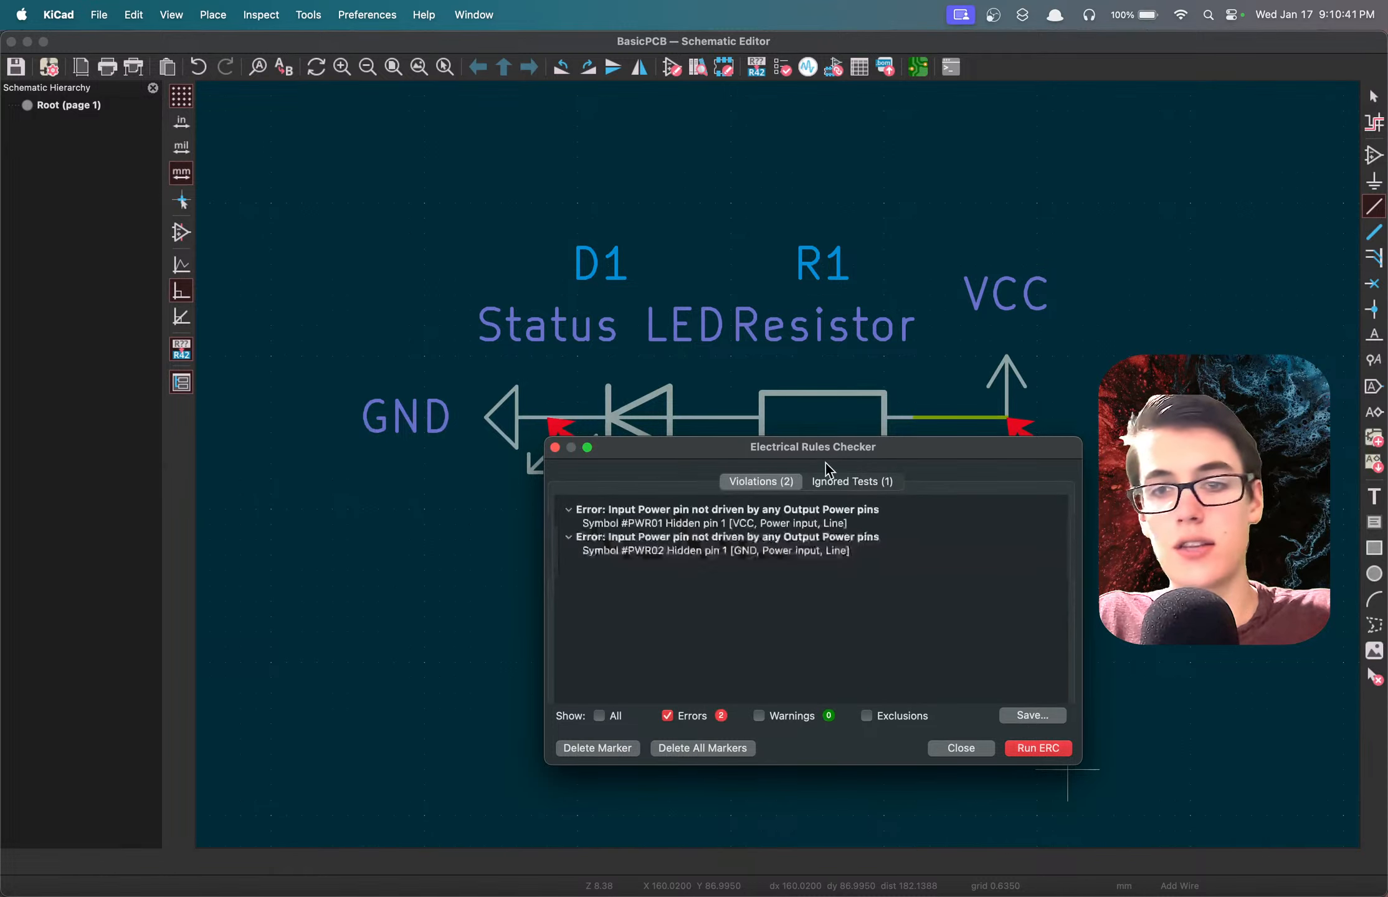
drag(729, 453, 709, 517)
click(646, 592)
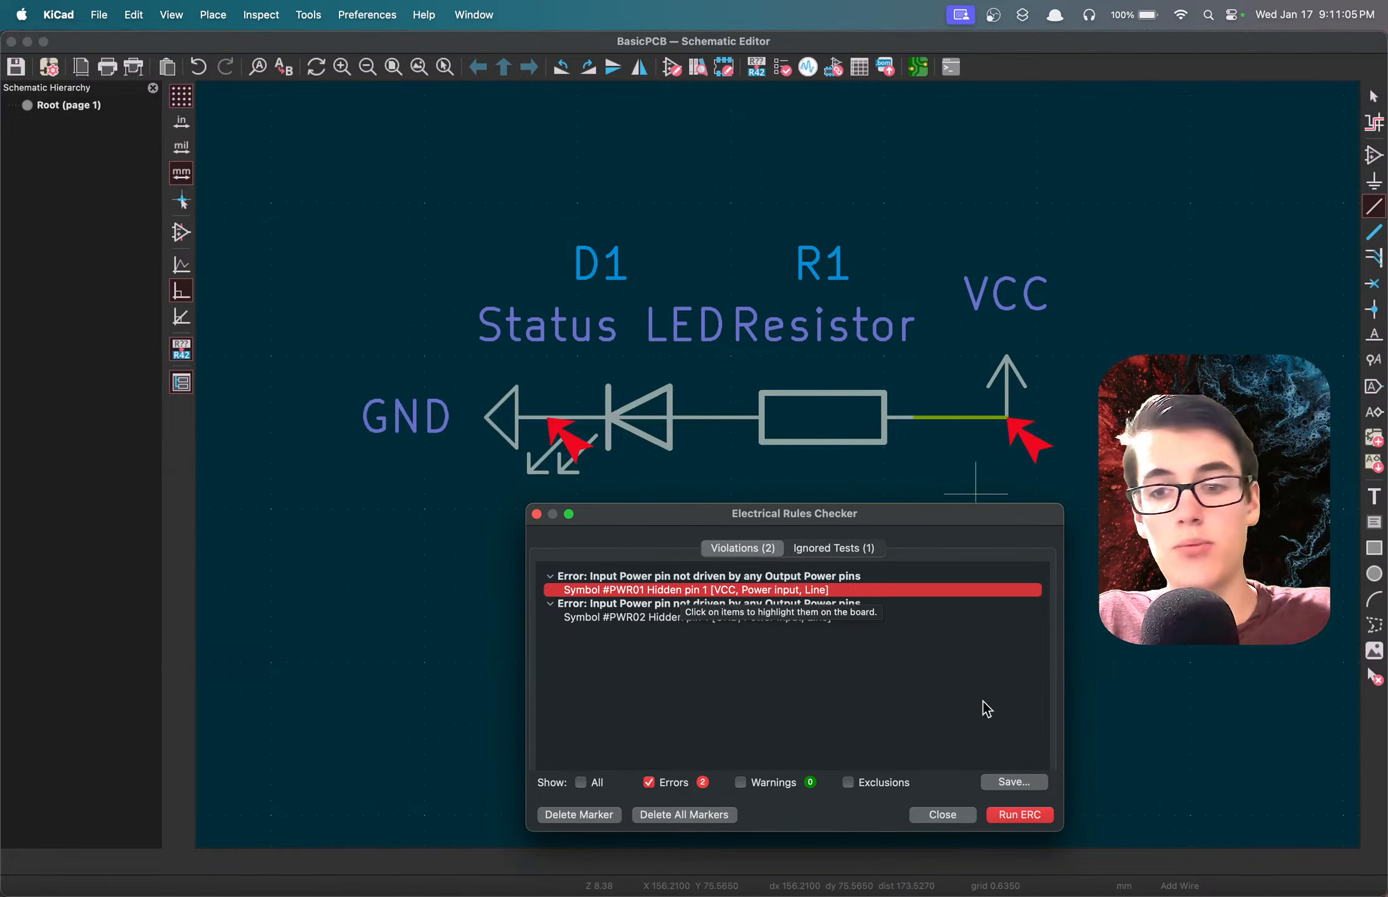
click(941, 813)
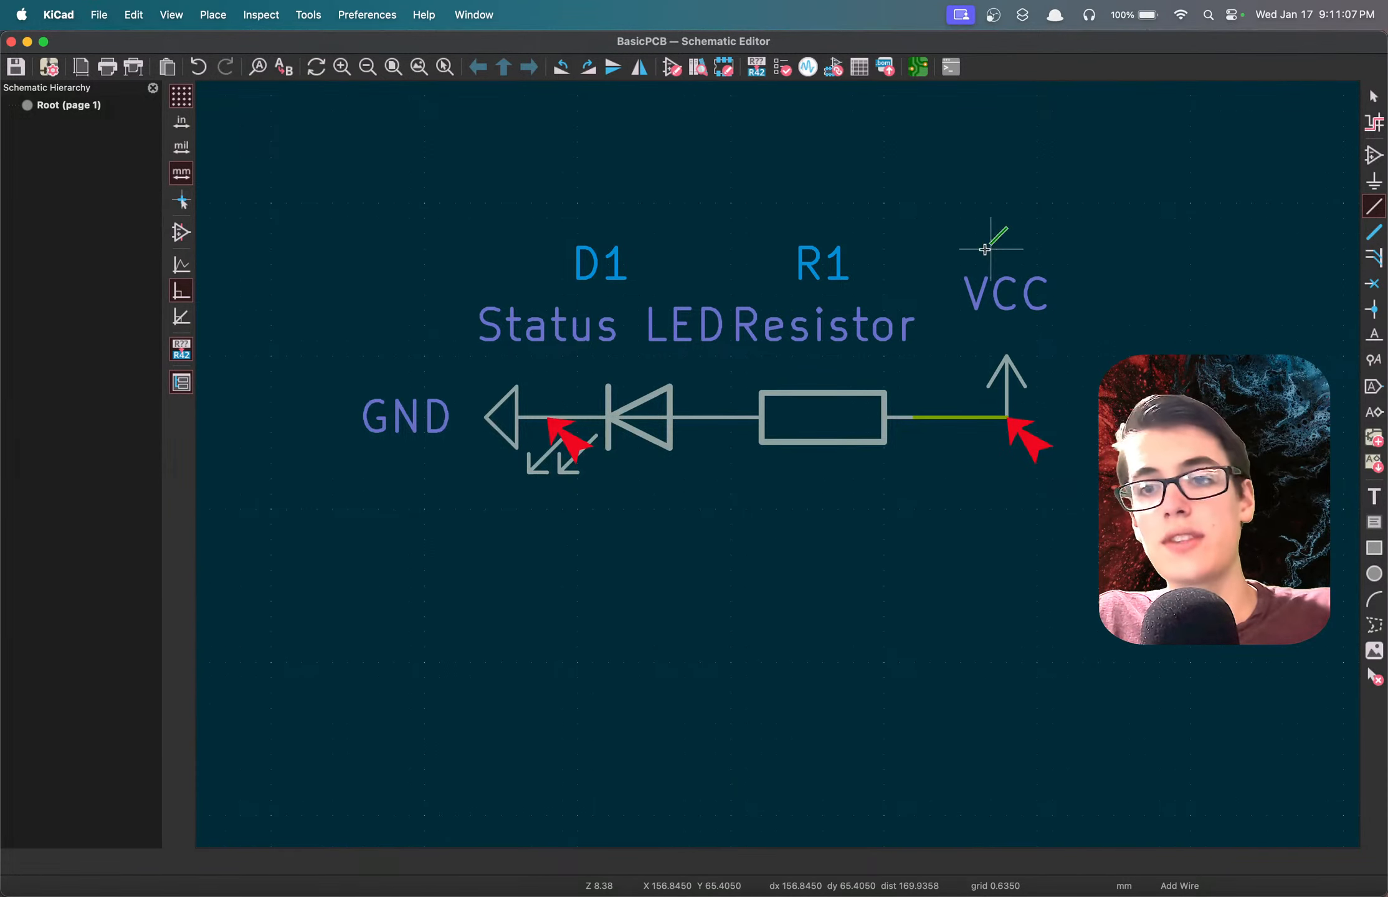
Add a PWR_FLAG power symbol, rotated to point right, at the junction of the VCC symbol and the resistor's wire.
click(1374, 96)
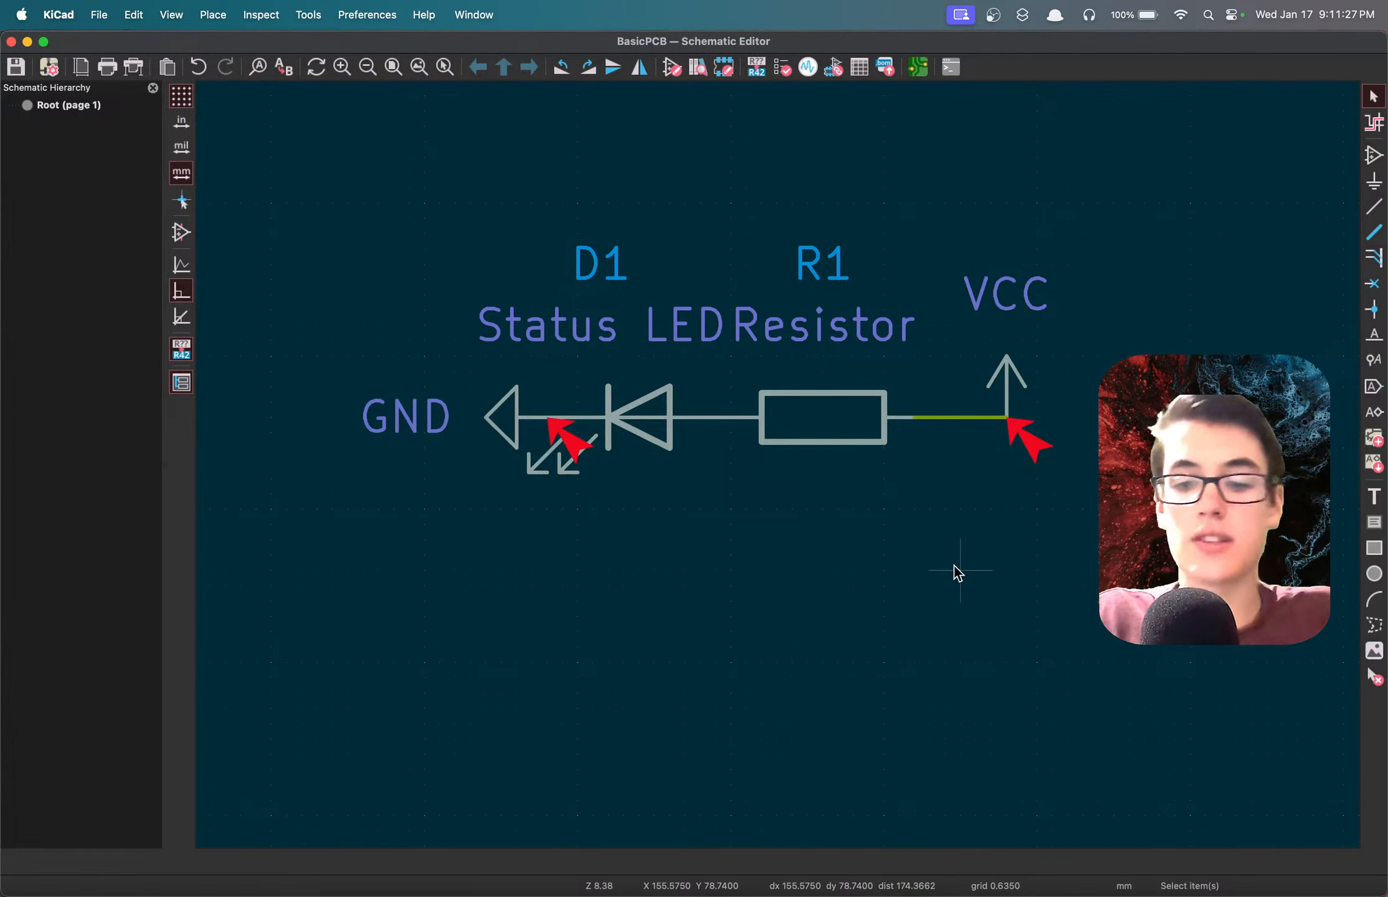
key(p)
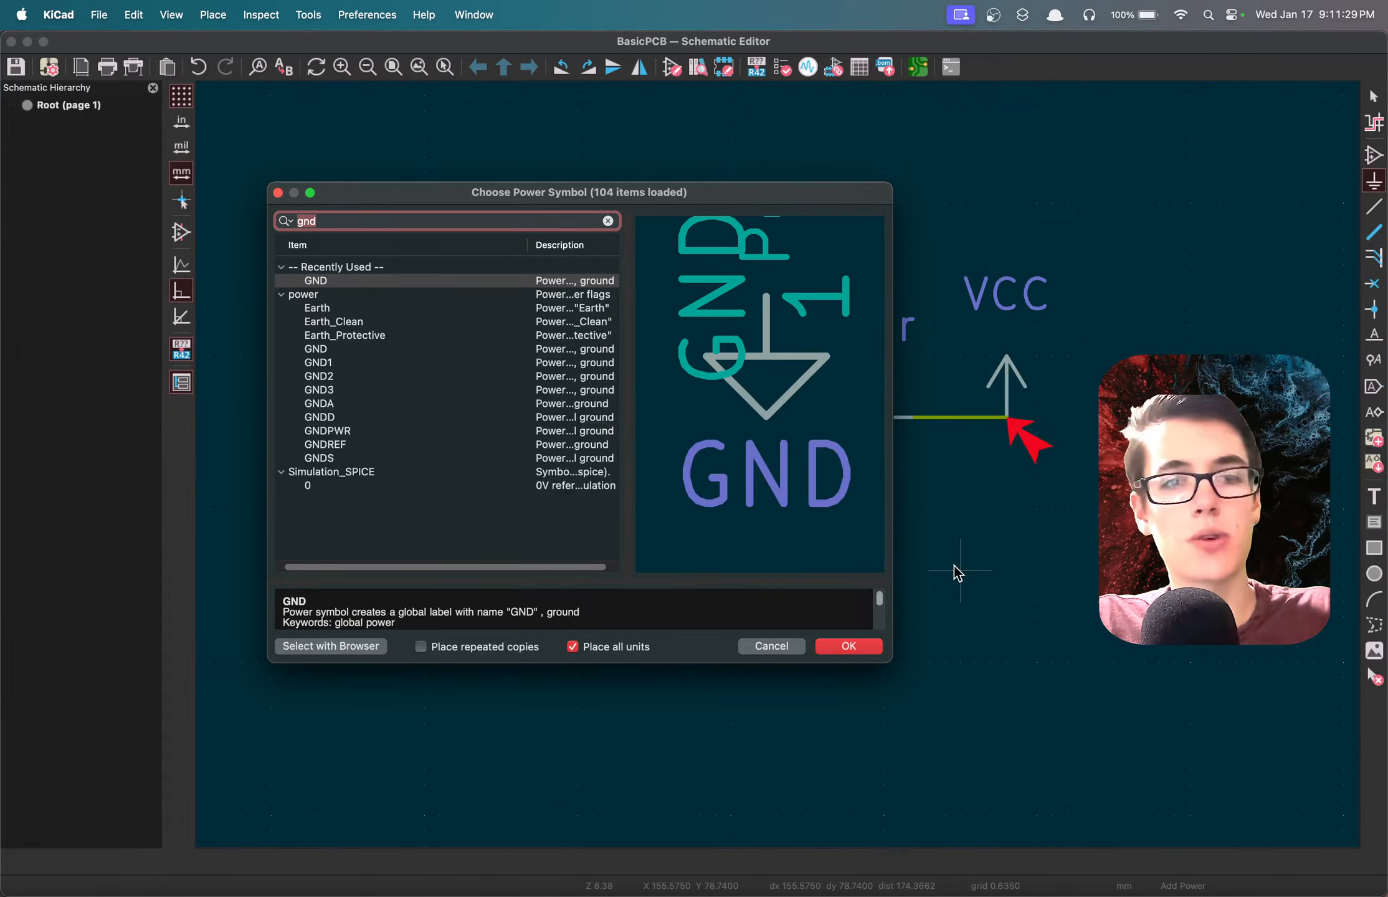
text(pwr)
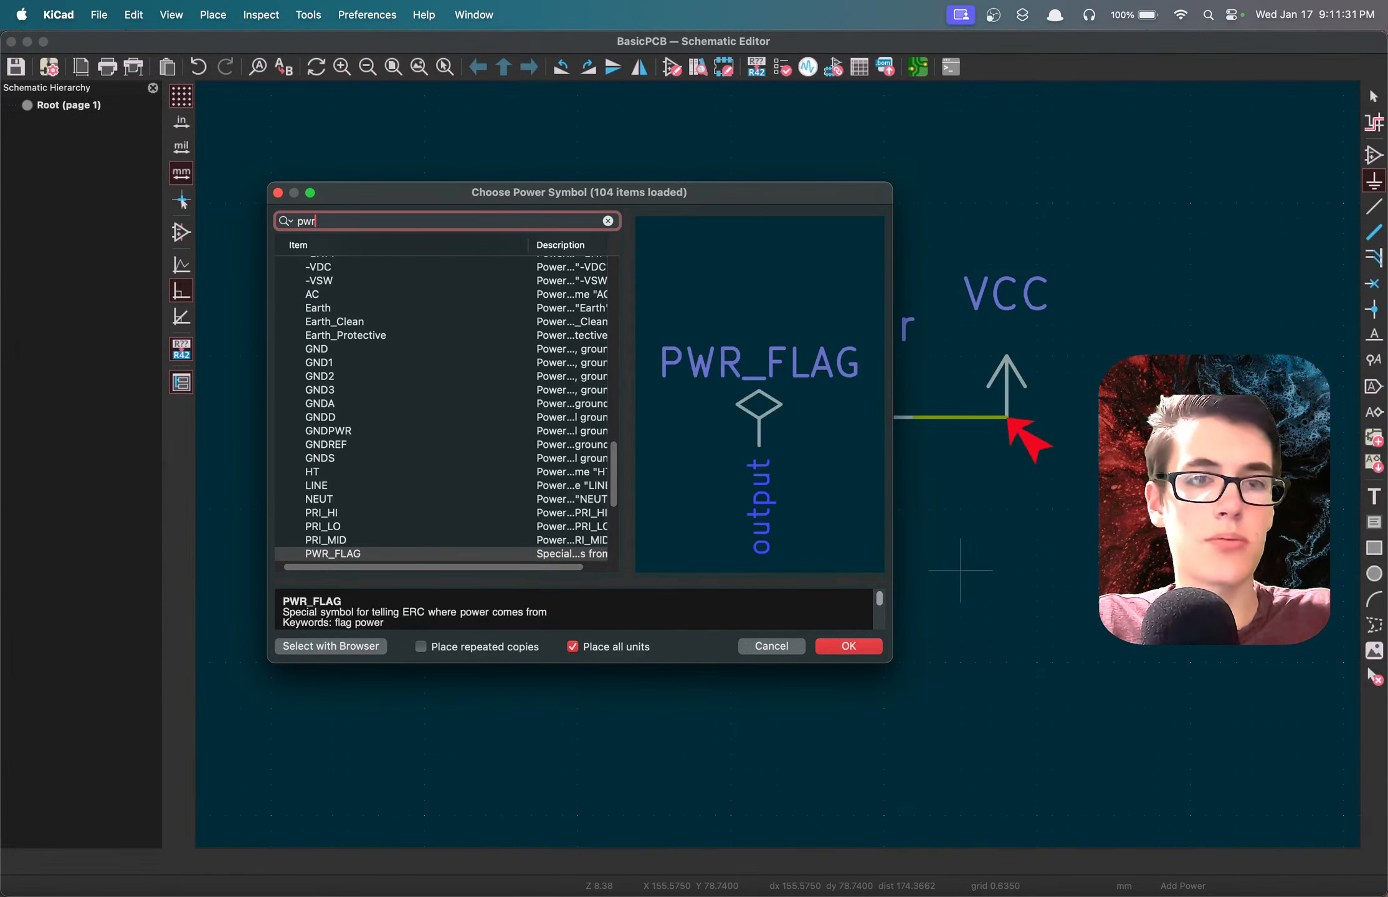
click(371, 556)
double_click(371, 556)
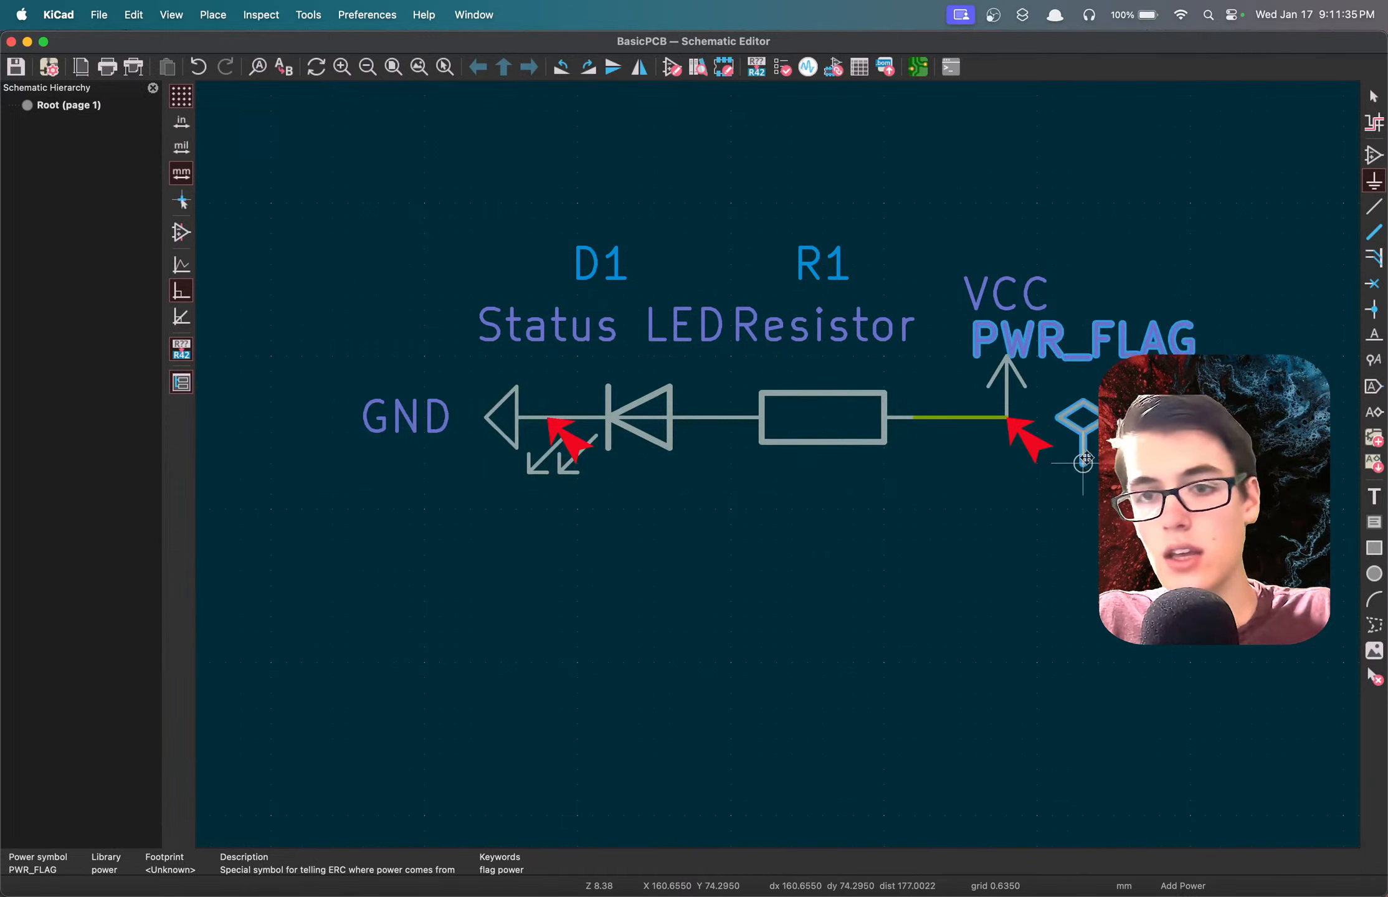
key(r)
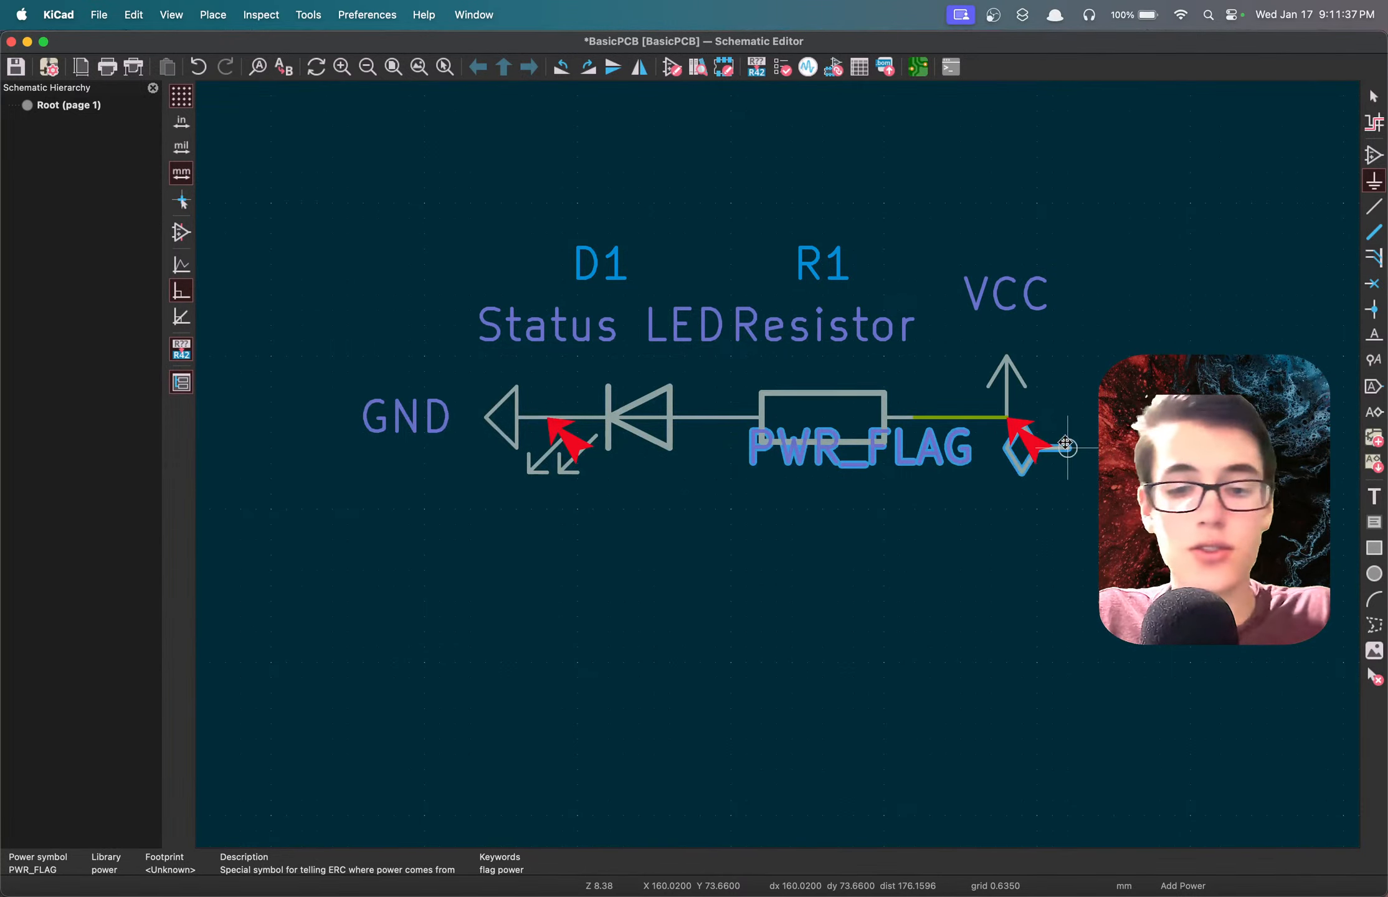
key(r)
key(r)
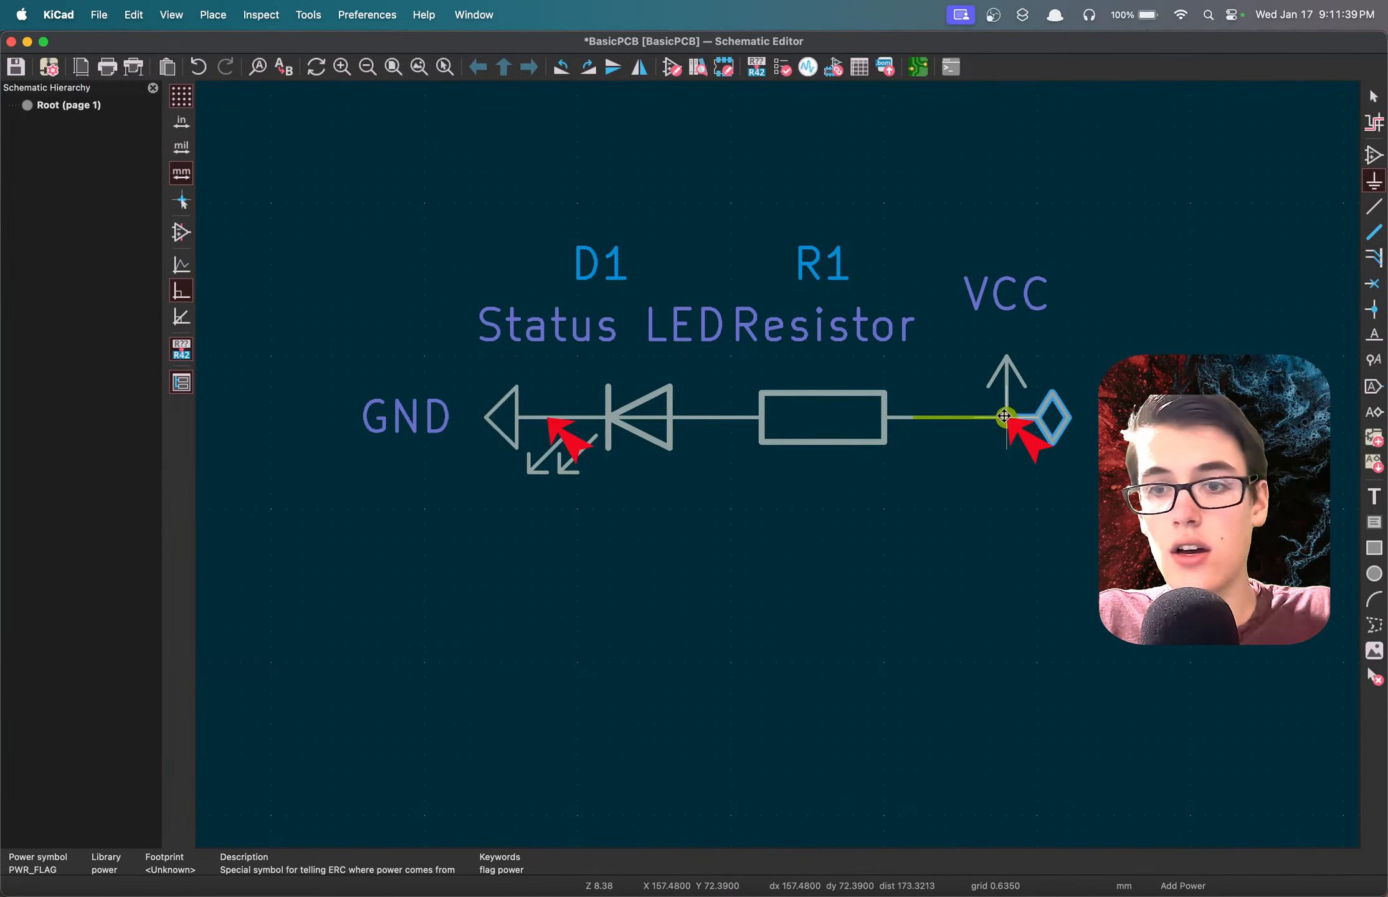
click(1004, 416)
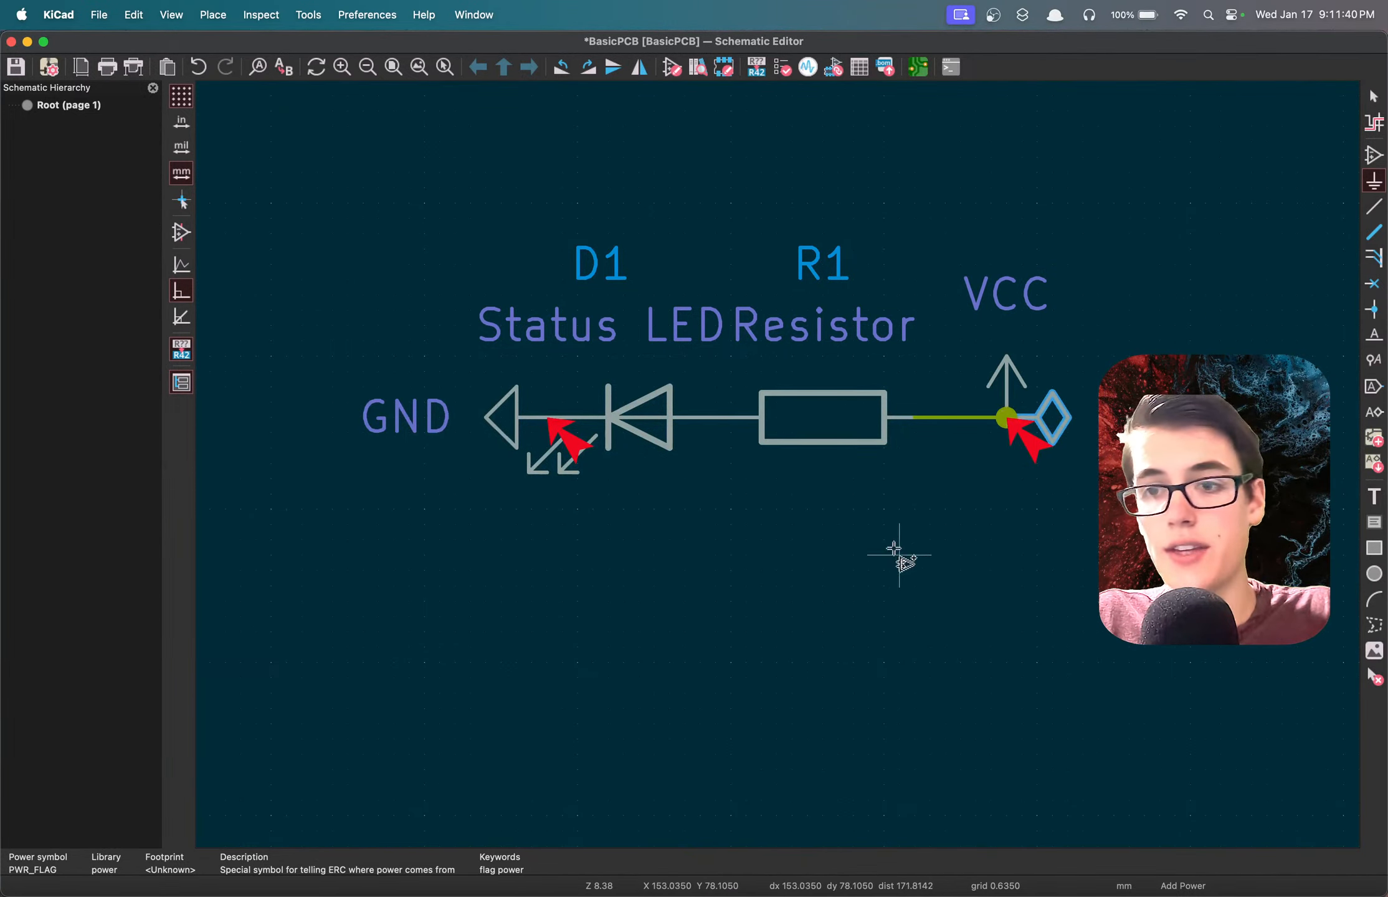
Place a second PWR_FLAG symbol upright in the free space left of the GND symbol, level with the circuit line.
click(443, 550)
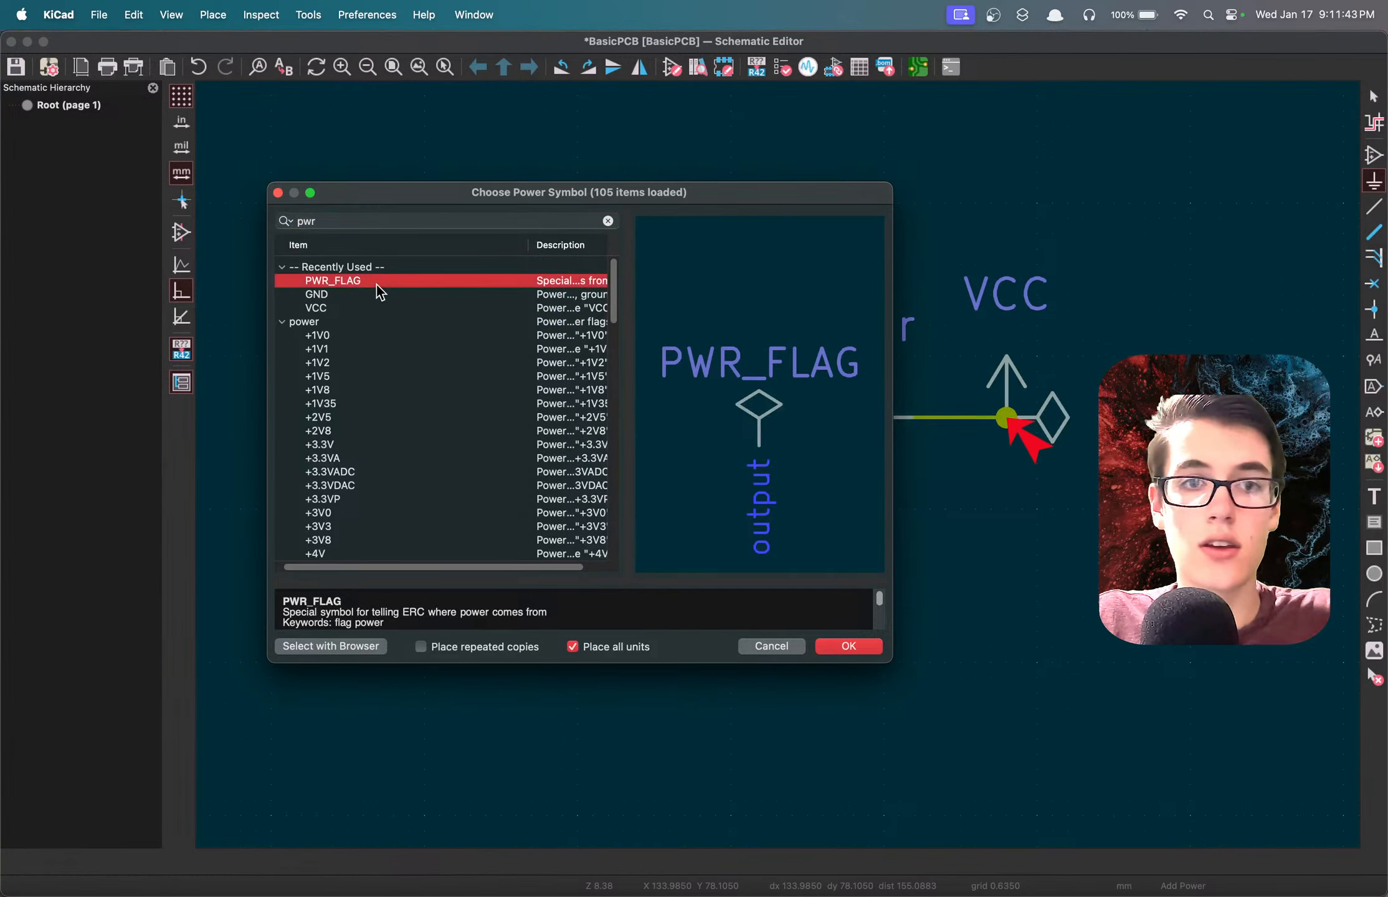
double_click(388, 293)
key(r)
key(r)
key(r)
key(r)
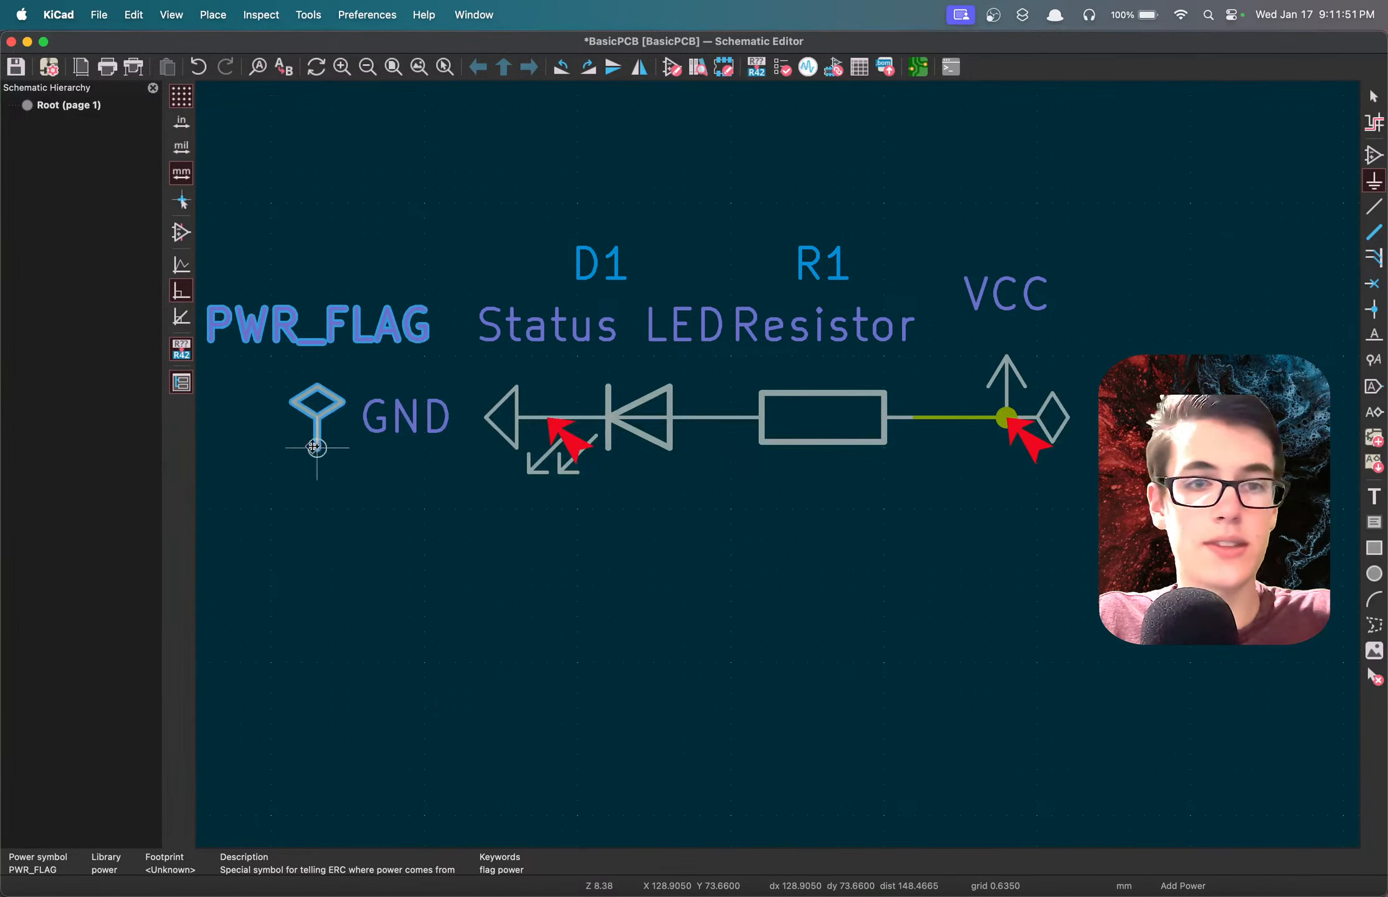
click(319, 420)
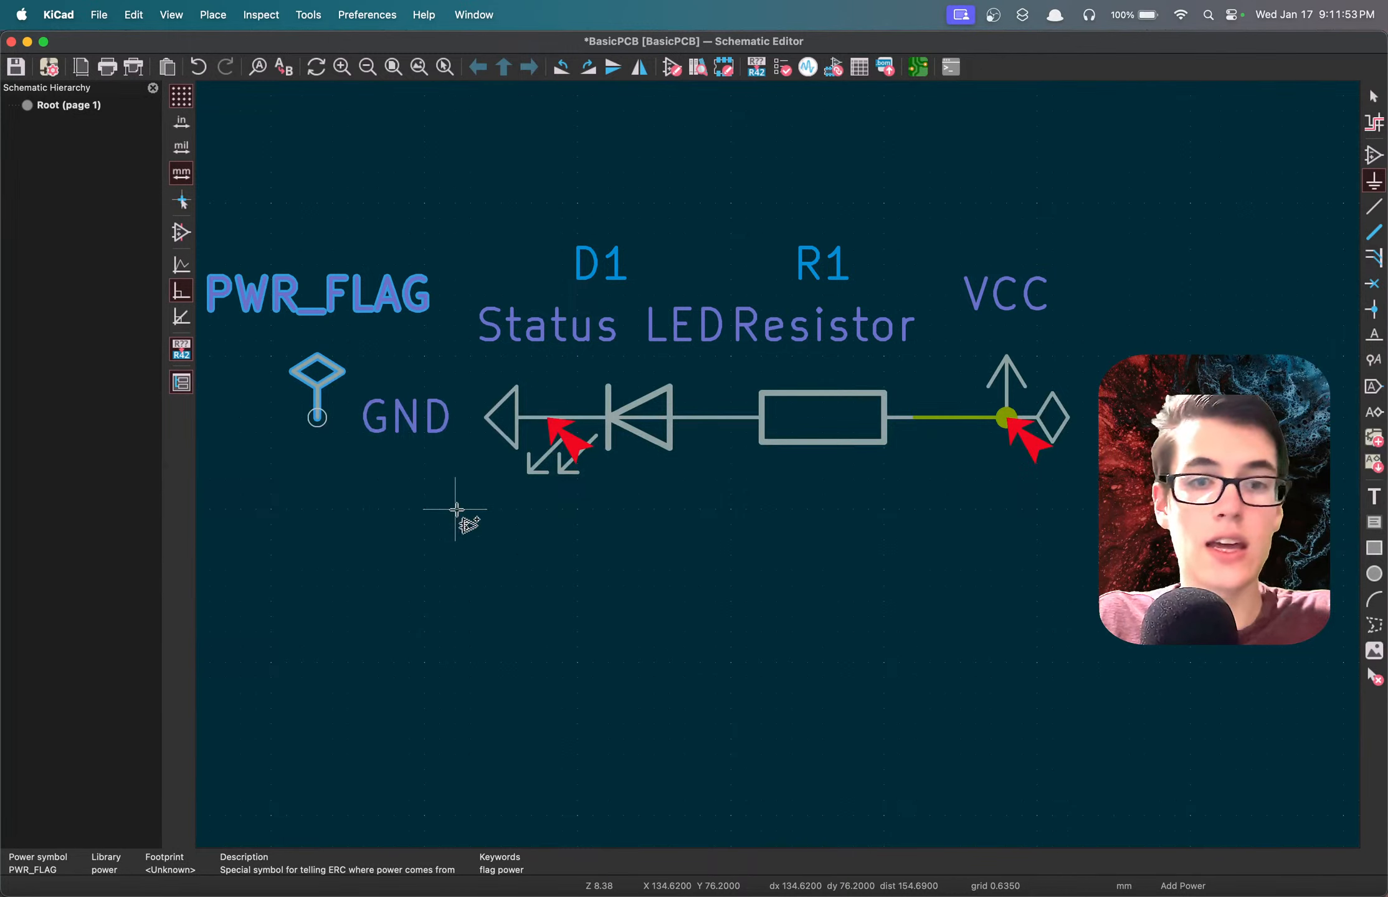
key(s)
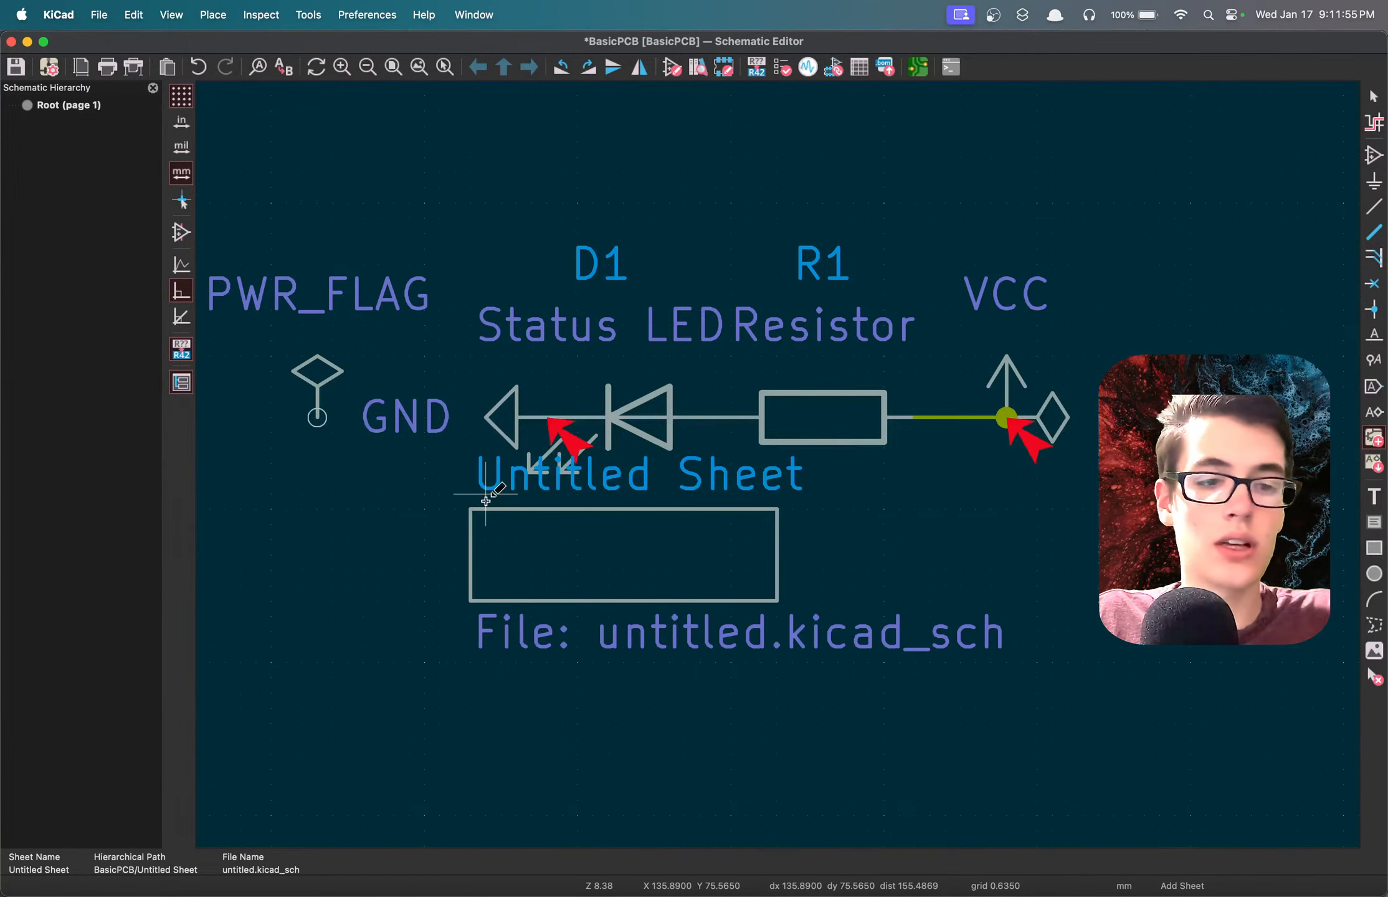
key(Escape)
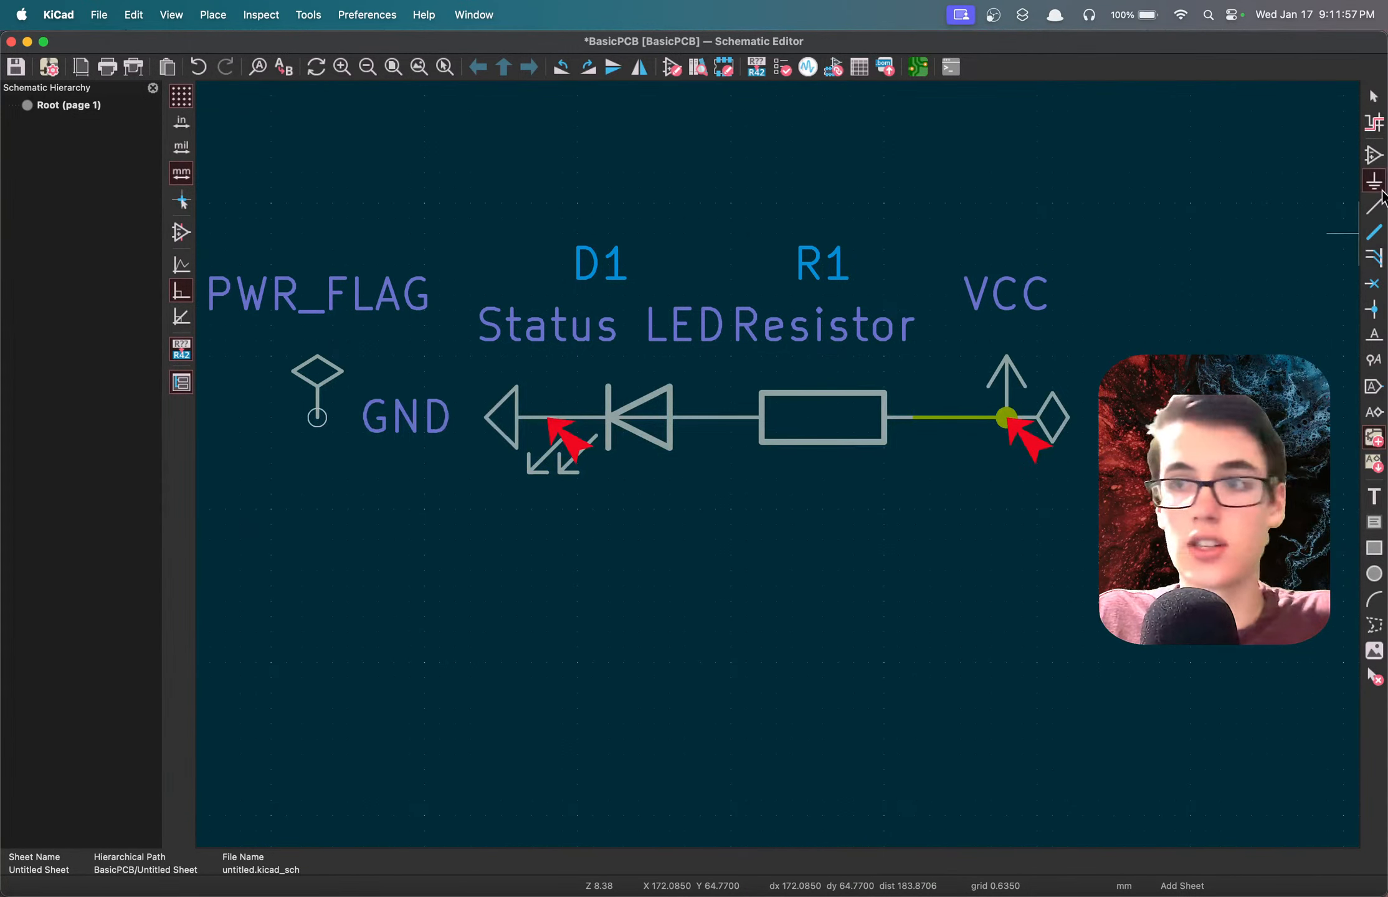
Move the GND symbol left, away from the LED, so that its pin meets the second PWR_FLAG's pin.
click(1373, 96)
drag(504, 542, 430, 389)
scroll(780, 470, left, 5)
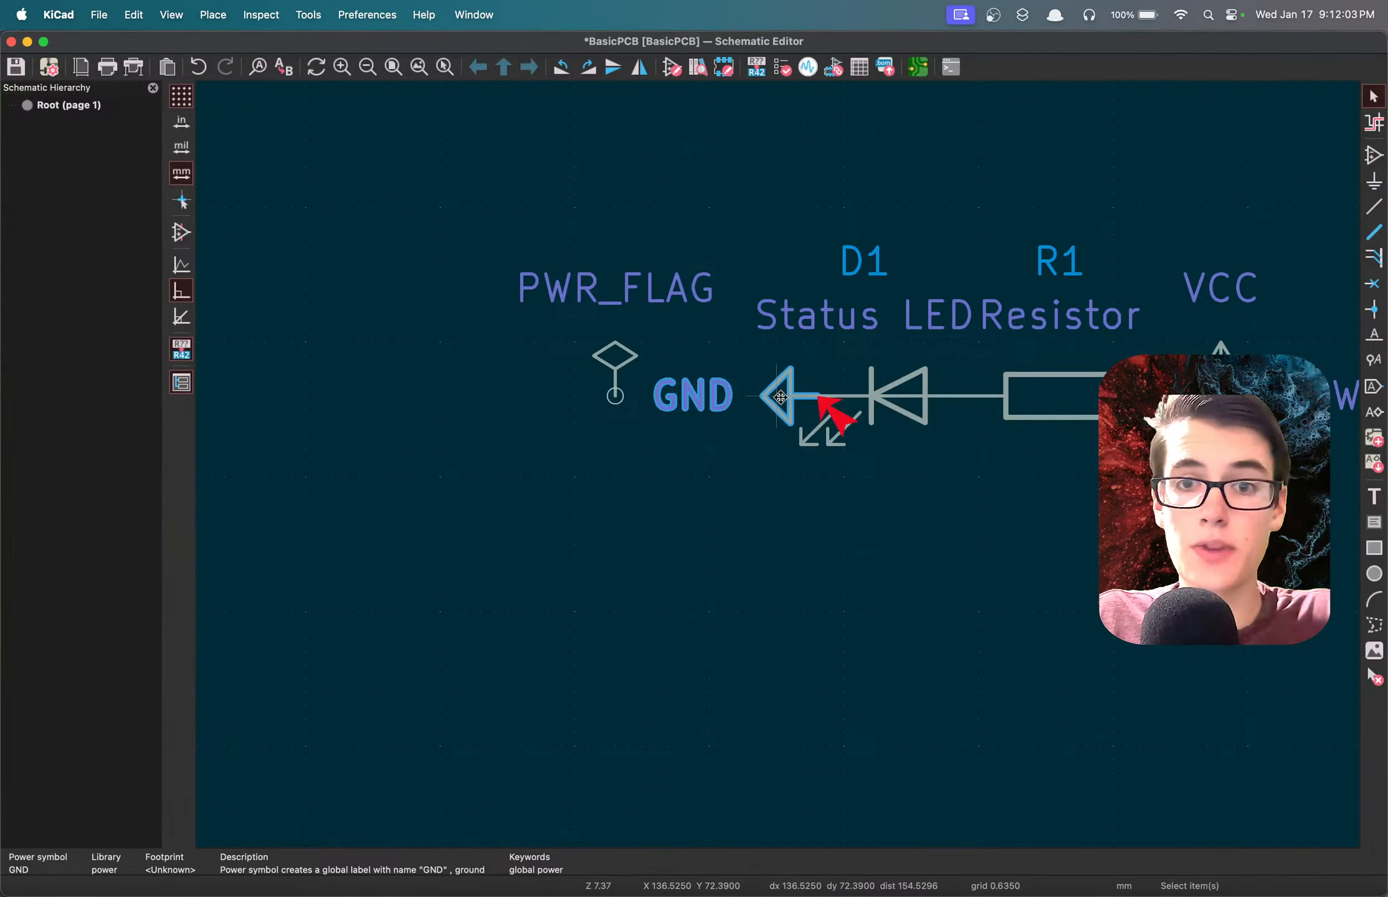
drag(780, 397, 579, 397)
Wire the shared GND and PWR_FLAG pin to the LED's cathode pin and save the schematic.
key(w)
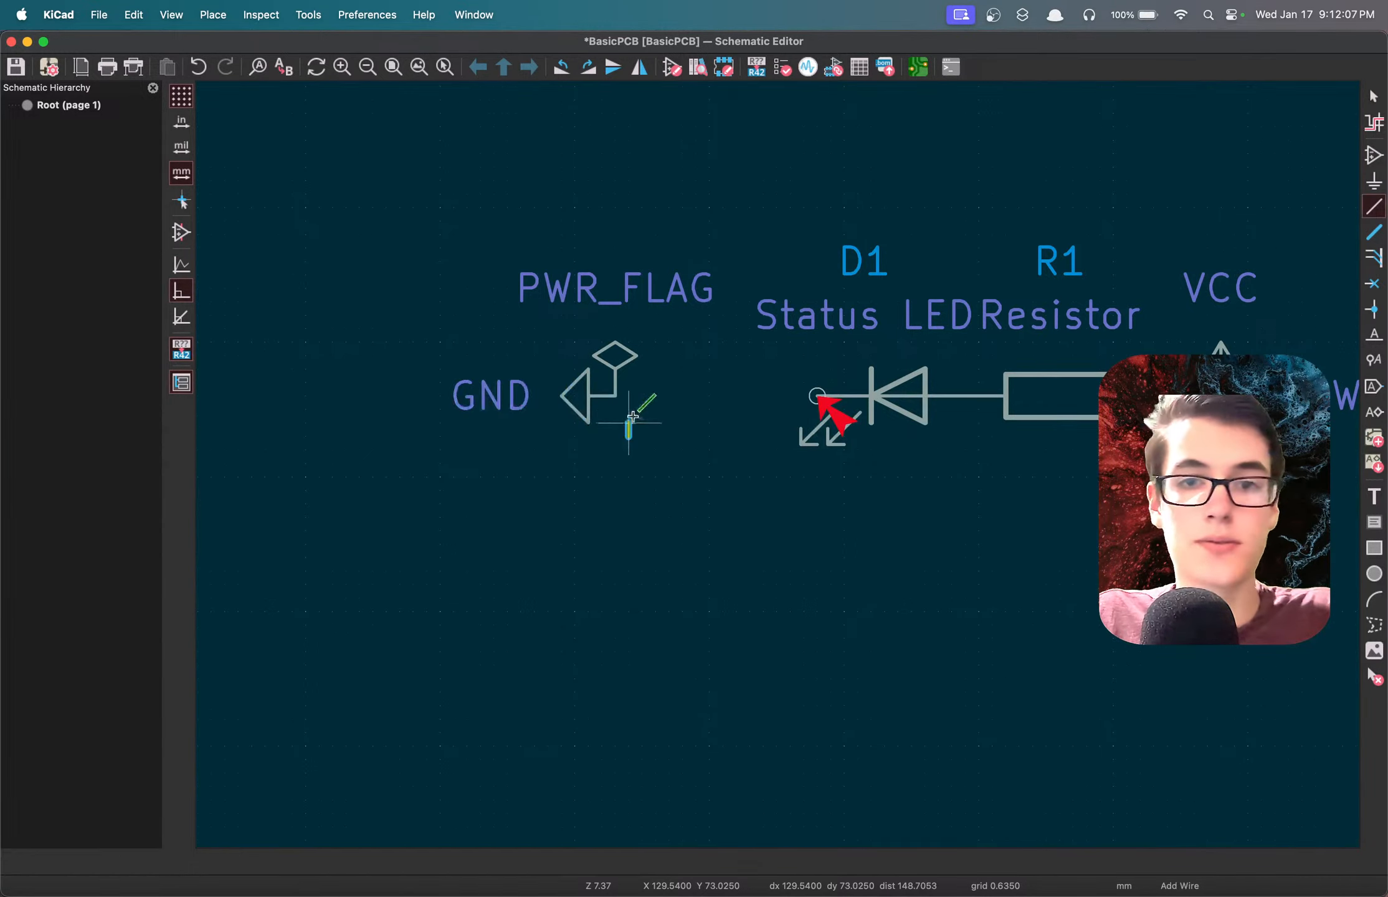
key(Escape)
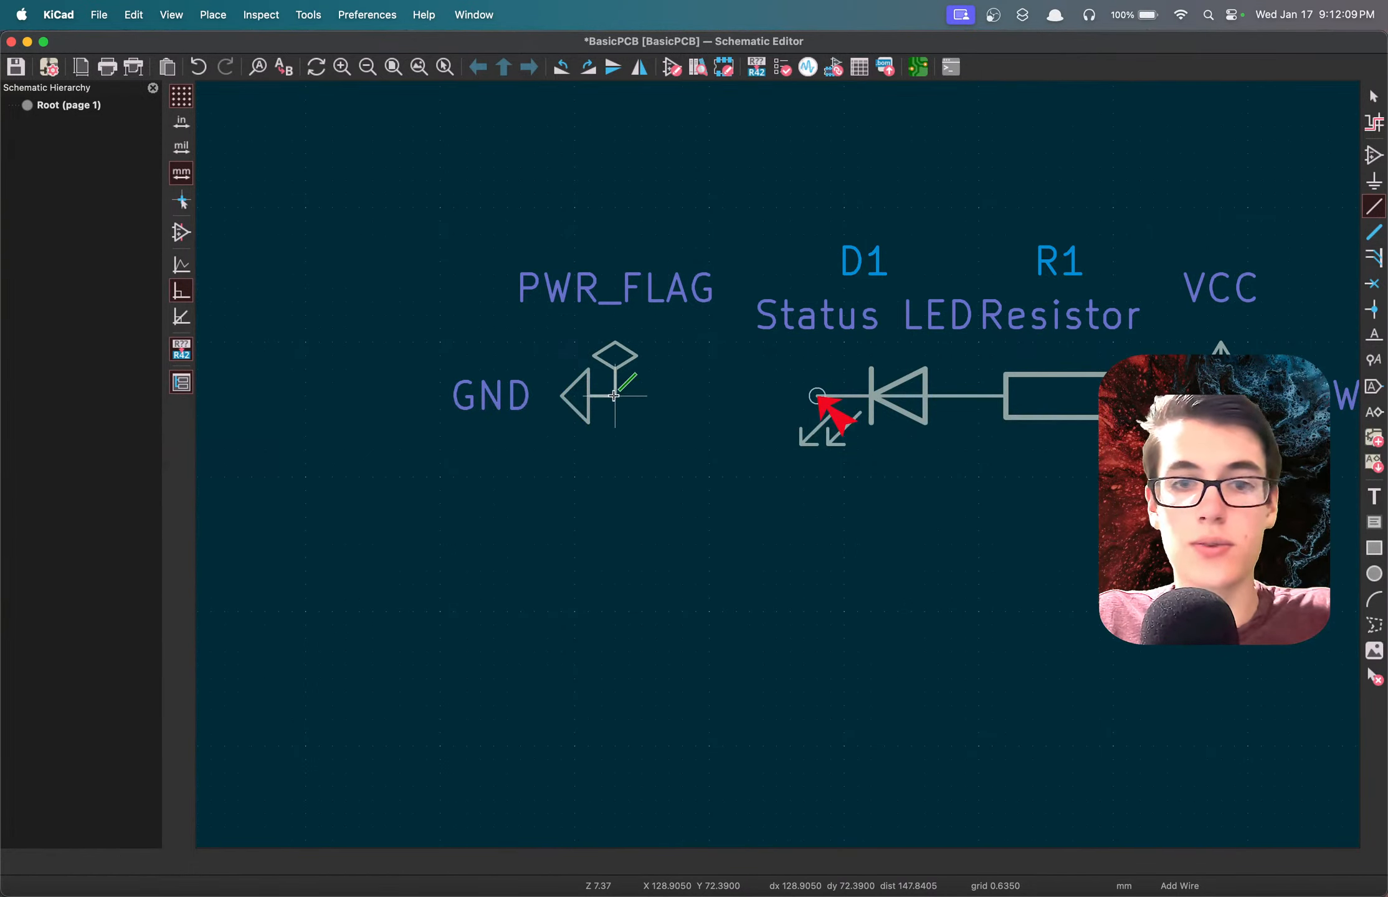
click(613, 396)
click(816, 396)
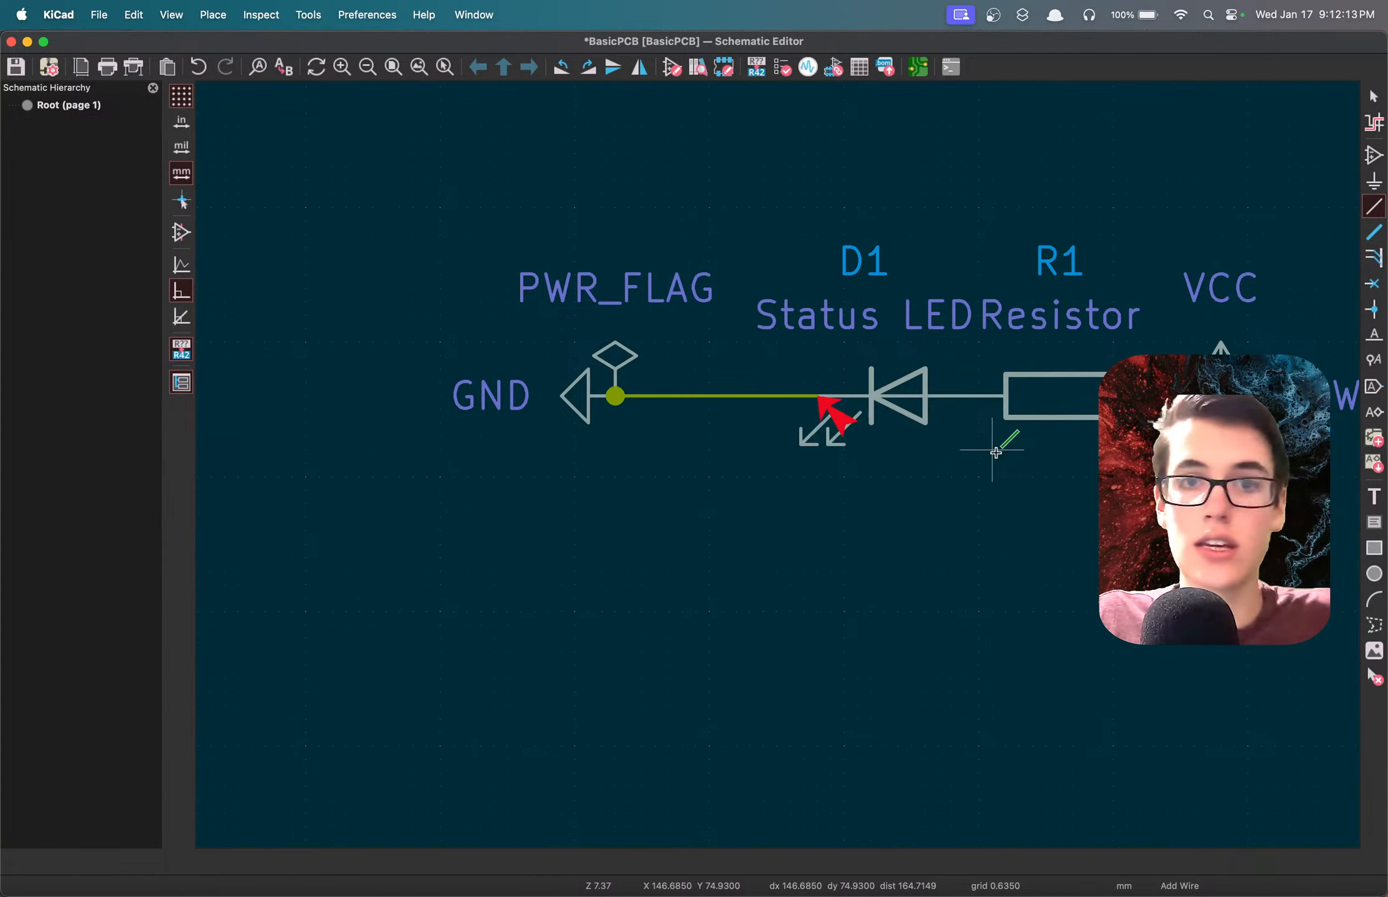
key(super+s)
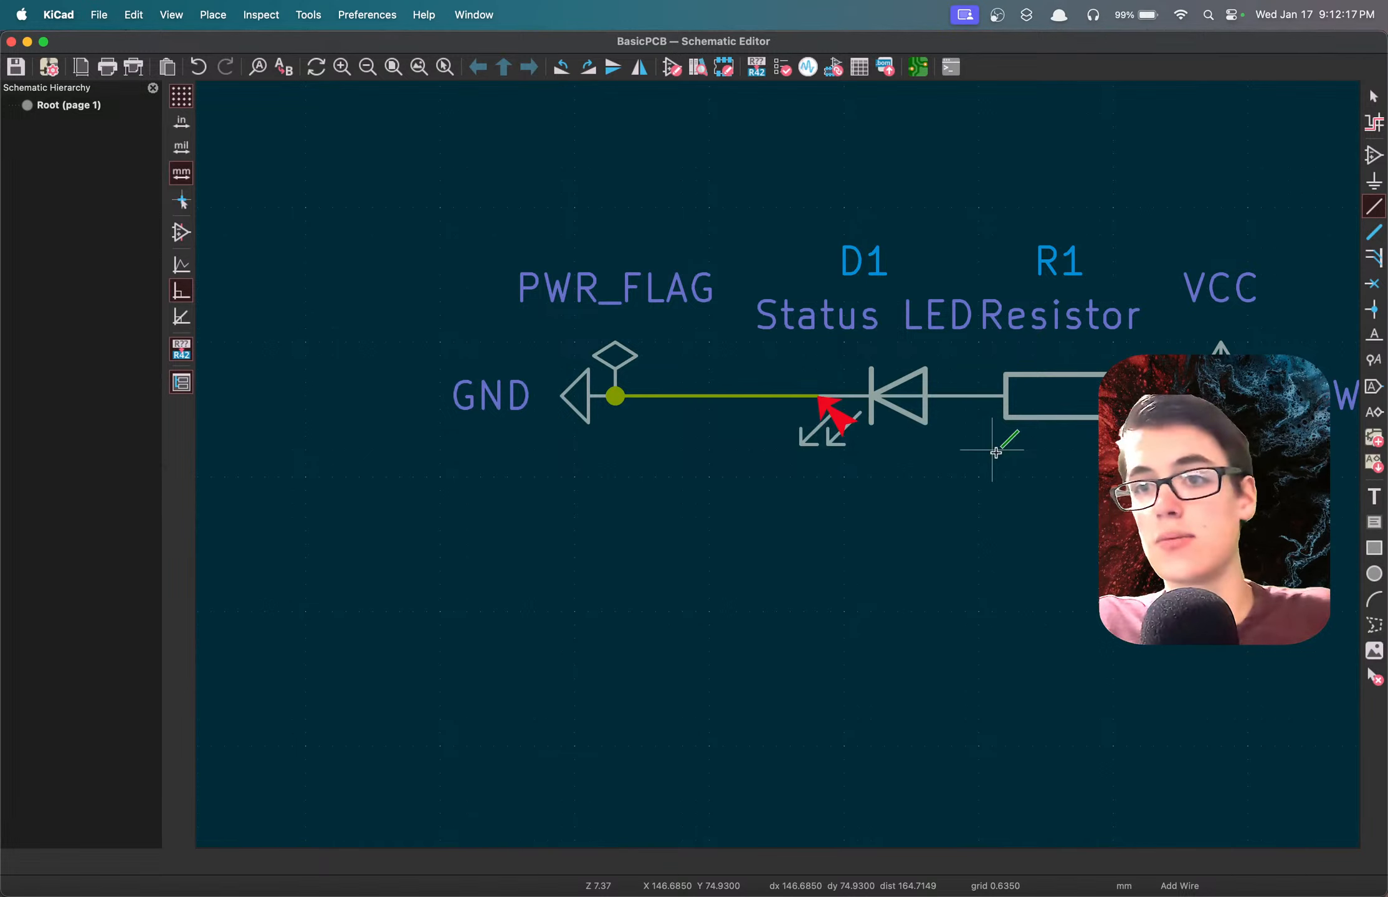
scroll(995, 453, down, 3)
scroll(777, 466, up, 3)
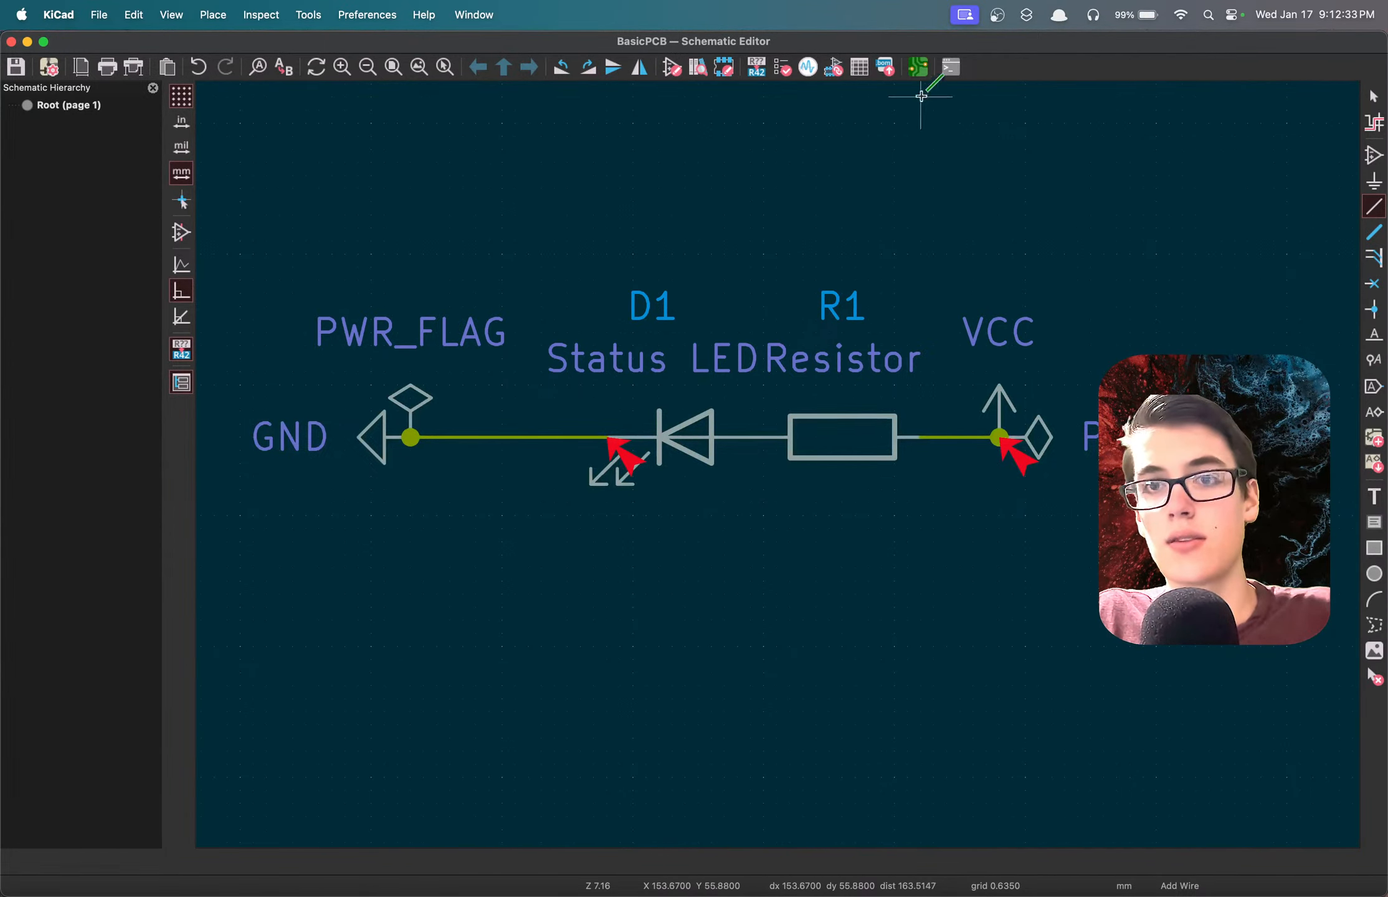
Rerun the electrical rules check on the schematic and close the checker.
click(783, 67)
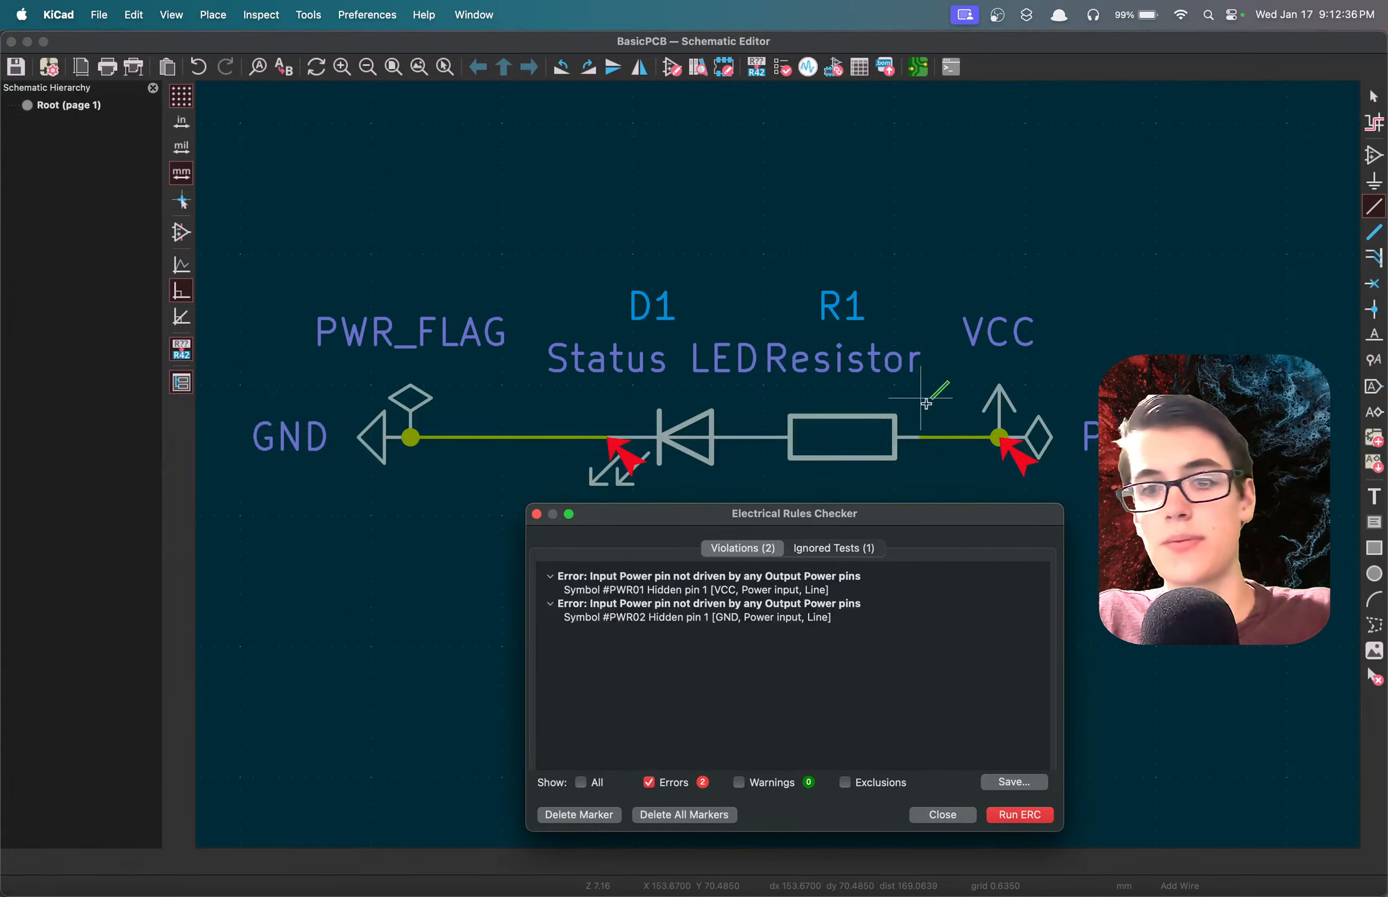
click(1019, 816)
drag(848, 520, 911, 271)
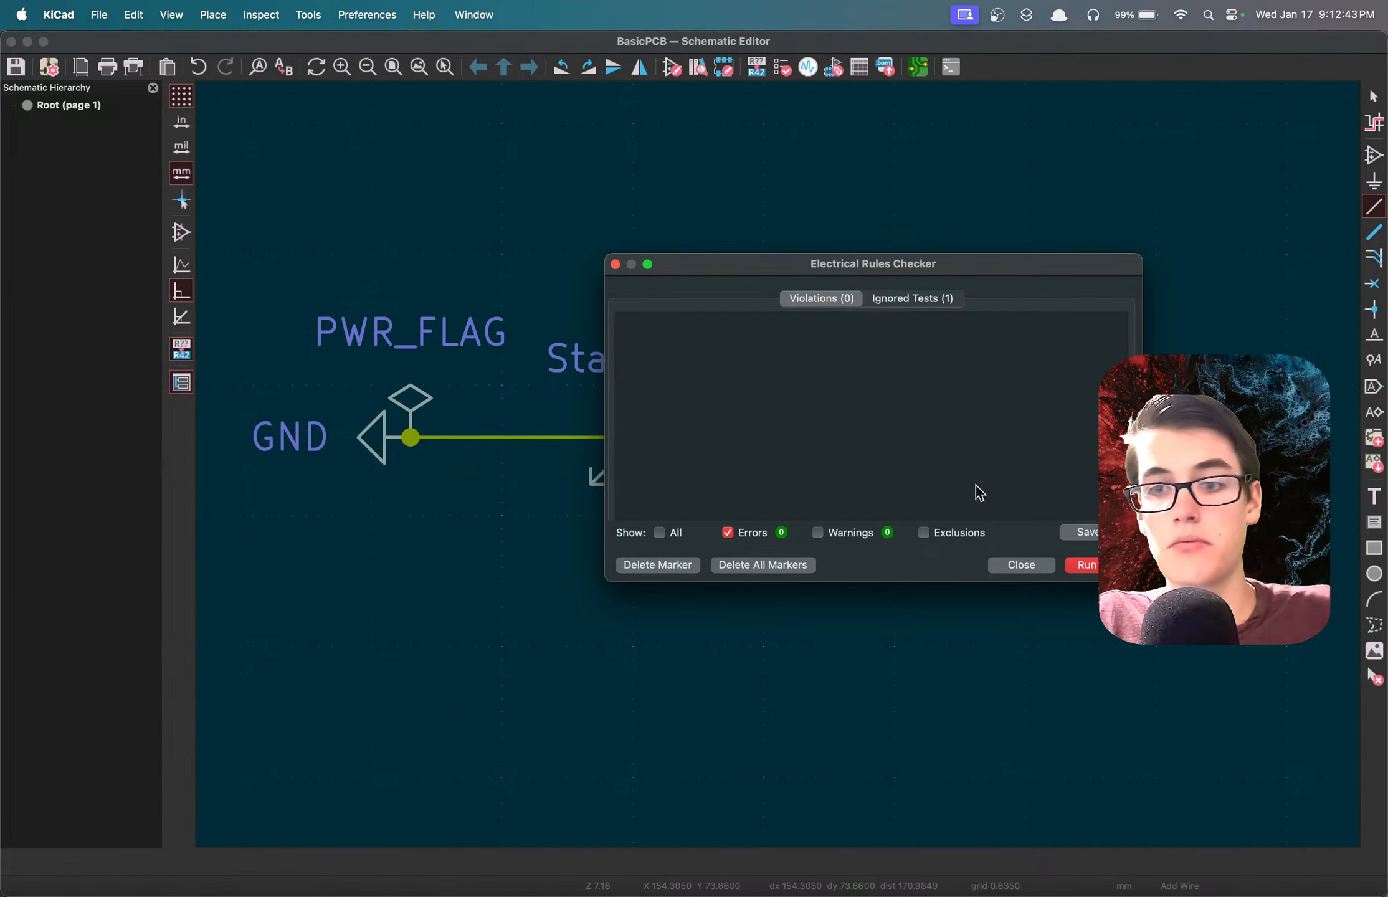
click(1011, 564)
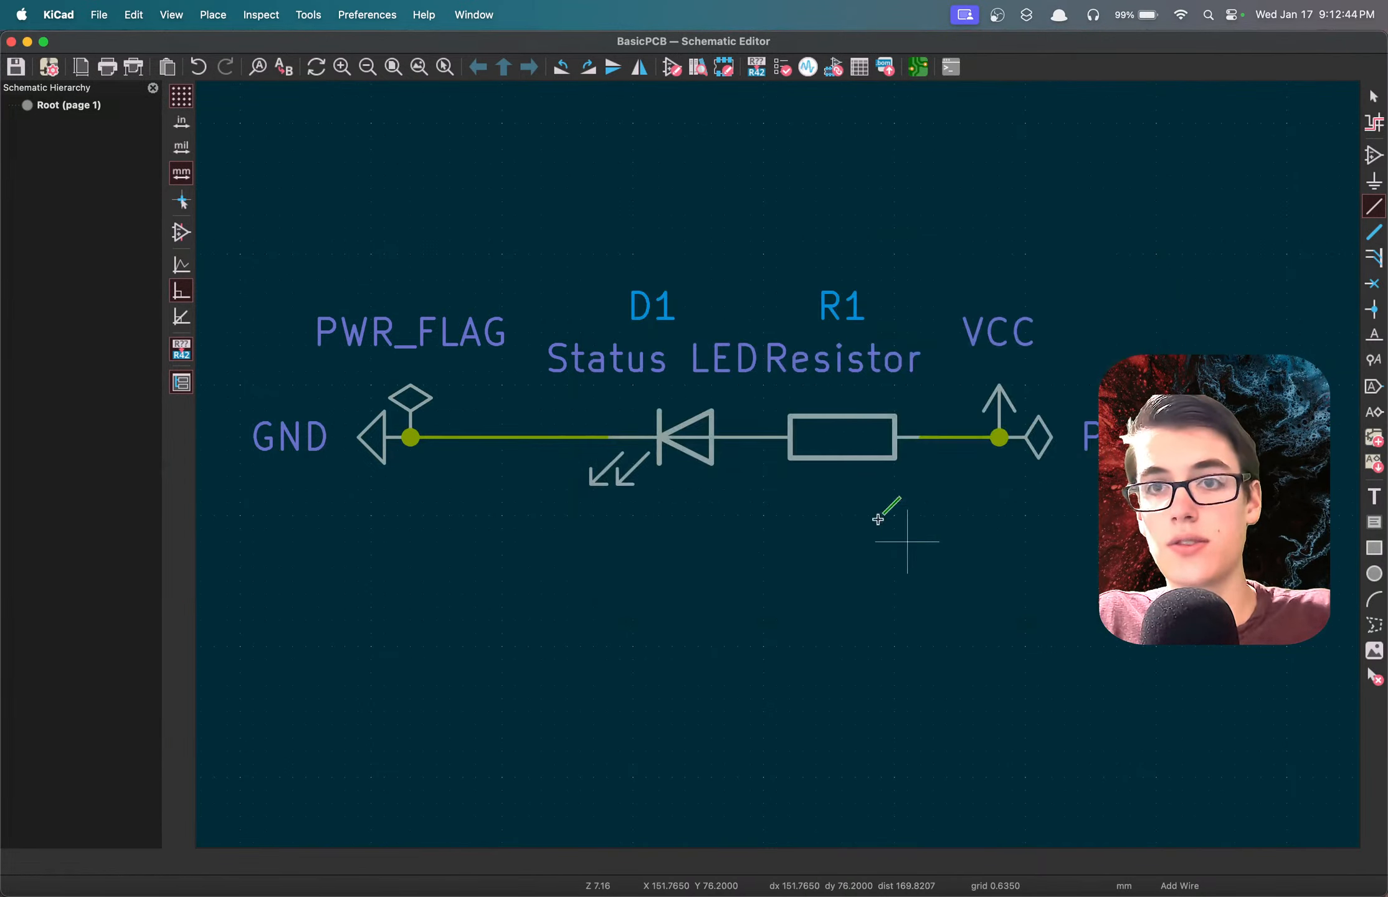
Open the board in the PCB editor and try to update it with the changes made to the schematic.
click(917, 67)
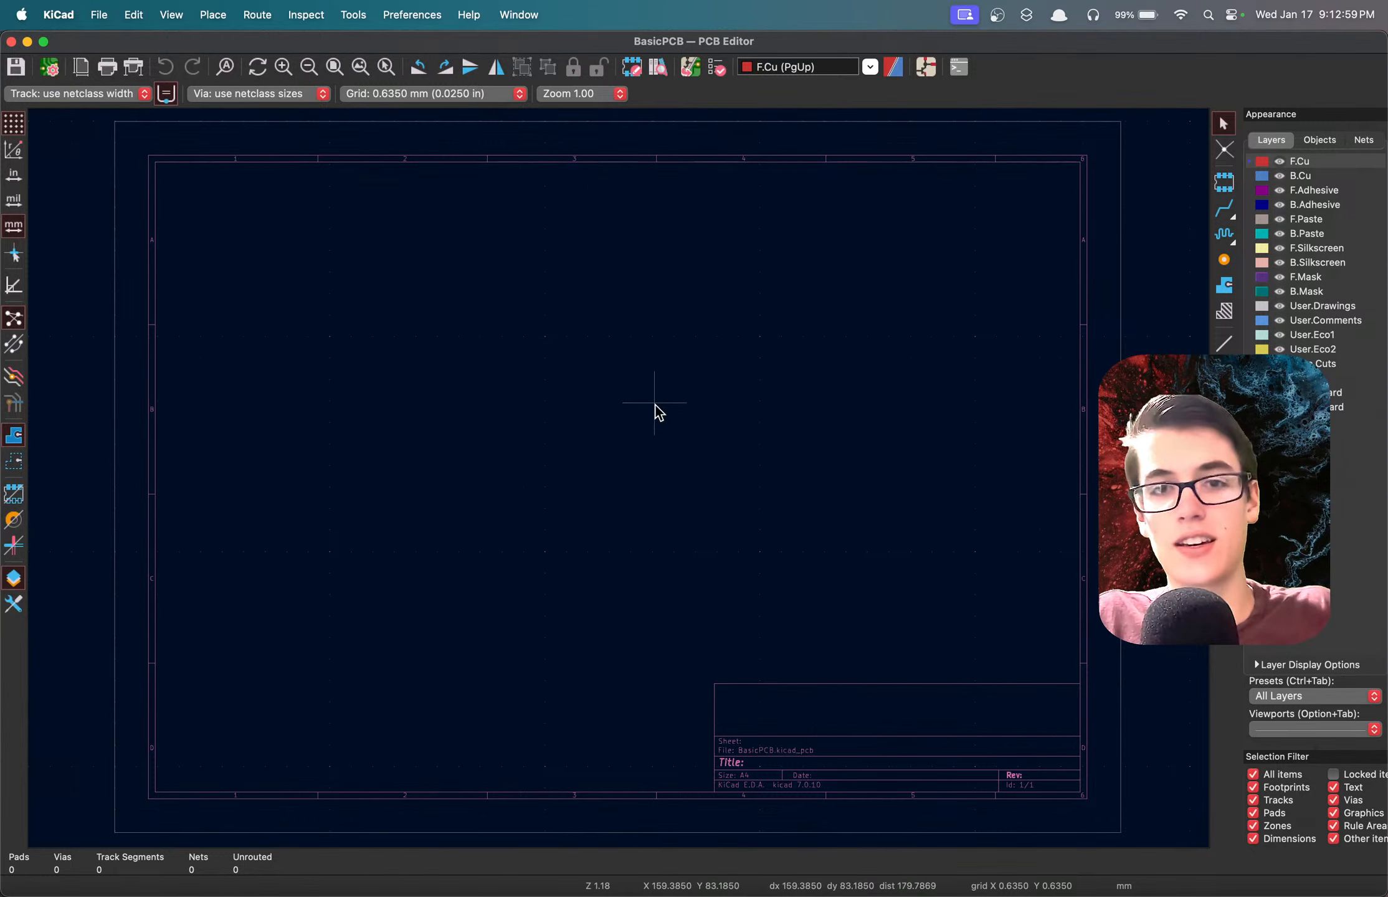
middle_drag(656, 405, 619, 479)
key(Home)
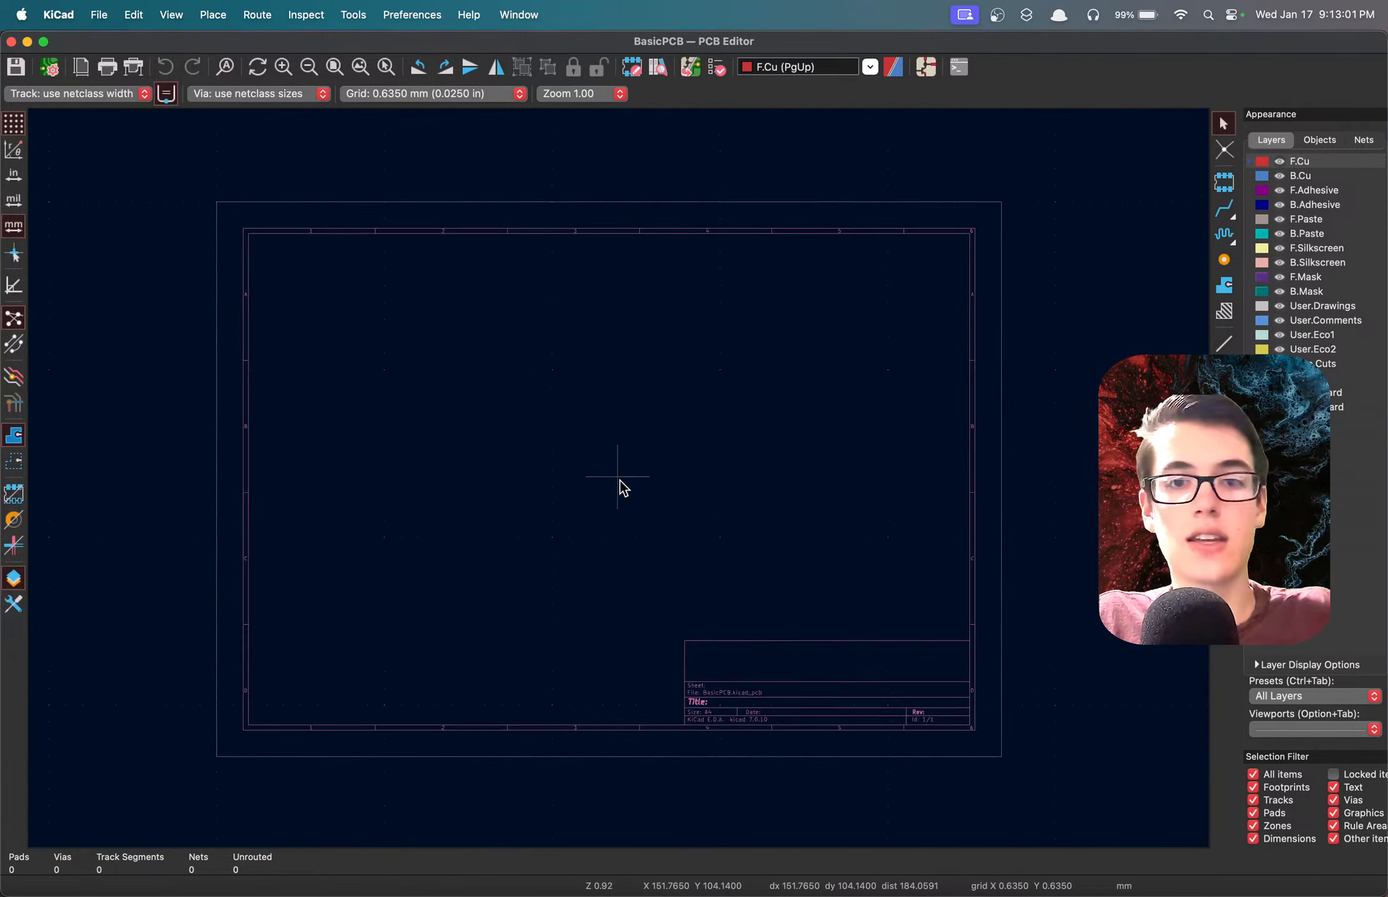
scroll(623, 487, up, 2)
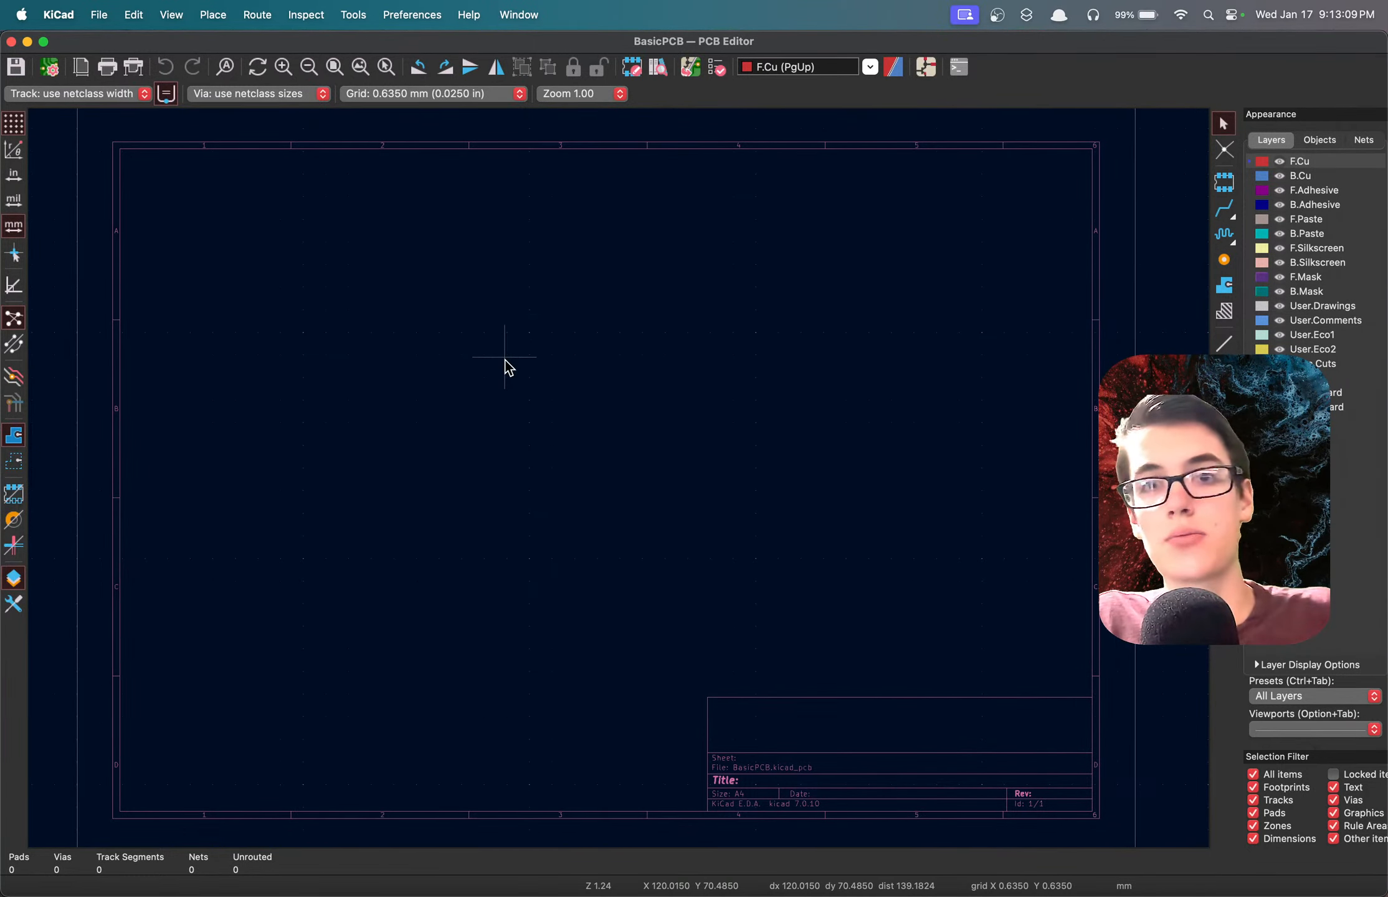
click(695, 71)
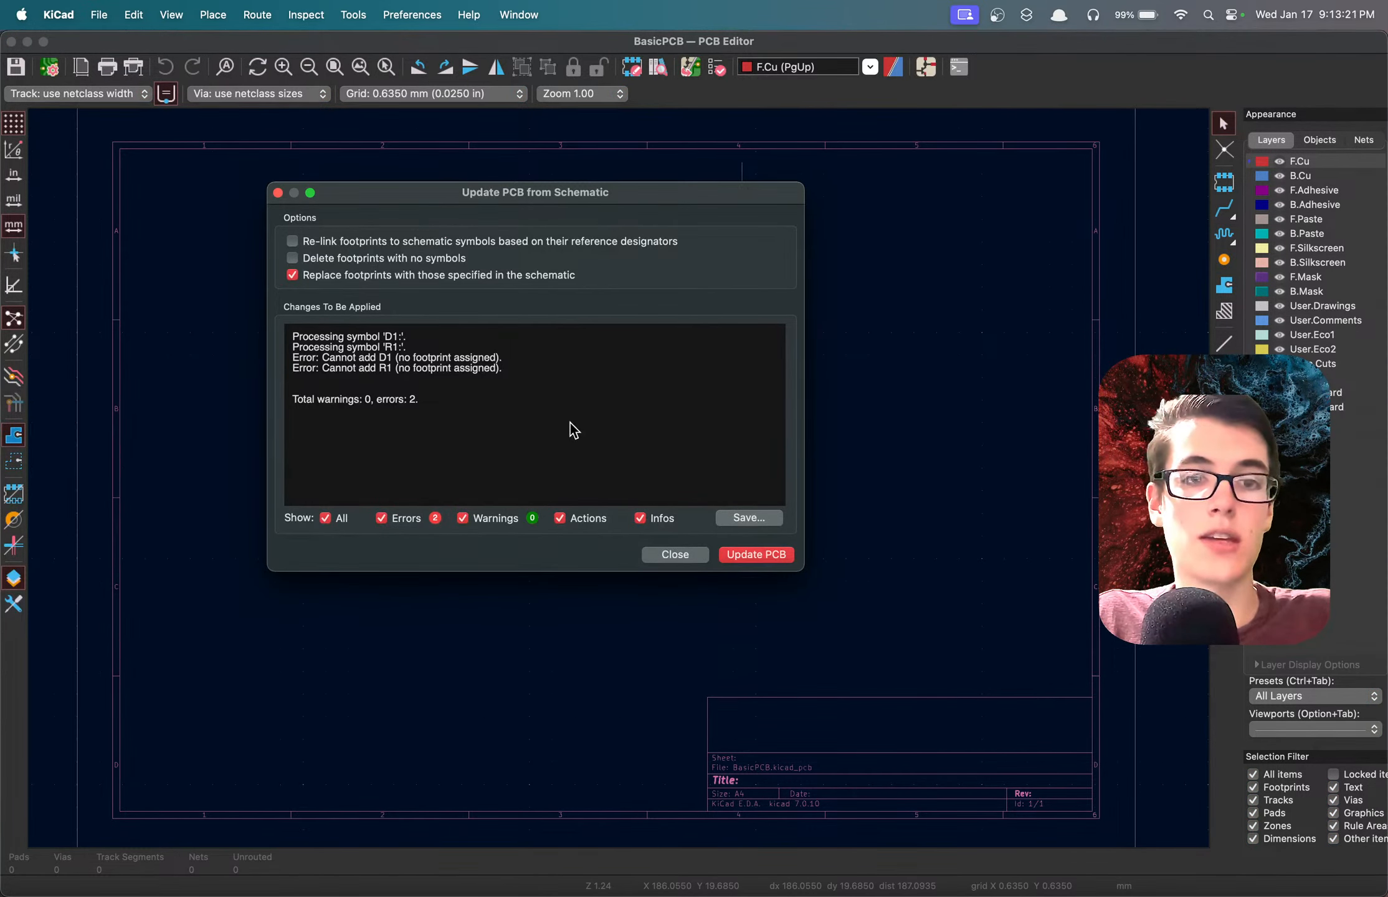
click(773, 559)
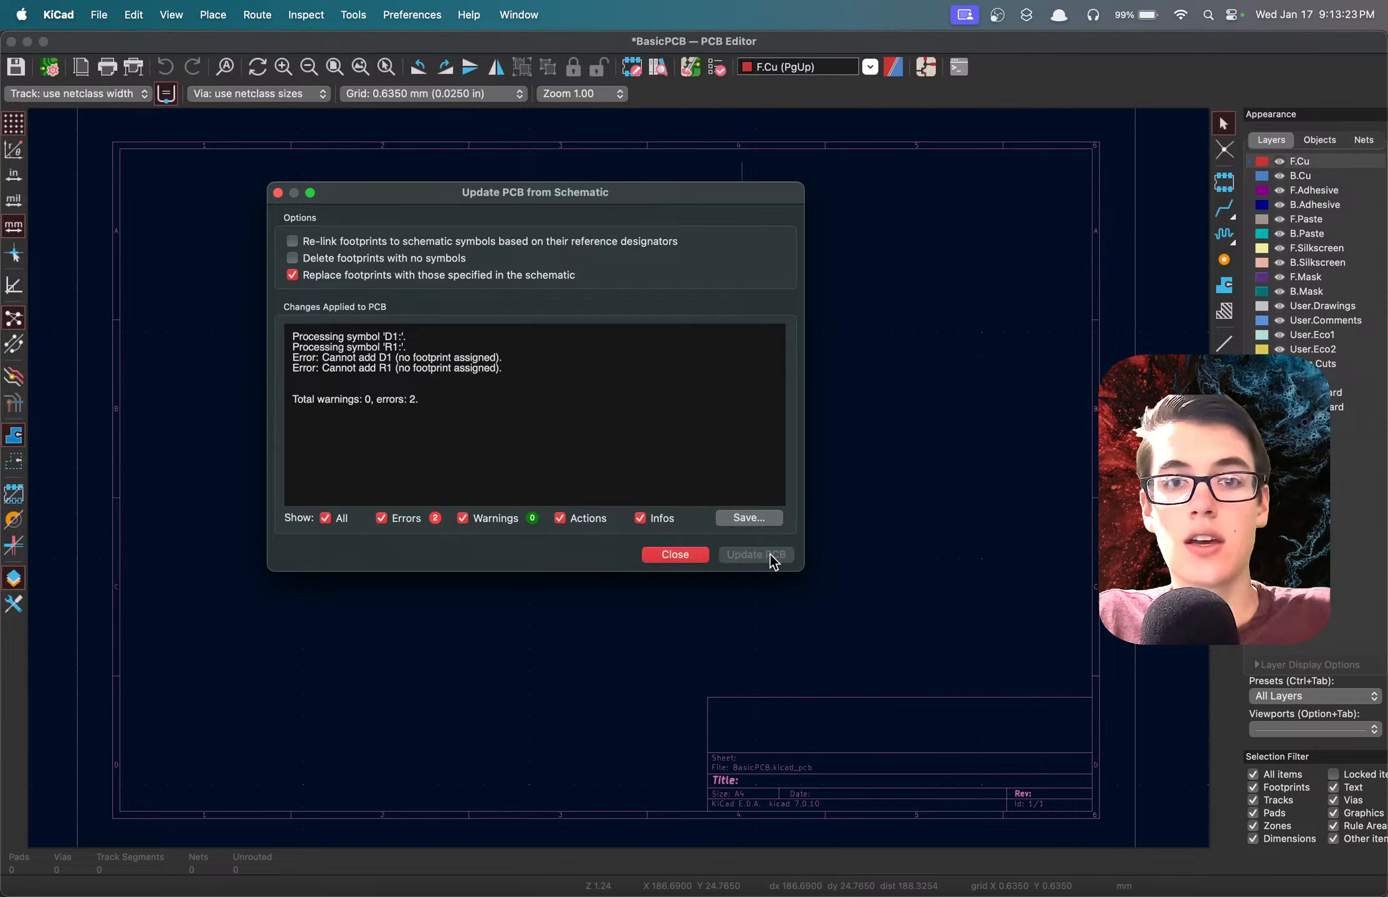
click(676, 555)
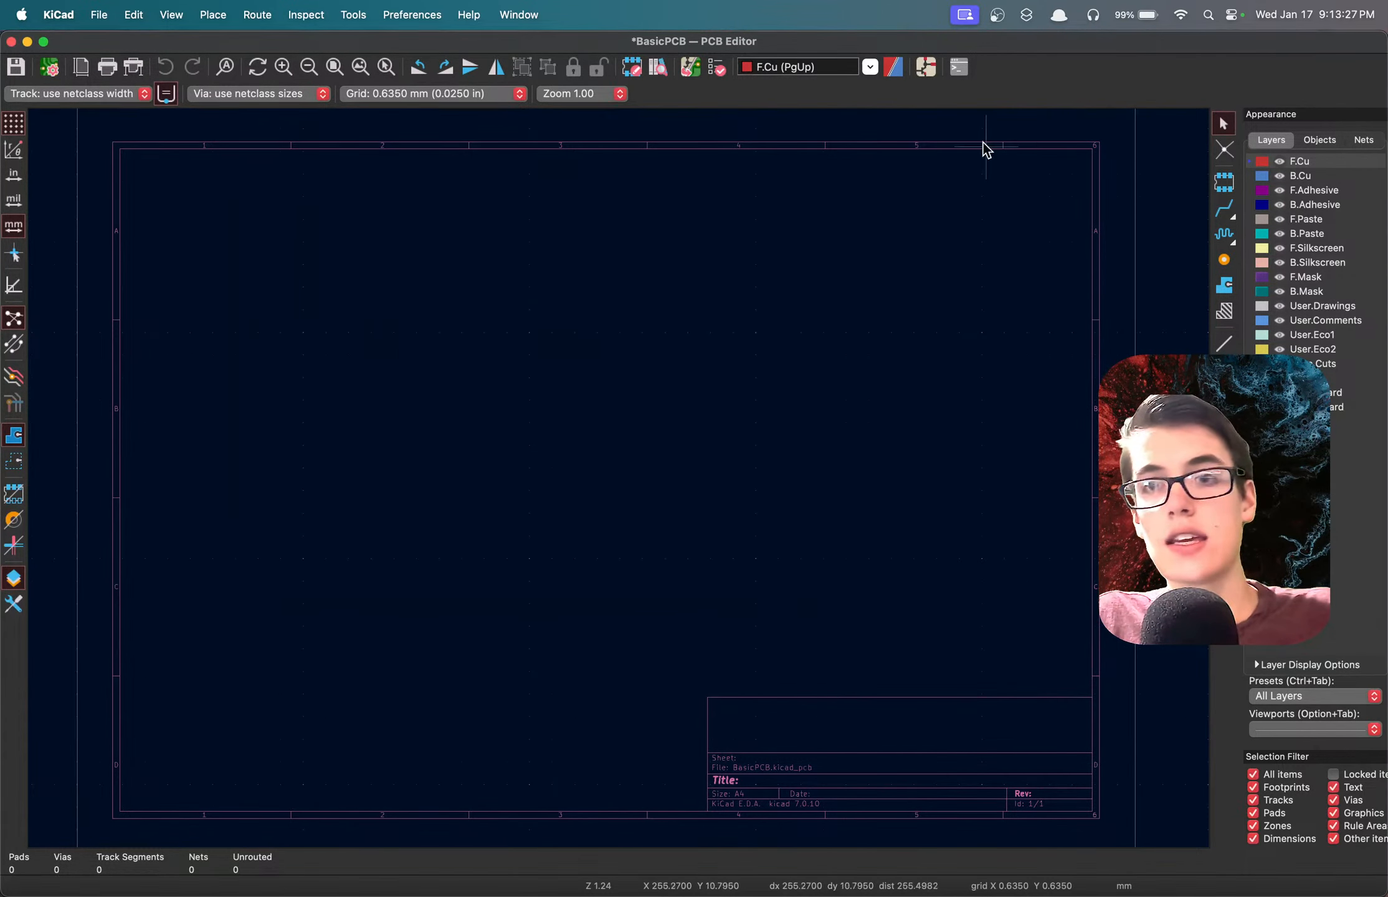
Return to the schematic and examine the symbol properties of resistor R1 without changing them.
click(926, 67)
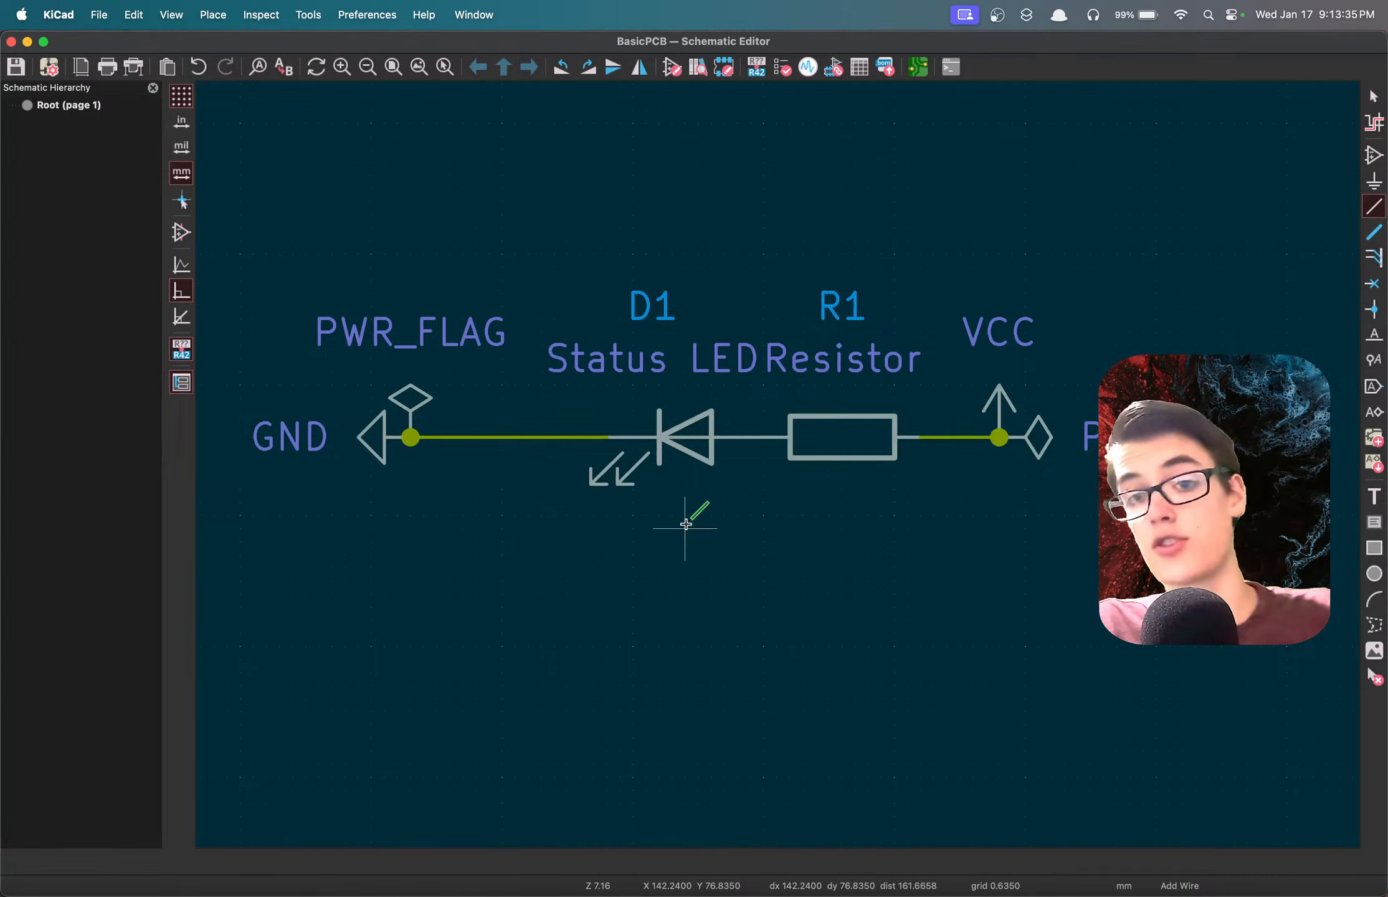
key(Escape)
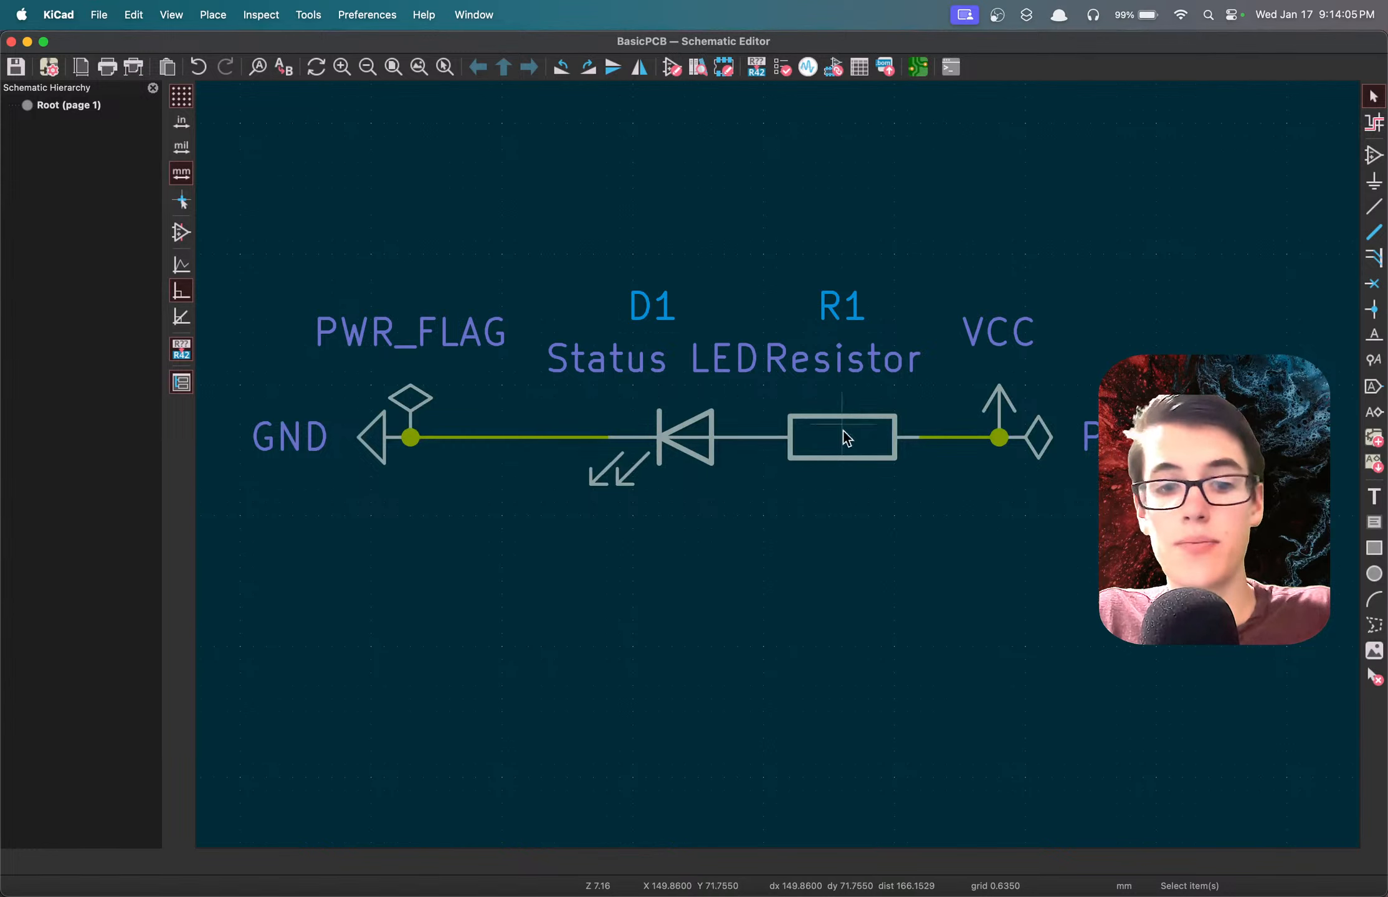
double_click(834, 445)
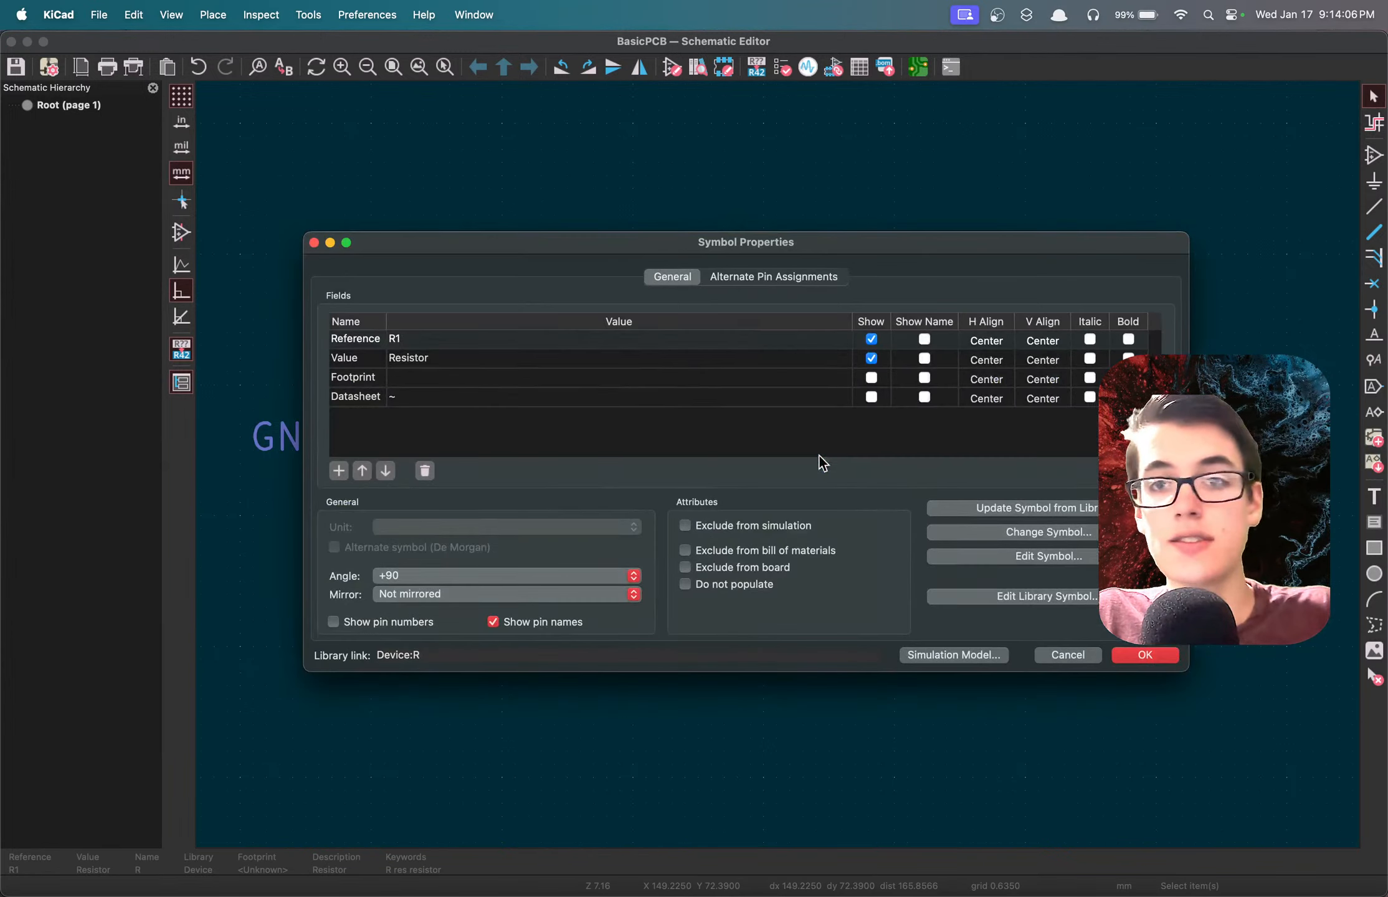
click(1062, 654)
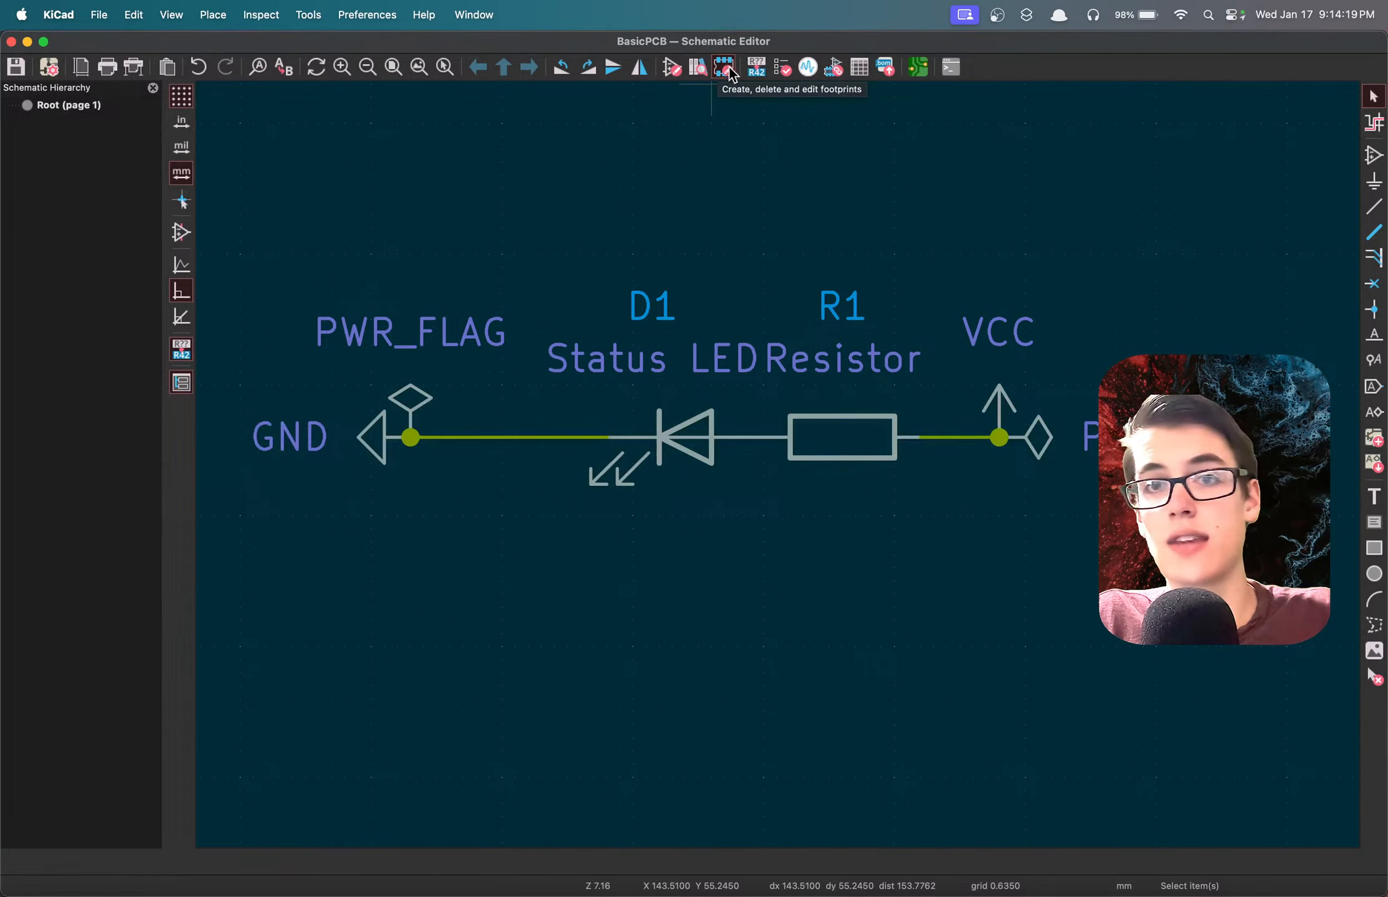
Open the footprint assignment tool, look over the D1 and R1 entries, and select the status LED D1.
click(835, 70)
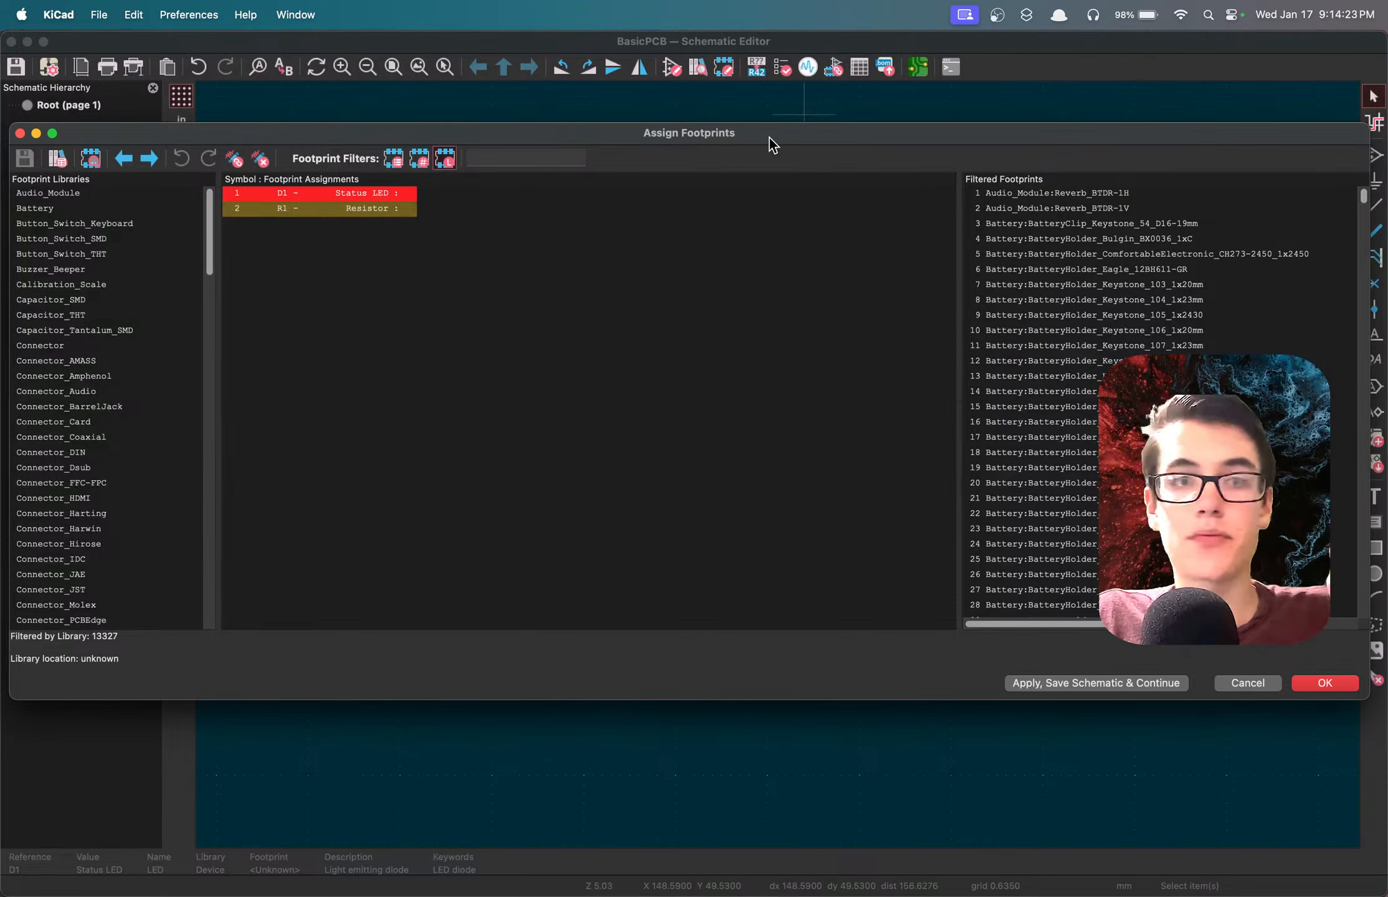
click(324, 210)
click(307, 196)
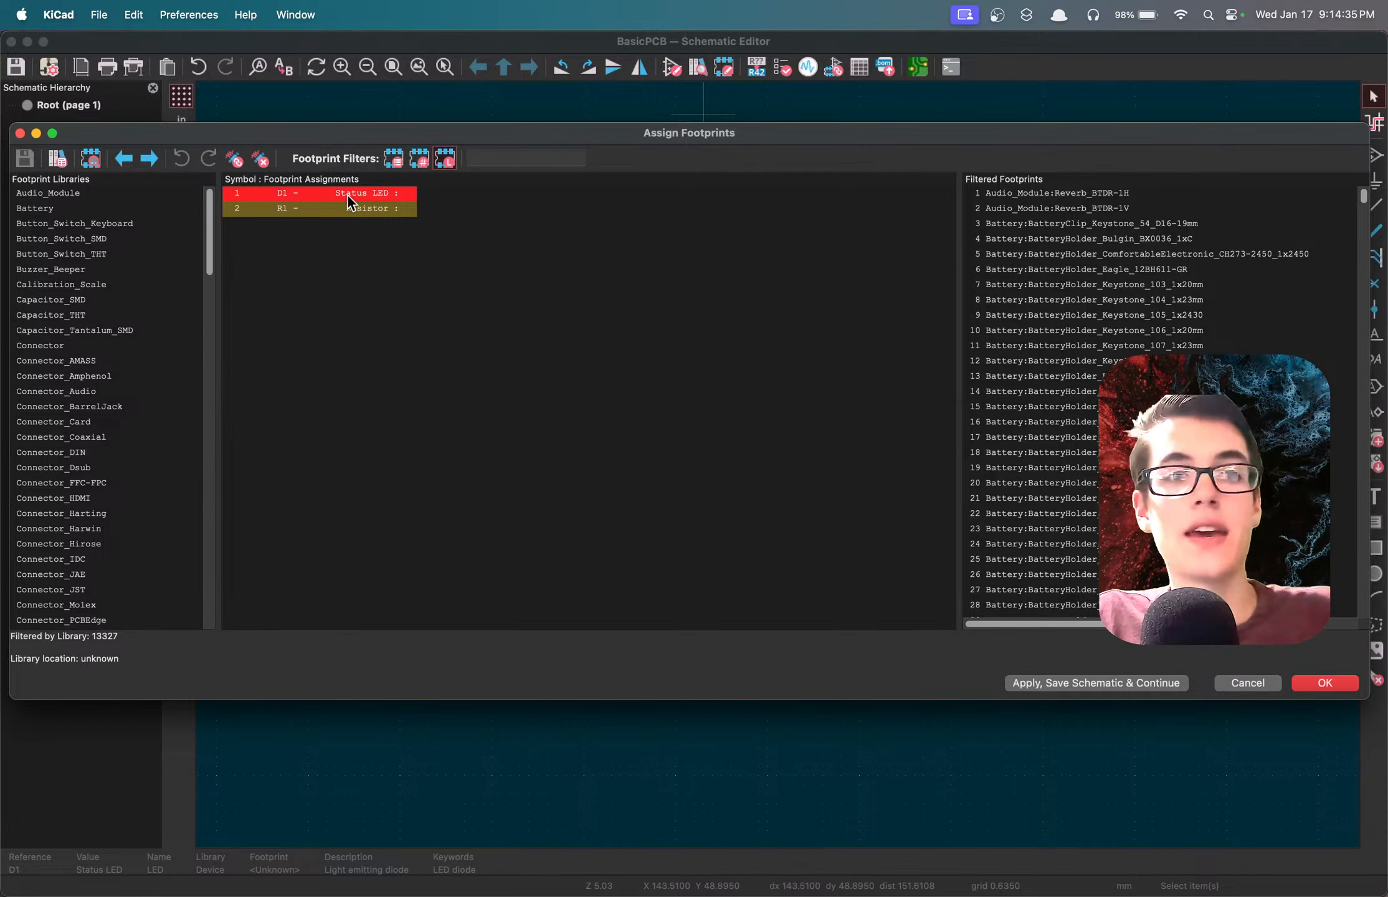
click(324, 210)
click(316, 197)
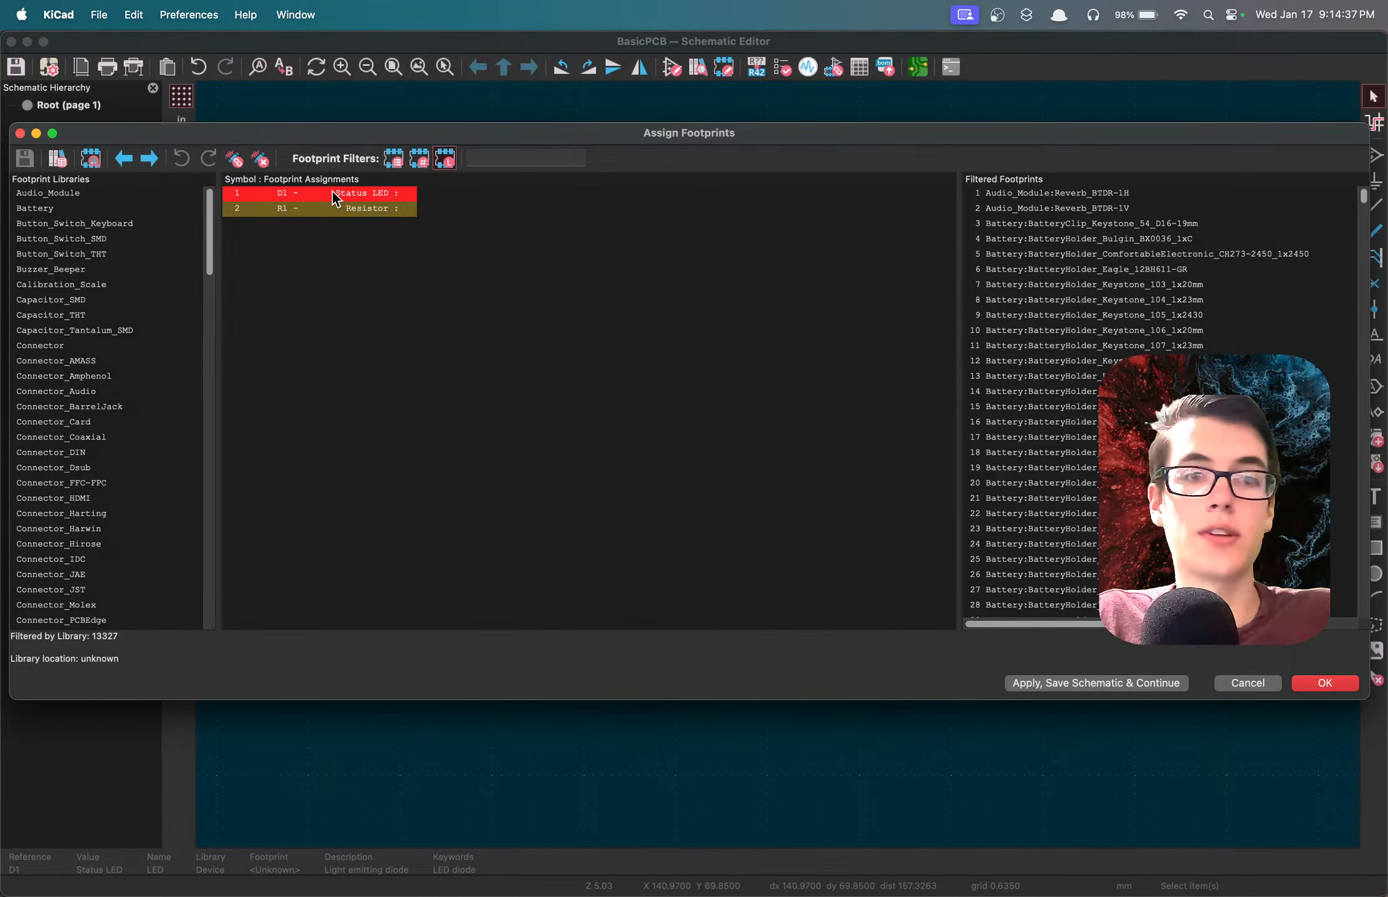
click(318, 212)
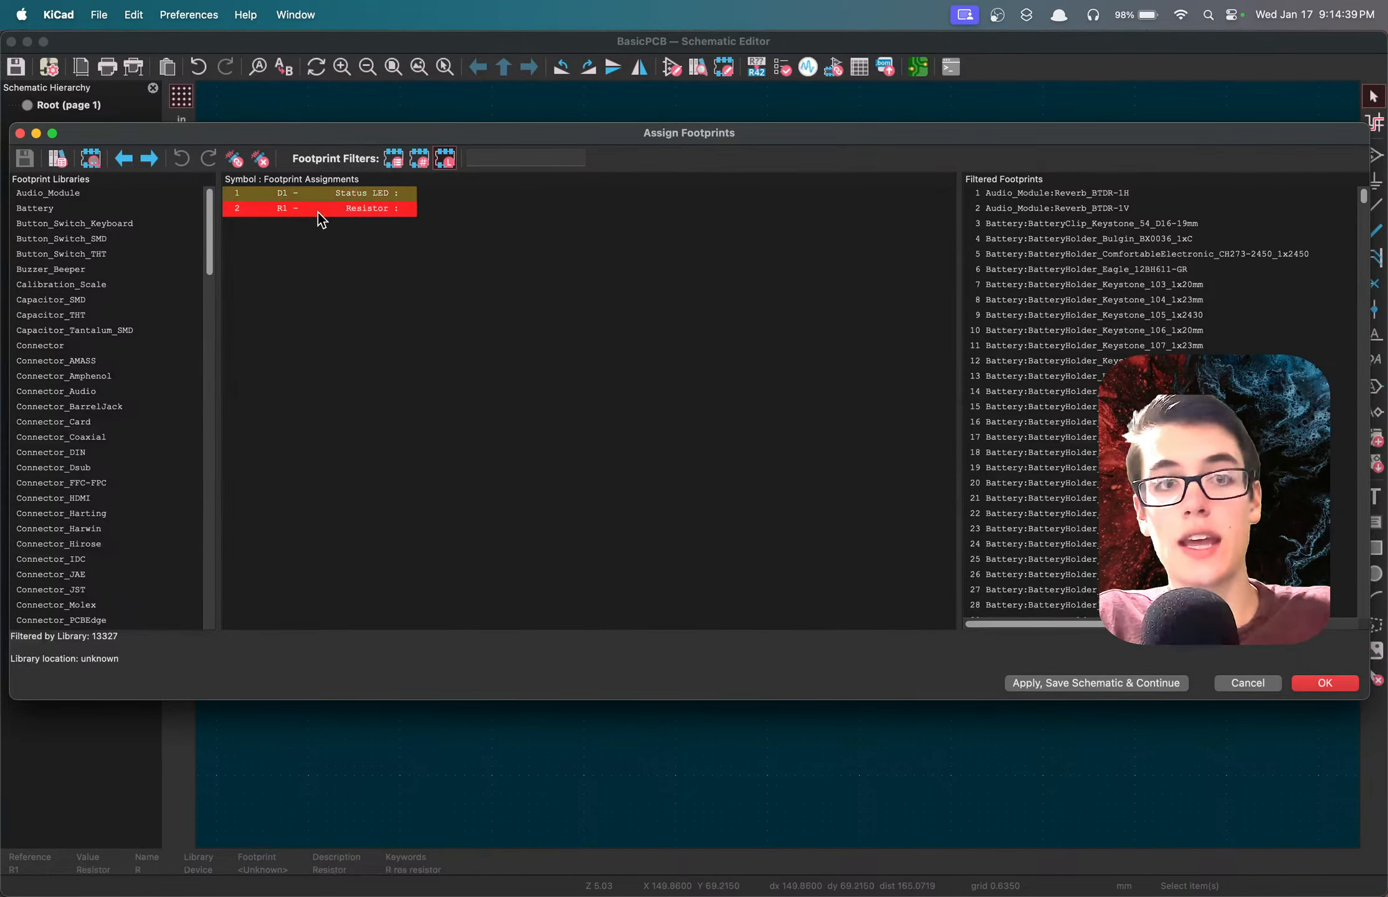
click(324, 191)
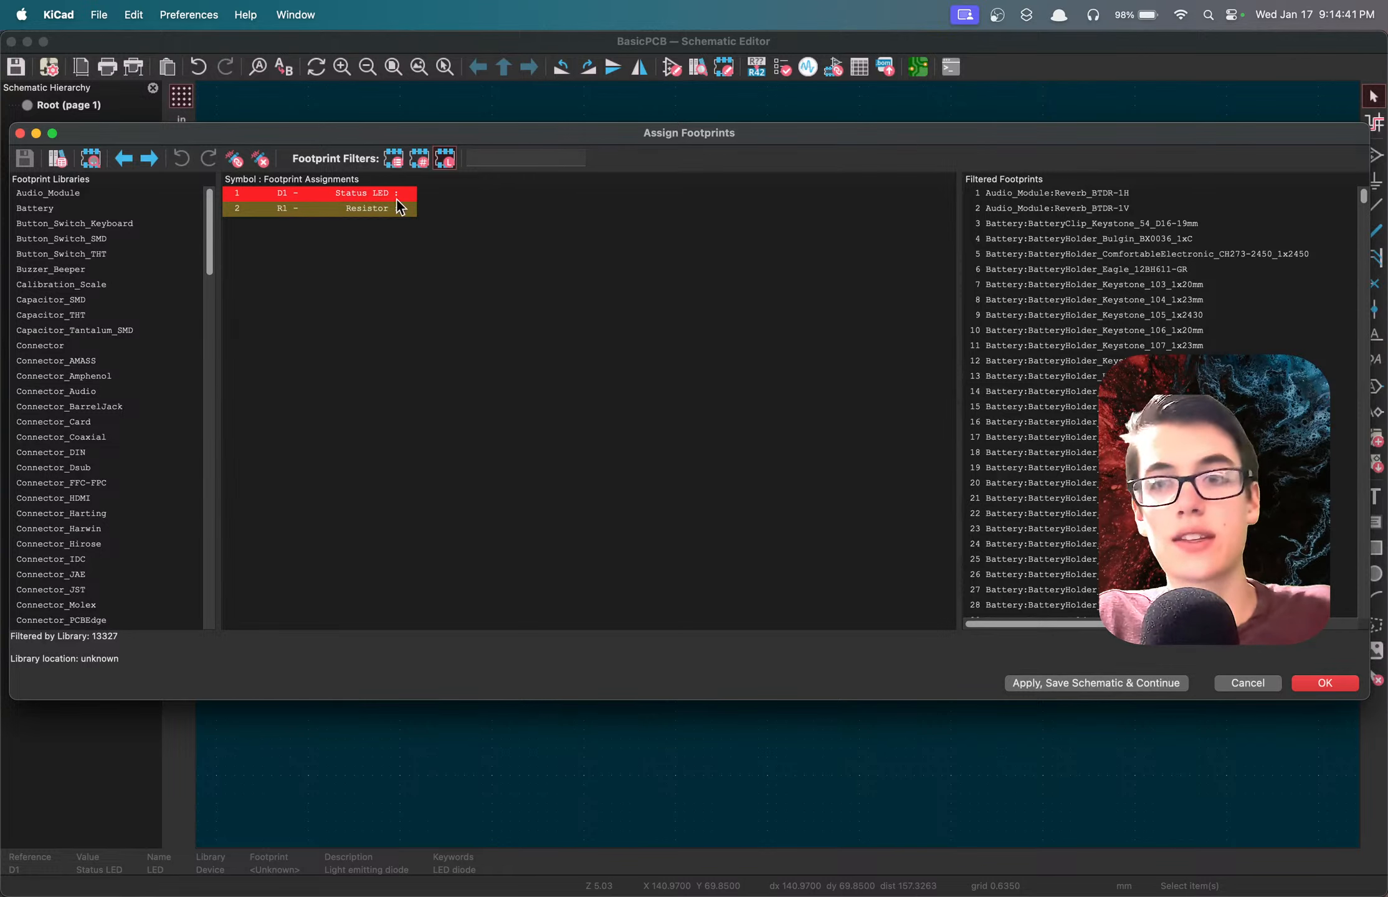
click(329, 208)
click(321, 199)
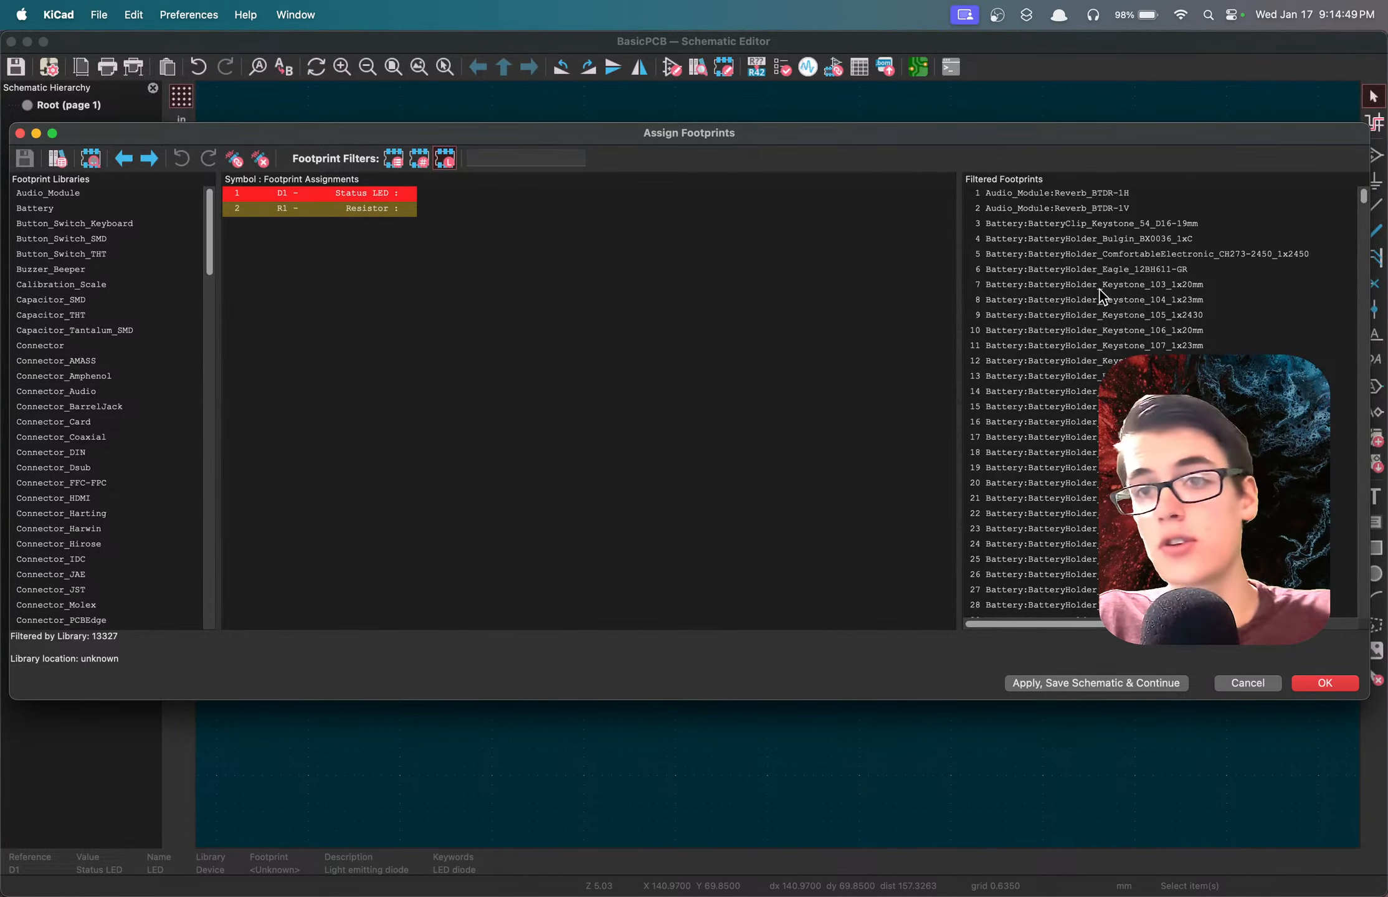
Filter the available footprints to the Diode_THT library and keep the status LED D1 selected for assignment.
scroll(1100, 290, down, 20)
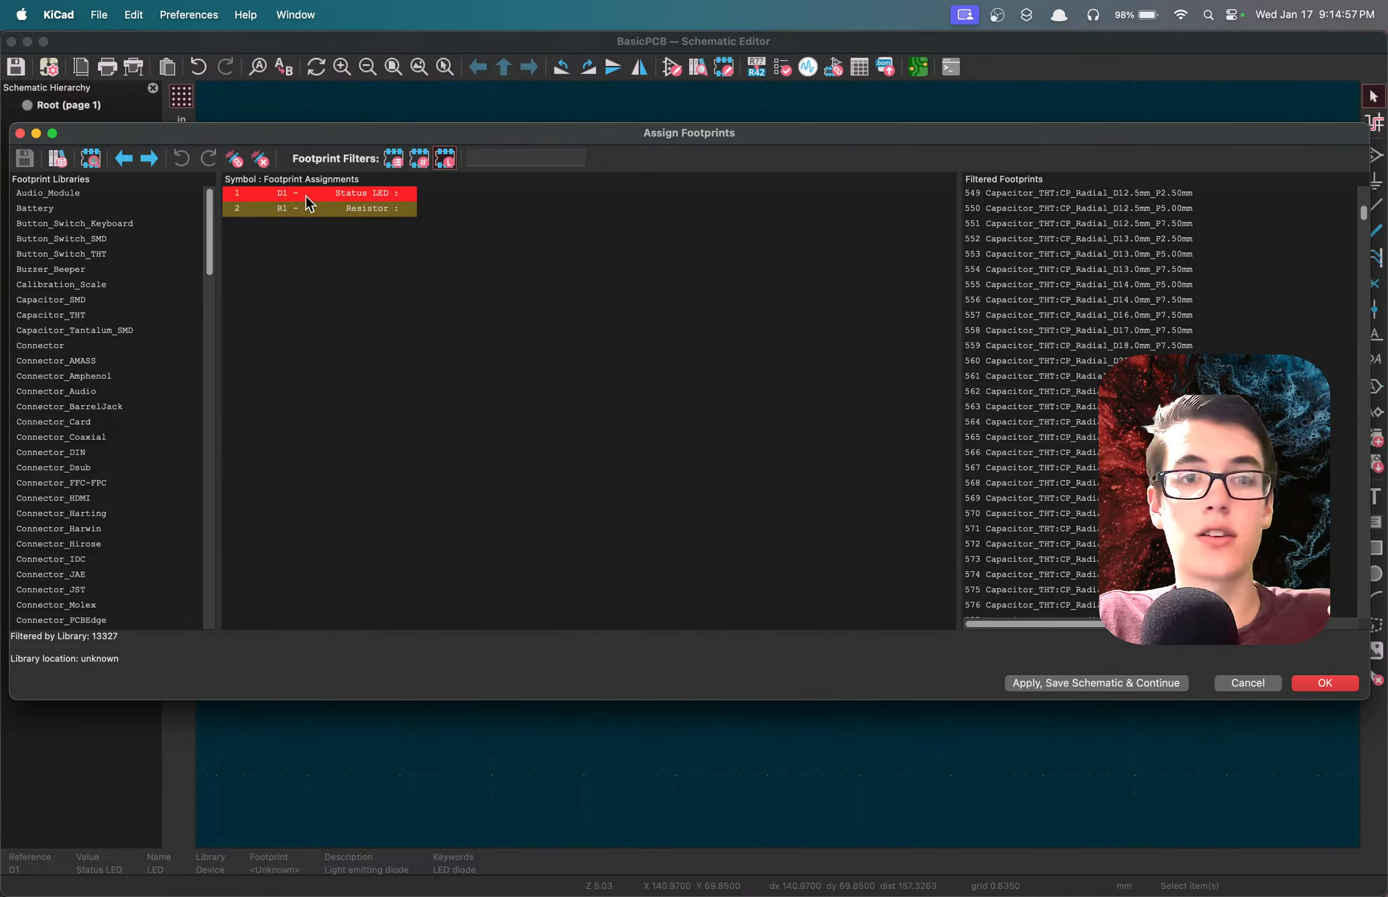
scroll(112, 295, down, 10)
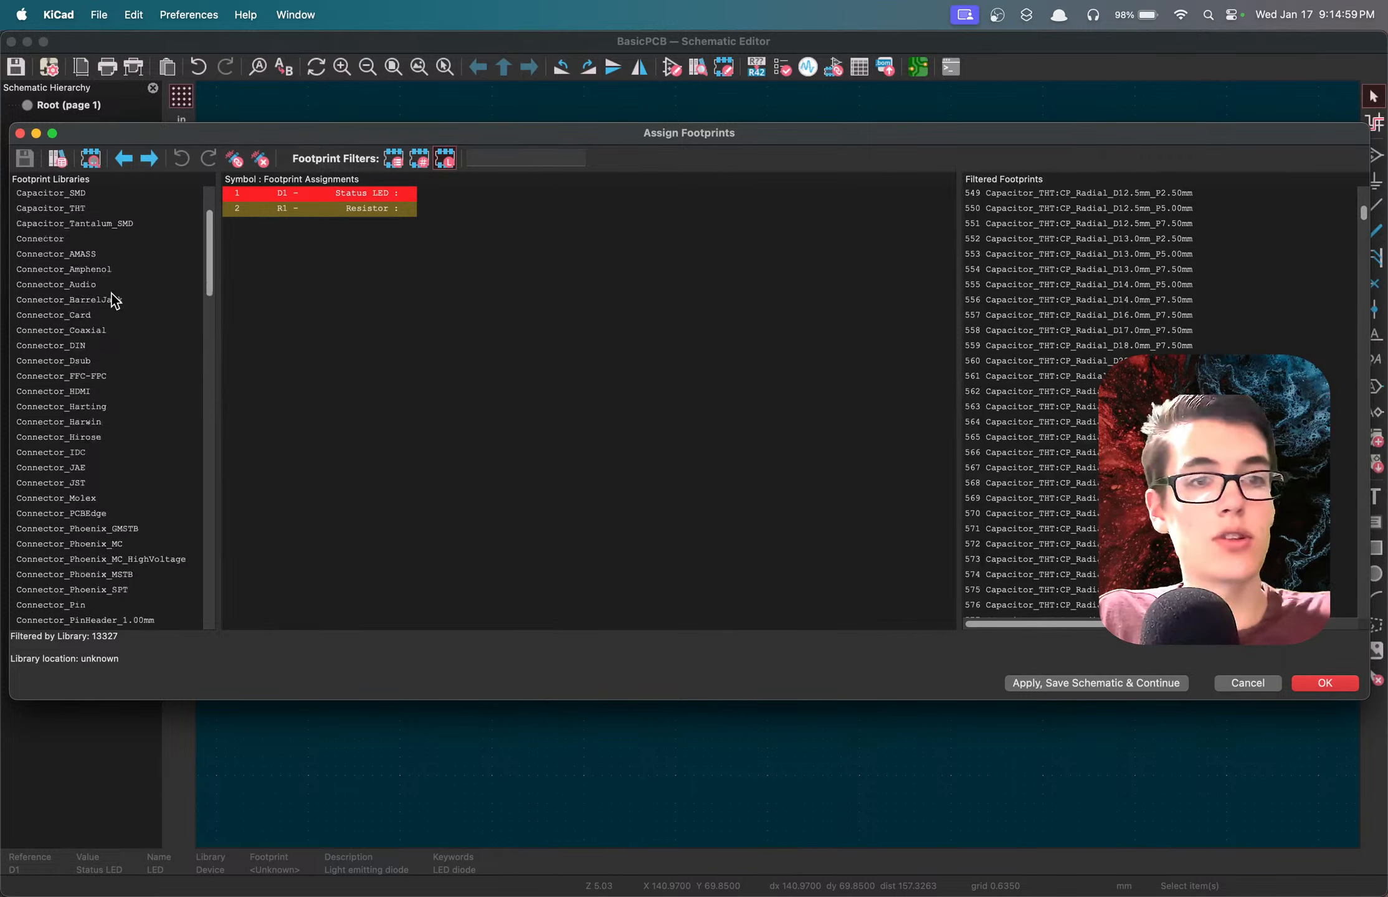
scroll(112, 294, down, 10)
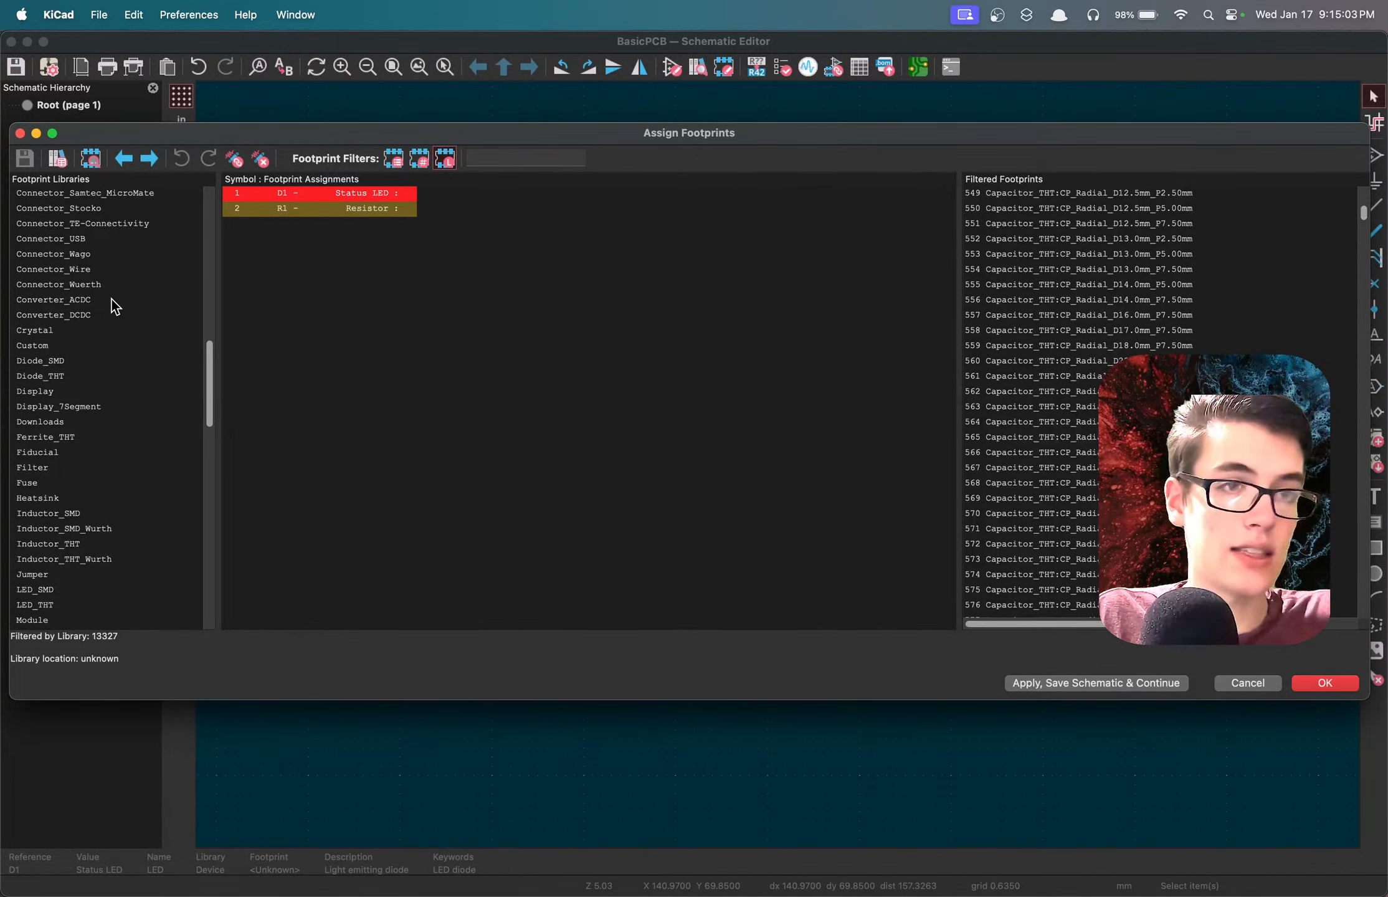
click(48, 377)
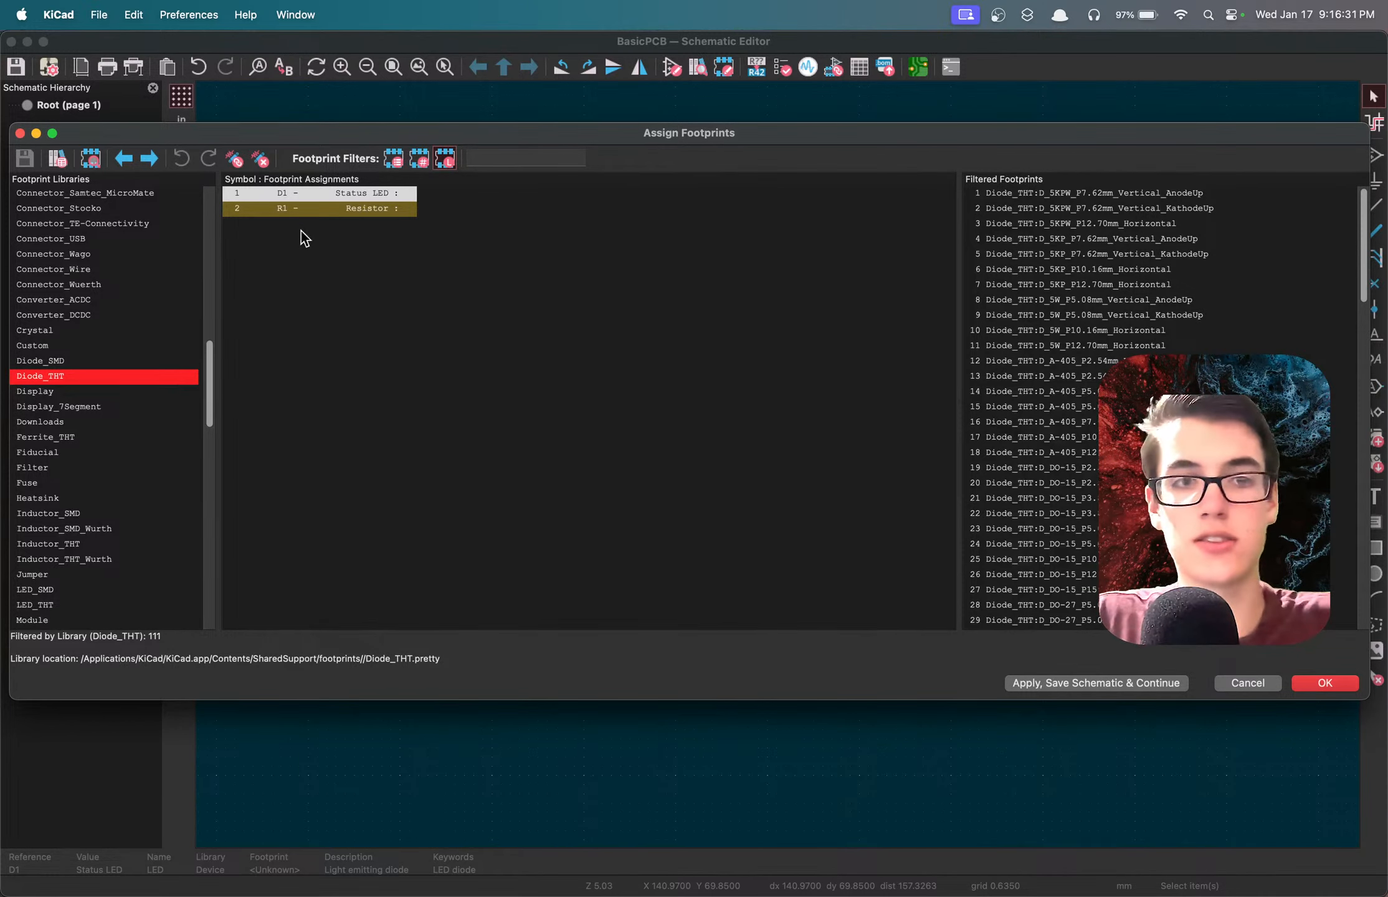
click(330, 192)
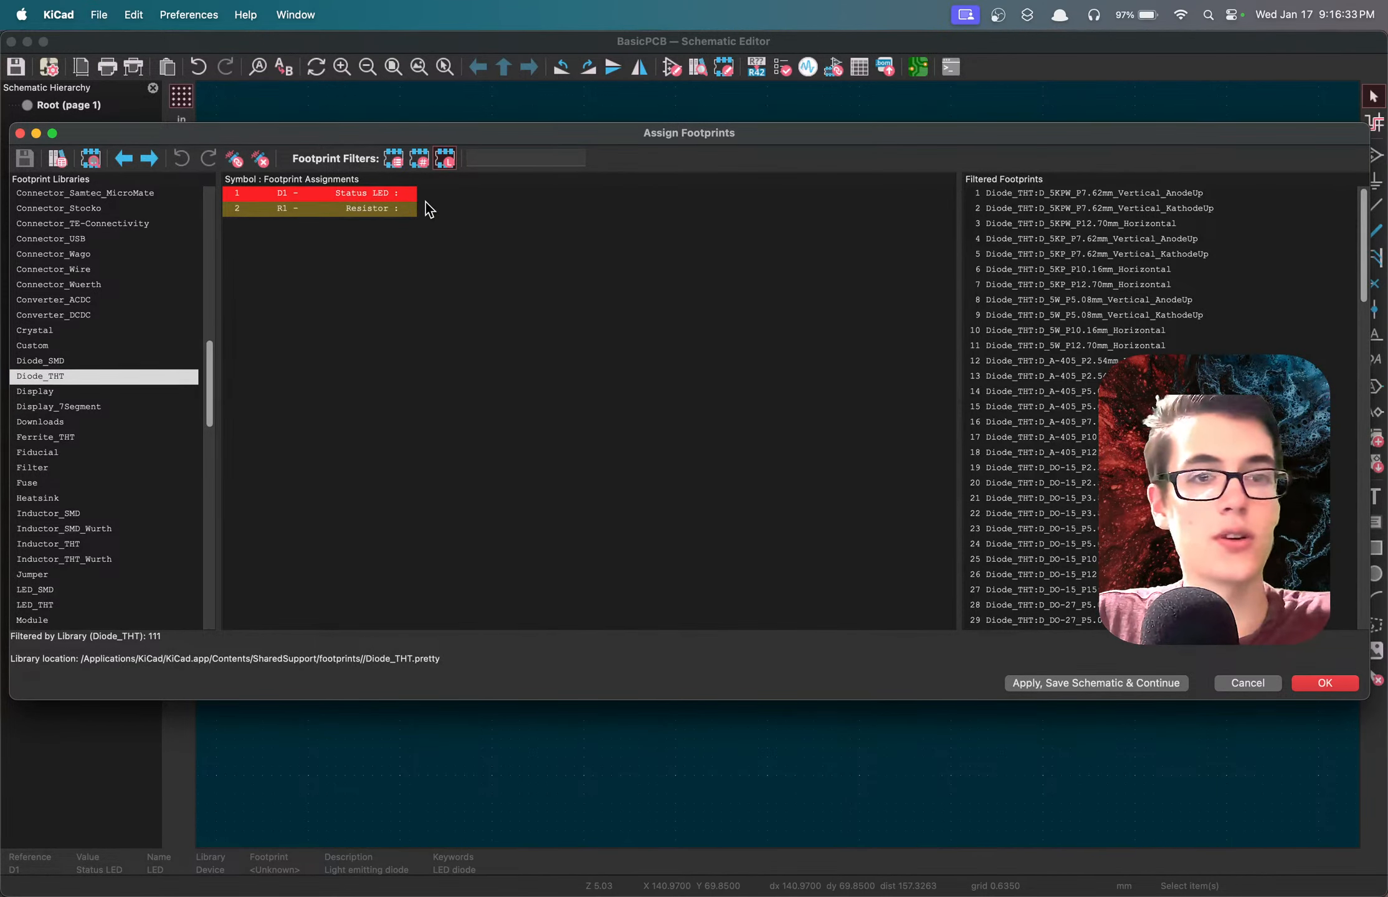
click(118, 378)
click(390, 191)
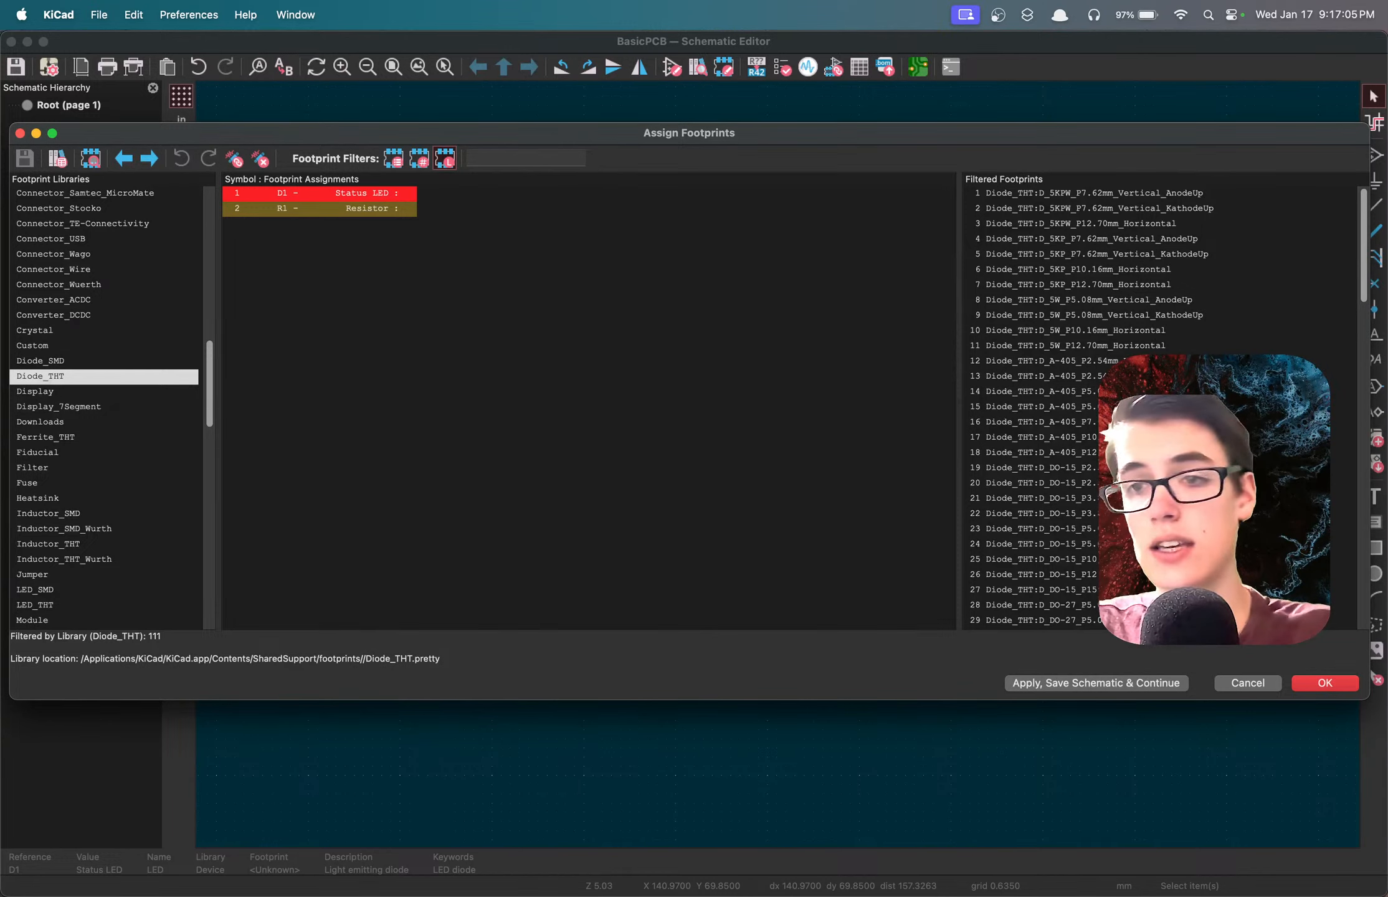
Look through the Diode_THT footprints for a through-hole package that could suit the status LED D1.
scroll(1058, 405, down, 9)
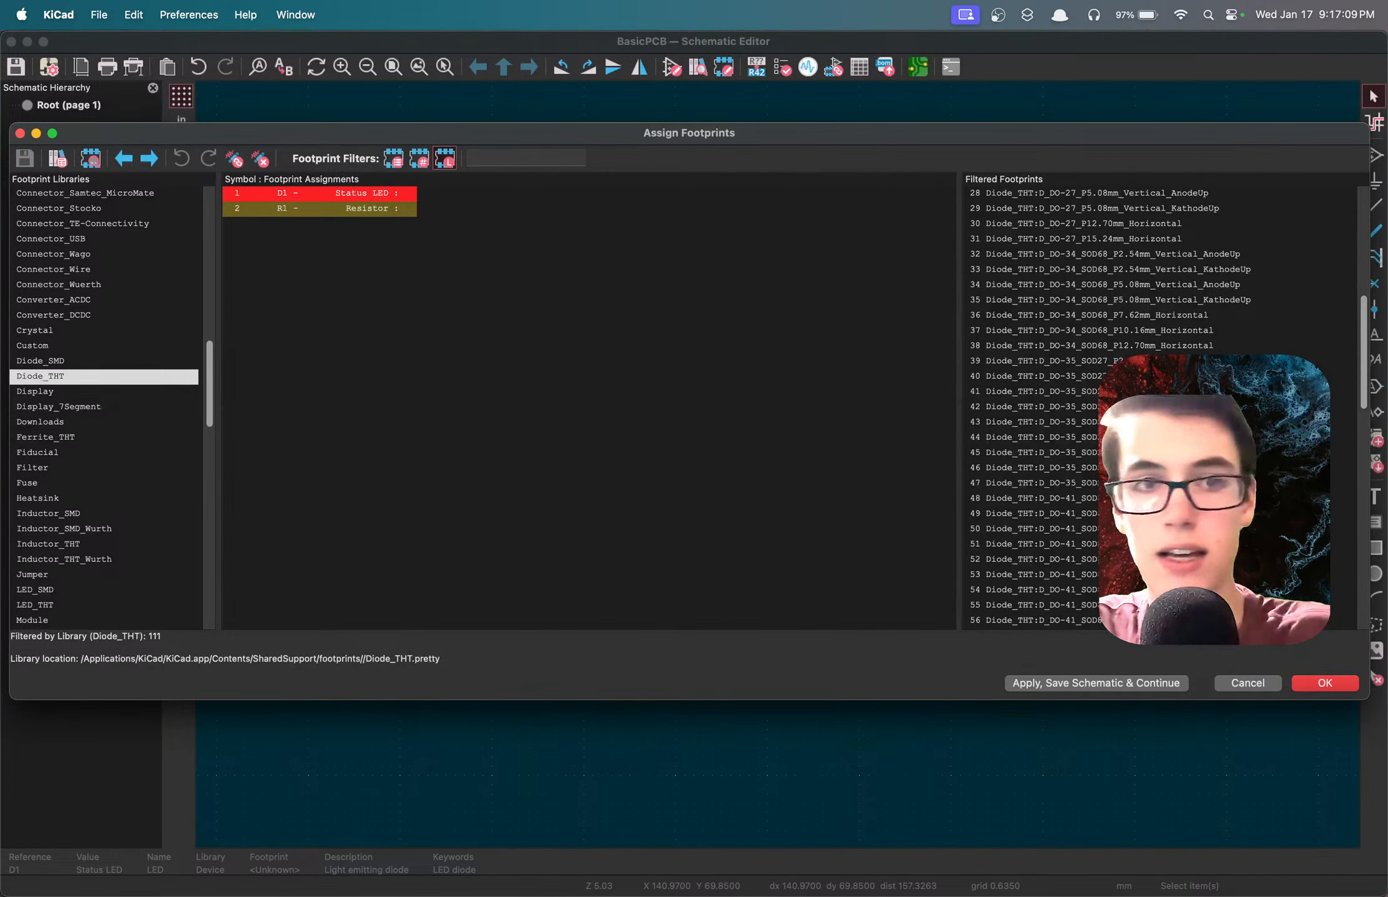
scroll(1058, 404, down, 16)
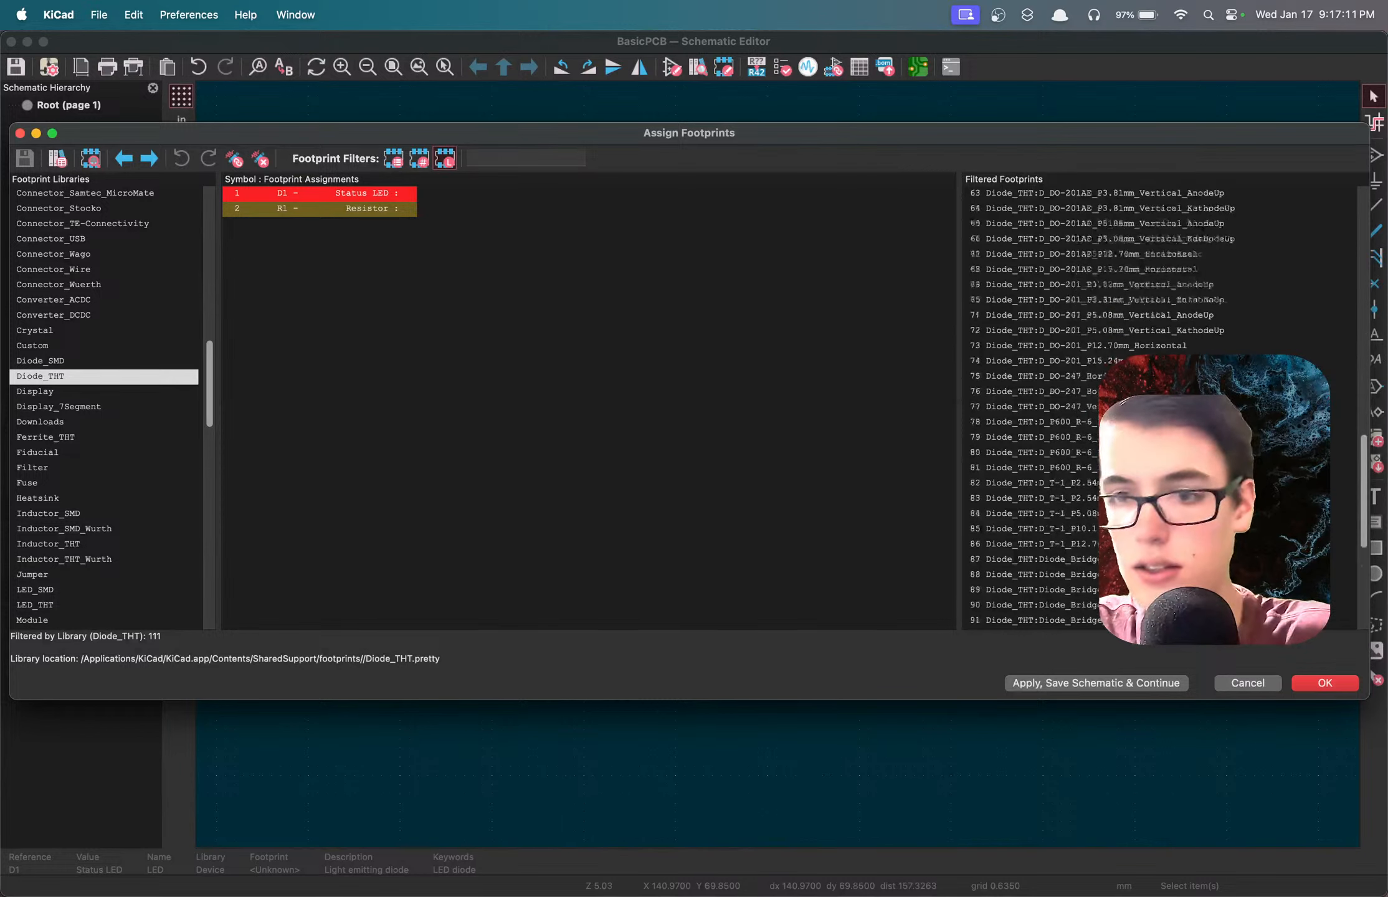
scroll(1059, 405, down, 3)
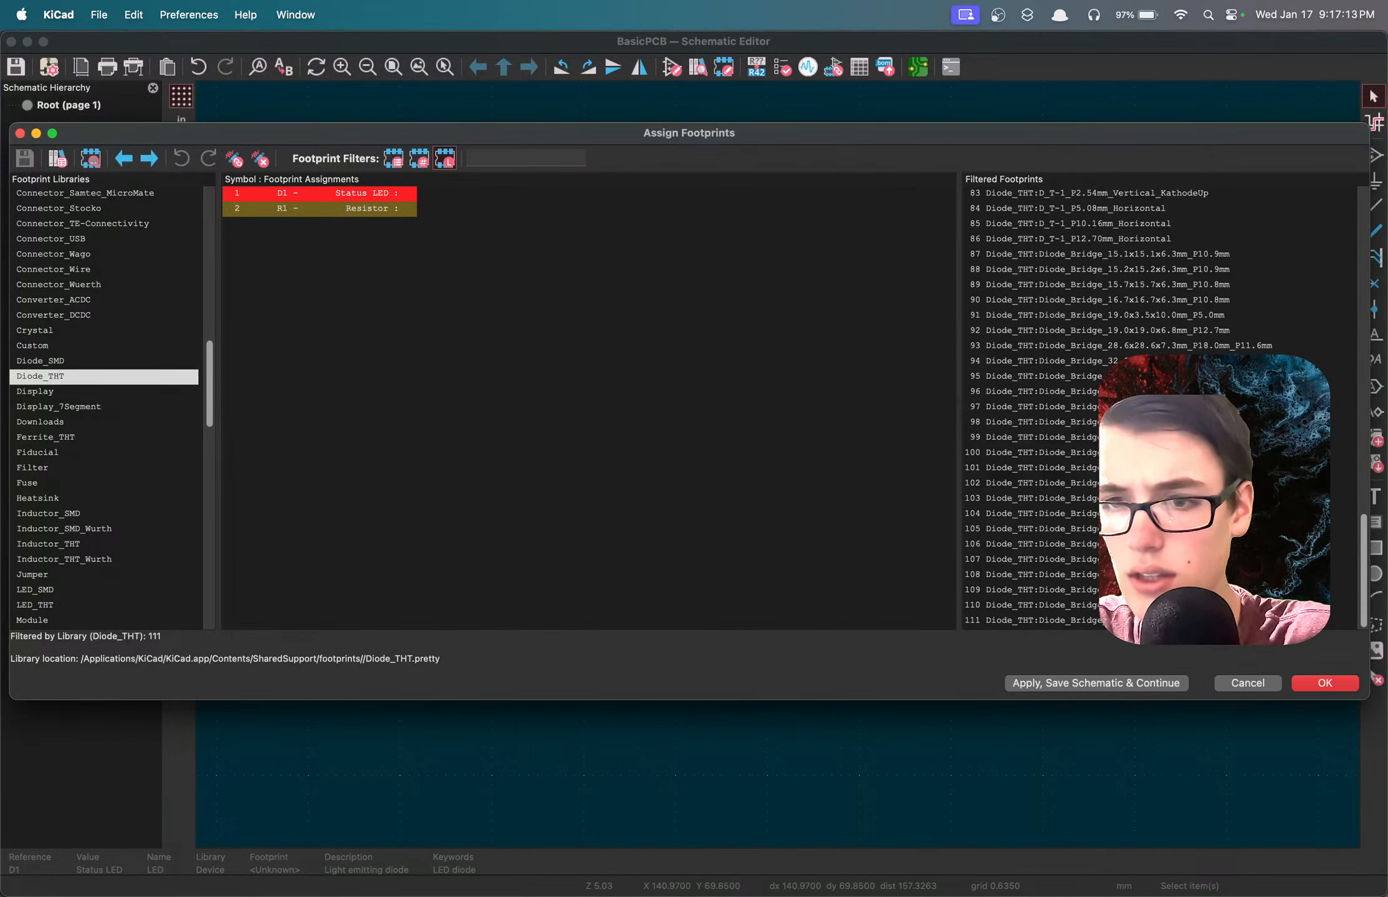
scroll(1059, 405, up, 6)
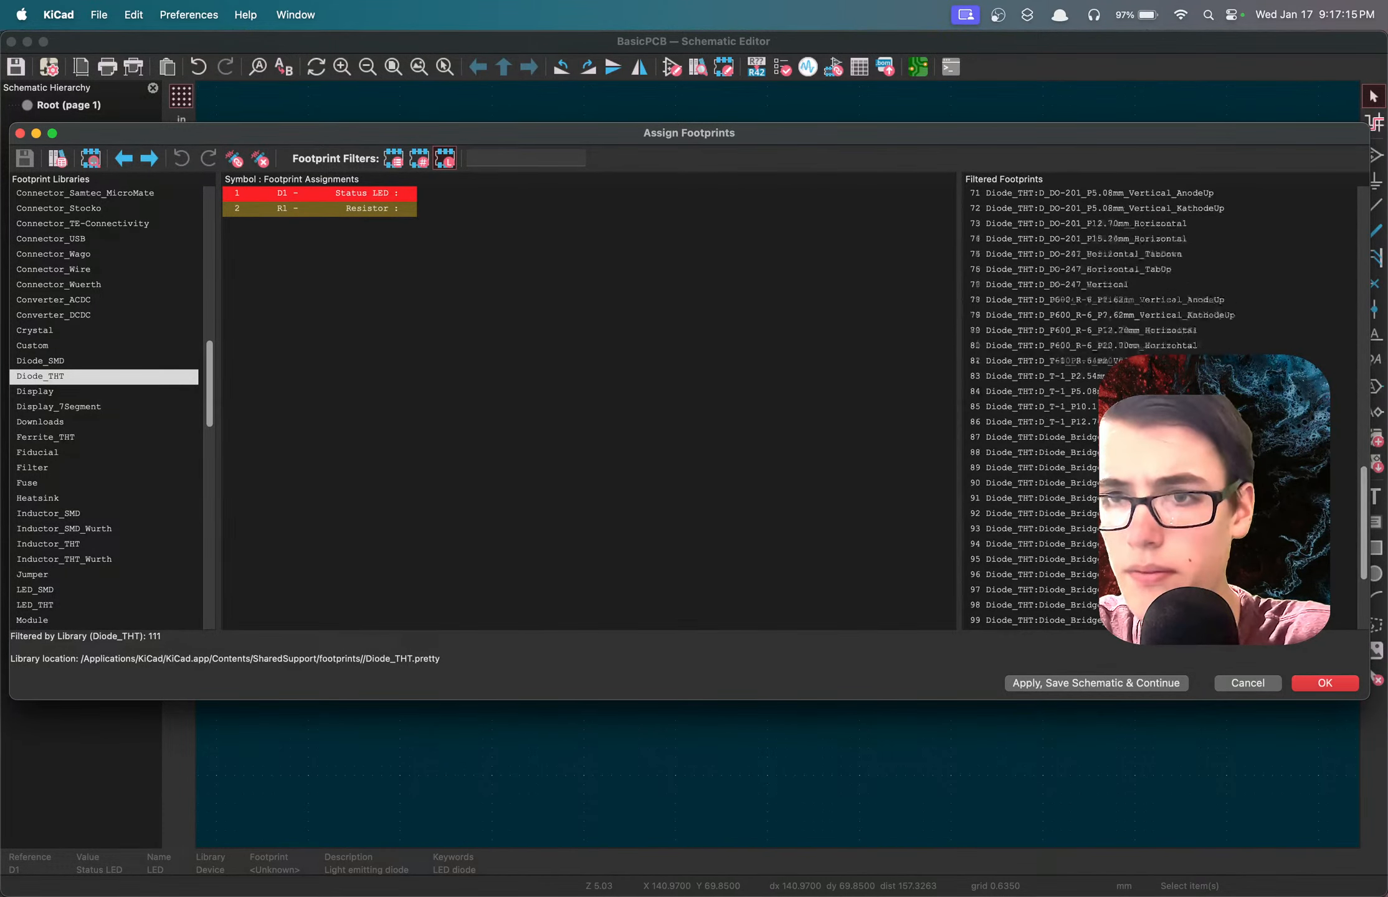
scroll(1059, 405, up, 2)
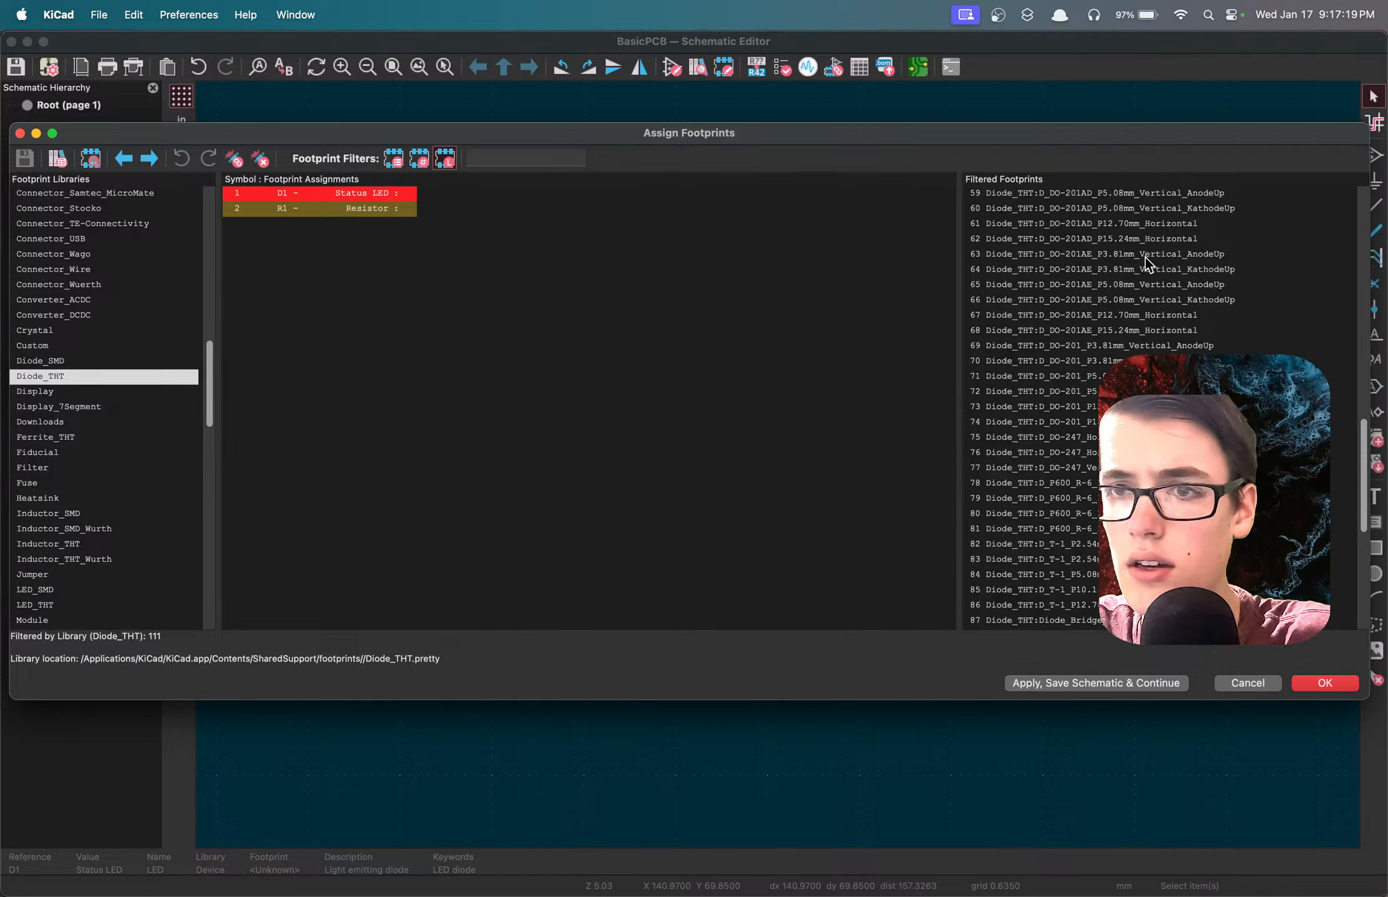
scroll(1145, 257, up, 5)
scroll(1144, 258, up, 10)
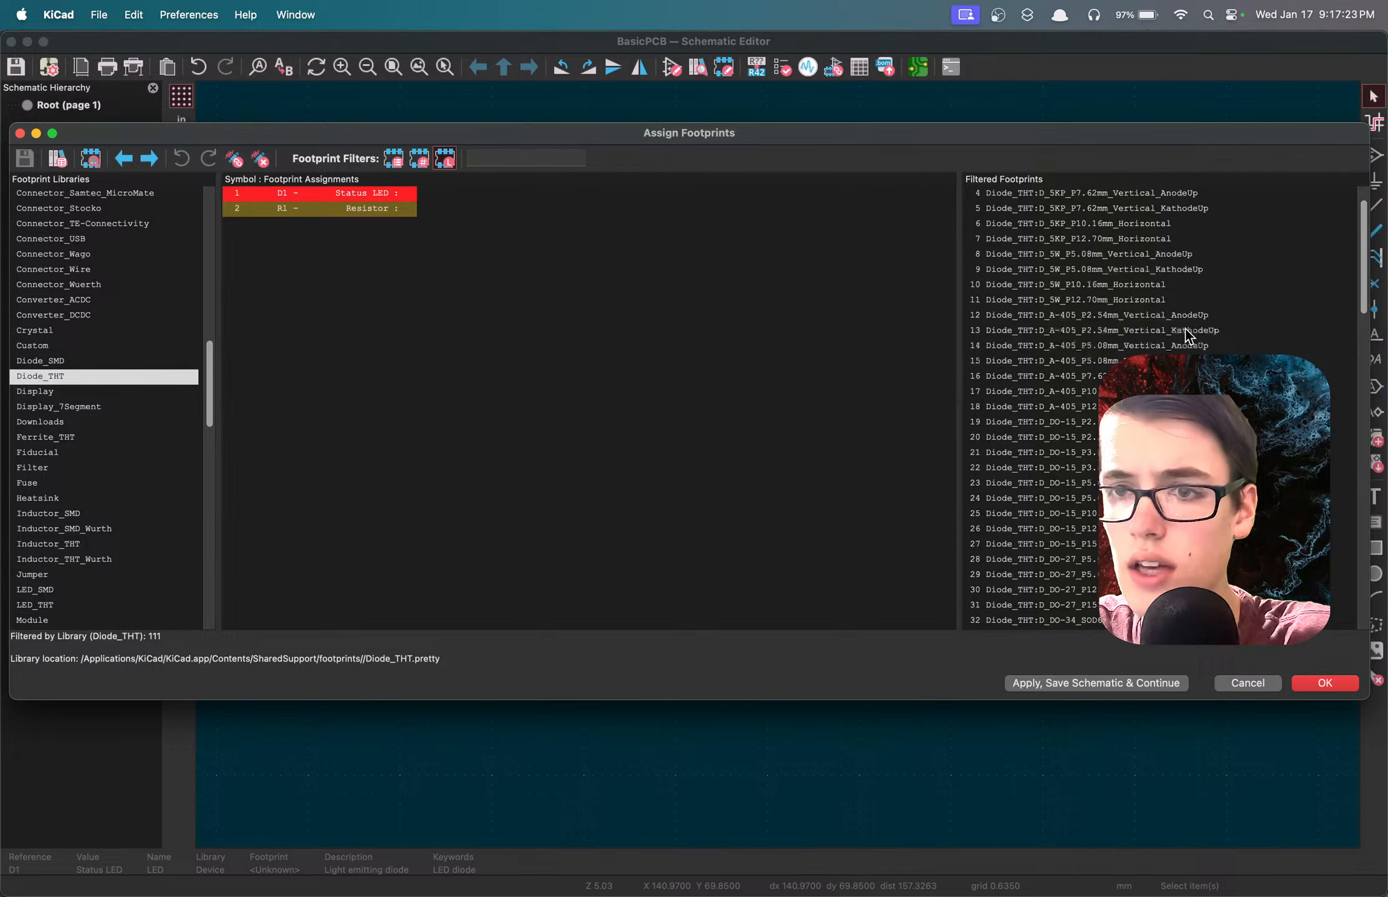
scroll(1156, 346, down, 2)
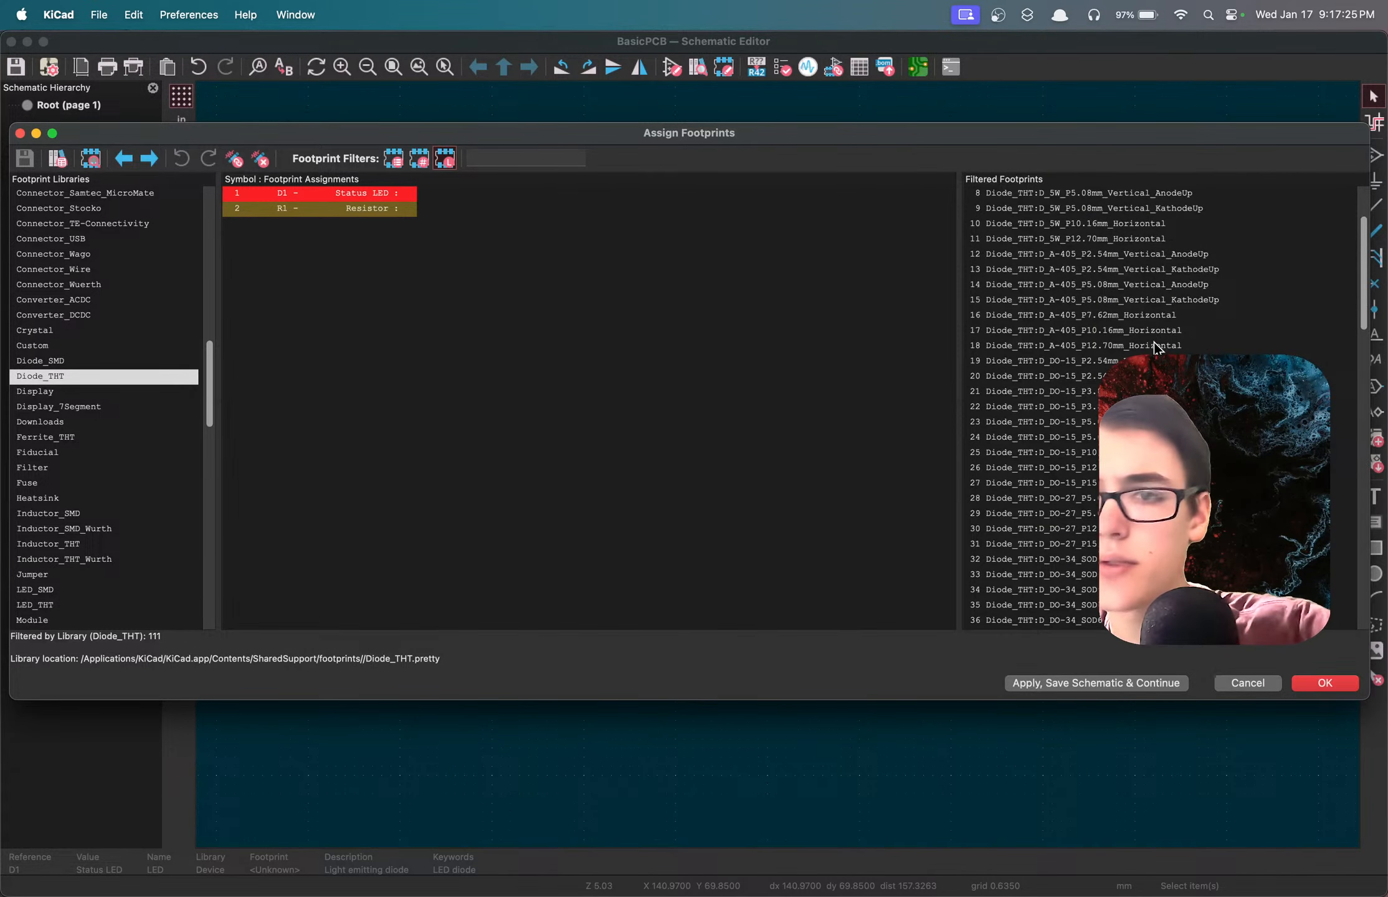
Assign the Diode_THT footprint D_A-405_P5.08mm_Vertical_AnodeUp to the status LED D1.
click(1134, 290)
click(1137, 295)
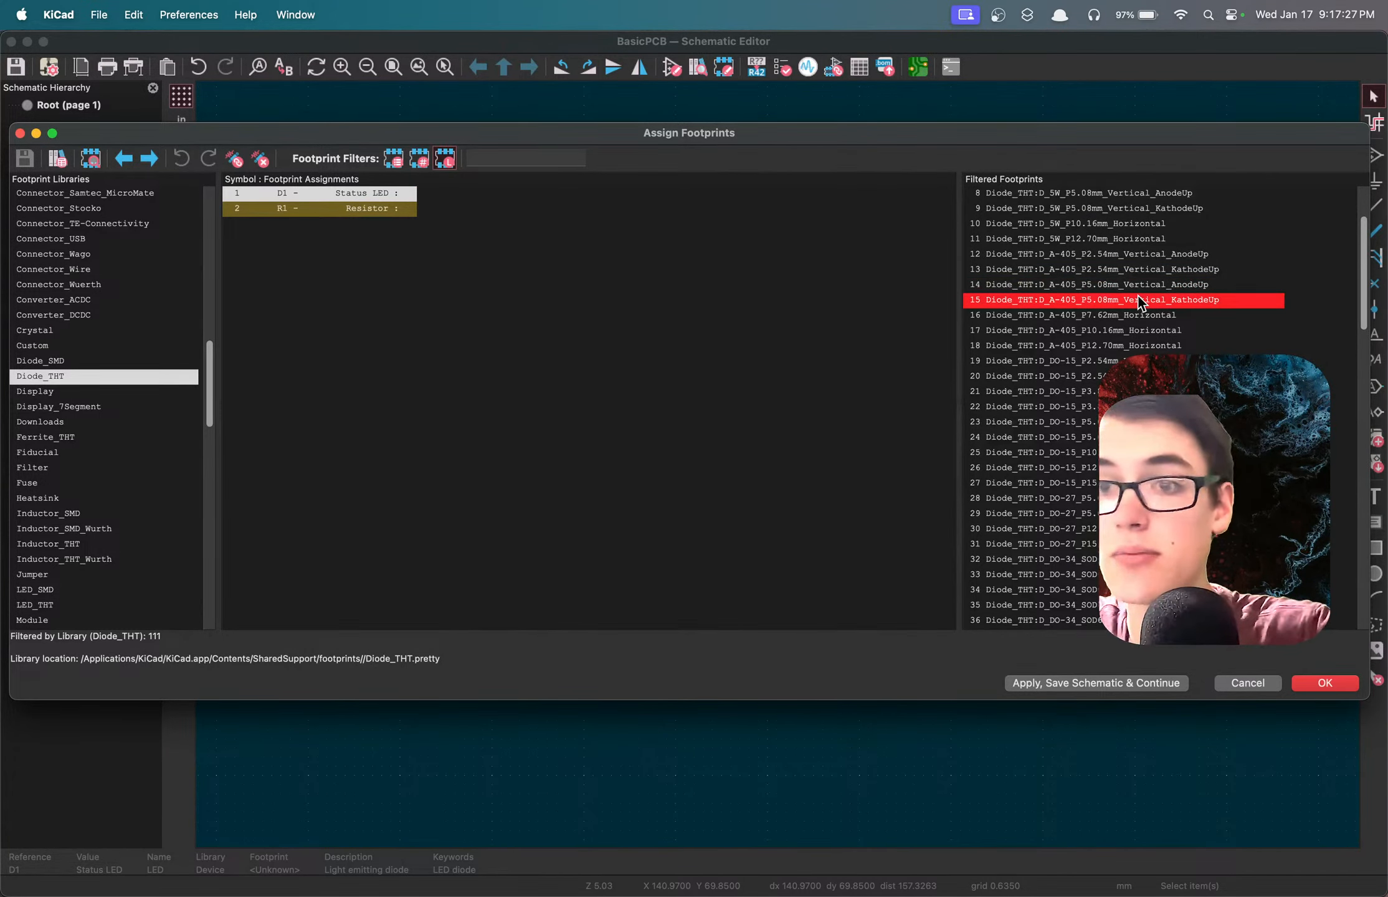
click(1135, 285)
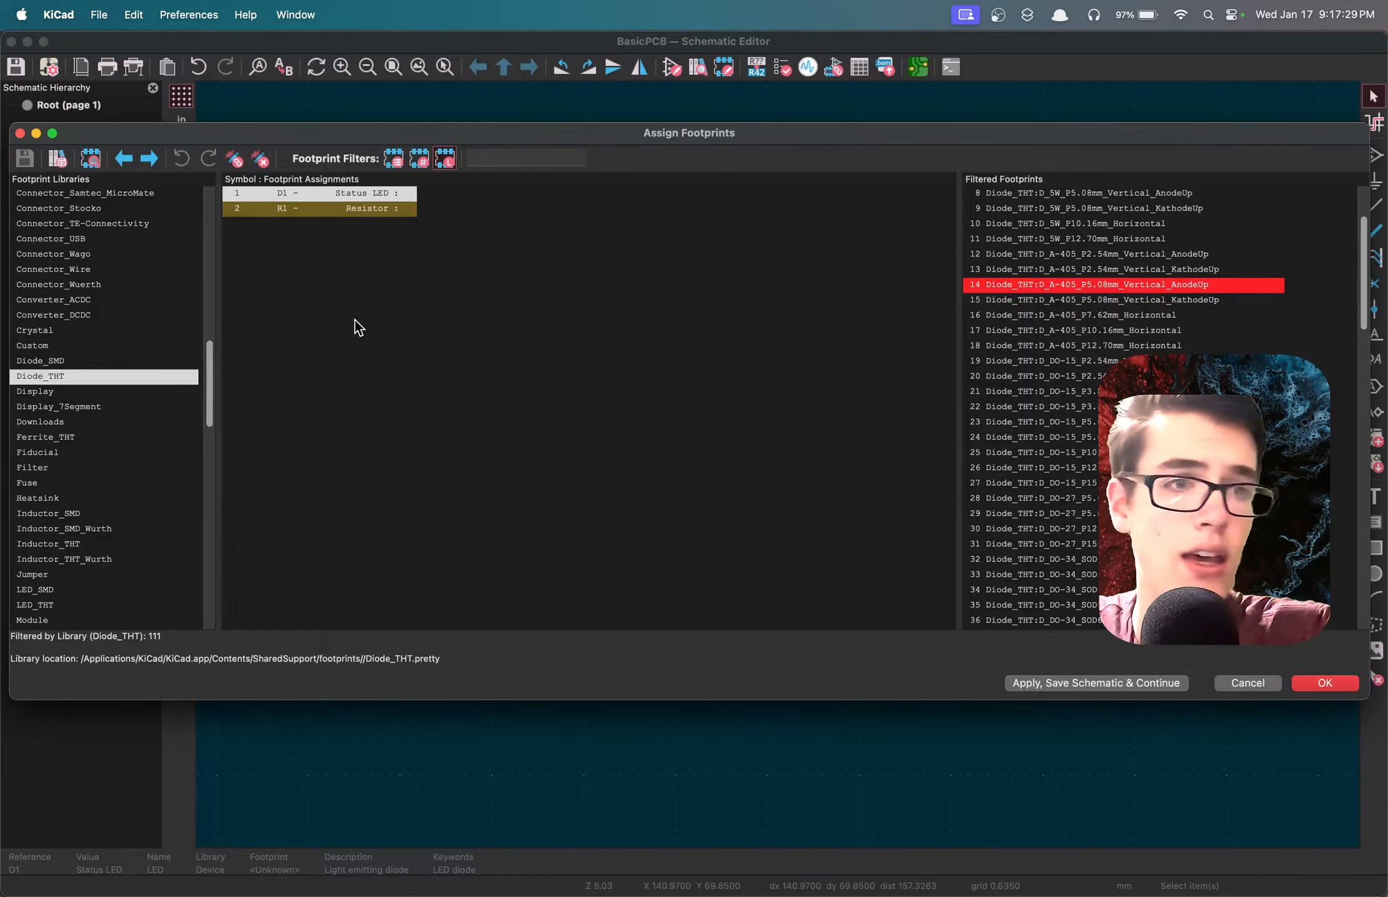
scroll(1161, 328, down, 1)
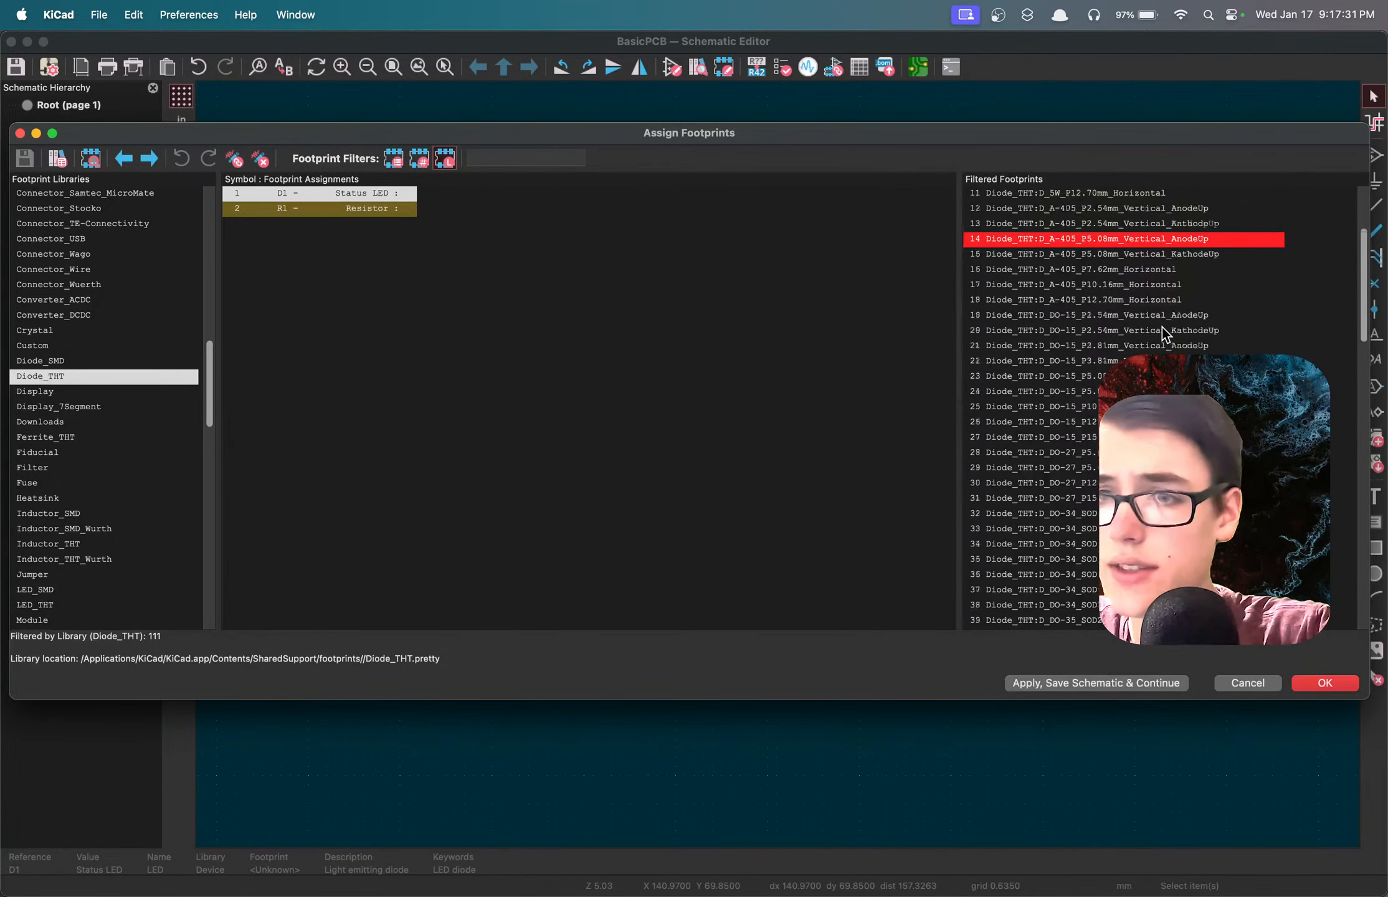
scroll(1161, 328, down, 1)
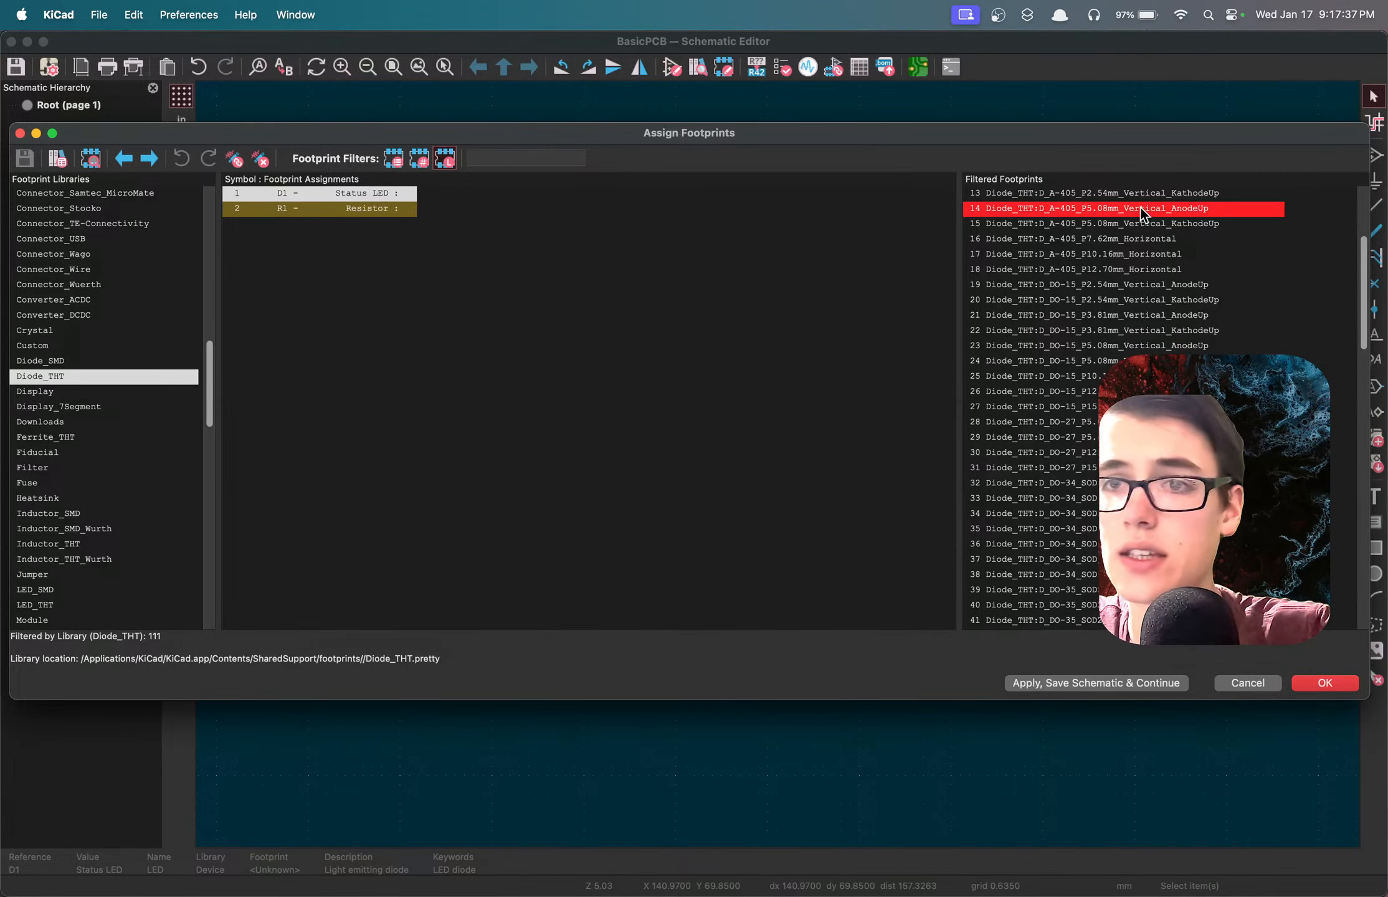
scroll(1139, 207, up, 1)
scroll(1140, 207, up, 2)
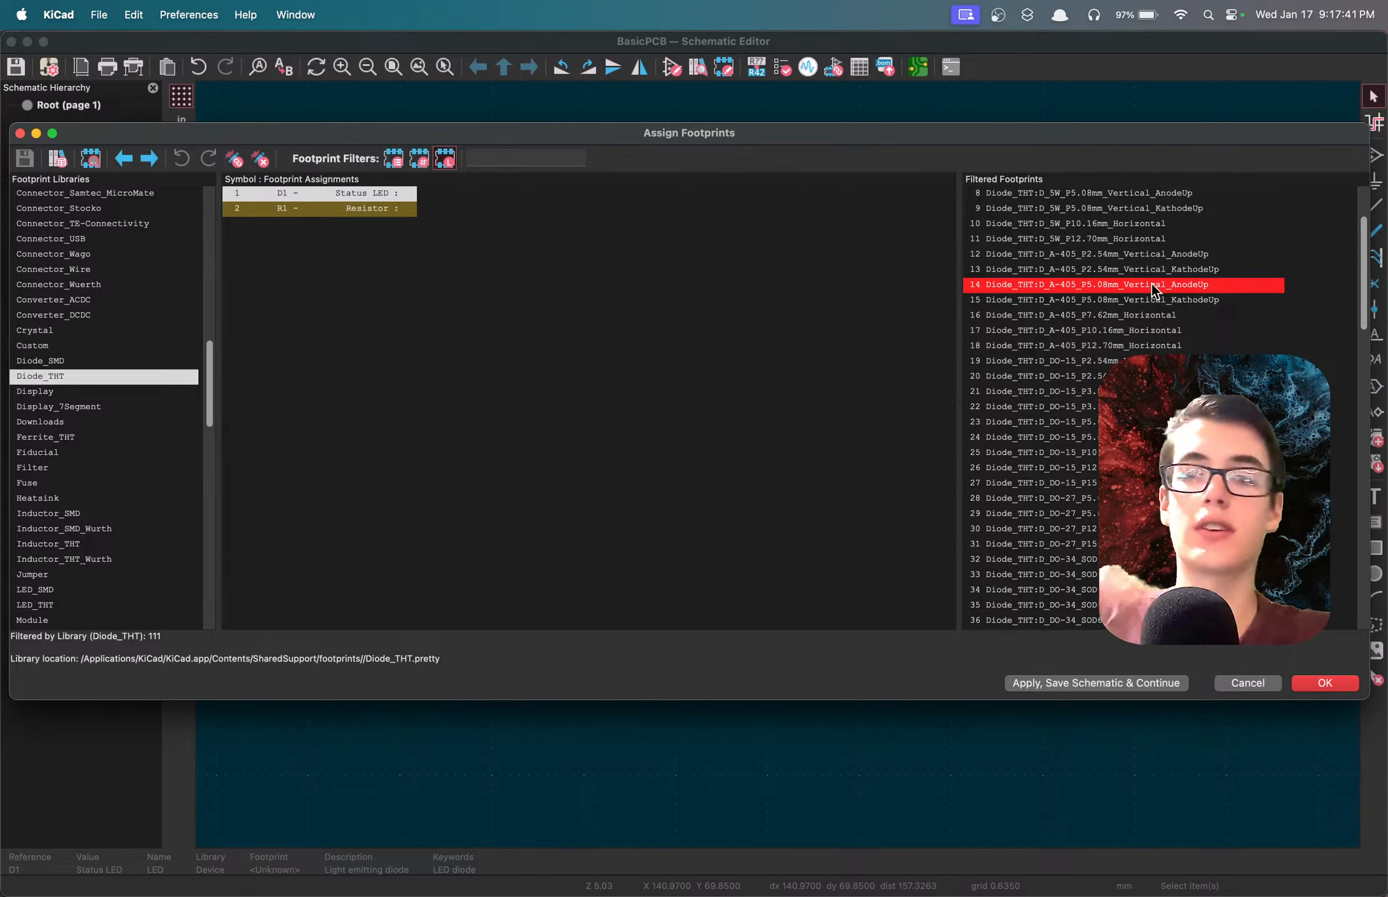
scroll(1152, 283, up, 3)
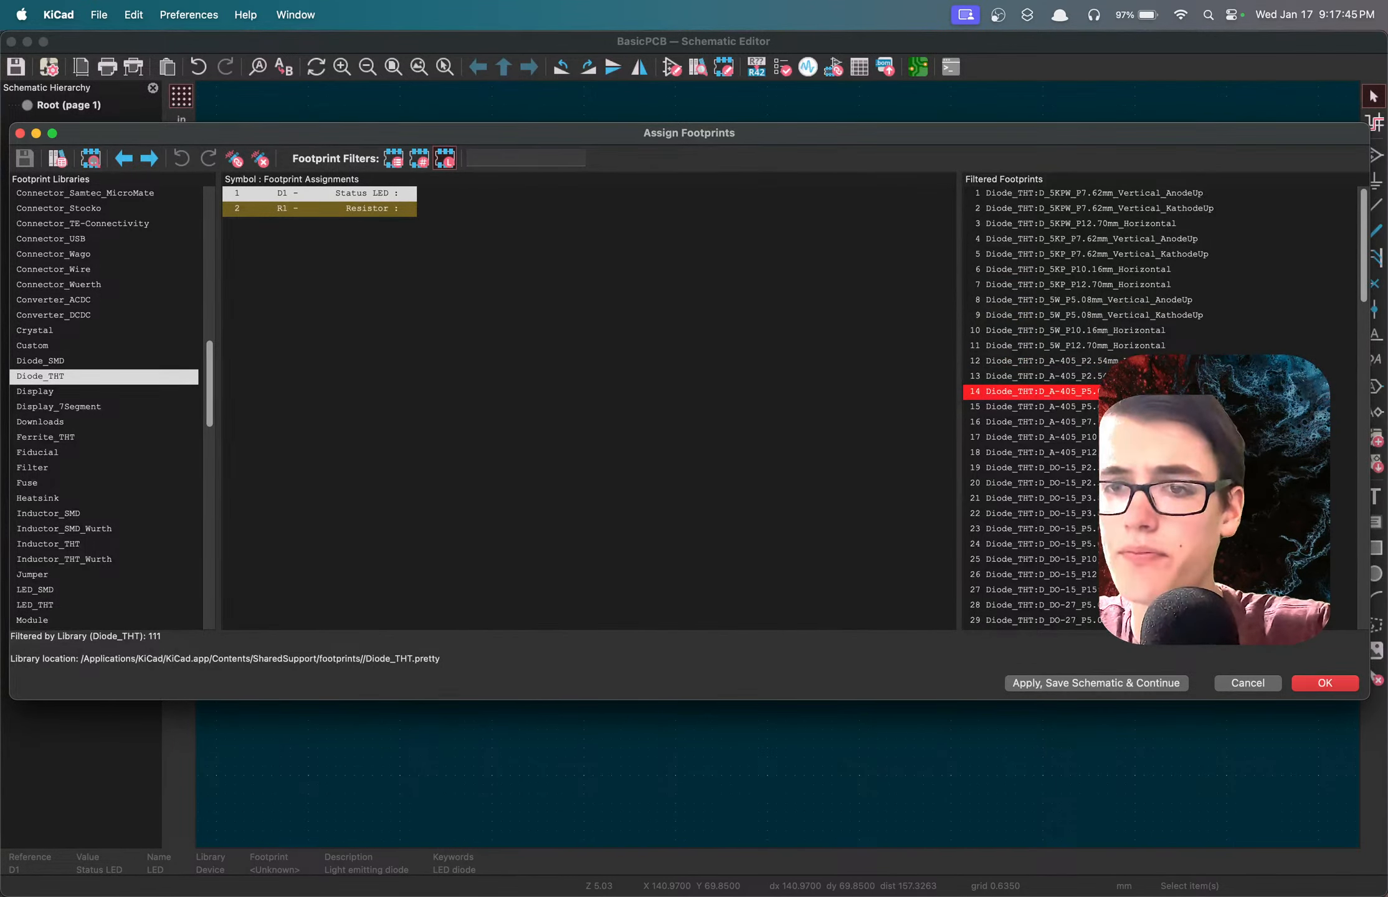
scroll(1152, 405, down, 15)
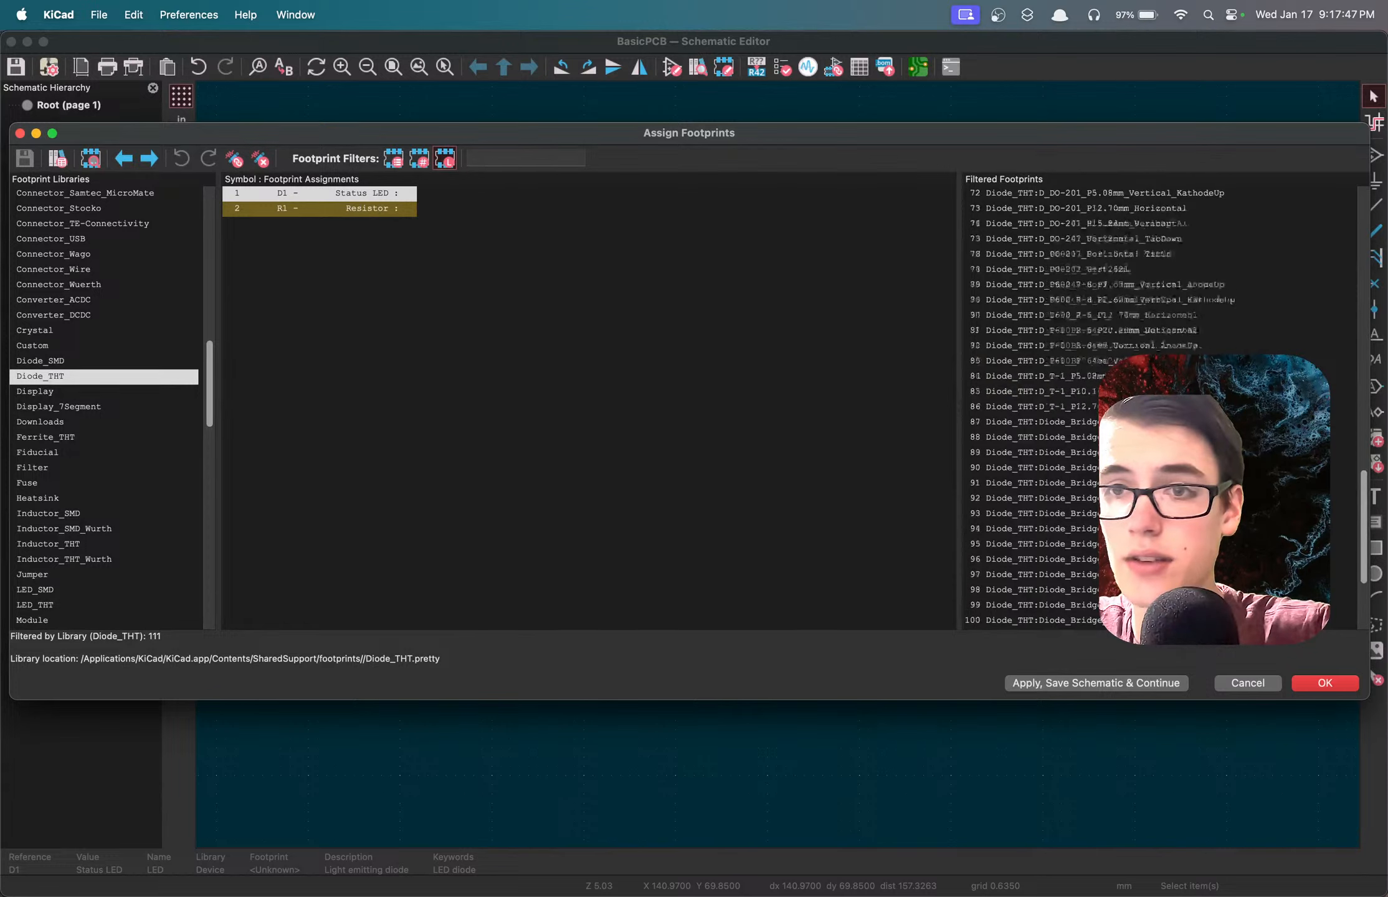
scroll(1153, 405, up, 15)
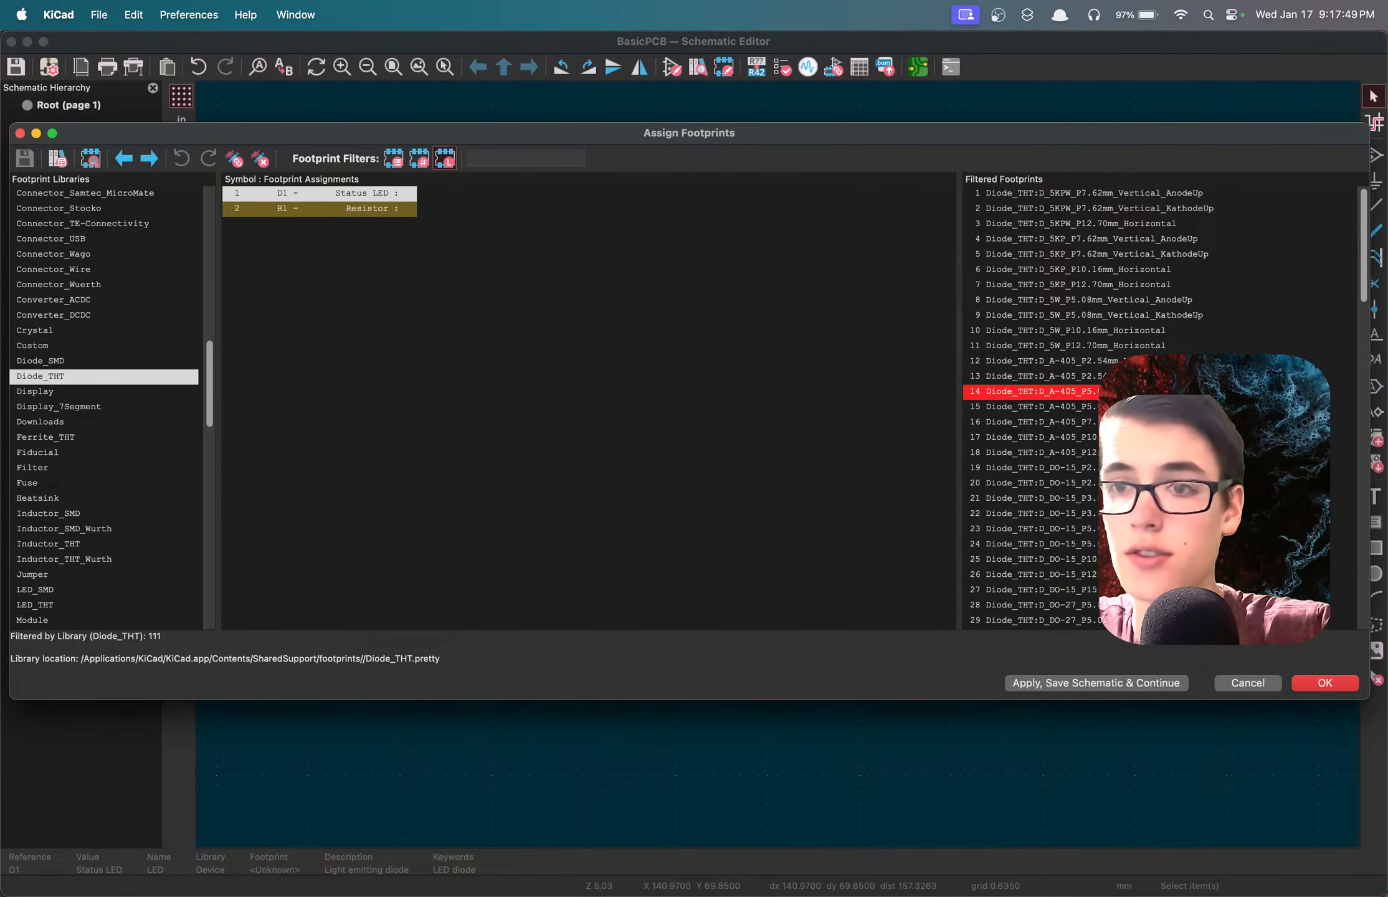
double_click(1059, 391)
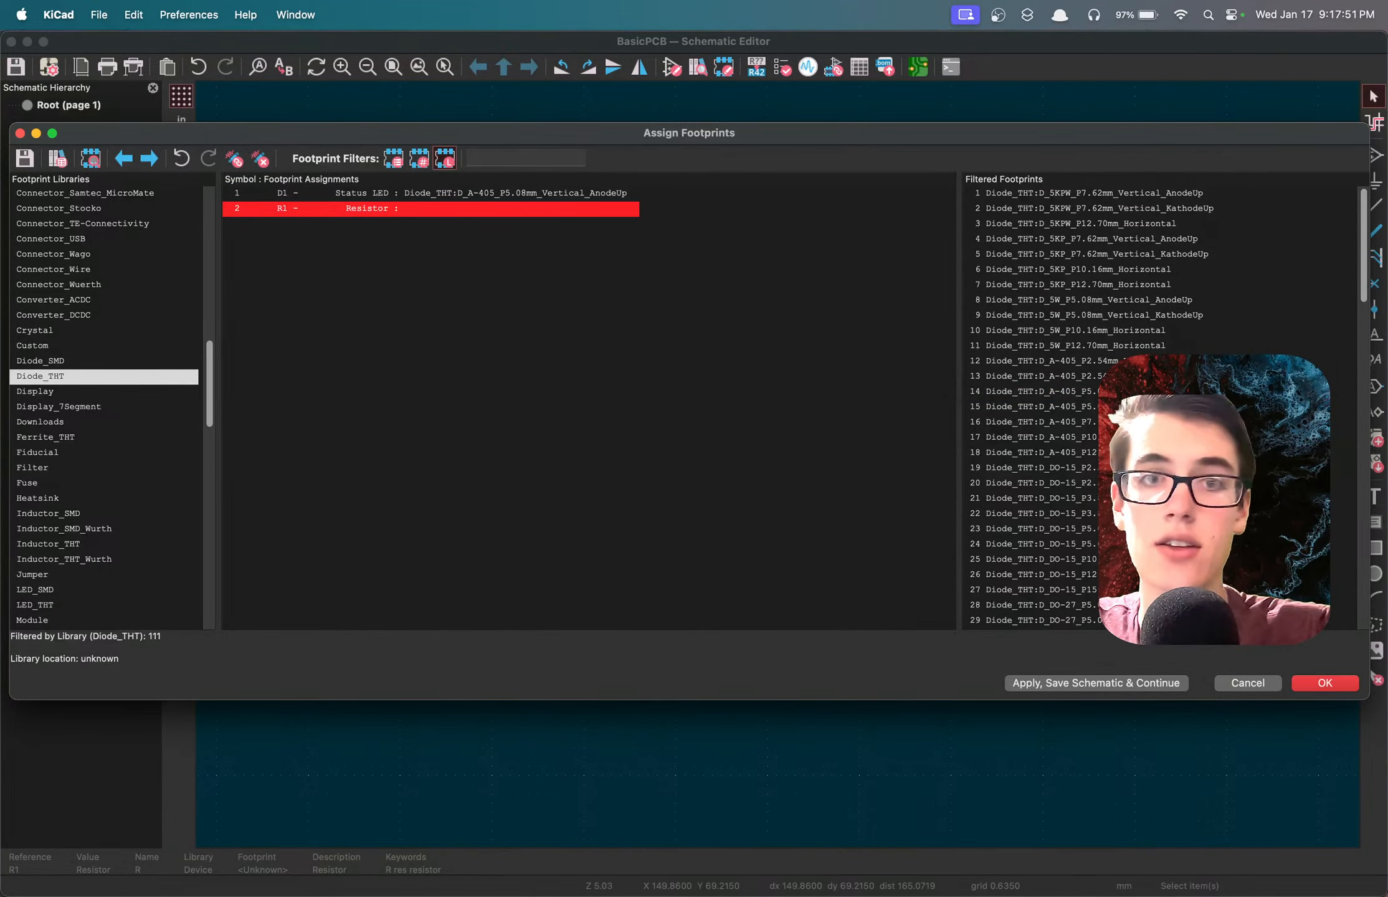
Open a preview of D1's assigned D_A-405_P5.08mm_Vertical_AnodeUp footprint and examine its pad layout.
click(549, 192)
click(601, 256)
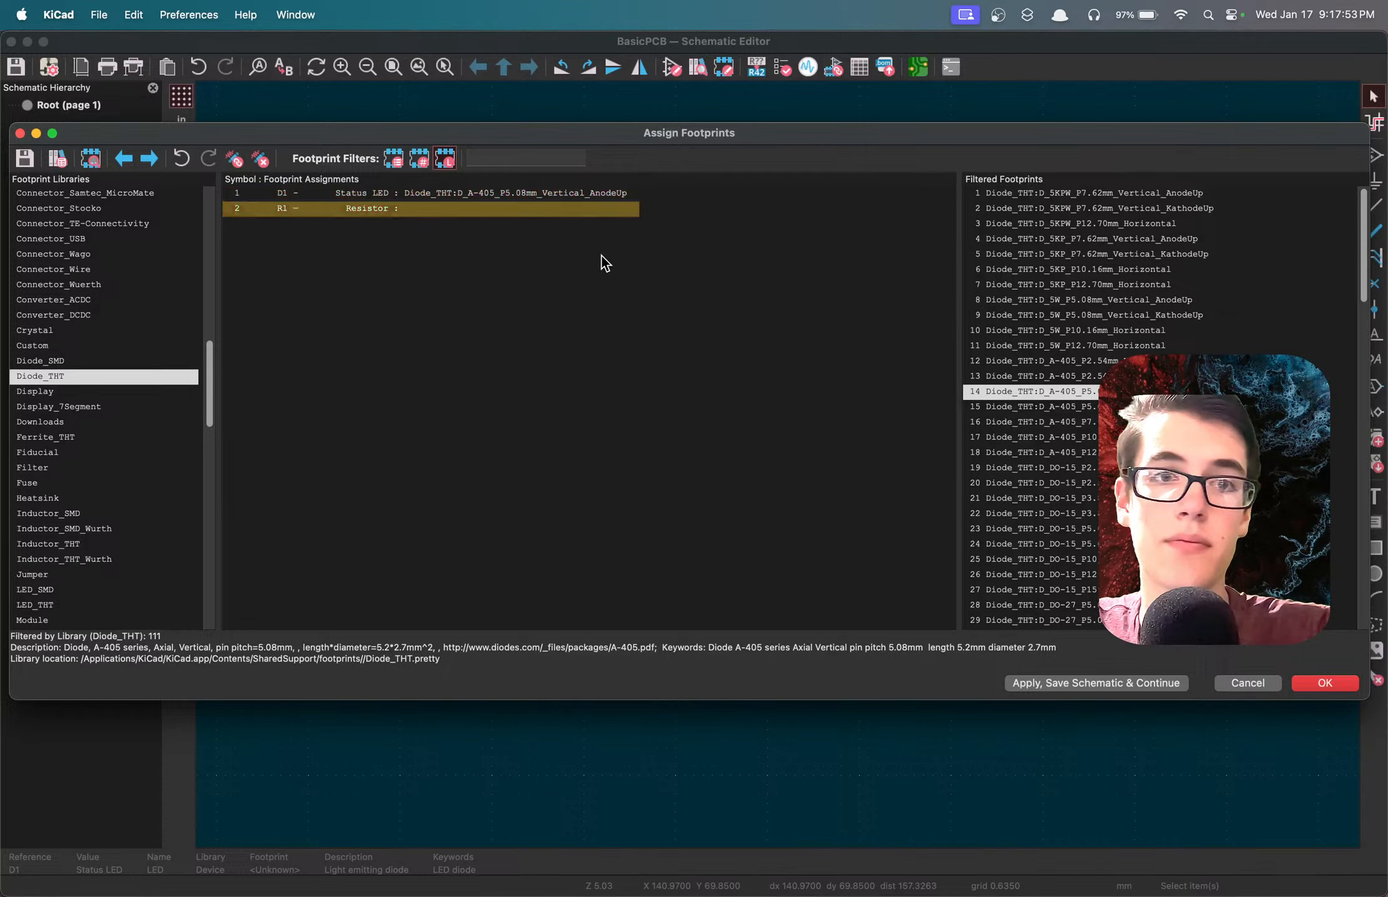
click(529, 190)
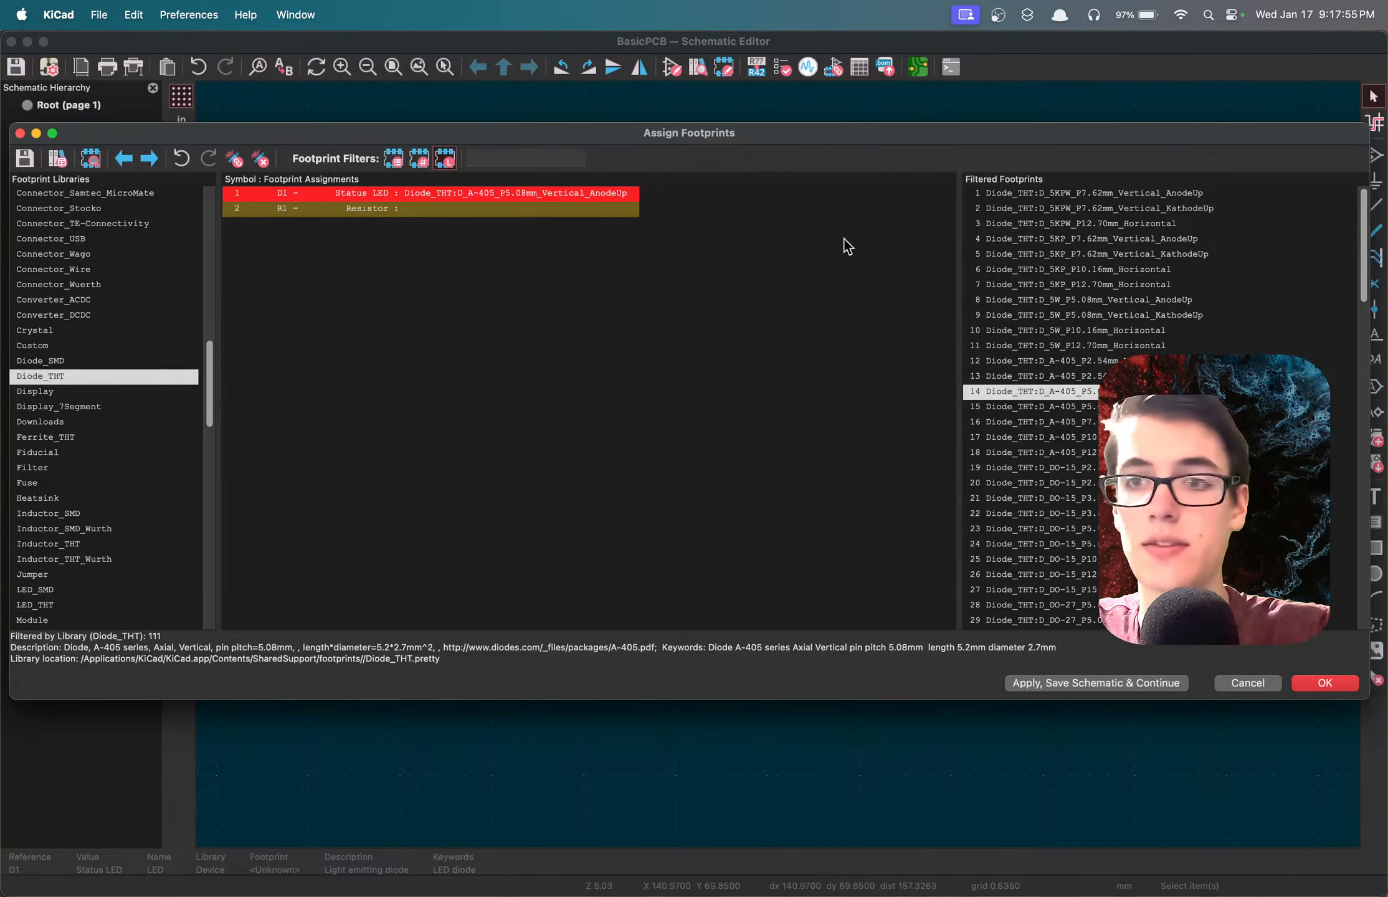
right_click(1048, 396)
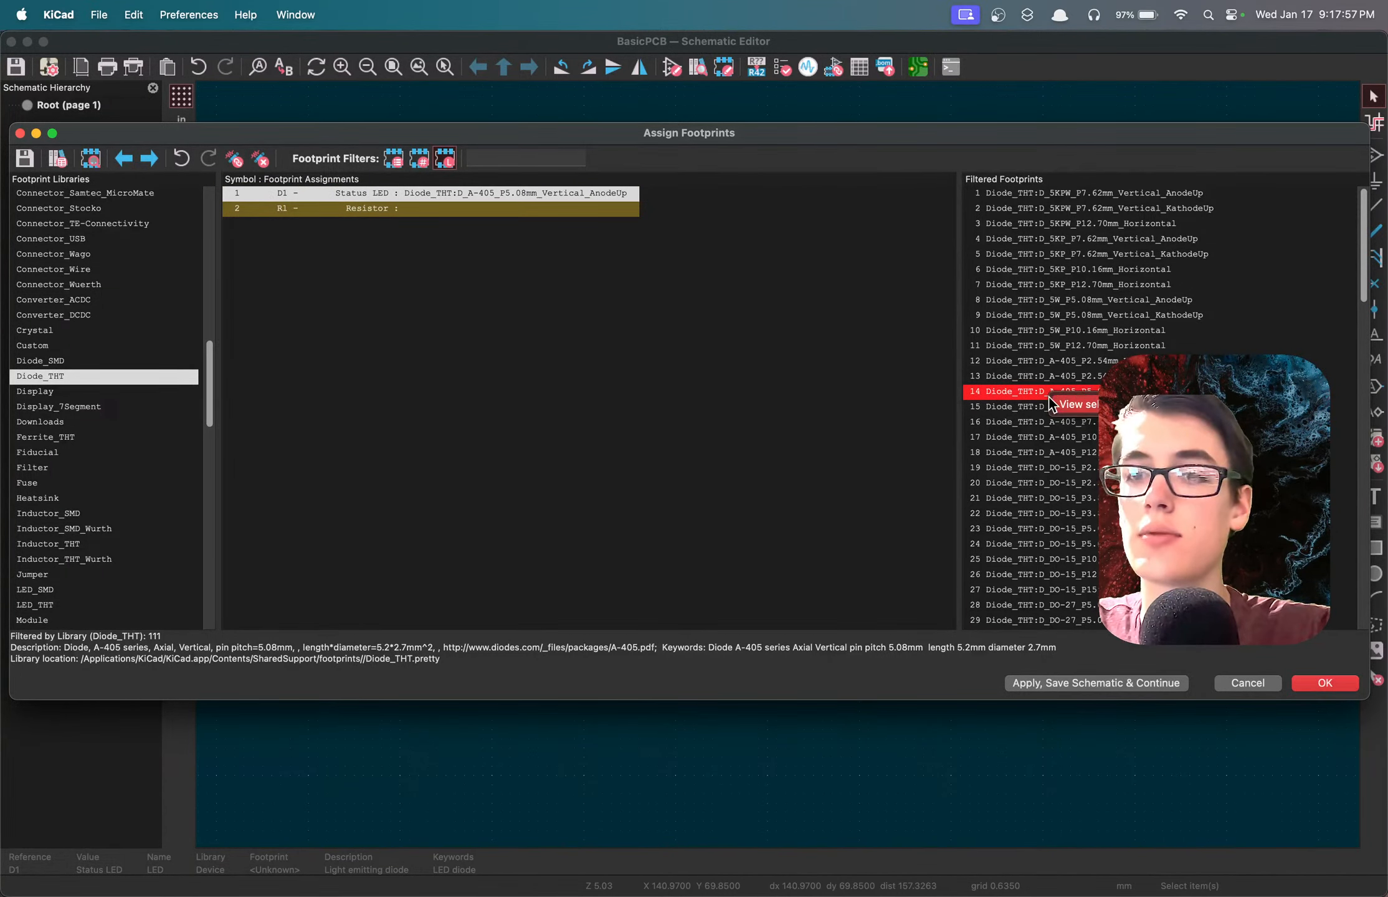
click(1087, 406)
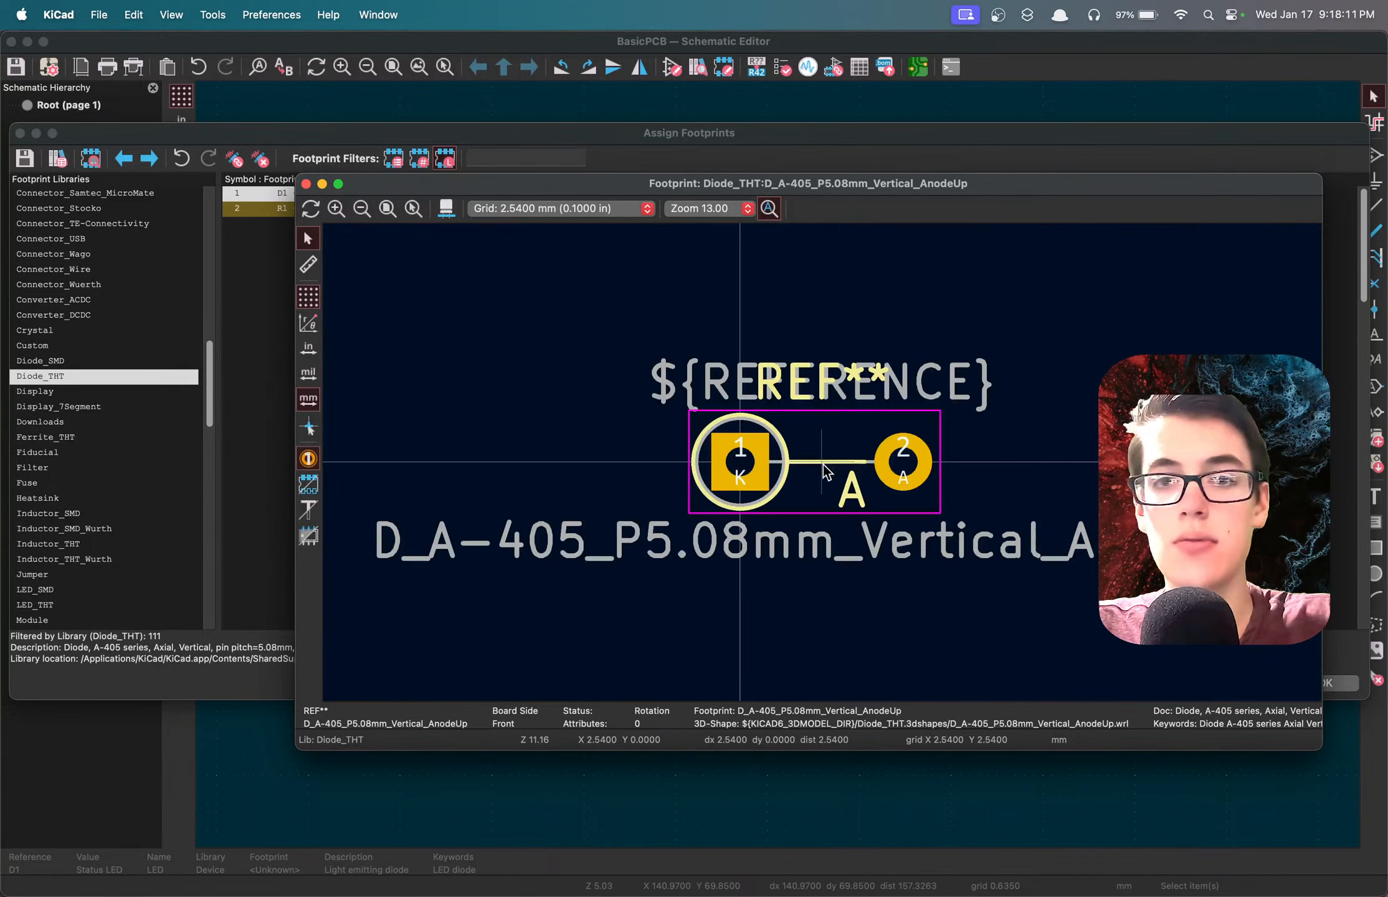
scroll(823, 464, down, 2)
scroll(822, 464, down, 2)
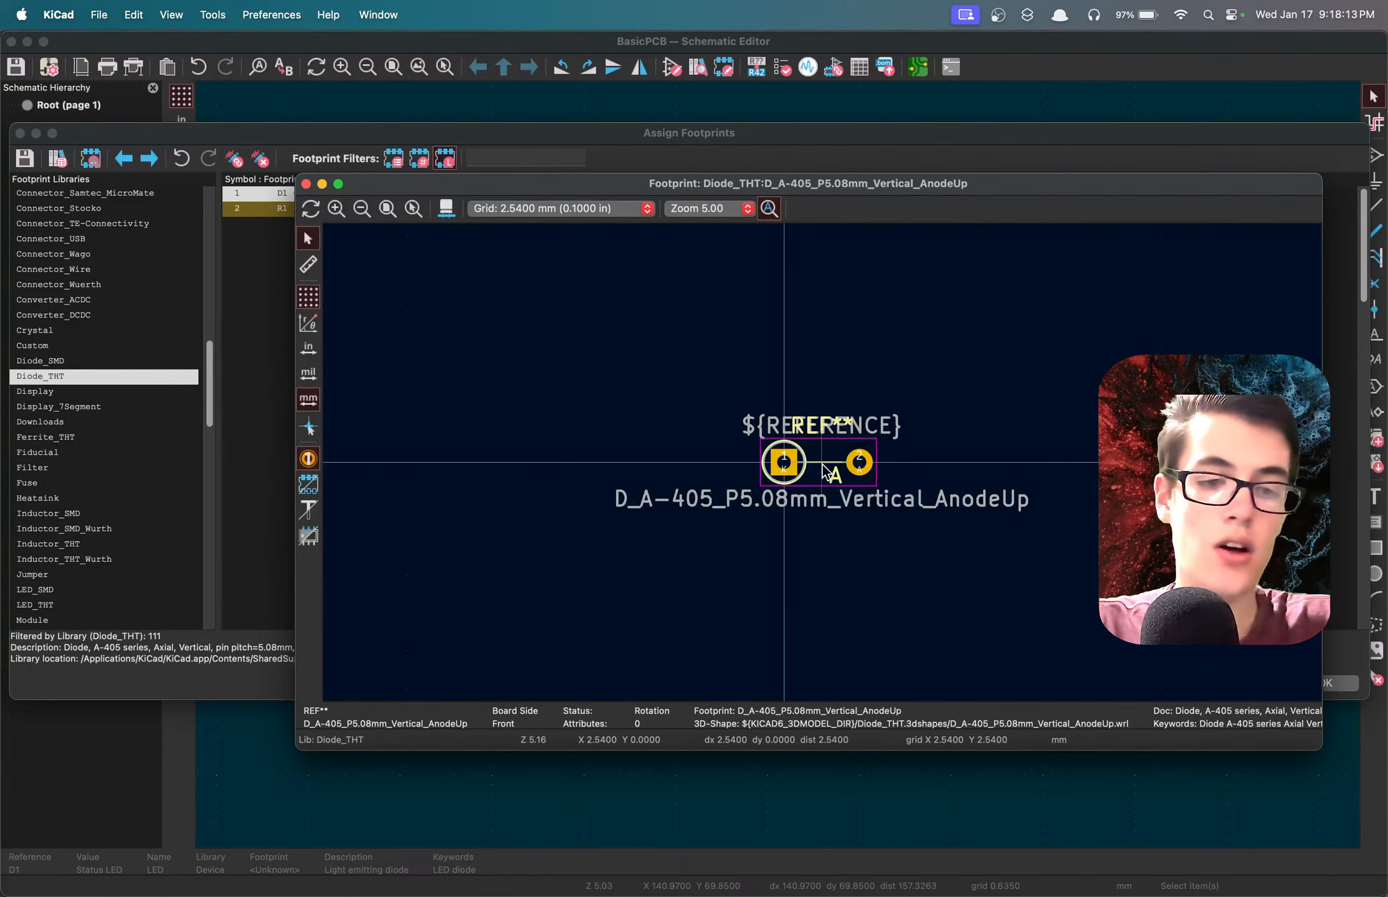
Inspect the footprint's 3D model from several angles, and close both the 3D view and the footprint preview.
key(alt+3)
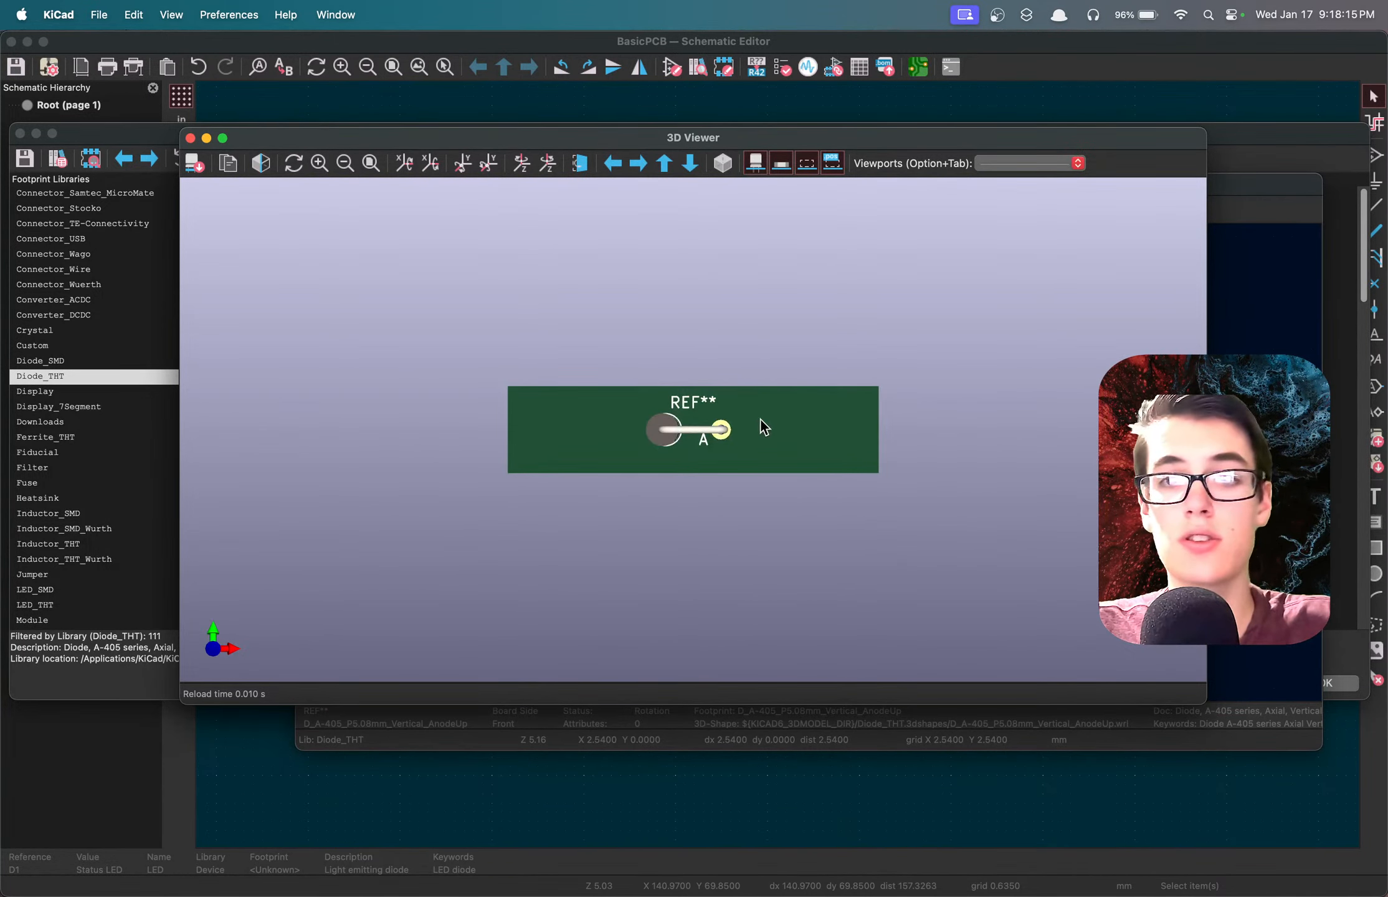
drag(760, 420, 849, 436)
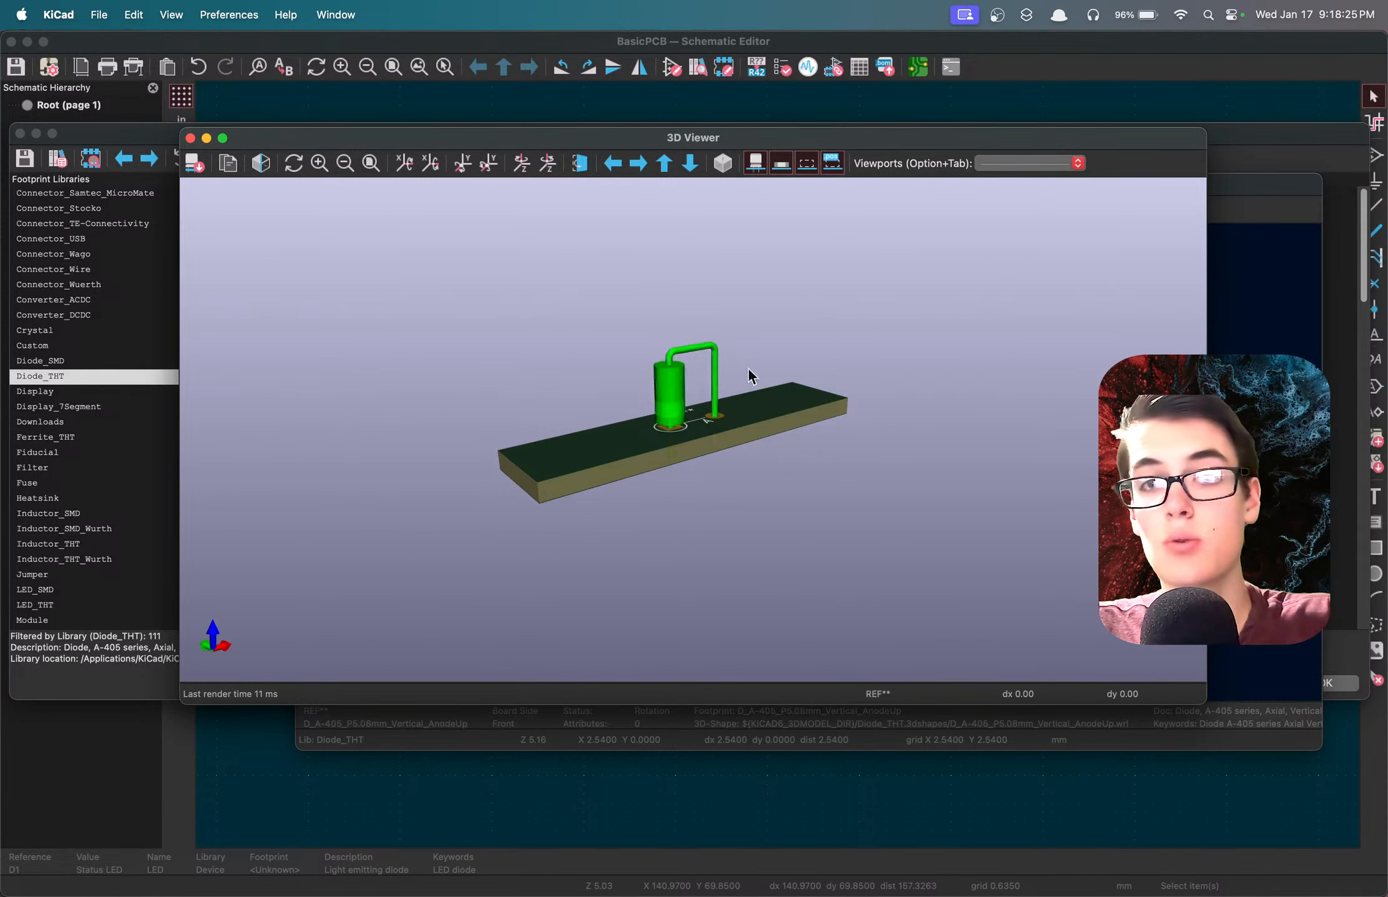
drag(796, 399, 695, 412)
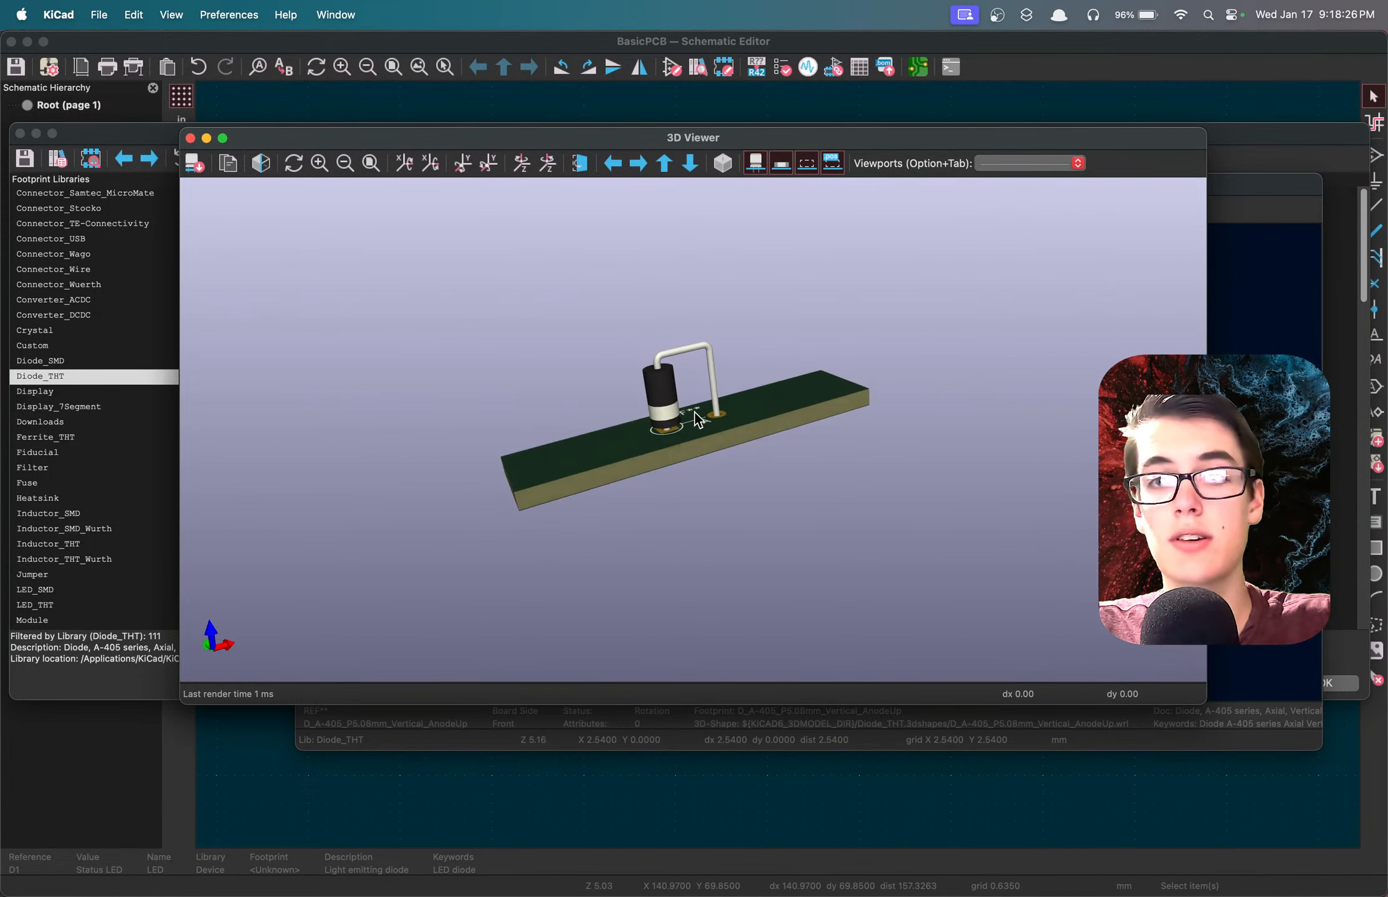
click(191, 138)
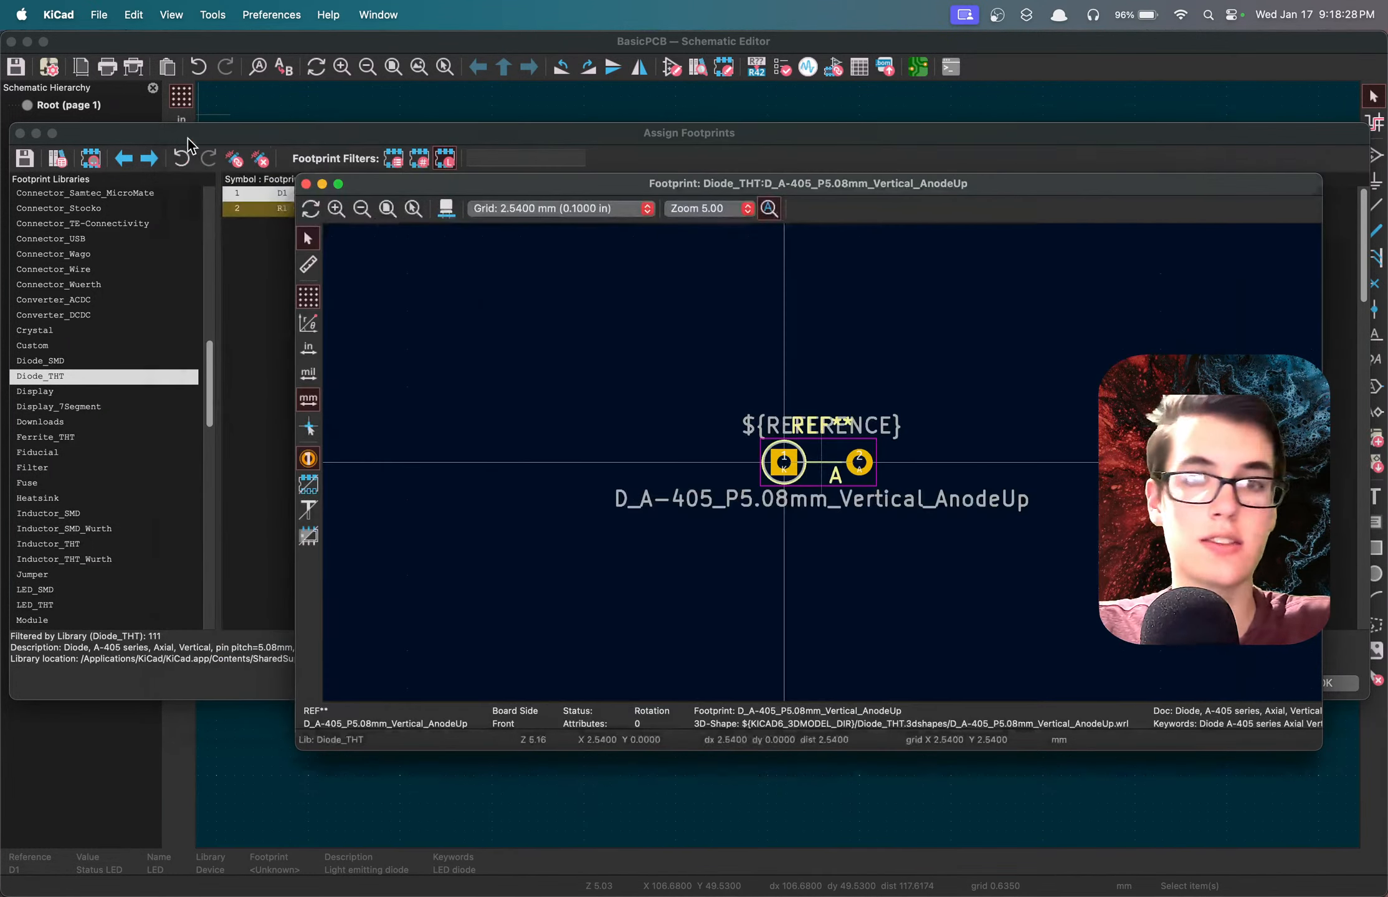
click(306, 185)
Filter the available footprints to the LED_THT library with the status LED D1 still selected.
scroll(56, 361, down, 5)
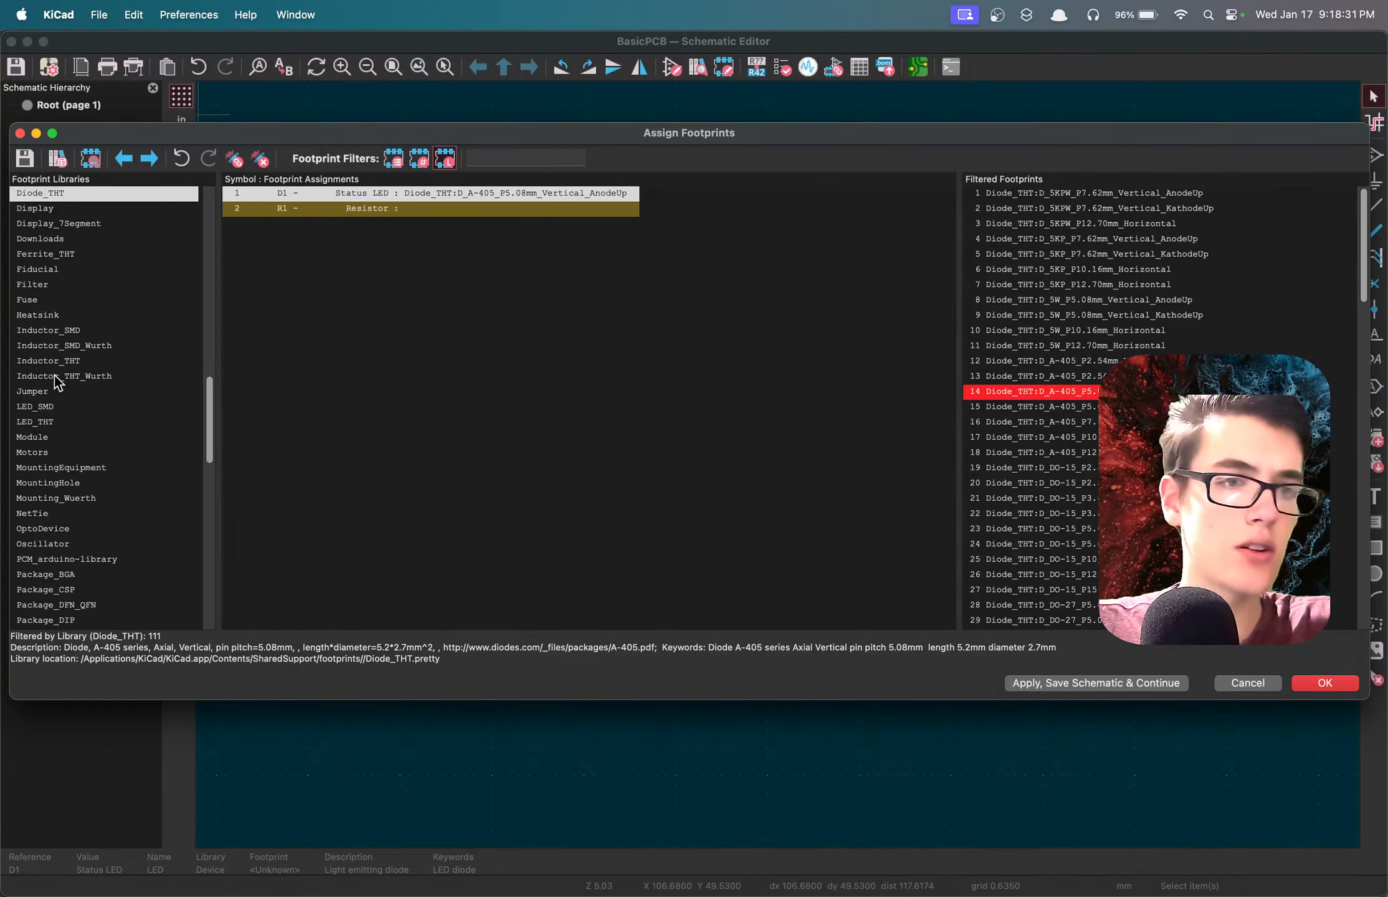
scroll(54, 375, down, 15)
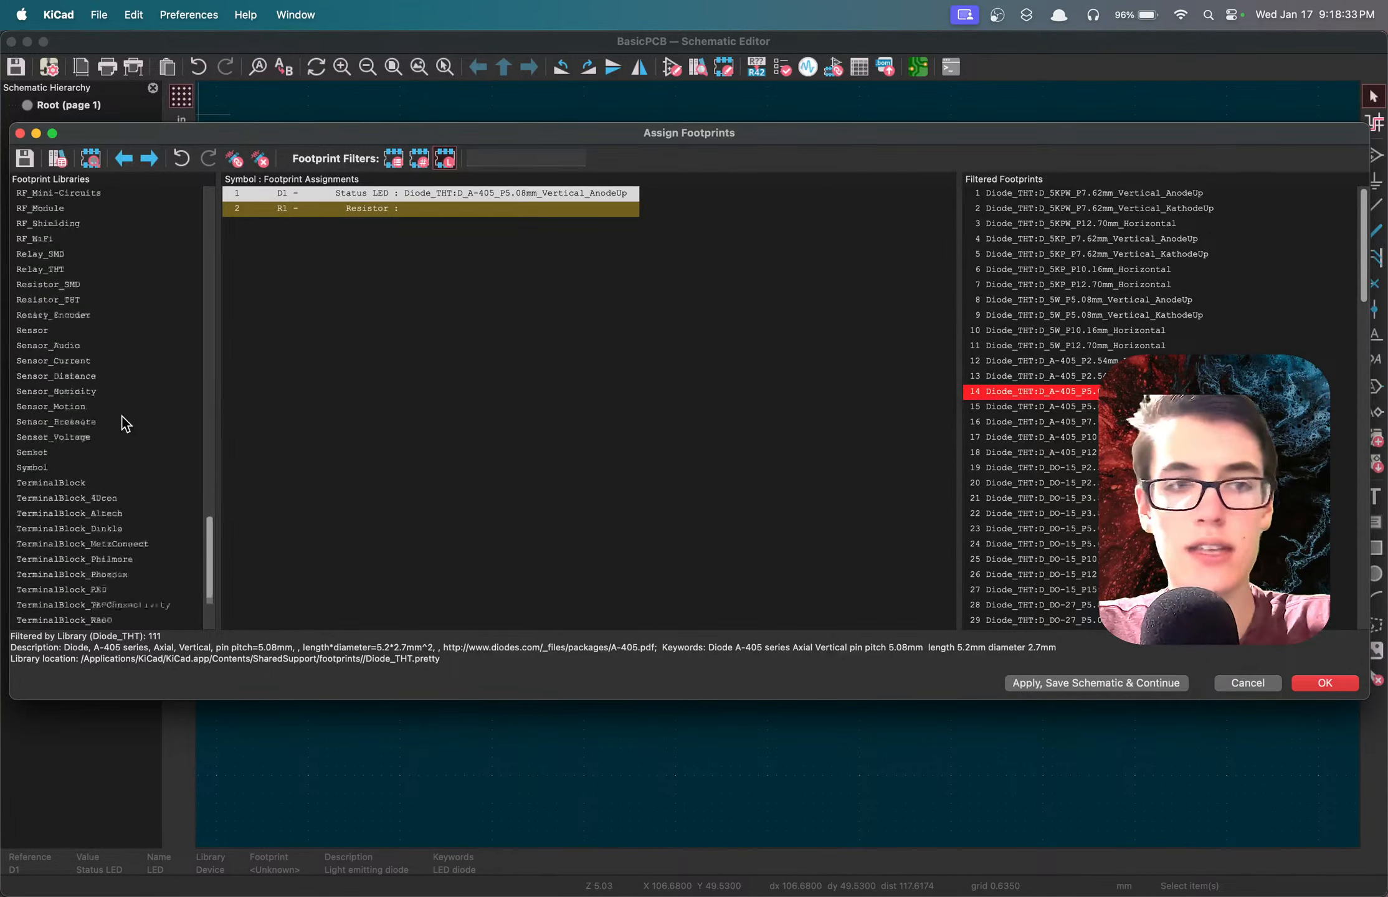
scroll(122, 417, up, 10)
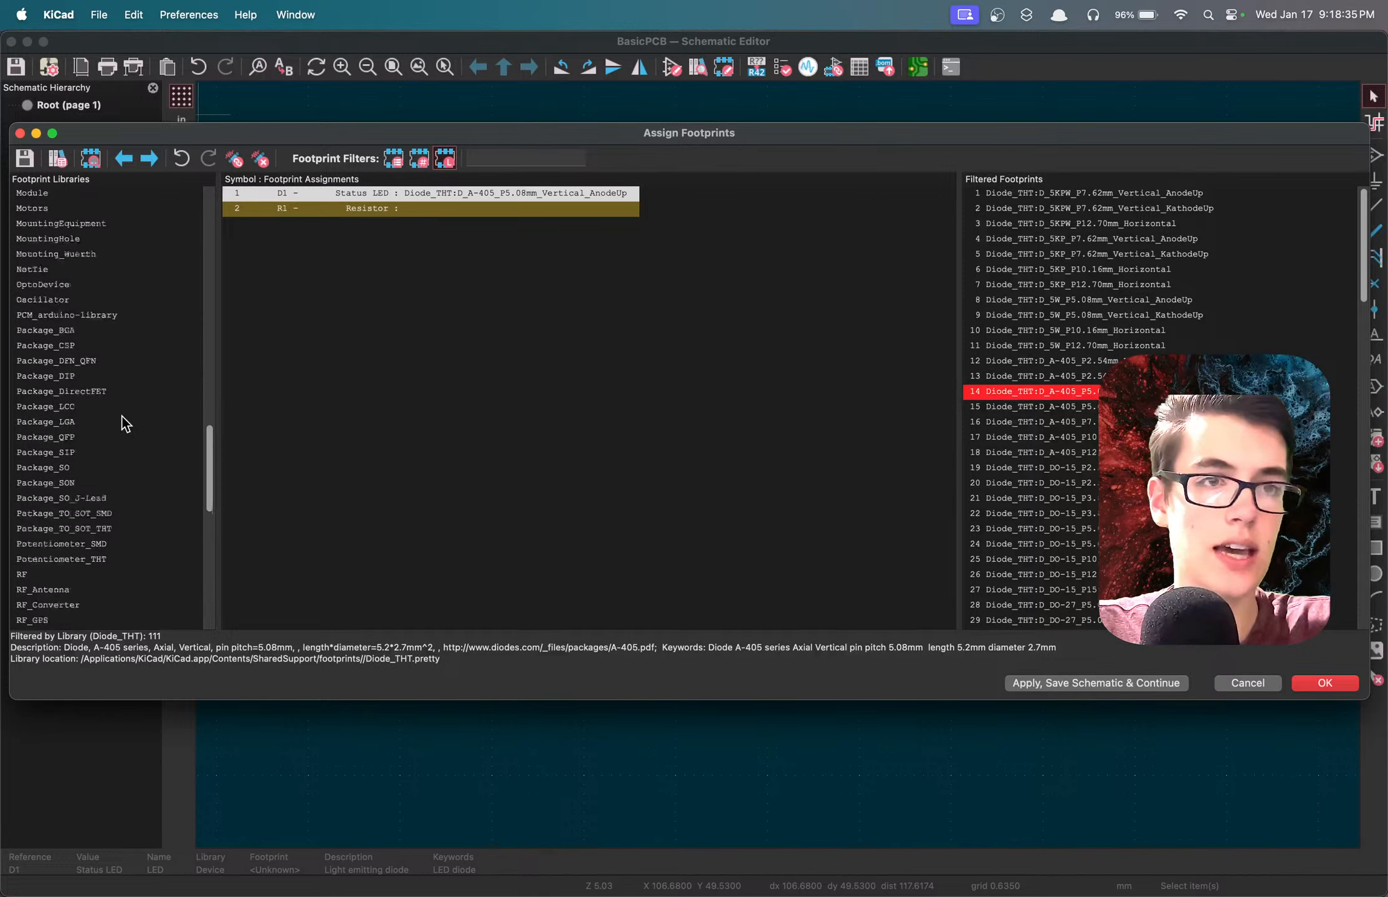
scroll(121, 416, up, 3)
click(50, 284)
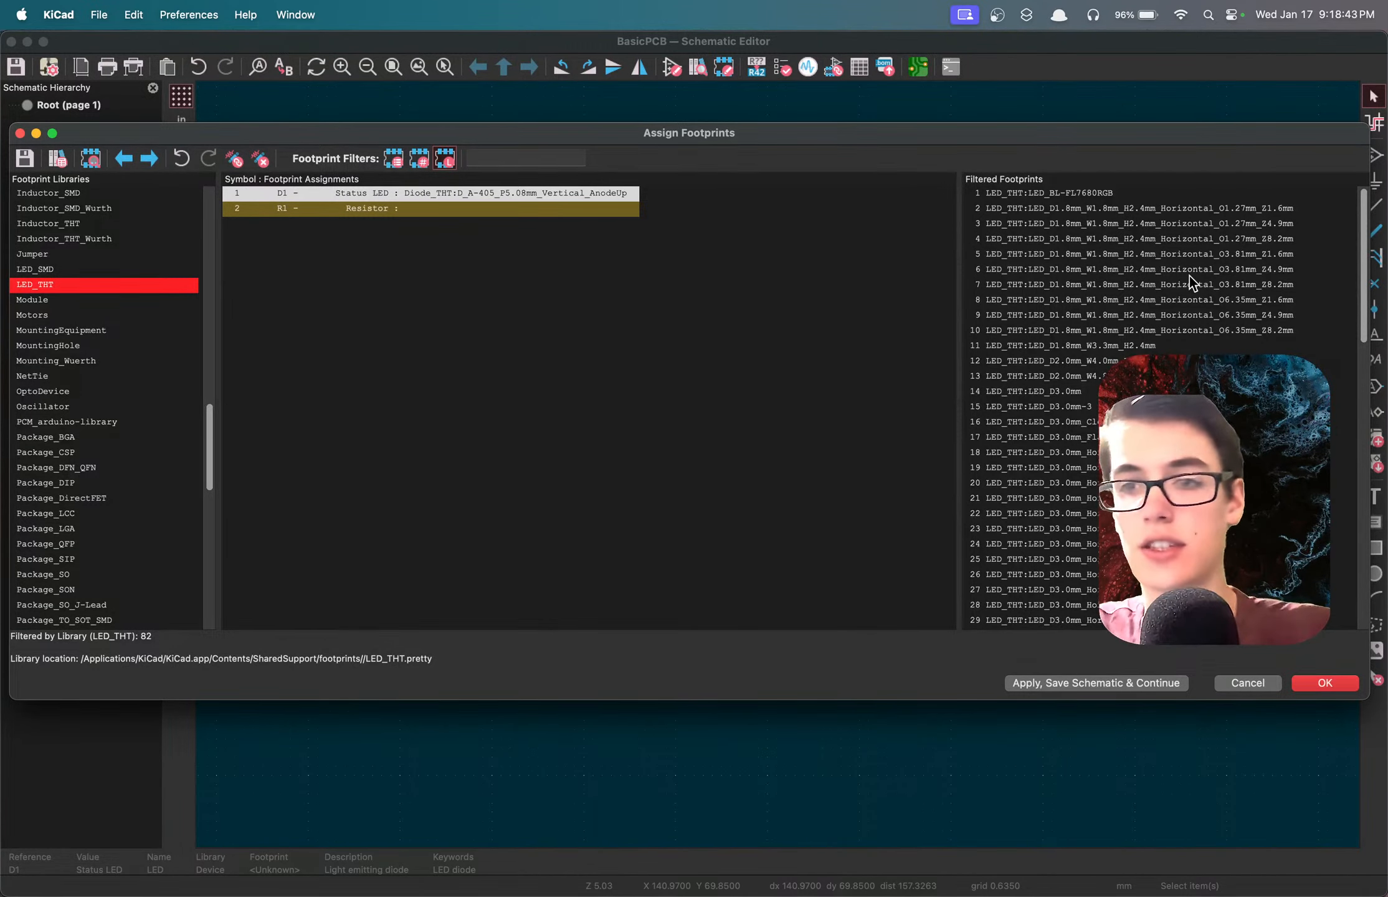
Look through the LED_THT footprints, comparing the rectangular, 8 mm and 5 mm LED variants for the status LED.
scroll(1189, 275, down, 10)
scroll(1191, 293, up, 10)
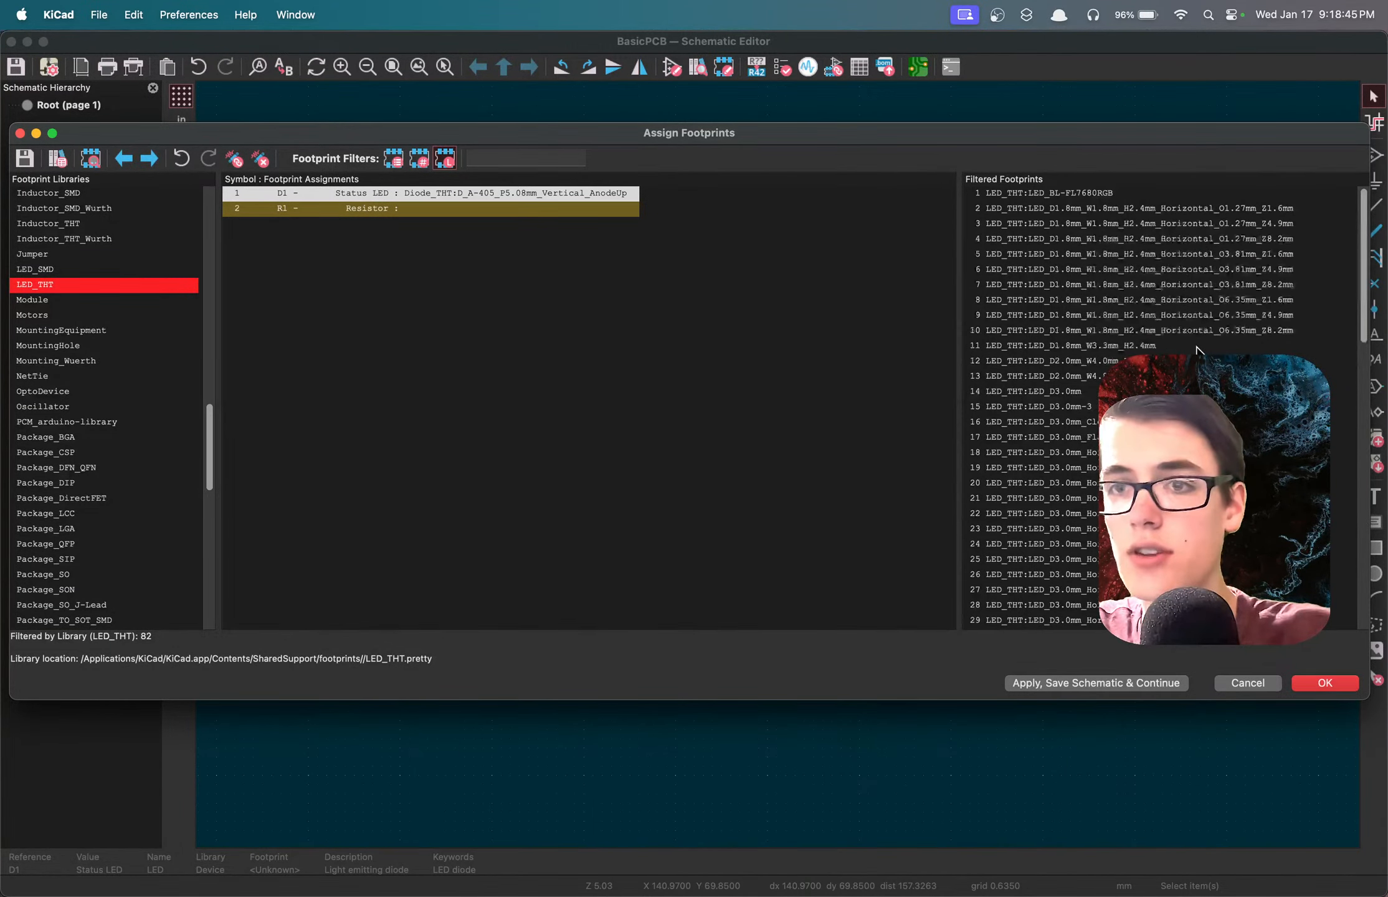
scroll(1184, 246, down, 10)
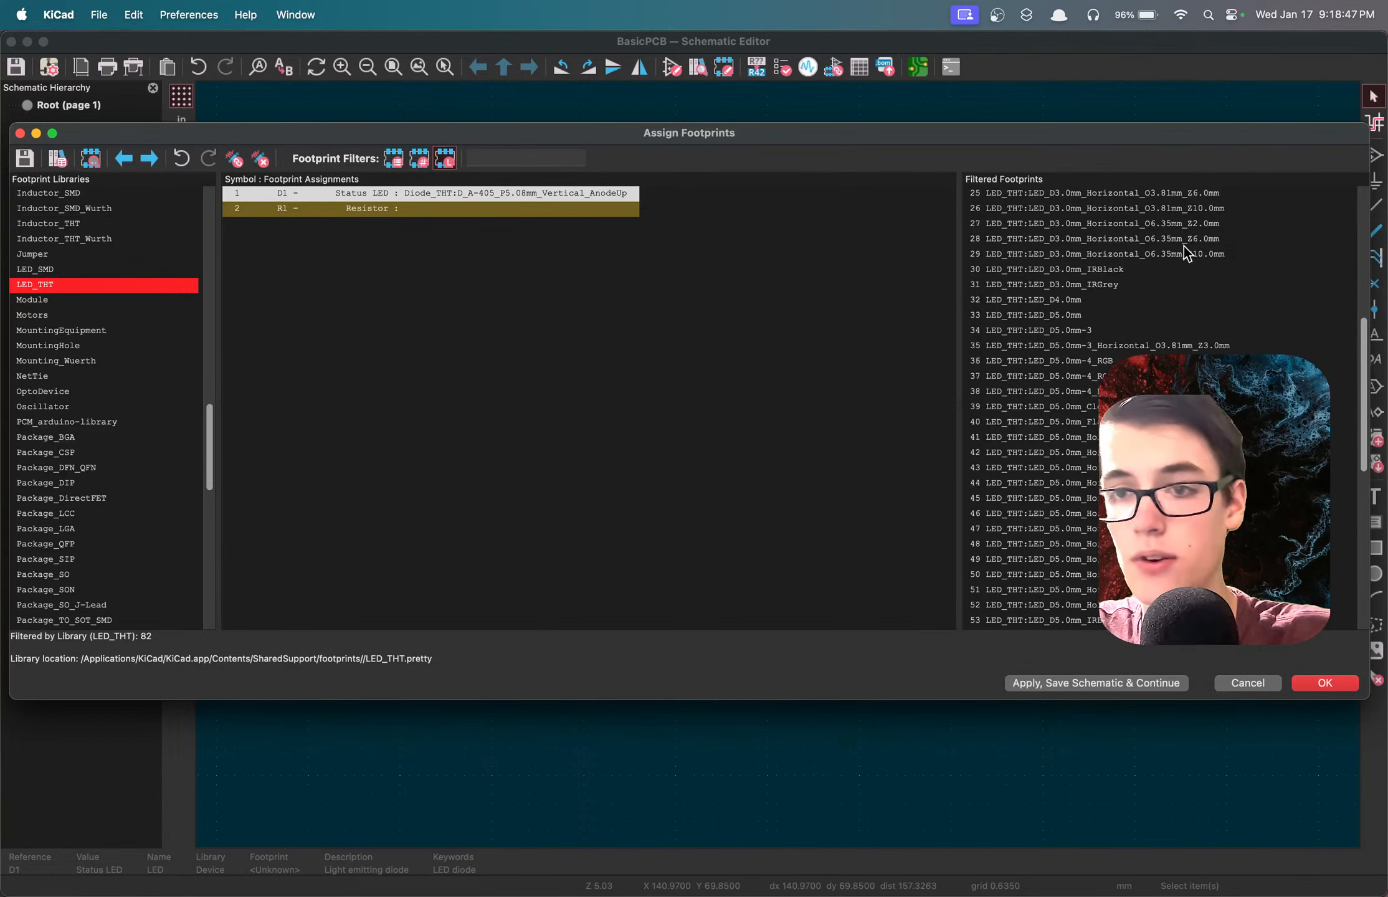
scroll(1184, 246, down, 5)
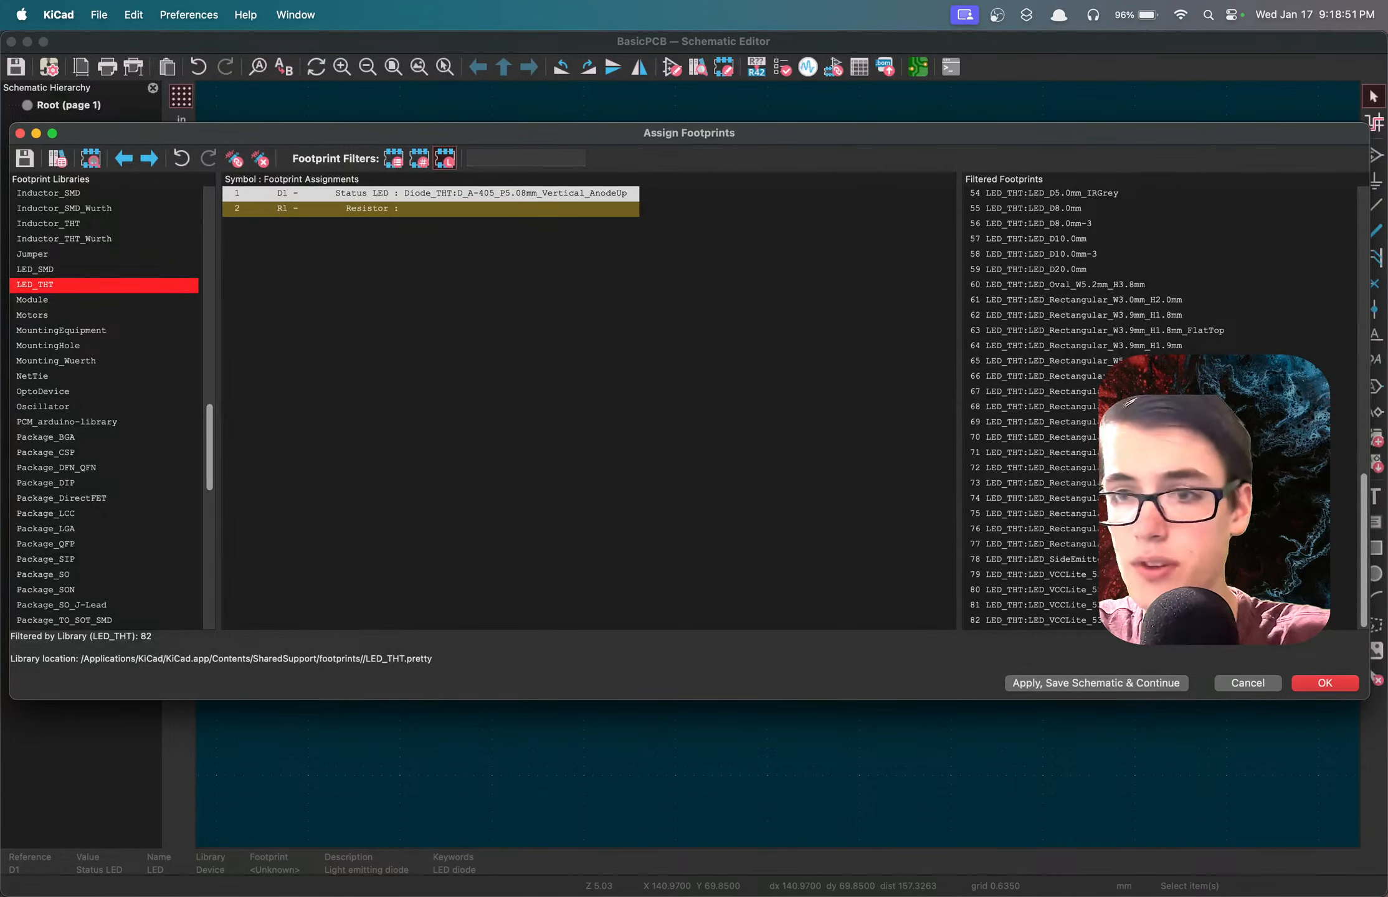
click(1183, 392)
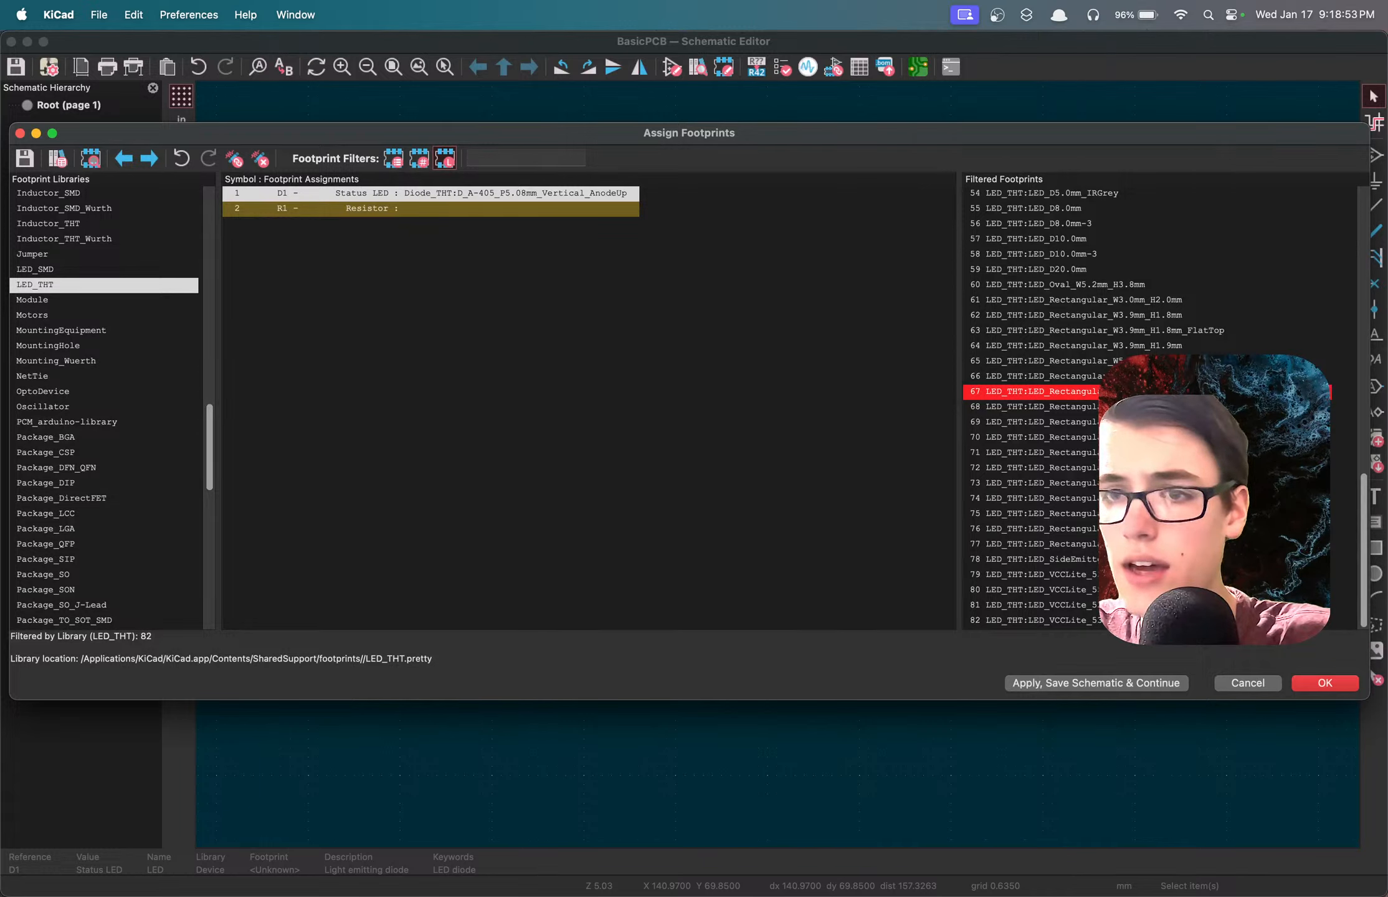
click(1125, 301)
scroll(1125, 303, up, 3)
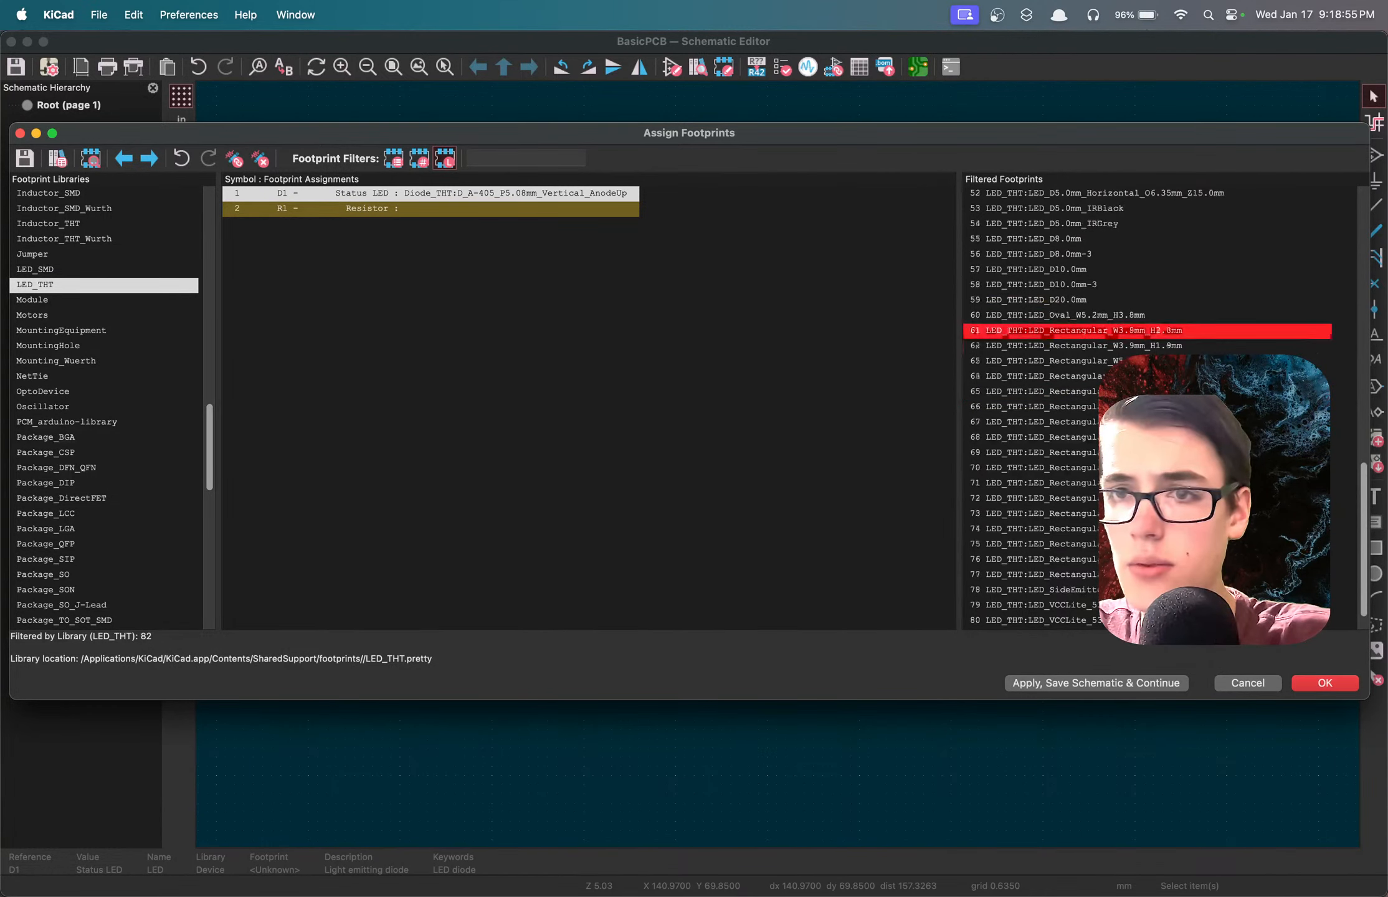
click(1064, 301)
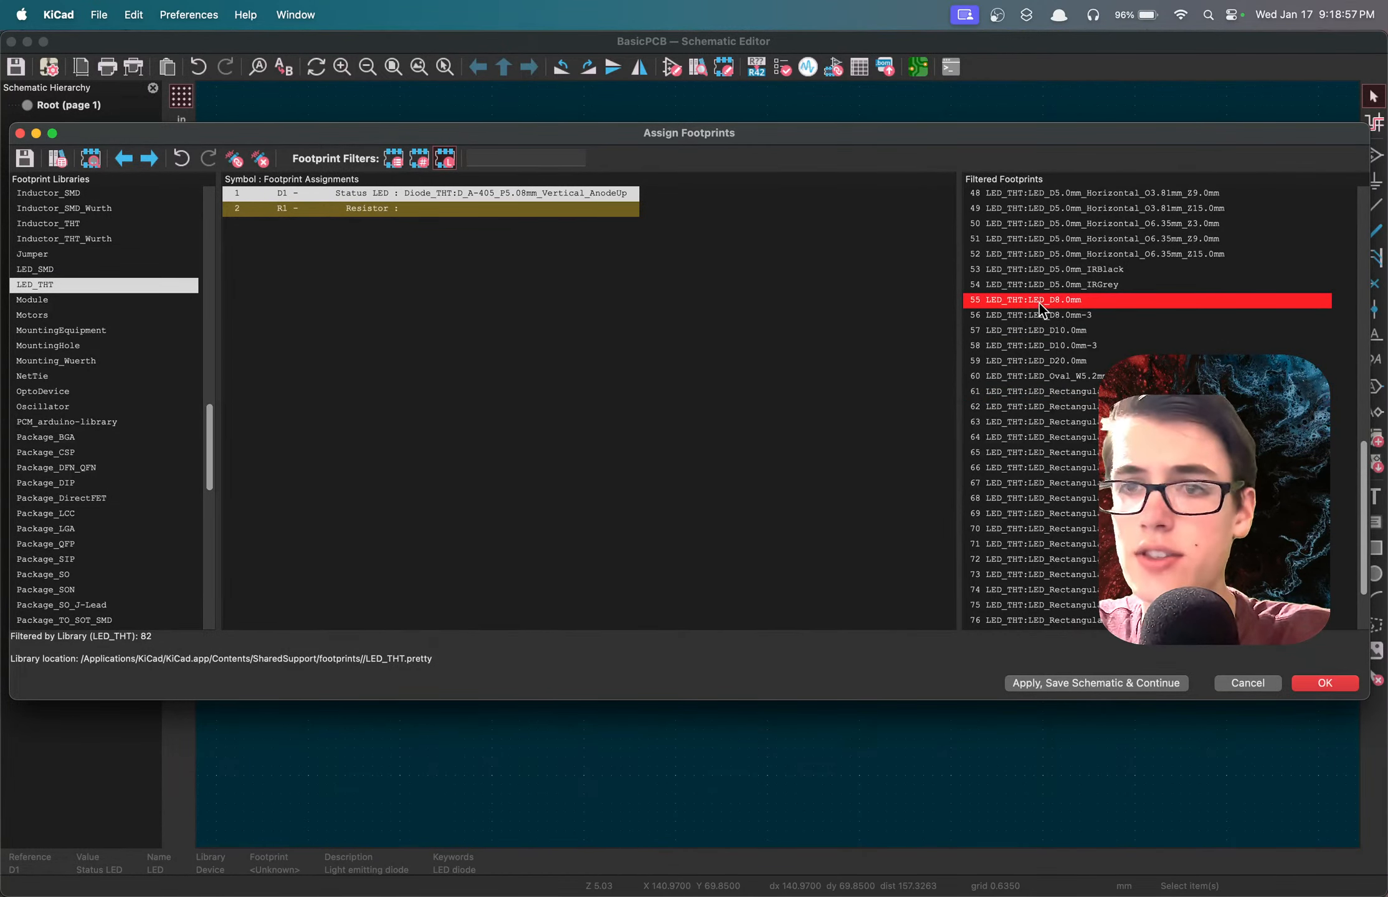
click(1064, 285)
scroll(1064, 283, up, 3)
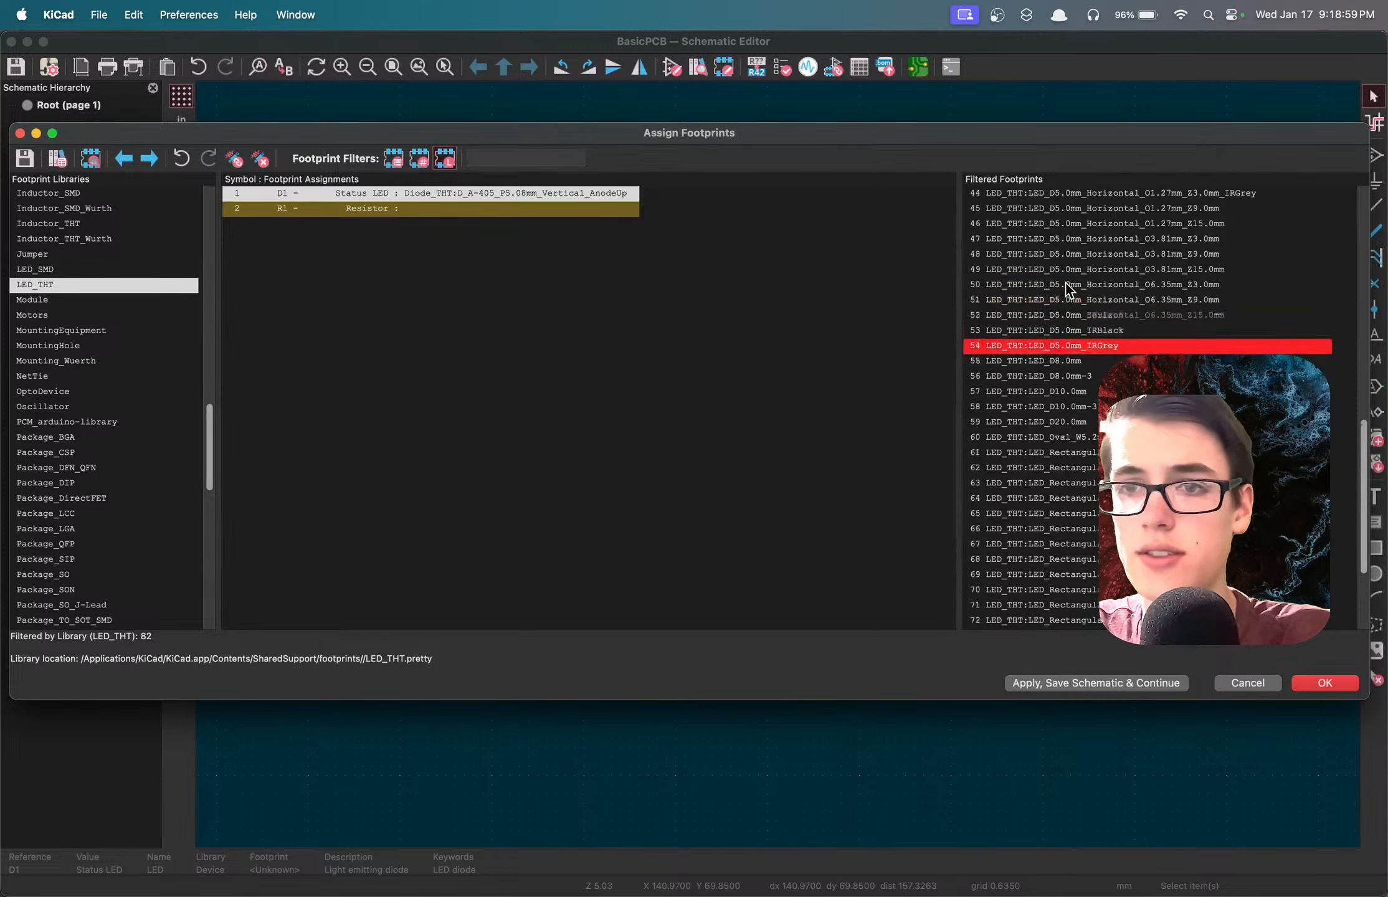
scroll(1069, 333, up, 2)
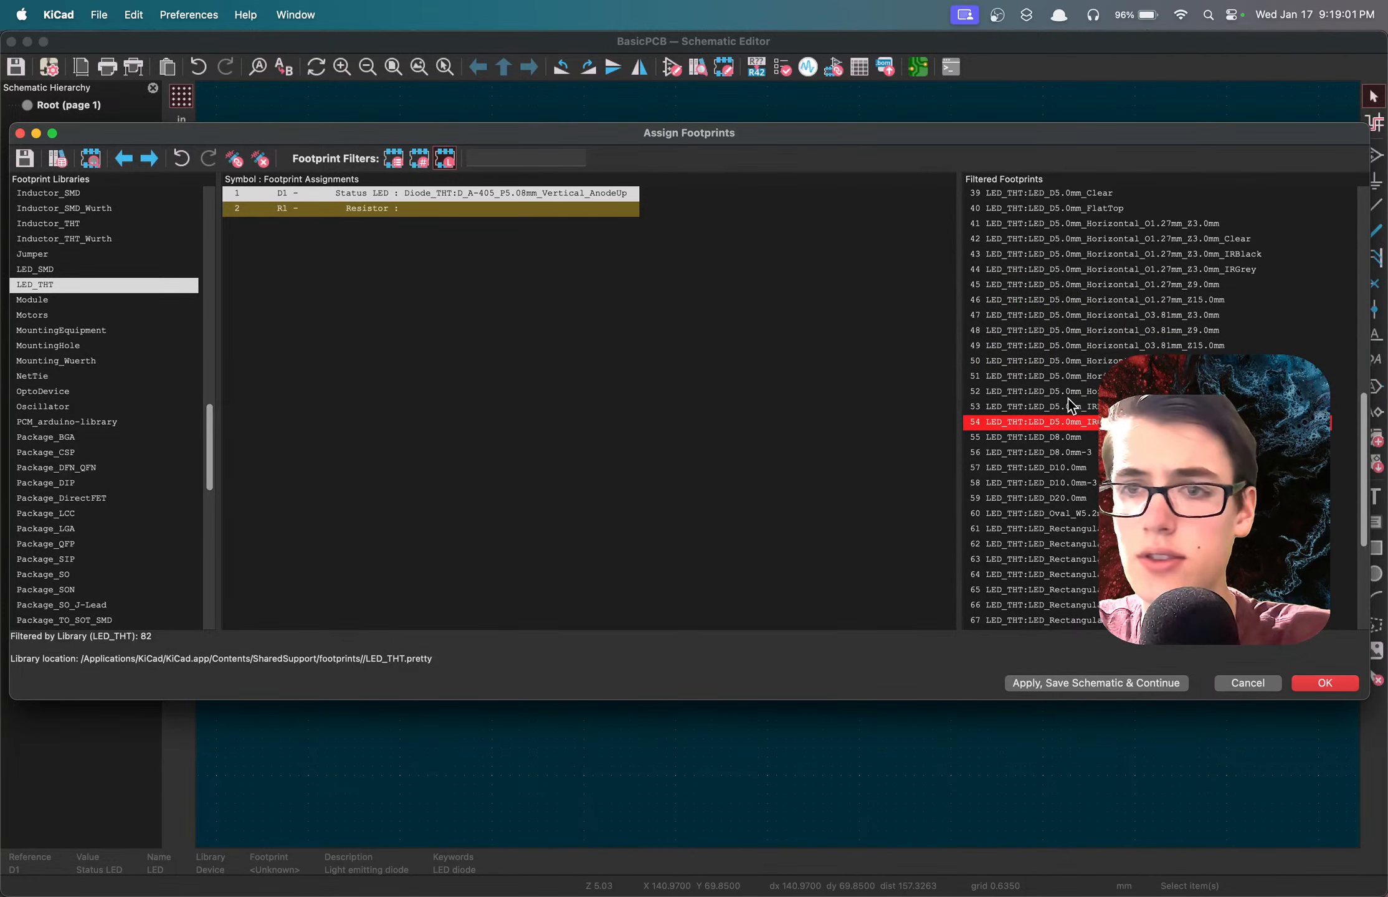
click(1068, 214)
click(1076, 224)
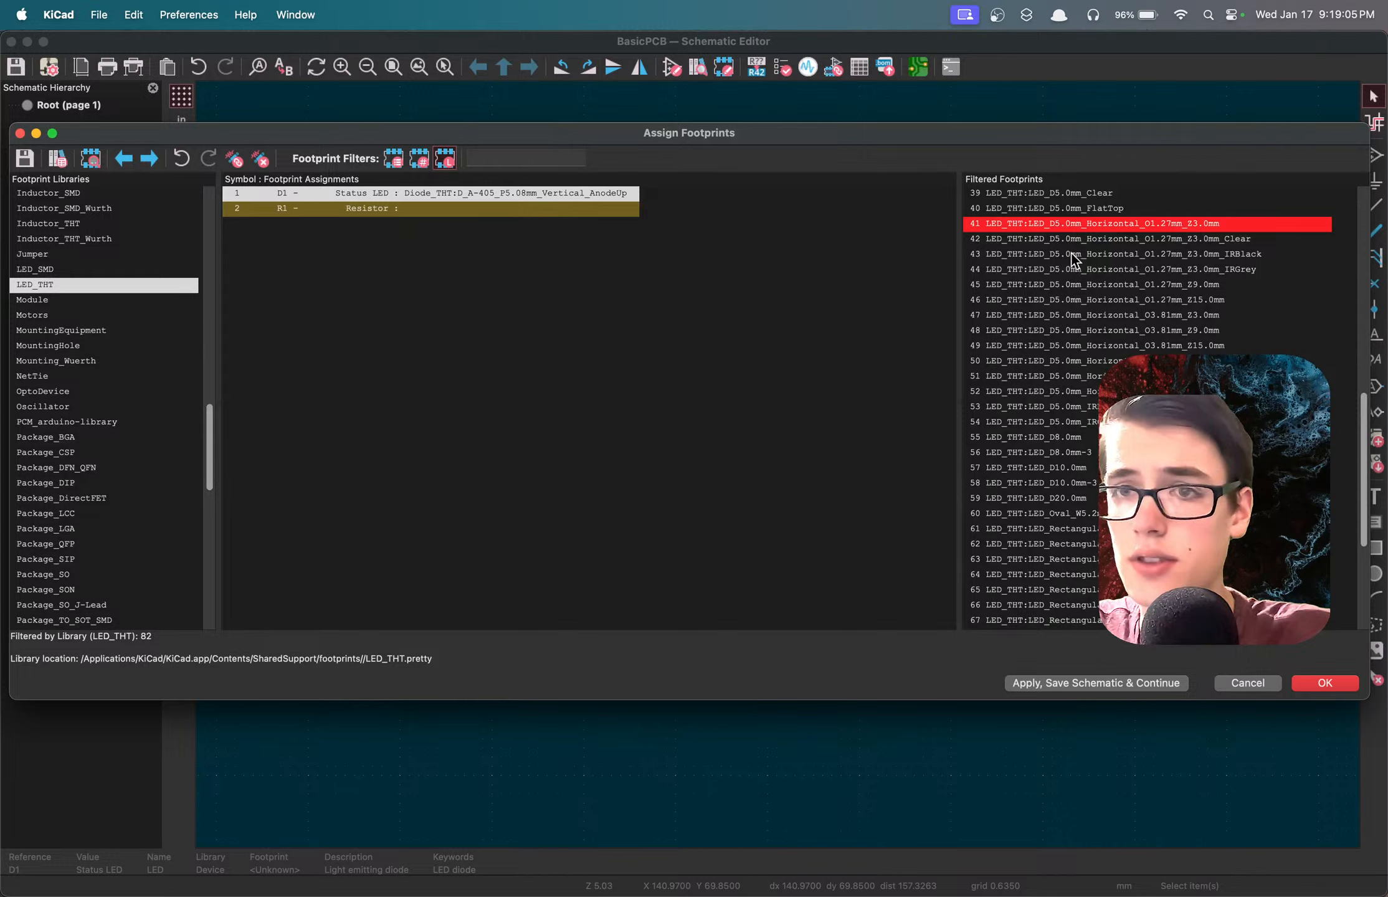
Assign the LED_THT footprint LED_D5.0mm_Clear to the status LED D1.
scroll(1071, 256, up, 2)
scroll(1072, 269, up, 1)
click(1069, 271)
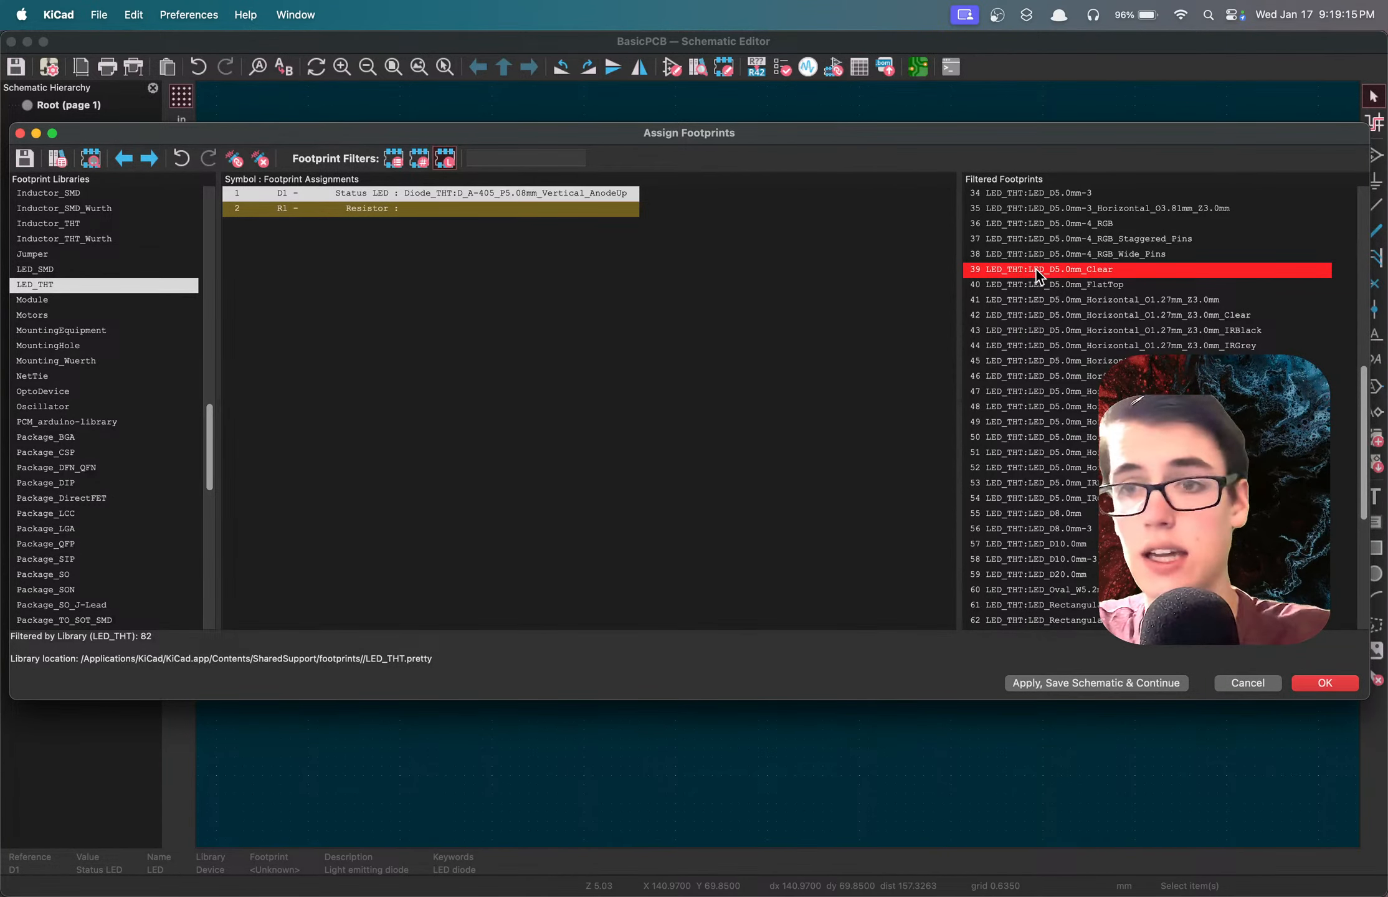
double_click(1059, 272)
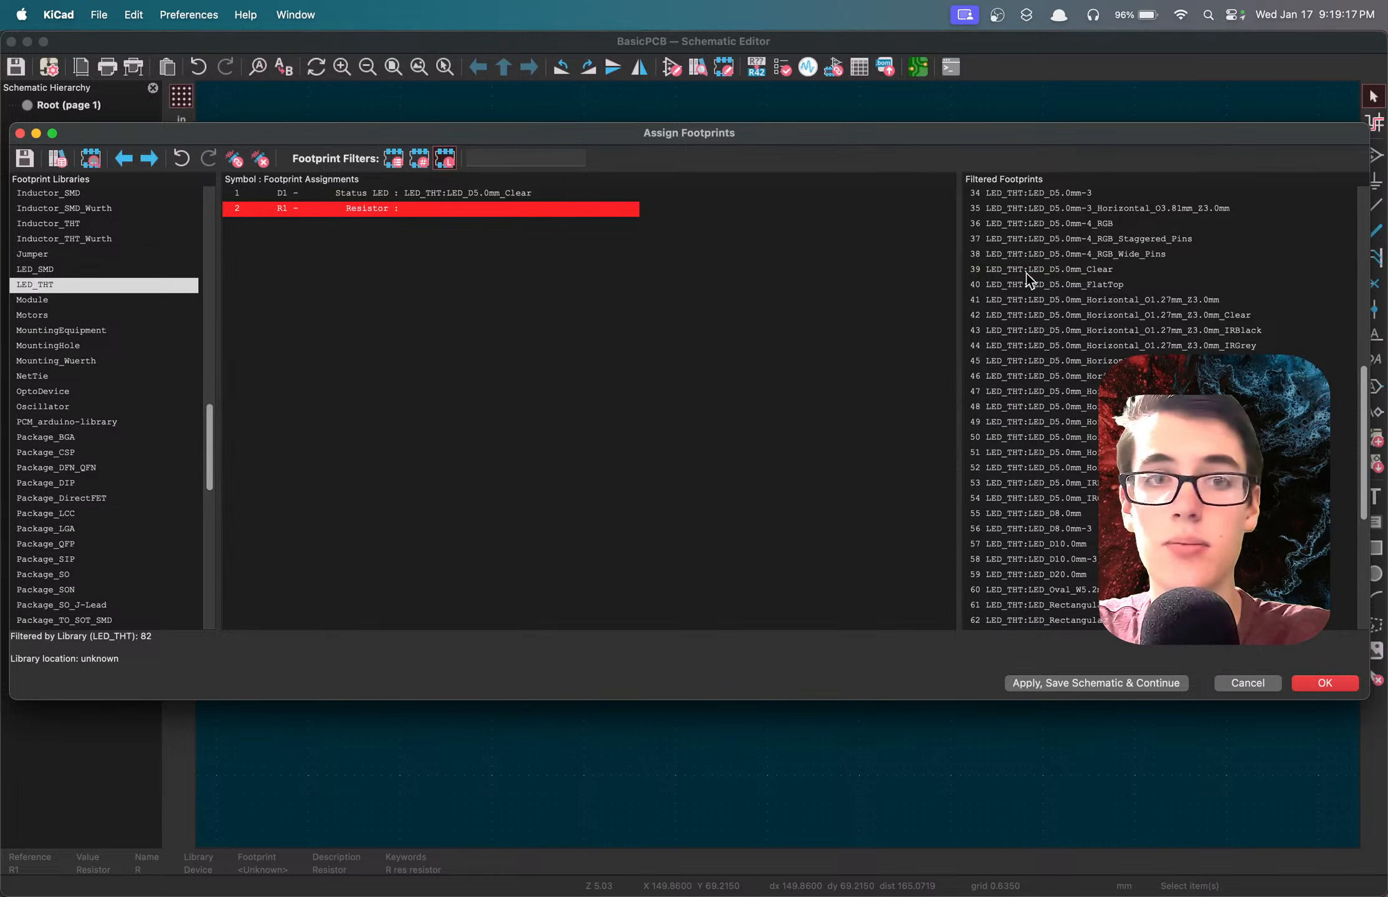
Preview the LED_D5.0mm_Clear footprint, inspect its 3D model from an angle, and close both views.
shift+click(553, 193)
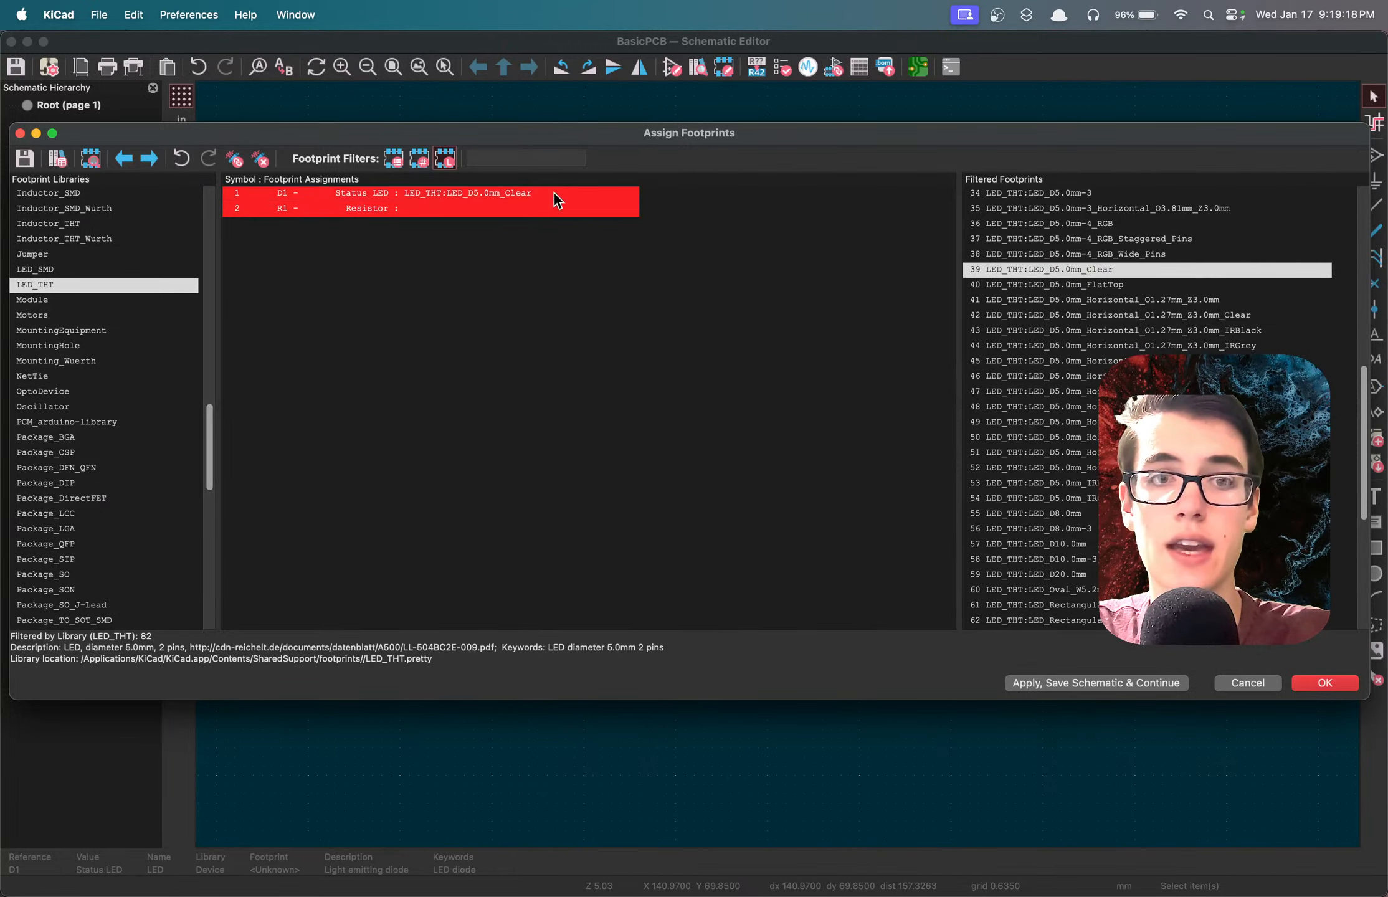
click(1075, 274)
right_click(1075, 274)
click(1153, 281)
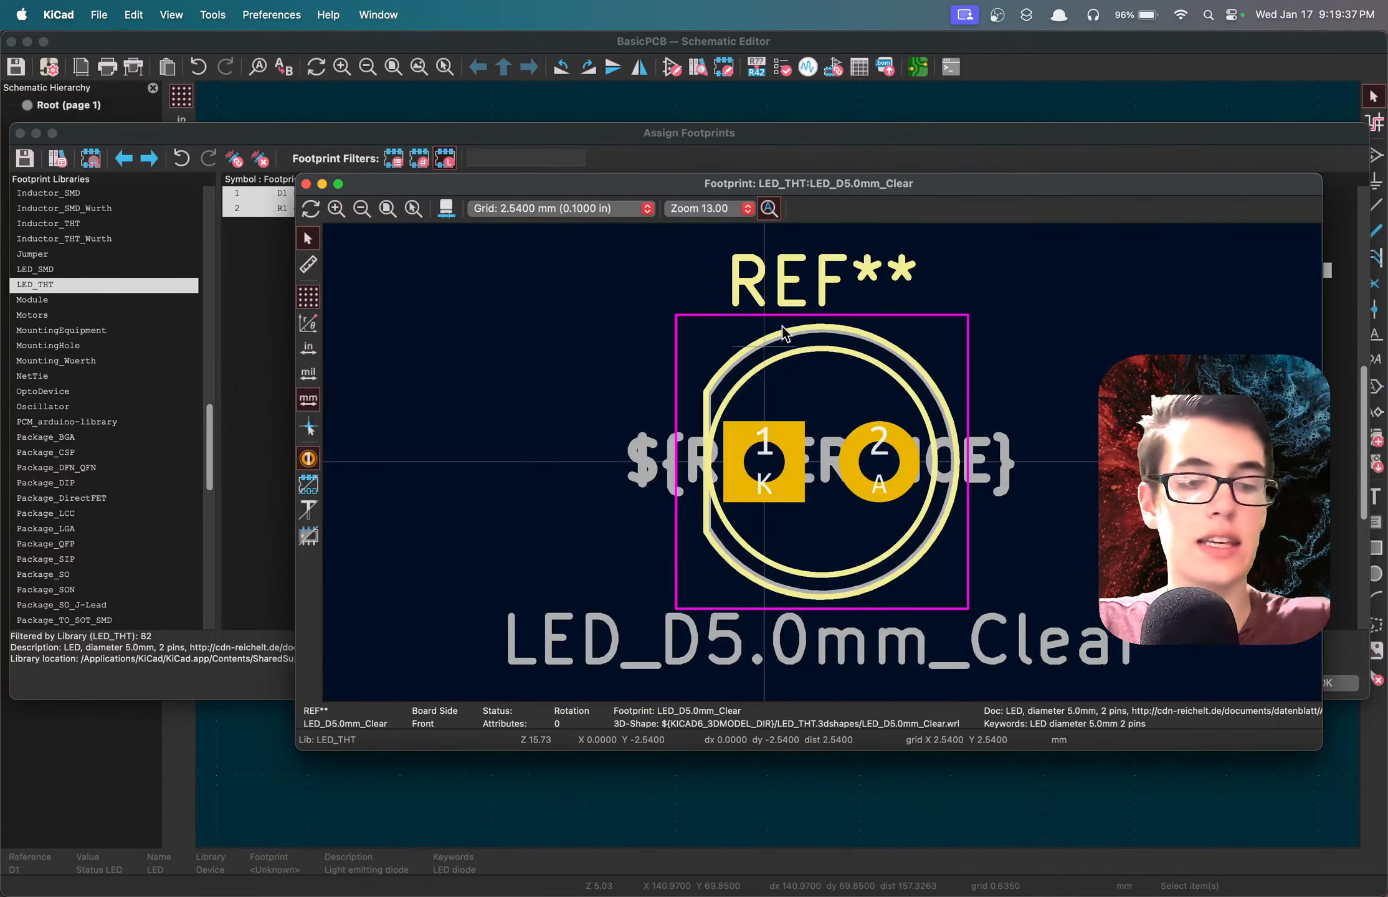
key(alt+3)
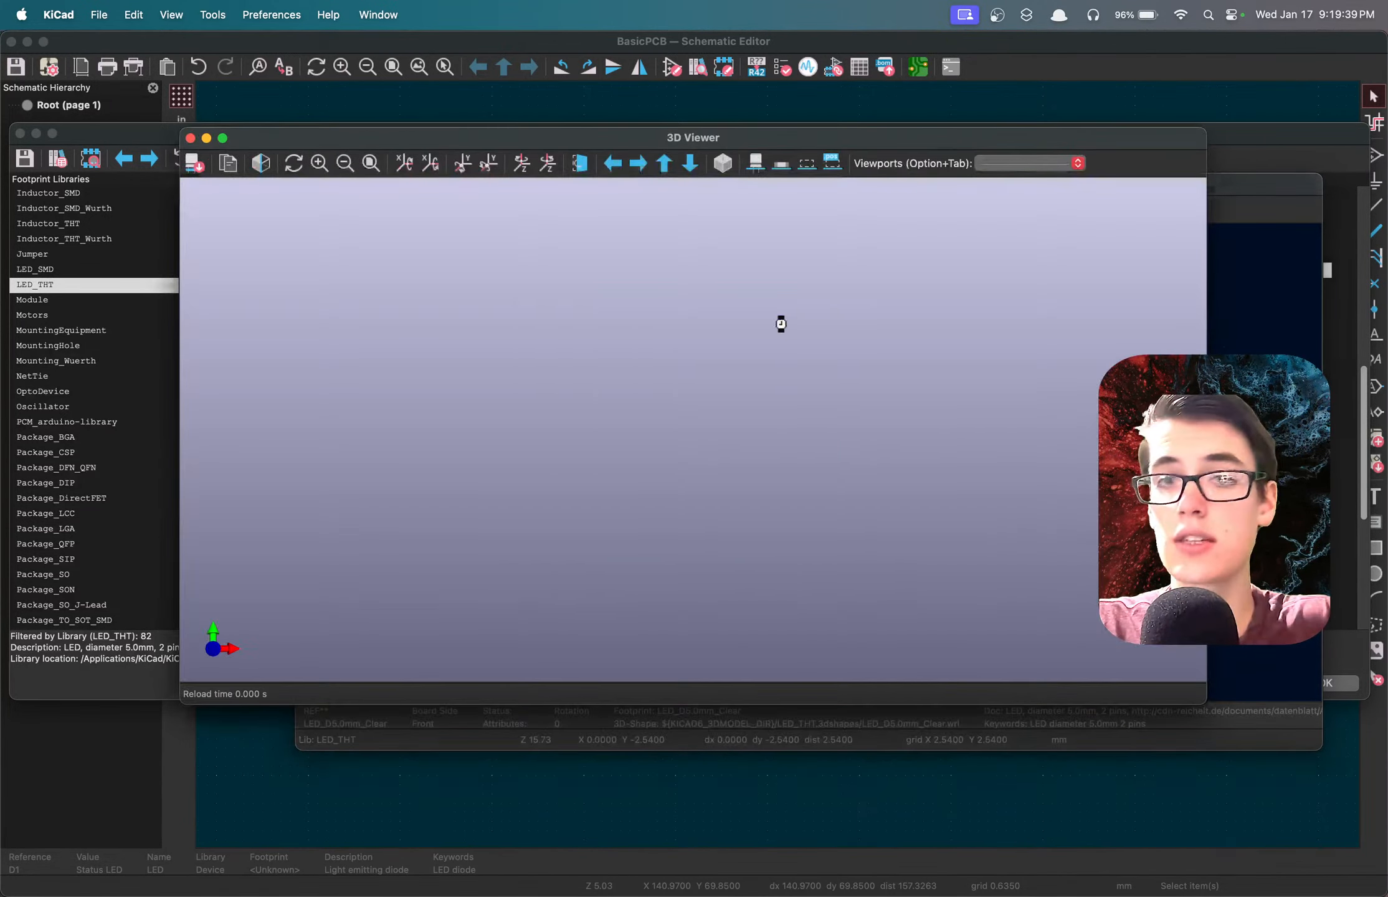
drag(781, 329, 747, 272)
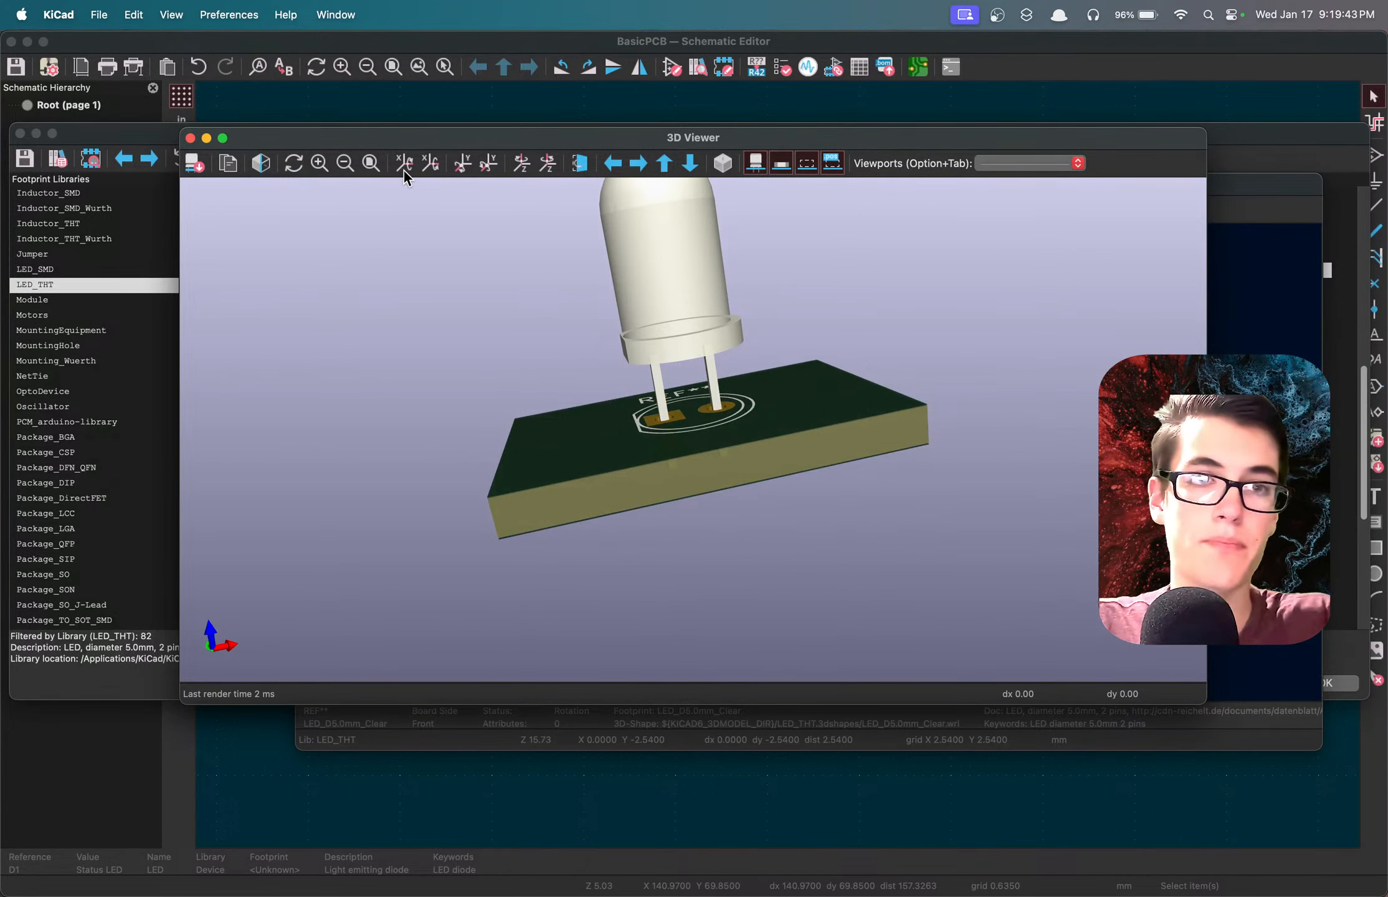
click(191, 139)
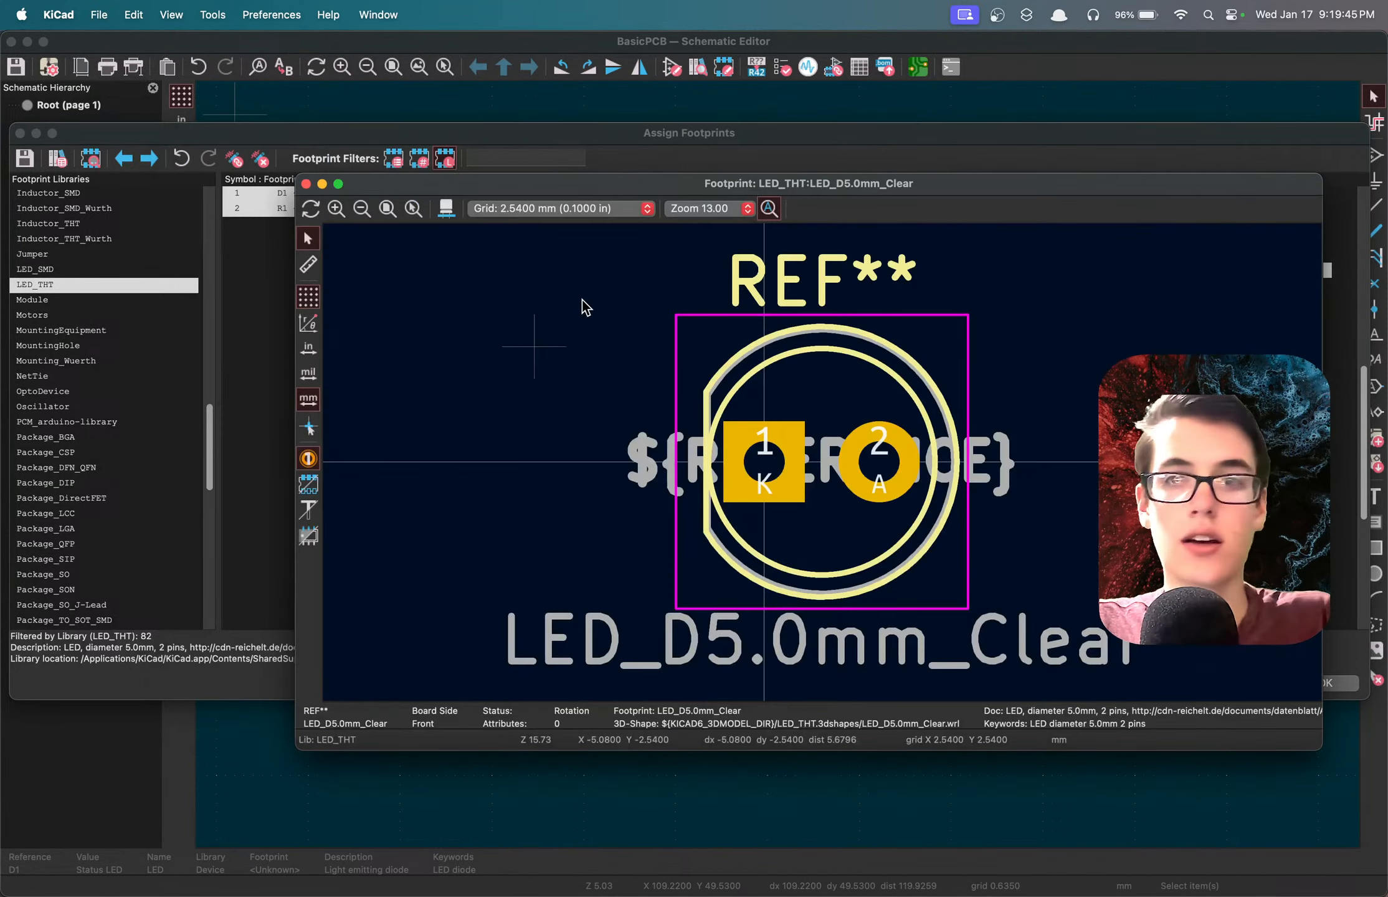
click(306, 184)
Select resistor R1 and filter the available footprints to the Resistor_THT library.
click(383, 210)
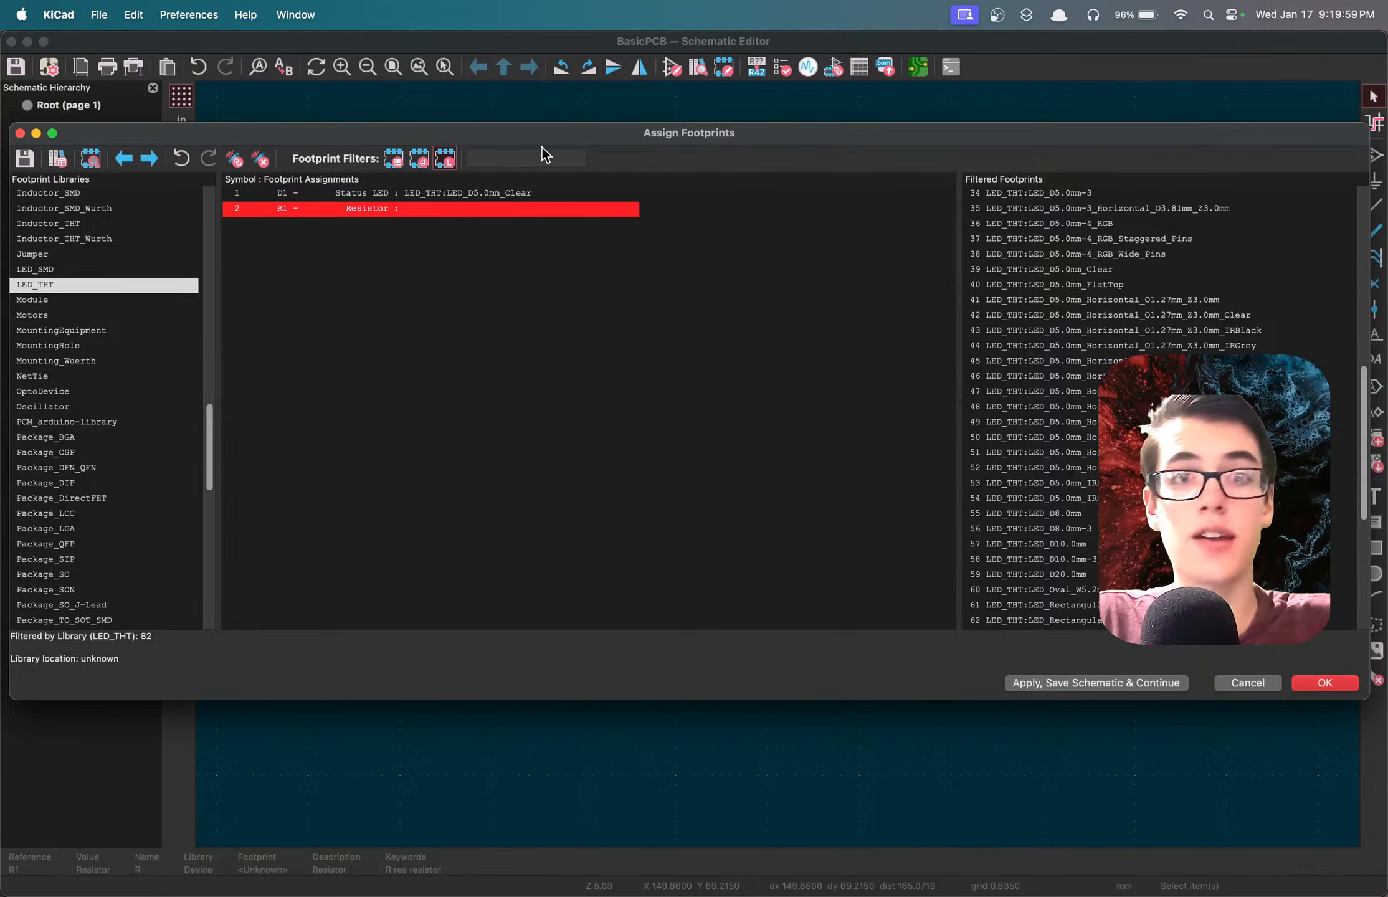
drag(545, 136, 570, 165)
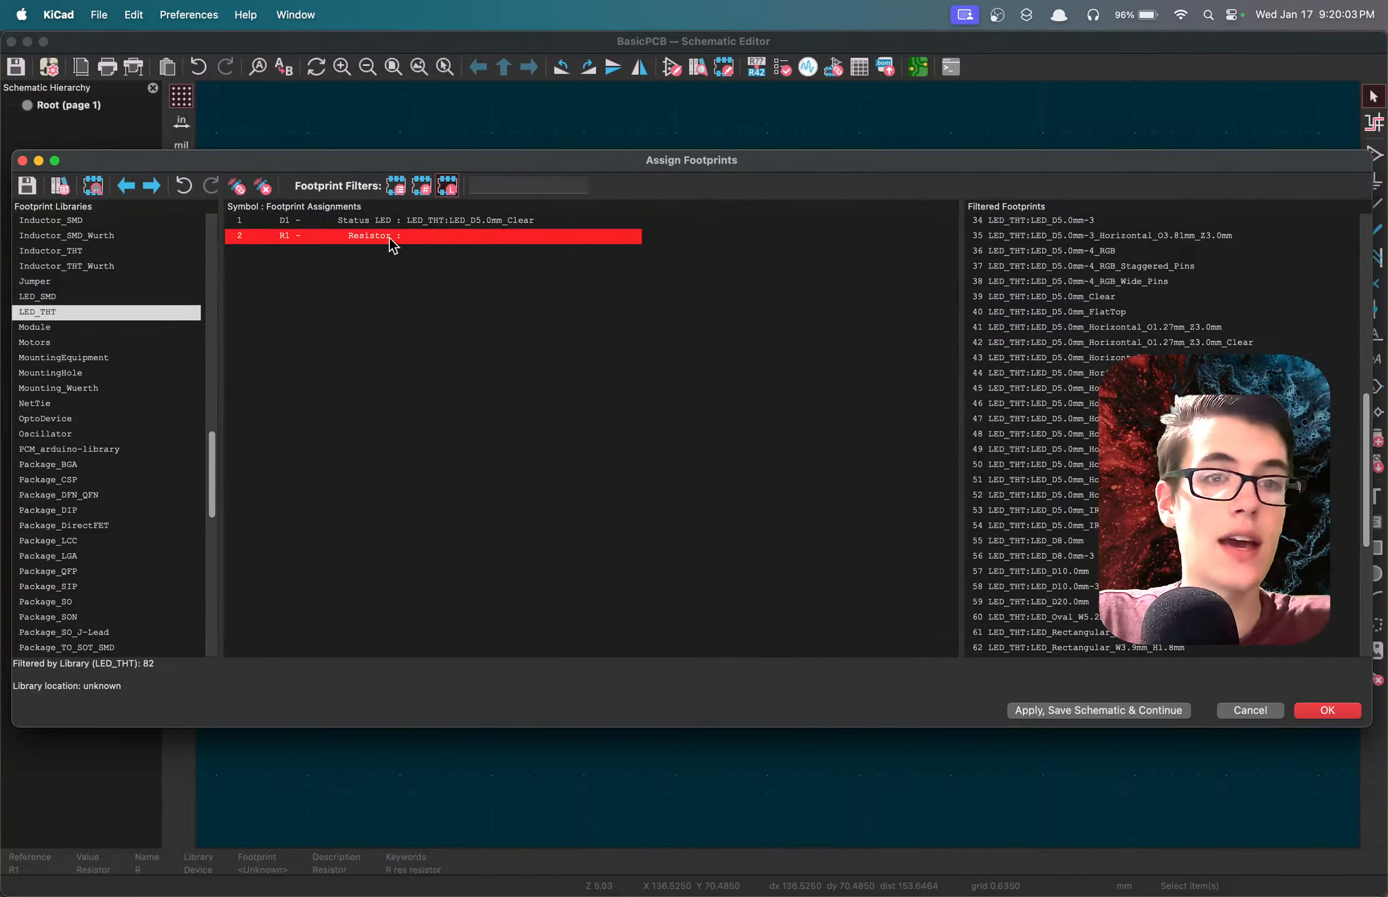
scroll(90, 316, down, 15)
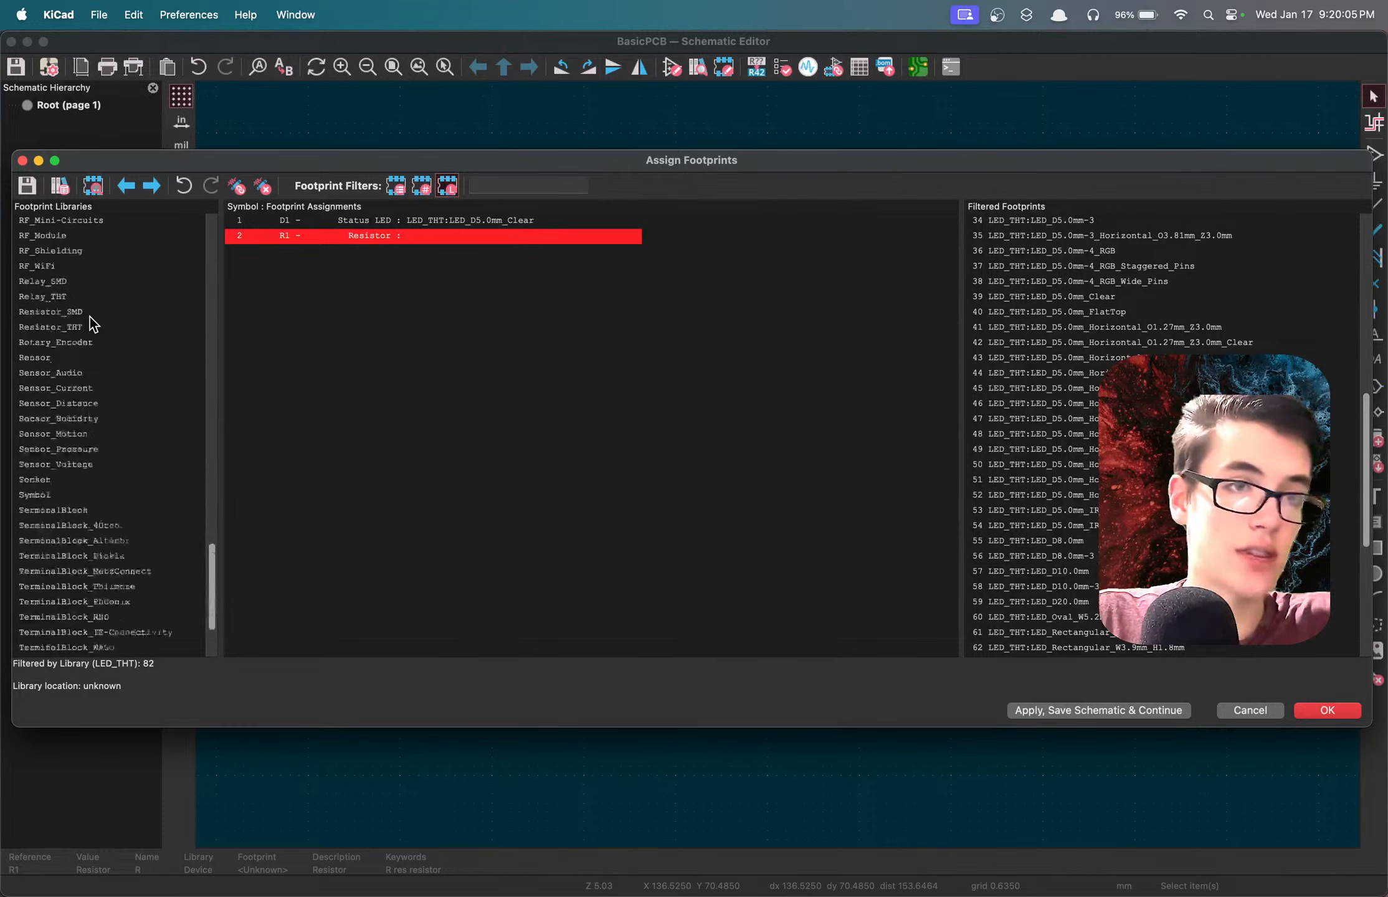
scroll(90, 317, up, 4)
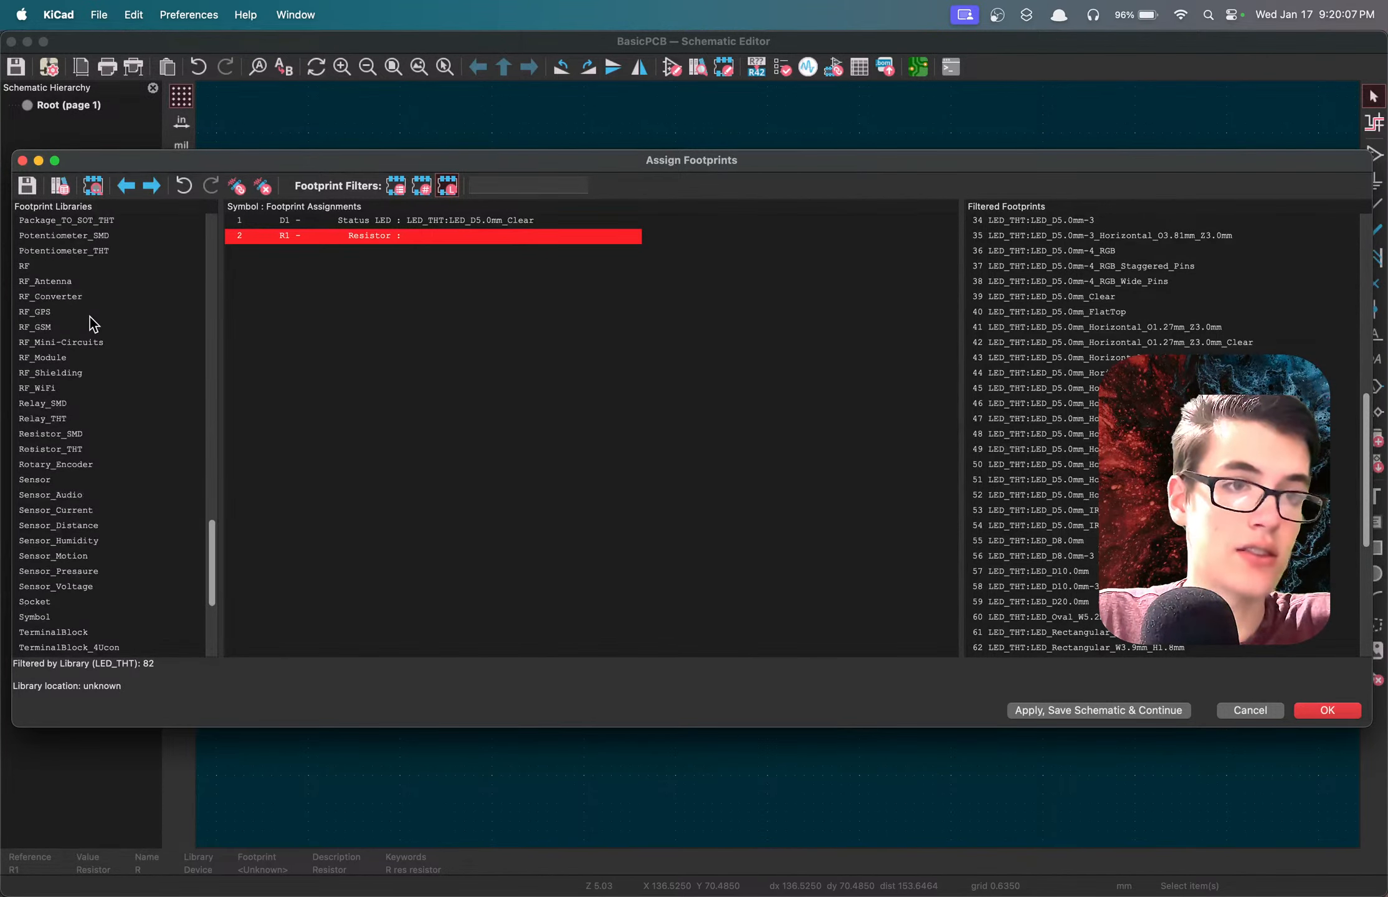
click(64, 449)
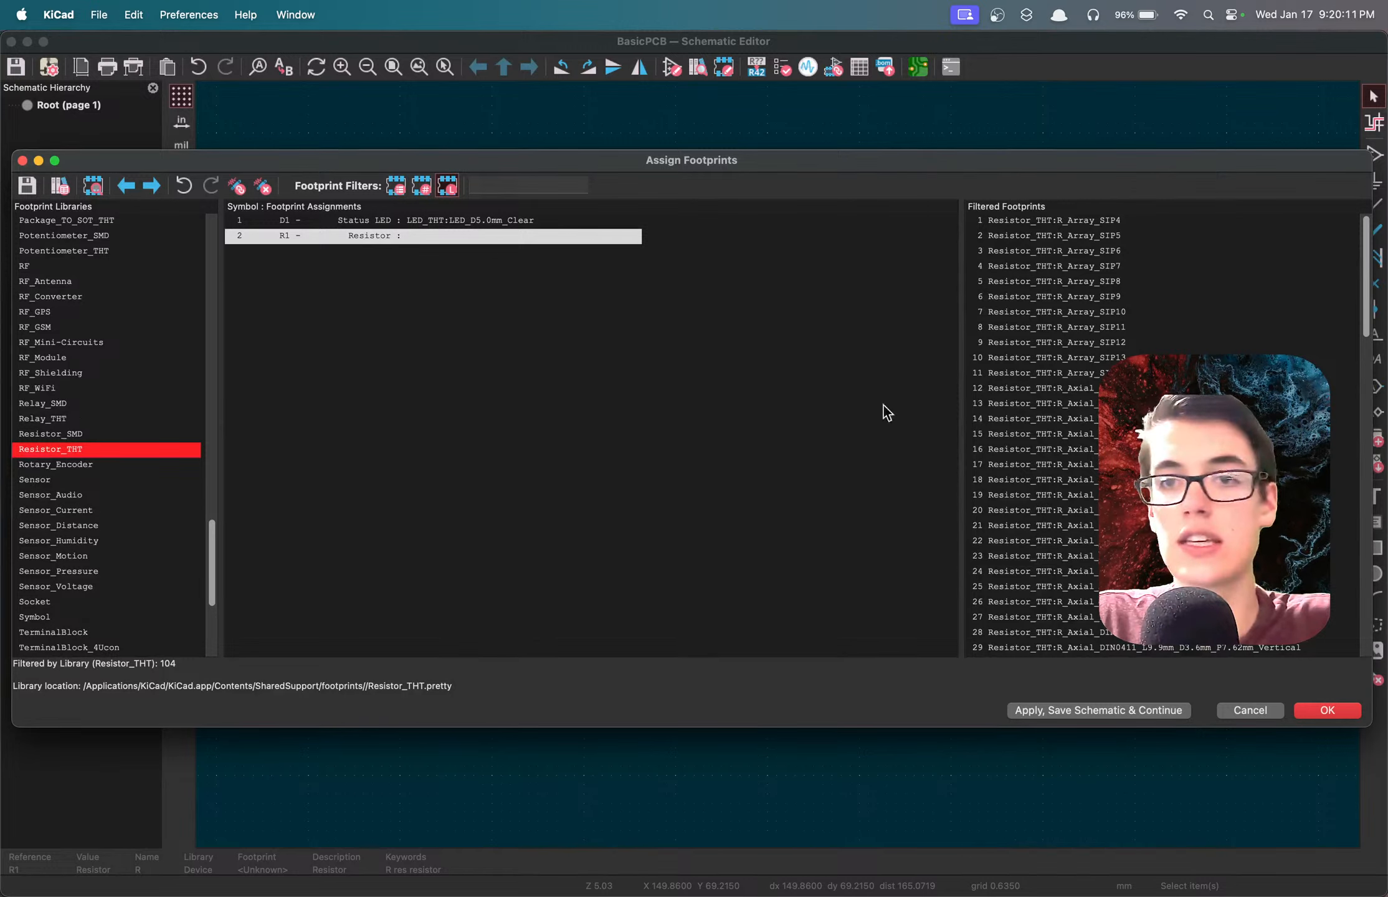
Assign the Resistor_THT footprint R_Axial_DIN0207_L6.3mm_D2.5mm_P7.62mm_Horizontal to resistor R1.
scroll(1097, 401, down, 4)
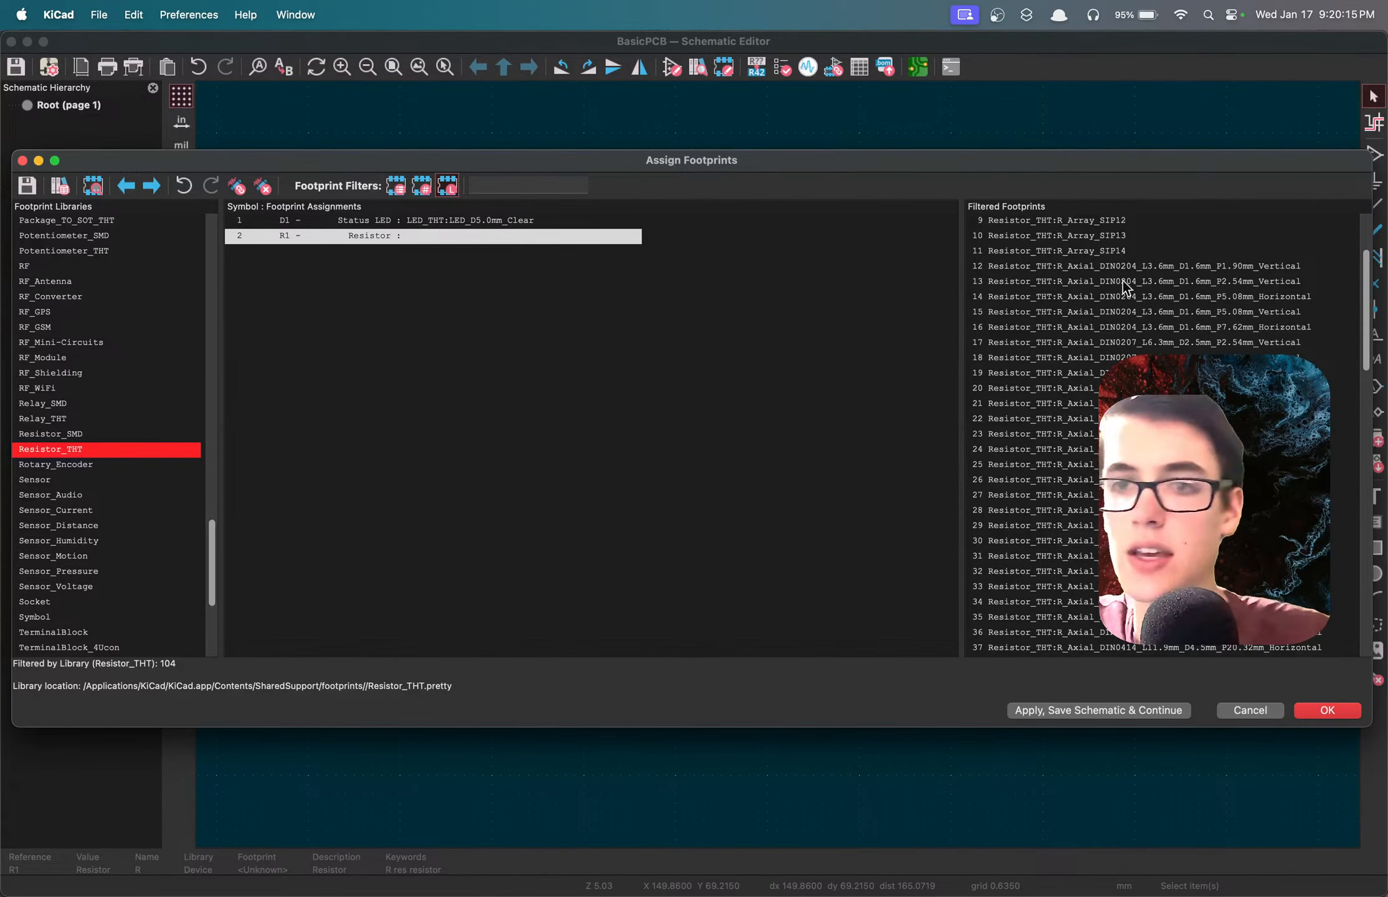
click(1108, 264)
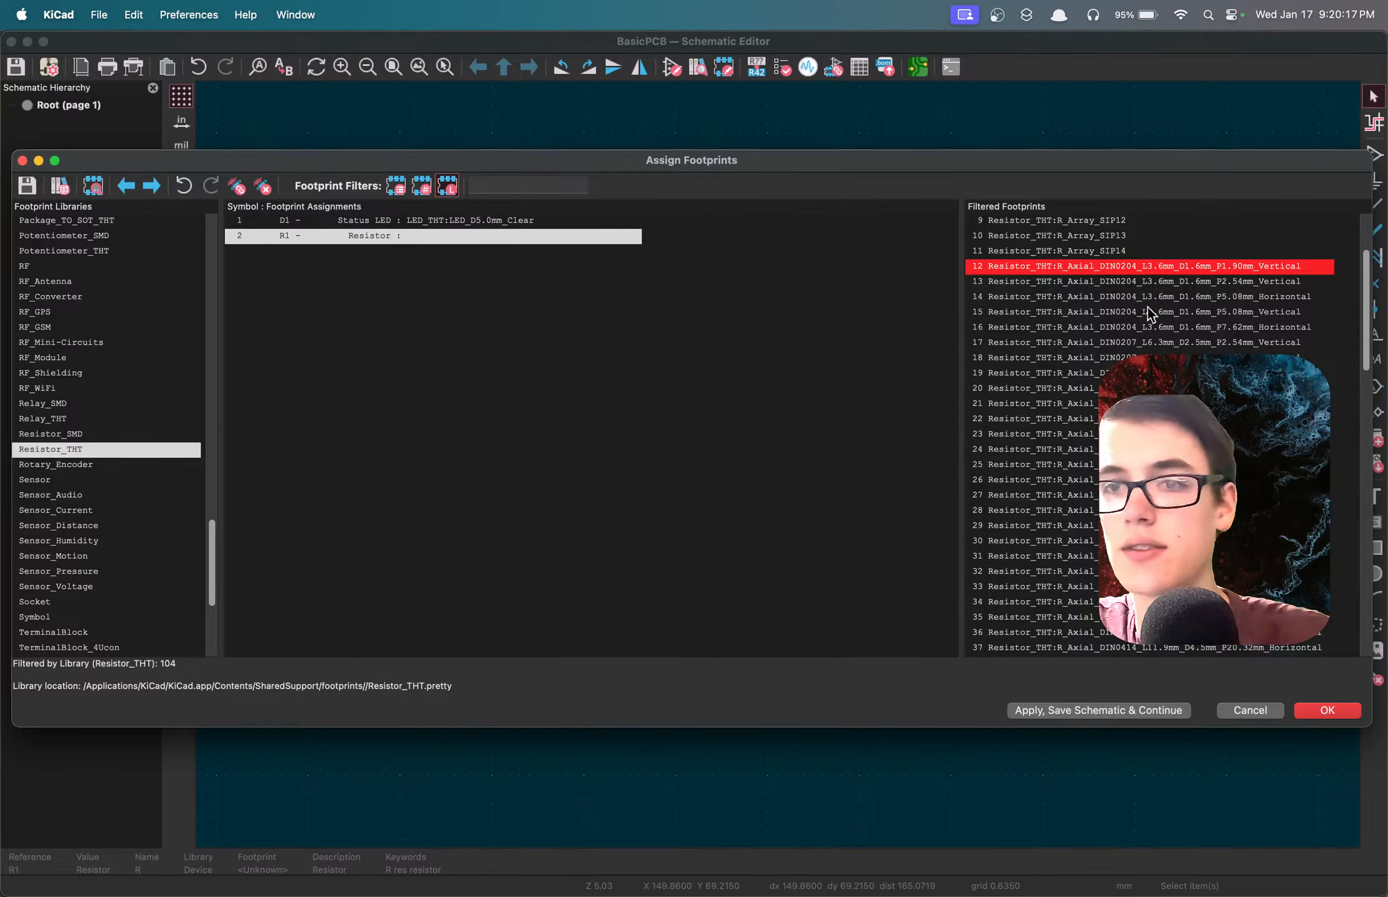
scroll(1148, 307, down, 2)
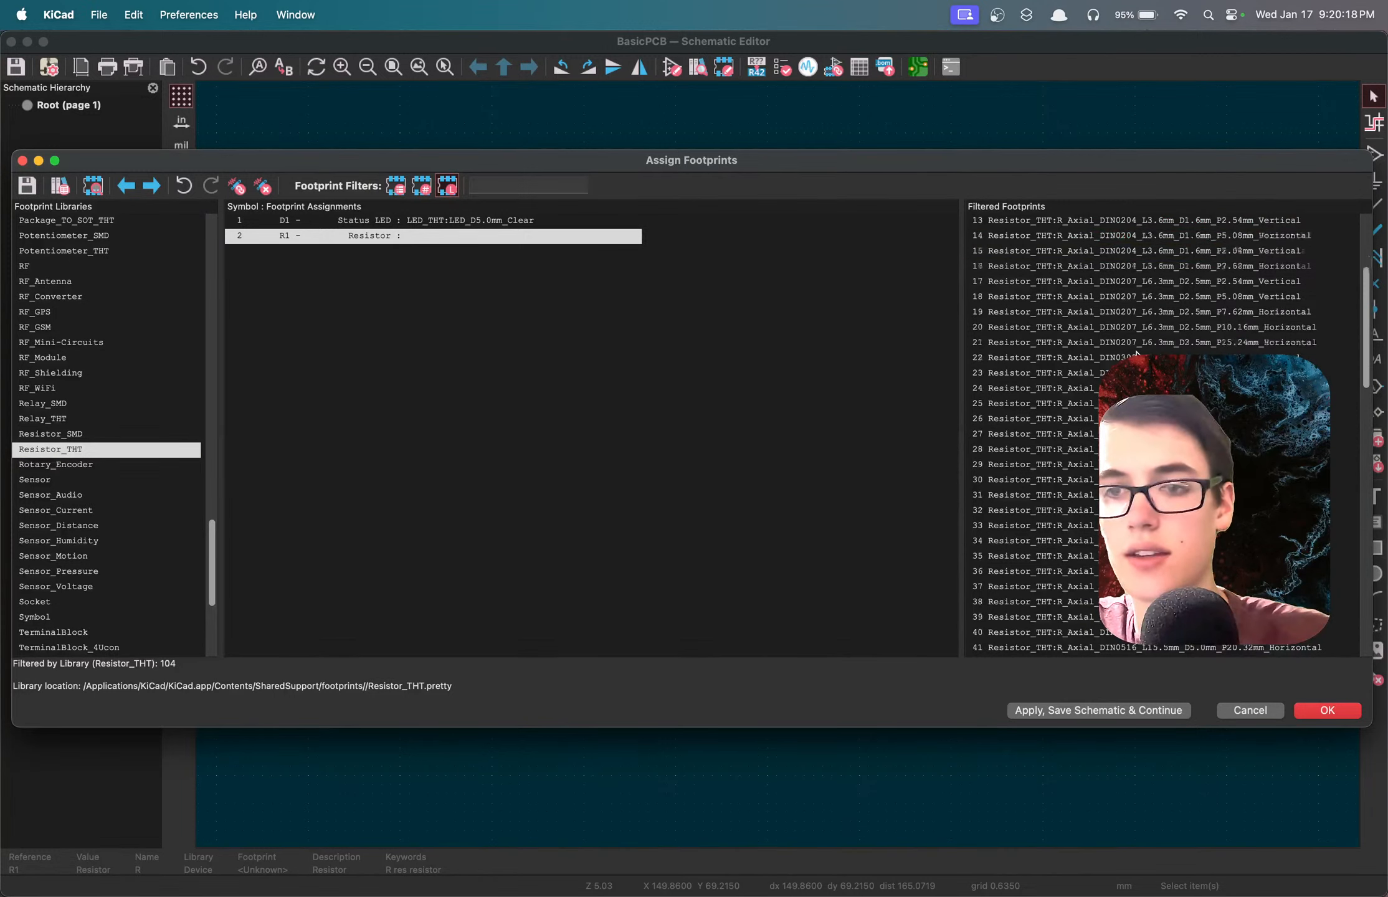
click(1127, 281)
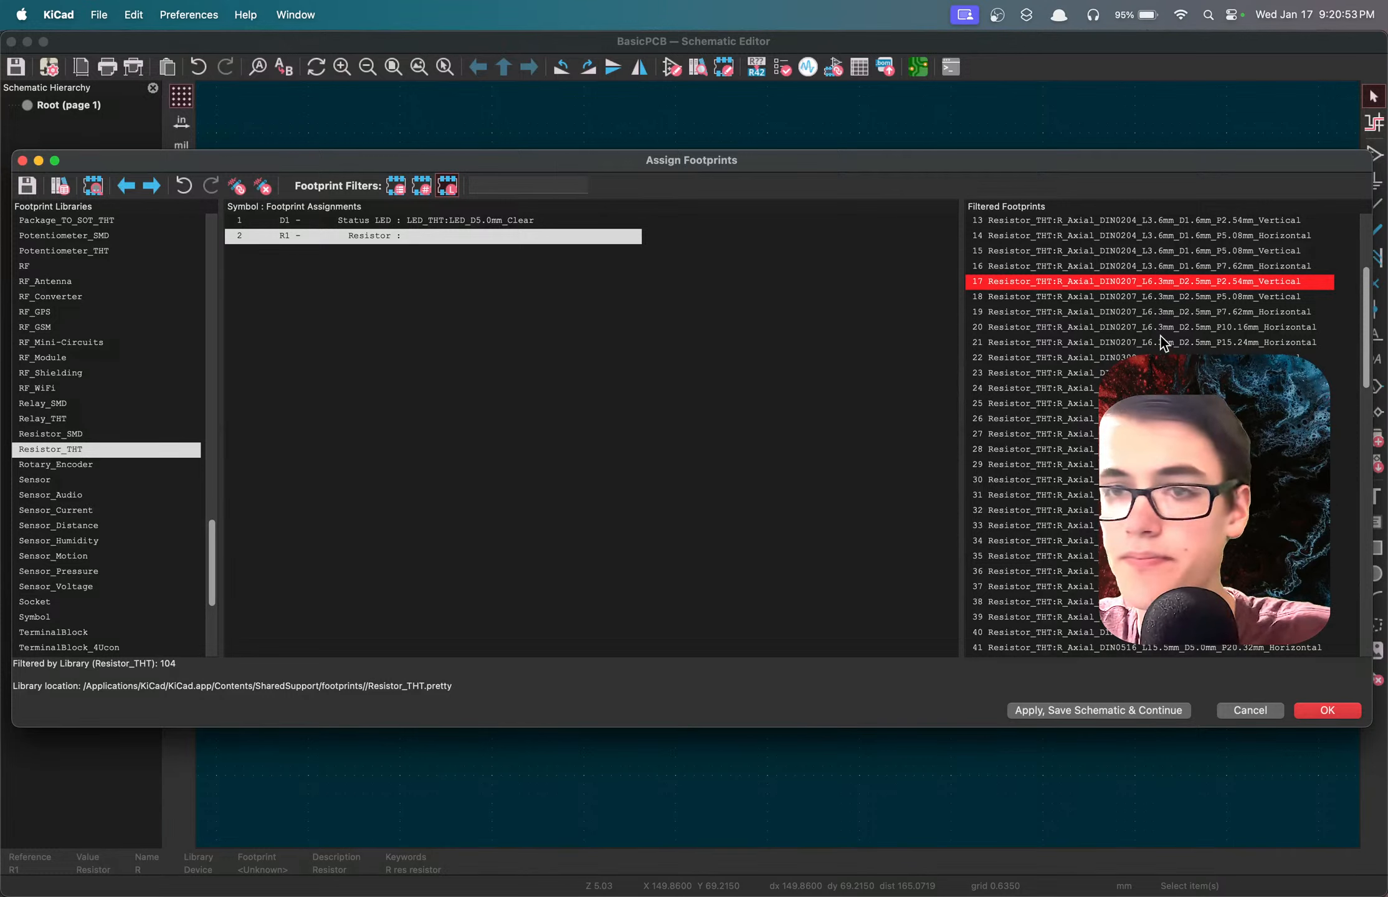
scroll(1161, 287, up, 4)
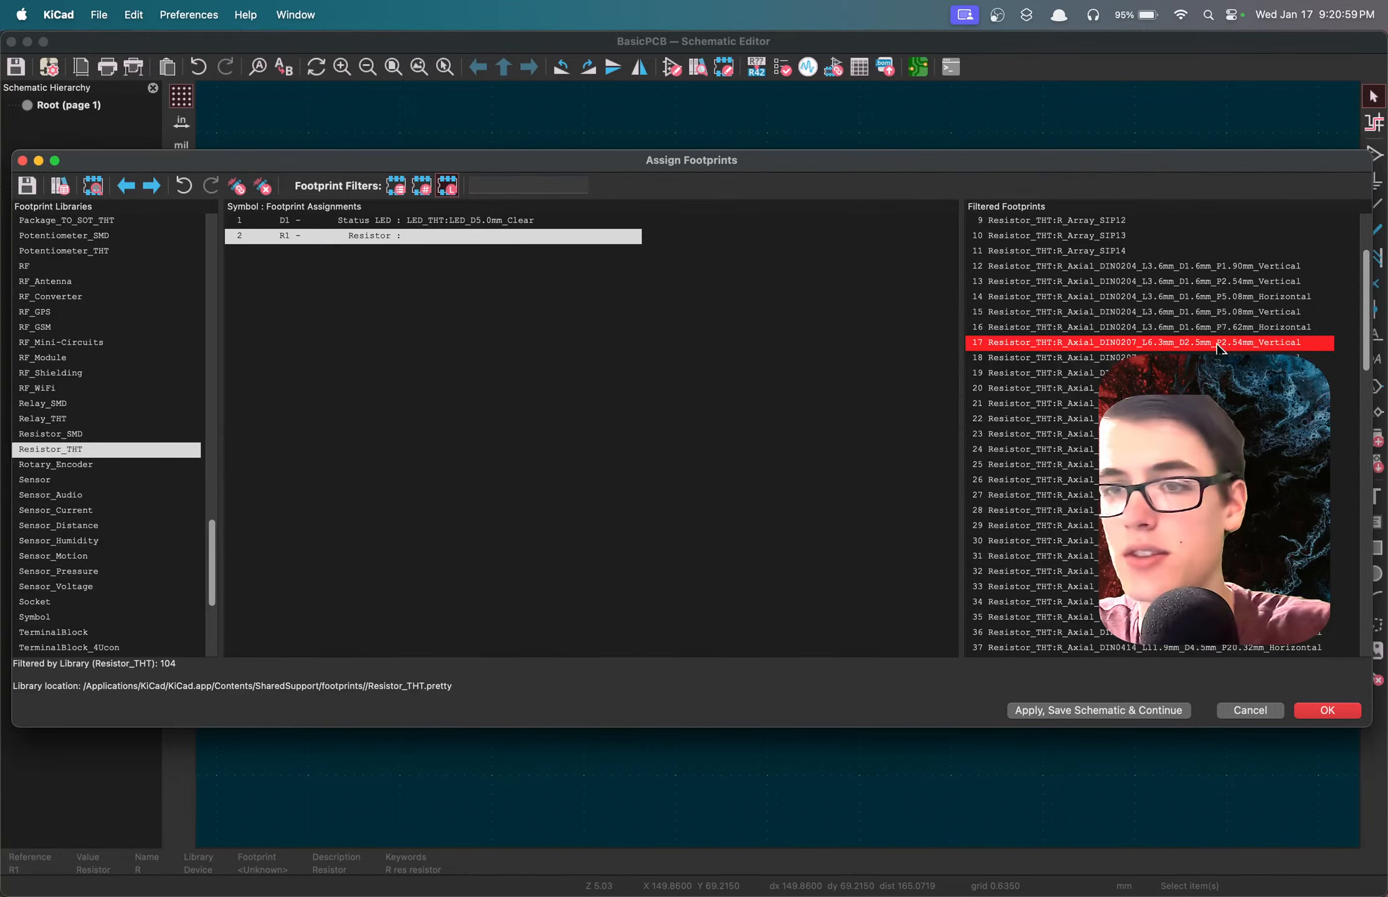
click(1188, 328)
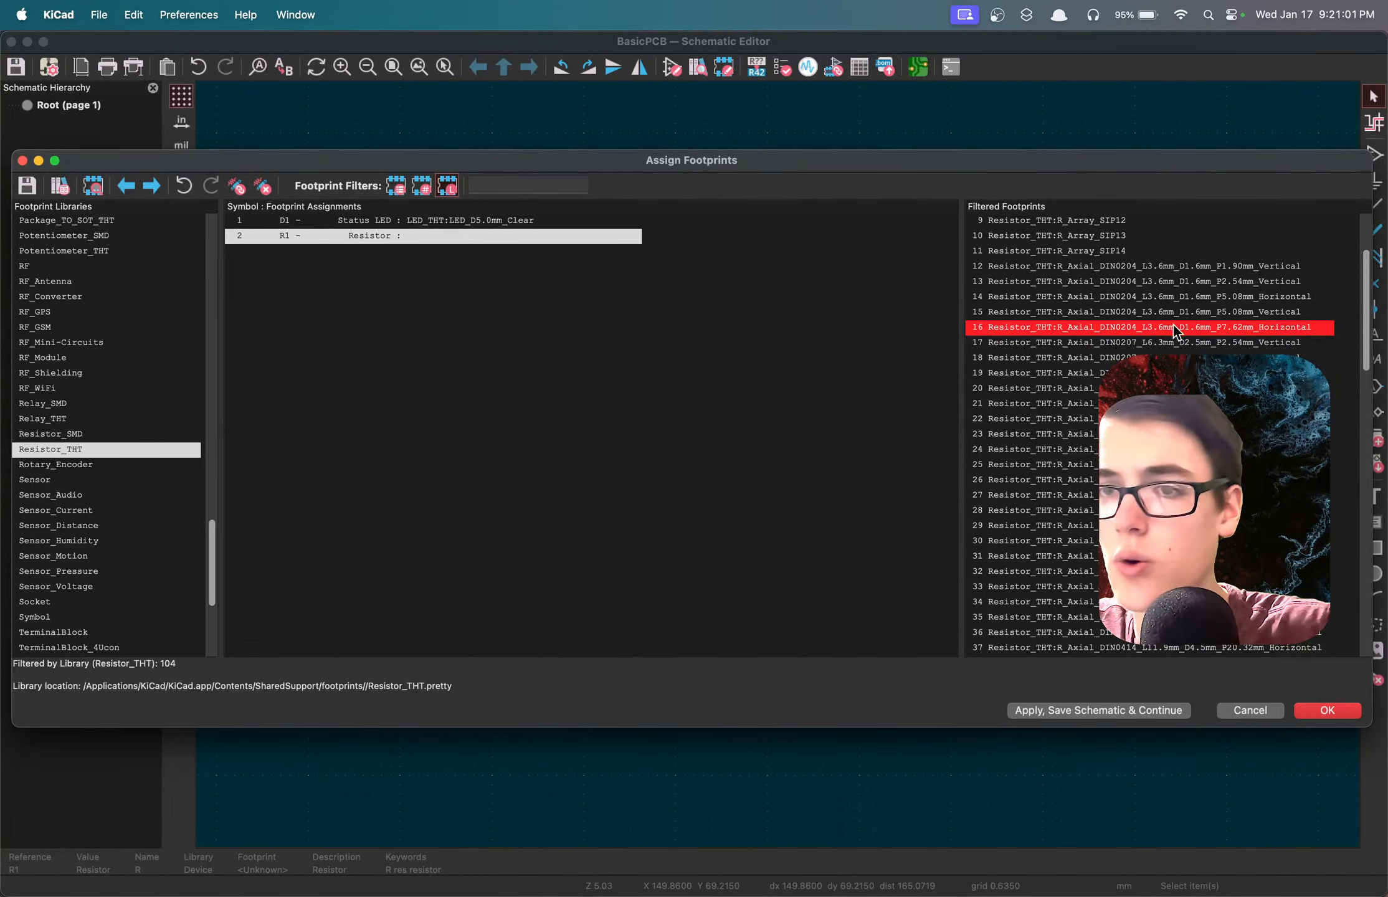
click(1173, 359)
click(1173, 374)
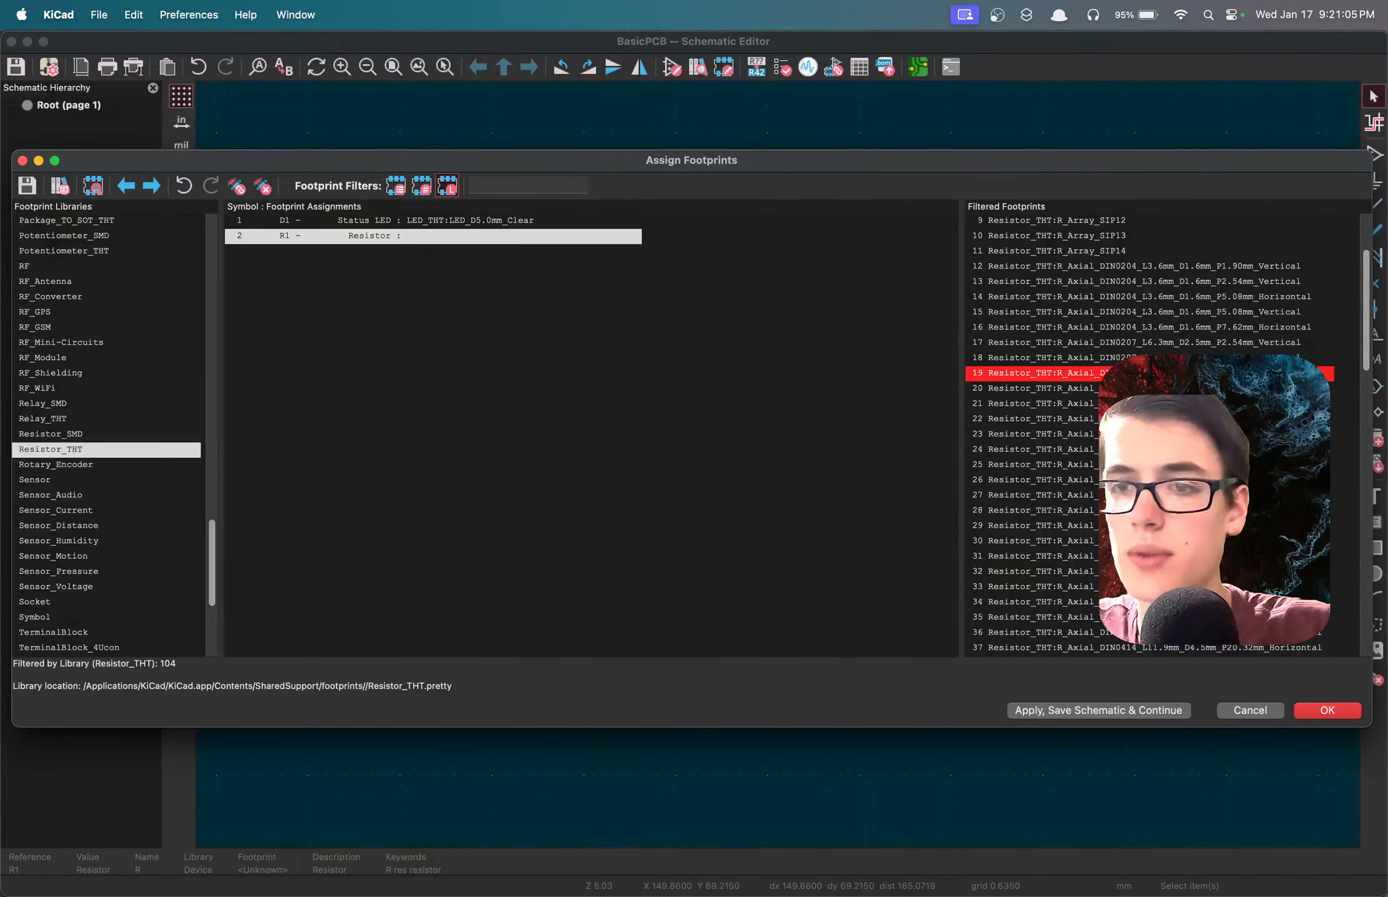
double_click(1174, 374)
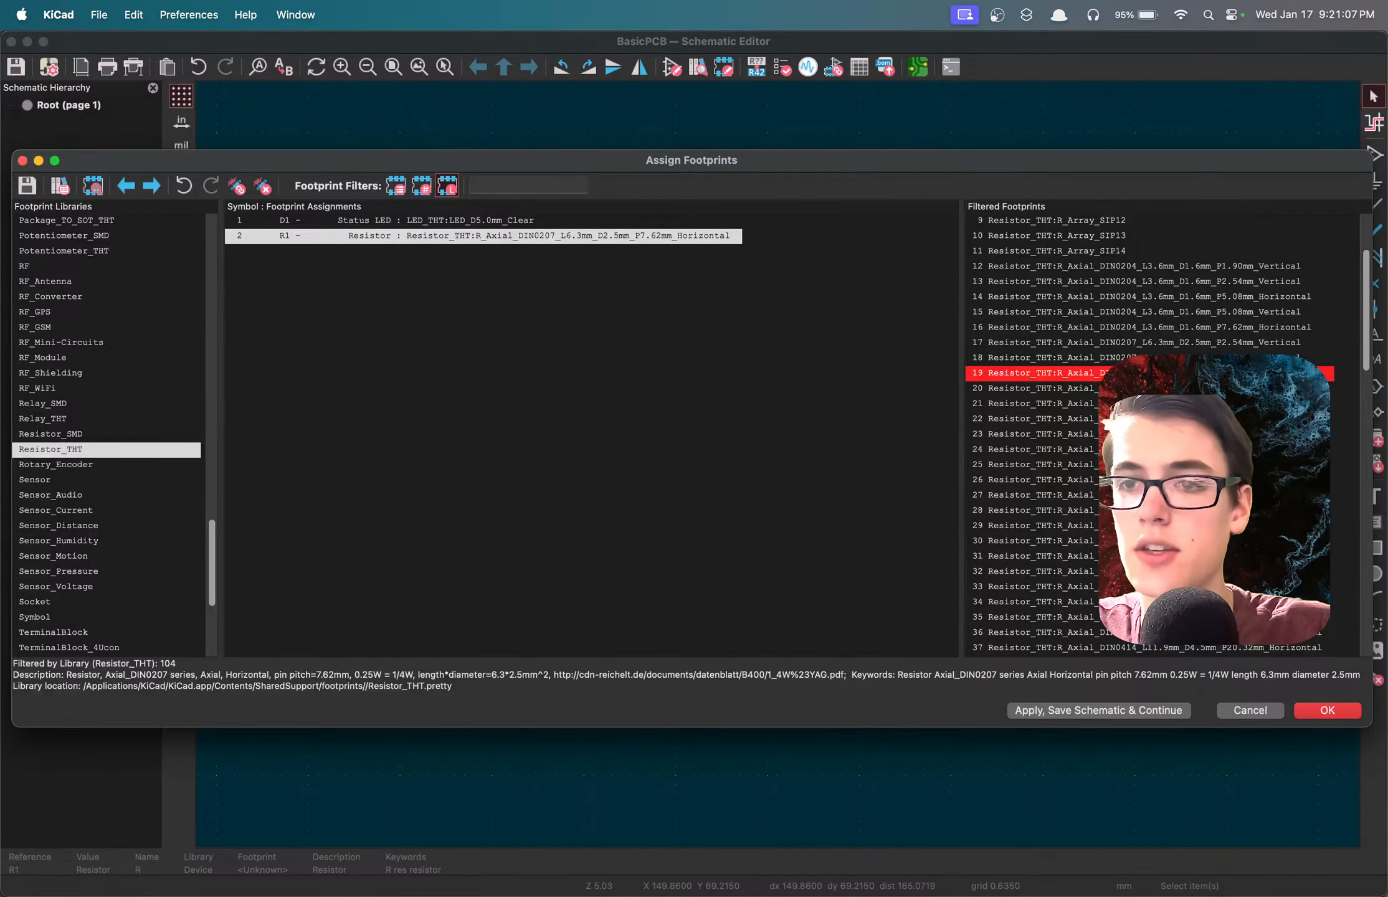
Preview R1's assigned axial resistor footprint, inspect its 3D model from an angle, and close both views.
click(93, 186)
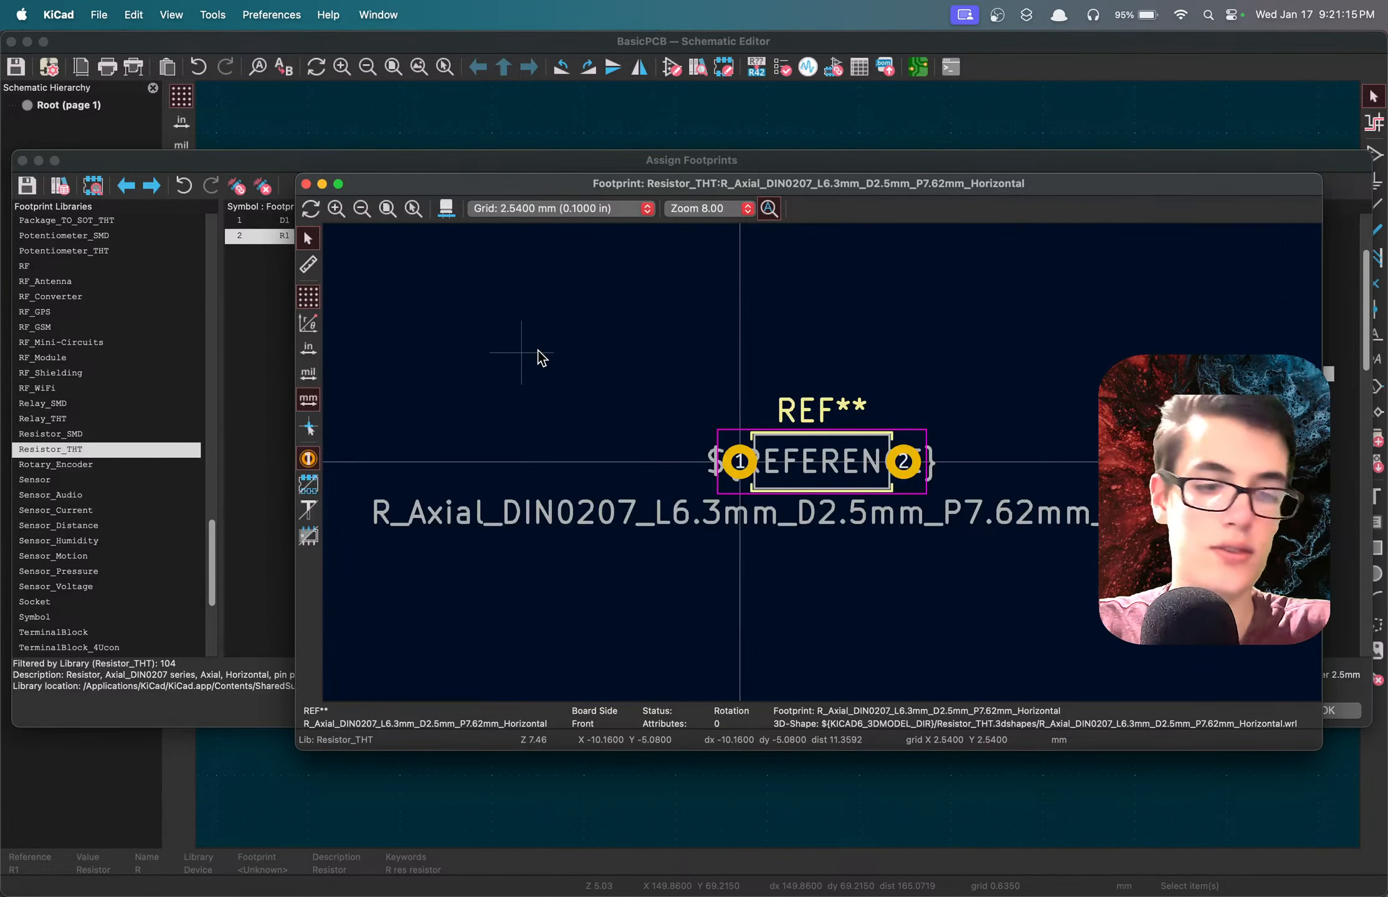
key(alt+3)
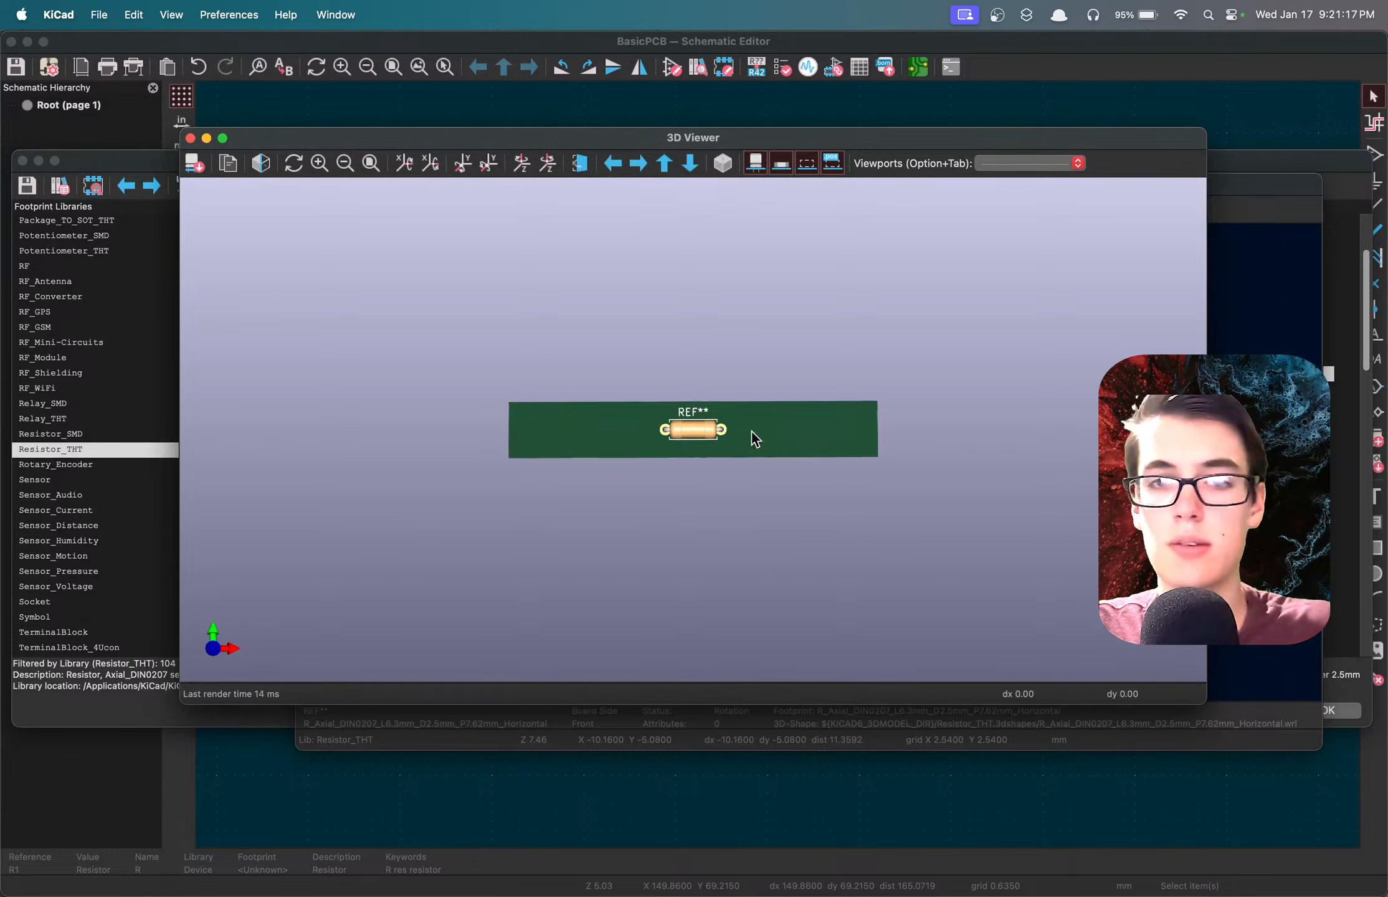
drag(752, 431, 694, 231)
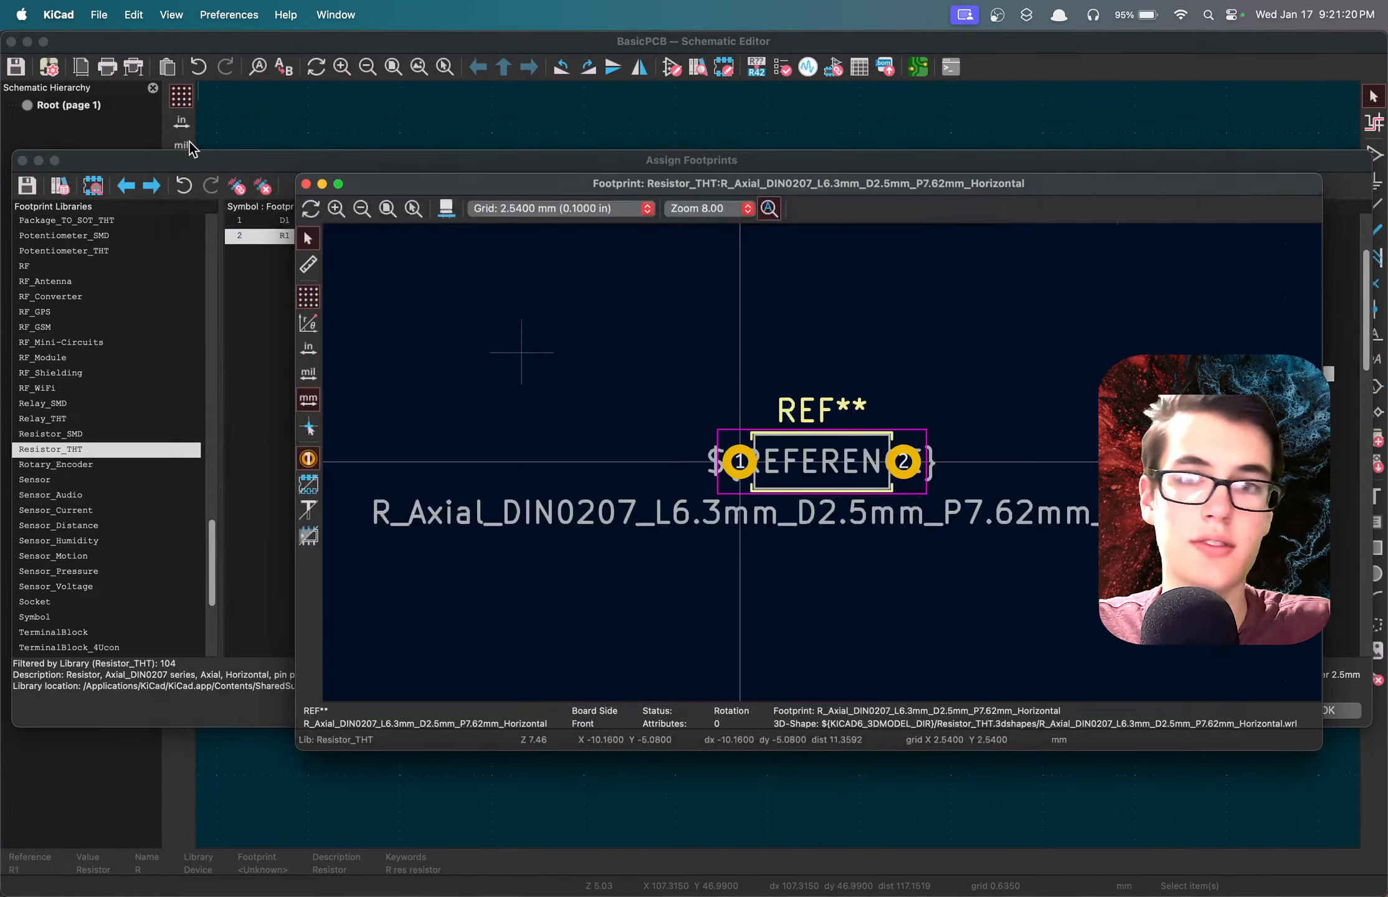
click(190, 138)
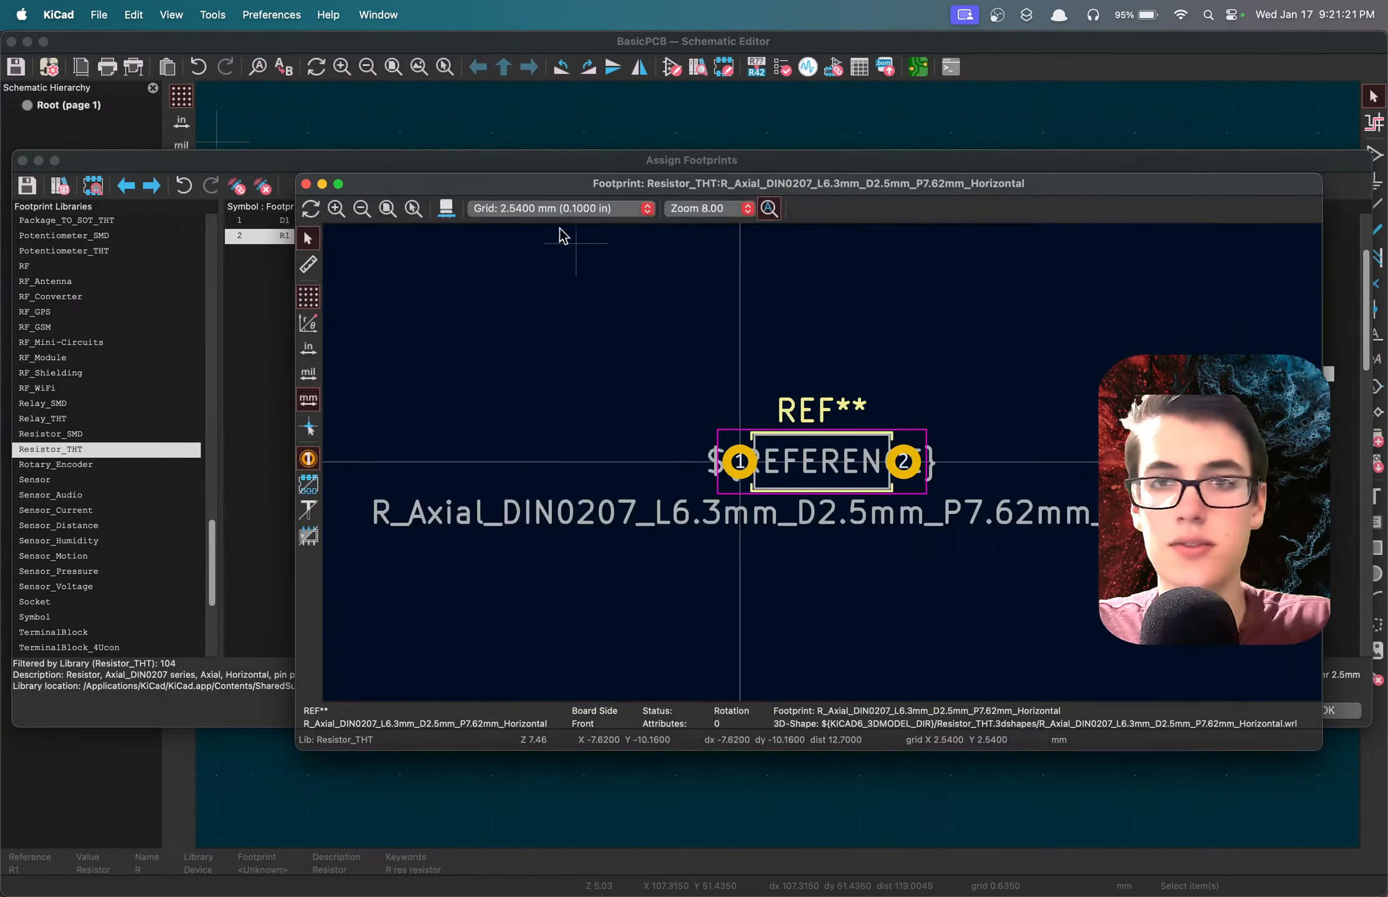
click(306, 183)
Accept the footprint assignments for D1 and R1 and return to the schematic.
click(519, 220)
click(508, 233)
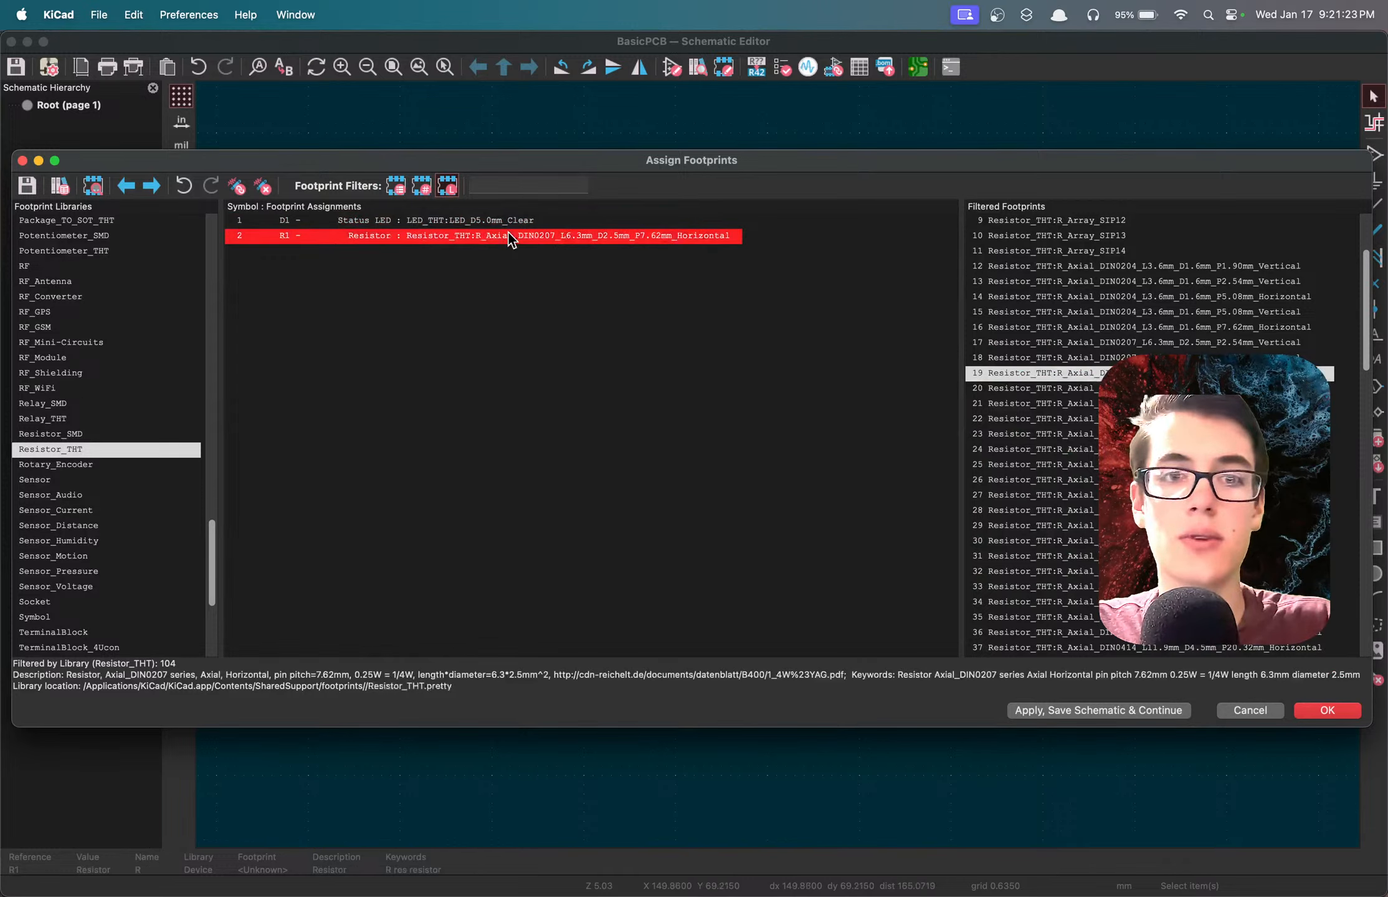
click(1315, 712)
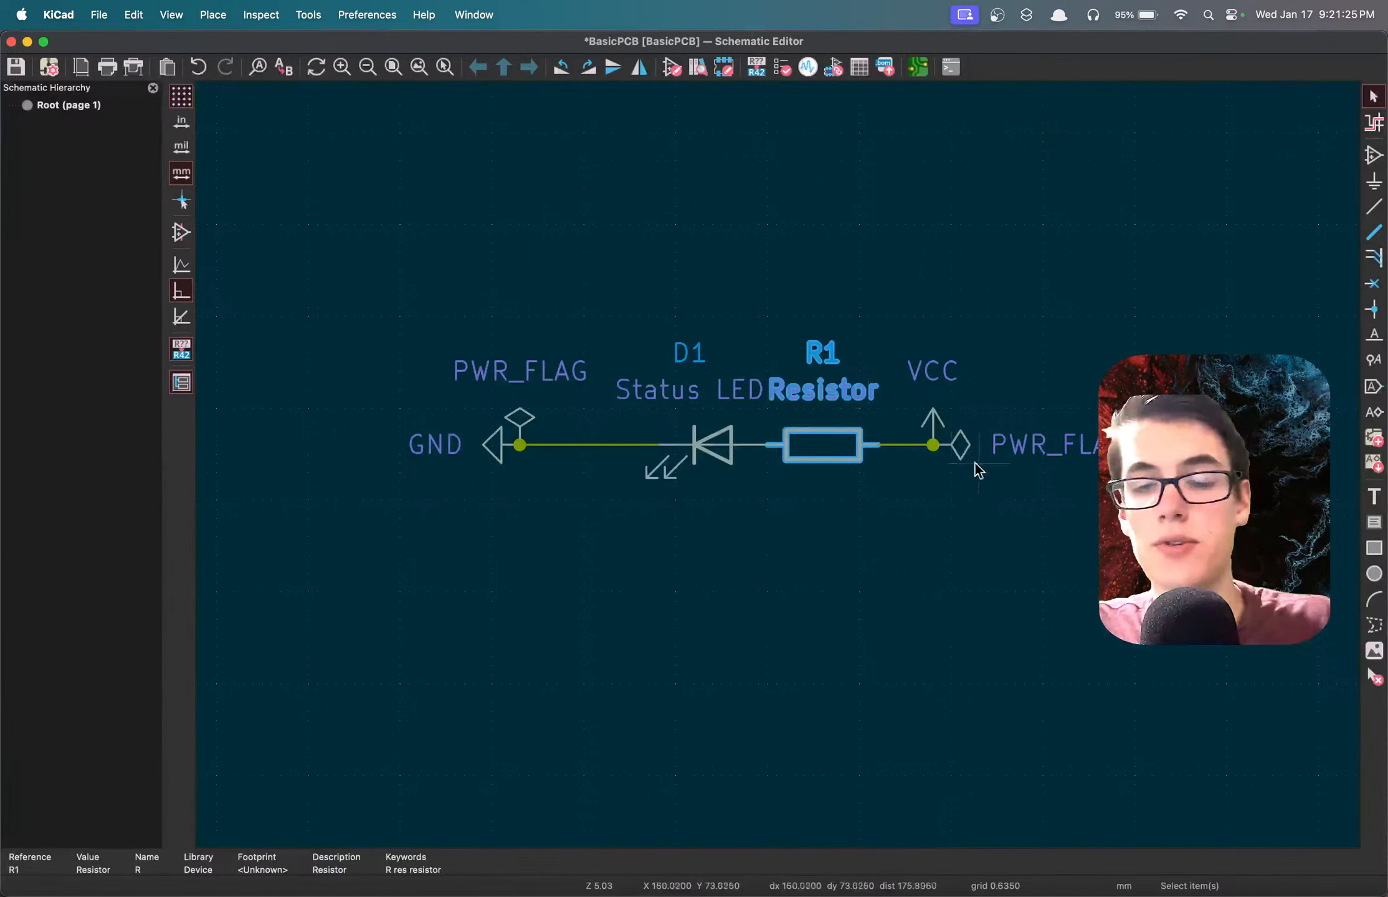
Deselect the resistor, open the BasicPCB board layout from the schematic, and save the board file.
click(781, 247)
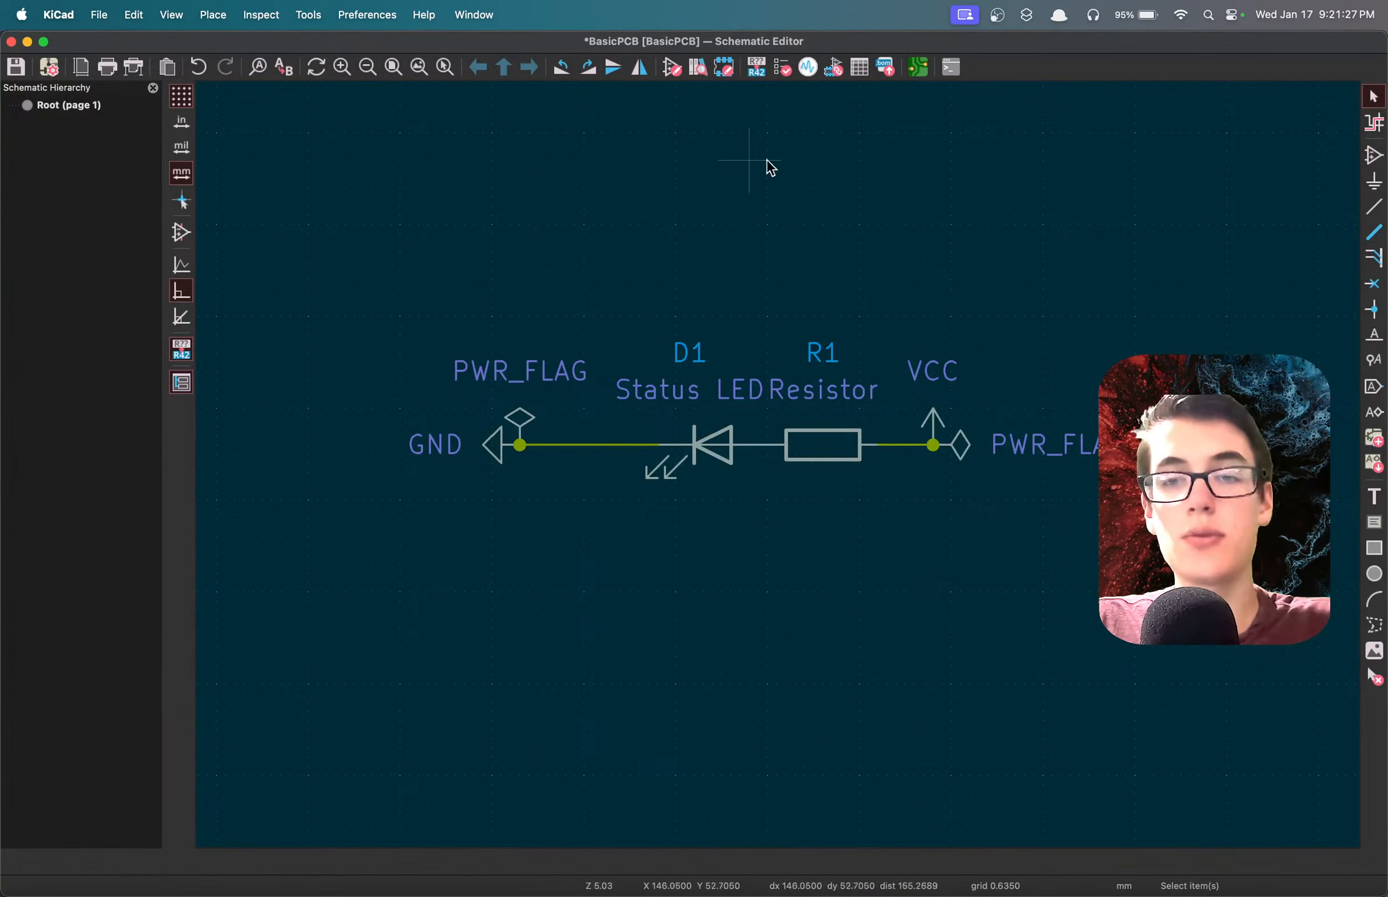
click(917, 66)
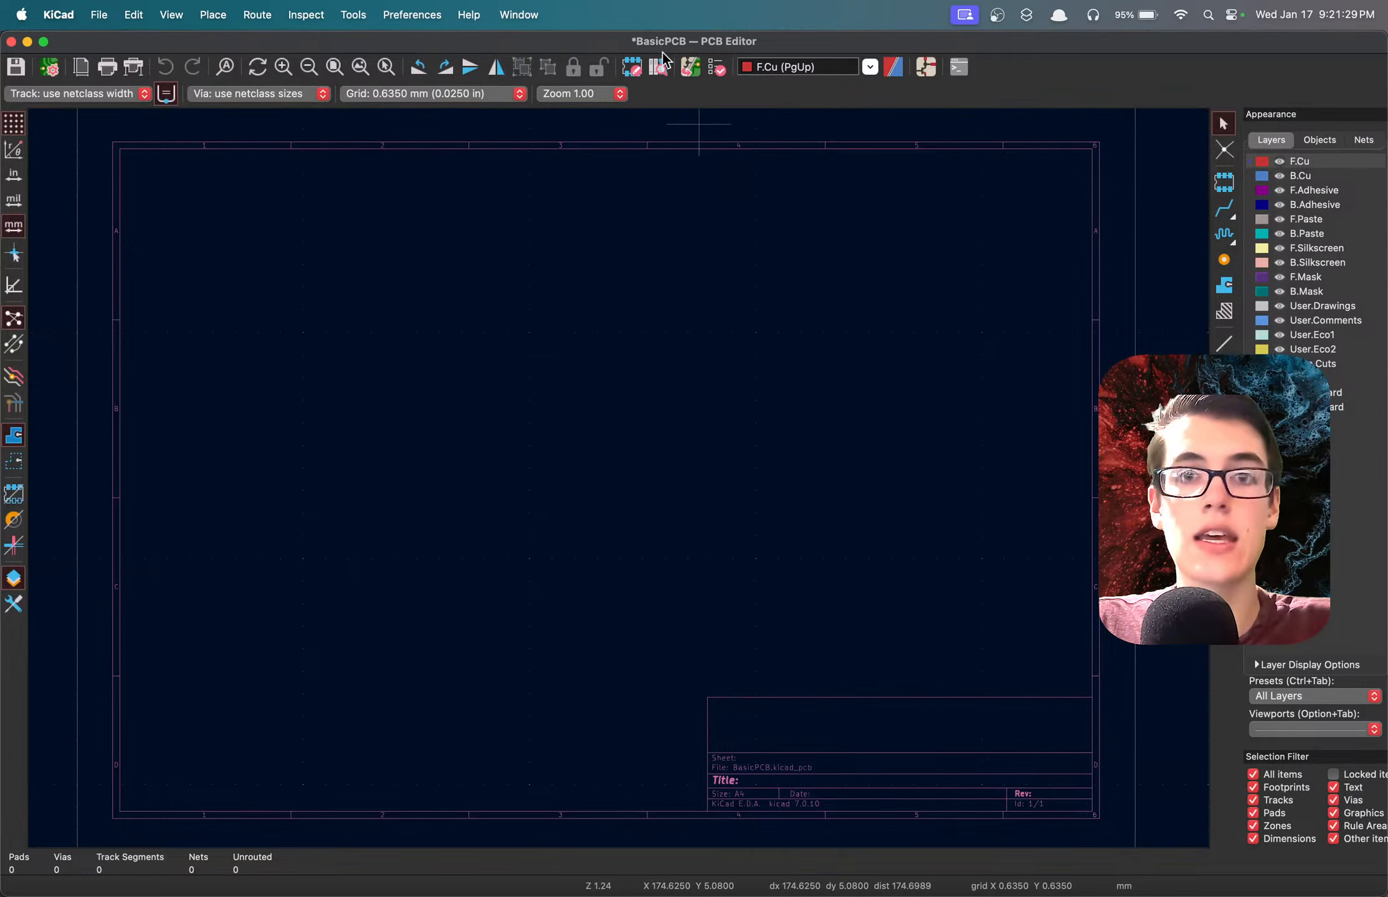
key(super+s)
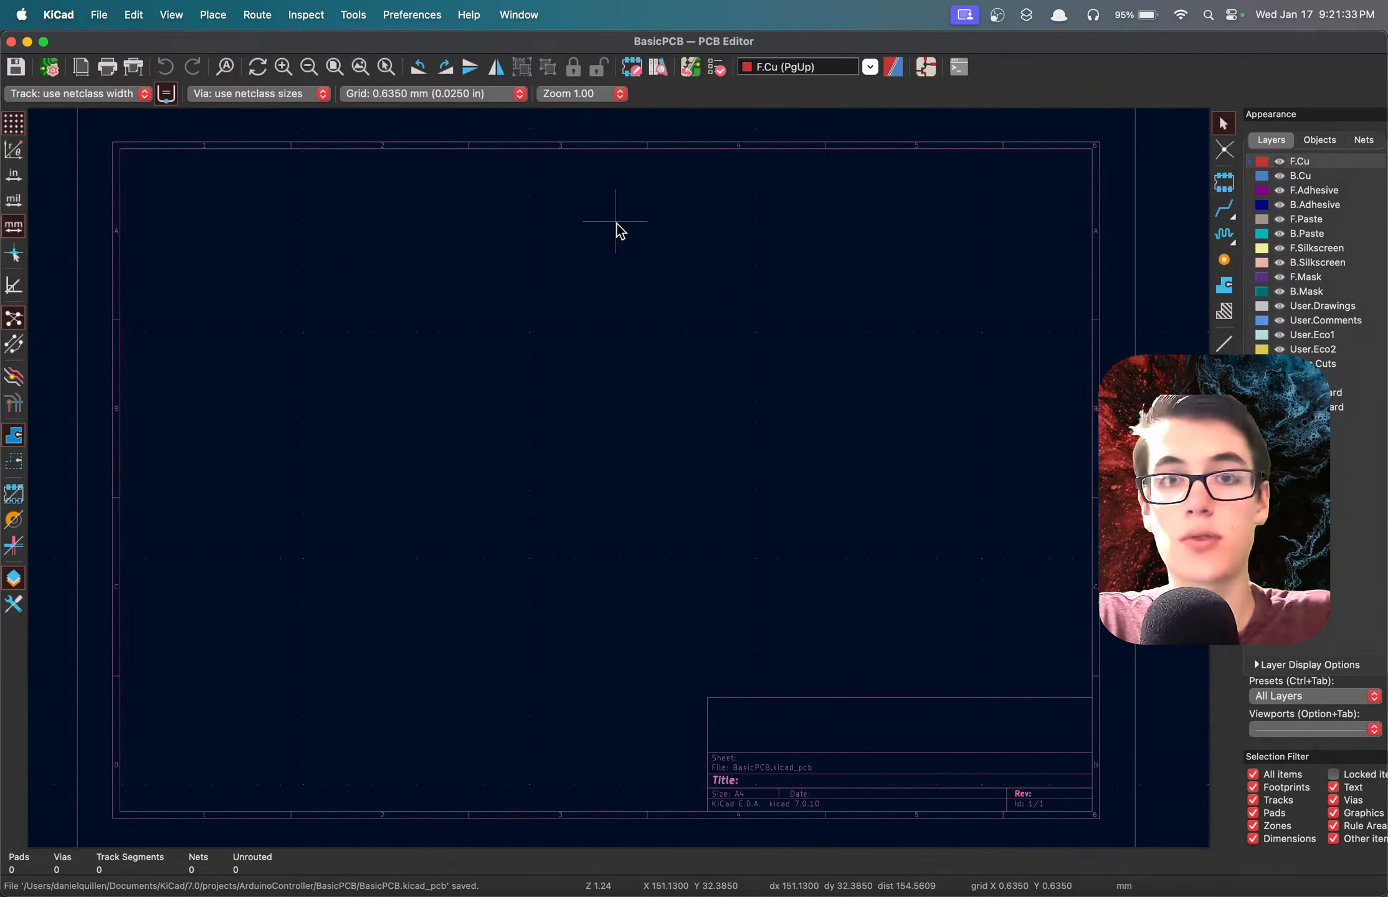
Update the PCB from the schematic to bring in the D1 and R1 footprints, keeping the default options.
click(692, 68)
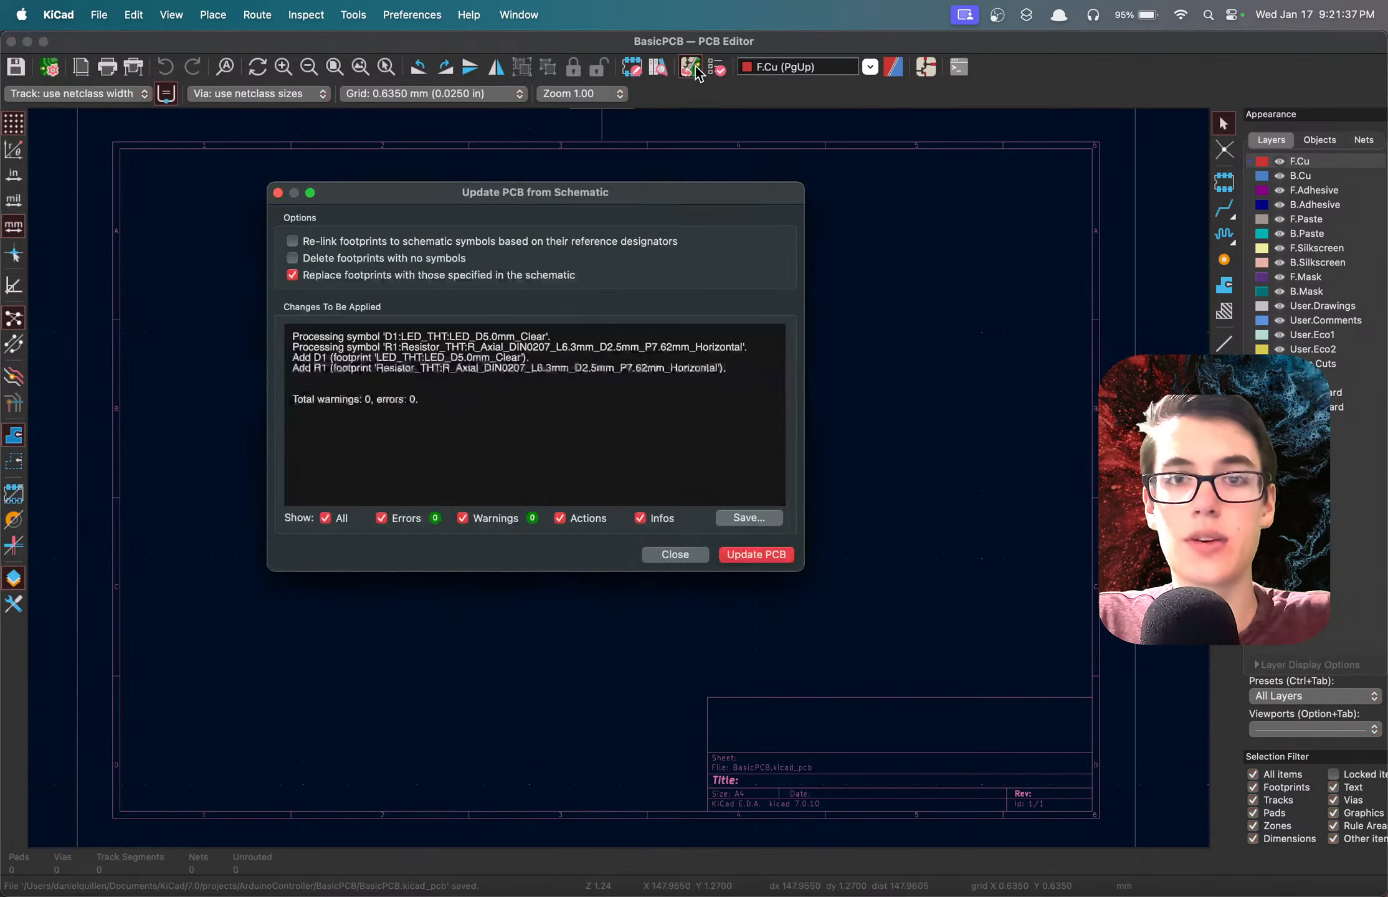
click(764, 553)
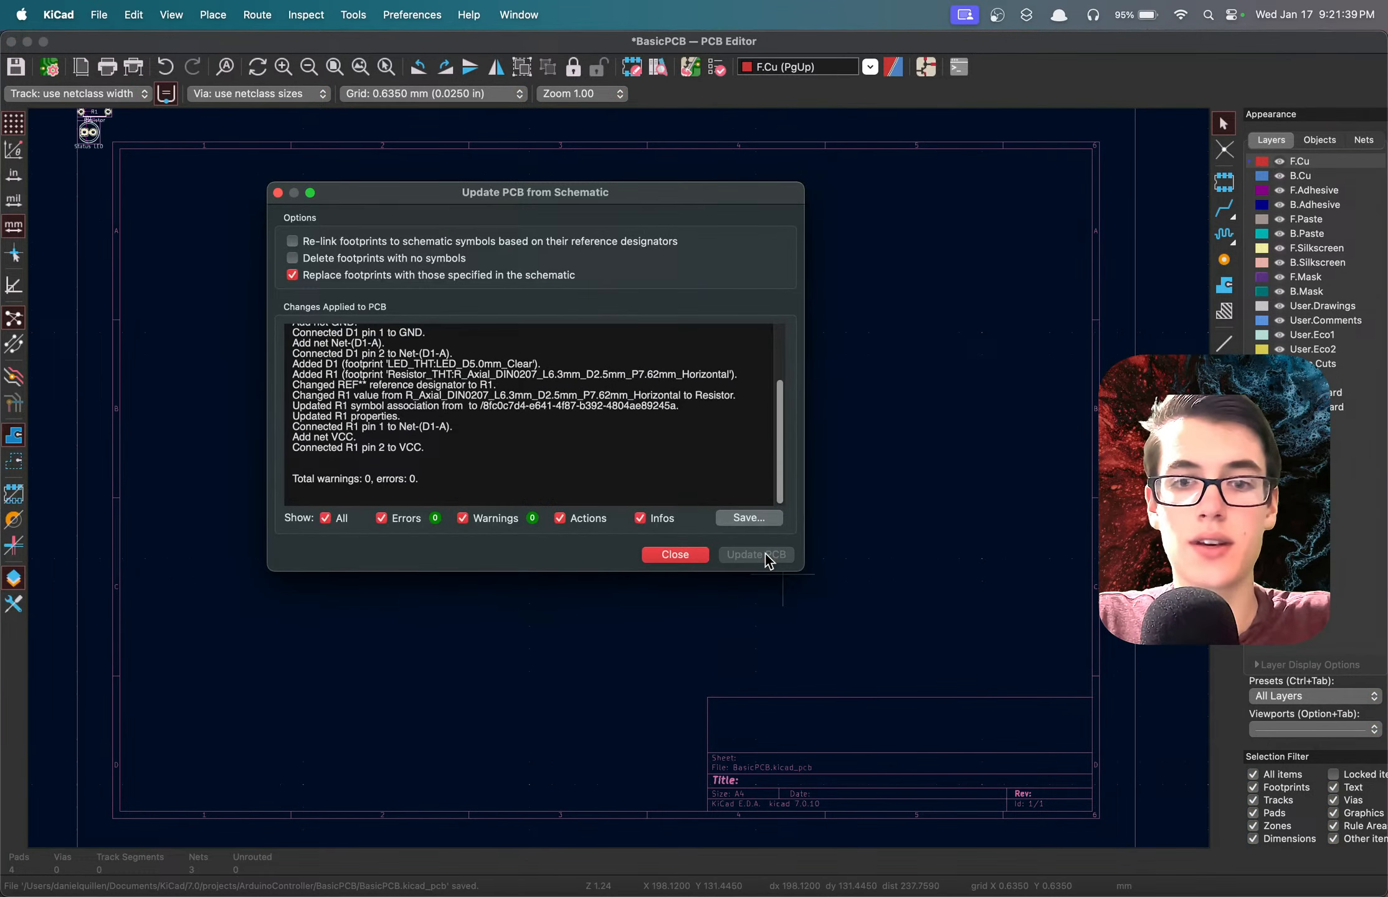
click(674, 553)
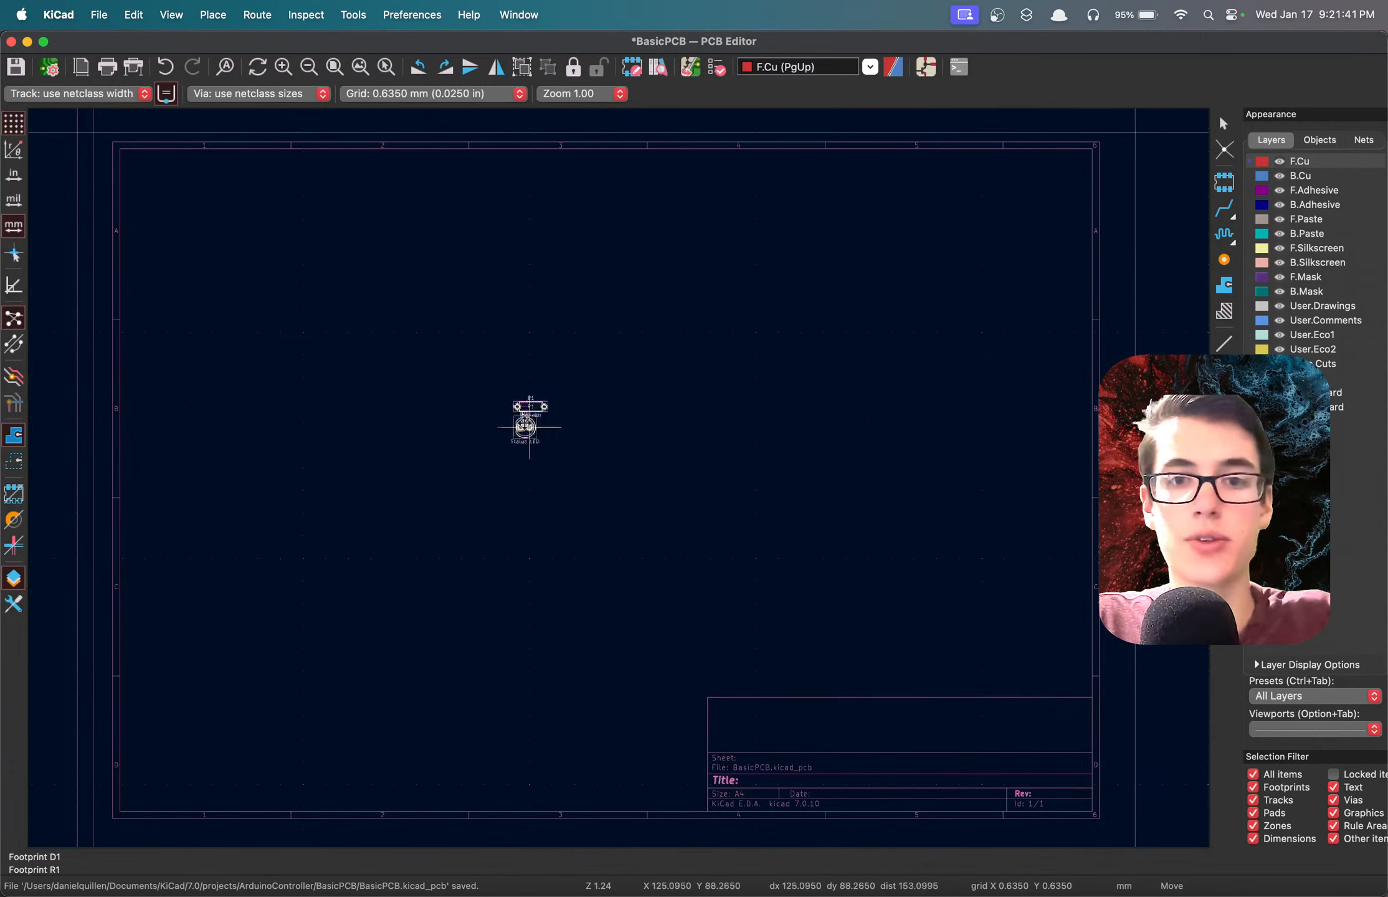
Place the D1 and R1 footprints together in the upper middle of the sheet and save the board.
click(559, 341)
scroll(585, 360, up, 3)
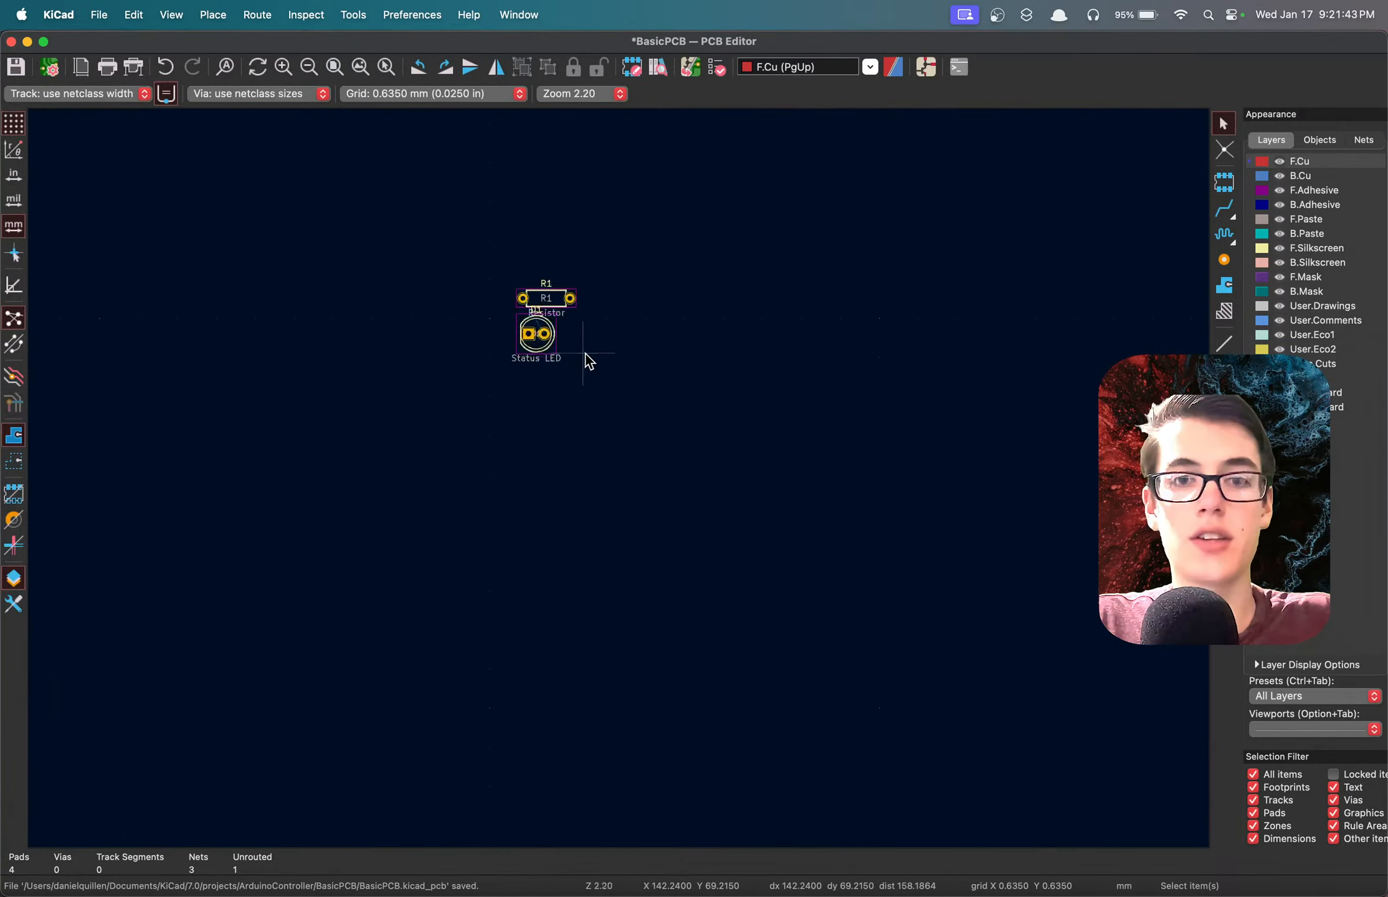
scroll(589, 361, up, 4)
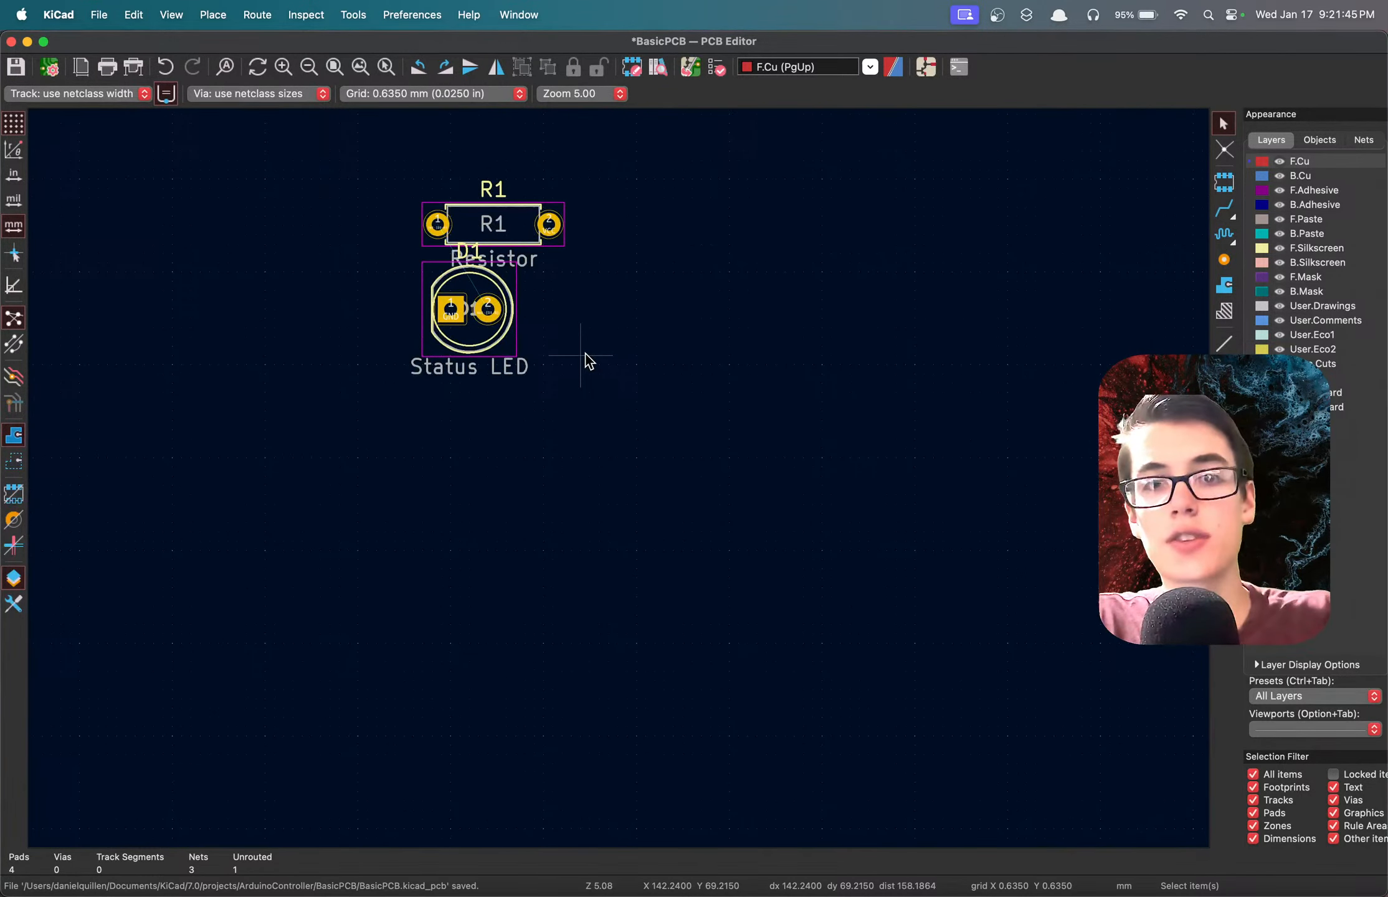
key(super+s)
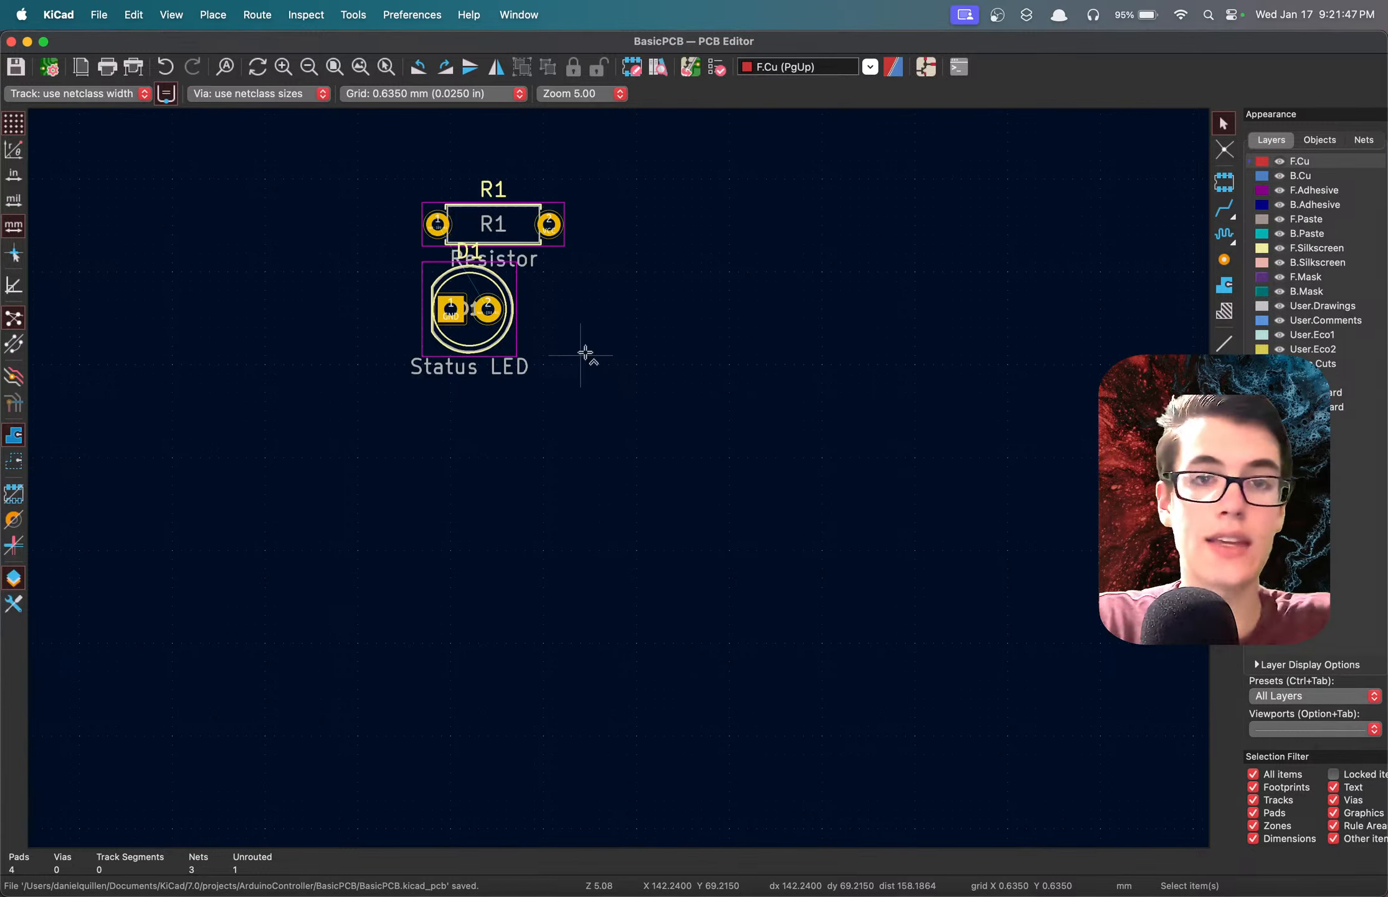
Return to the schematic, clear the selection of D1 and R1, and save the schematic.
click(925, 66)
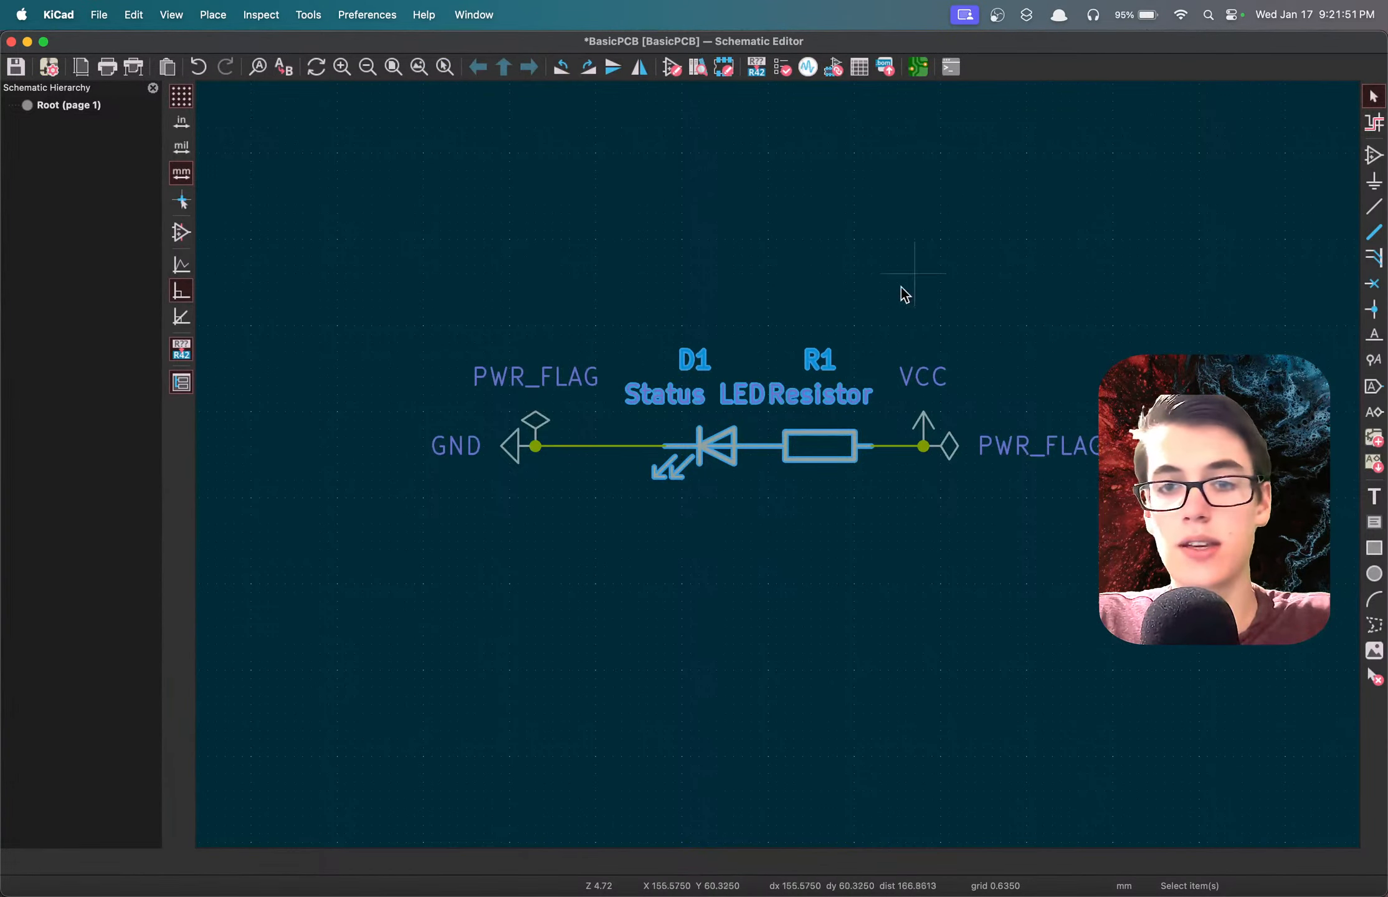
click(844, 488)
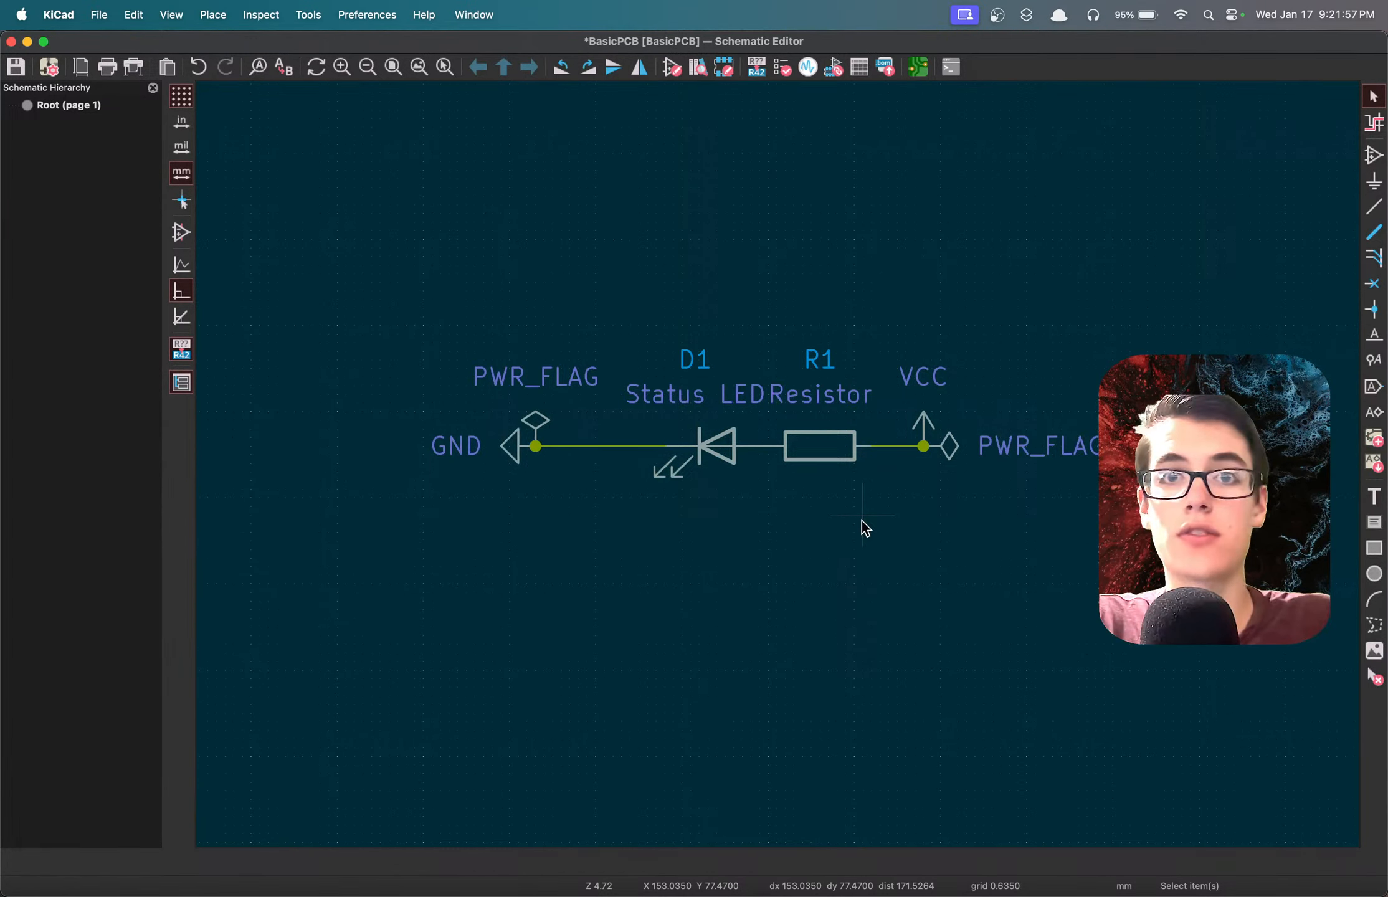
key(super+s)
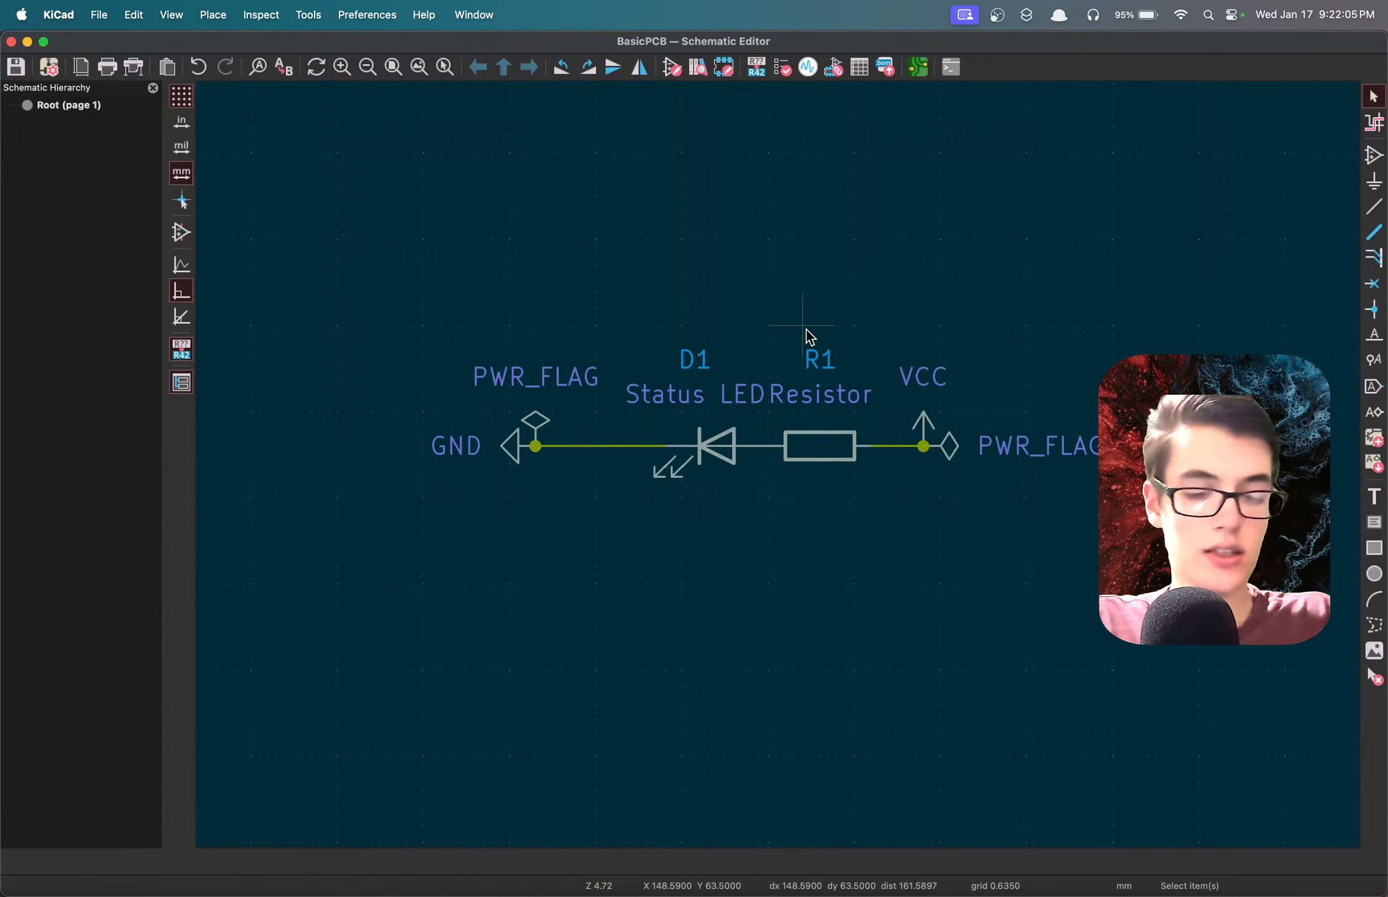
Start adding a symbol, filter the symbol library for "pin", and browse the results to the Connector_Generic group.
text(a)
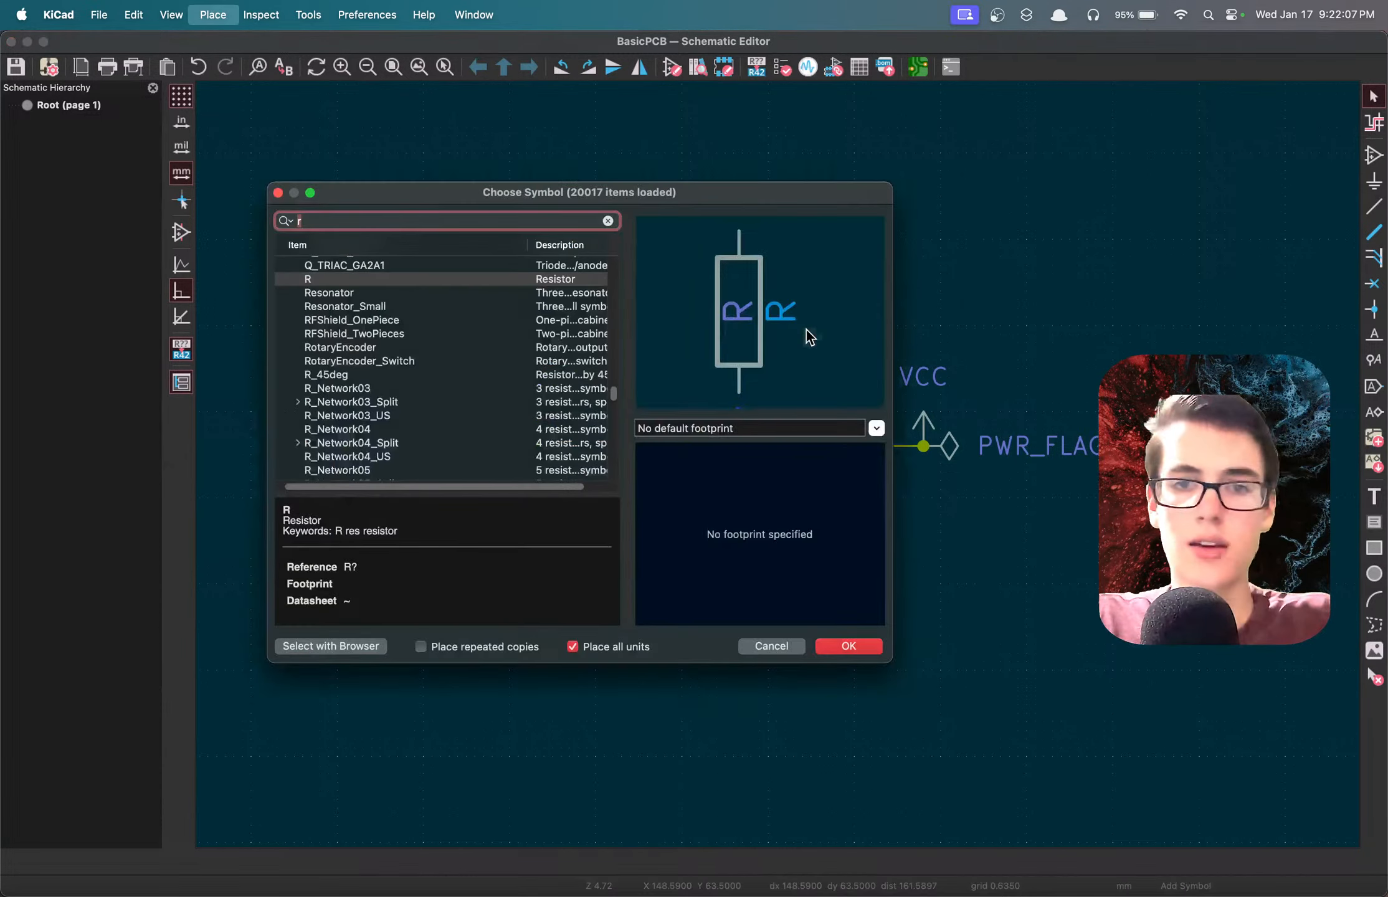
text(r)
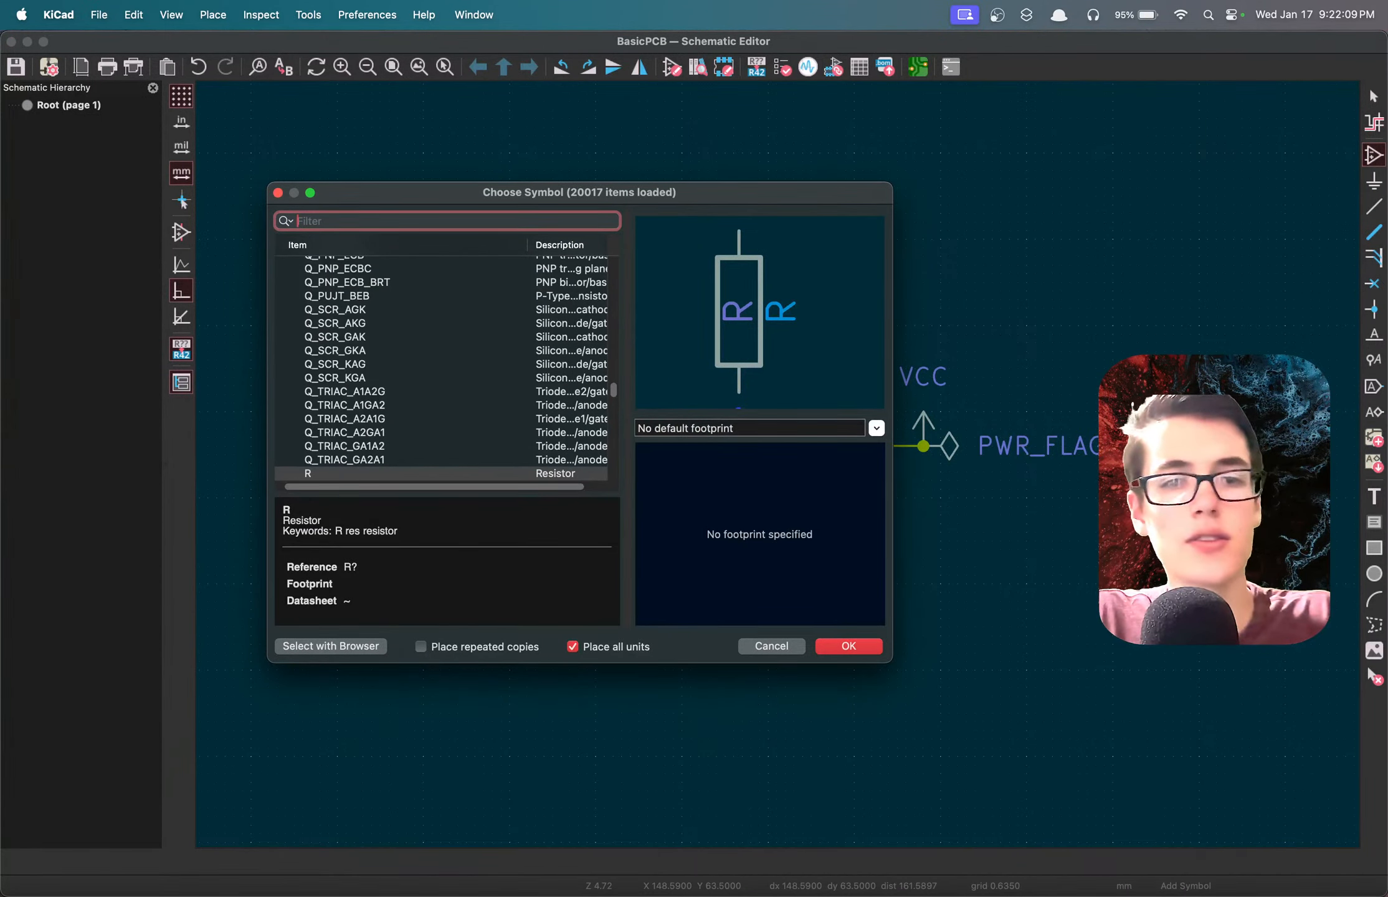
text(pin)
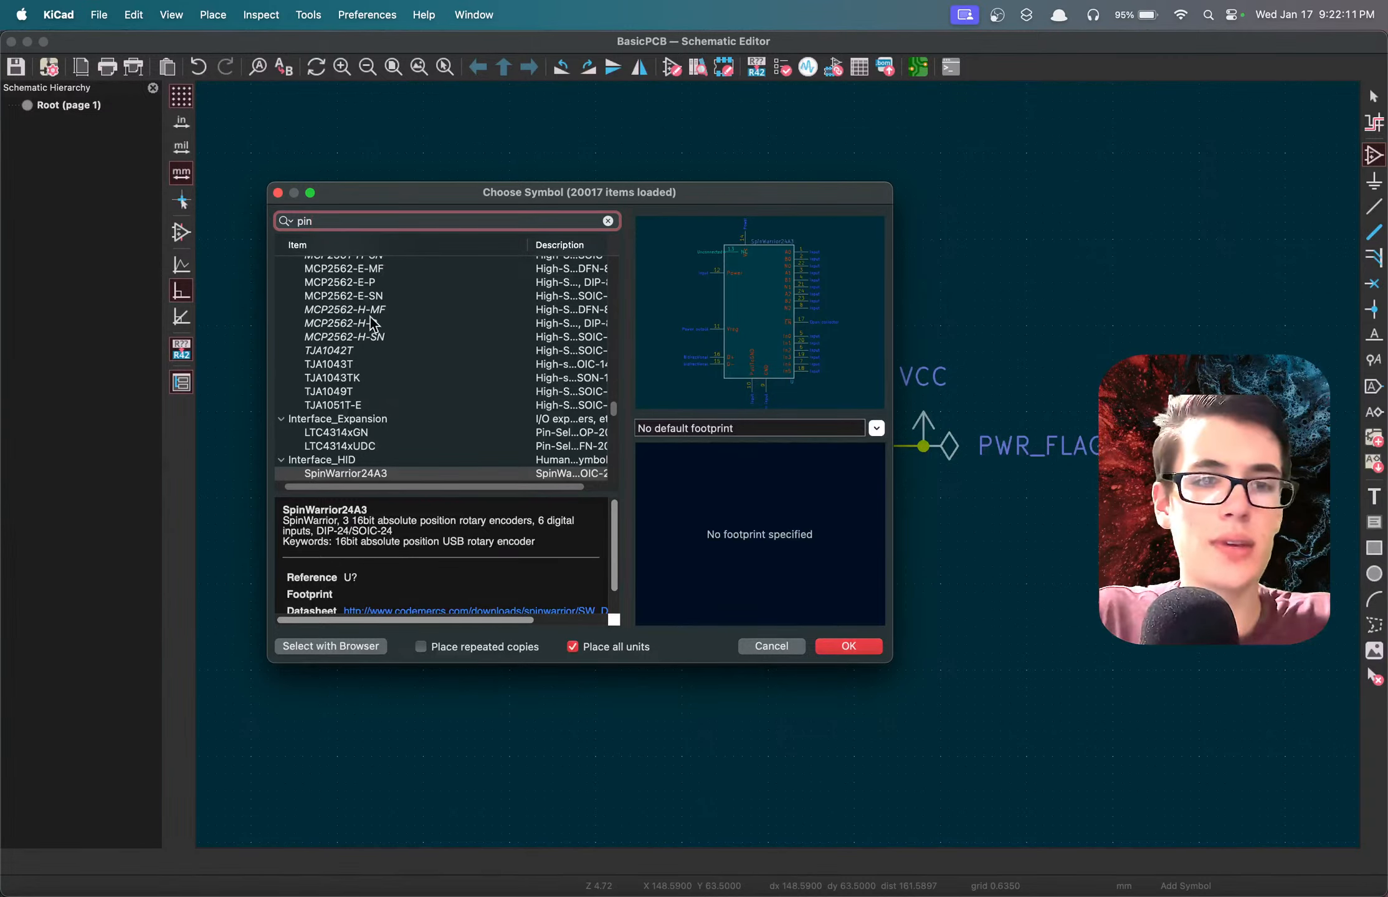
scroll(390, 395, down, 15)
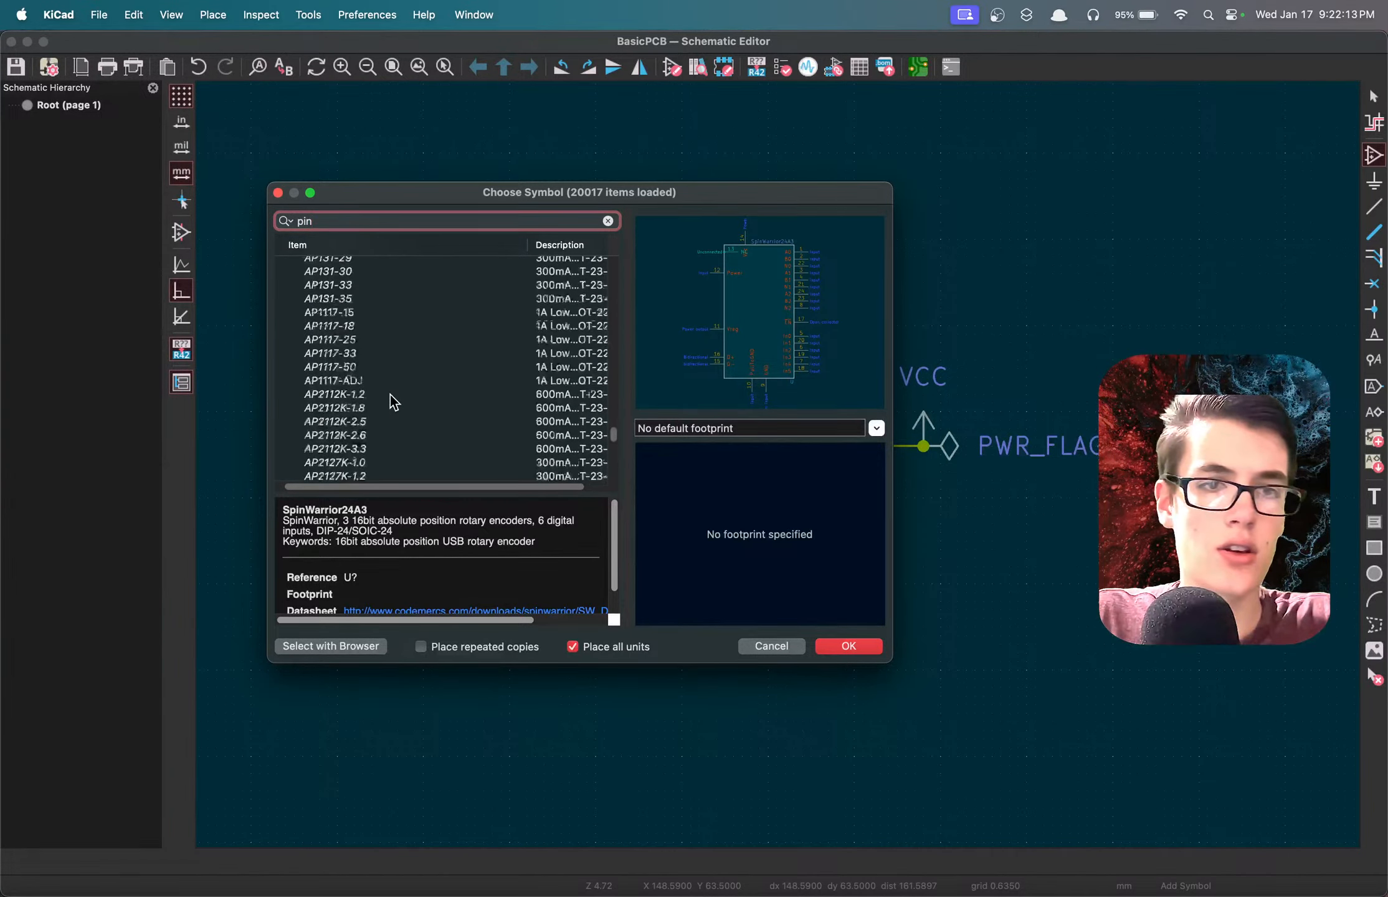
scroll(378, 311, up, 20)
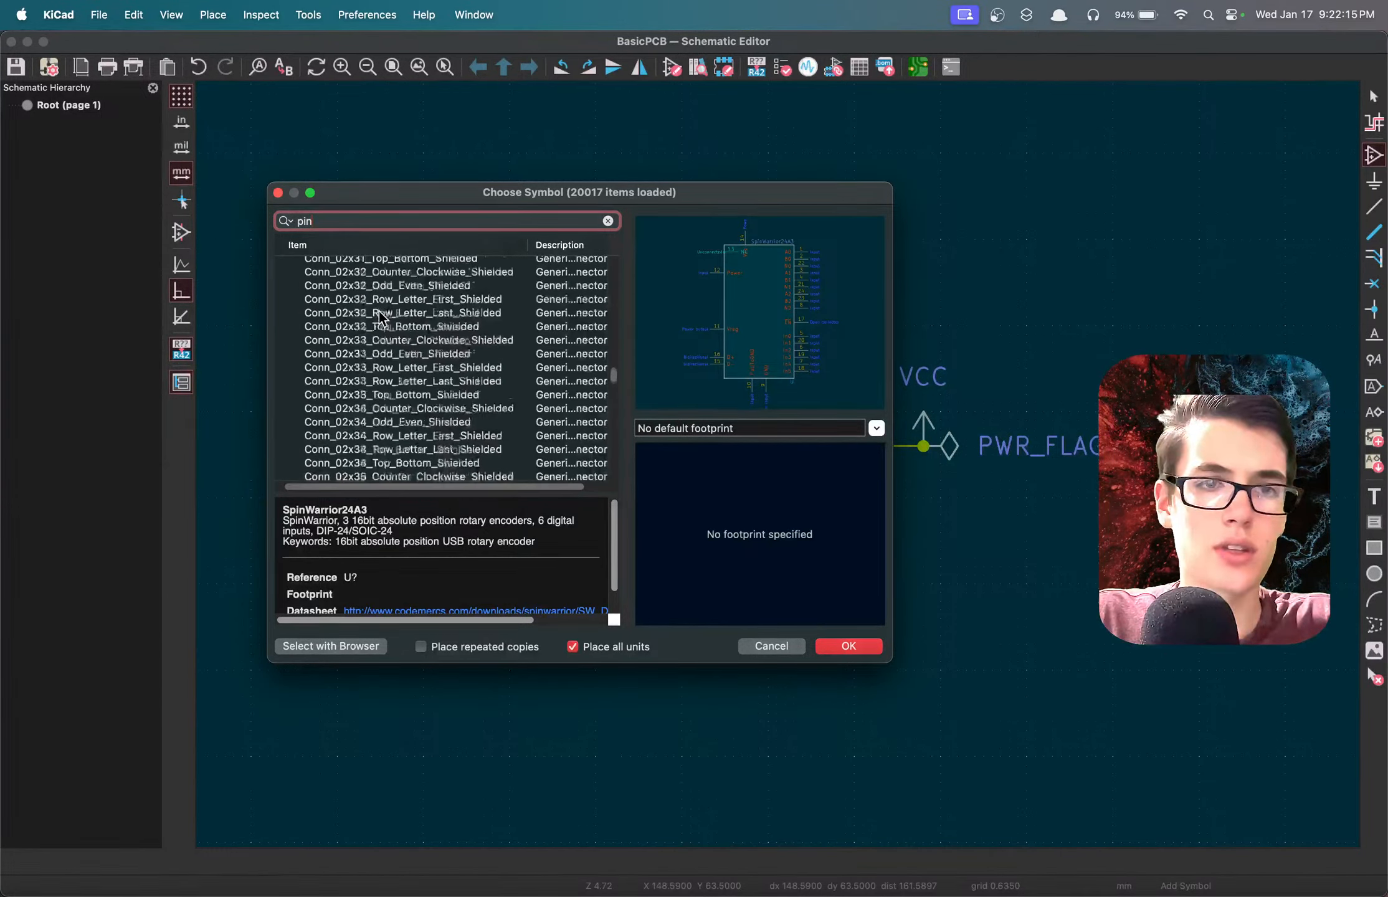
scroll(379, 312, up, 20)
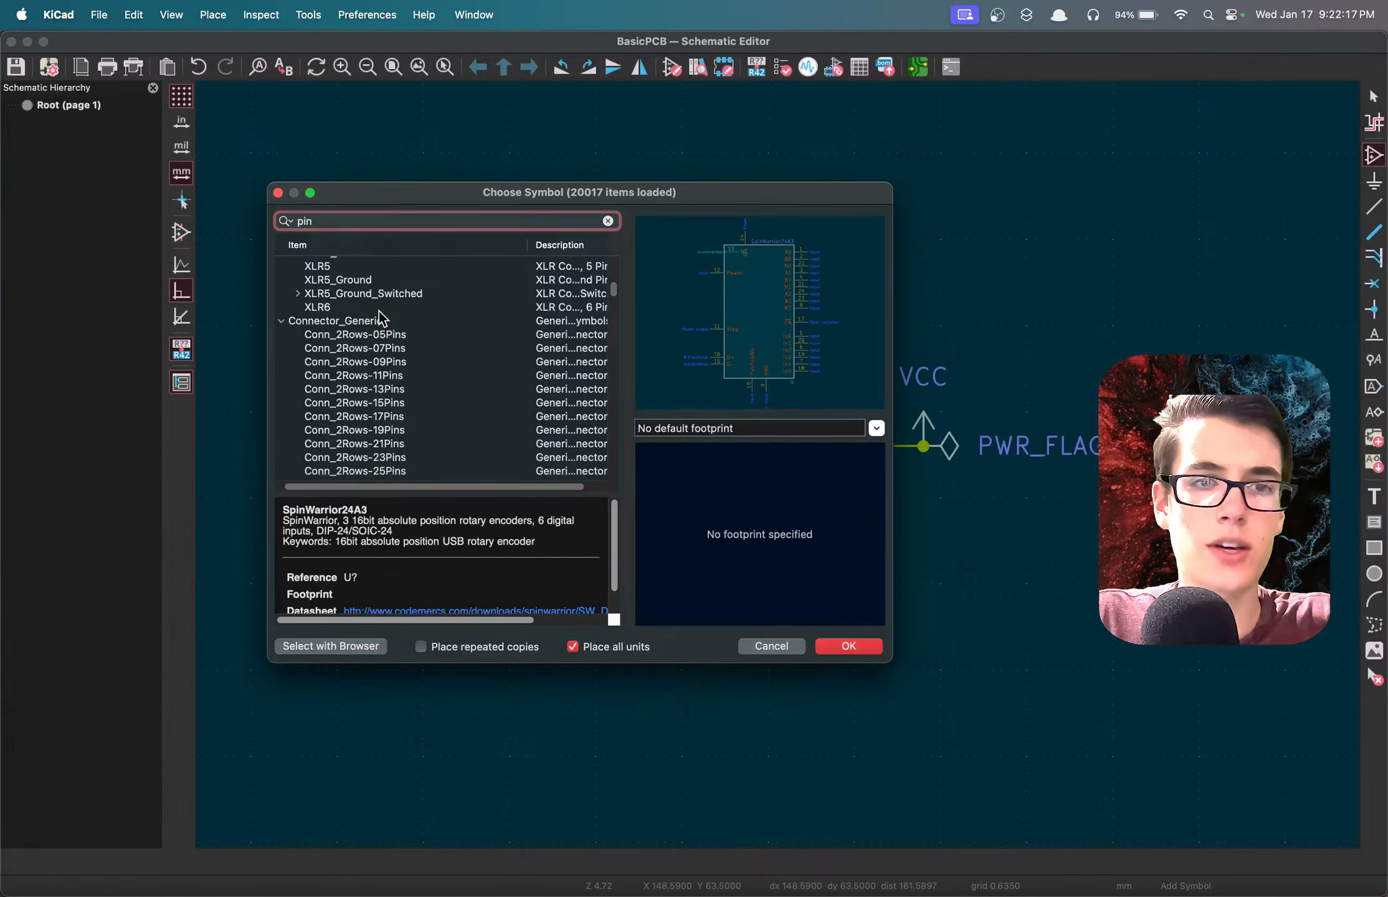
Preview the double-row connector symbols Conn_2Rows-05Pins and Conn_2Rows-07Pins.
scroll(378, 311, down, 3)
click(369, 291)
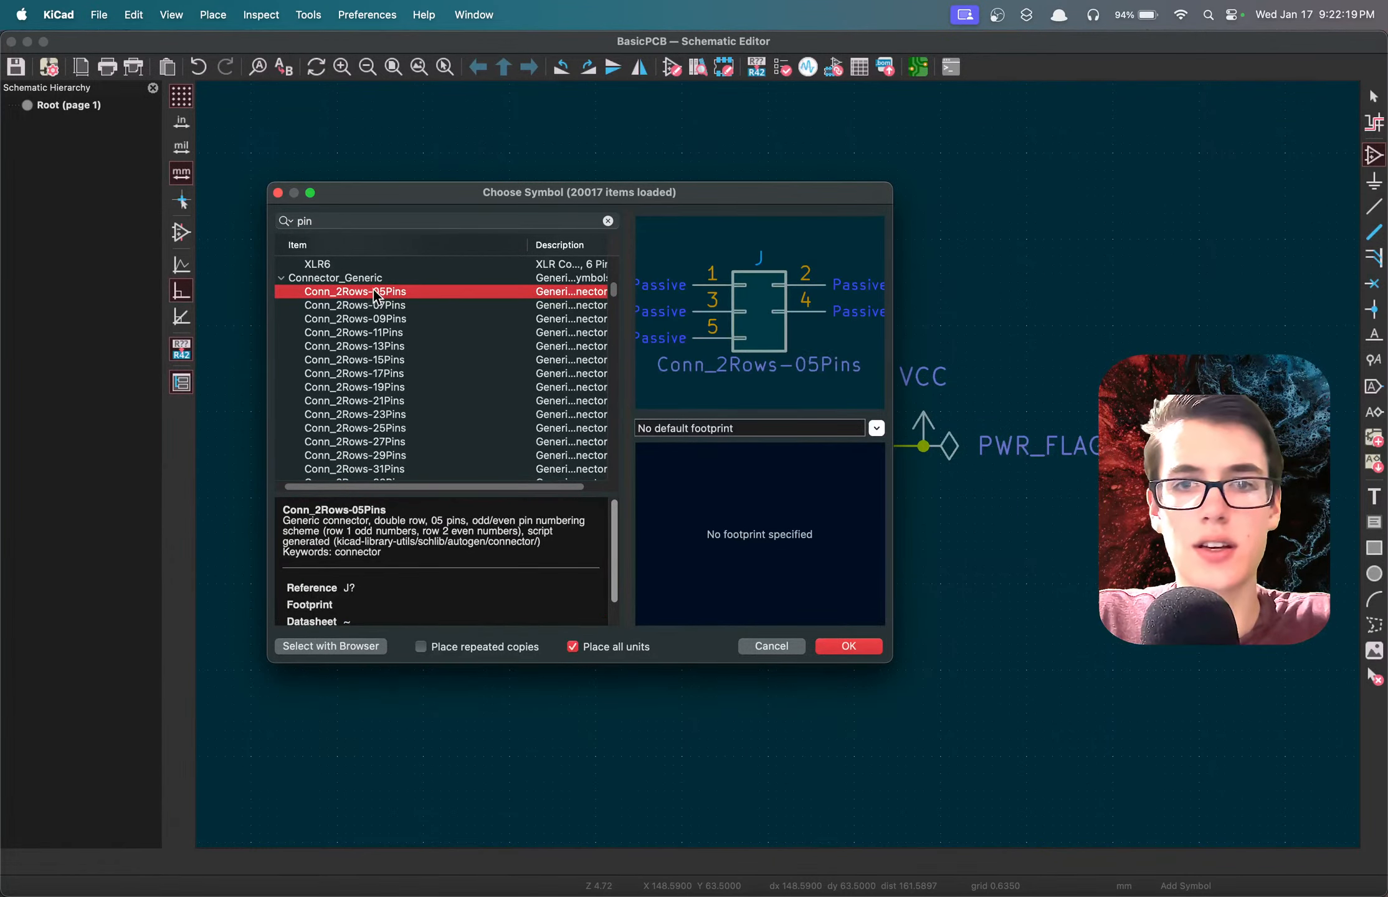
click(391, 303)
scroll(391, 304, up, 15)
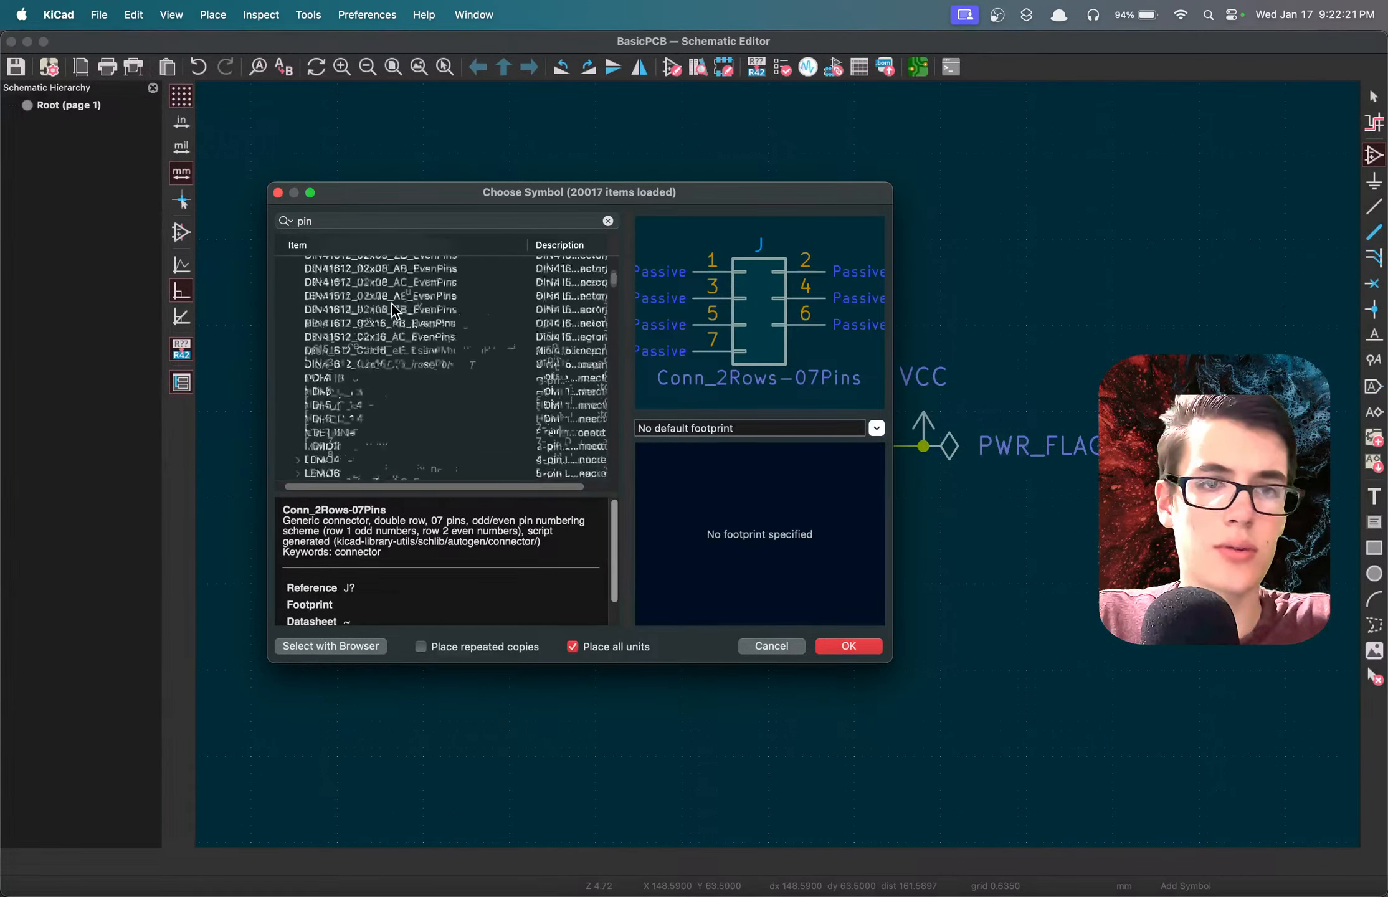
Compare the single-row pin connectors by previewing Conn_01x44_Pin, Conn_01x02_Pin, Conn_01x07_Pin, Conn_01x08_Pin and Conn_01x09_Pin.
click(381, 300)
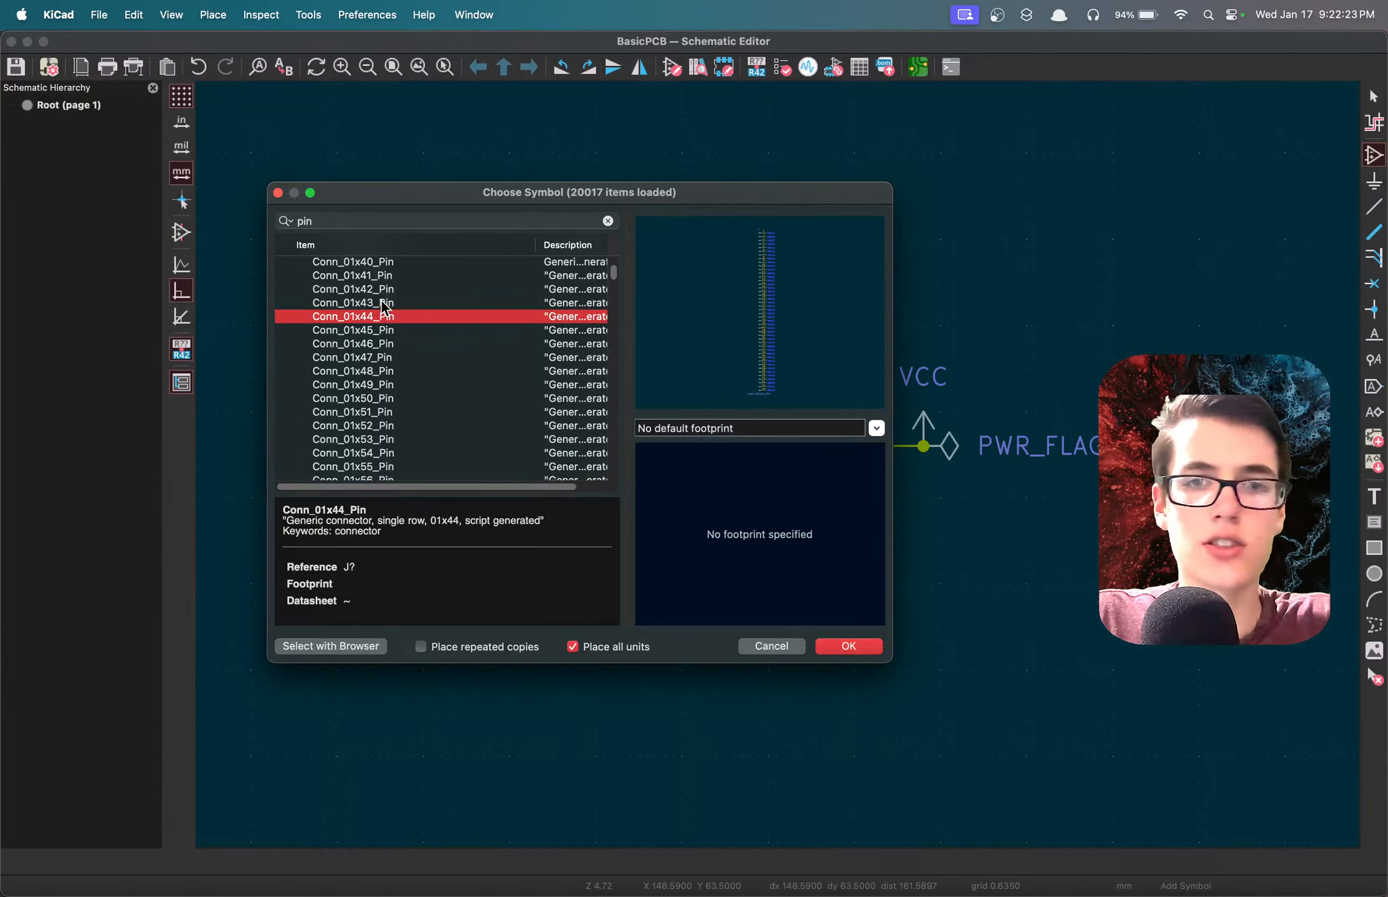
scroll(403, 319, up, 5)
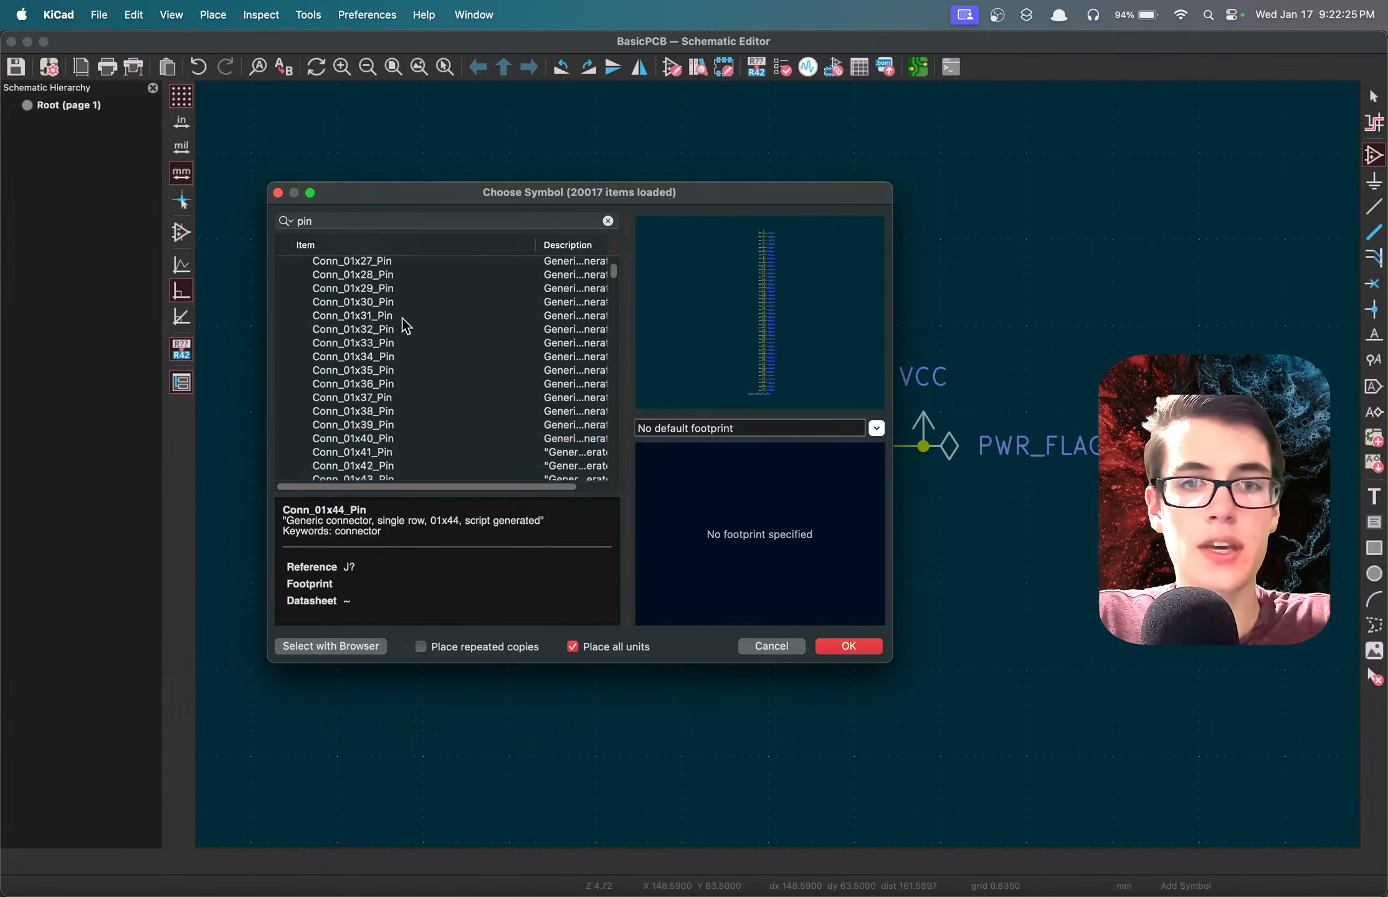
scroll(402, 319, up, 8)
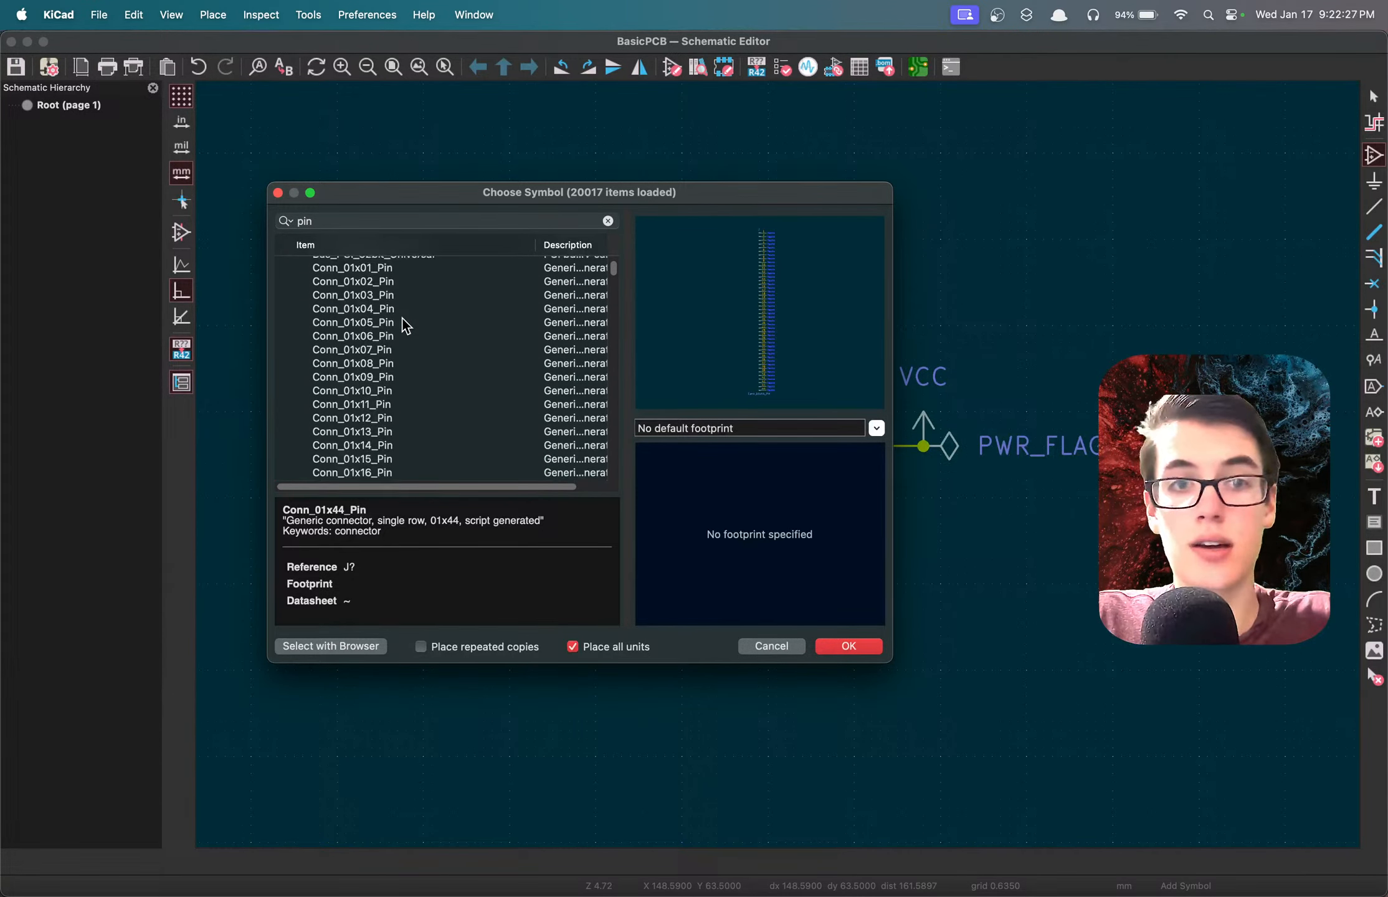
click(364, 273)
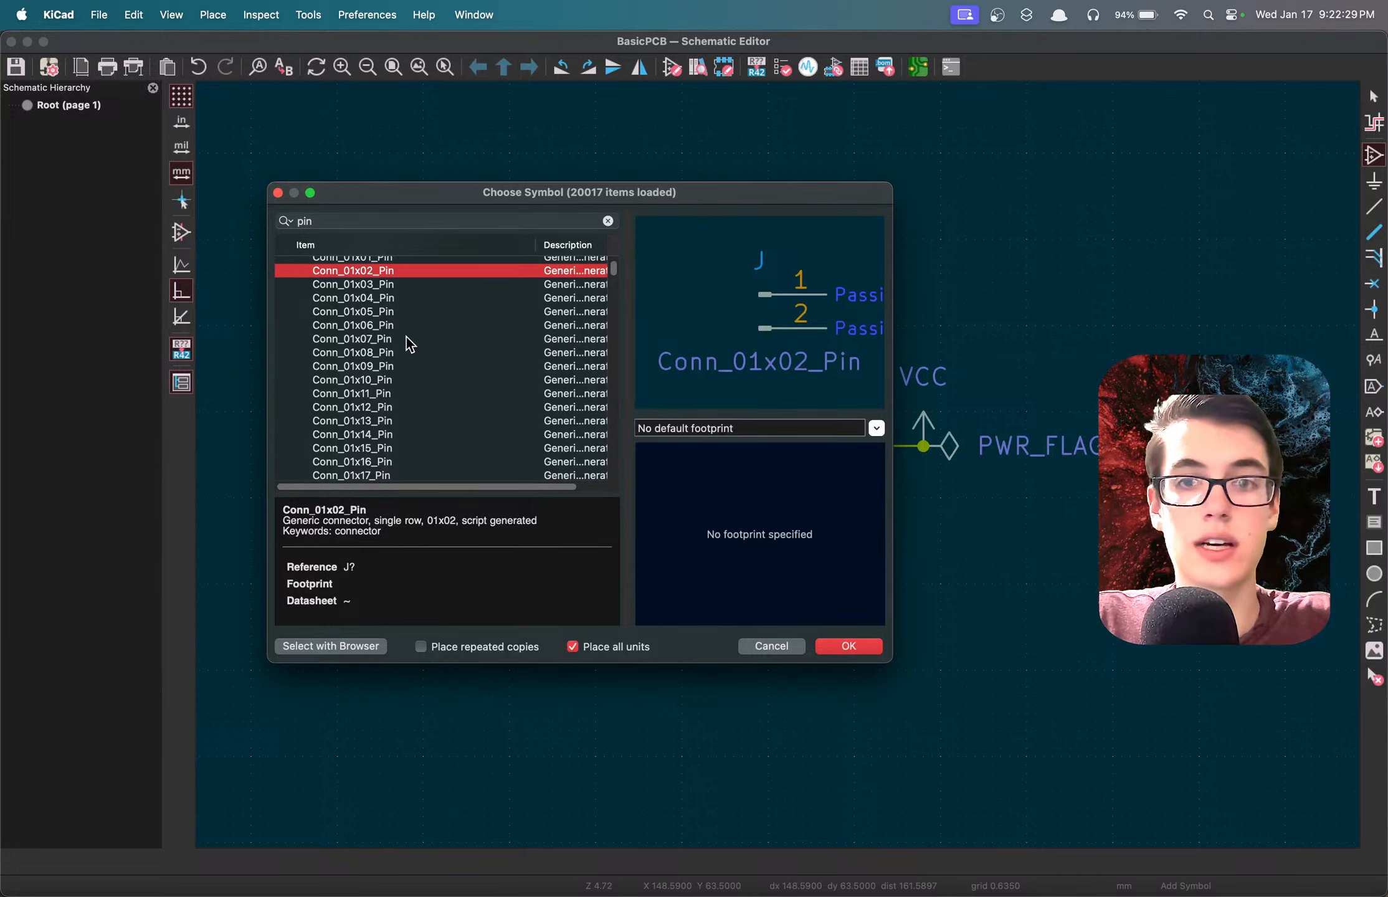
click(407, 340)
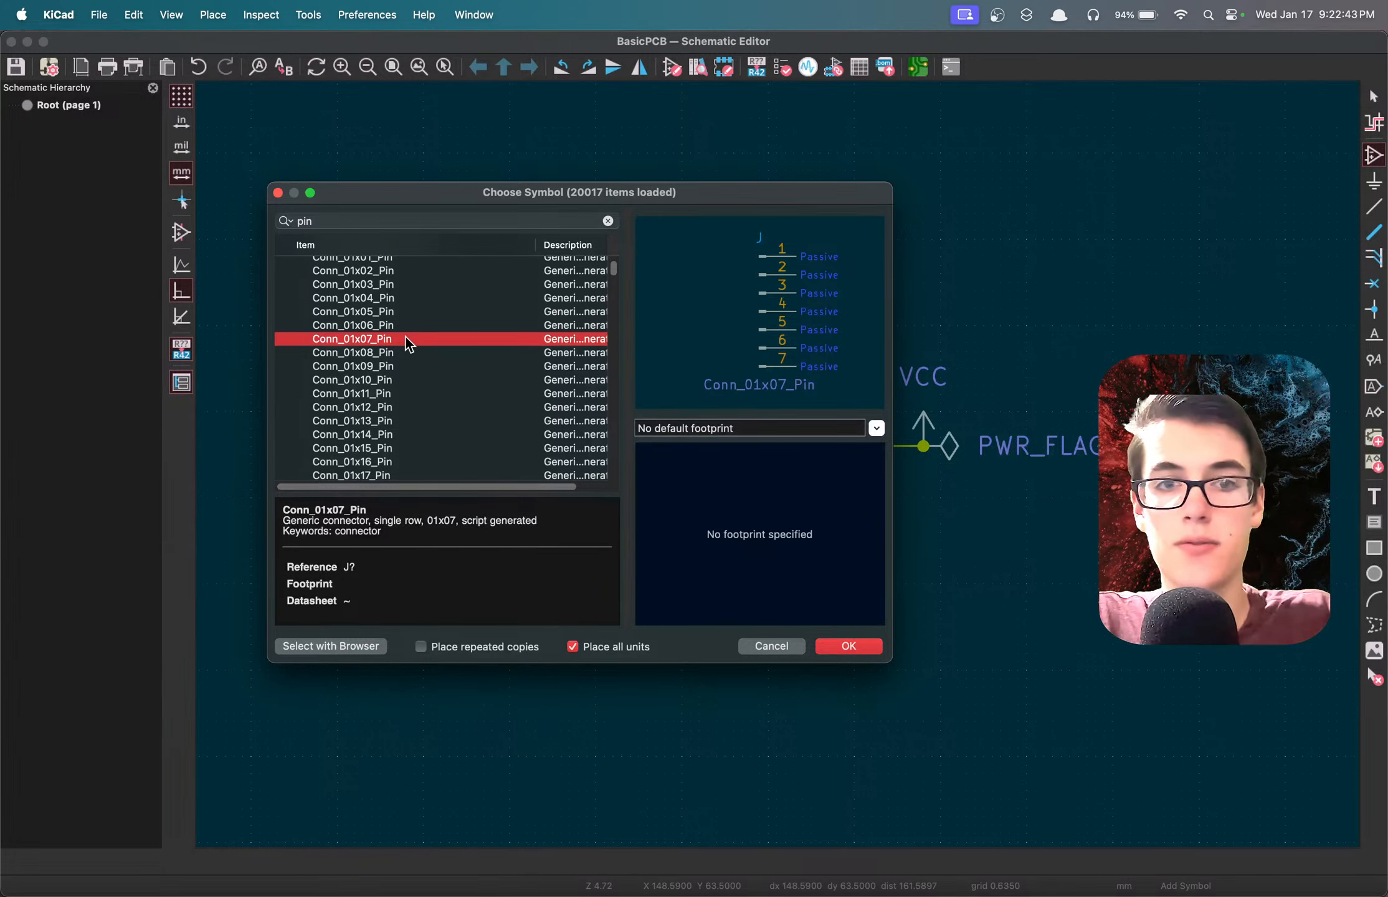
click(411, 351)
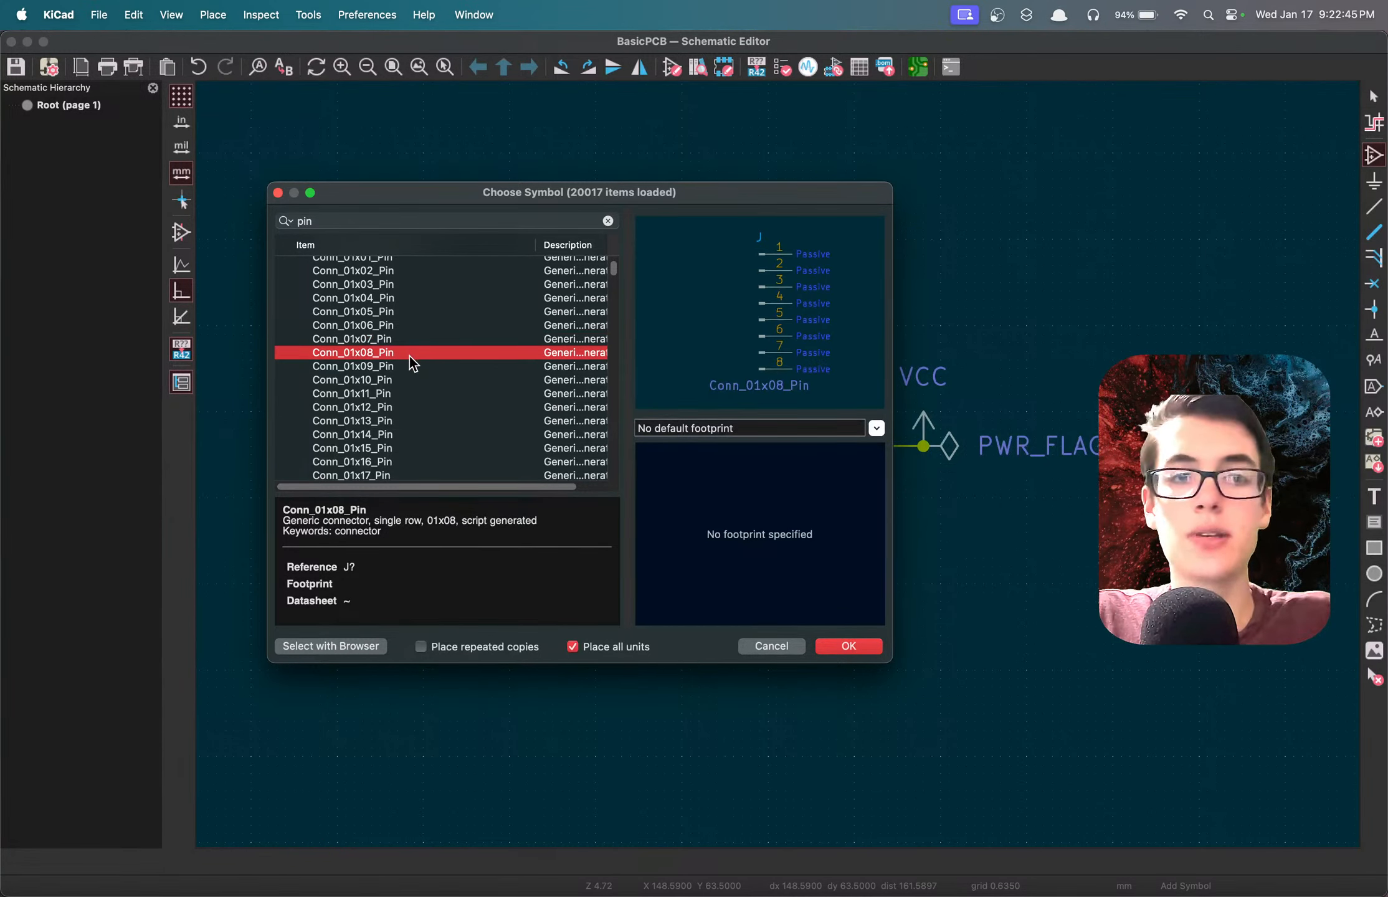
click(403, 365)
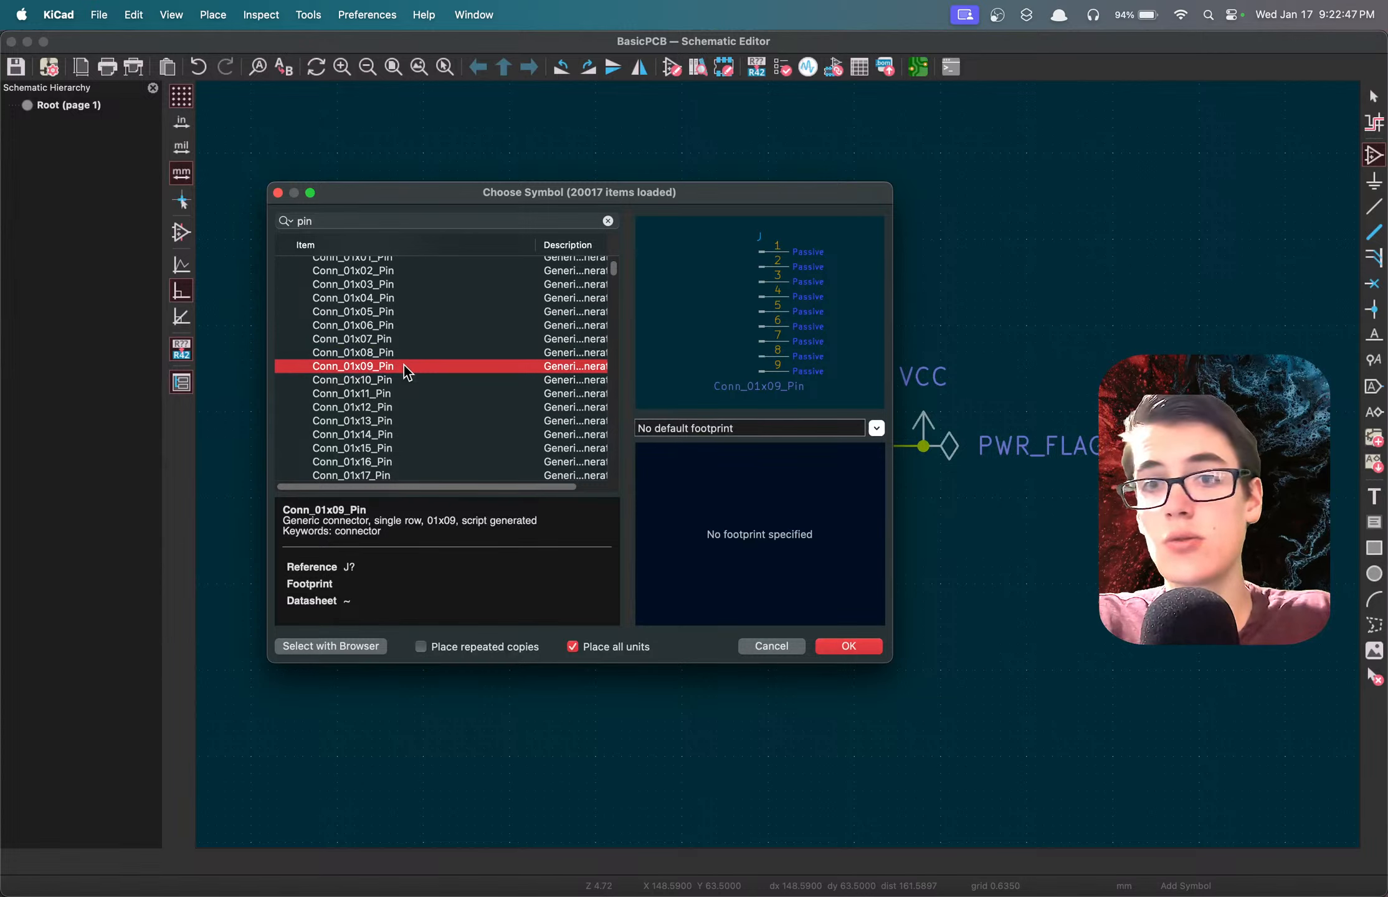
scroll(444, 362, up, 4)
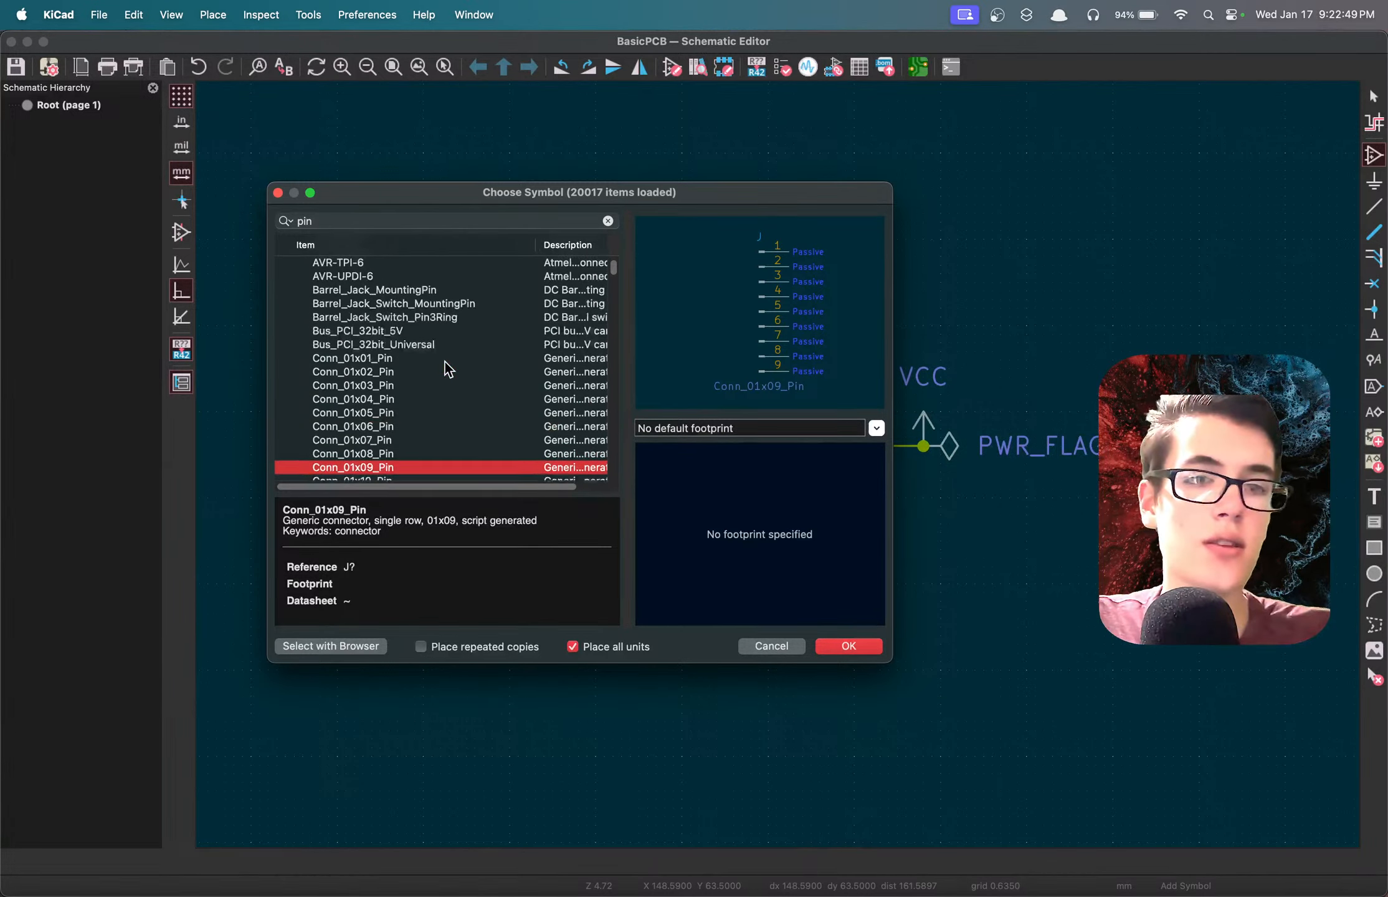
Add a Conn_01x02_Pin connector symbol in the free area above the LED circuit, near the GND-side PWR_FLAG.
click(382, 386)
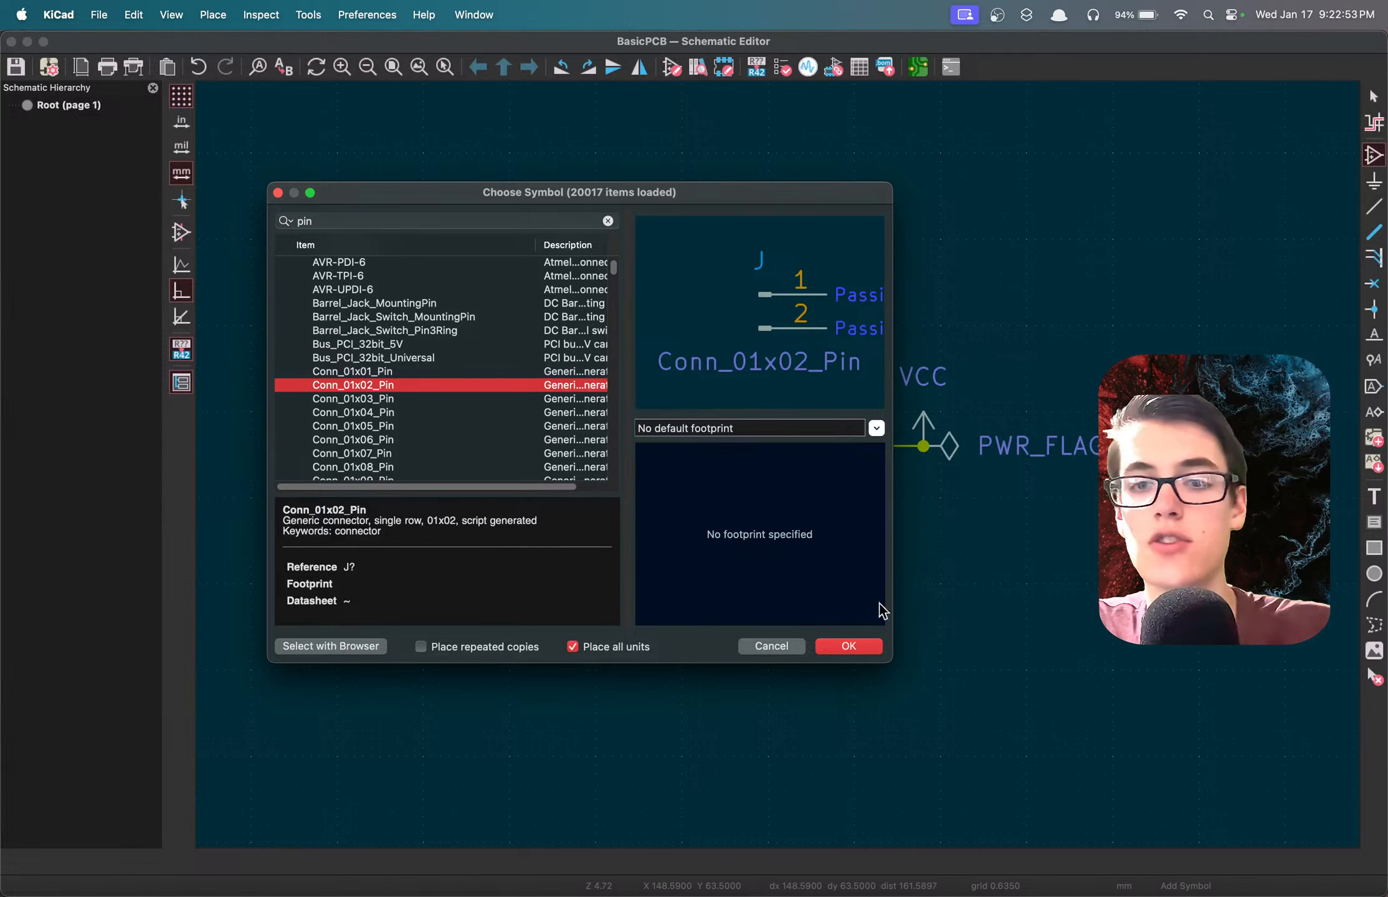
click(866, 649)
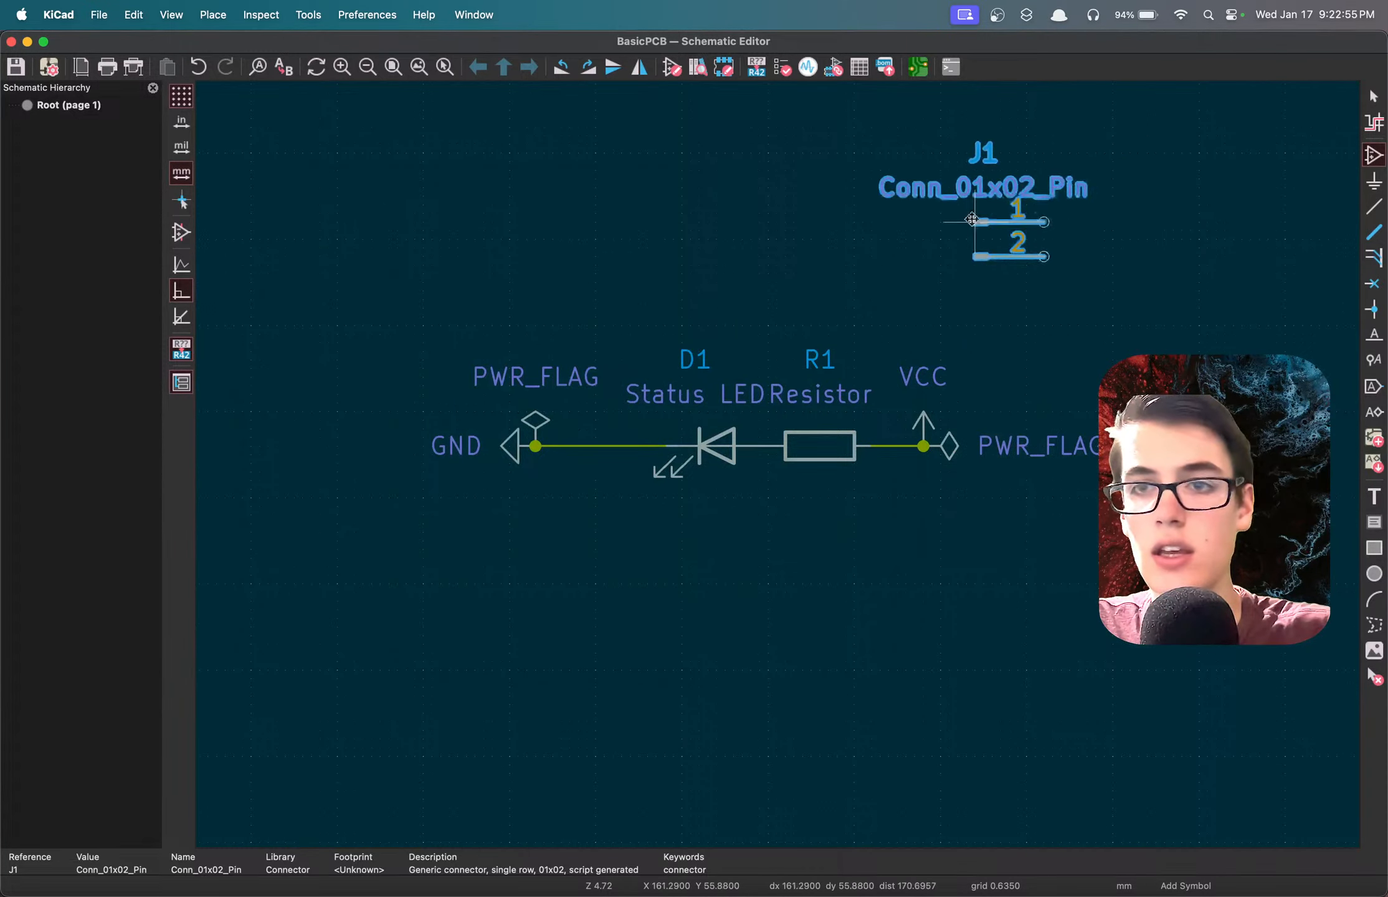
click(568, 203)
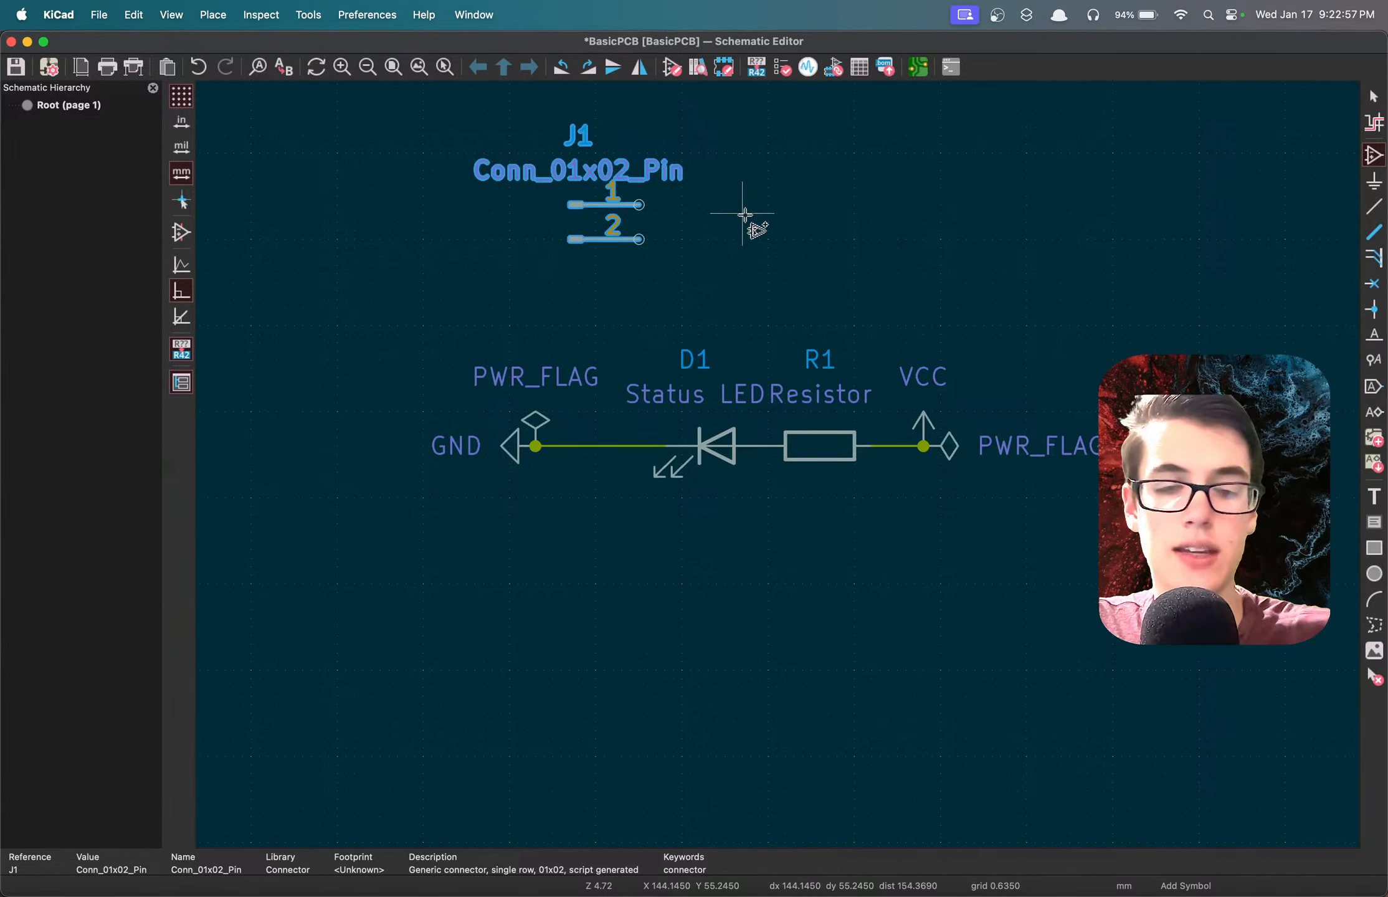
Set the value of the two-pin connector J1 to "VCC And GND" and leave symbol placement for selection mode.
double_click(595, 193)
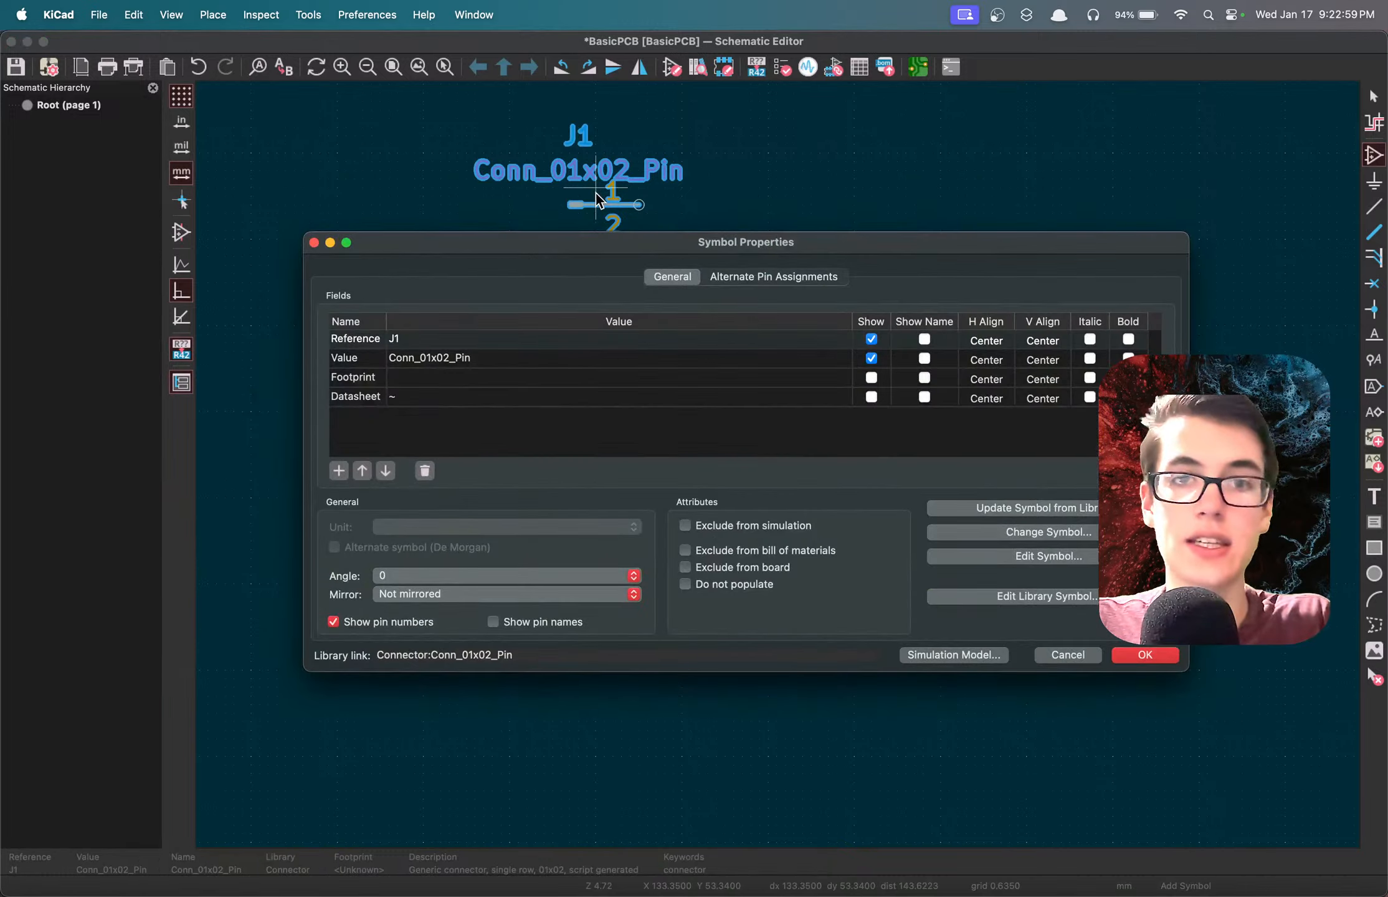
drag(625, 240, 601, 190)
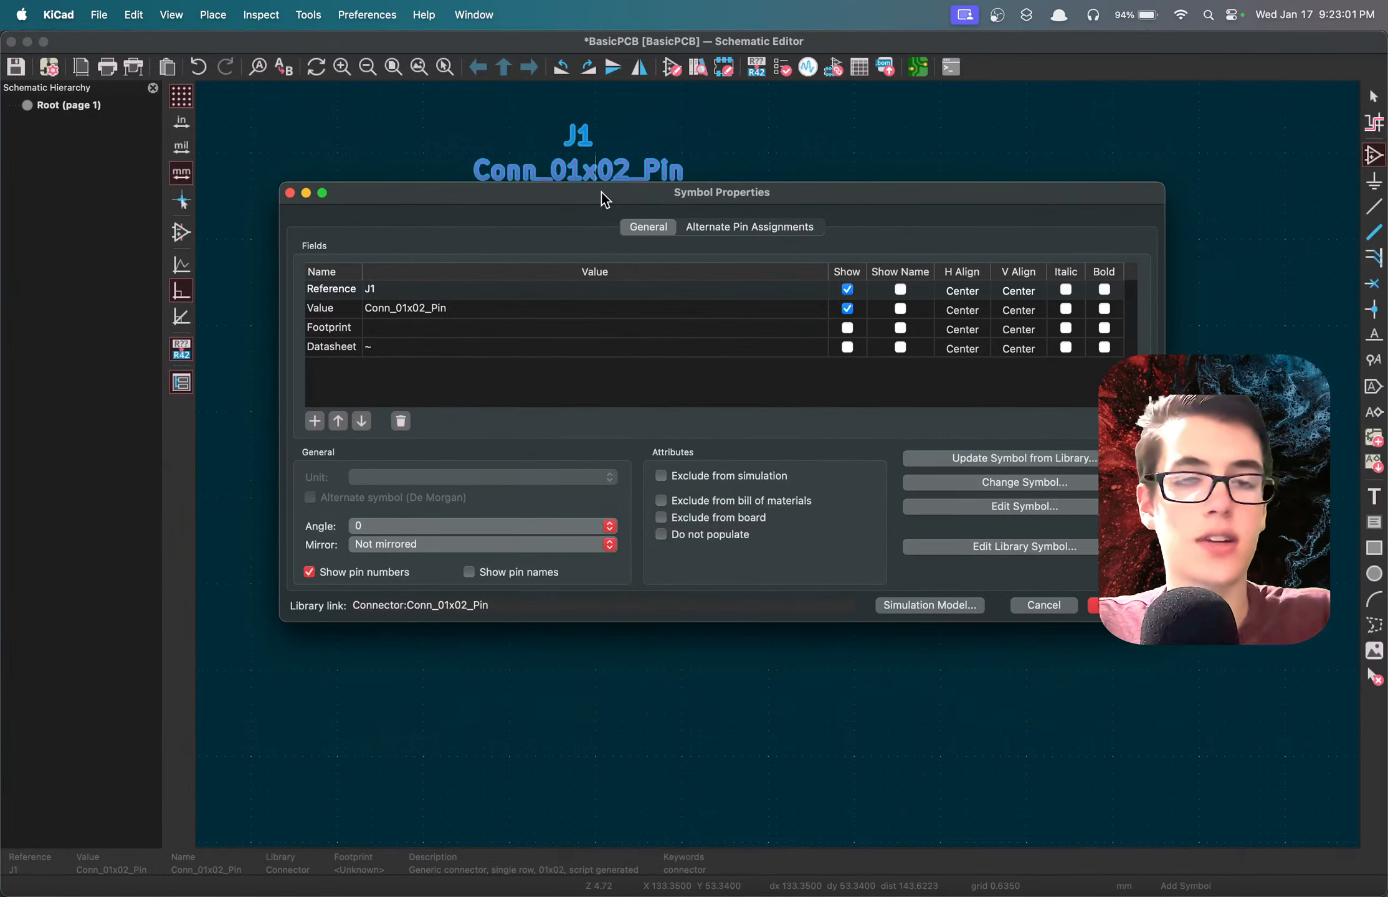
double_click(426, 305)
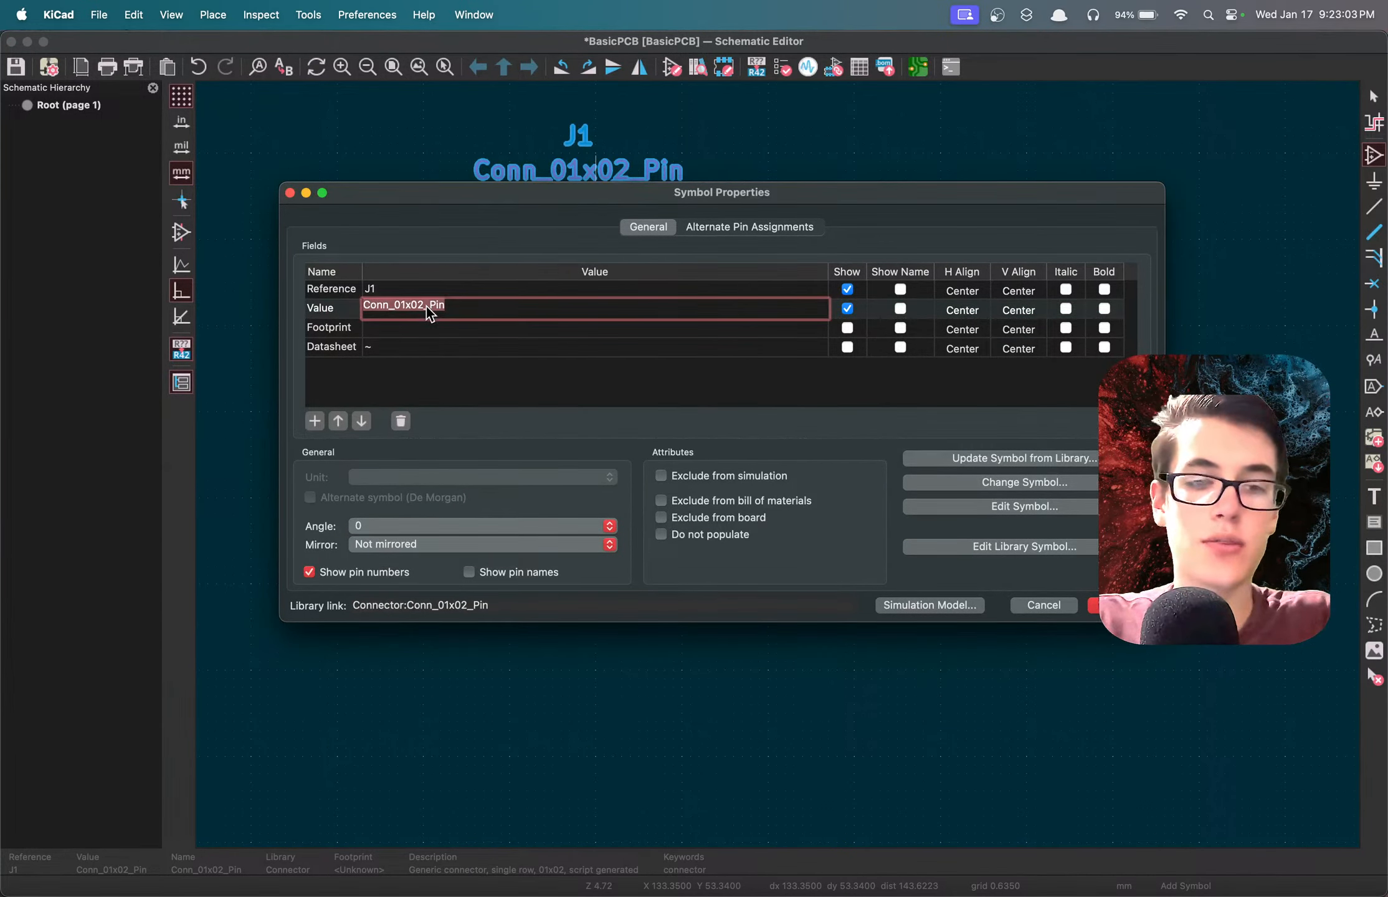
text(Power And GND)
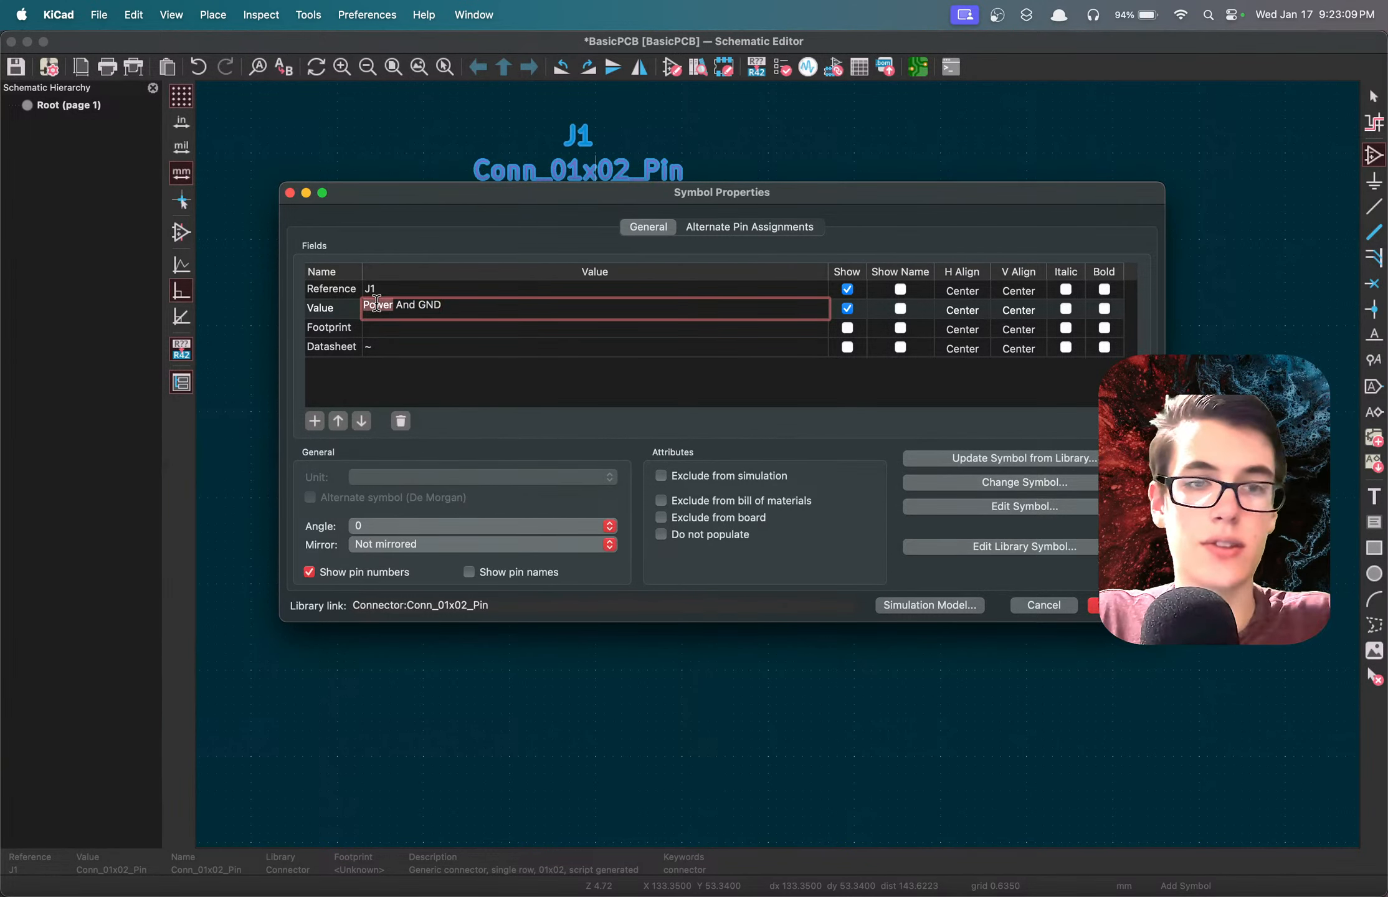
text(VCC)
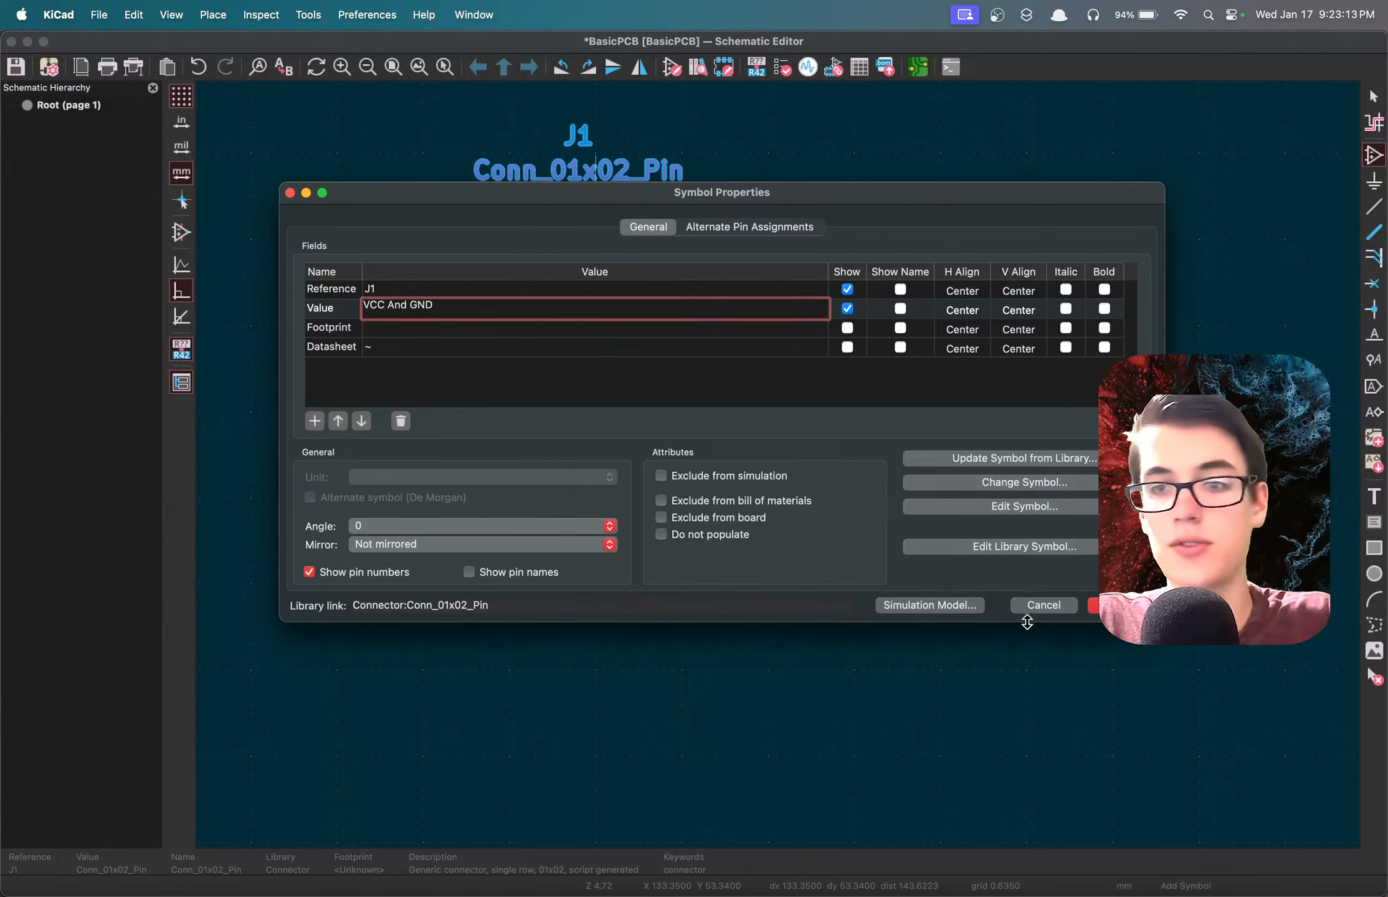
key(Return)
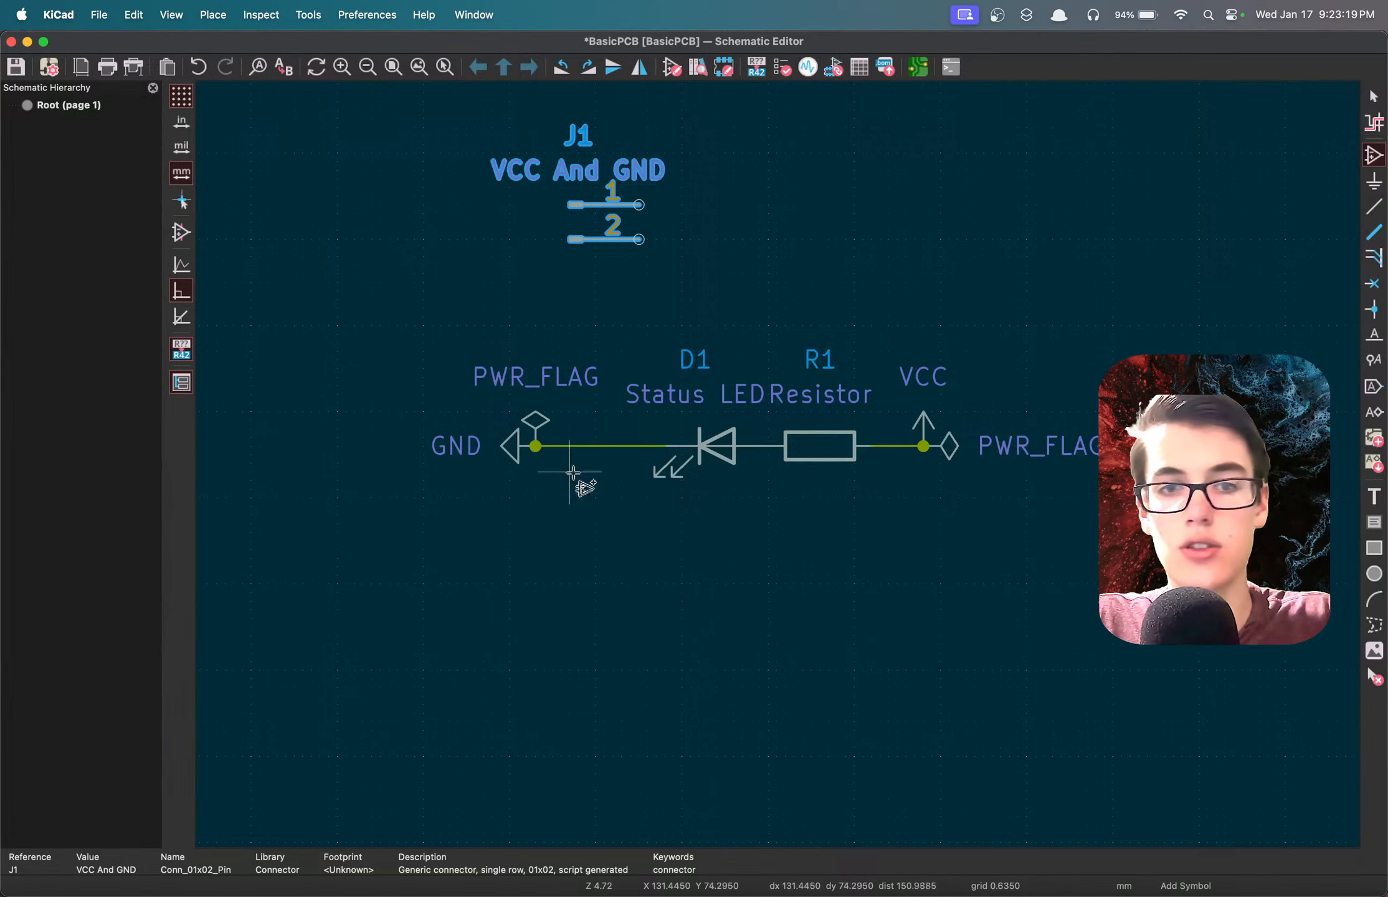
click(602, 487)
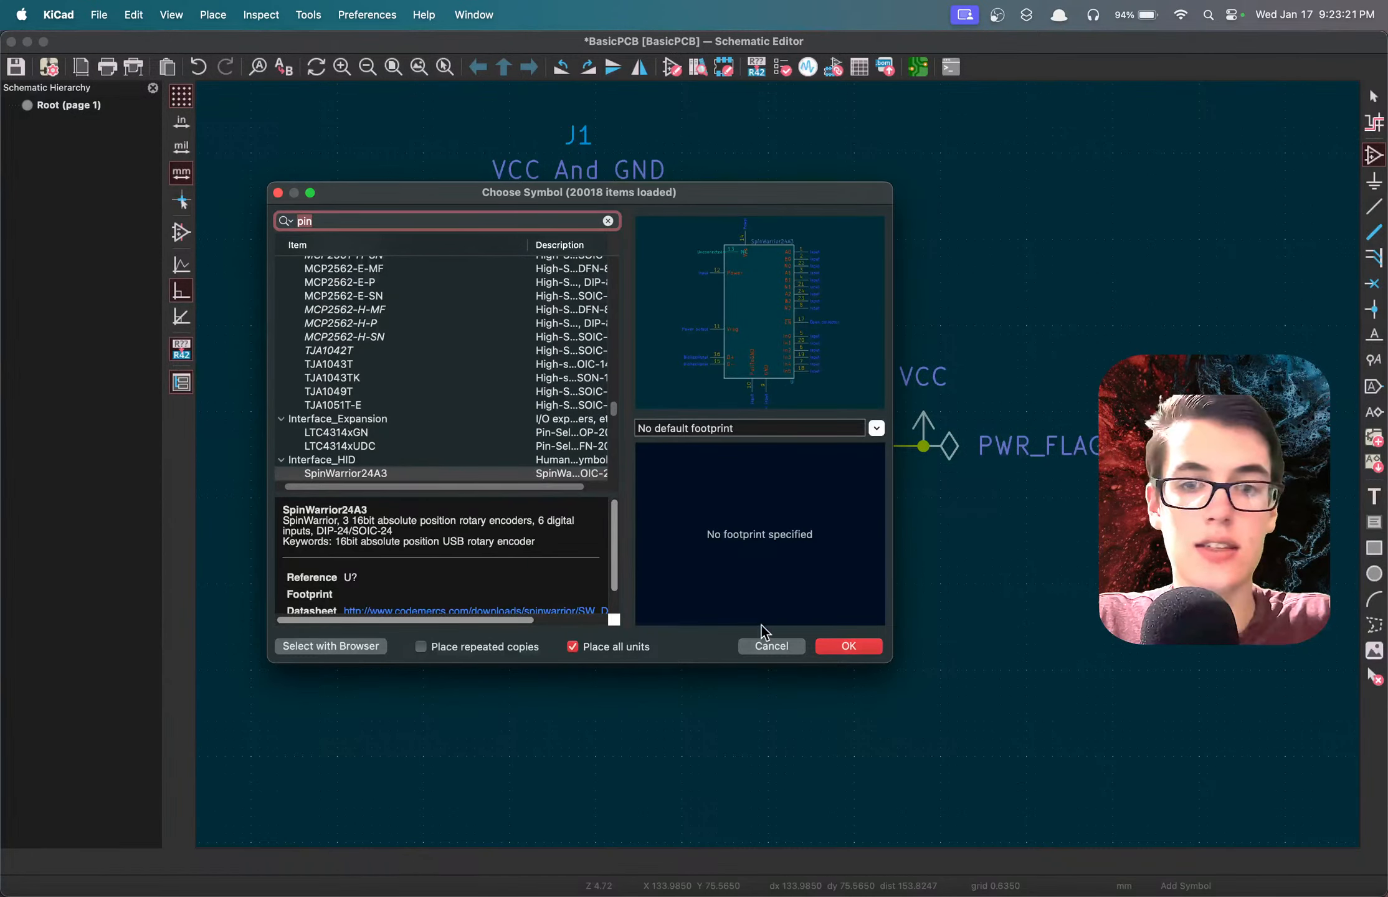
click(760, 647)
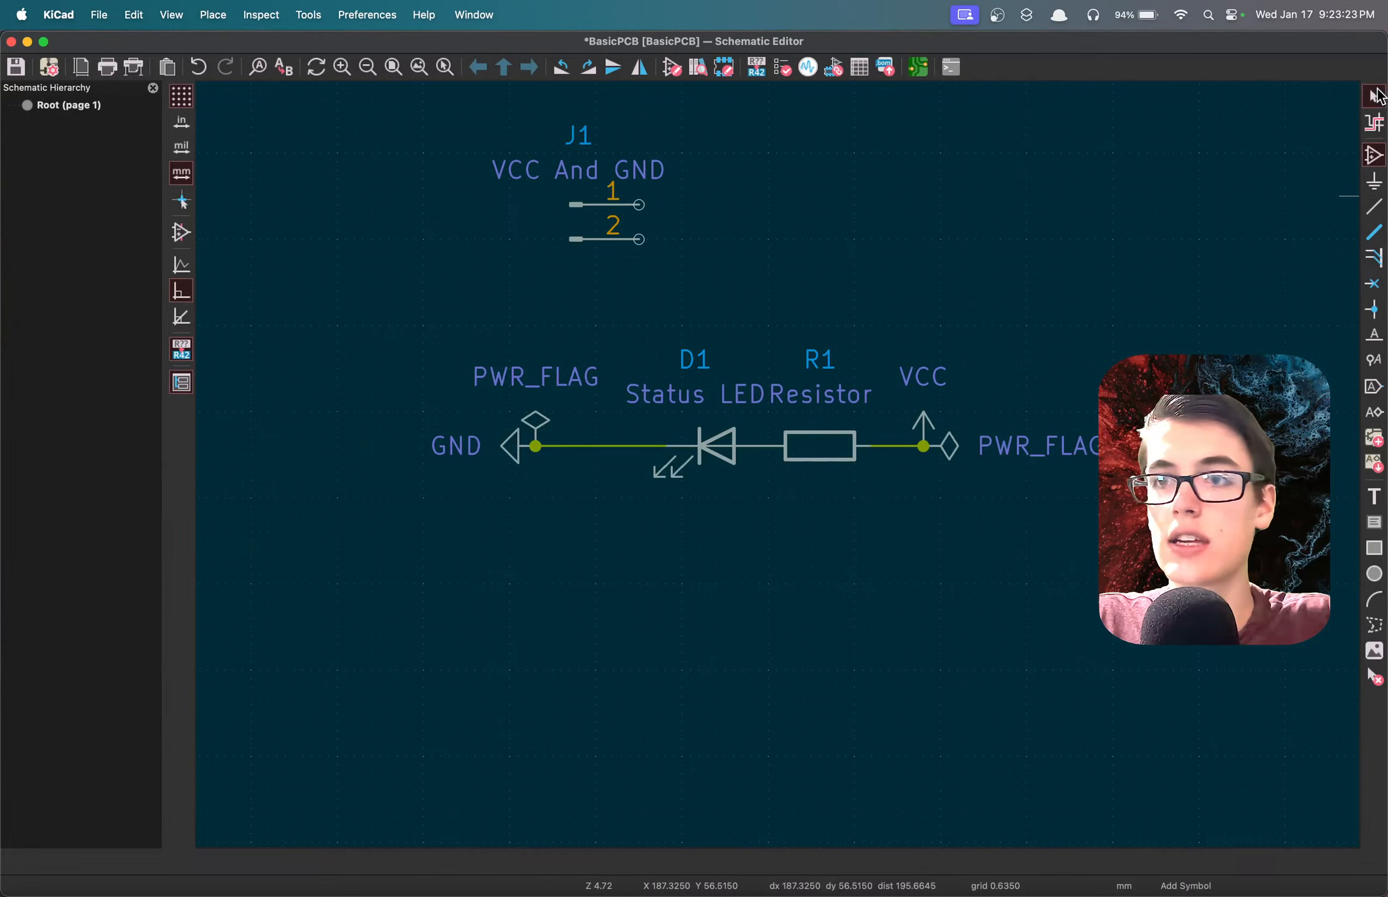
click(1375, 95)
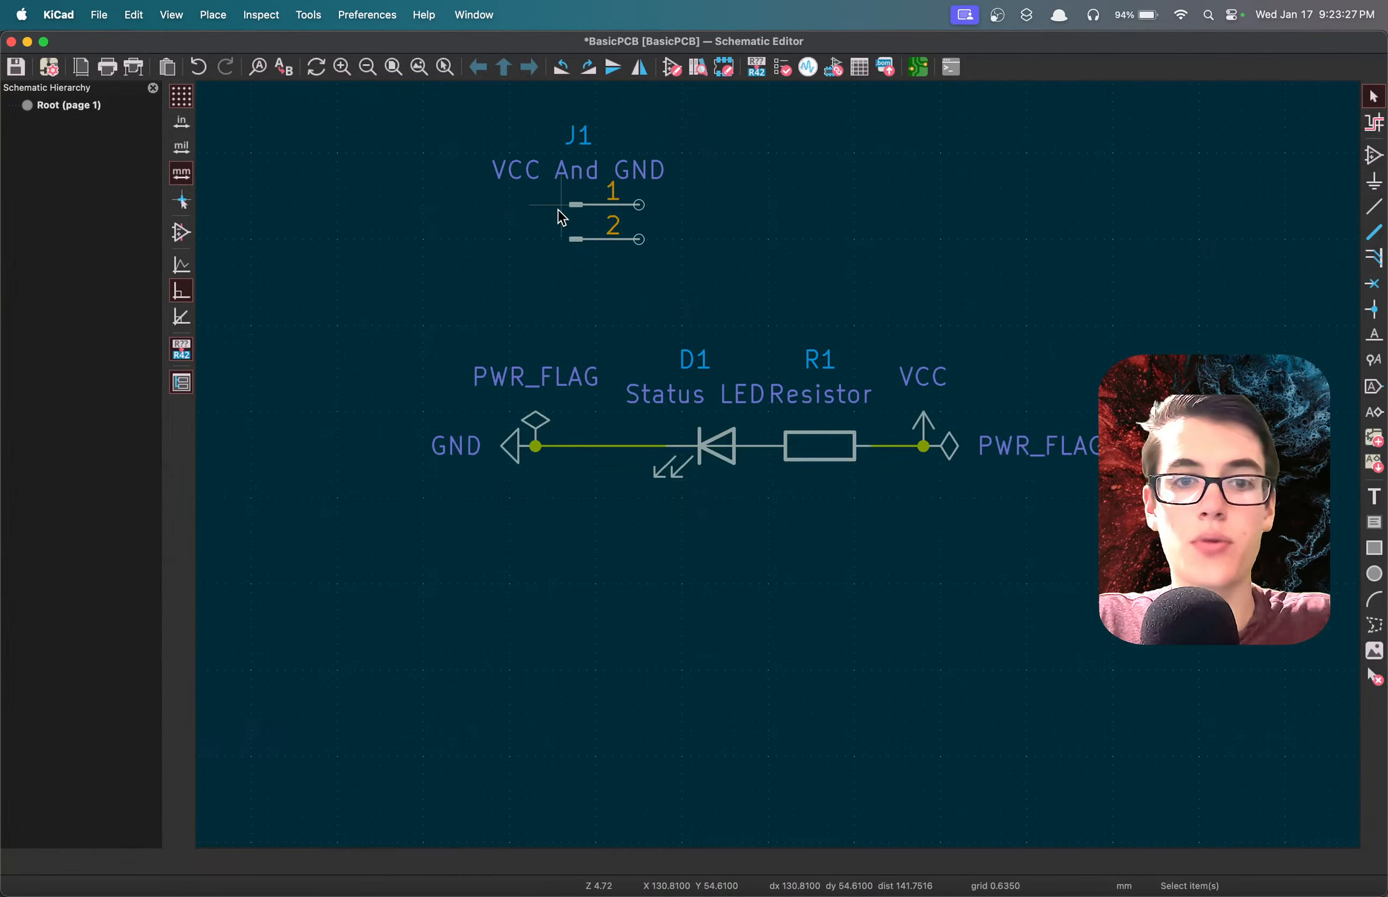
drag(411, 415, 530, 499)
click(540, 516)
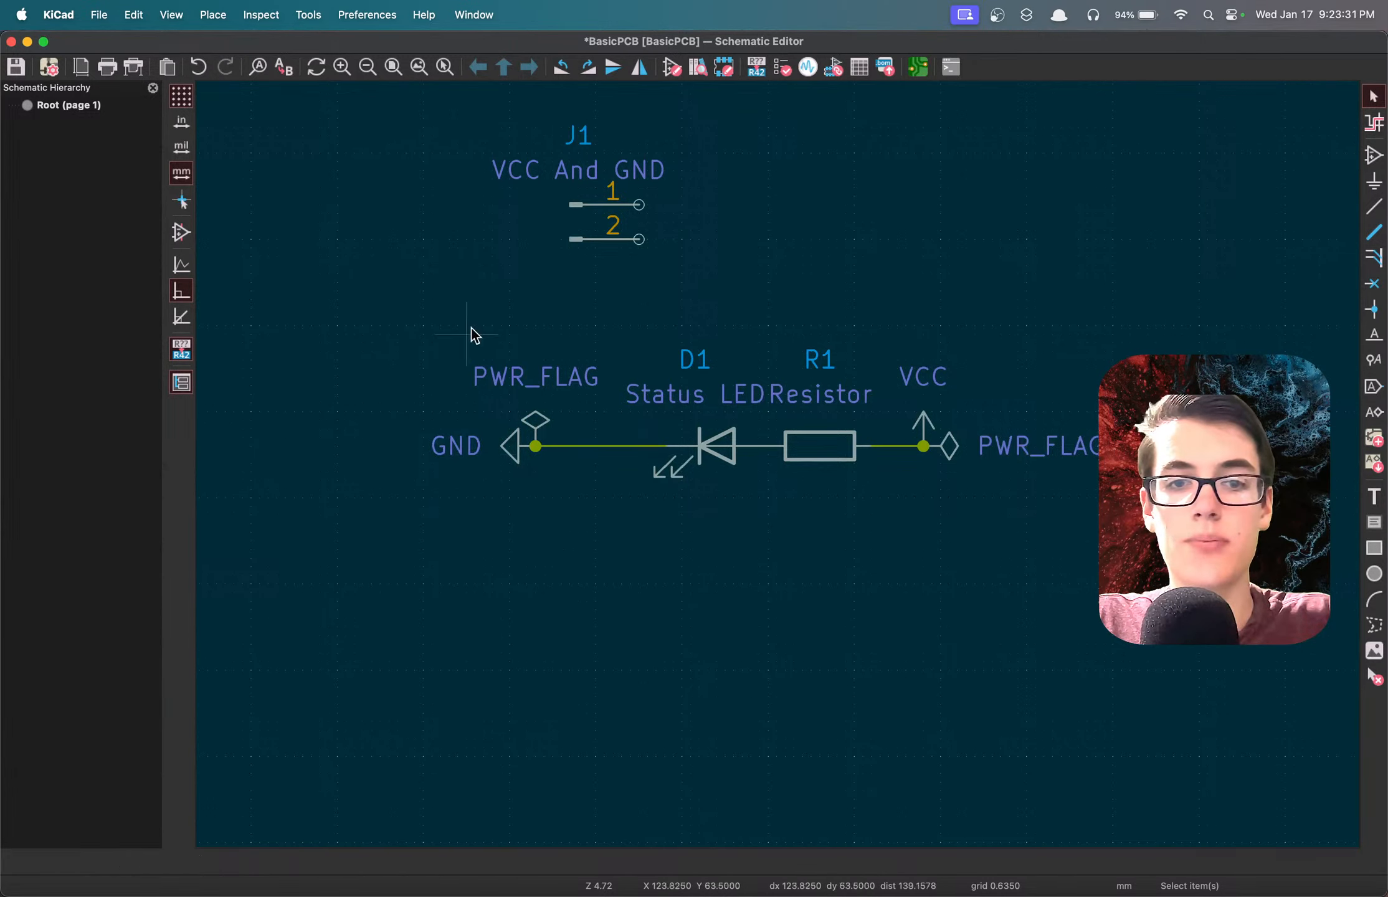
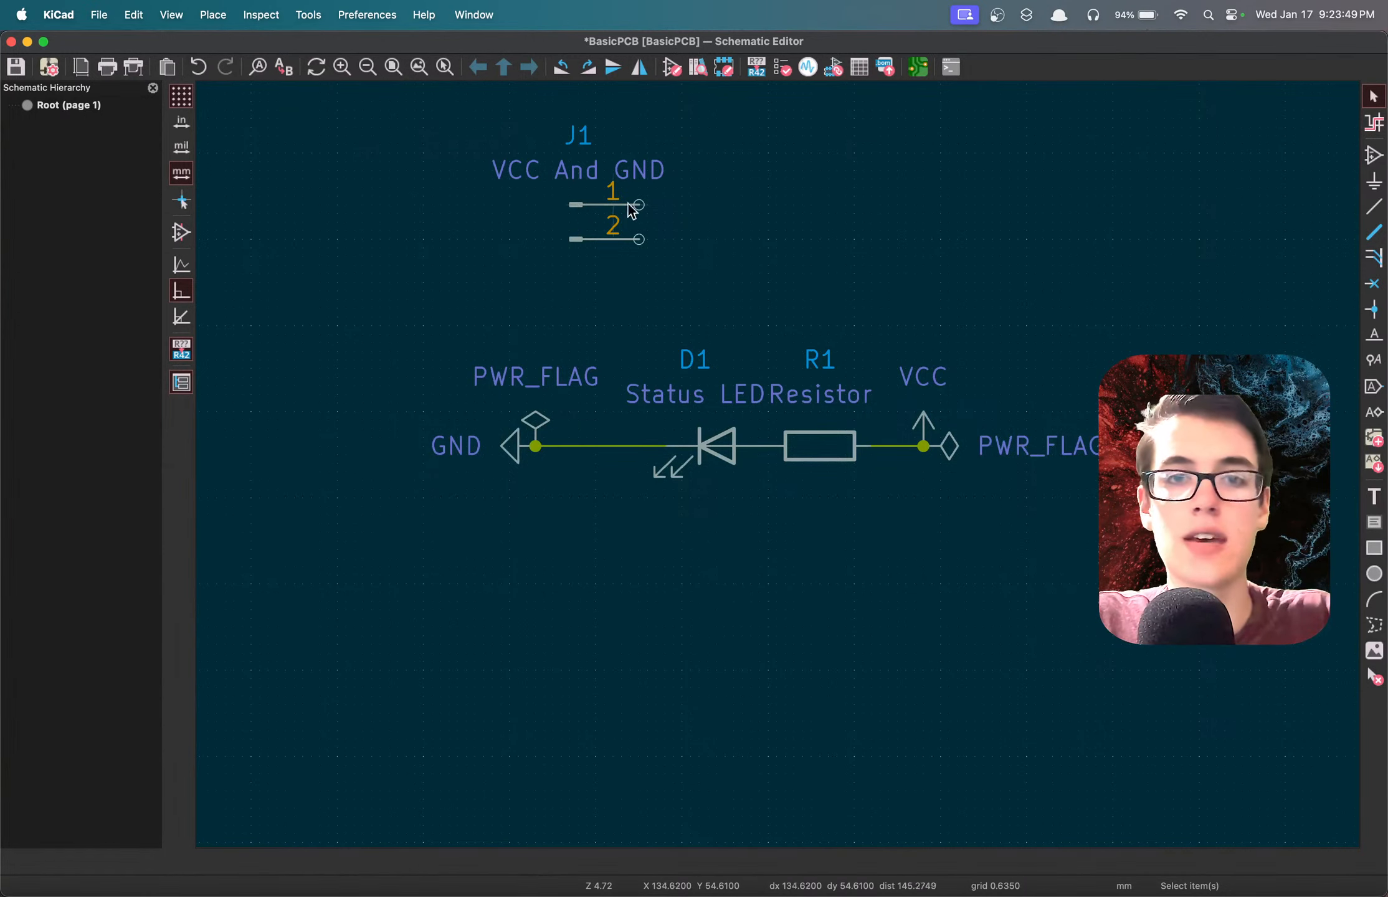
Draw a horizontal wire about 5.7 mm long outward from each of J1's pins 1 and 2.
key(w)
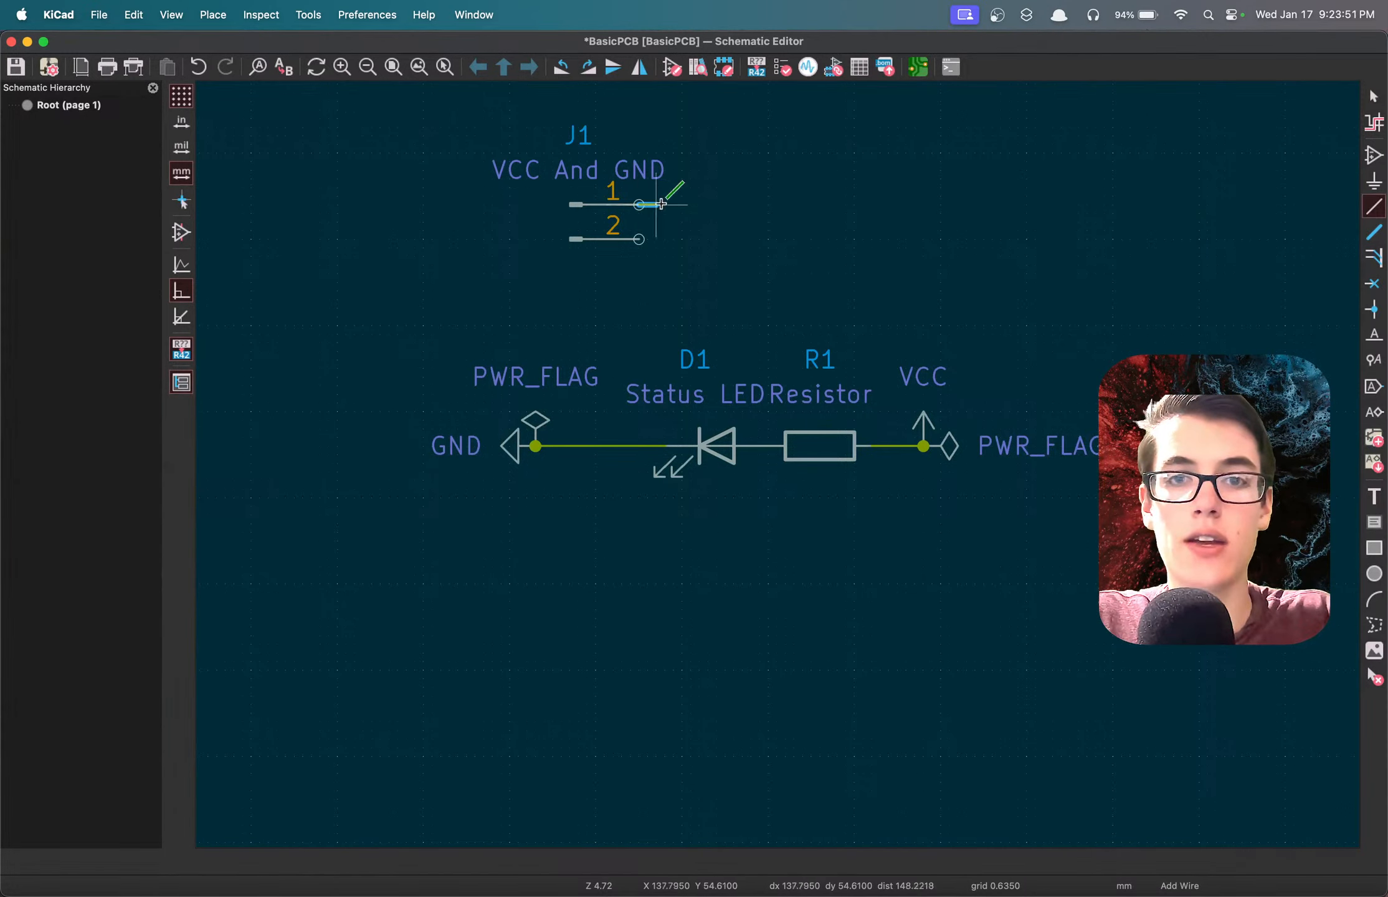
double_click(717, 204)
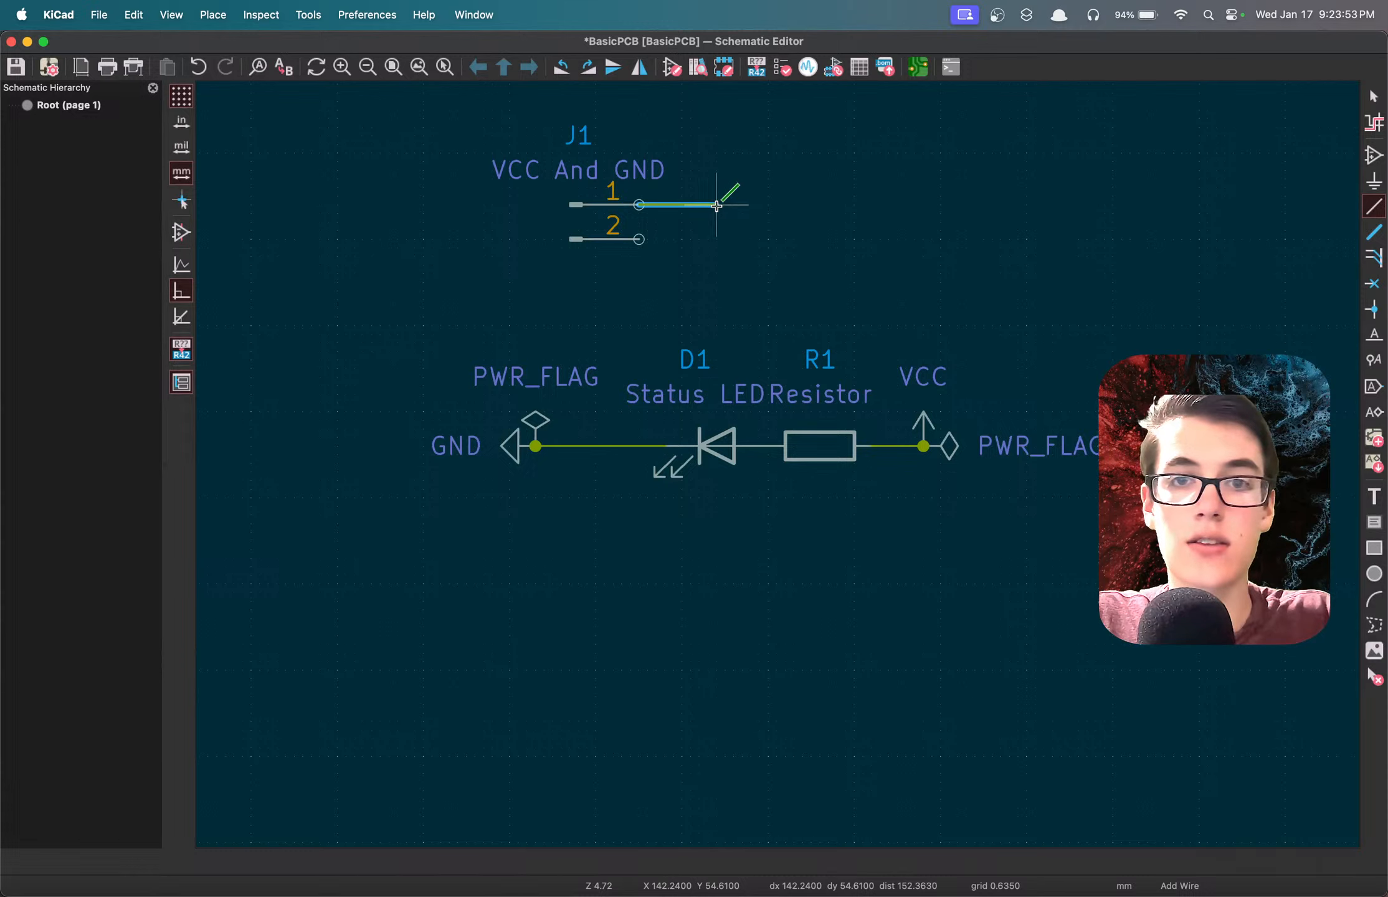
key(Escape)
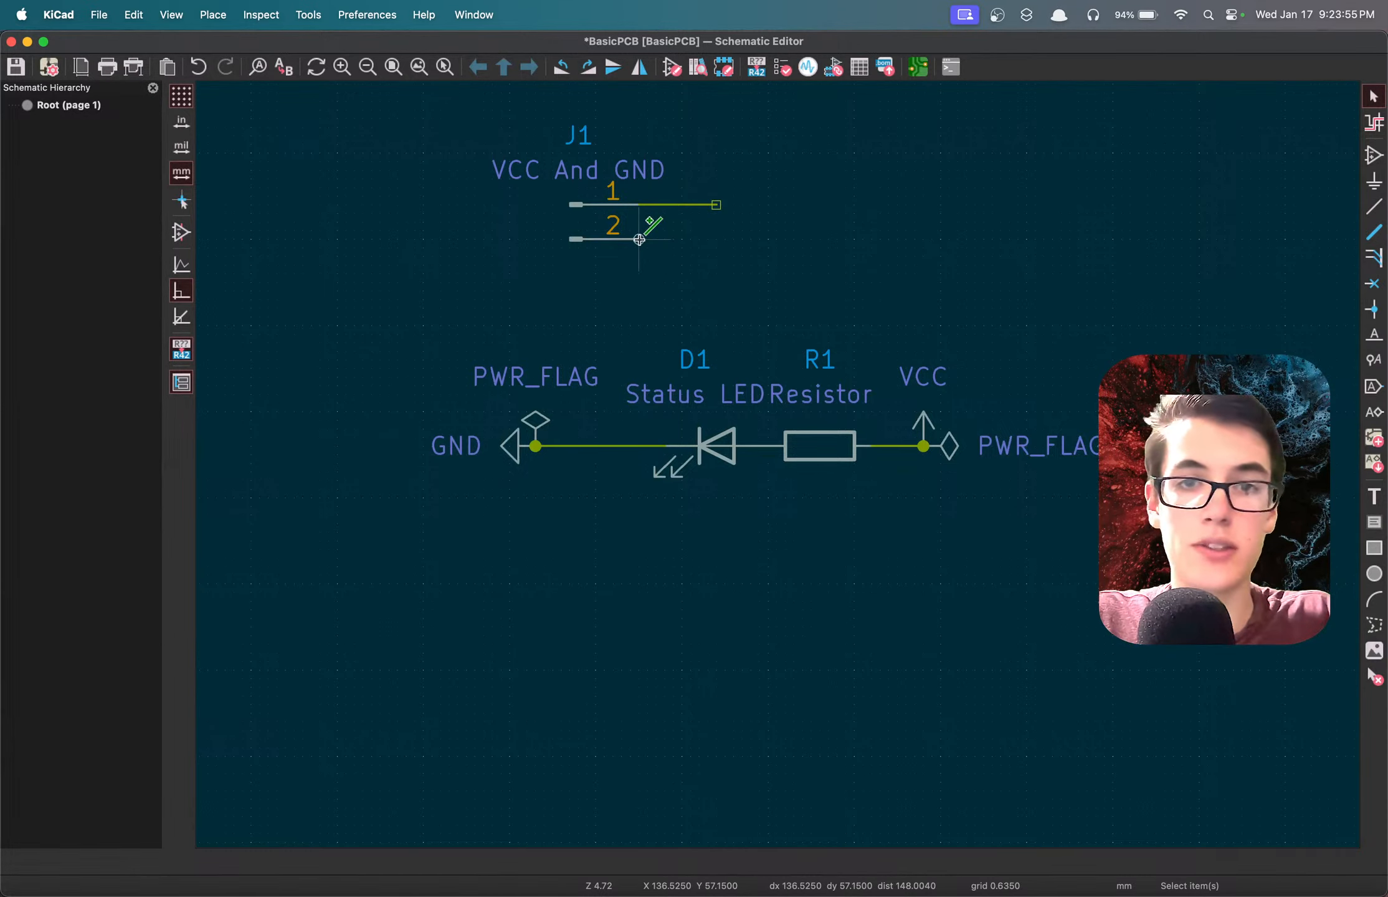
key(w)
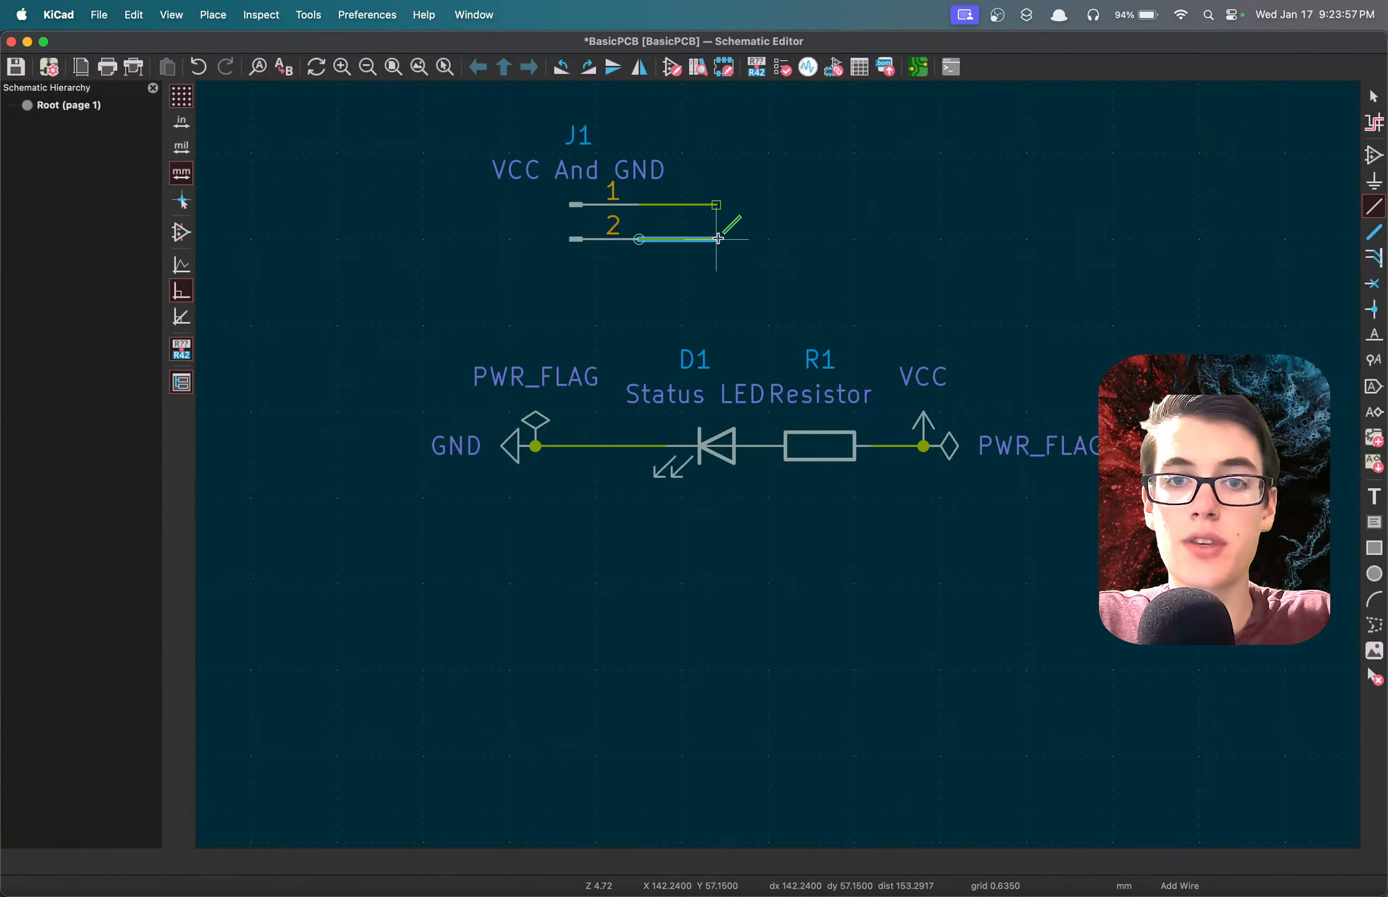
double_click(718, 238)
key(Escape)
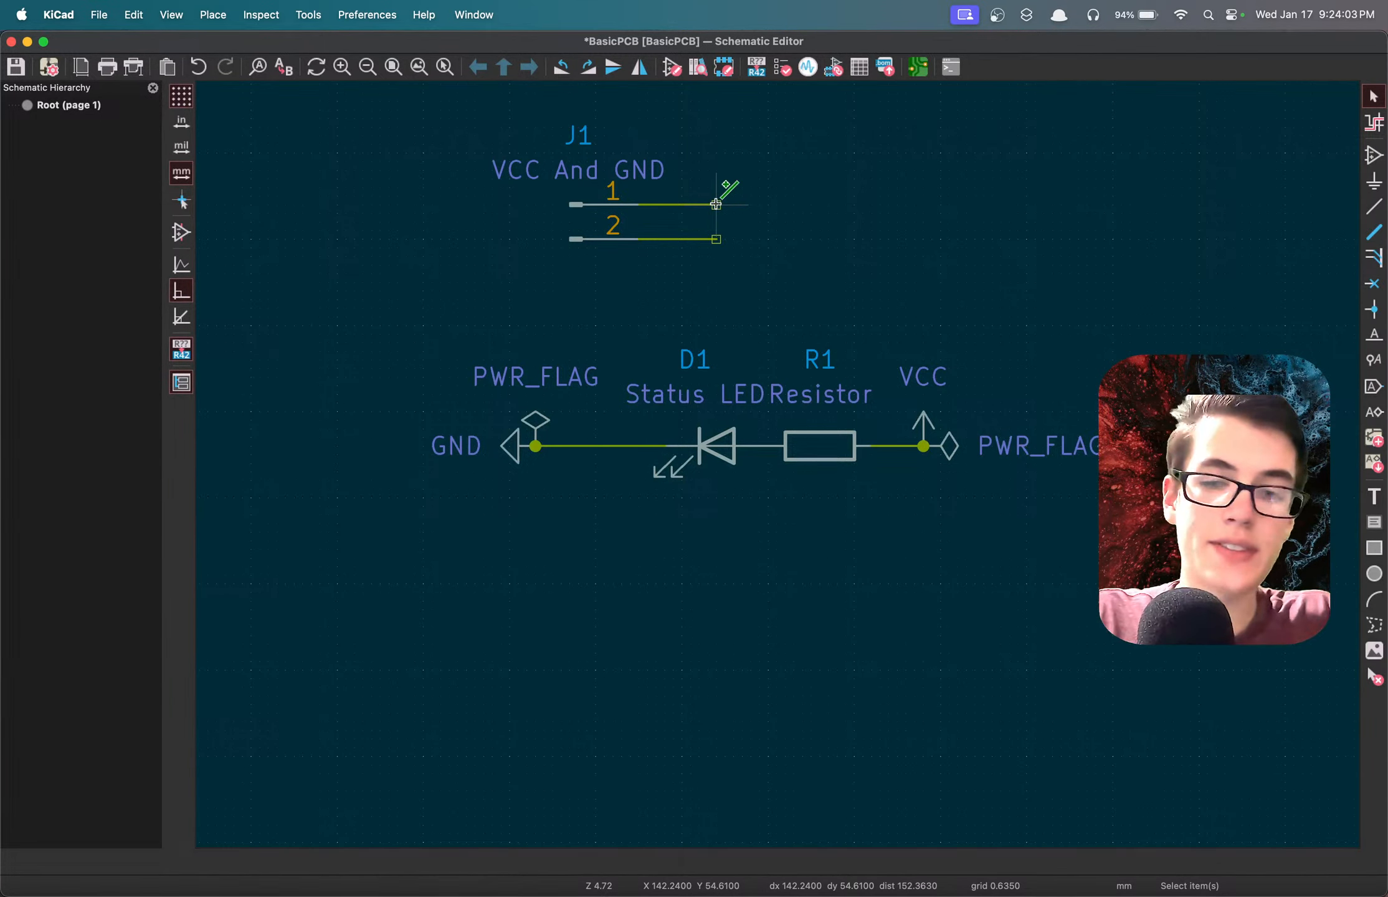
Label the end of J1's pin 1 wire GND and the end of its pin 2 wire VCC.
key(l)
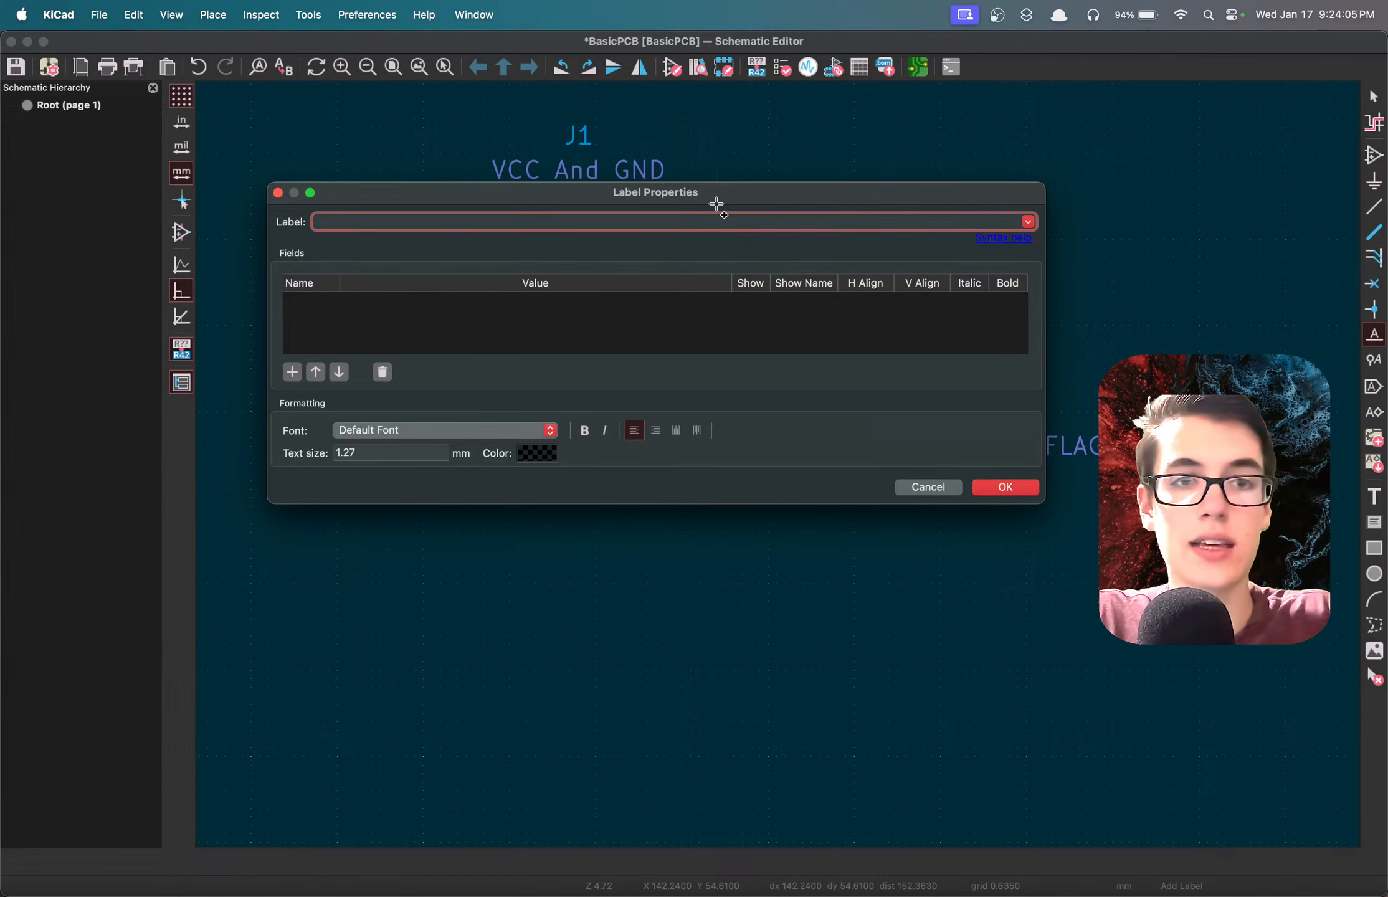
text(GND)
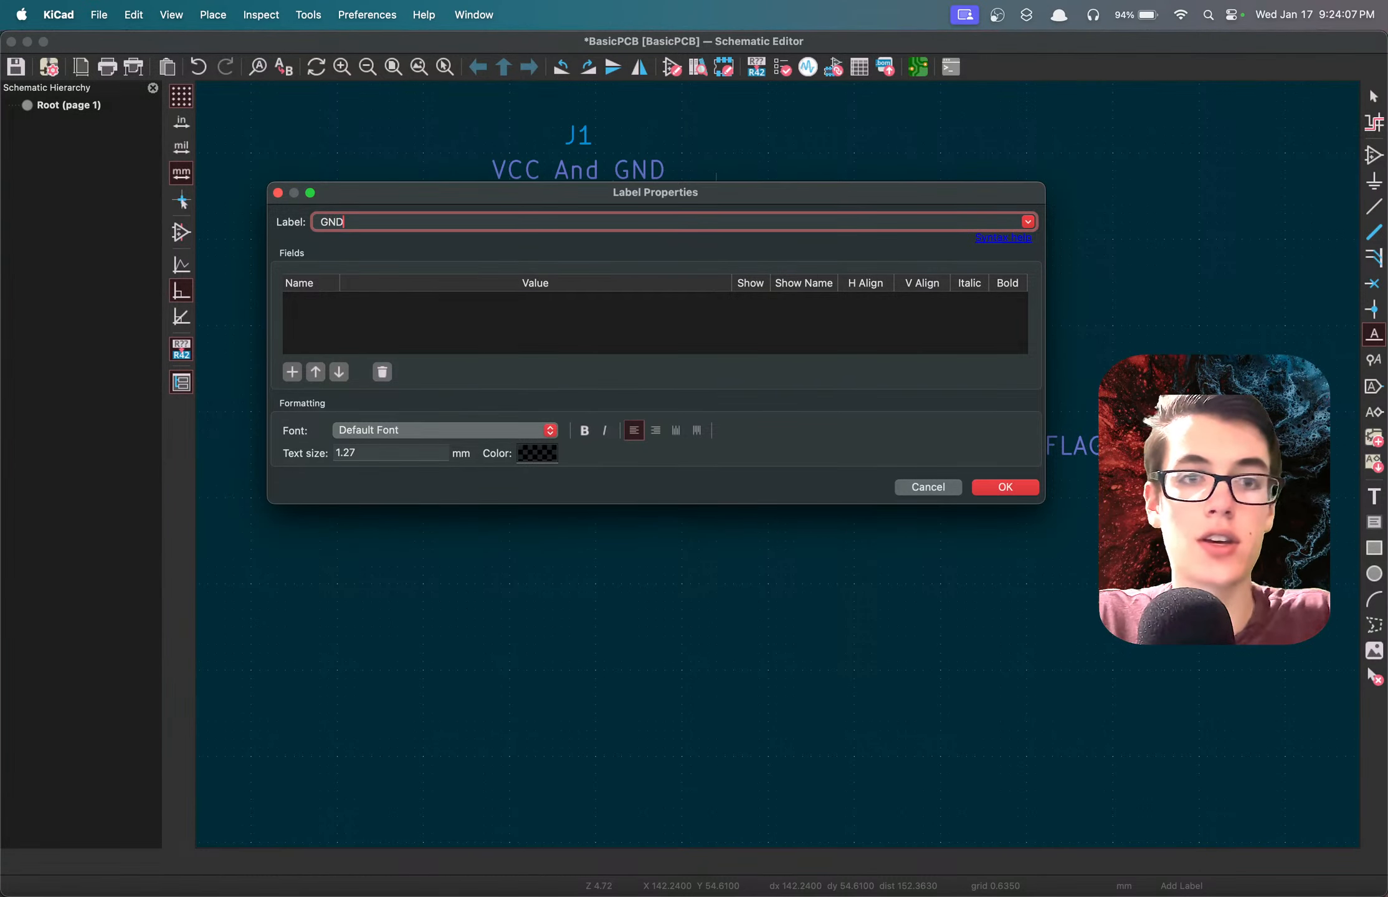
click(1010, 489)
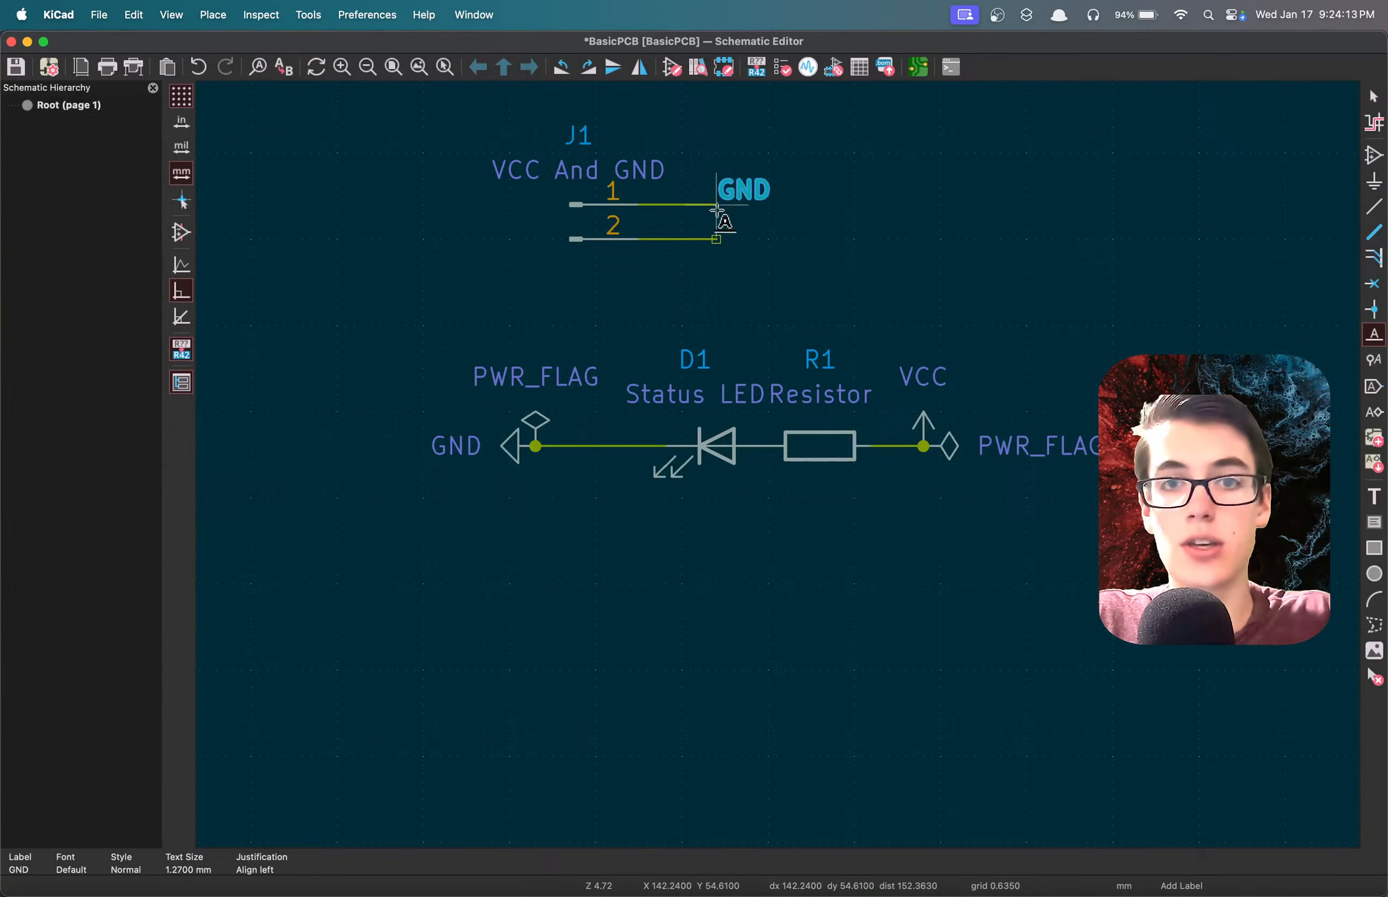
click(718, 205)
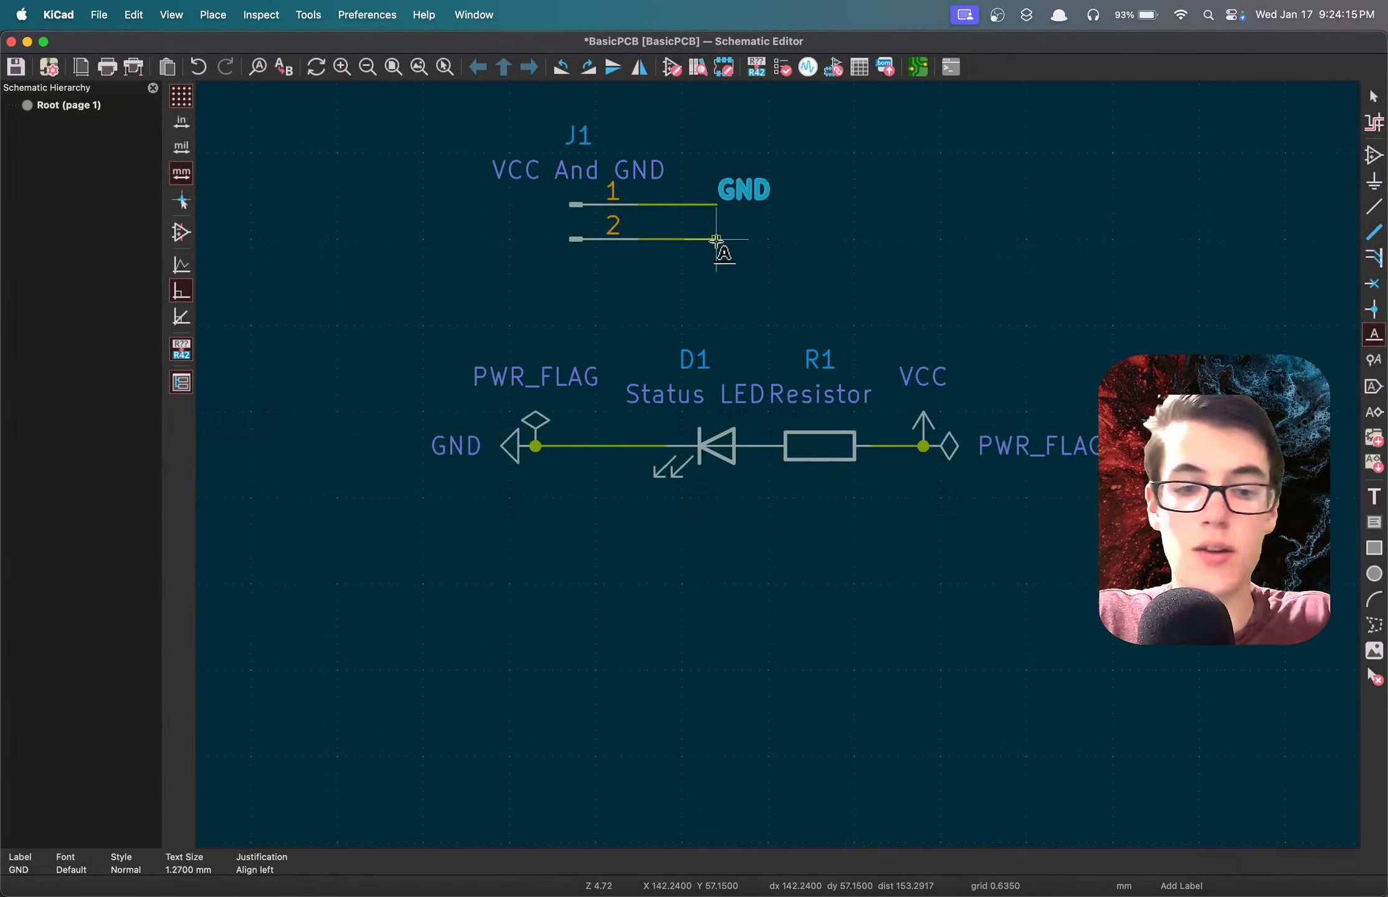
click(716, 239)
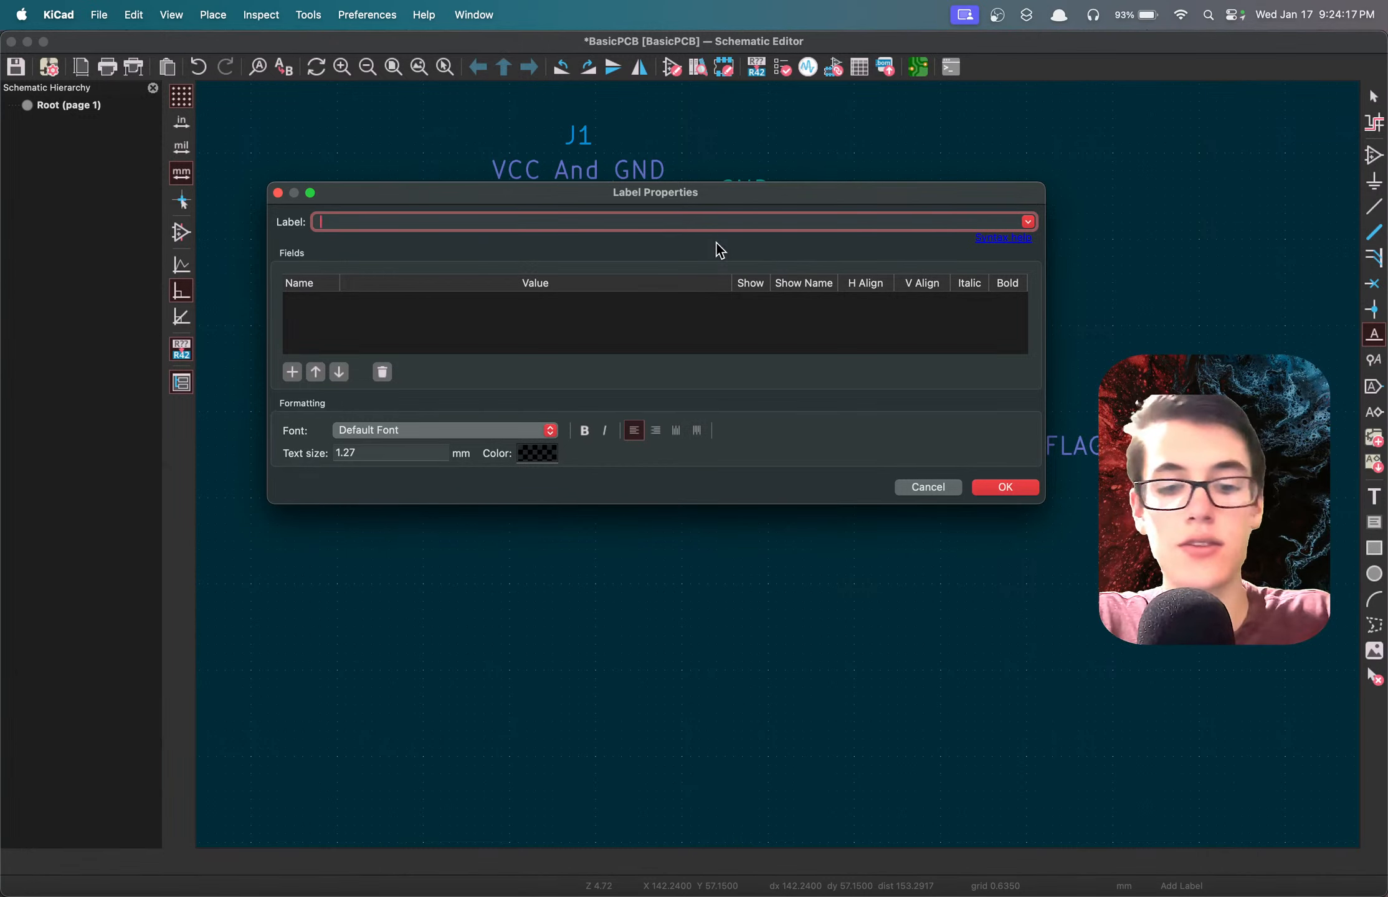
text(VCC)
key(Return)
click(724, 241)
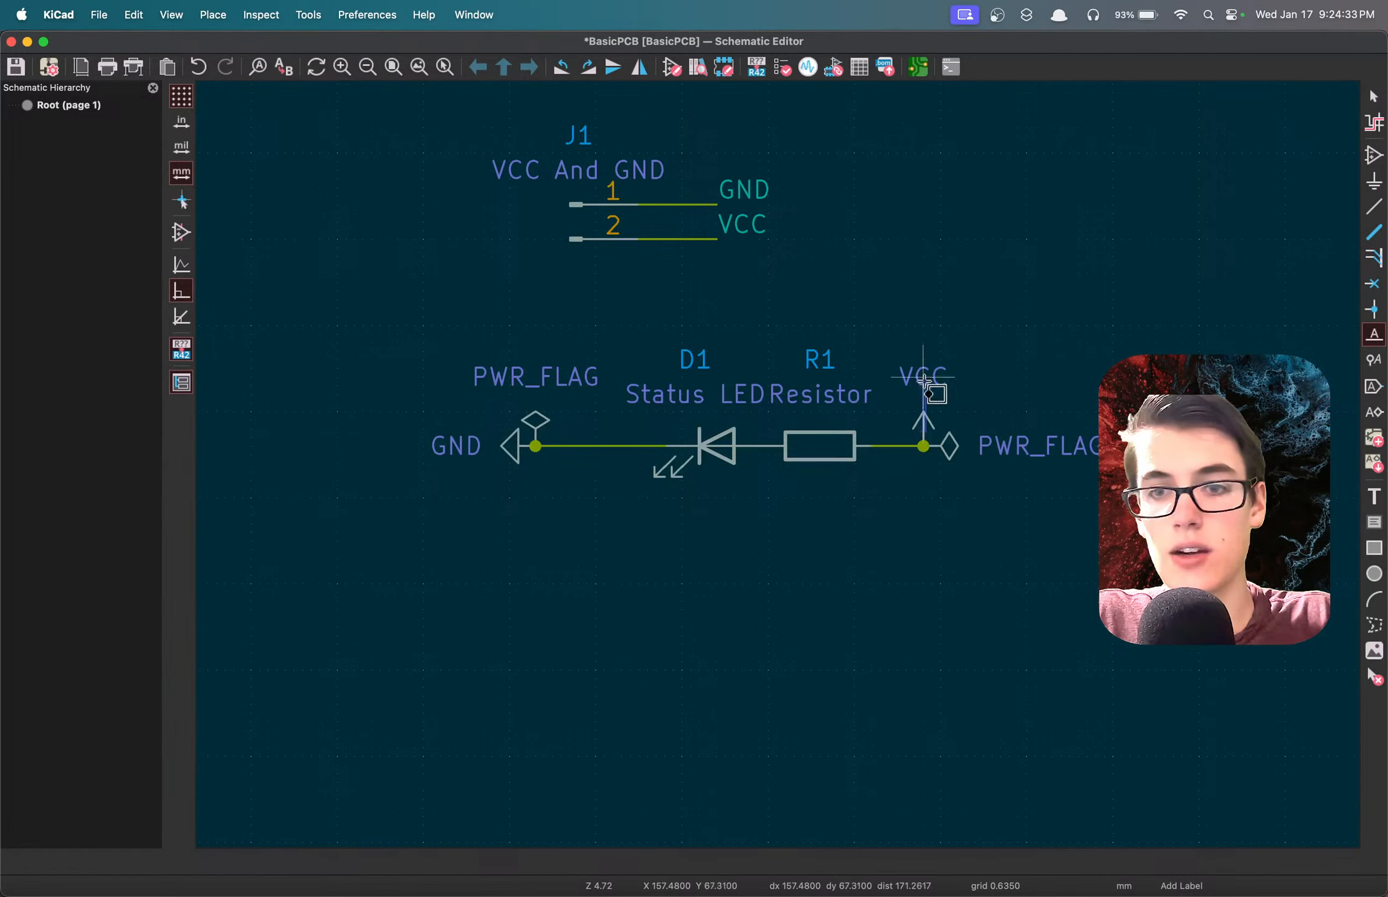
Delete the VCC power symbol beside R1 and move its PWR_FLAG onto an extended GND wire at J1 pin 1.
key(Delete)
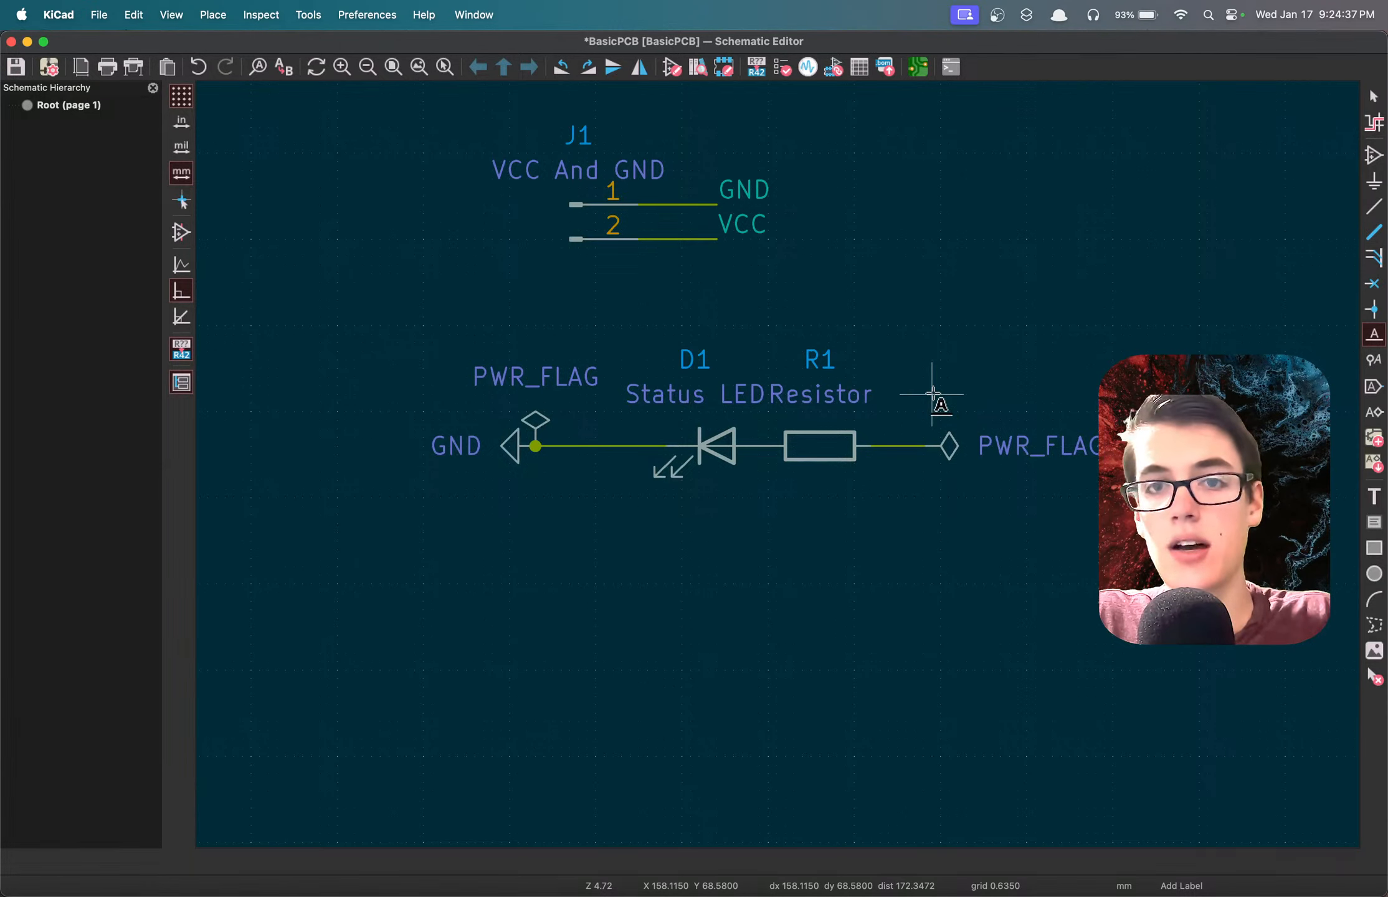
key(w)
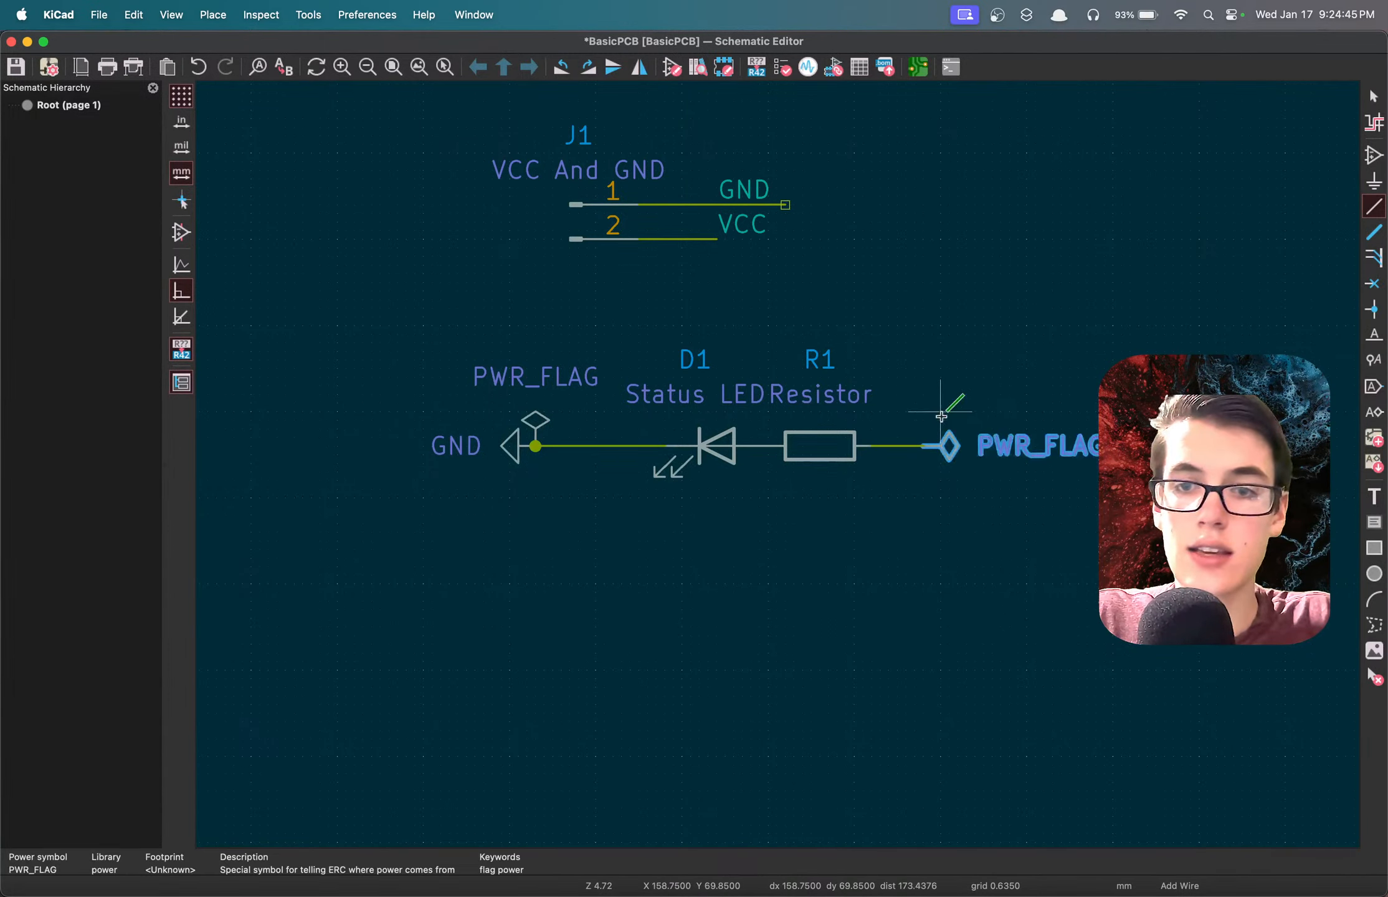
key(m)
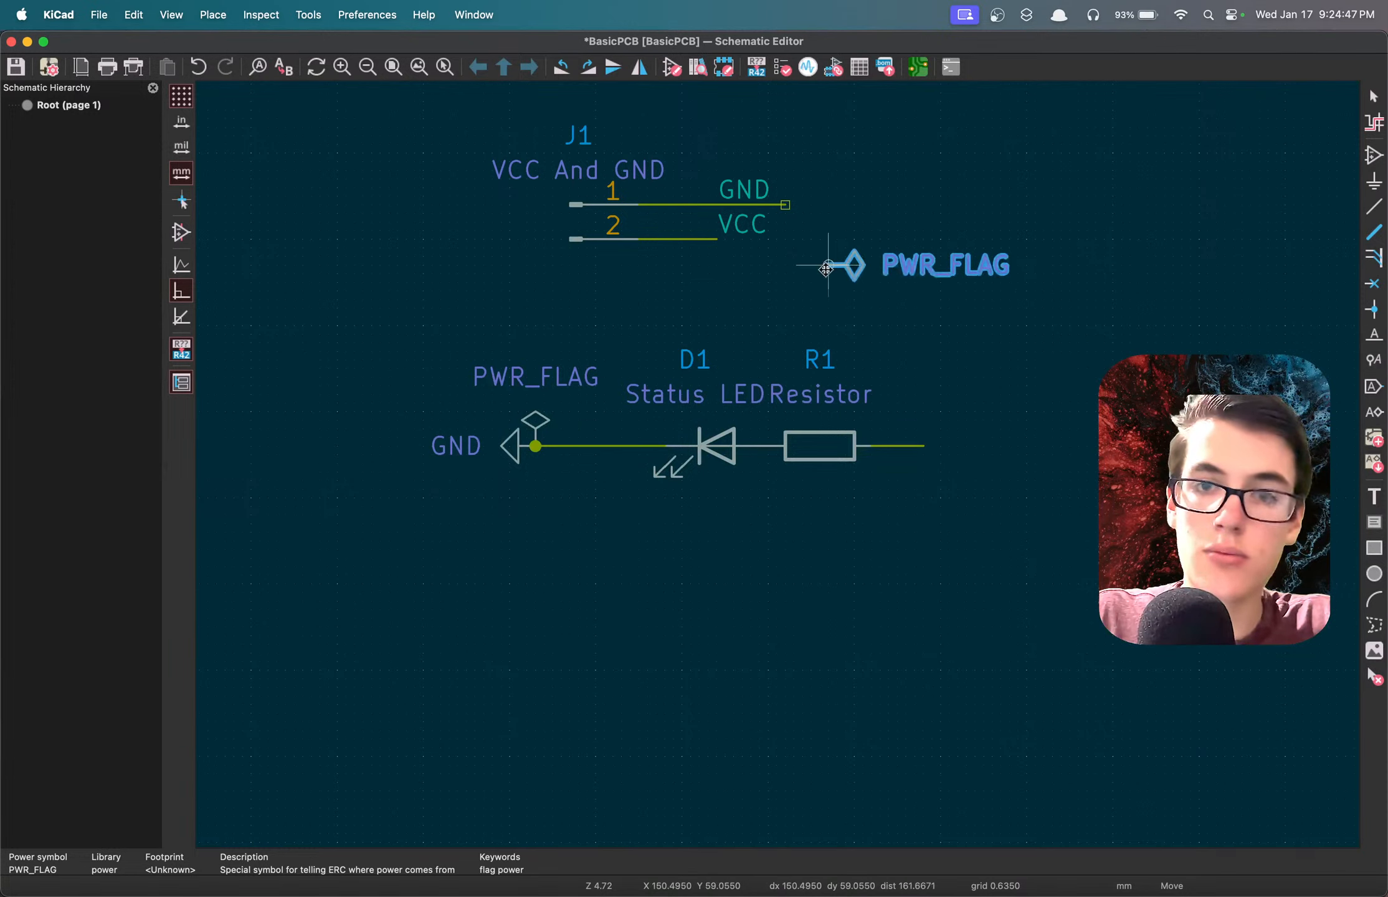
click(784, 205)
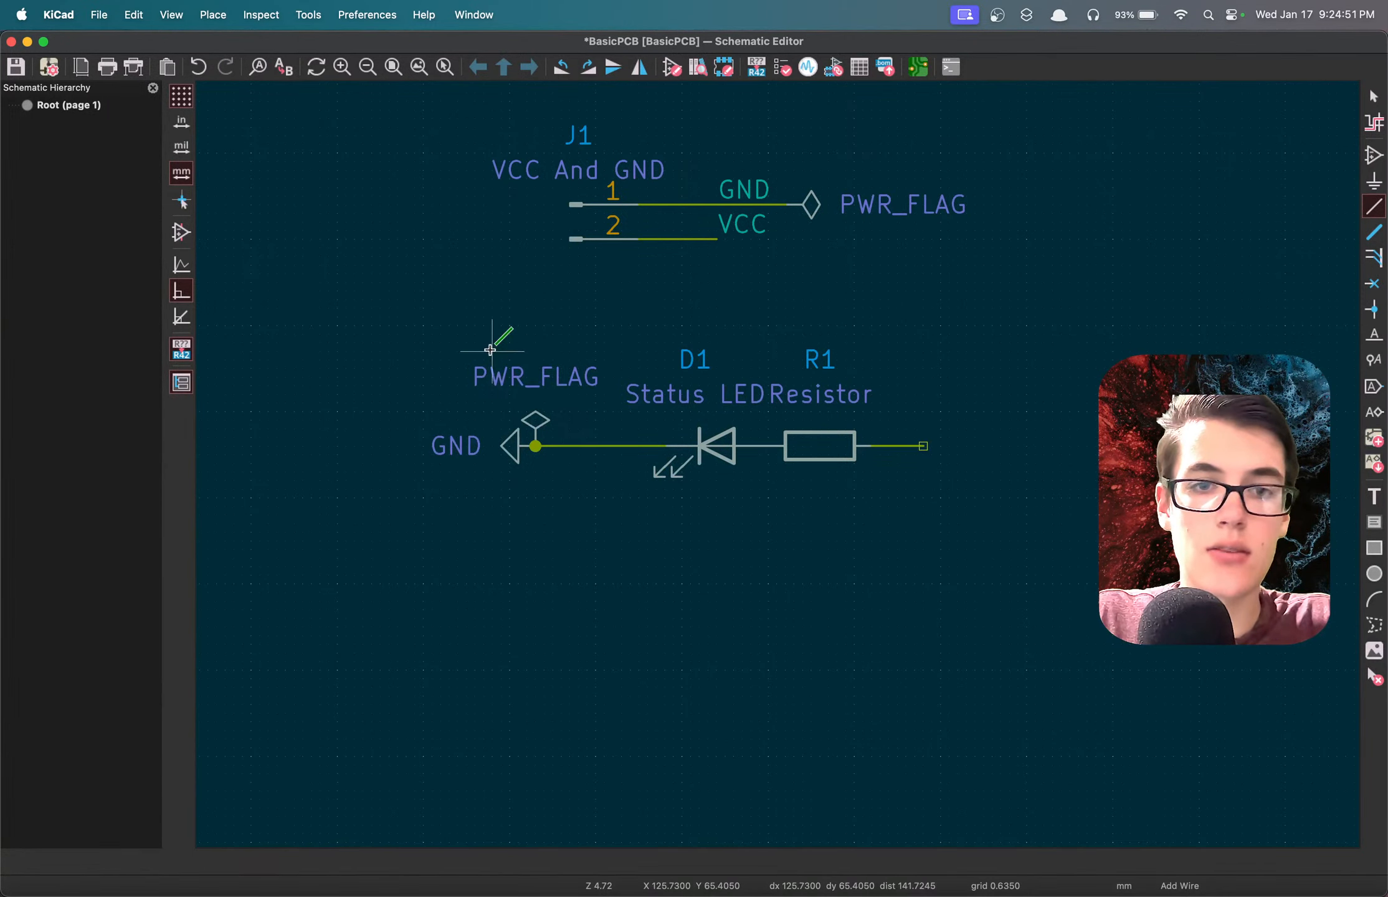
Drag the GND symbol and its PWR_FLAG away from the LED circuit with their wires attached.
drag(490, 350, 539, 359)
key(g)
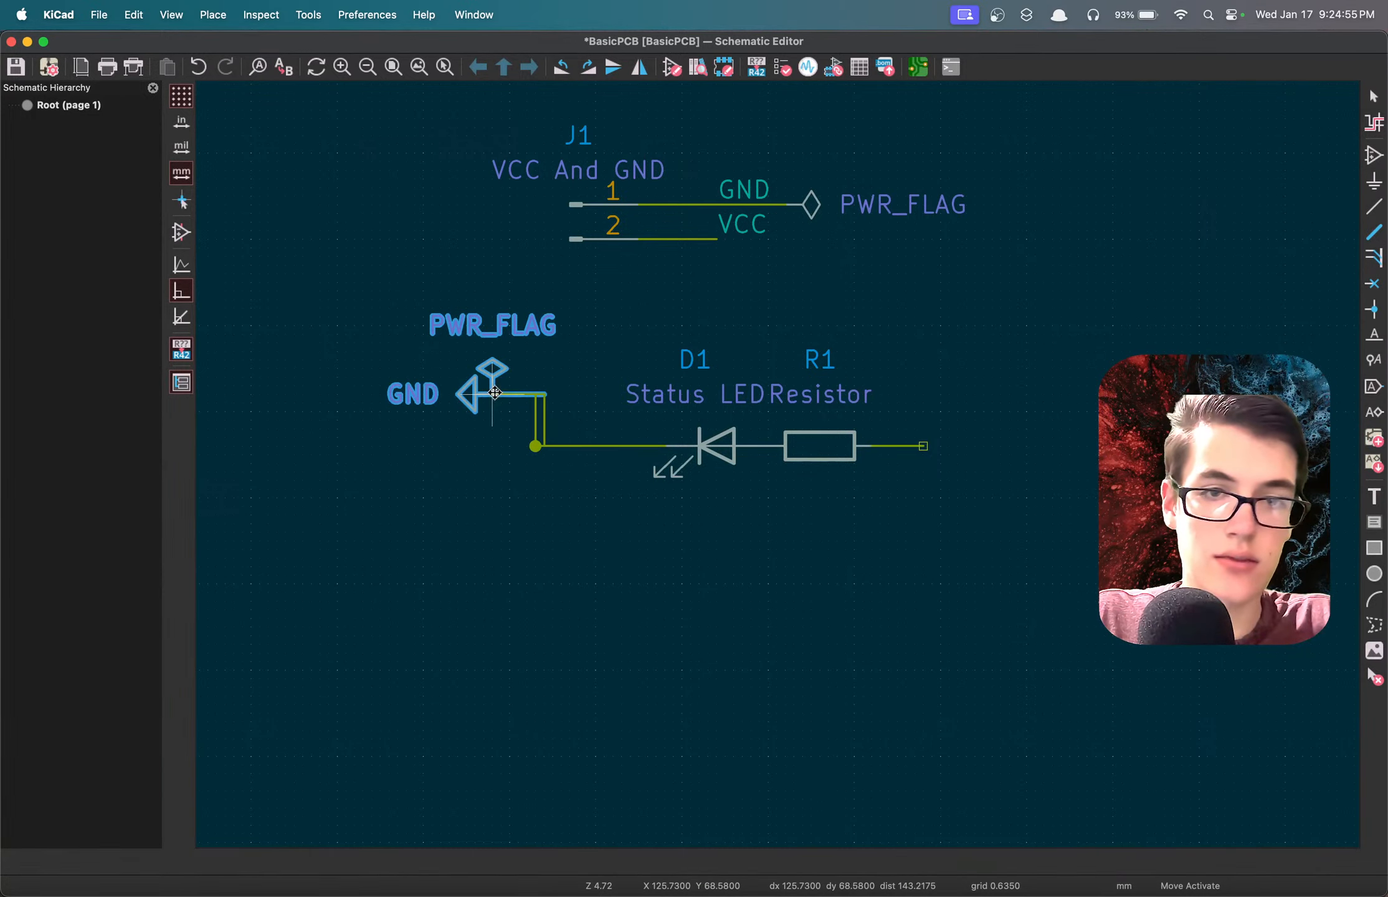
click(483, 376)
drag(480, 372, 413, 319)
Move the GND-side PWR_FLAG below J1's other flag, rotate it to match, and wire it to the VCC-labelled wire.
key(m)
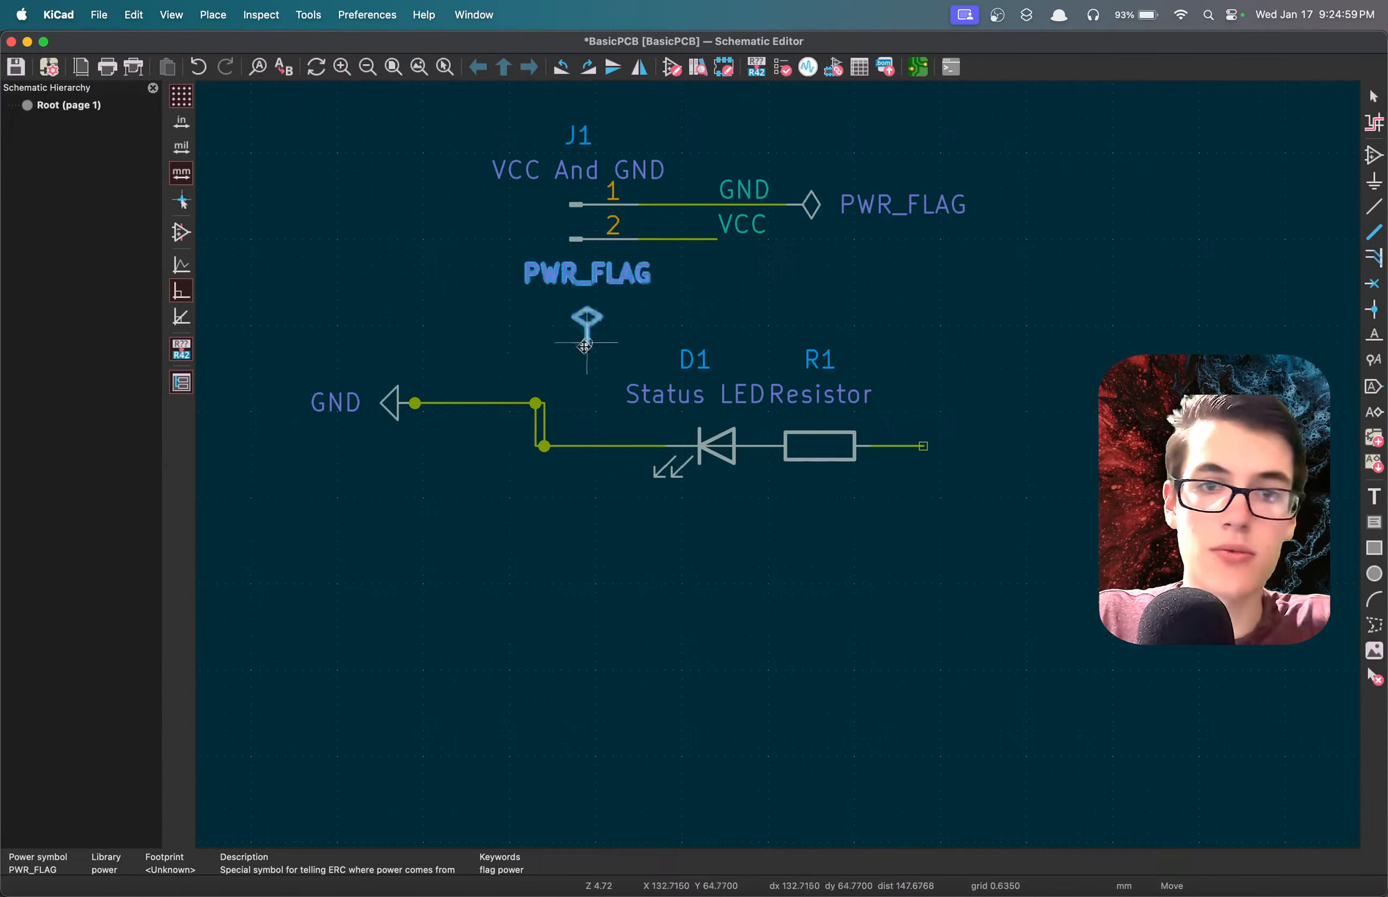
key(r)
key(r)
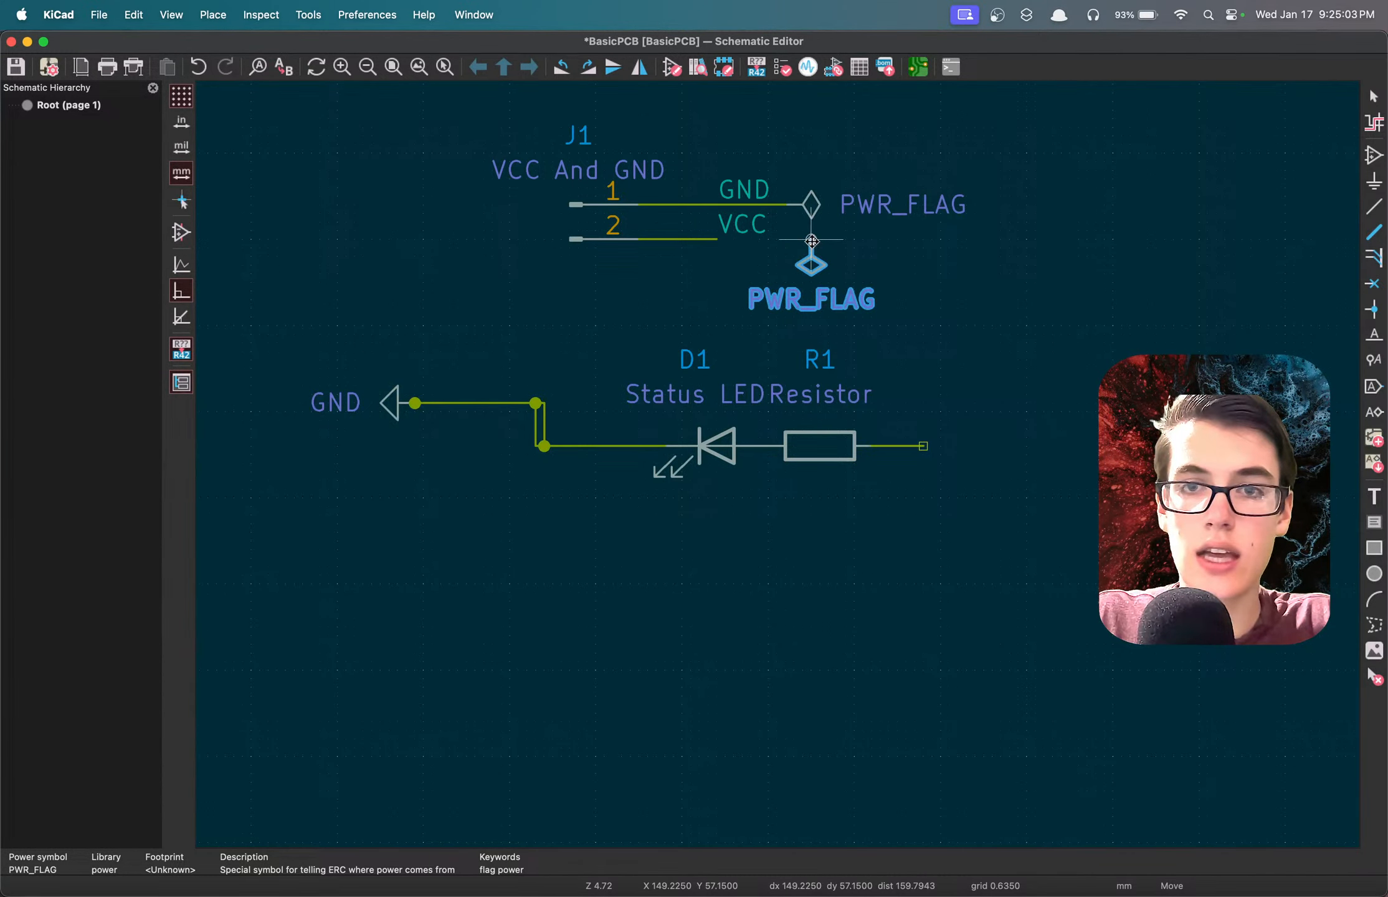
key(r)
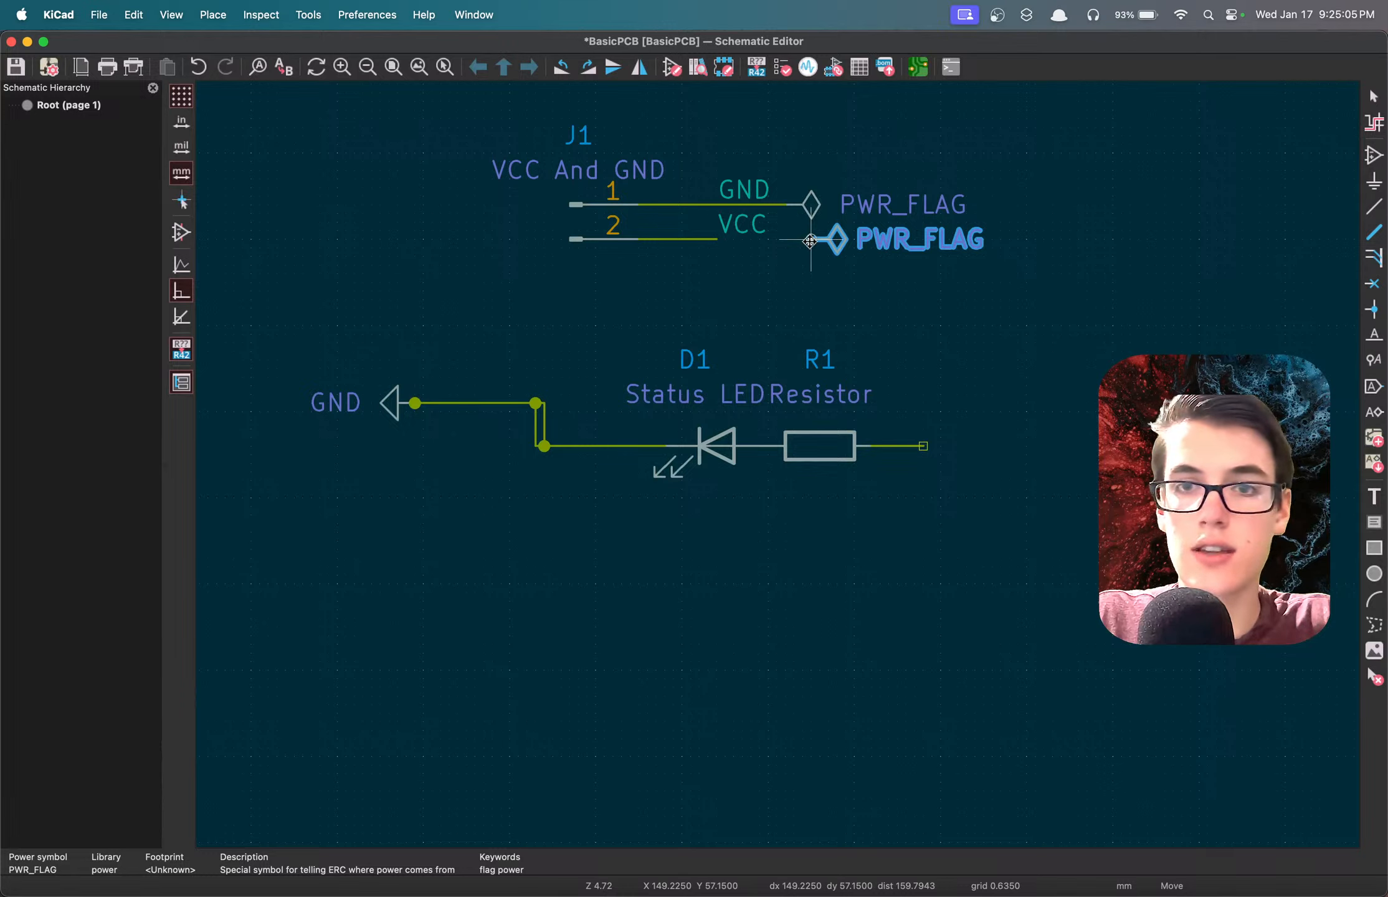
click(785, 241)
key(w)
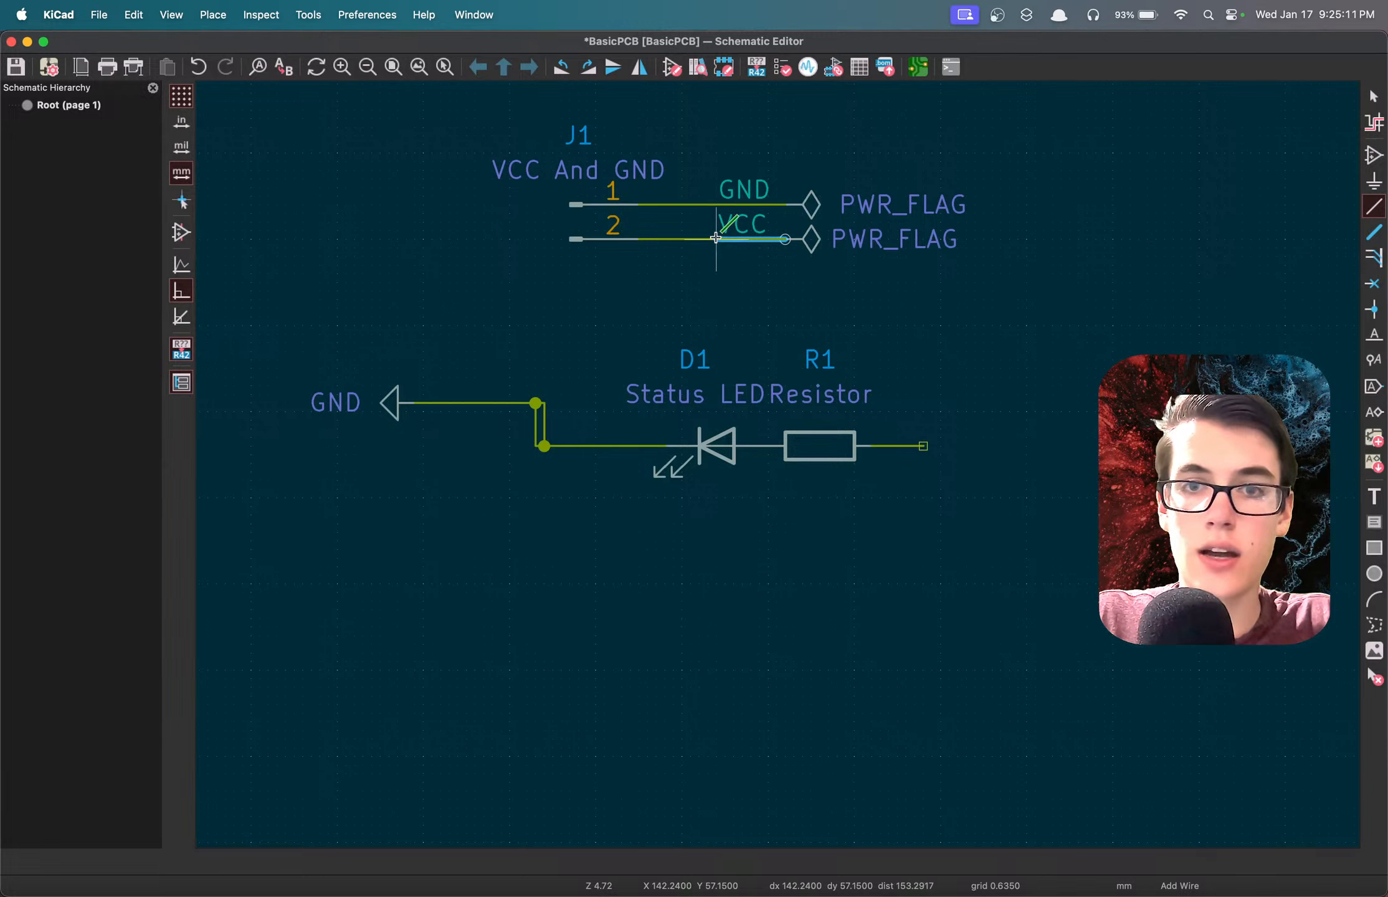
click(715, 238)
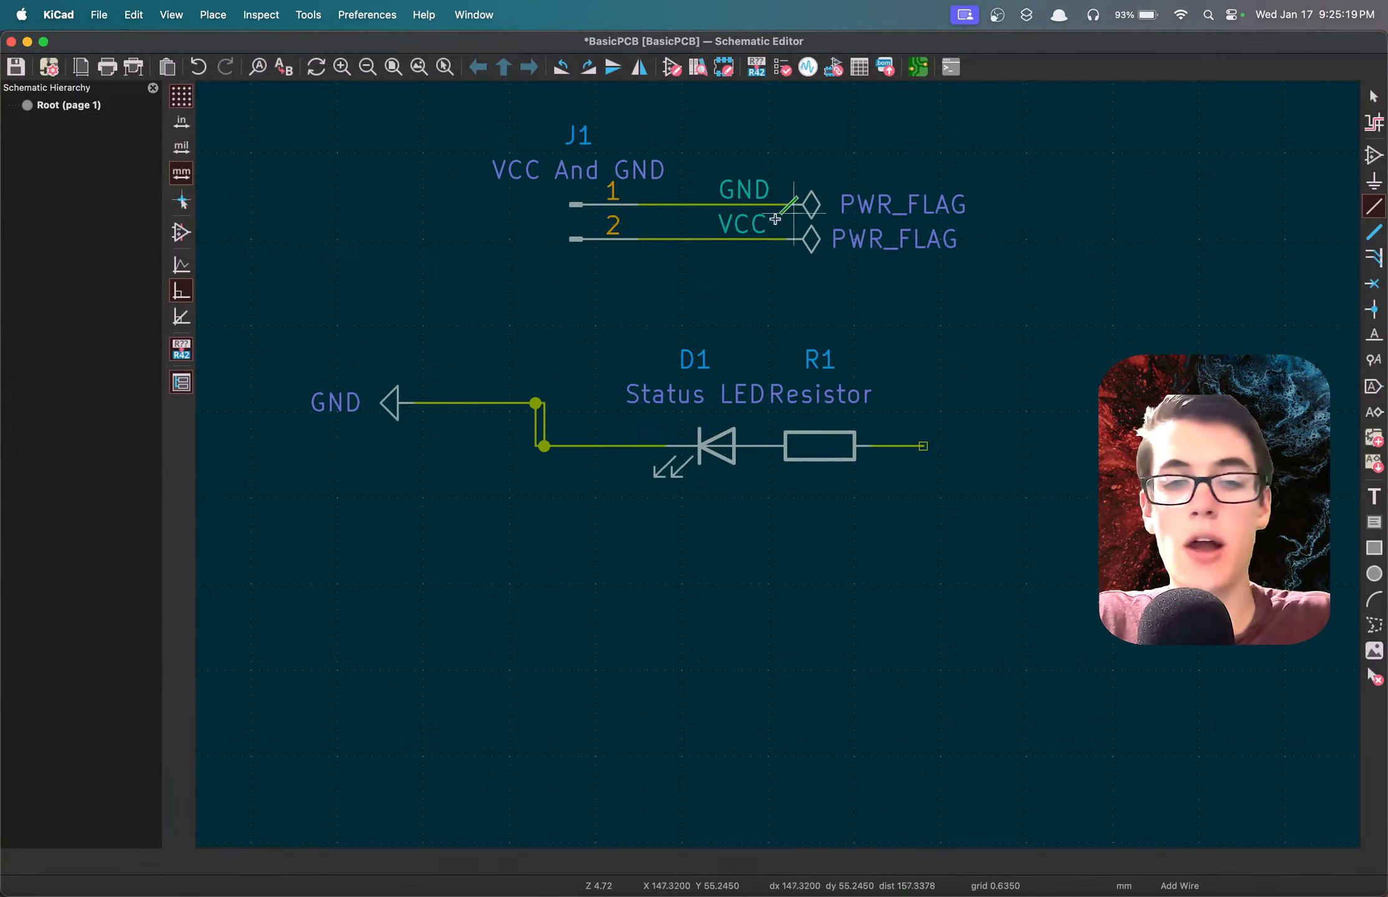
Delete the GND power symbol and the stray wire segments beside the LED.
drag(602, 502, 474, 344)
key(Delete)
drag(480, 539, 268, 308)
key(Delete)
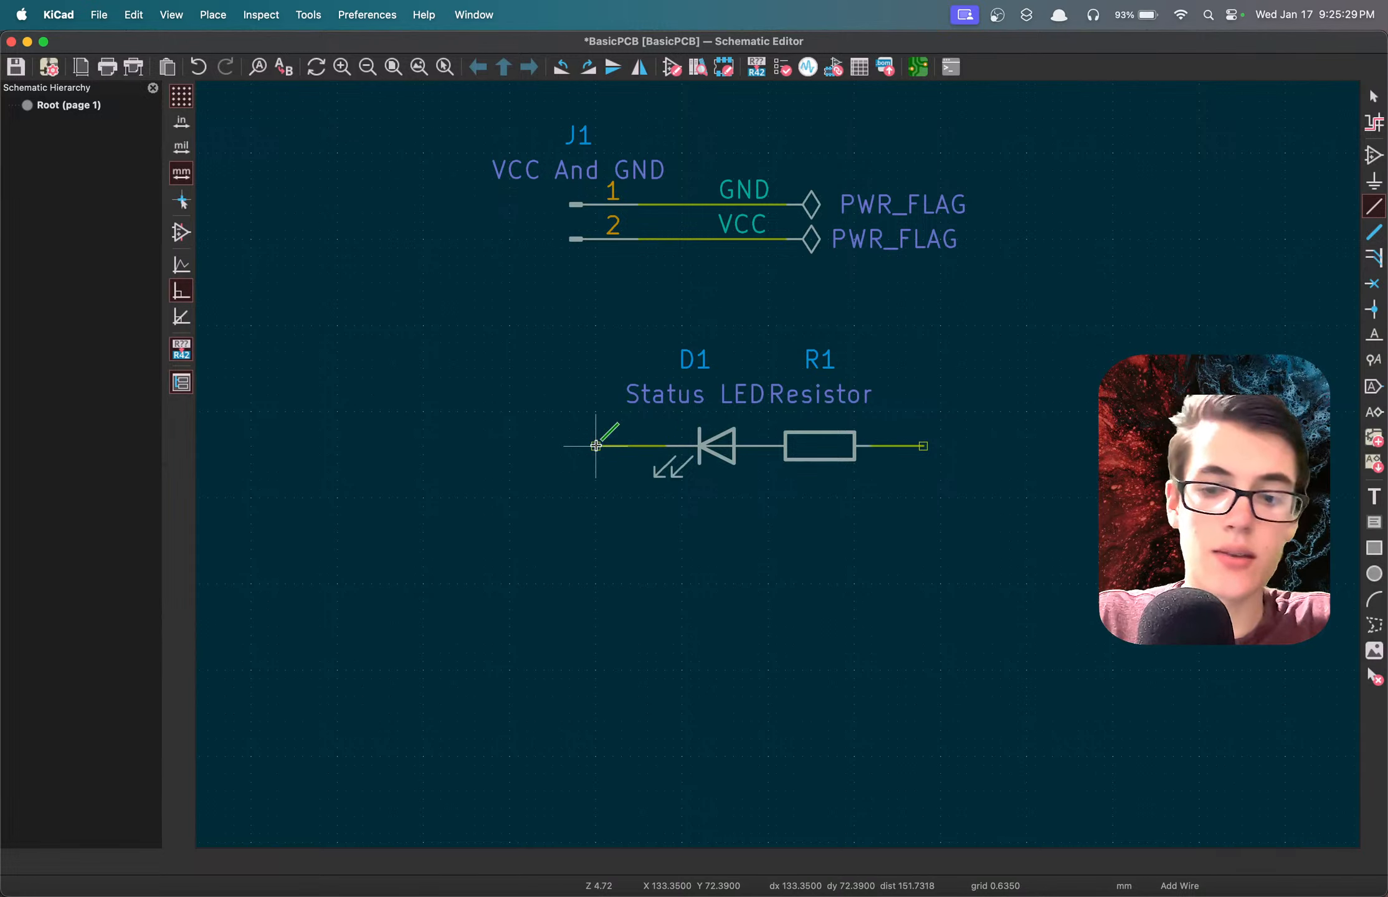
Place a GND net label on the free end of the wire at D1.
text(lG)
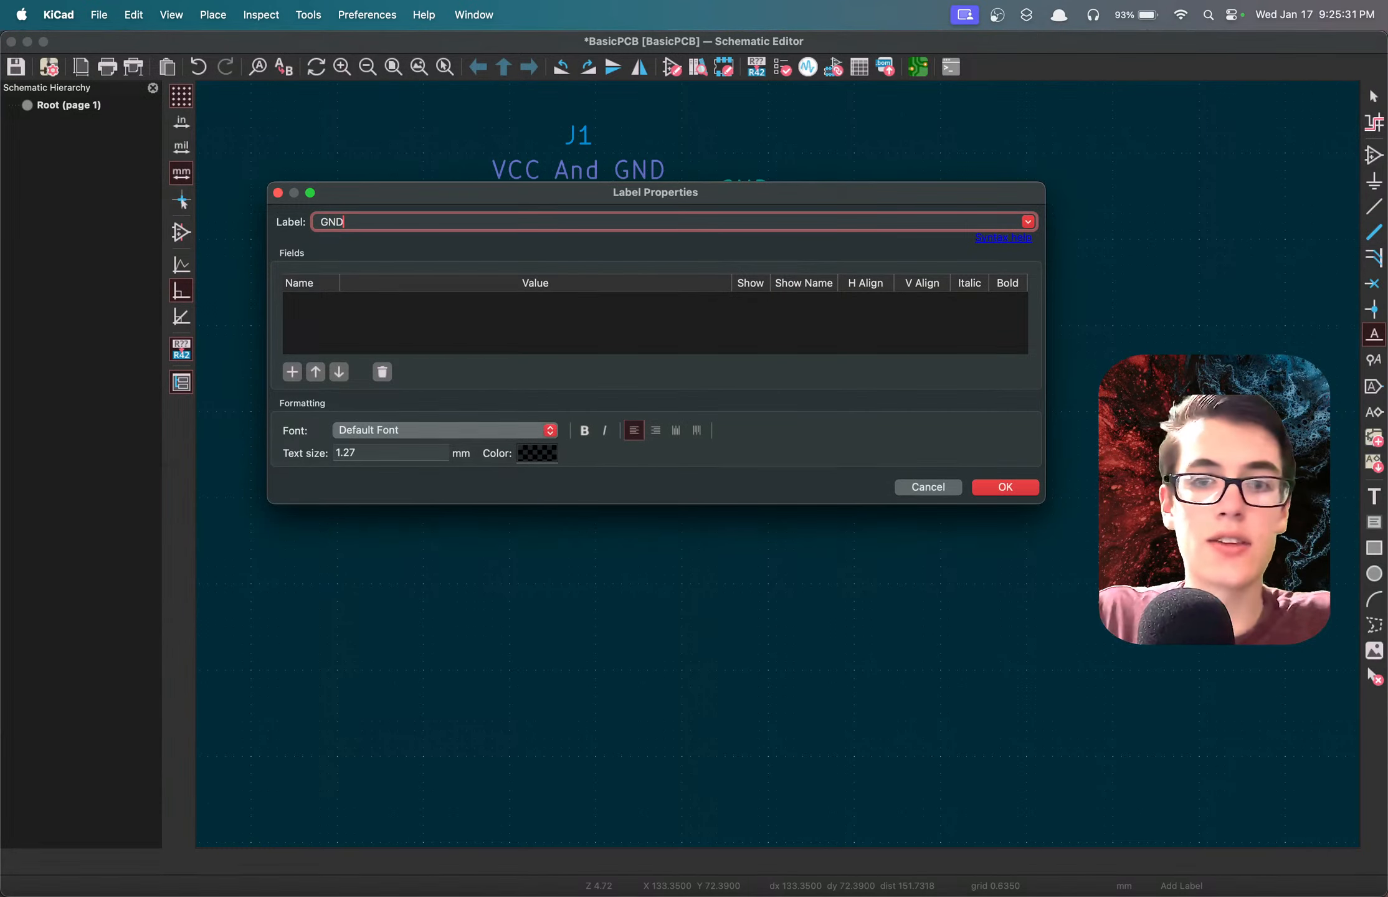
text(ND)
key(Return)
click(595, 446)
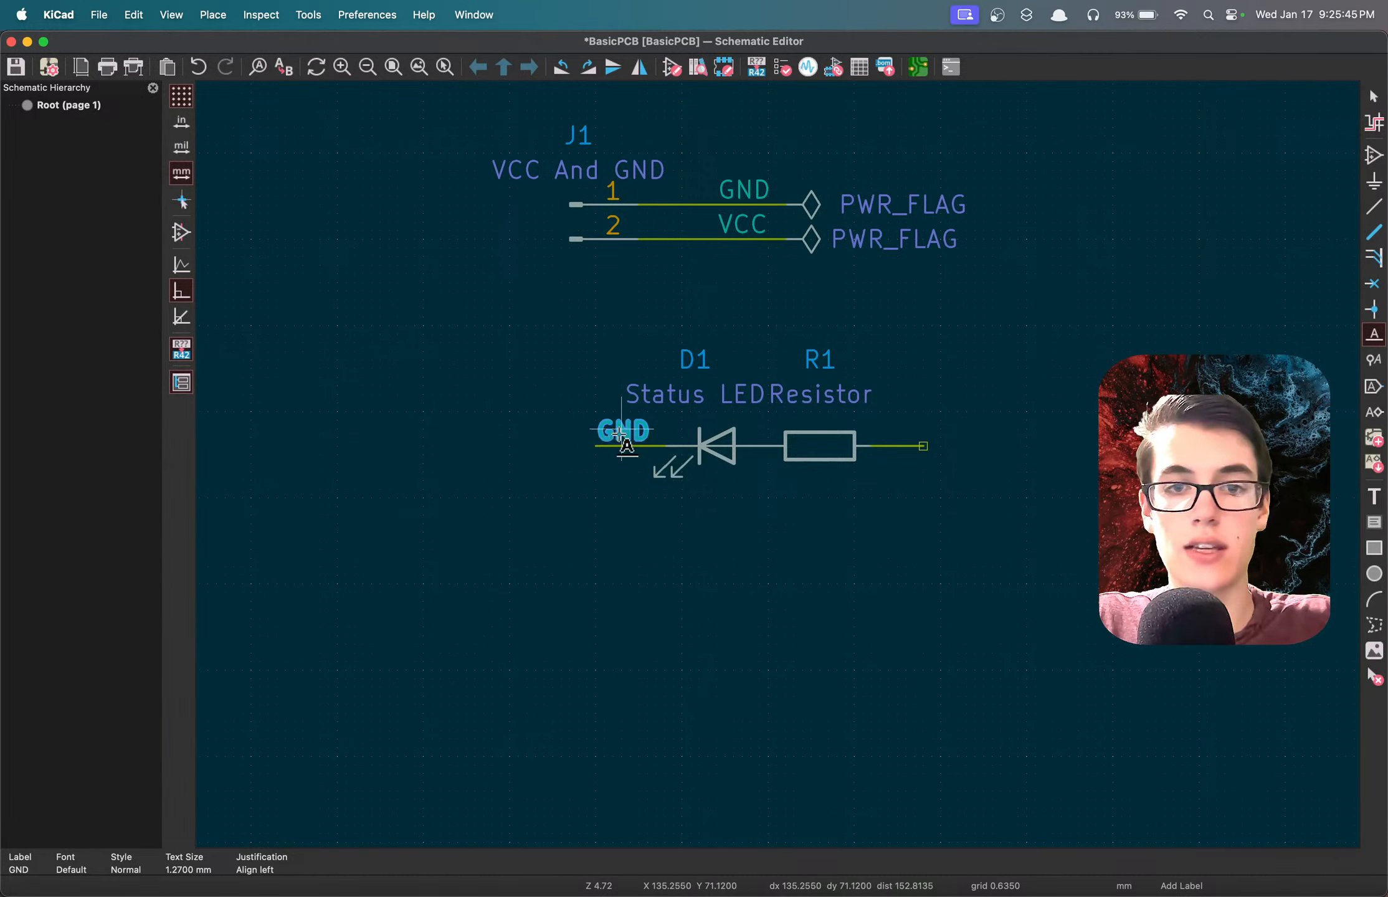
Place a VCC net label on the free end of R1's wire and save the schematic.
click(926, 447)
text(VC)
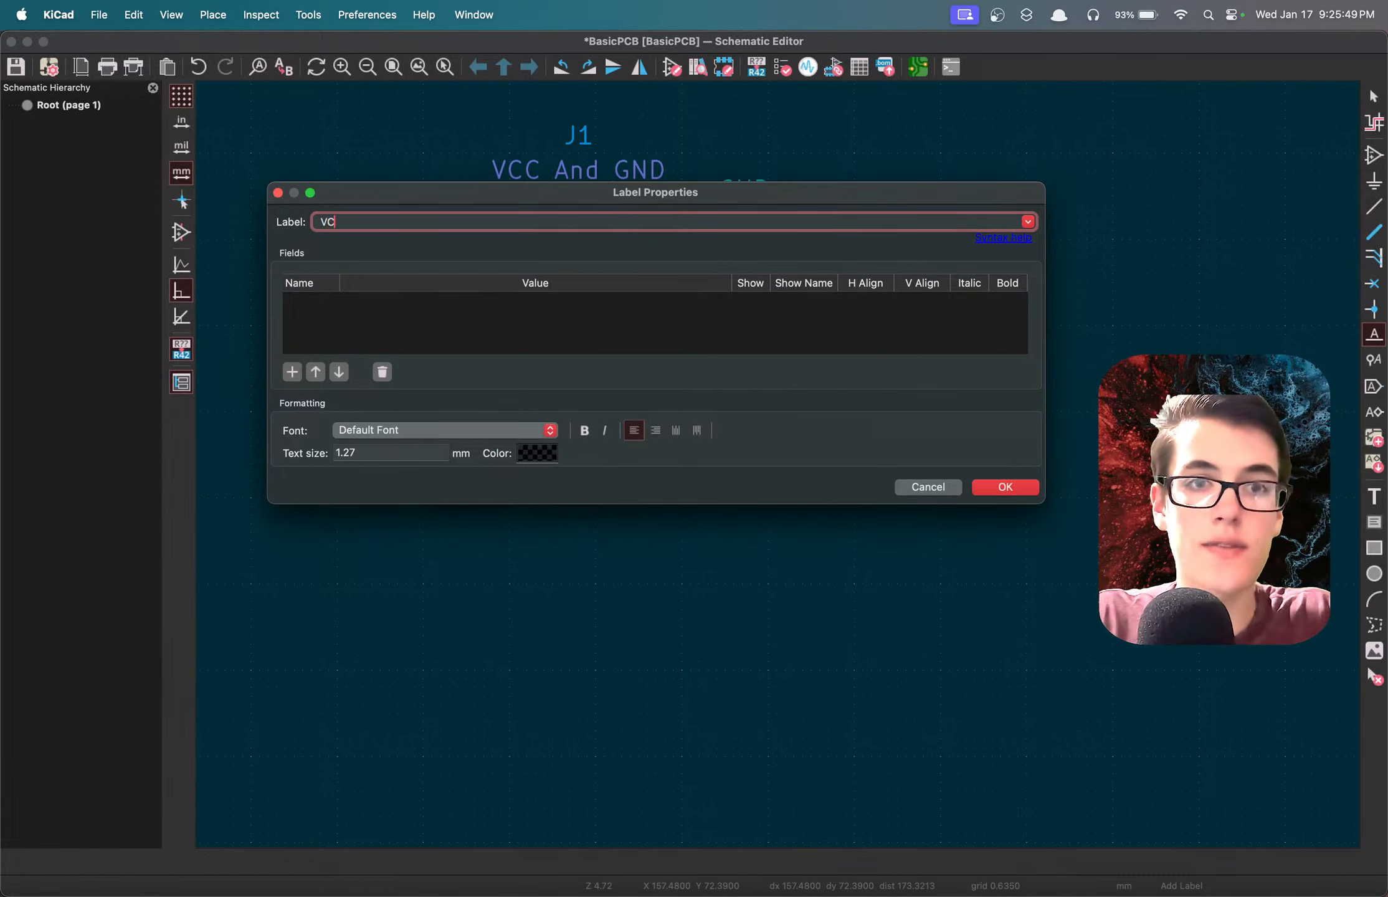
text(C)
key(Return)
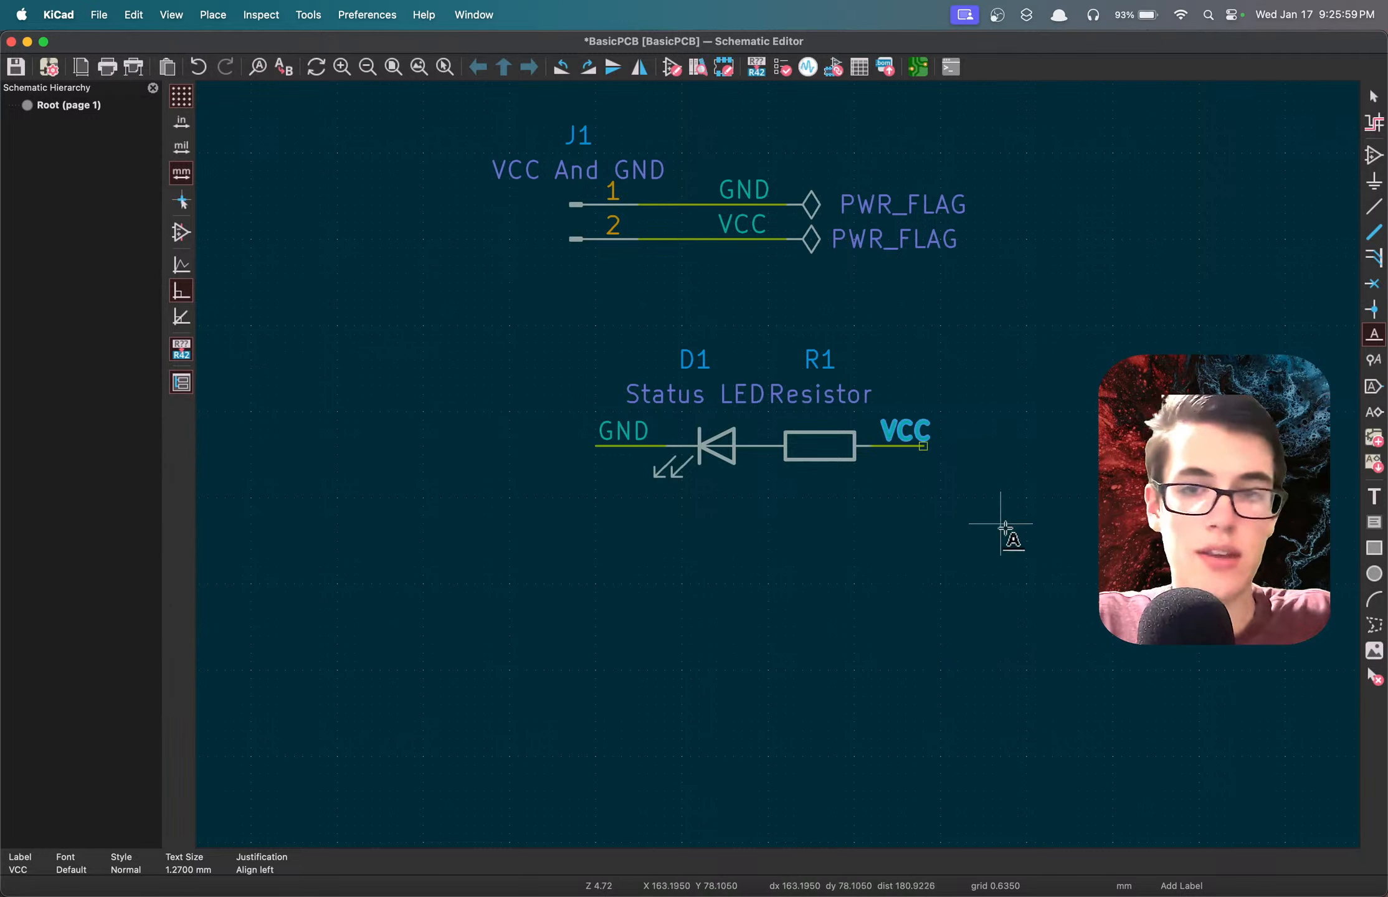
key(super+s)
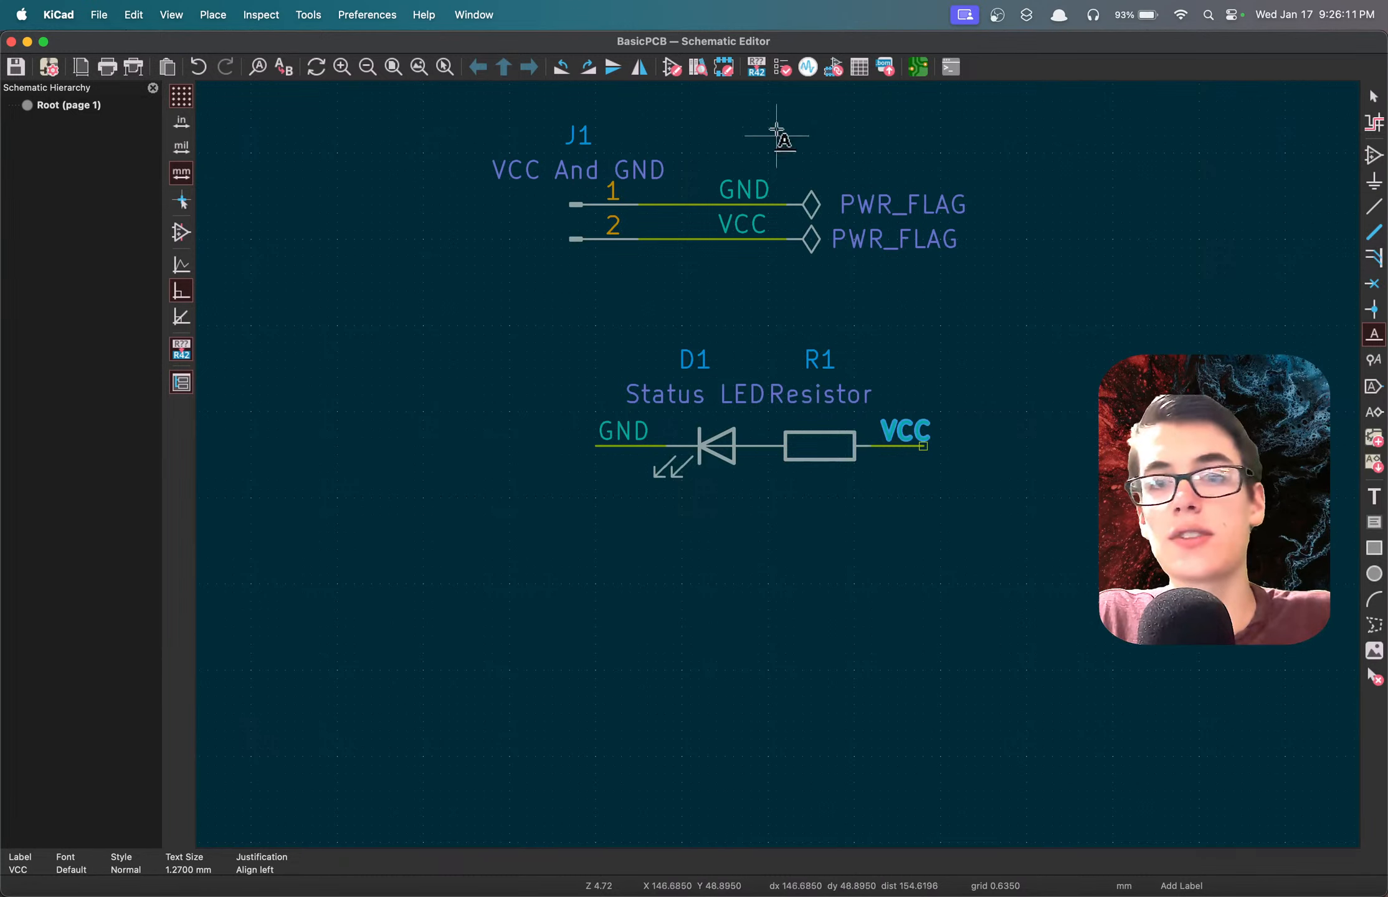
Run the electrical rules check on the schematic and close the checker.
click(783, 70)
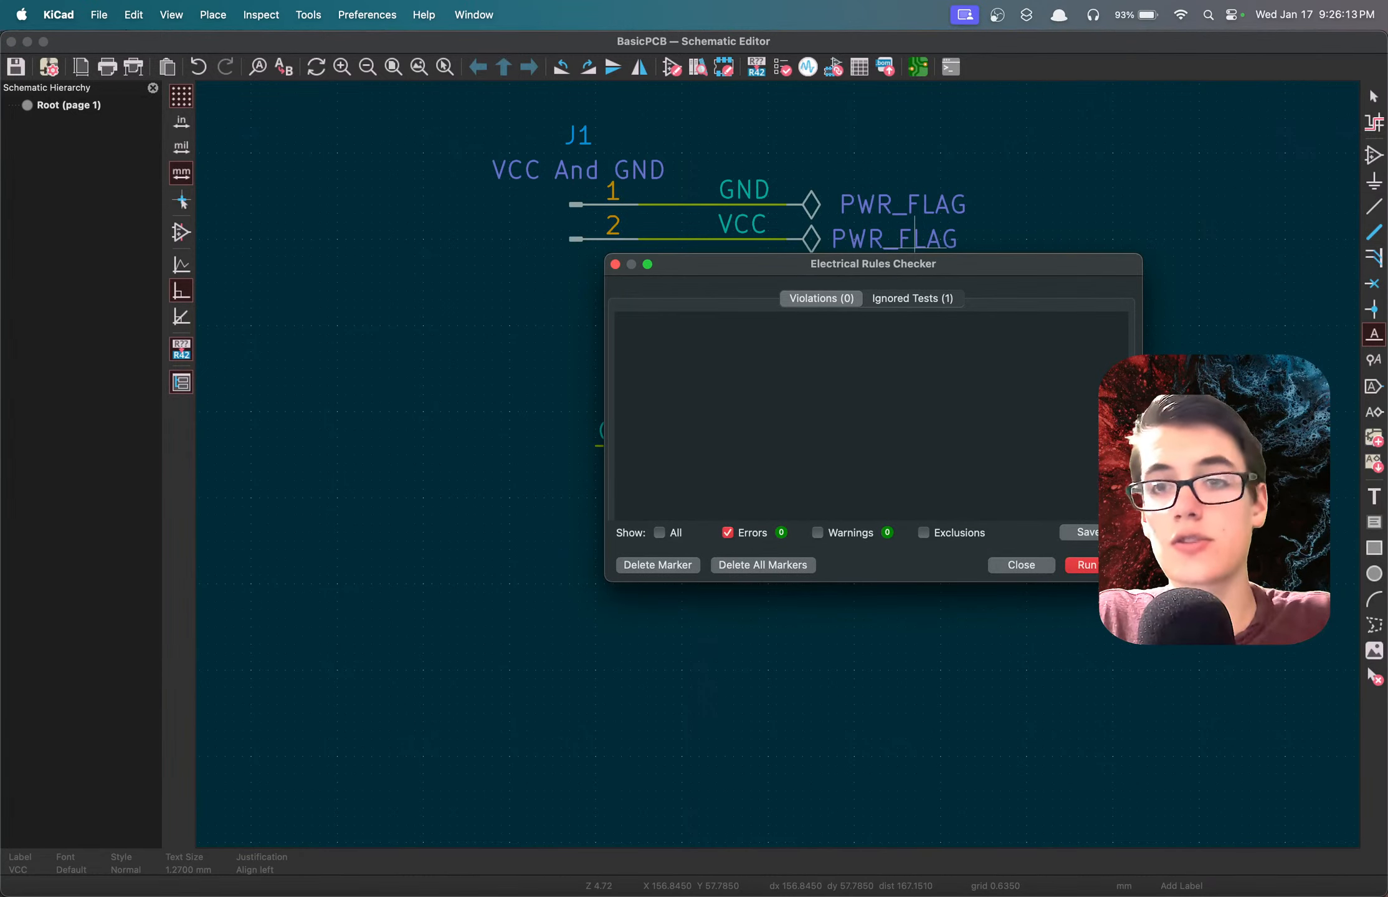
click(1087, 565)
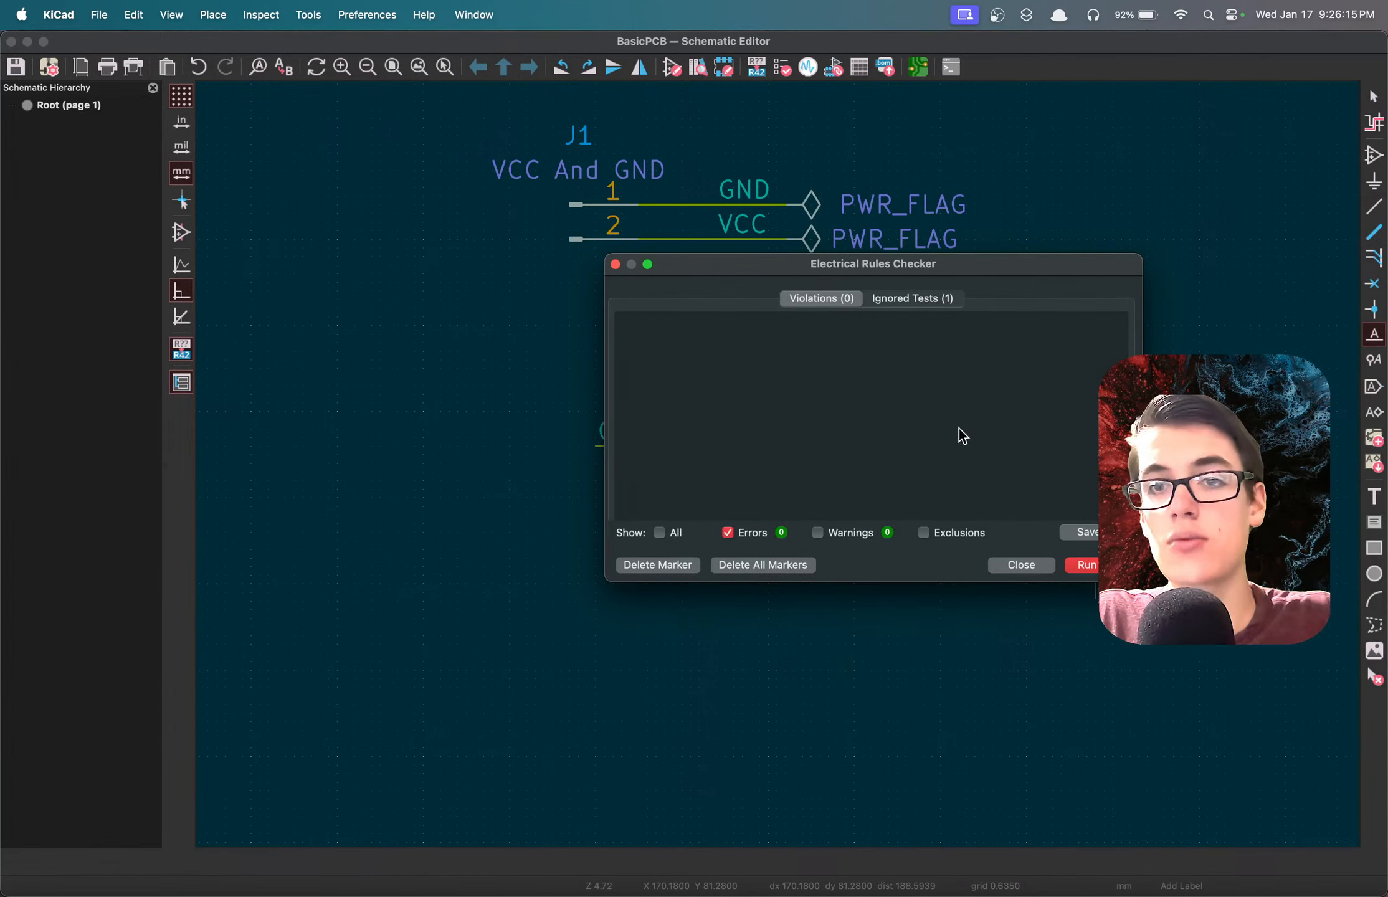
click(1014, 564)
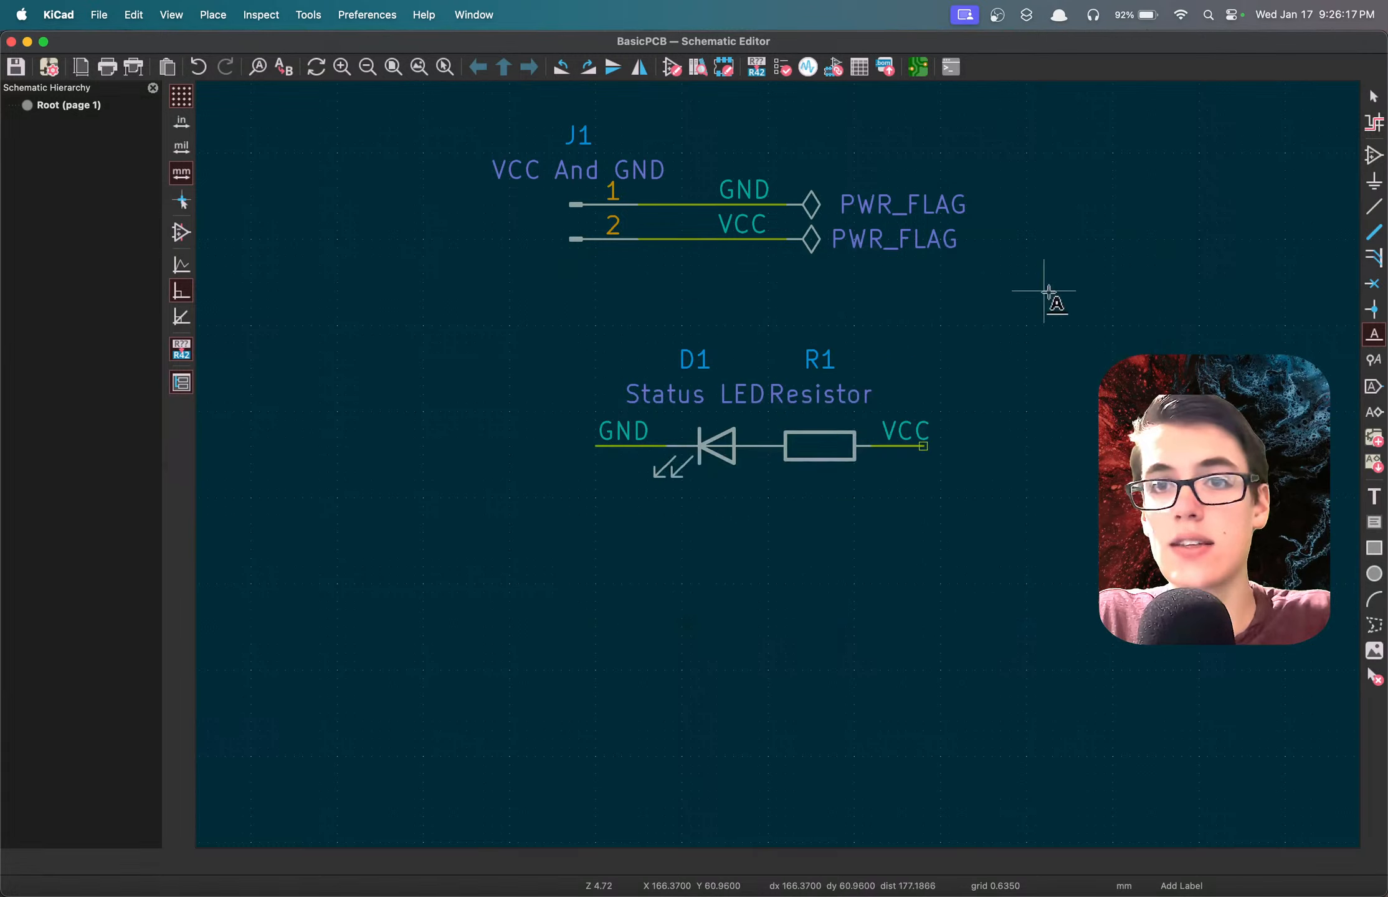
Switch to the PCB Editor, update the board from the schematic, and save it.
click(917, 66)
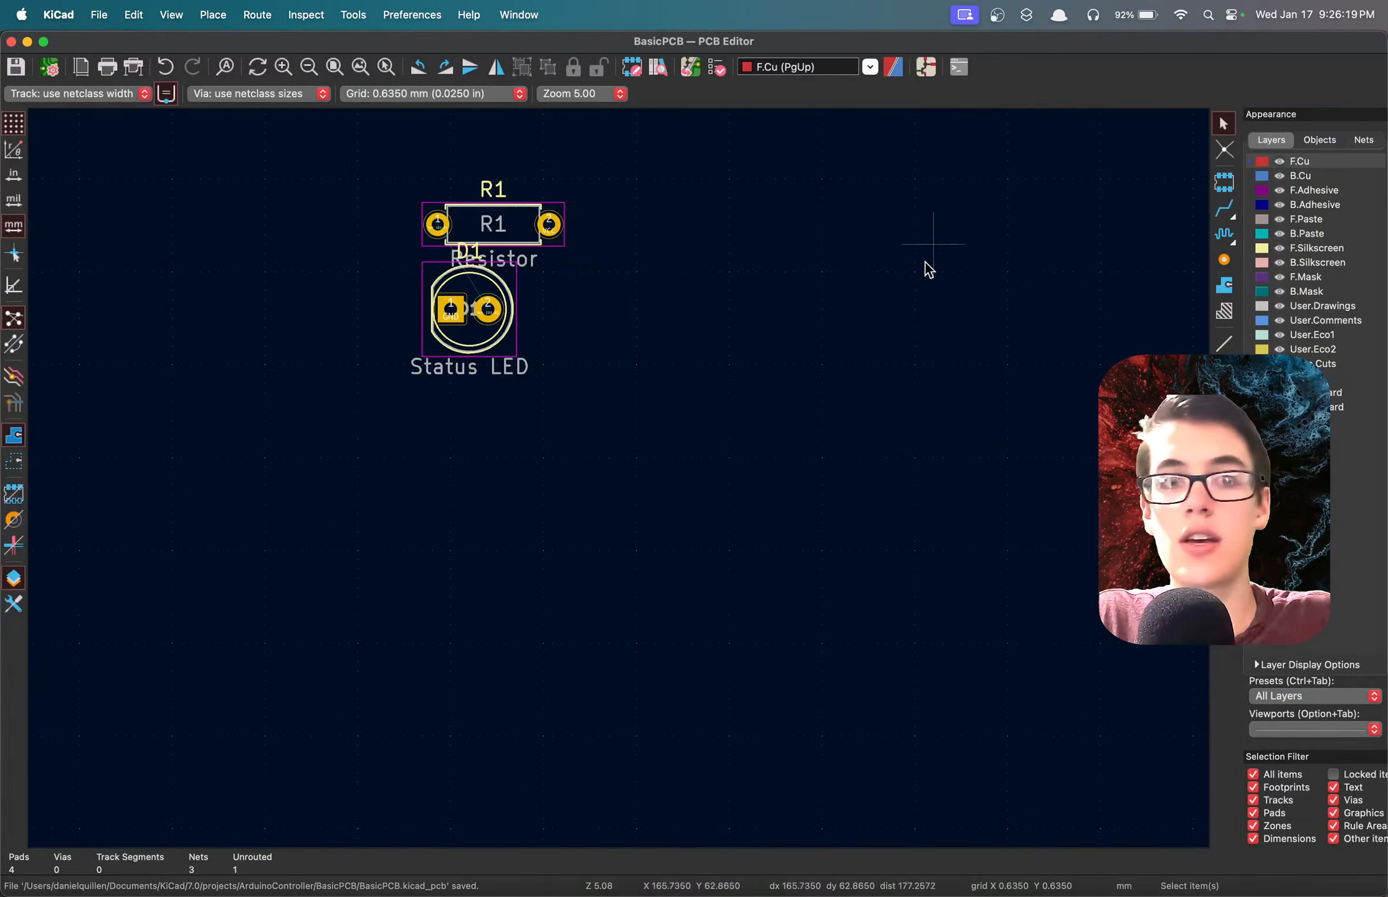
click(690, 65)
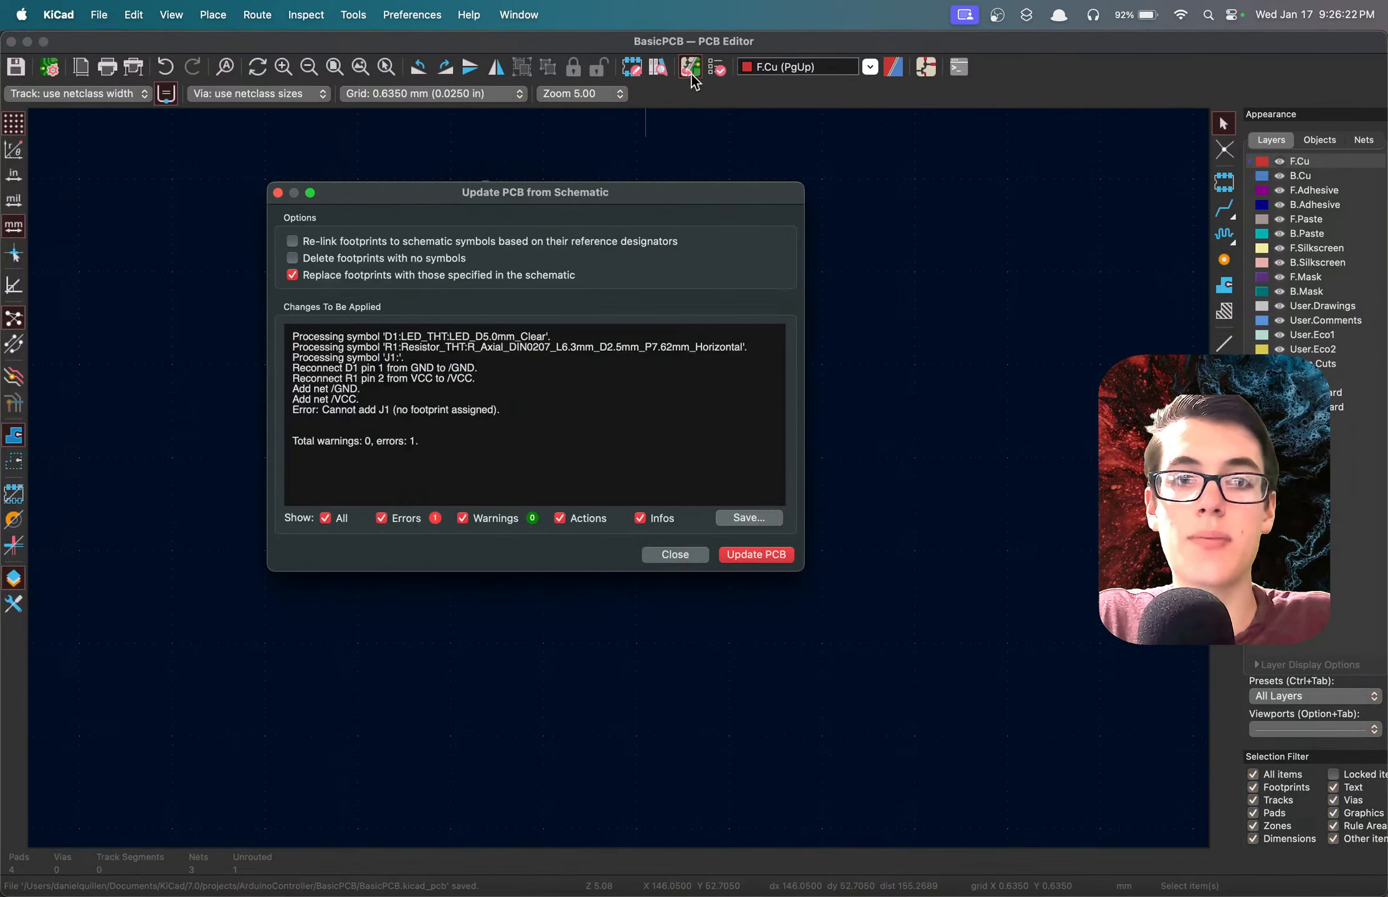
click(750, 556)
click(685, 555)
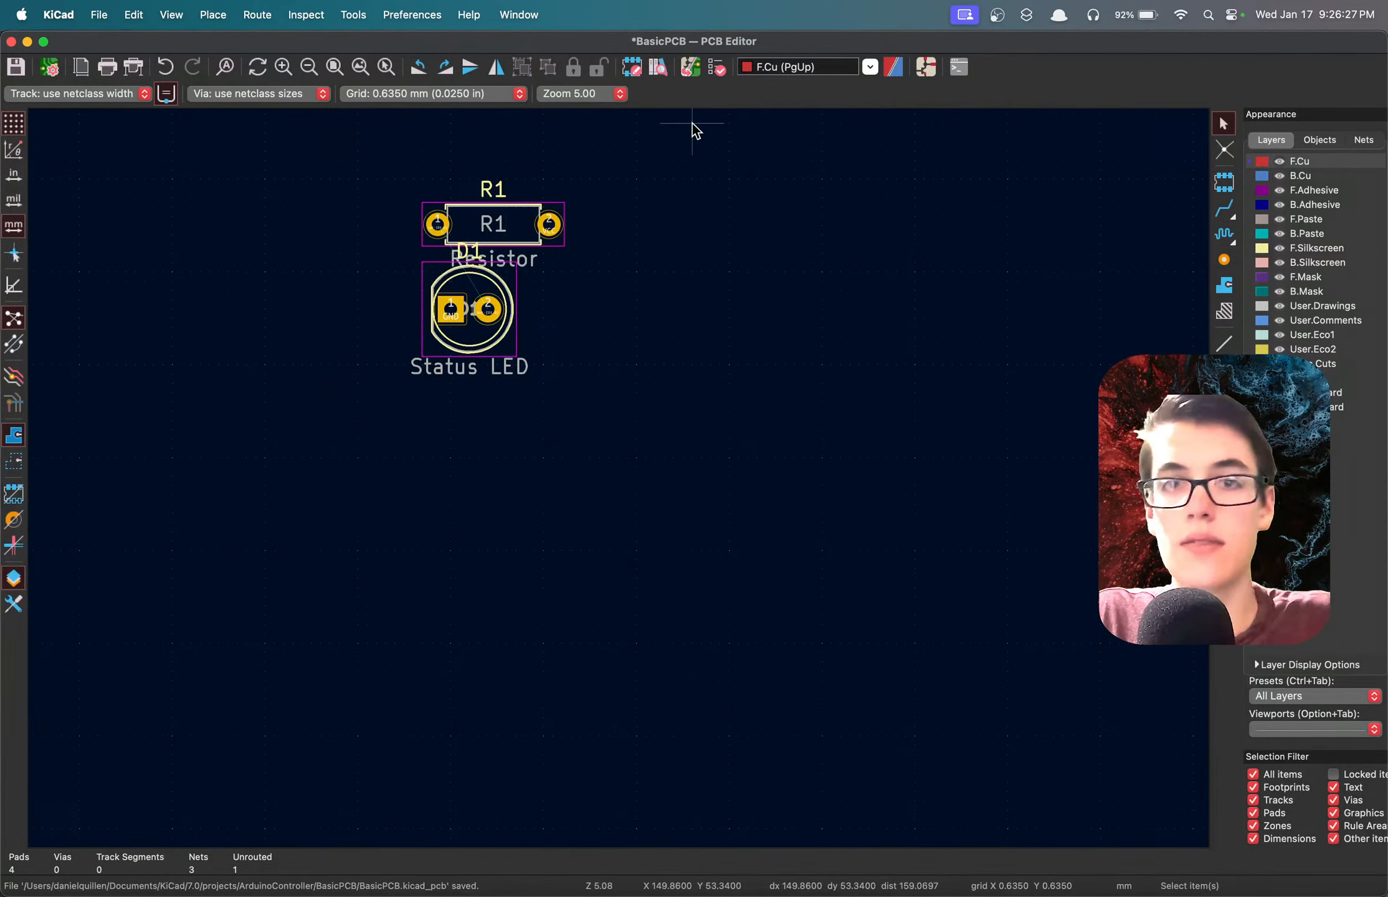
key(super+s)
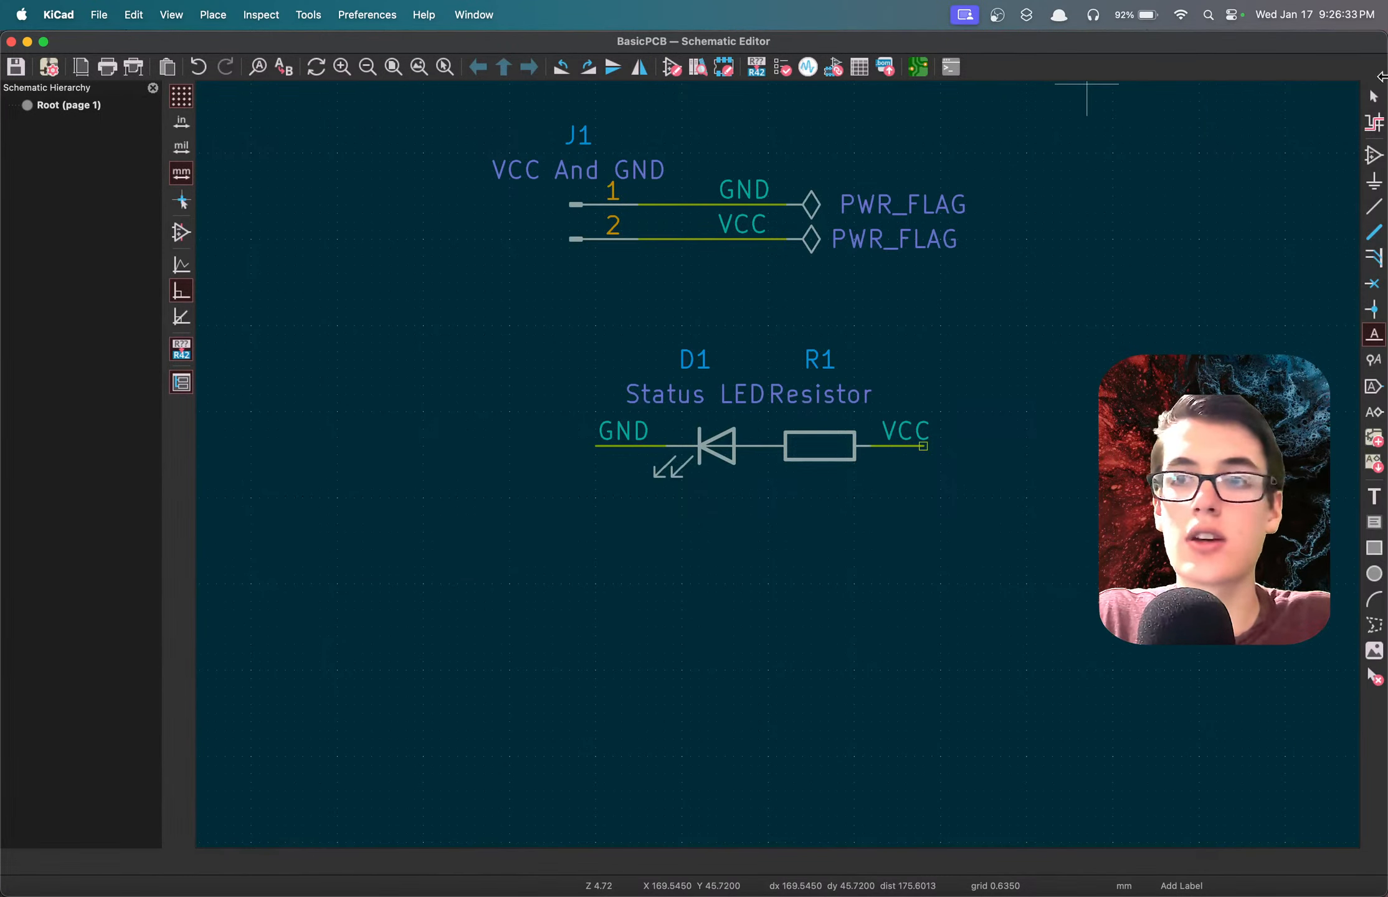
Open the symbol properties of connector J1 and browse the footprint libraries for its Footprint field.
key(Escape)
click(590, 208)
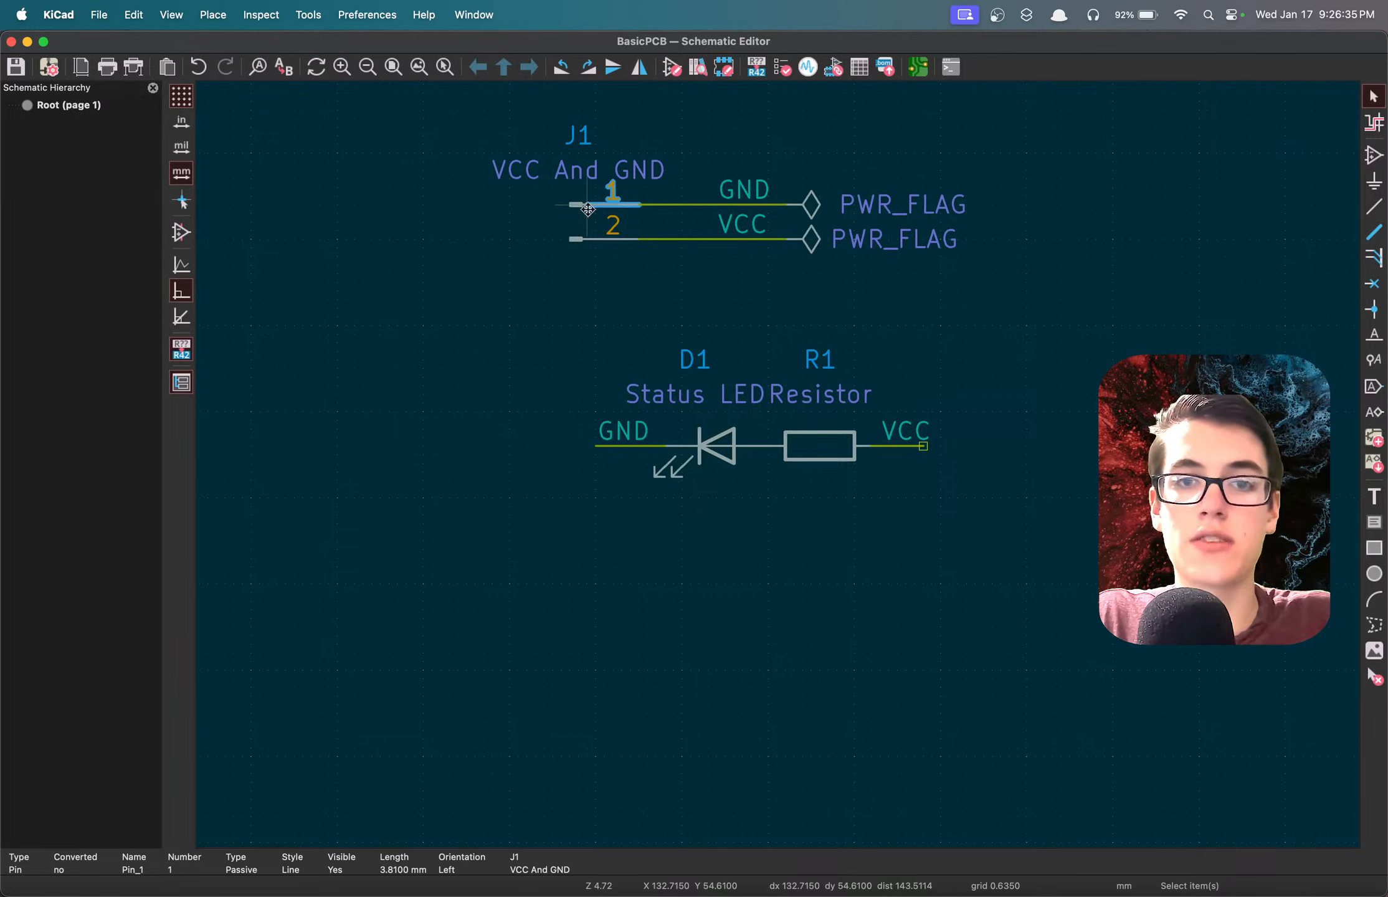
click(577, 205)
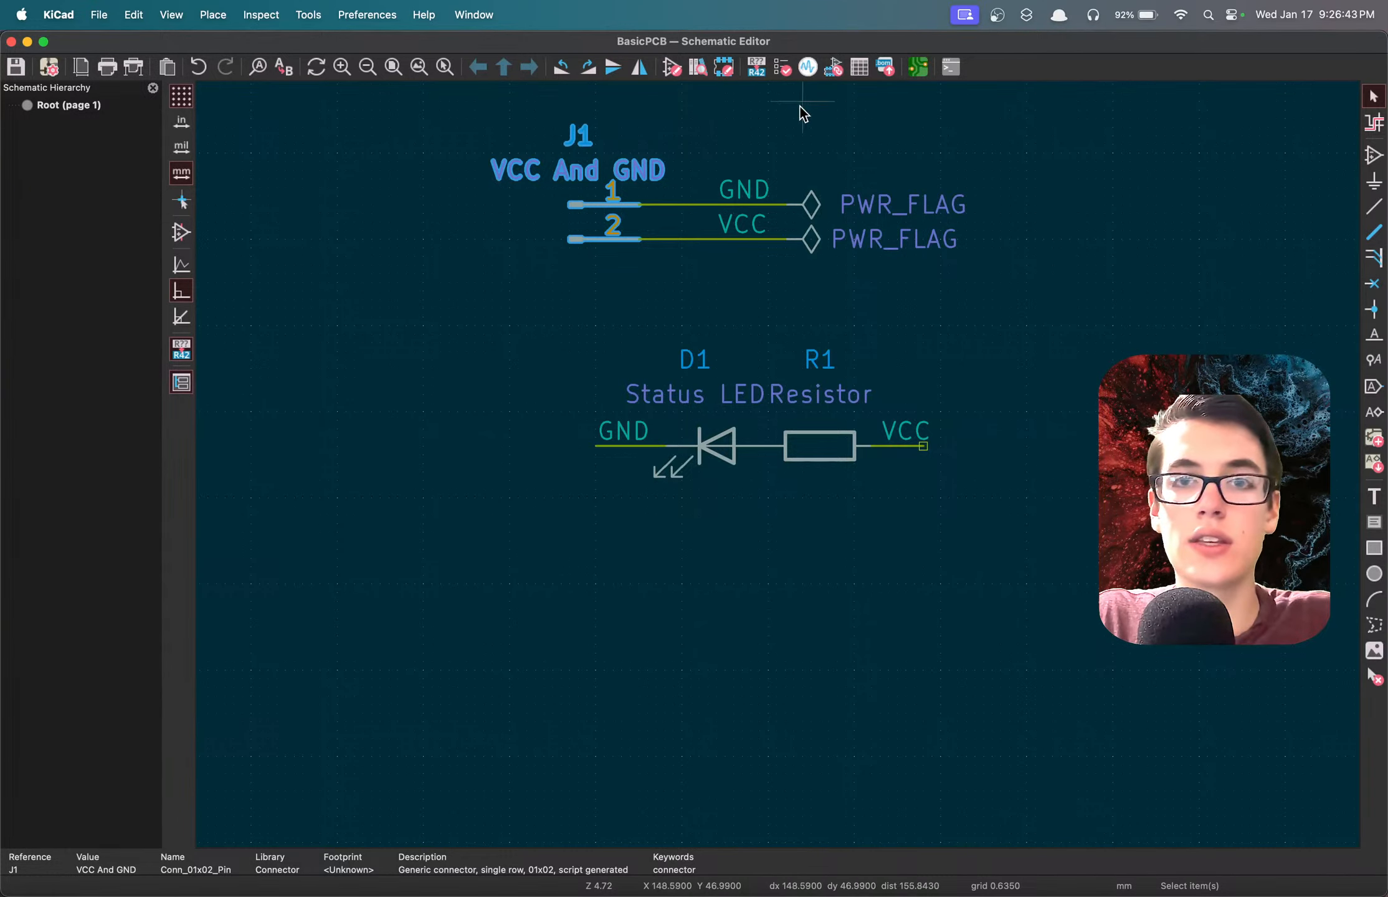
double_click(596, 215)
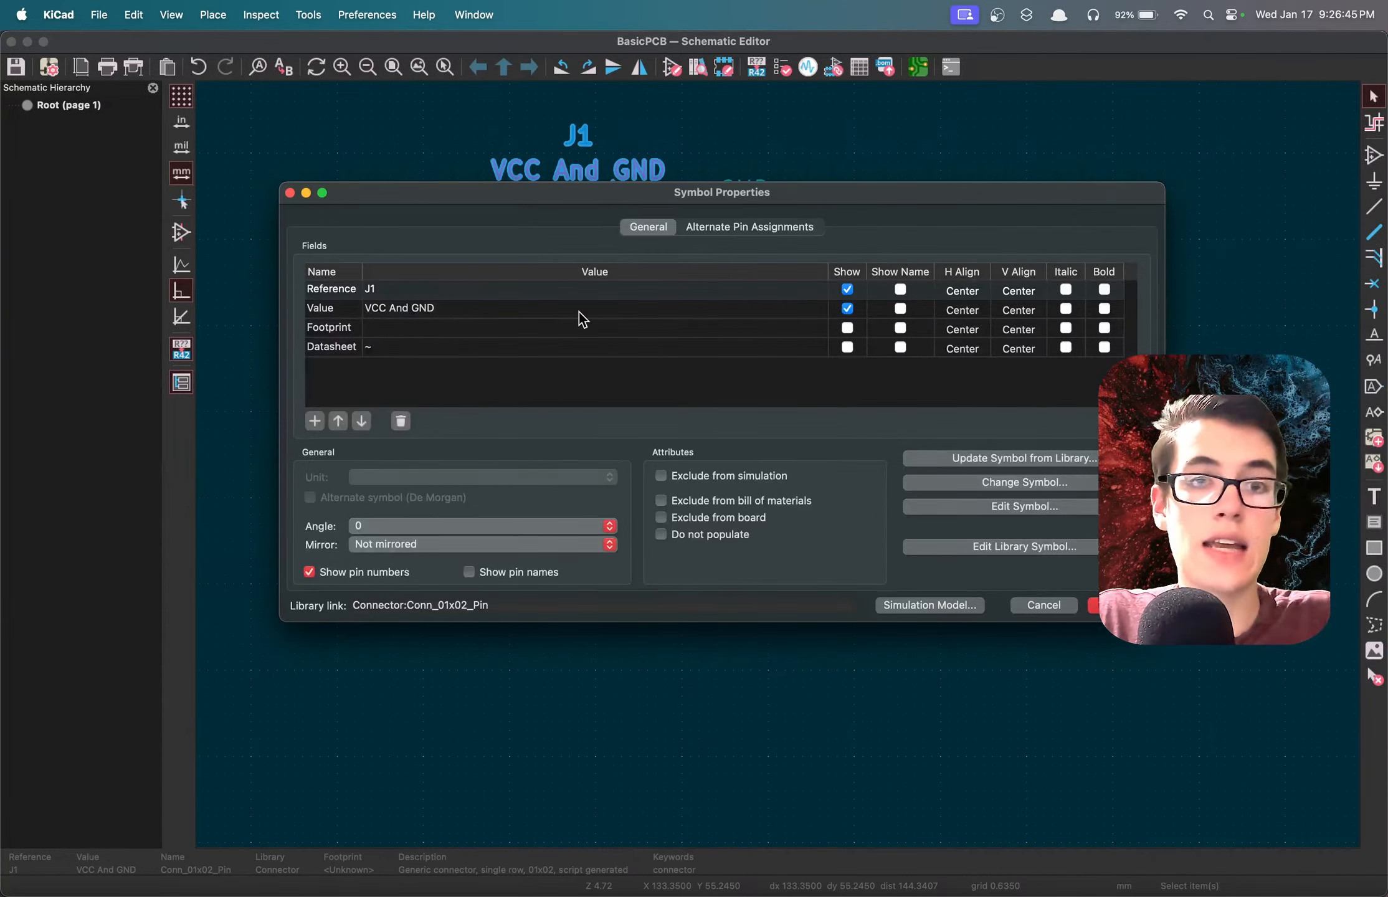
click(334, 331)
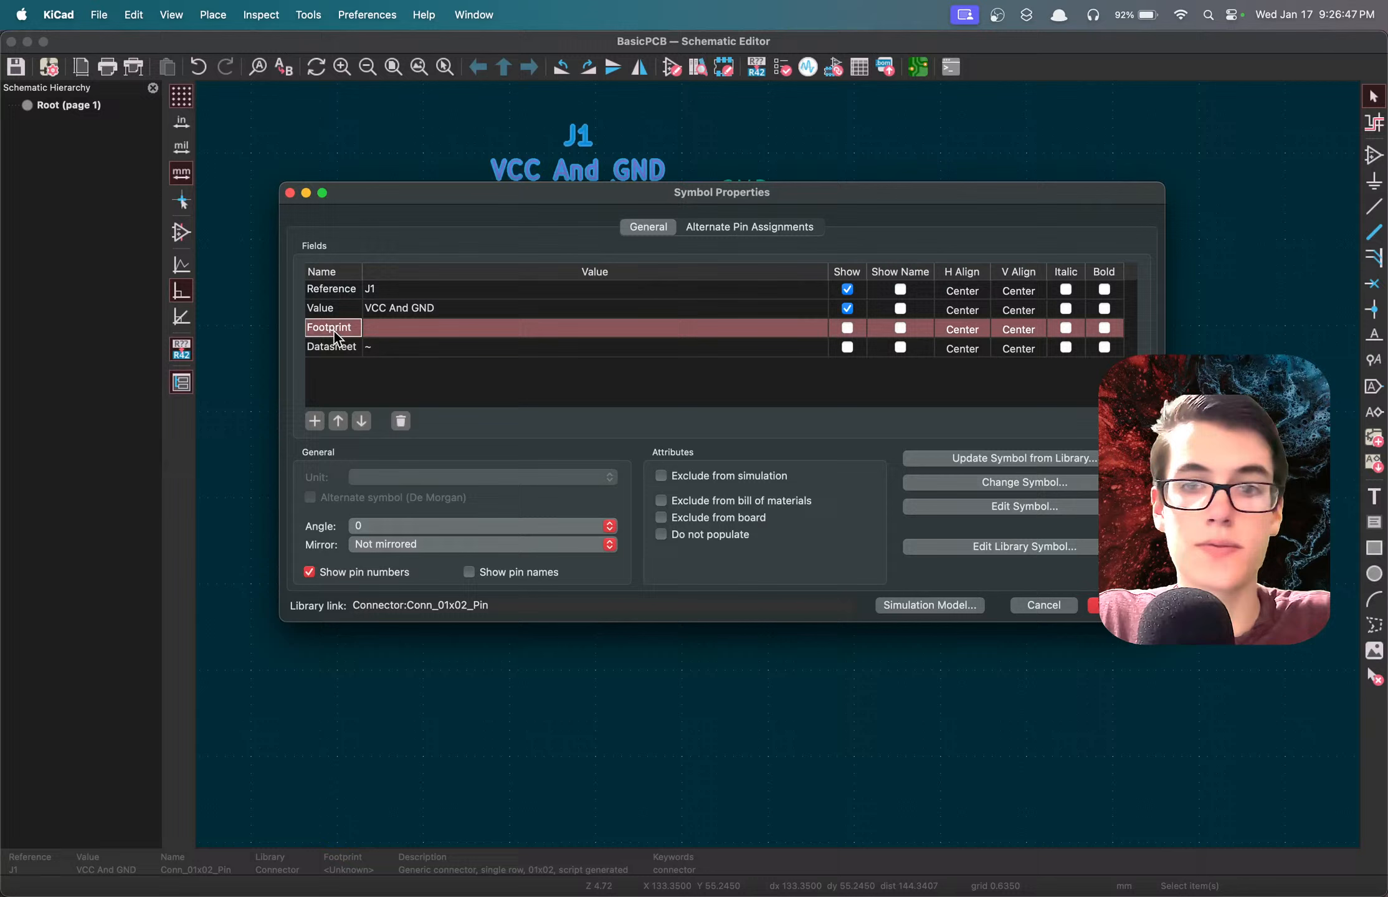
click(426, 328)
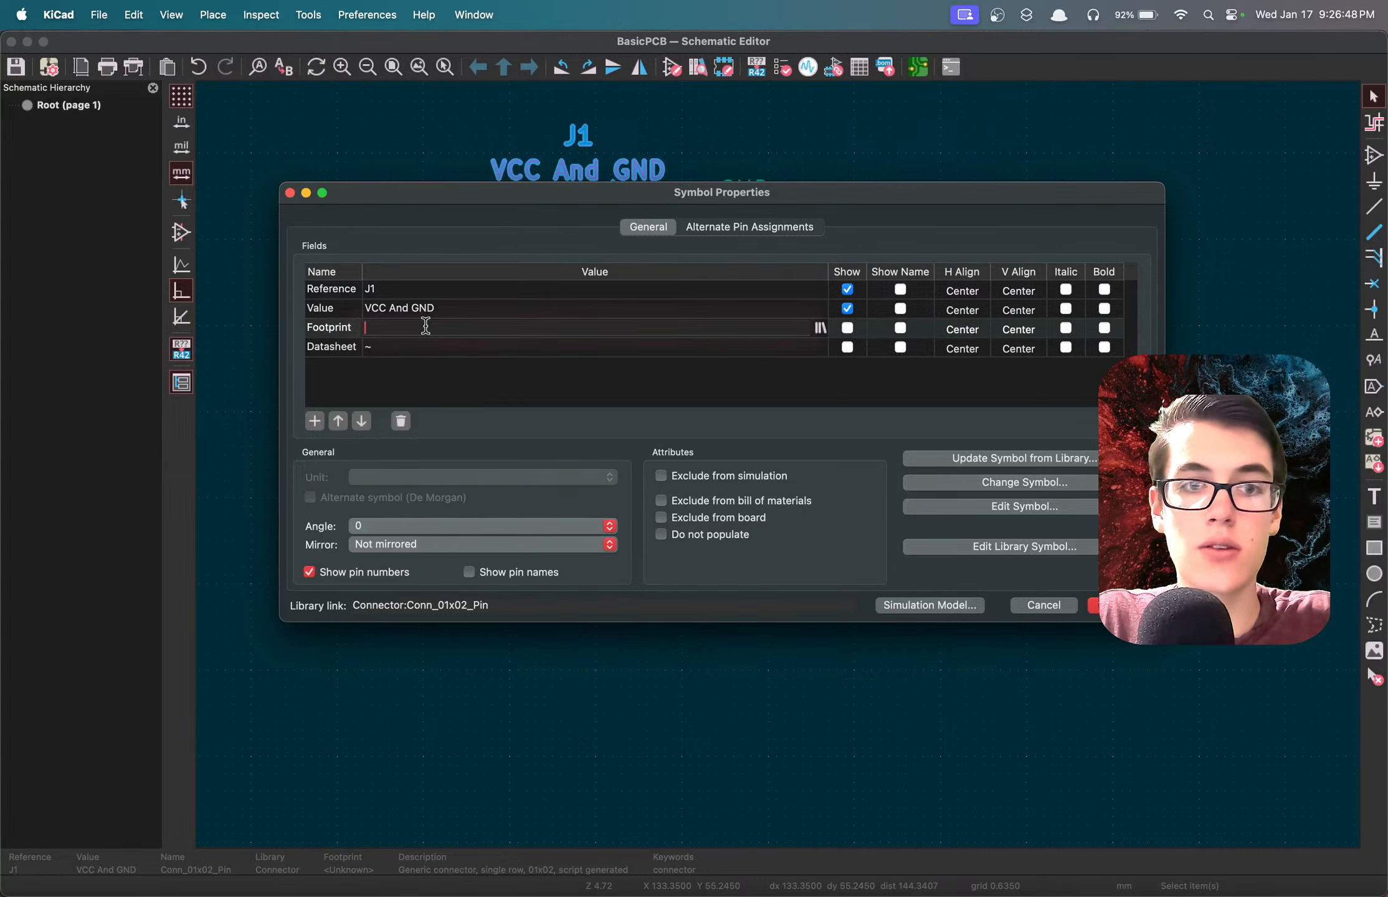
click(820, 328)
Look through the connector footprint libraries, including Connector and Connector_Pin, for a footprint suited to a two-pin connector.
scroll(273, 308, down, 6)
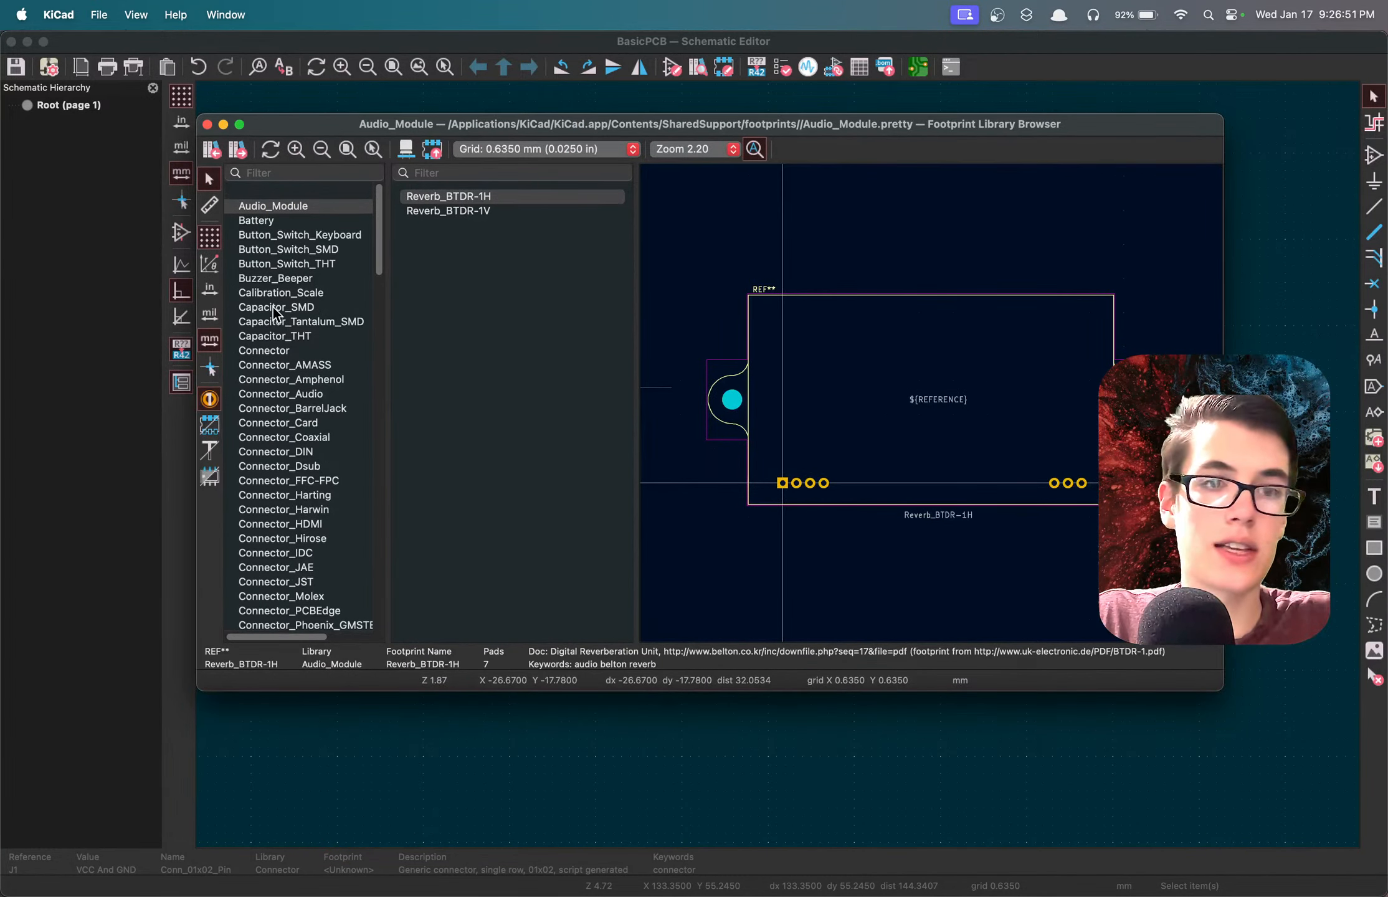
scroll(274, 319, down, 1)
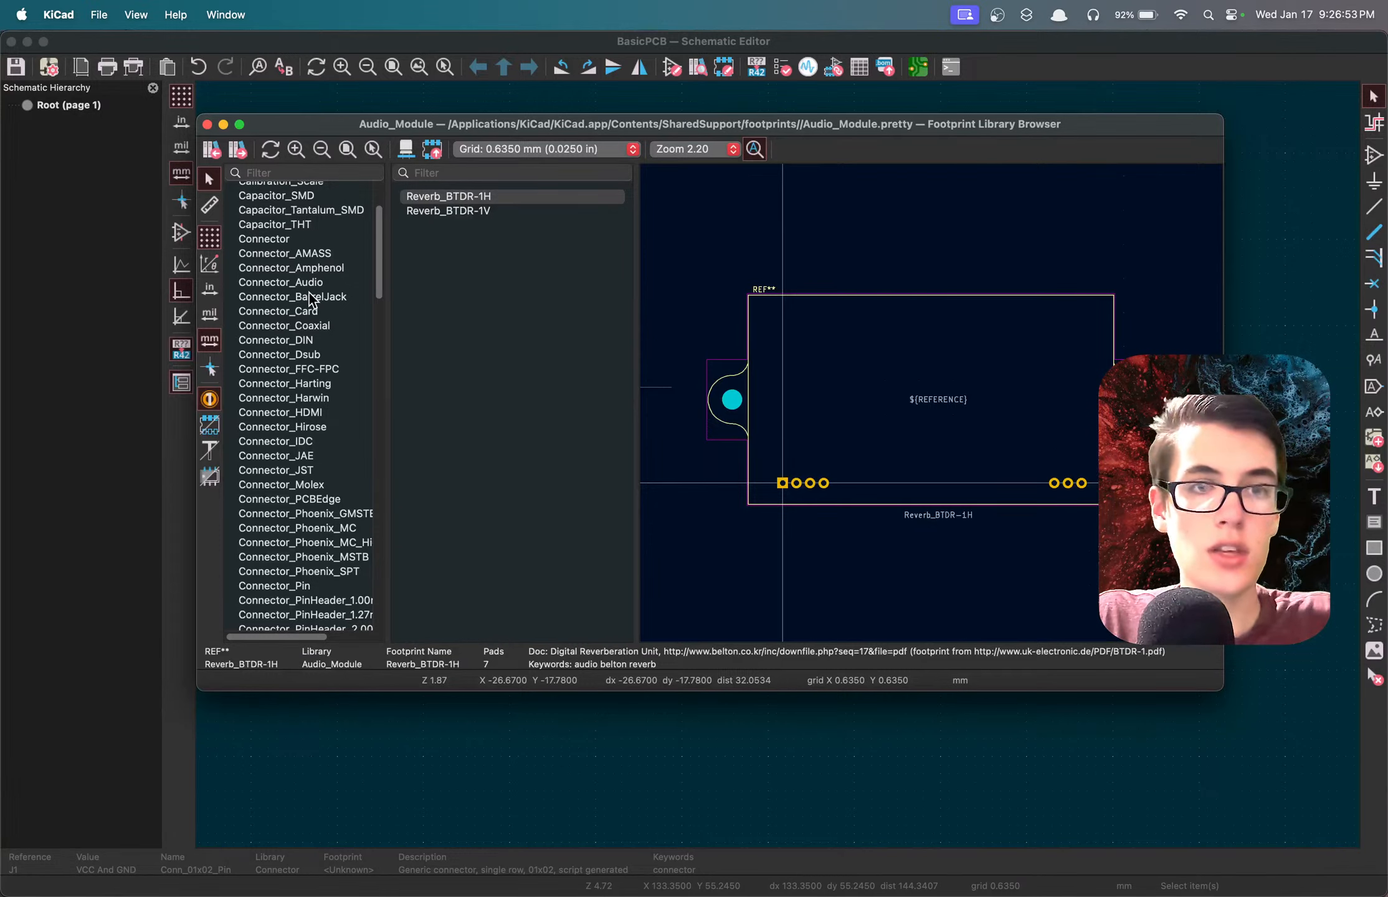
scroll(279, 254, down, 20)
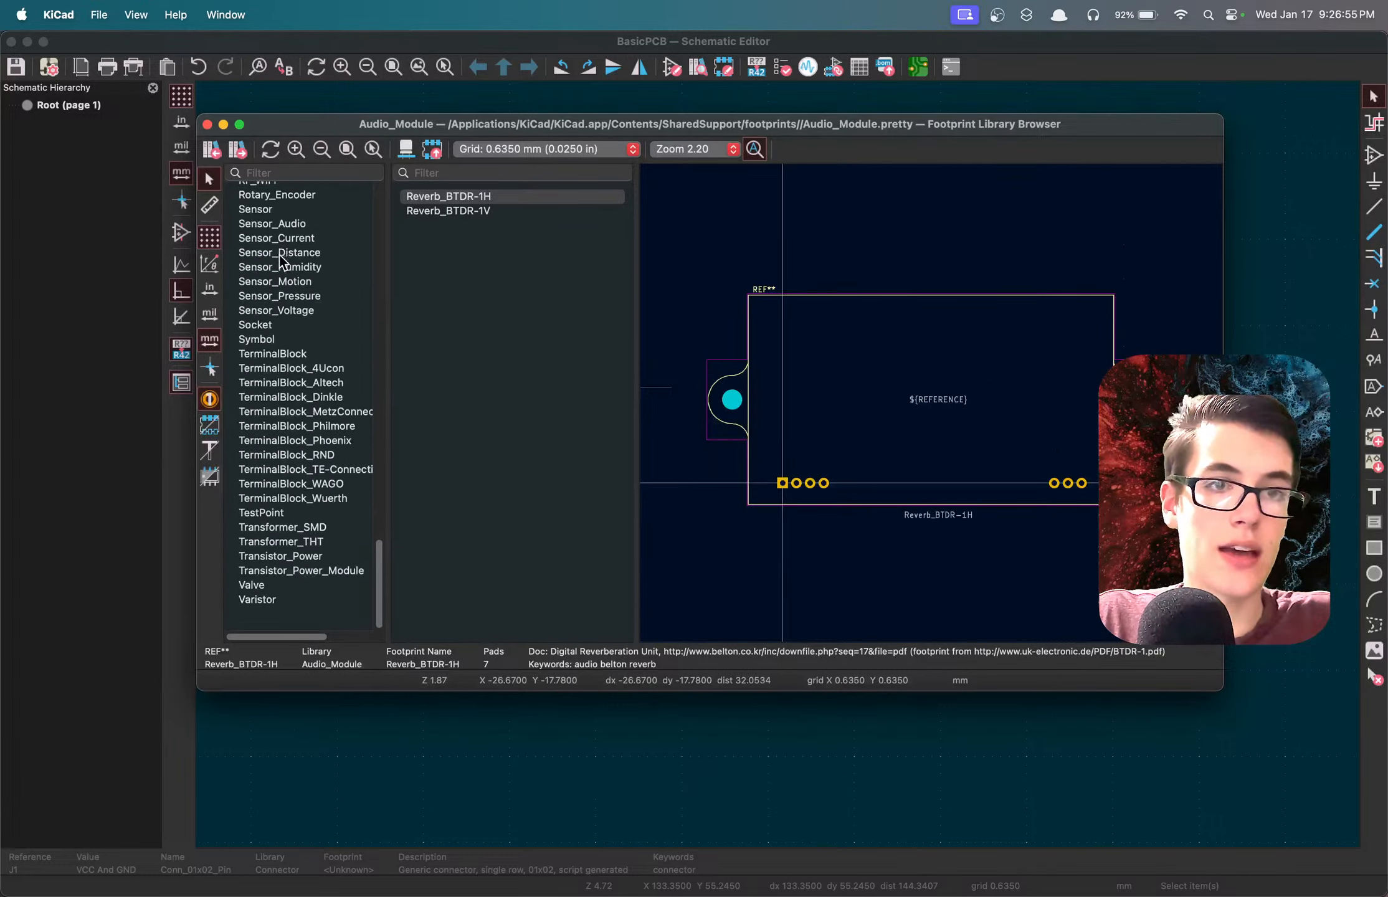
scroll(278, 257, up, 20)
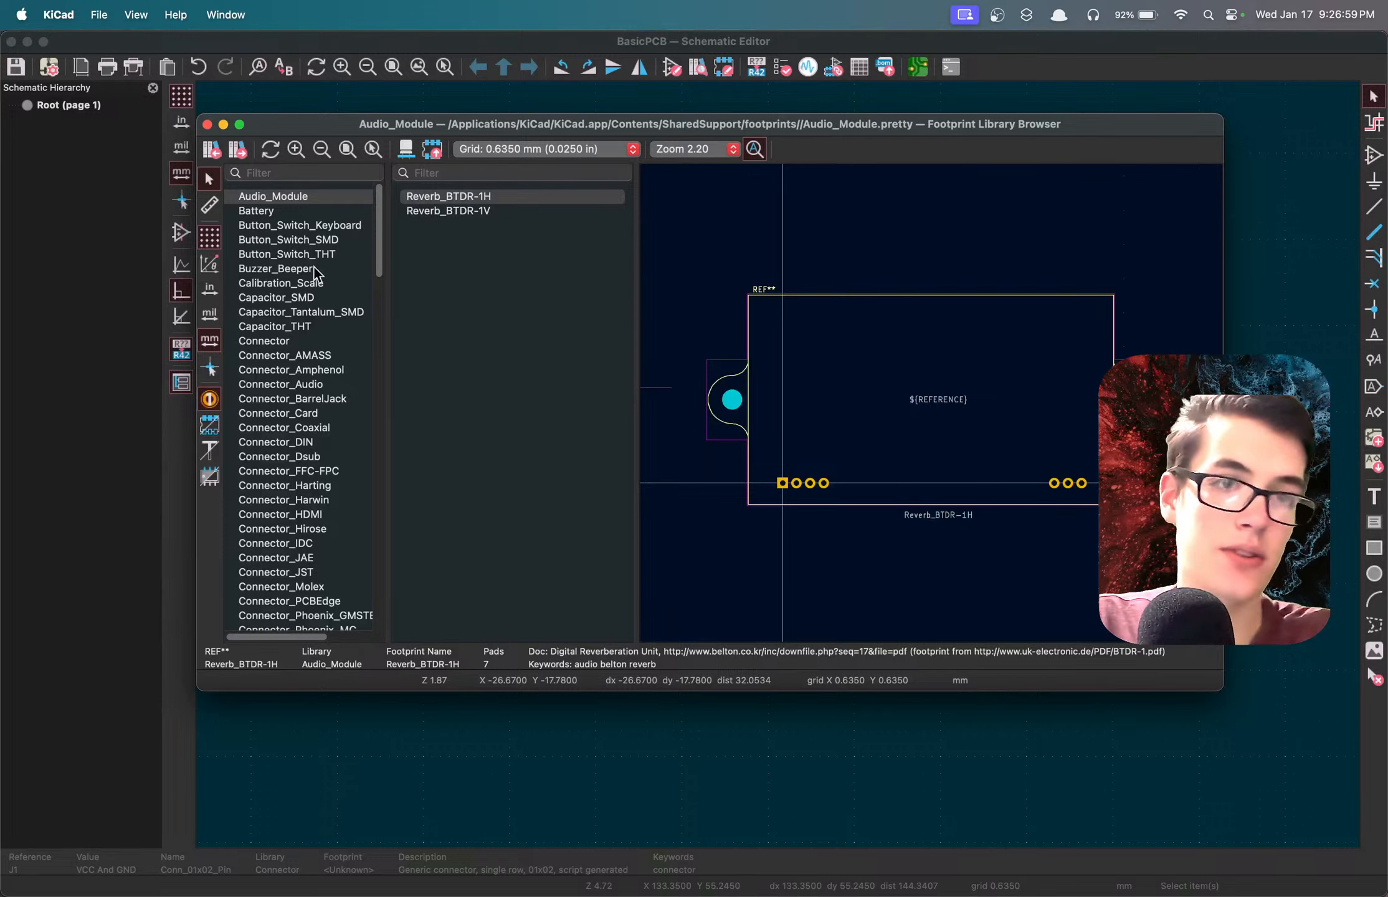
click(312, 326)
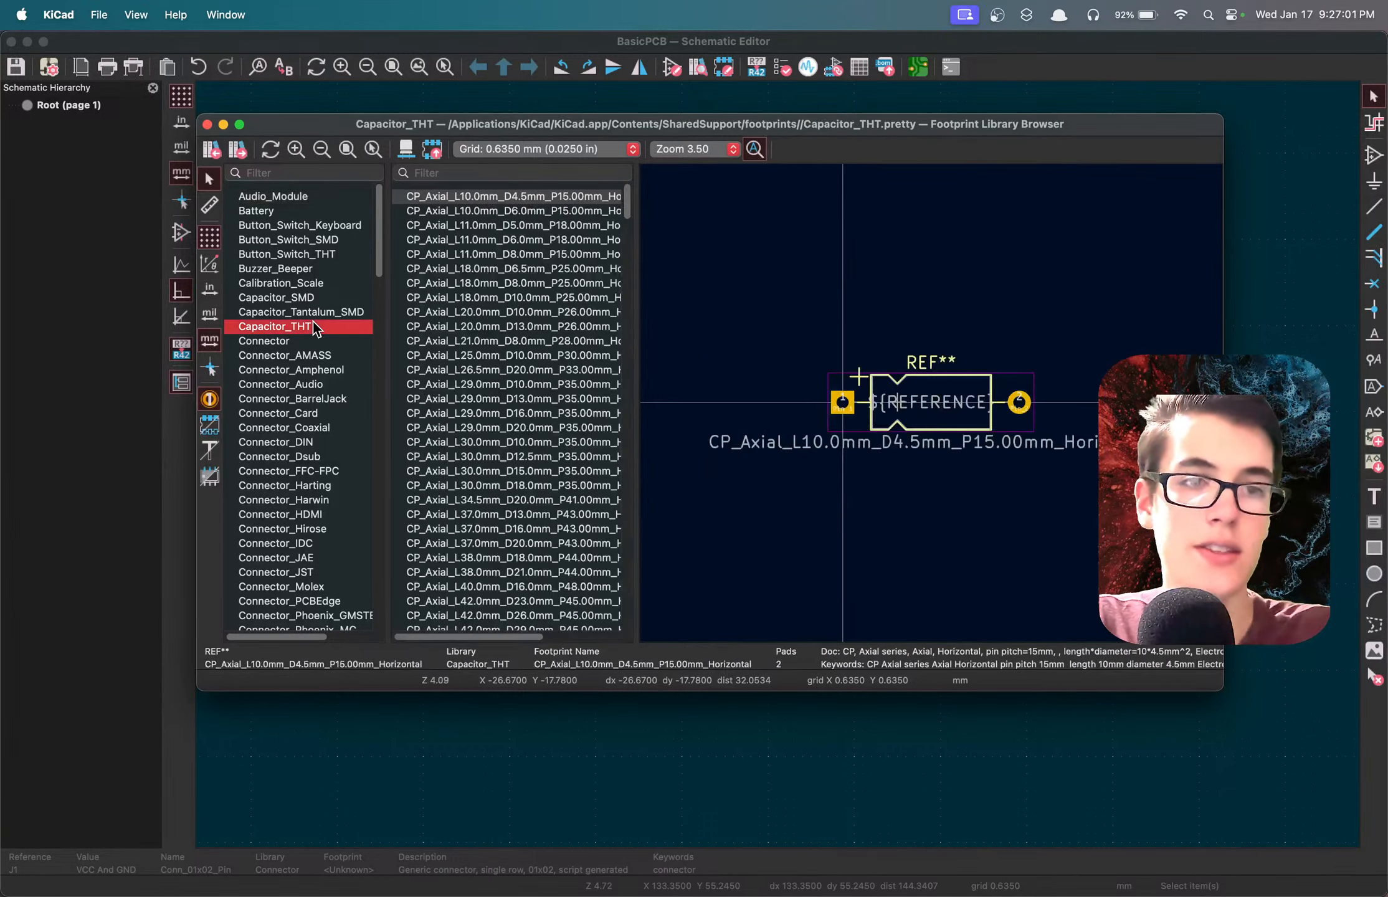
scroll(299, 293, down, 3)
click(290, 278)
click(301, 384)
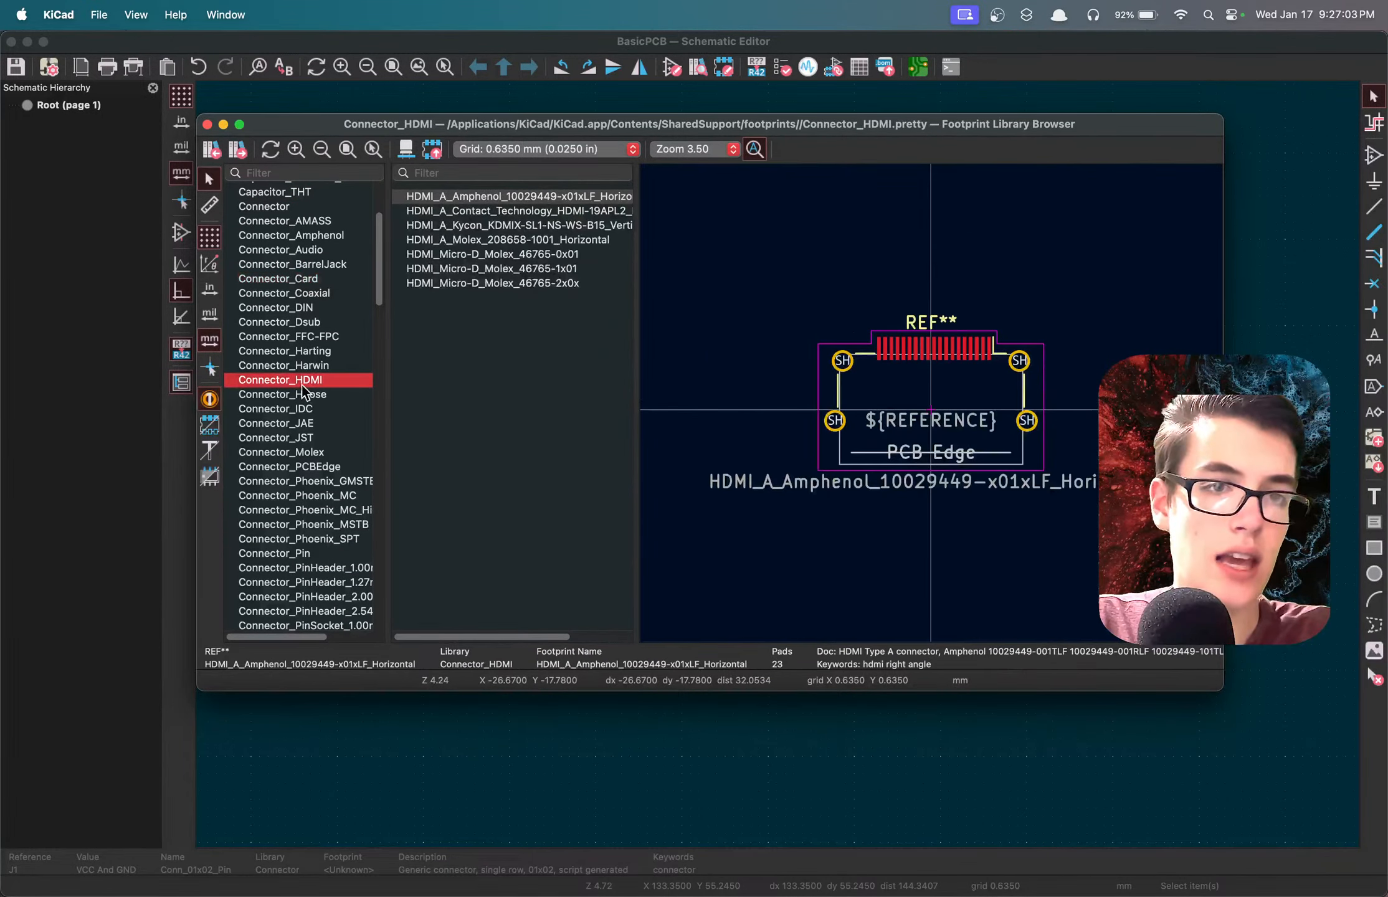
click(299, 307)
click(286, 206)
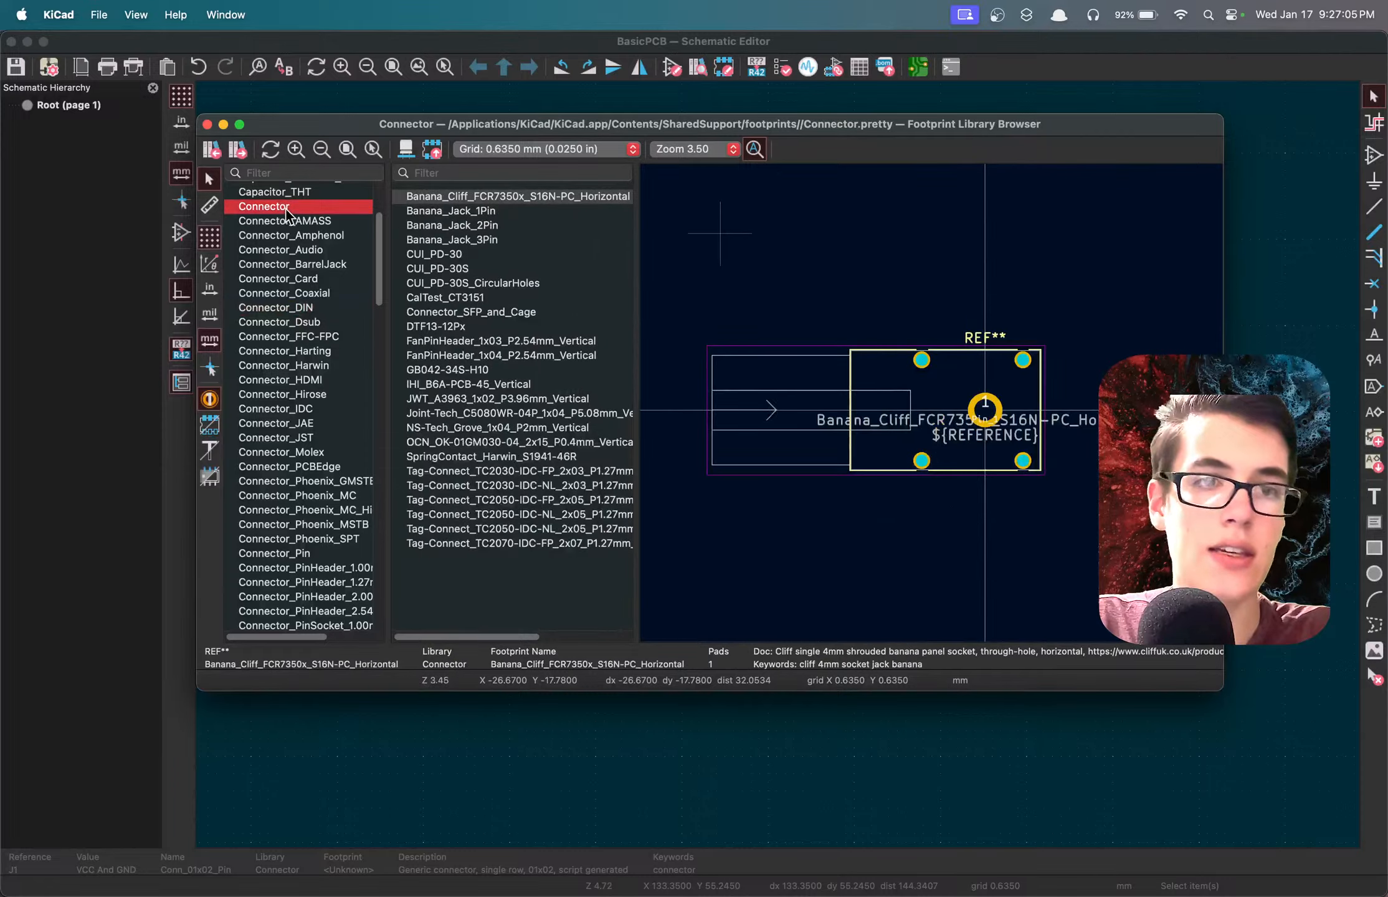
scroll(291, 253, up, 3)
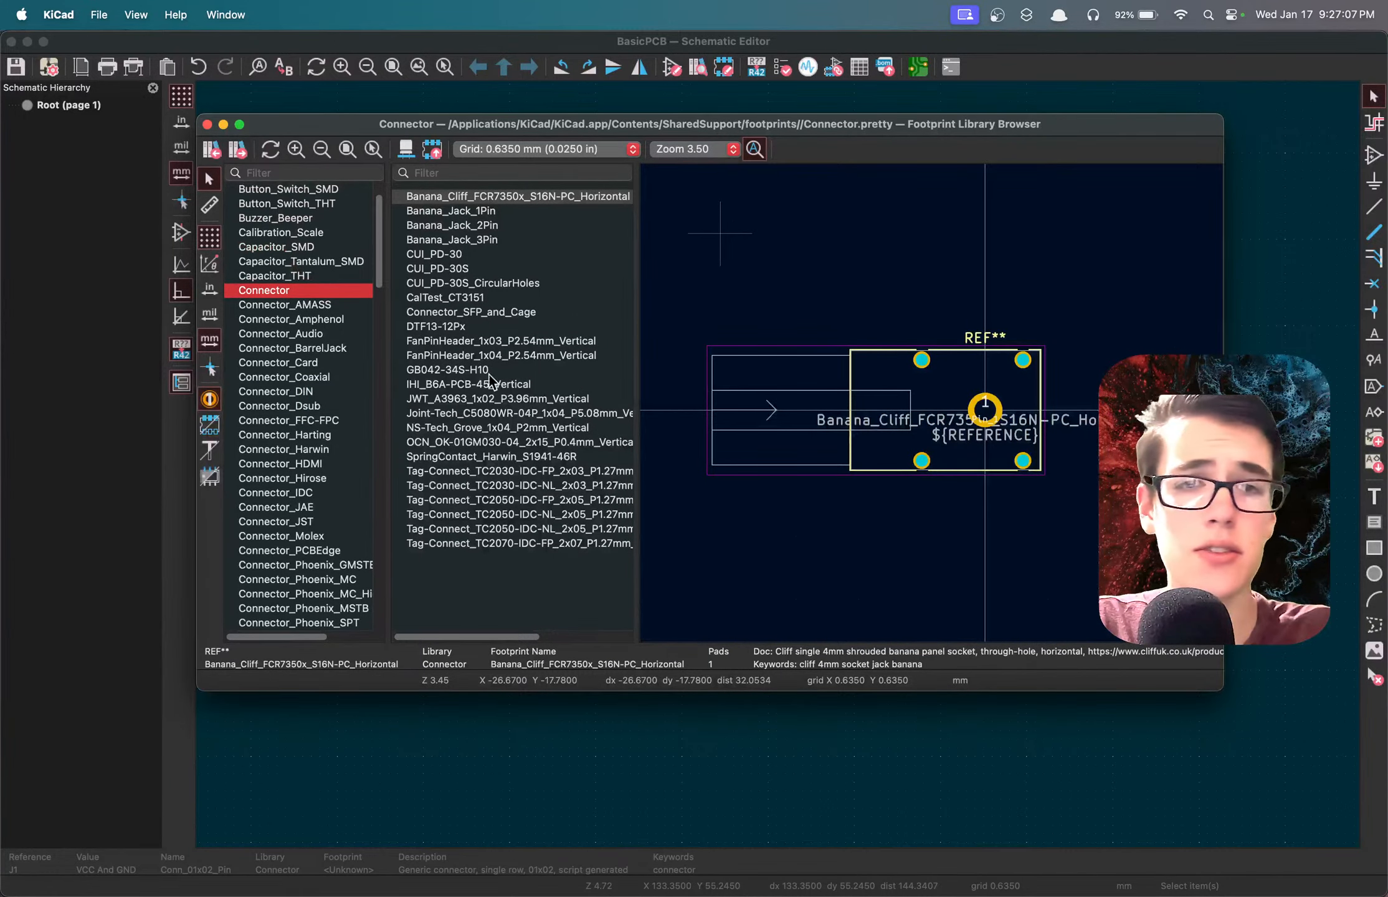
click(486, 341)
click(483, 356)
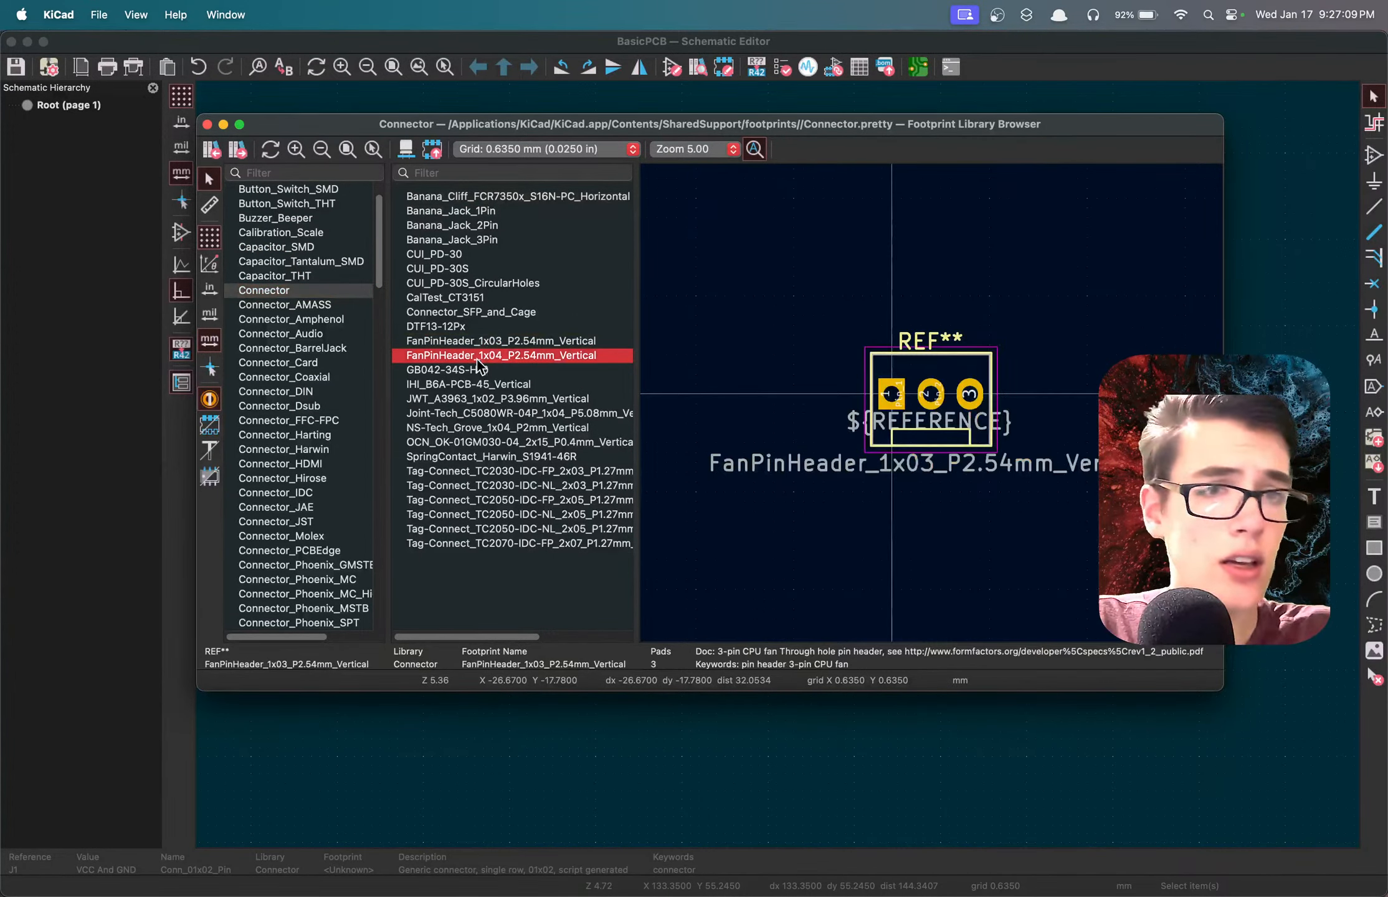
scroll(337, 386, down, 3)
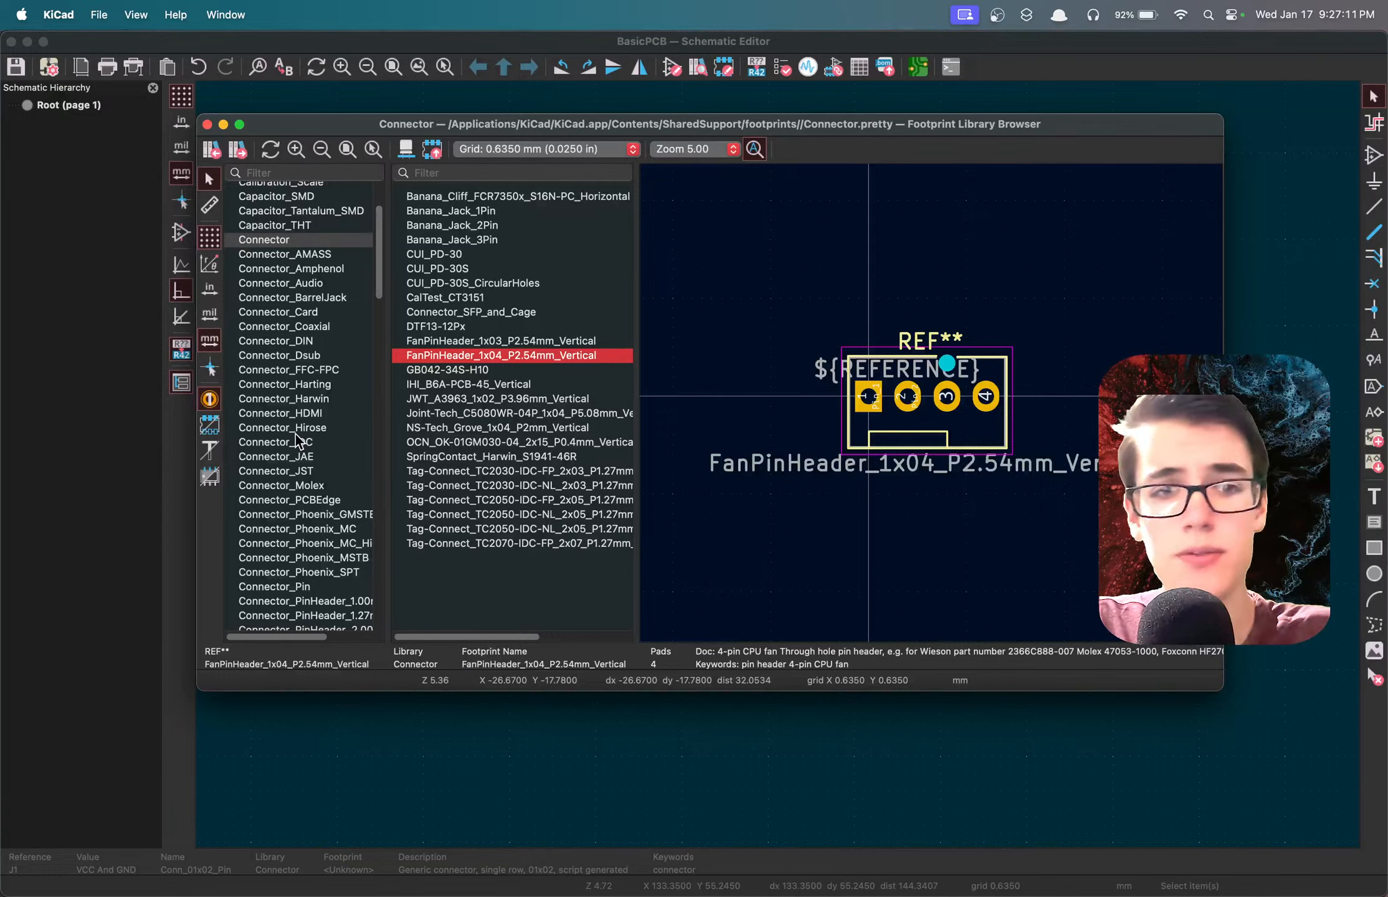
scroll(296, 434, down, 4)
click(299, 480)
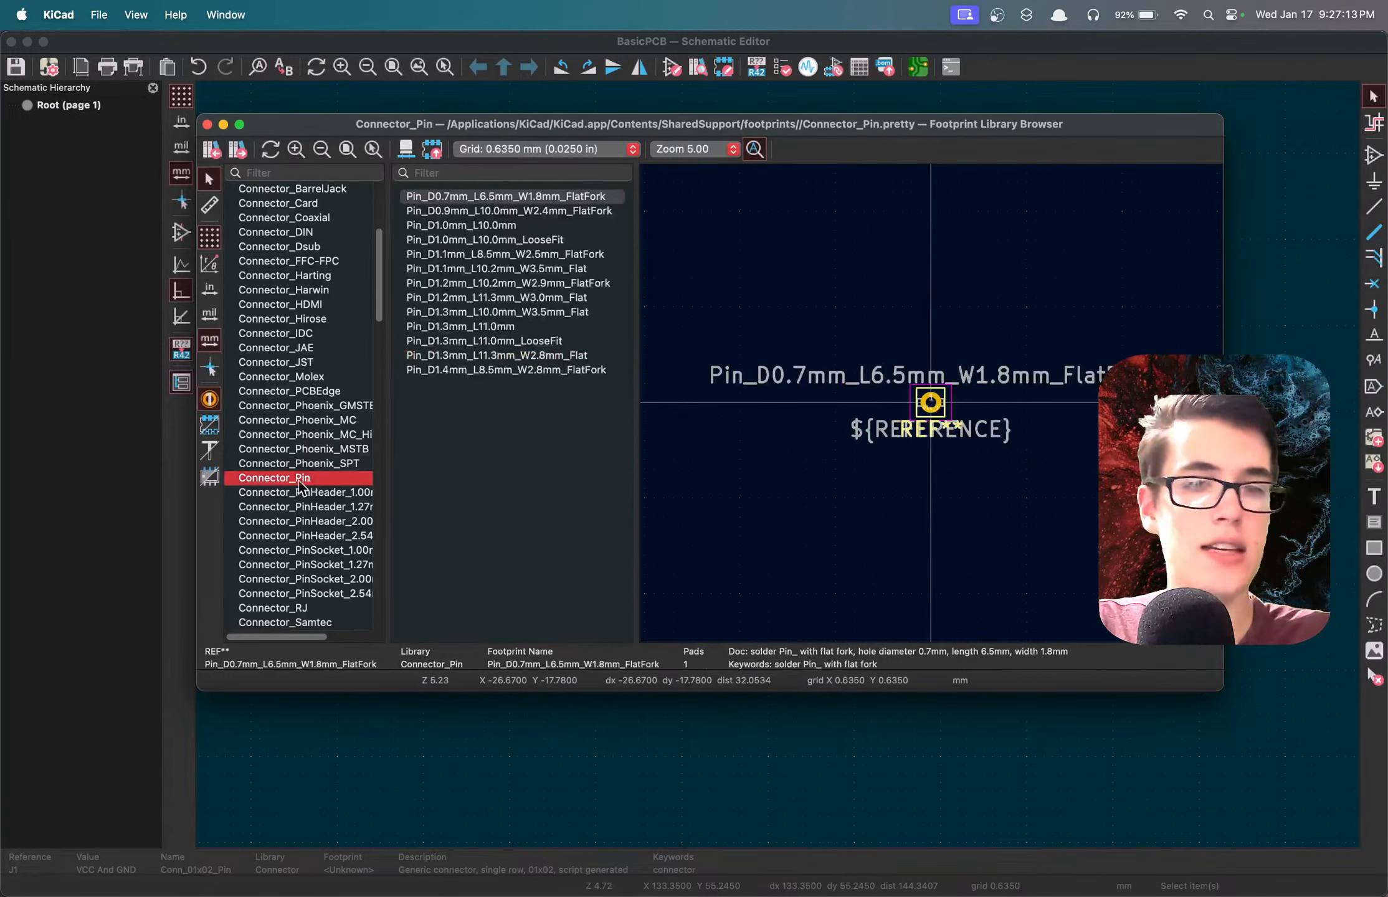
Assign the PinHeader_1x02_P1.00mm_Vertical footprint from the Connector_PinHeader_1.00mm library to J1 and save the schematic.
click(308, 493)
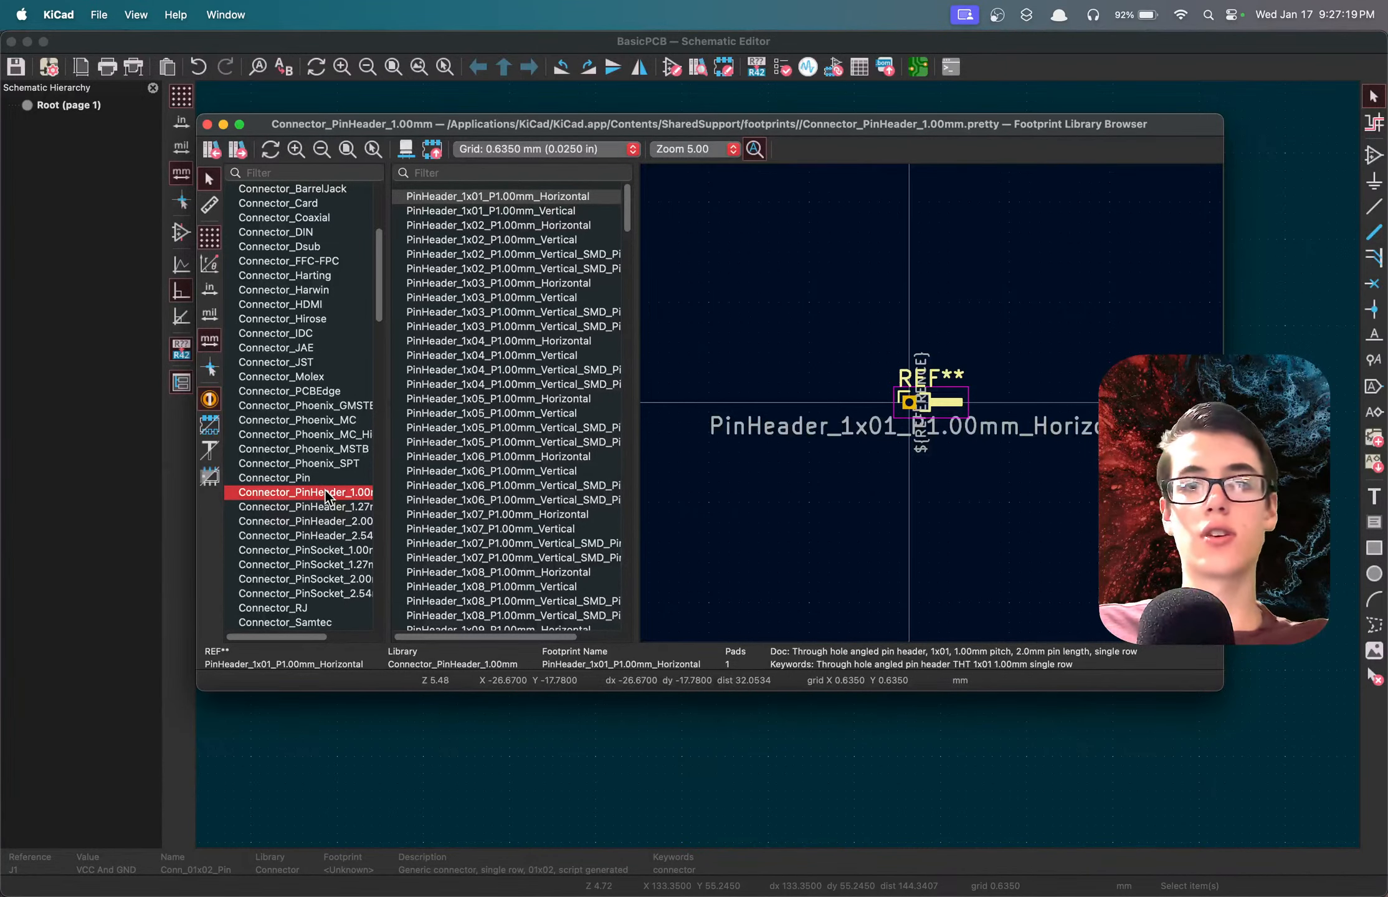
click(505, 225)
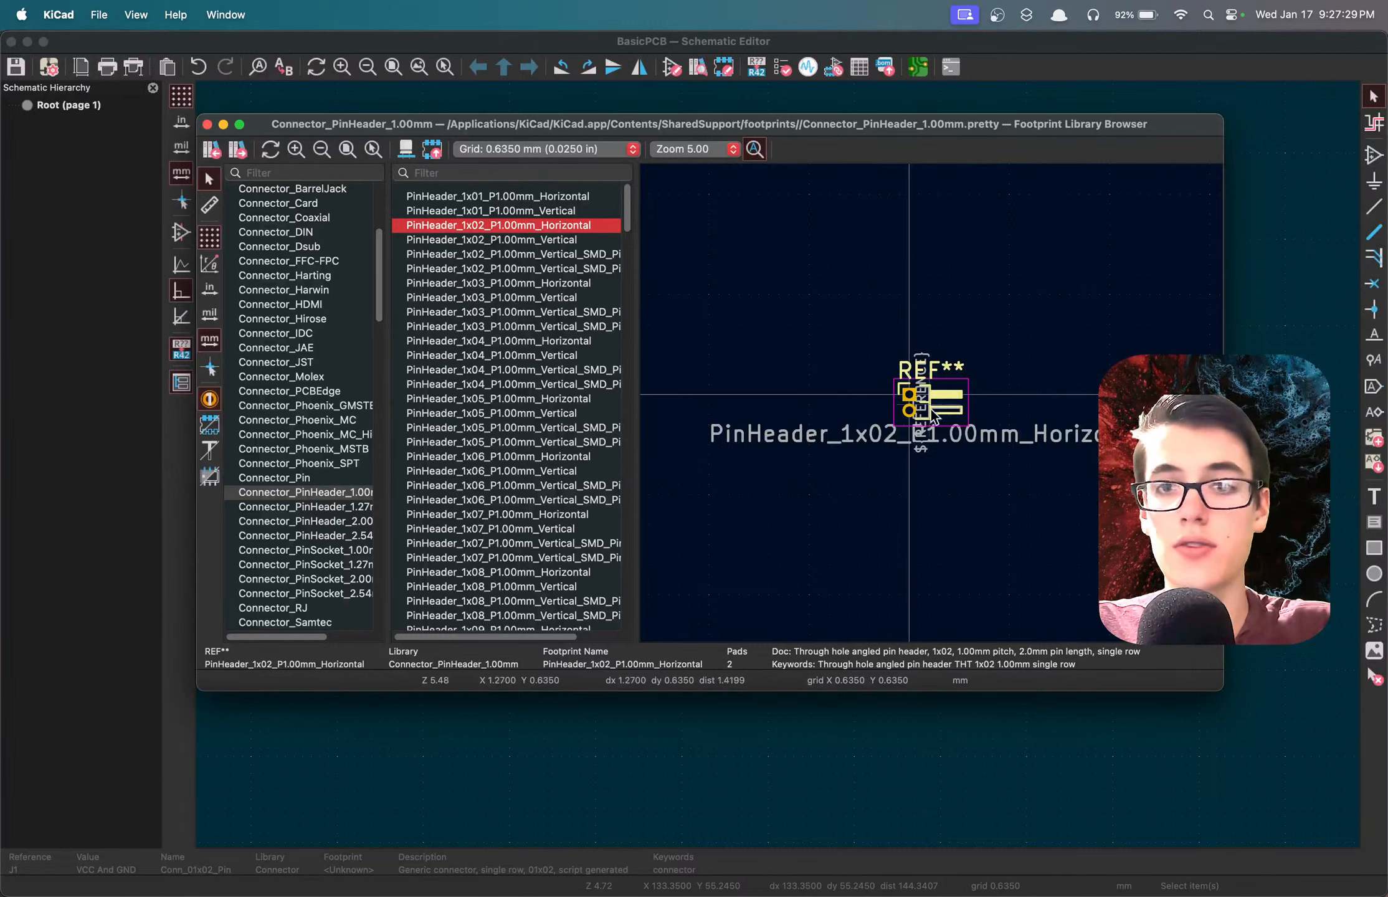
click(554, 240)
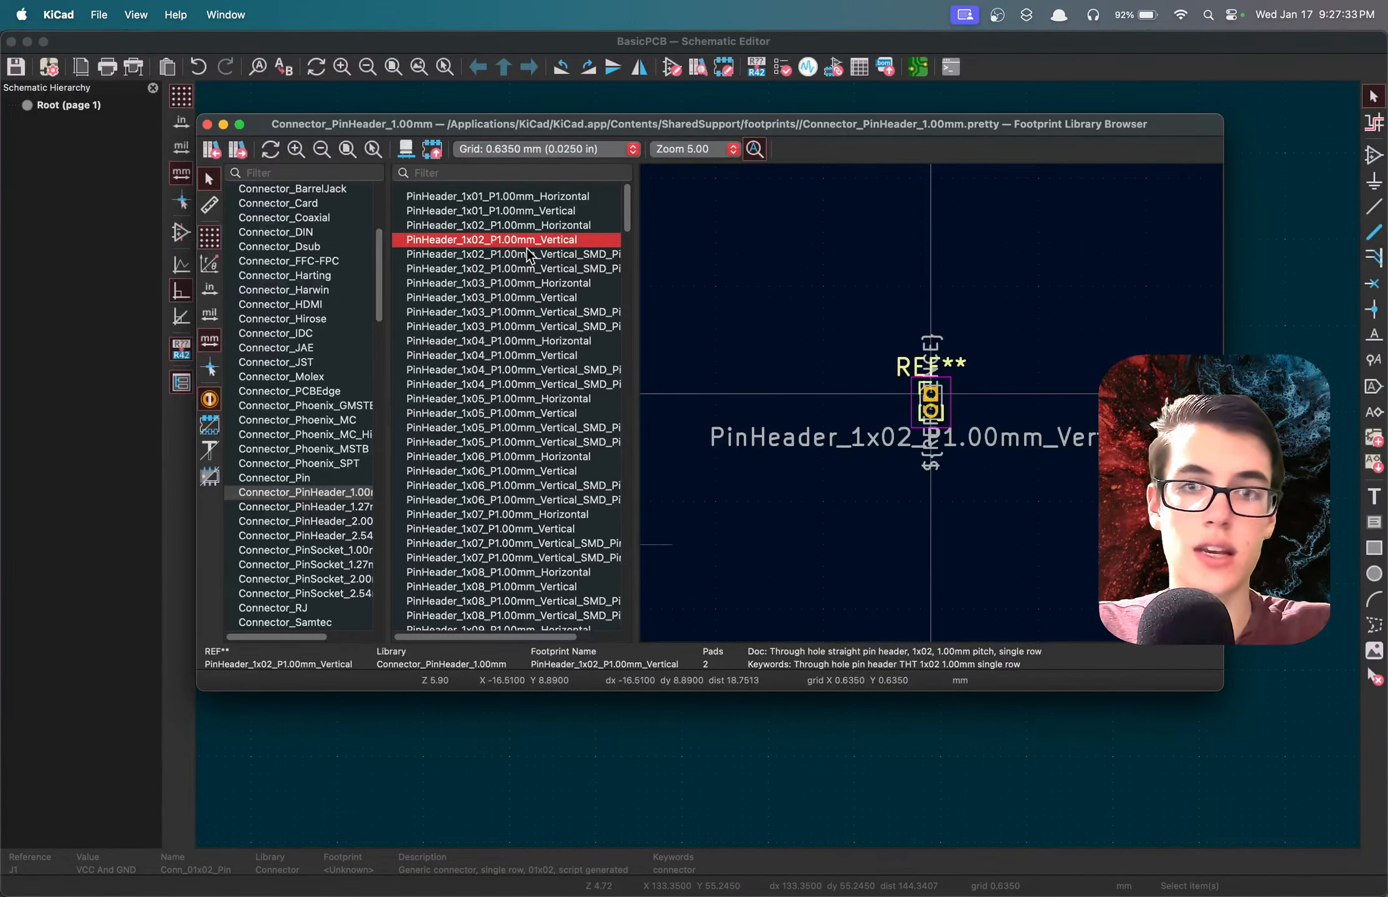
double_click(504, 243)
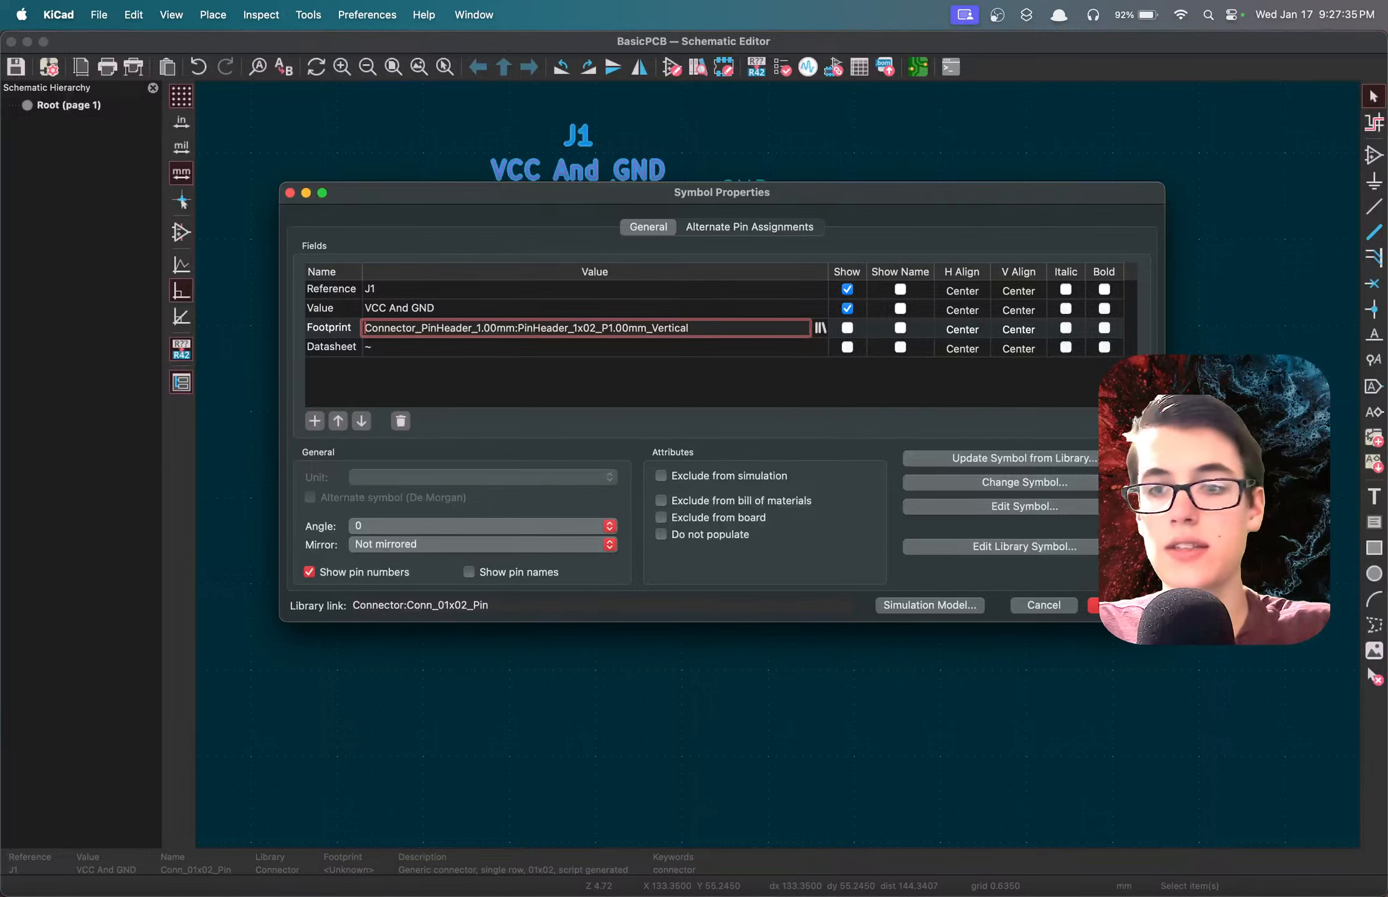
click(1112, 605)
key(super+s)
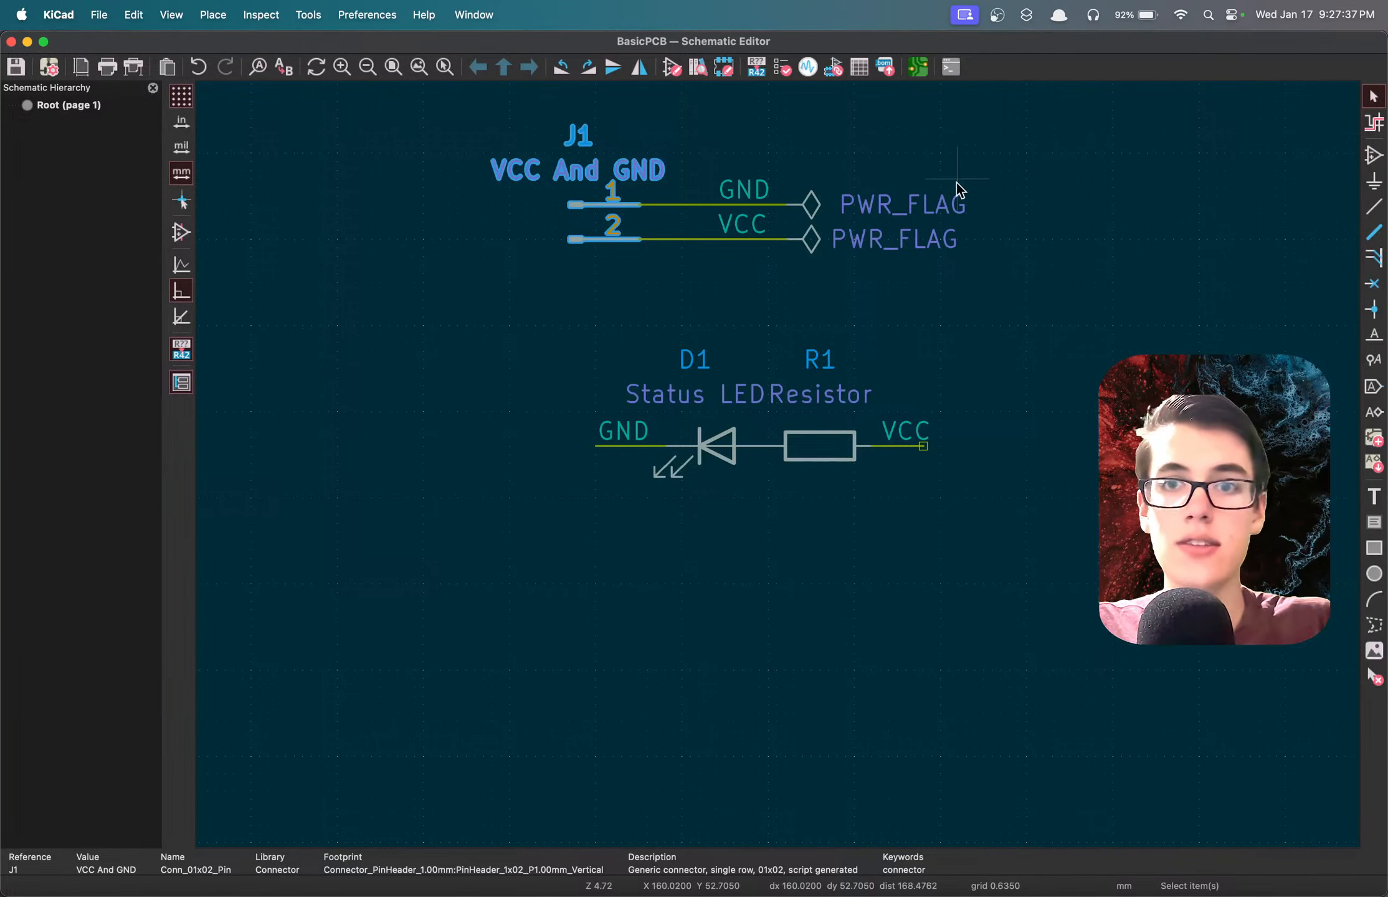
Switch to the PCB Editor and update the board from the schematic to bring in J1's footprint.
click(917, 67)
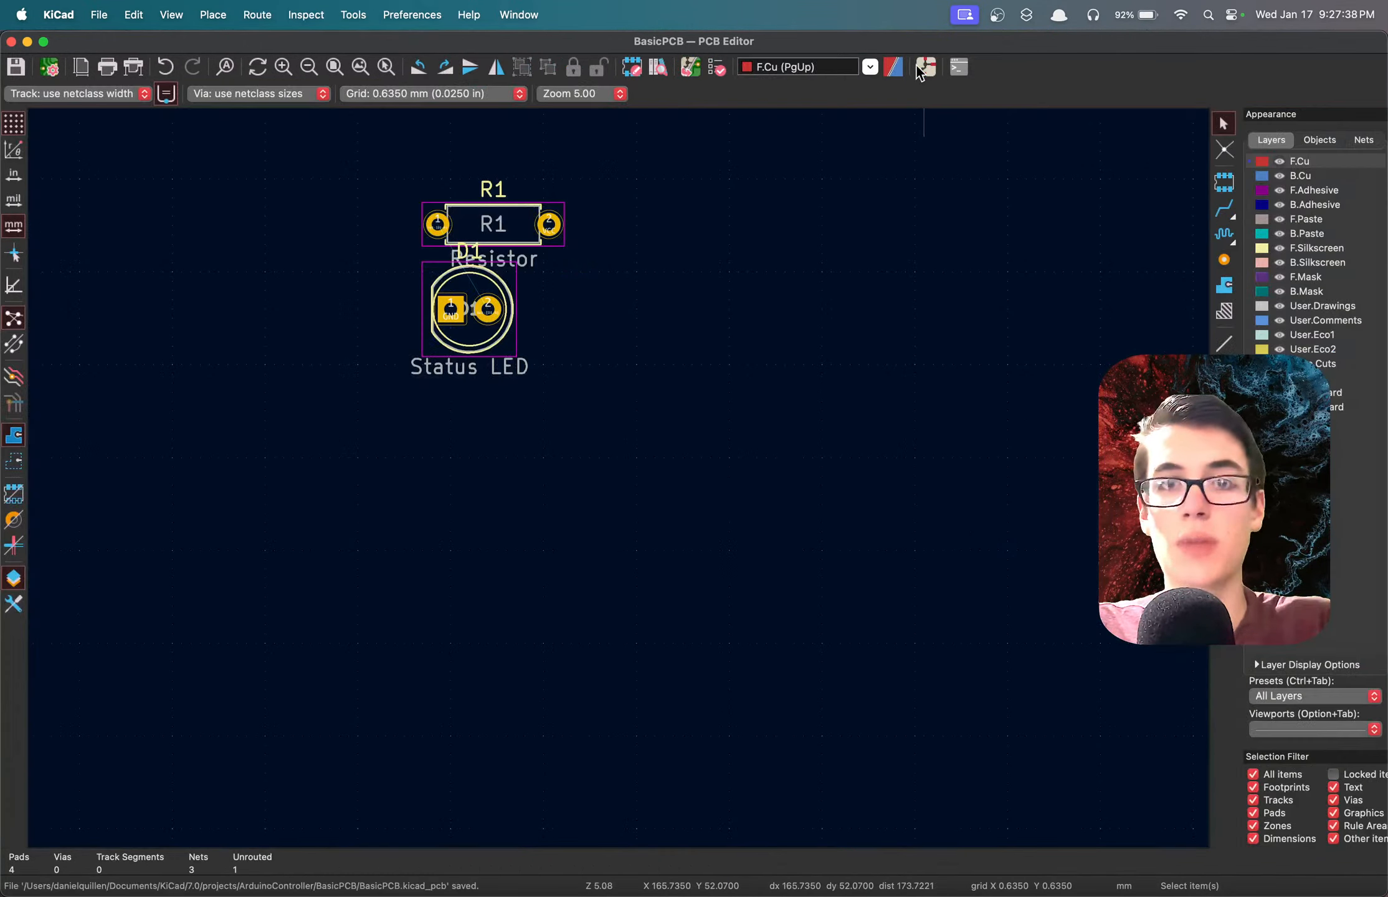
click(692, 66)
click(778, 554)
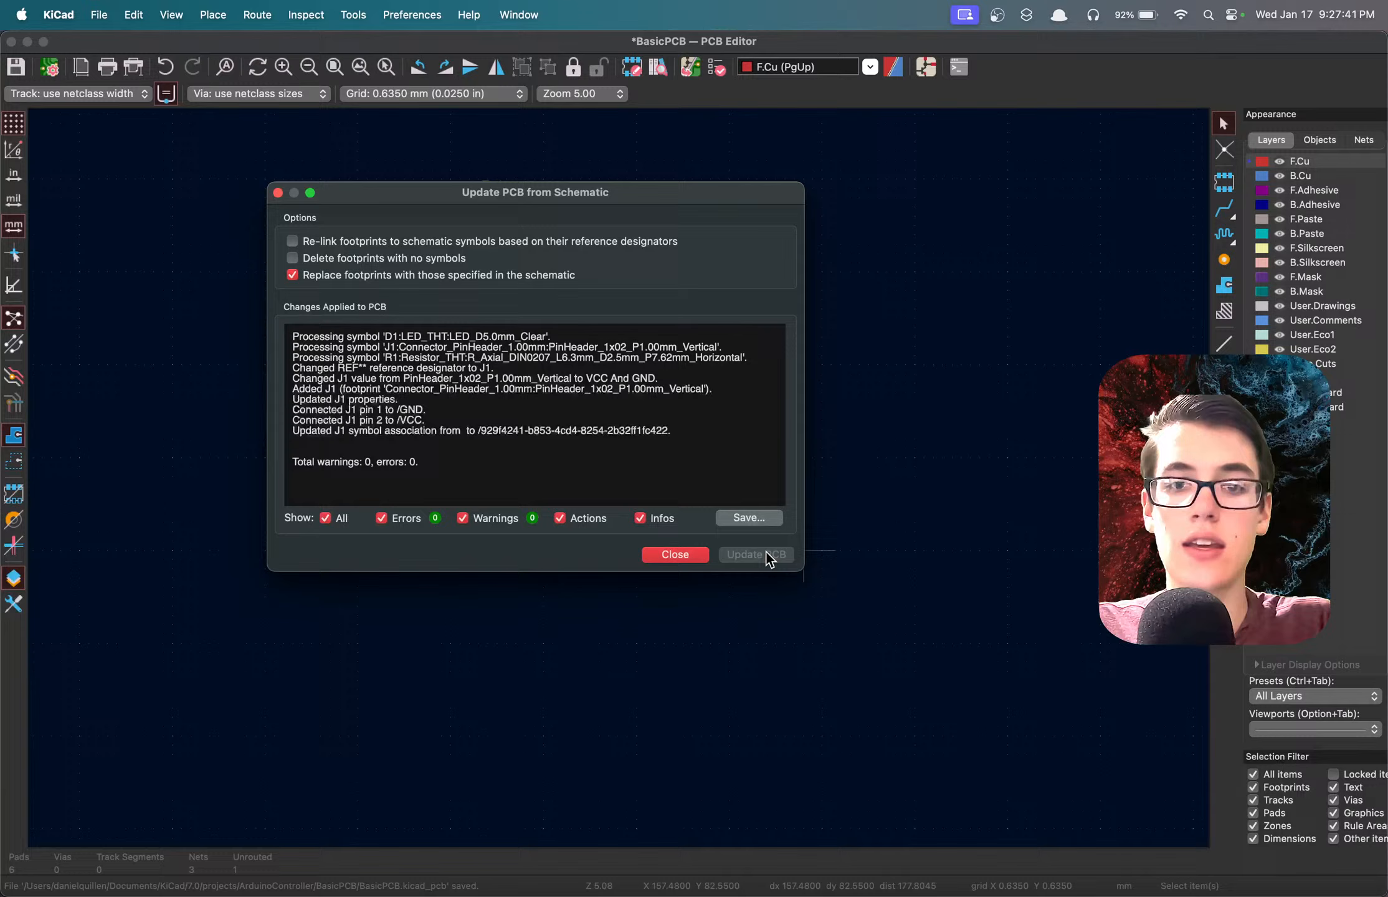
click(684, 555)
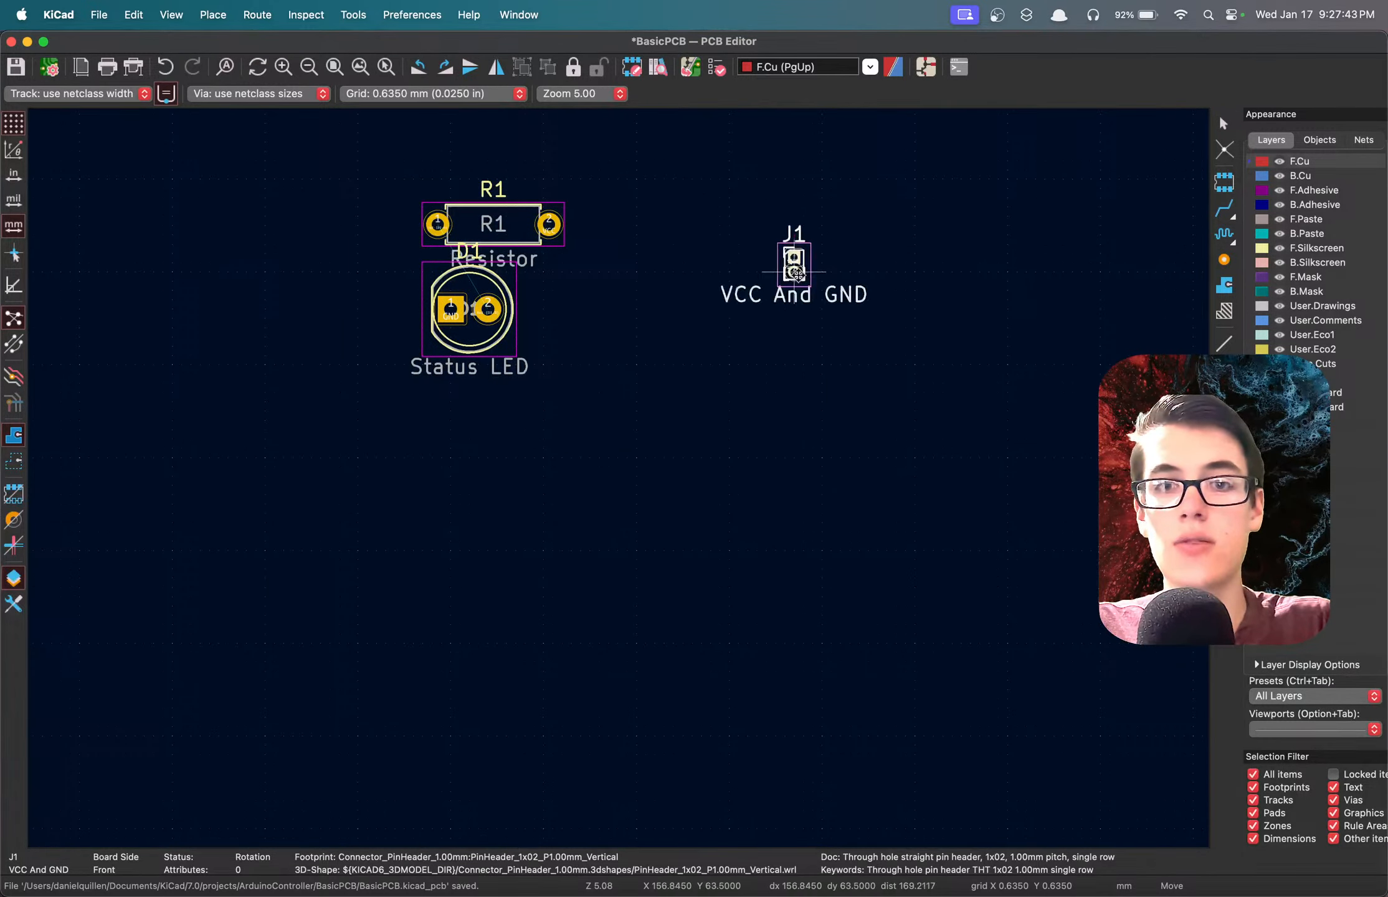
Place the J1 footprint to the right of R1 and D1 and save the board.
click(831, 272)
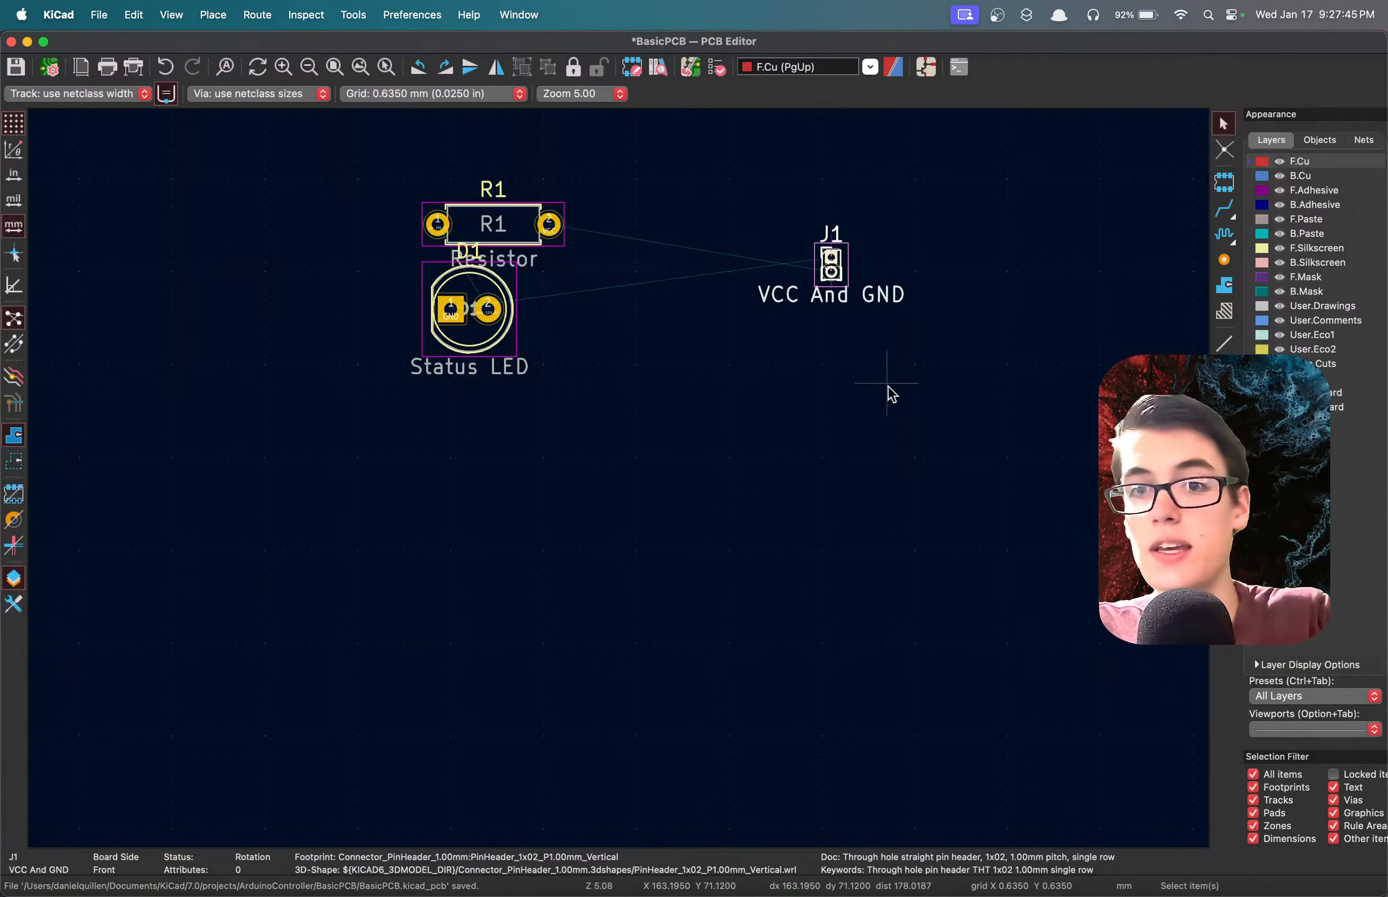
click(833, 588)
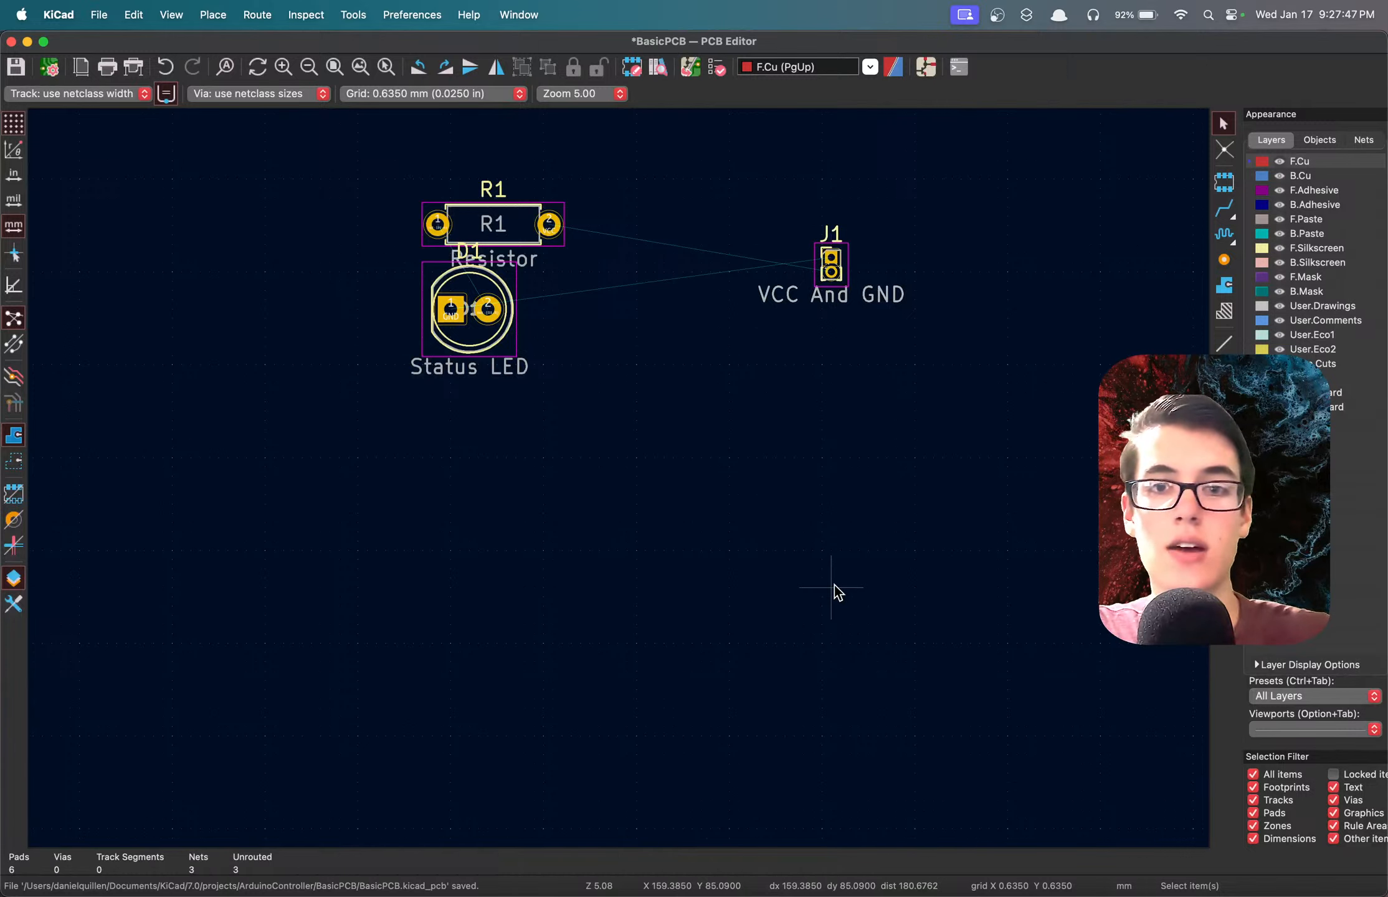
key(super+s)
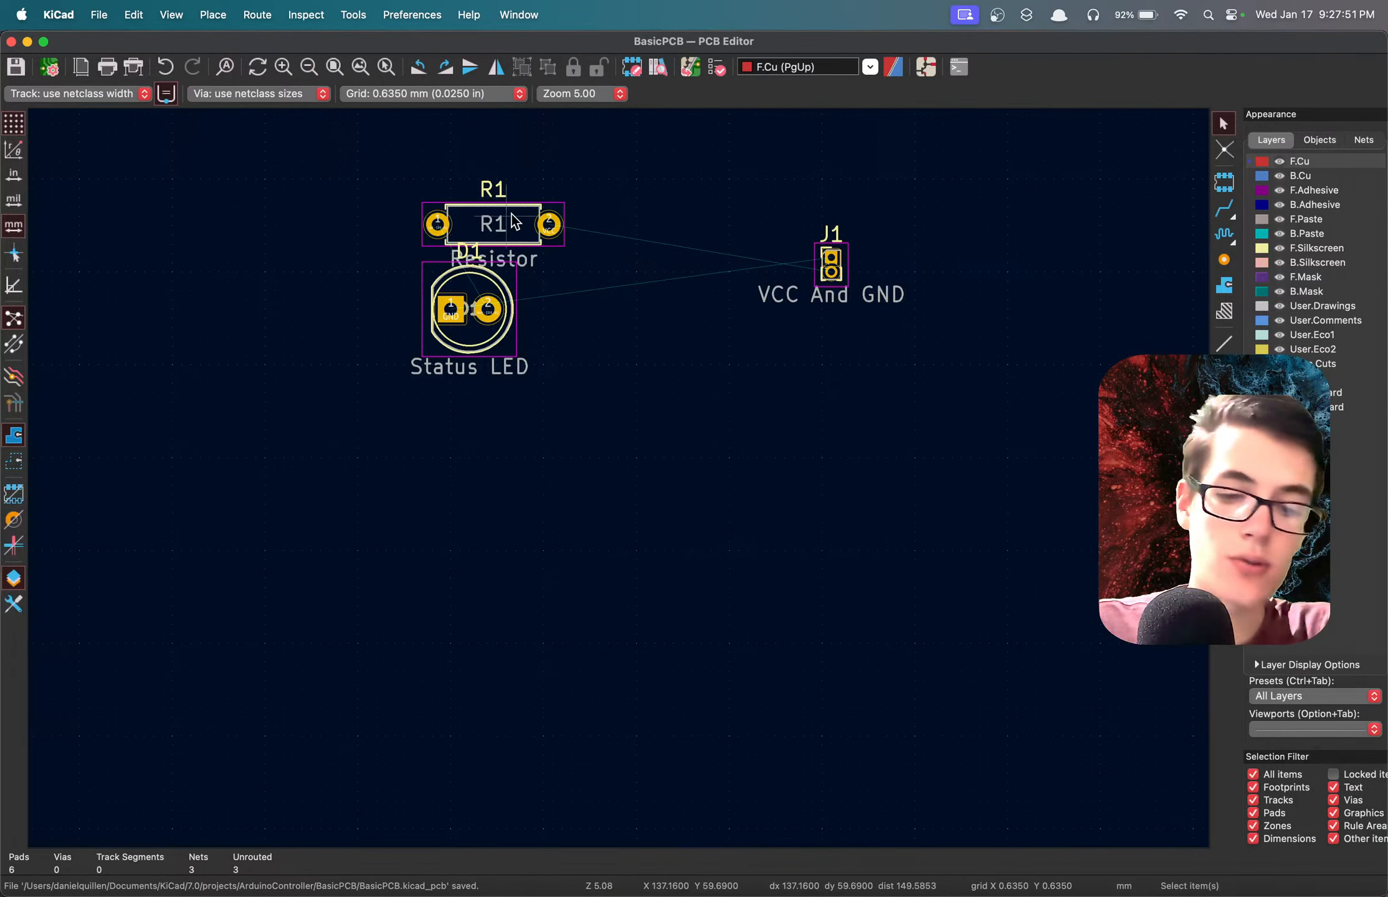
Separate R1 and D1 by moving the resistor up and right and the LED below it, and save the board.
key(m)
click(605, 162)
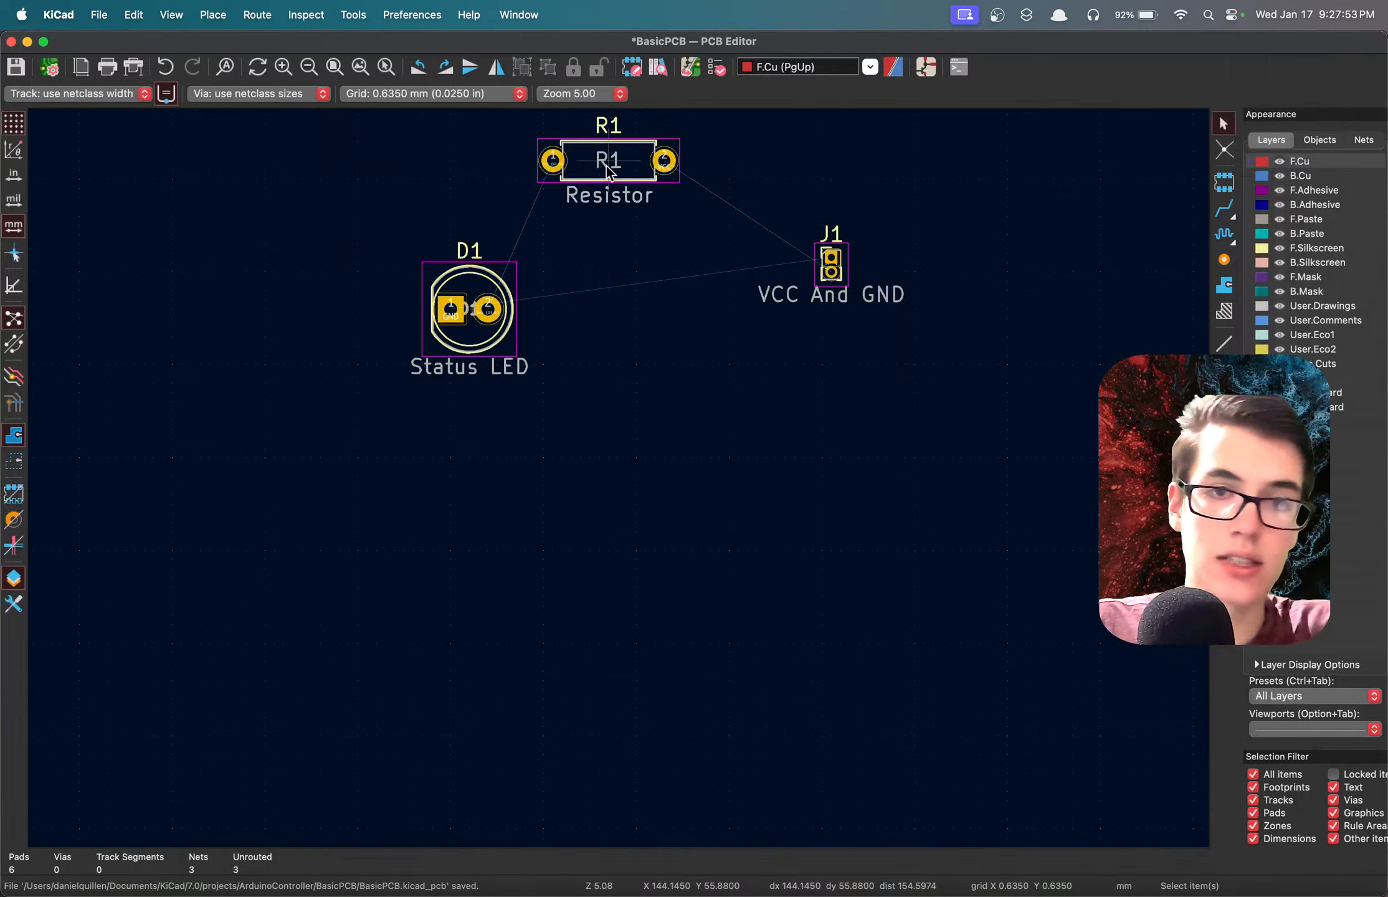
click(473, 309)
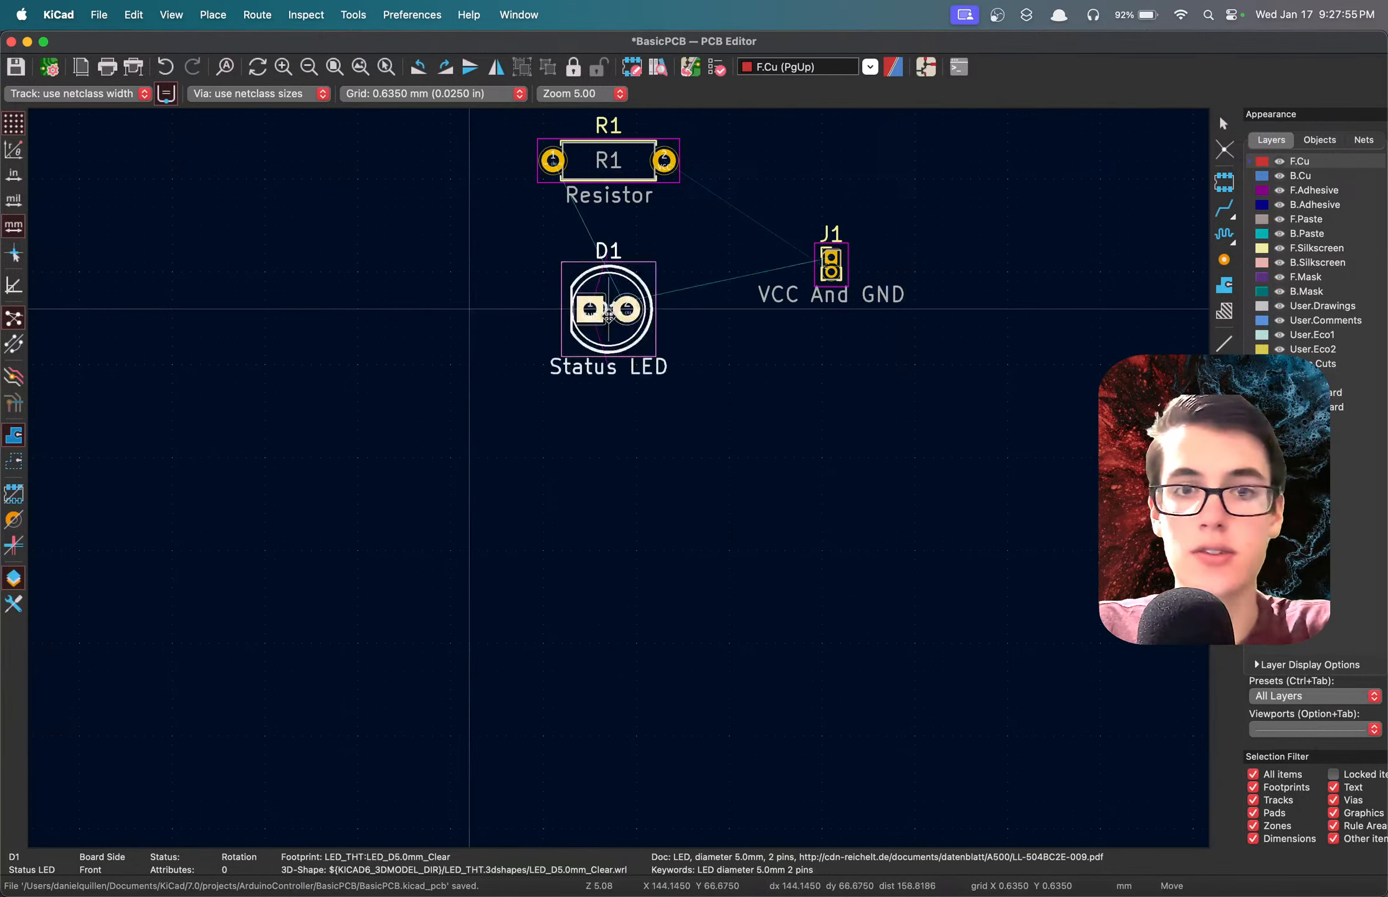
click(620, 354)
key(super+s)
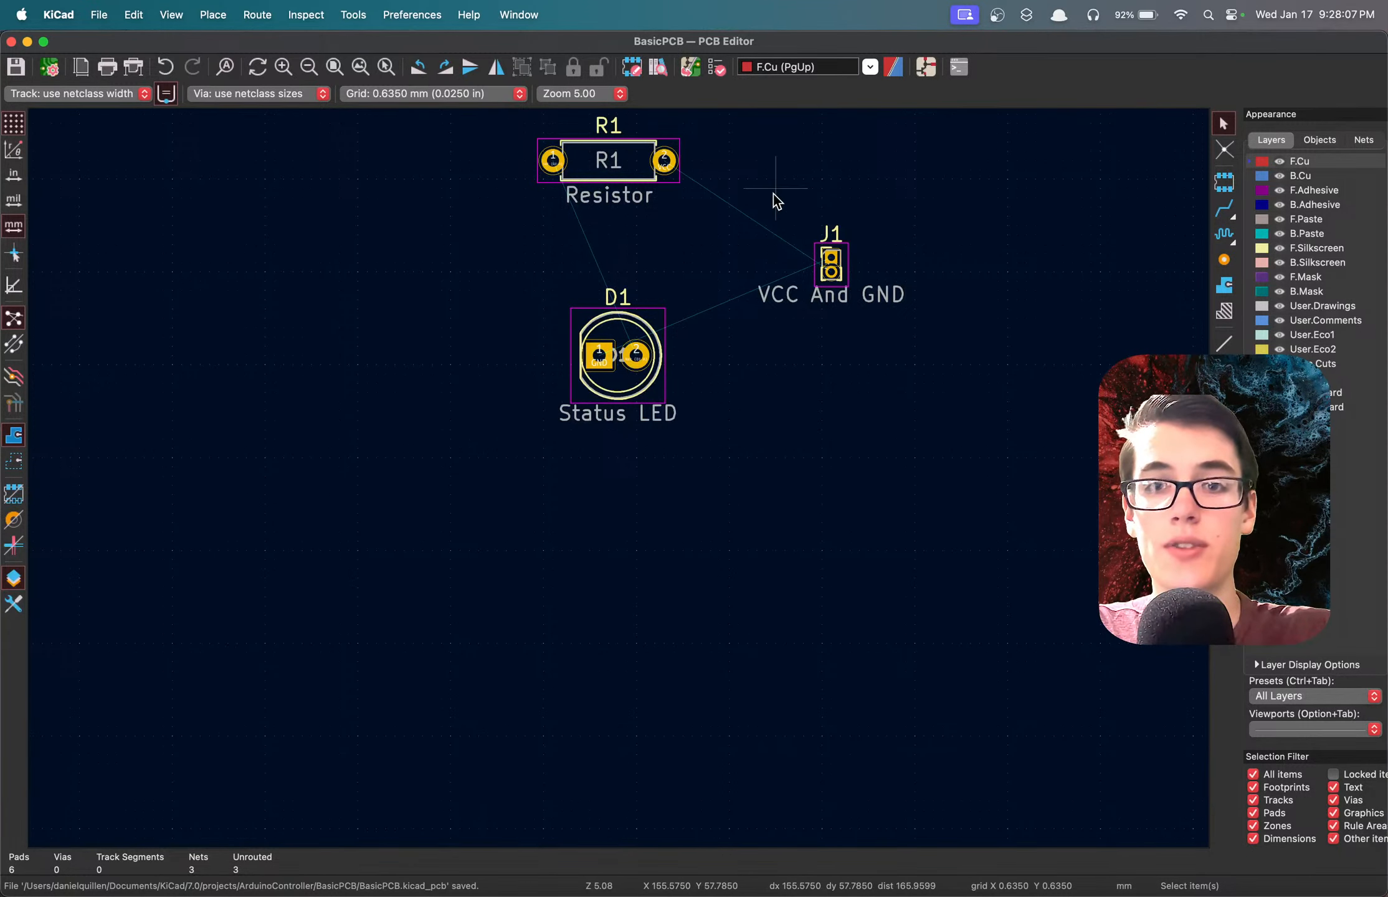
Move connector J1 to the left of R1 and D1, at a height between them.
drag(773, 194, 950, 368)
click(901, 362)
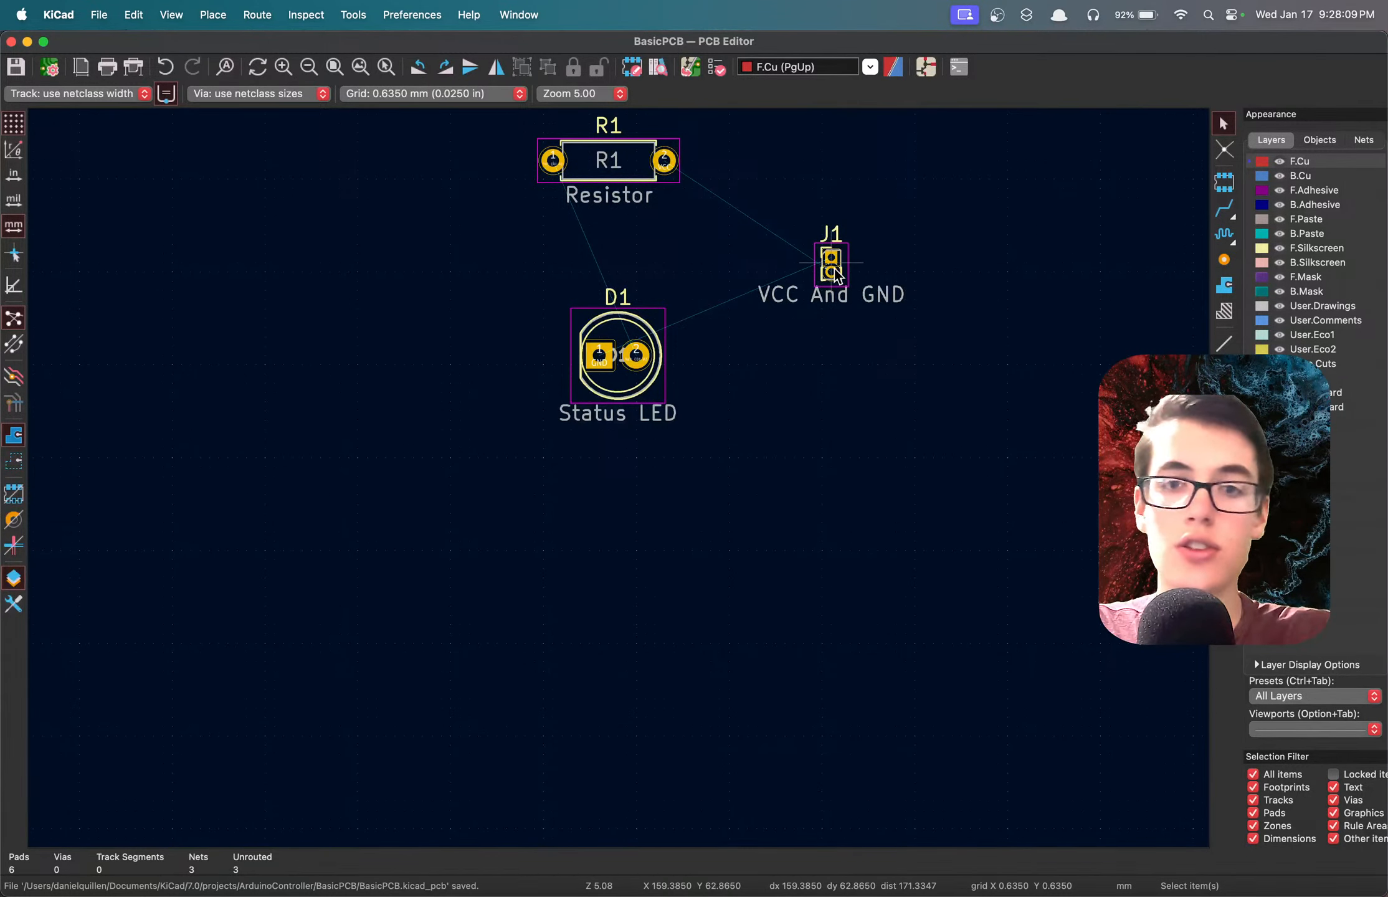
drag(835, 276, 477, 254)
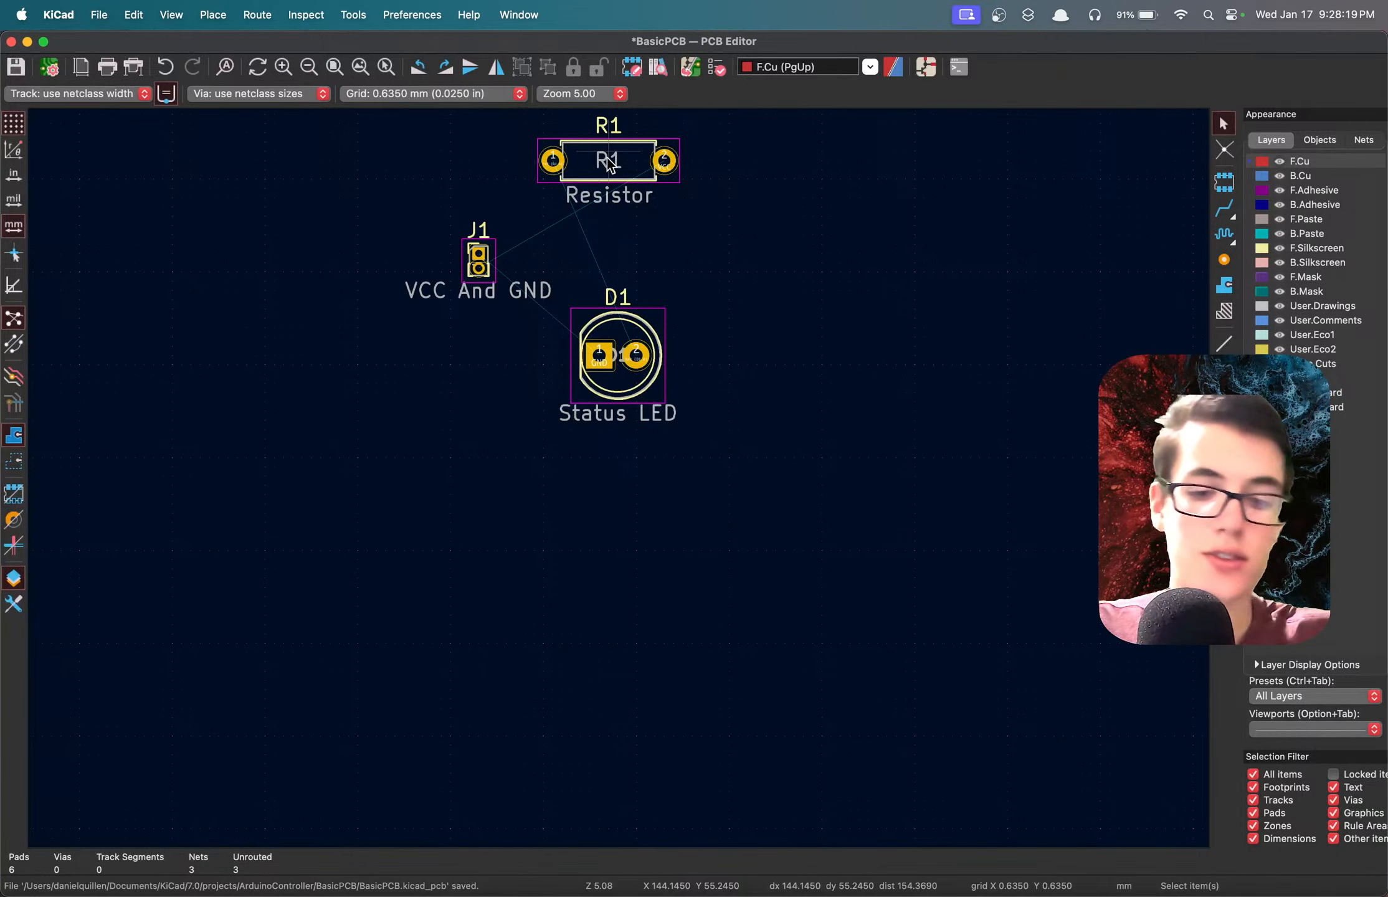
Rotate resistor R1 by 180 degrees and place it above the status LED.
key(m)
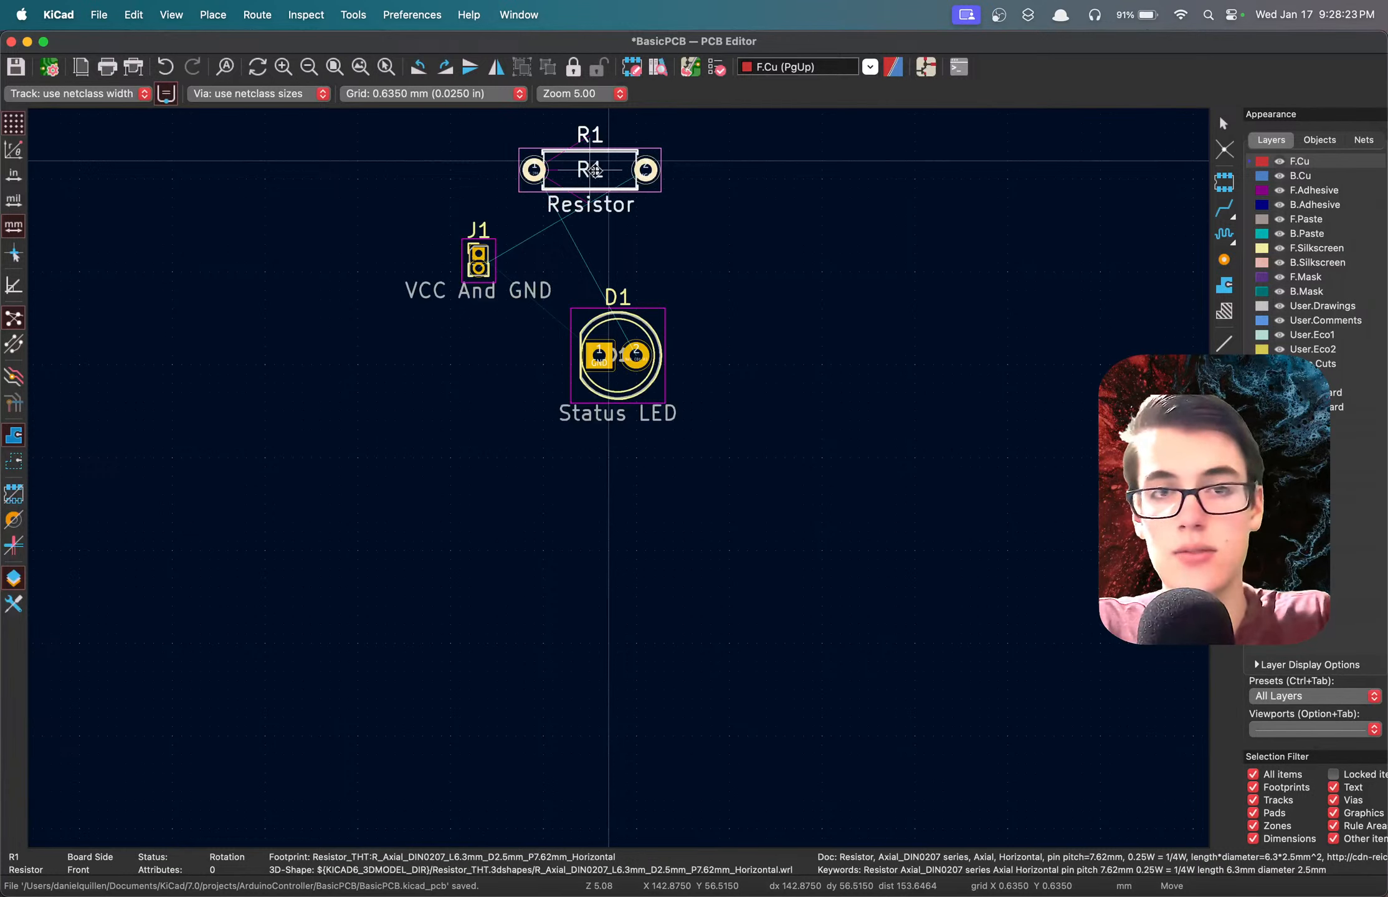
key(r)
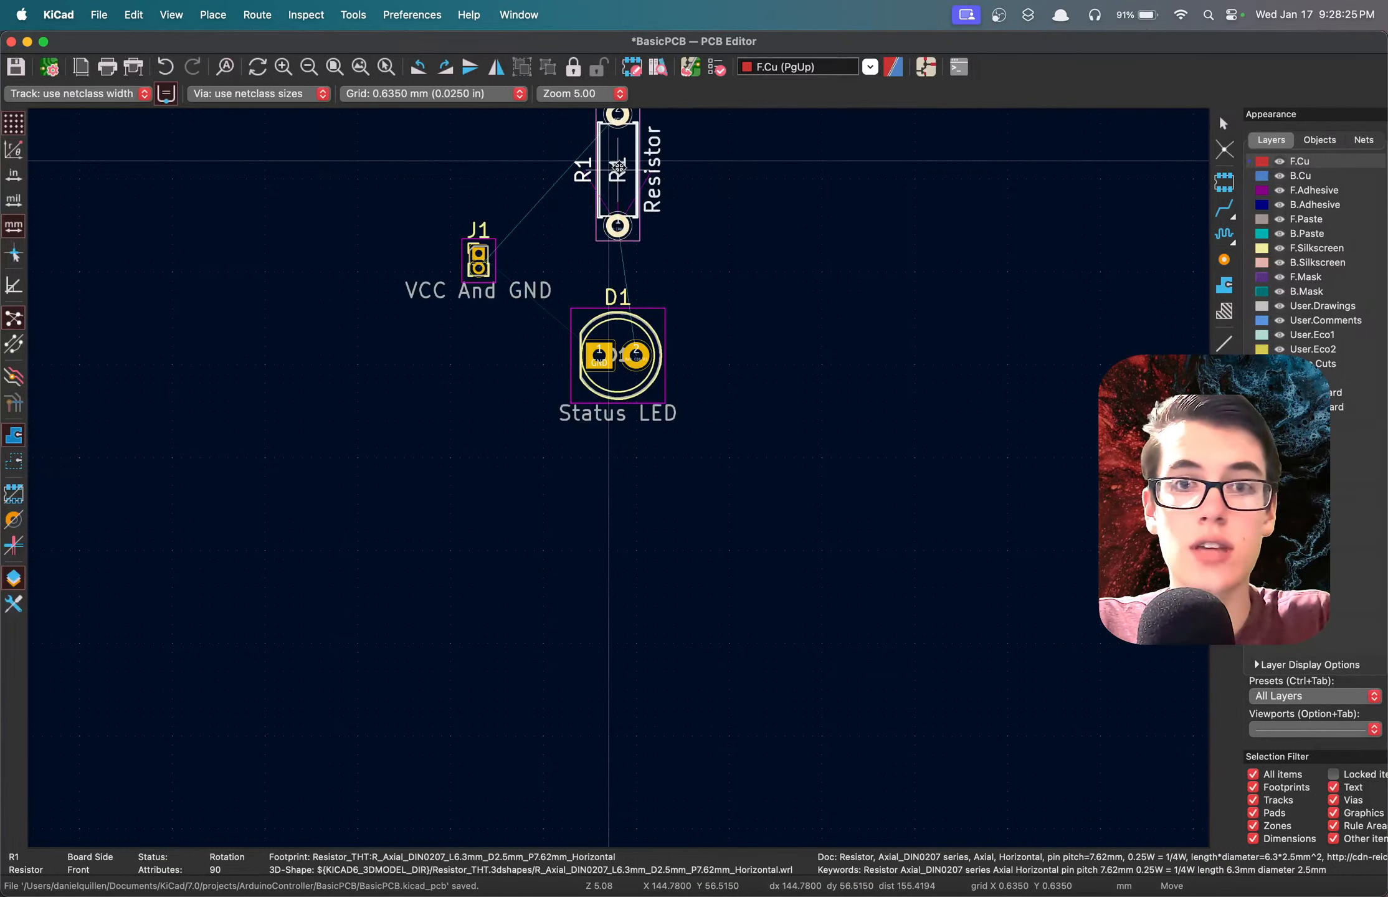
key(r)
click(605, 179)
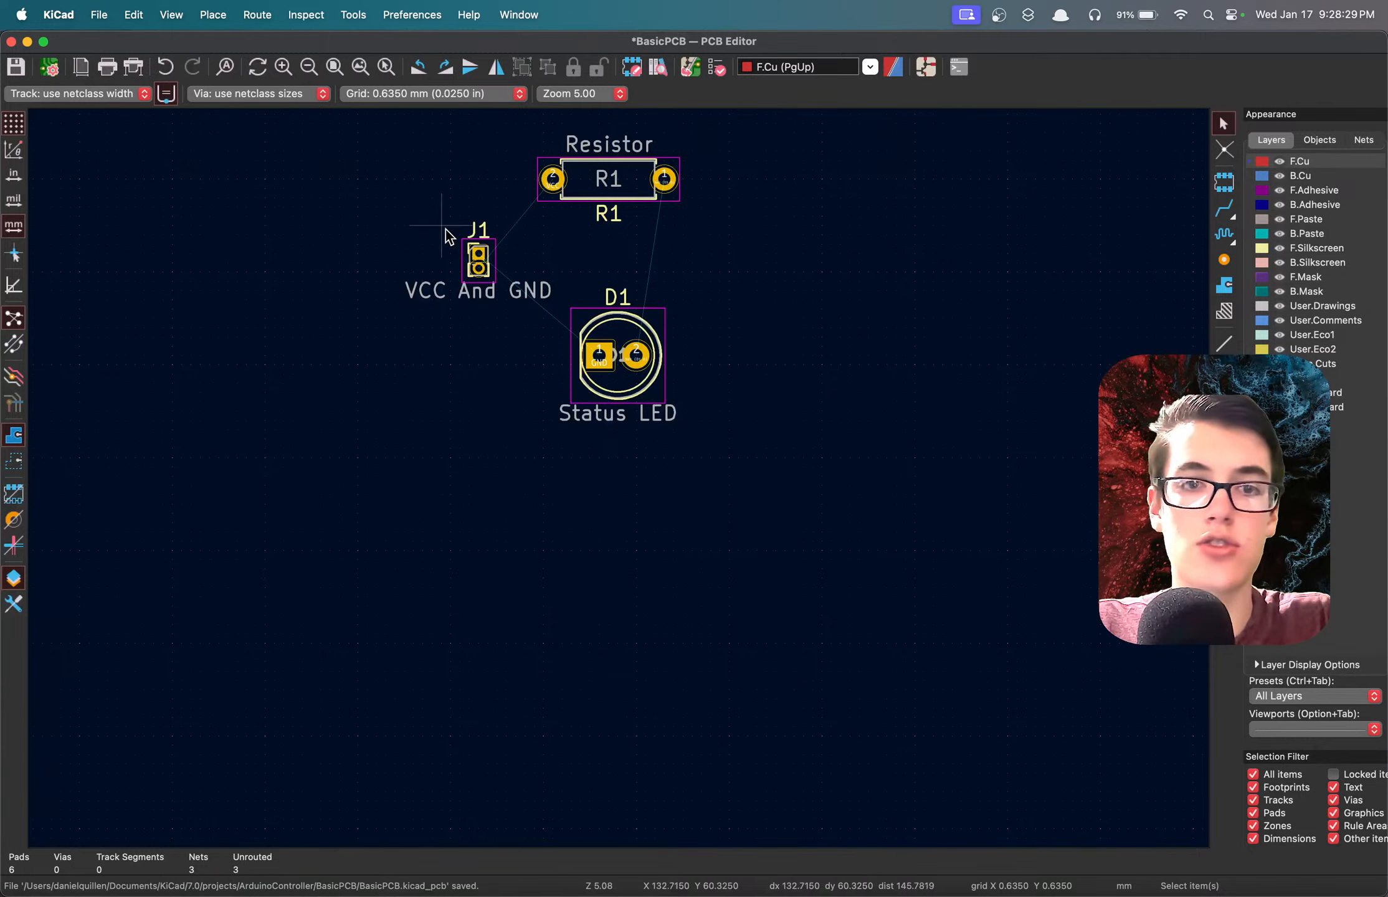
Save the board and move resistor R1 to below and left of J1 and the status LED.
key(super+s)
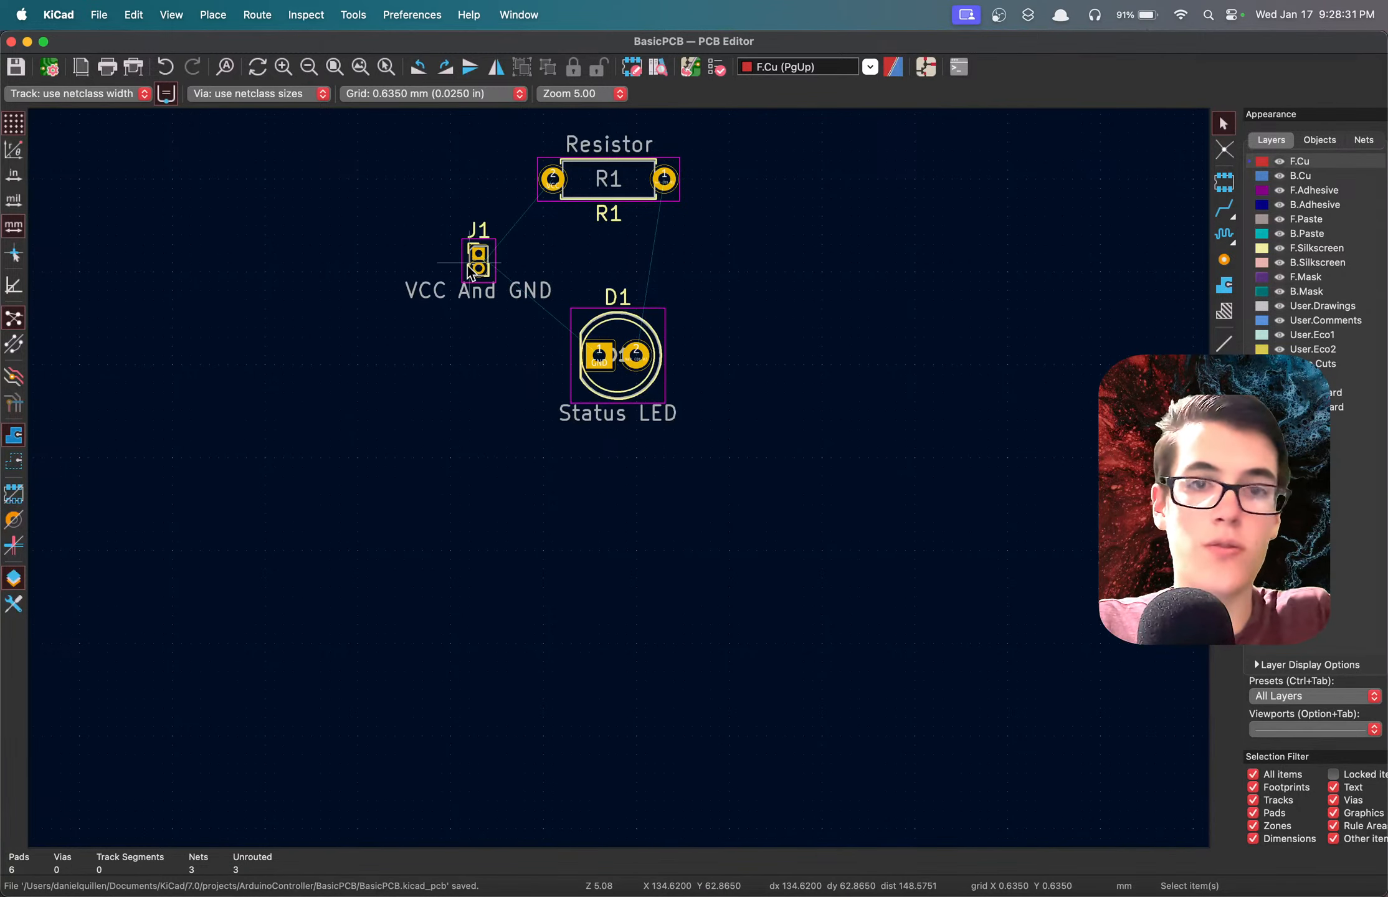
scroll(498, 265, up, 3)
scroll(641, 284, up, 5)
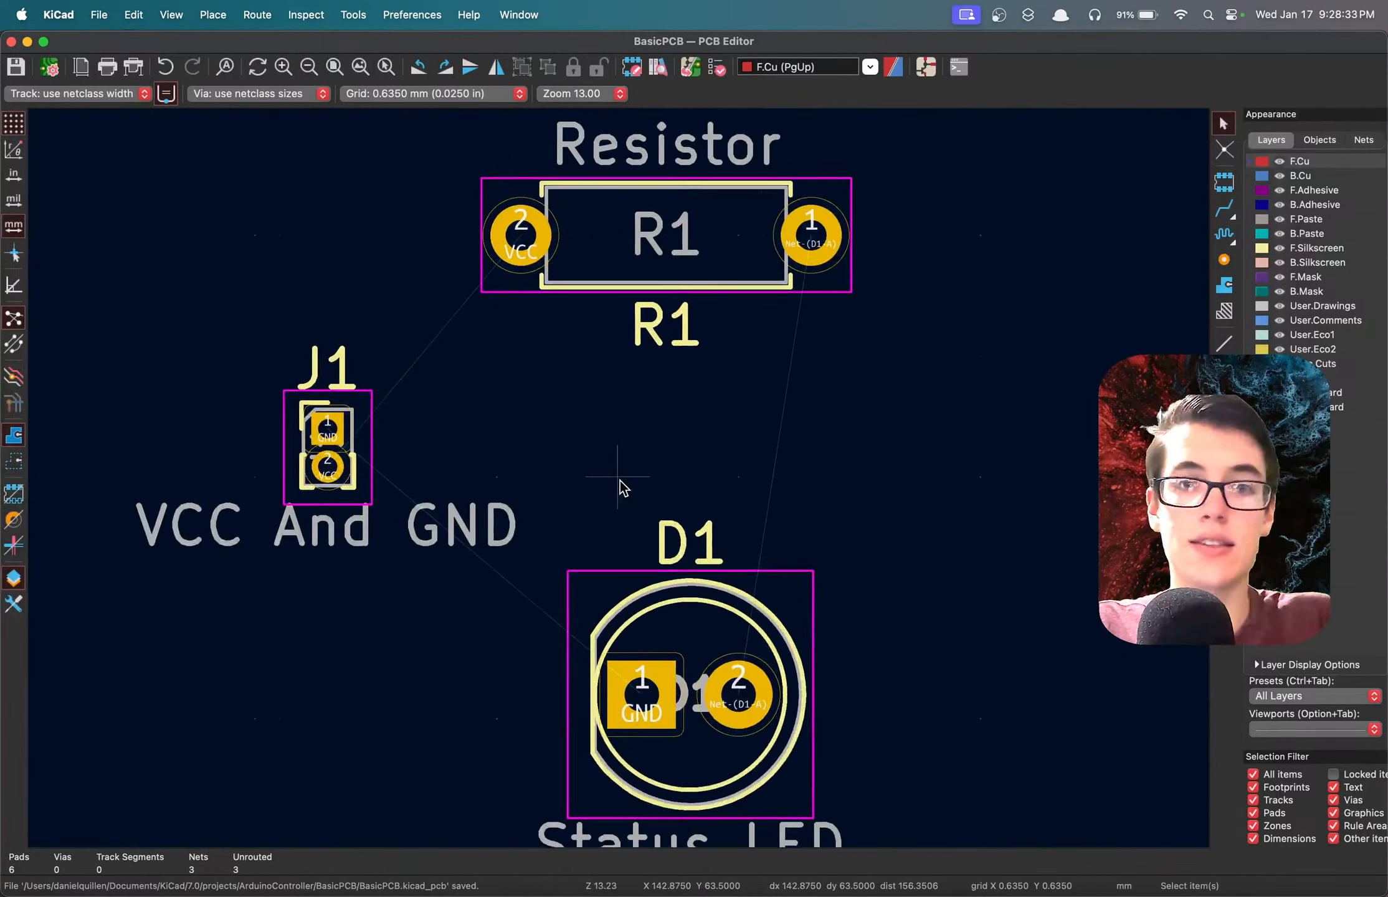
scroll(619, 486, down, 2)
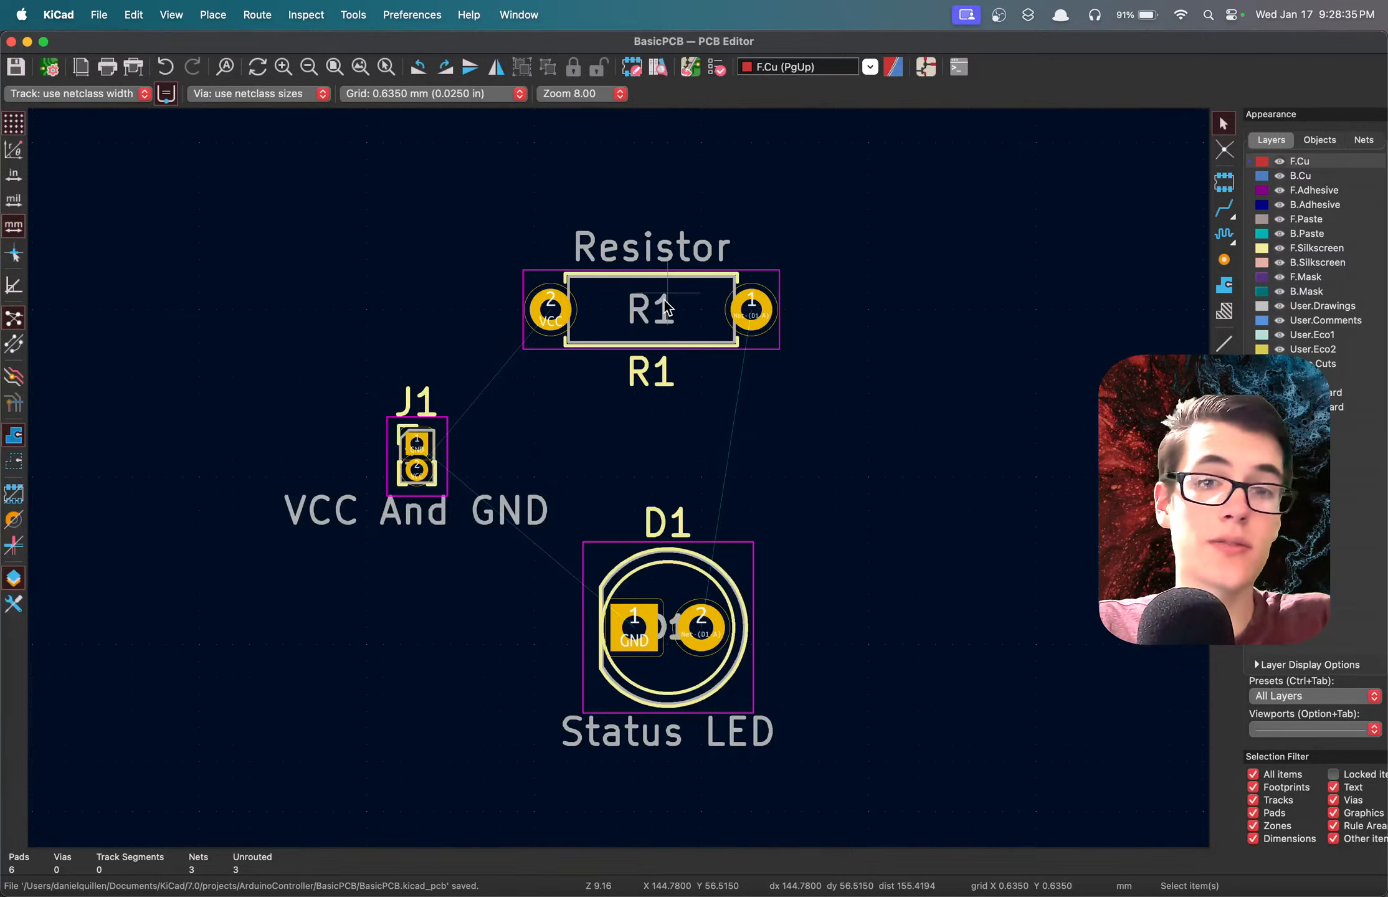
key(m)
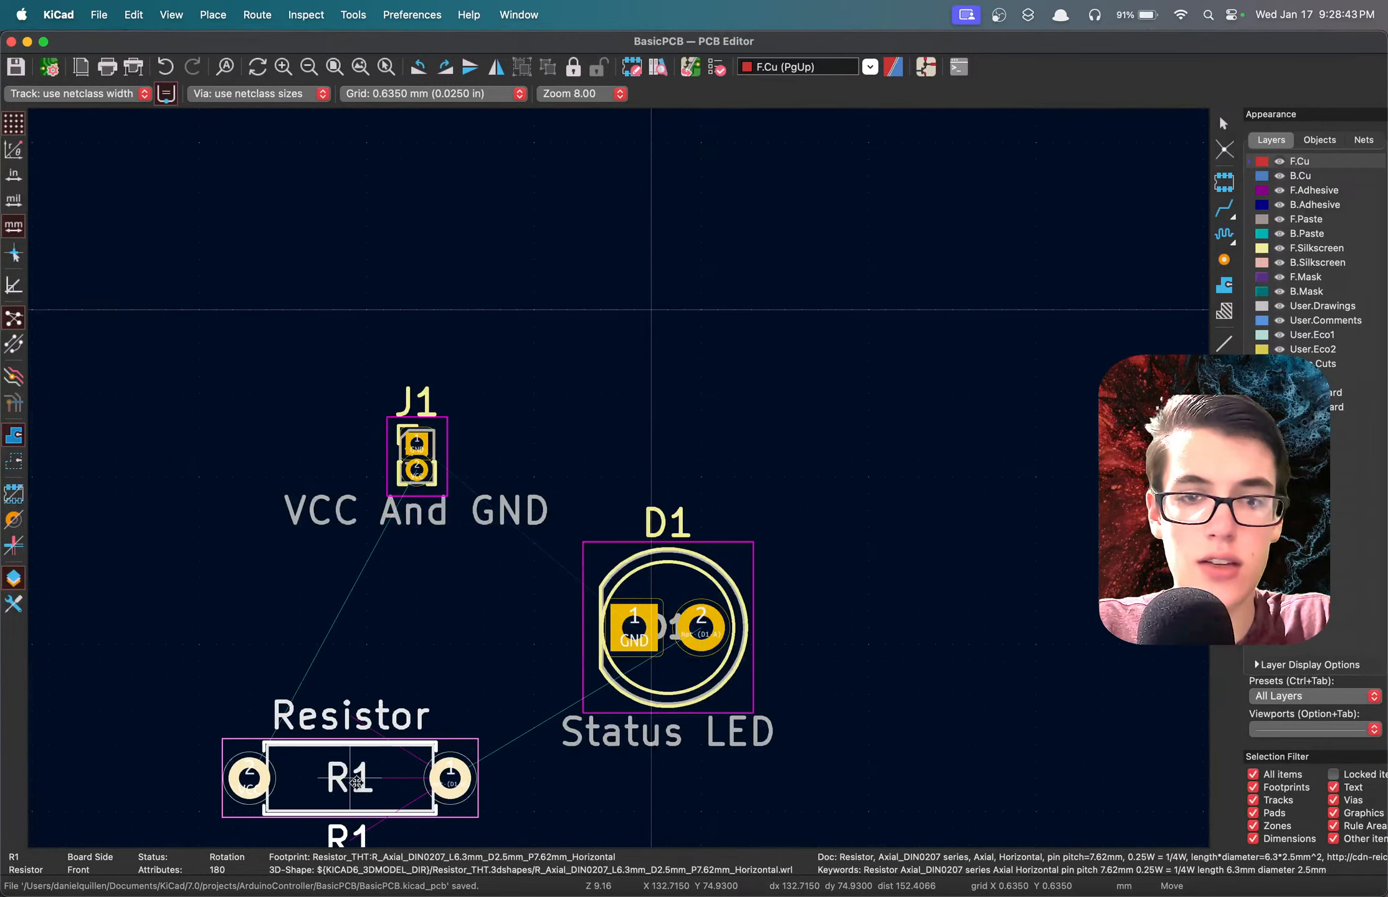
click(355, 783)
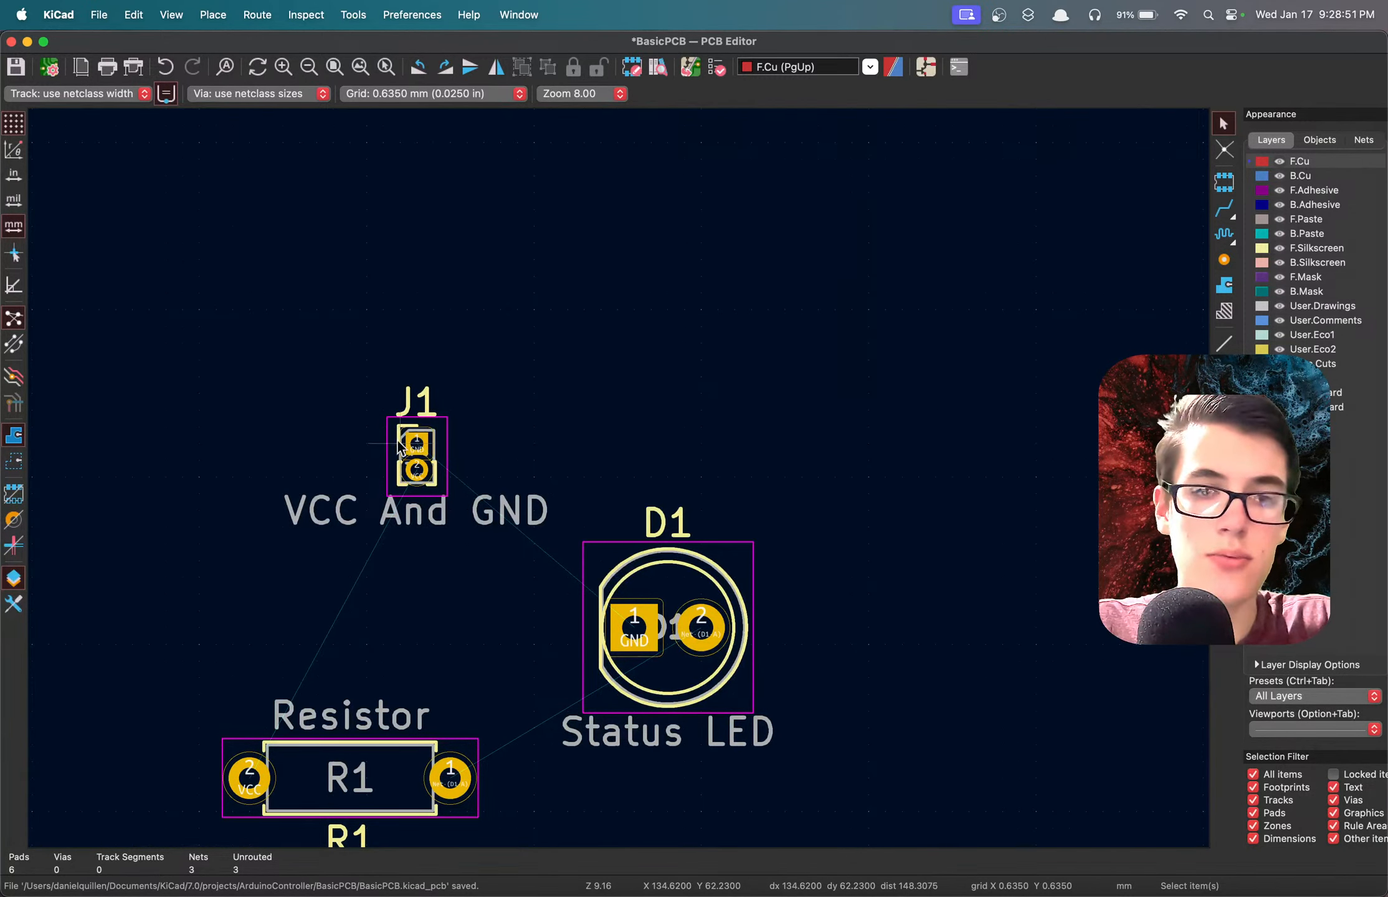
Move J1 directly above R1's VCC pad and D1 to the right of J1 with their GND pads level, and save the board.
key(m)
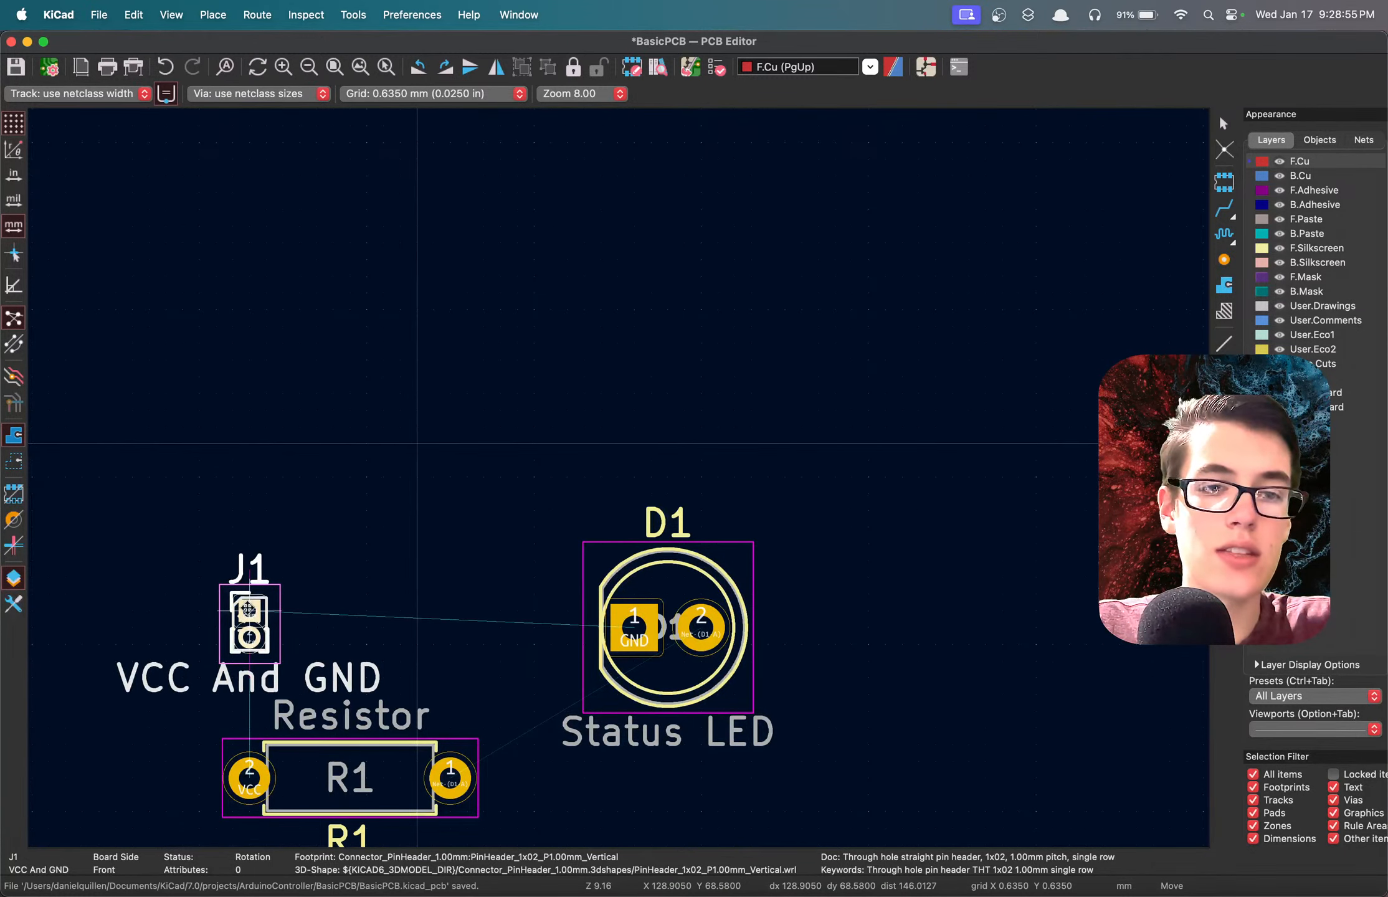
click(249, 620)
key(m)
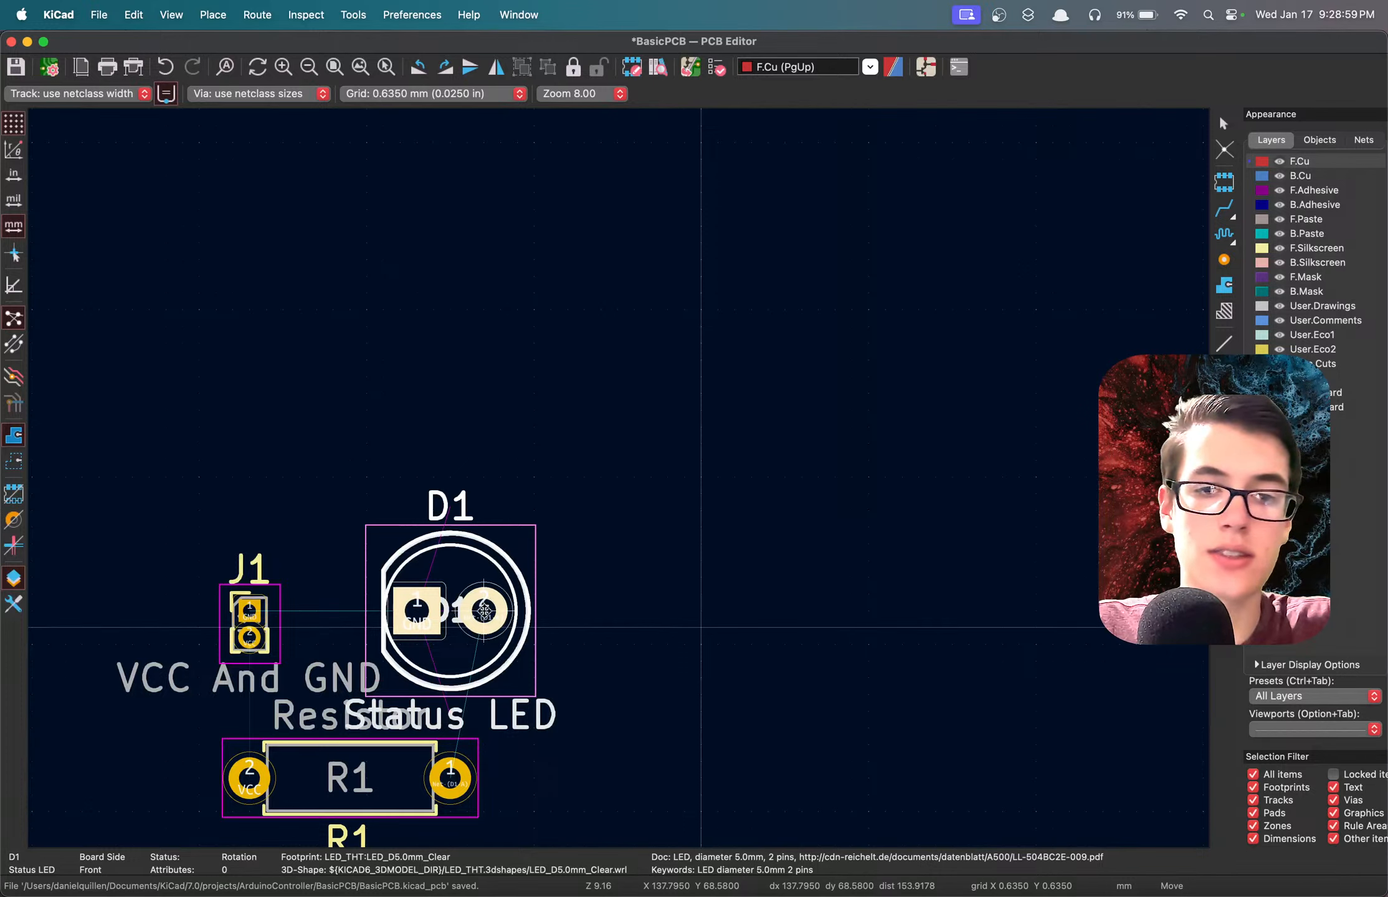
click(484, 610)
scroll(589, 582, down, 3)
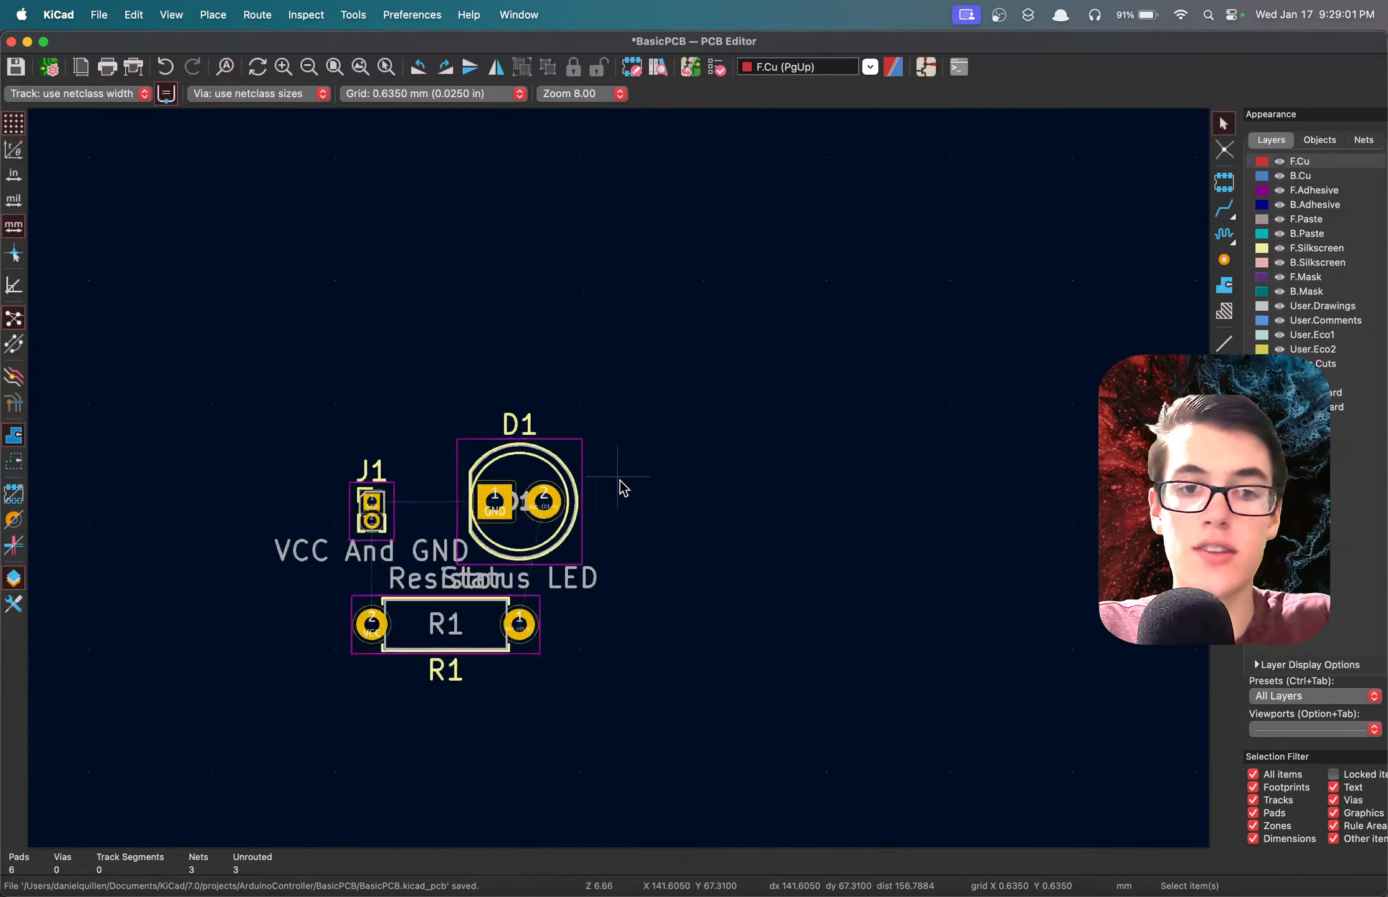
scroll(520, 559, down, 1)
scroll(620, 478, up, 5)
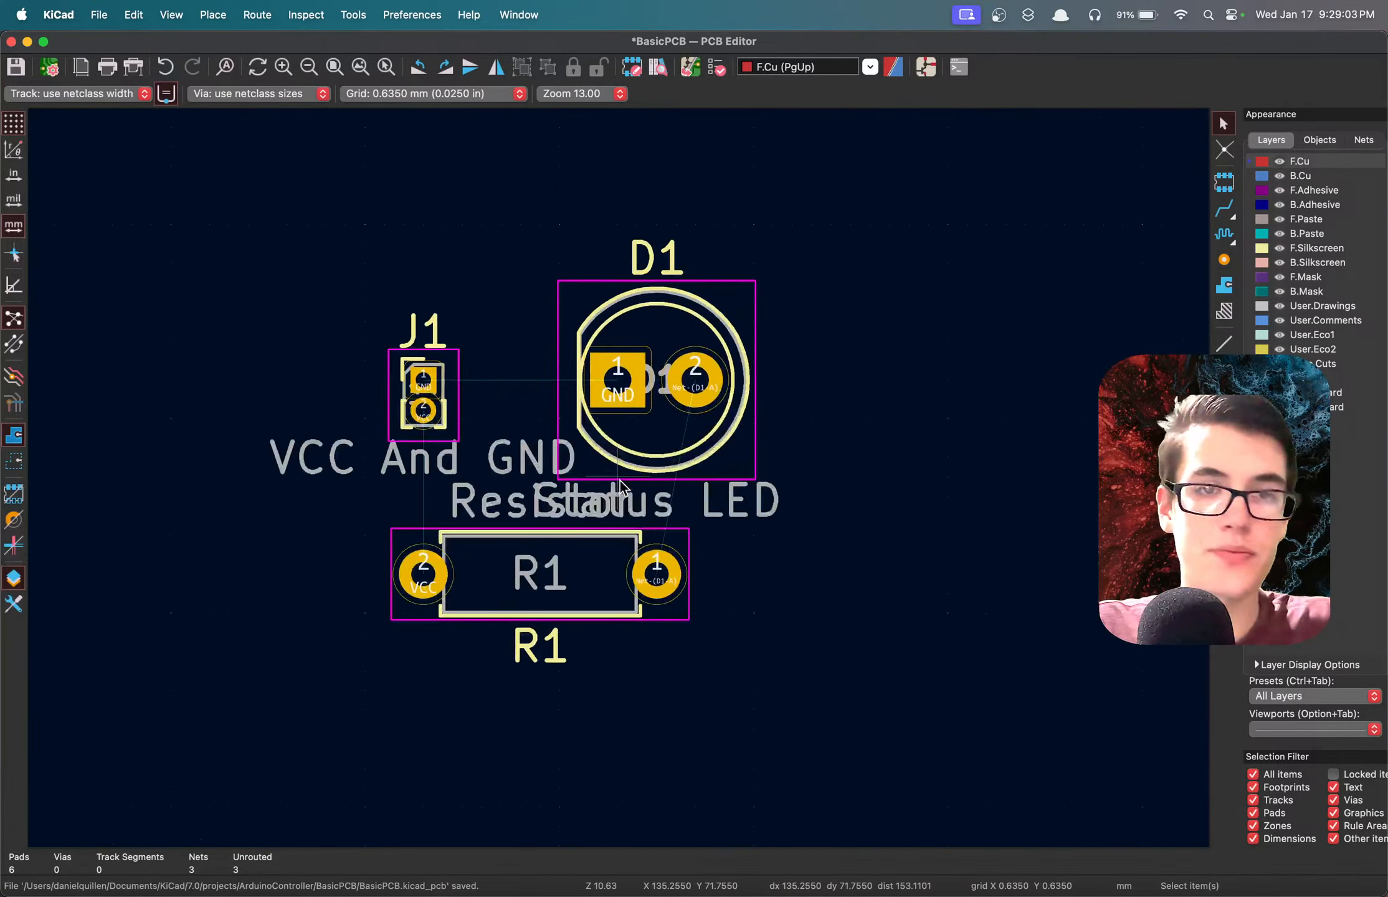
key(ctrl+s)
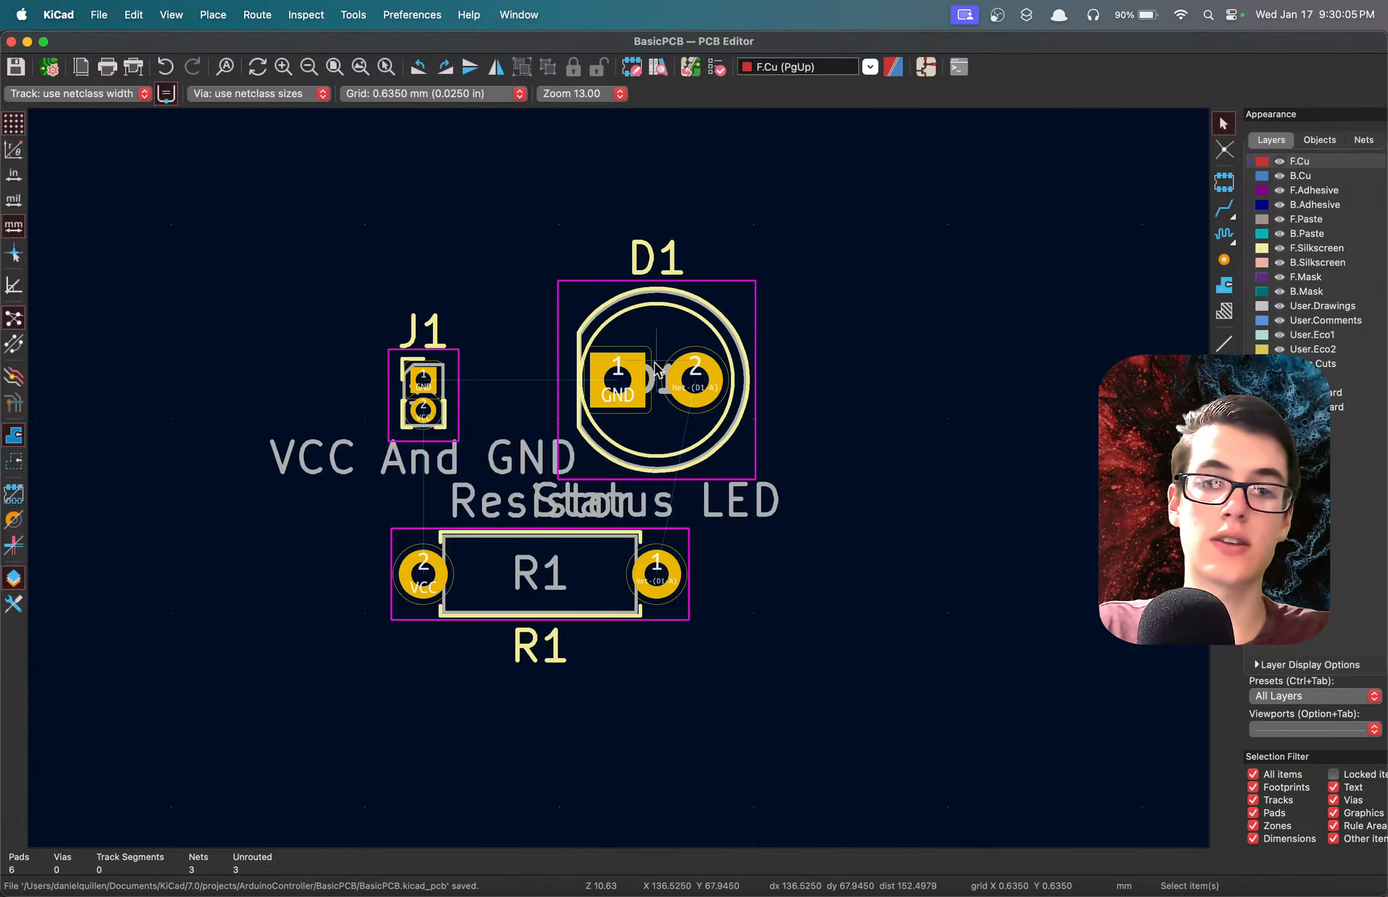
click(617, 381)
click(415, 390)
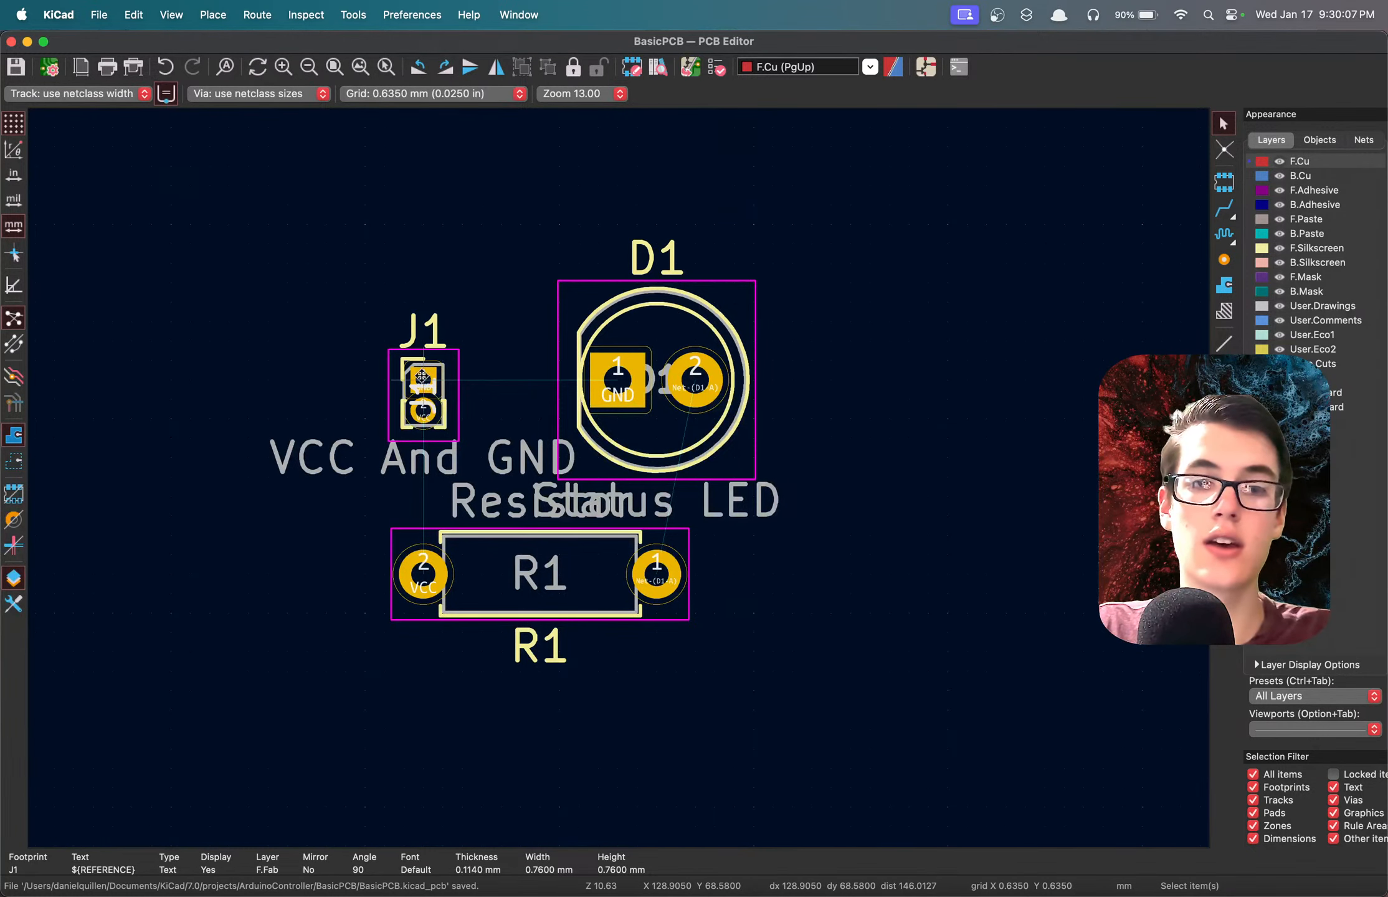
click(420, 373)
click(546, 201)
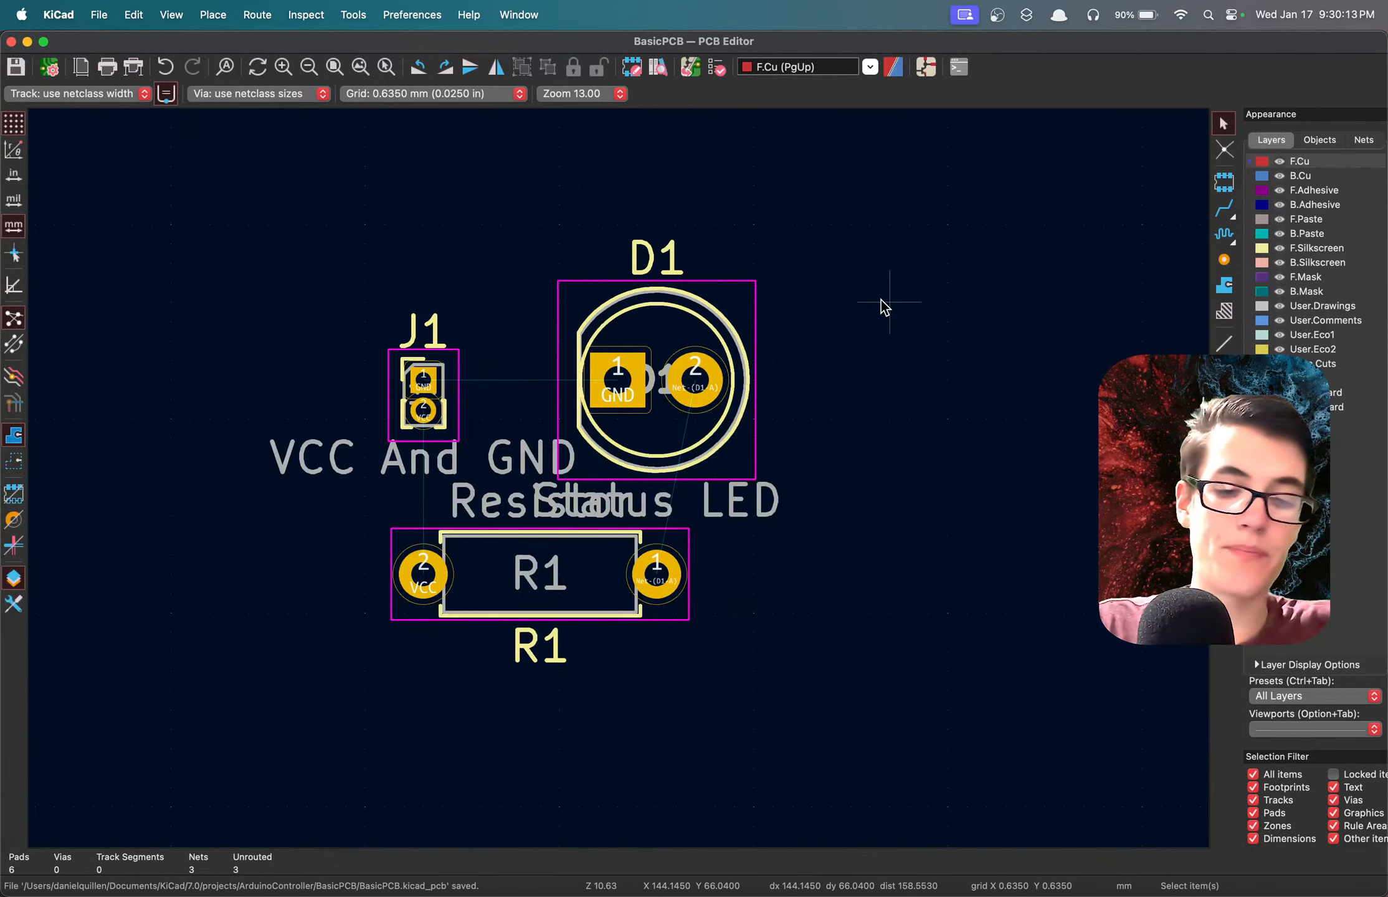
Examine the board in the 3D viewer from several angles, including the component leads through the board, and close the viewer.
key(alt+3)
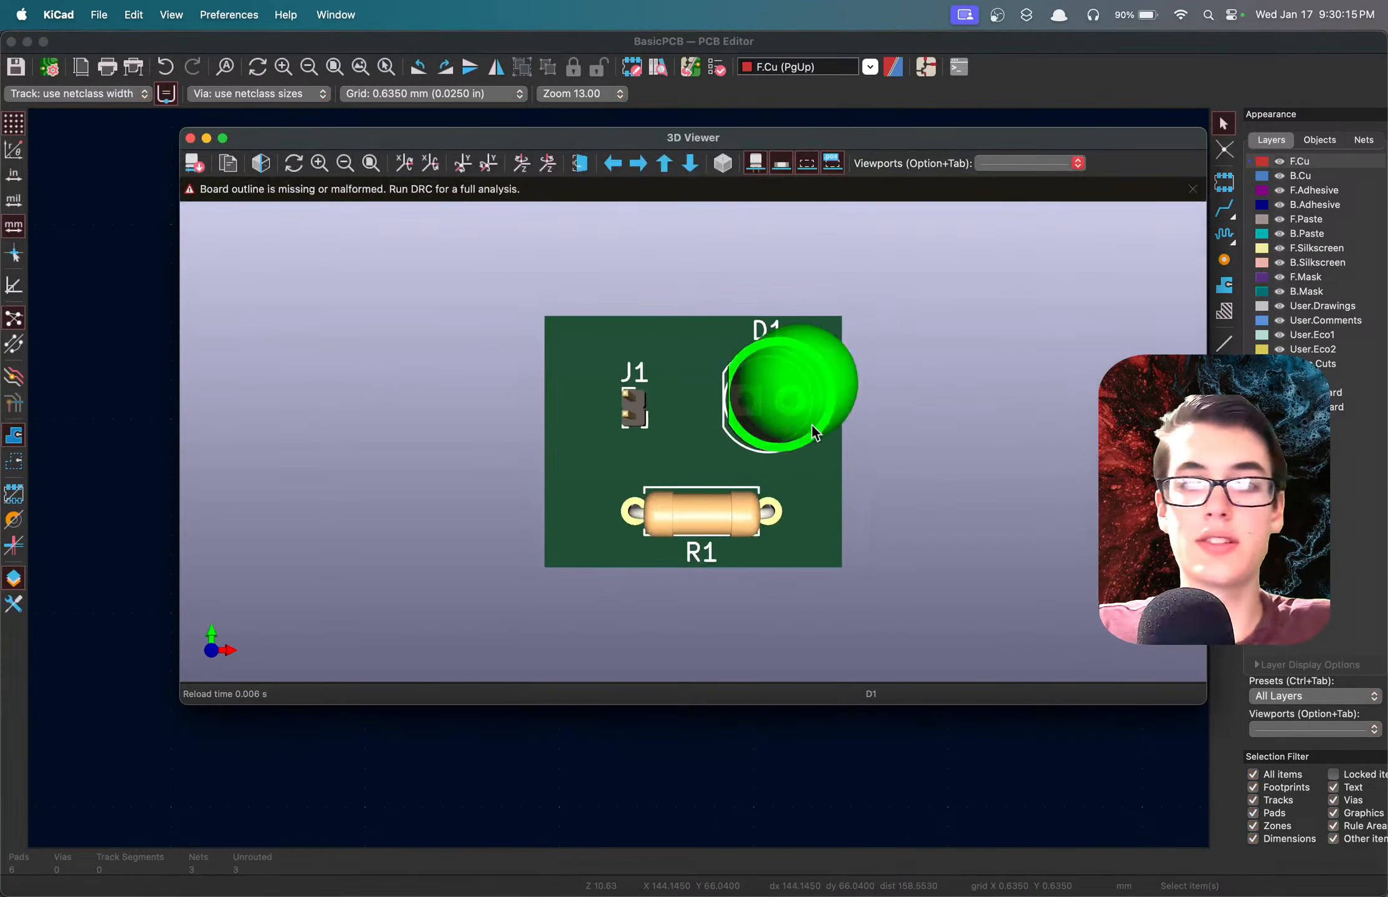
drag(688, 472, 991, 319)
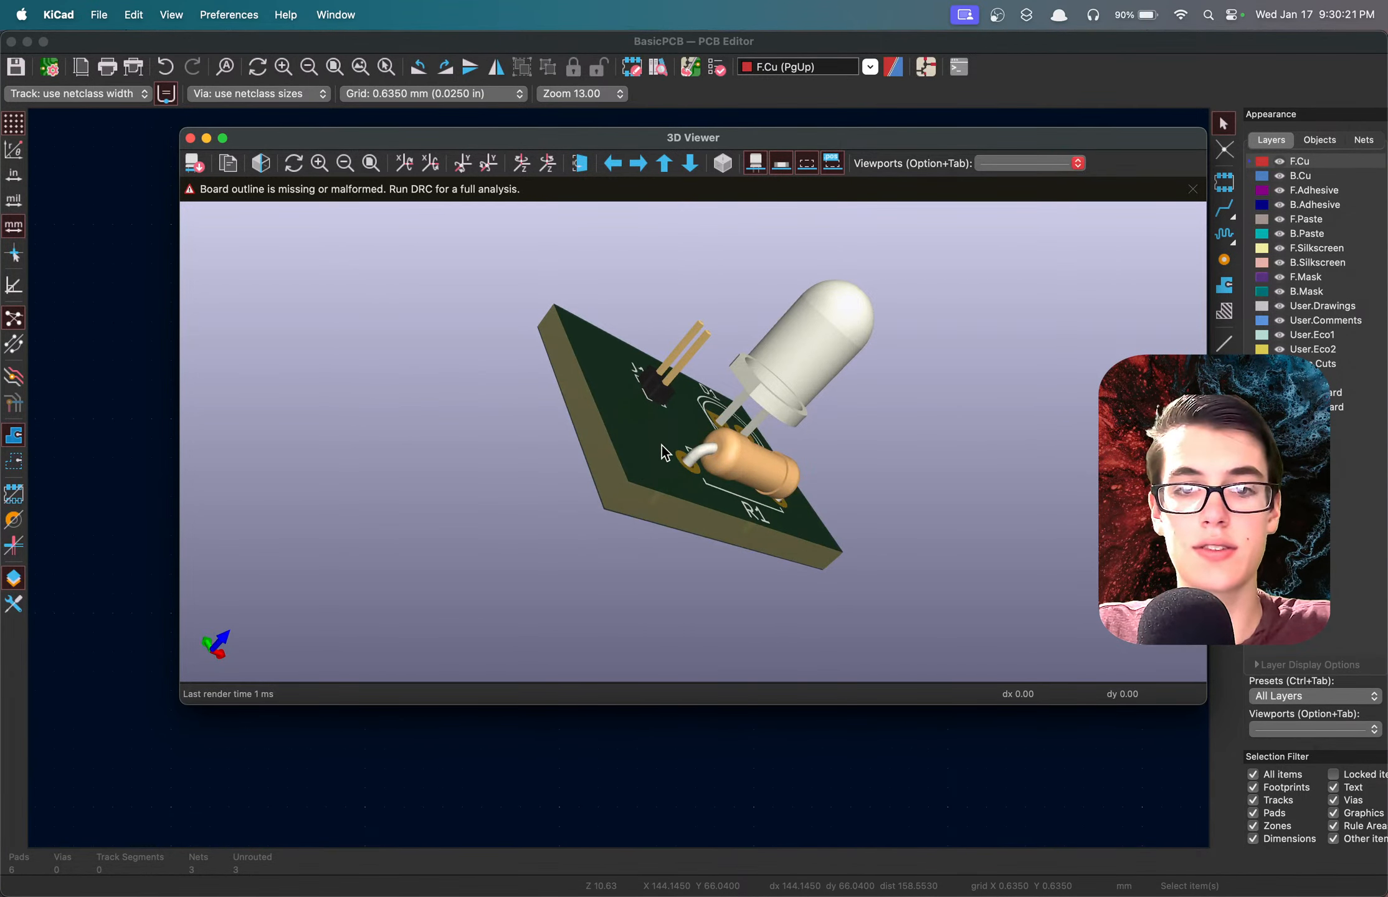
drag(620, 491, 672, 454)
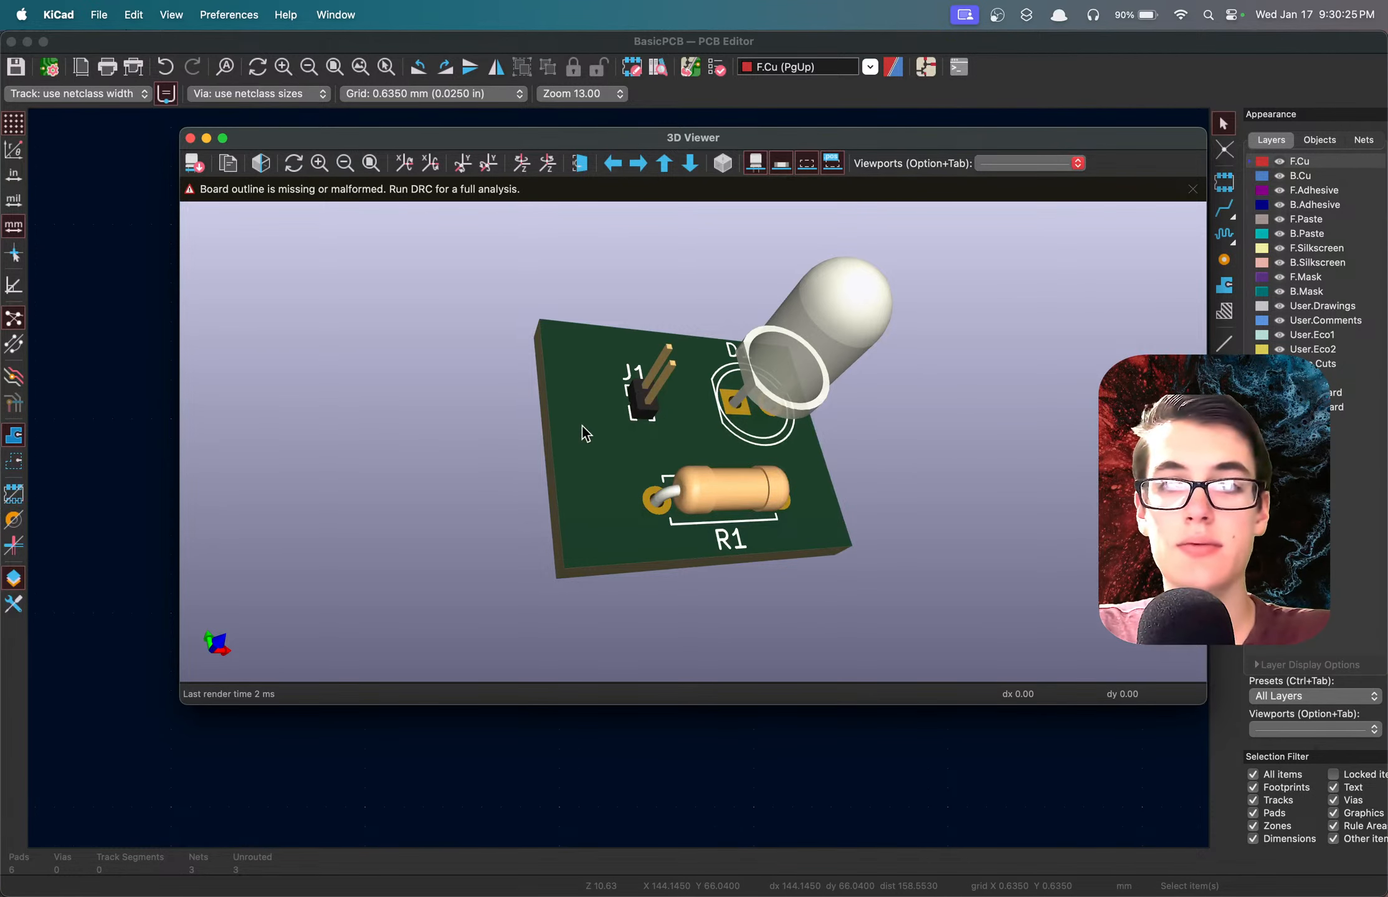
drag(698, 443, 647, 484)
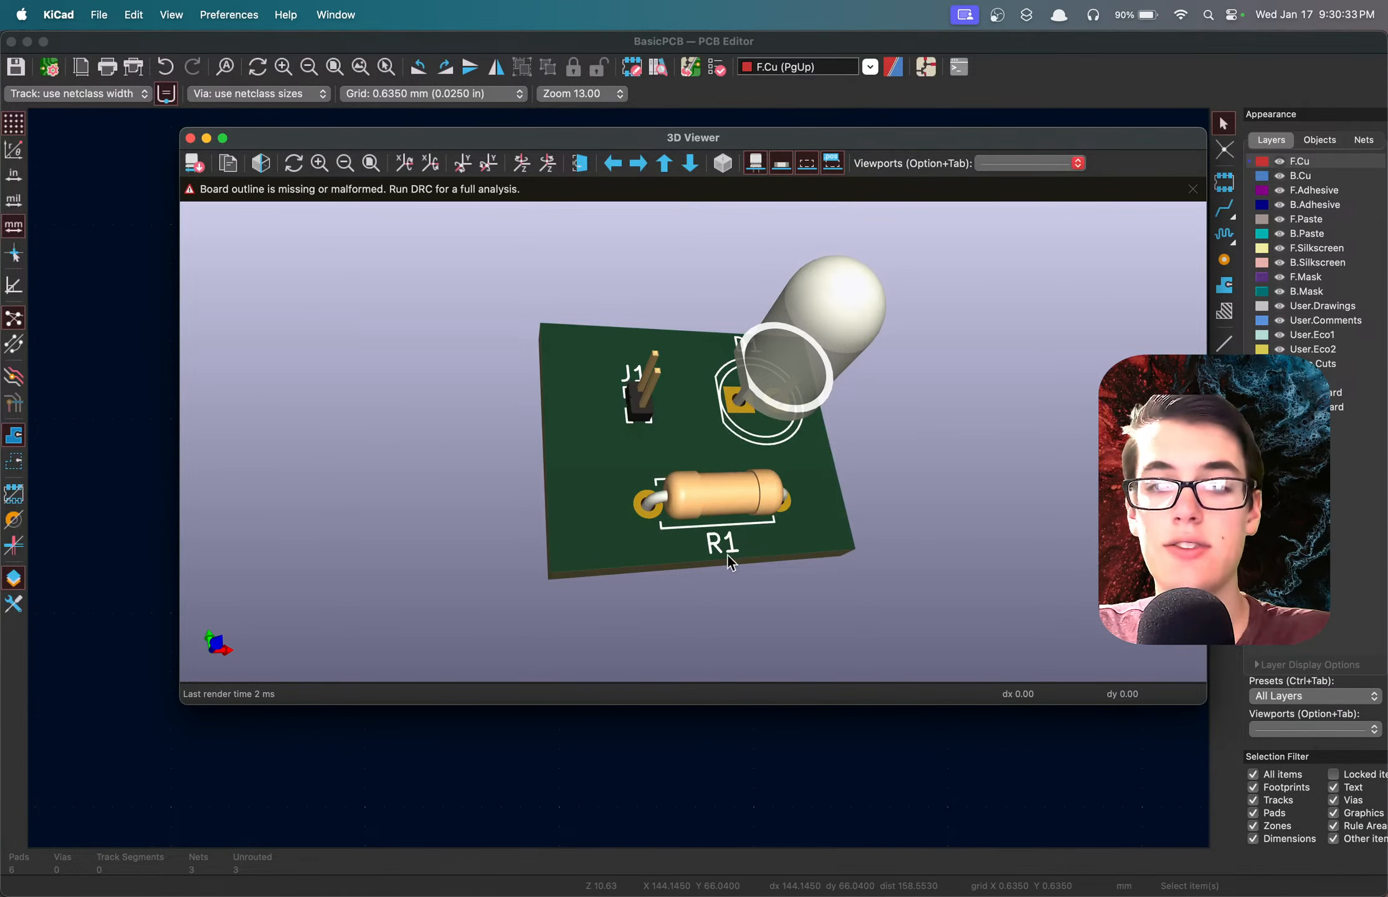
drag(690, 450, 606, 482)
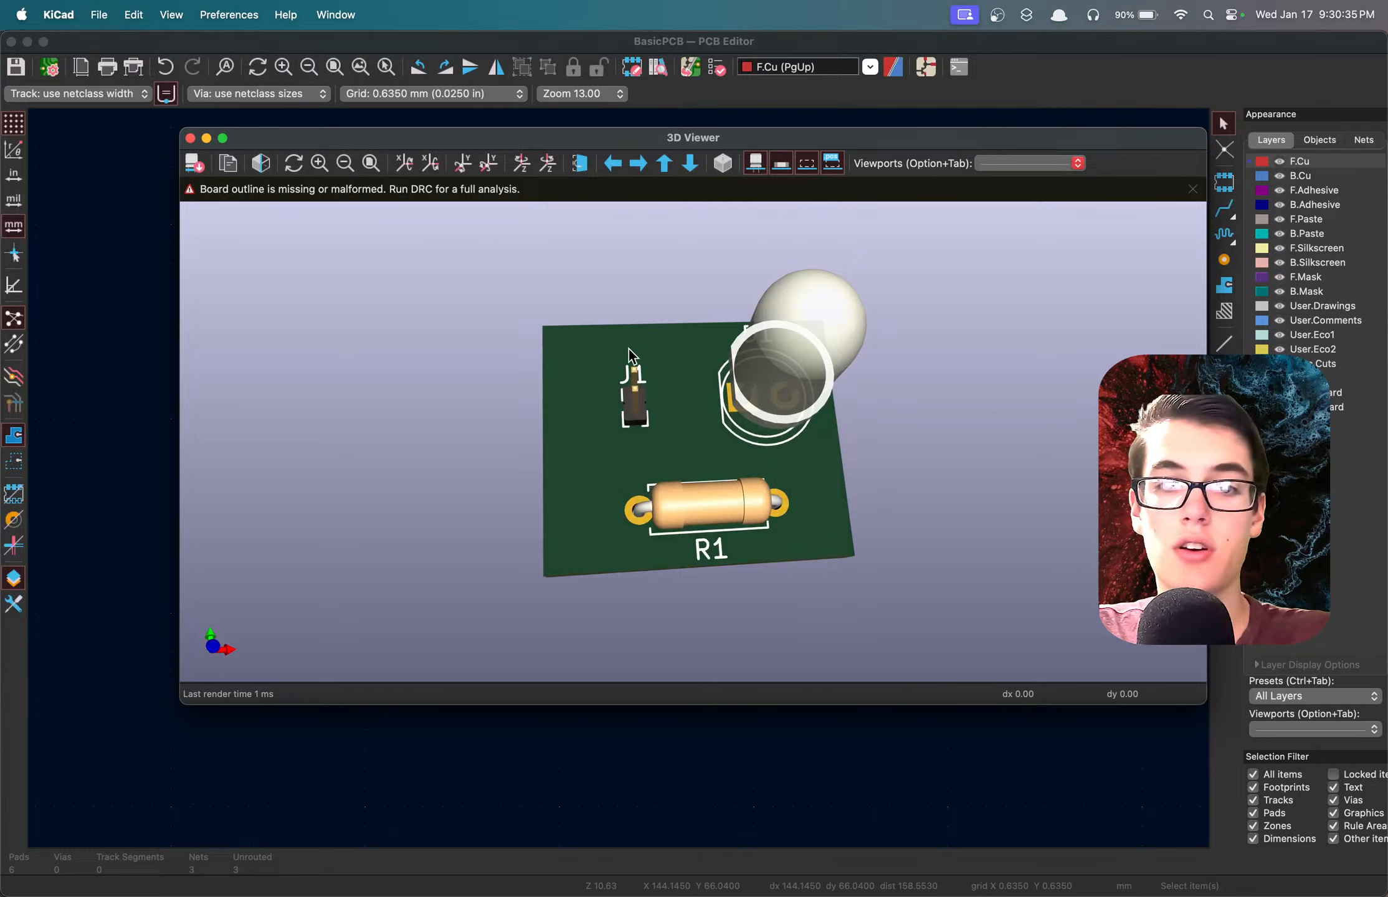
drag(679, 430, 822, 428)
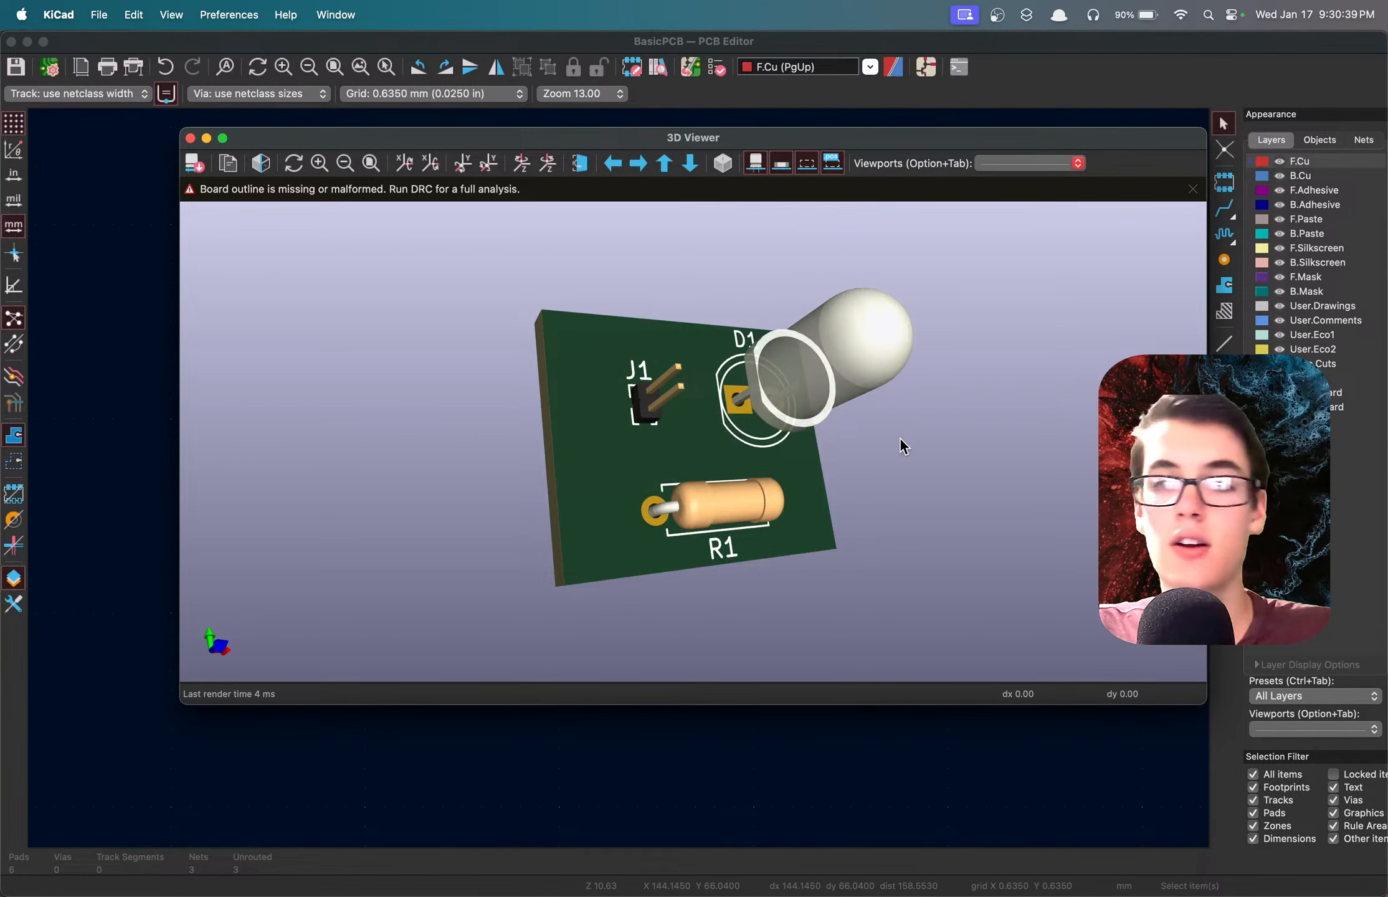
drag(853, 429, 683, 431)
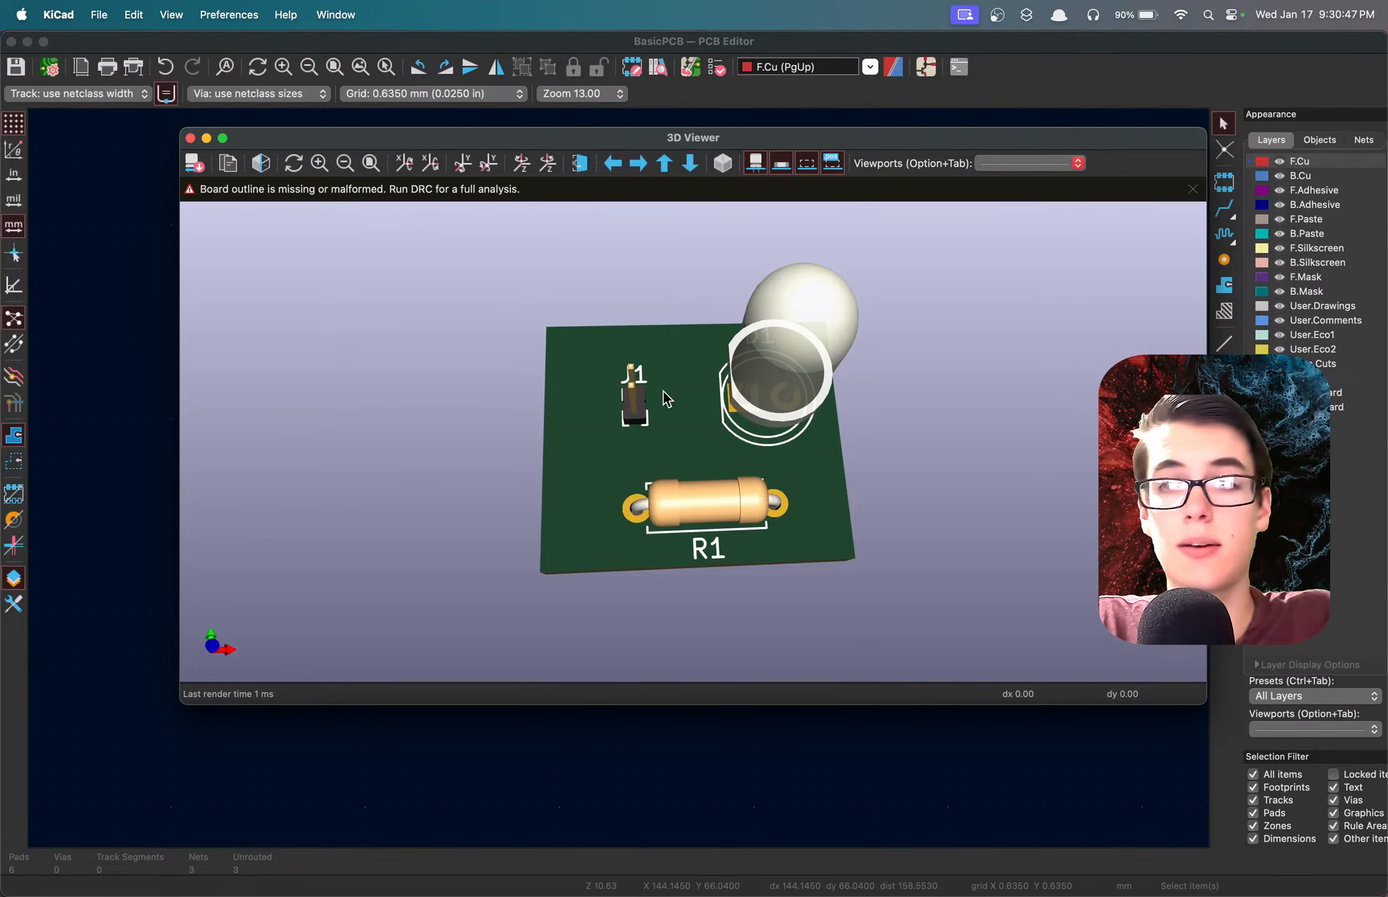
drag(686, 427, 1000, 392)
drag(665, 405, 699, 416)
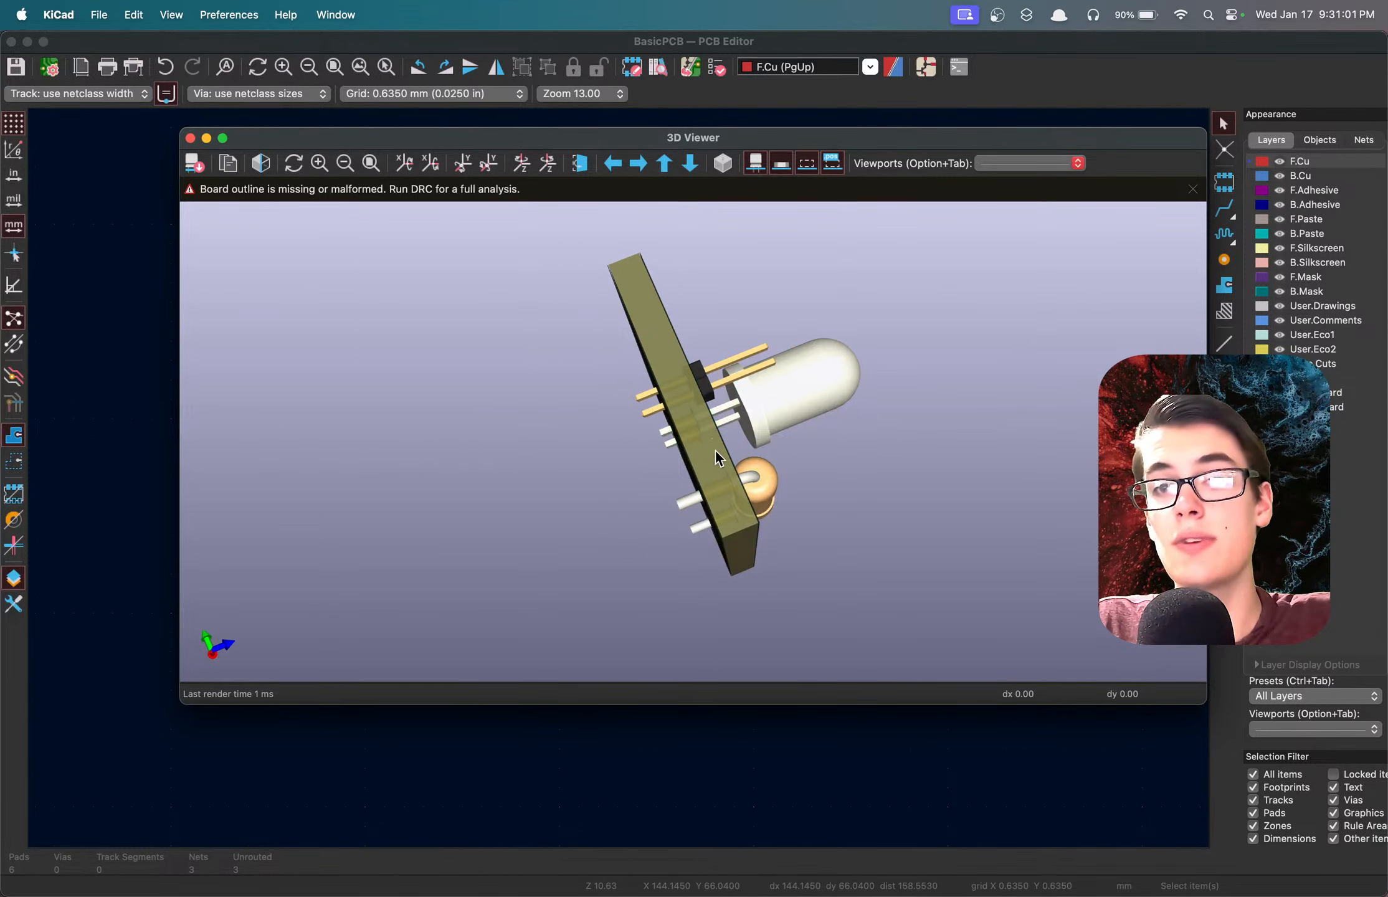
drag(696, 464, 492, 461)
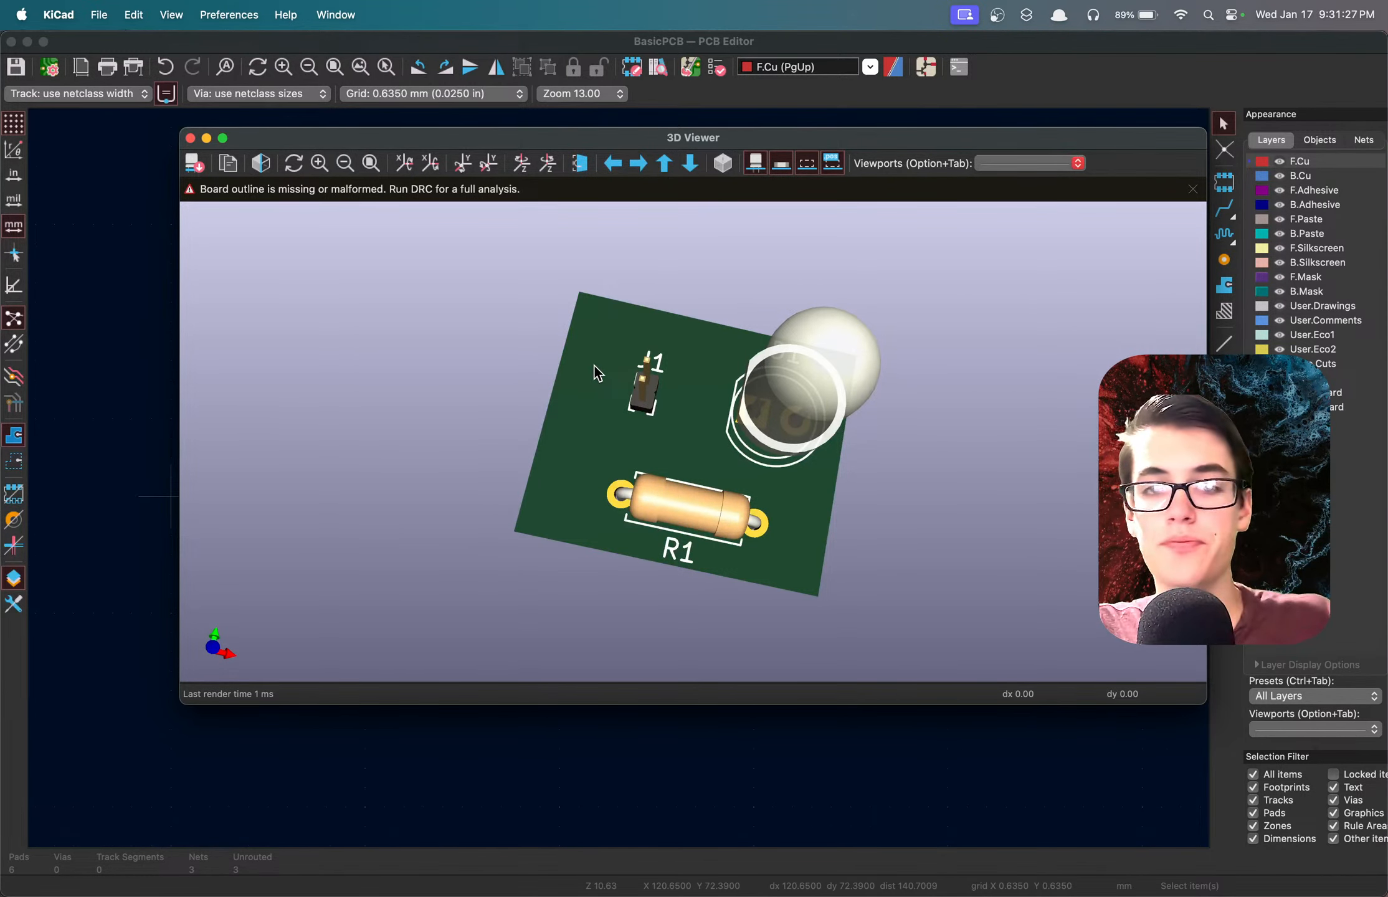
drag(666, 472, 665, 391)
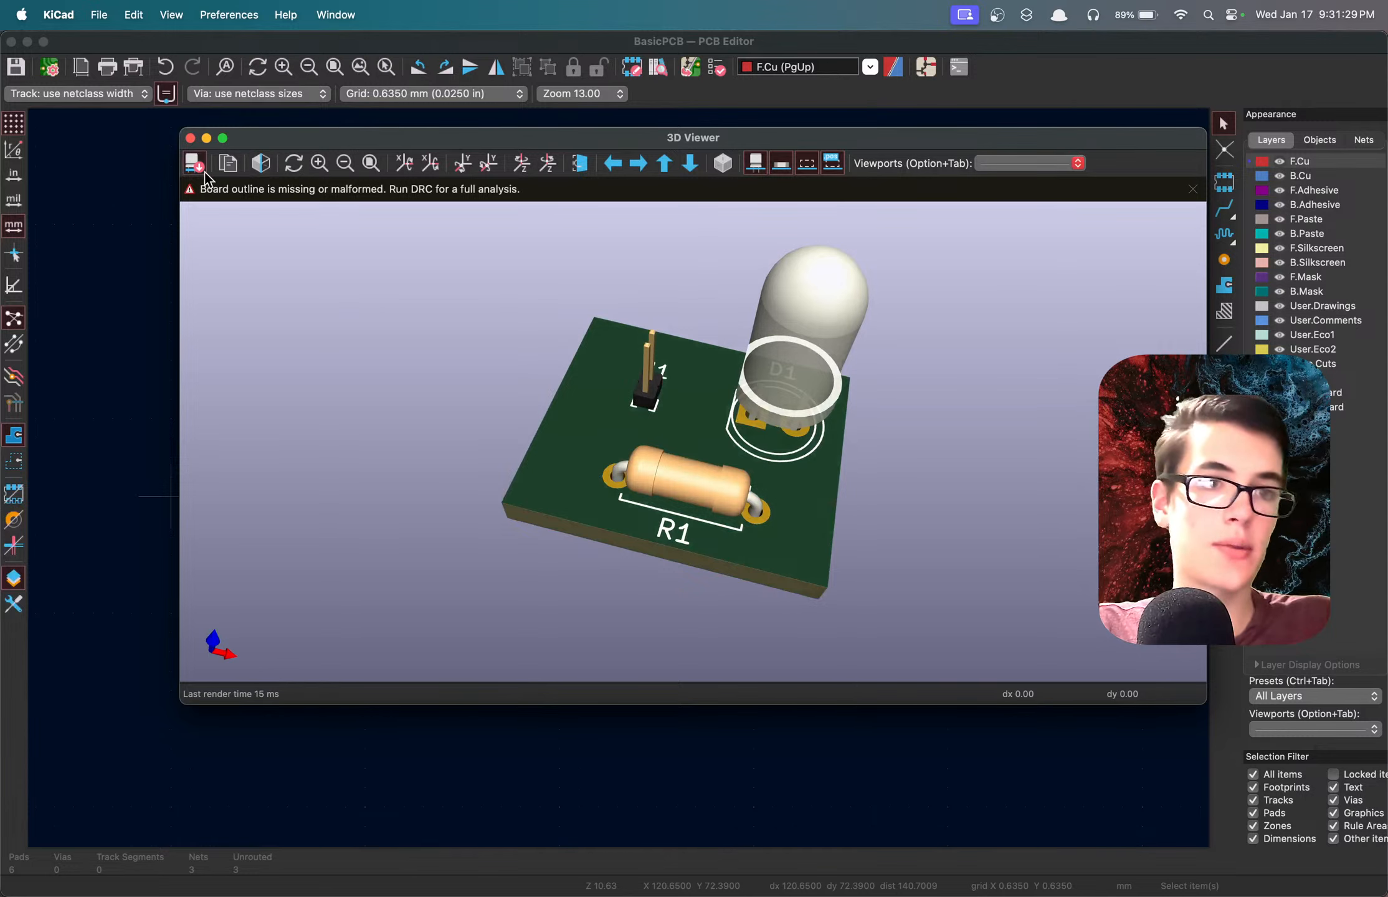
key(super+w)
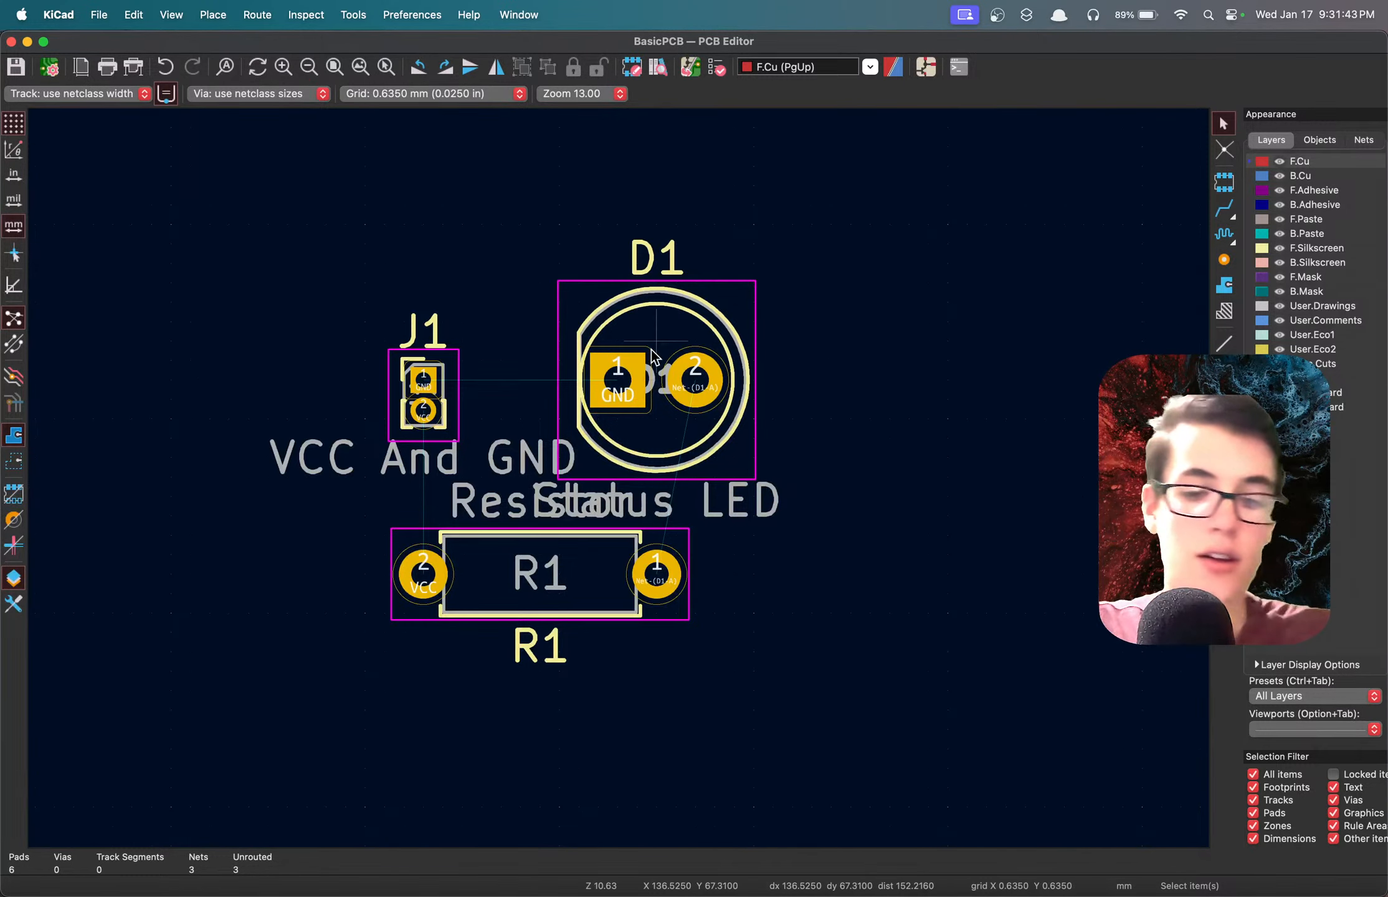
Move D1 slightly up and to the right, save the board, and start the Route Tracks tool.
drag(650, 357, 693, 338)
key(super+s)
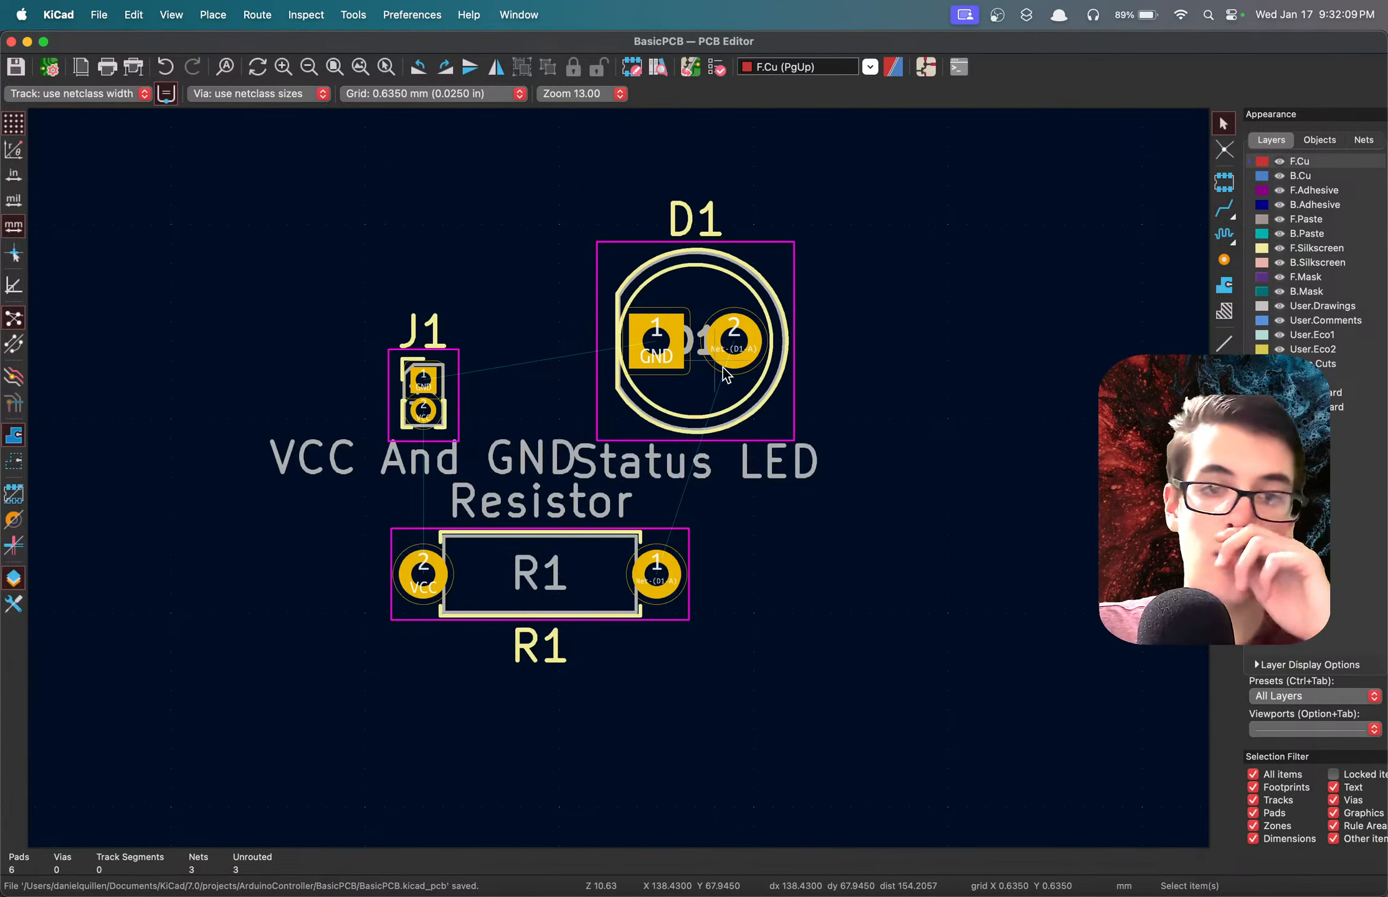
click(1226, 212)
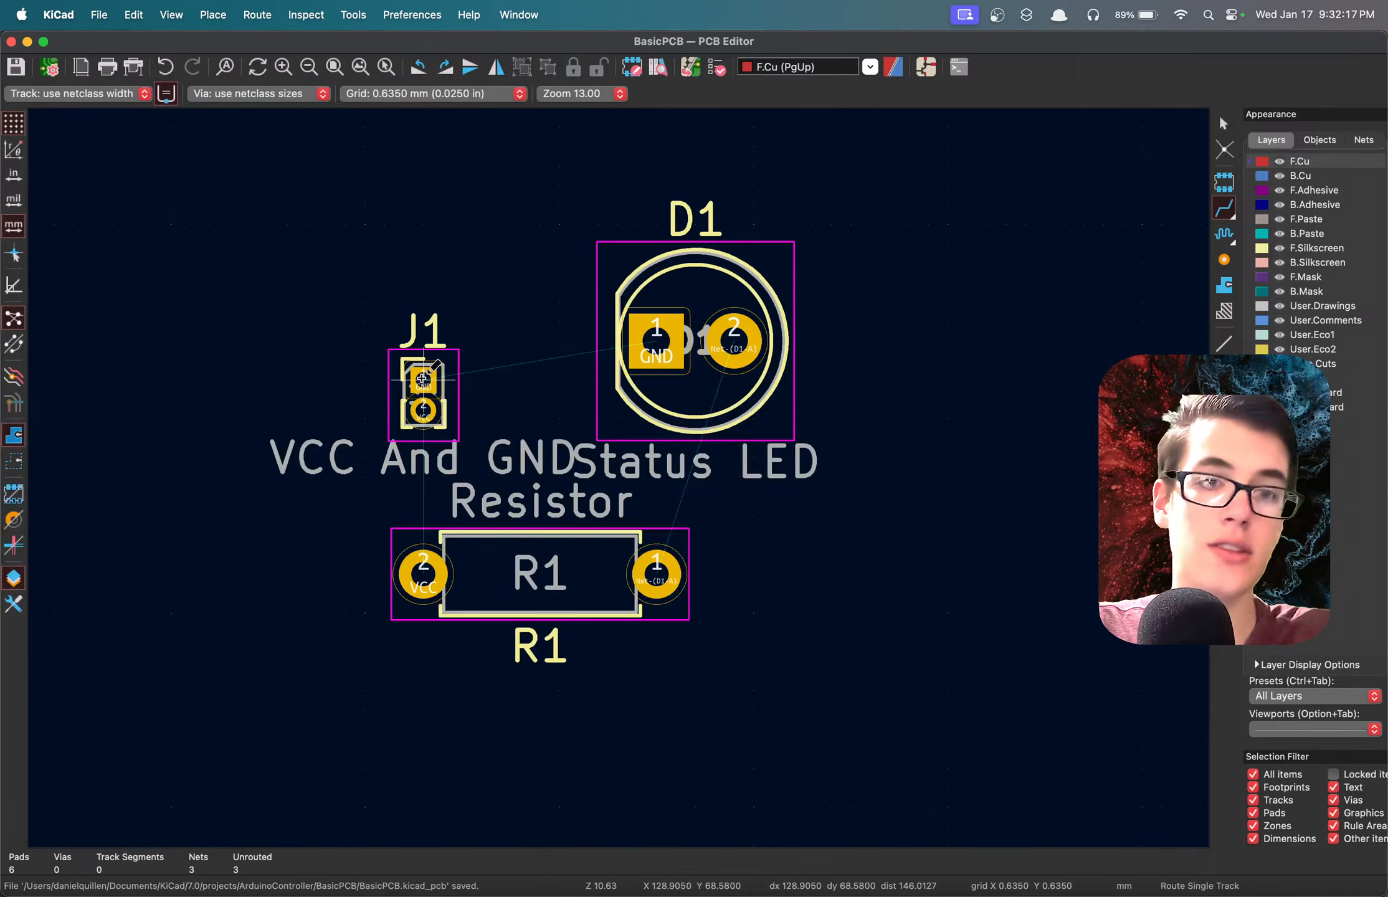
Try routing the GND track from J1 pad 1 to D1 pad 1 with a right-angle corner, and undo it.
click(422, 378)
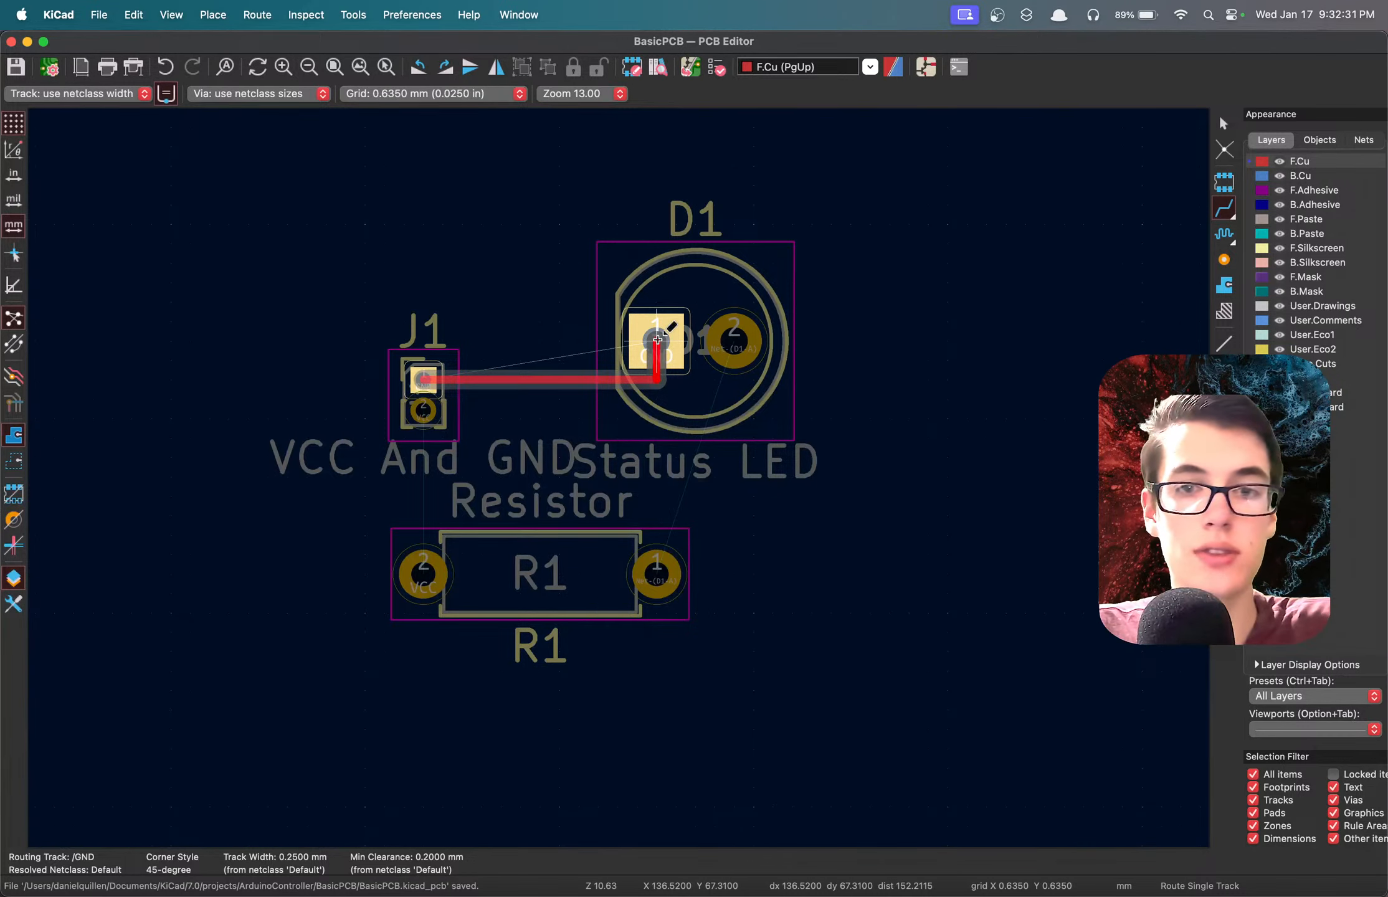
click(657, 340)
key(super+z)
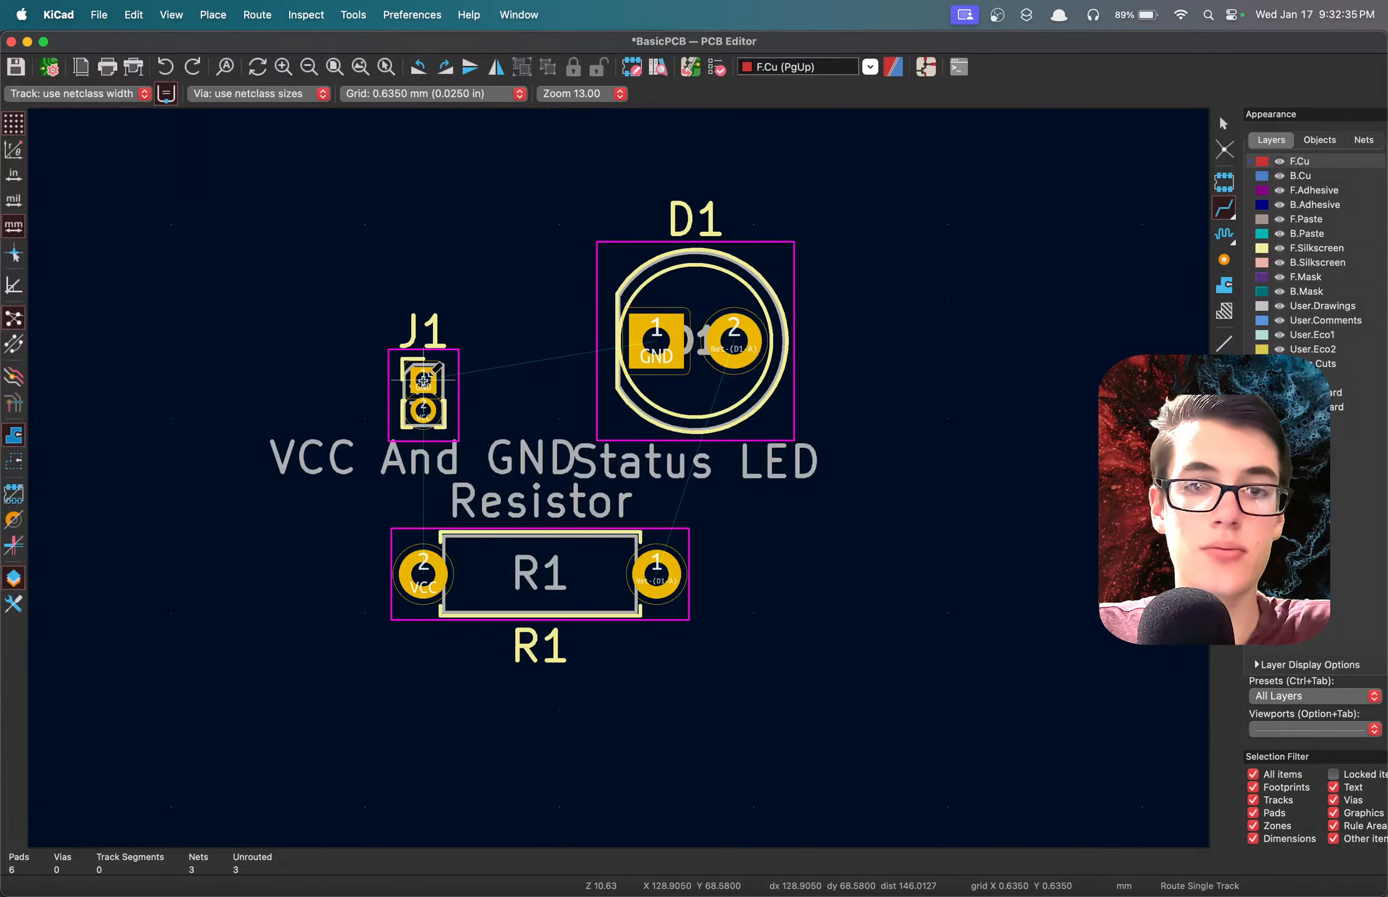
Route the GND track on F.Cu from J1 pad 1 to D1 pad 1 with a 45-degree jog midway.
click(424, 378)
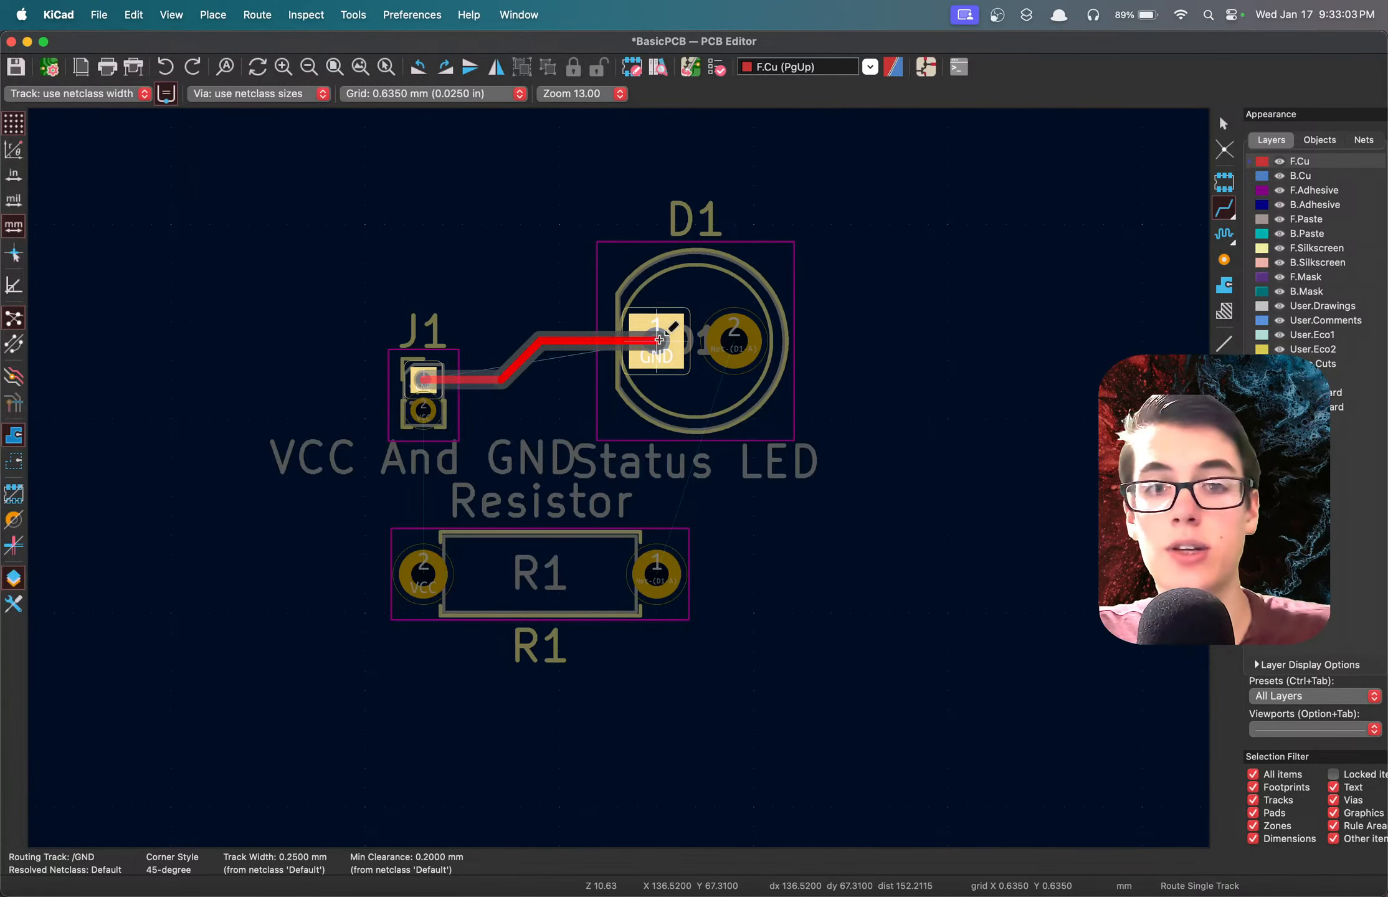
click(659, 340)
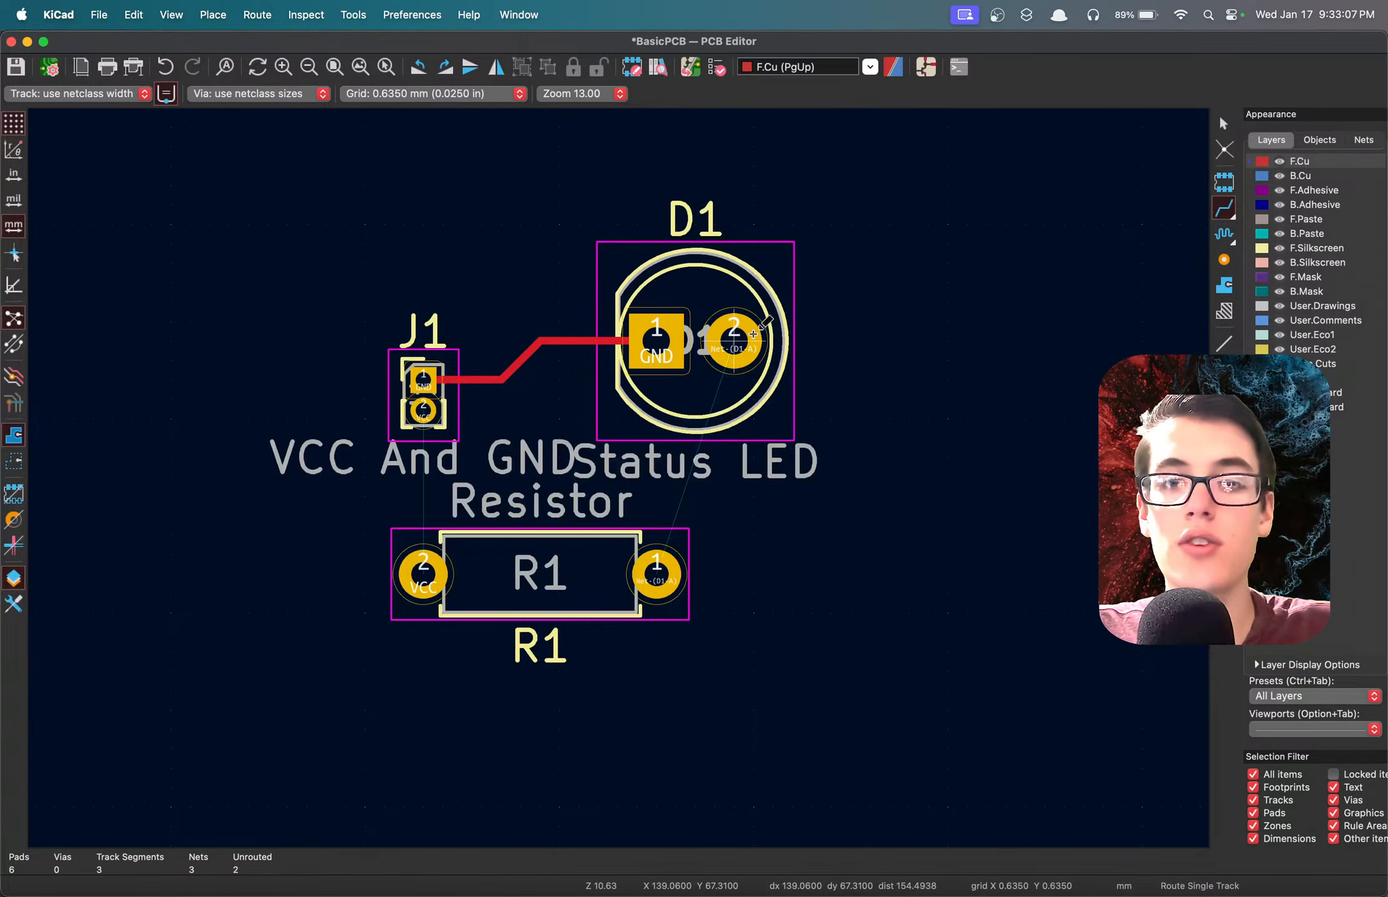
Try routing D1 pad 2 straight down and across to R1 pad 1 with a right-angle corner, and undo it.
click(735, 340)
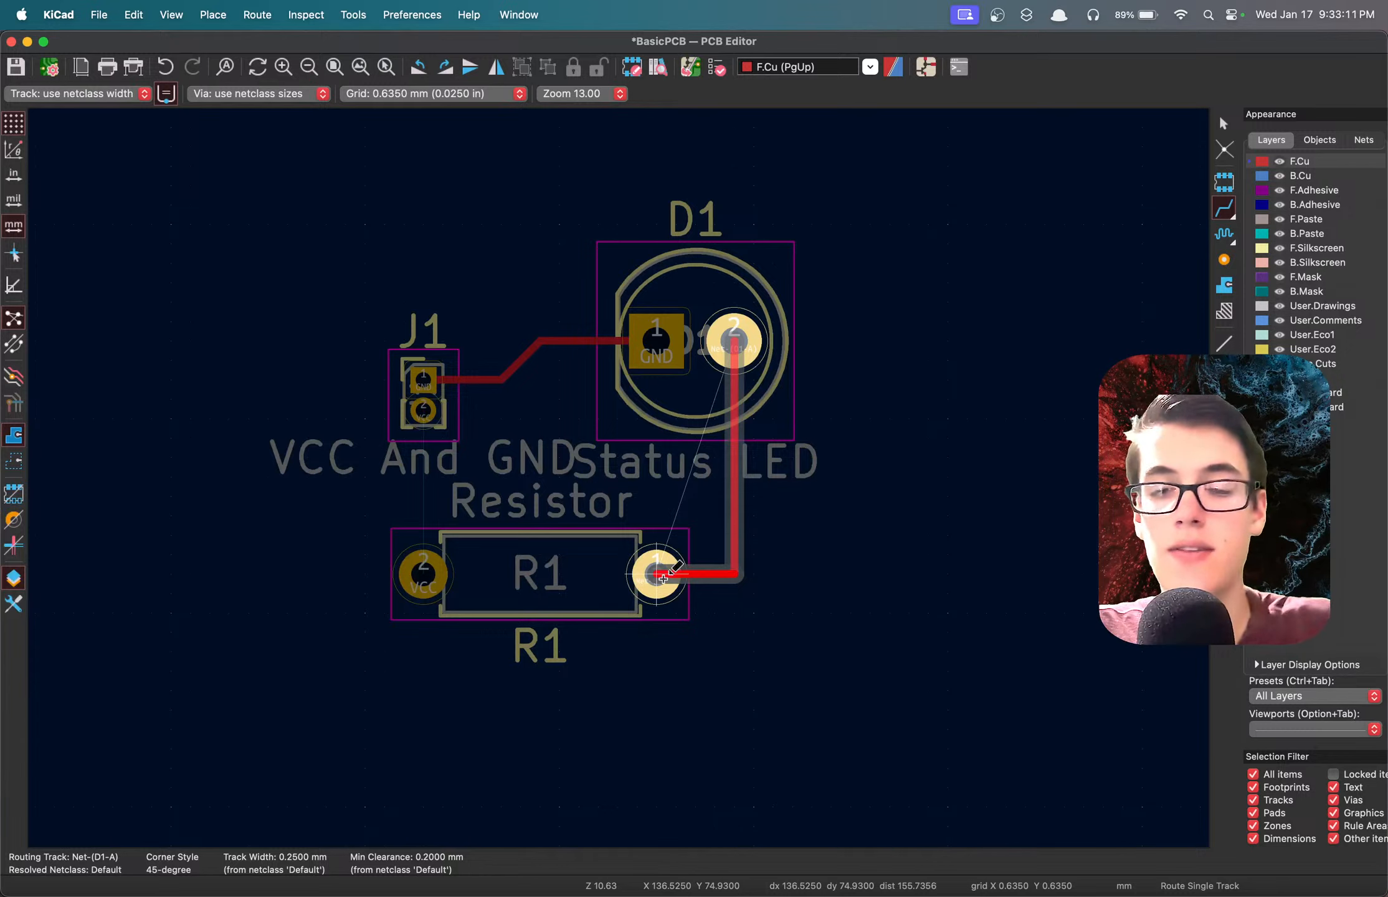
click(662, 578)
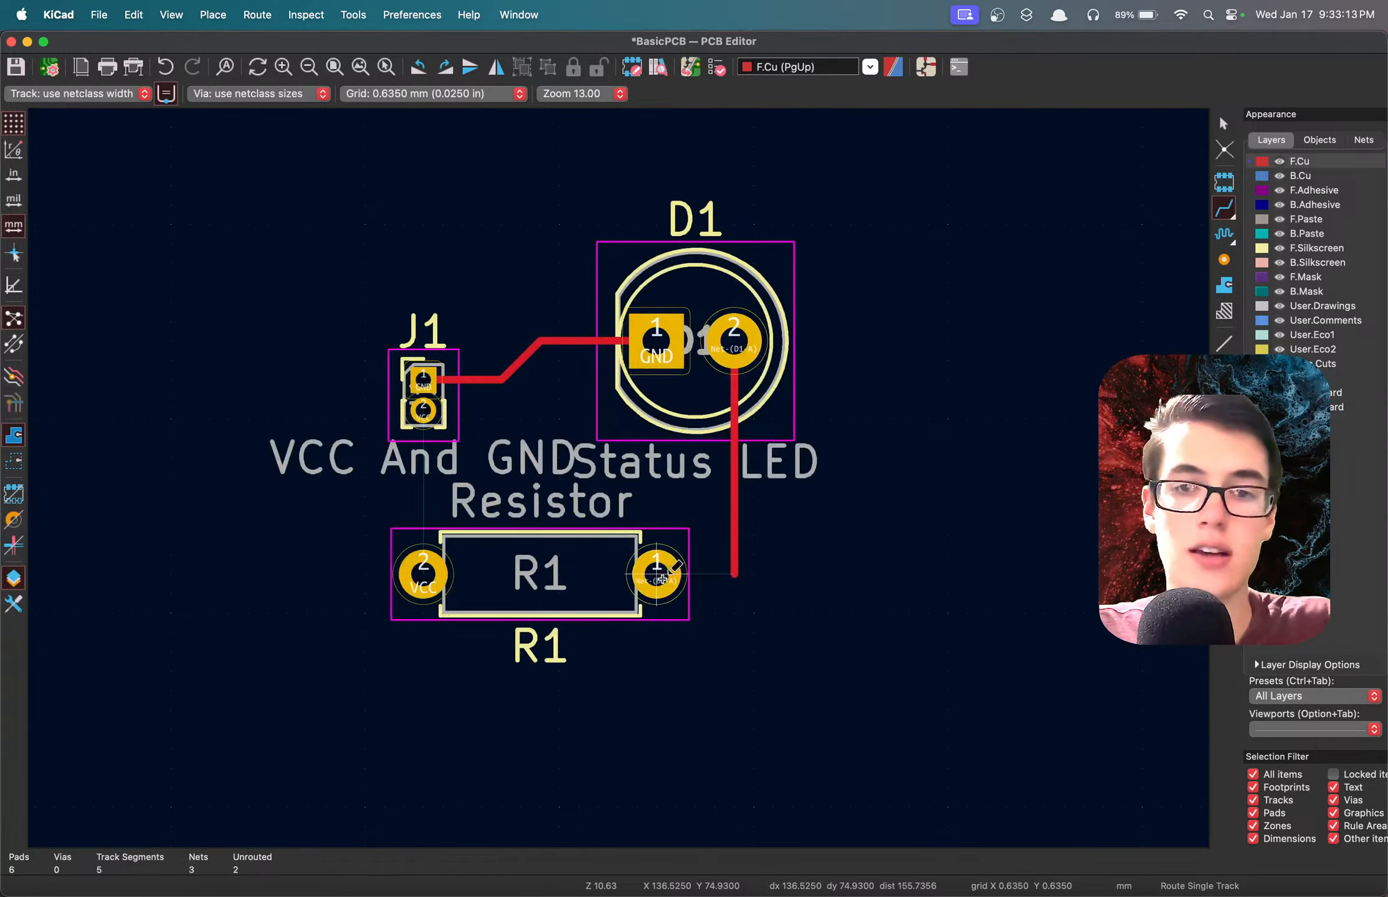
key(super+z)
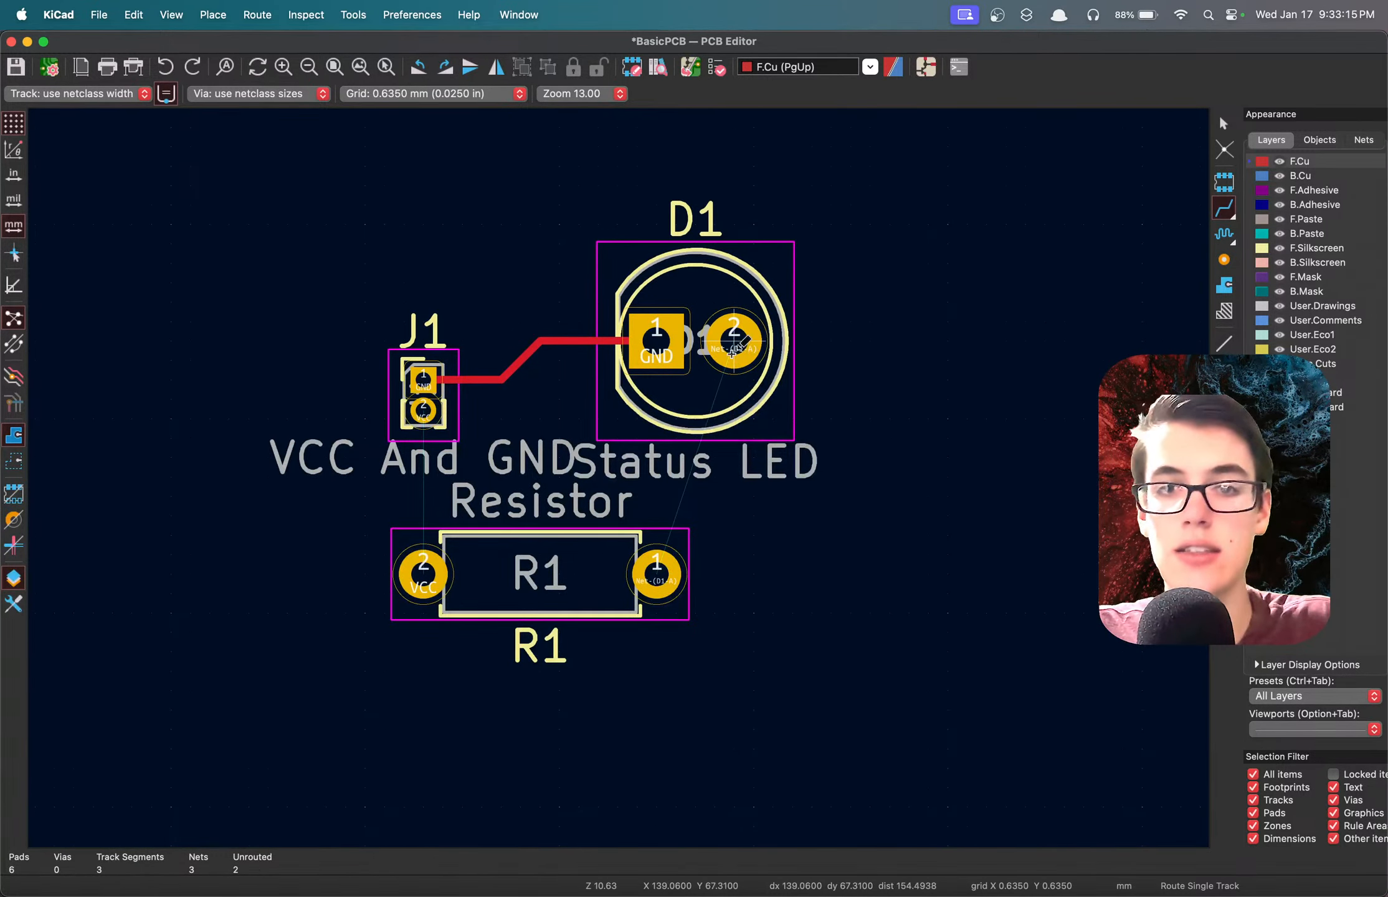
Route a track on F.Cu from D1 pad 2 down to R1 pad 1, ending in a 45-degree diagonal.
click(734, 343)
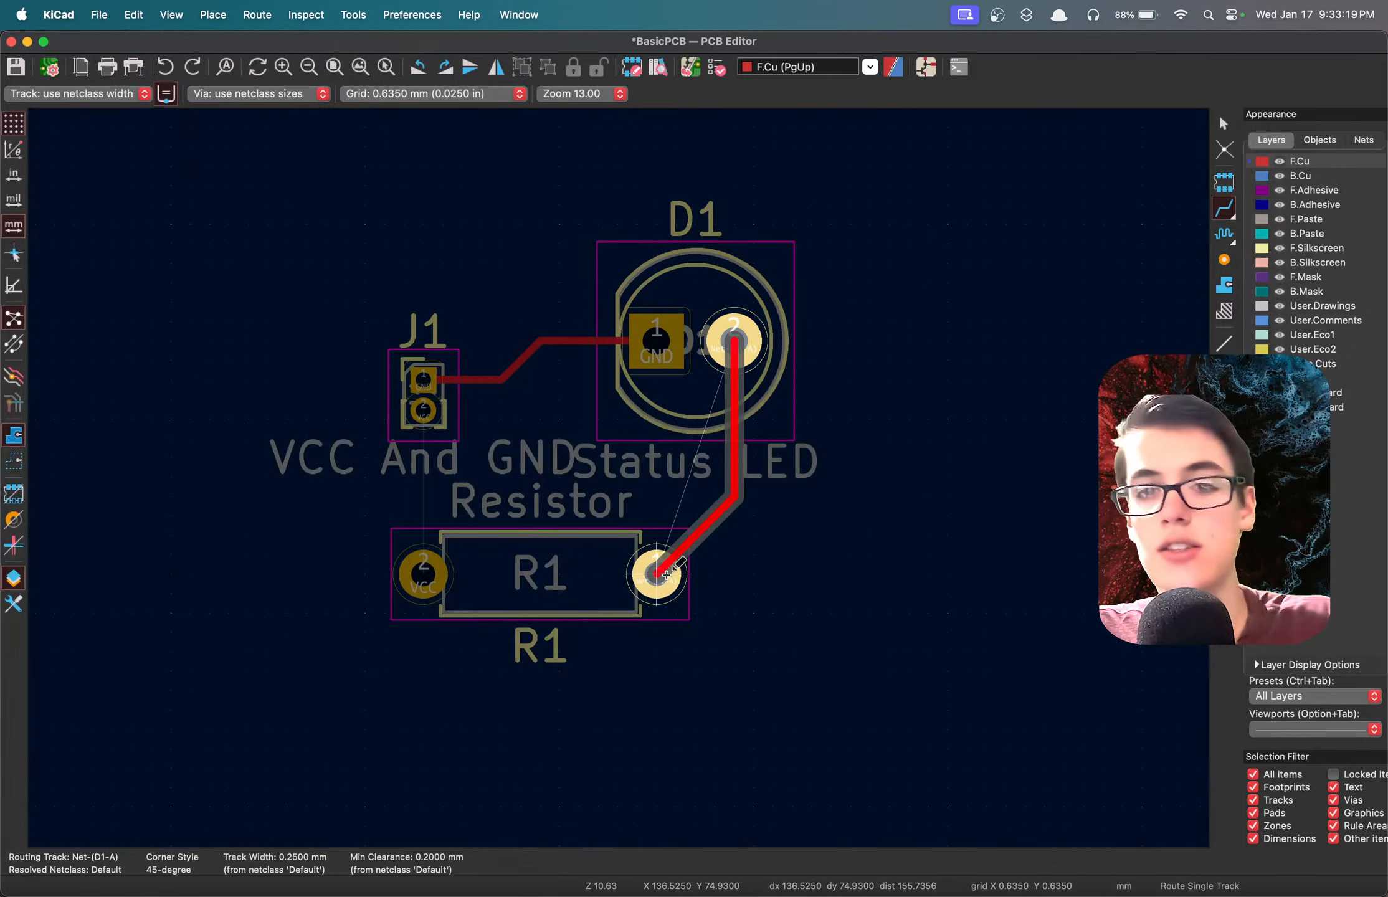
click(667, 573)
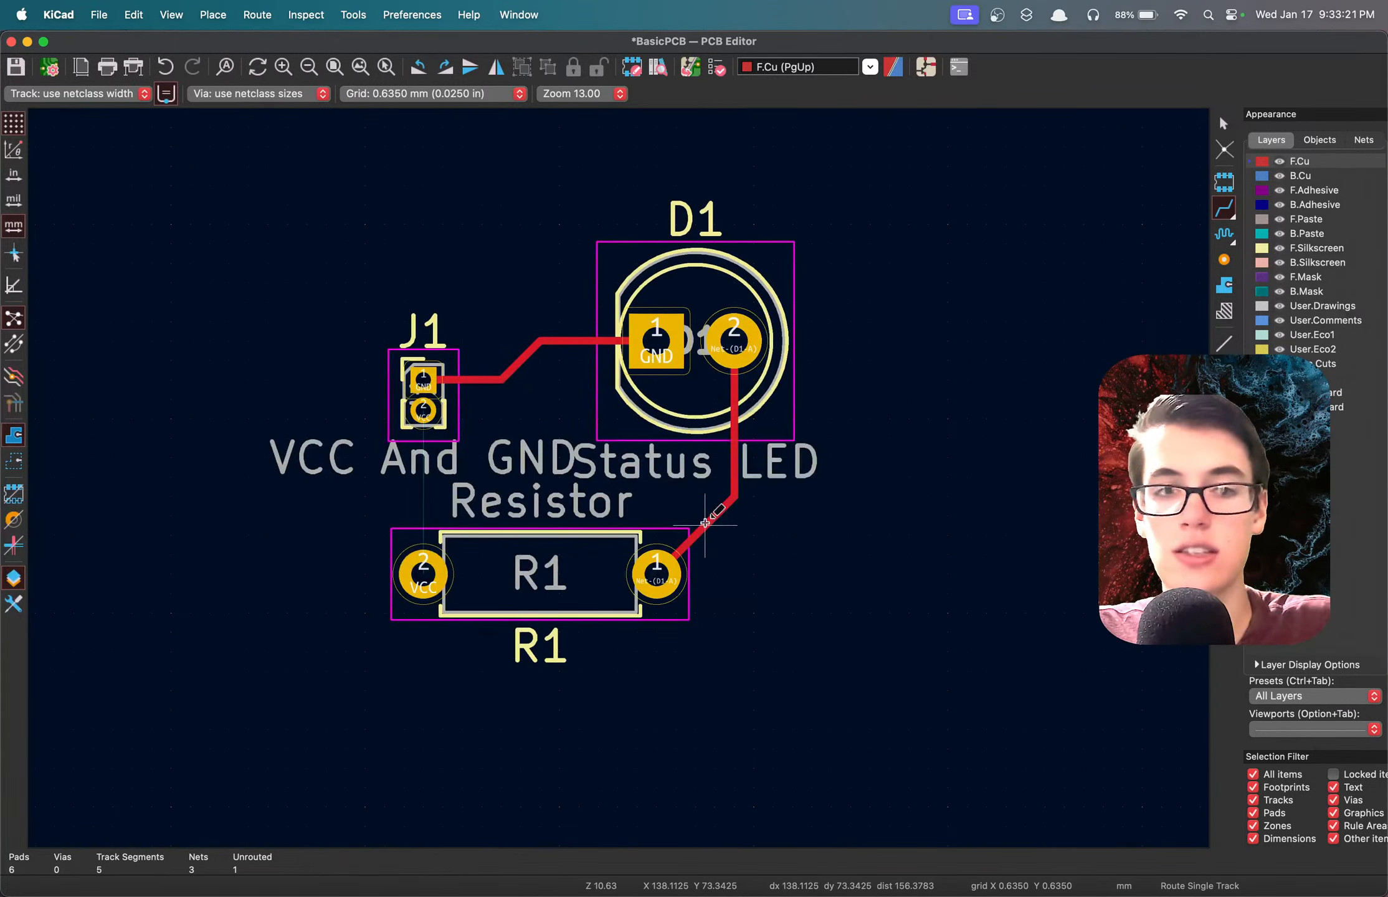
Route a straight VCC track on F.Cu from J1 pad 2 down to R1 pad 2.
click(425, 410)
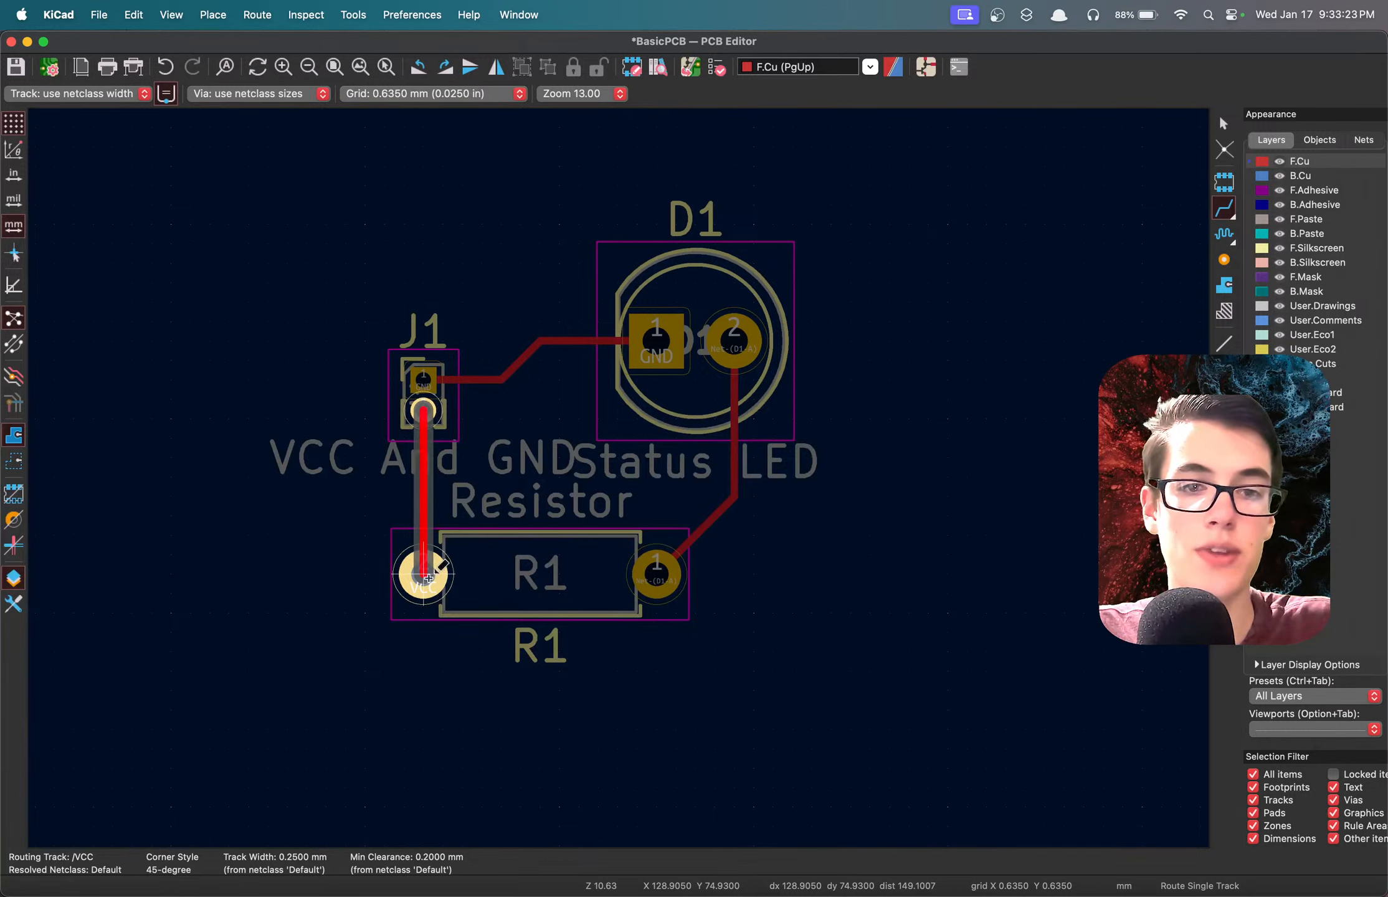
click(426, 575)
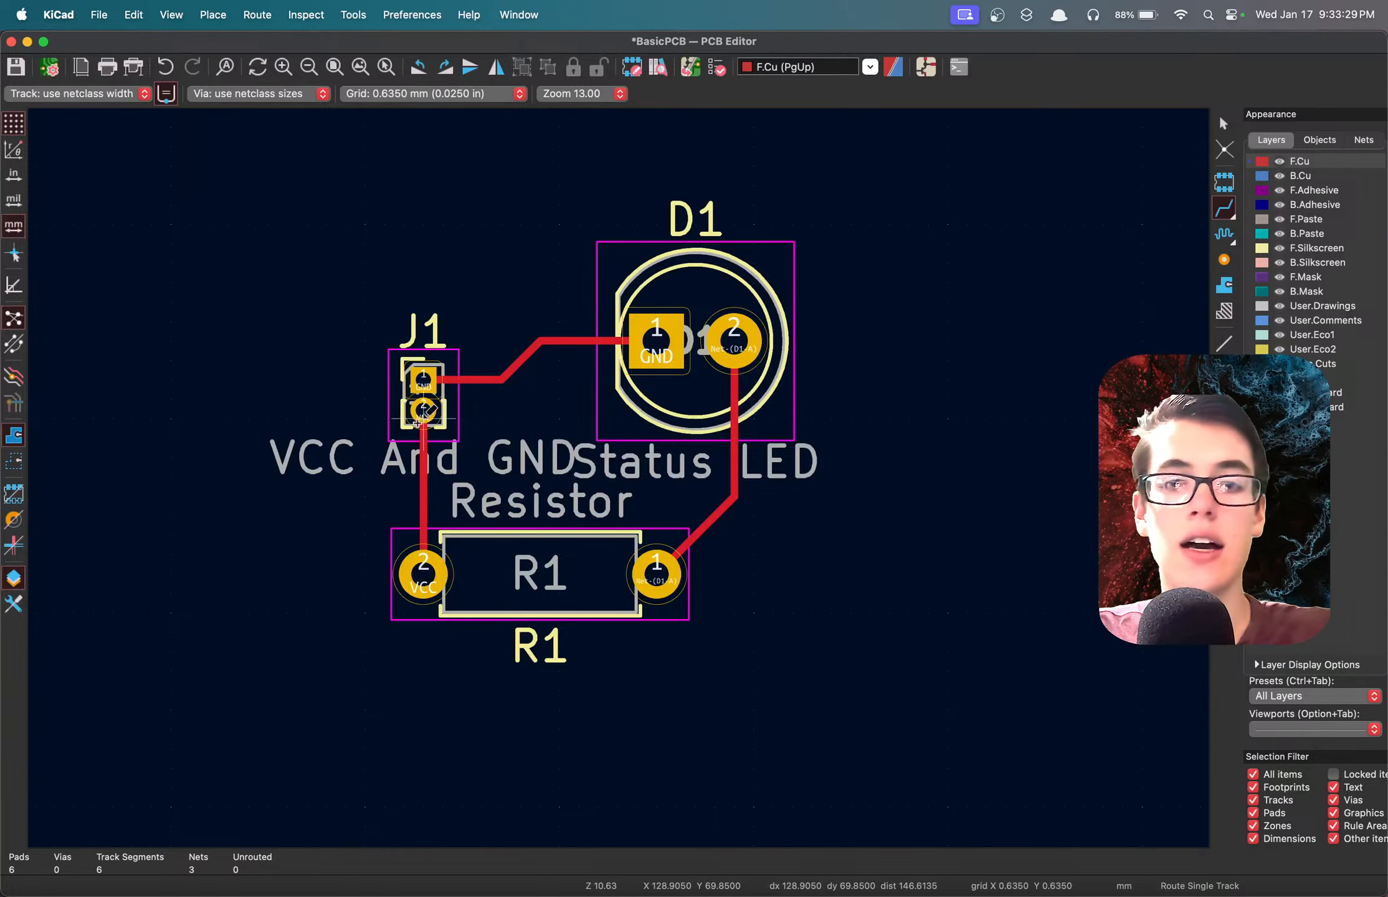
Try a loose VCC track on F.Cu running from J1 pad 2 into empty space with a 45-degree end, and delete it.
click(423, 410)
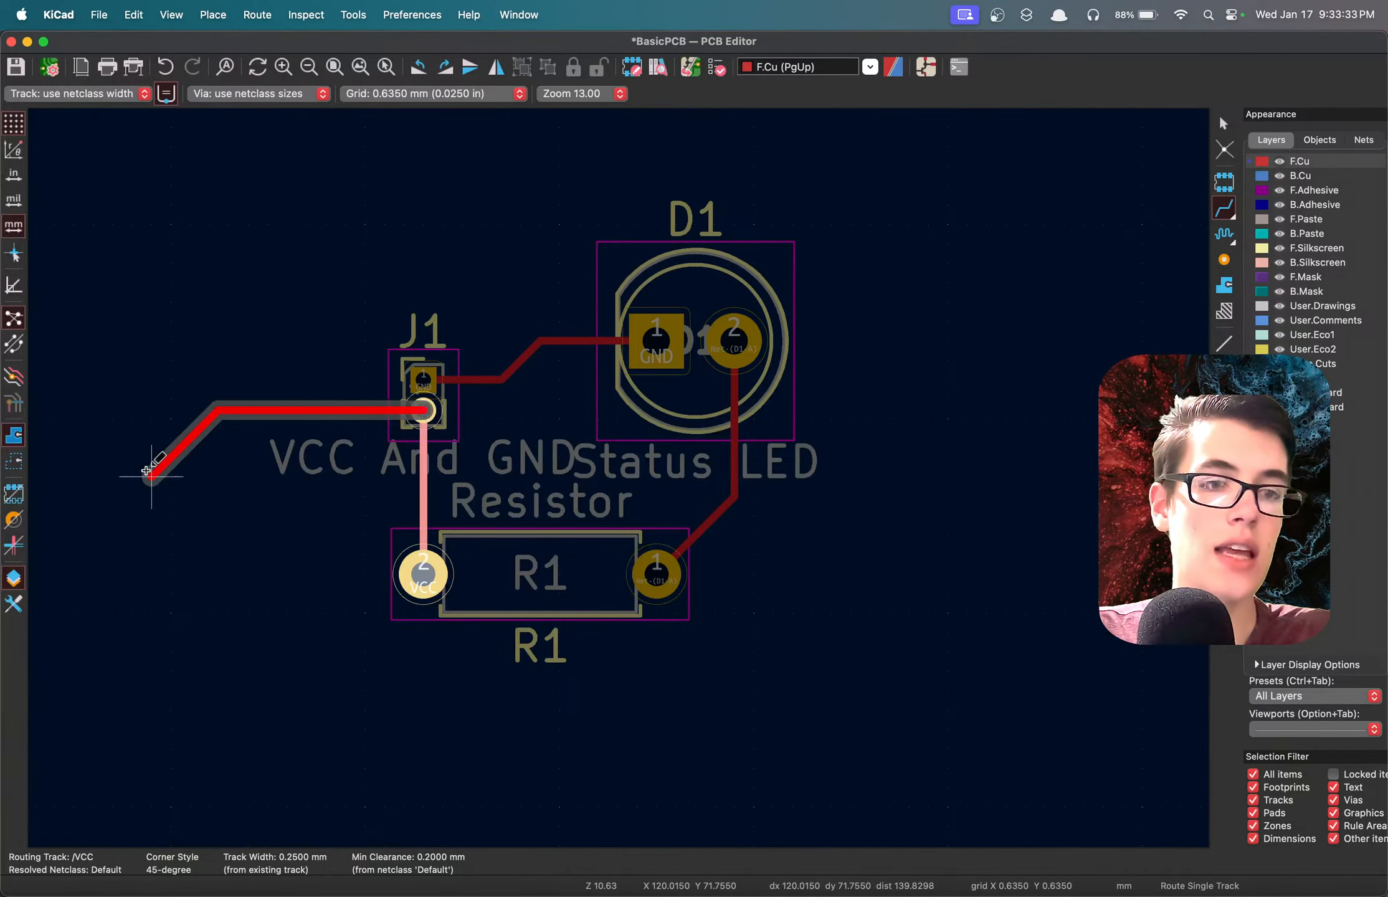
double_click(150, 475)
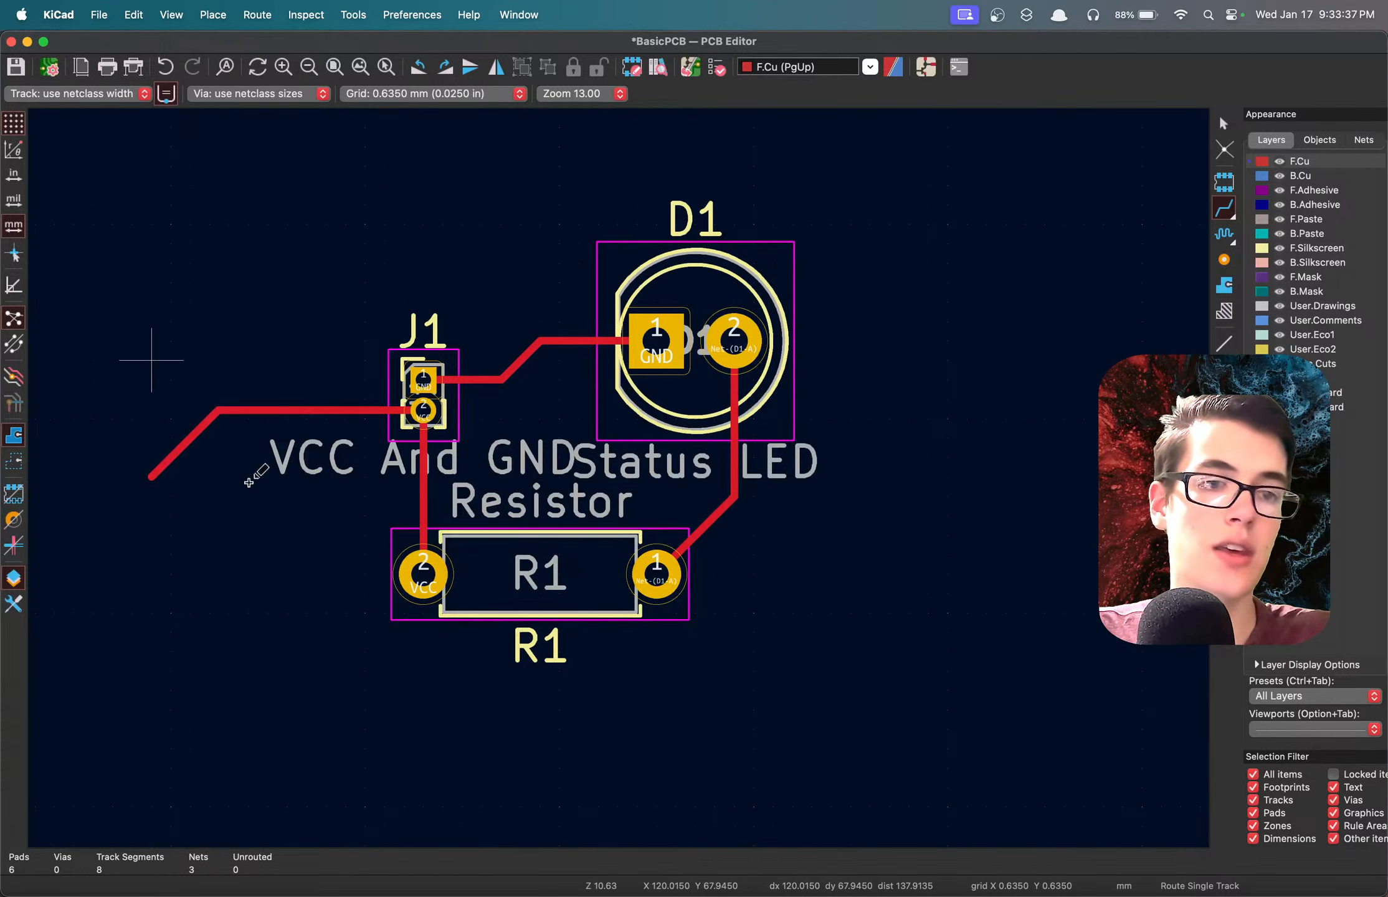
drag(256, 499, 178, 380)
key(Delete)
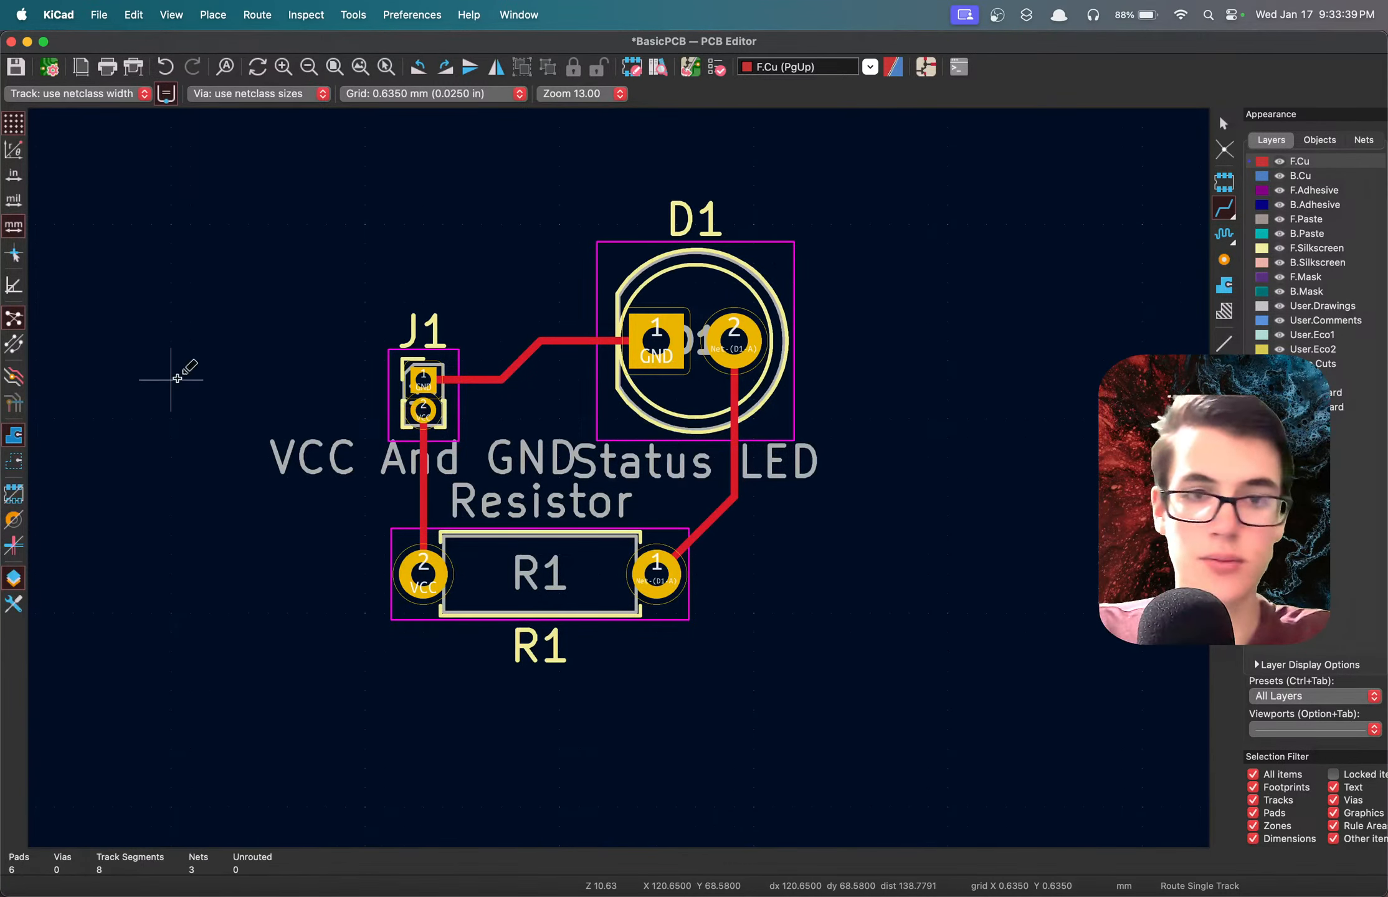
Save the board and examine its component models, silkscreen labels and tracks from several angles in the 3D viewer, then close the viewer.
key(super+s)
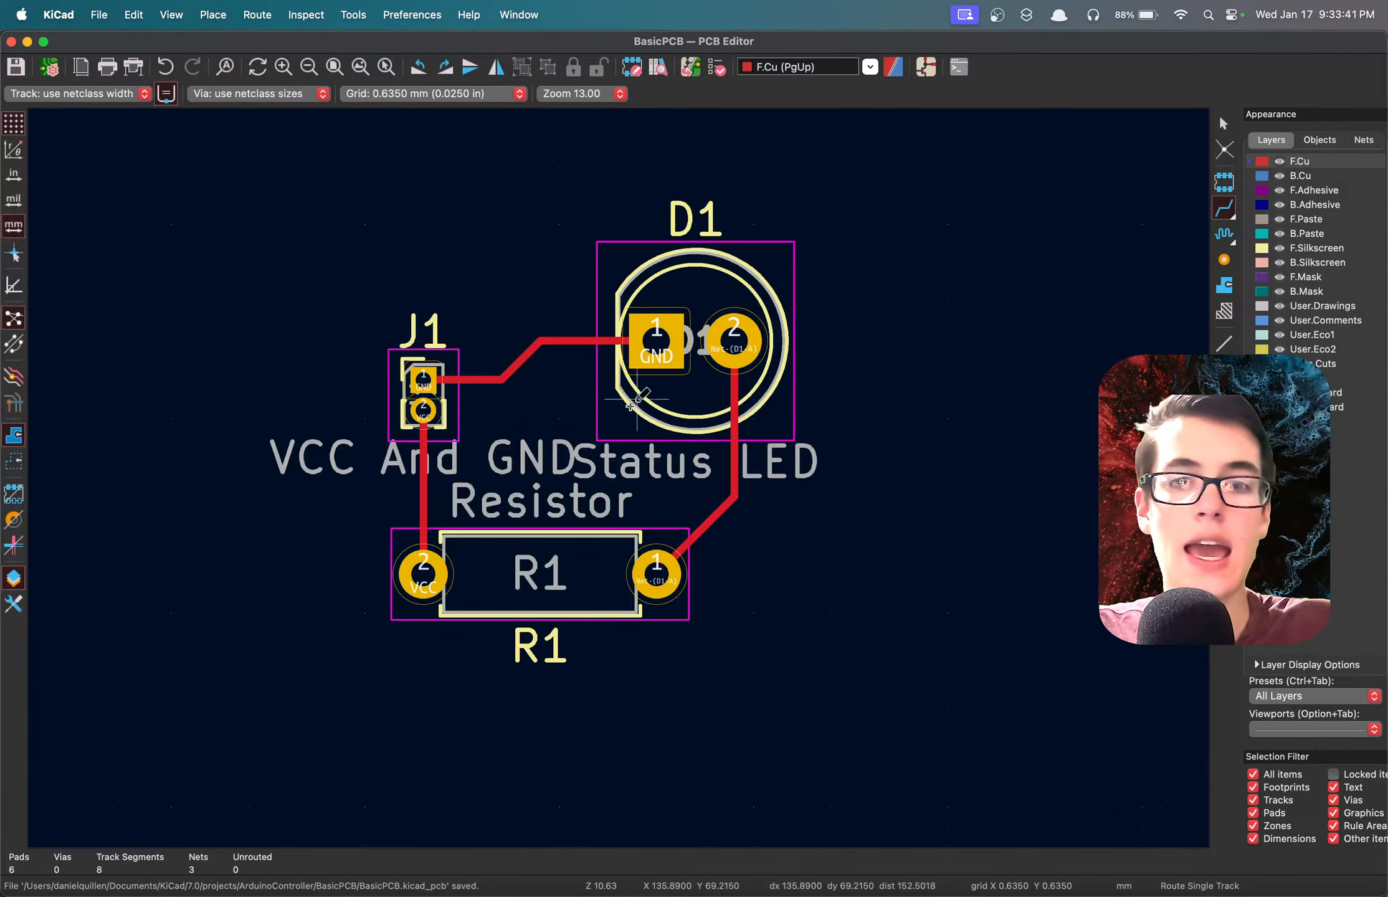
key(alt+3)
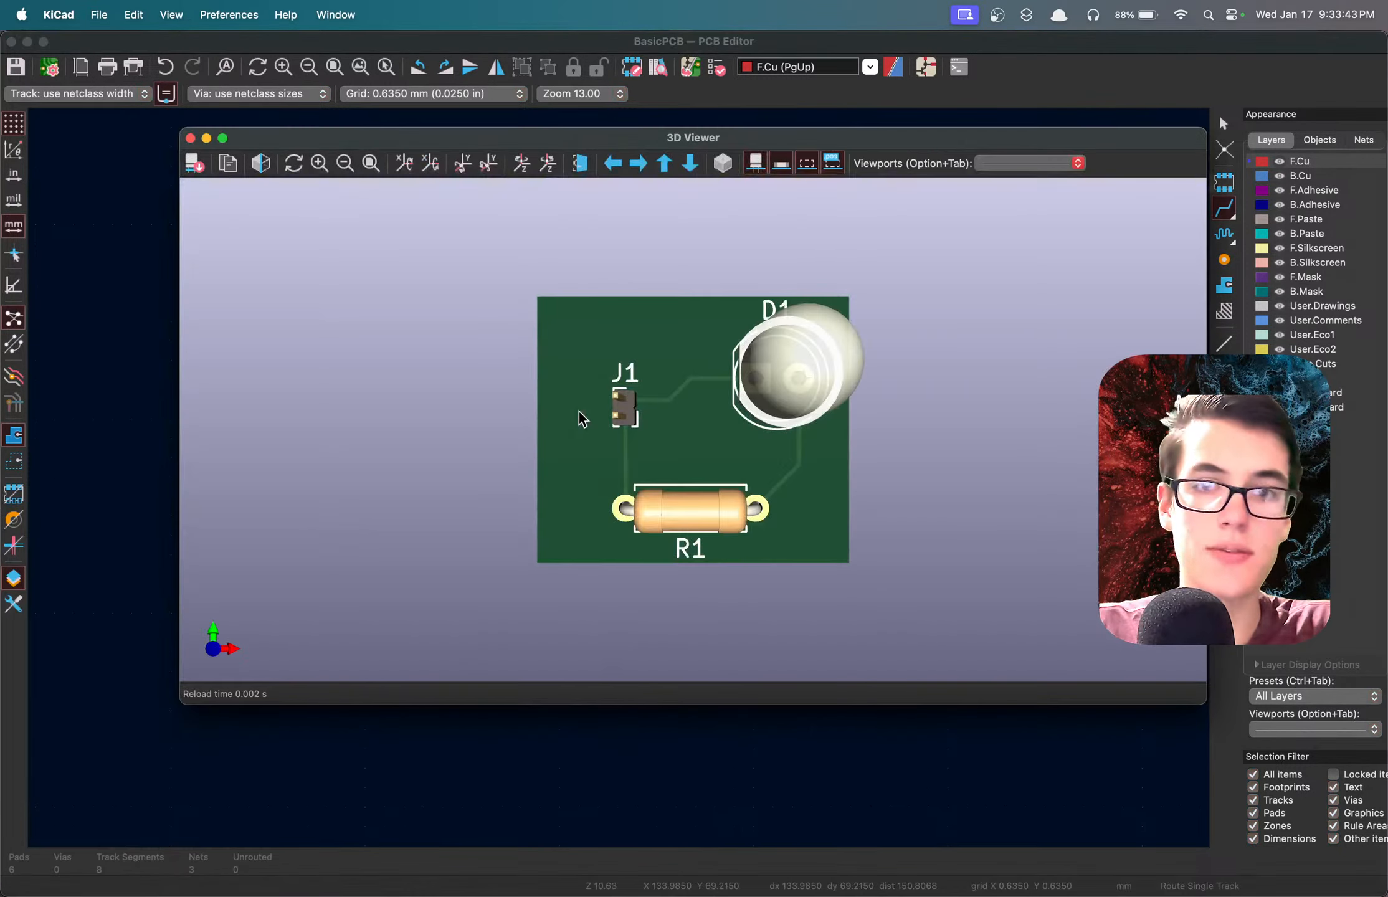
drag(728, 437, 696, 436)
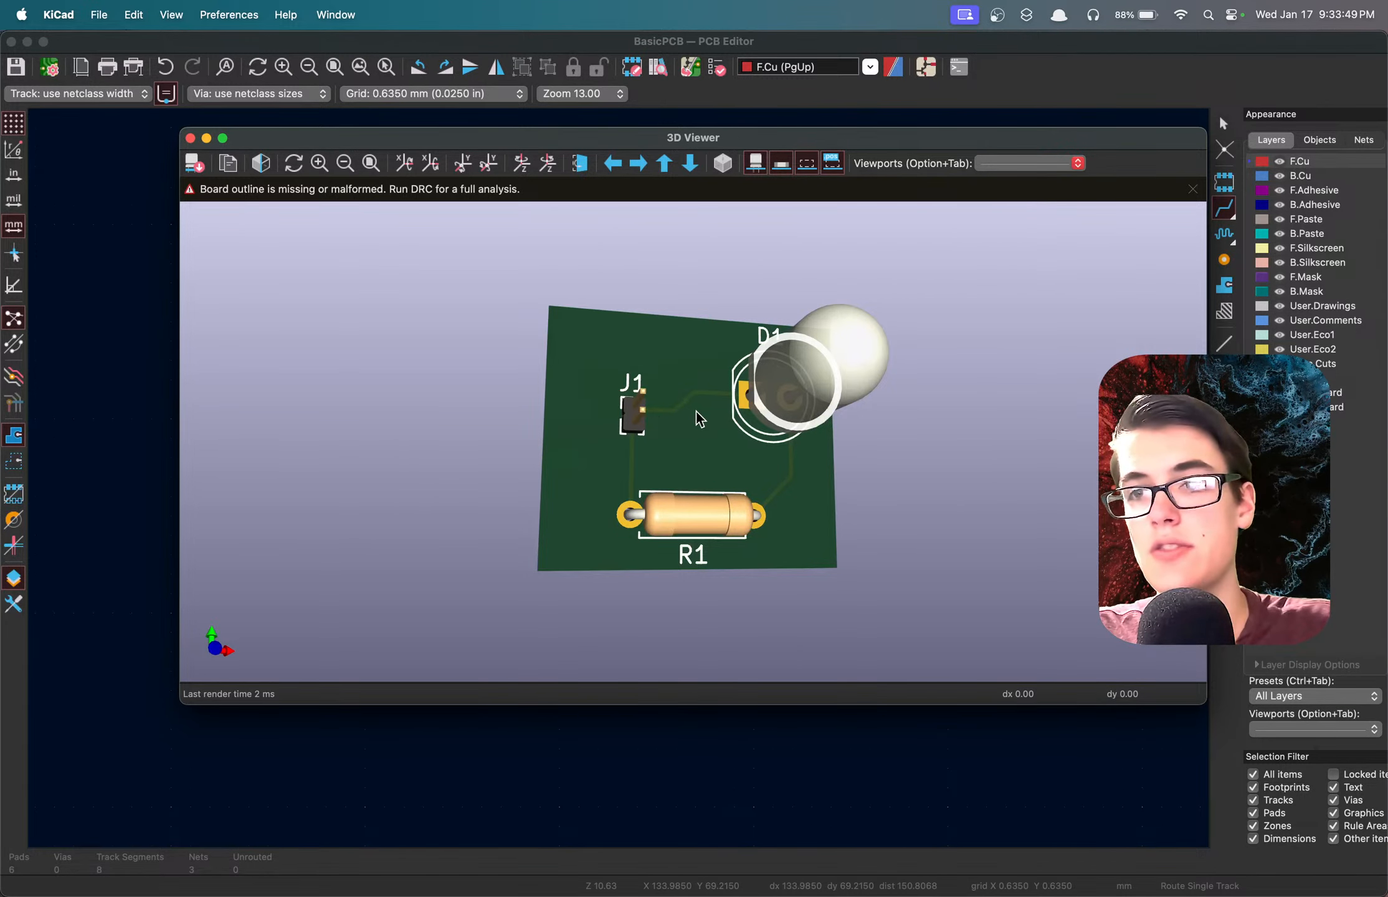
drag(700, 418, 724, 411)
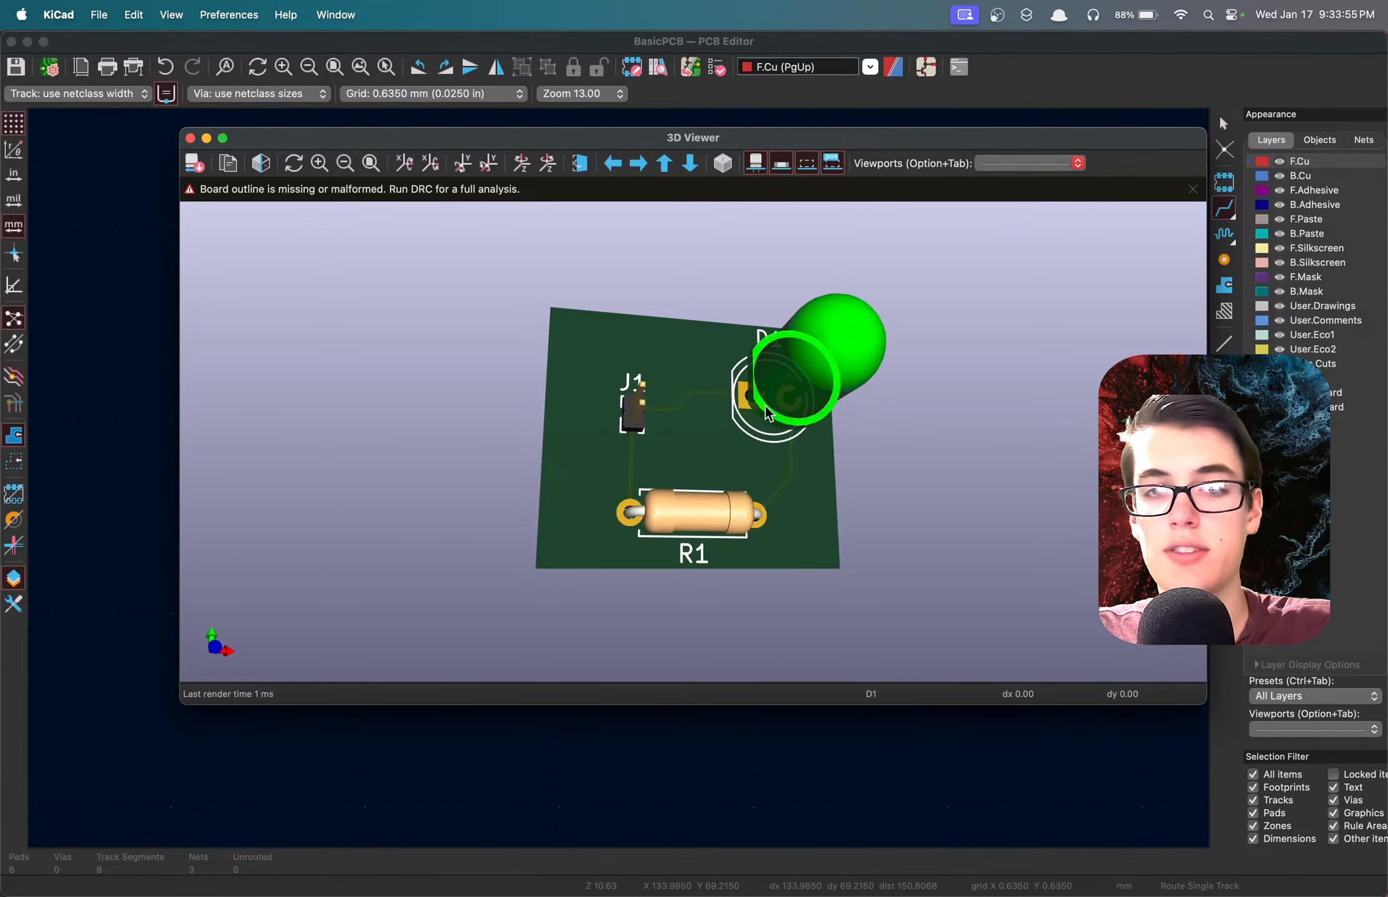
drag(809, 514, 703, 445)
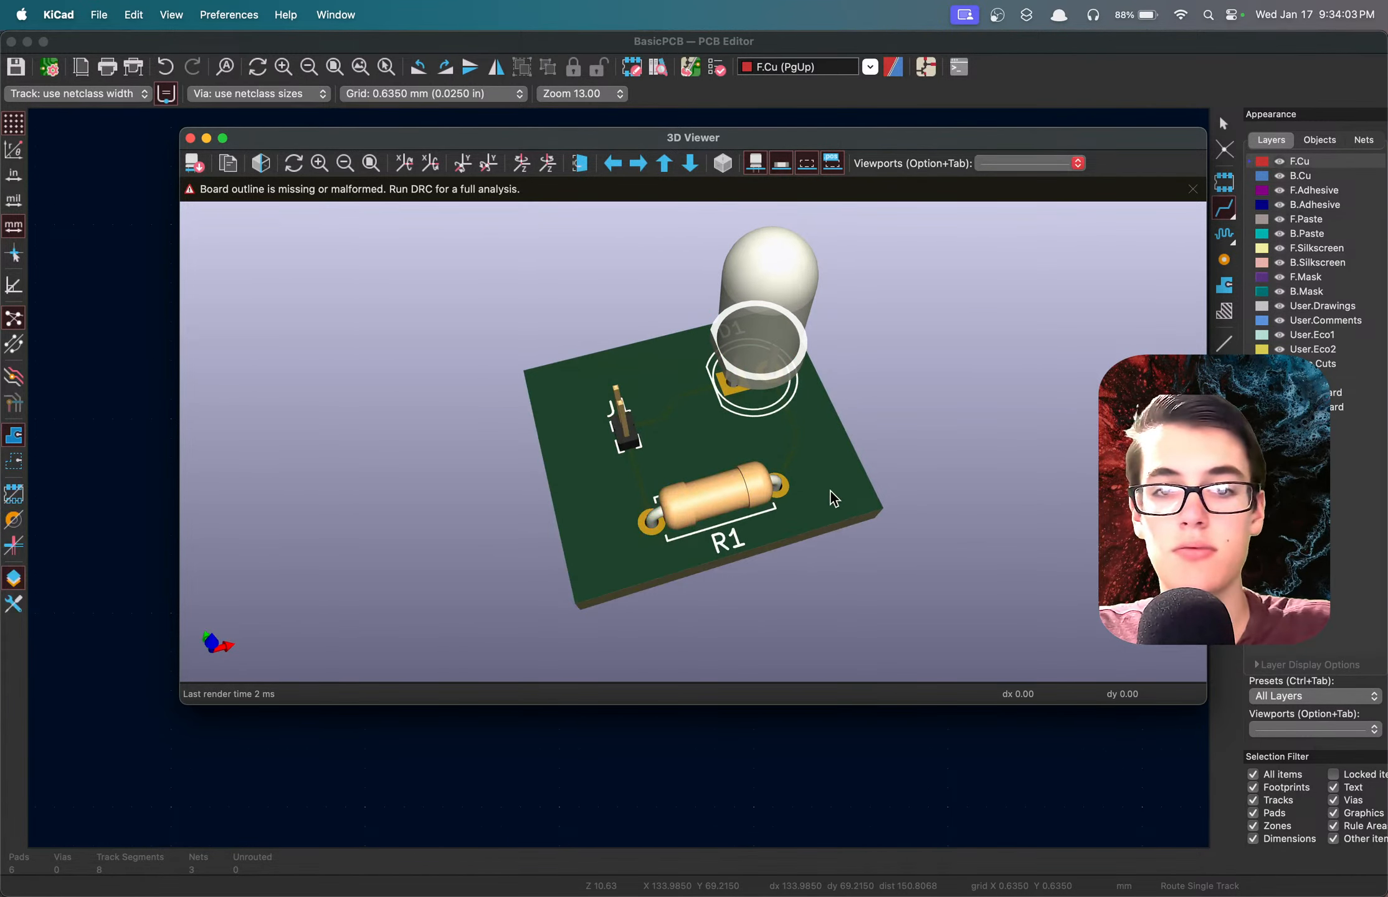
drag(830, 489, 595, 508)
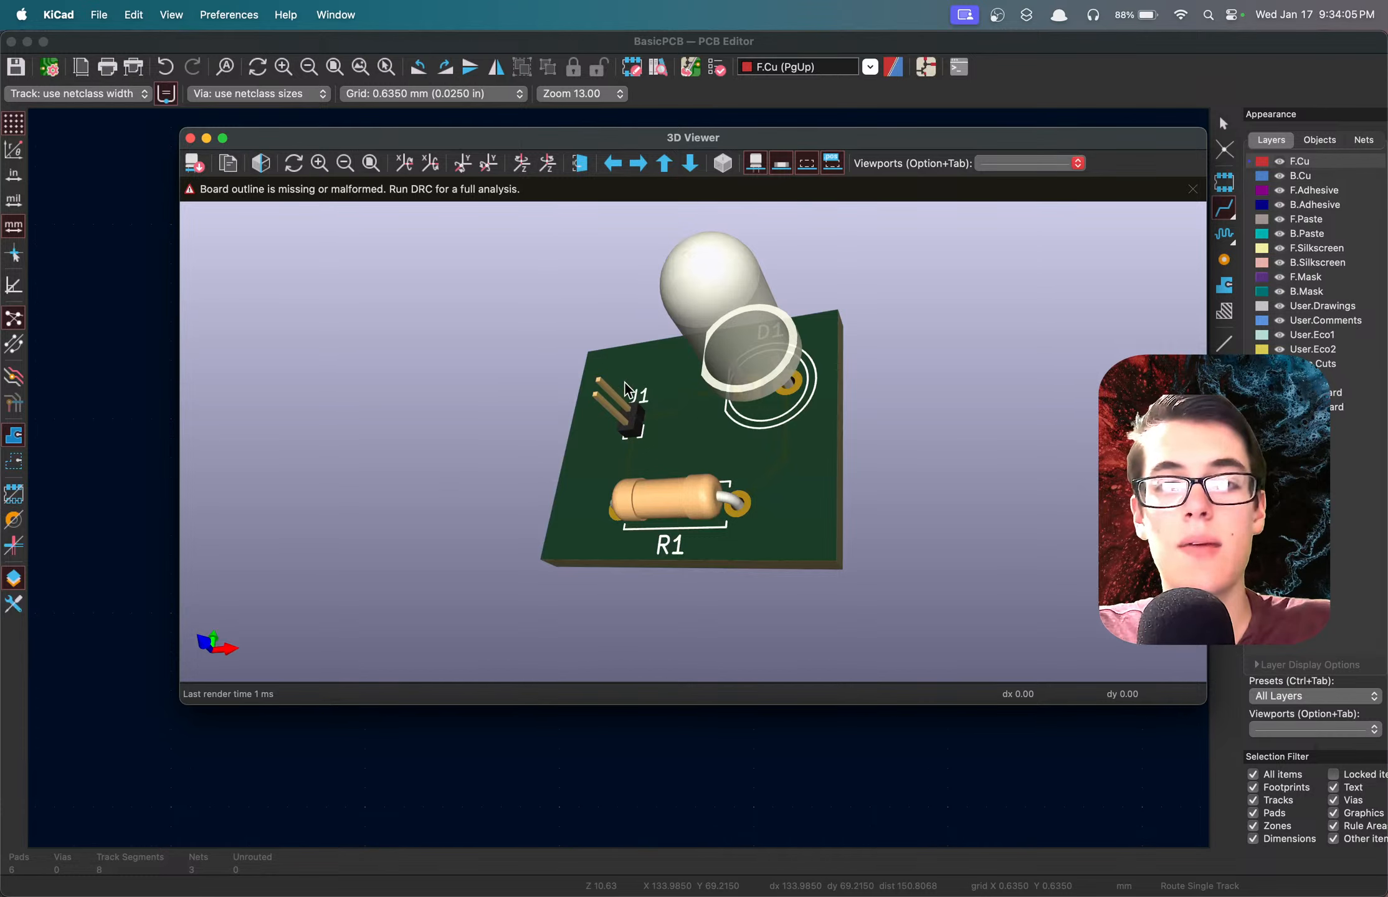
drag(636, 446, 952, 462)
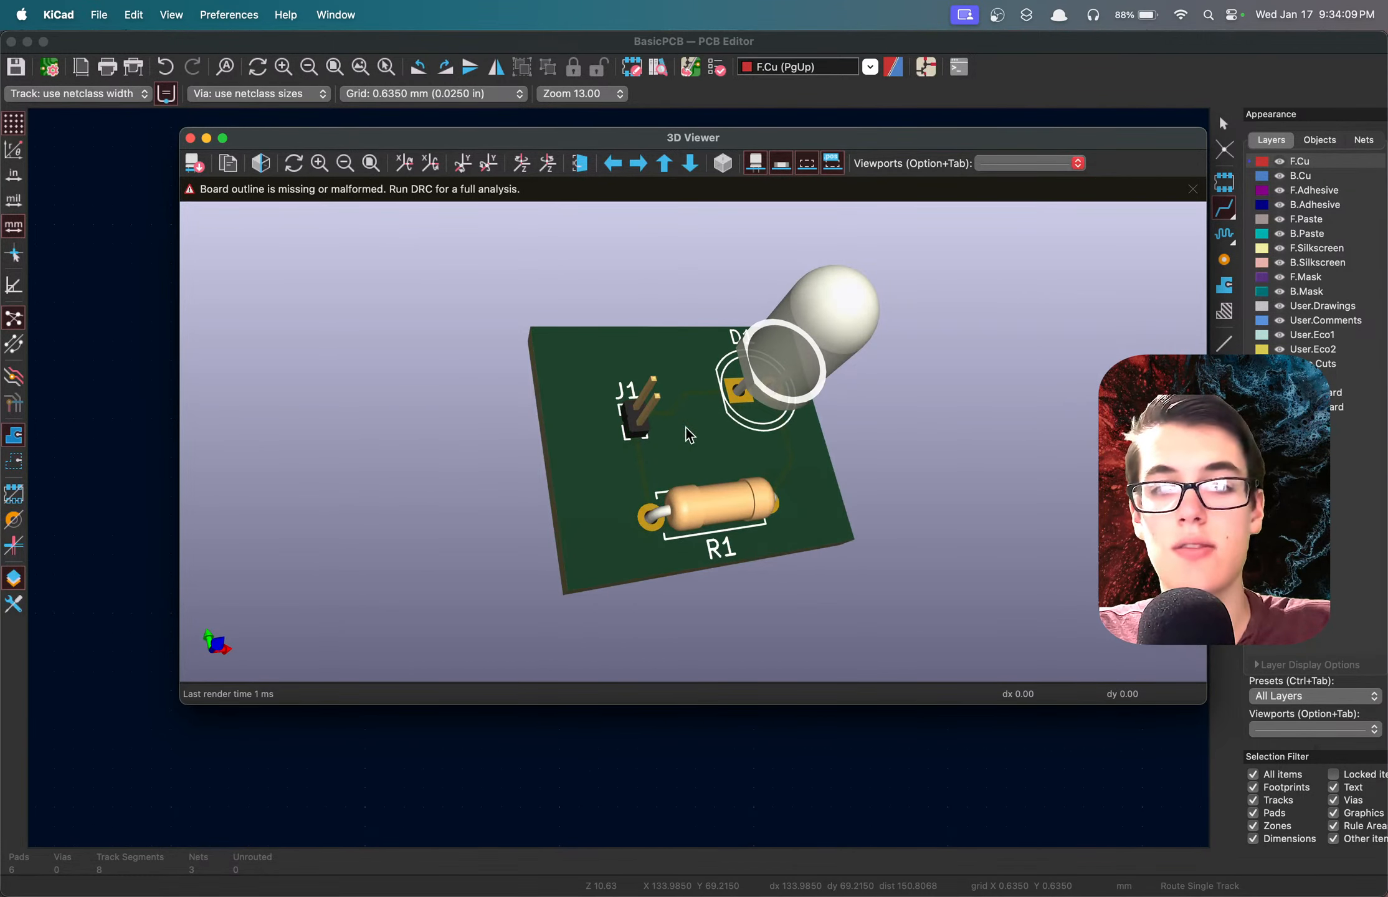
drag(688, 434, 654, 421)
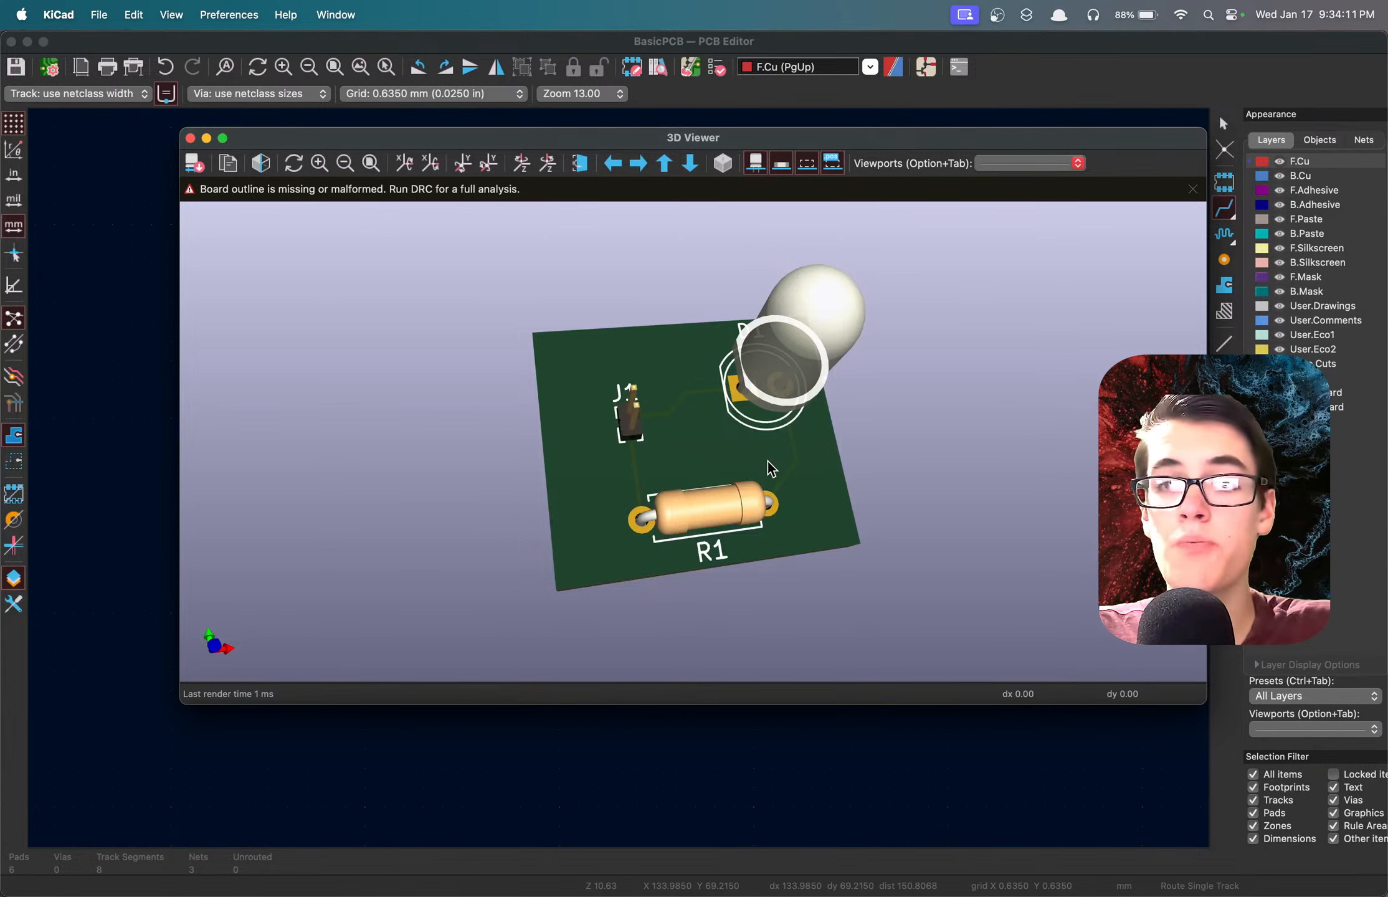
drag(771, 468, 649, 470)
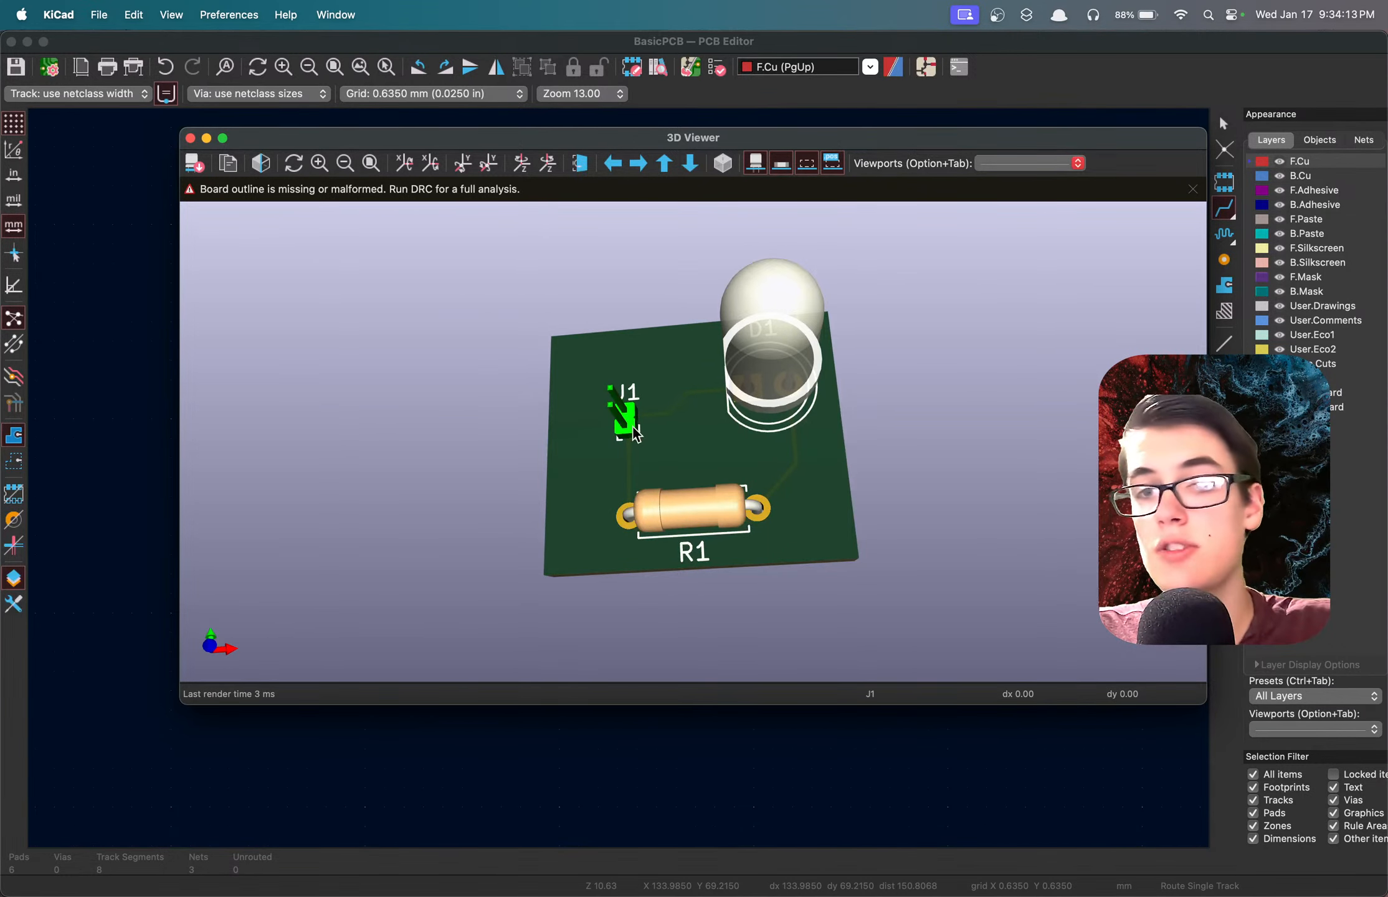
drag(634, 431, 931, 505)
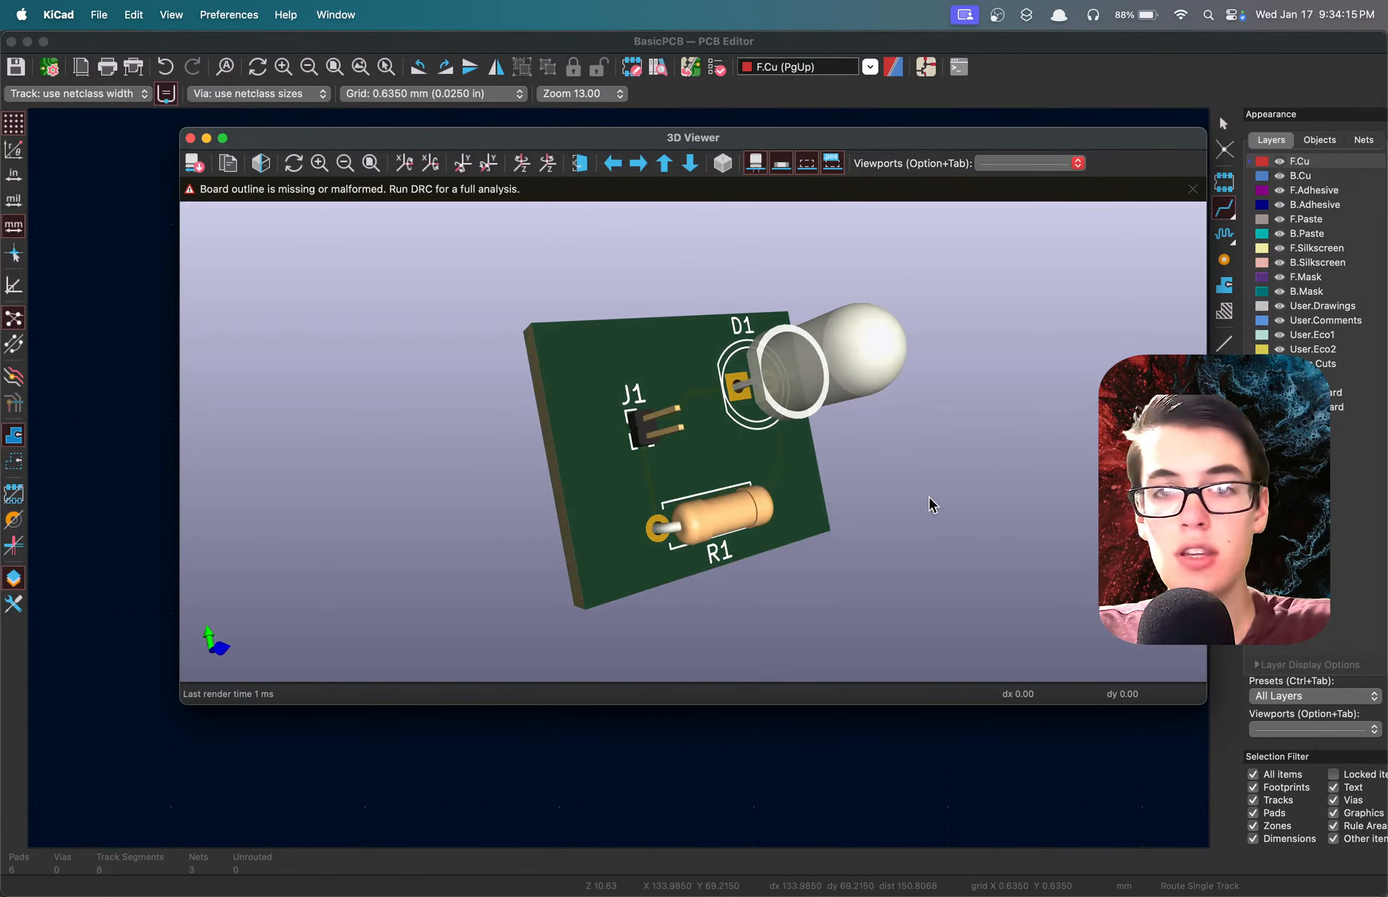
drag(842, 490, 604, 458)
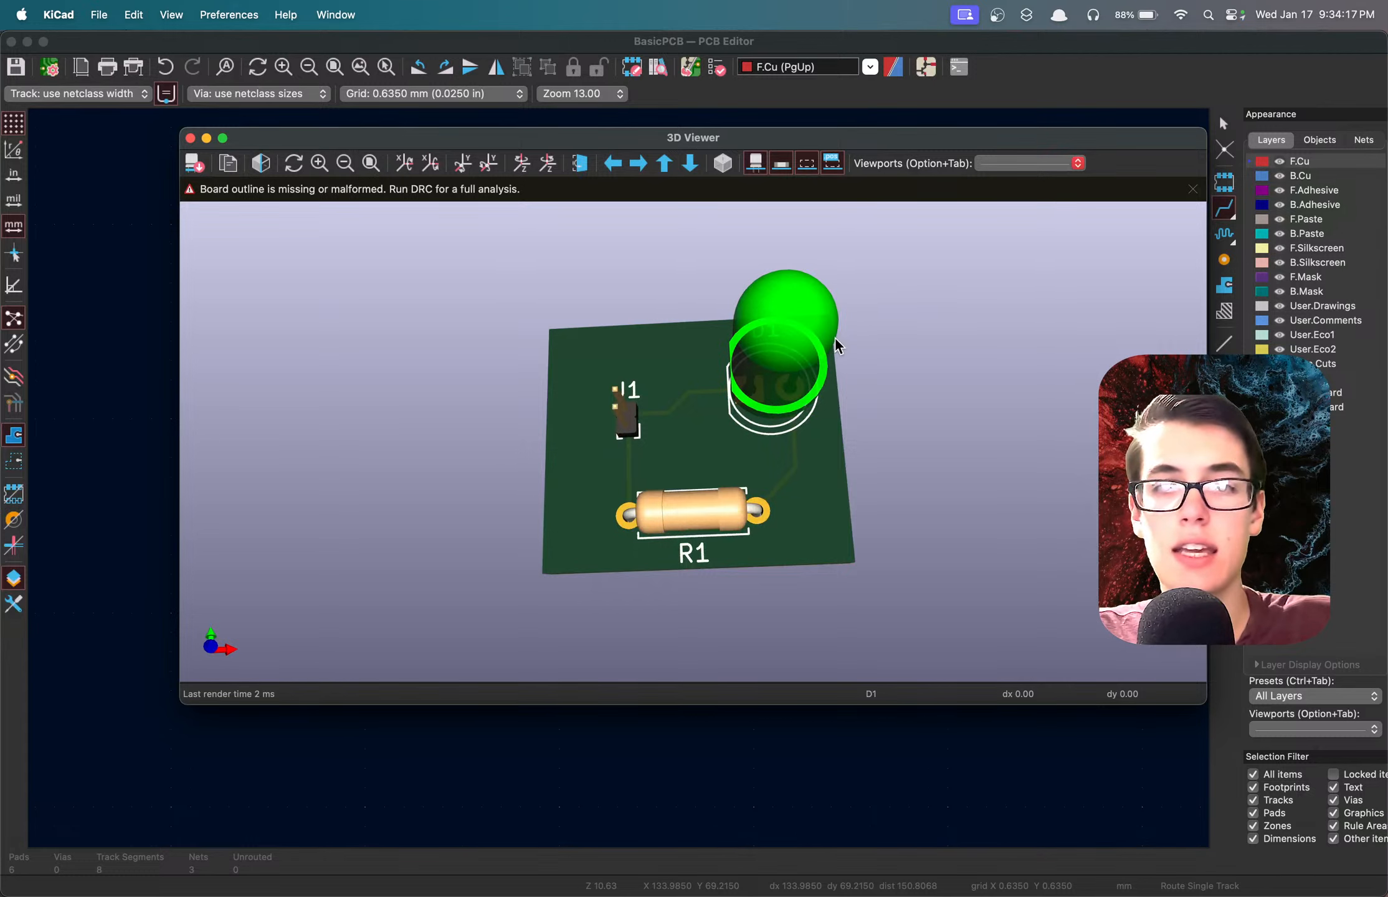
drag(812, 464, 902, 465)
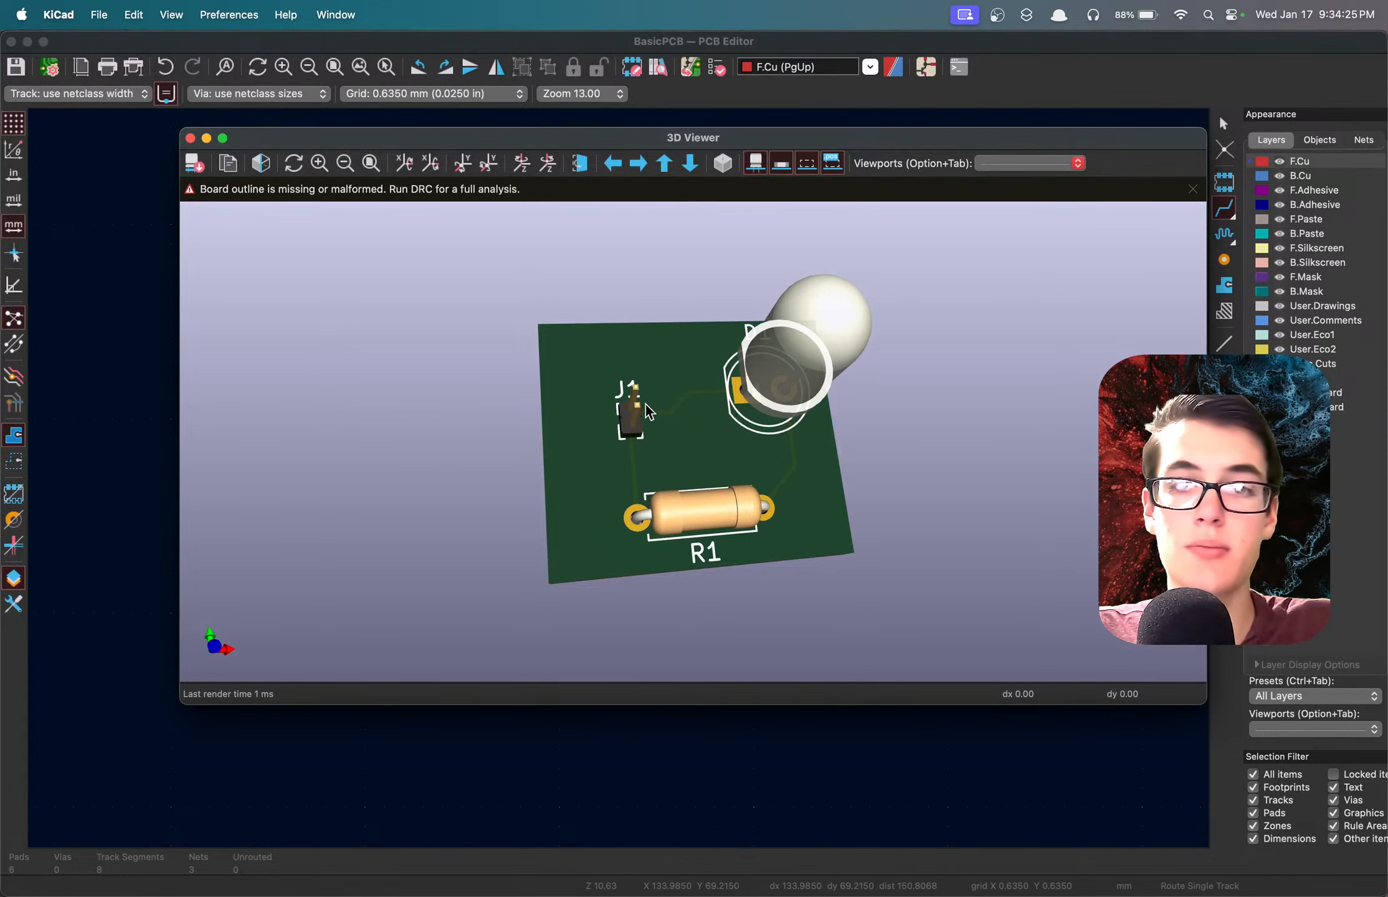
click(190, 137)
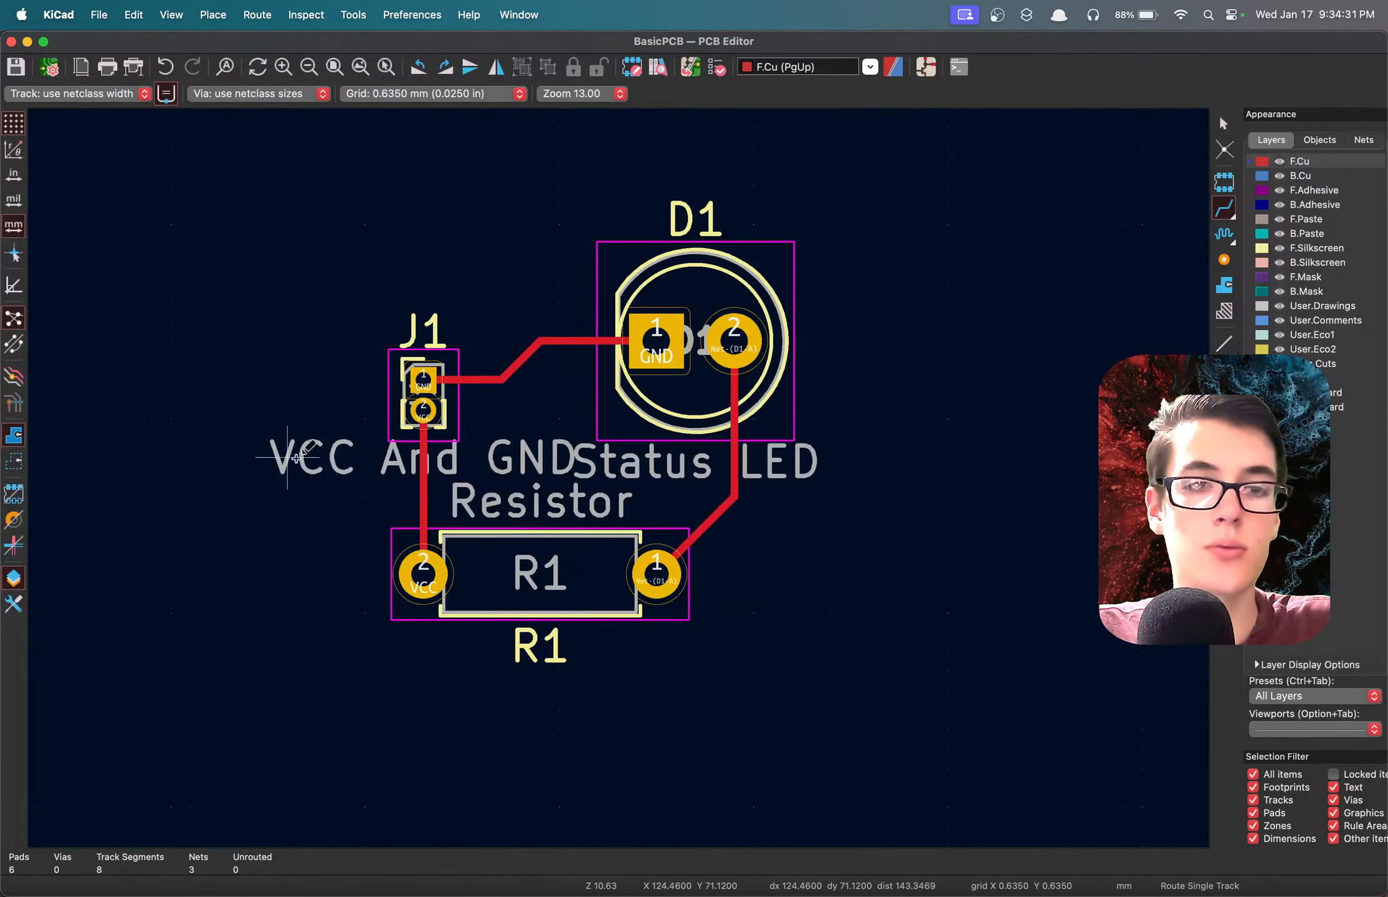
Leave track routing and delete the value texts "VCC And GND", "Resistor" and "Status LED" from the board.
click(281, 444)
key(Escape)
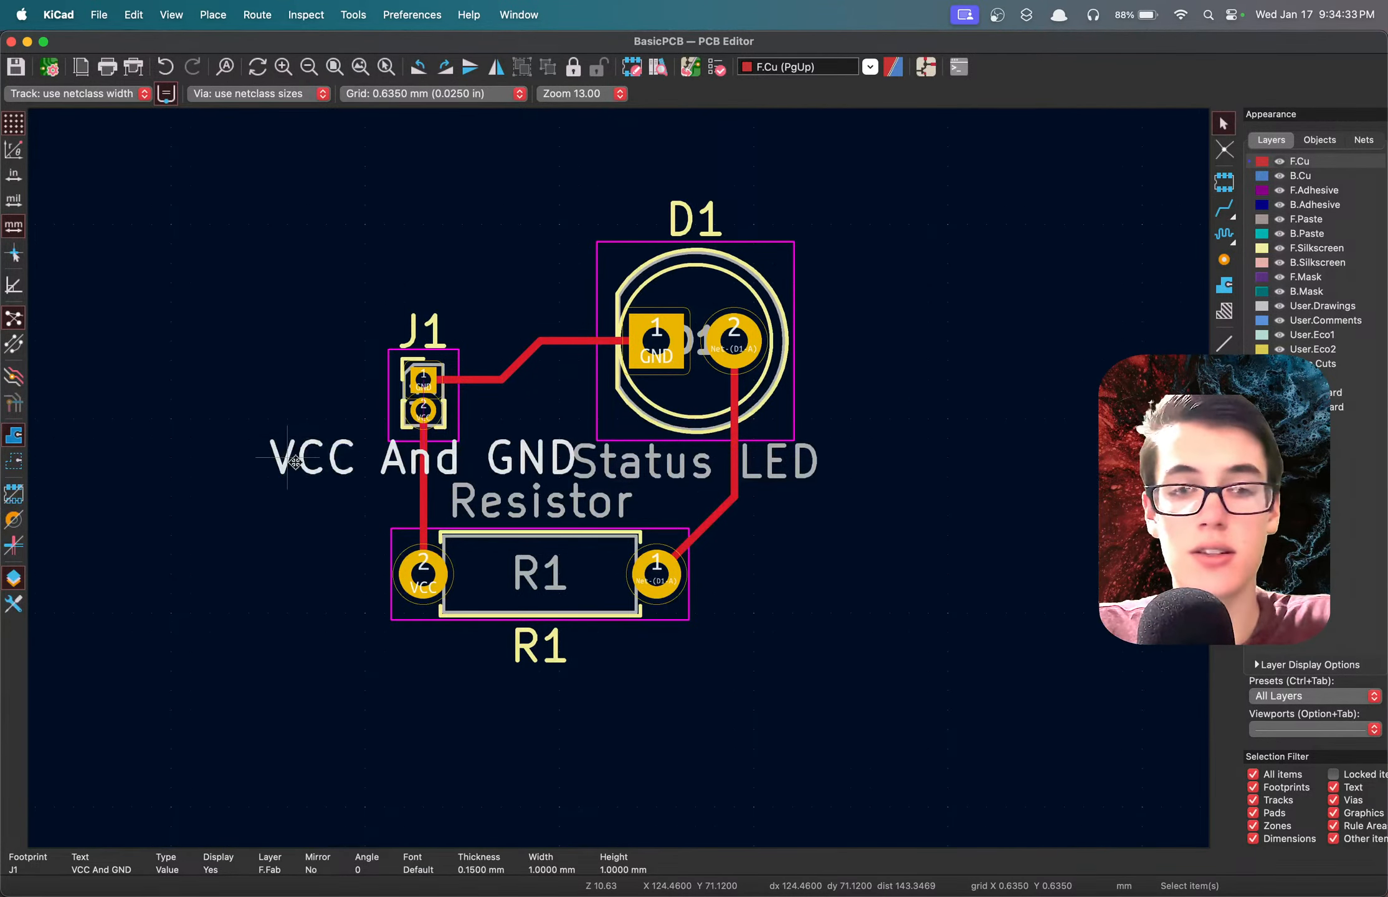
key(Delete)
drag(666, 502, 532, 491)
key(Delete)
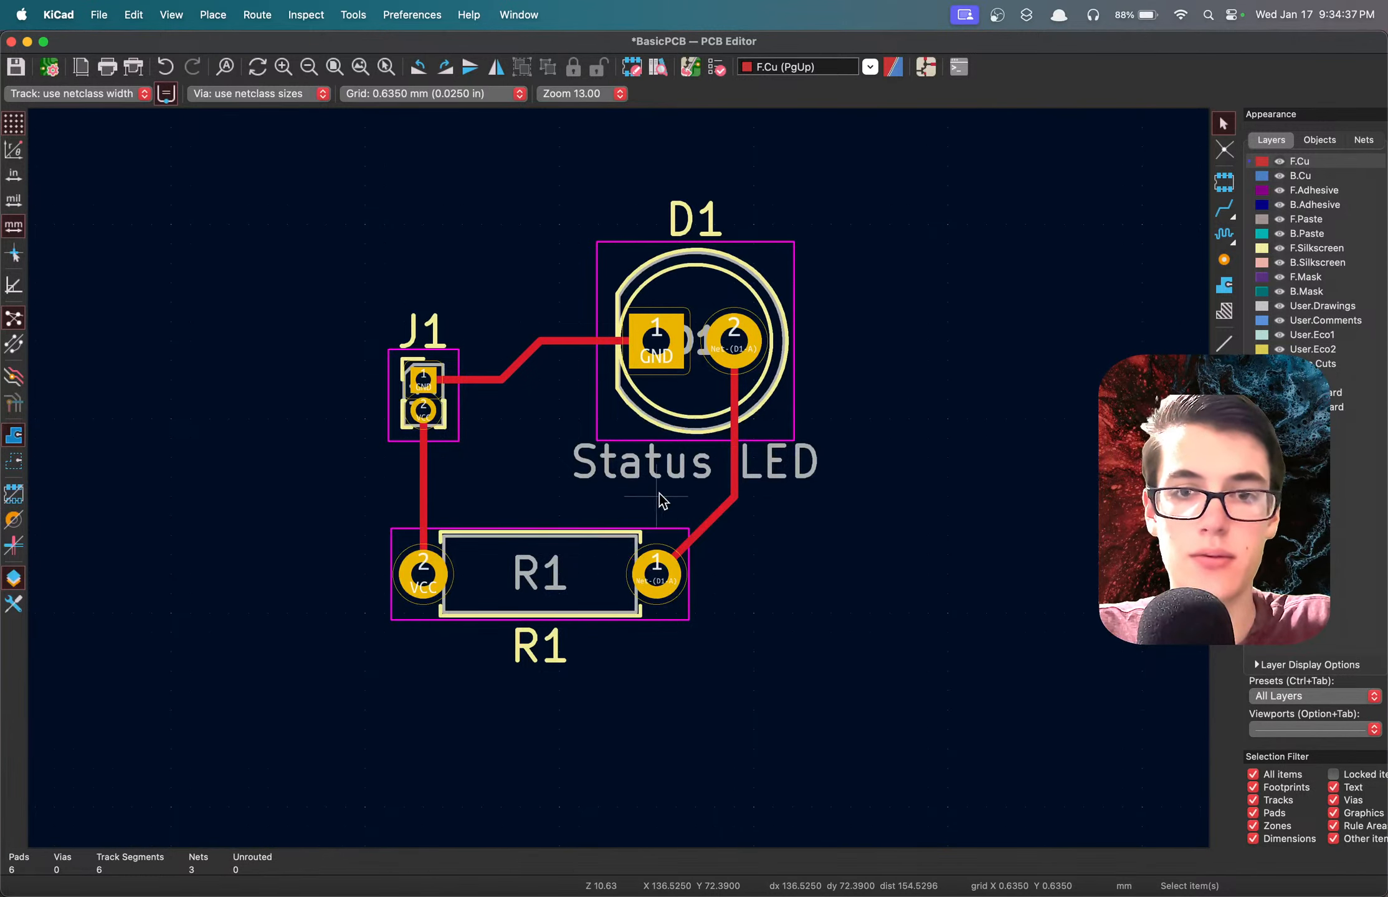
drag(659, 492, 565, 462)
key(Delete)
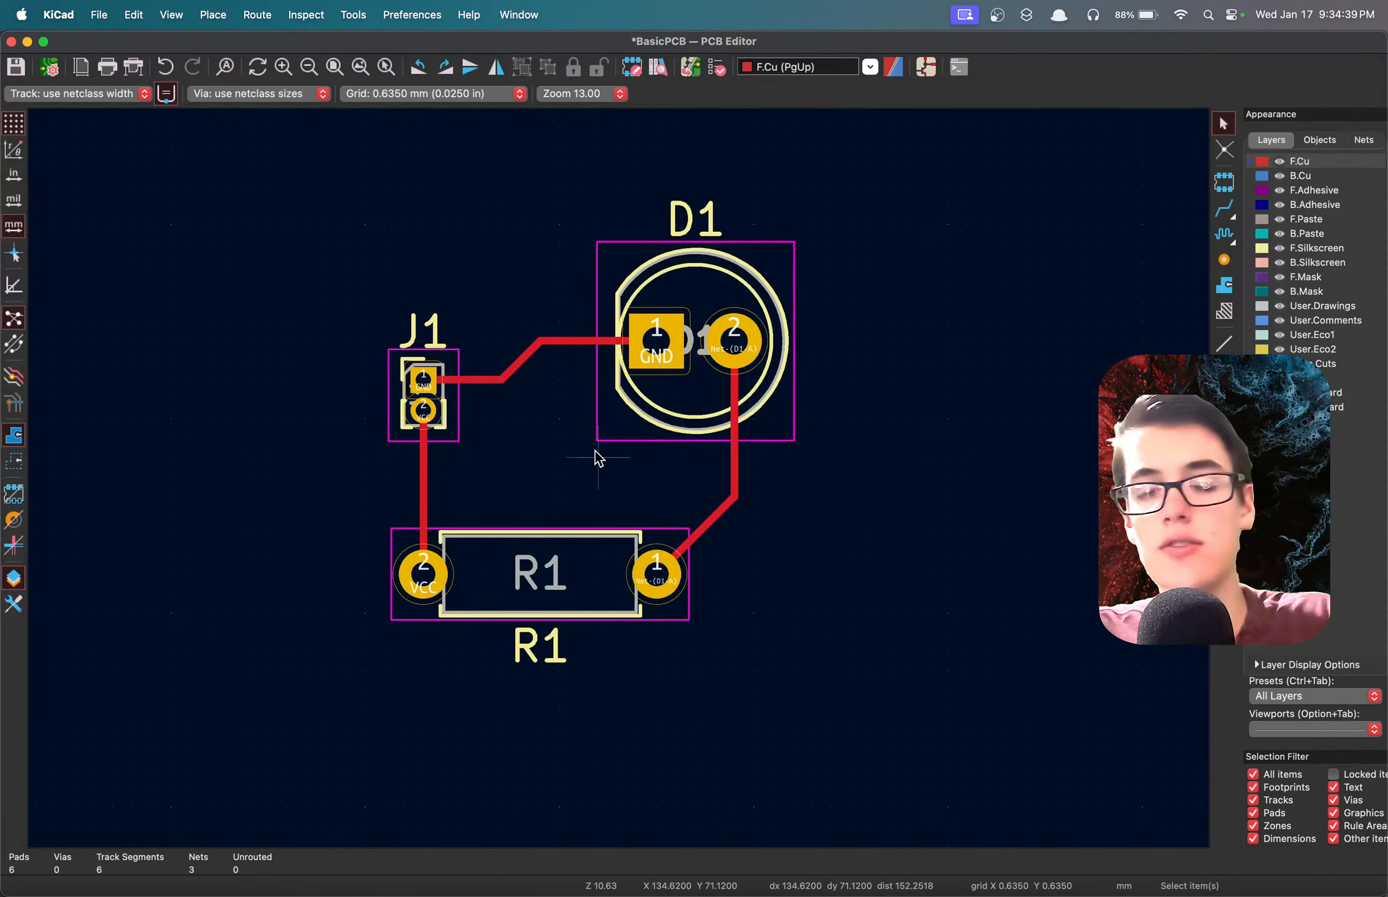
Undo the three value text deletions and redo them.
key(super+z)
key(super+z)
key(super+z)
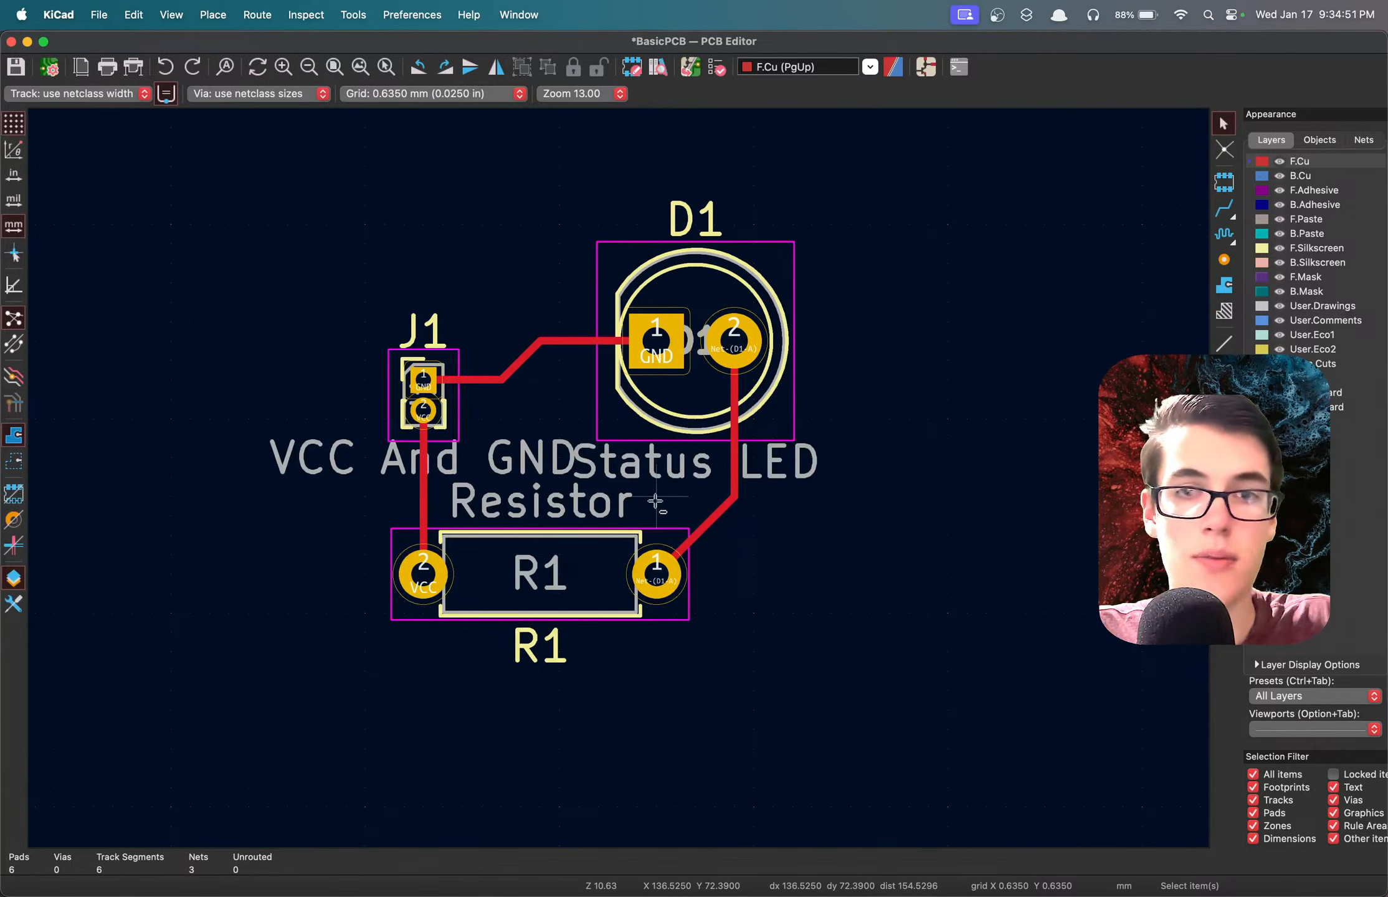
key(shift+super+z)
key(shift+super+z)
key(shift+super+z)
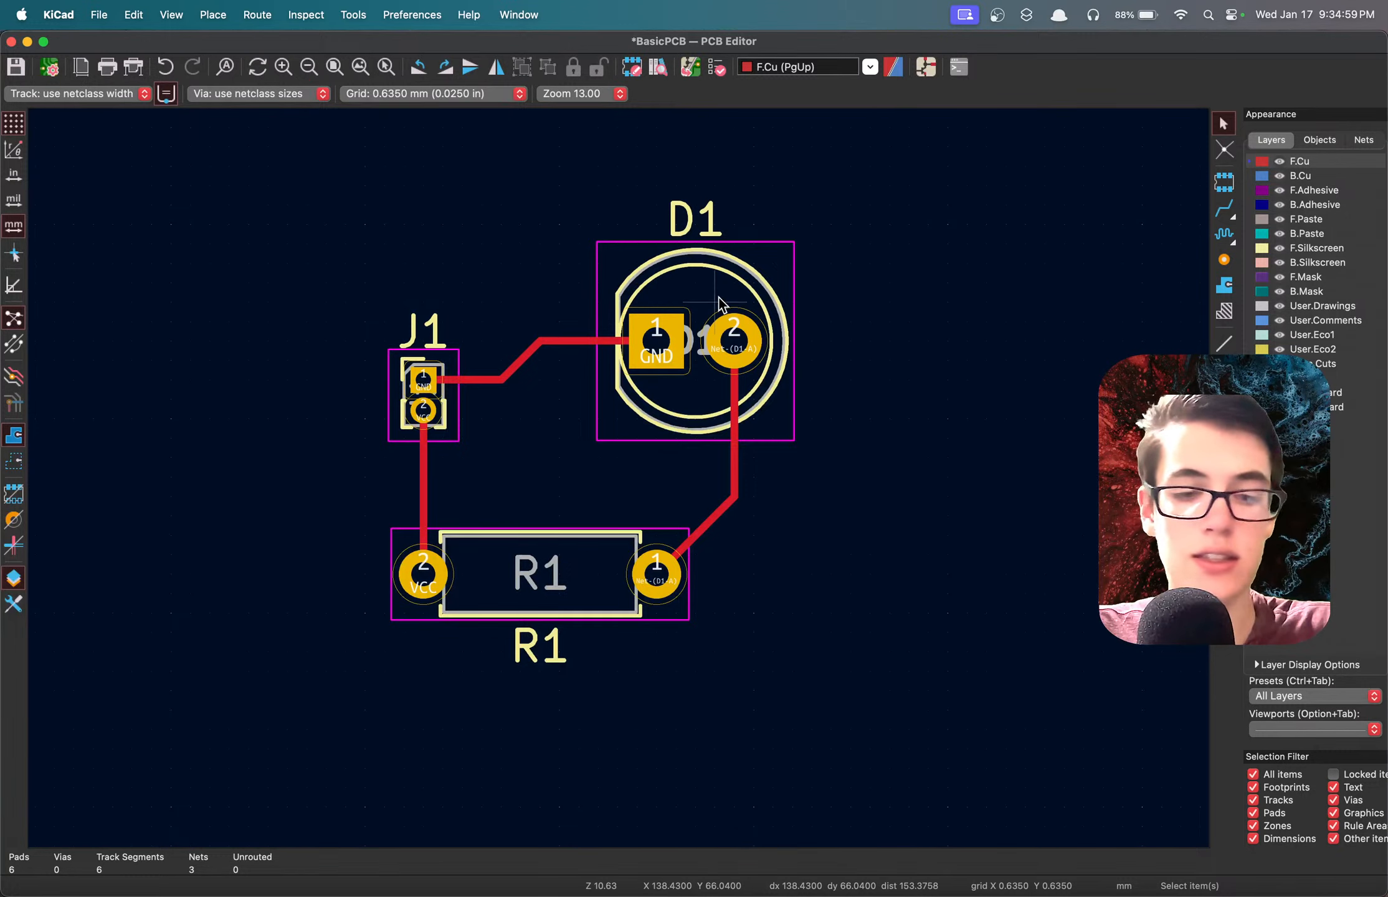
Save the board and inspect it in the 3D viewer beside the layout, comparing the silkscreen labels, and return to the PCB editor.
key(super+s)
key(alt+3)
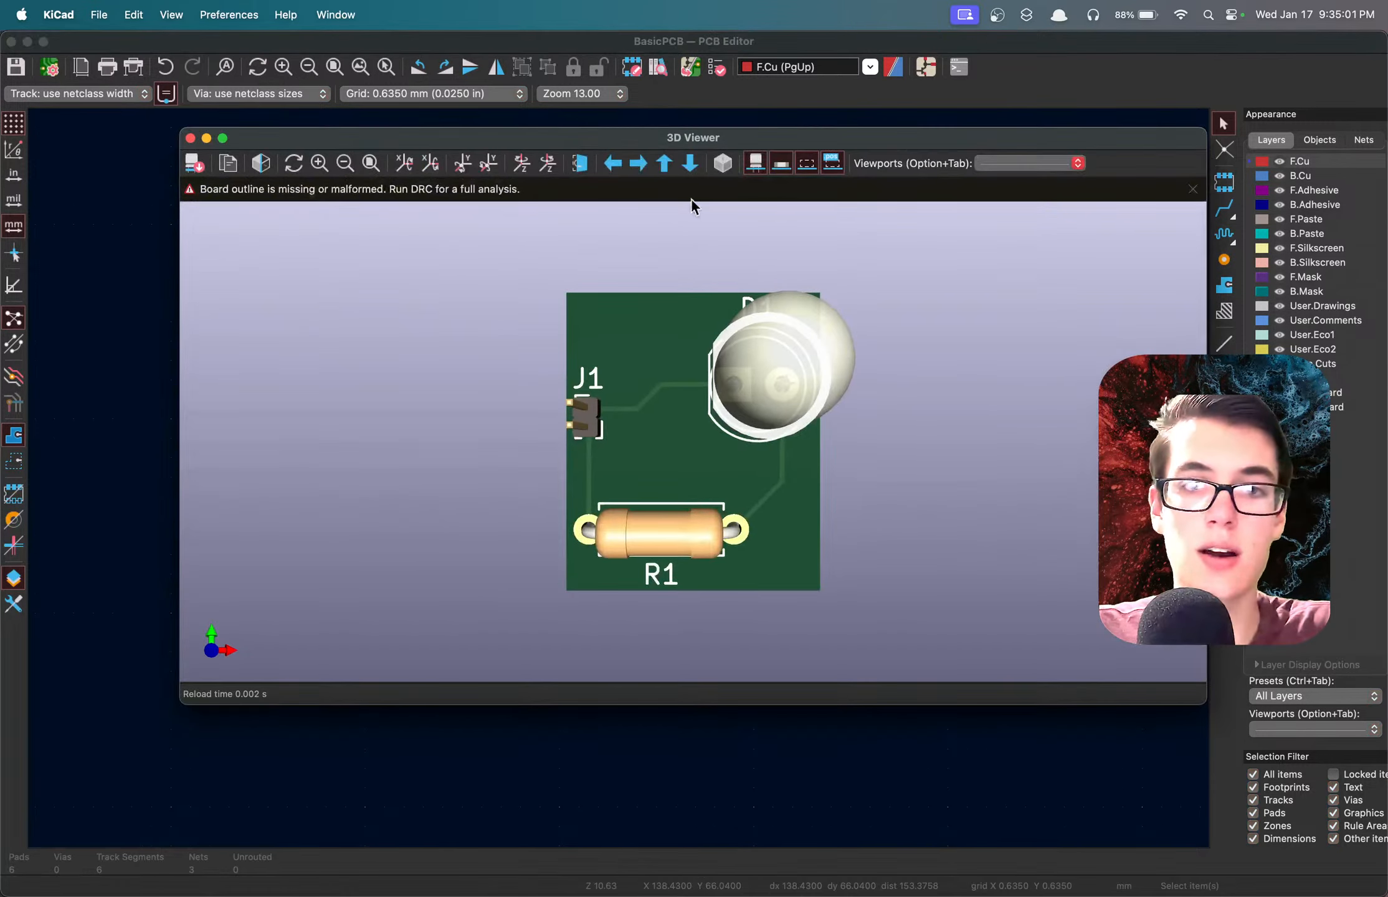
drag(596, 140, 1010, 138)
drag(1045, 480, 1116, 460)
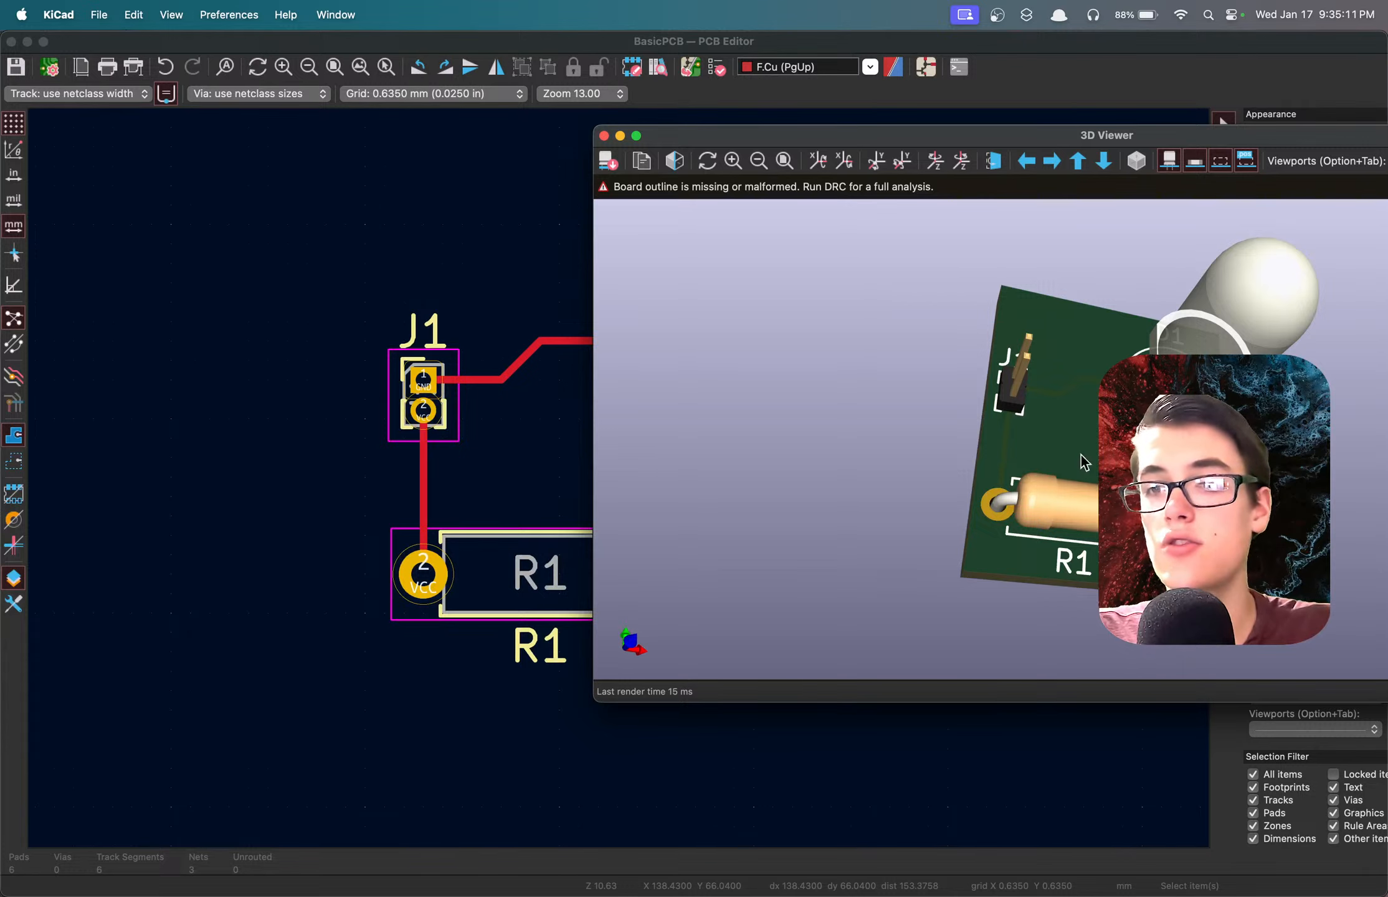
drag(1112, 460, 1109, 557)
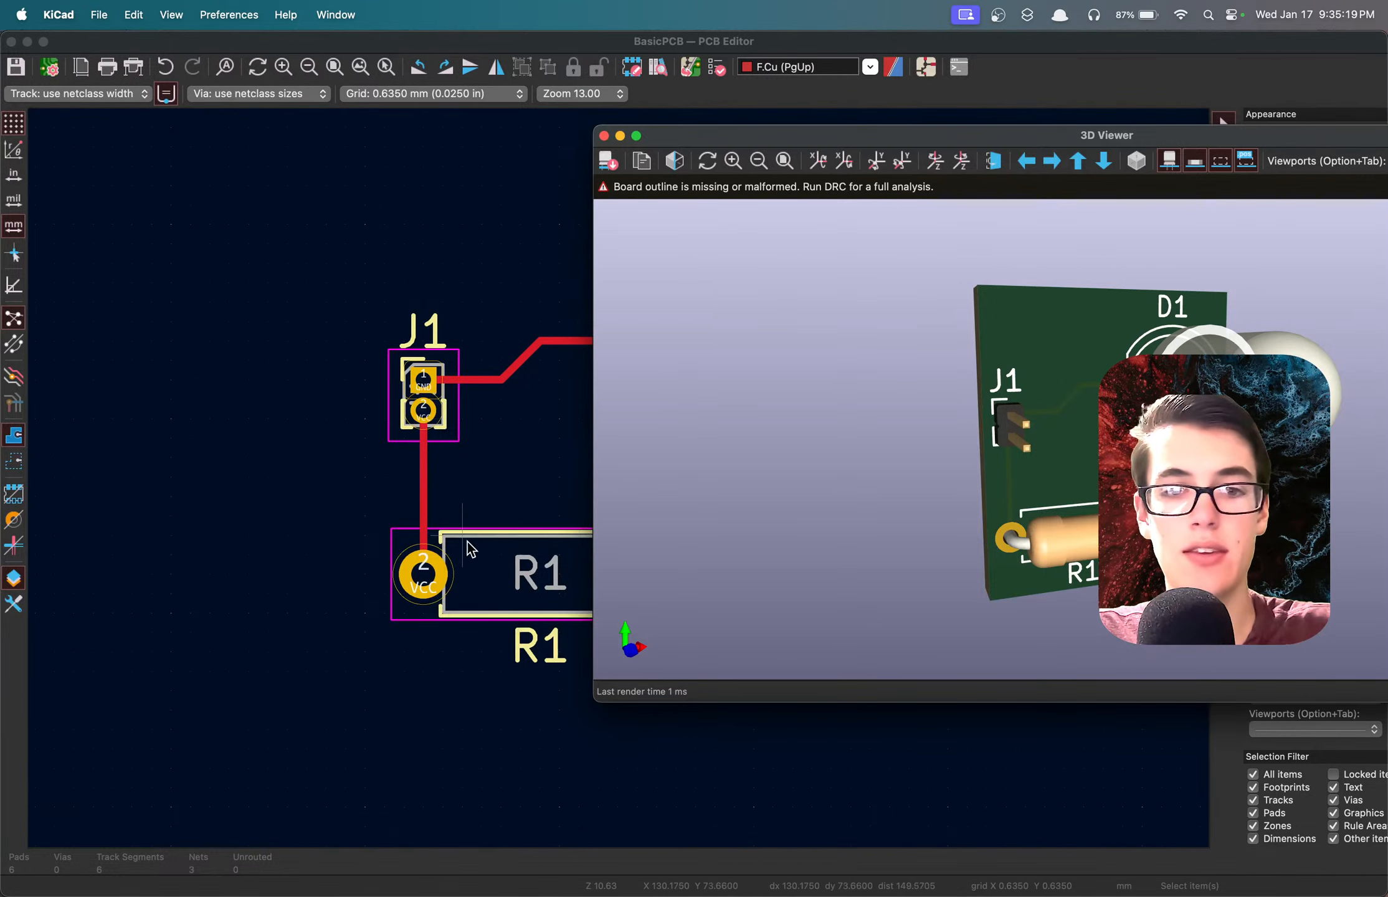
drag(1078, 459, 929, 344)
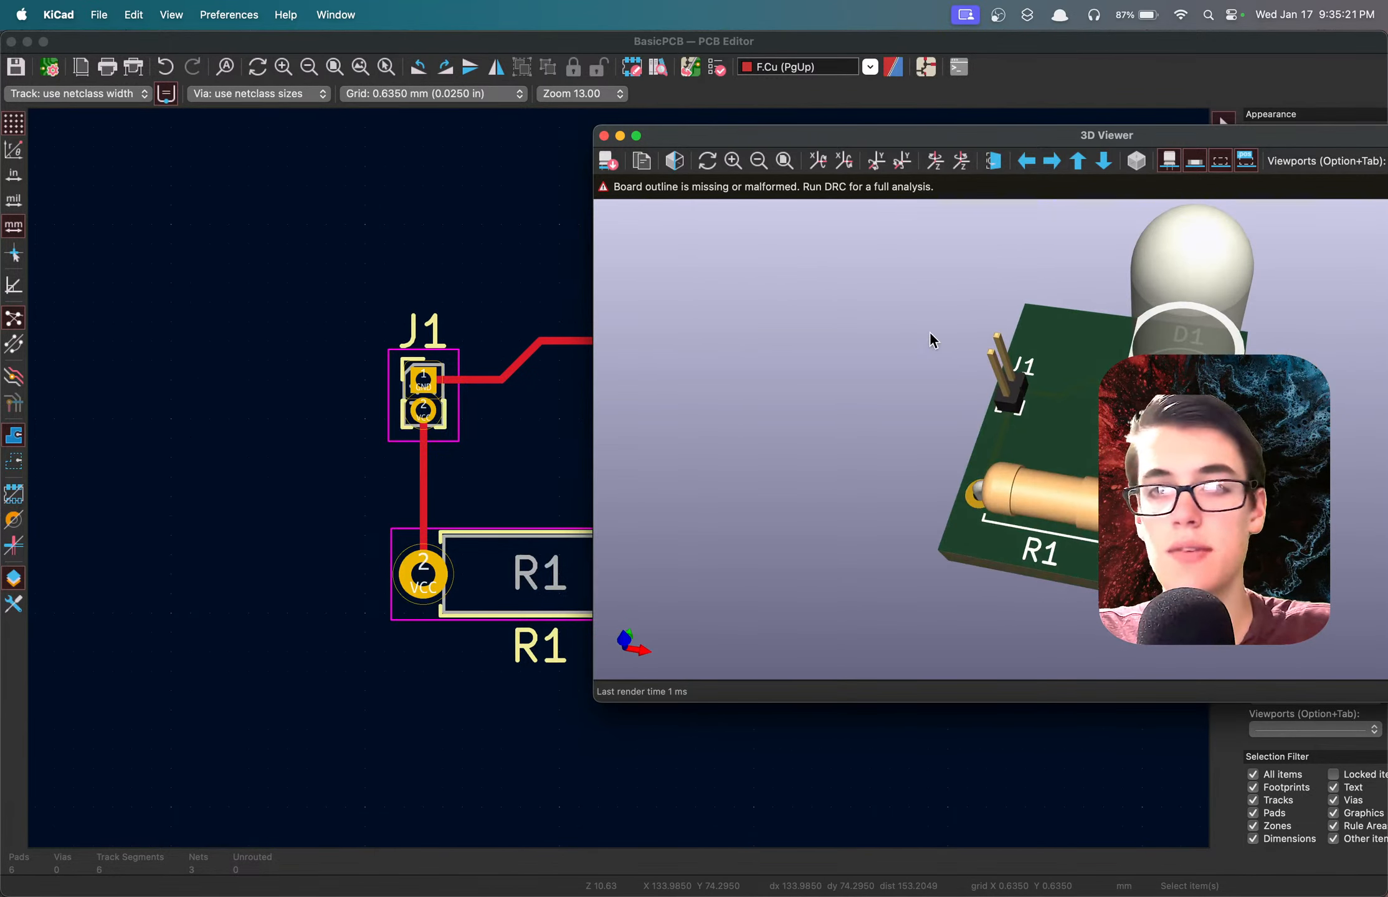
click(539, 305)
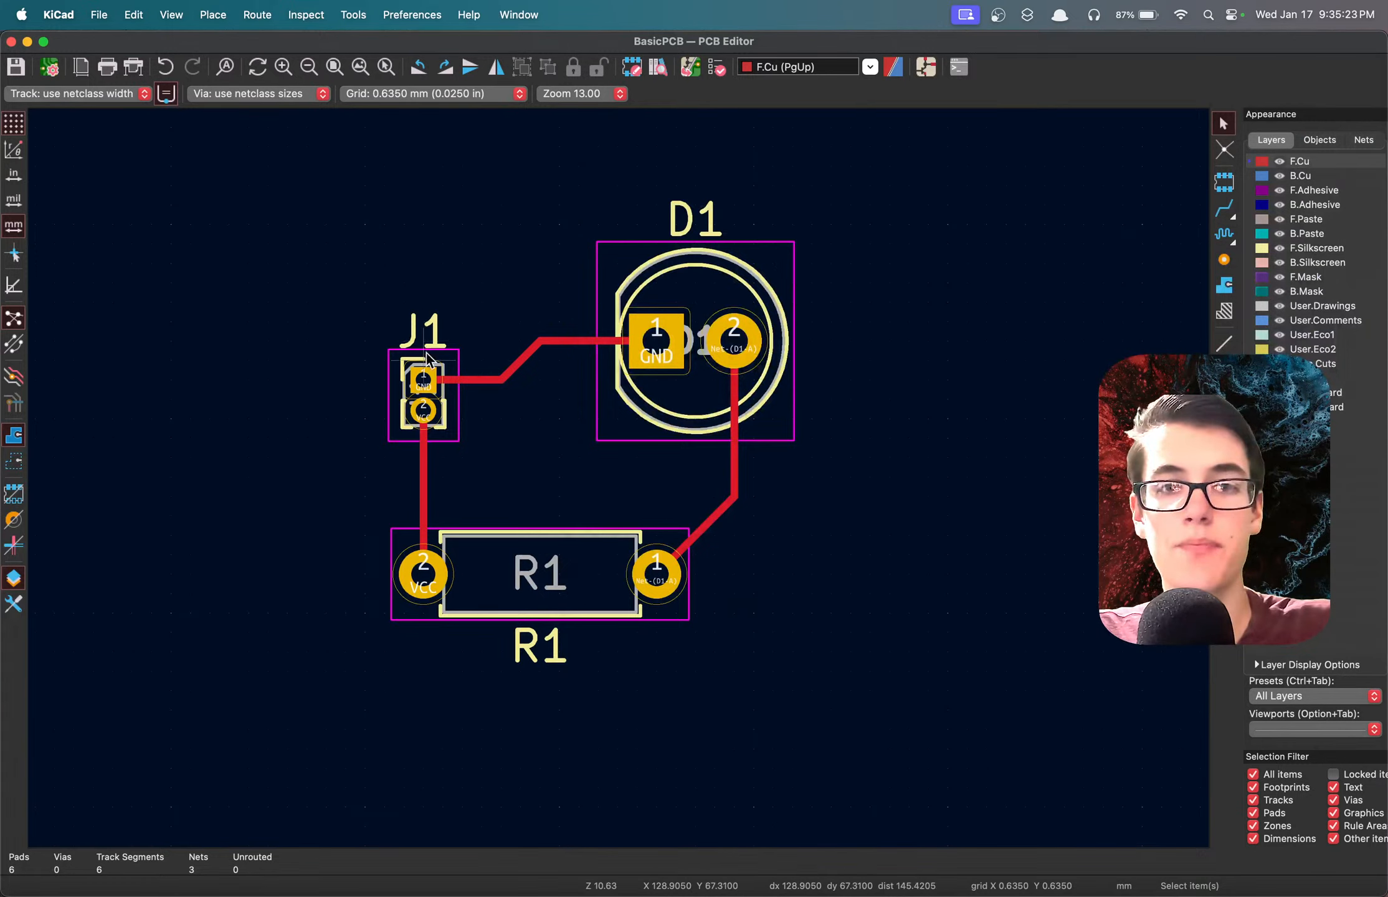
Make F.Silkscreen the active layer.
click(1258, 250)
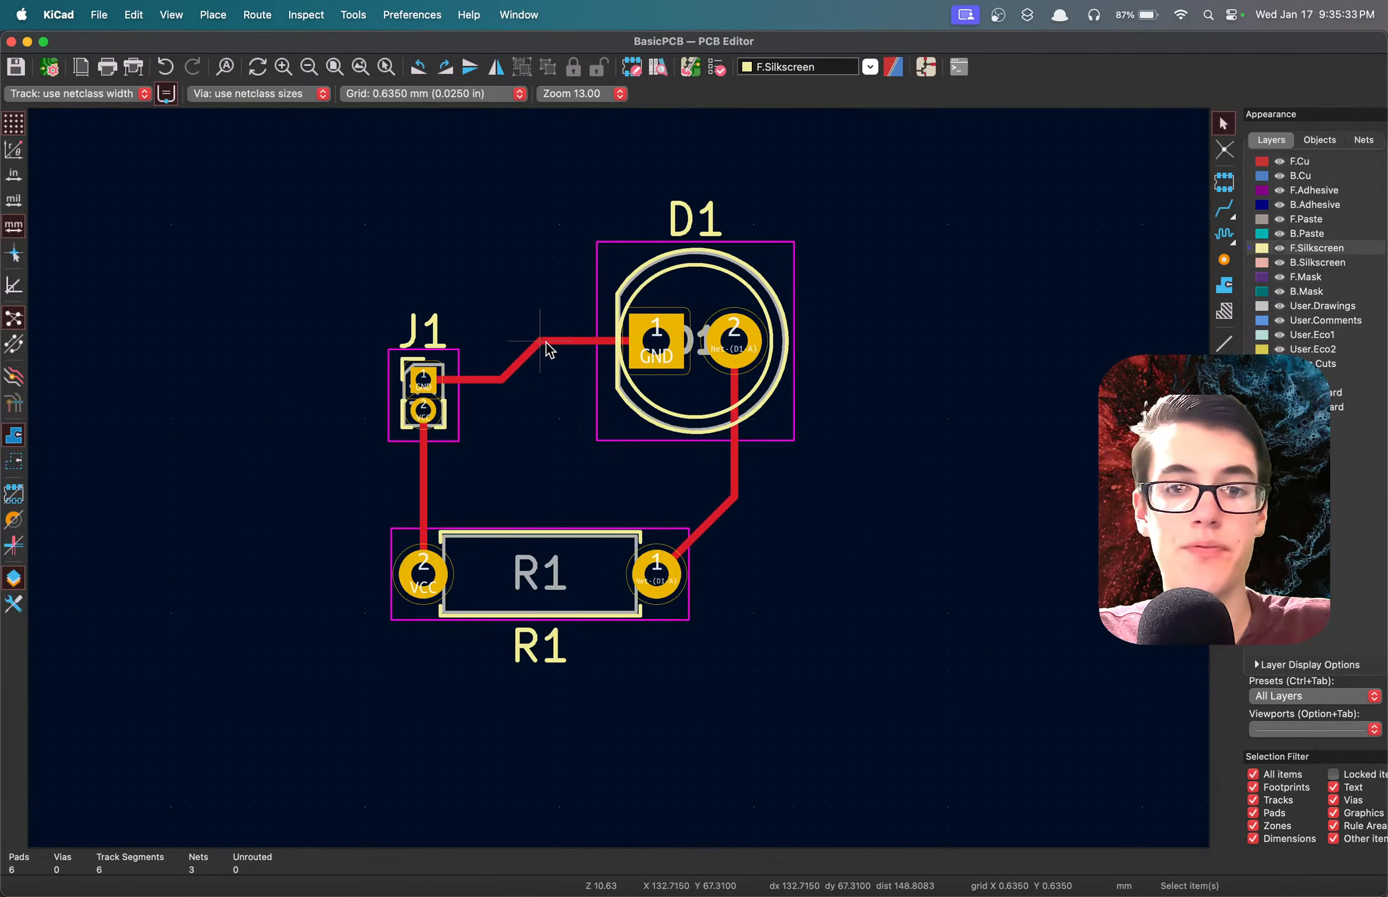
click(570, 585)
click(560, 452)
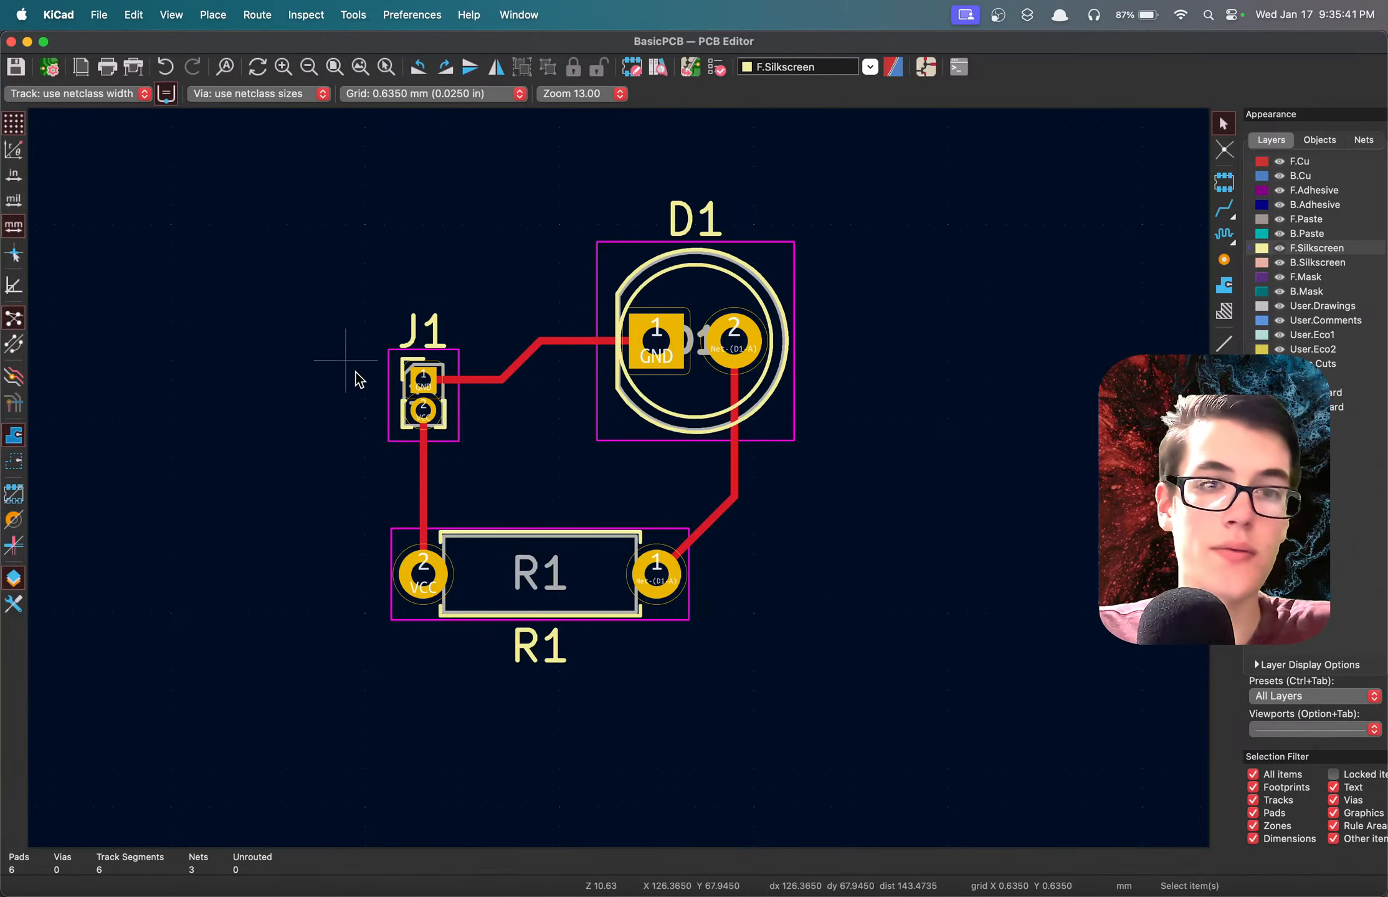
Change the layer of J1's reference text to F.Fab and save the board.
click(420, 335)
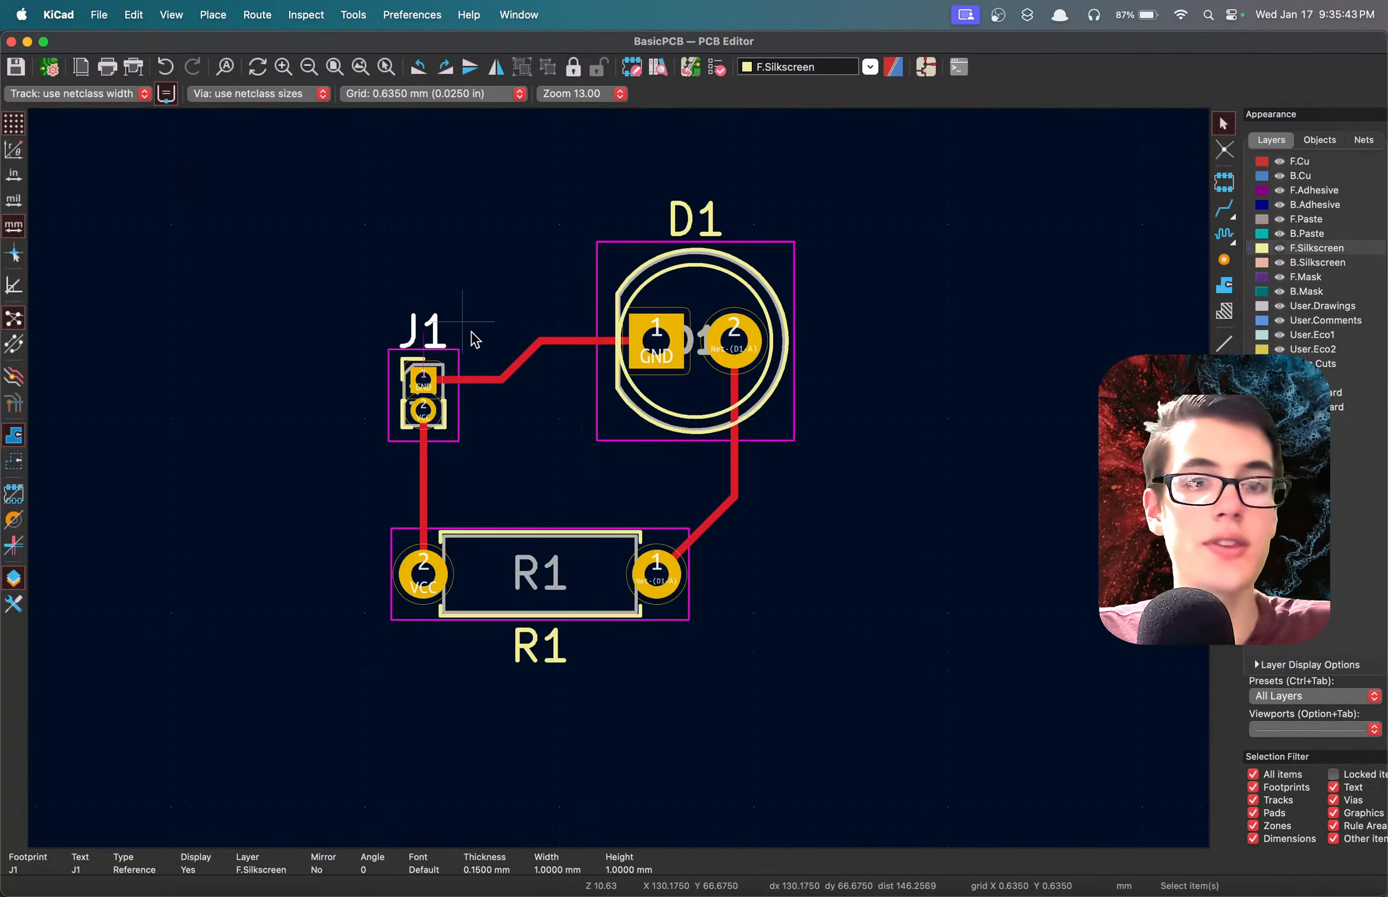
double_click(425, 342)
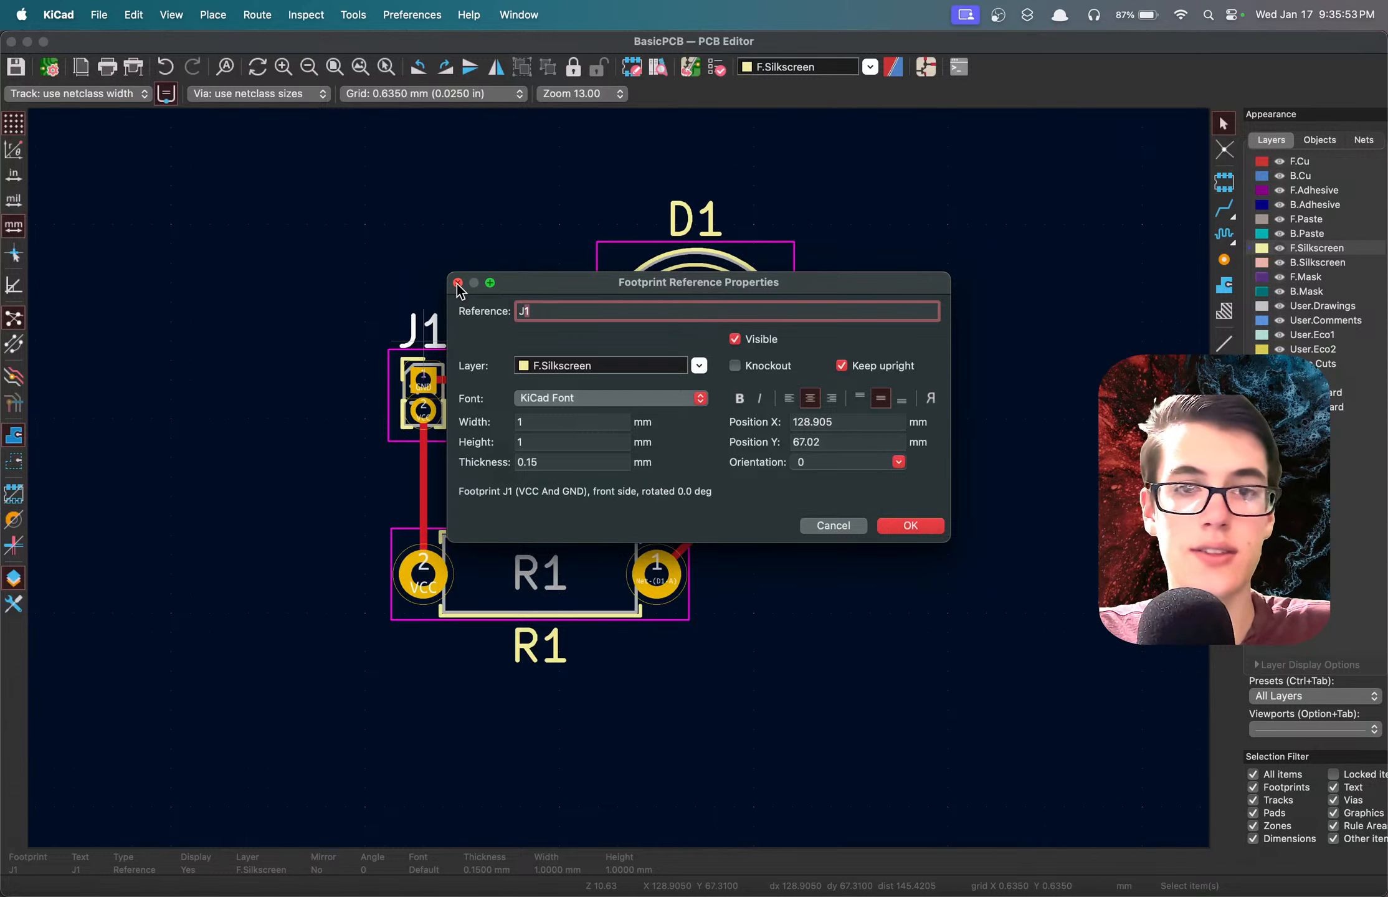
click(558, 366)
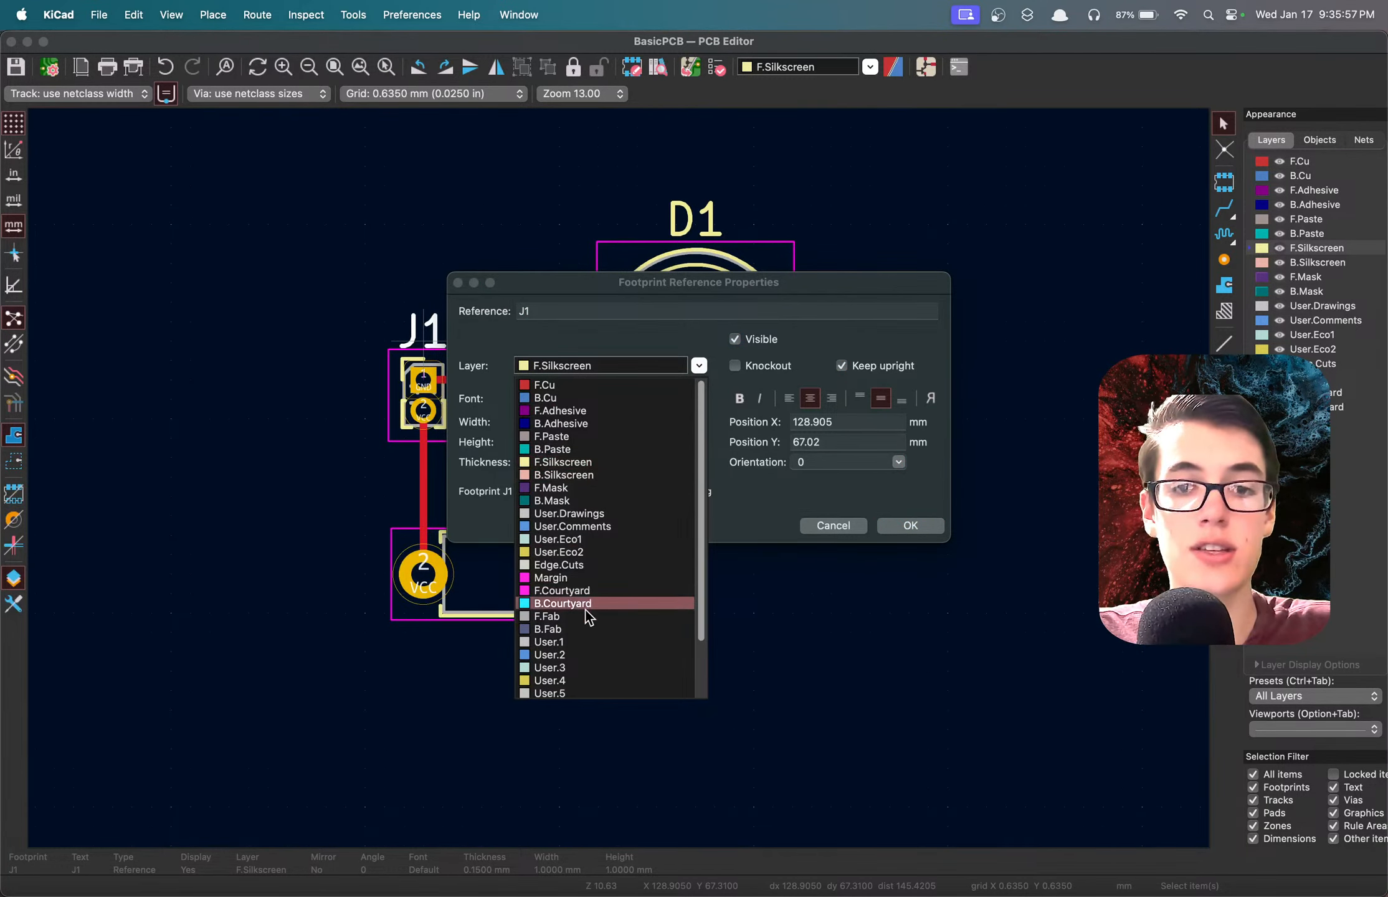
click(566, 616)
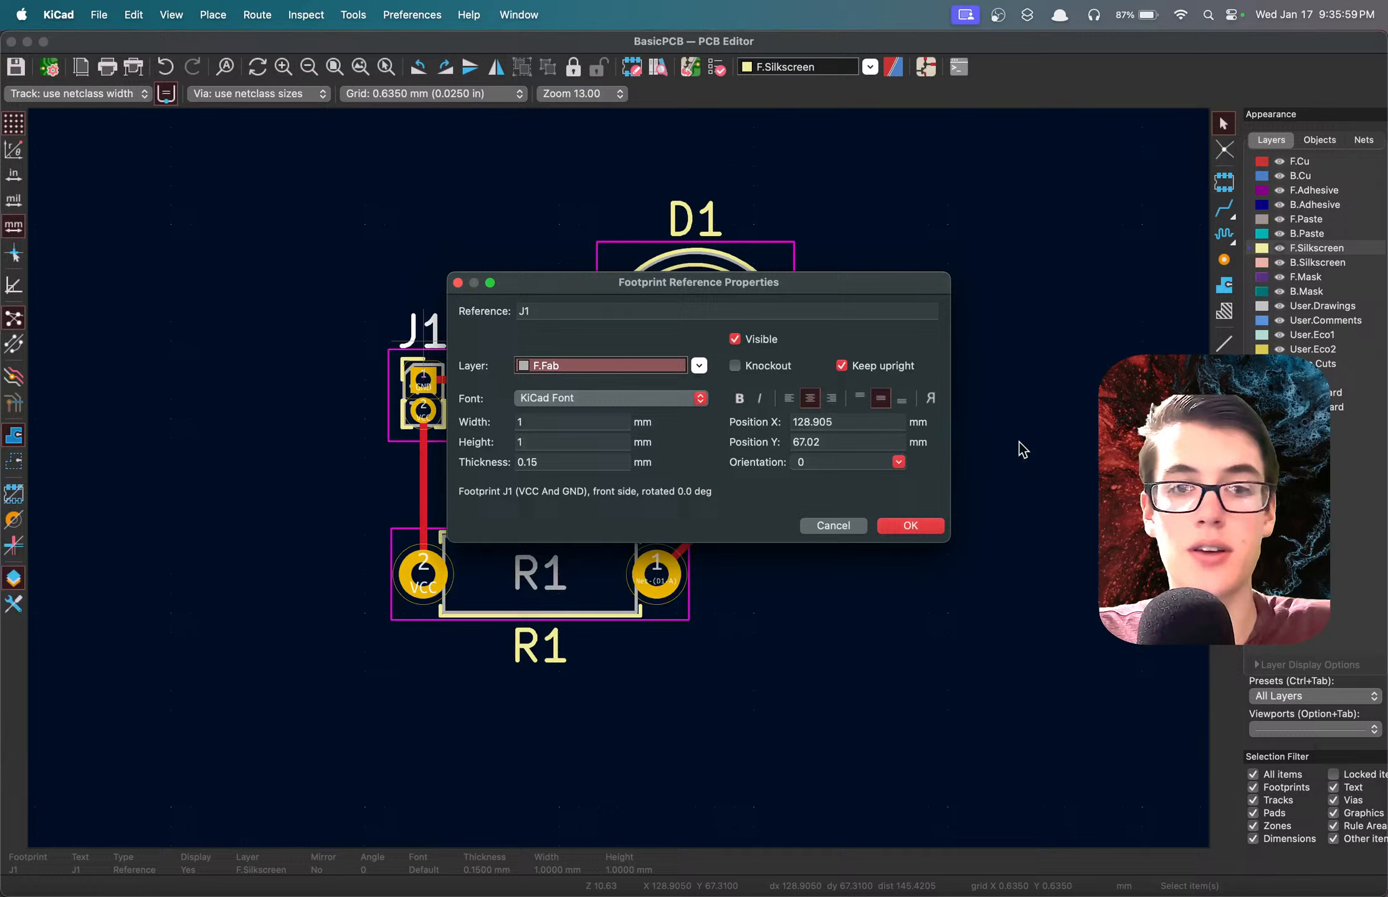
click(920, 529)
click(880, 580)
key(super+s)
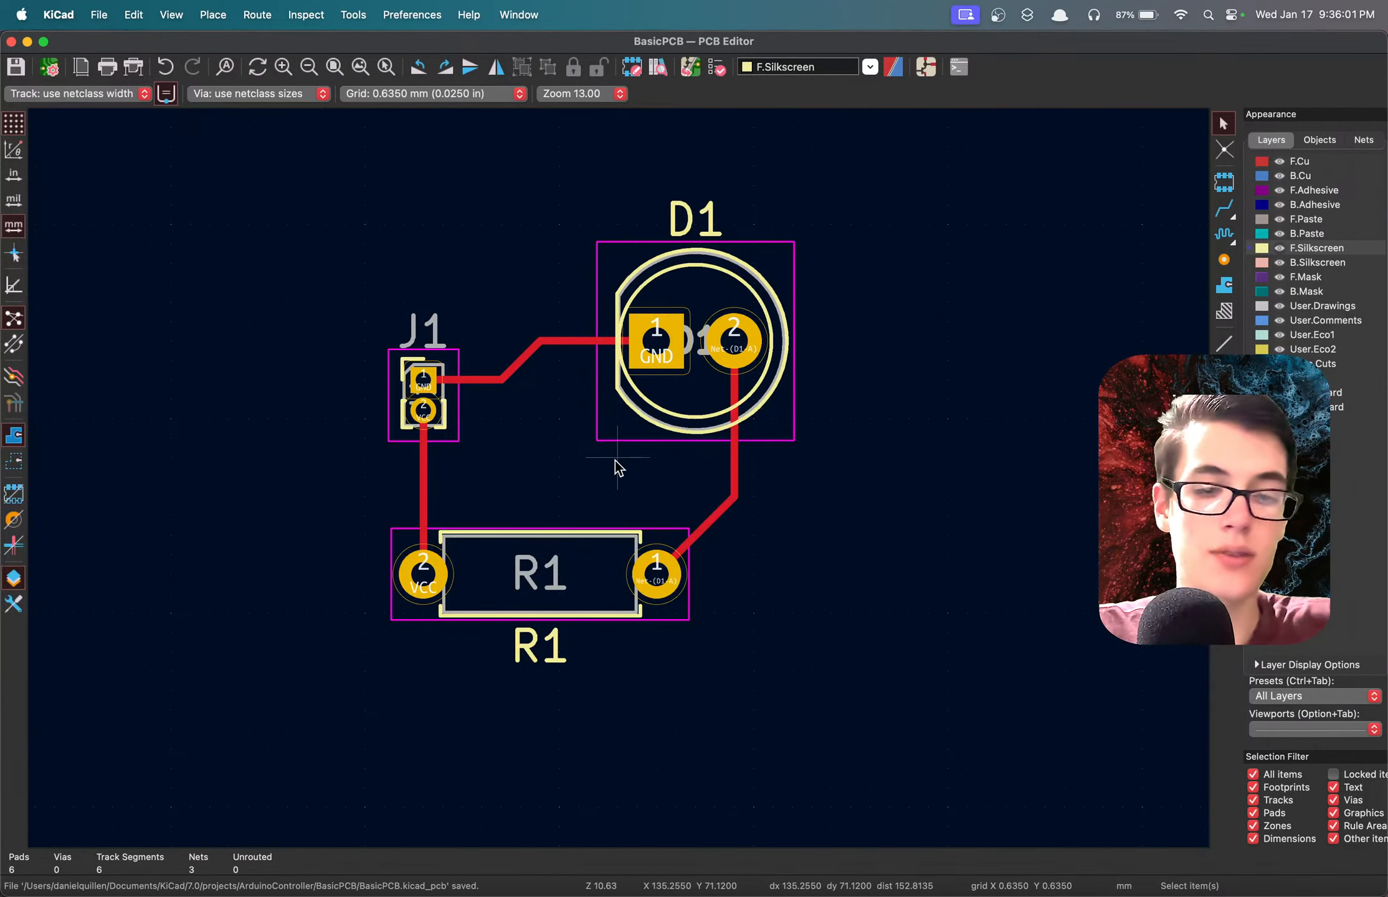
Inspect the board's silkscreen labels around J1 in the 3D viewer and return to the PCB editor.
key(alt+3)
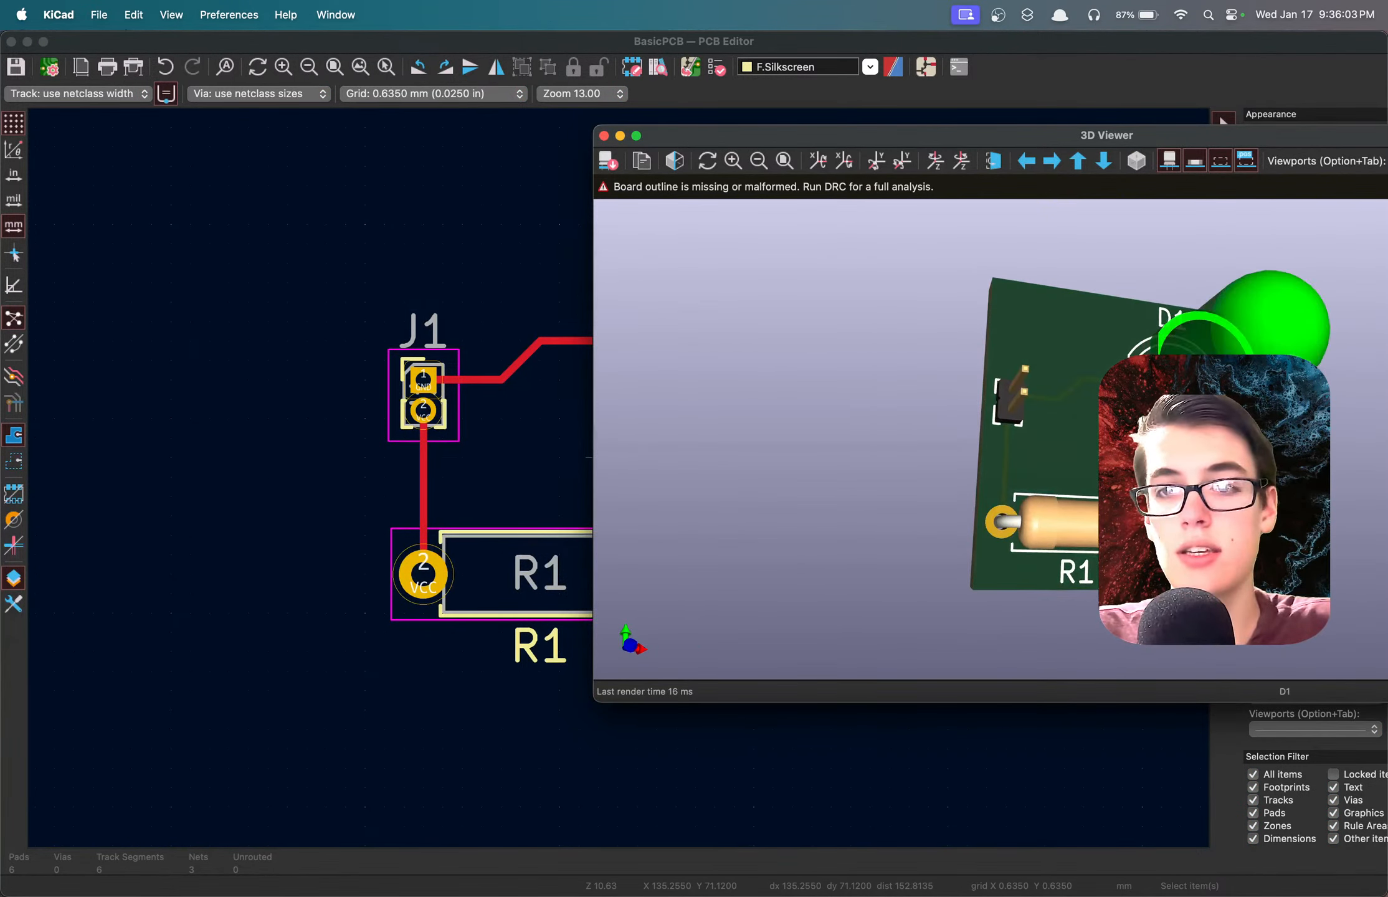
drag(1068, 423, 995, 395)
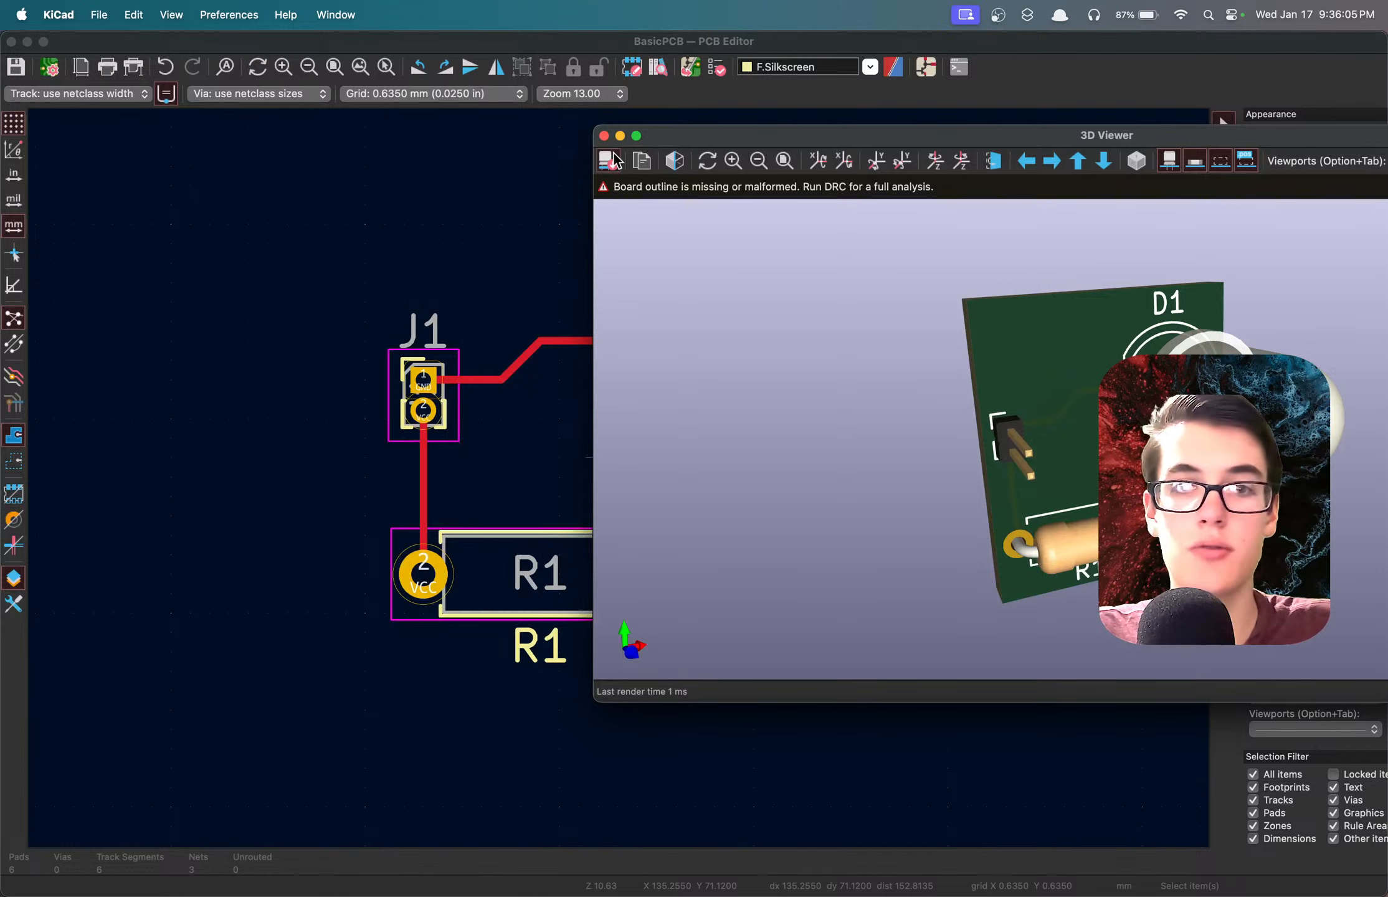
click(604, 135)
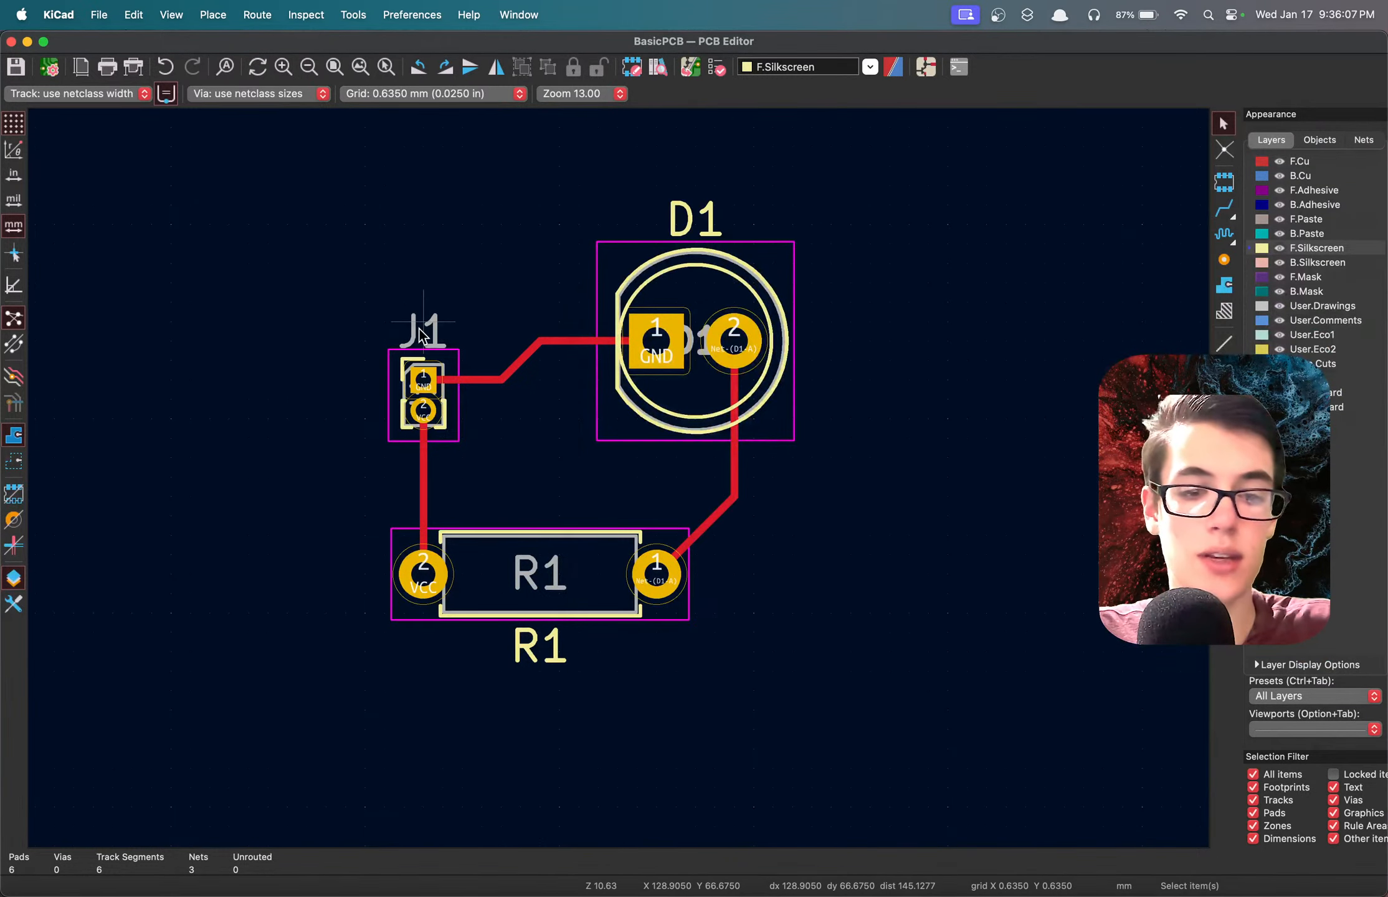
Change the layer of J1's reference text to F.Silkscreen and save the board.
double_click(418, 329)
click(642, 369)
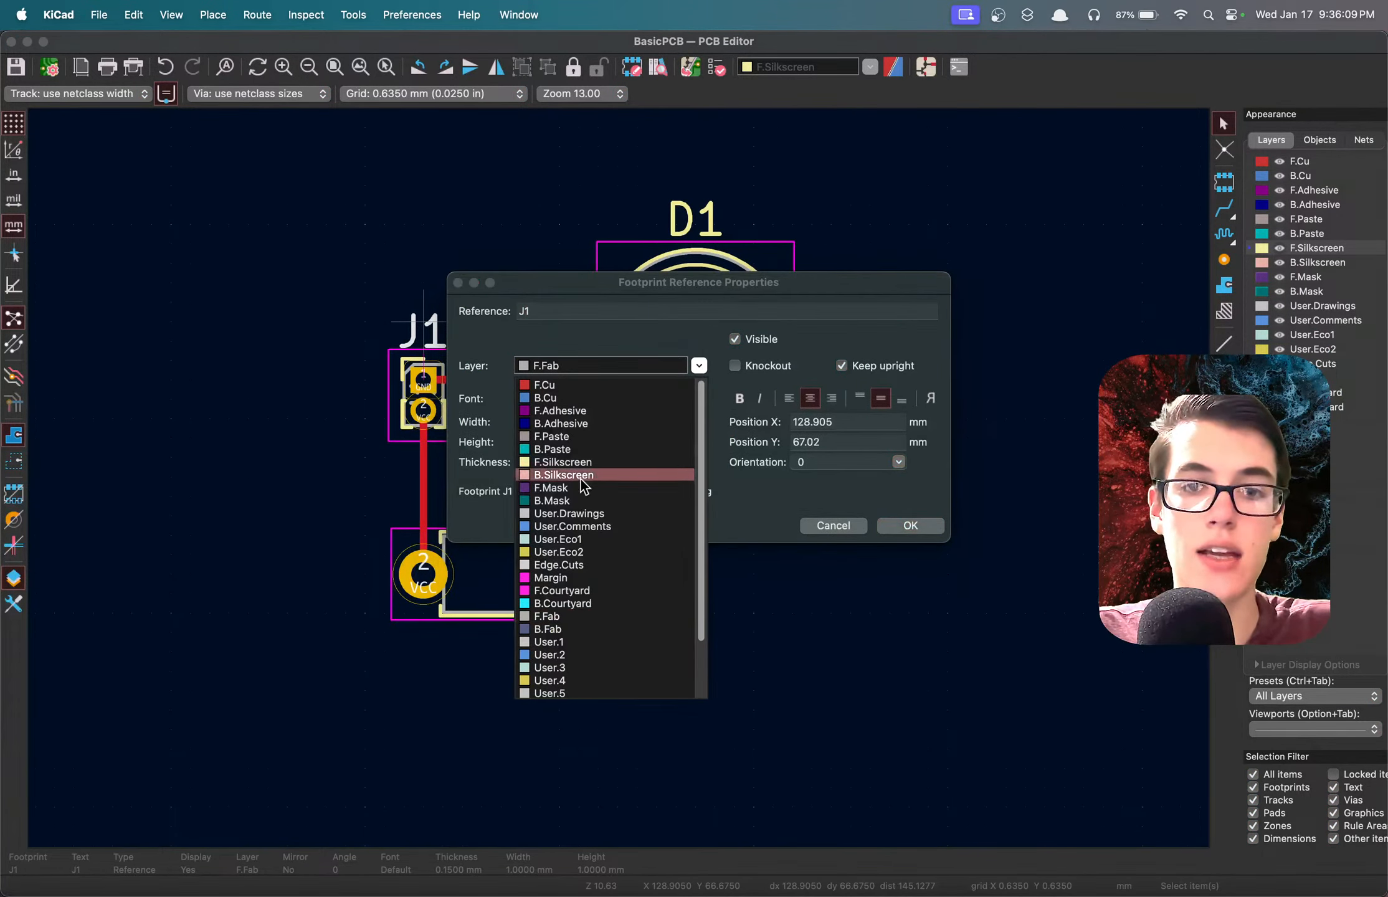
click(538, 460)
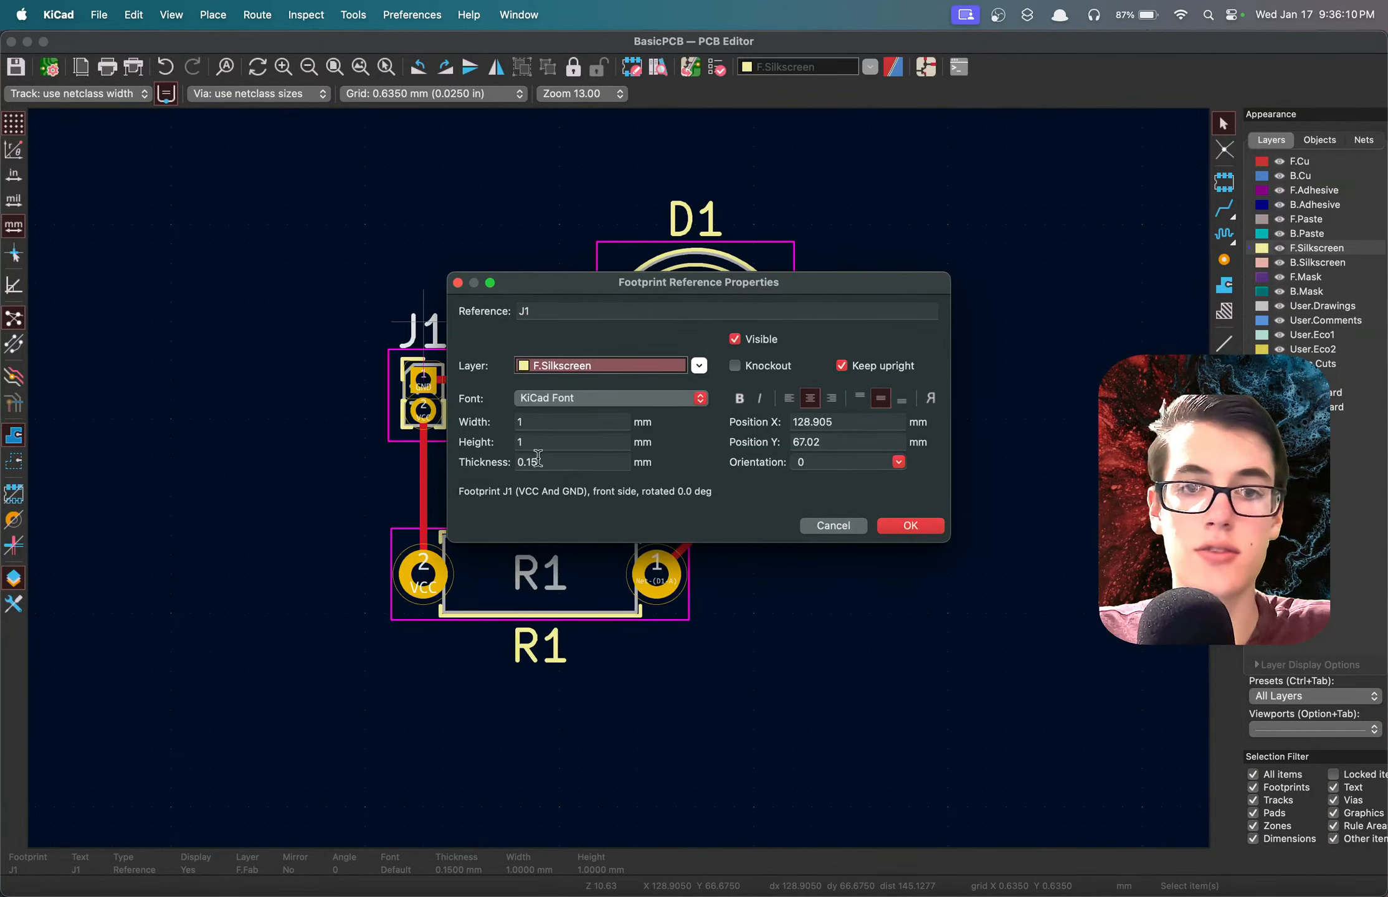
click(909, 525)
key(ctrl+s)
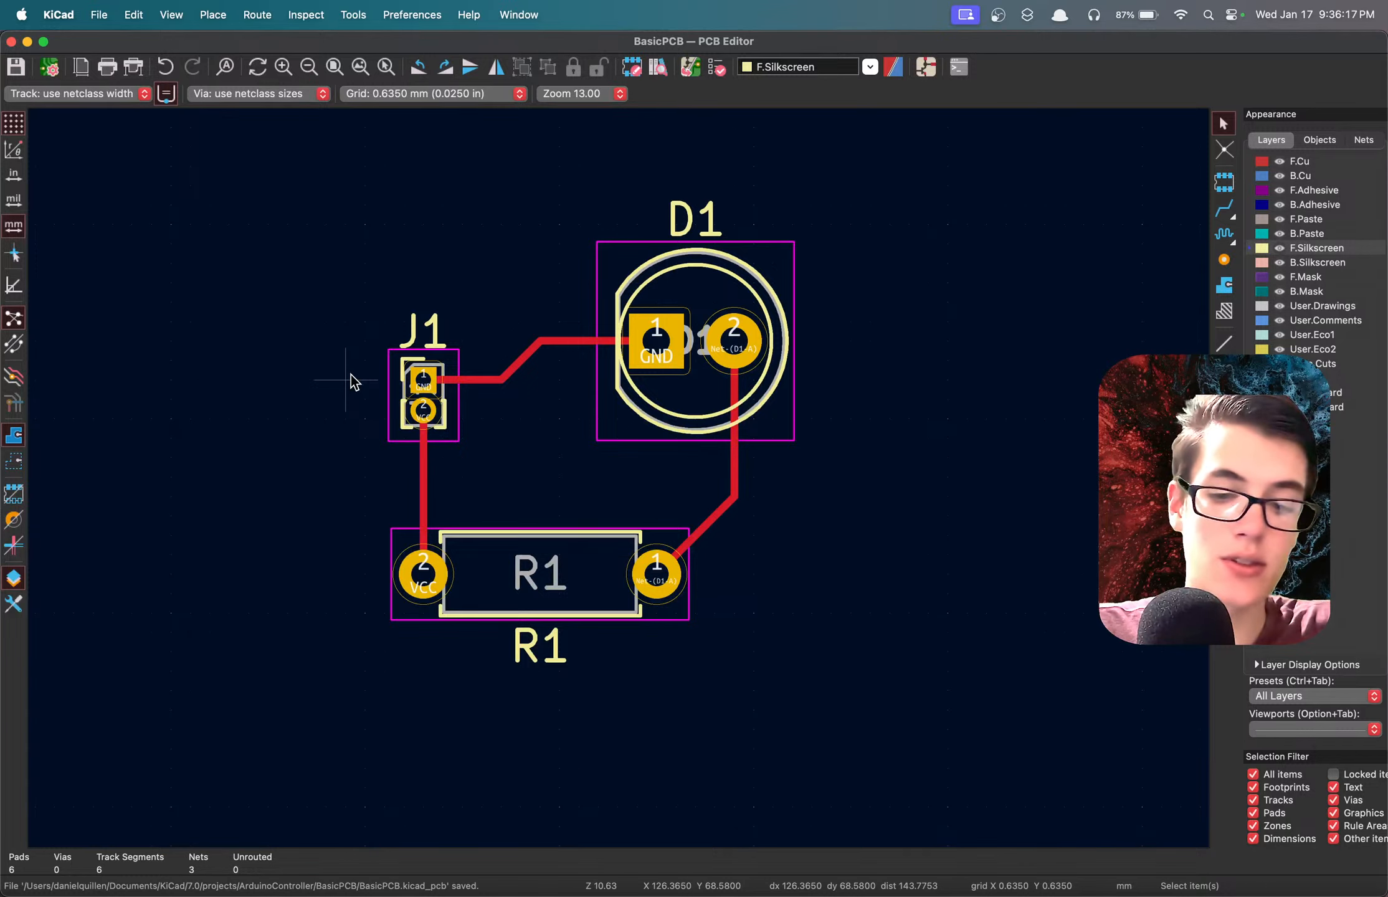
key(t)
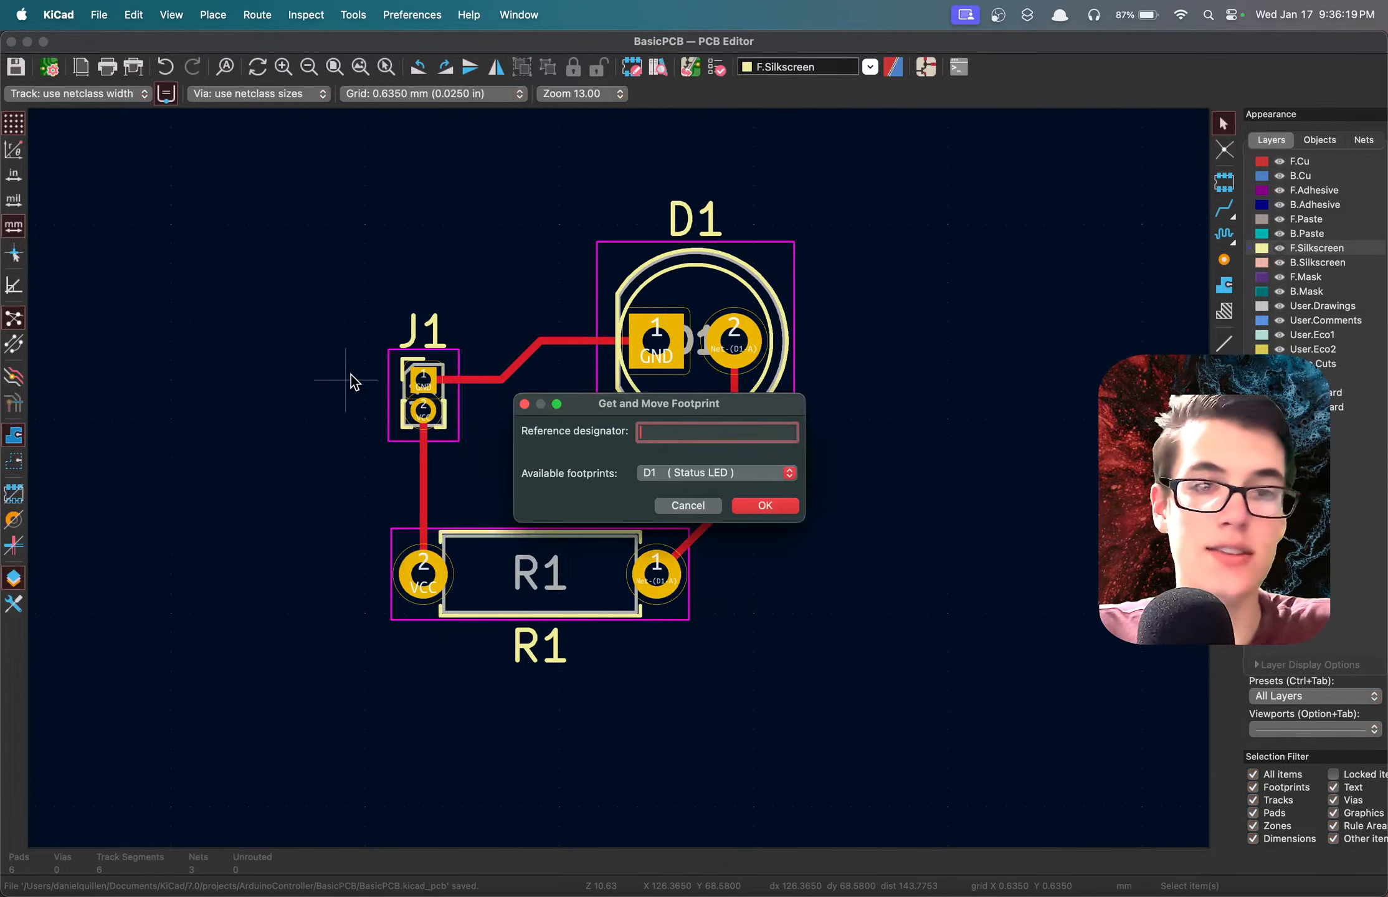
click(524, 404)
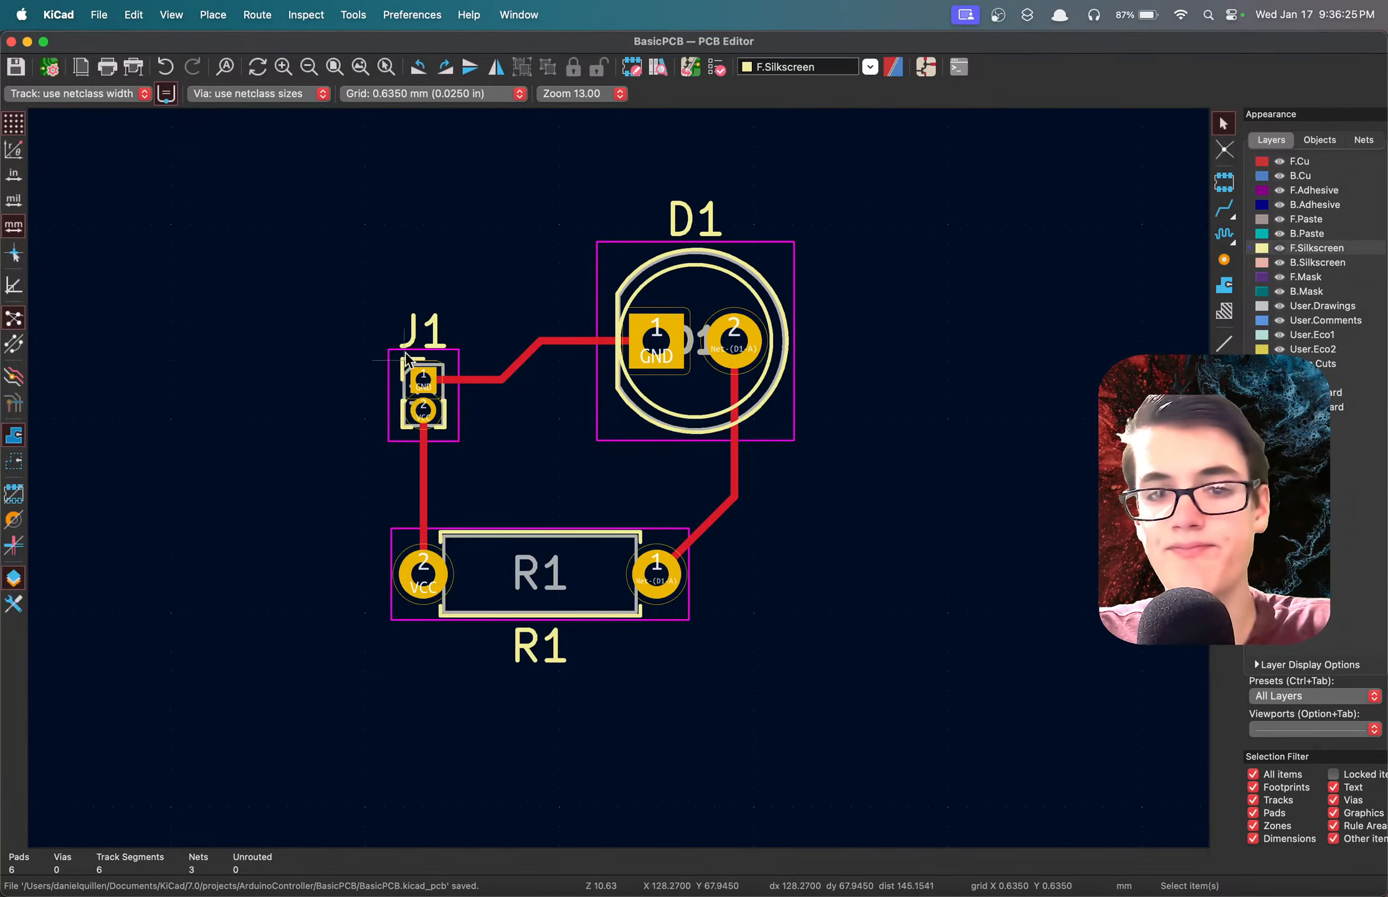
click(925, 67)
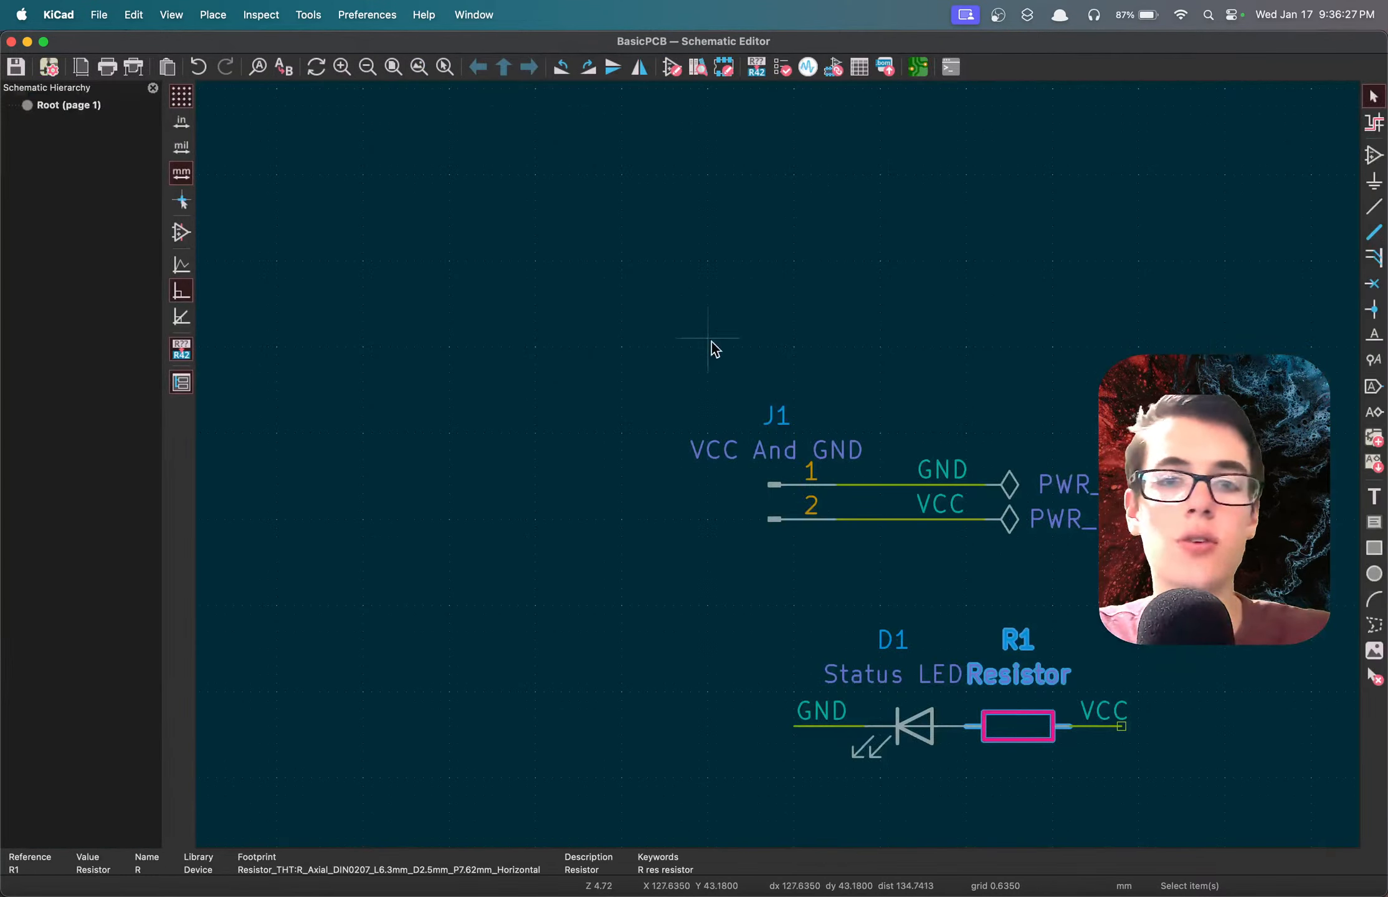
scroll(778, 517, up, 3)
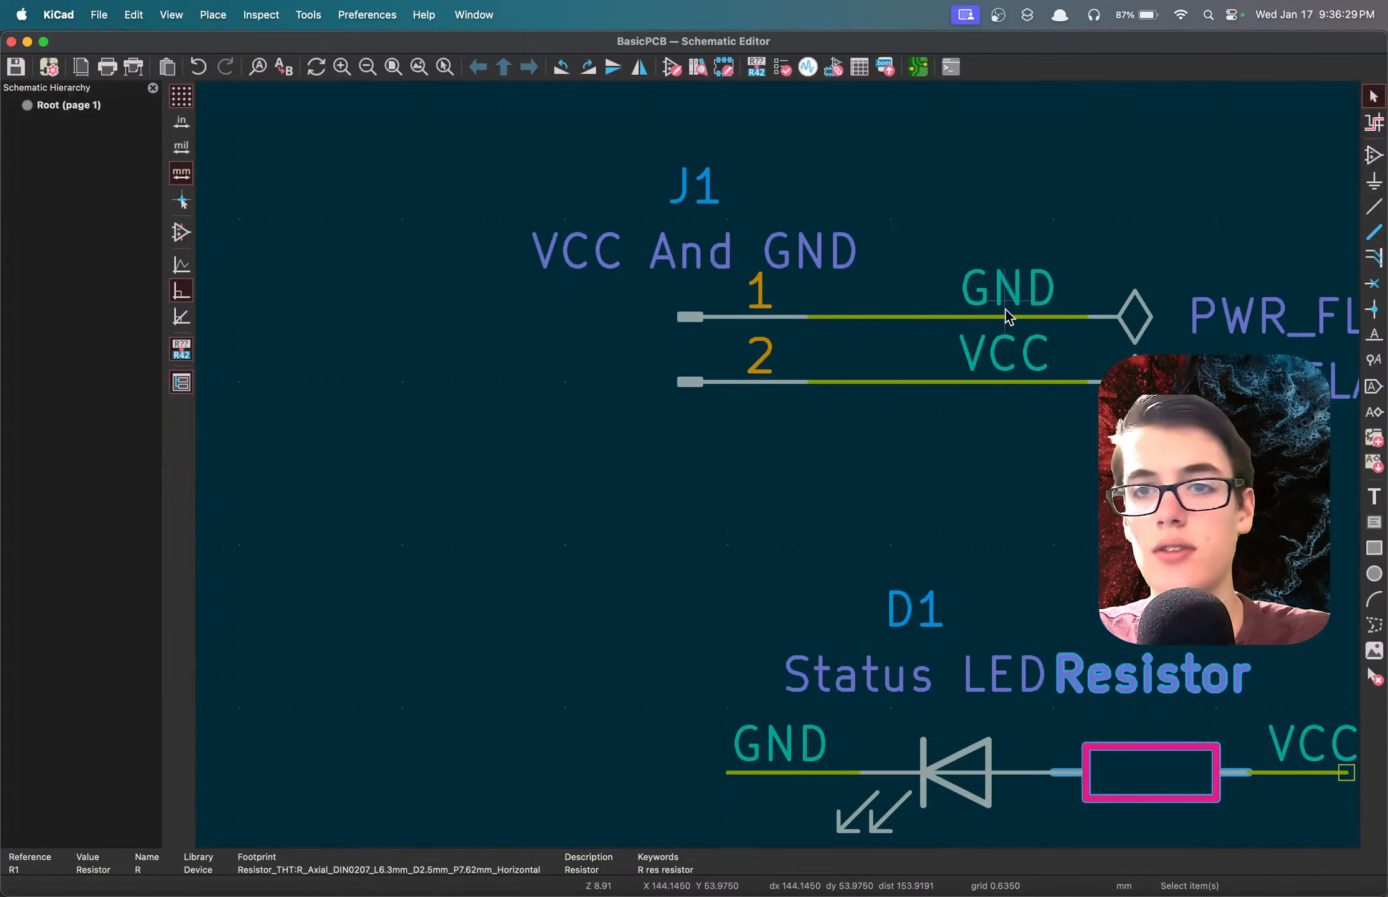
click(1005, 310)
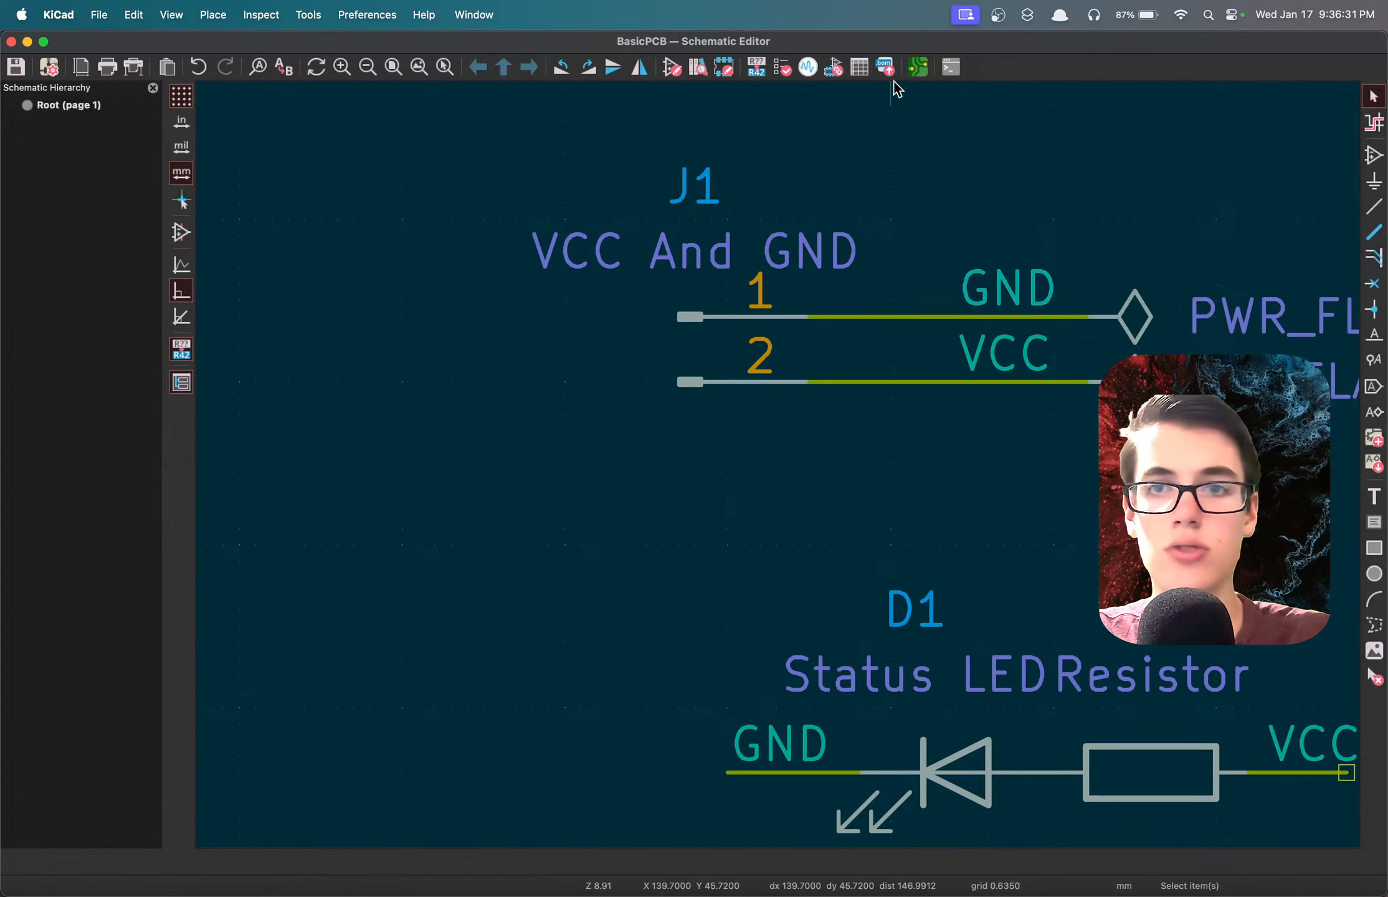
key(t)
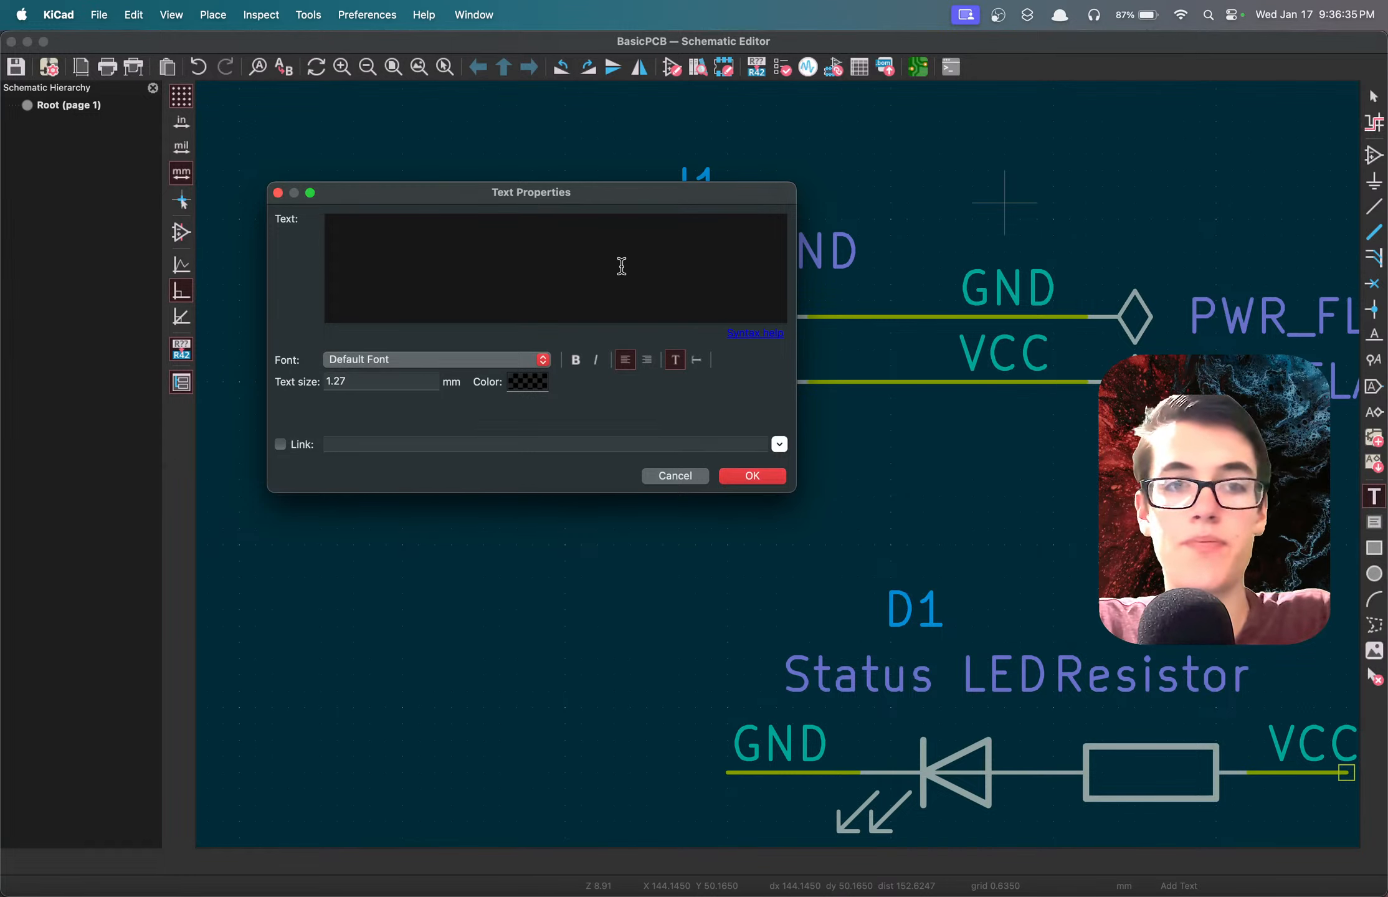
click(673, 478)
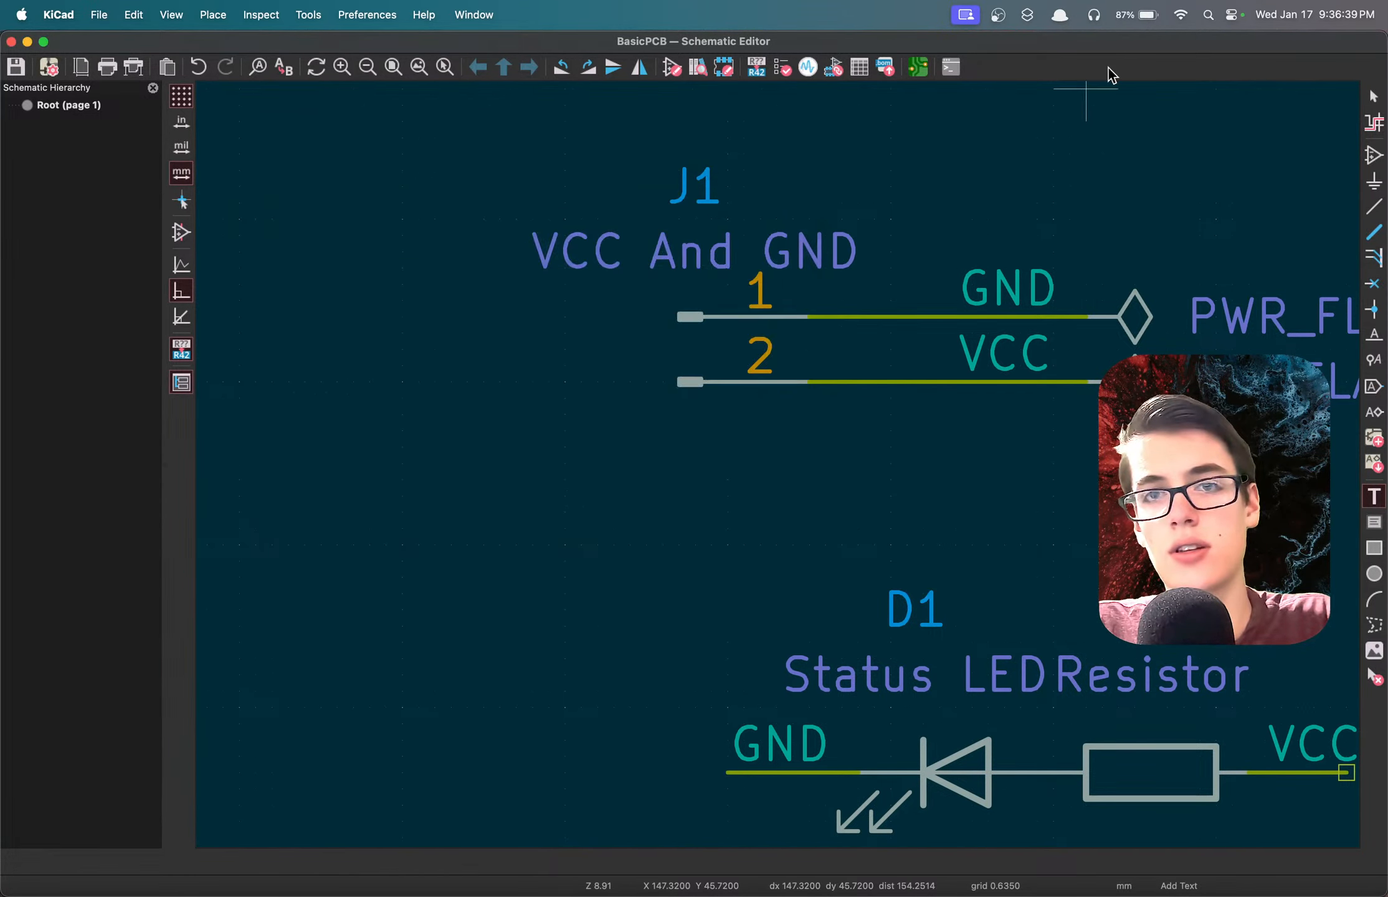
click(912, 65)
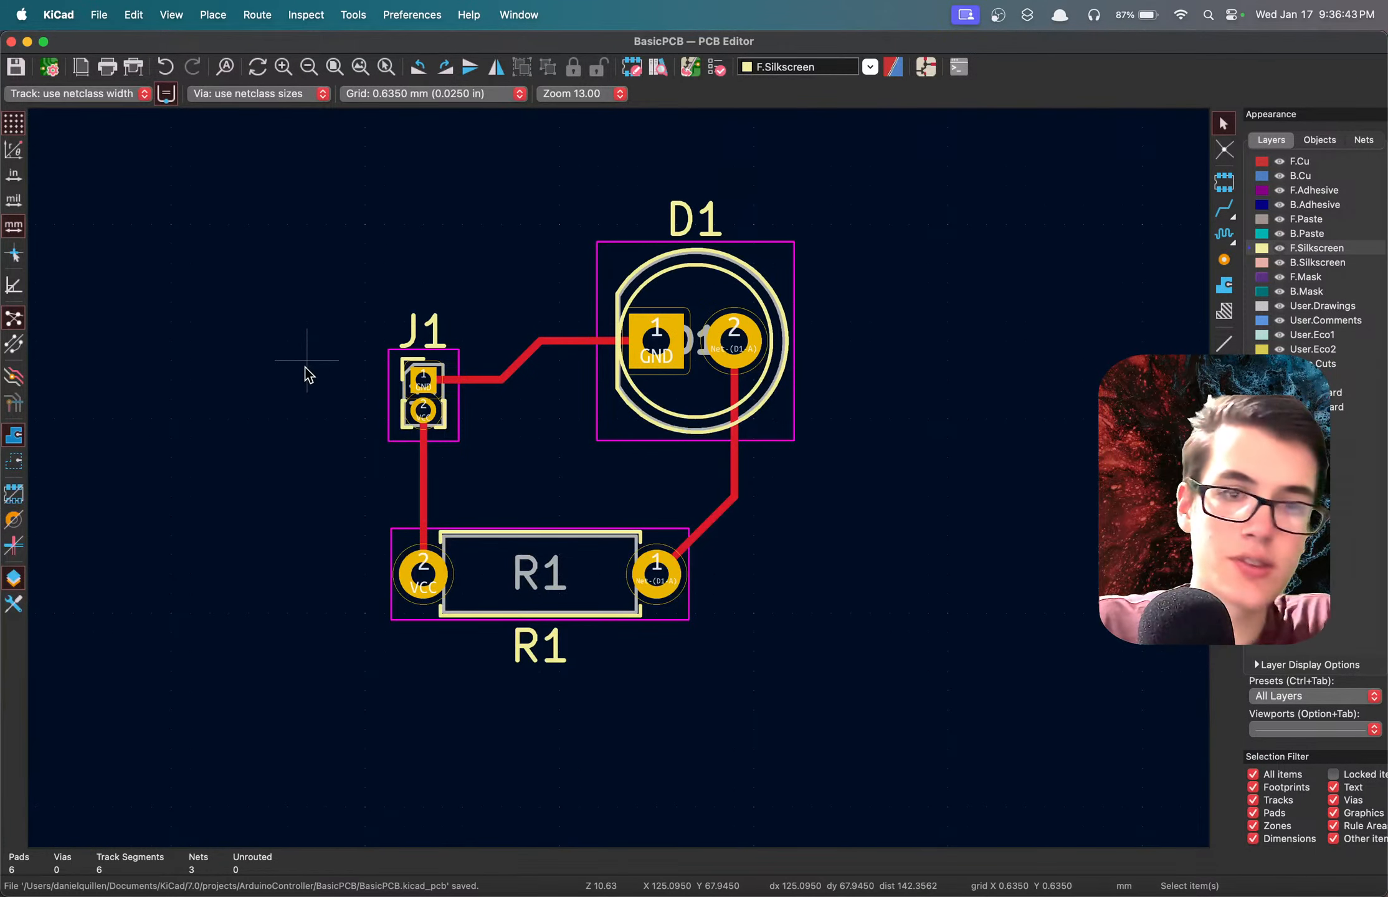
Search the footprint library for "text" and leave the chooser without placing a footprint.
click(421, 333)
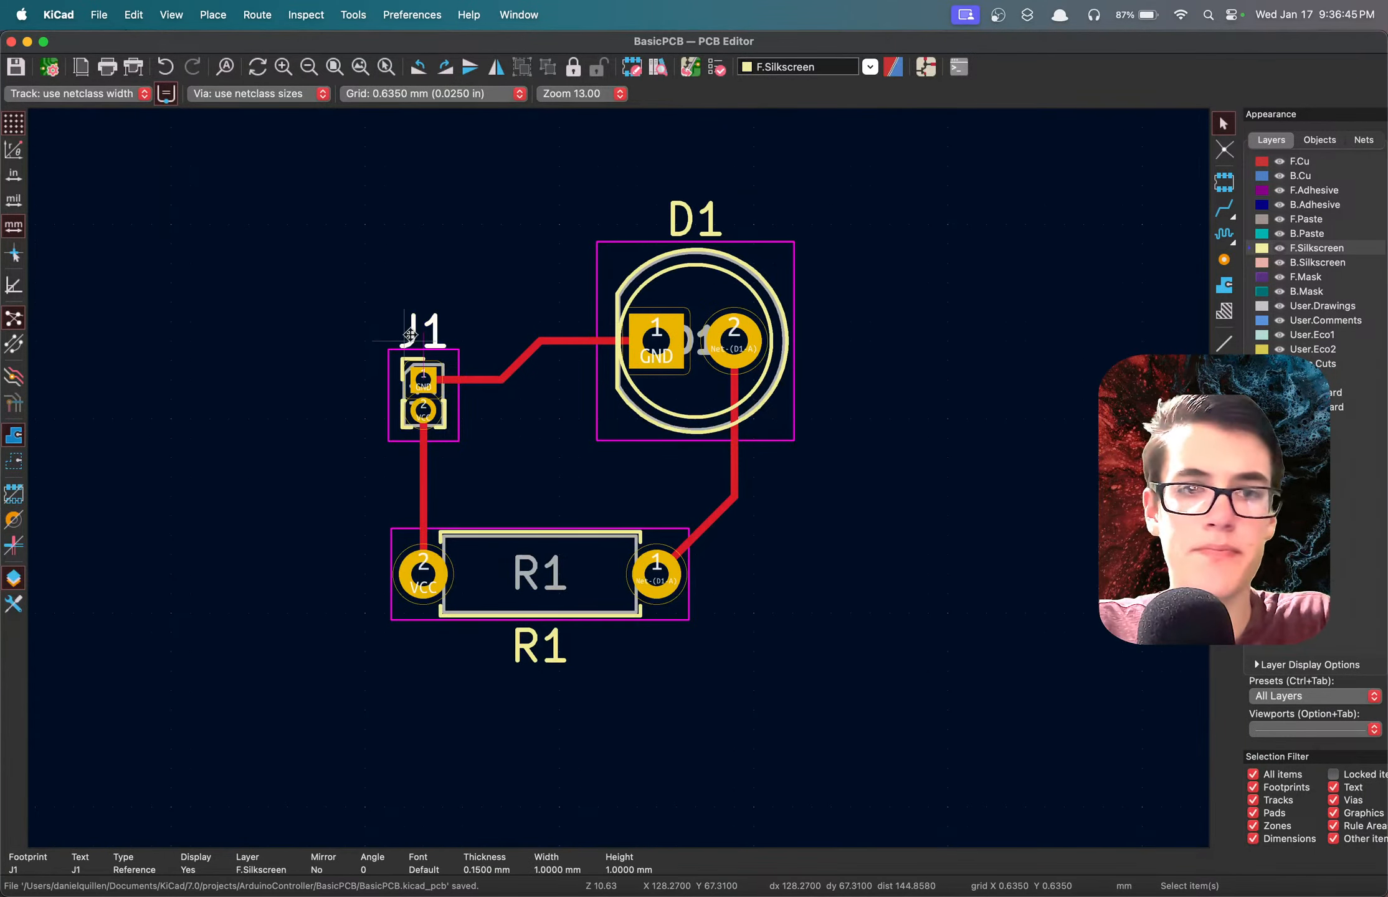
click(322, 363)
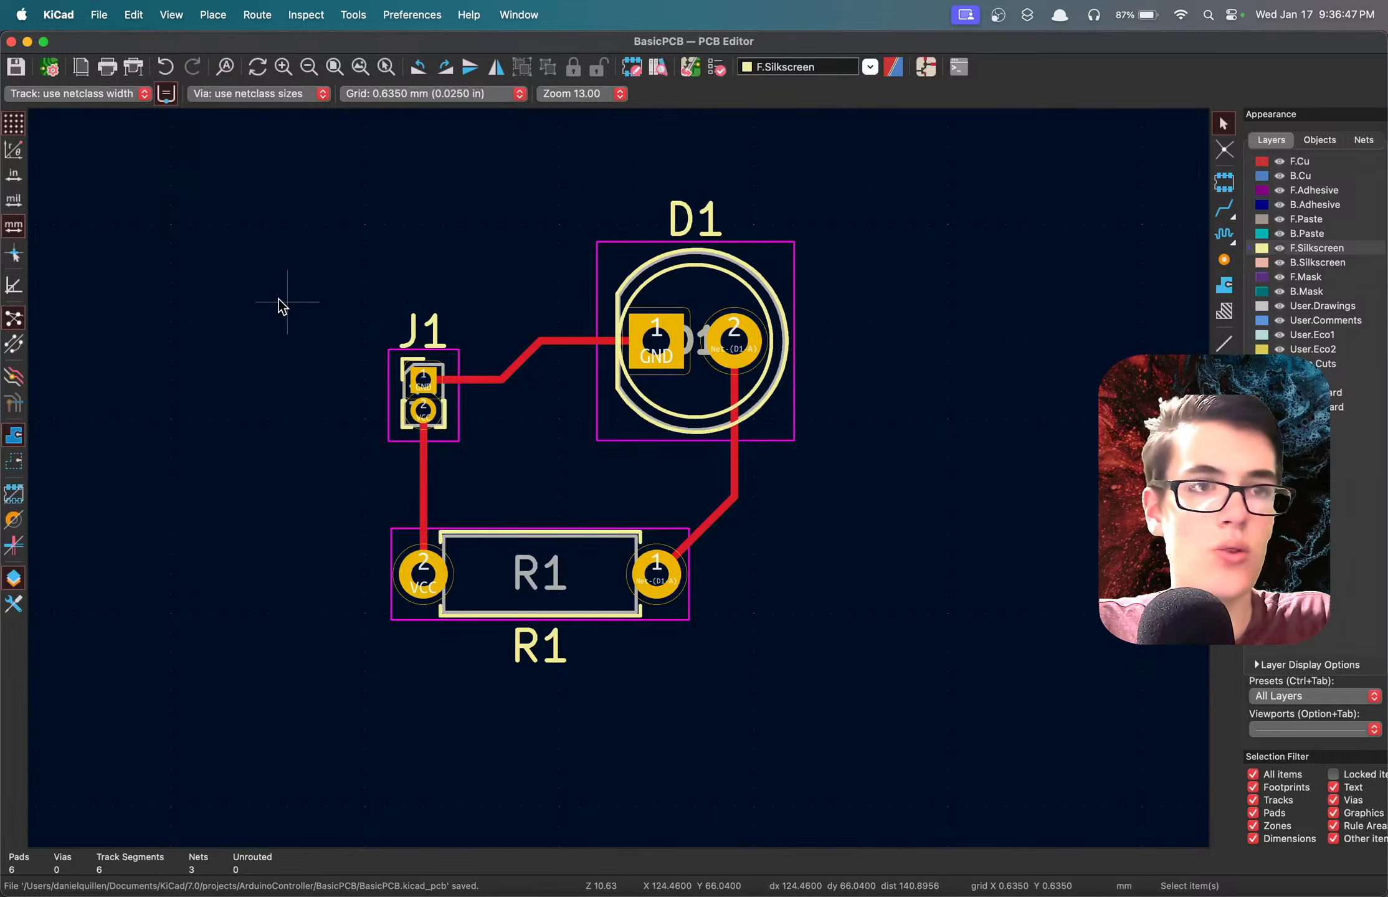
key(a)
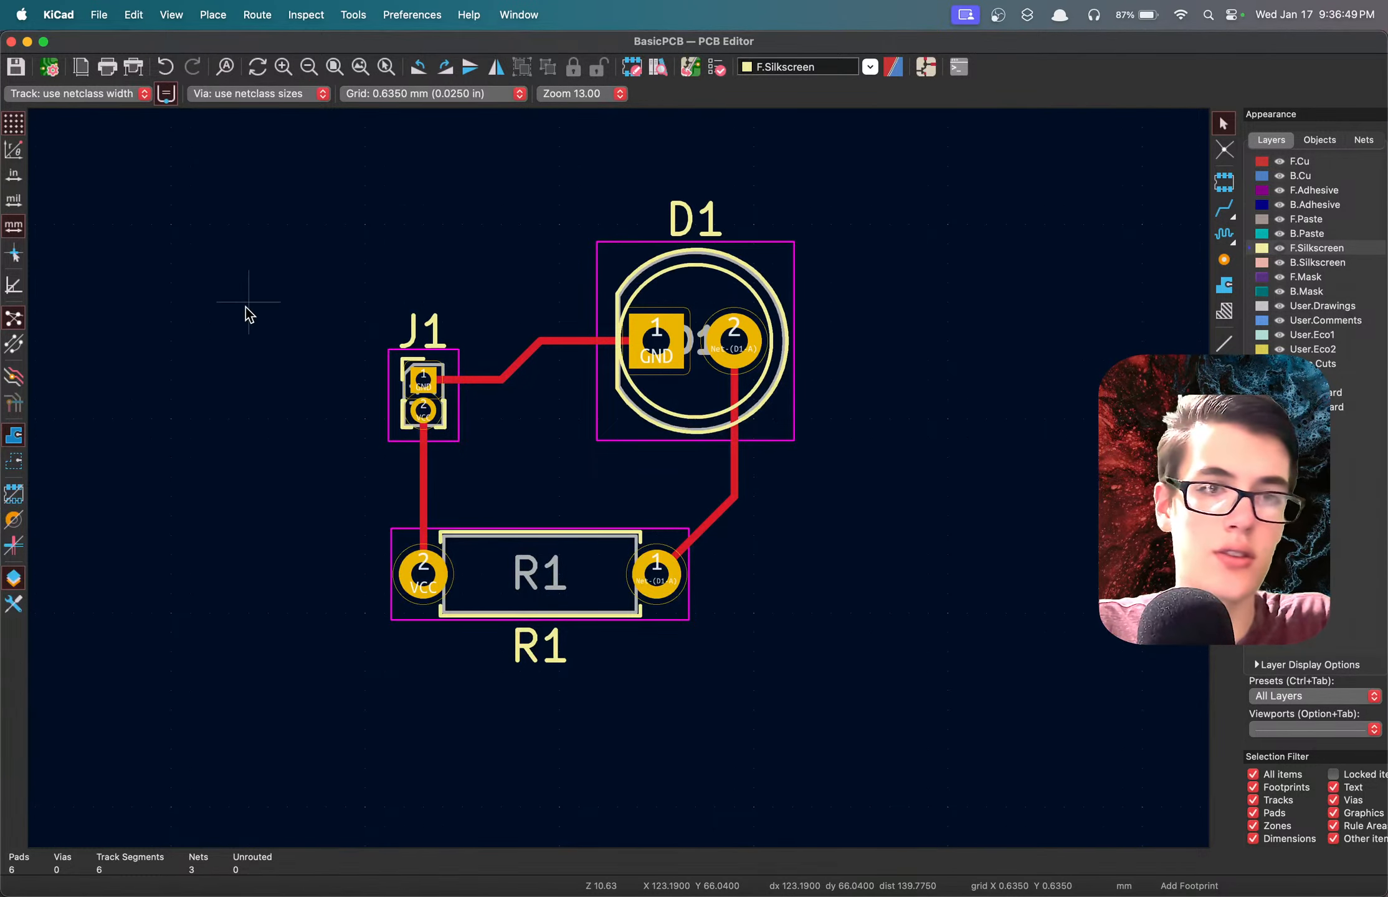
text(text)
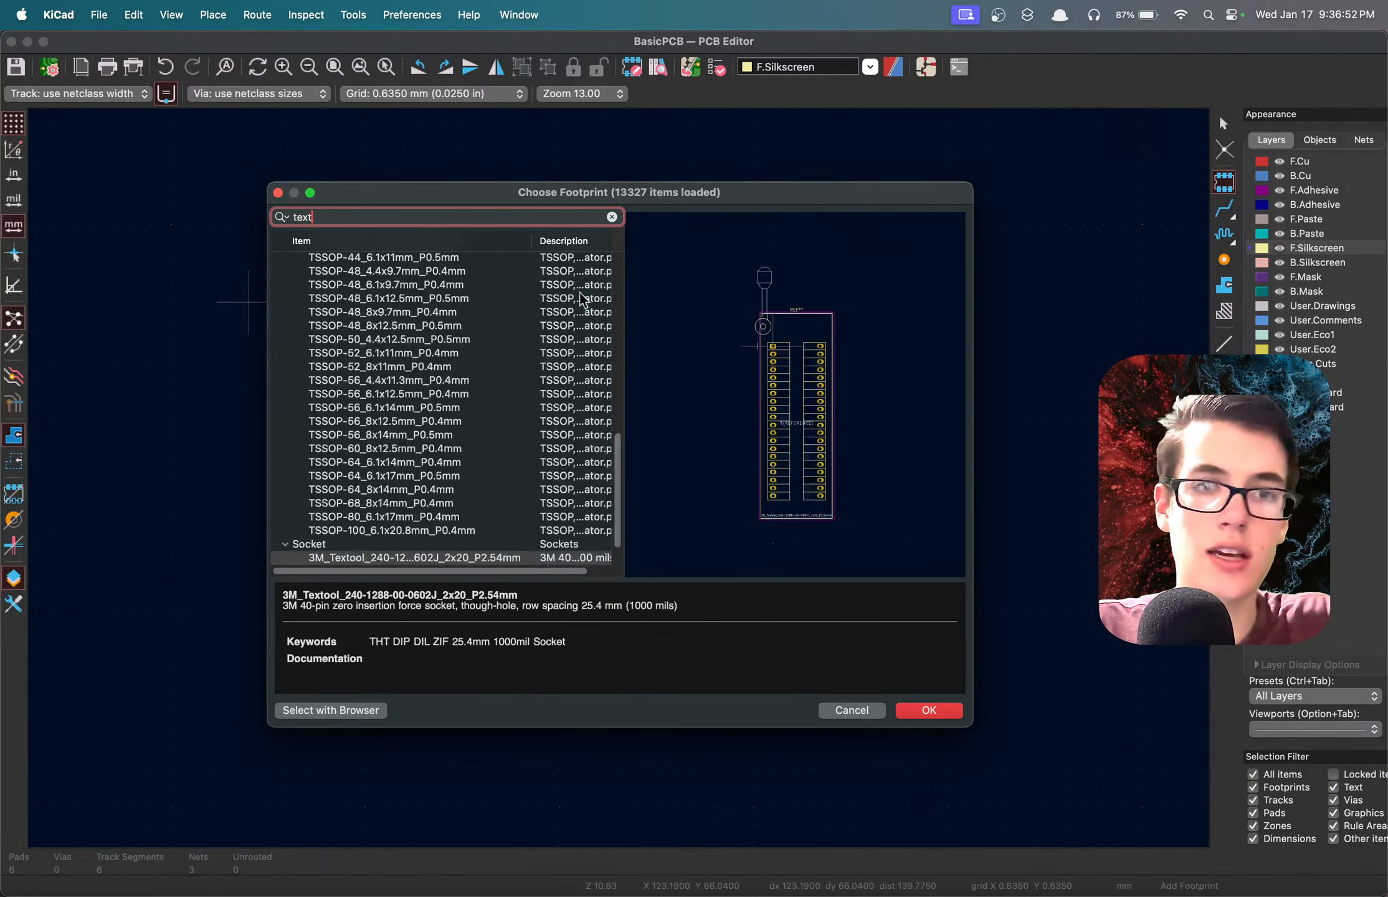
scroll(393, 391, down, 3)
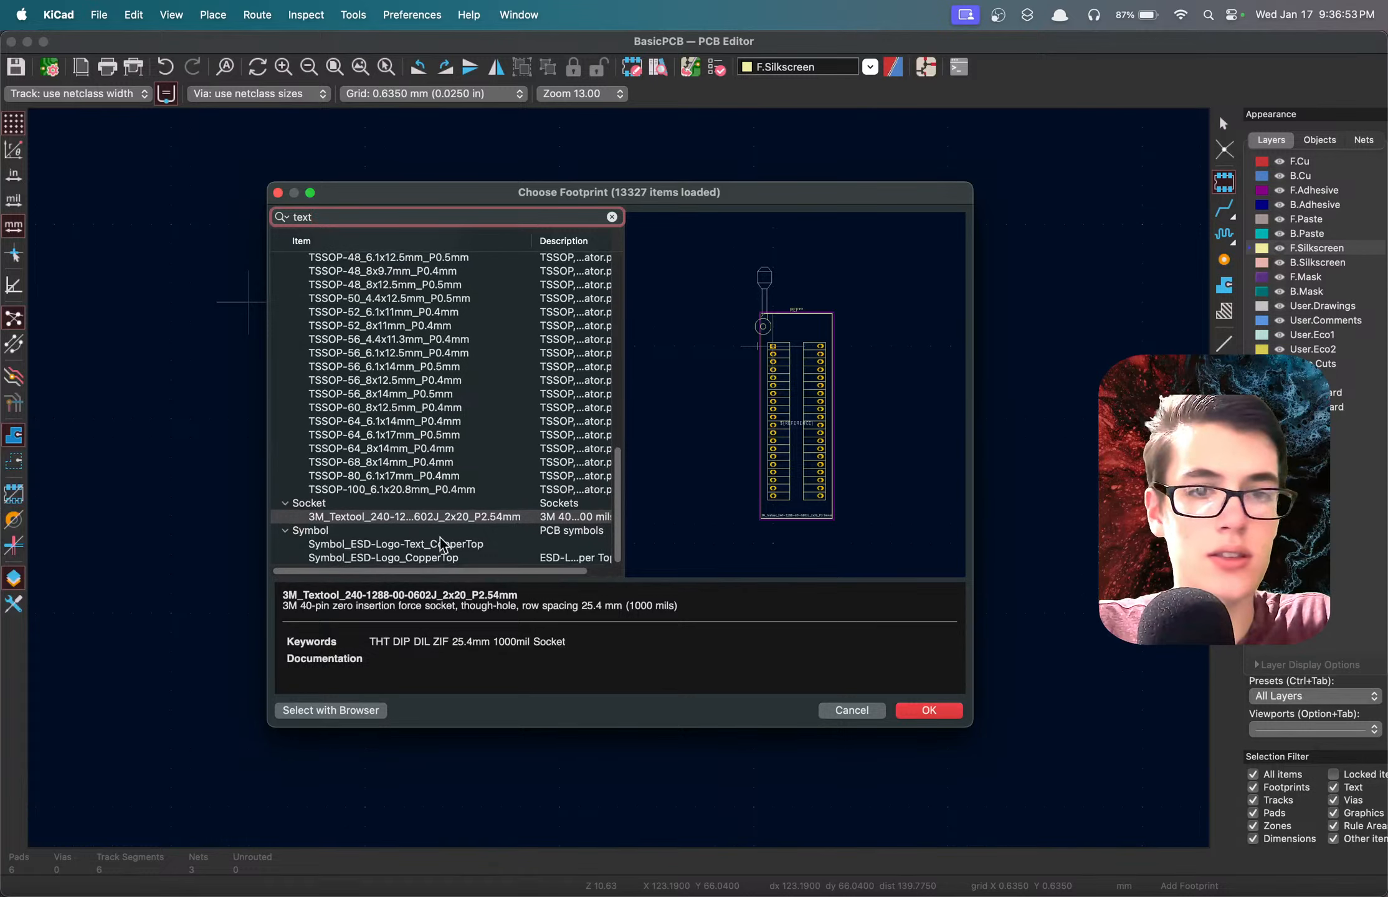
click(850, 712)
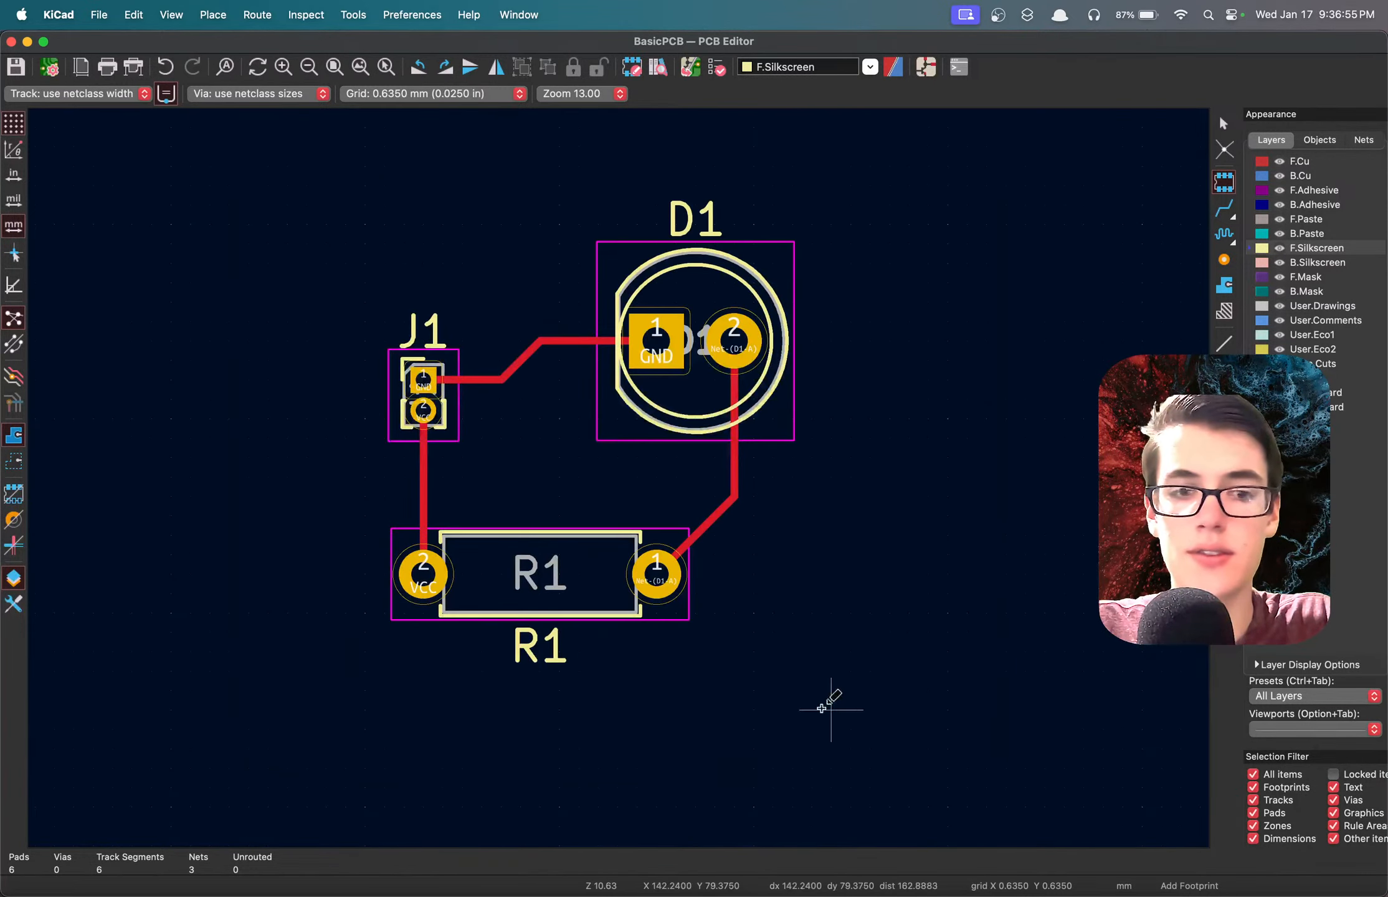
Switch to the schematic and place the graphic text "GND" beside pin 1 of J1.
click(925, 66)
key(t)
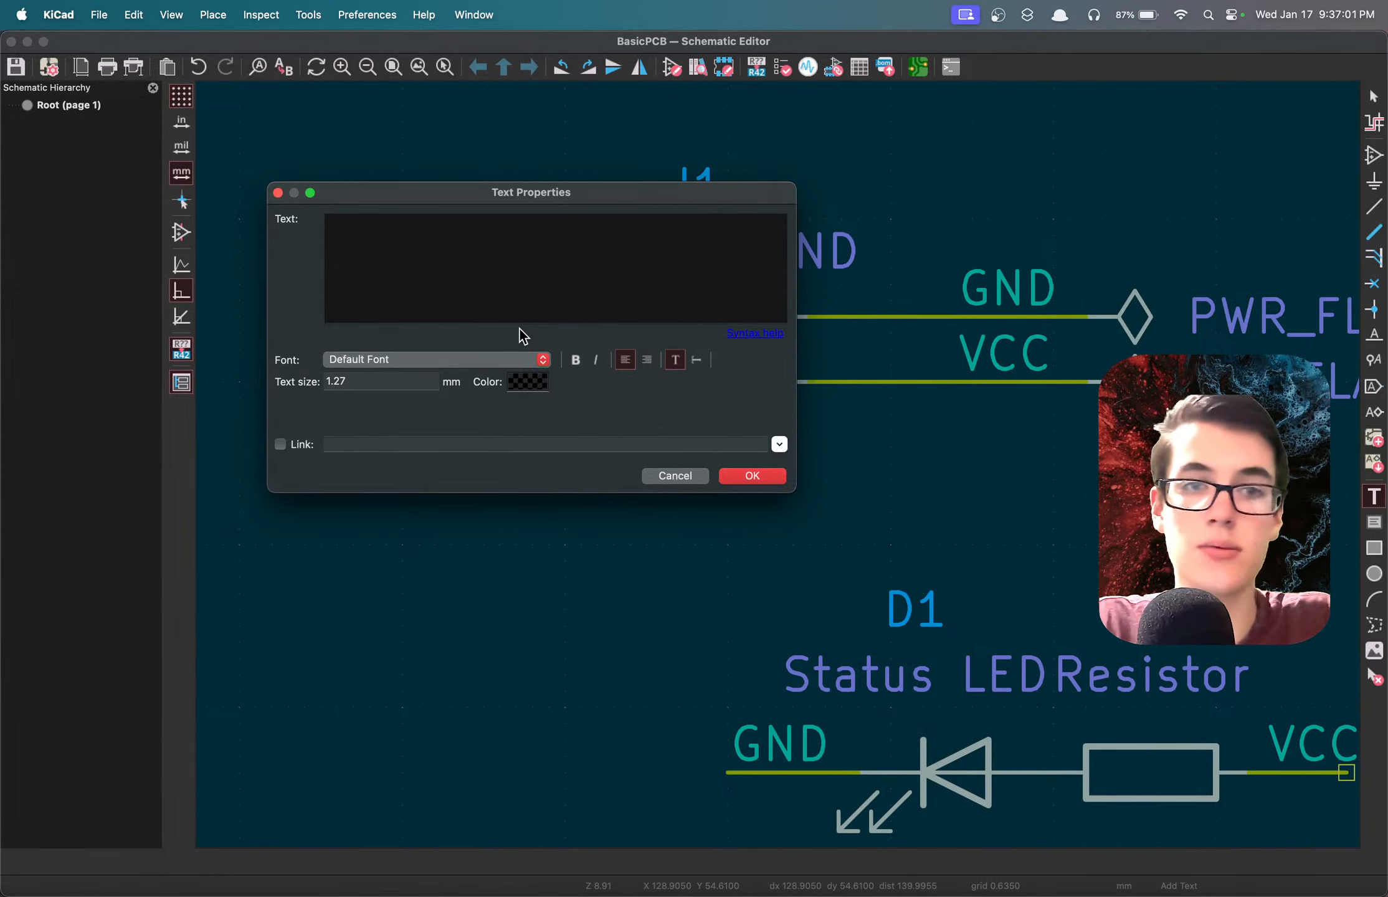
text(GND)
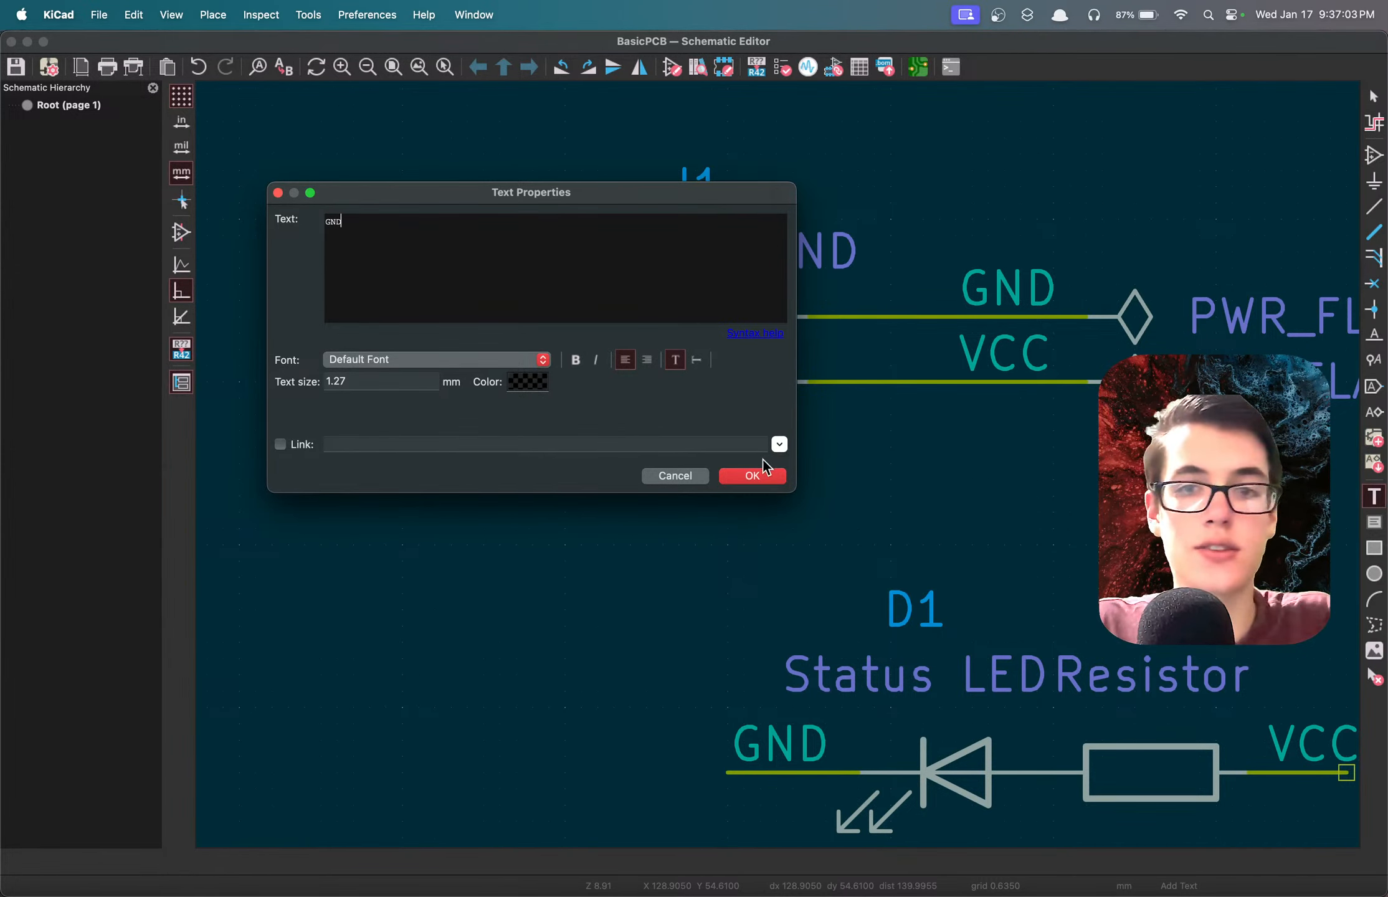
click(762, 478)
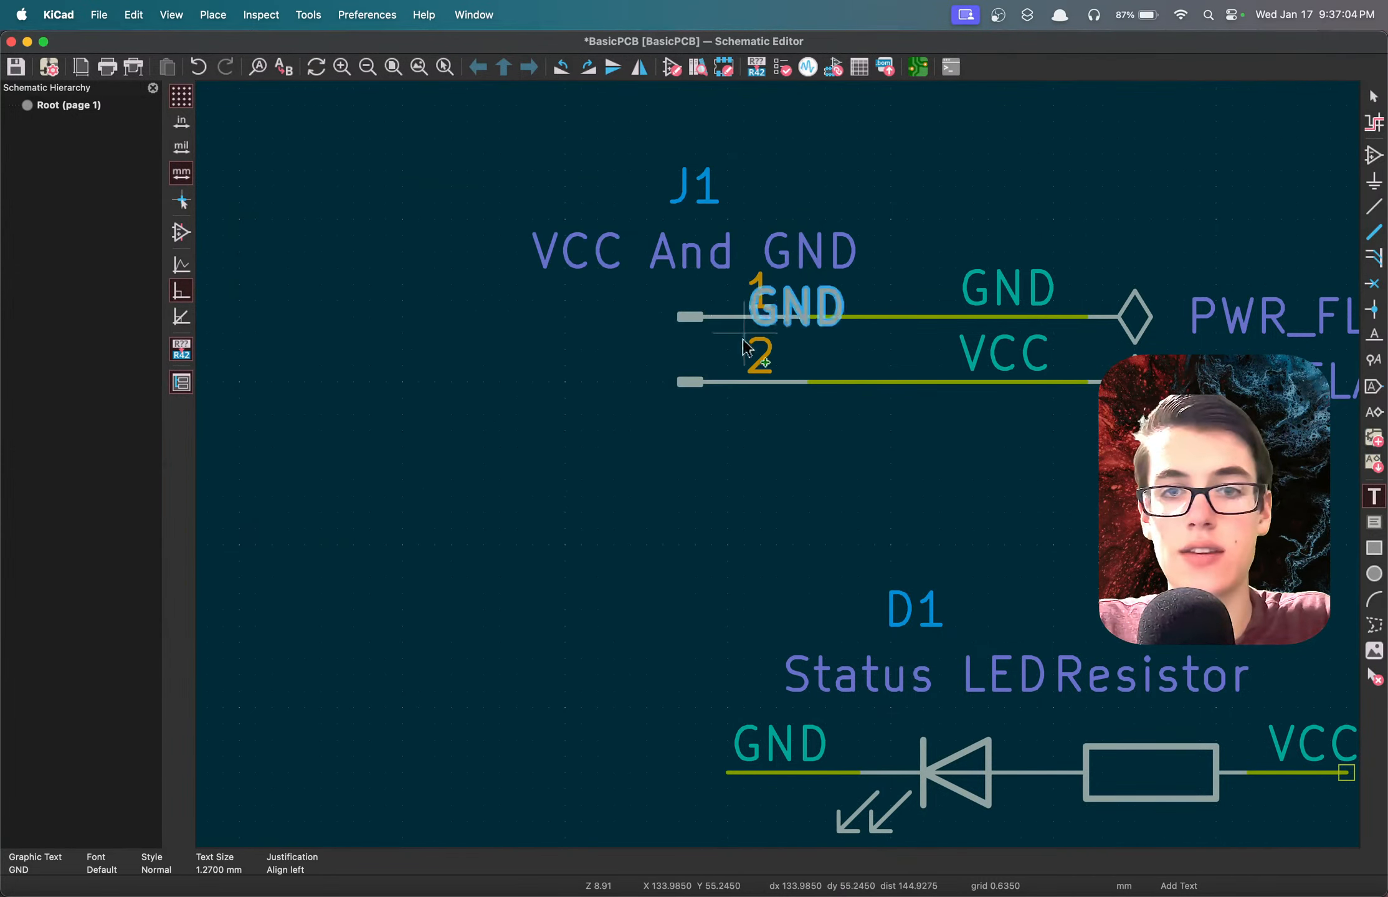
click(556, 338)
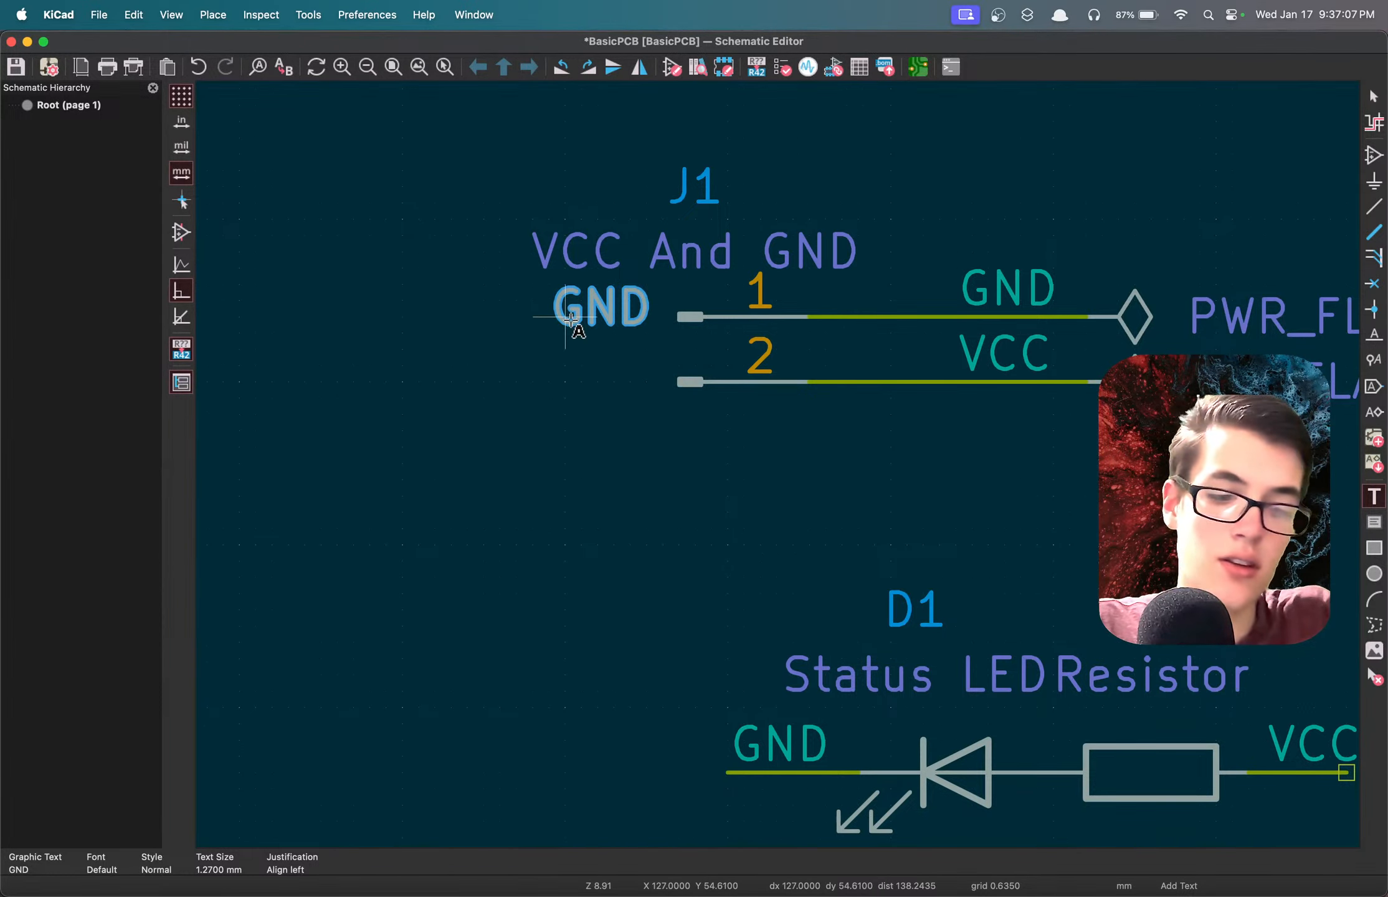
Duplicate the GND text beside pin 2 of J1, change the copy to "VCC" and save the schematic.
key(super+d)
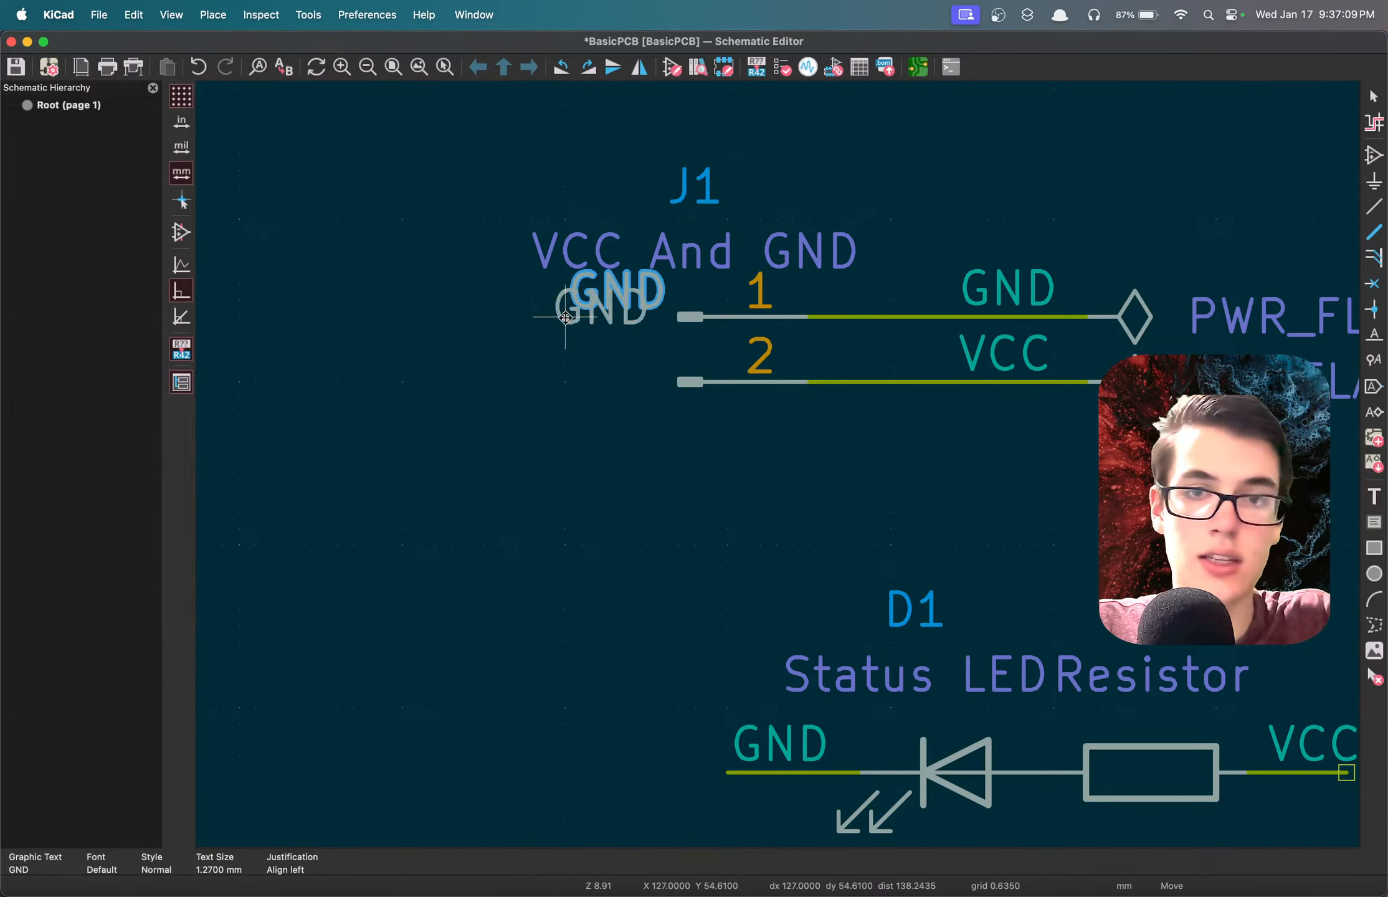
click(544, 403)
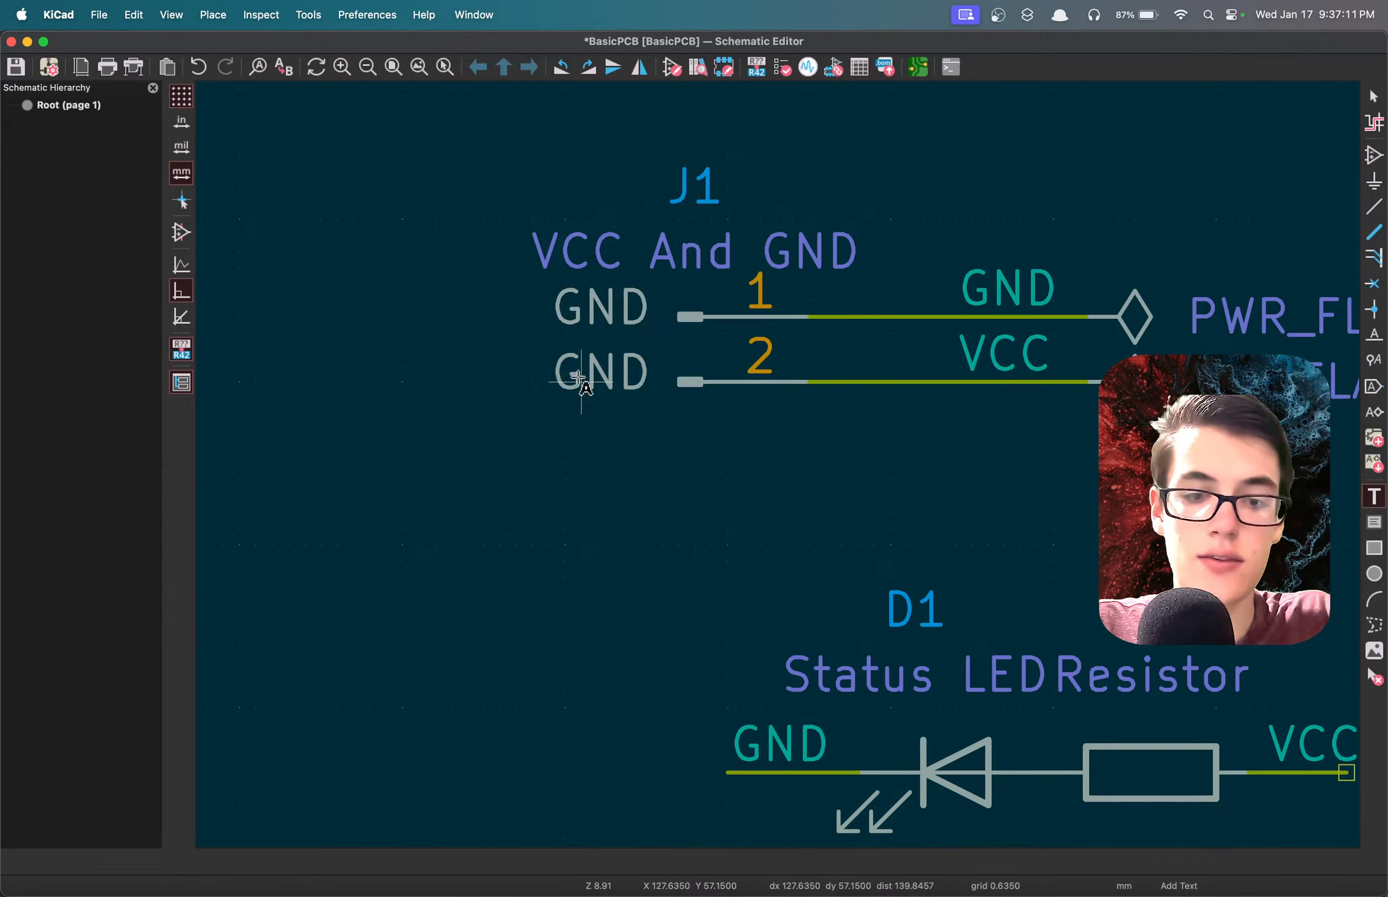
click(579, 380)
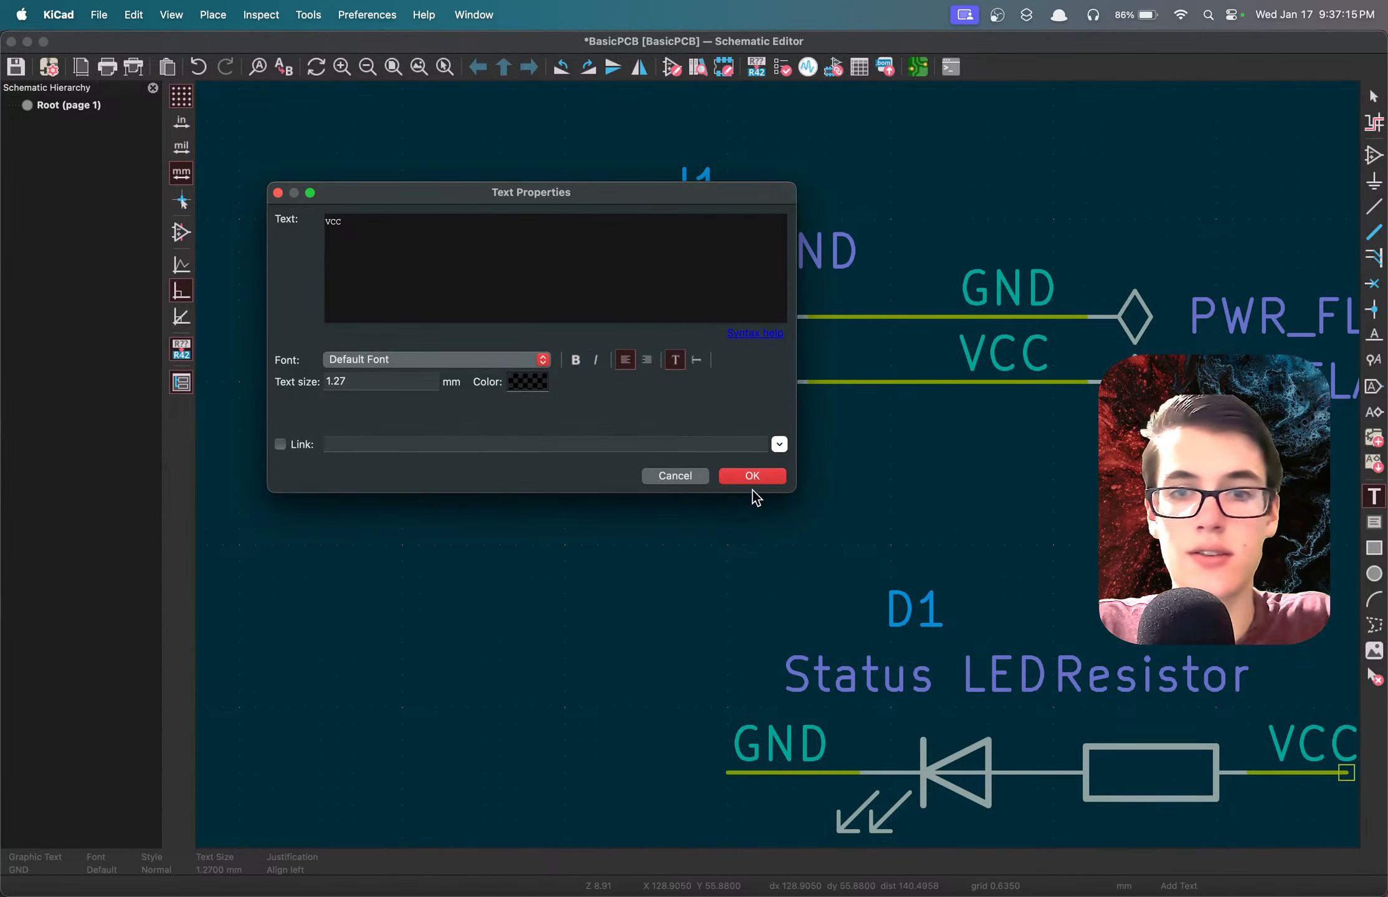
click(742, 474)
key(super+s)
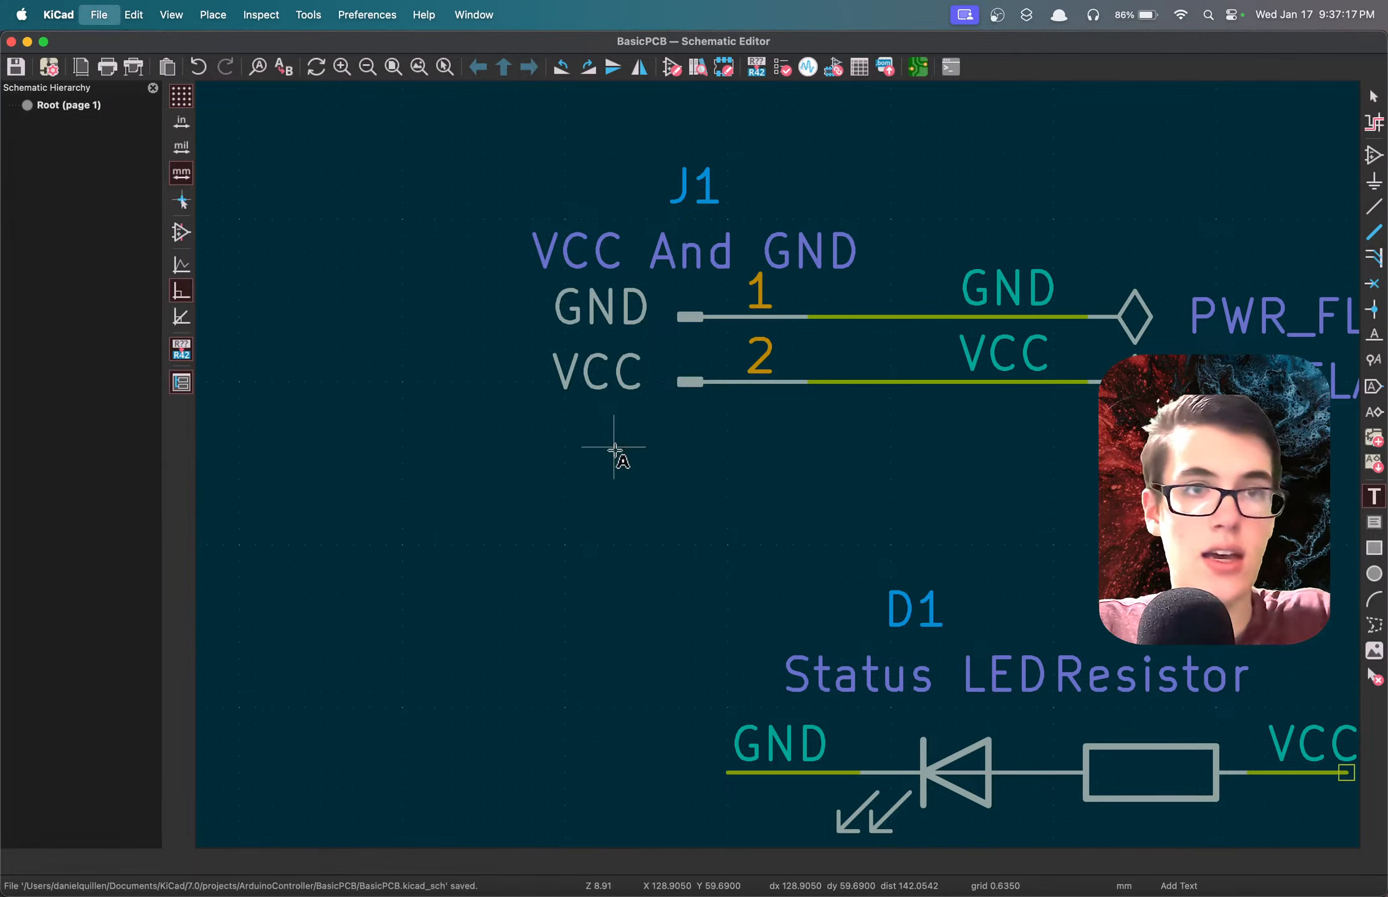
Switch to the PCB editor and update the board from the schematic.
click(914, 66)
click(685, 68)
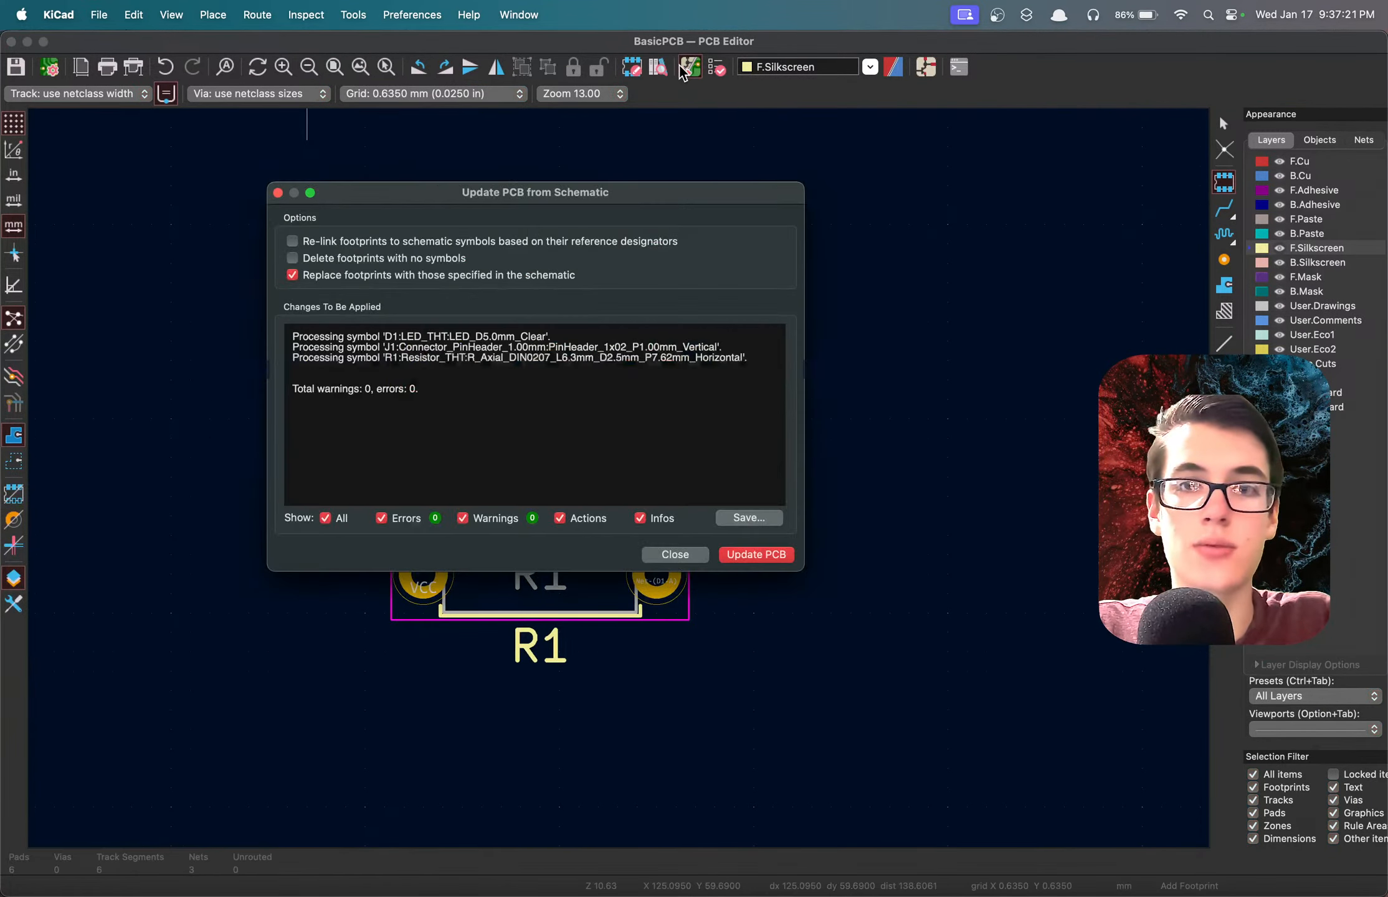
click(757, 554)
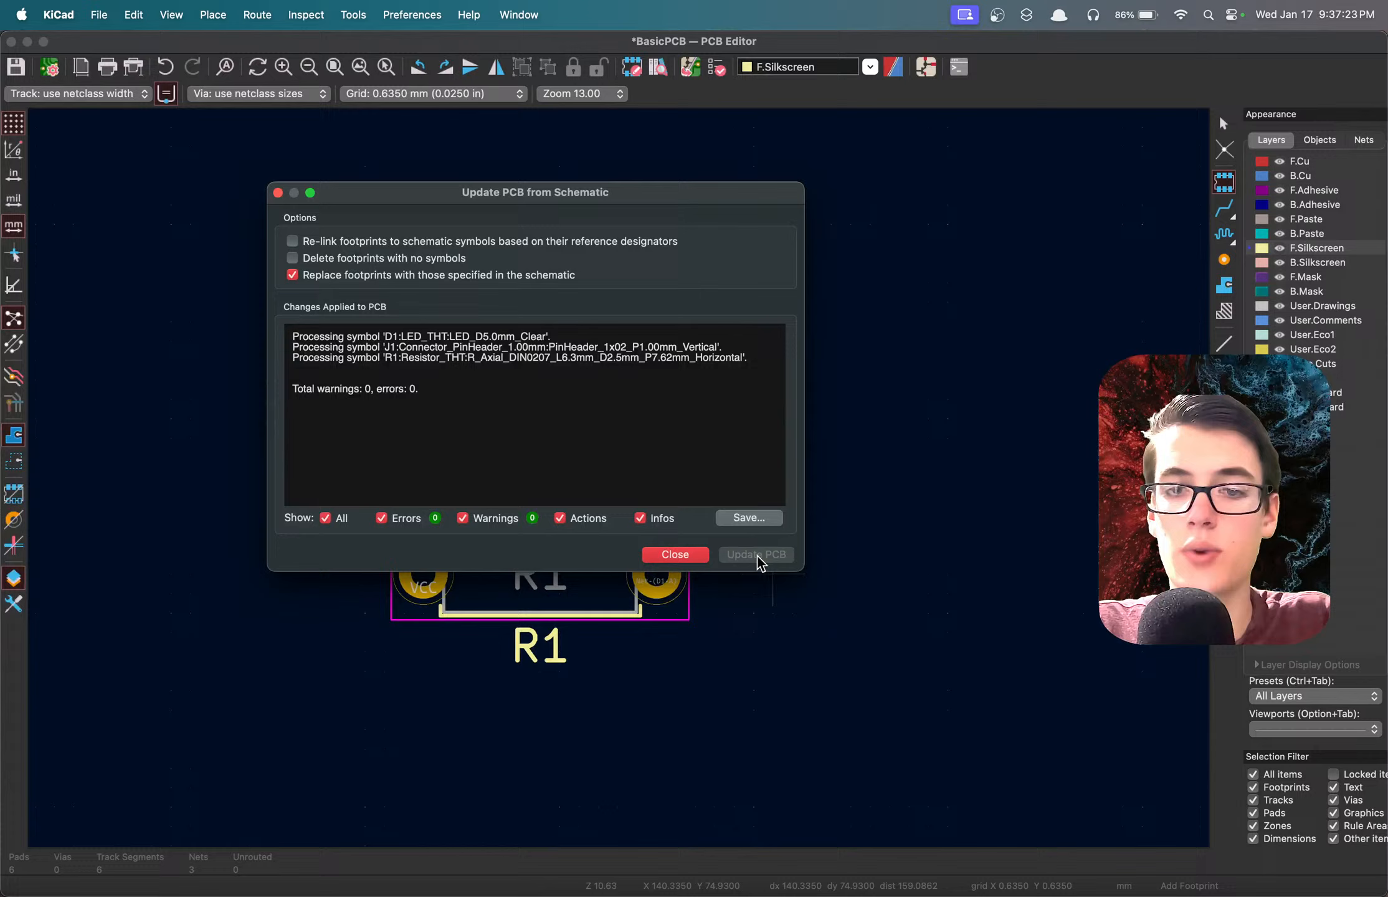
click(699, 554)
Examine J1's pads and footprint properties on the board for pin label text and select the J1 footprint.
scroll(434, 415, up, 1)
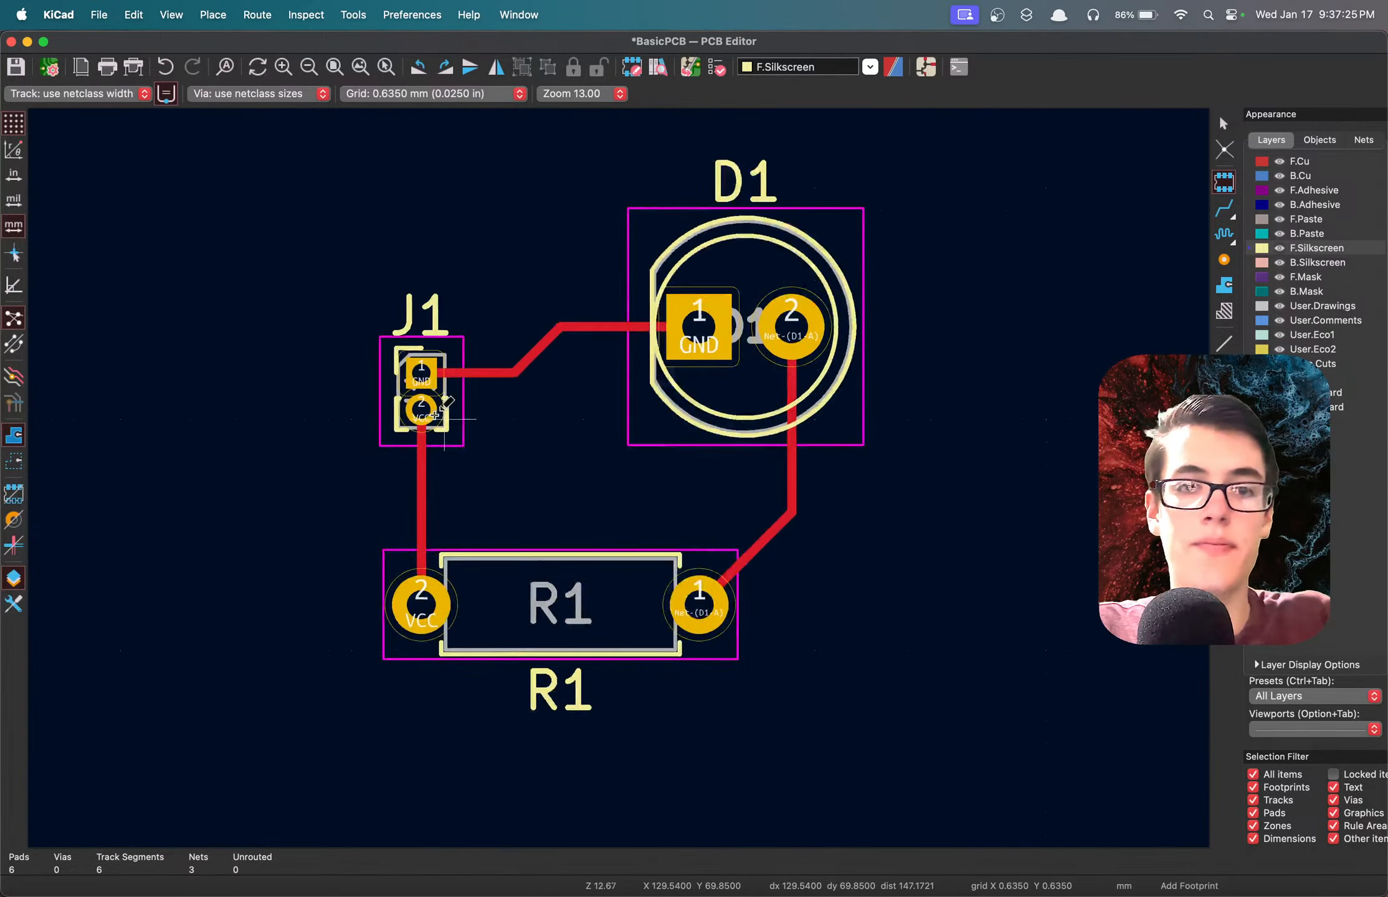
scroll(435, 416, up, 5)
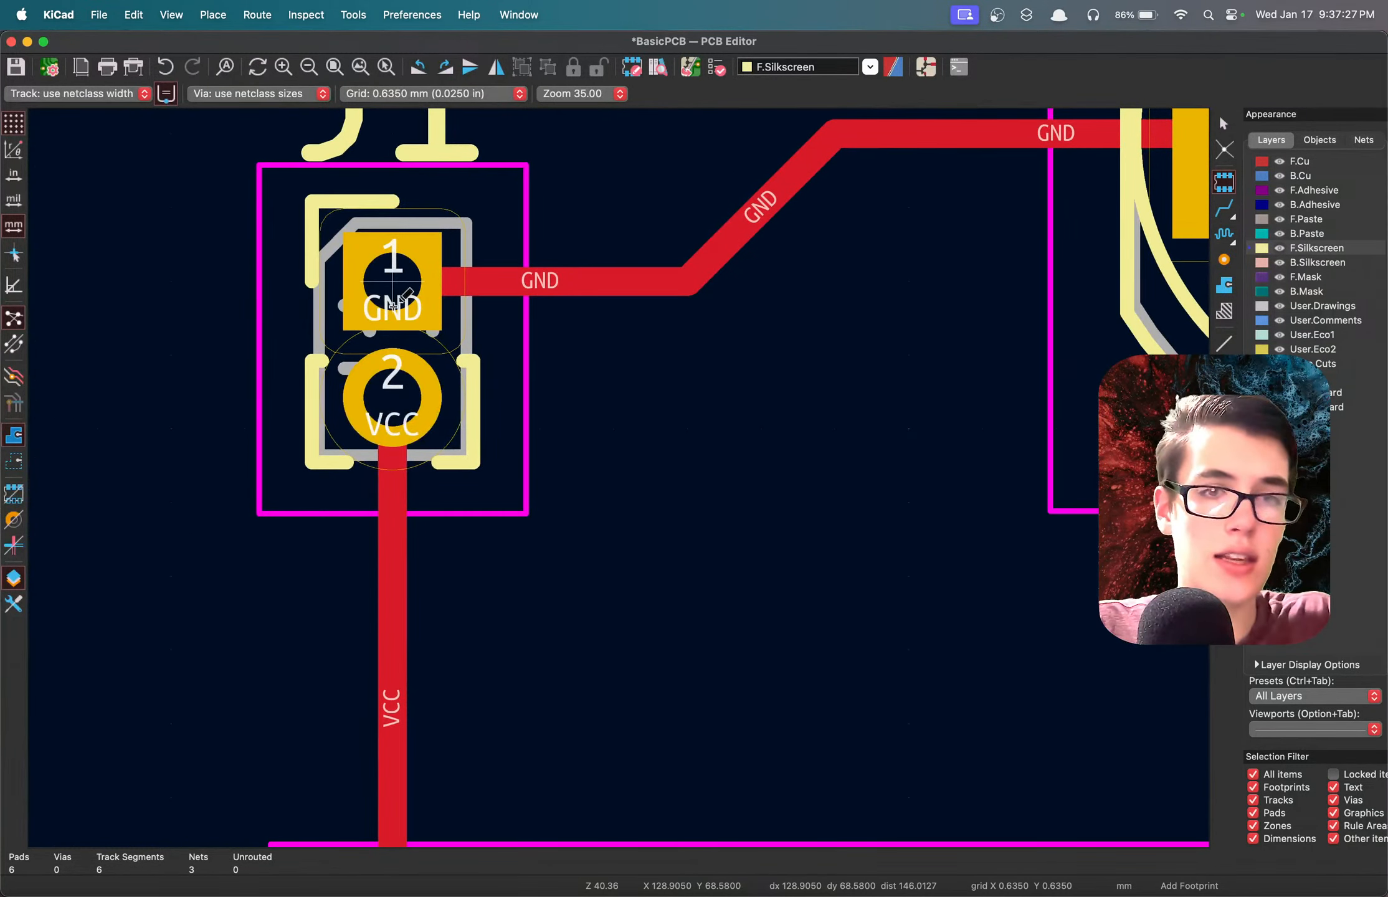
double_click(393, 305)
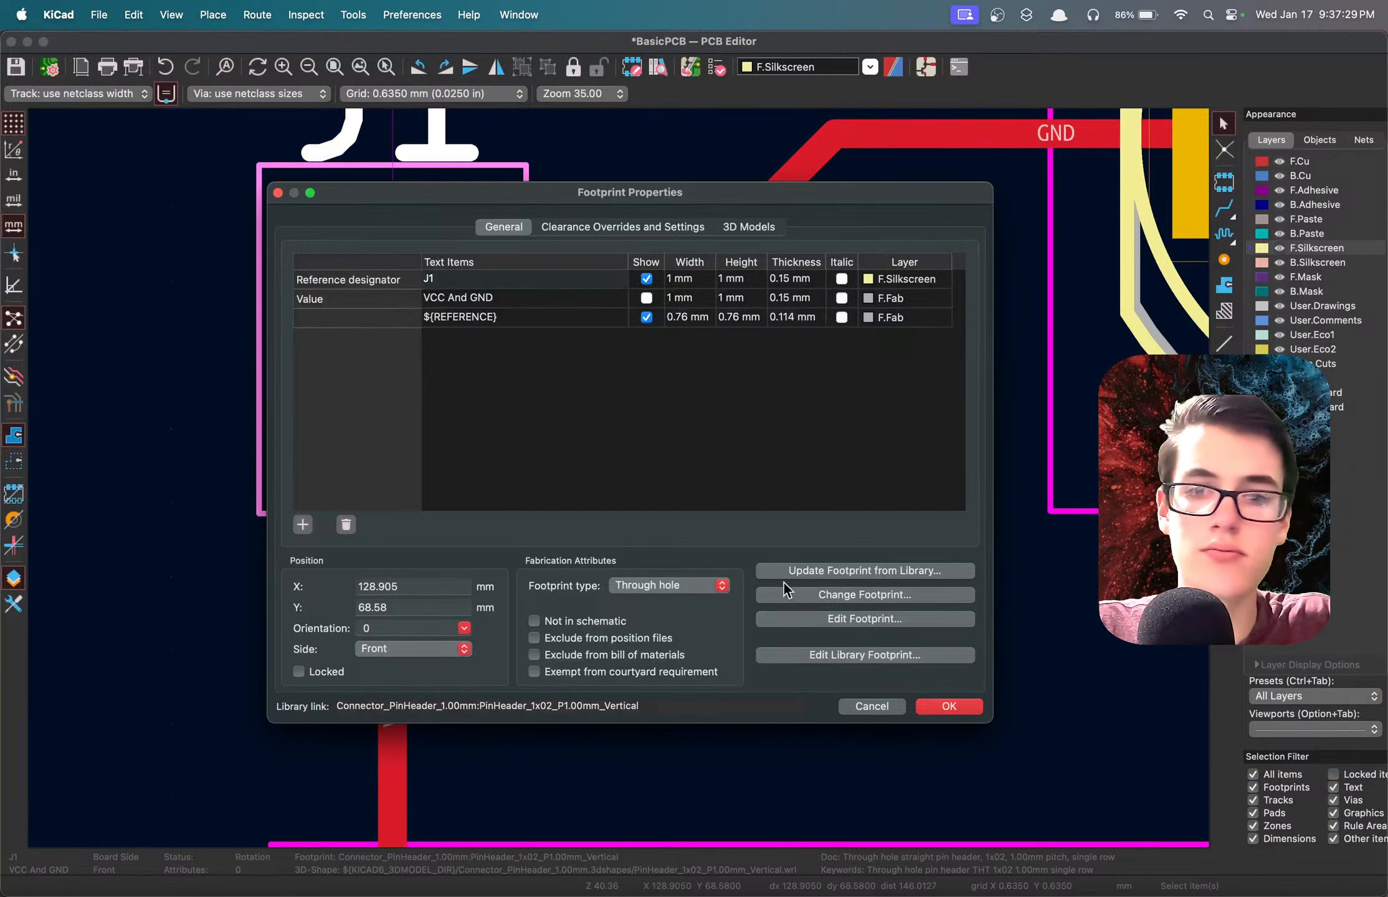
click(855, 705)
scroll(738, 575, down, 5)
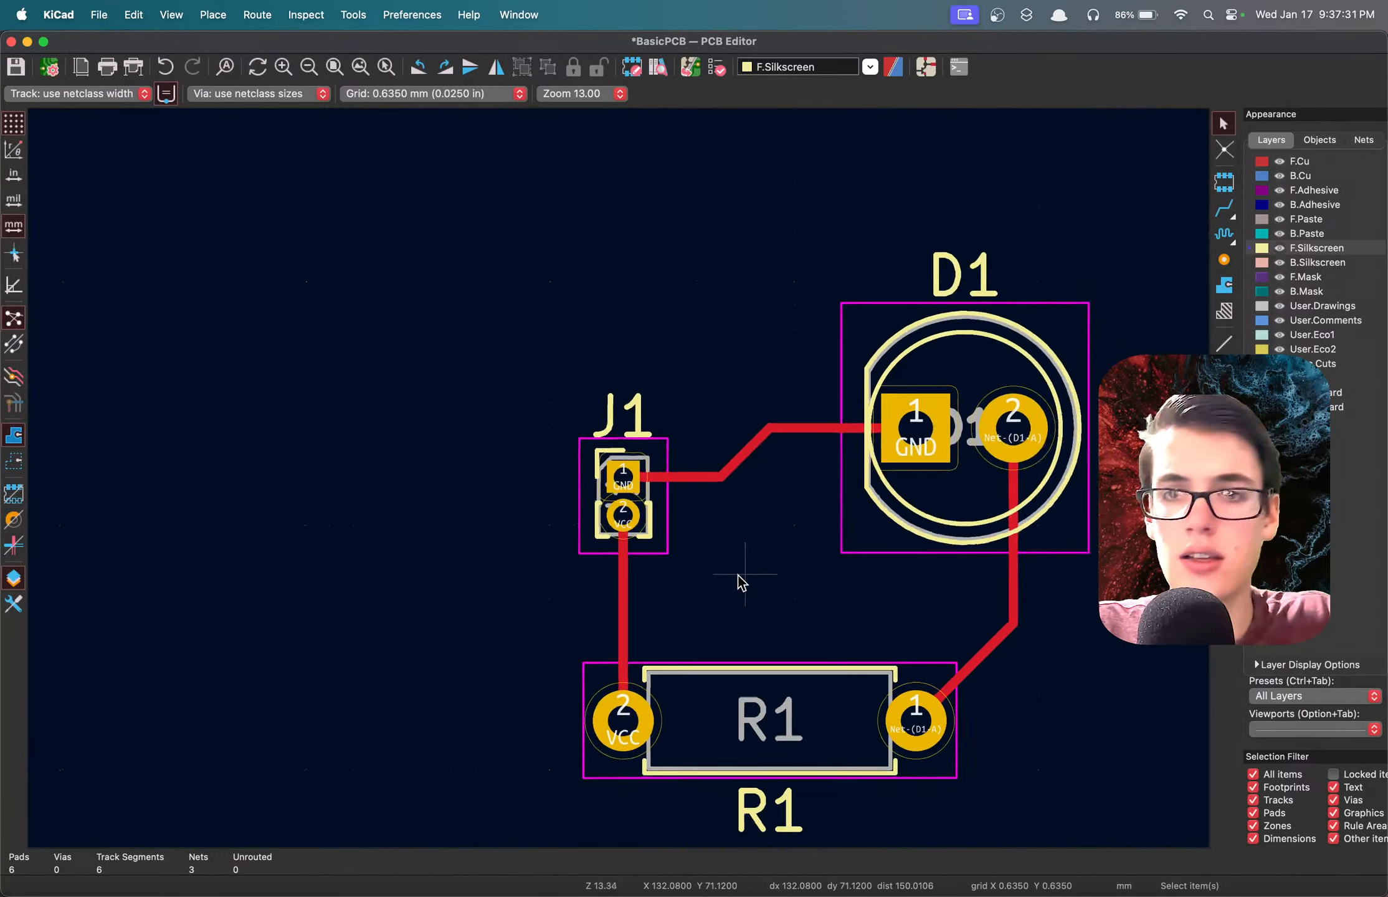
scroll(737, 575, up, 2)
click(549, 429)
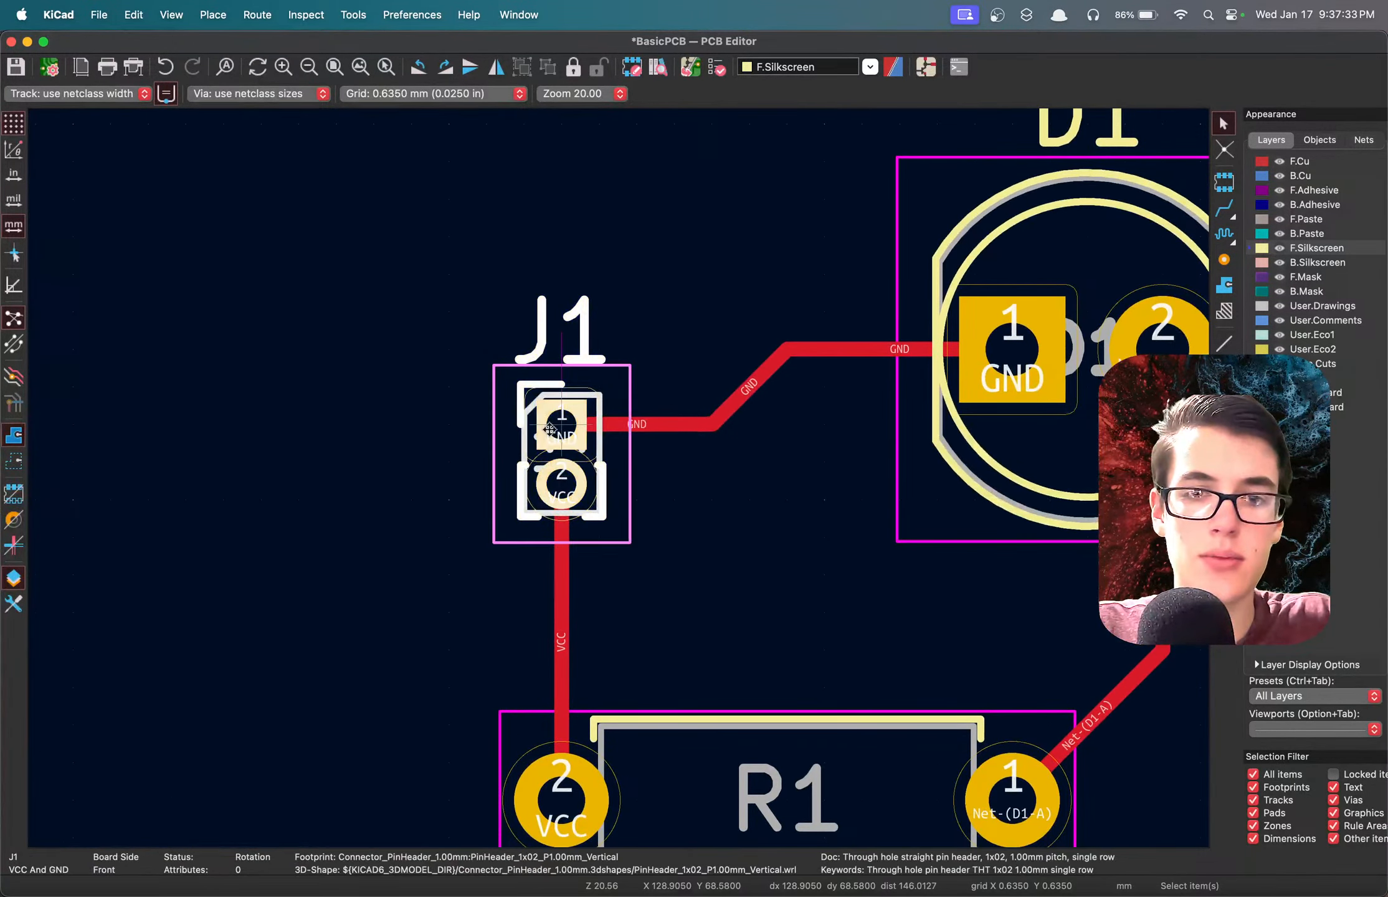
Check the J1 footprint and its reference text on the board, and save the board.
click(678, 478)
click(569, 435)
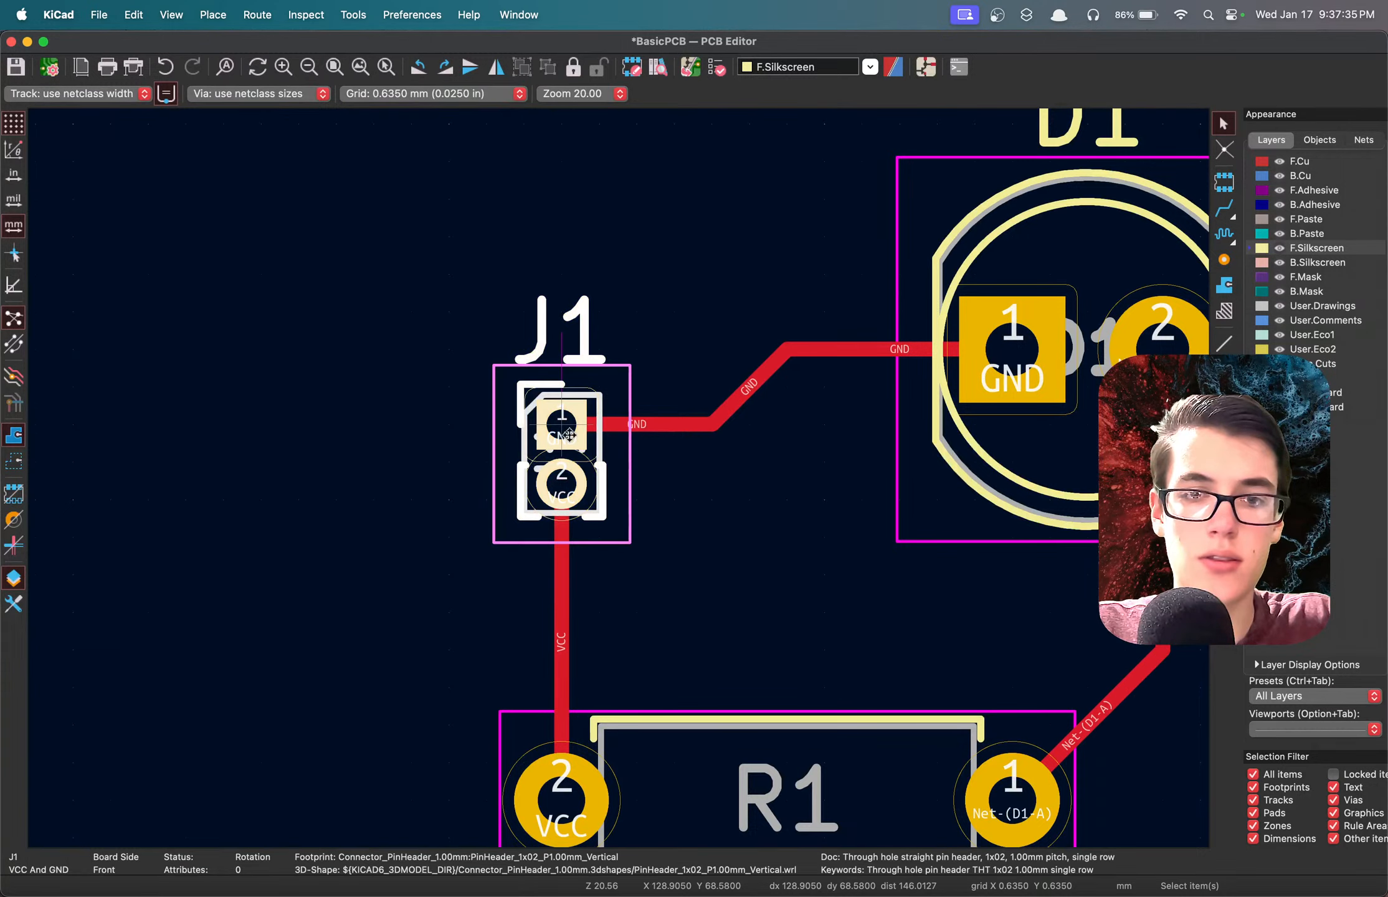
click(724, 506)
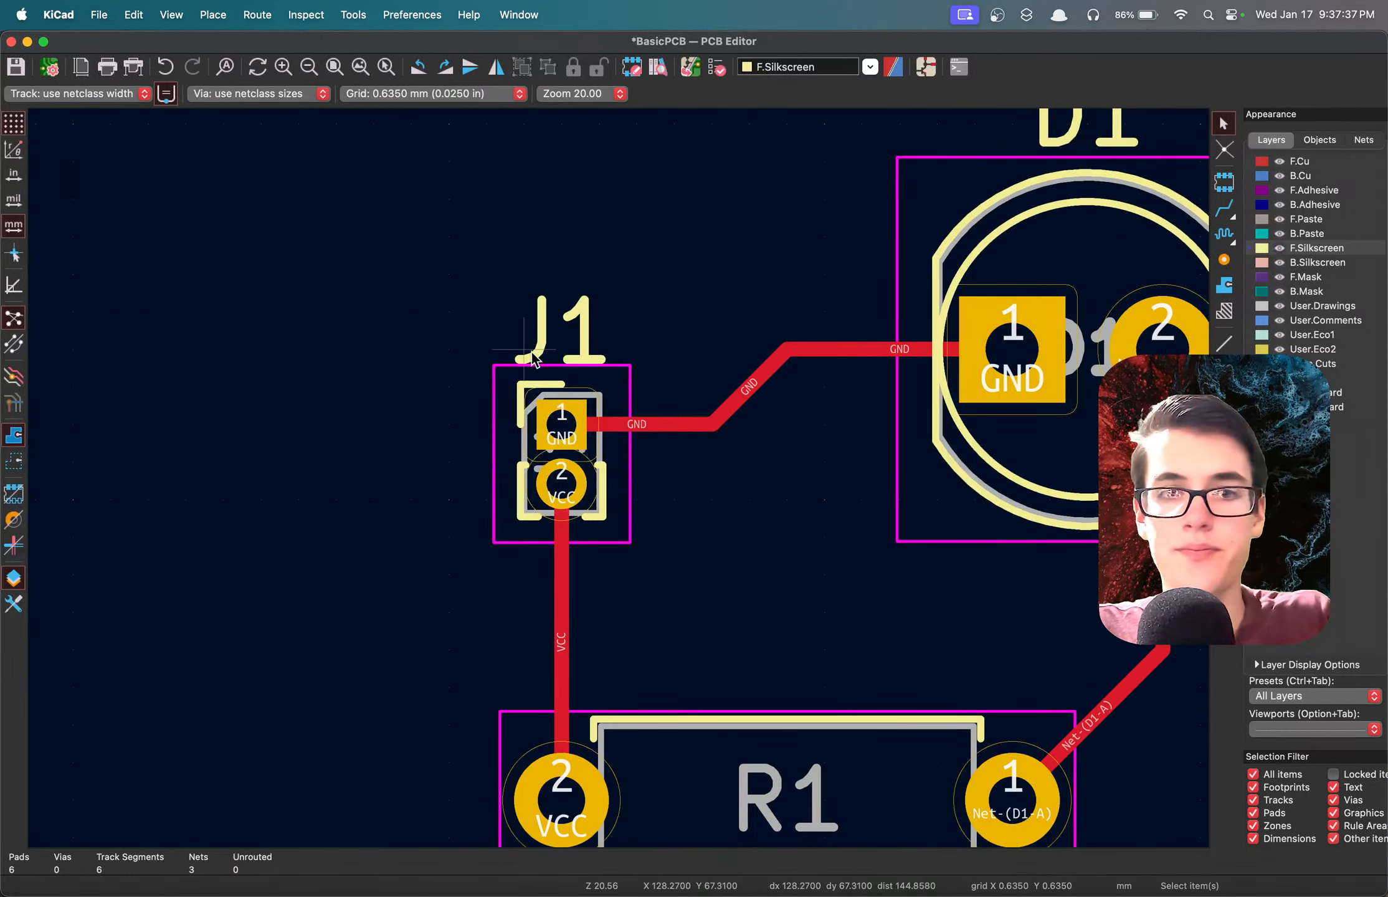
click(567, 322)
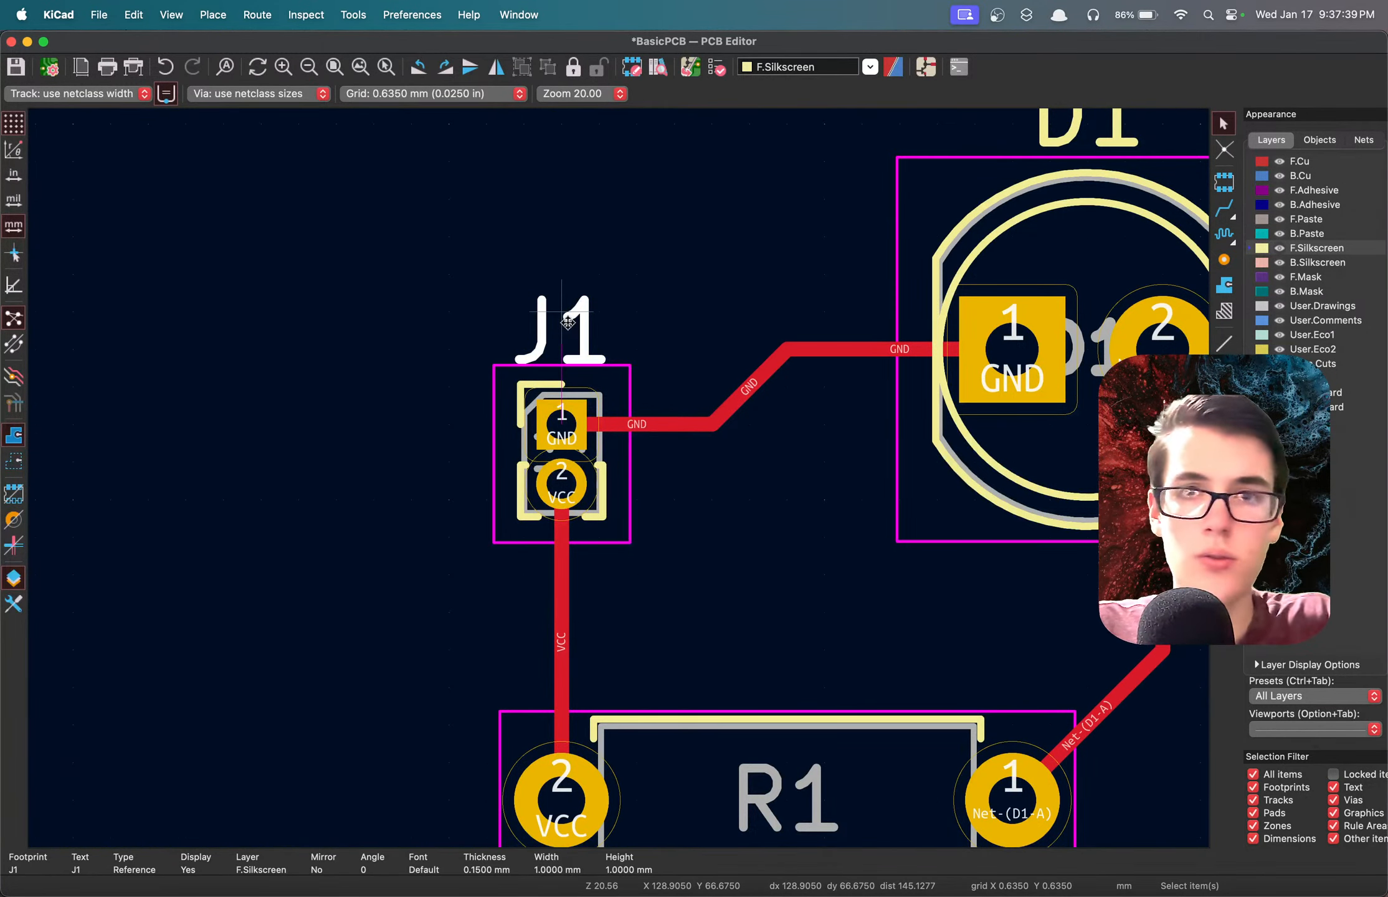
click(387, 381)
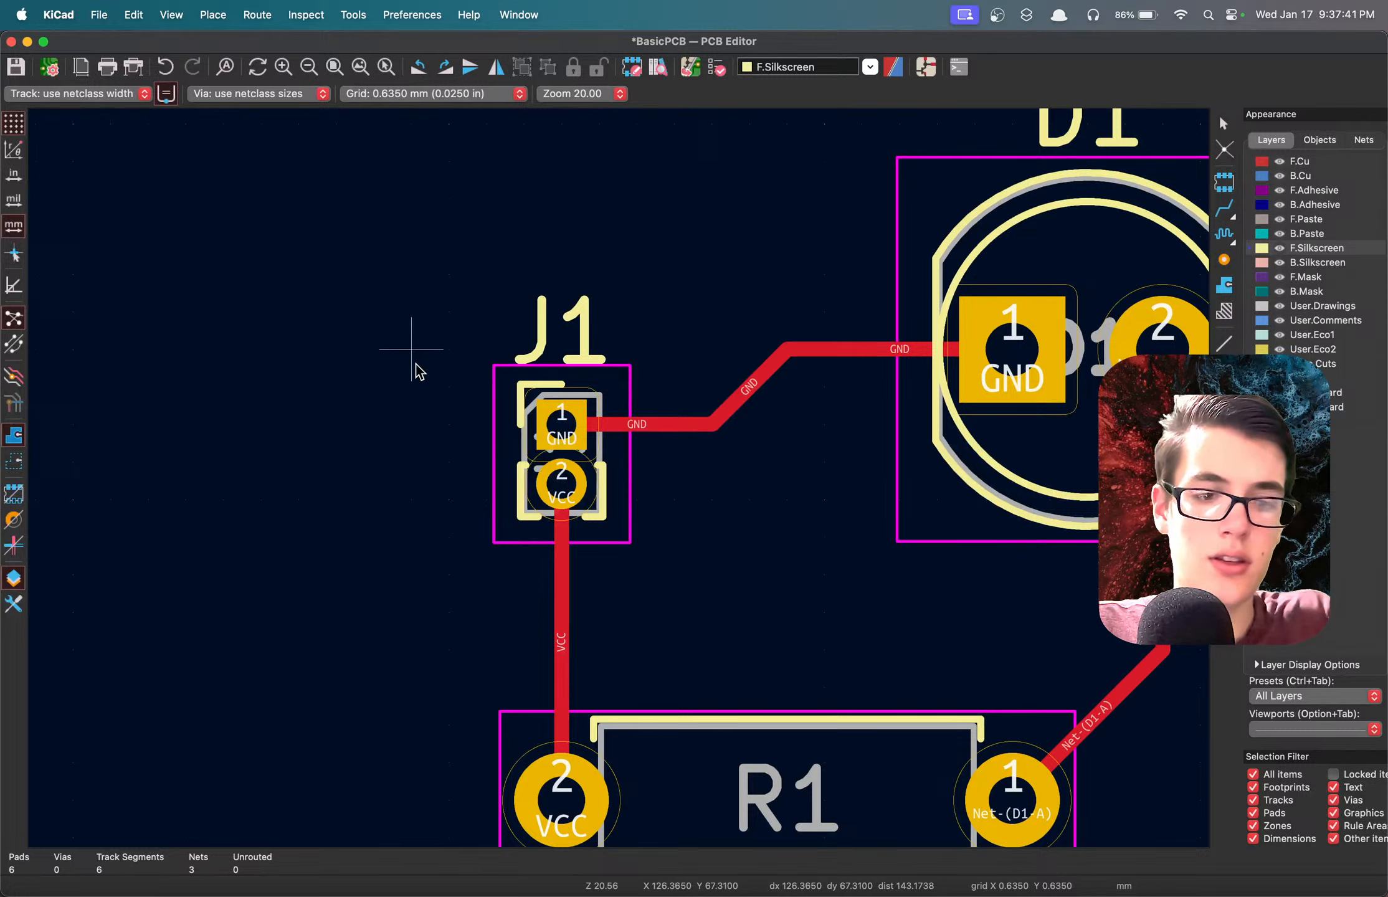
key(super+s)
scroll(443, 368, down, 5)
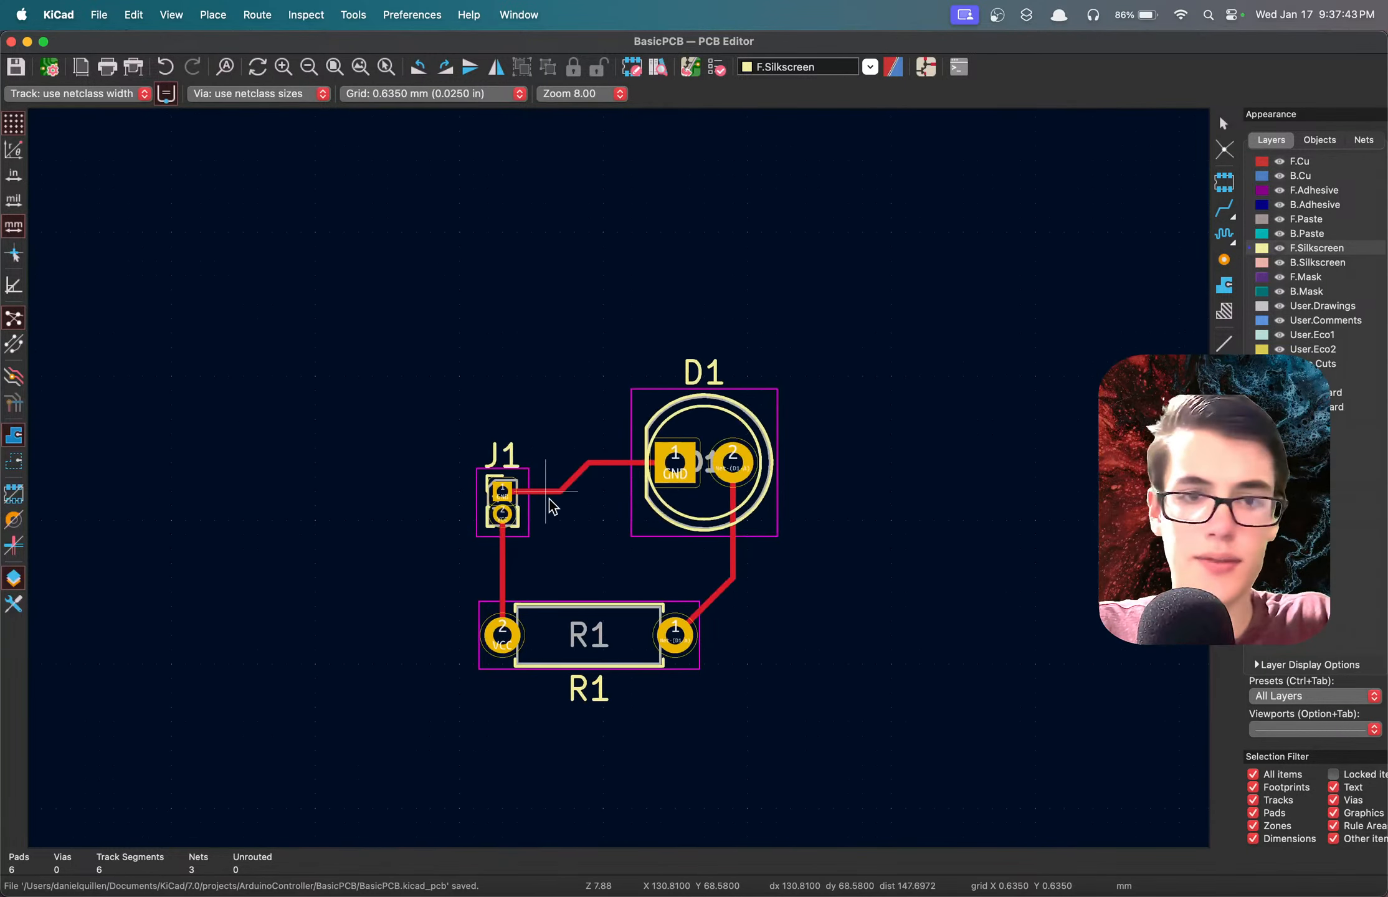
scroll(551, 506, up, 3)
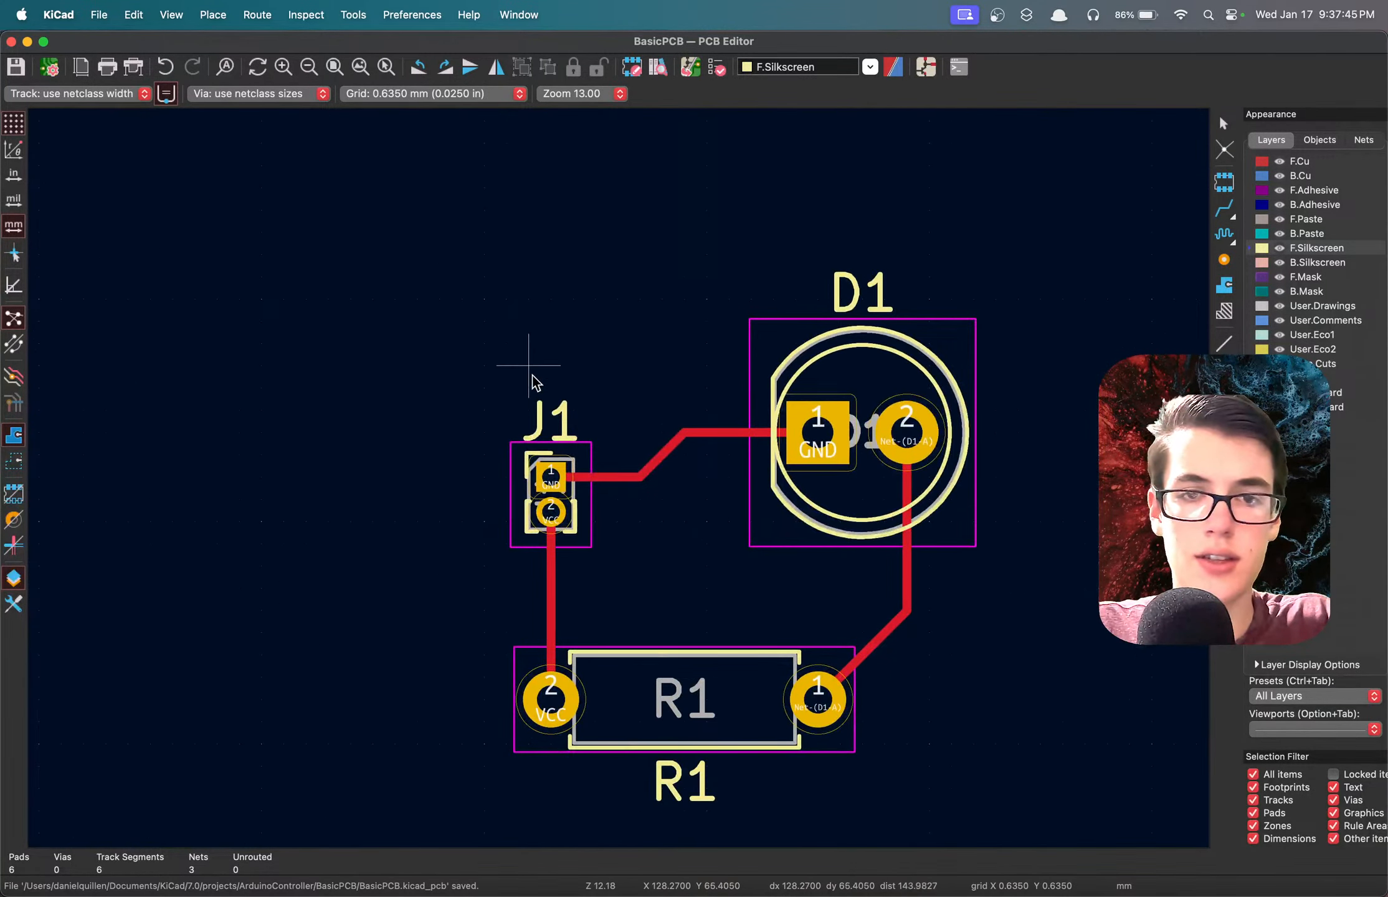
click(543, 413)
click(544, 428)
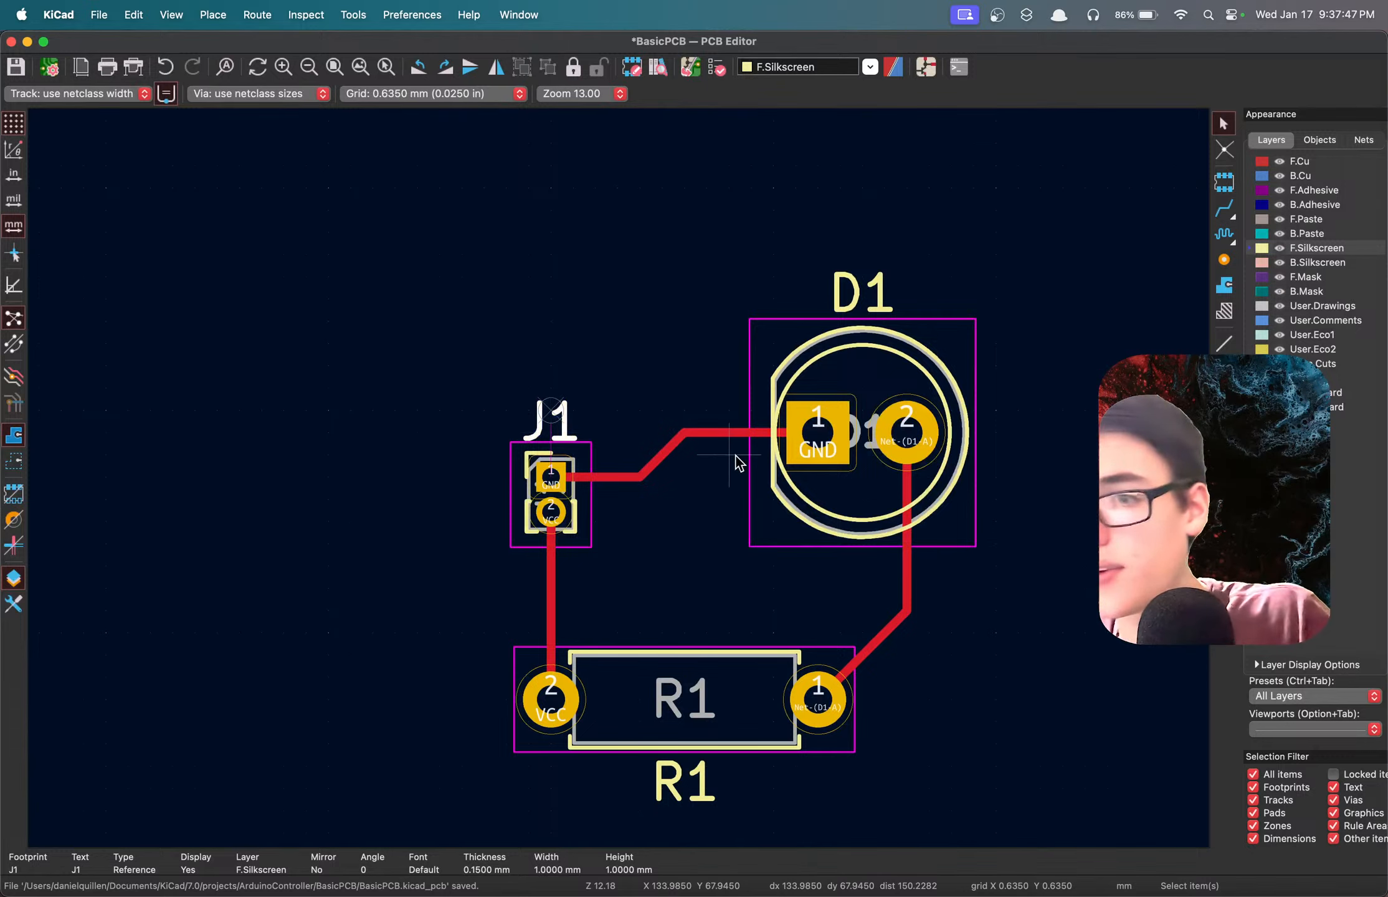
click(775, 369)
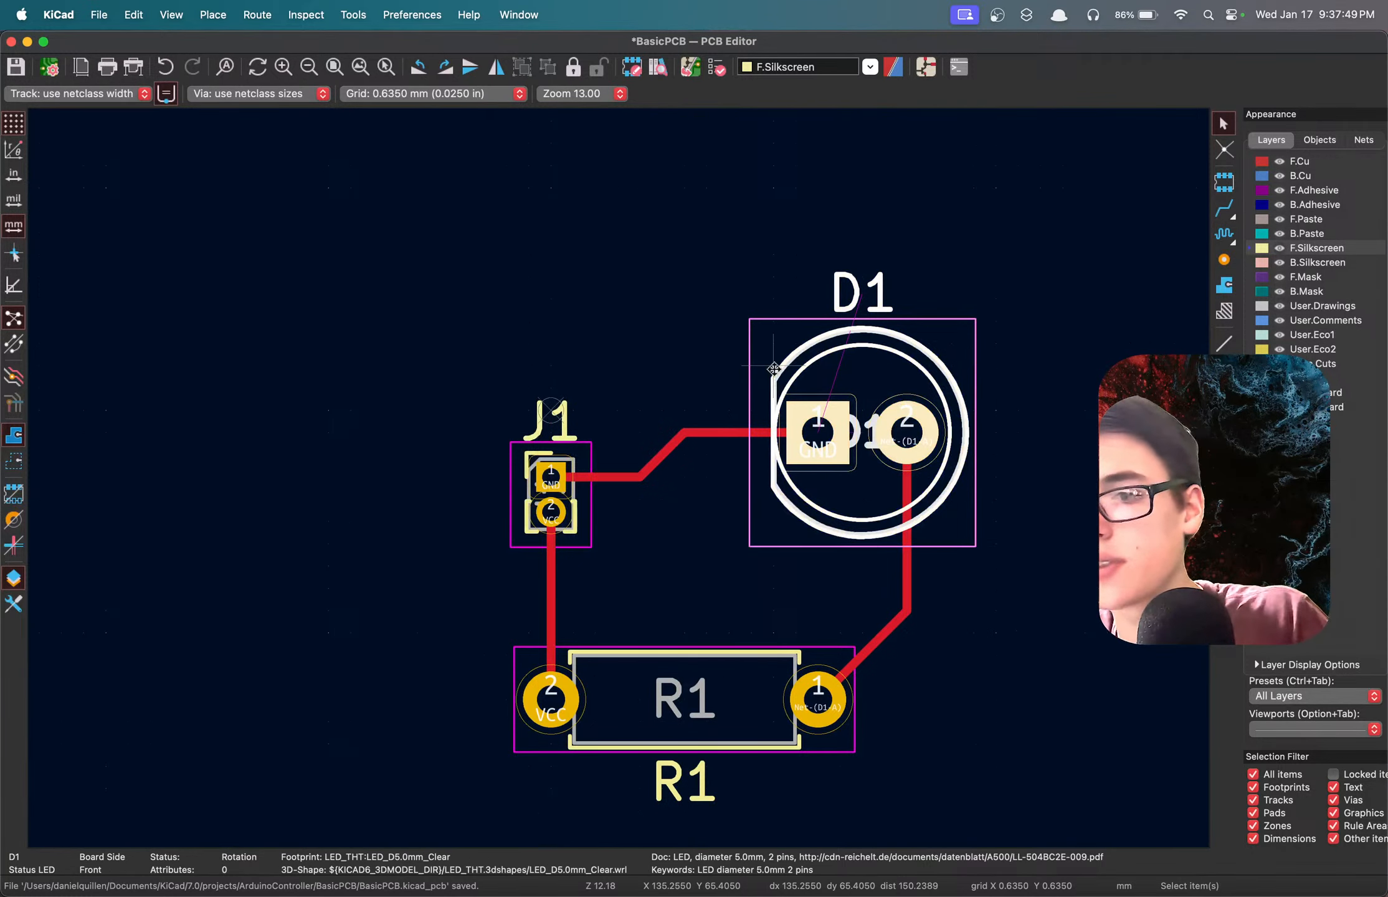
click(1092, 314)
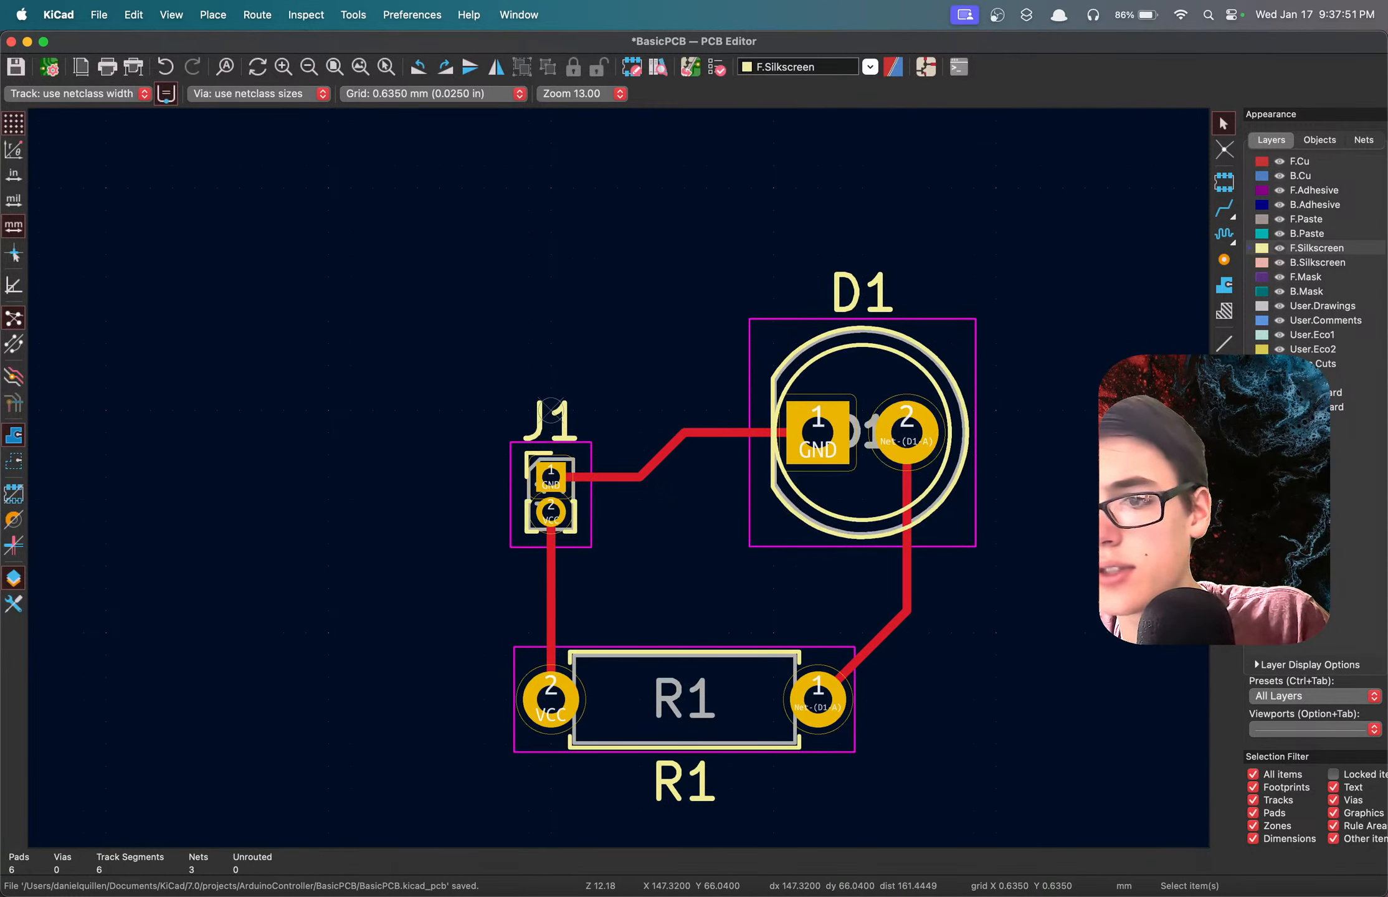
Place the text "GND" on F.Silkscreen beside pin 1 of J1, 1 mm wide and high with 0.15 mm thickness.
key(ctrl+shift+t)
click(730, 561)
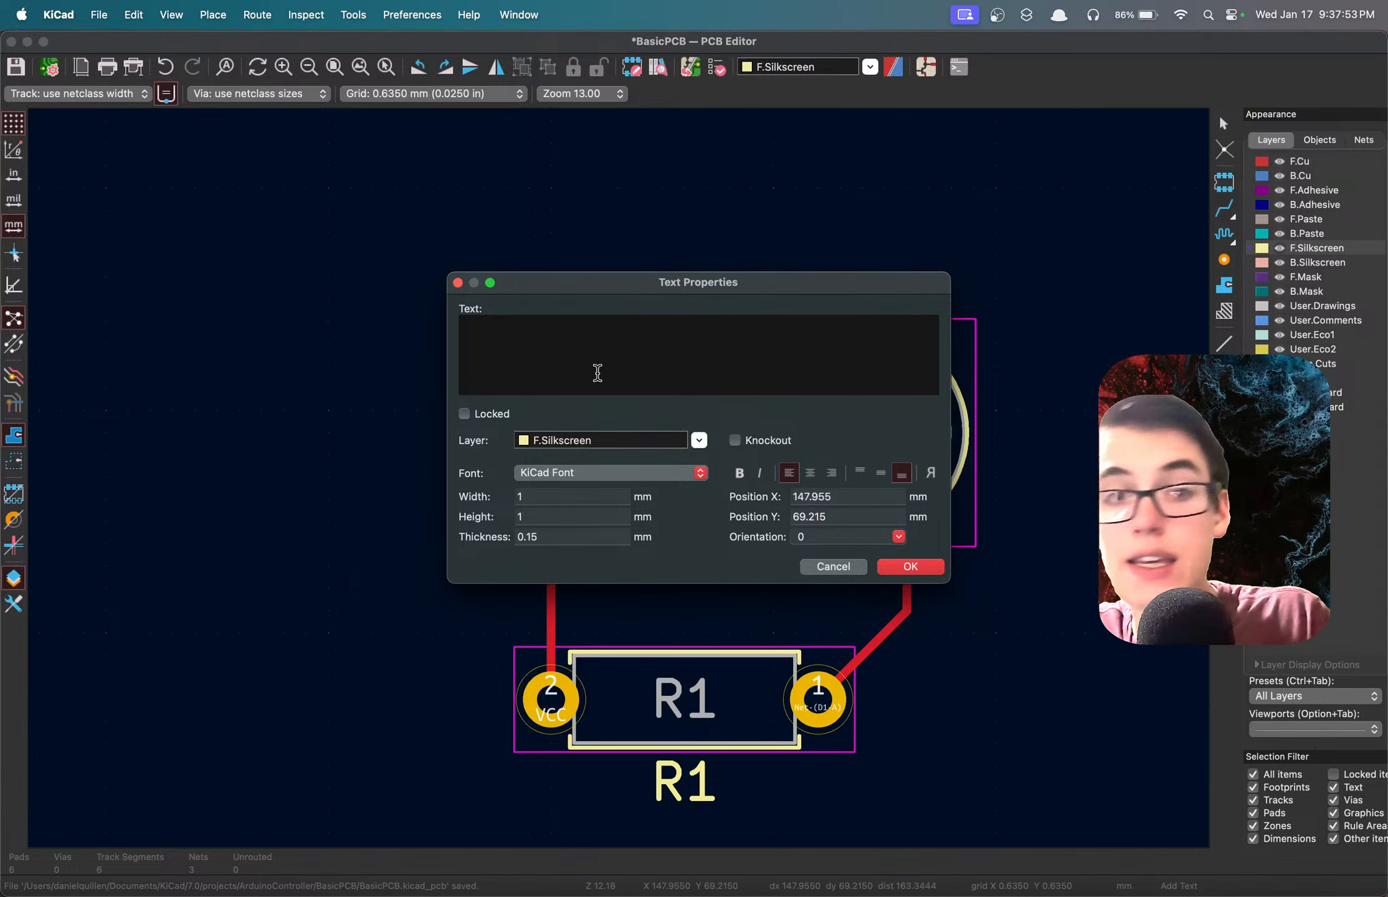
drag(710, 294, 523, 272)
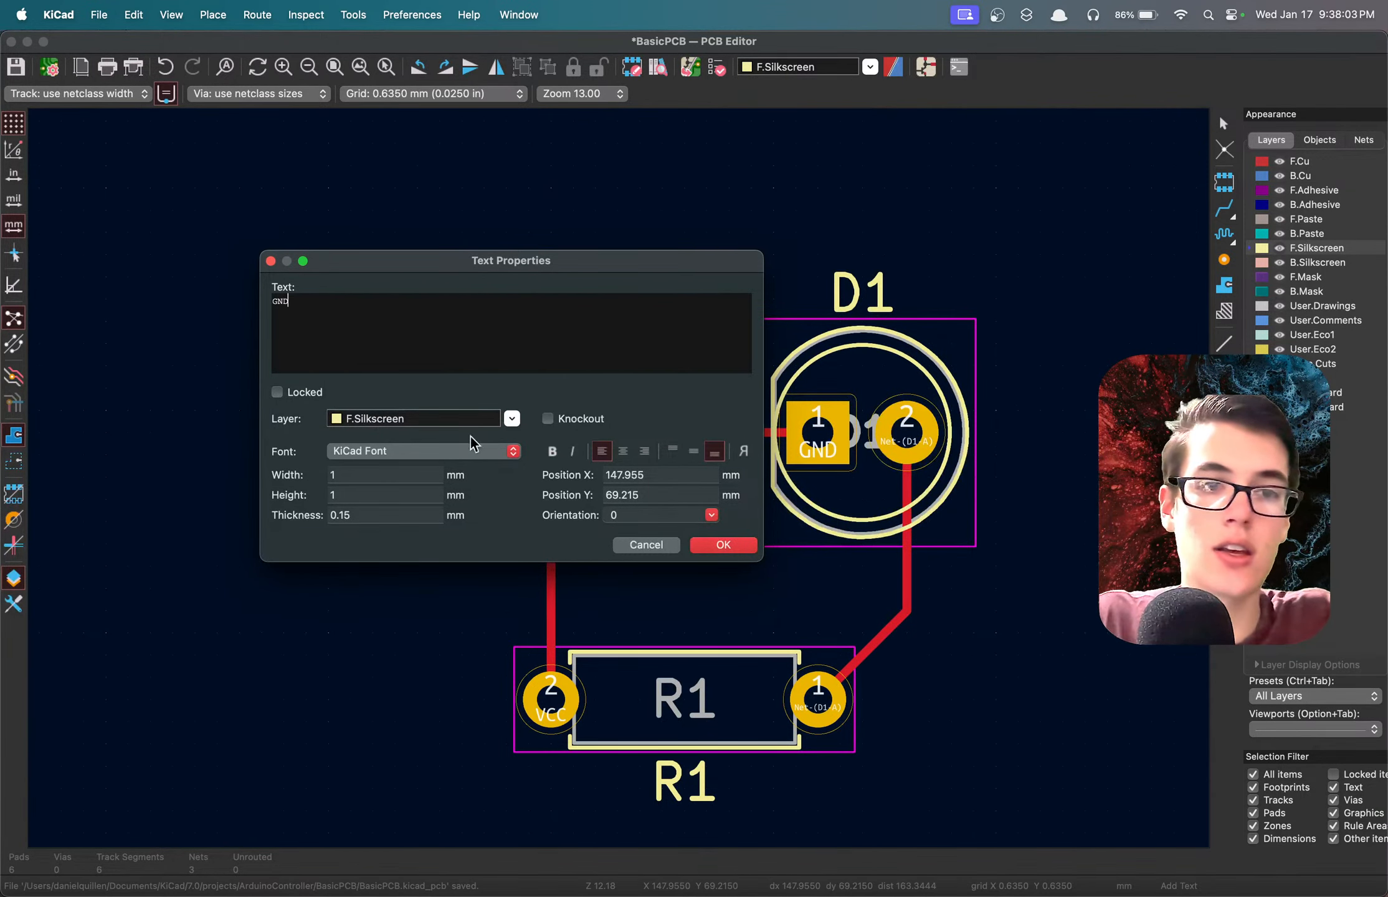
click(723, 545)
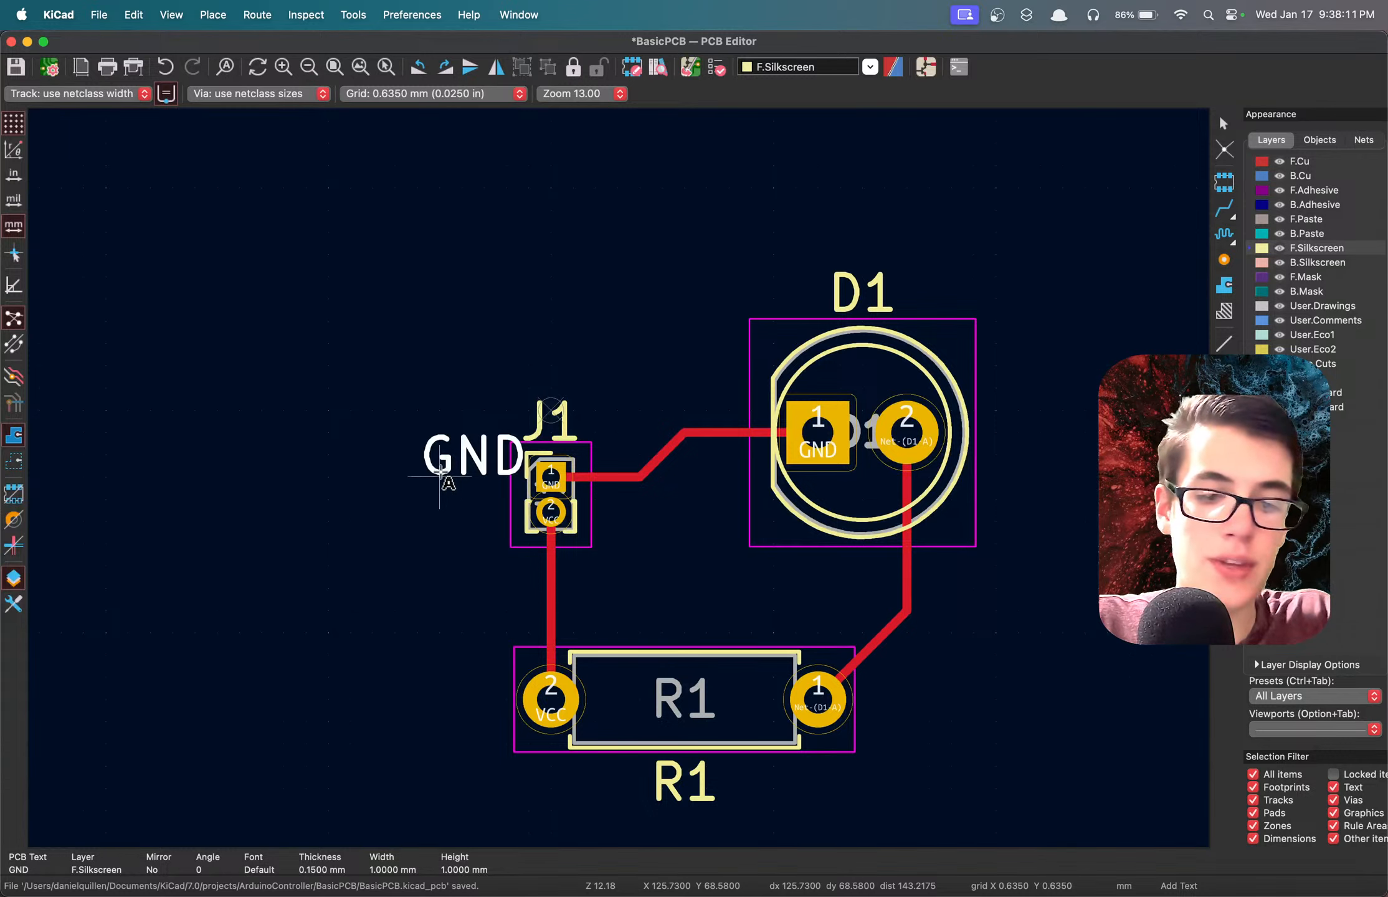
Duplicate the GND silkscreen text below the original beside J1's pin 2, change the copy to "VCC" and save the board.
key(ctrl+d)
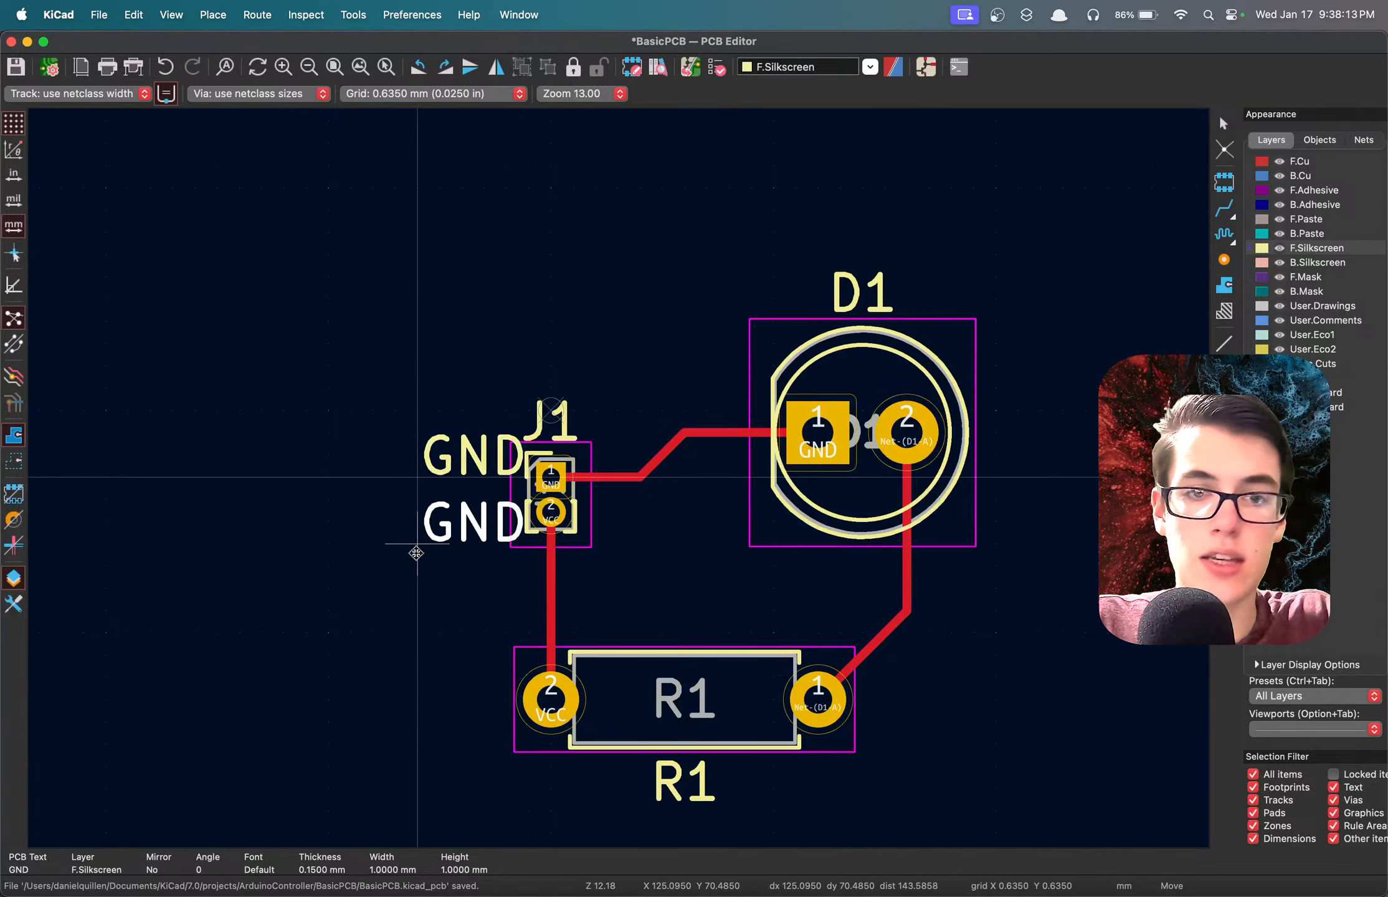
click(415, 552)
double_click(468, 537)
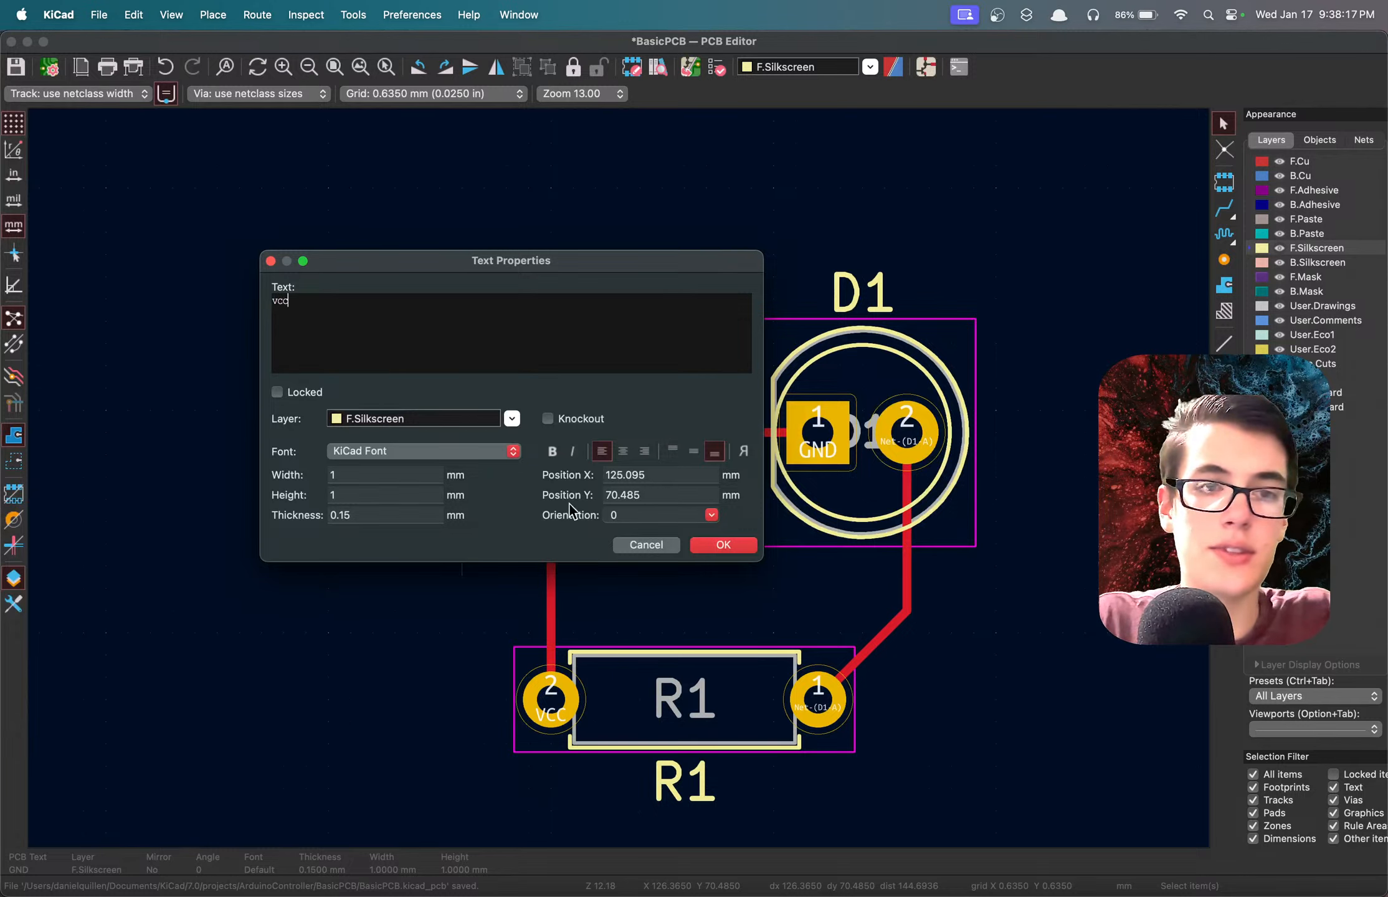
click(733, 548)
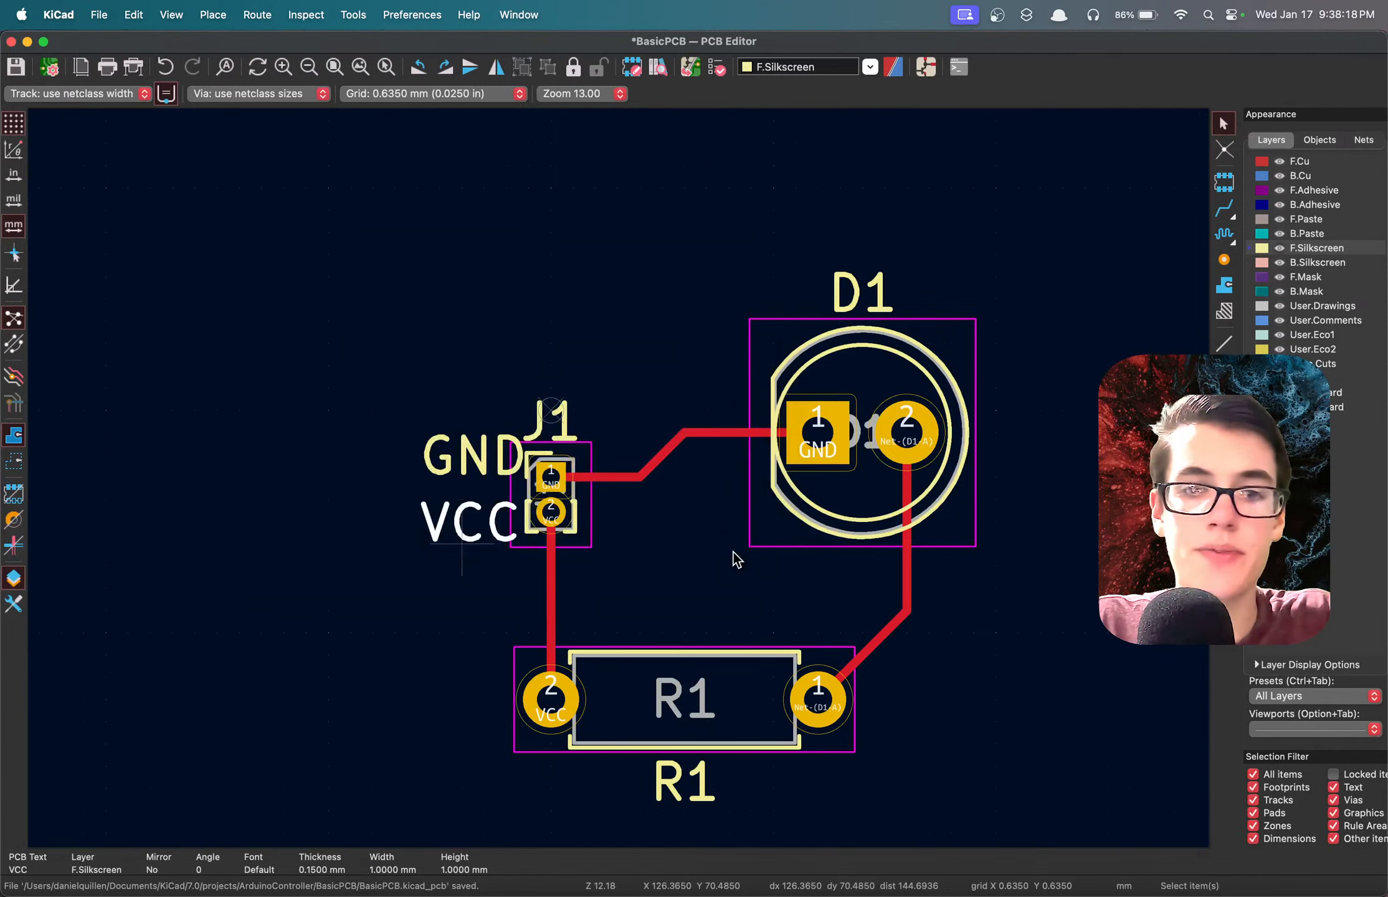
click(469, 582)
key(super+s)
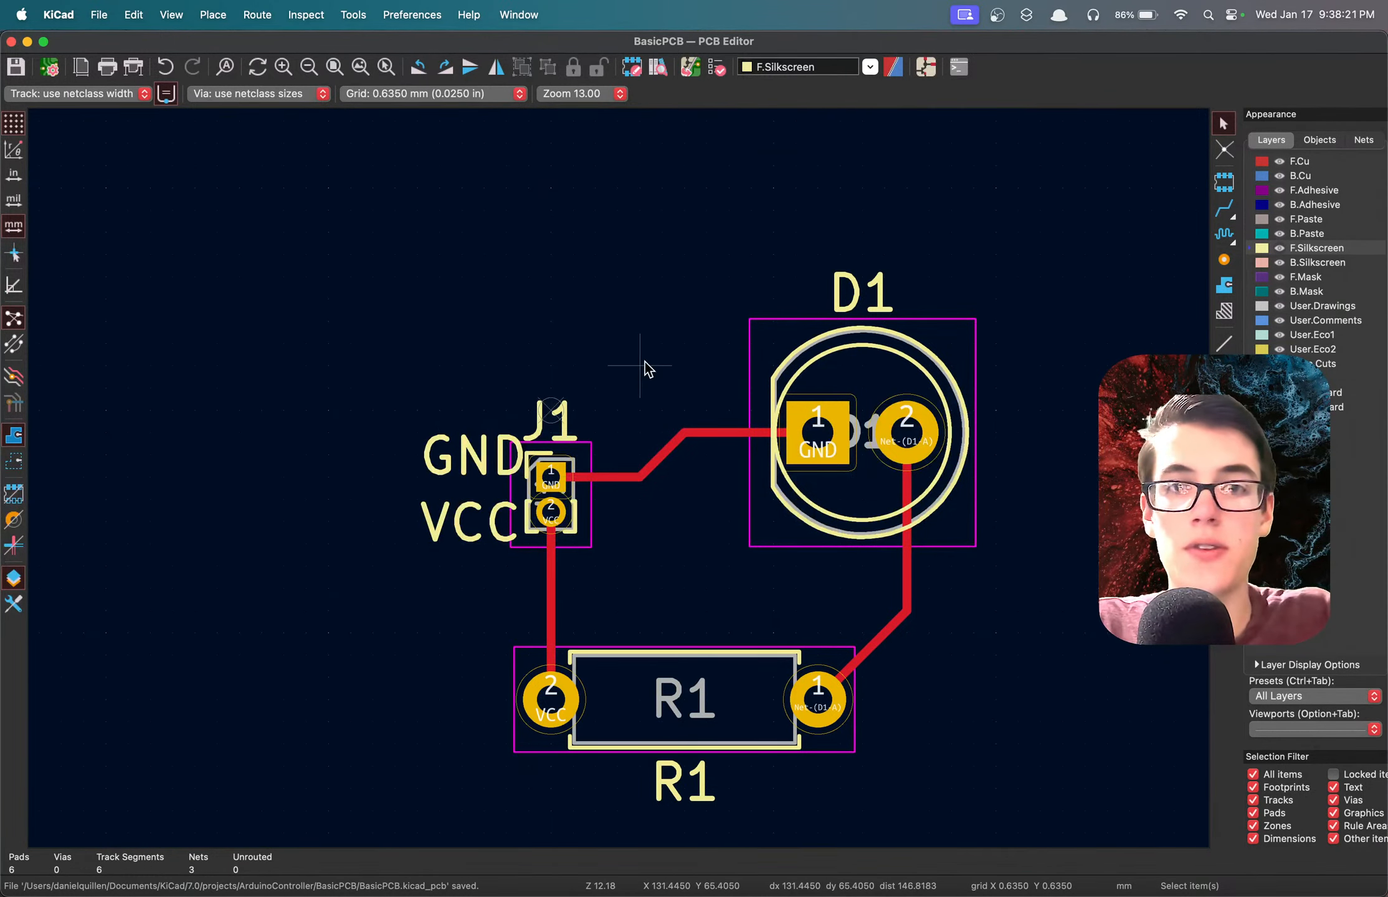
Inspect the GND and VCC silkscreen labels around J1 in the 3D view, and close the view.
key(alt+3)
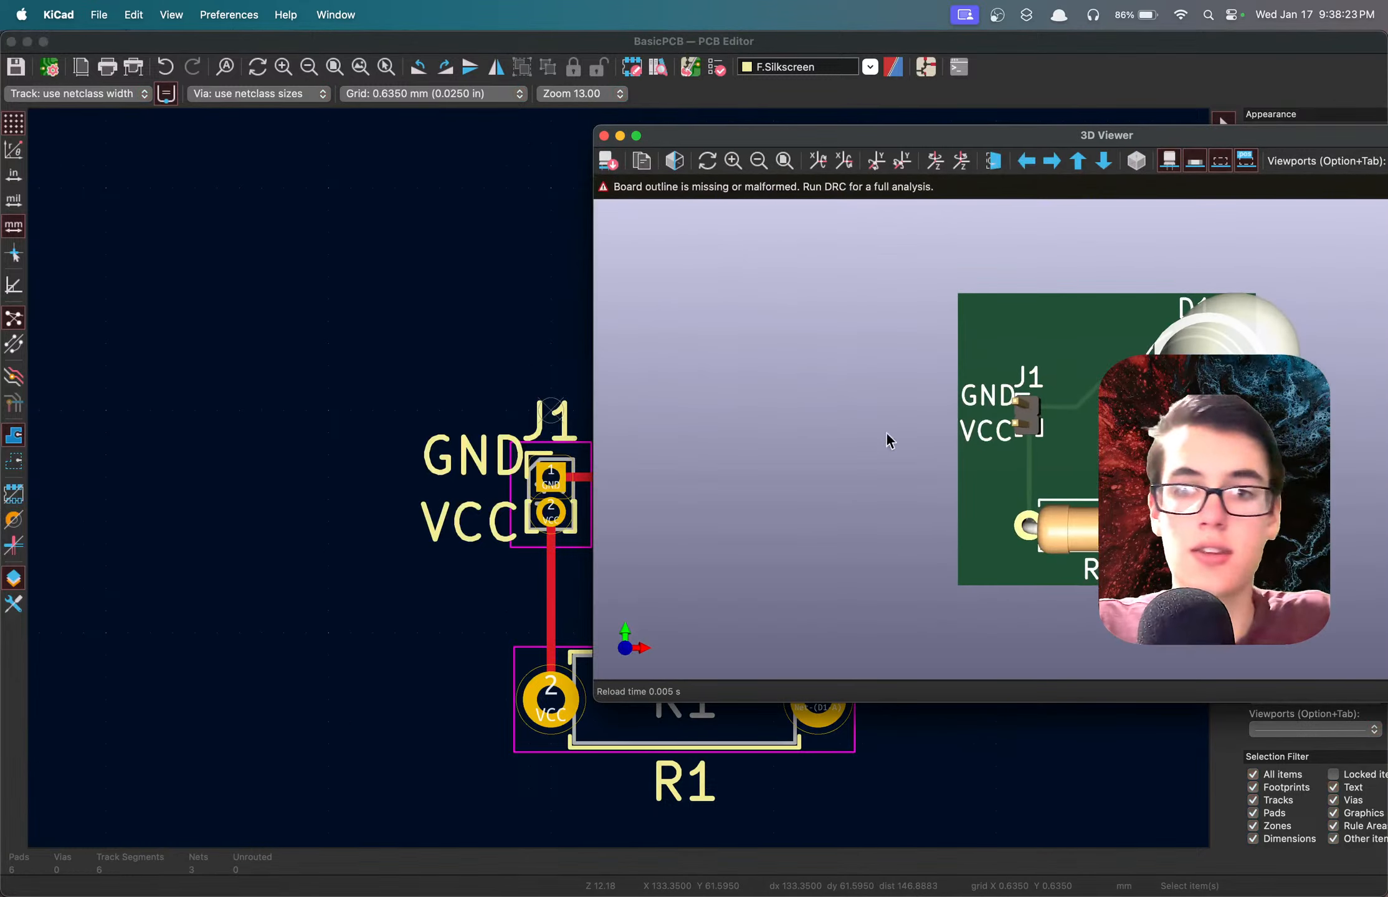
drag(886, 432, 1122, 429)
scroll(1042, 512, up, 2)
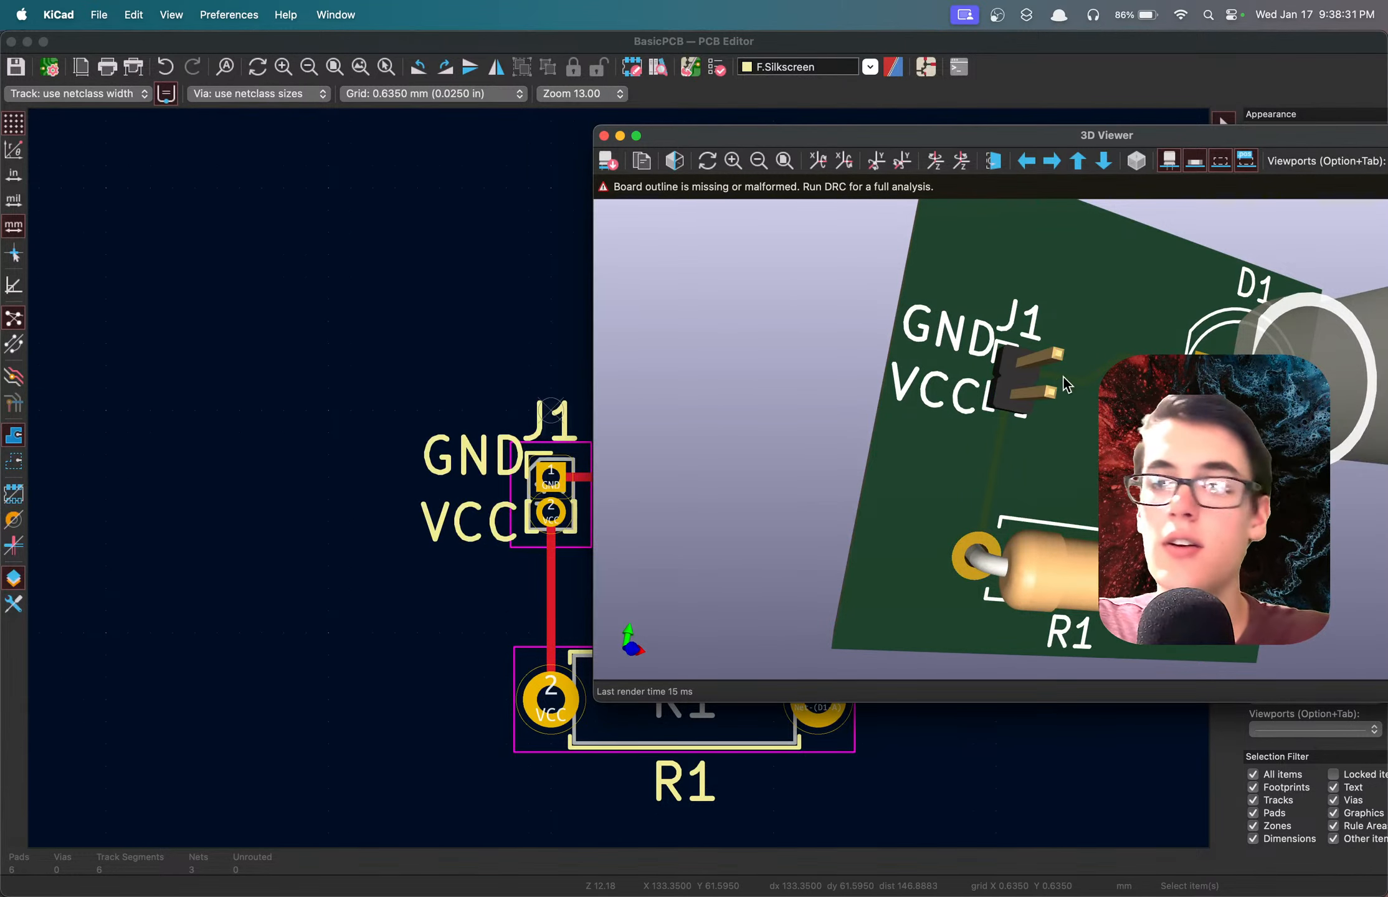
mouse_move(994, 396)
mouse_down()
mouse_move(1002, 299)
mouse_move(1016, 380)
mouse_up()
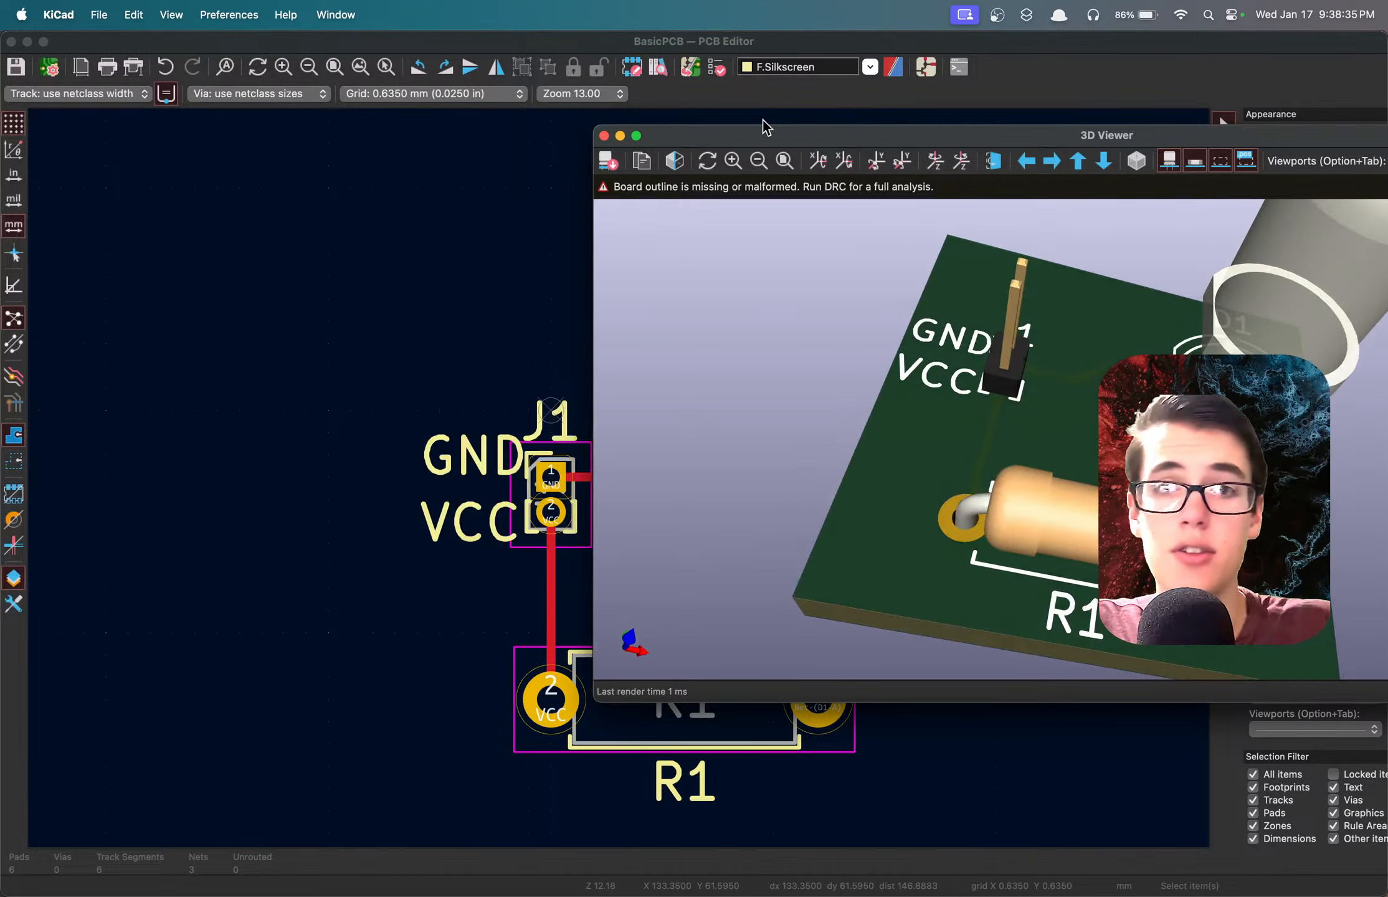
click(603, 135)
Switch to the schematic to check J1's VCC and GND connections, and return to the PCB editor.
click(451, 521)
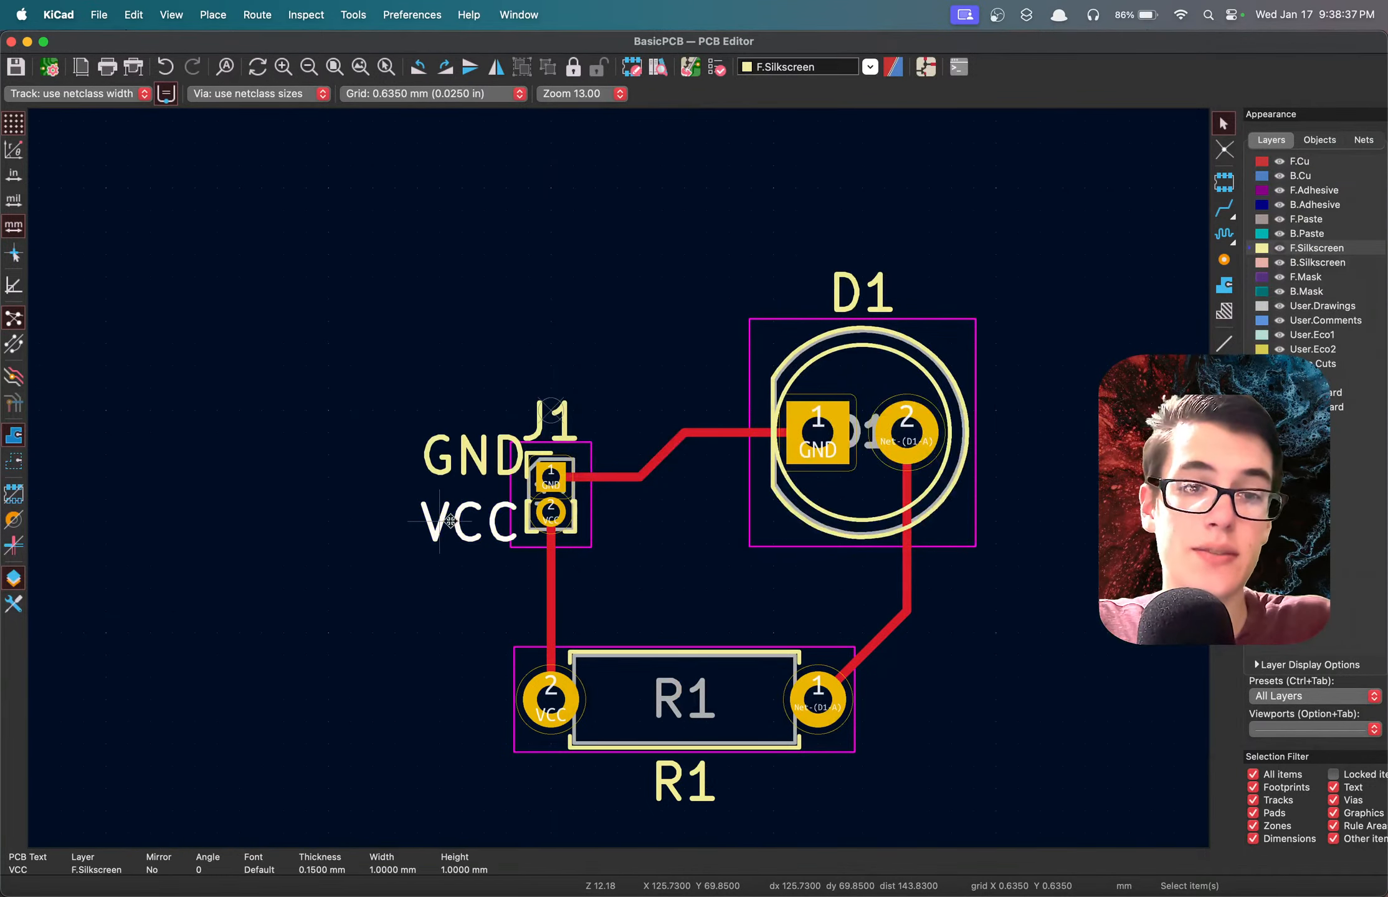
click(925, 67)
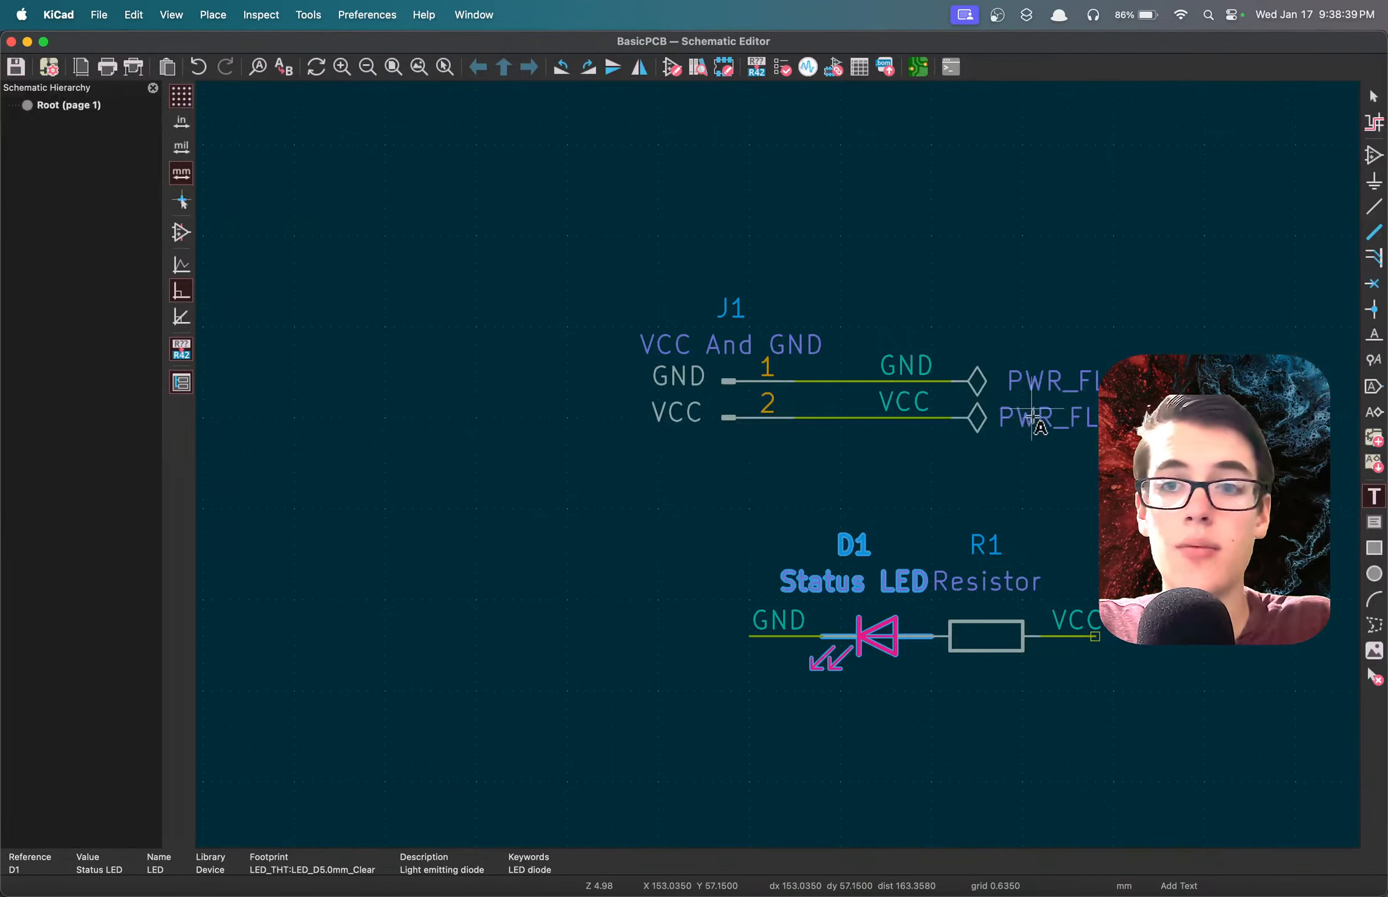
scroll(779, 466, up, 2)
click(647, 465)
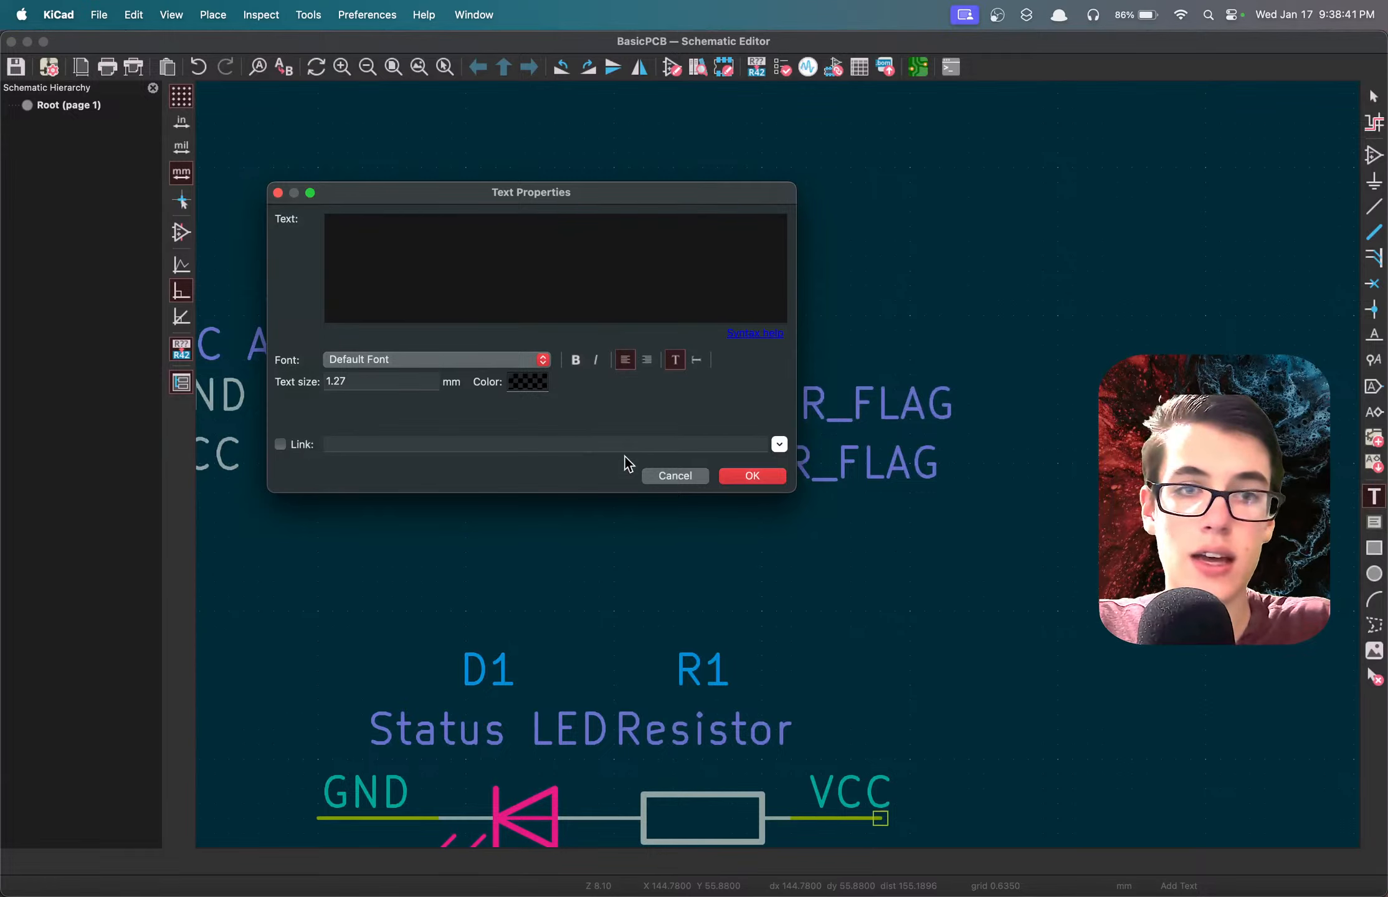
click(675, 476)
scroll(647, 657, down, 2)
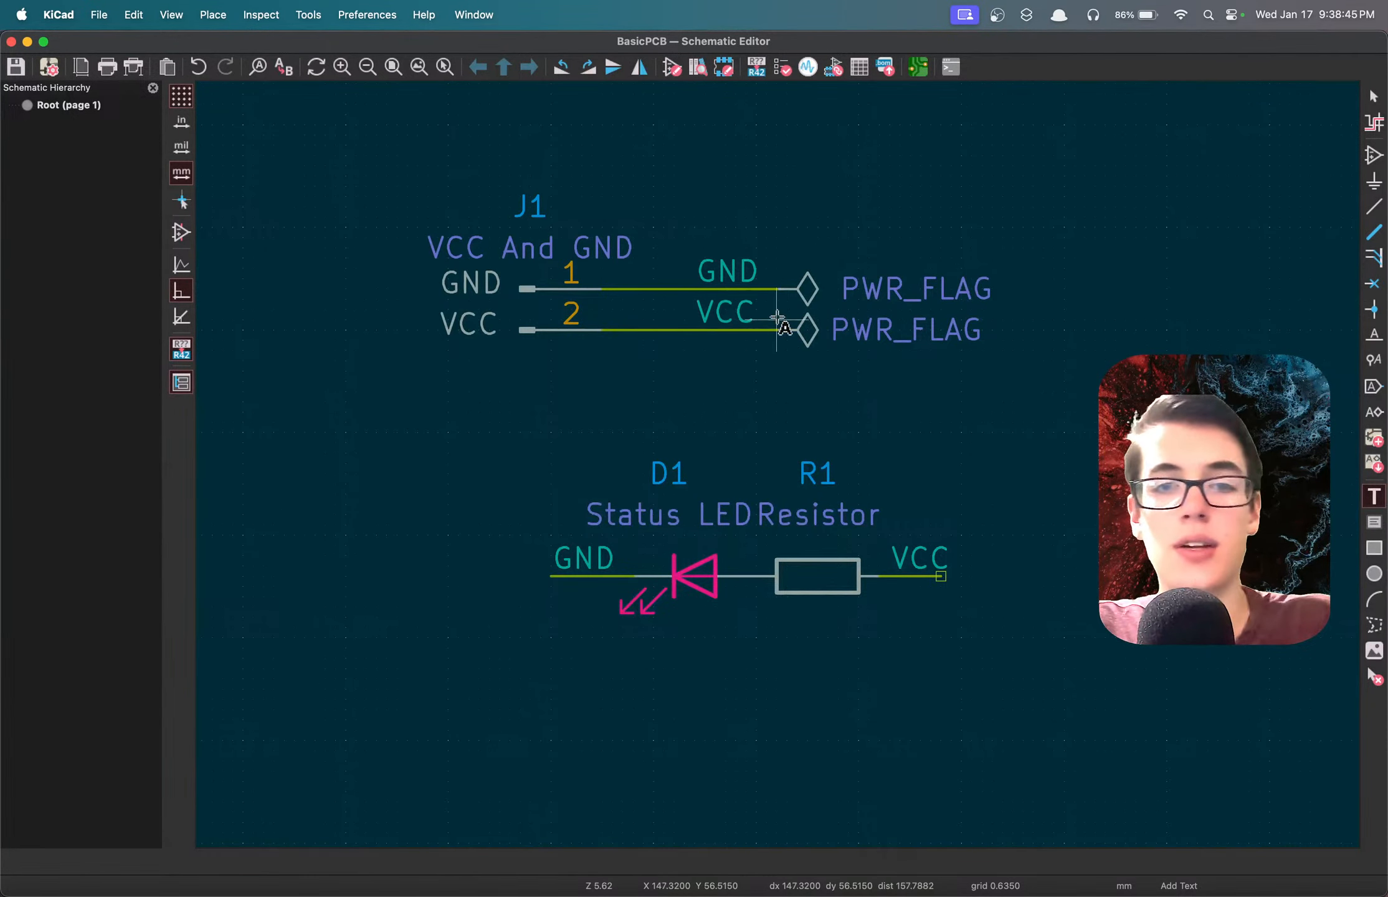
click(917, 67)
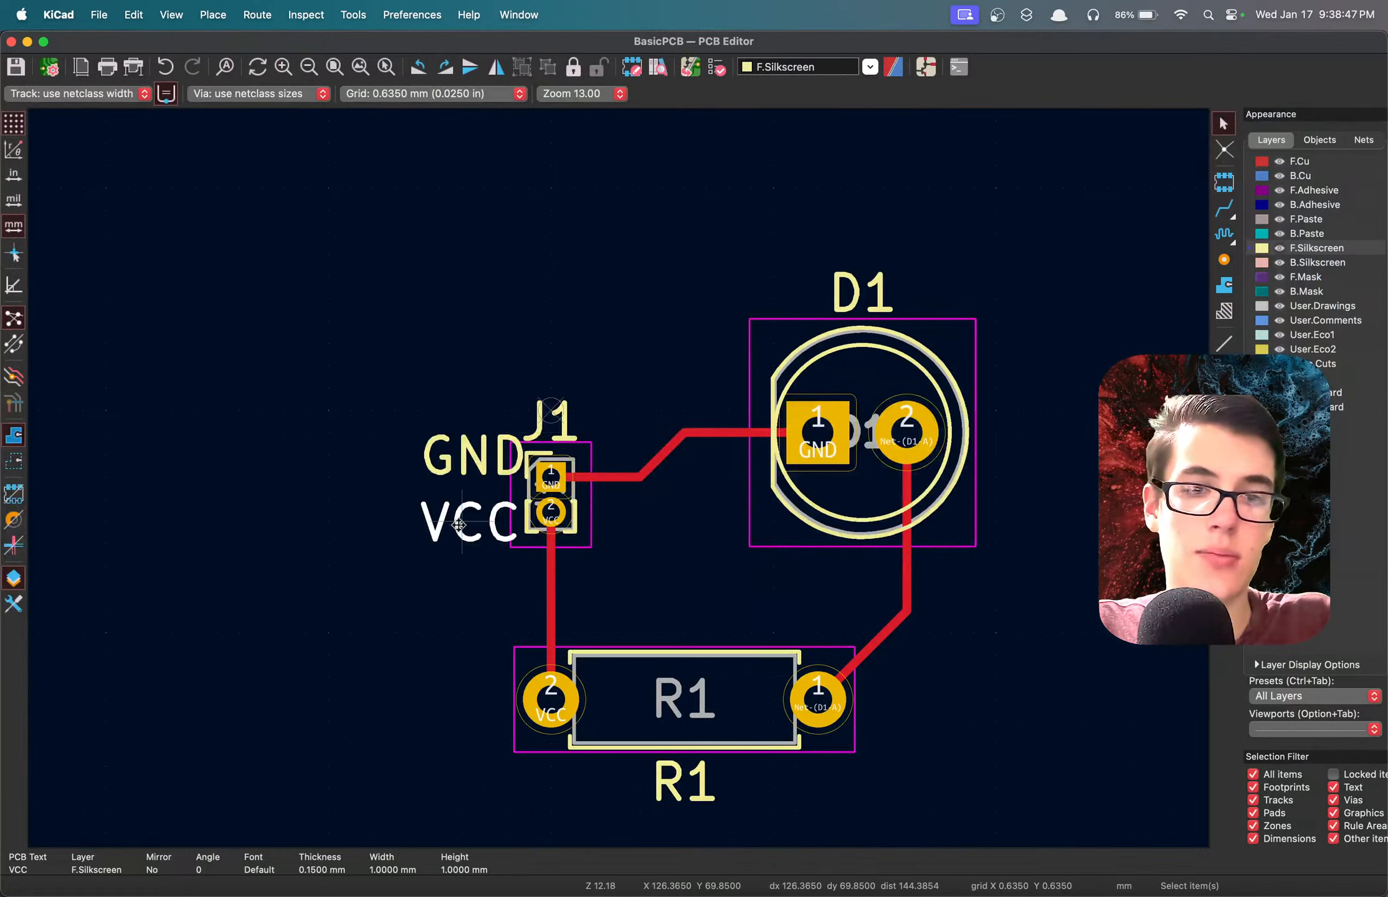
Change the VCC silkscreen text beside J1's pin 2 to "+5V" and save the board.
double_click(459, 526)
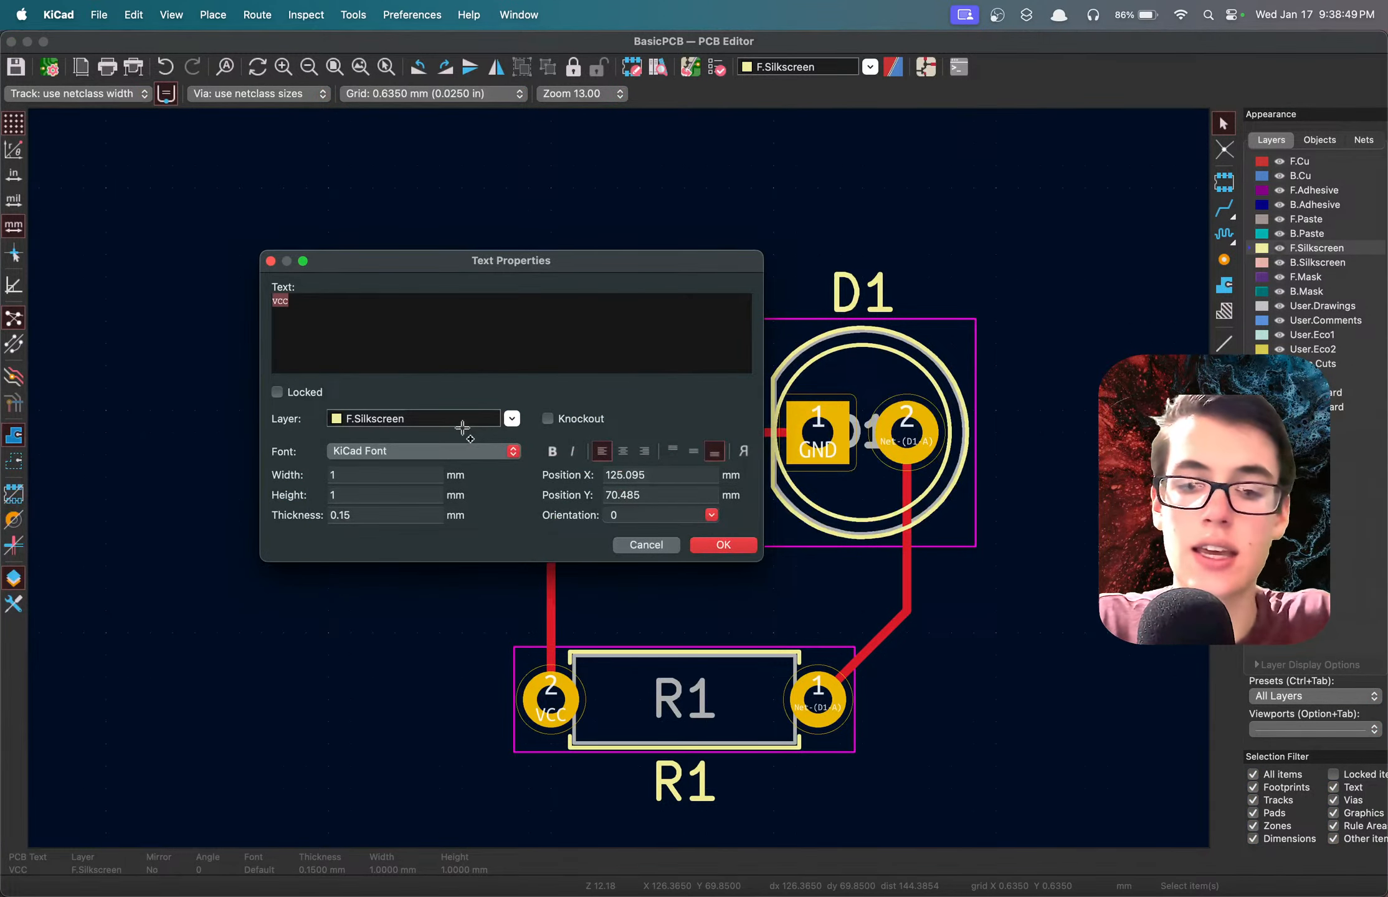
text(+5V)
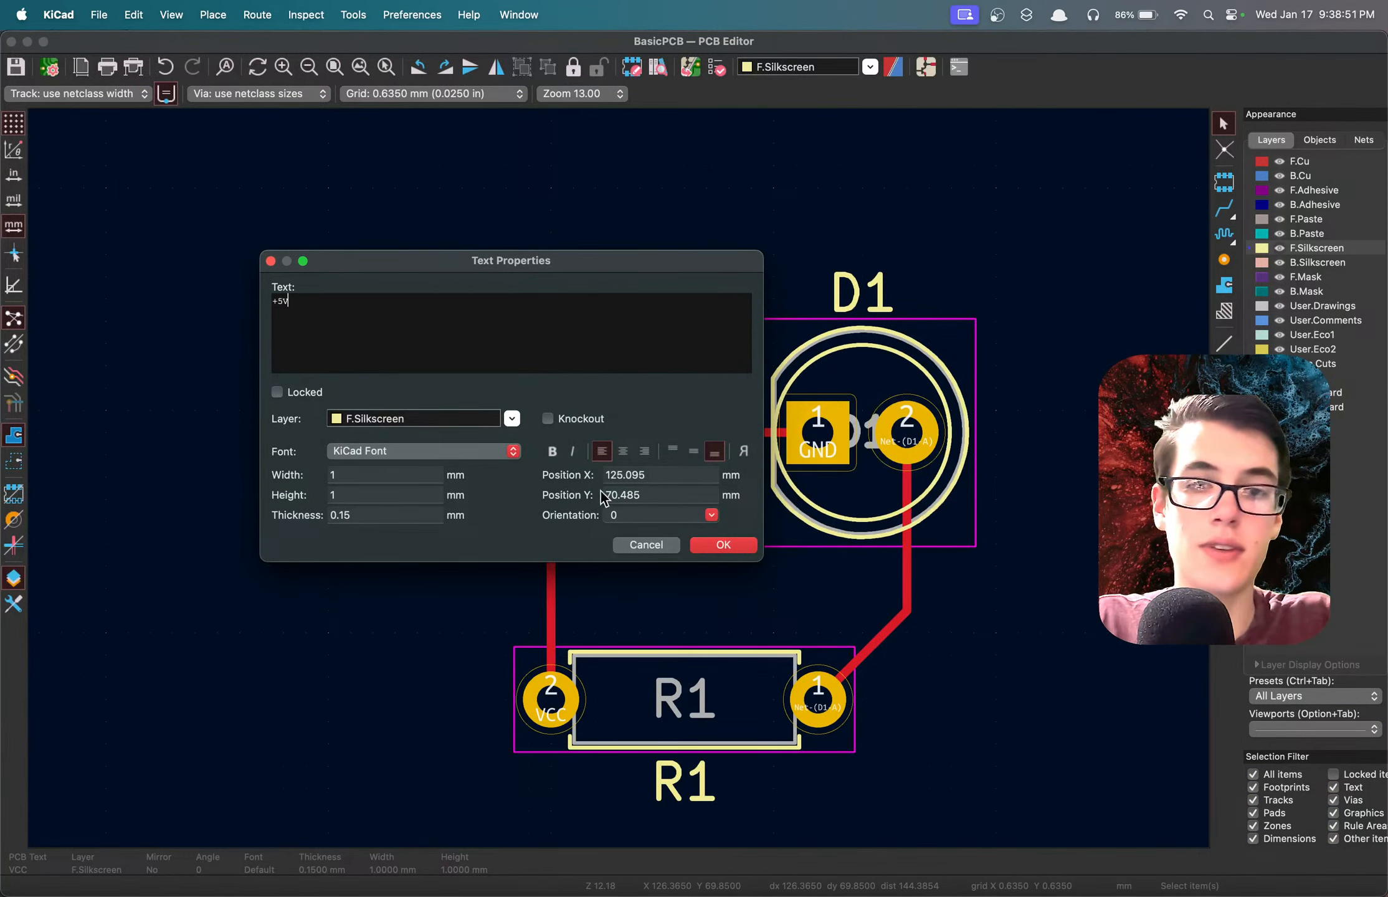
click(713, 548)
key(super+s)
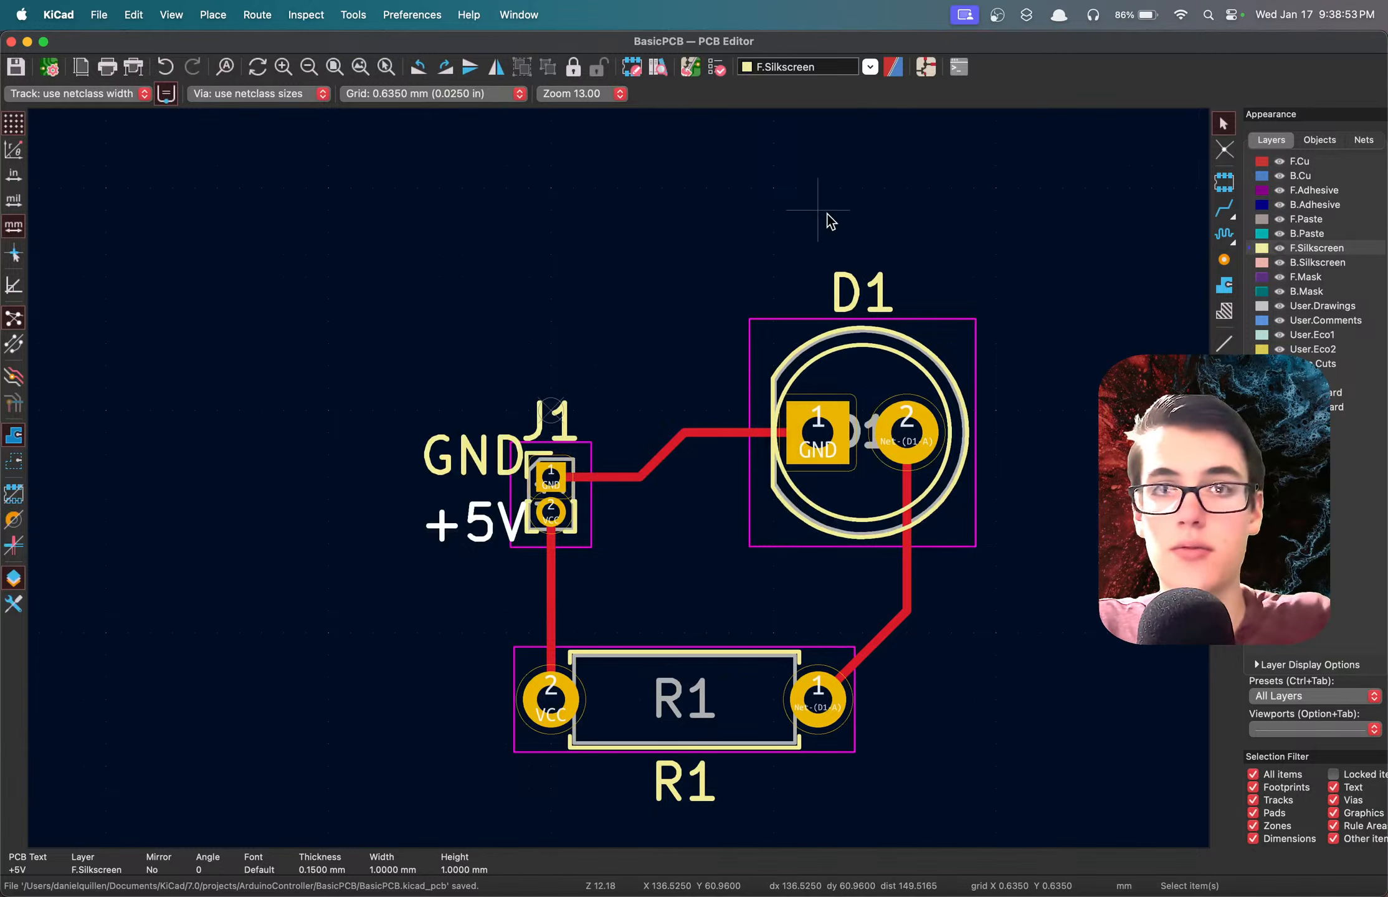
Examine the +5V label beside J1 in the 3D view from several angles, and close the view.
key(alt+3)
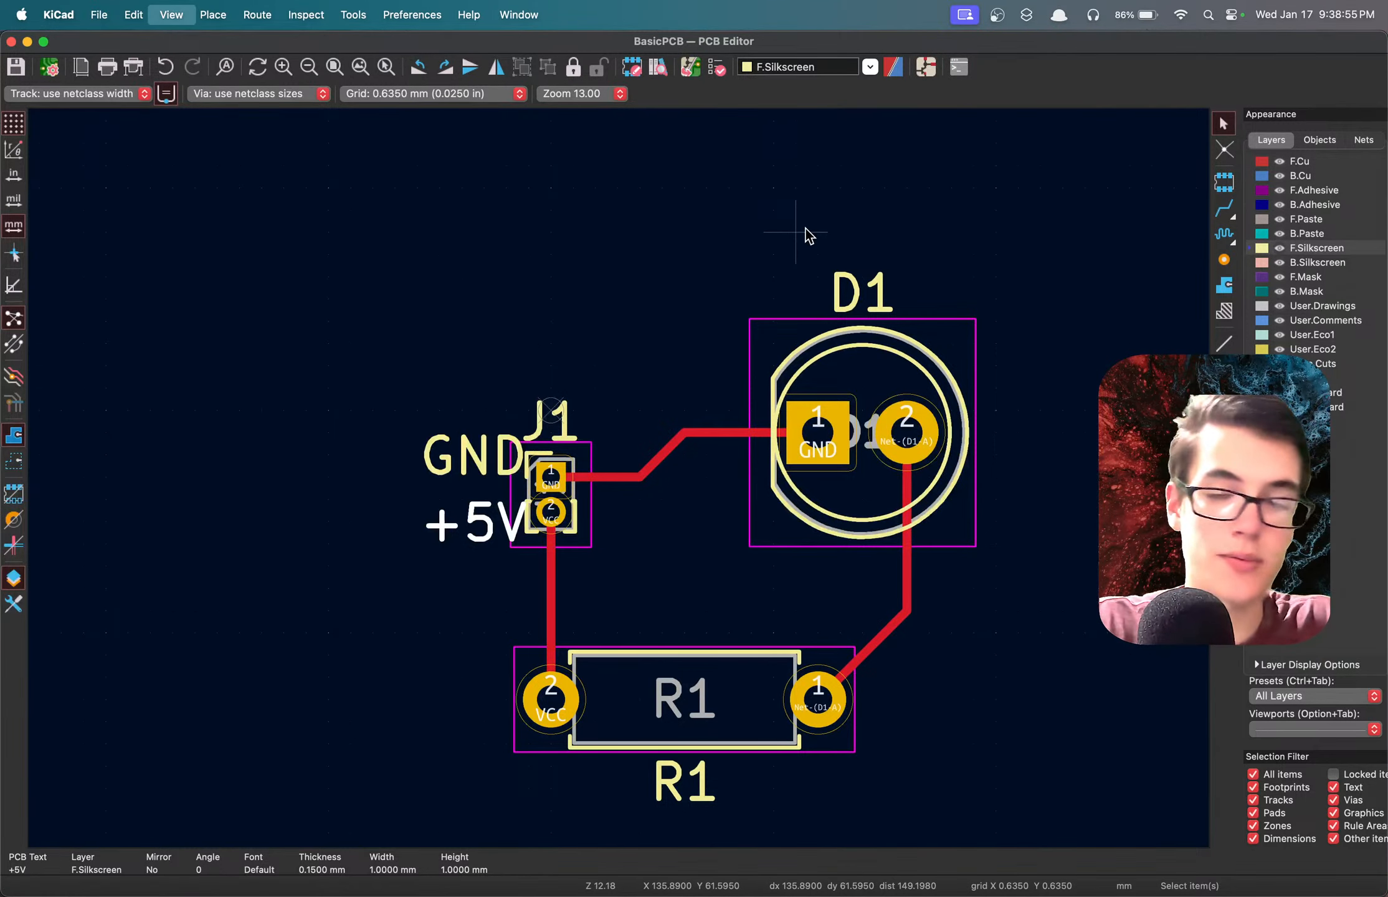
drag(1211, 306, 959, 414)
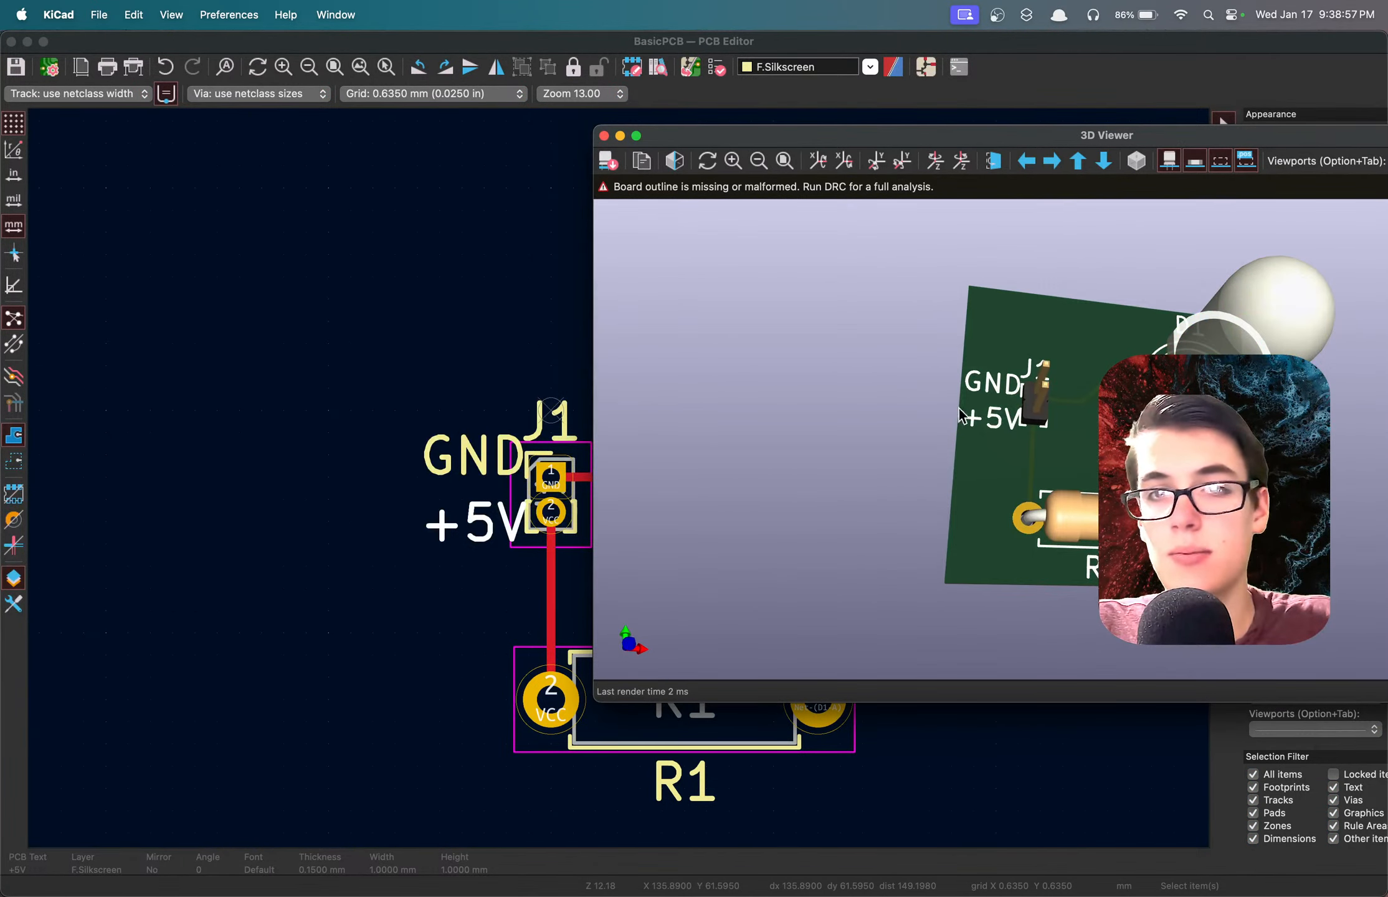
scroll(1032, 422, up, 4)
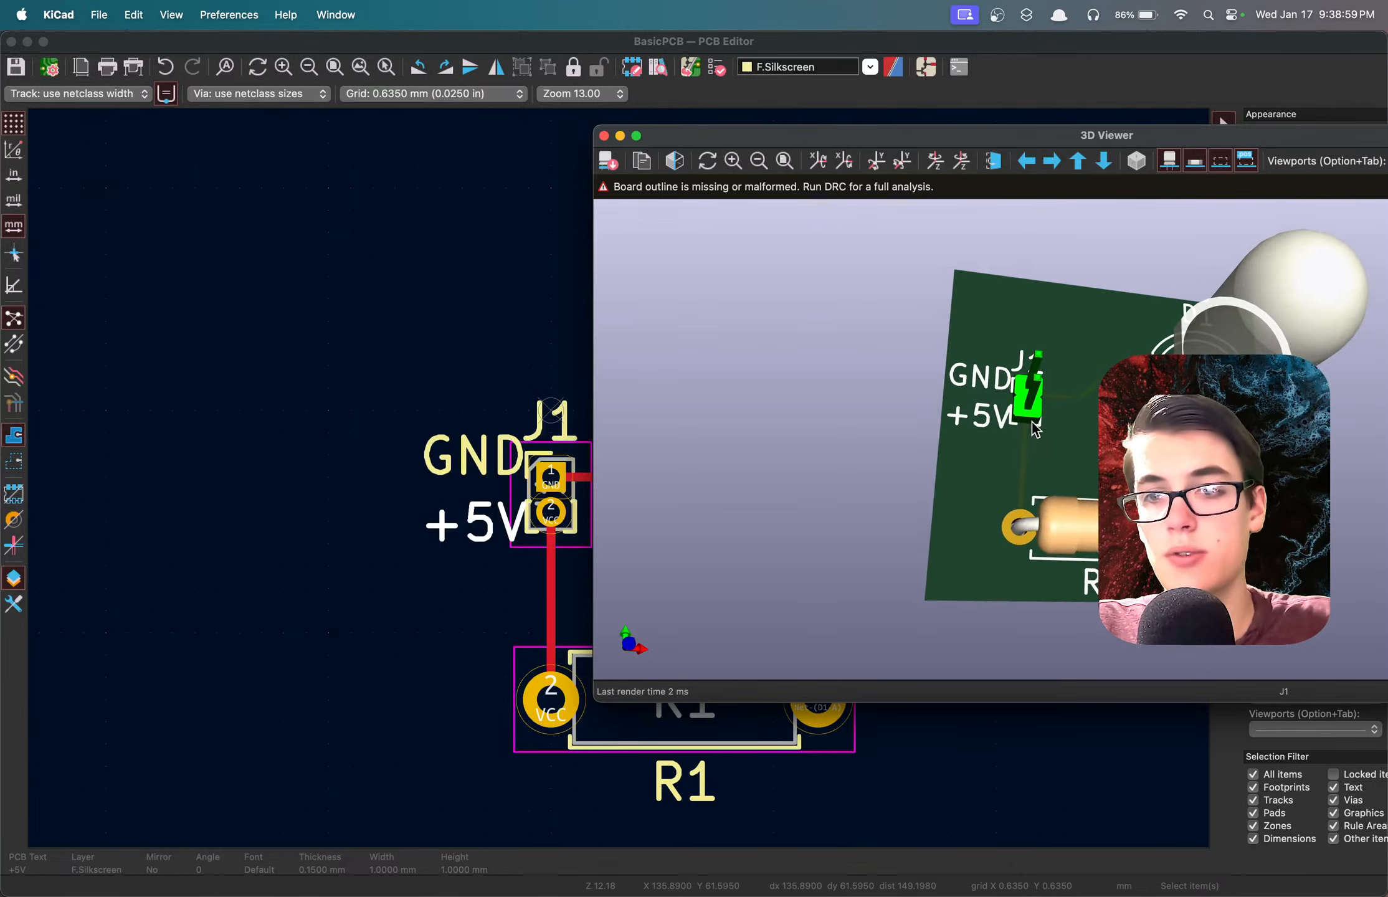
drag(1032, 422, 1088, 464)
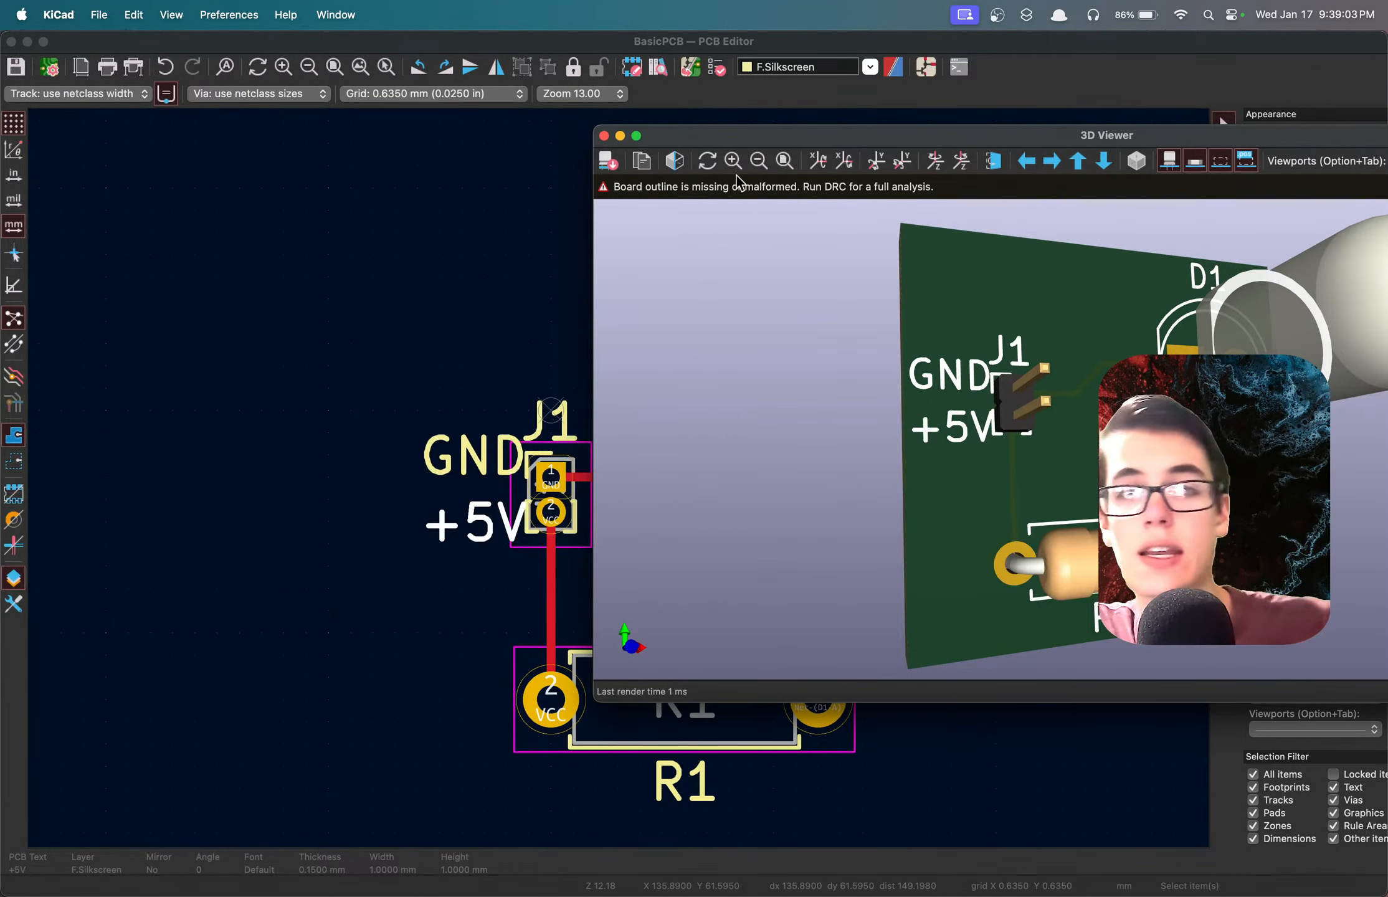
click(603, 136)
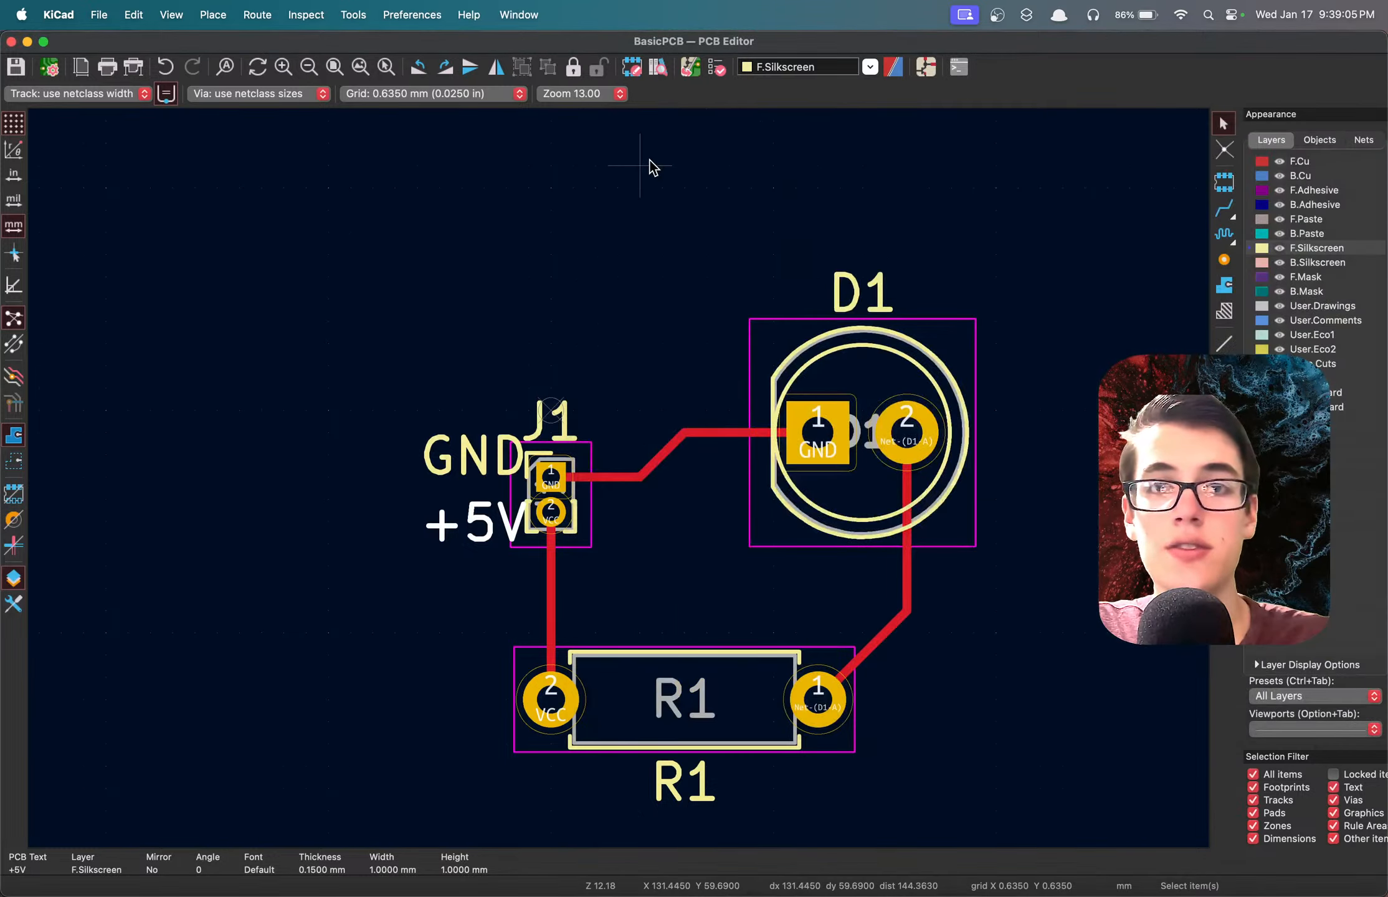
Run the design rules check on the board with zones refilled beforehand, keeping the checker window clear of the circuit.
click(716, 66)
drag(499, 197, 920, 211)
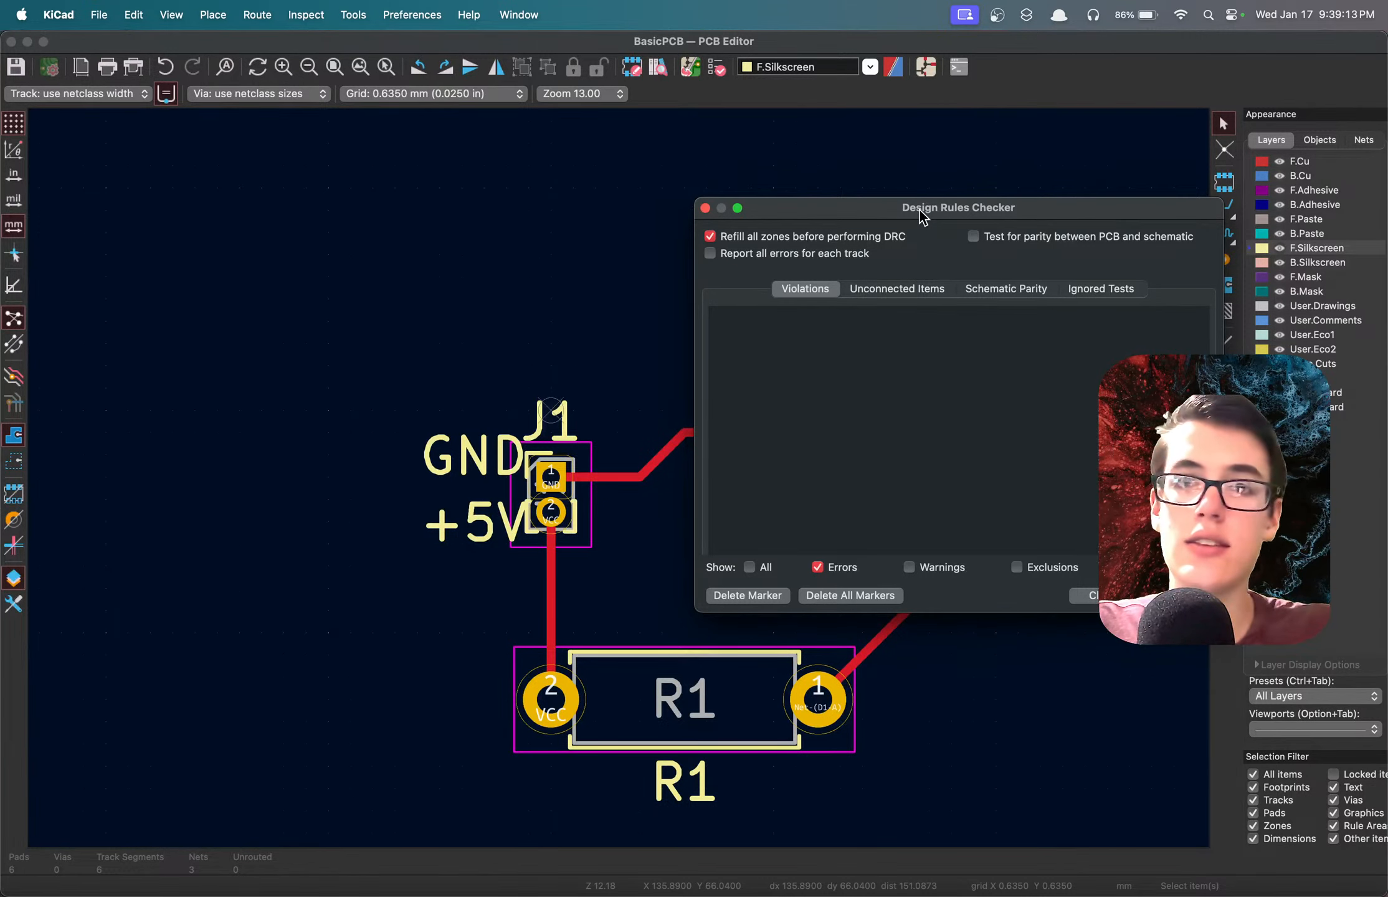
drag(919, 211, 1076, 17)
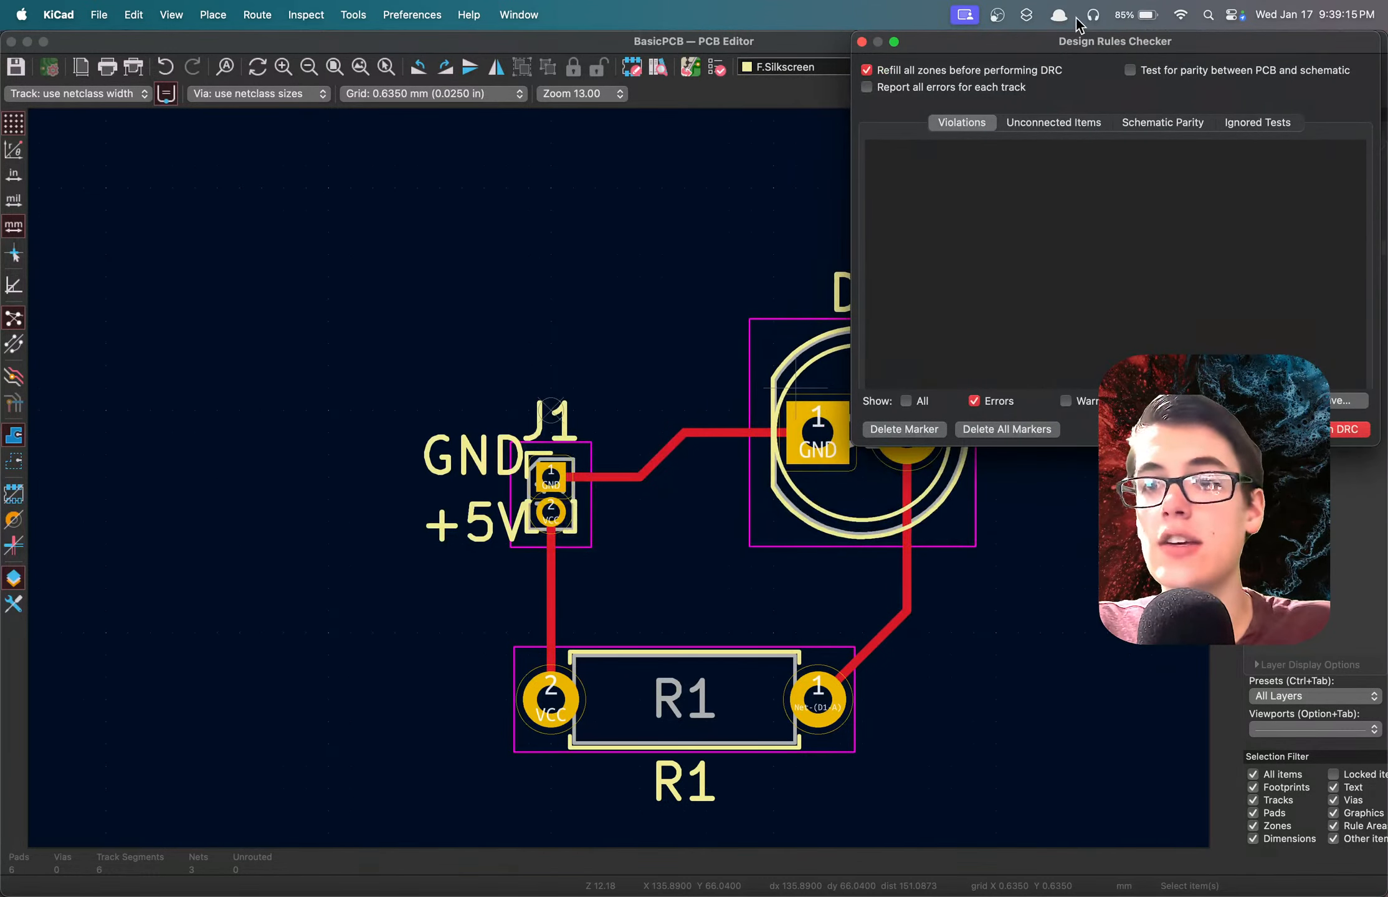
click(1336, 432)
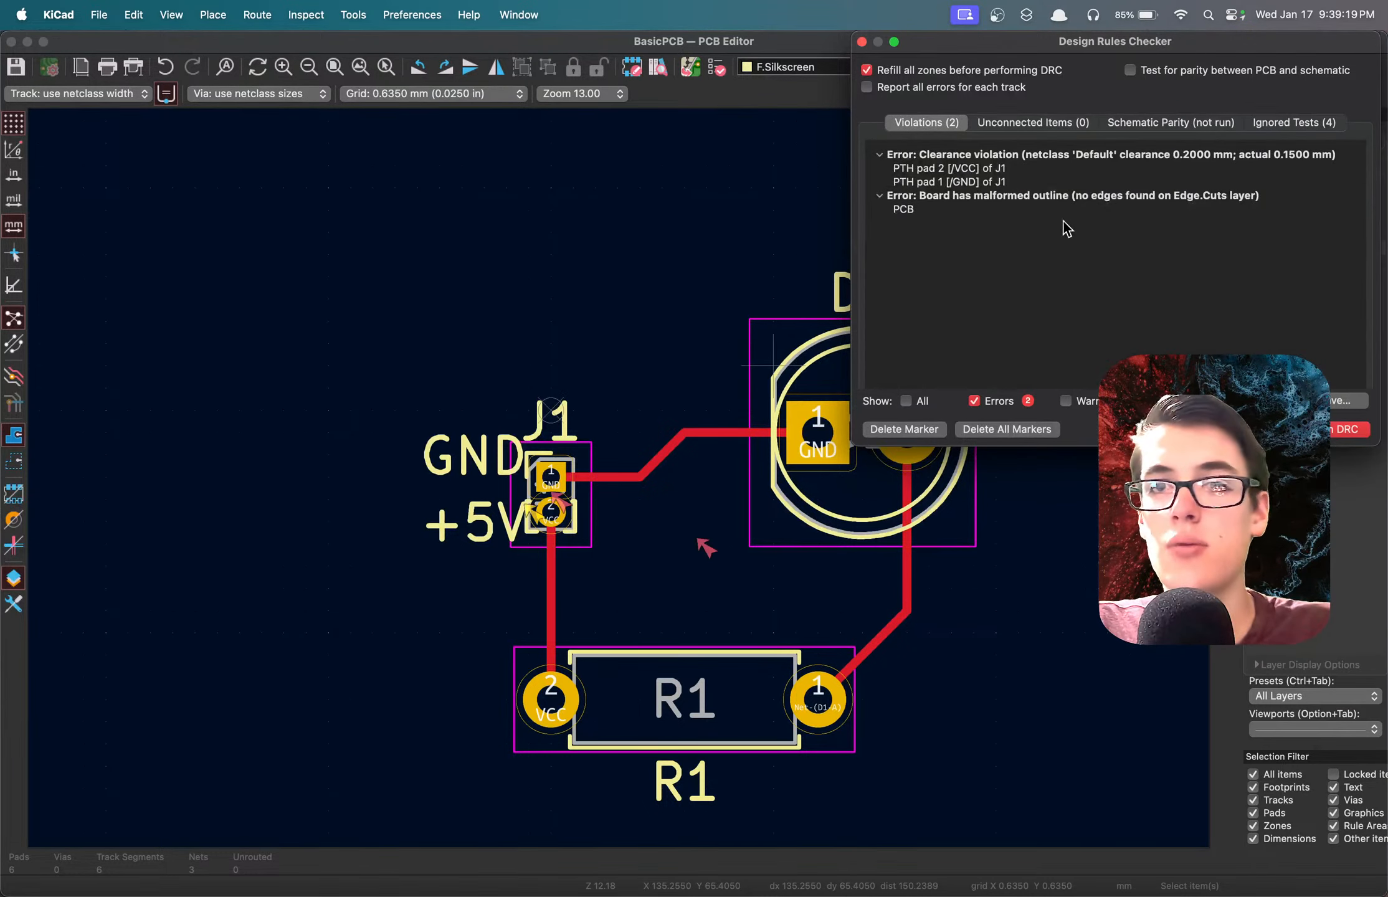
Examine the clearance violation between J1's VCC and GND pads, locating each reported pad on the board.
click(963, 169)
click(965, 183)
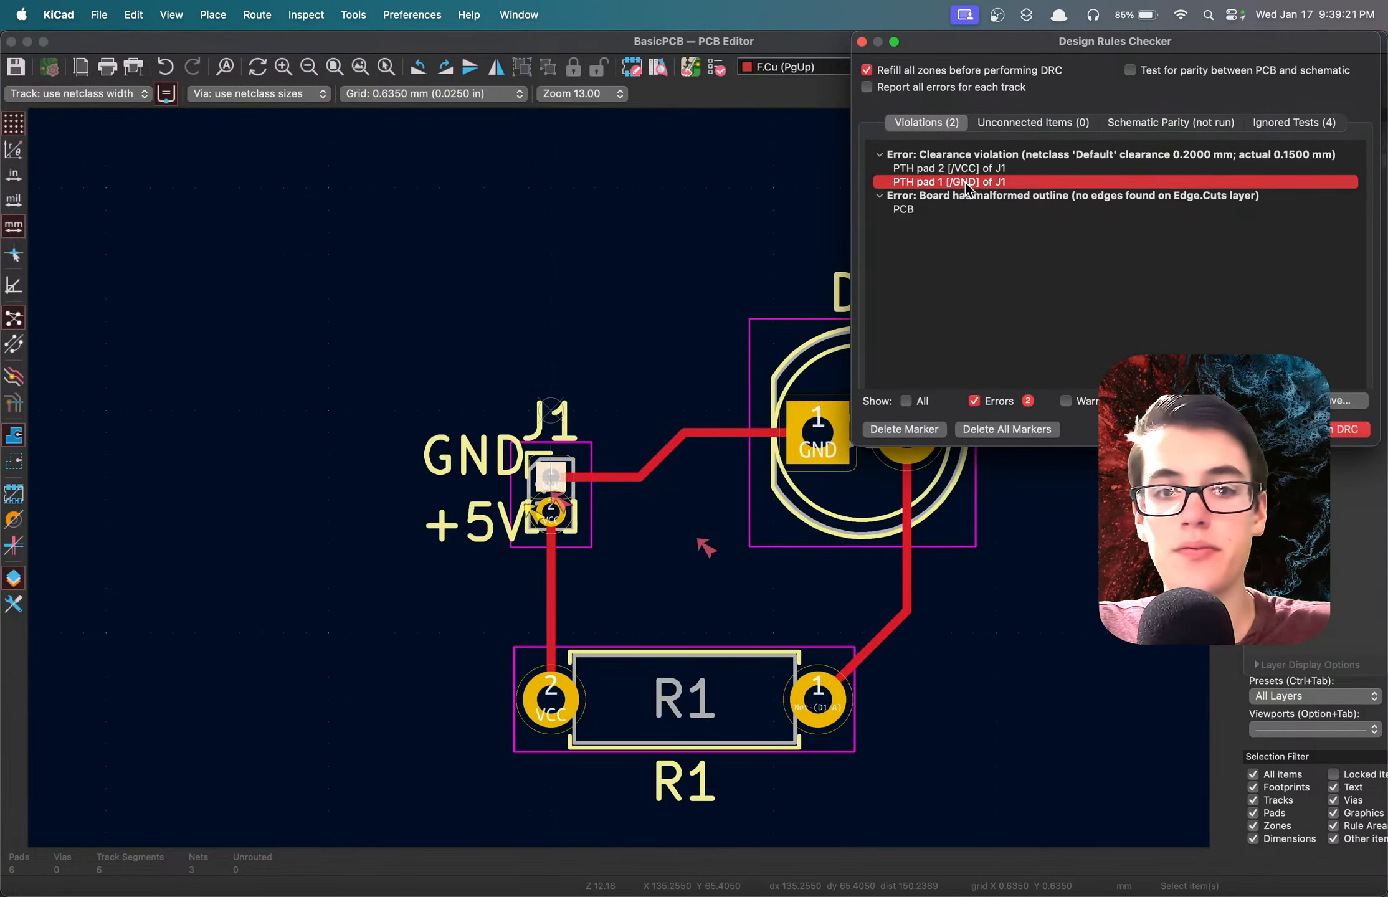
click(943, 161)
click(944, 168)
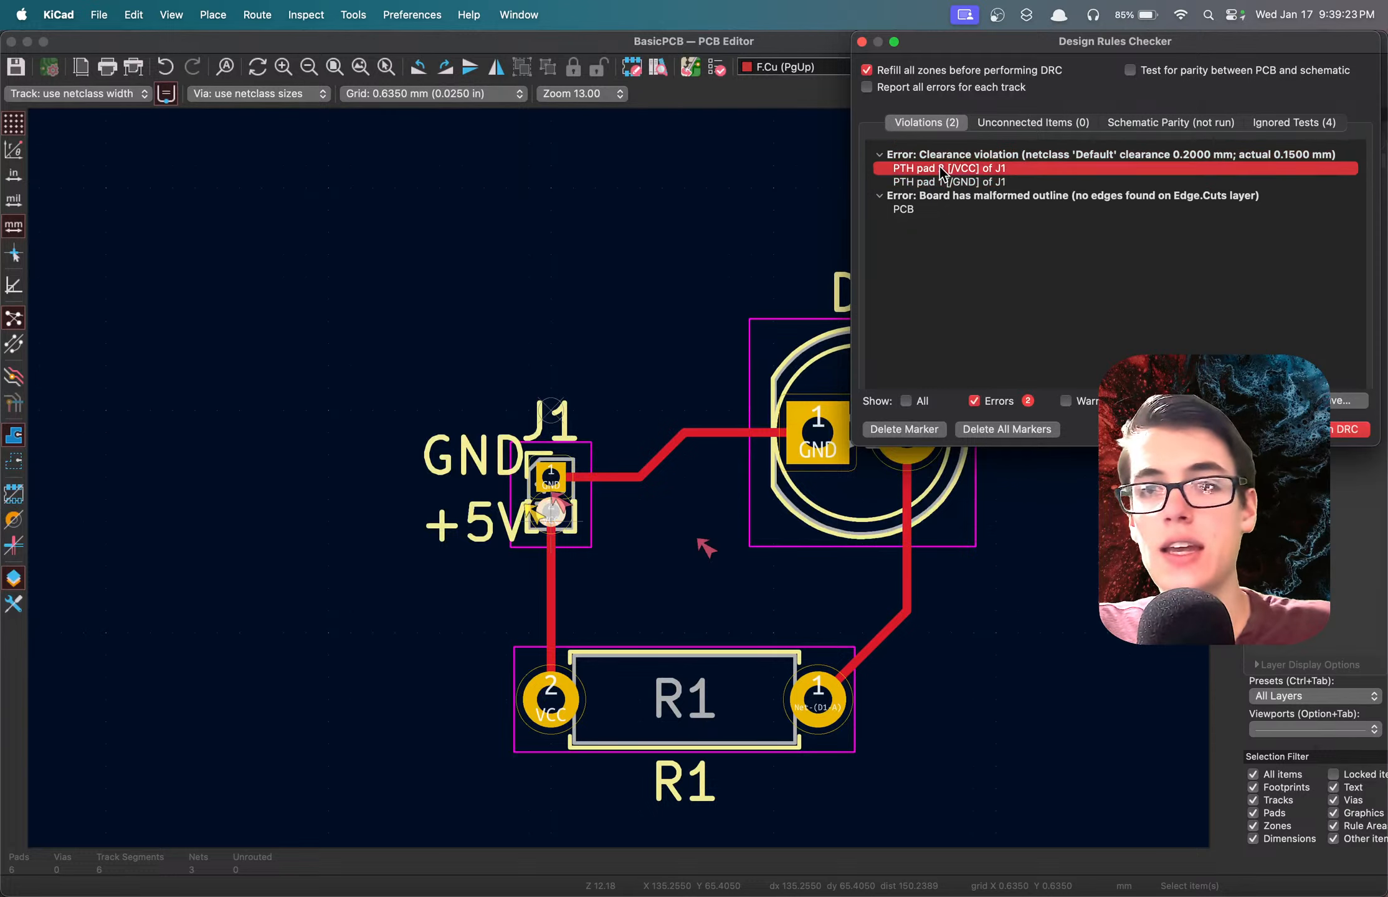
scroll(623, 489, up, 5)
scroll(621, 485, up, 3)
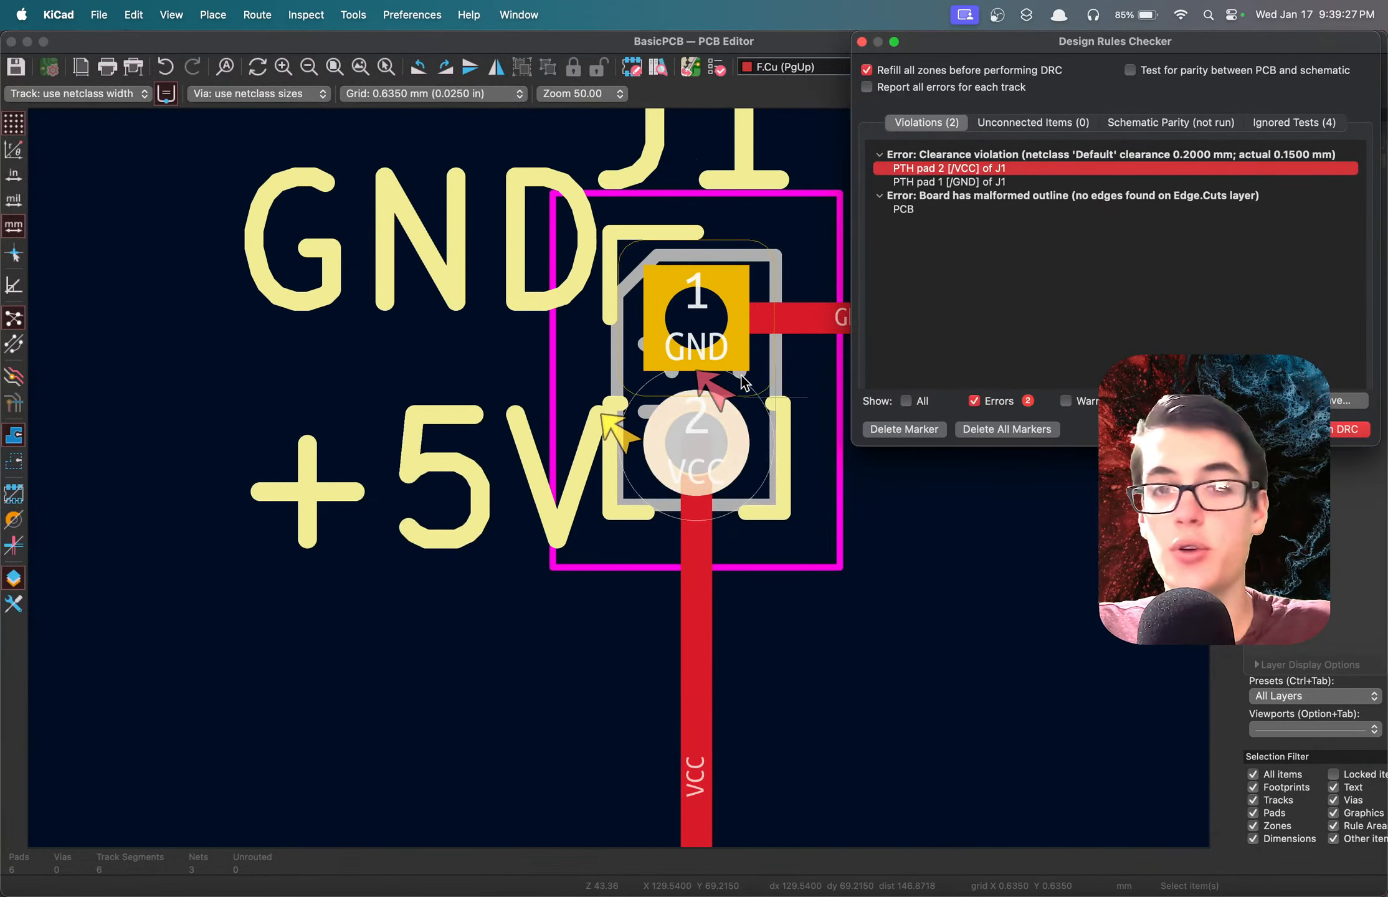
click(1066, 402)
click(1066, 402)
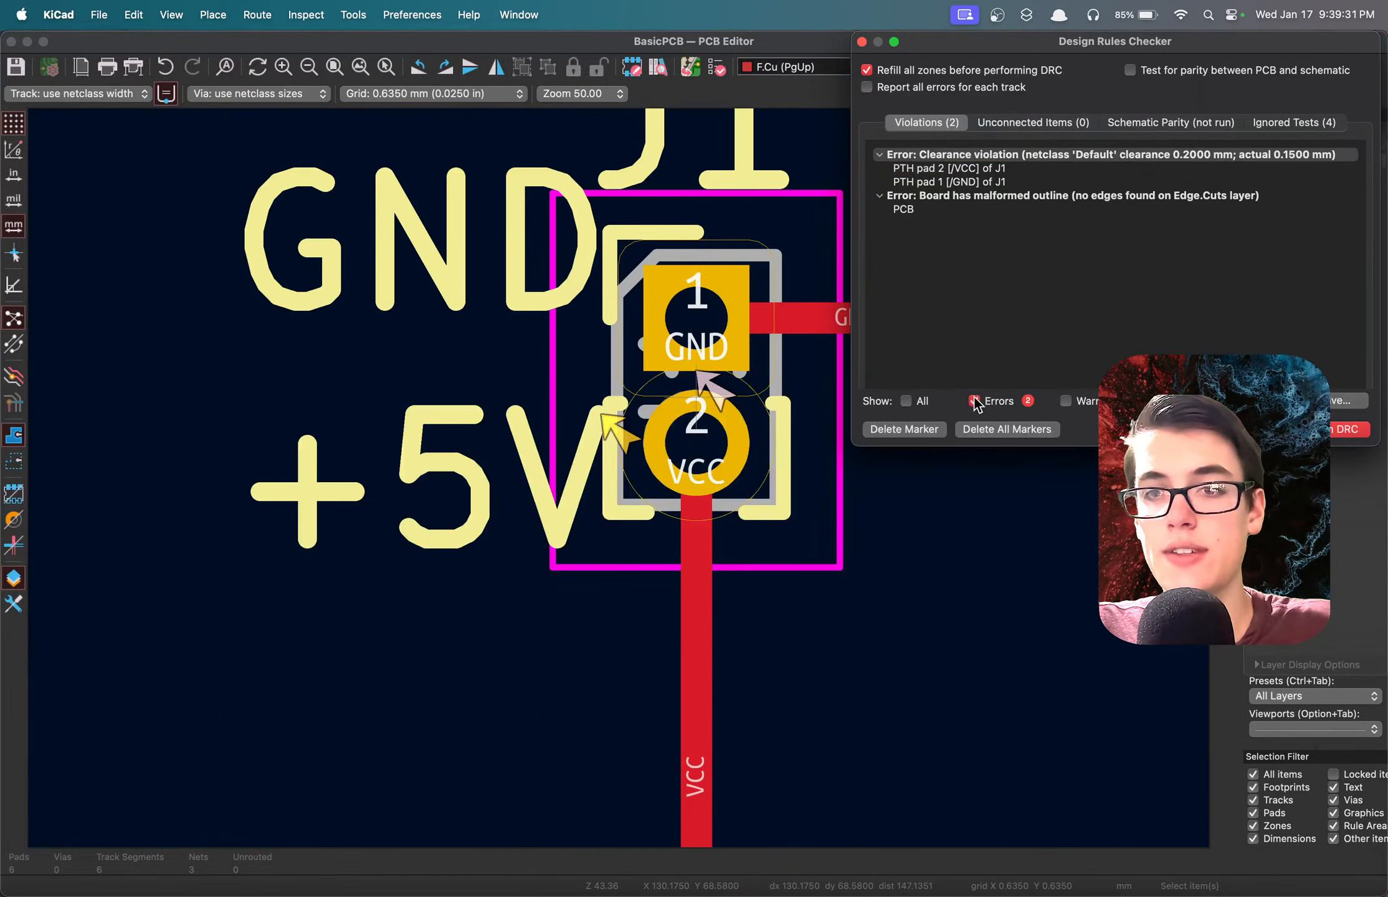
click(946, 169)
click(948, 182)
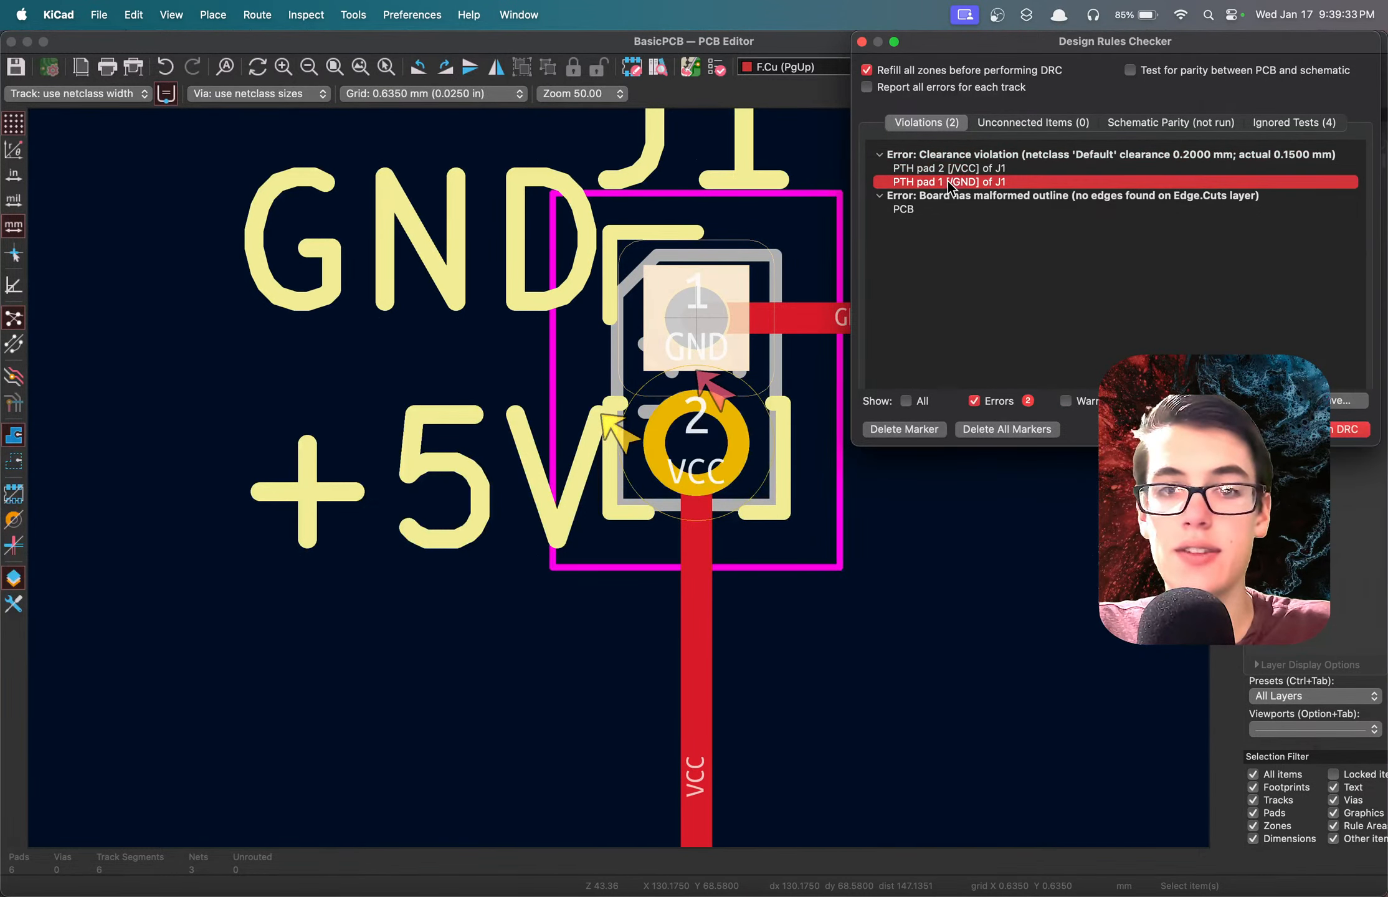
click(947, 168)
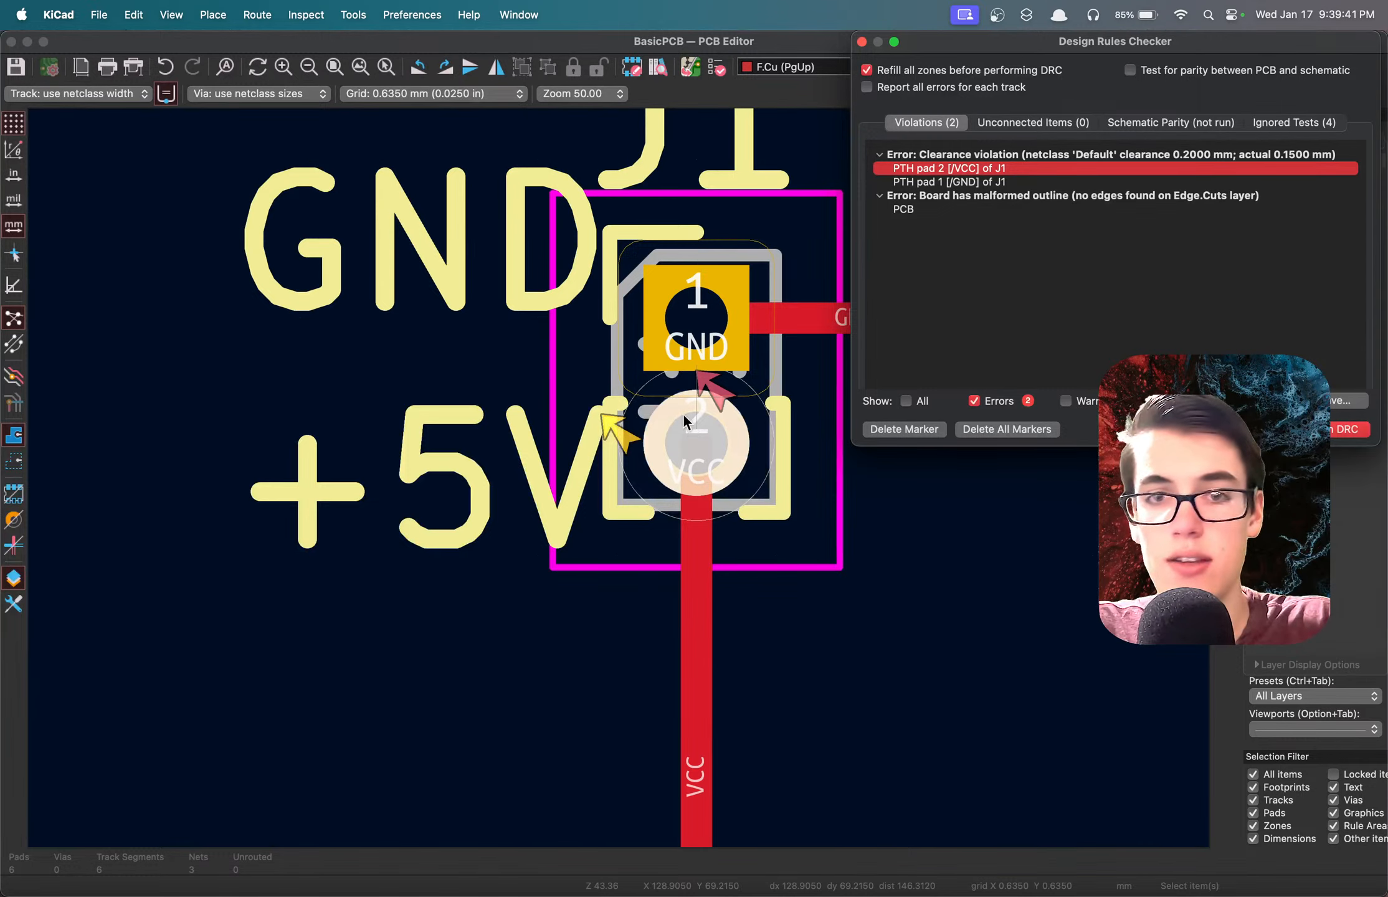
Select the J1 footprint on the board and compare it with the clearance violation entries in the design rules checker.
click(725, 361)
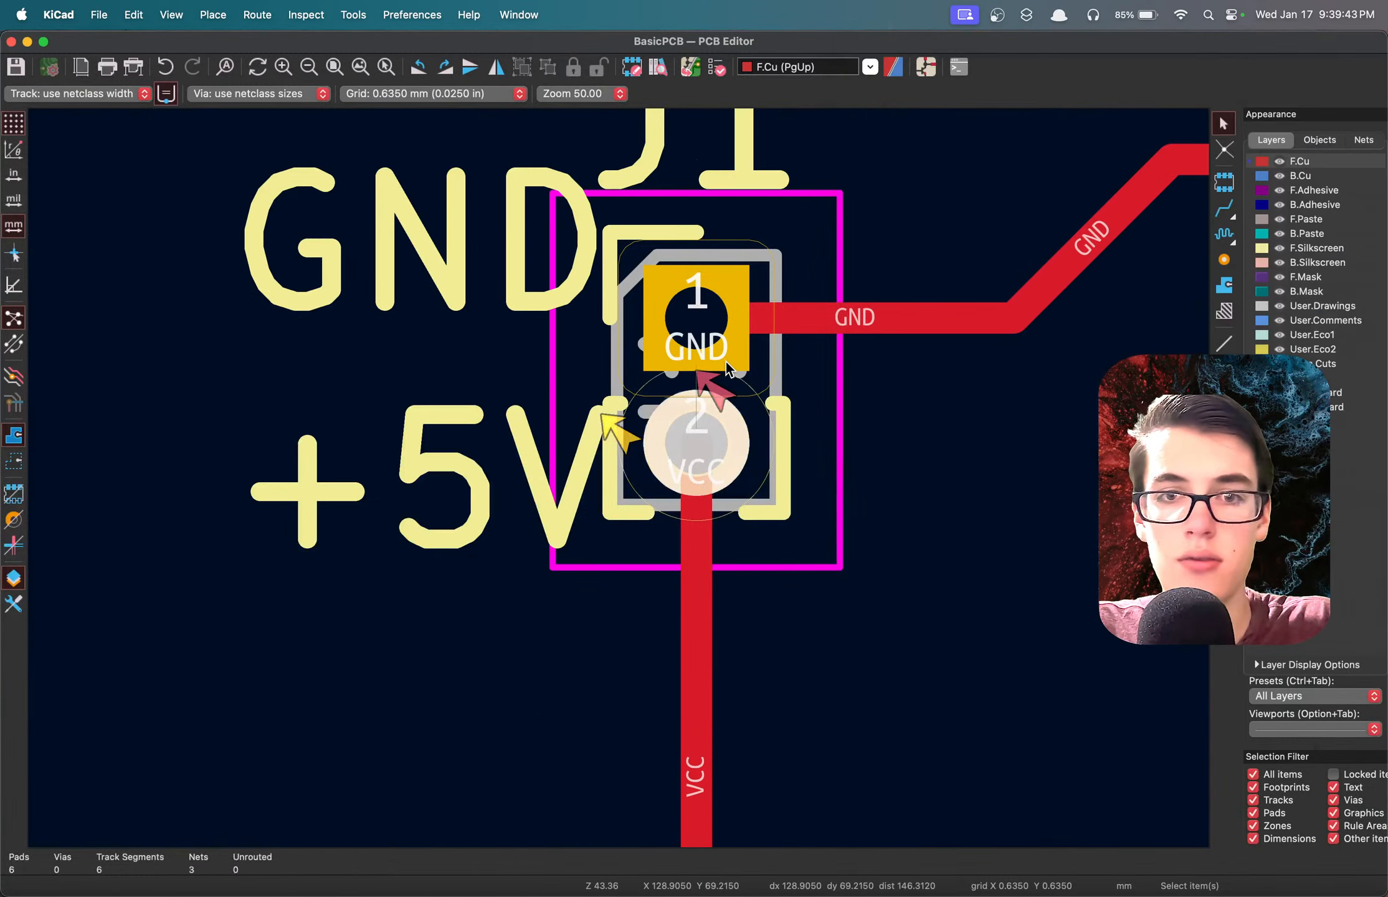
click(782, 380)
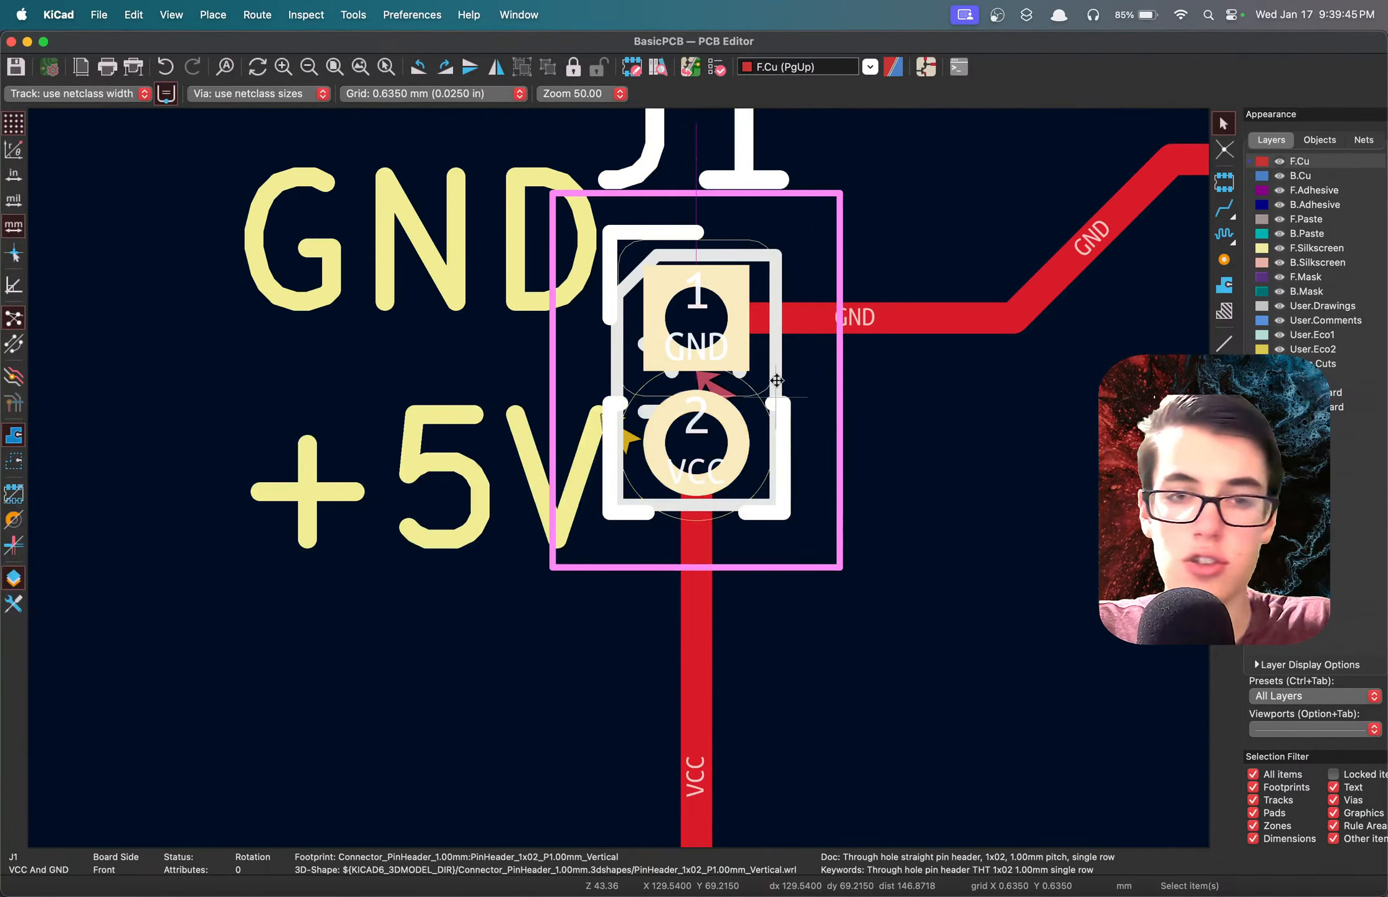
key(ctrl+Up)
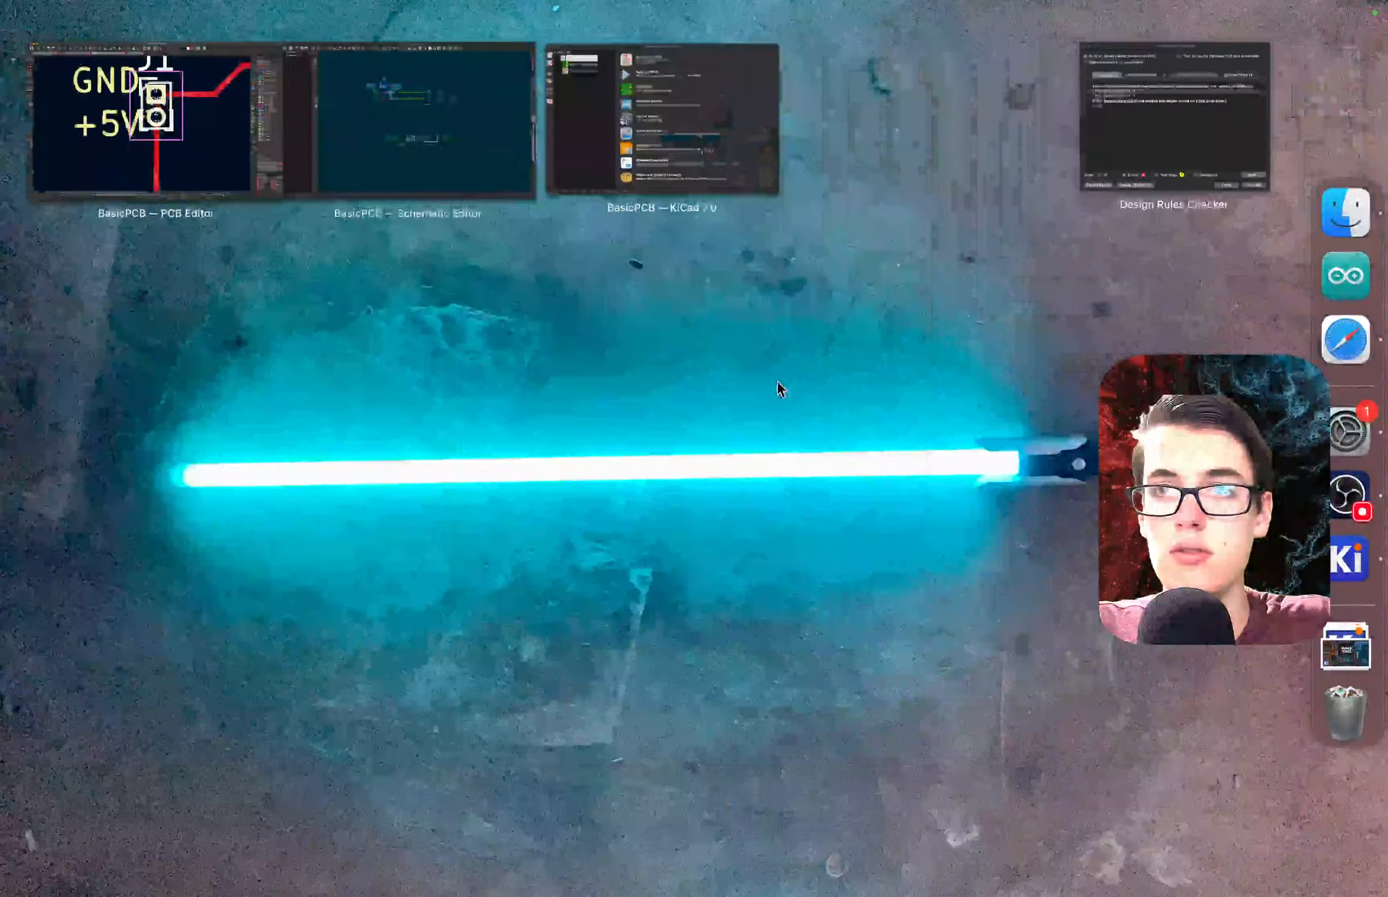
click(1162, 116)
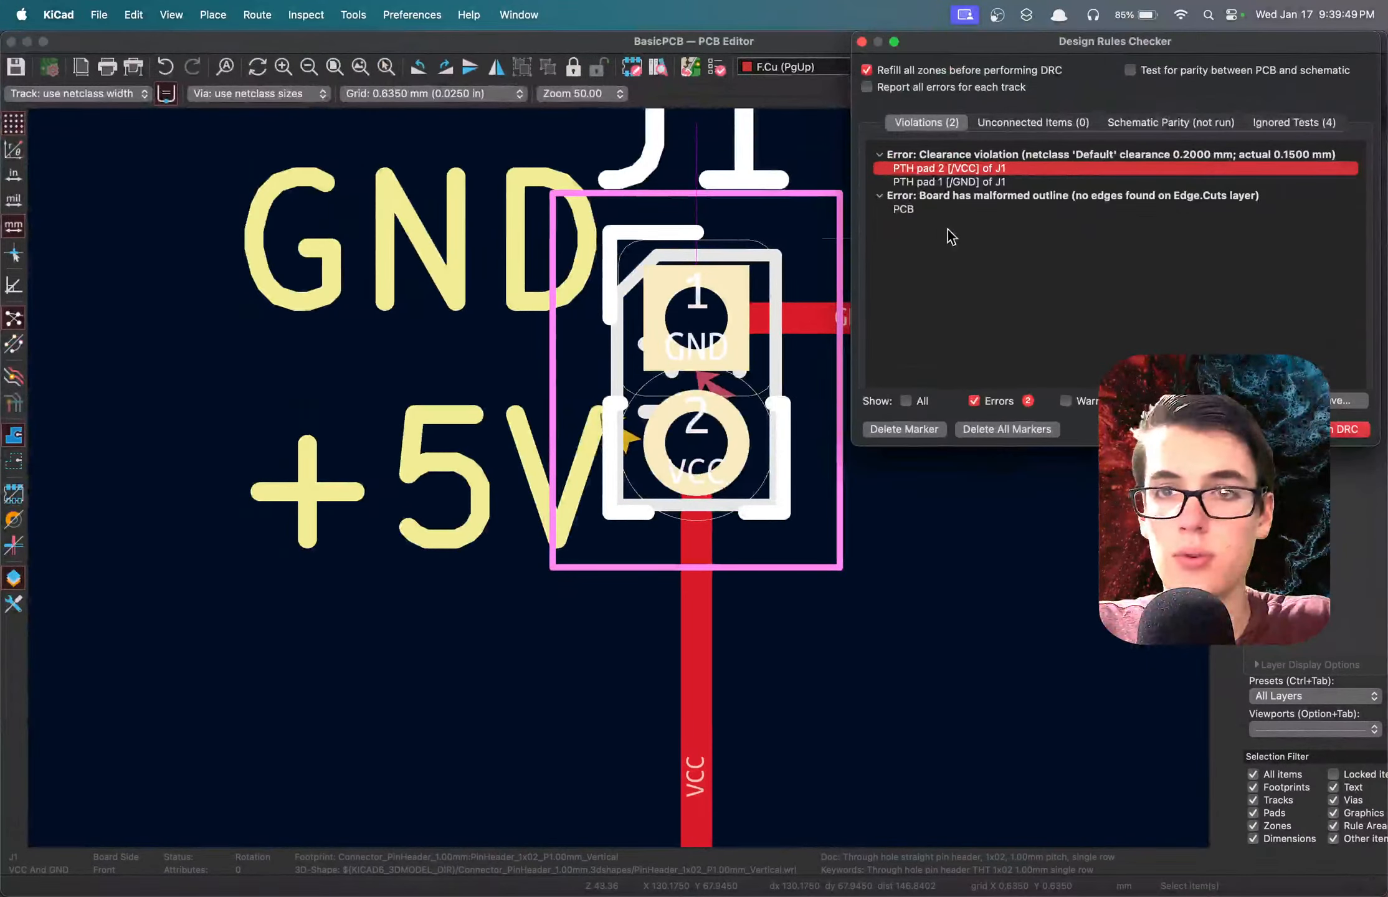
click(988, 182)
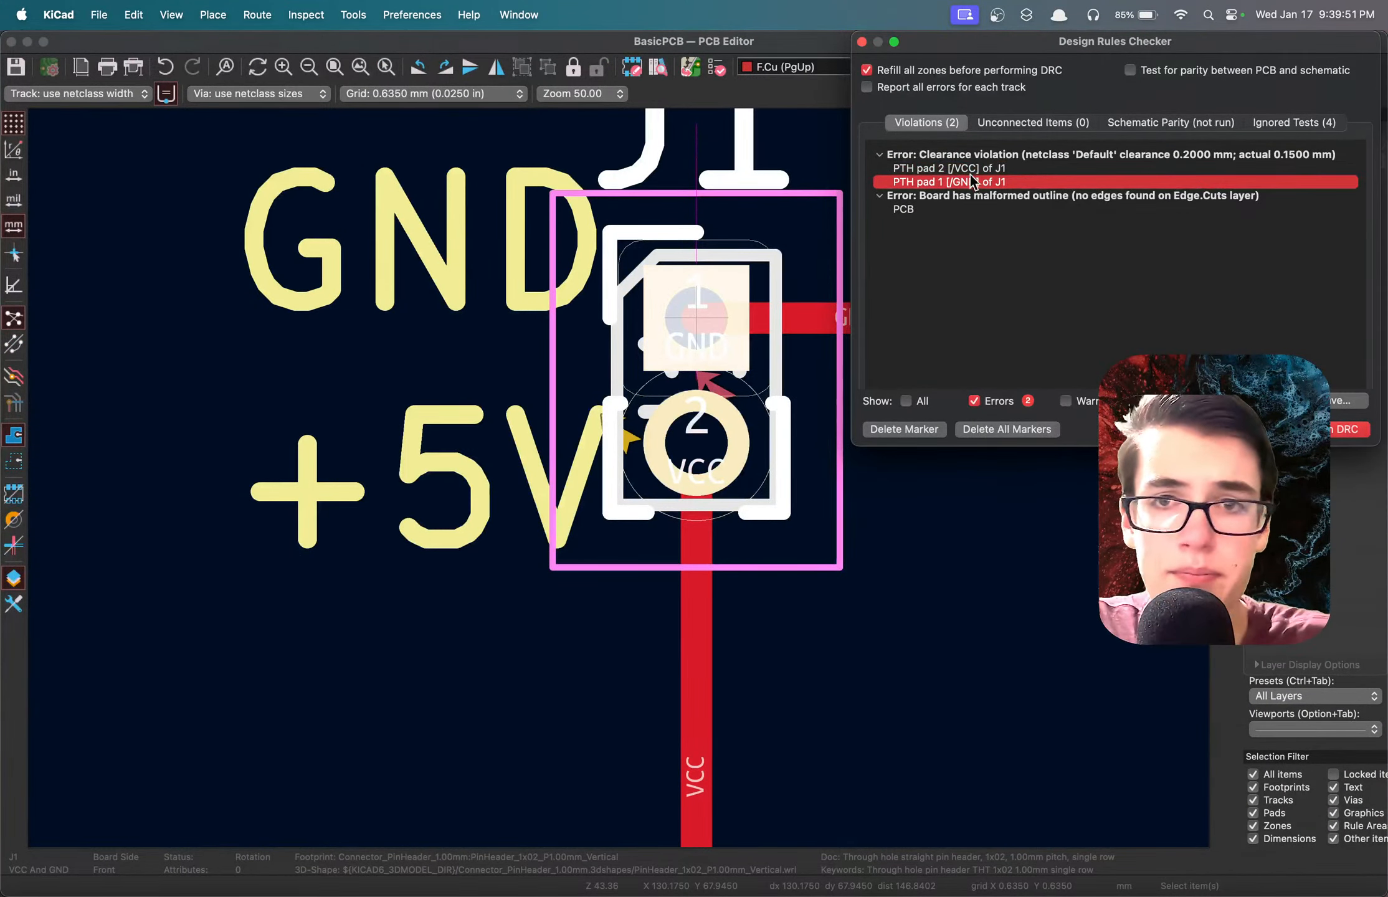
click(960, 169)
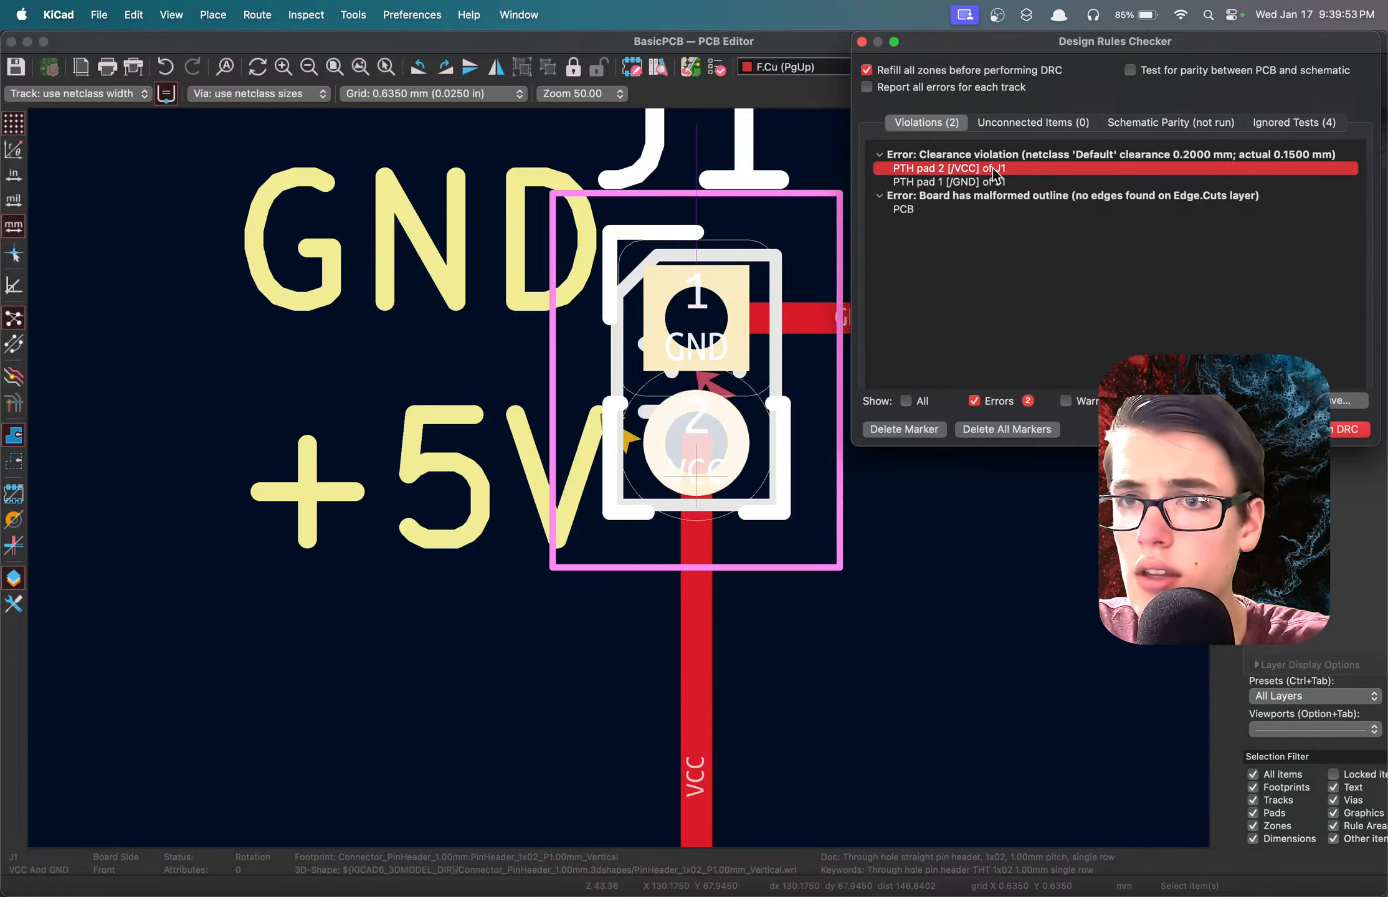
click(1059, 154)
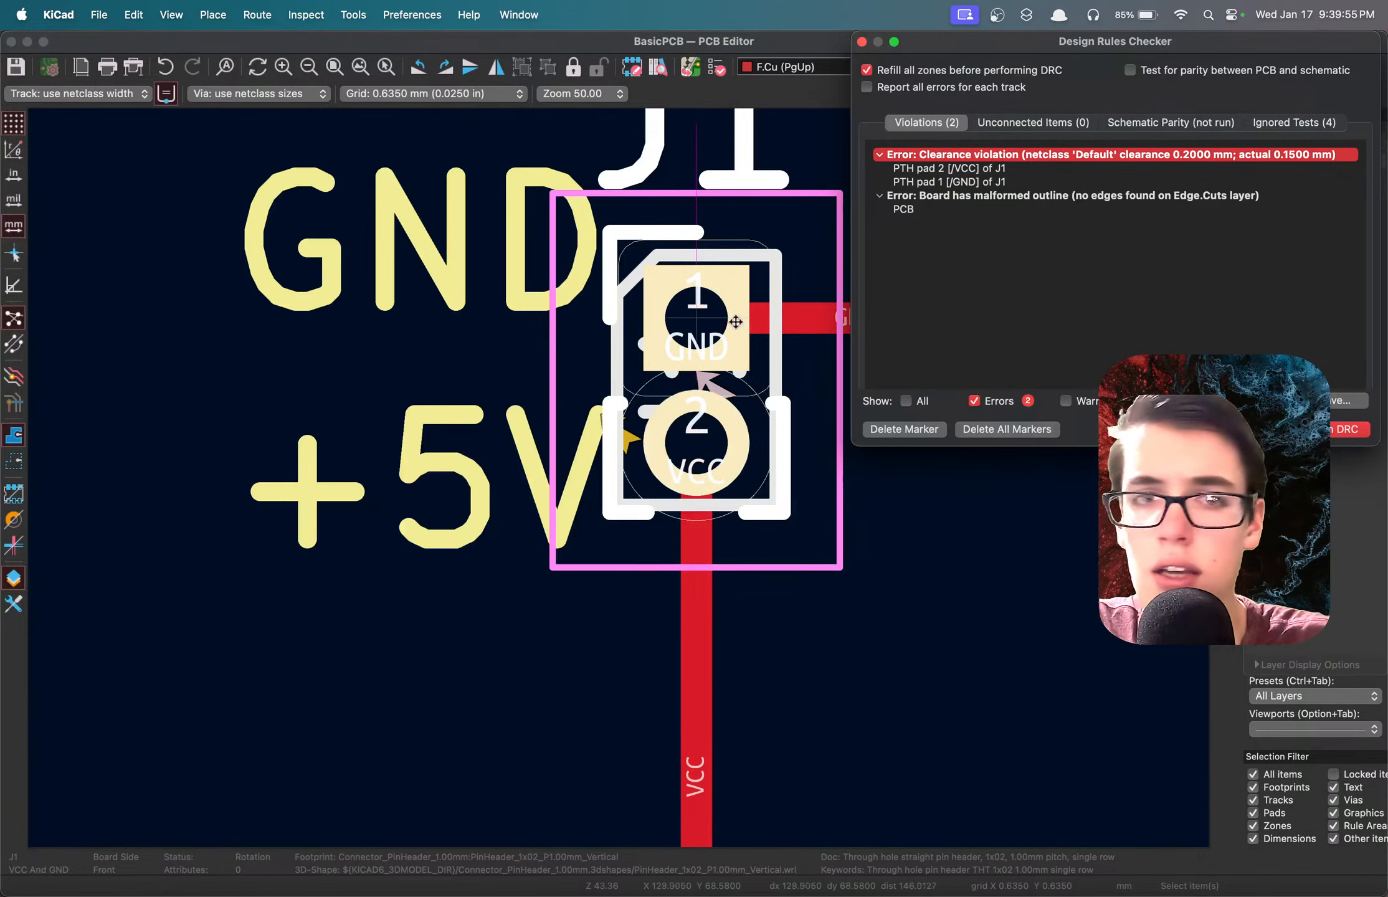
Change the +5V silkscreen text beside J1's pin 2 to "5V".
click(469, 289)
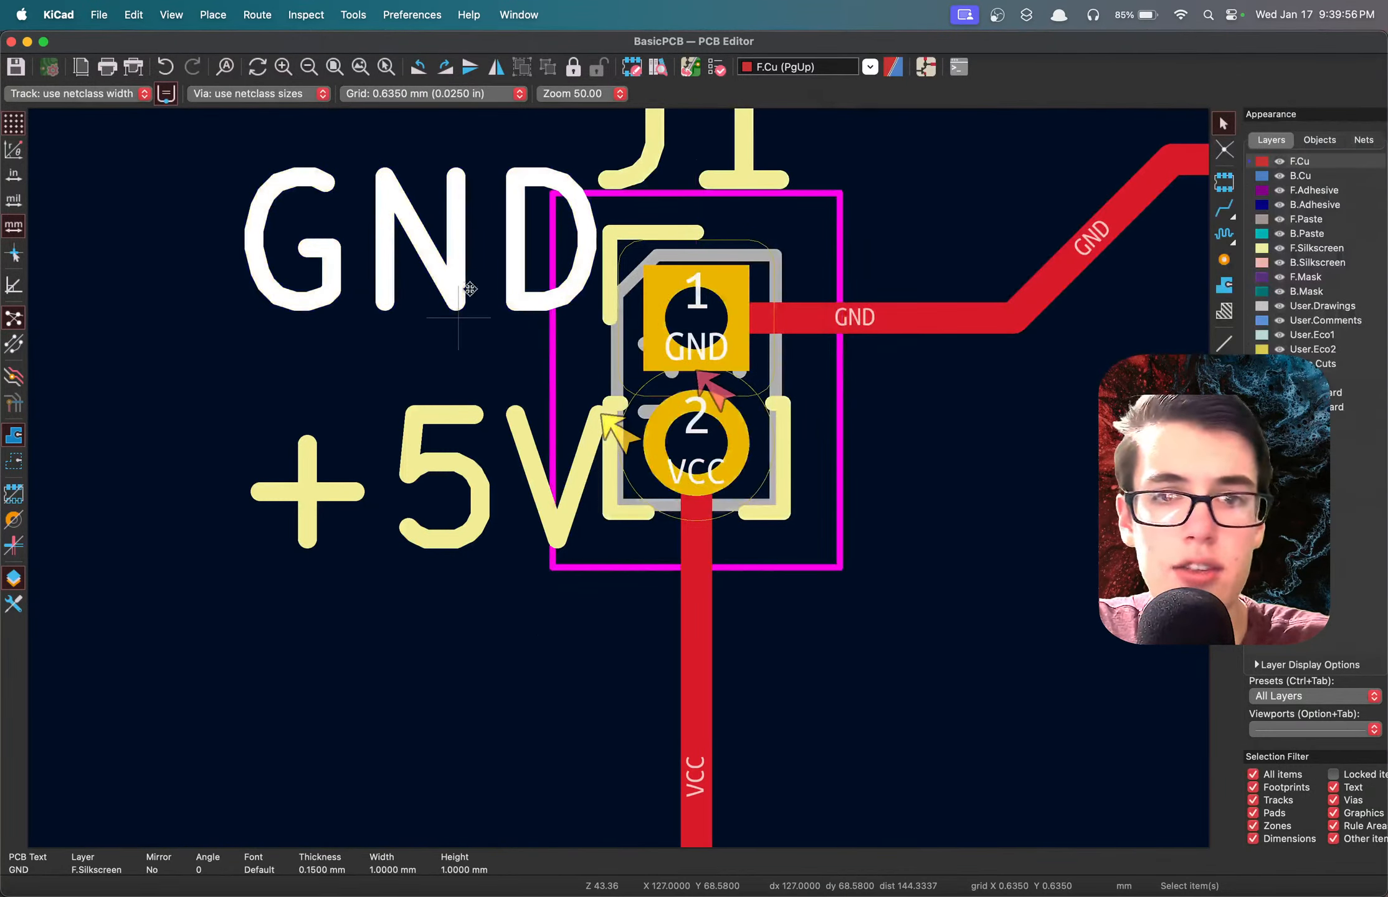
click(520, 453)
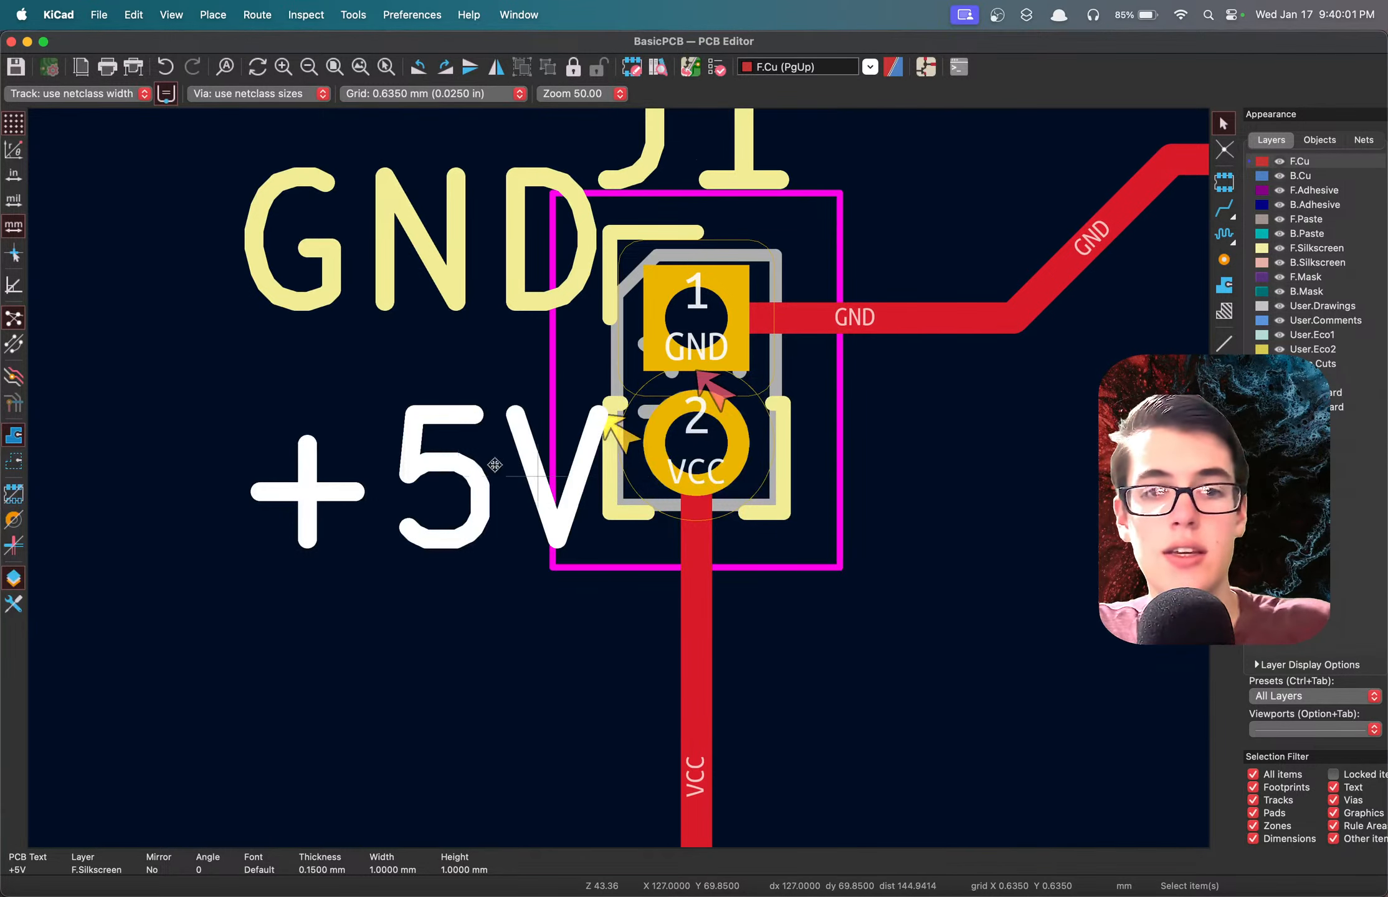
double_click(422, 467)
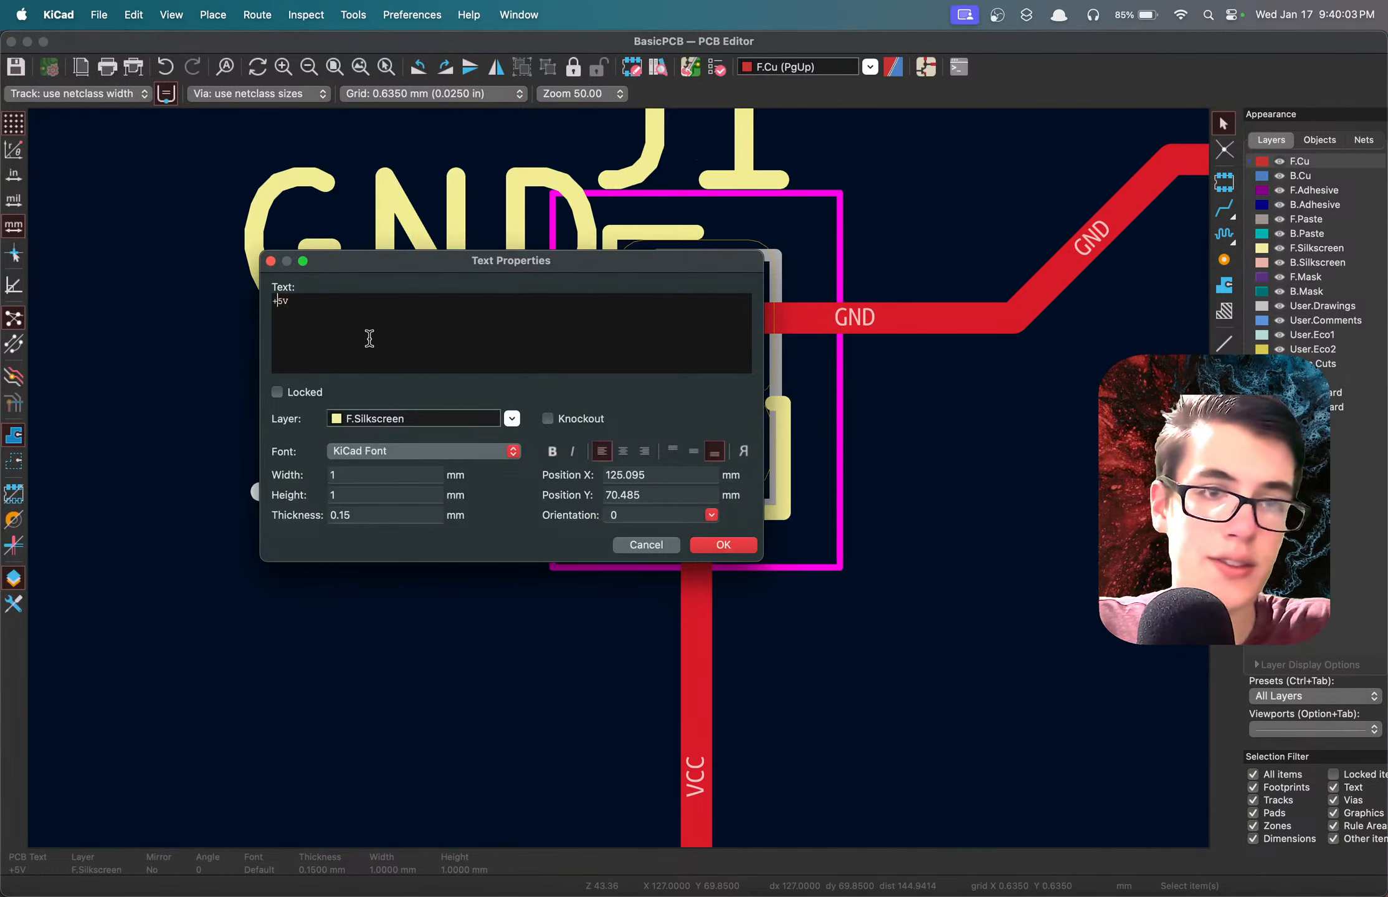
click(716, 546)
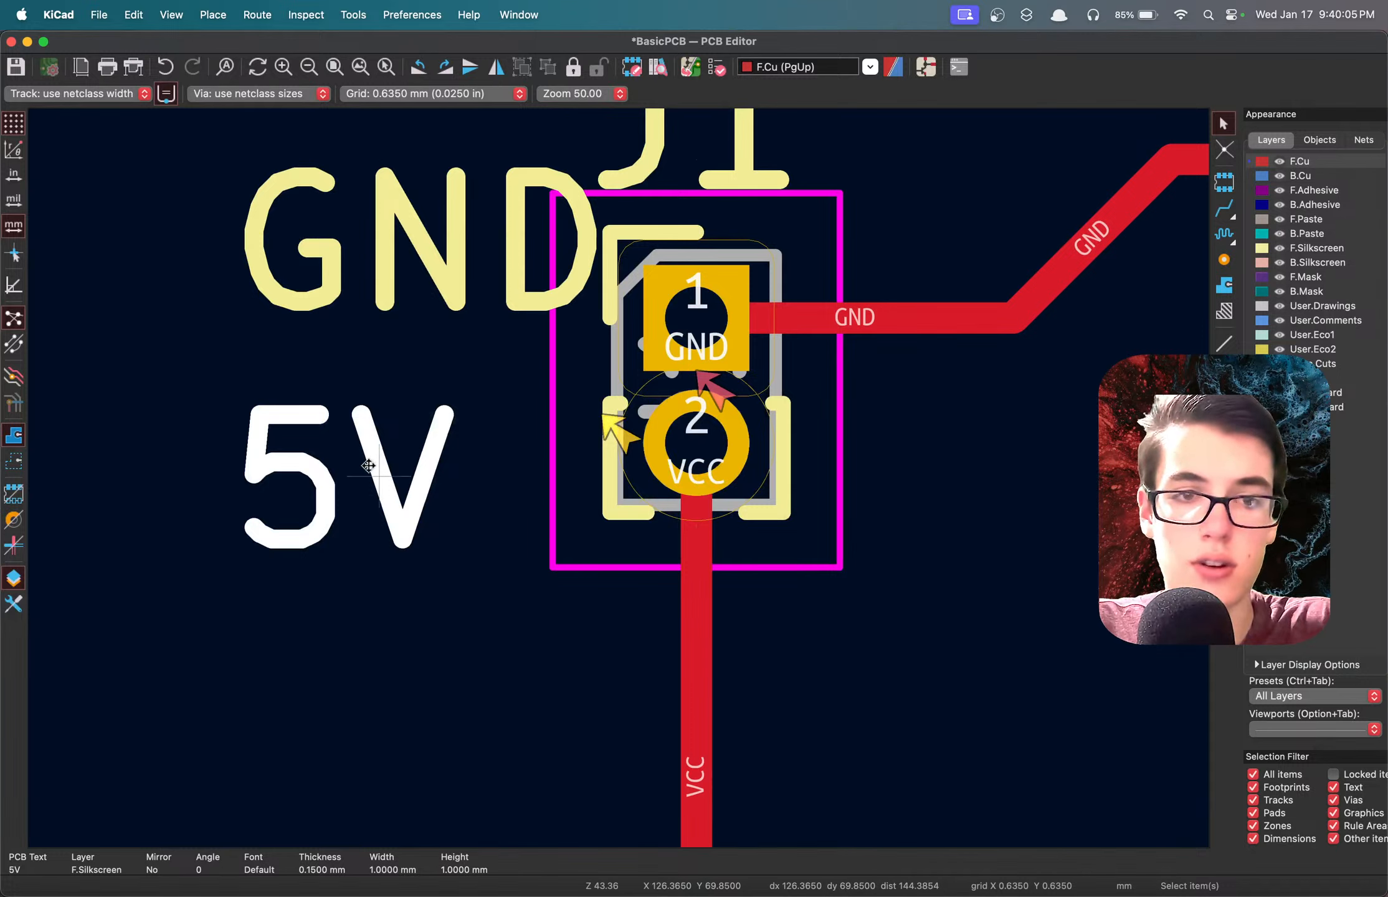
Move the 5V silkscreen text one 0.6350 mm grid step closer to J1's pin 2 and save the board.
key(m)
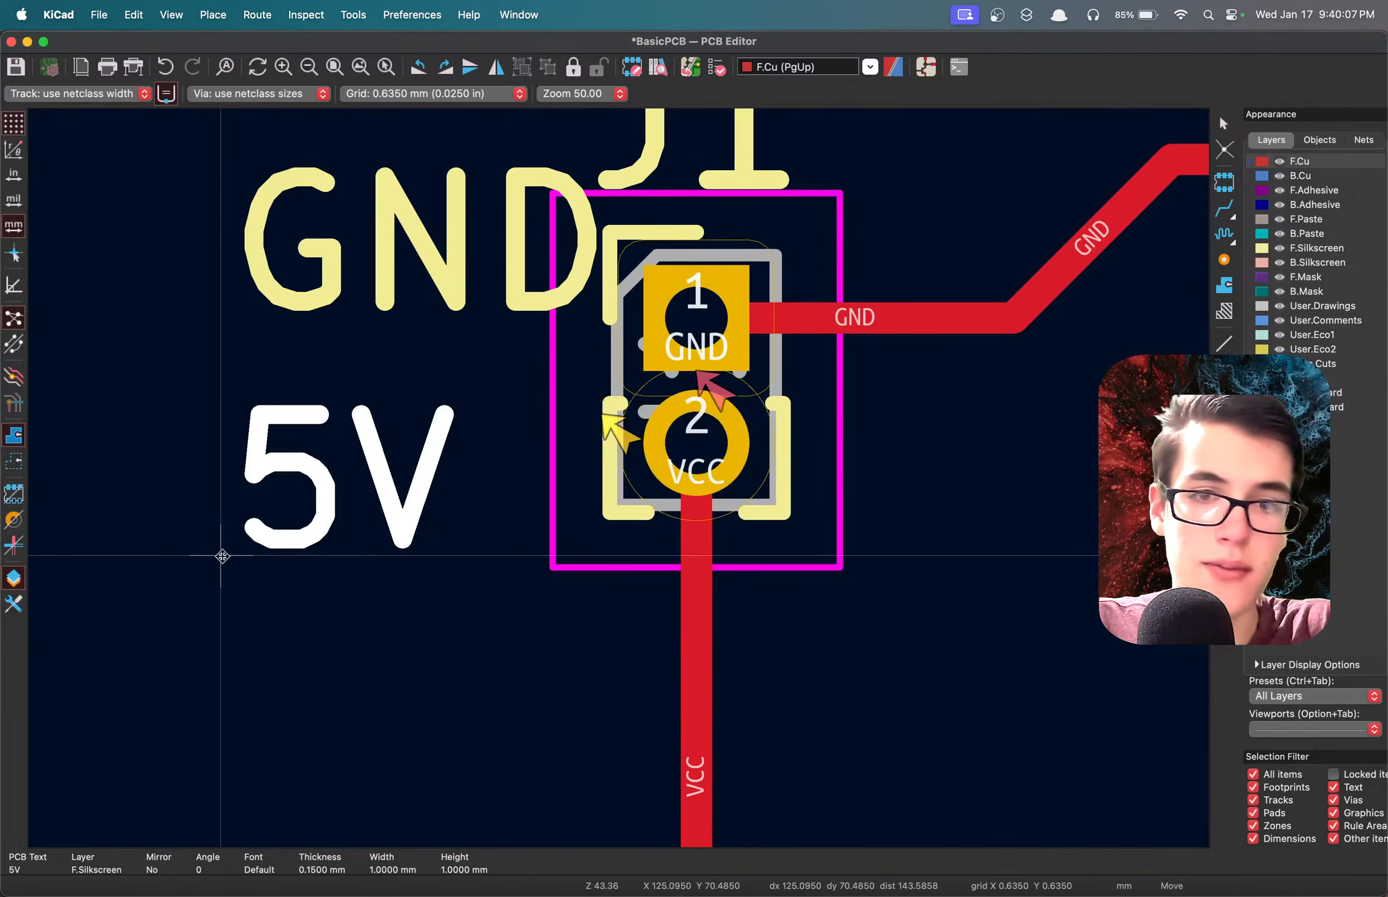
click(332, 548)
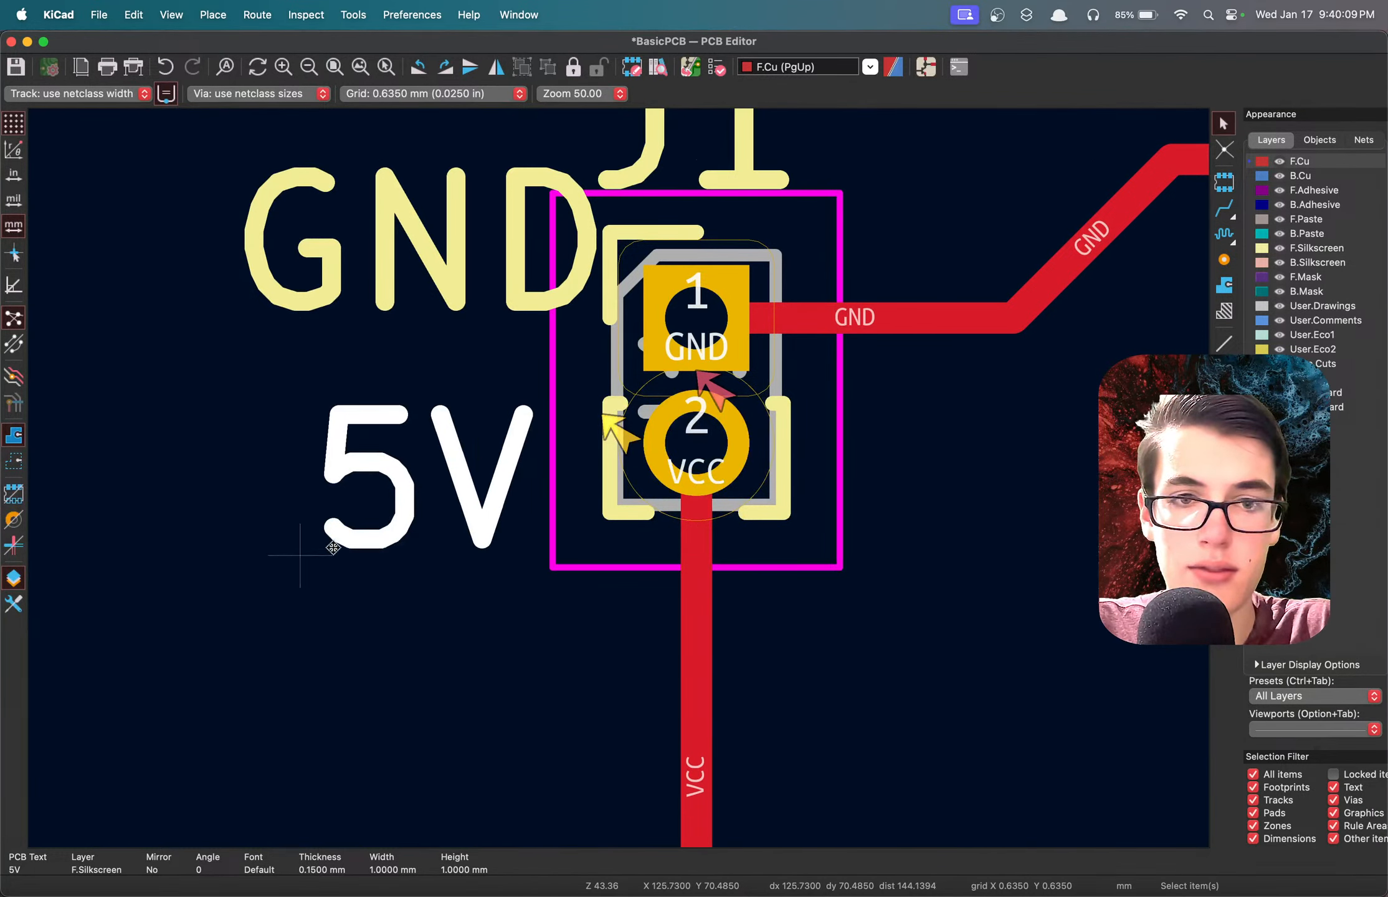
key(super+s)
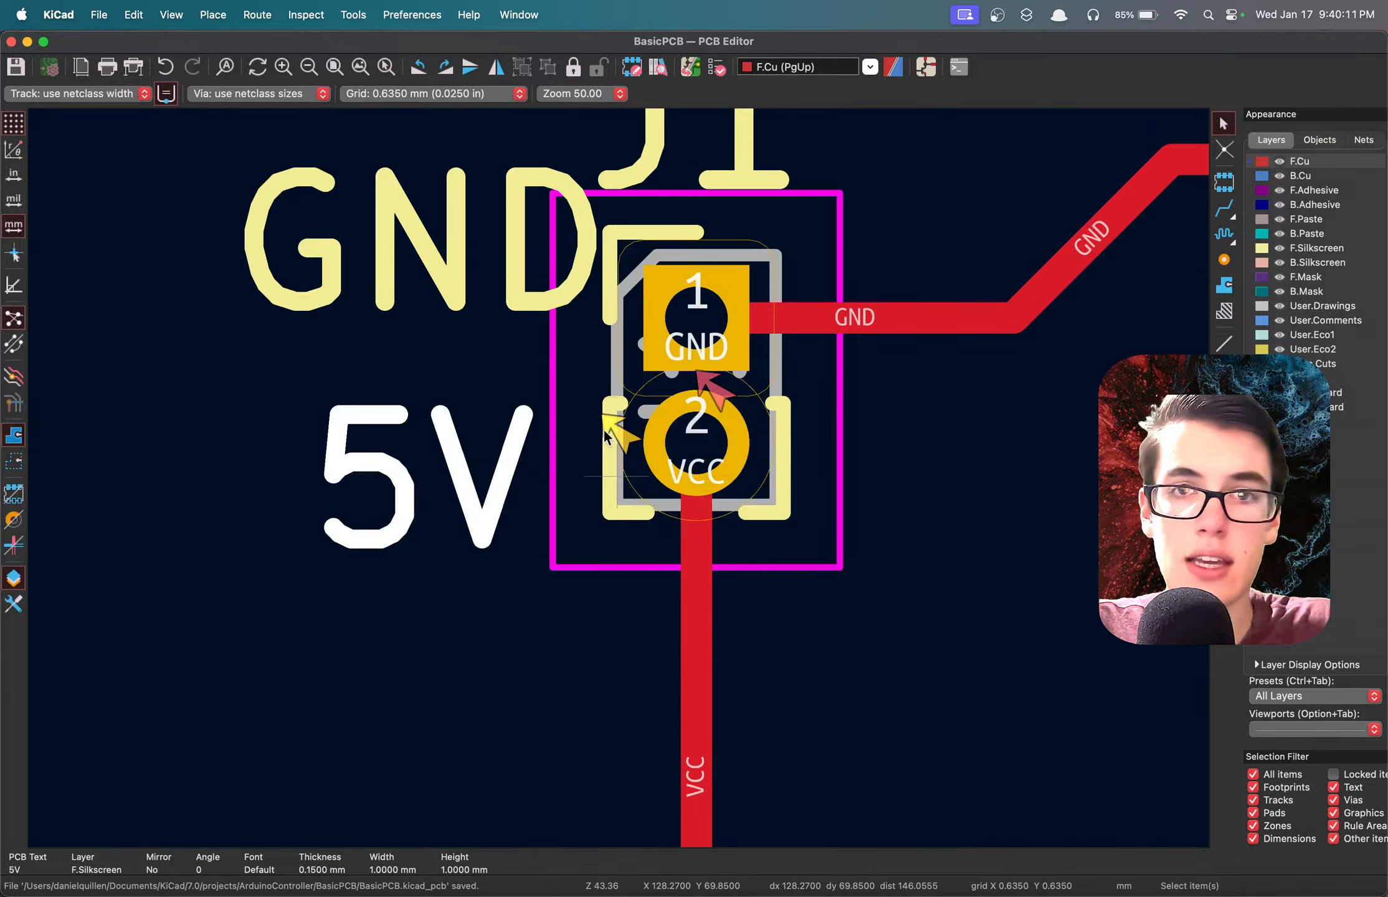
Rerun the design rules check on the saved board and locate the malformed board outline error.
click(715, 68)
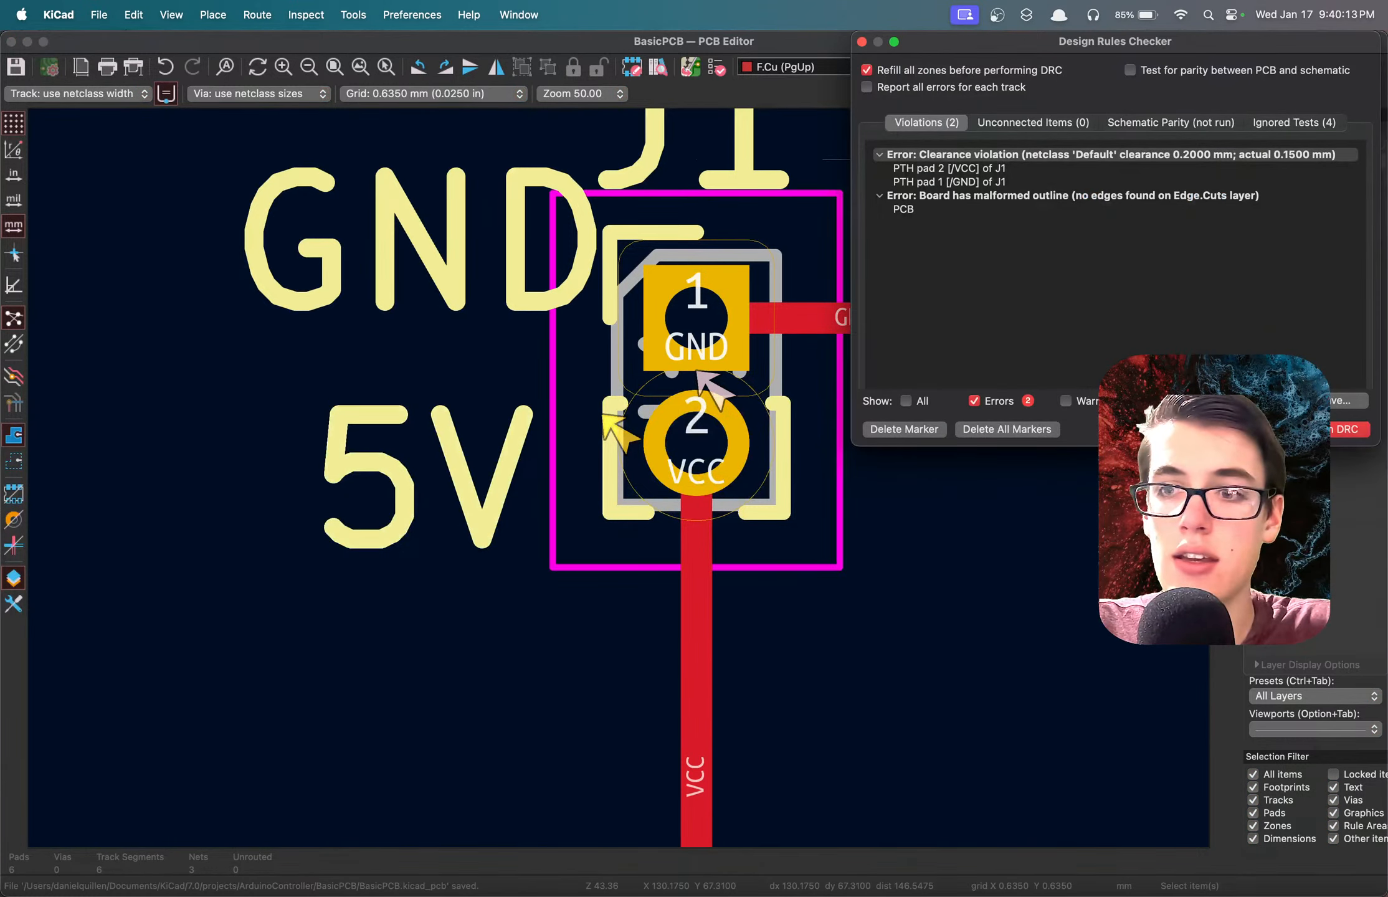
click(1349, 429)
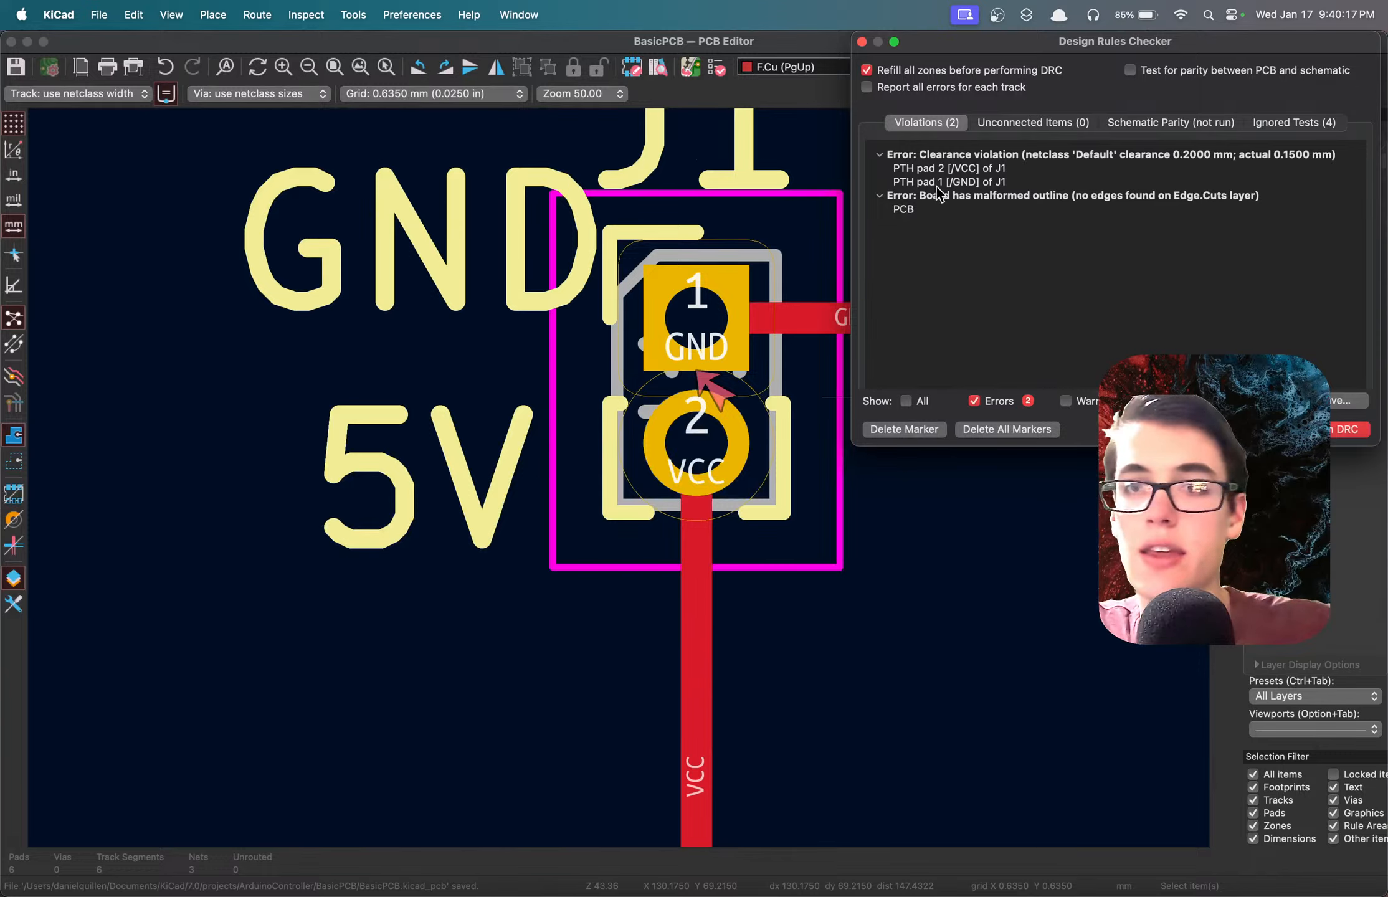
click(925, 208)
scroll(620, 481, down, 7)
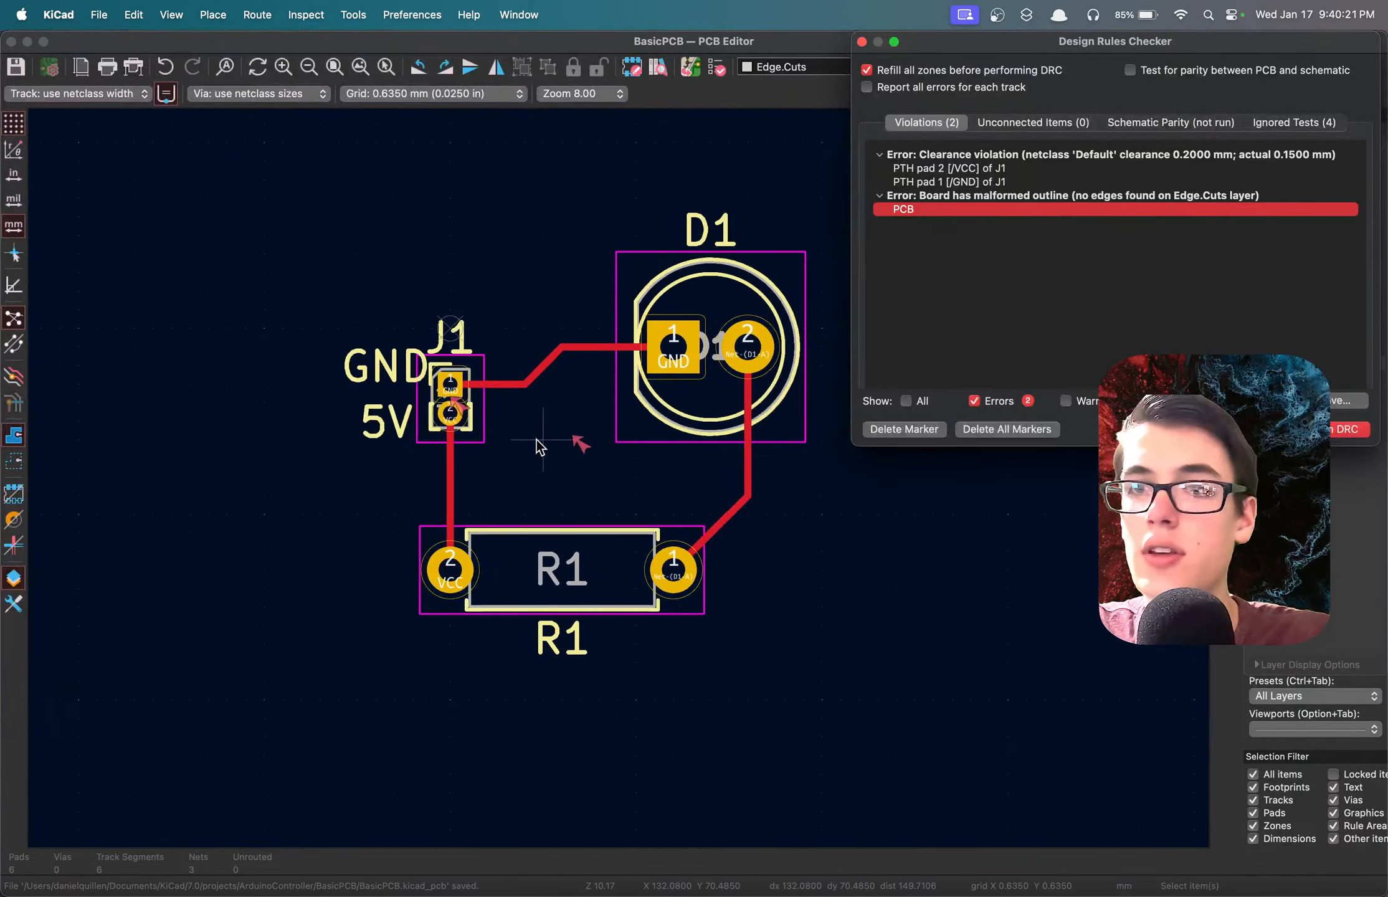
scroll(620, 486, up, 2)
scroll(620, 486, down, 2)
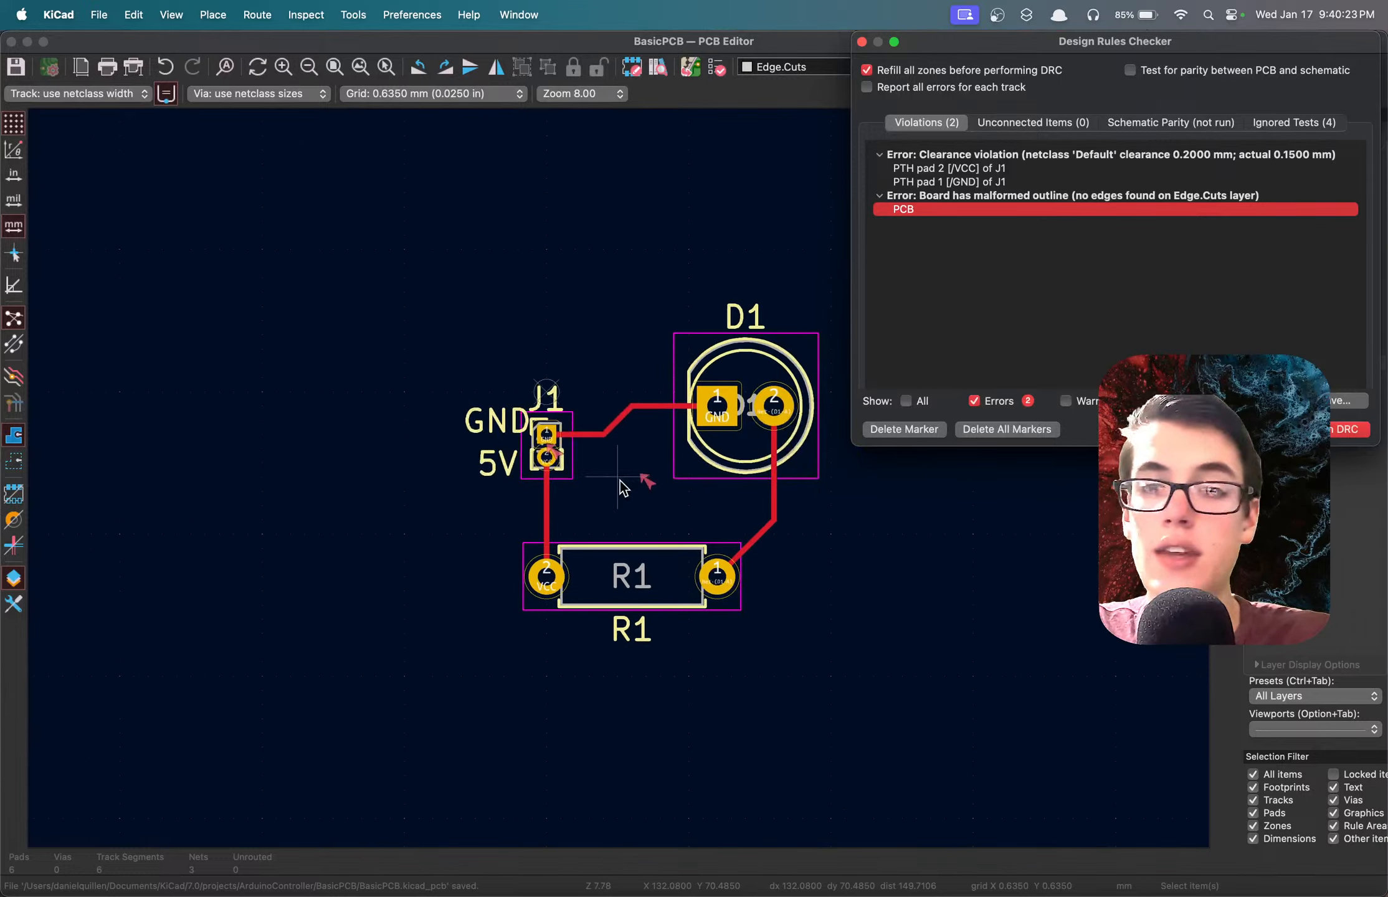
Examine the board outline and the 5V label in the 3D view, and close the view.
click(689, 532)
scroll(620, 480, down, 4)
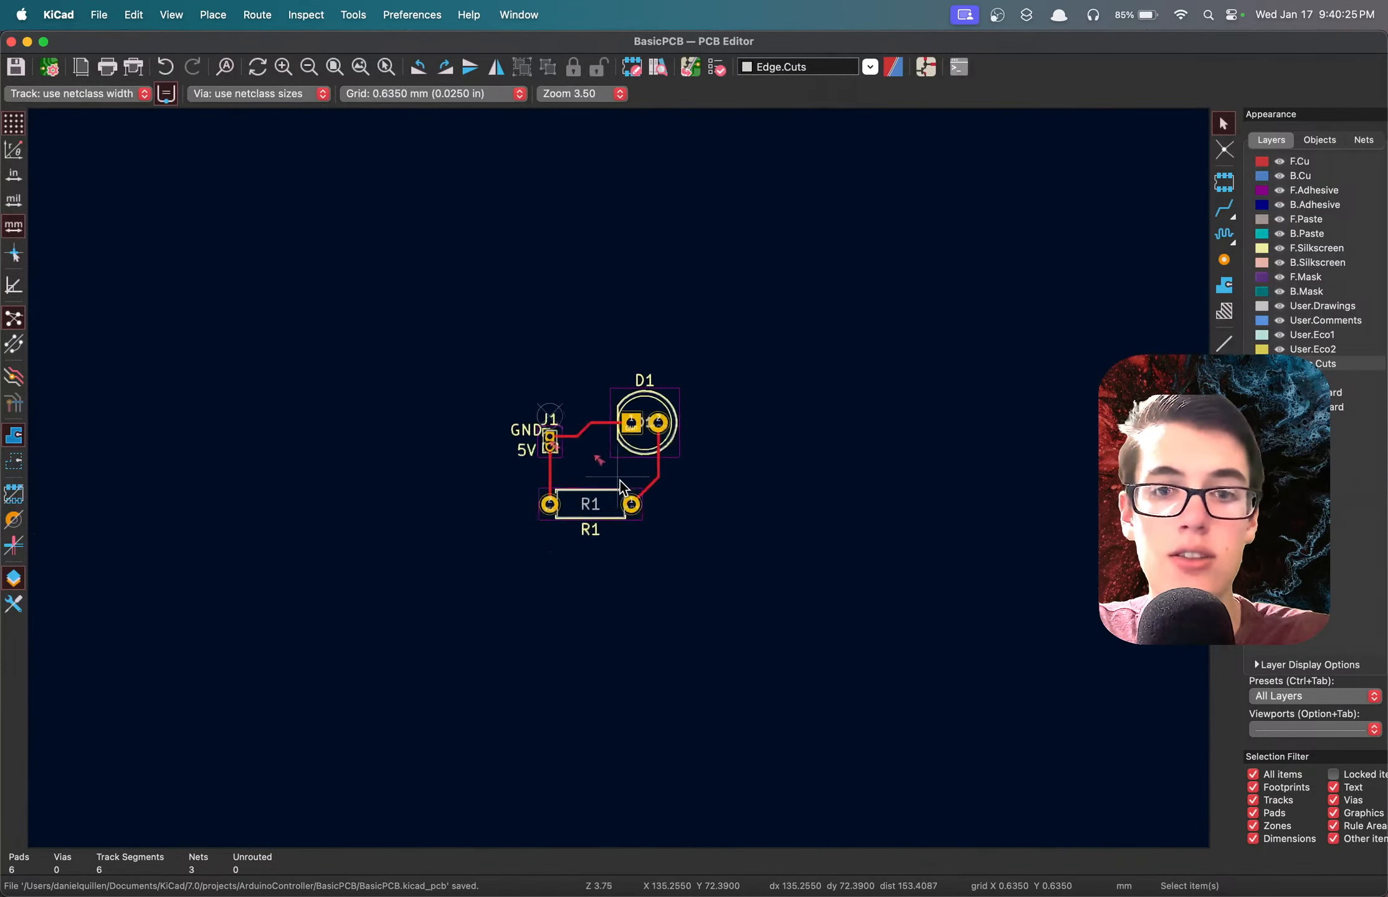
scroll(621, 480, up, 3)
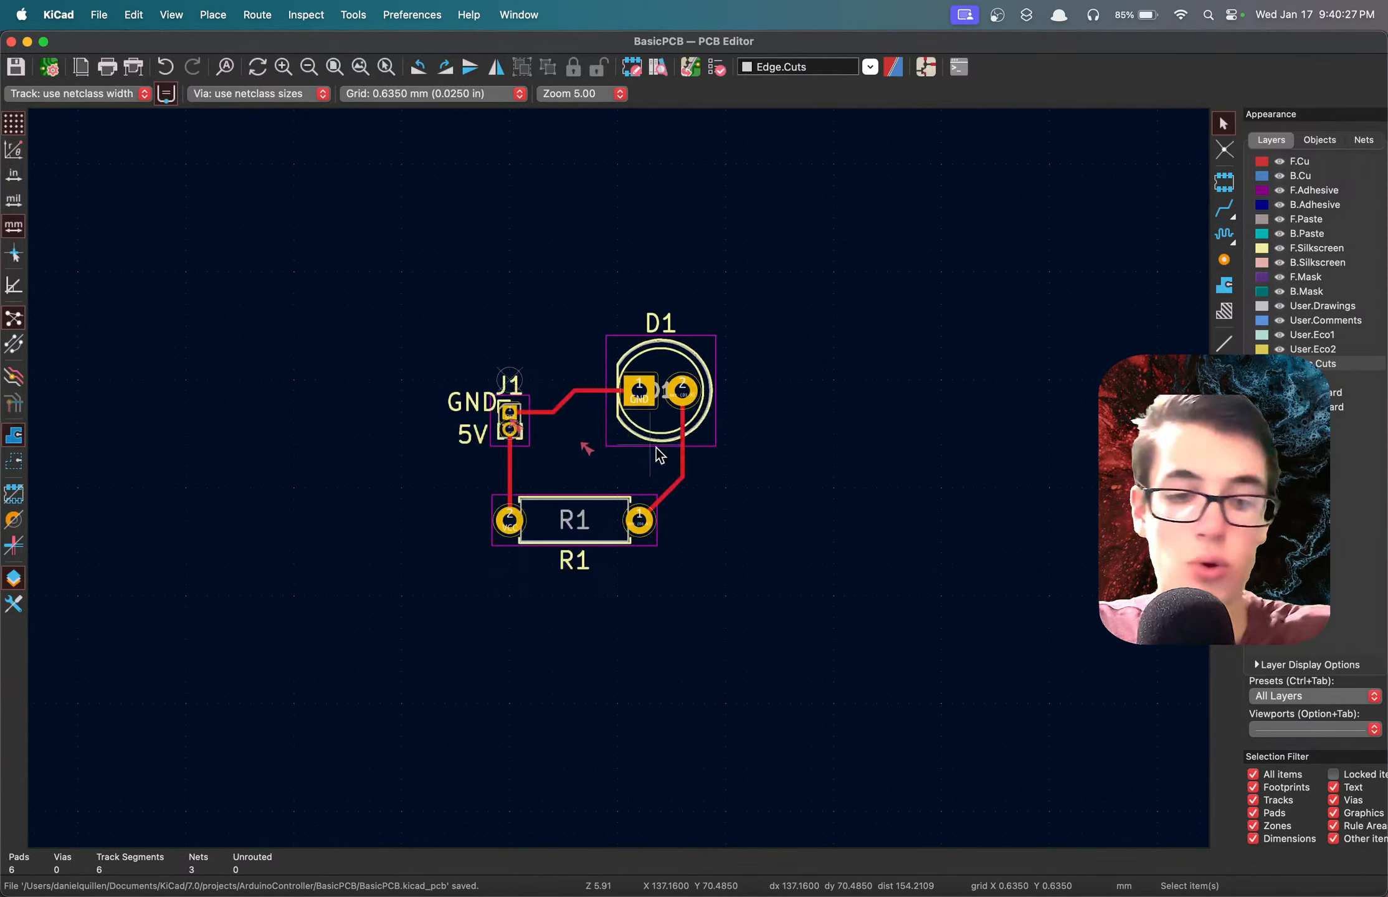
key(alt+3)
drag(1055, 441, 1061, 406)
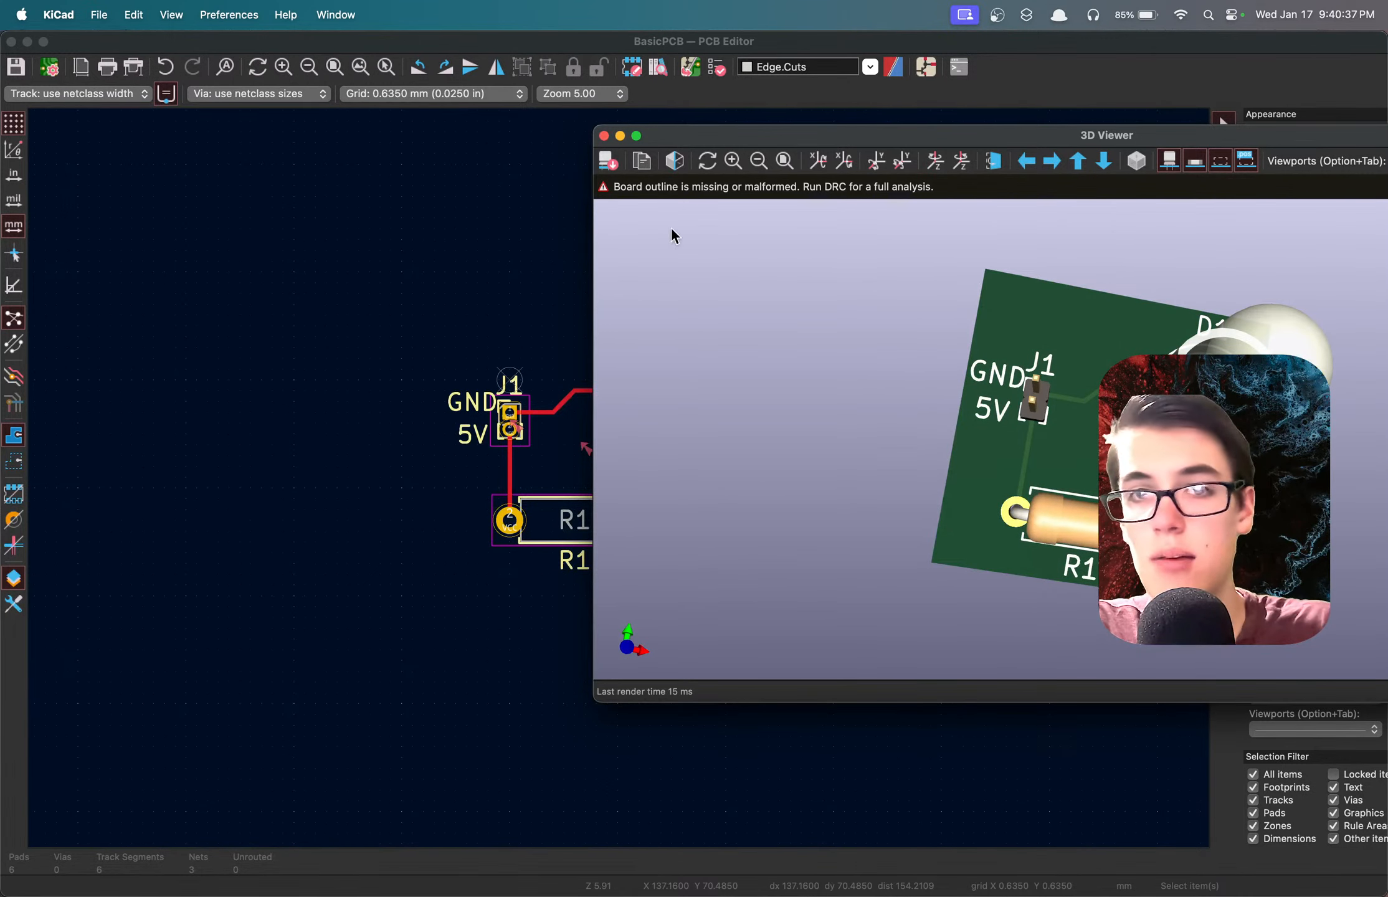
click(604, 136)
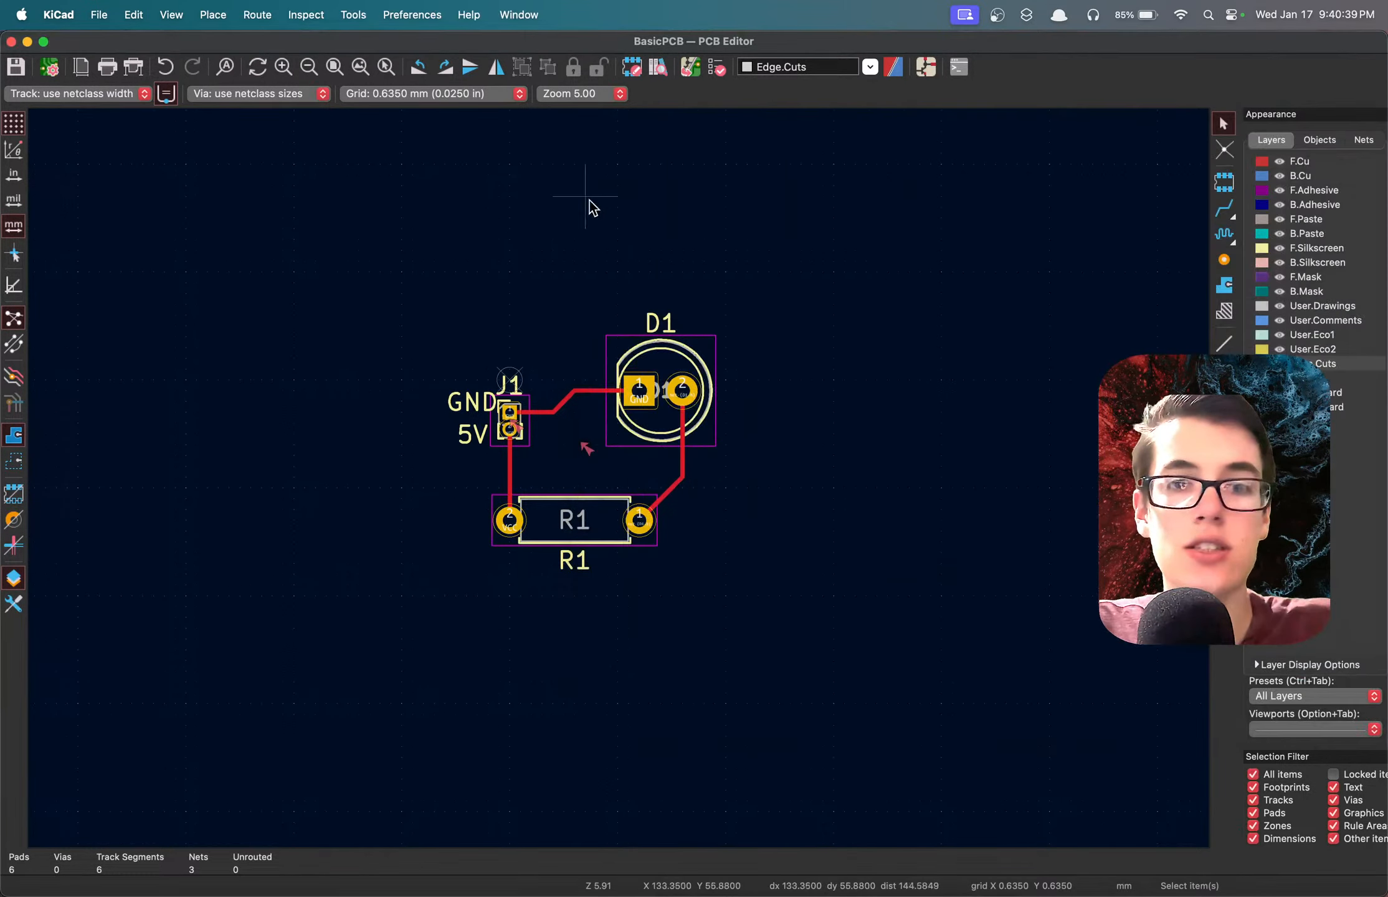
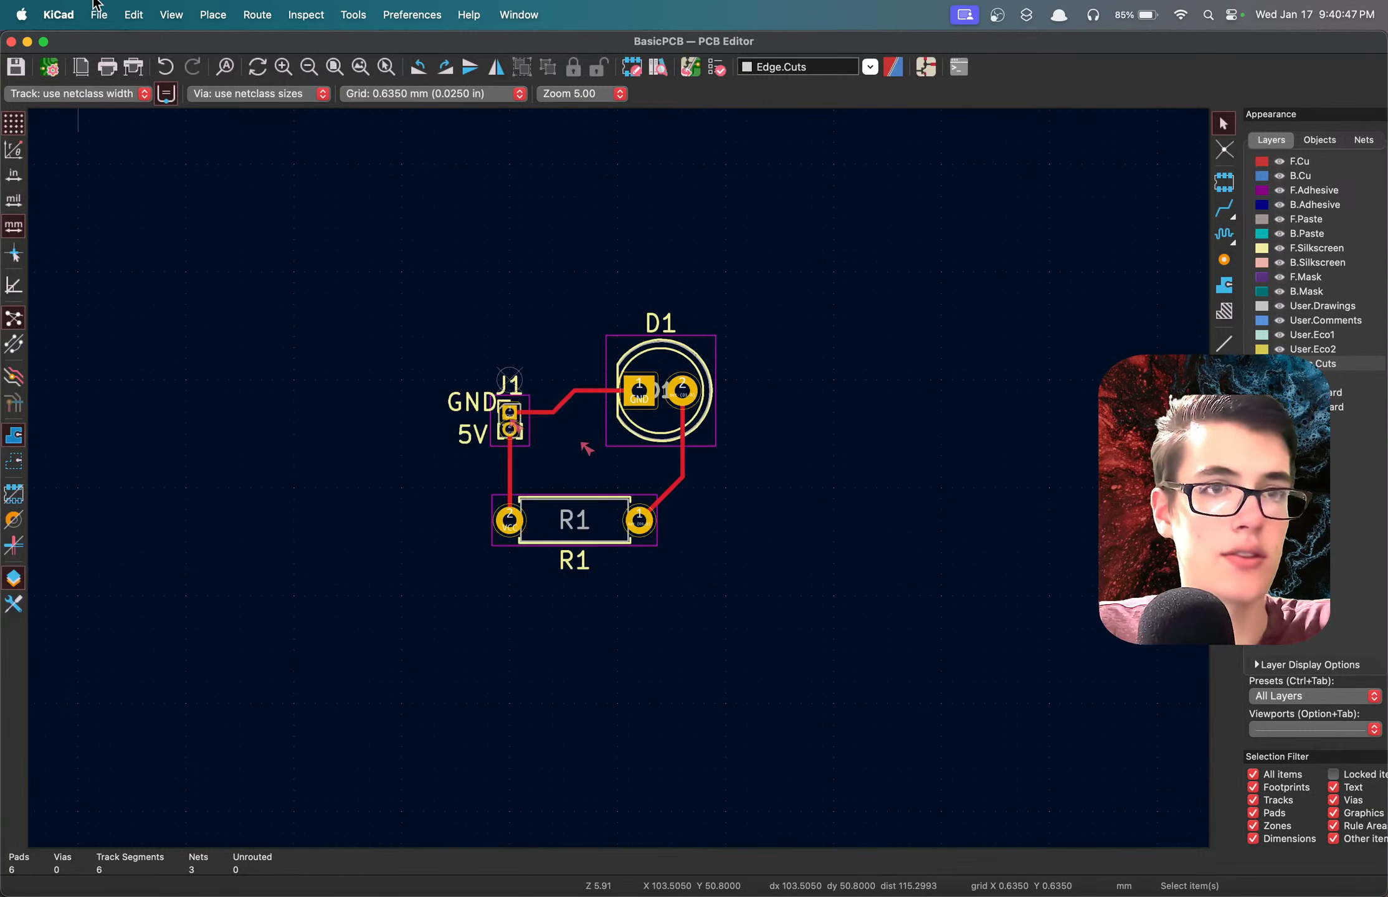
Draw a rectangular board outline about 27.3 × 17.1 mm on Edge.Cuts around the whole circuit and save the board.
click(350, 16)
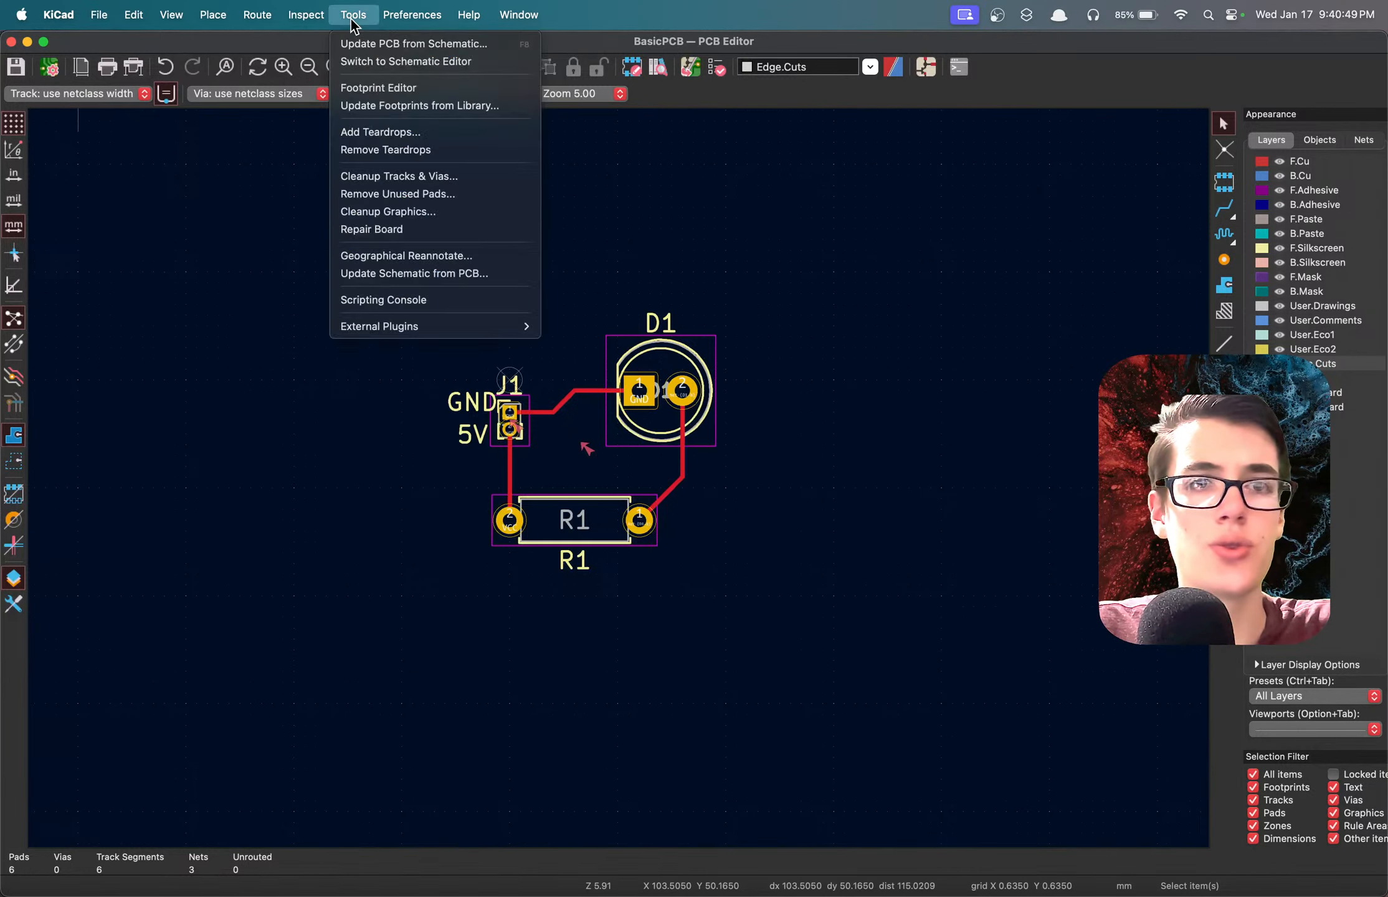
mouse_move(305, 14)
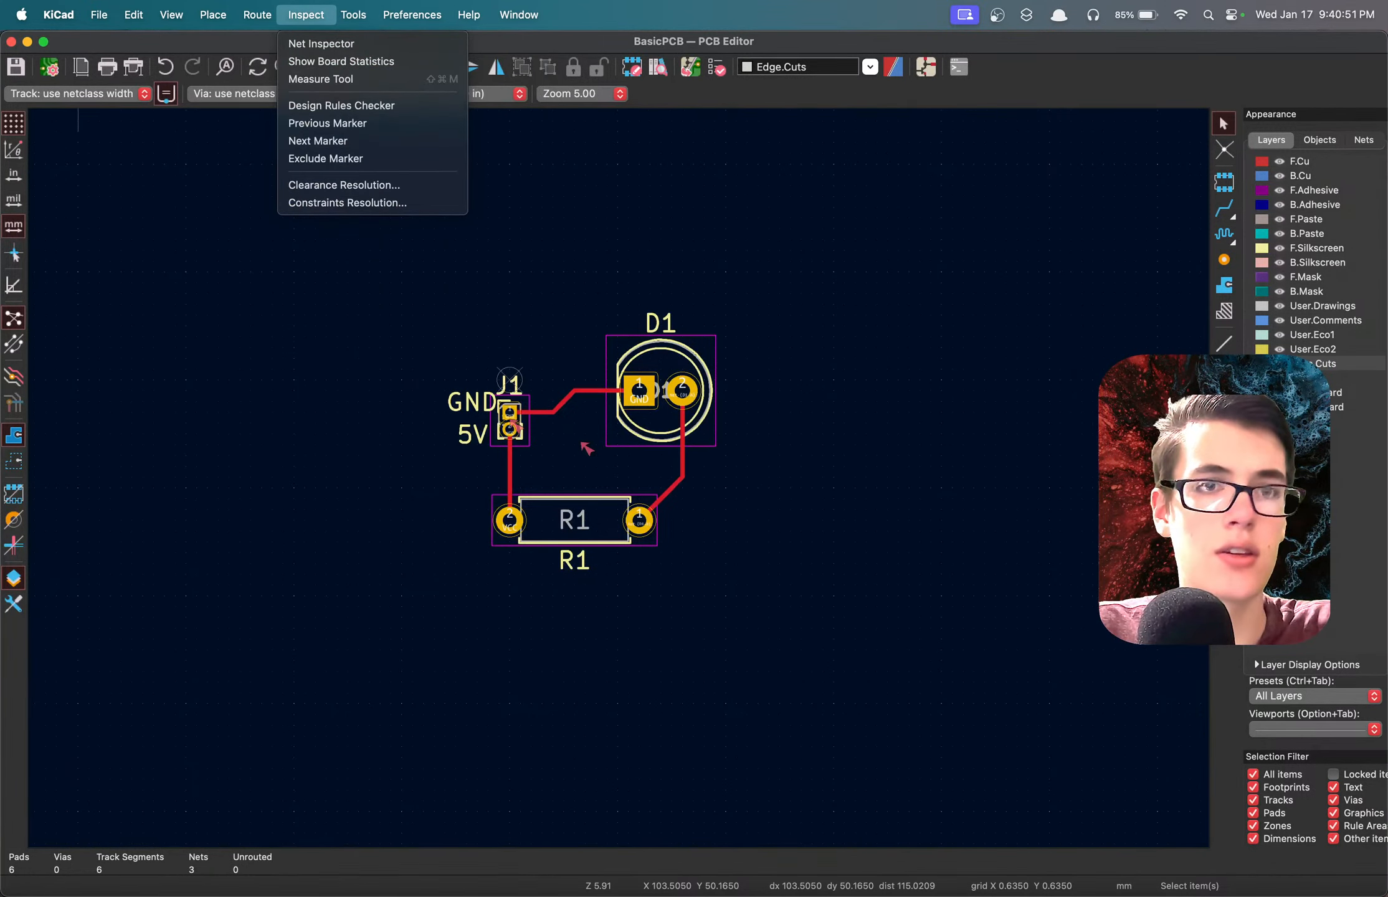
mouse_move(213, 14)
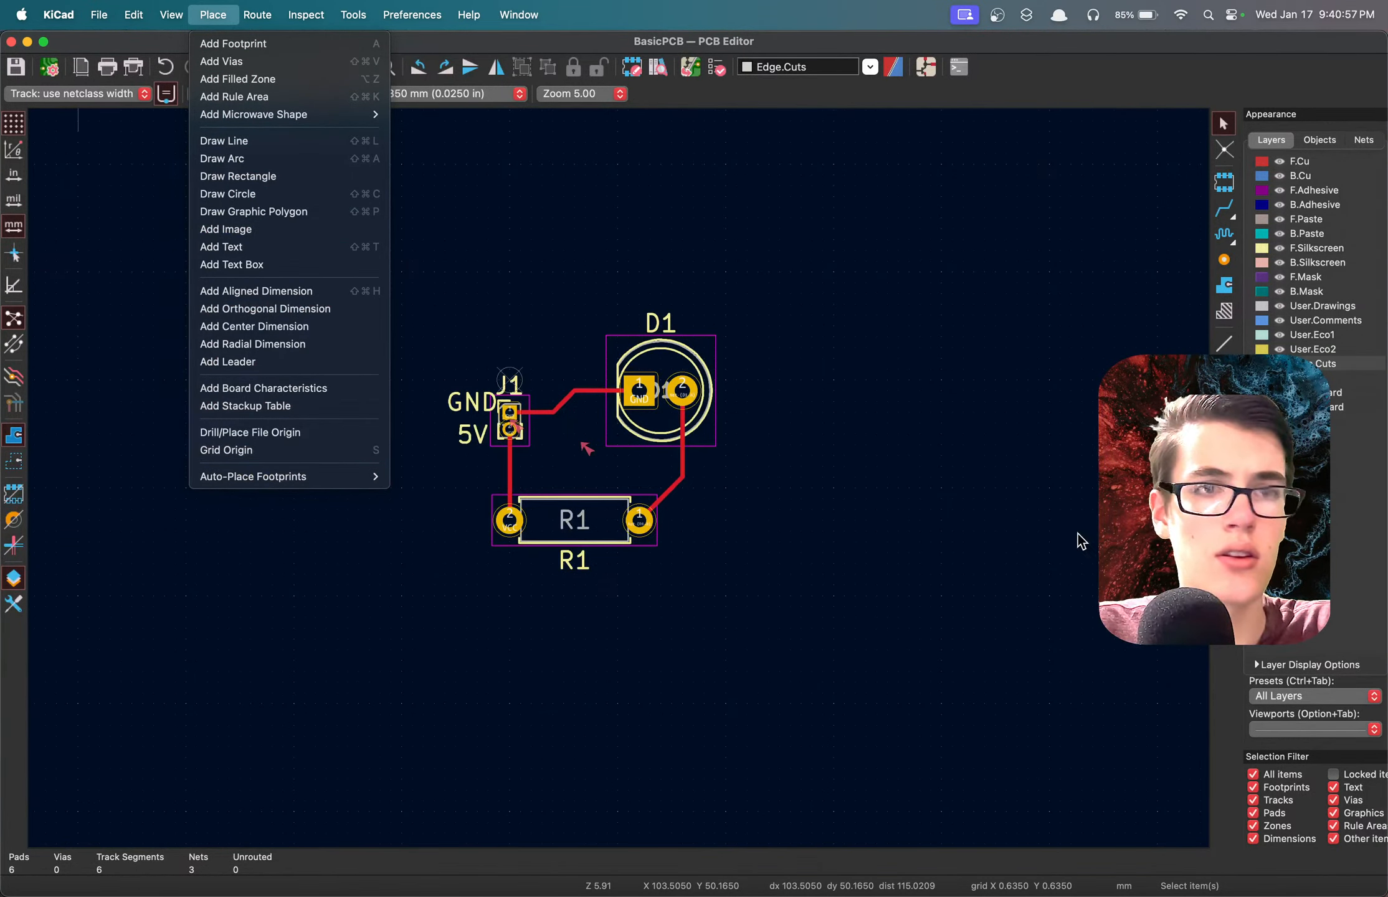
click(238, 176)
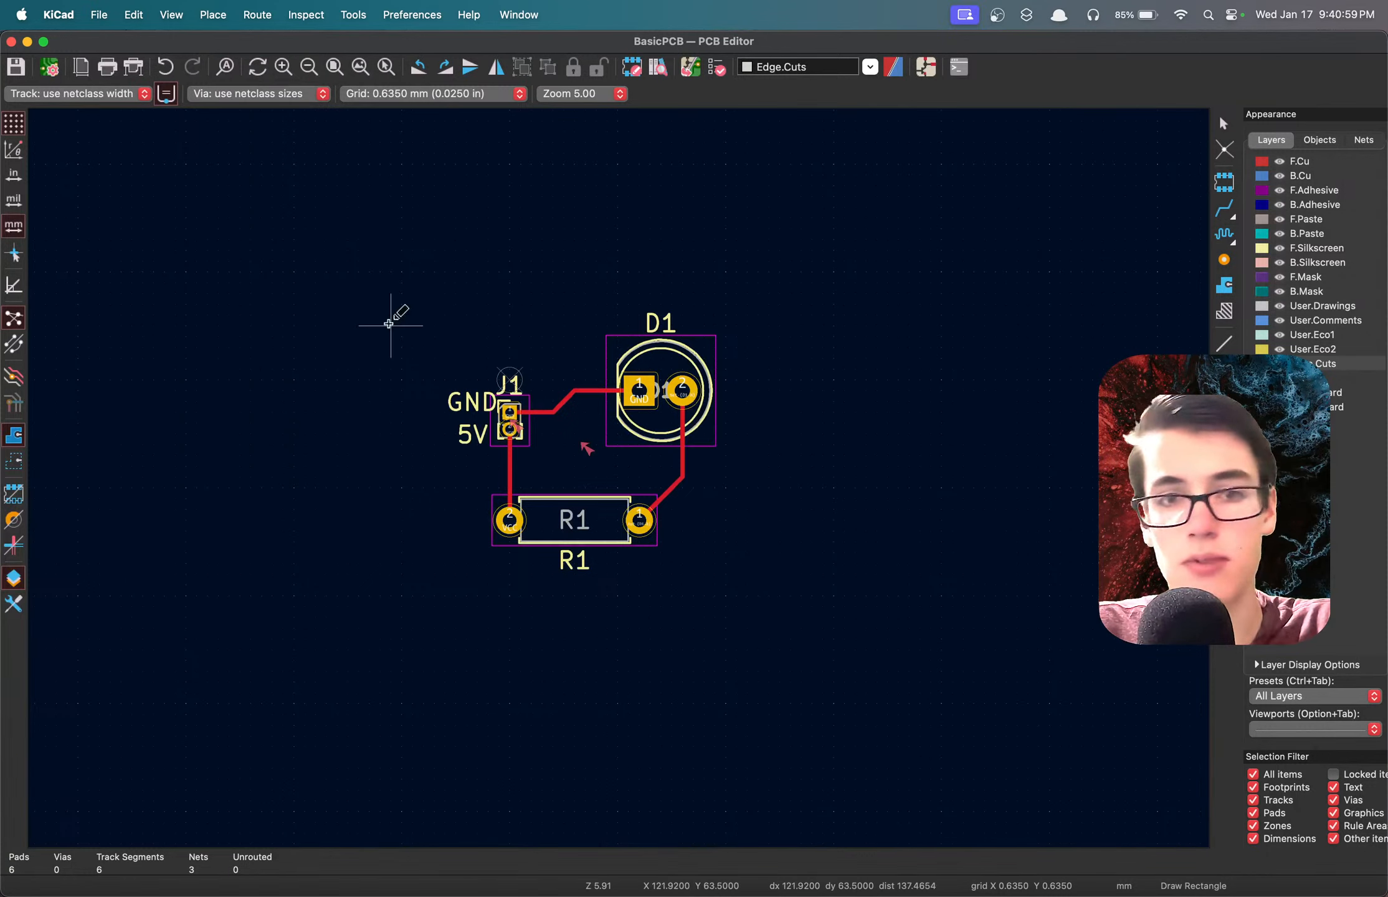
drag(337, 249, 816, 629)
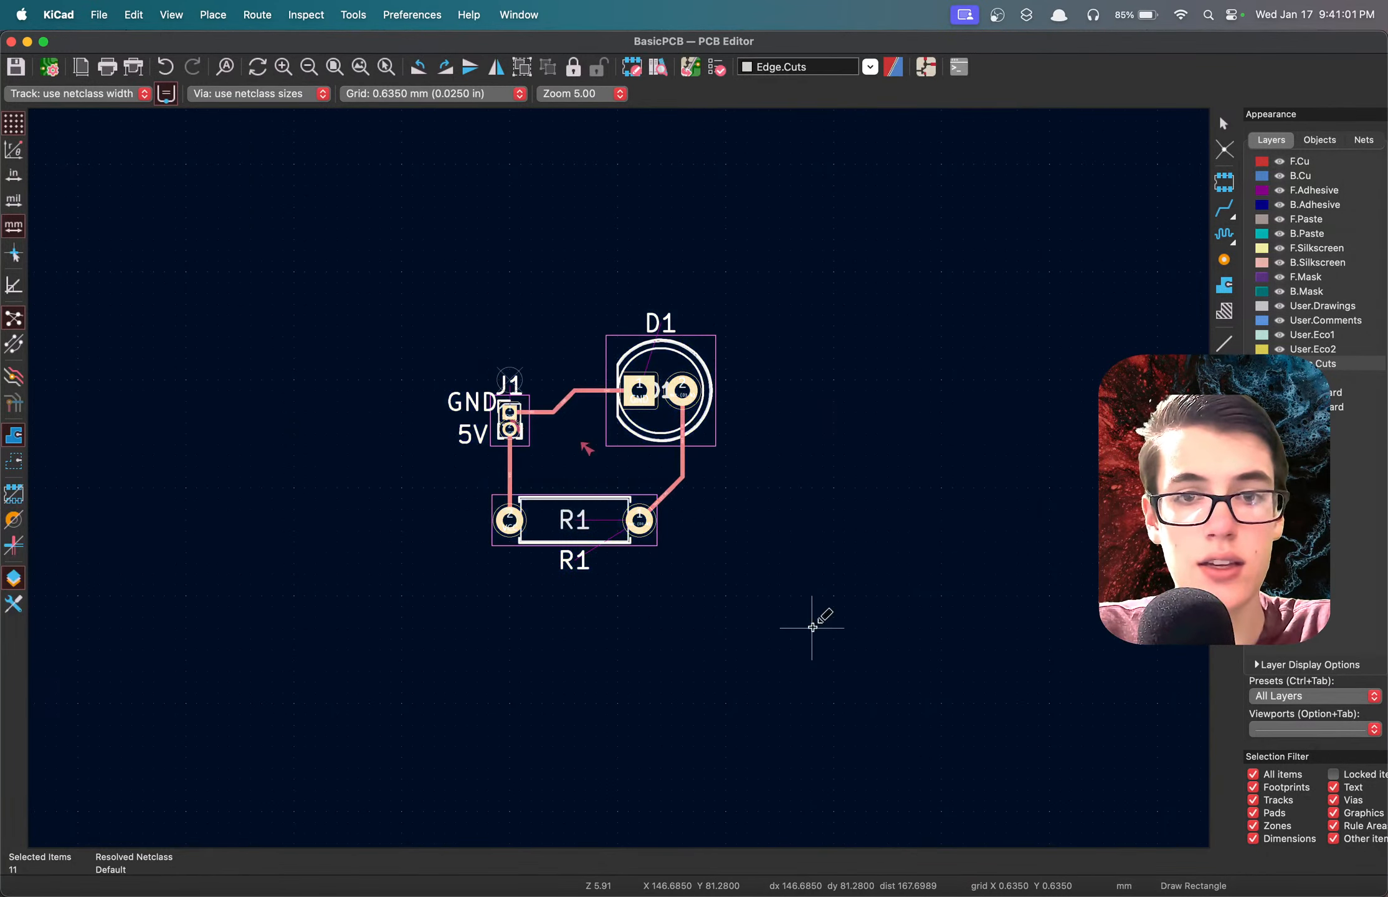
click(801, 596)
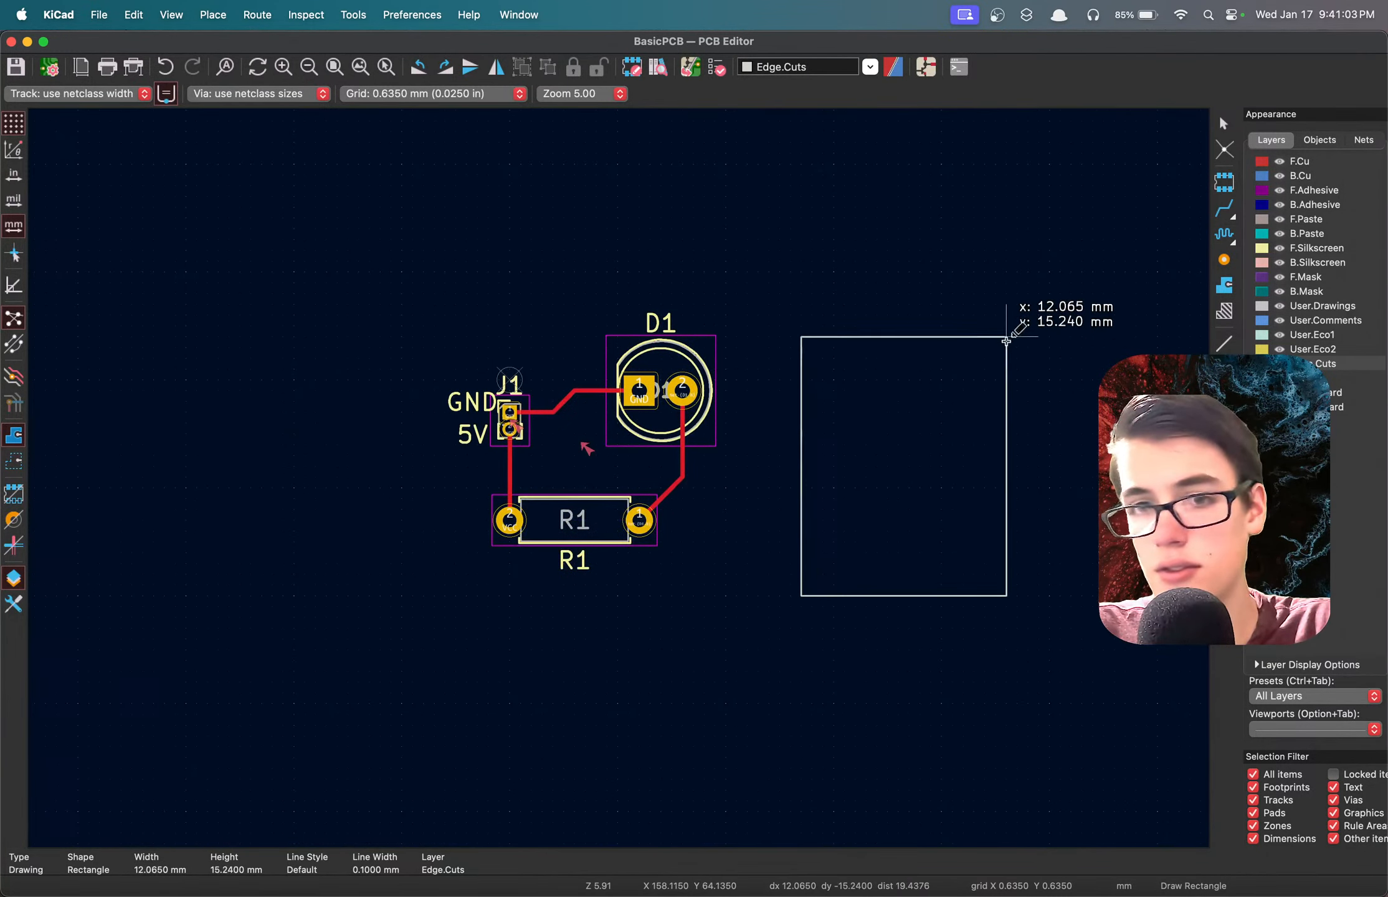
key(Escape)
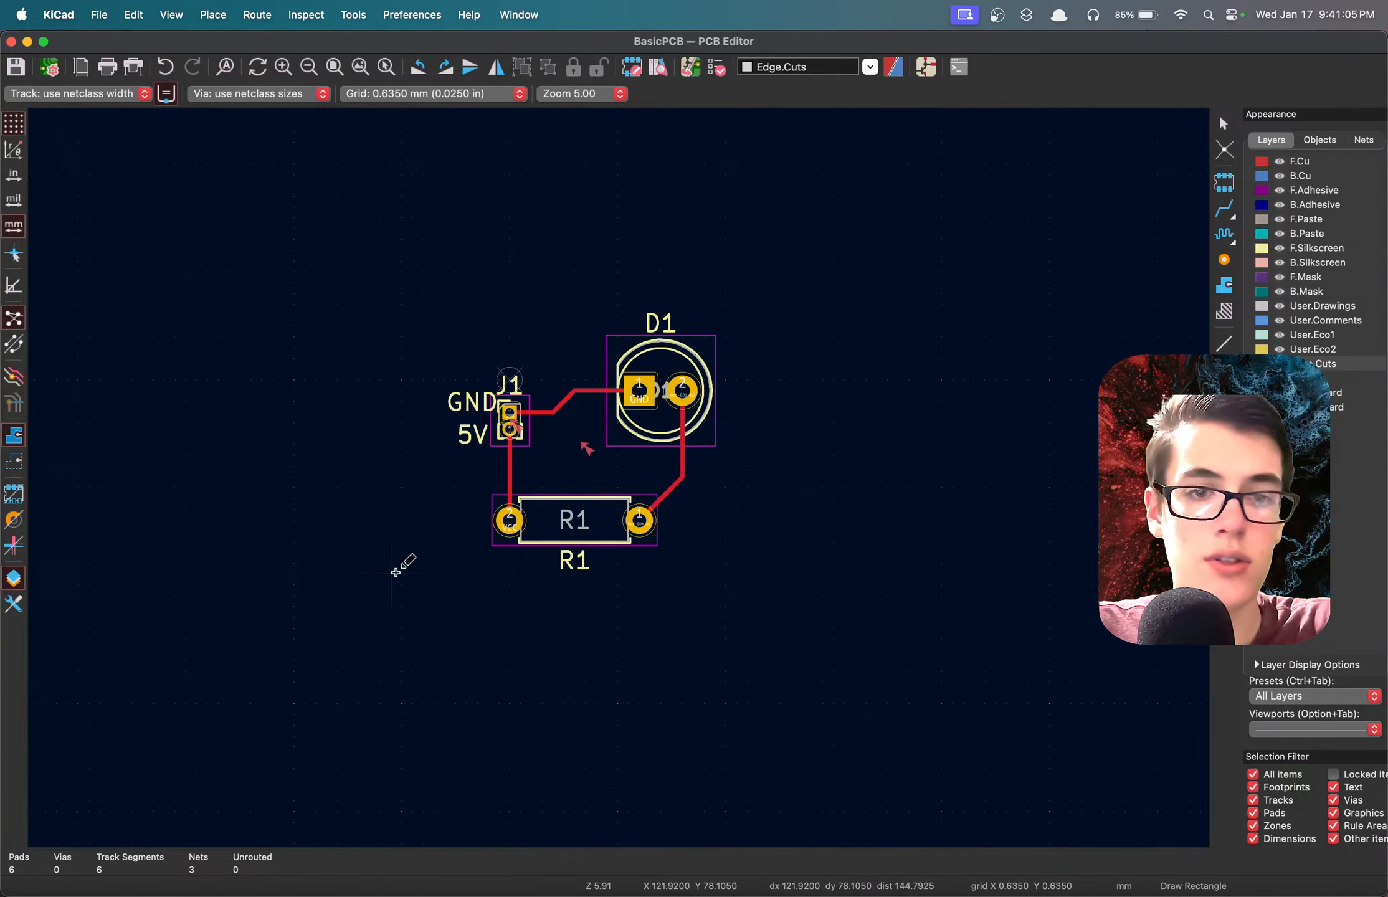
click(391, 573)
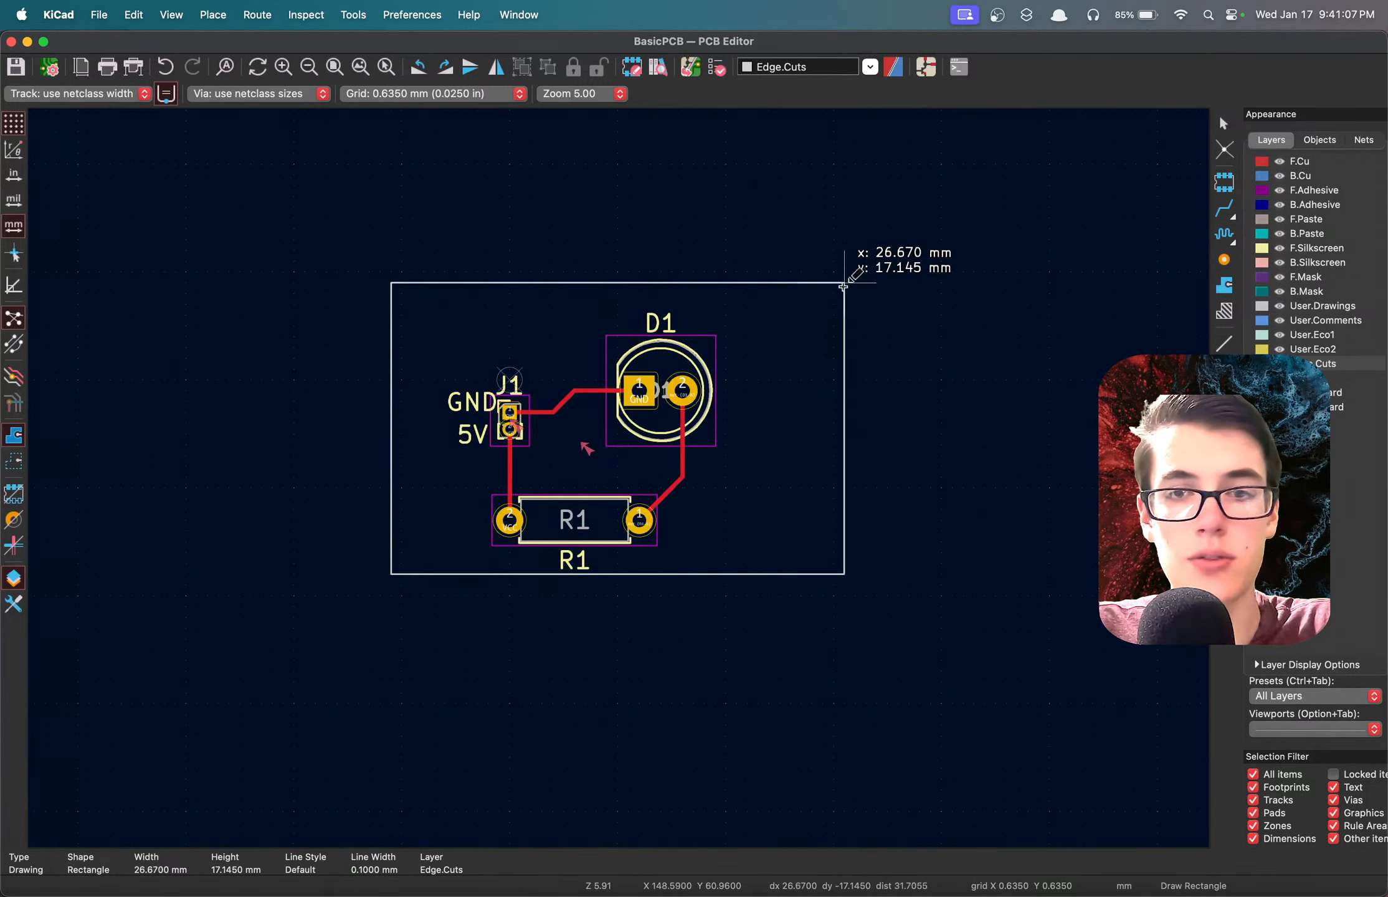
click(853, 283)
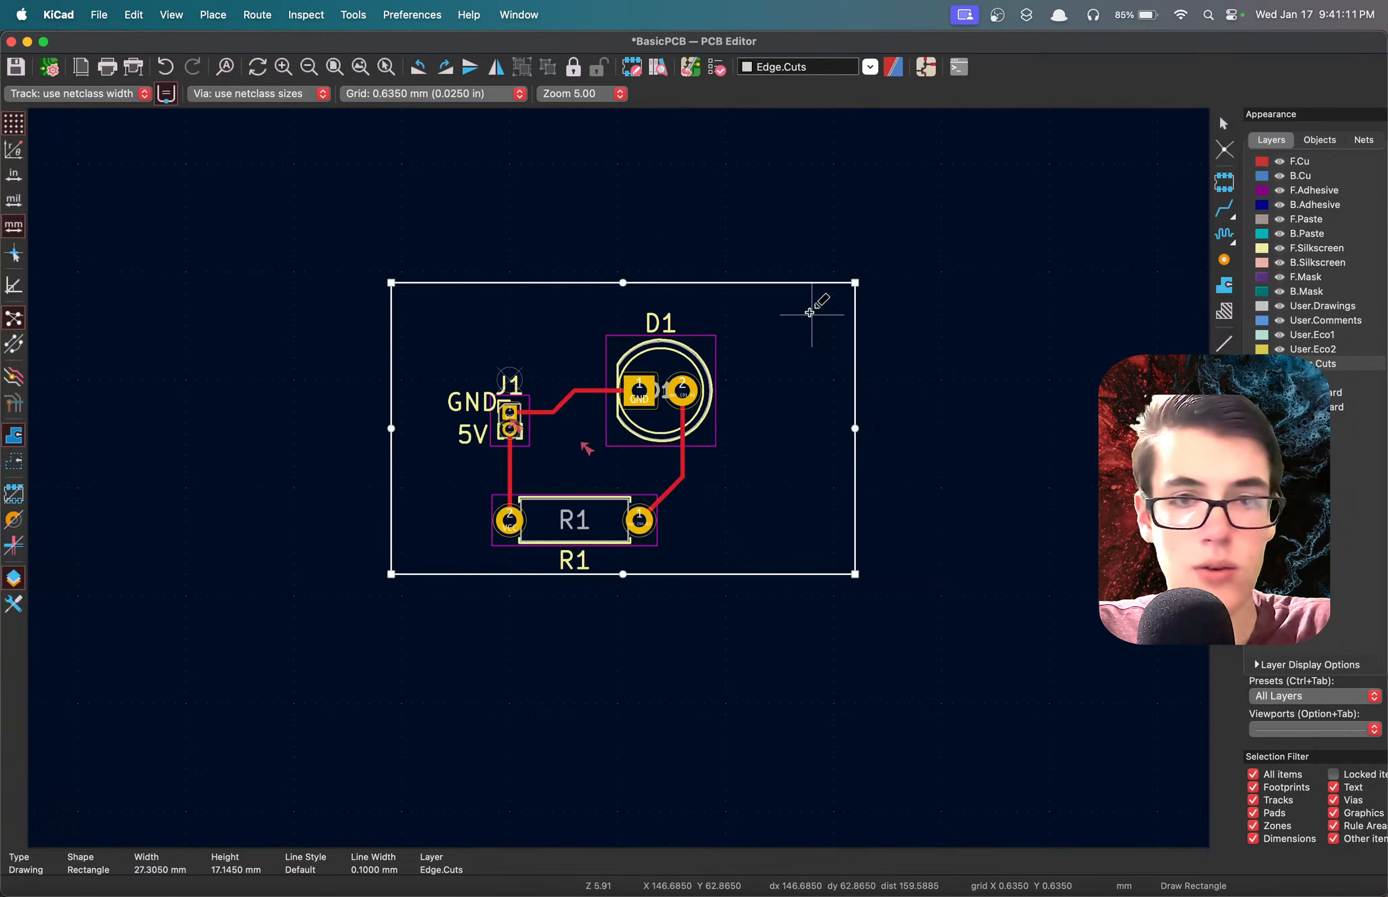
click(808, 311)
key(super+s)
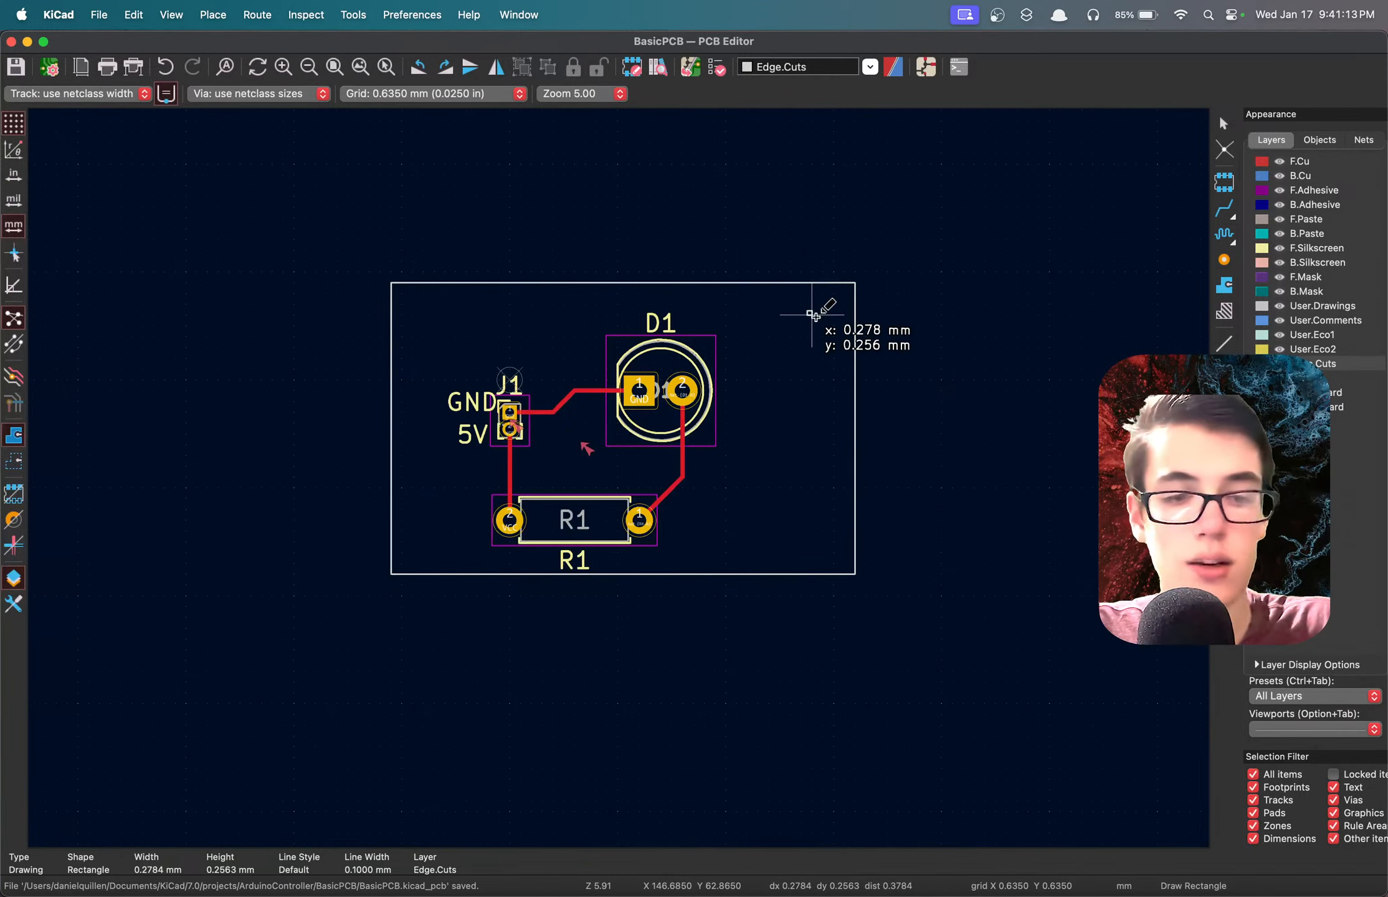
key(Escape)
Review the board outline's rectangle properties, accept them as they are, and save the board.
double_click(819, 284)
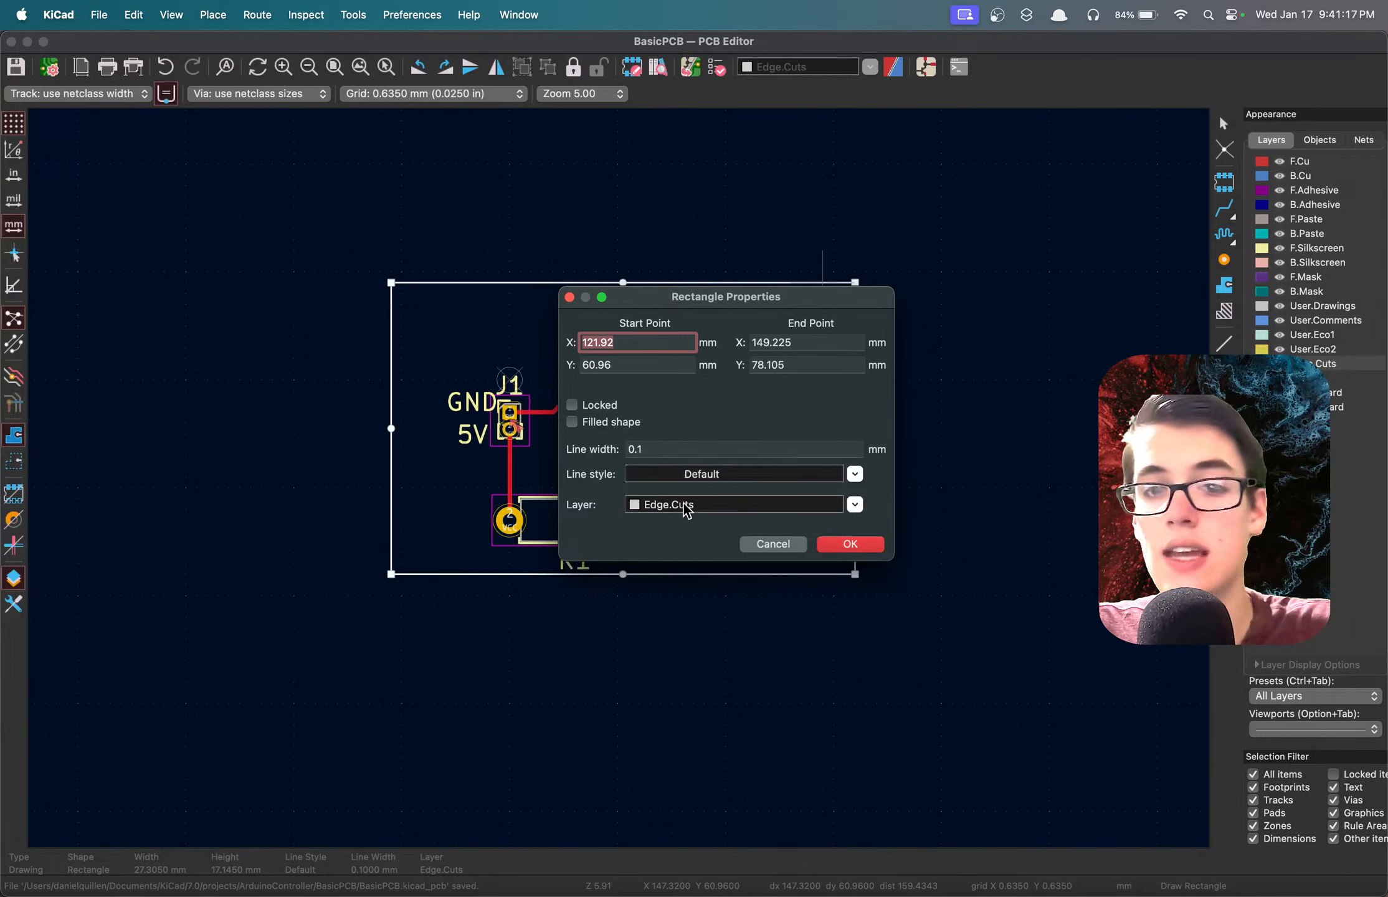
click(859, 549)
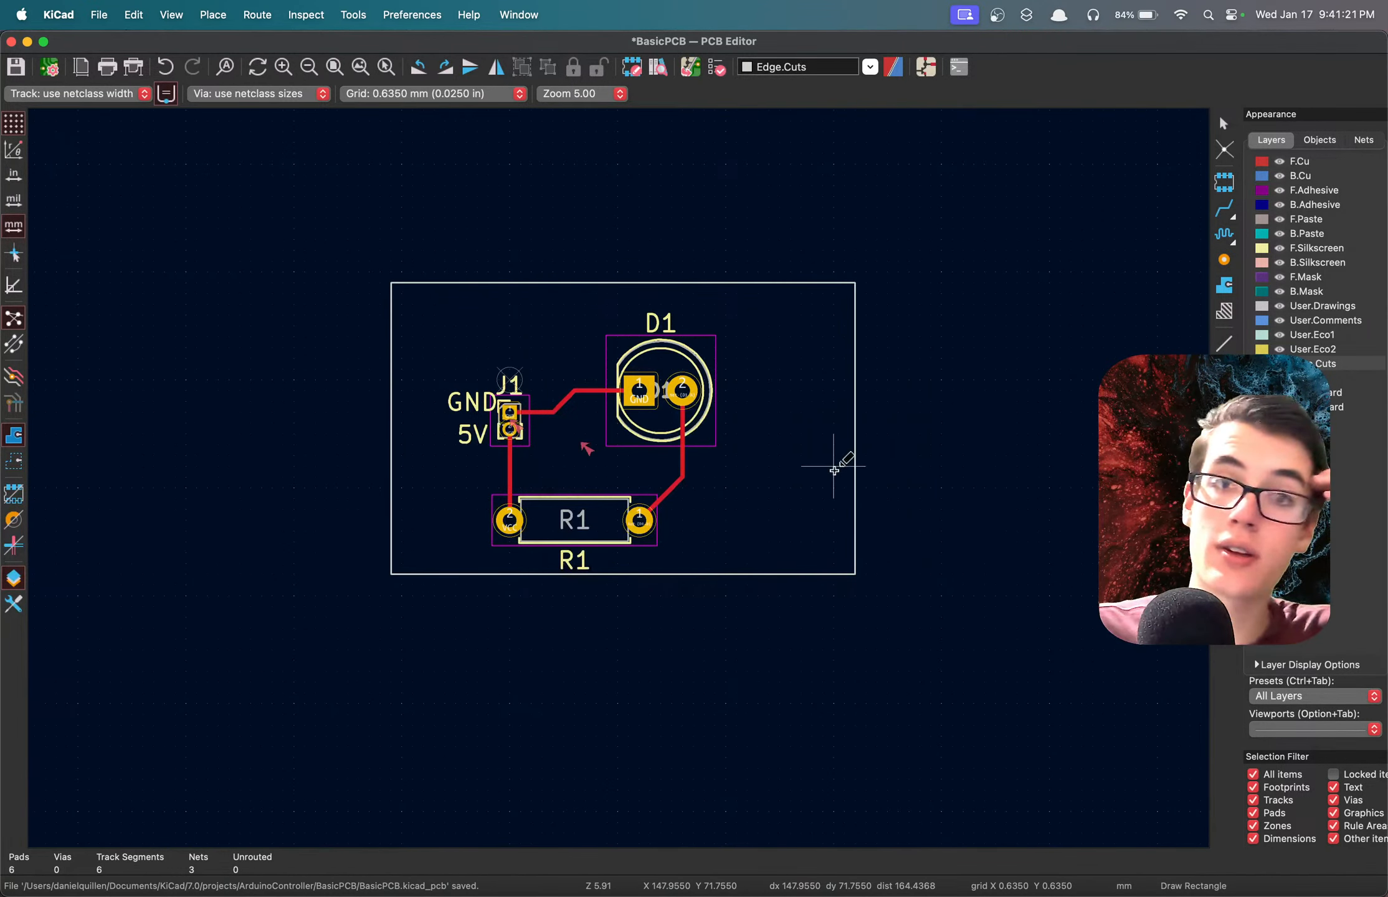
key(super+s)
Examine the outlined board in the 3D view from a tilted angle, and close the view.
key(alt+3)
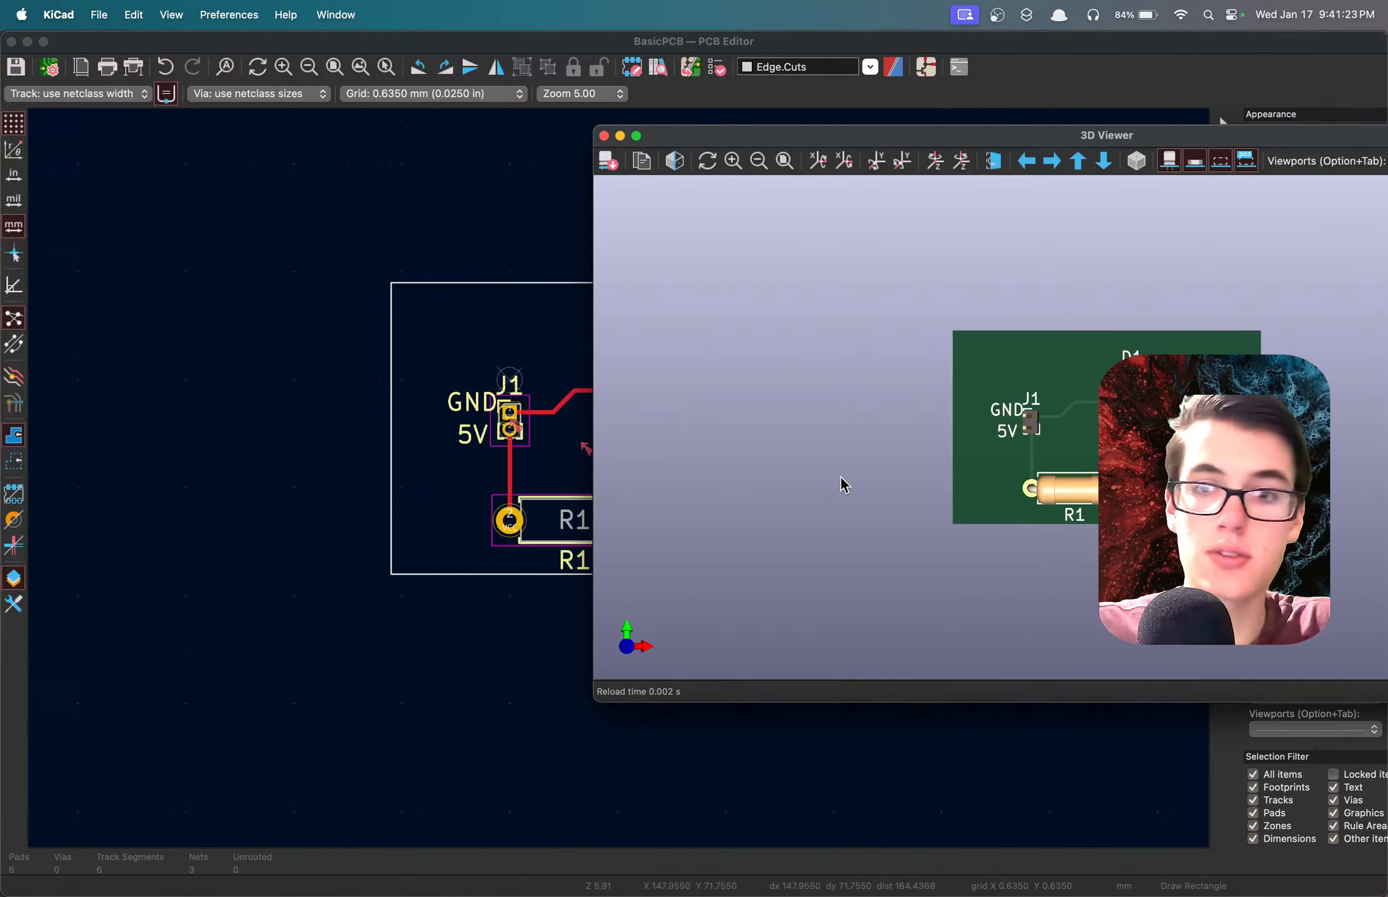
drag(1066, 487, 1078, 433)
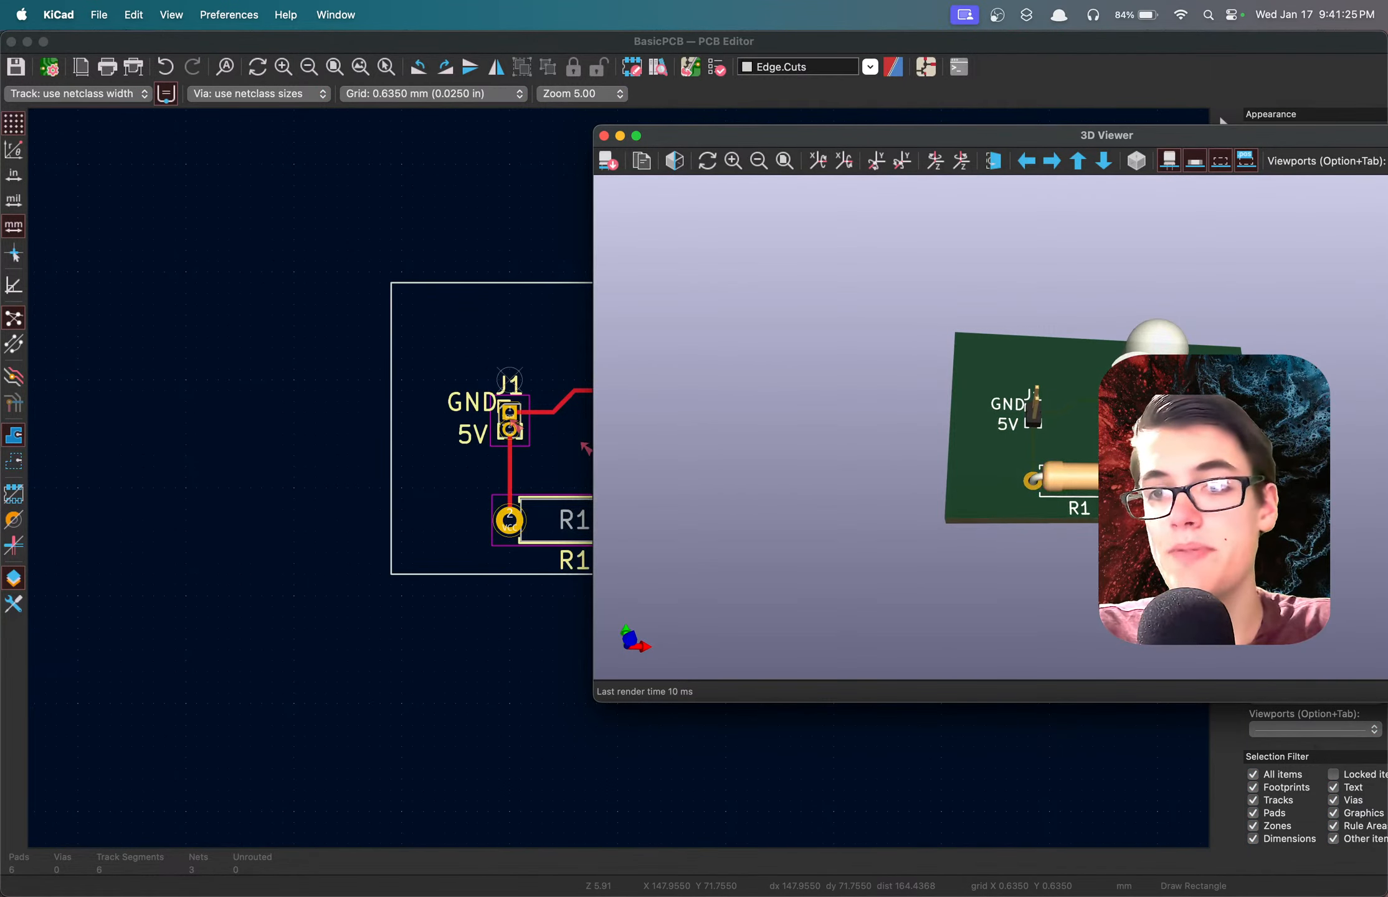
click(604, 135)
Rerun the design rules check on the board with its rectangular outline, and close the checker.
click(716, 67)
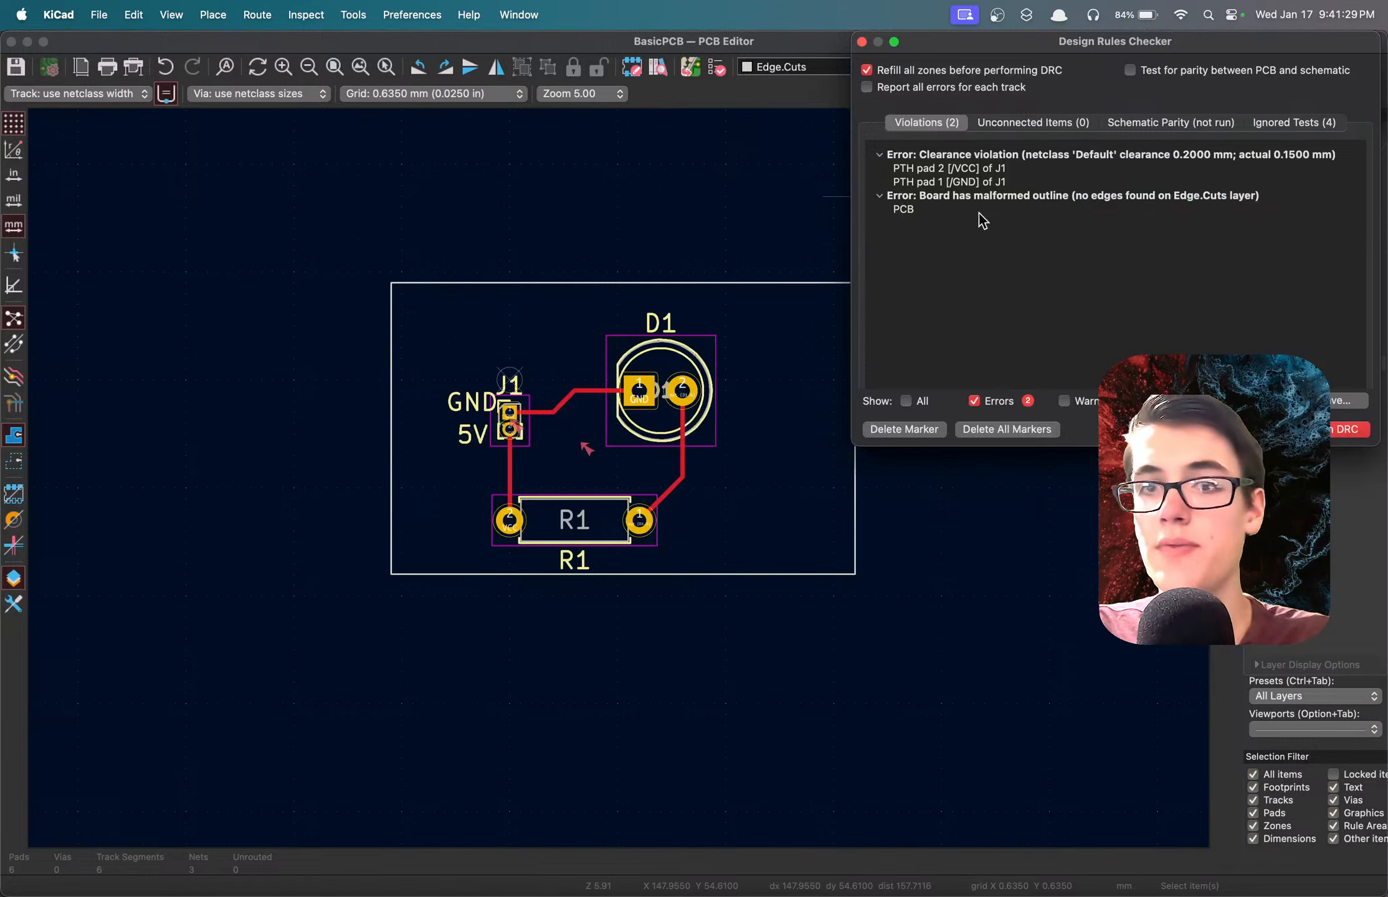
click(944, 212)
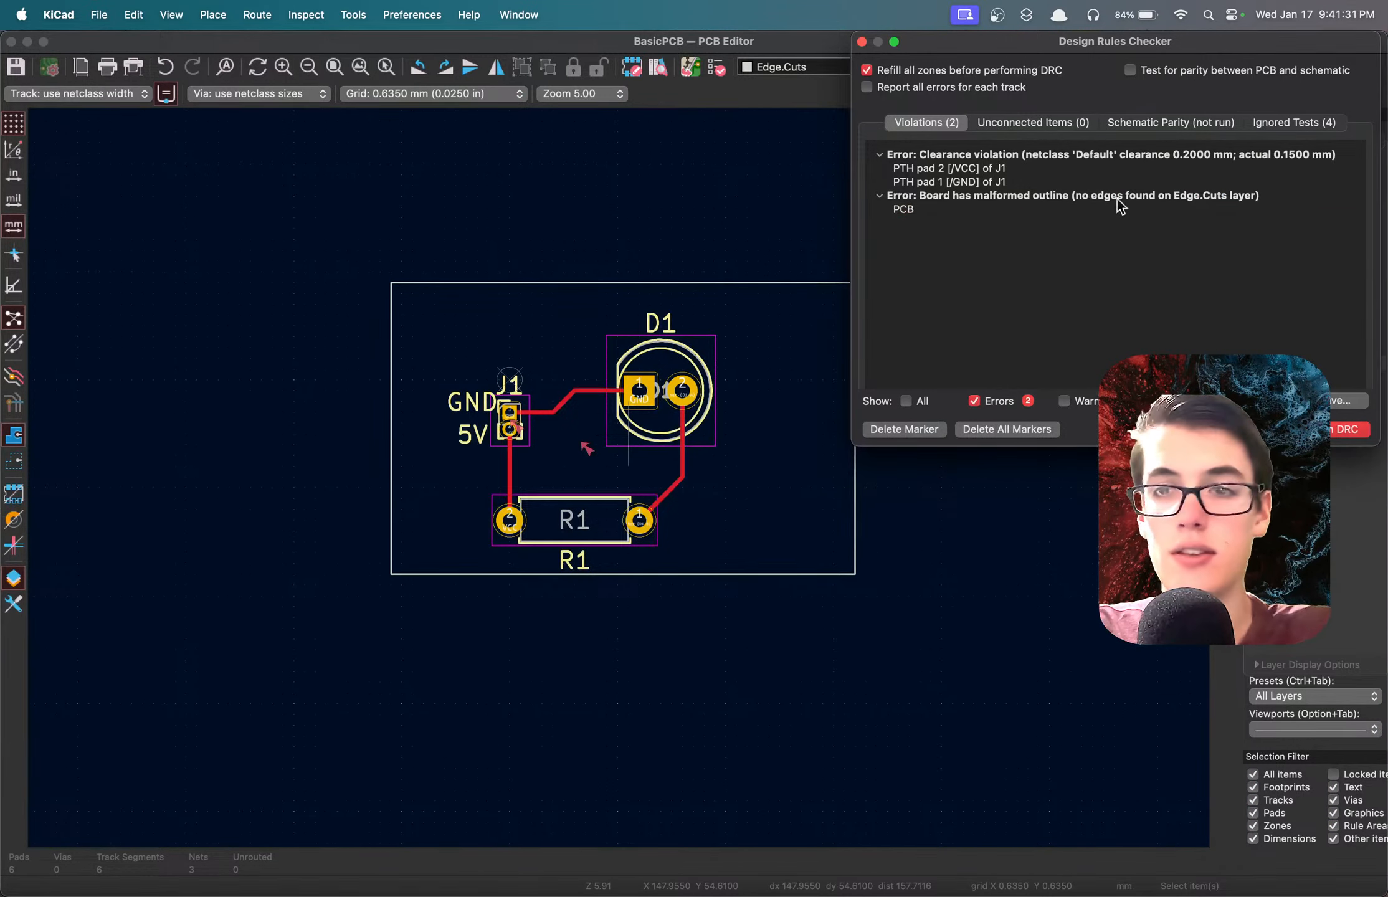
click(1337, 429)
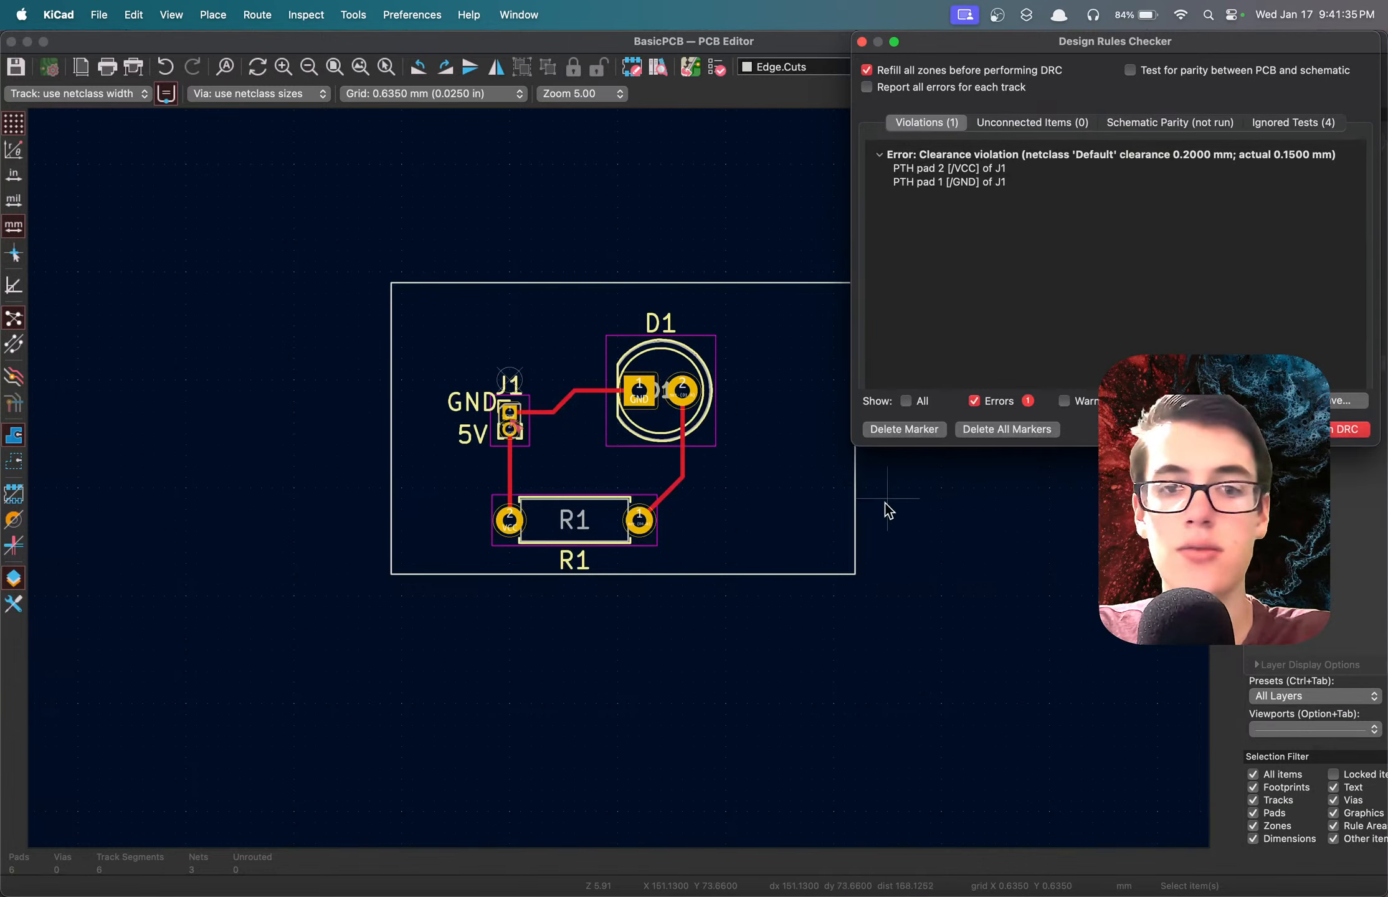
key(Escape)
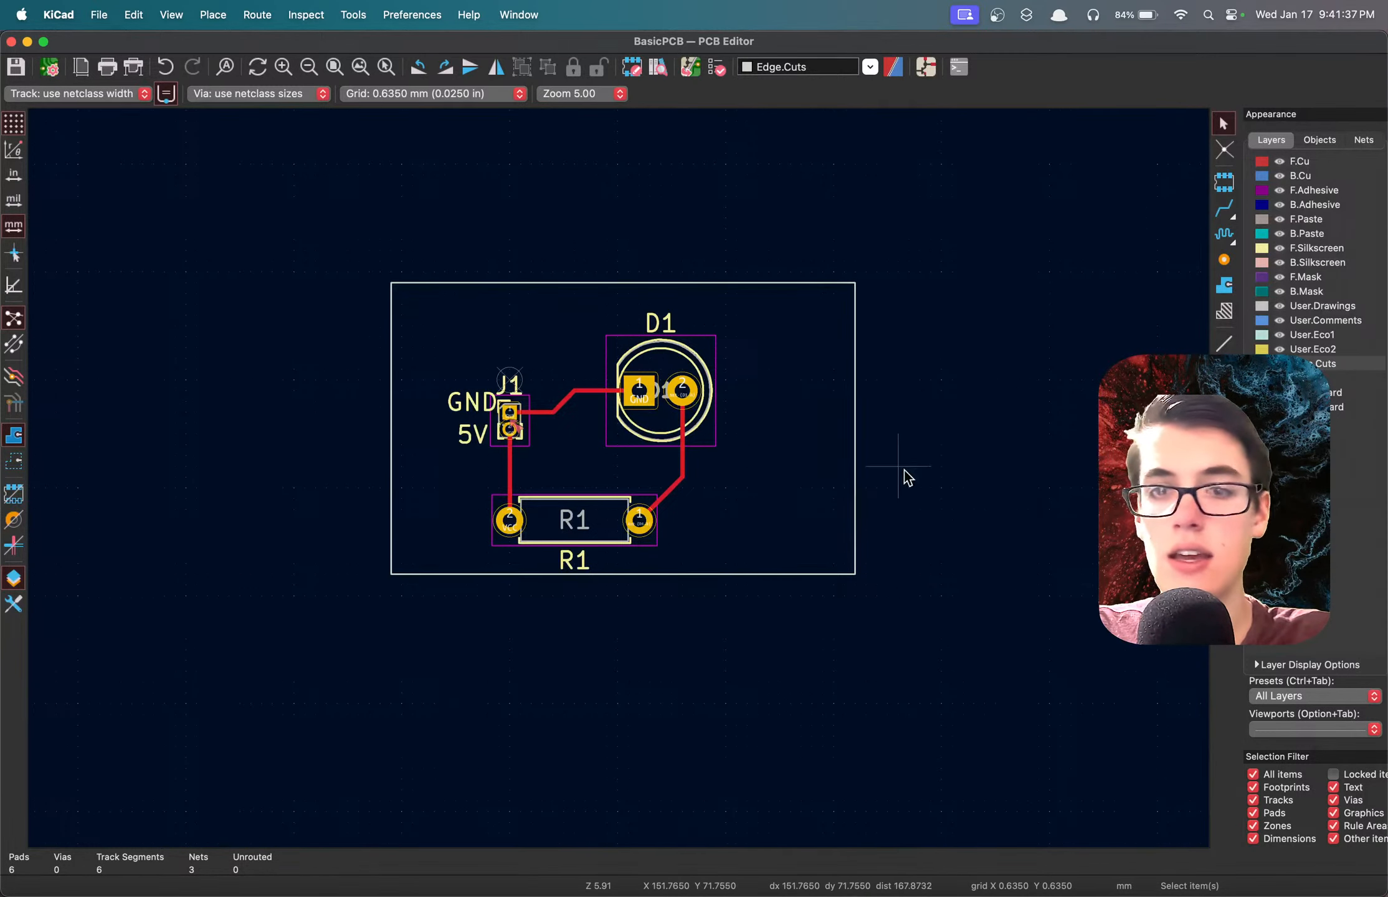
Shrink the rectangular board outline to about 18.4 × 15.9 mm, closer around the components, and save the board.
click(854, 429)
drag(855, 429, 736, 429)
drag(565, 283, 564, 305)
drag(390, 438, 423, 439)
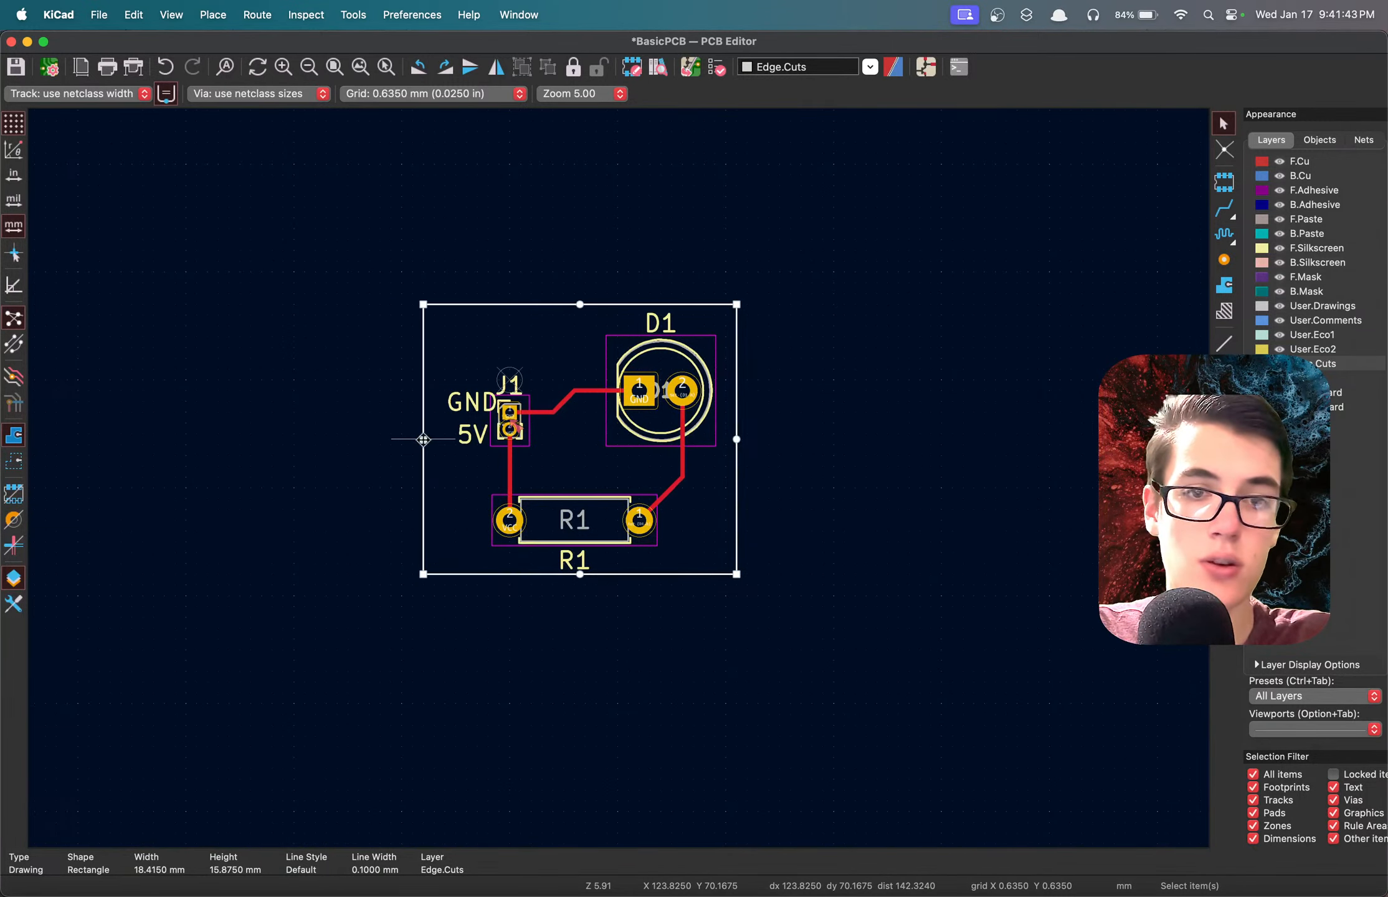
key(super+s)
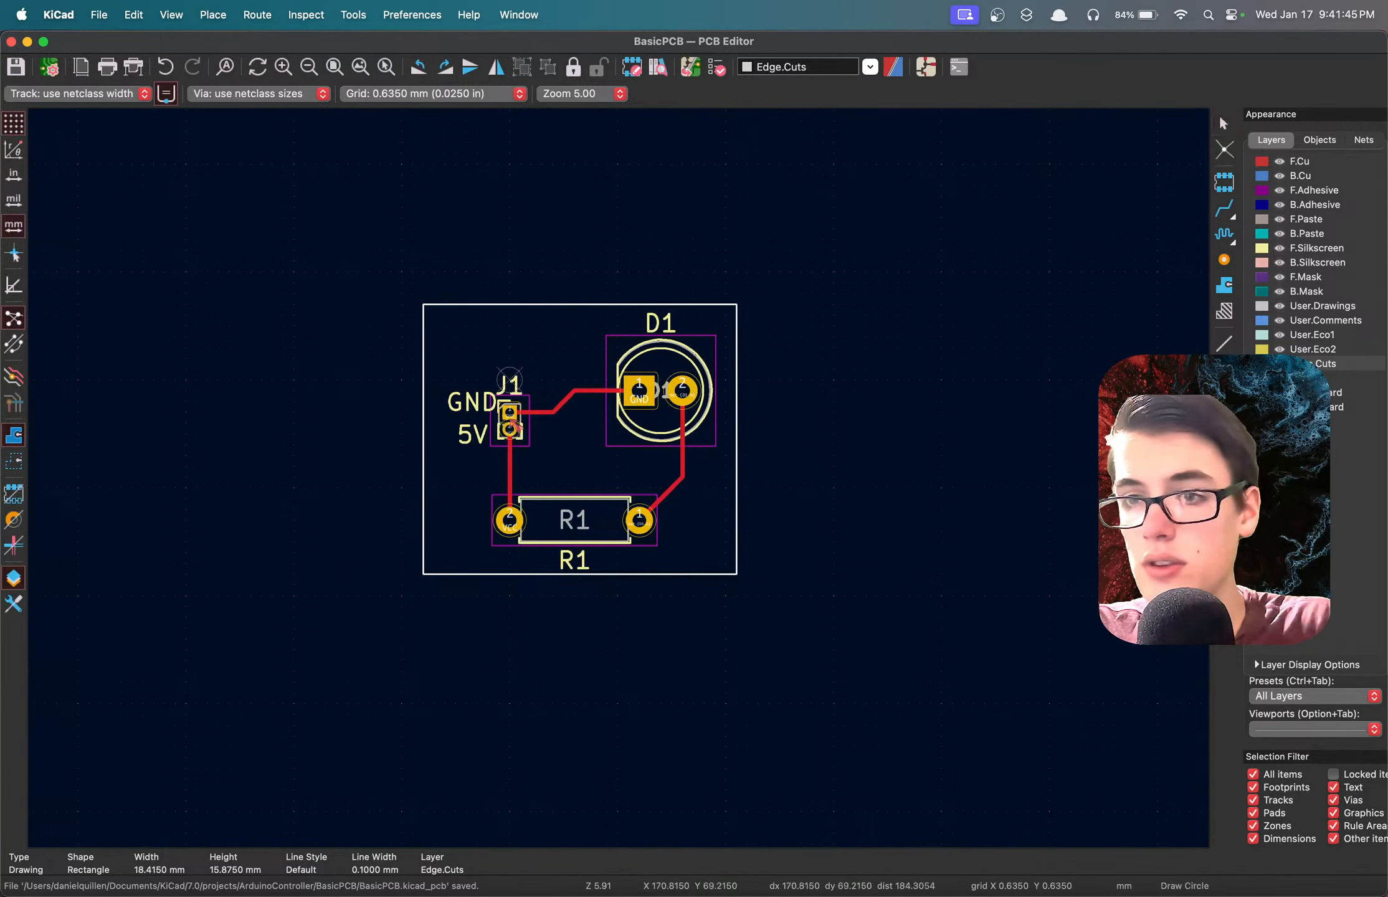
Draw an Edge.Cuts circle of about 4.49 mm radius above J1 through the outline's upper-left corner, save, and check it in 3D.
click(477, 358)
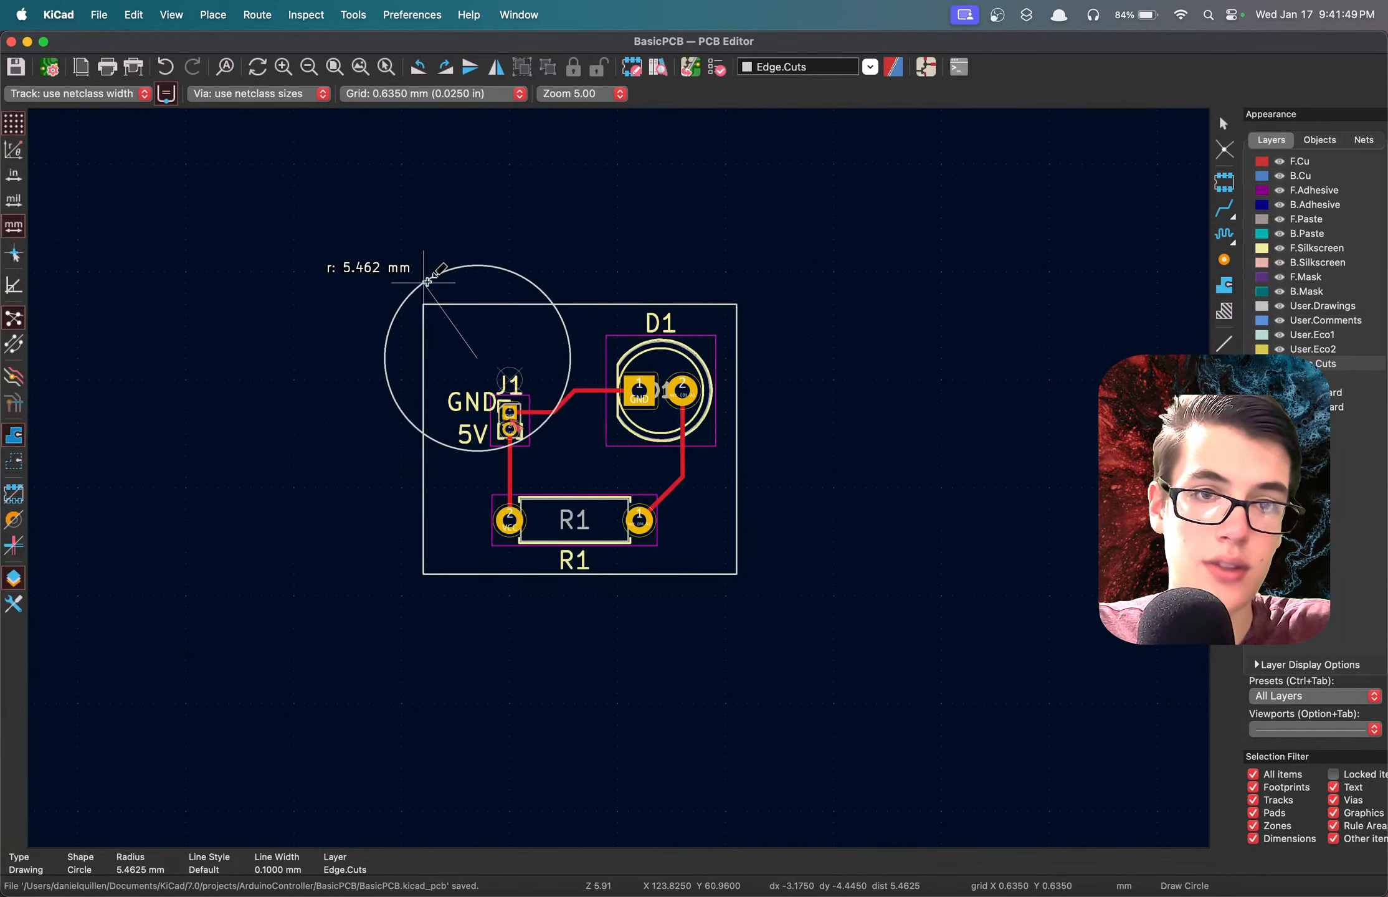
click(425, 303)
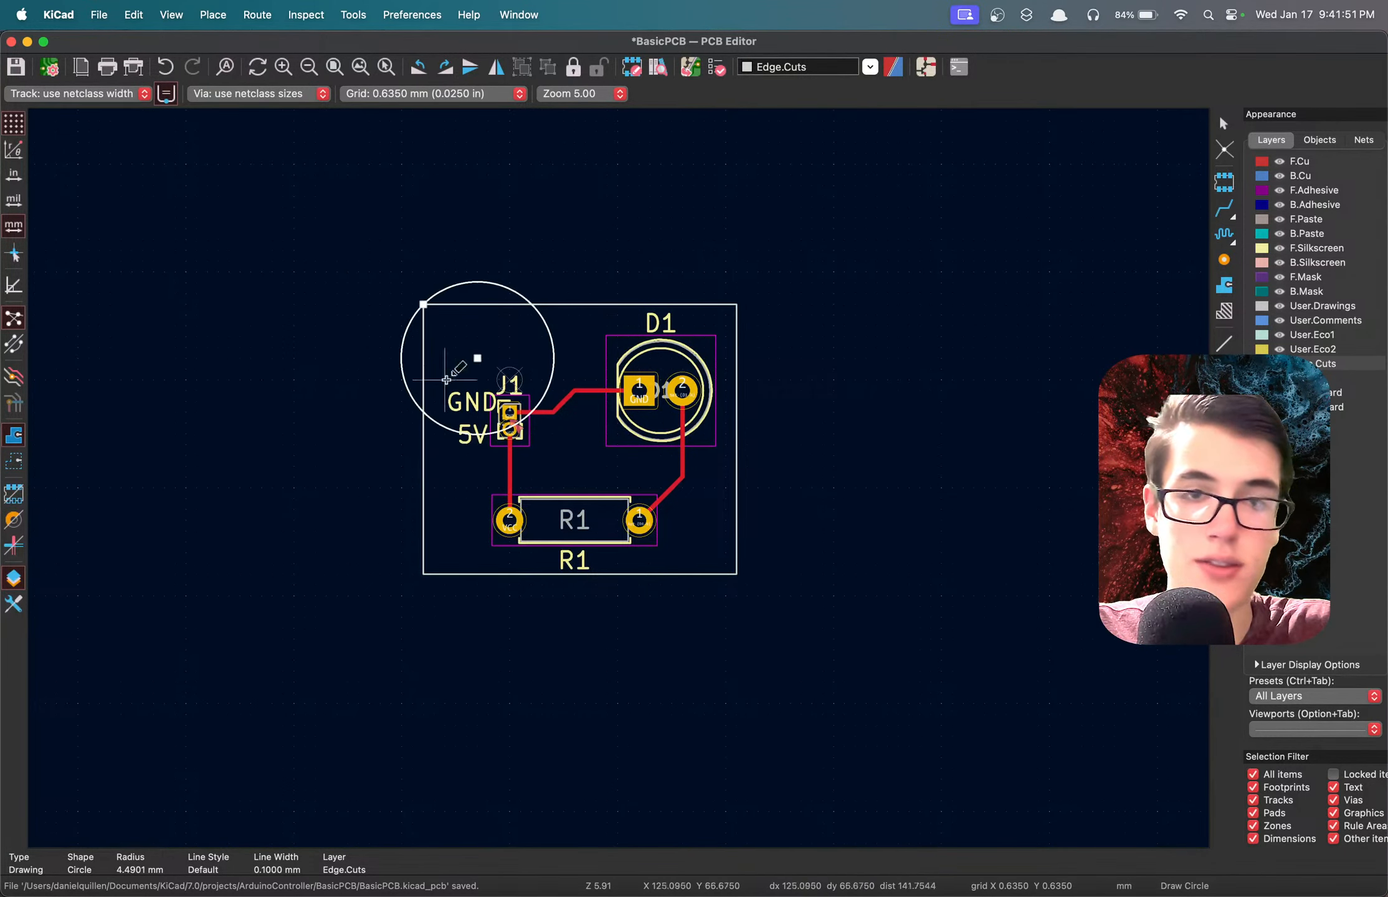
key(super+s)
key(alt+3)
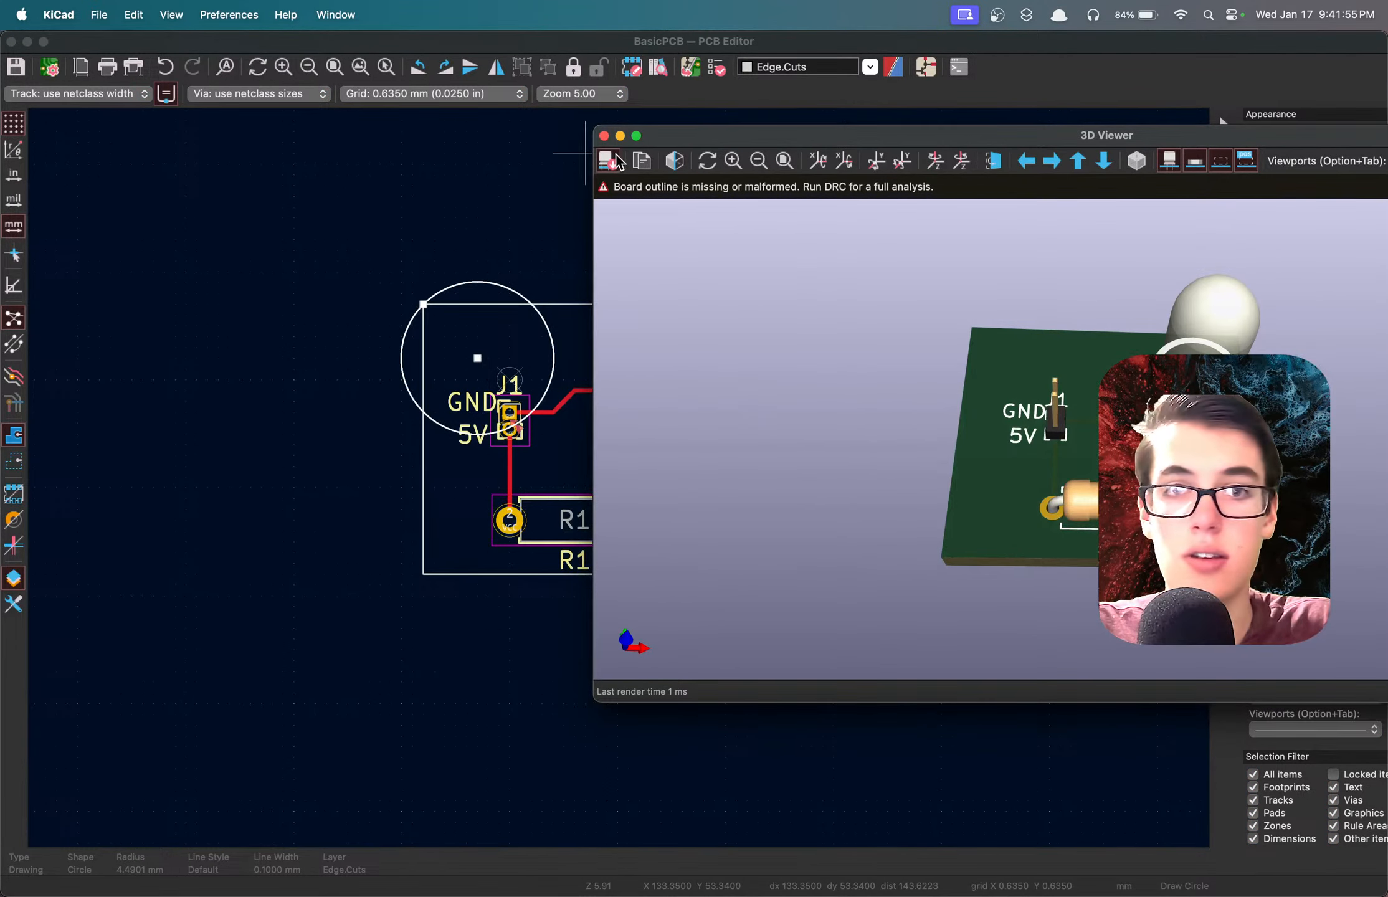
click(603, 135)
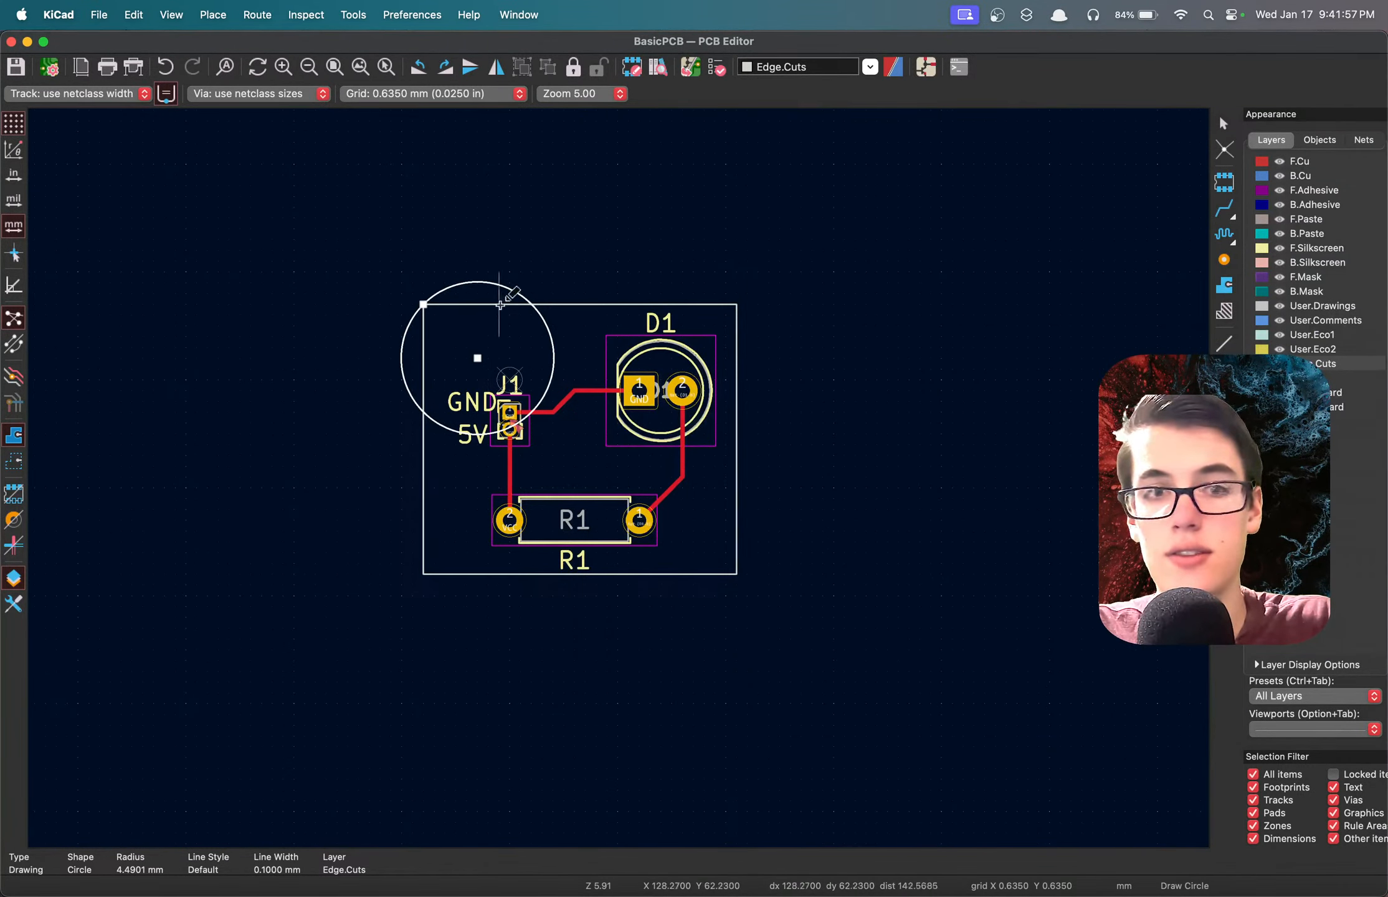
Make the Edge.Cuts circle above J1 a filled shape and save the board.
click(477, 282)
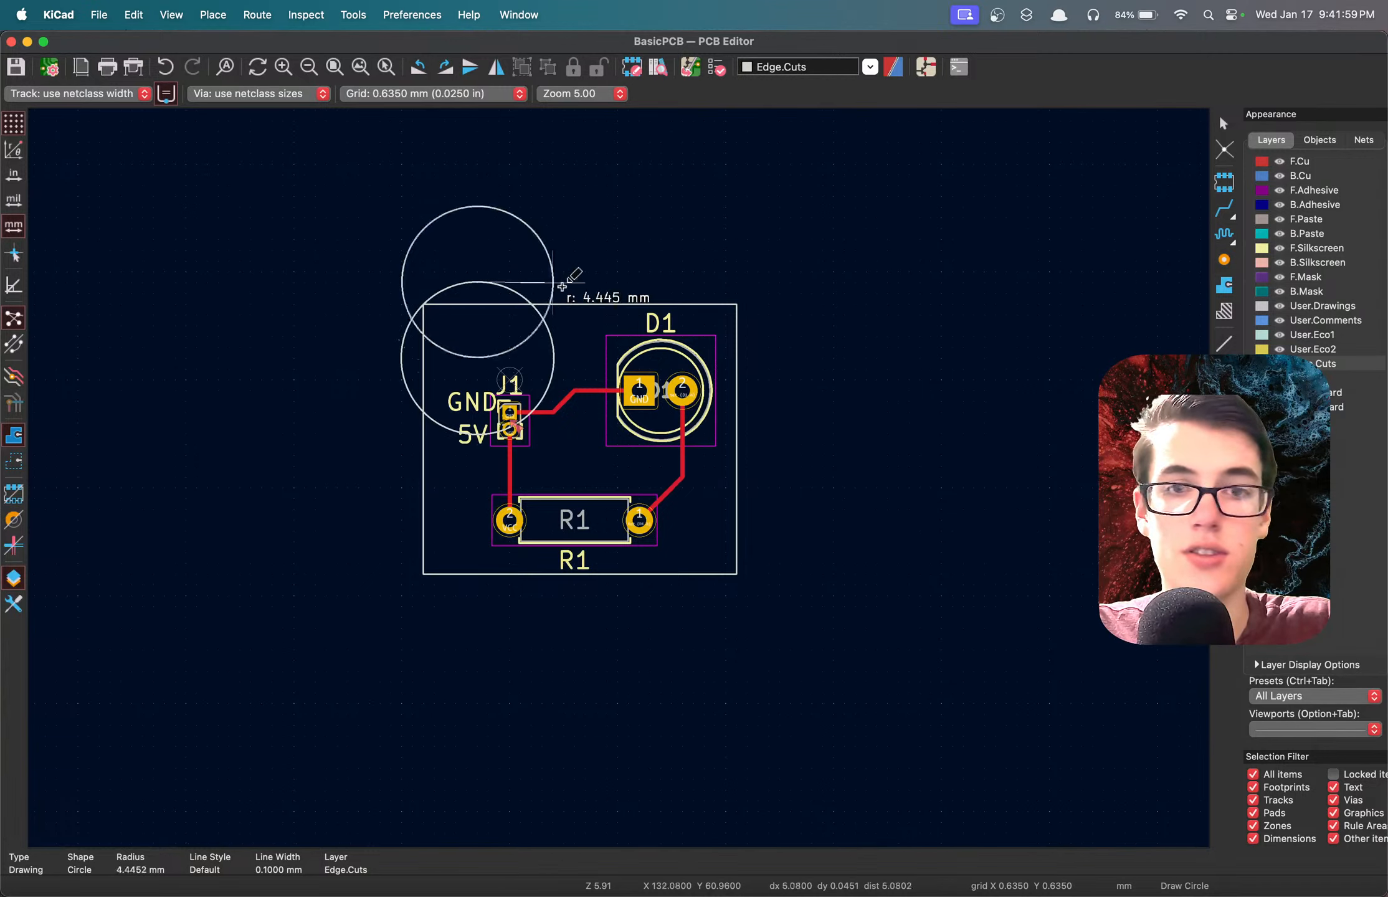
key(Escape)
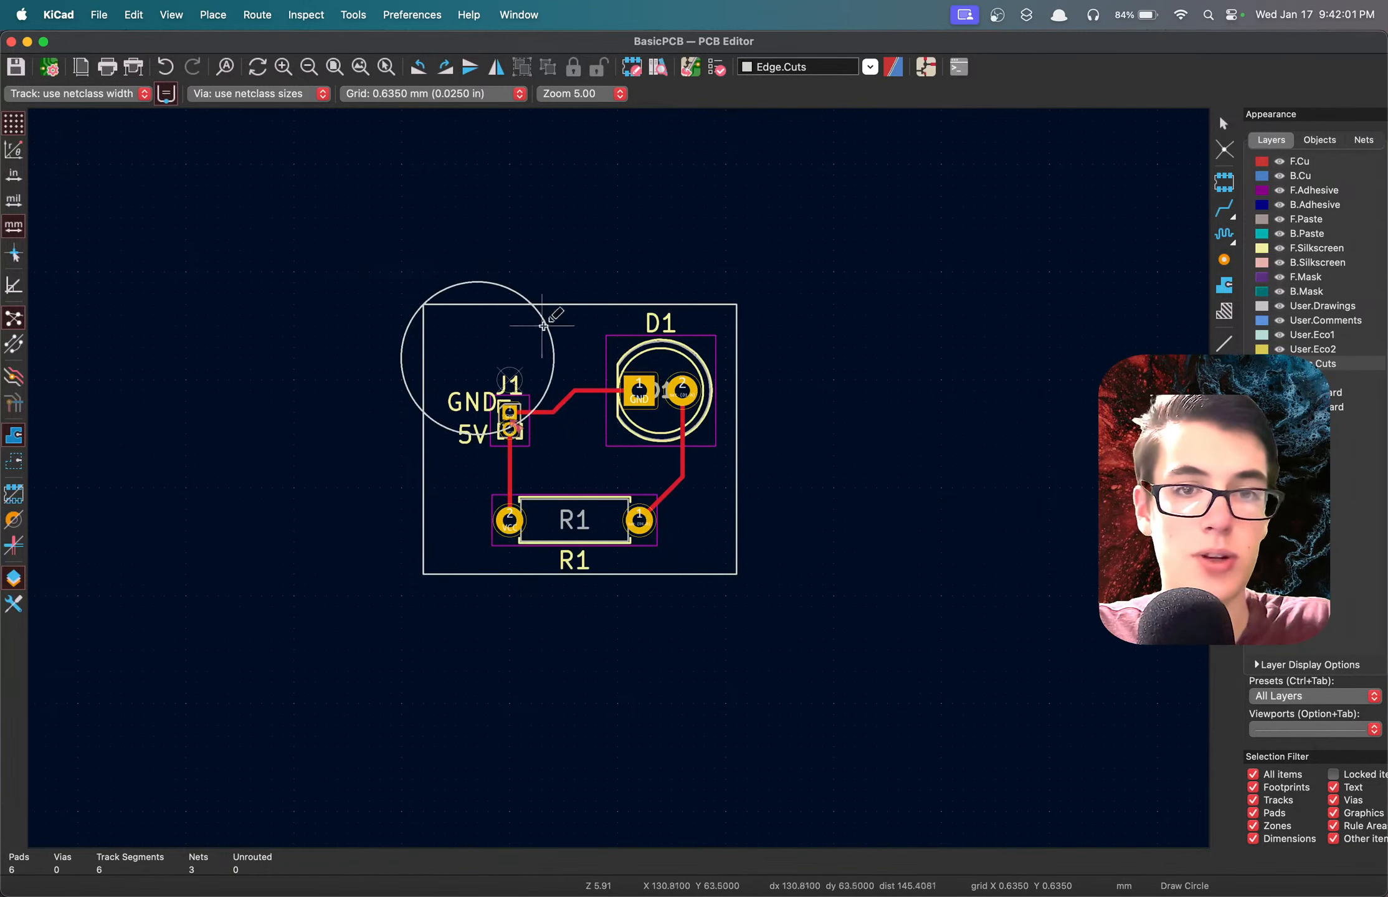
double_click(552, 346)
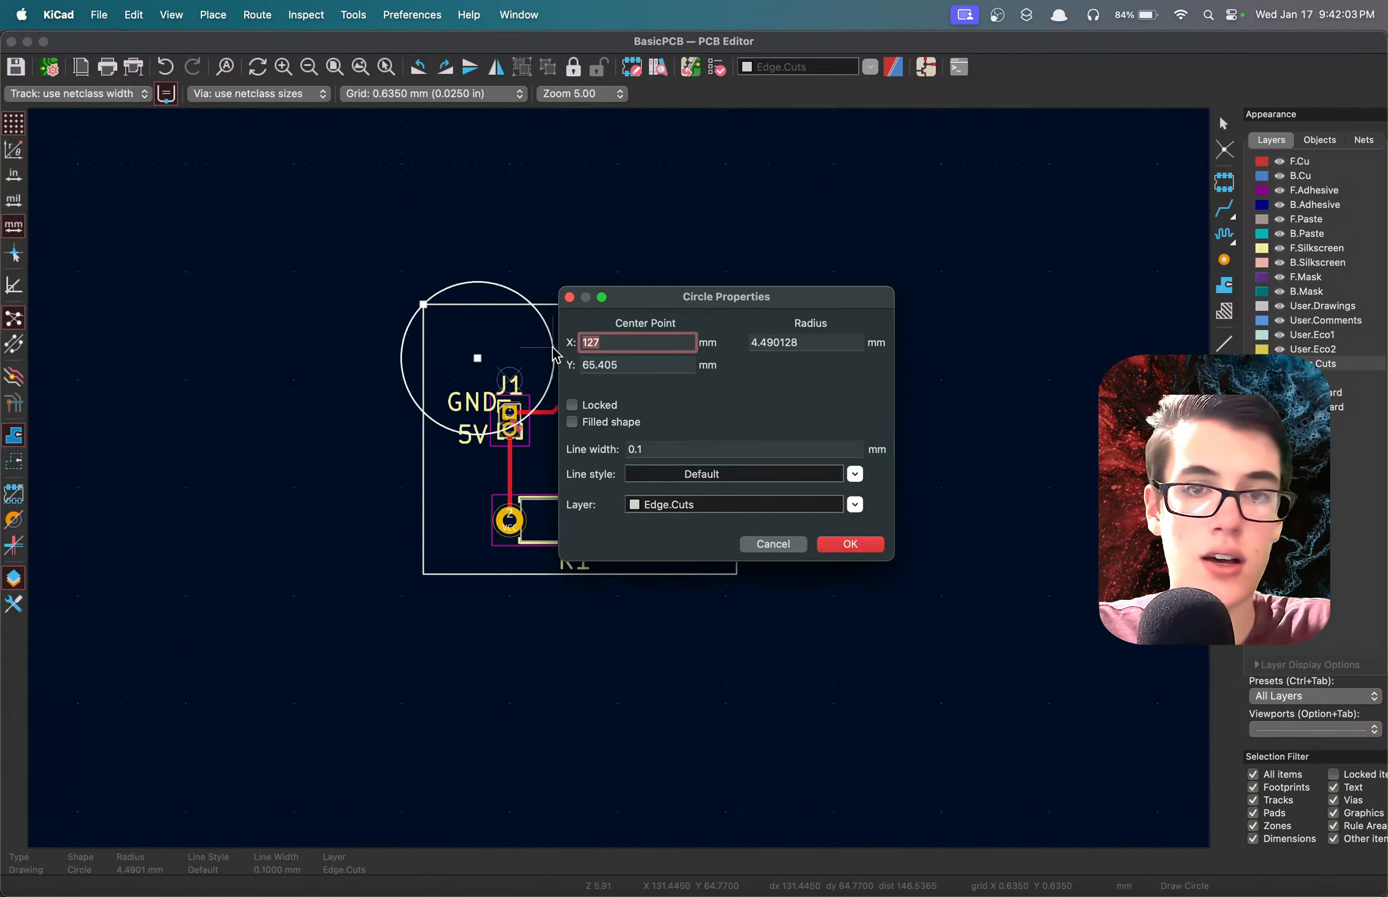
click(682, 471)
click(697, 419)
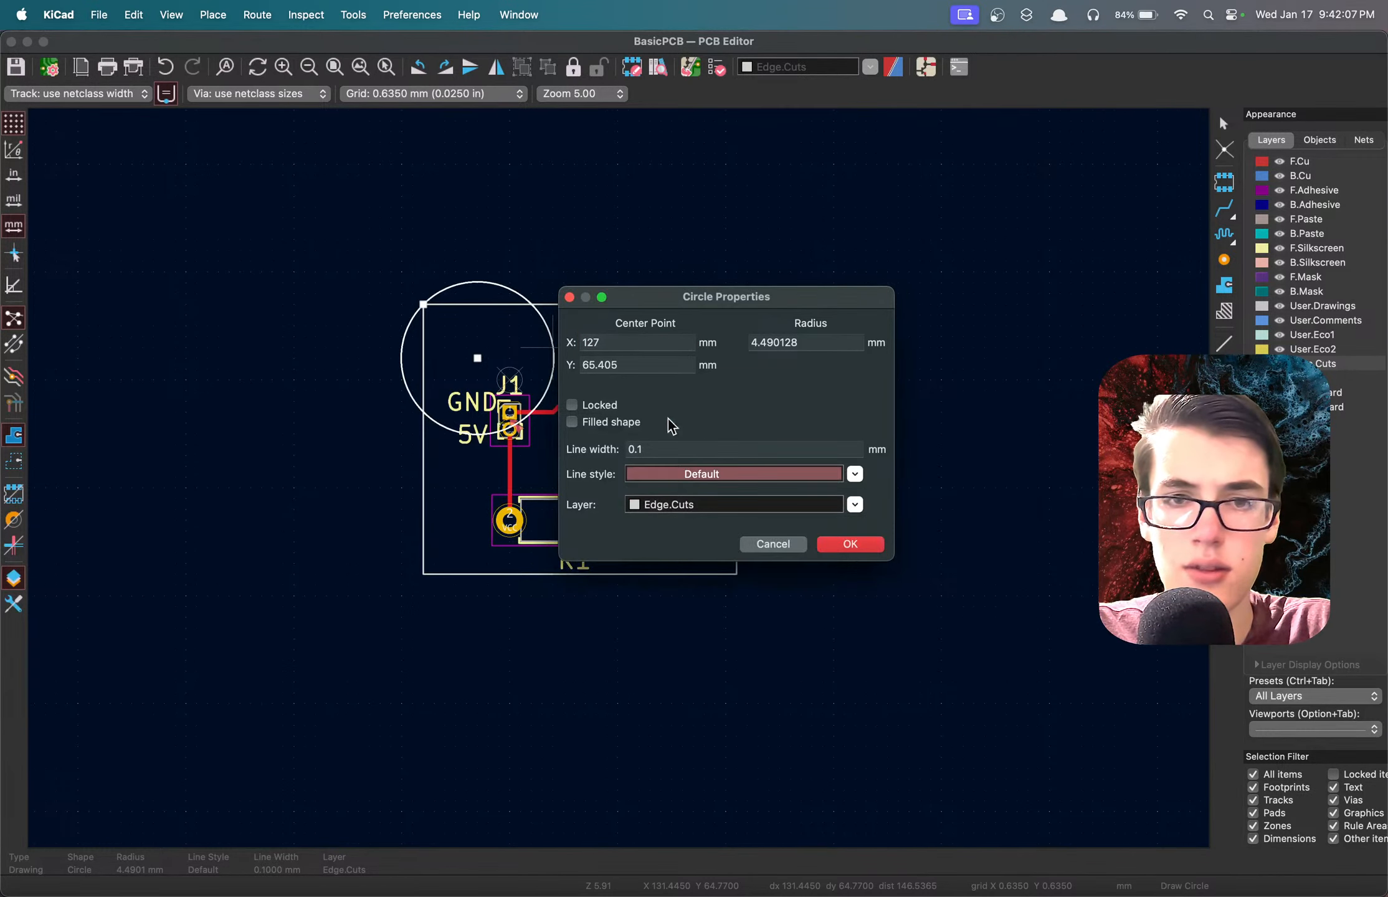
click(598, 424)
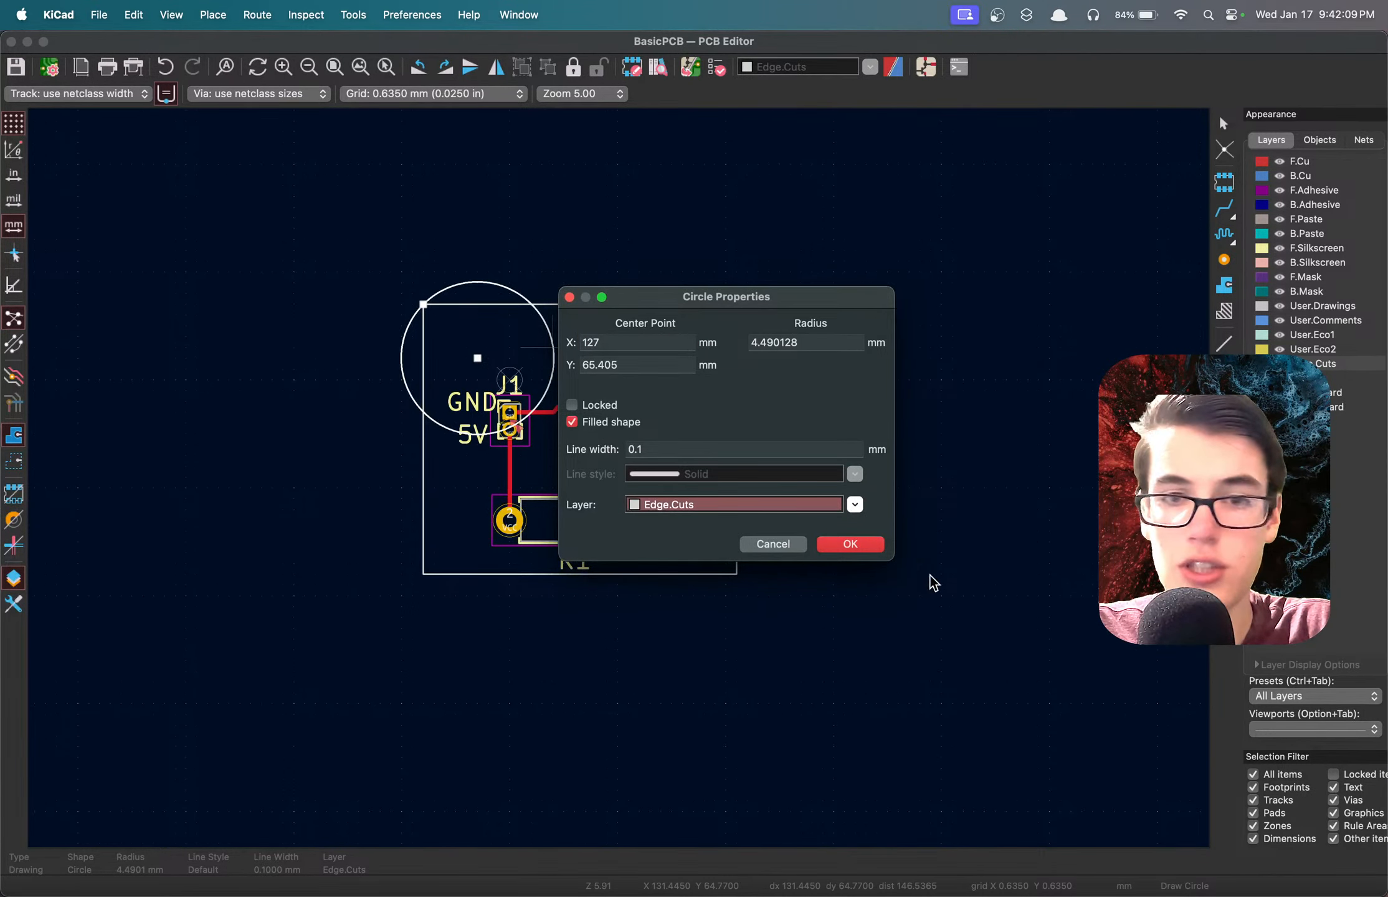
click(864, 548)
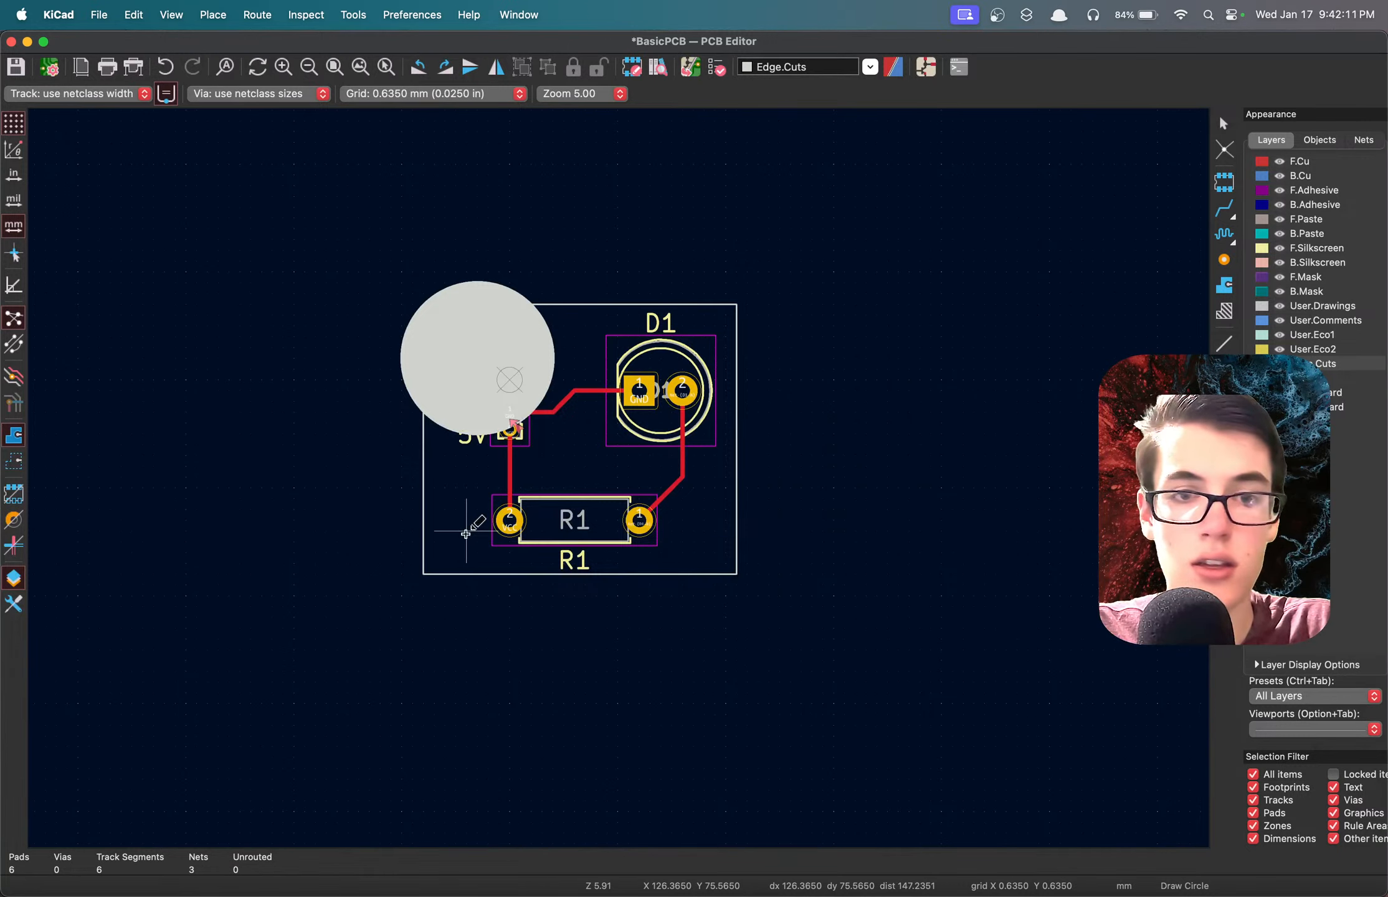
click(466, 534)
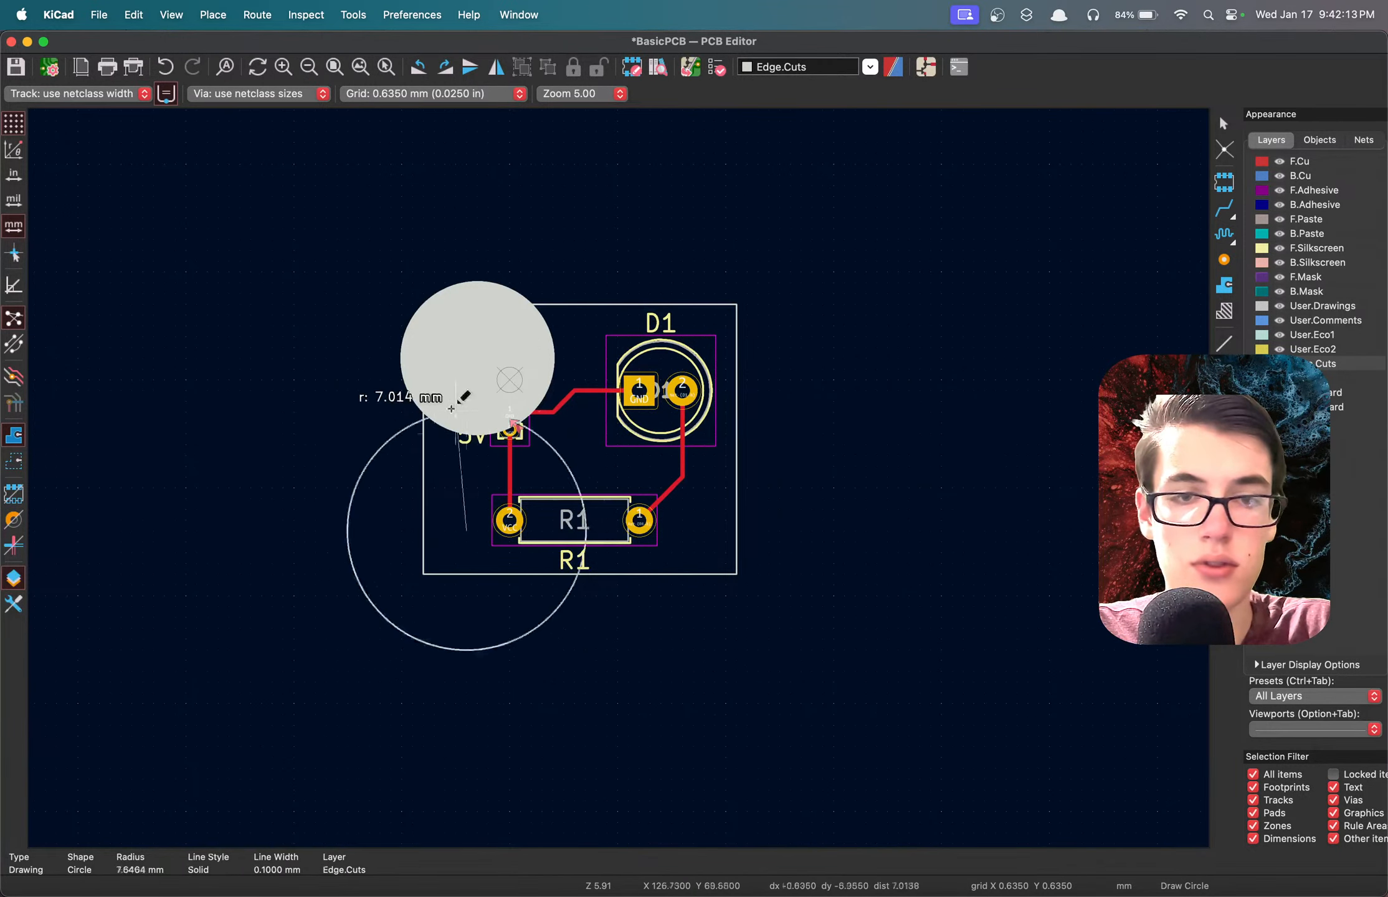
key(Escape)
key(super+s)
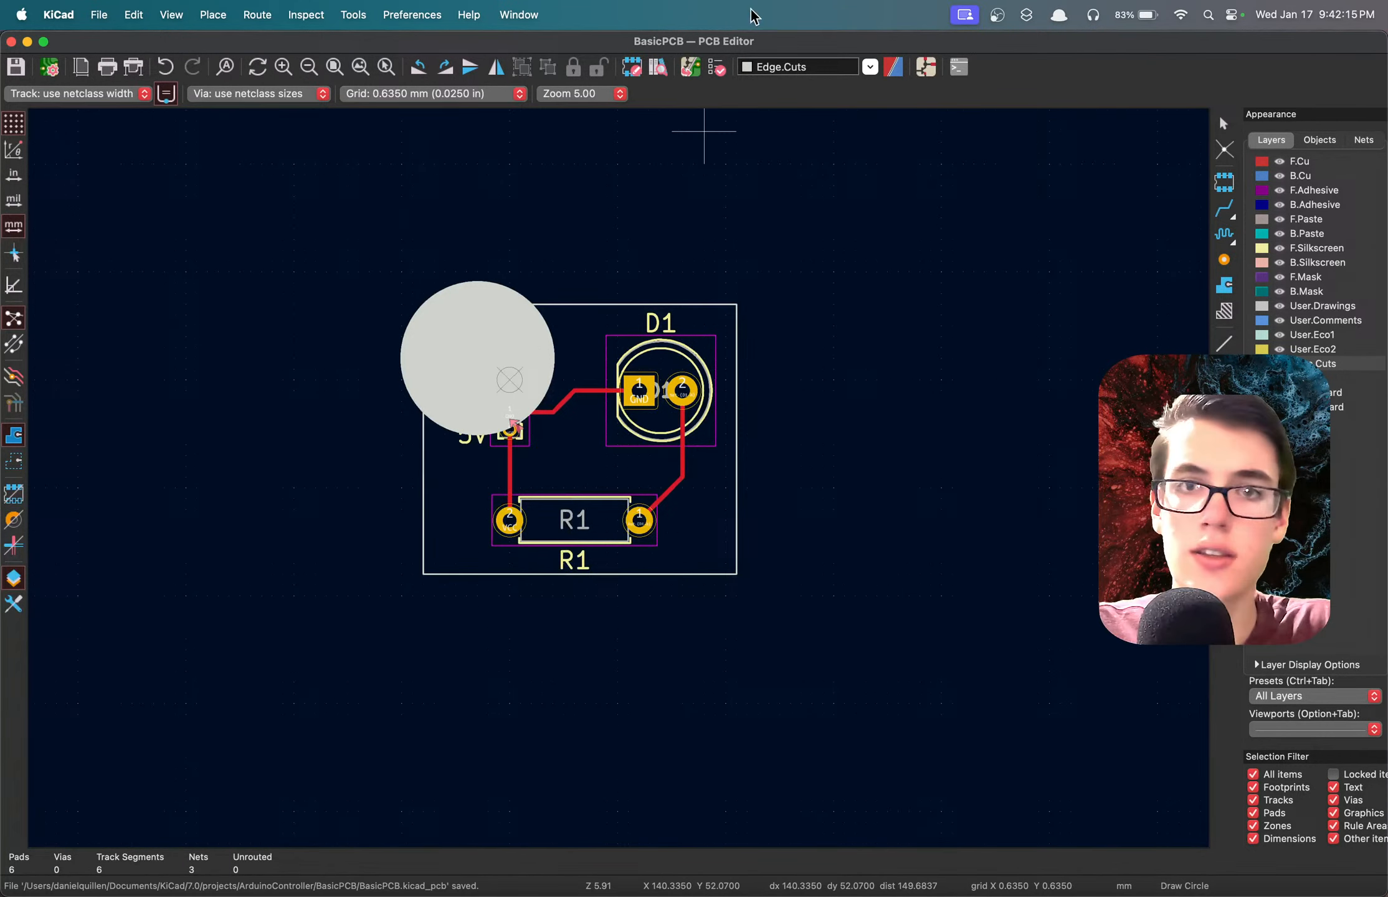
Rerun the design rules check with the filled Edge.Cuts circle, look through the violations, and close the checker.
click(713, 65)
click(1333, 435)
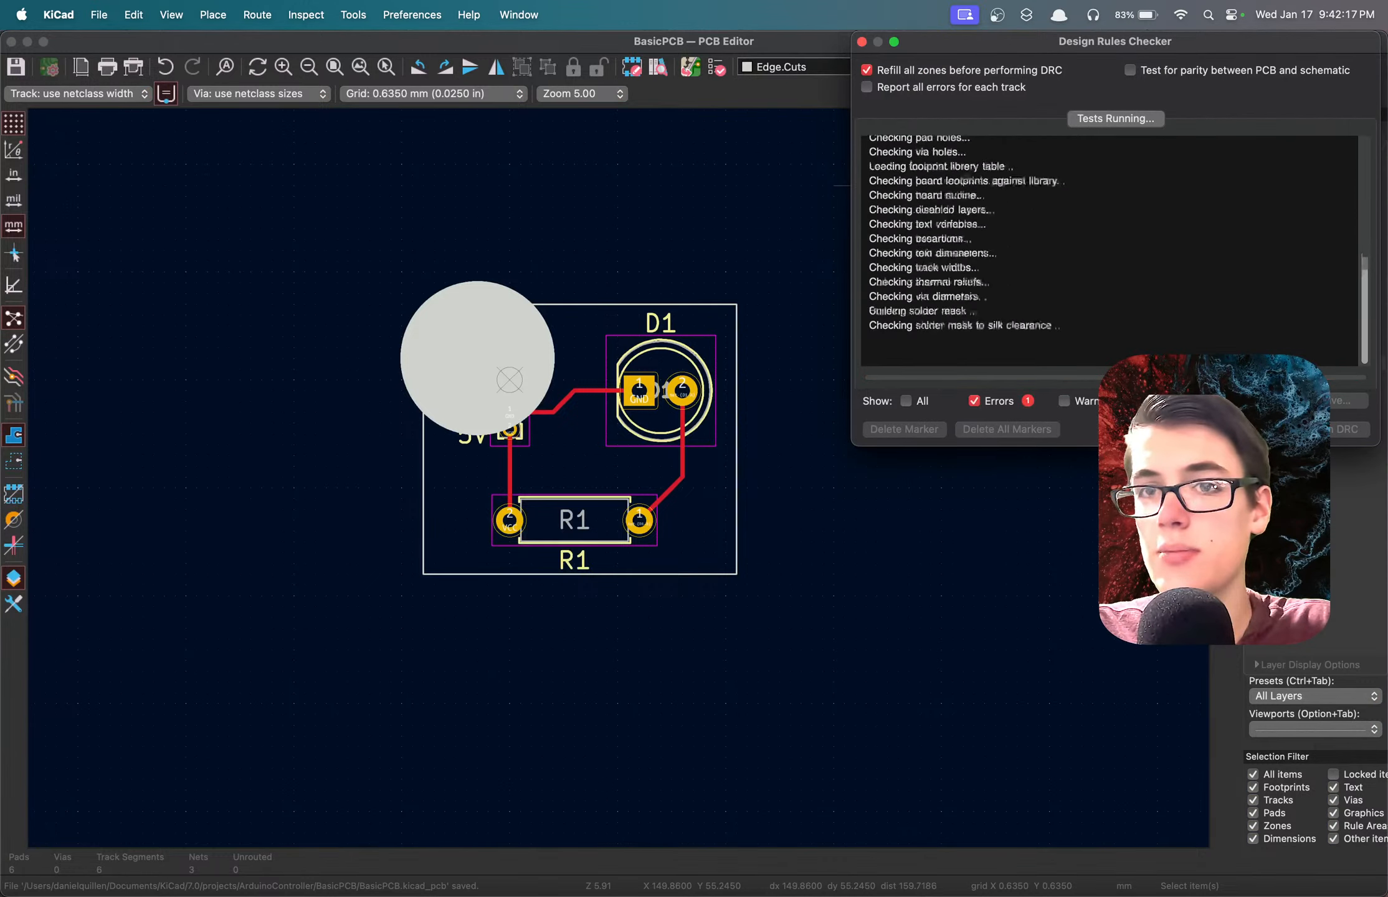
scroll(1106, 288, down, 5)
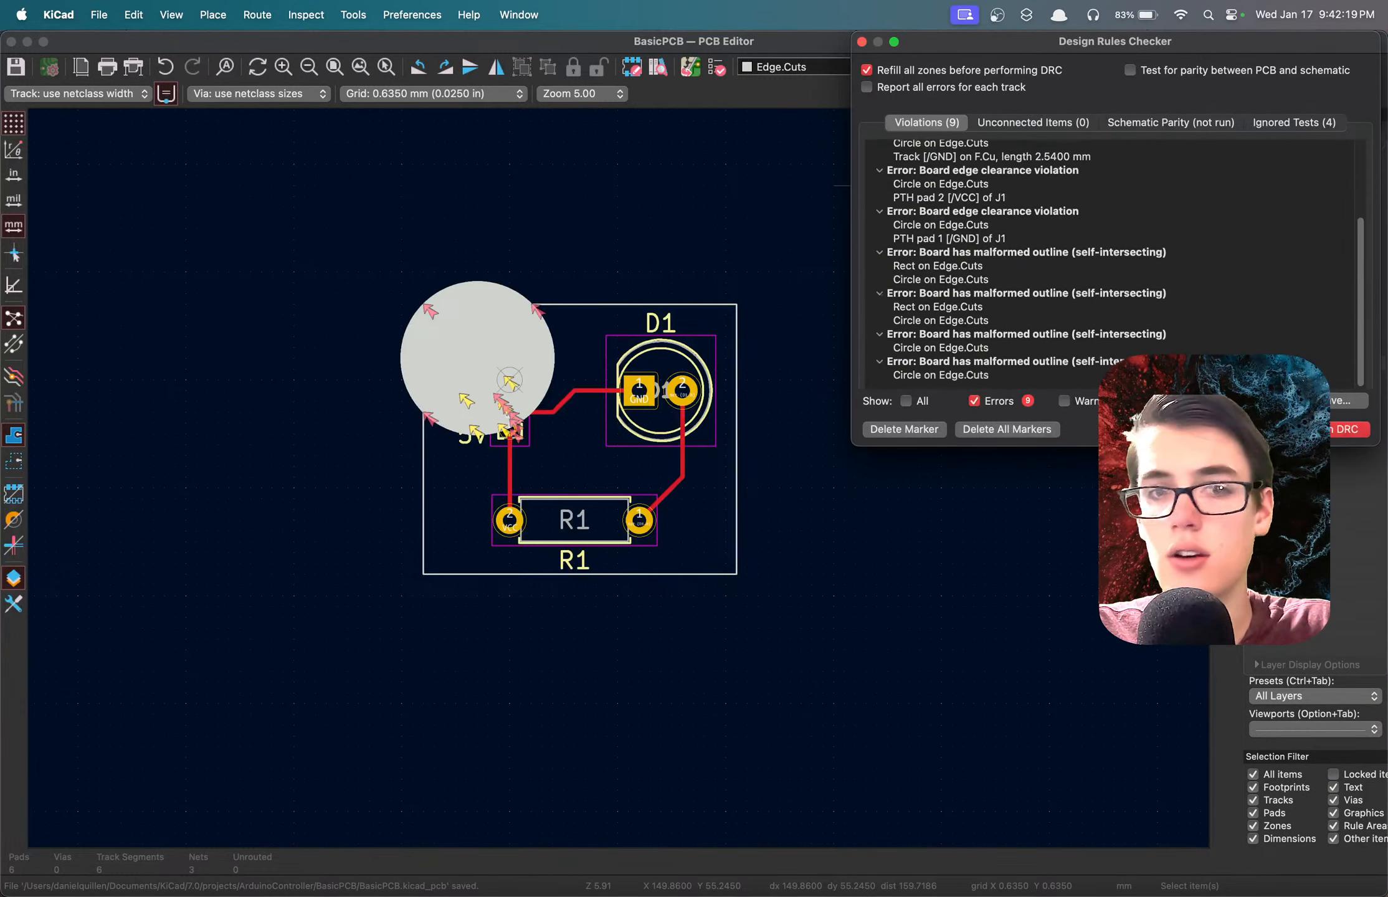
key(Escape)
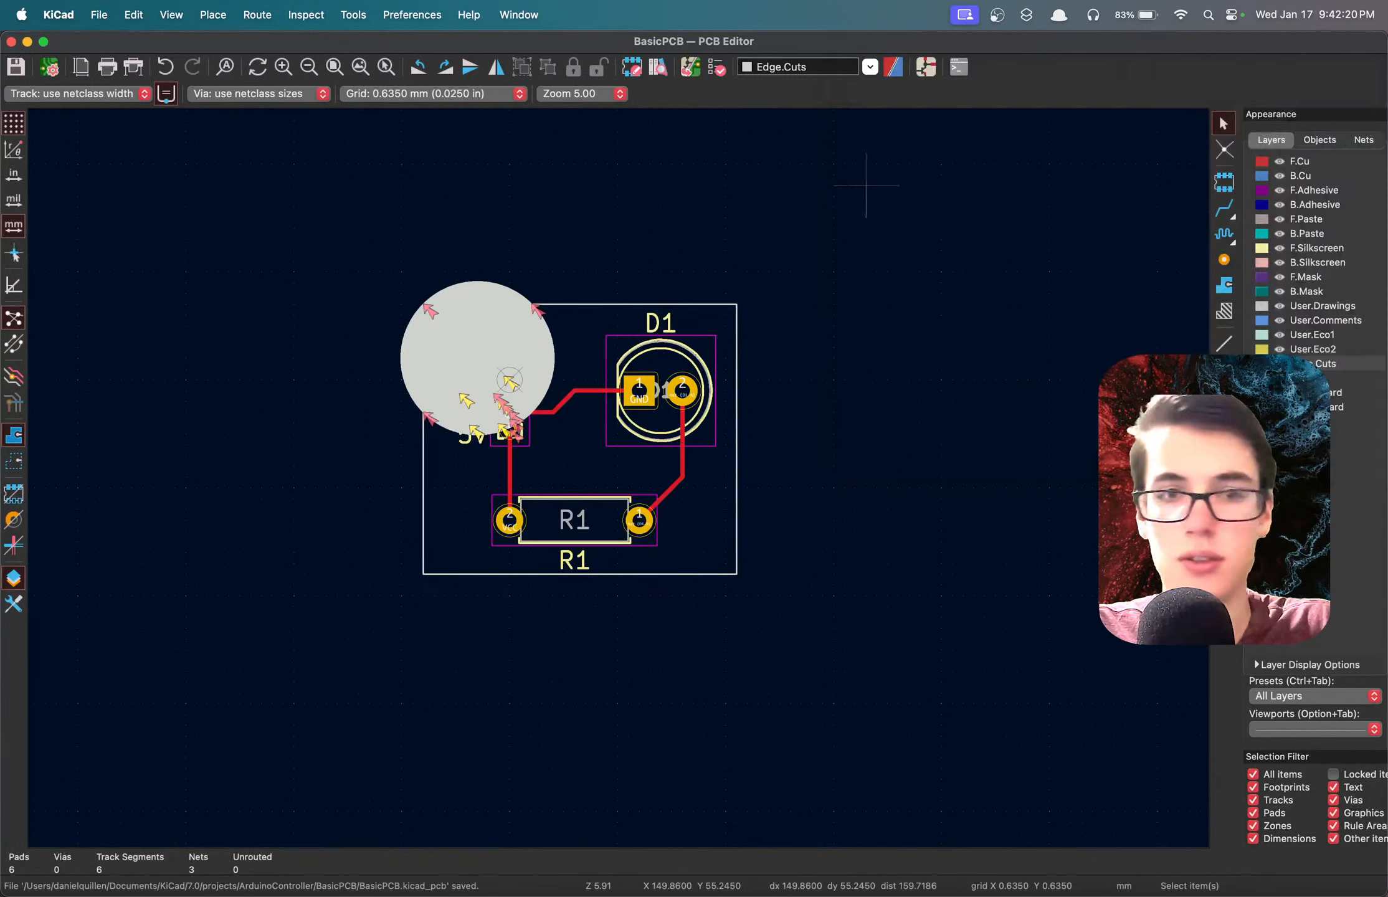
Delete the filled Edge.Cuts circle above J1 and save the board.
double_click(433, 353)
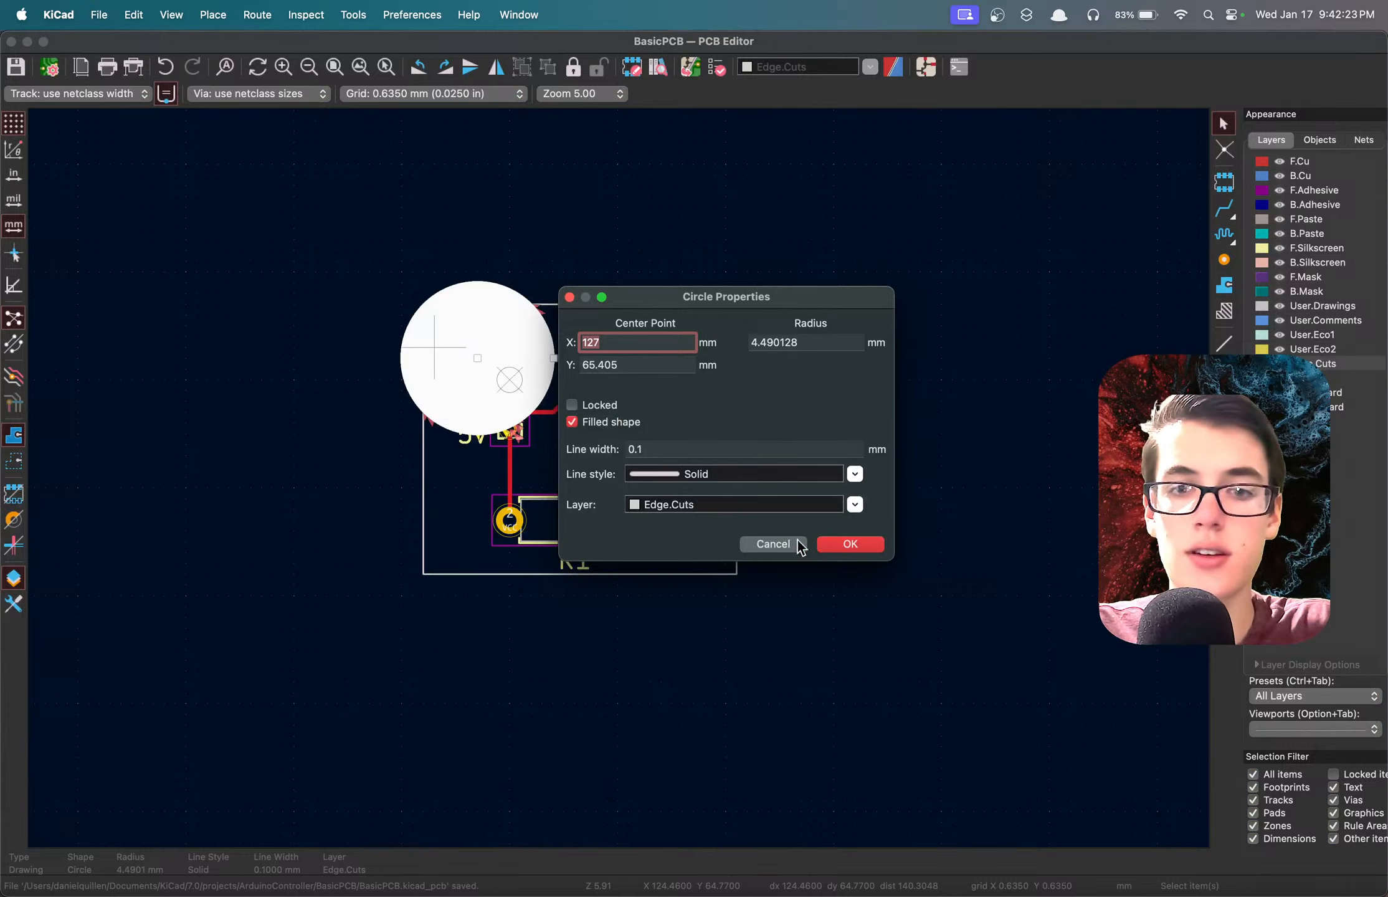
click(773, 544)
drag(480, 356, 217, 458)
key(Delete)
key(super+s)
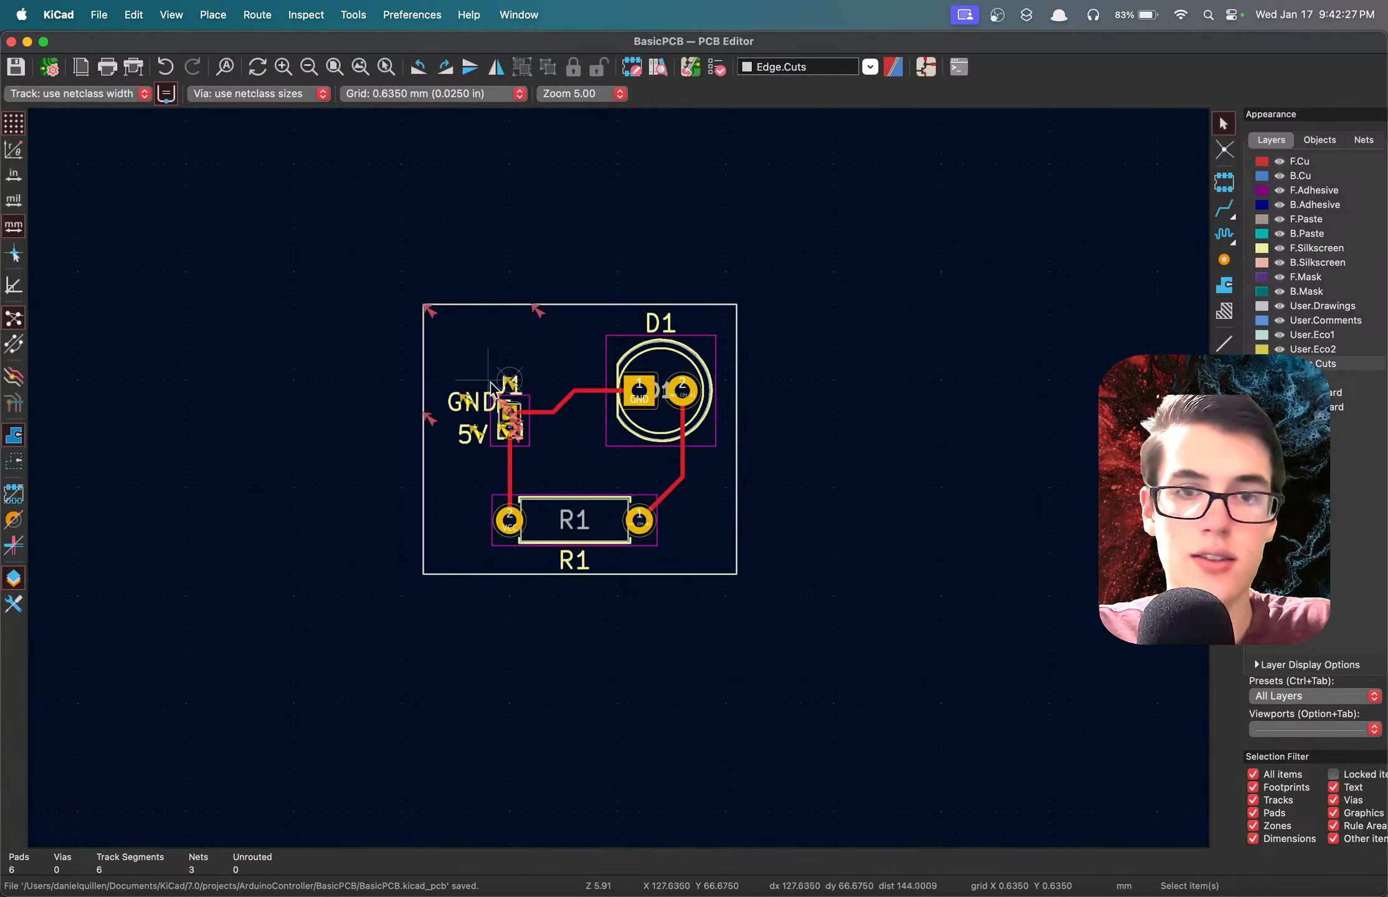
Rerun the design rules check without the circle and examine the clearance violation between J1's VCC and GND pads.
scroll(480, 424, up, 4)
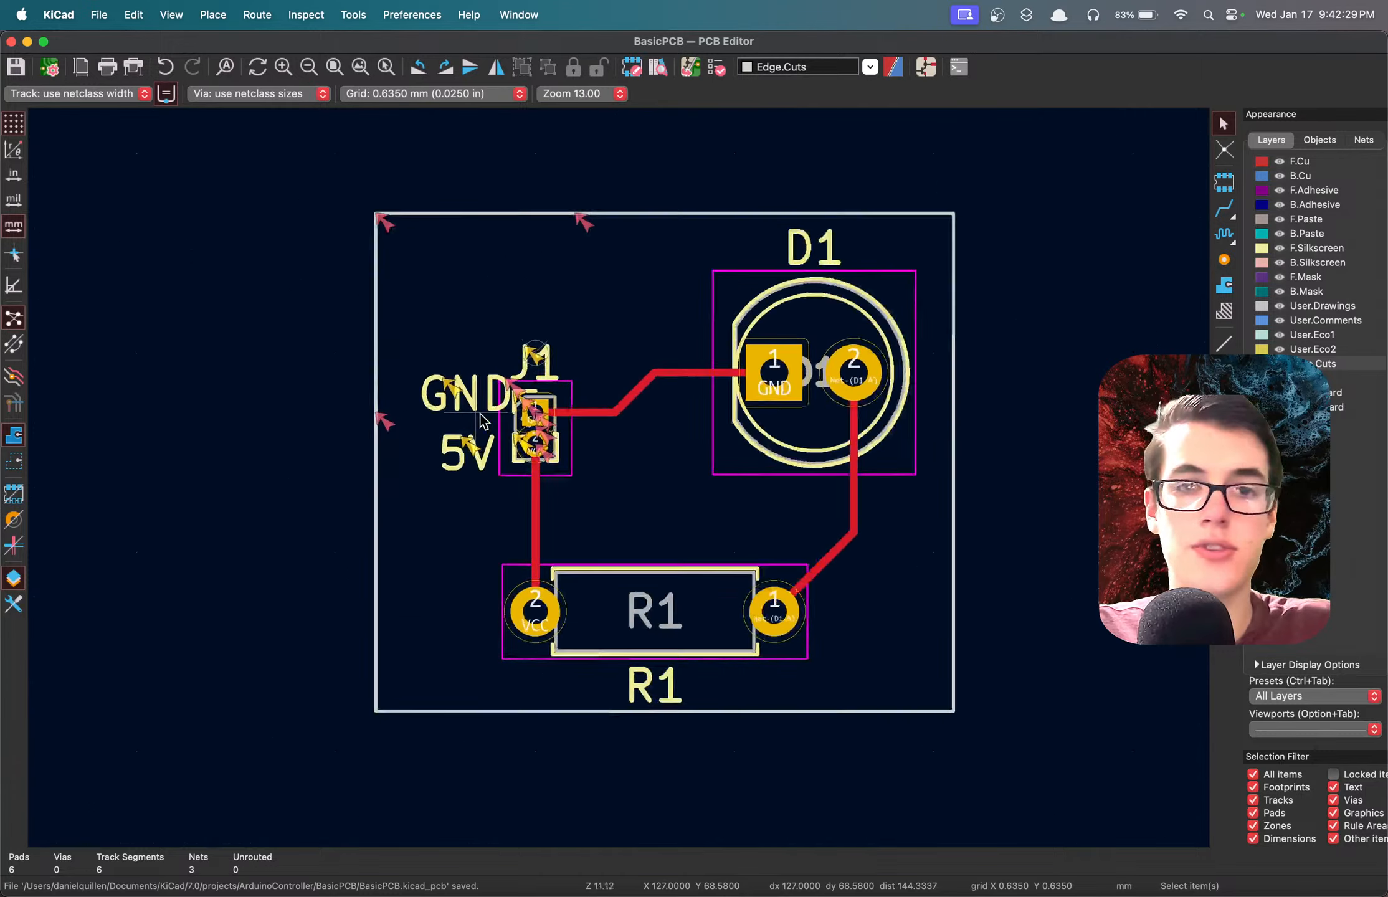
click(723, 68)
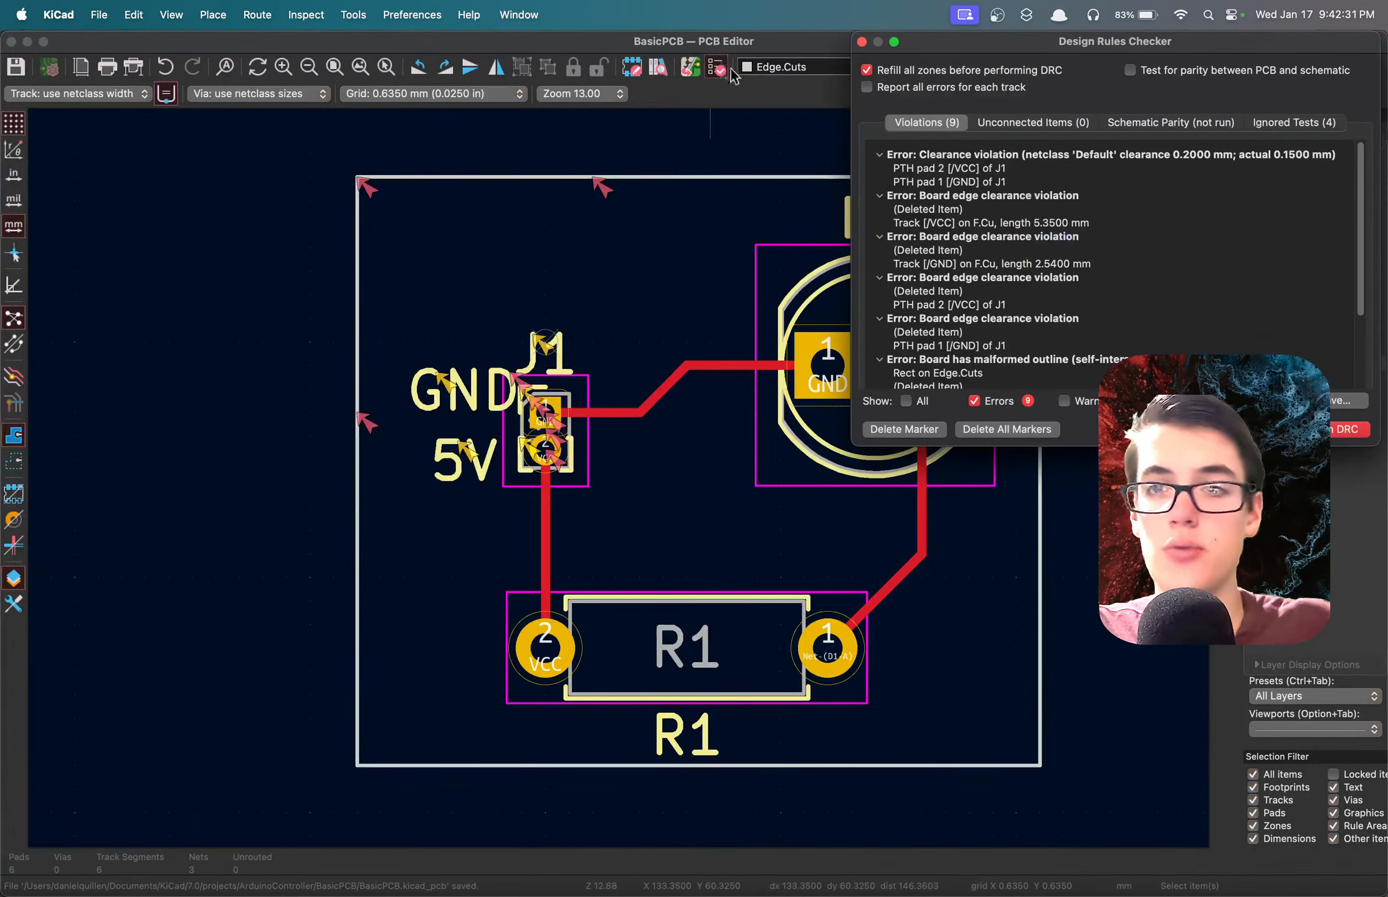
click(1353, 431)
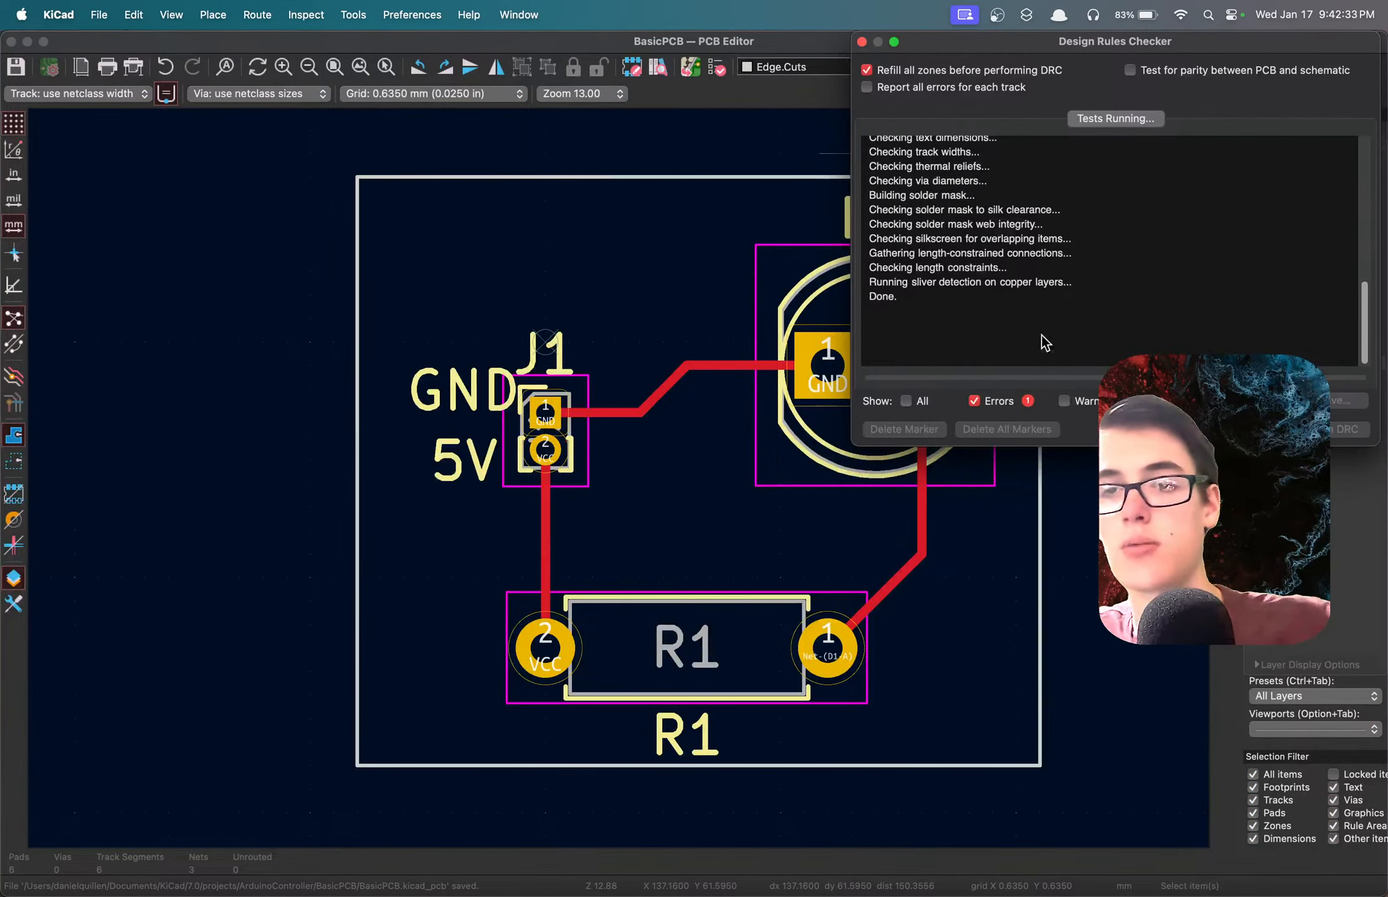
click(976, 168)
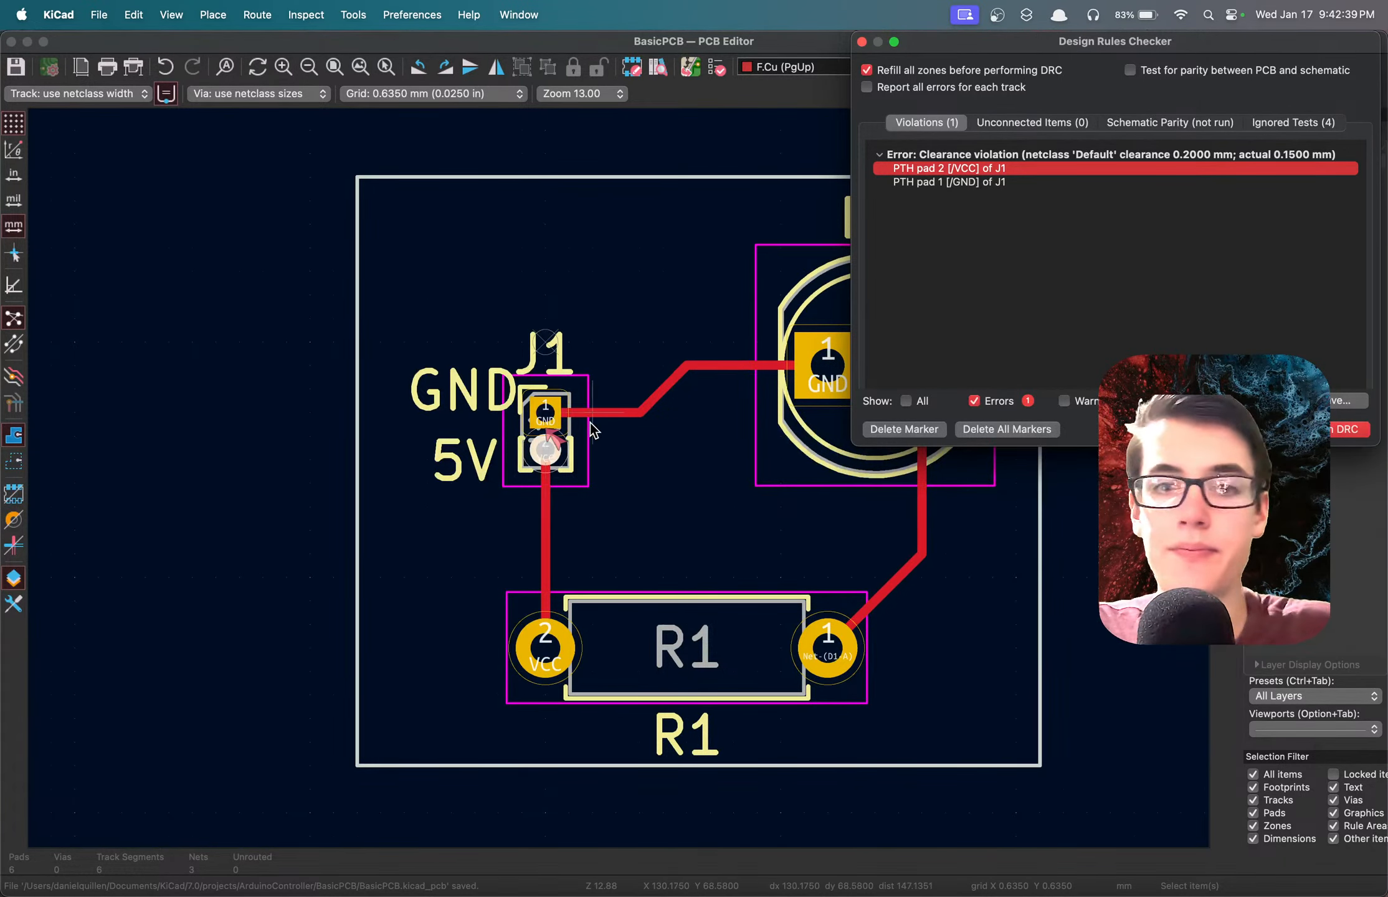
scroll(512, 469, up, 5)
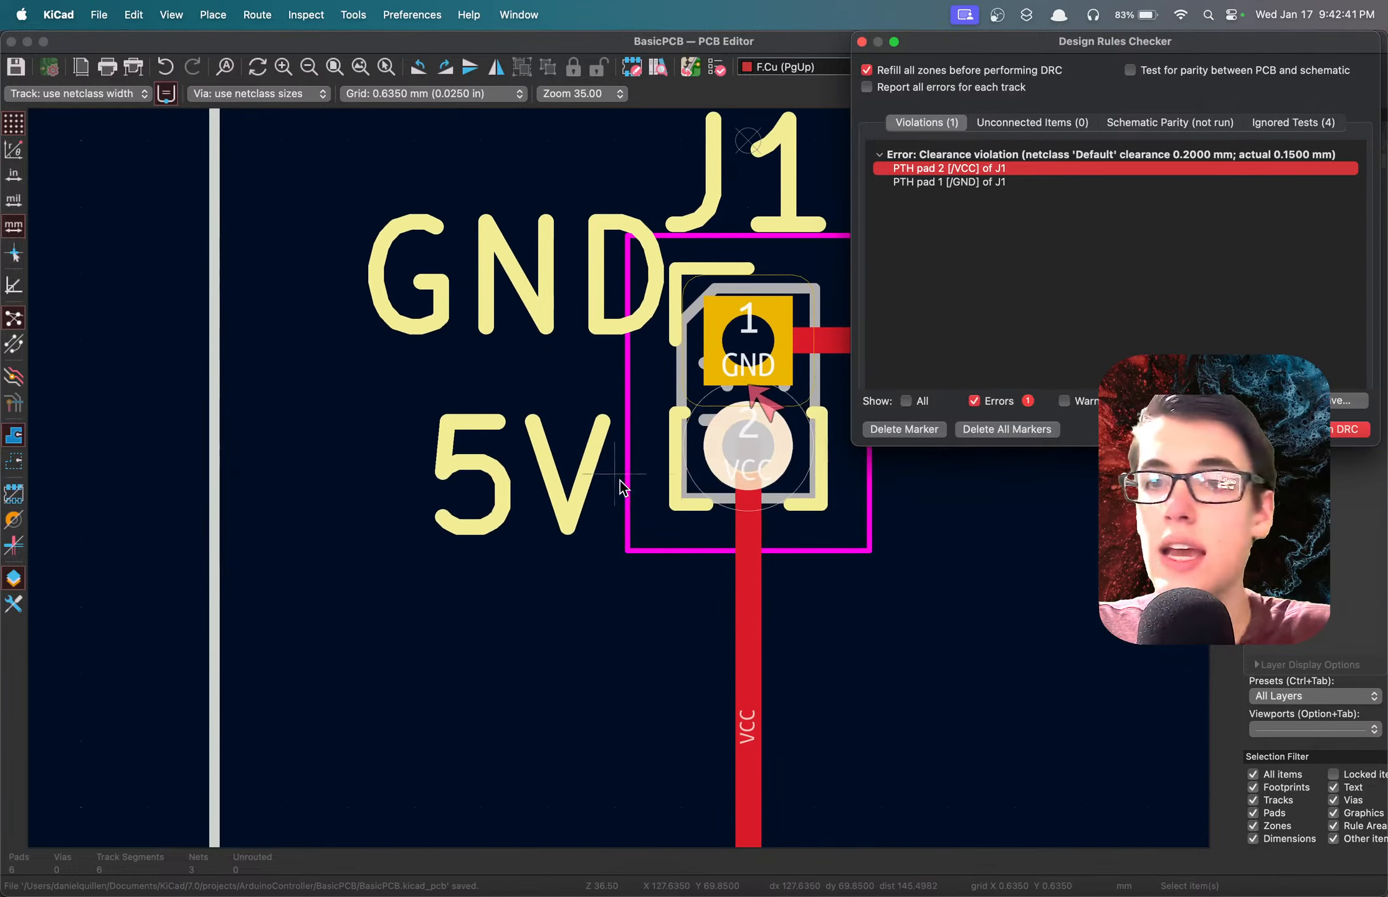
click(1175, 154)
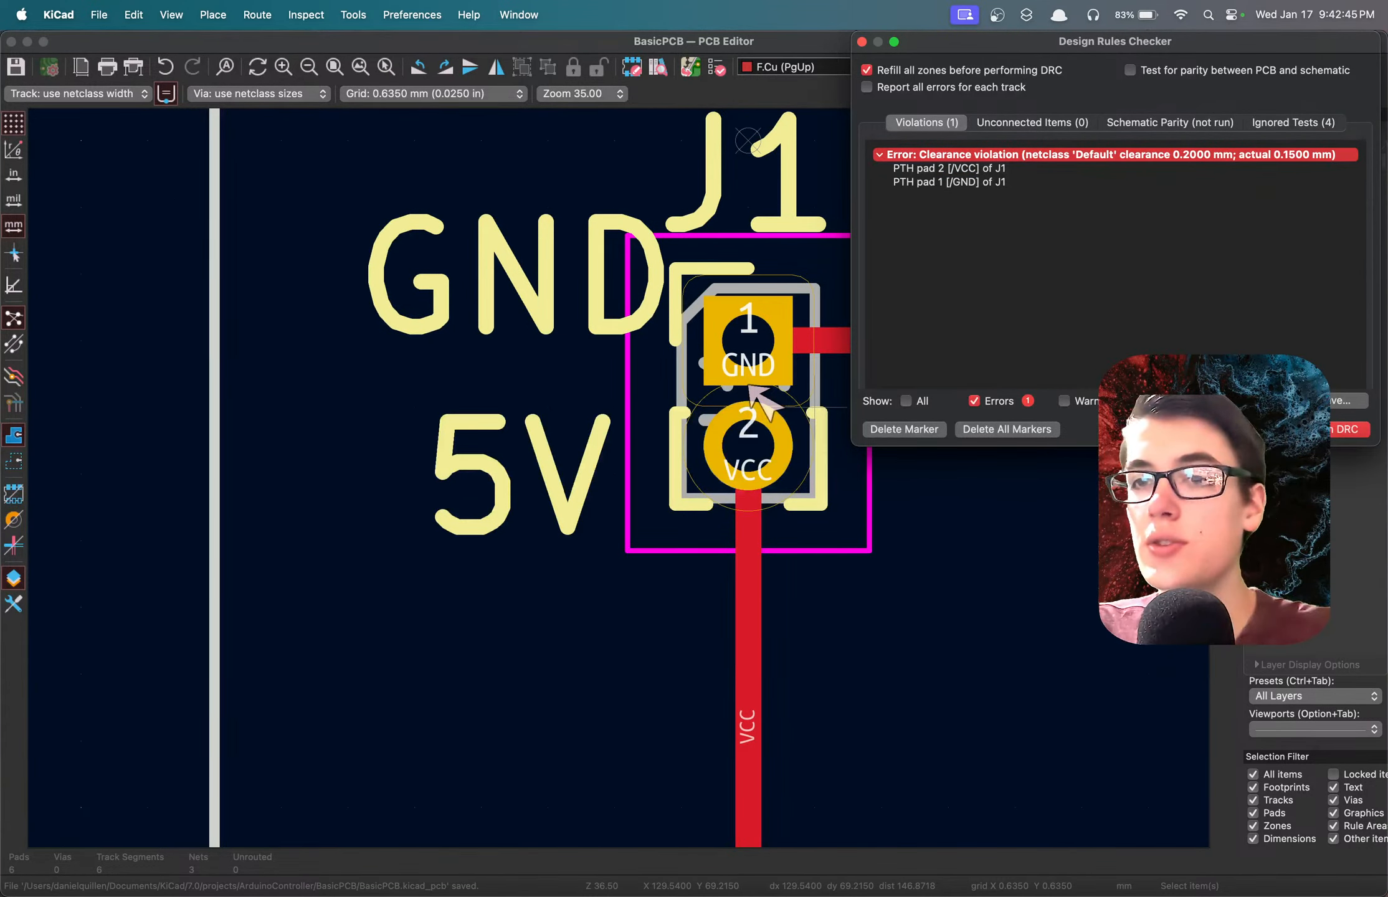
click(1267, 429)
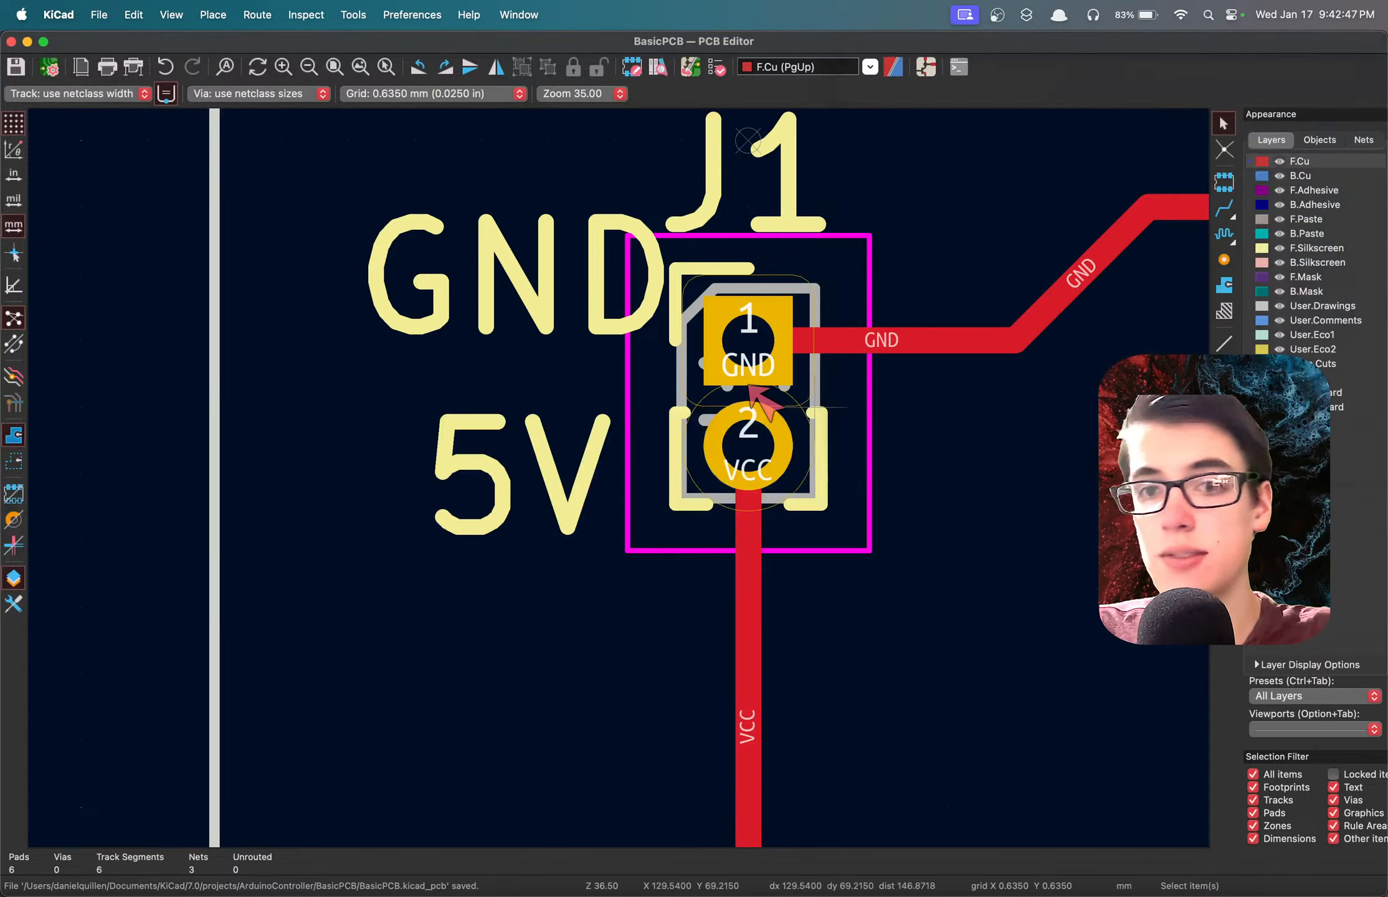
click(754, 353)
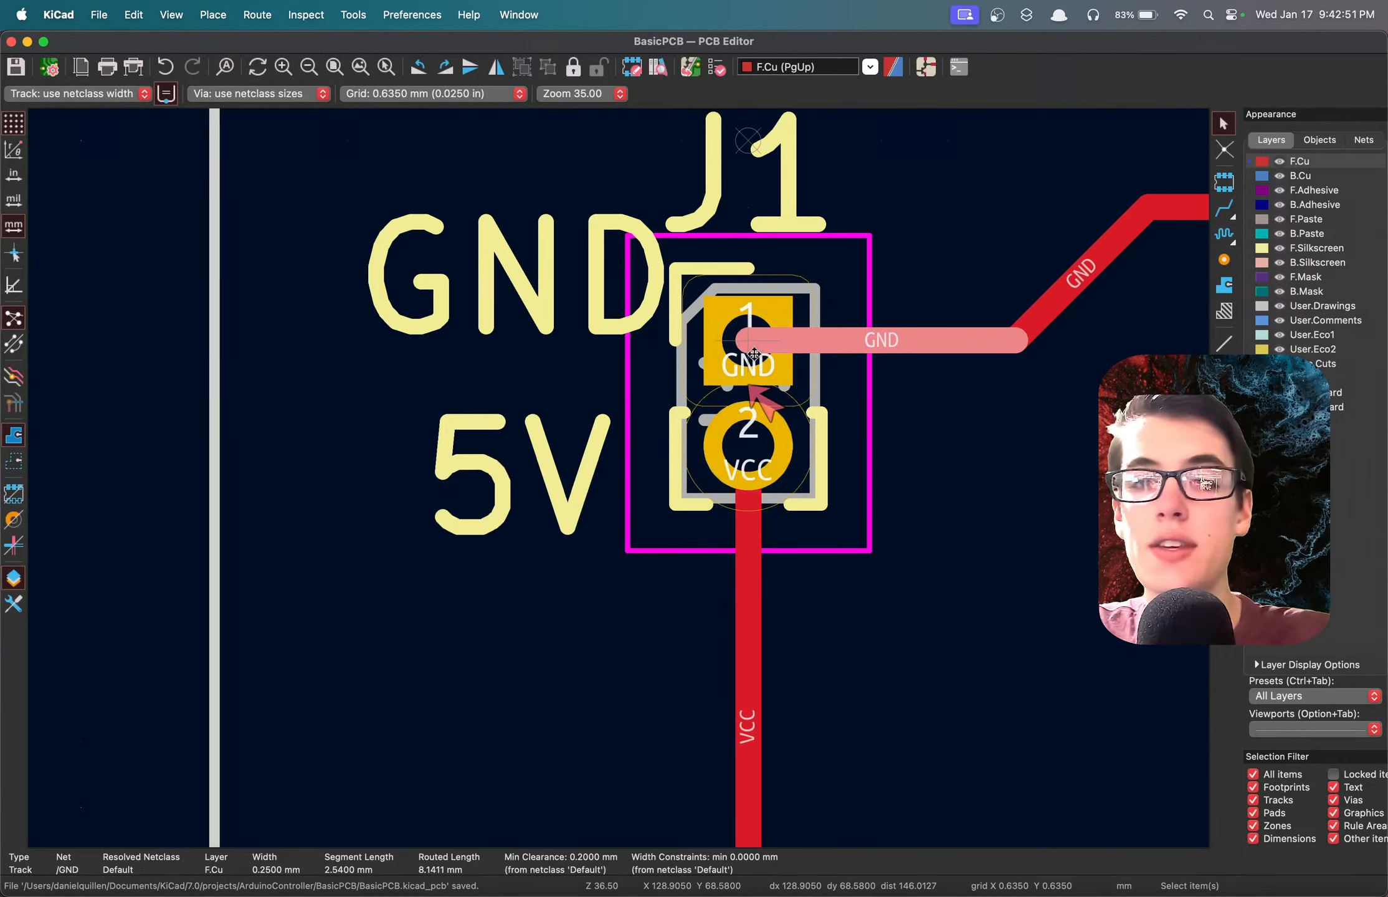
click(951, 561)
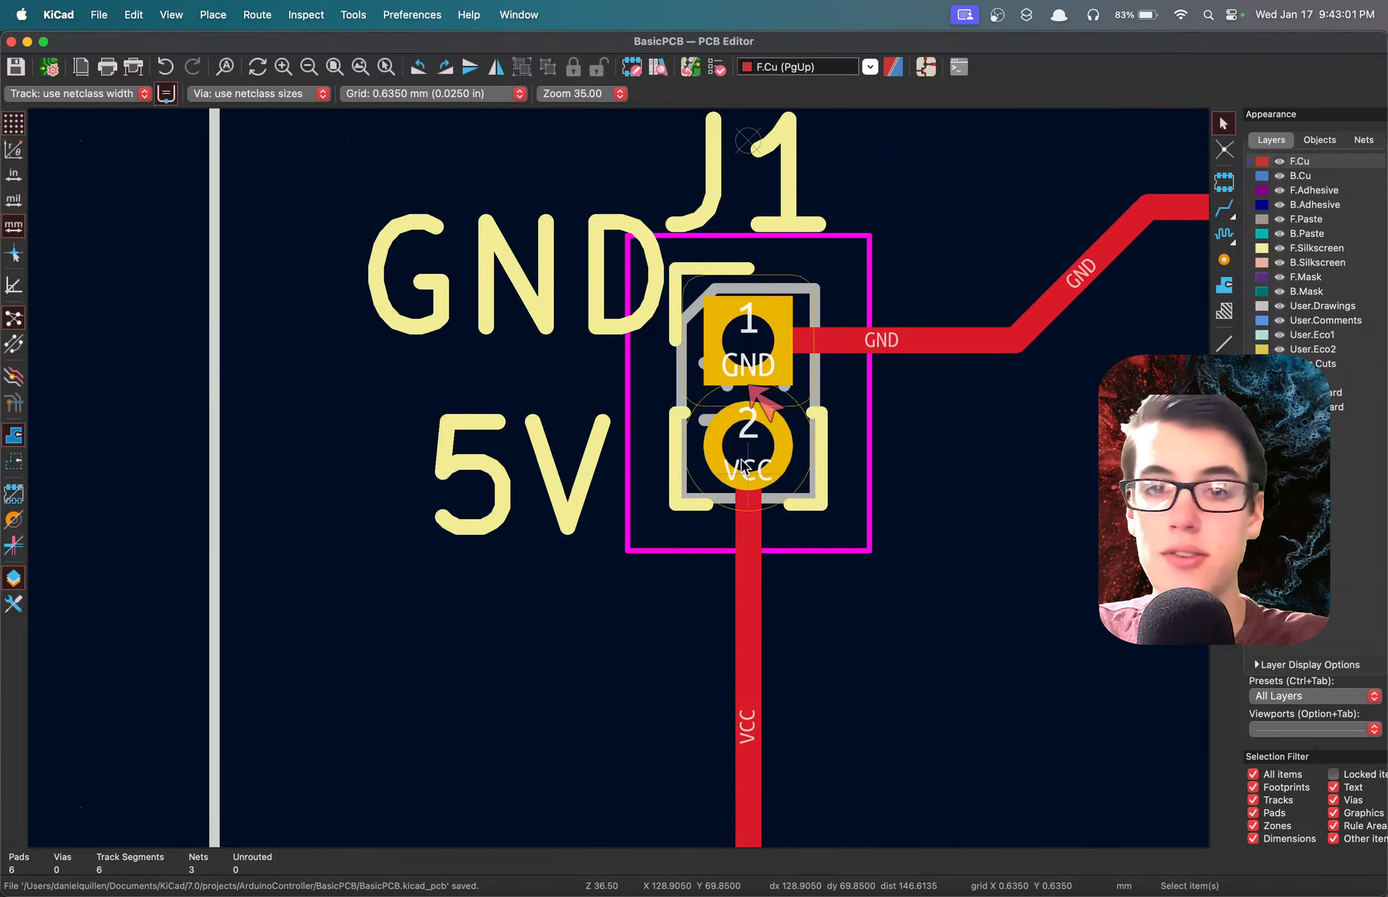
scroll(757, 430, down, 5)
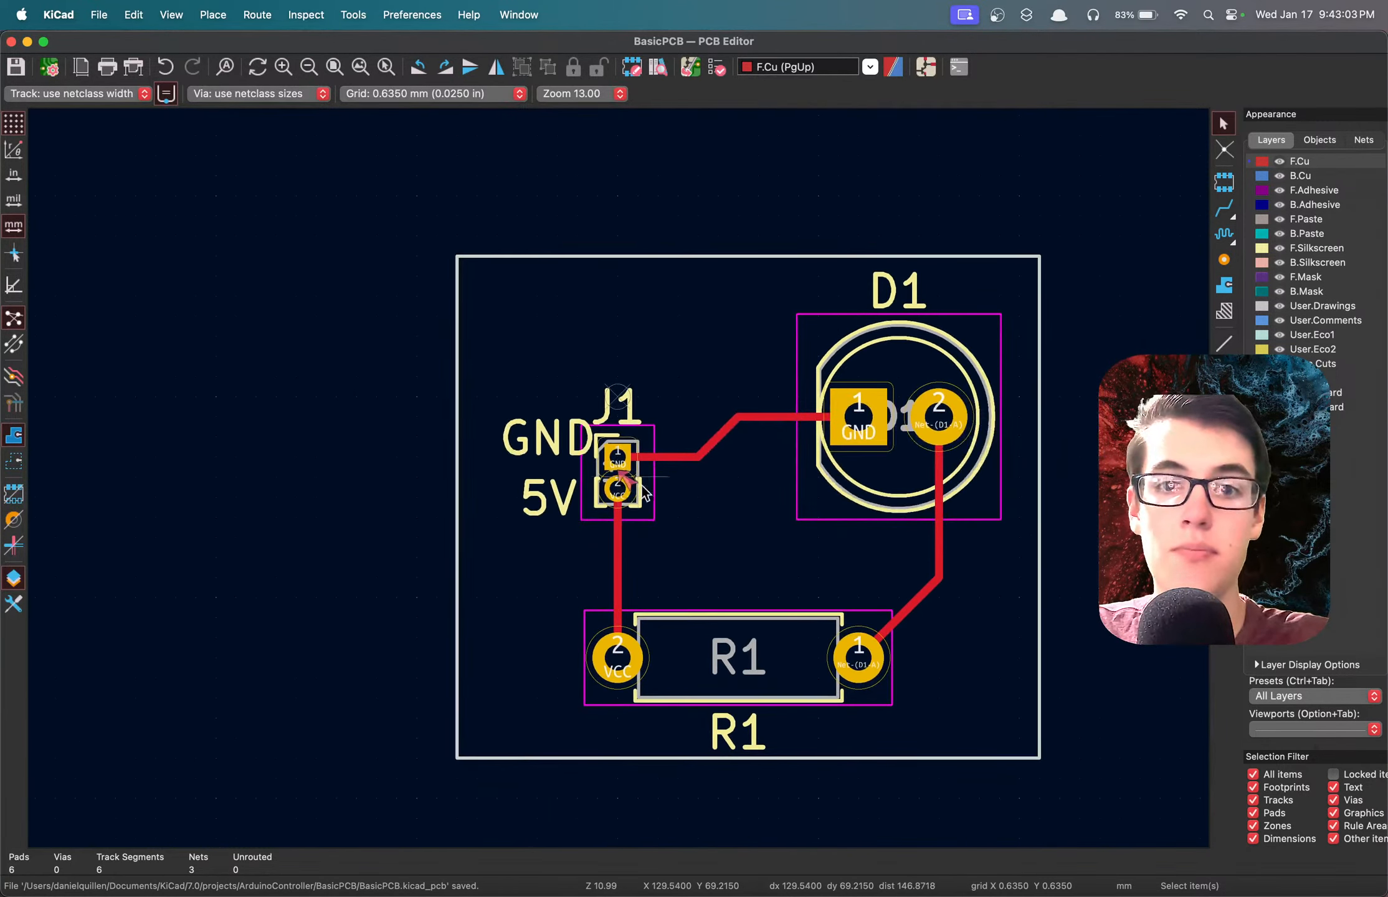
scroll(758, 517, down, 2)
scroll(620, 480, up, 2)
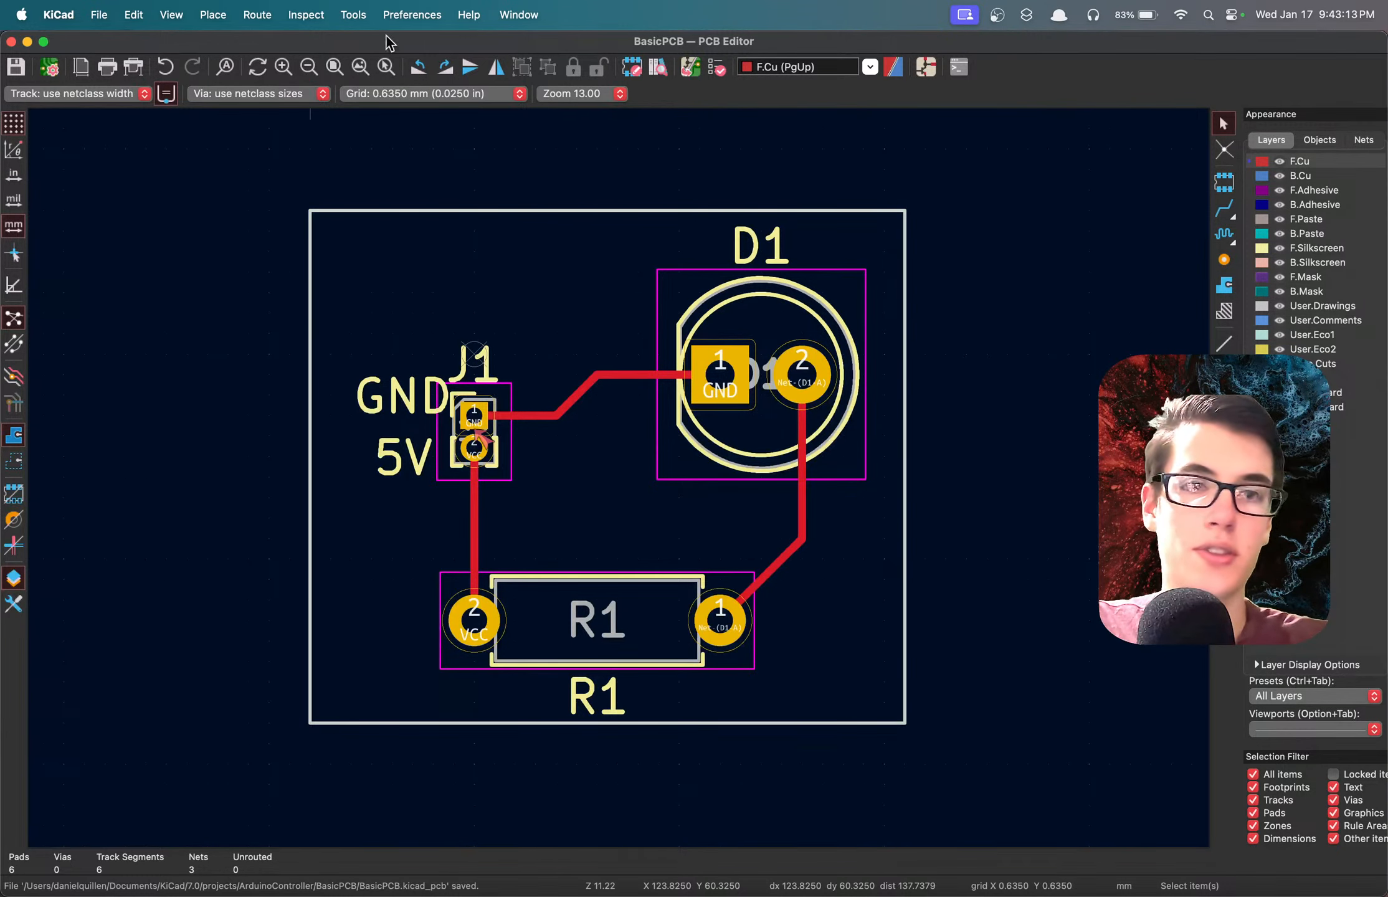
click(384, 95)
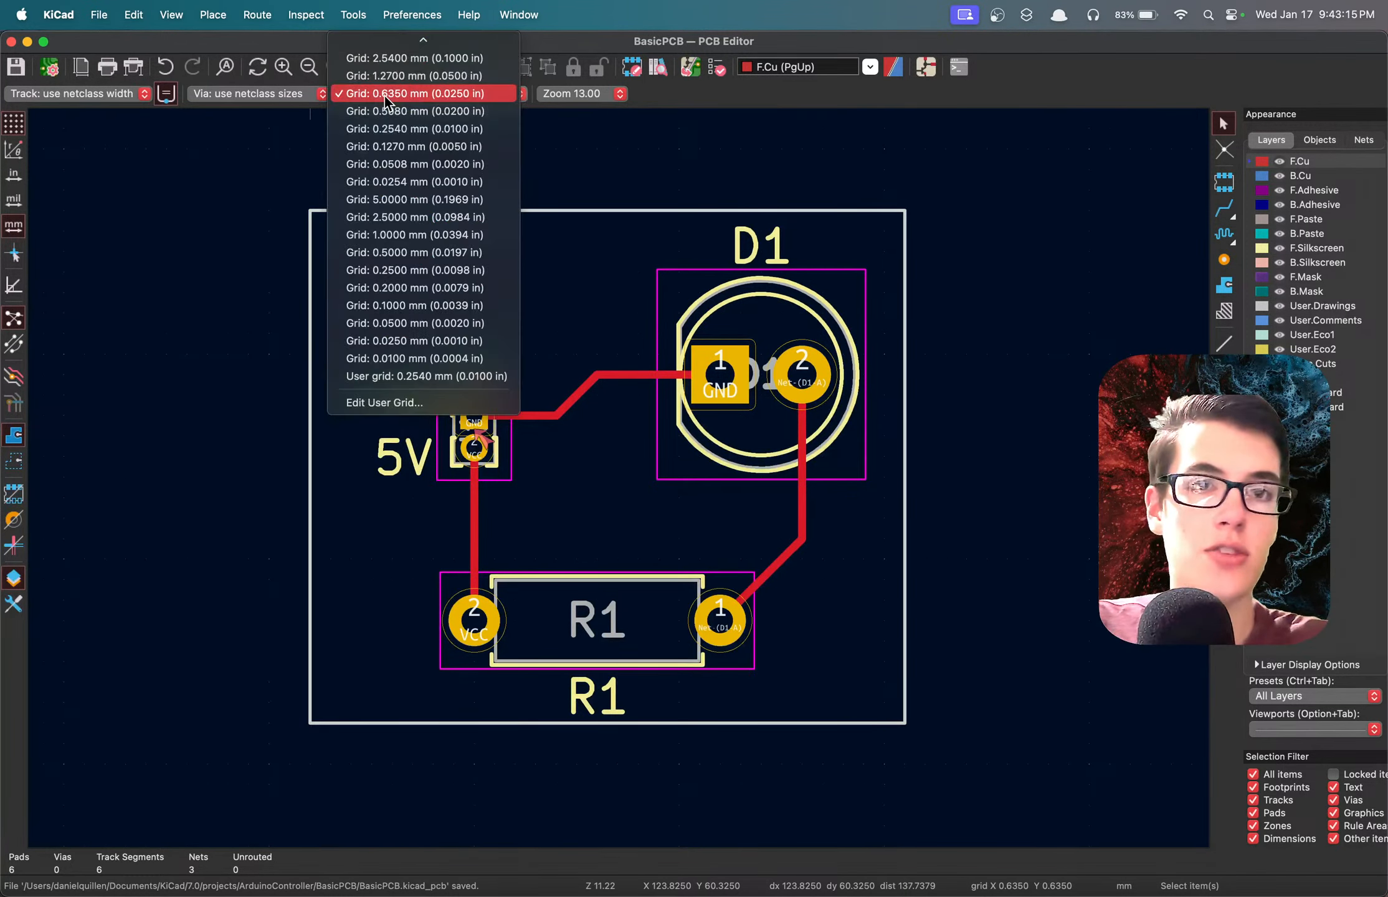
click(391, 94)
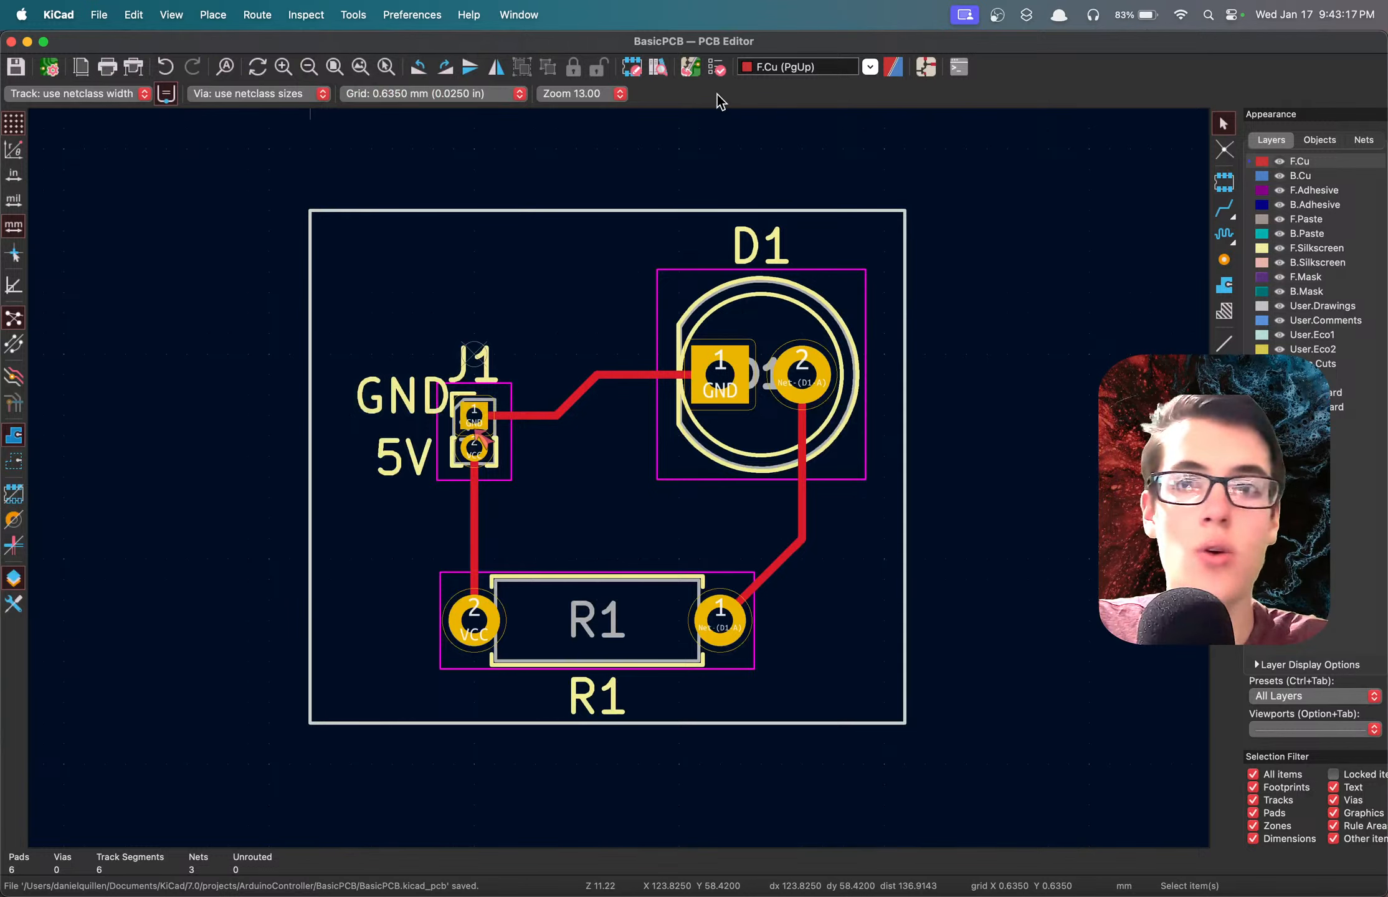
click(718, 67)
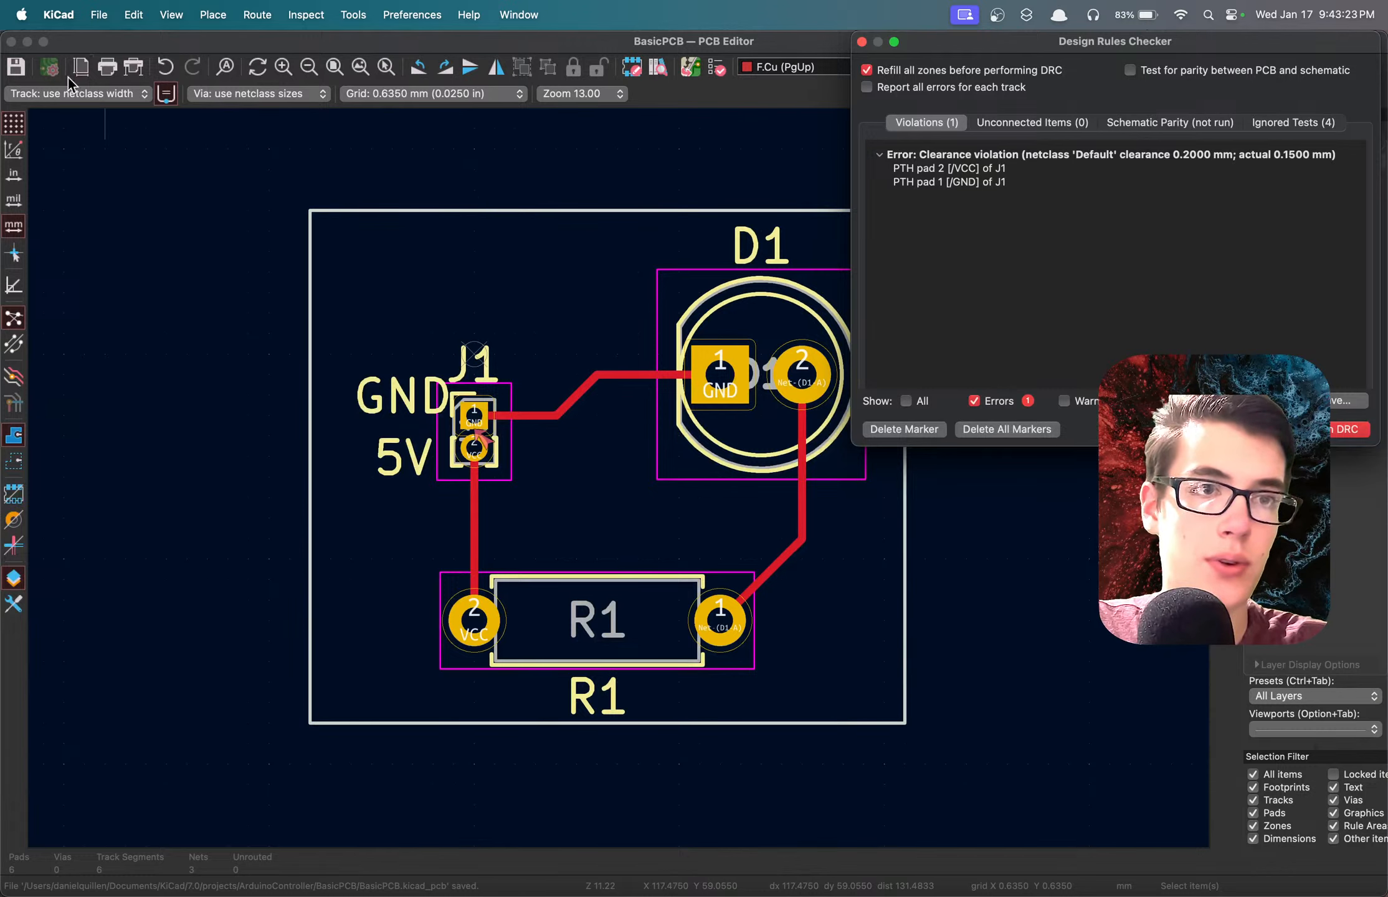
click(47, 69)
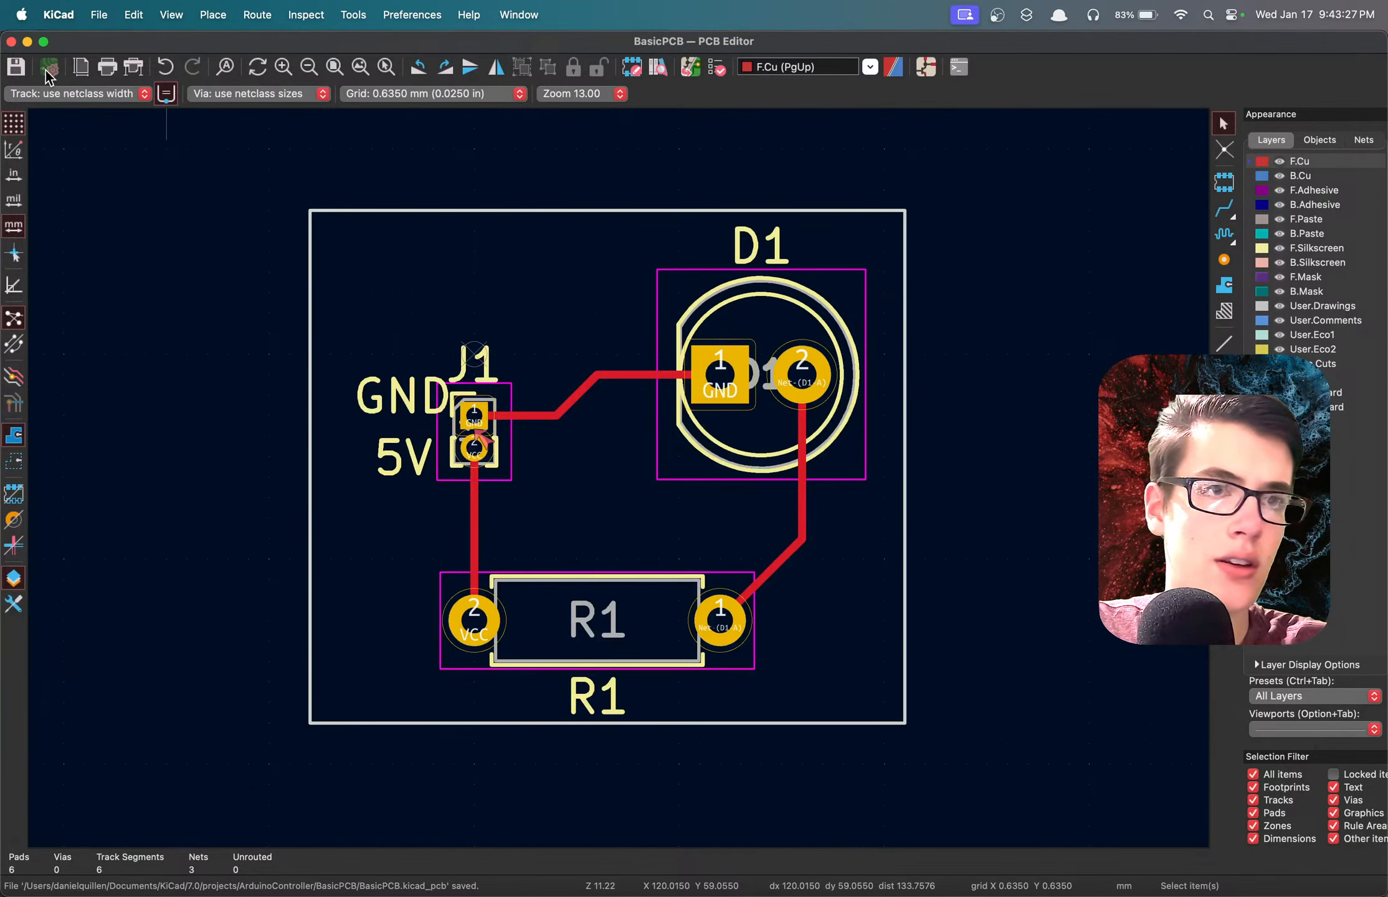
click(101, 14)
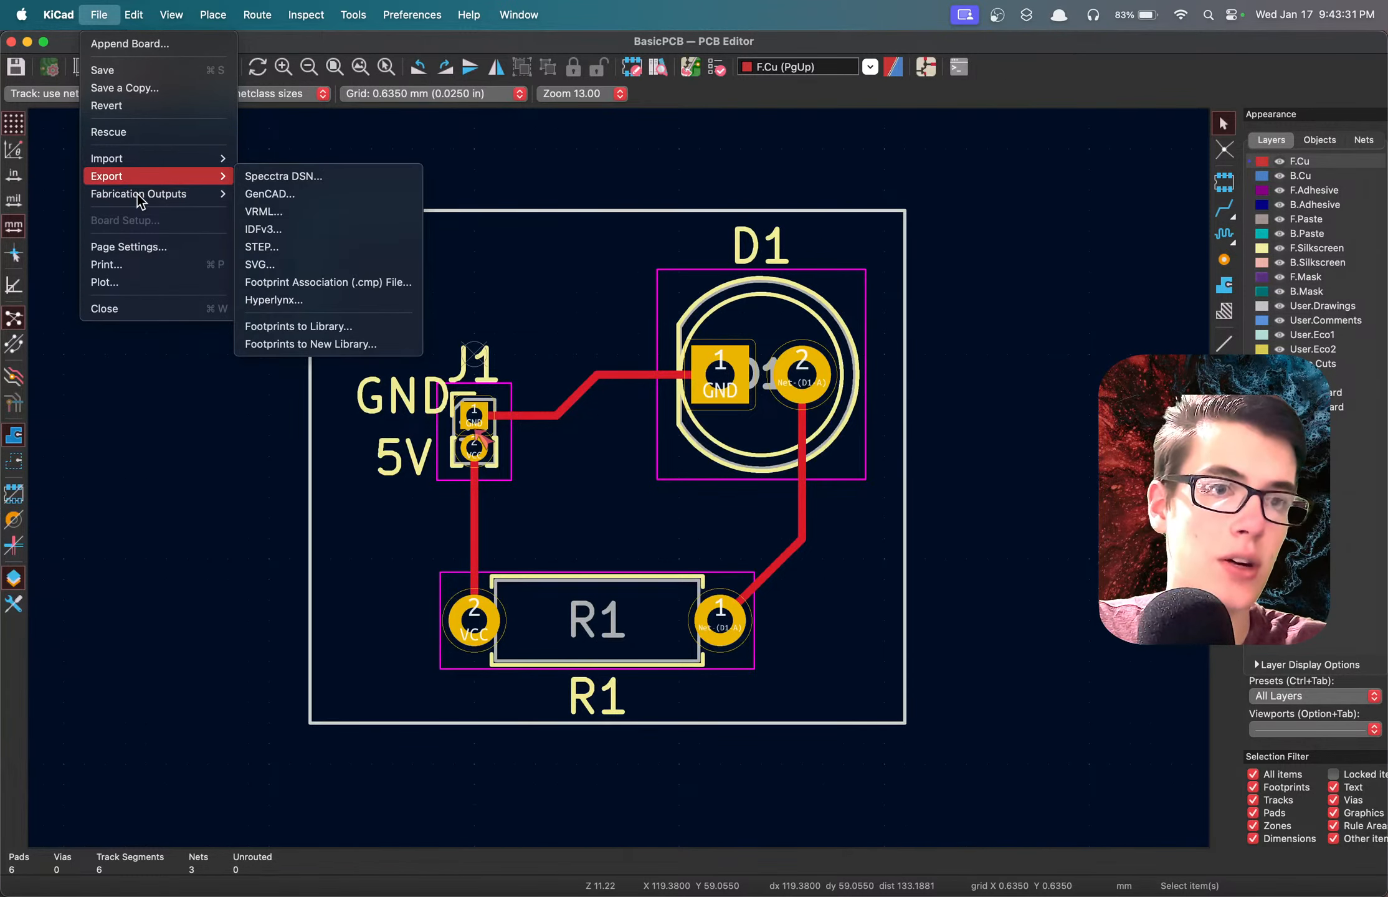
mouse_move(143, 196)
click(137, 245)
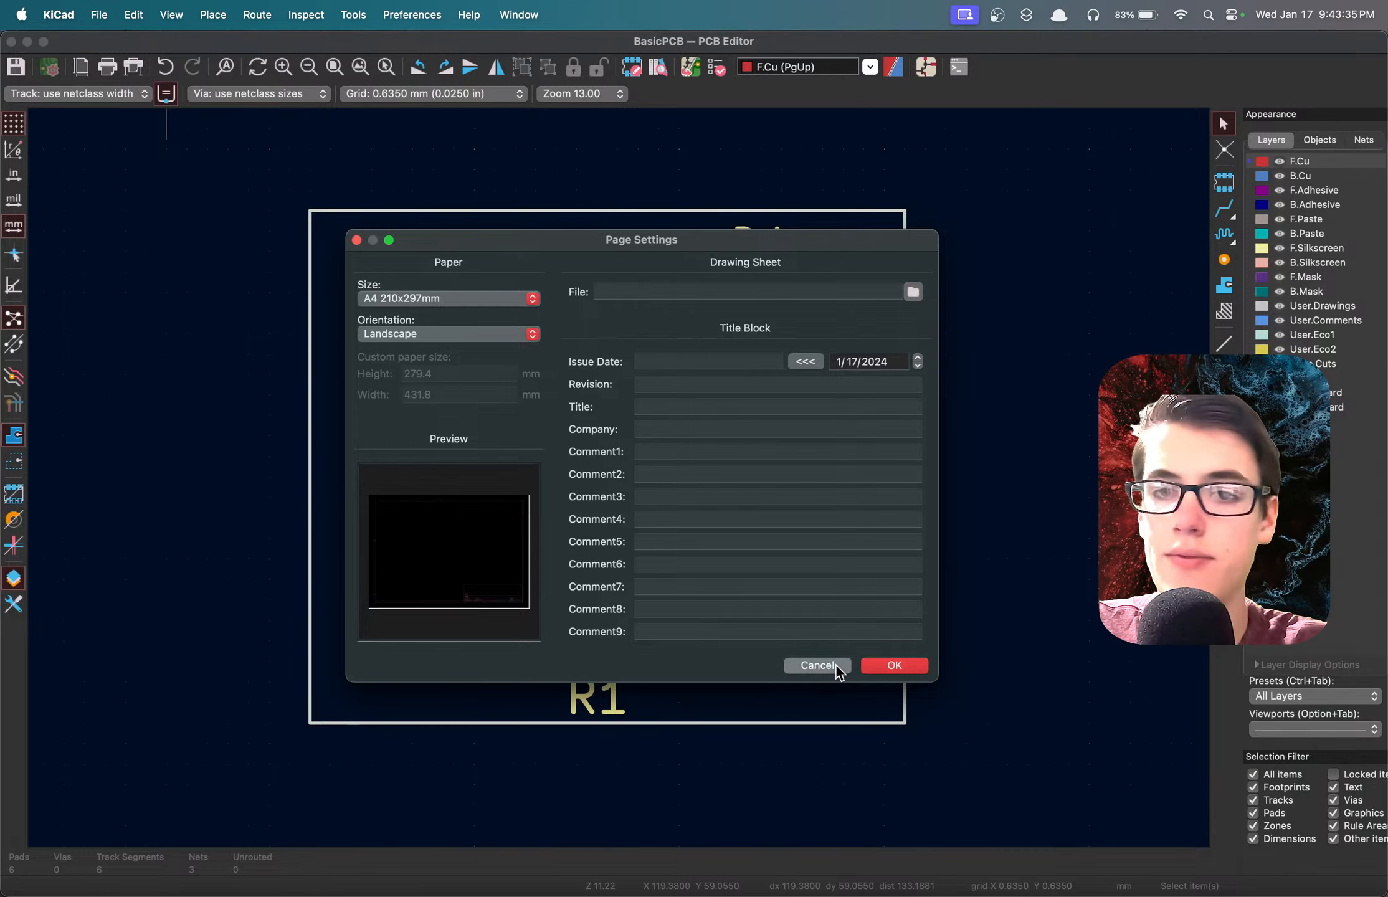
click(817, 666)
click(135, 18)
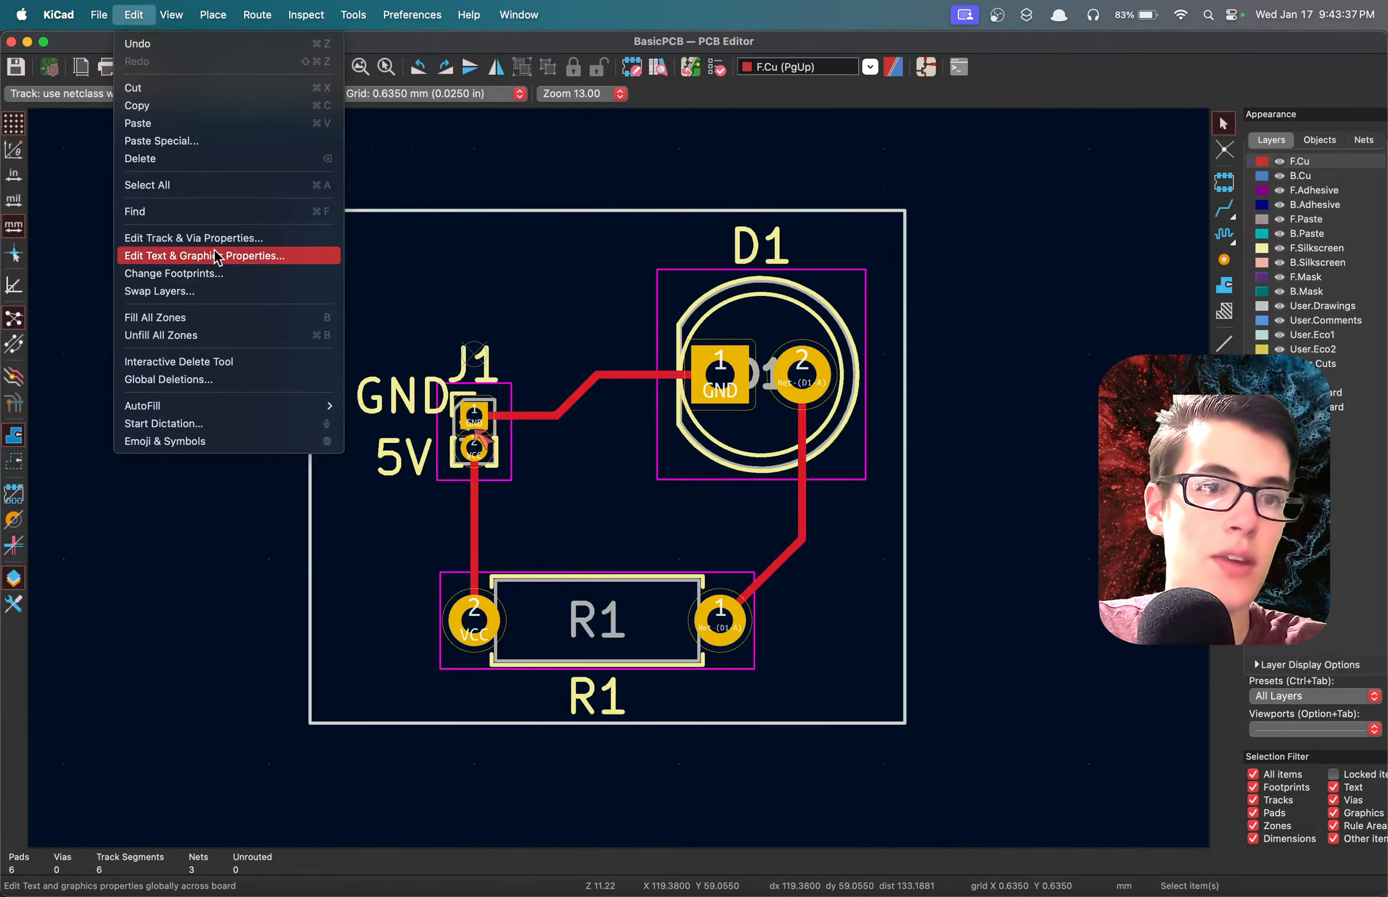
mouse_move(221, 18)
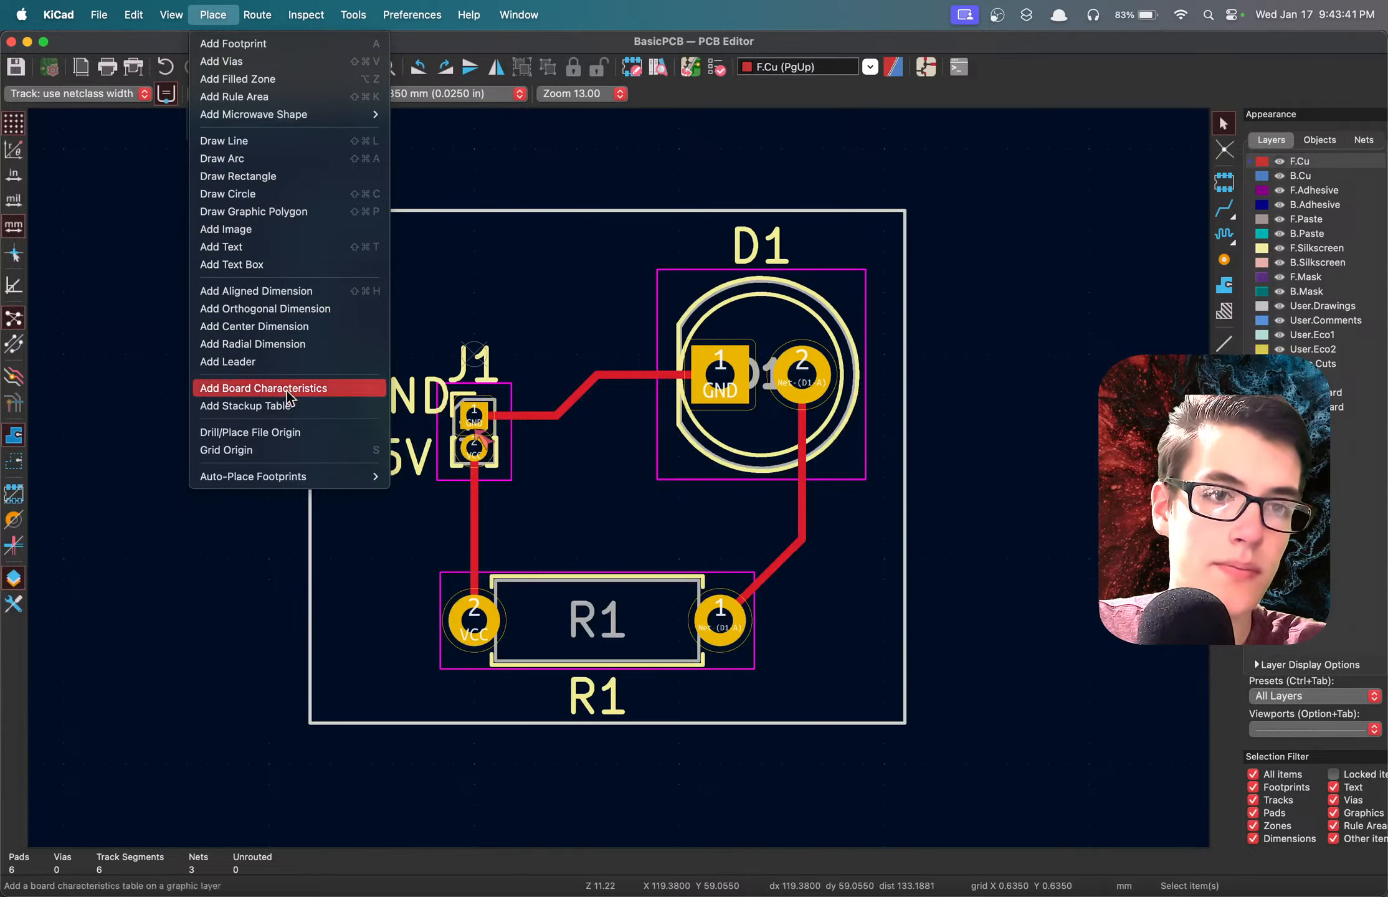
mouse_move(283, 482)
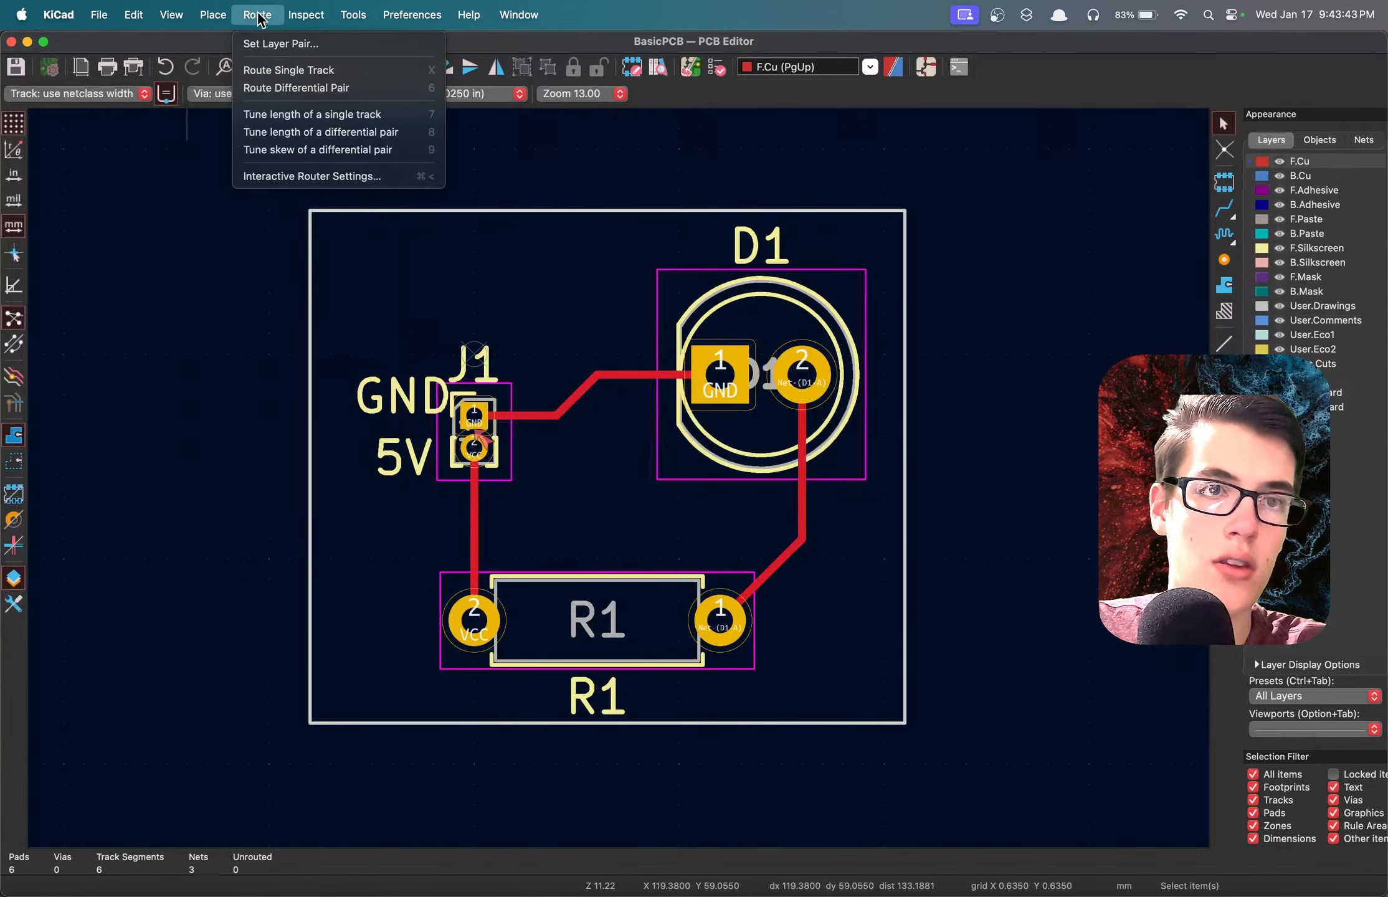
mouse_move(313, 17)
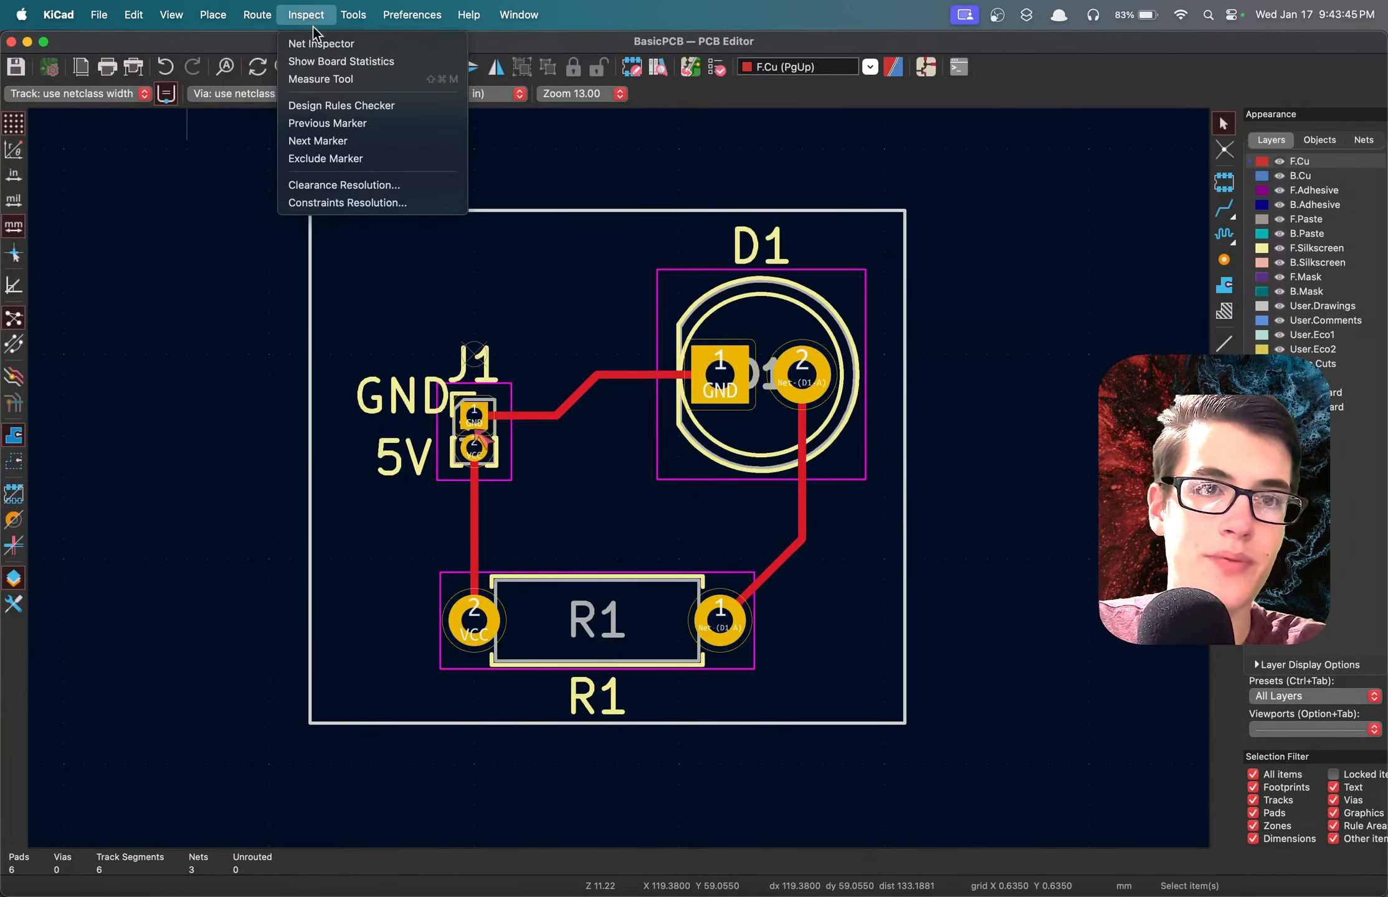
mouse_move(357, 19)
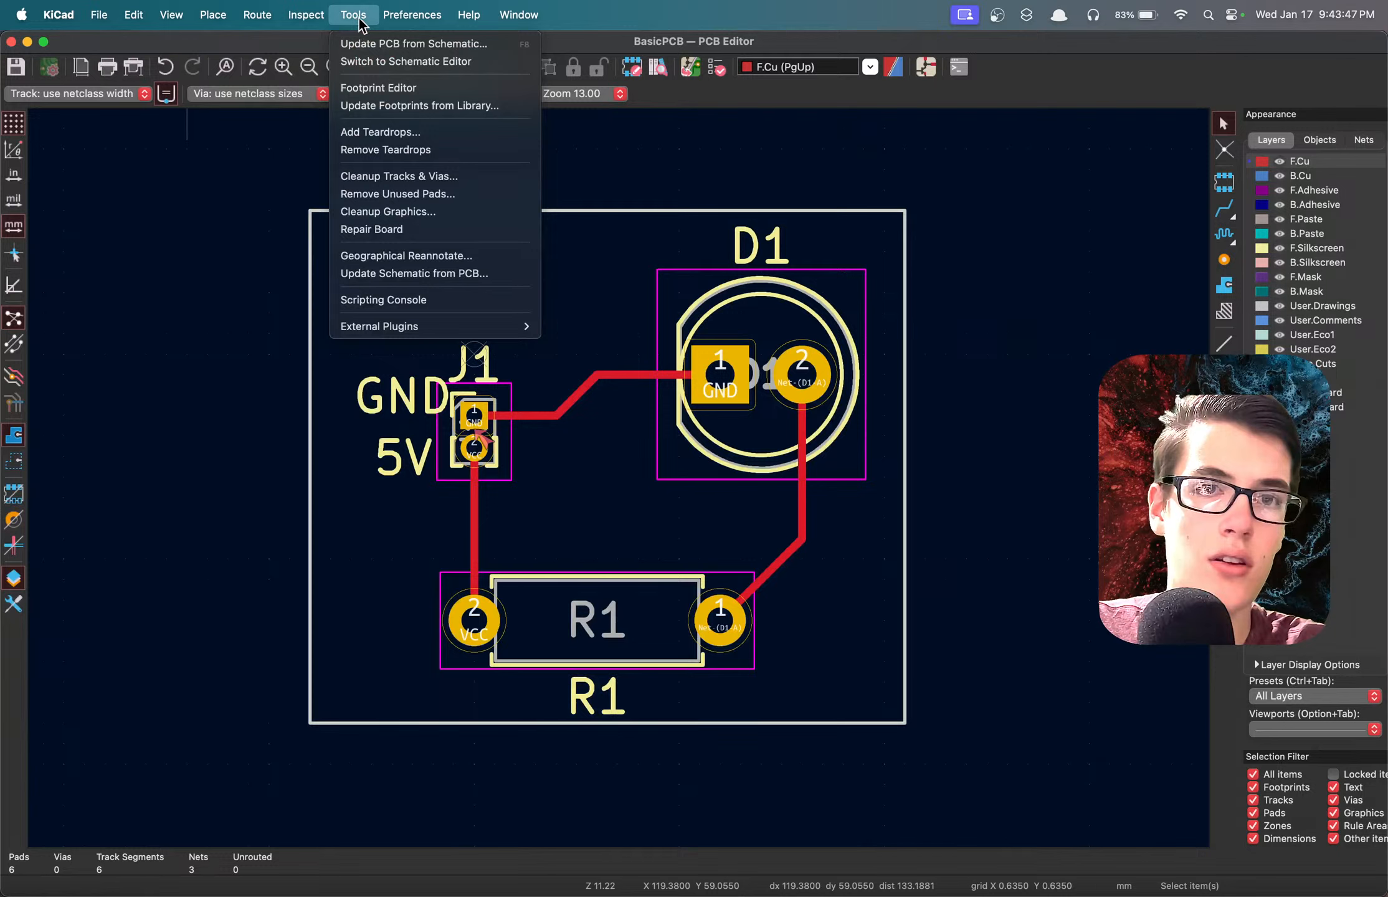
click(359, 19)
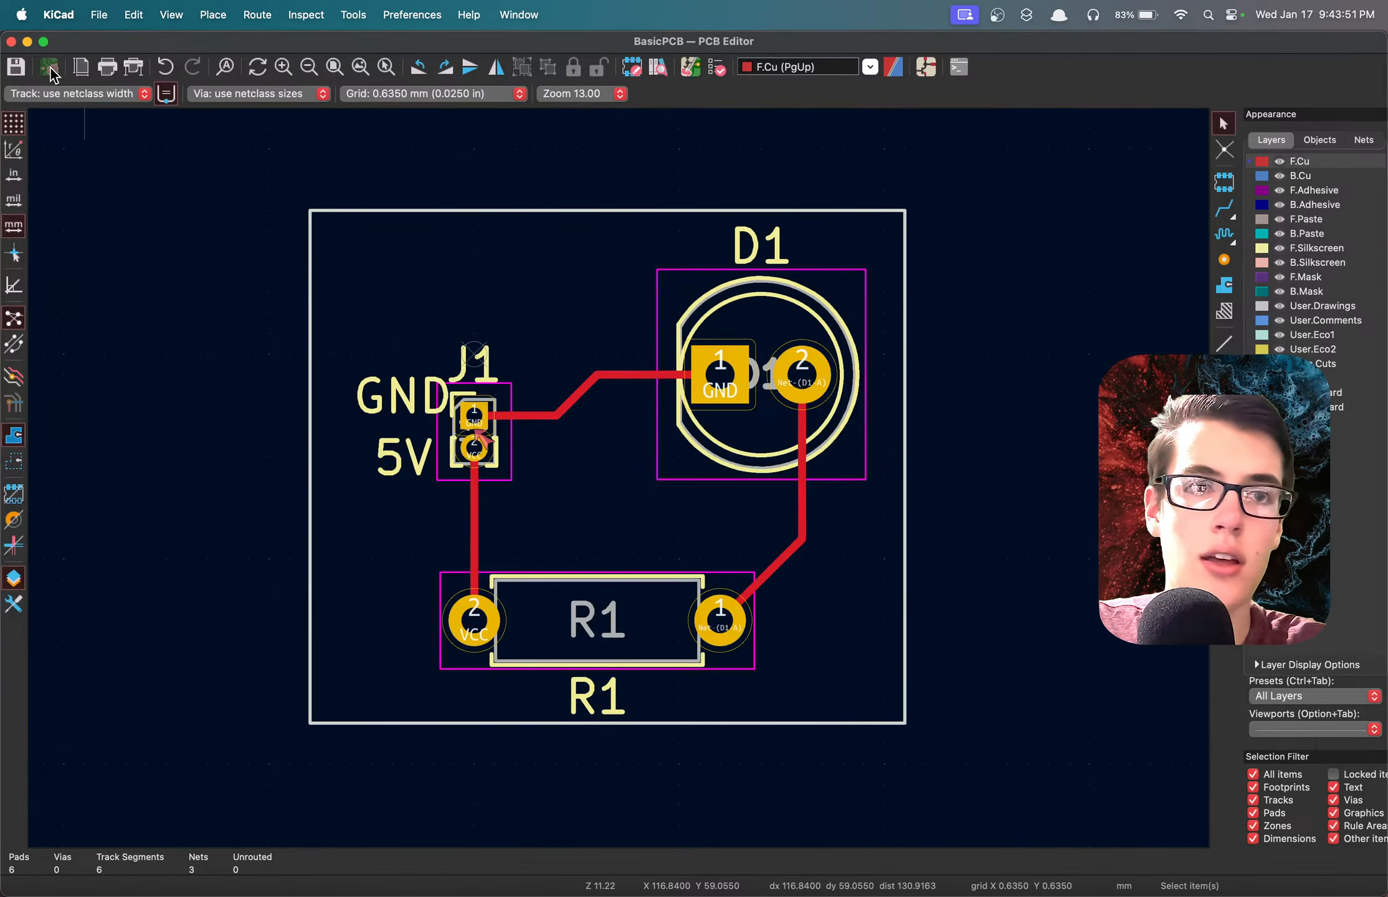
Look through the board setup's editor layers, physical stackup, board finish, solder mask and text formatting settings.
click(65, 93)
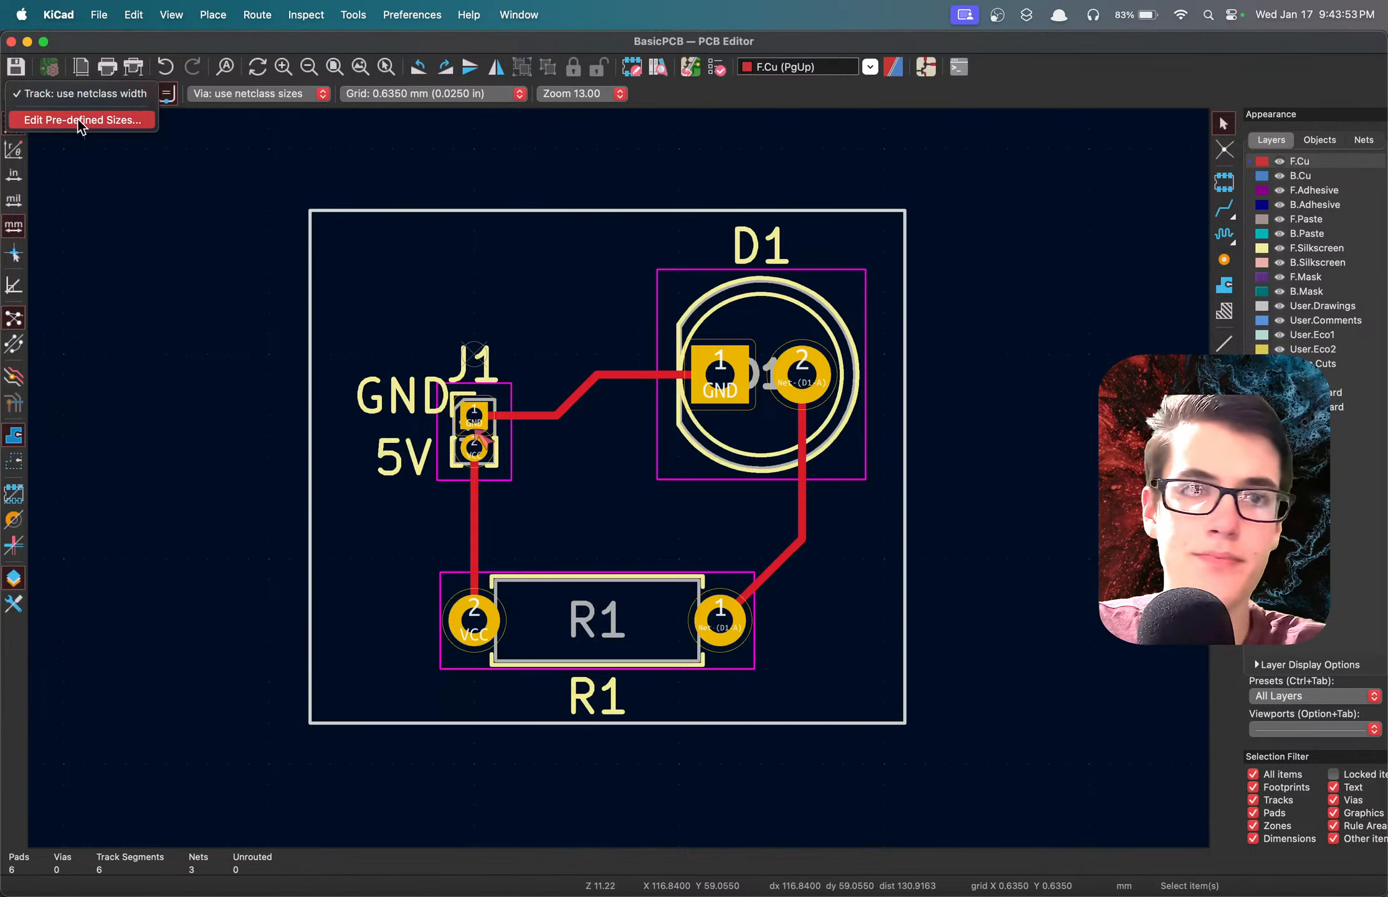
click(78, 119)
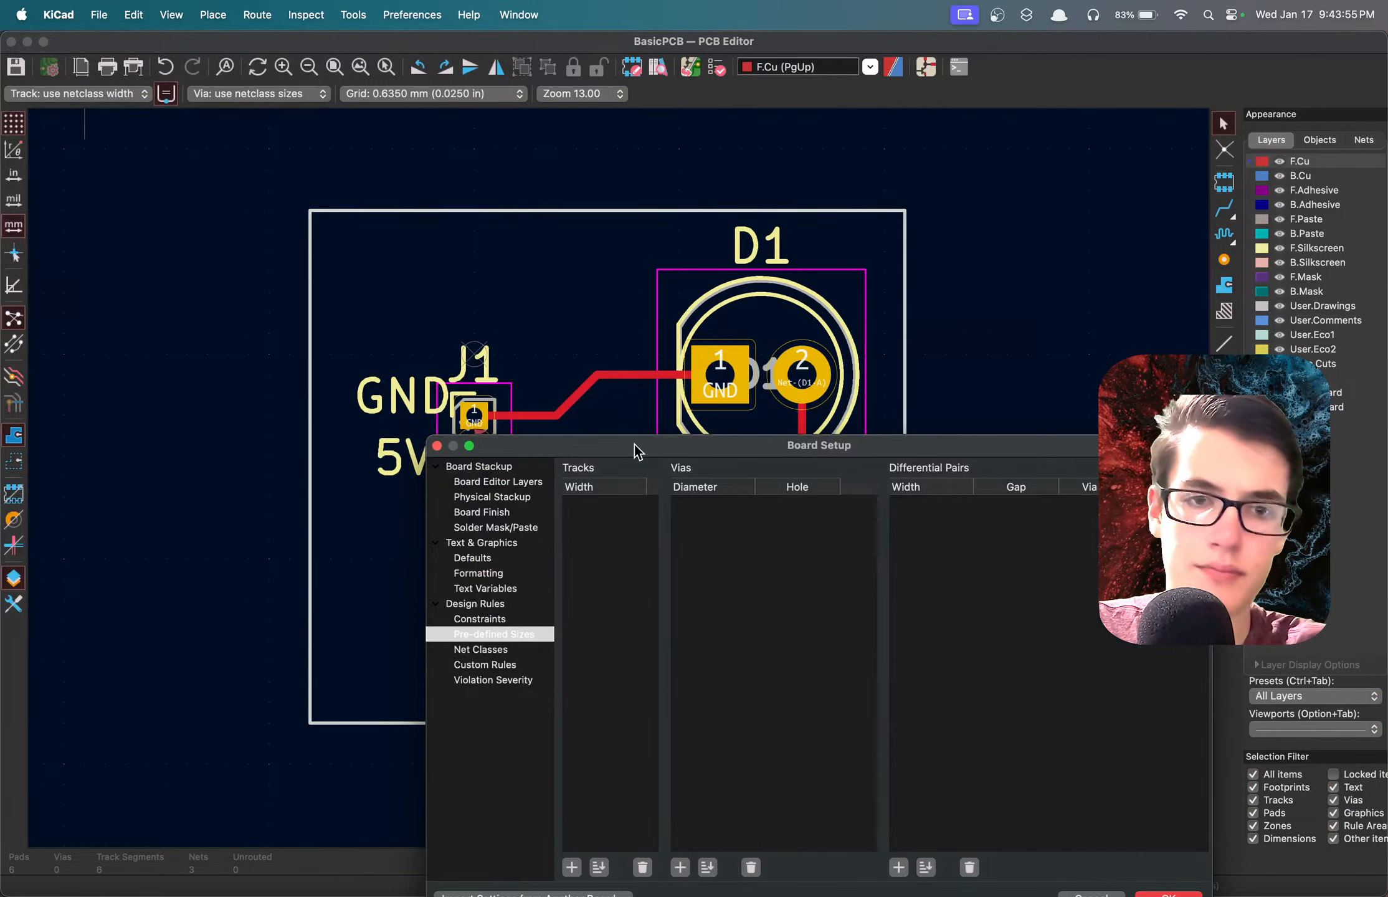
drag(634, 445, 548, 249)
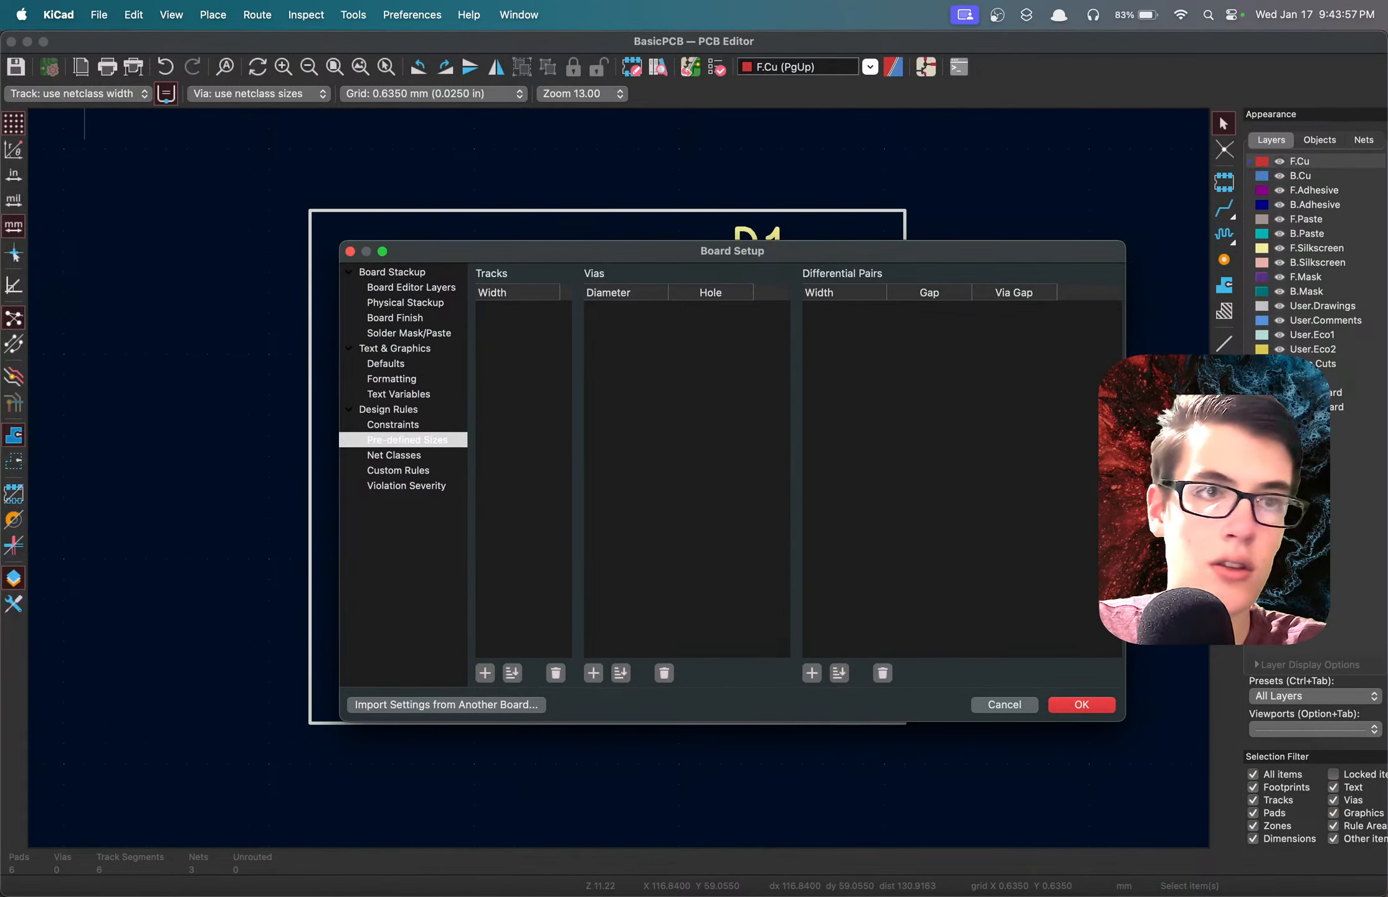
click(405, 287)
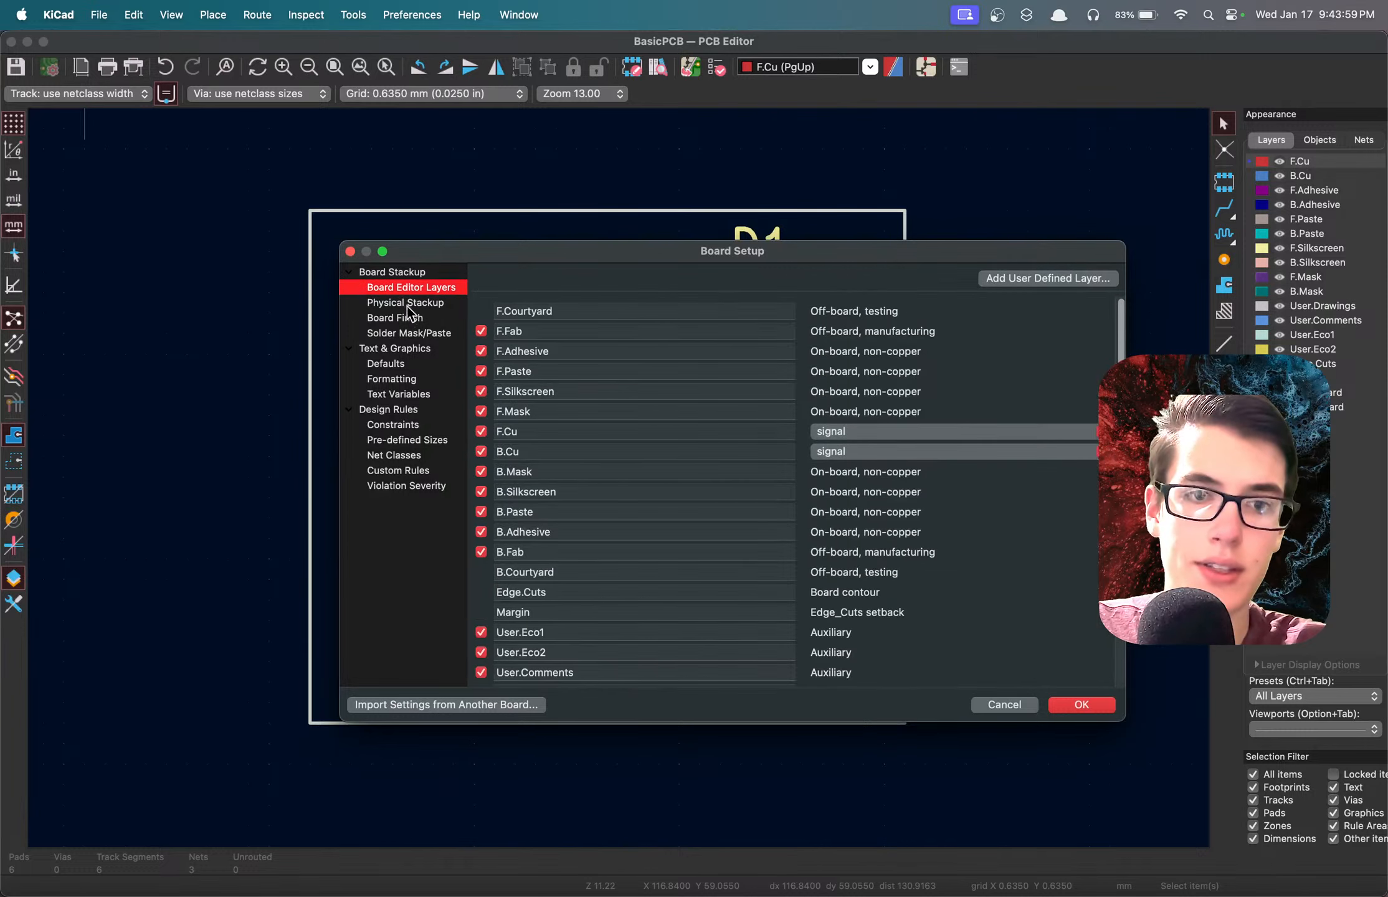
click(405, 304)
click(398, 292)
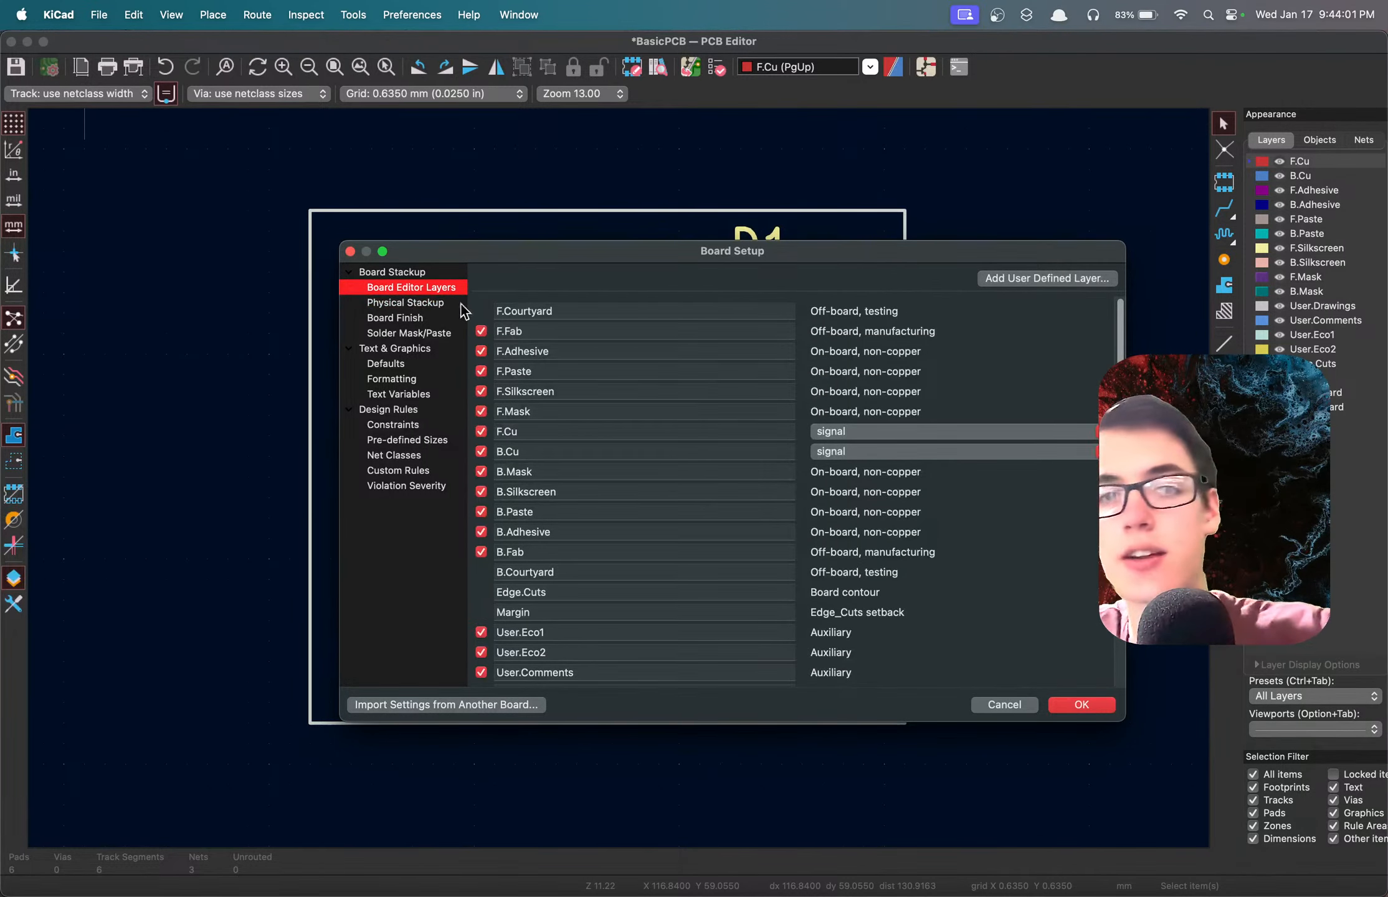
click(402, 306)
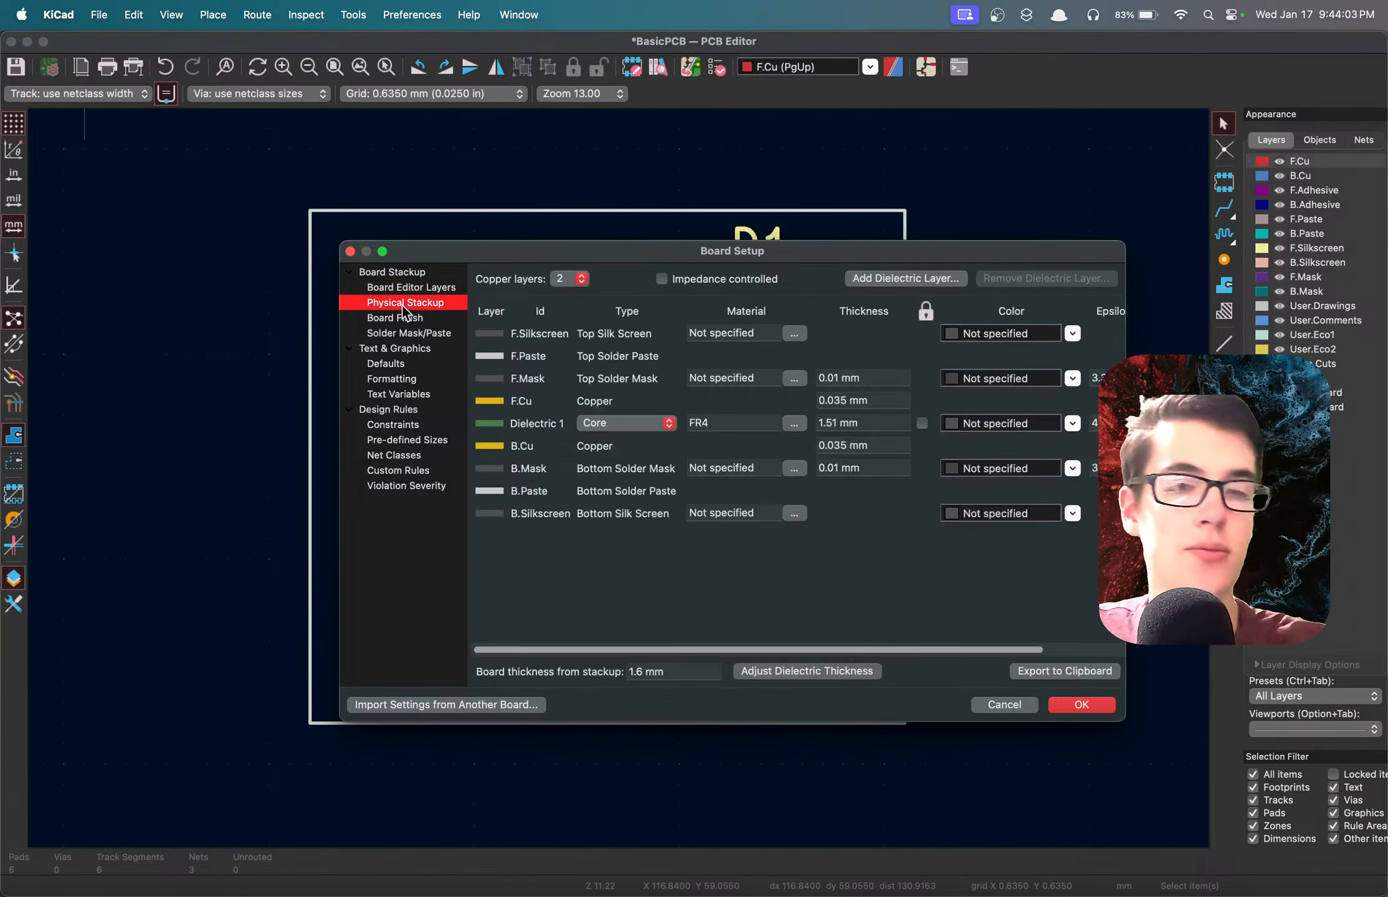
click(408, 289)
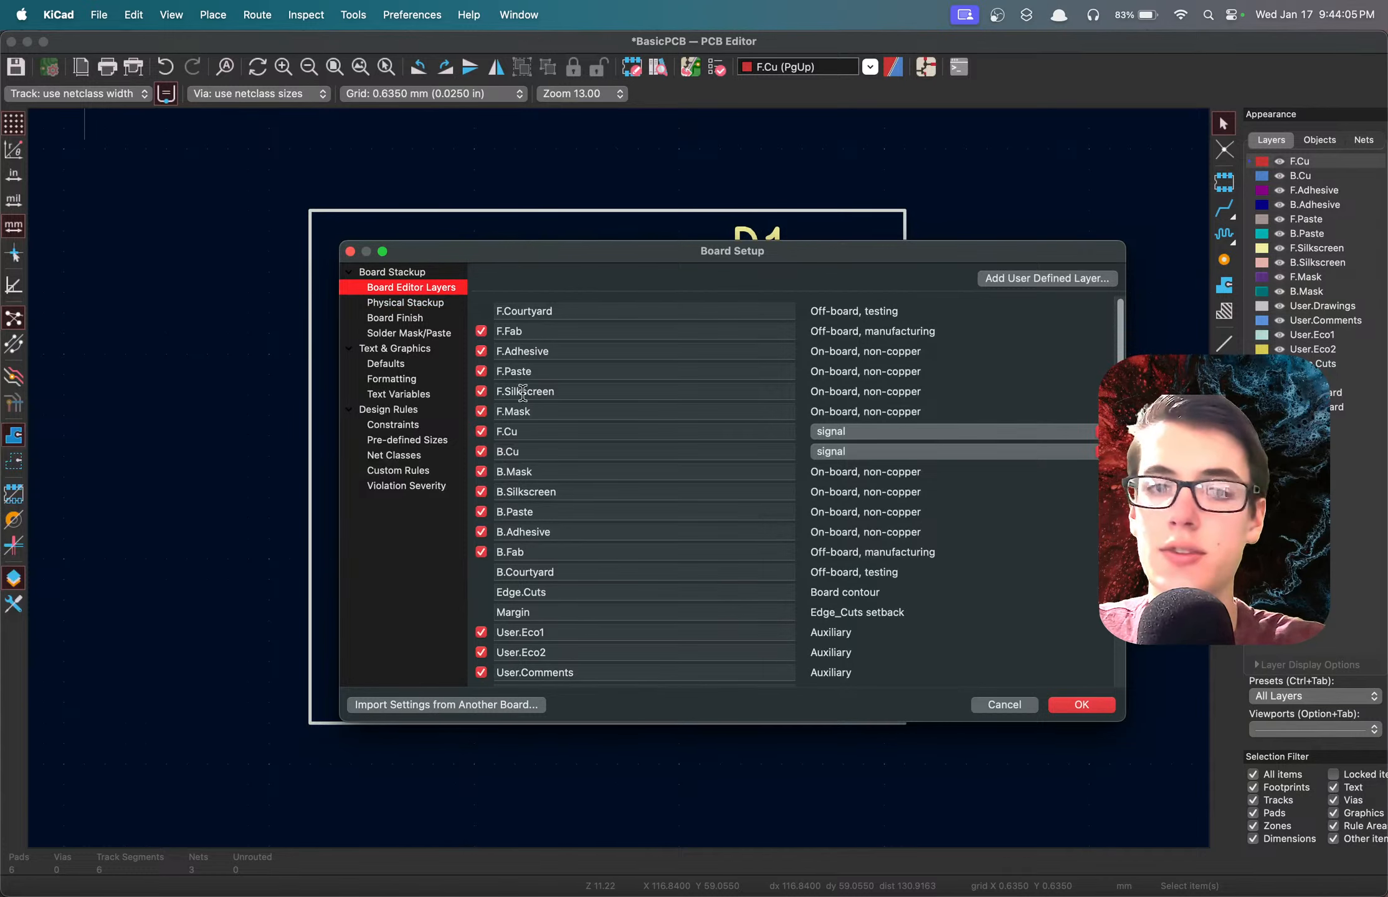
click(411, 304)
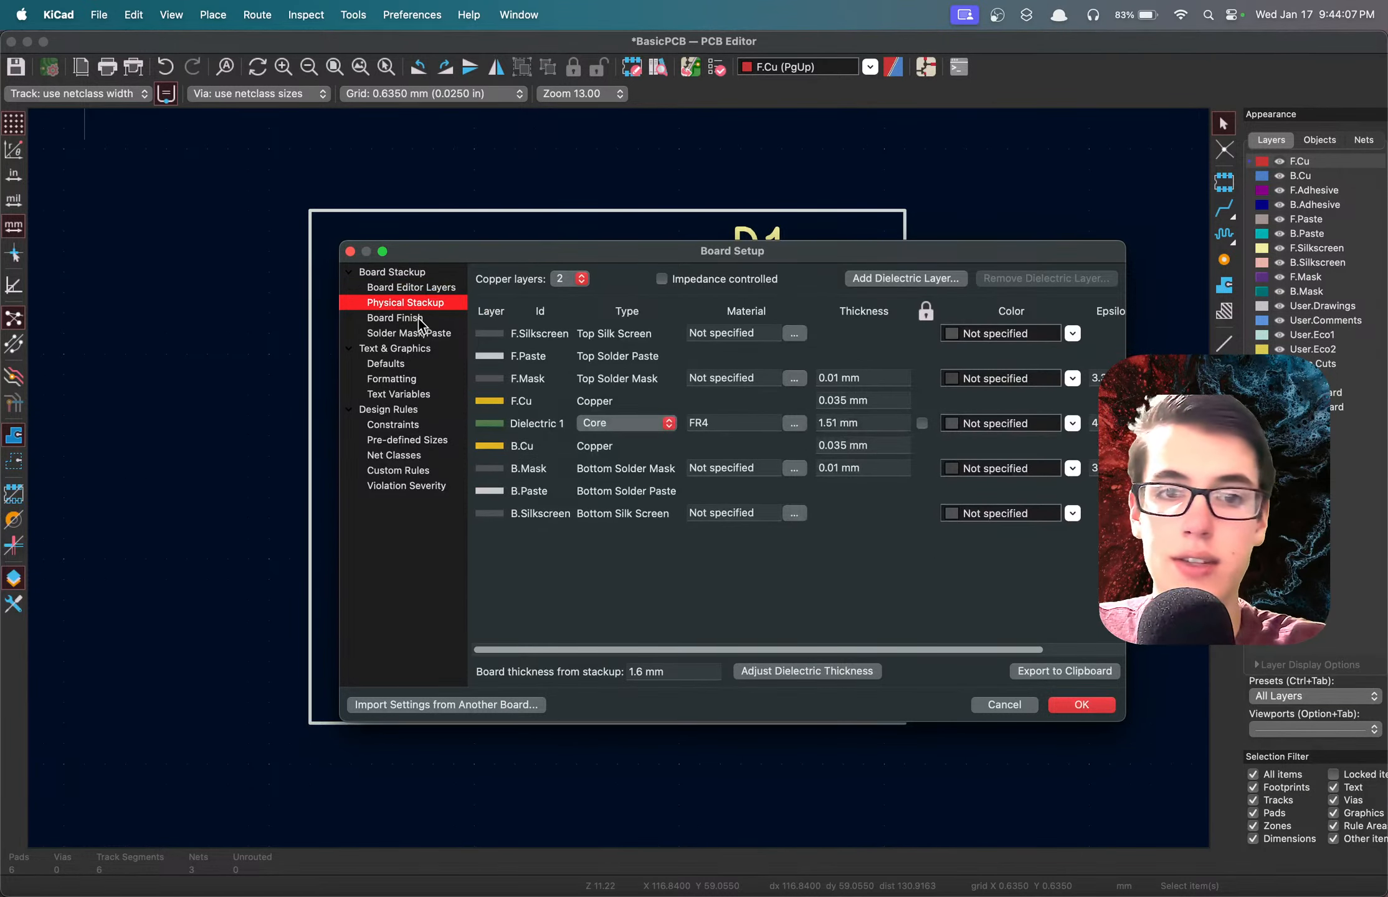
click(396, 319)
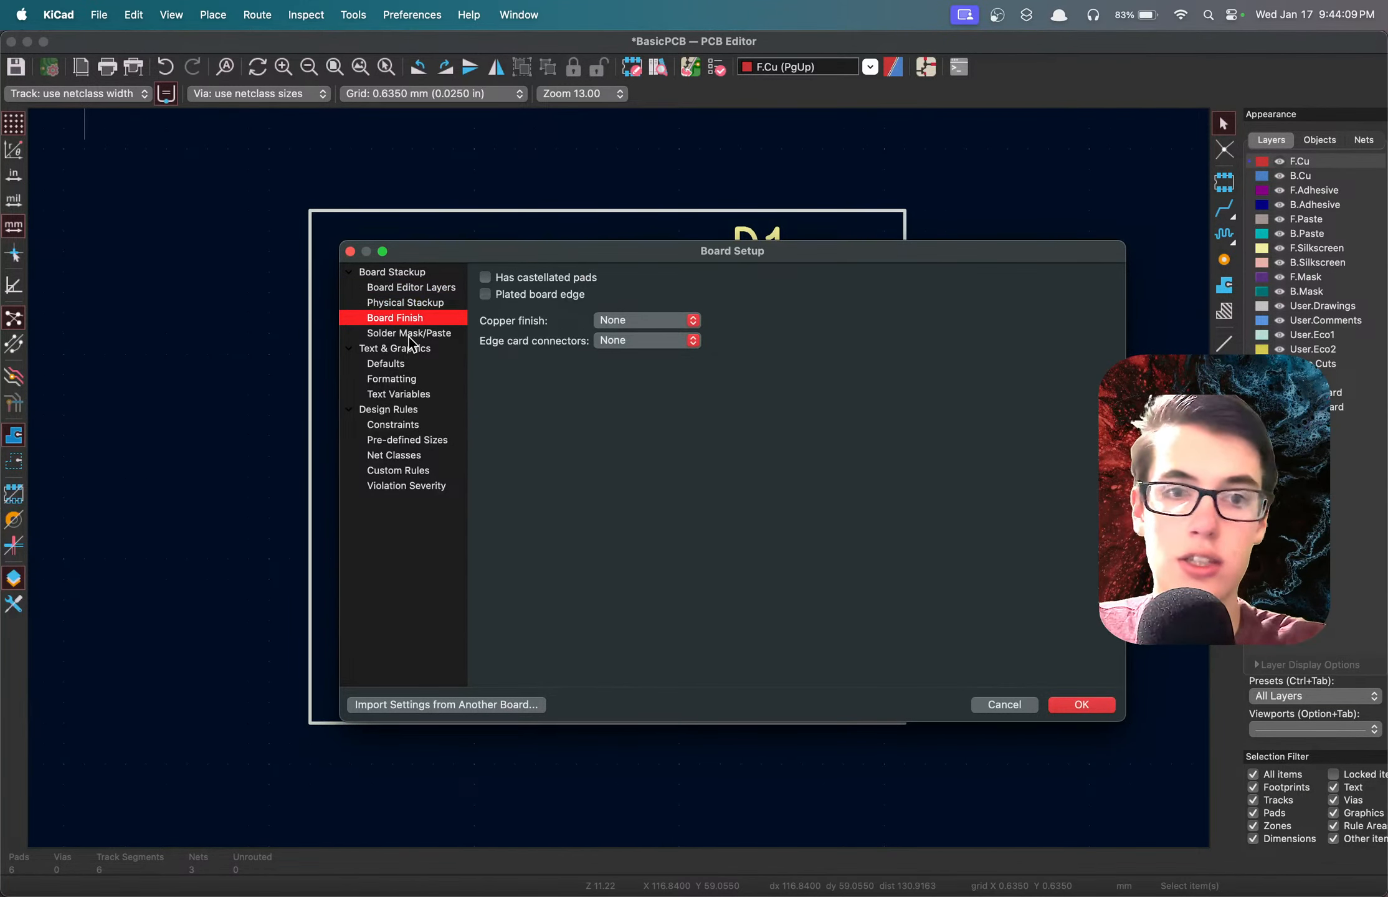
click(409, 336)
click(395, 376)
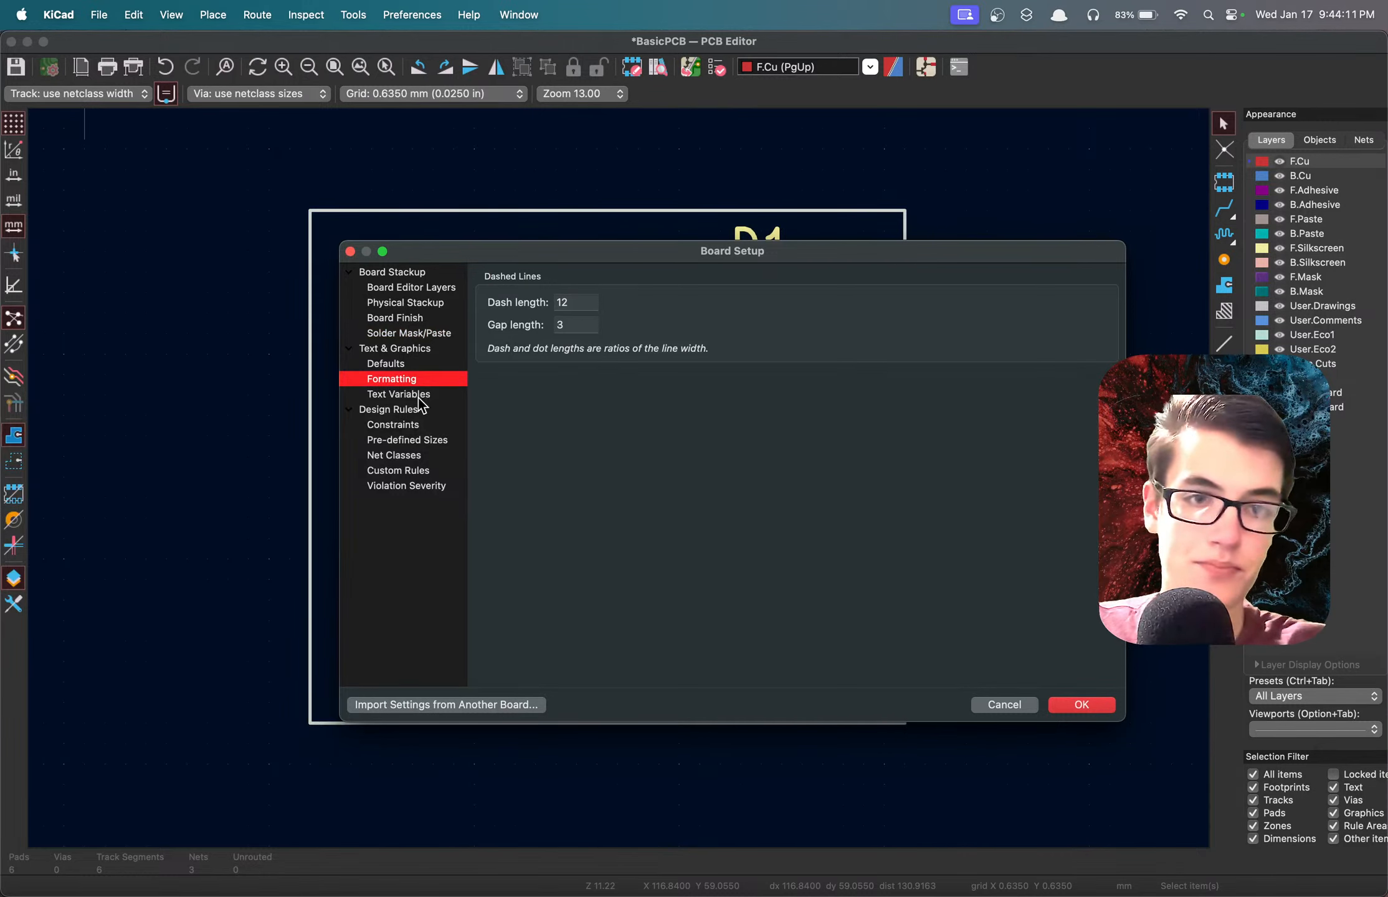
Examine the design rule constraints in the board setup and close it without changing anything.
click(407, 426)
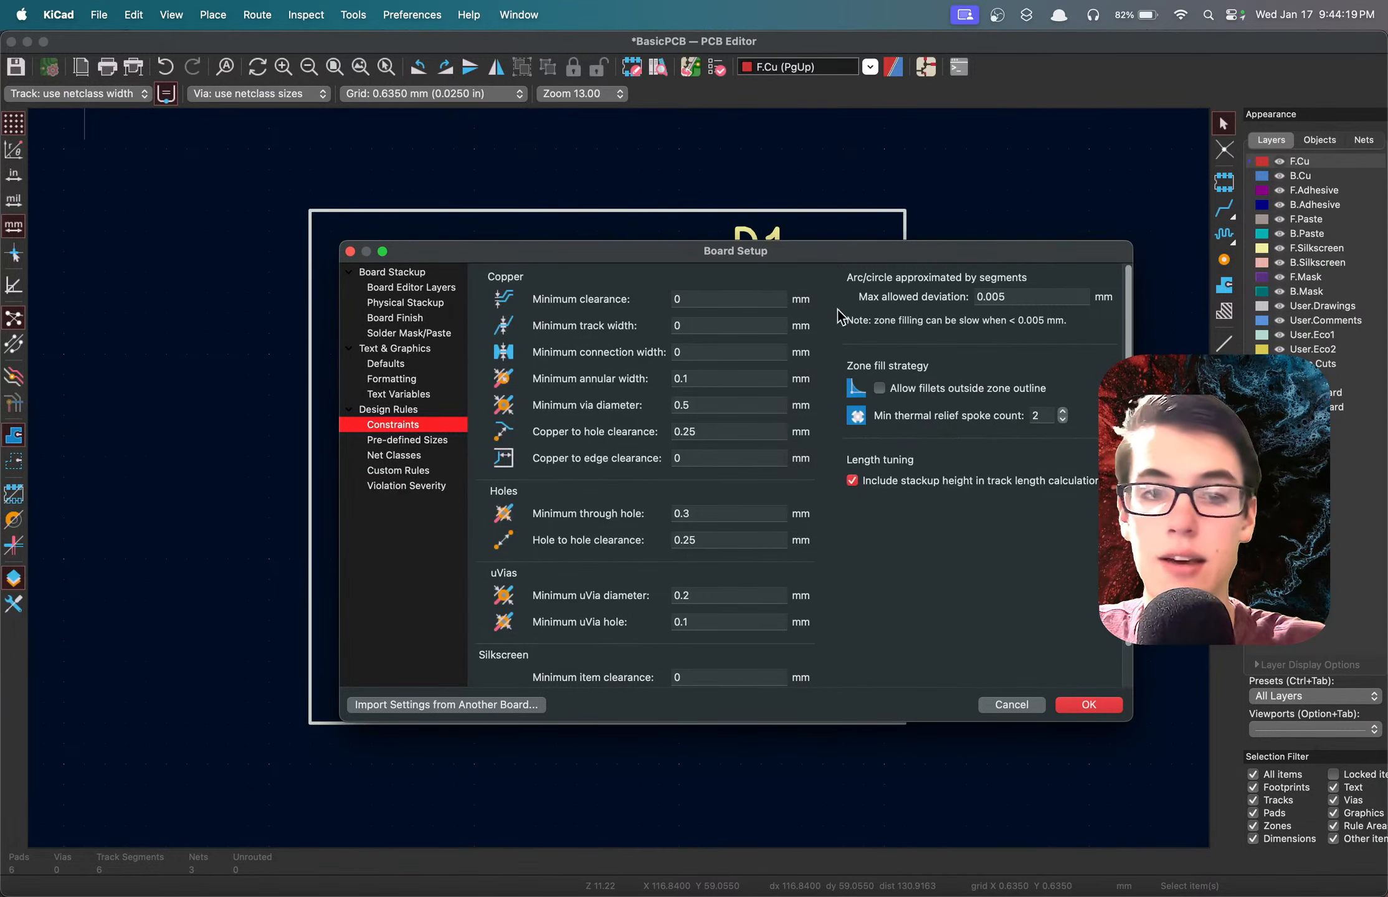
click(709, 406)
drag(634, 253, 404, 269)
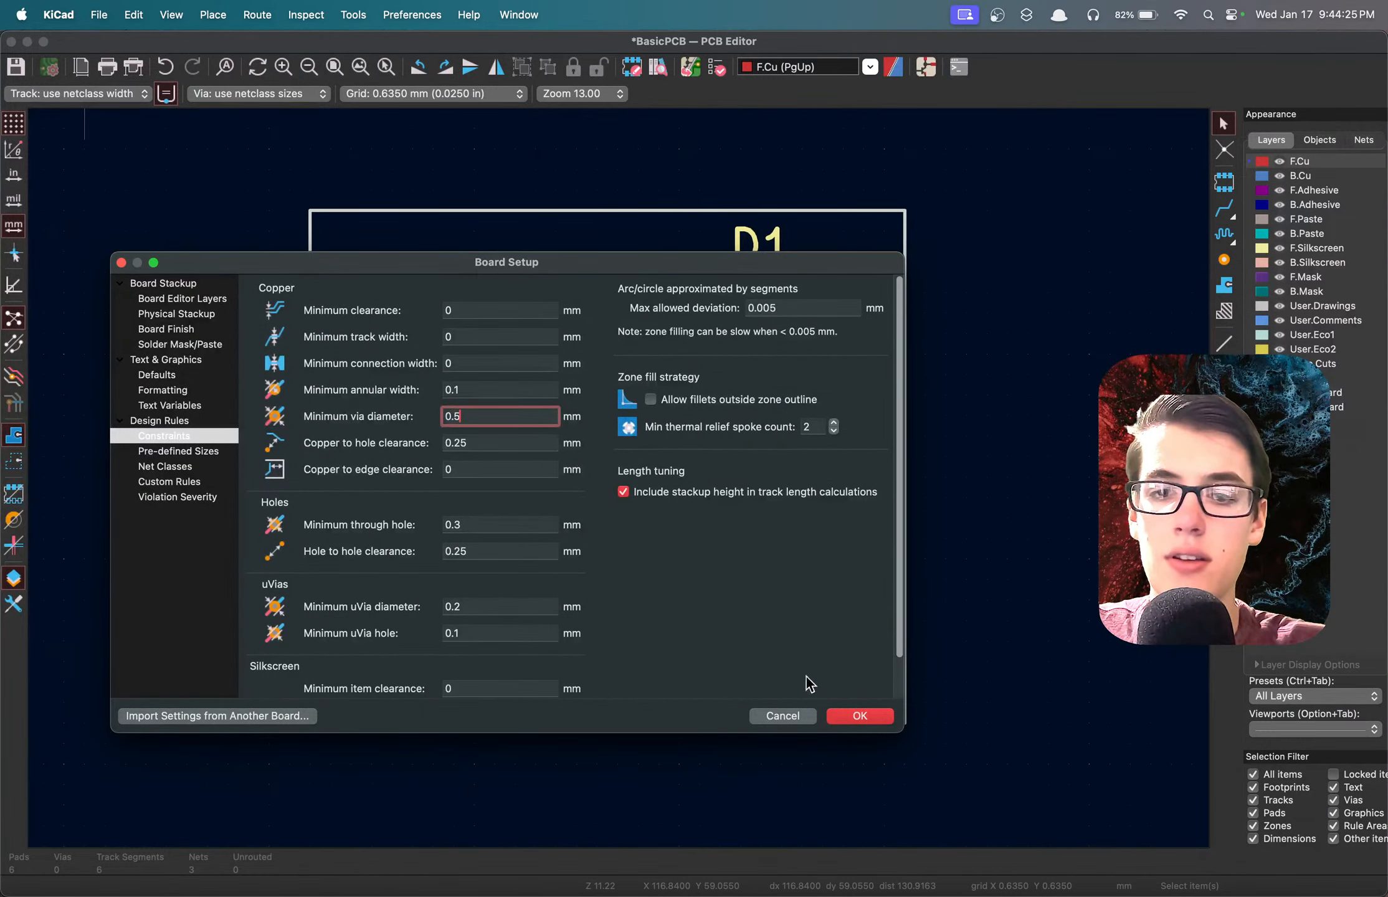
click(784, 715)
Reopen the design rules checker, locate the clearance violation between J1's pads on the board, and close the checker.
click(717, 69)
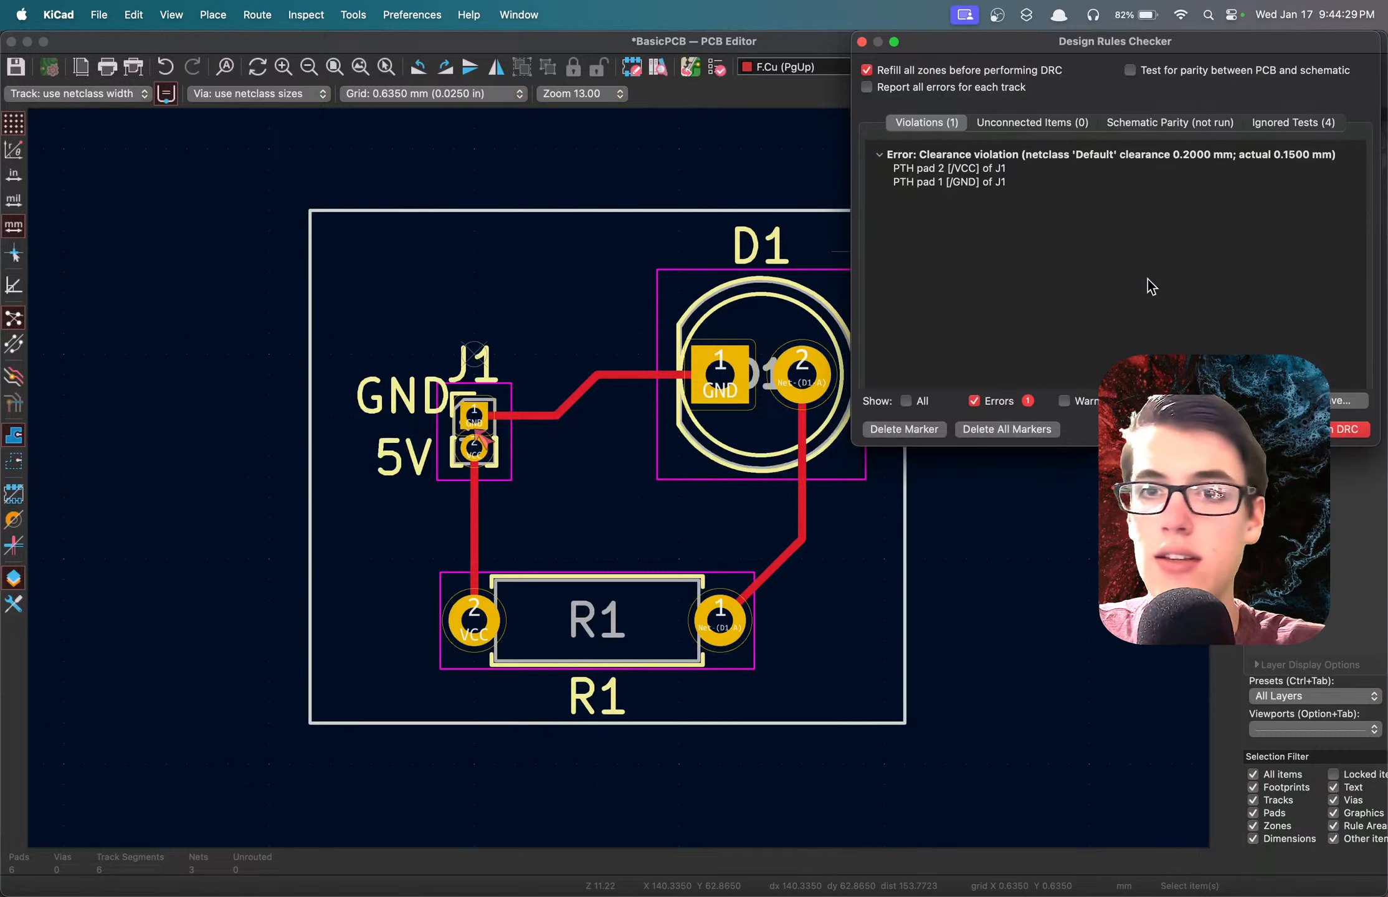
click(1135, 155)
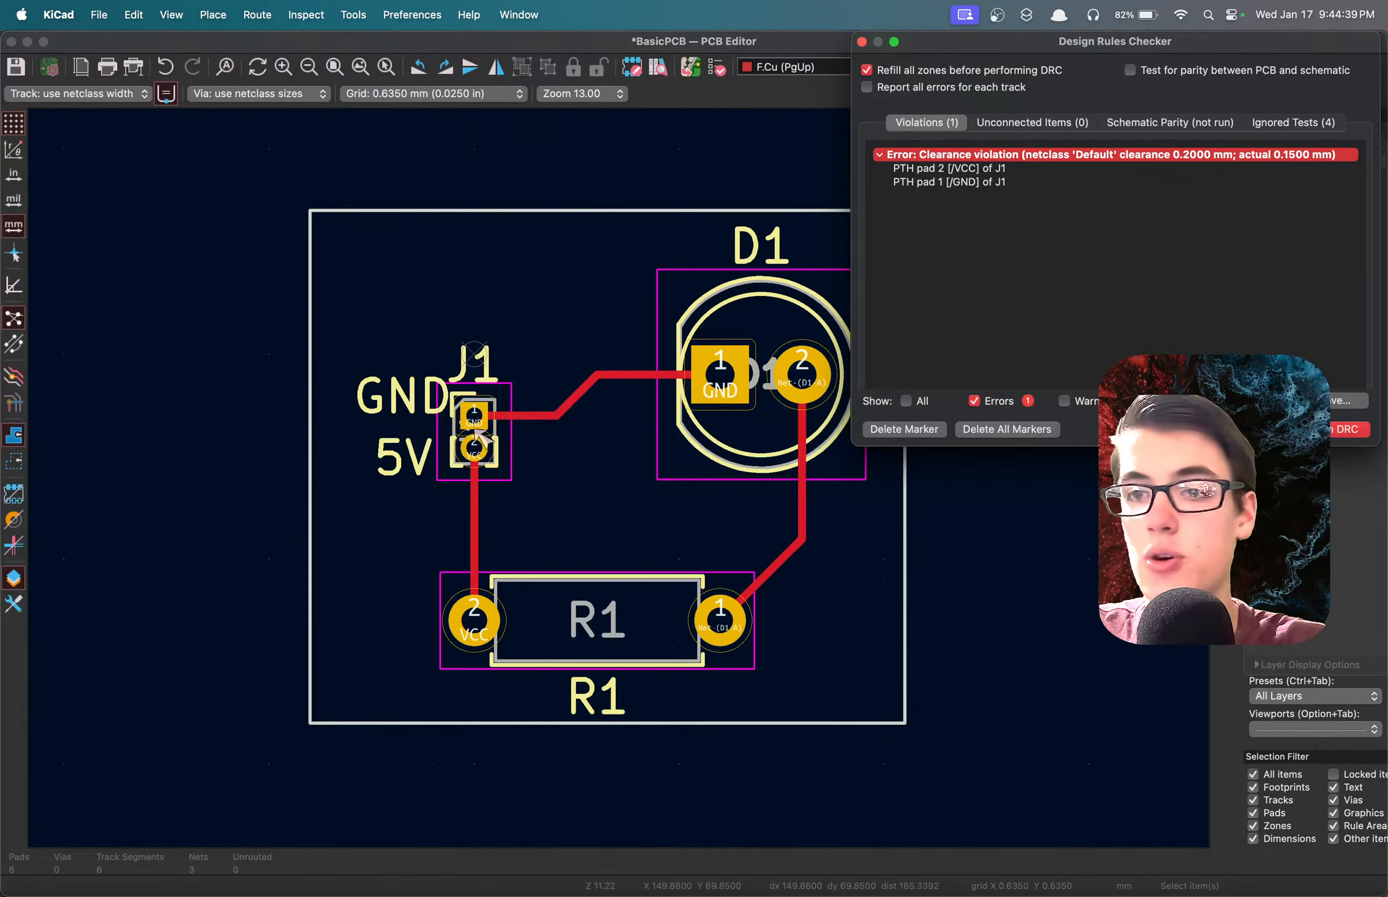
key(Escape)
Reopen the board setup and look through the copper, hole, uVia and silkscreen constraints for the clearance settings.
click(99, 14)
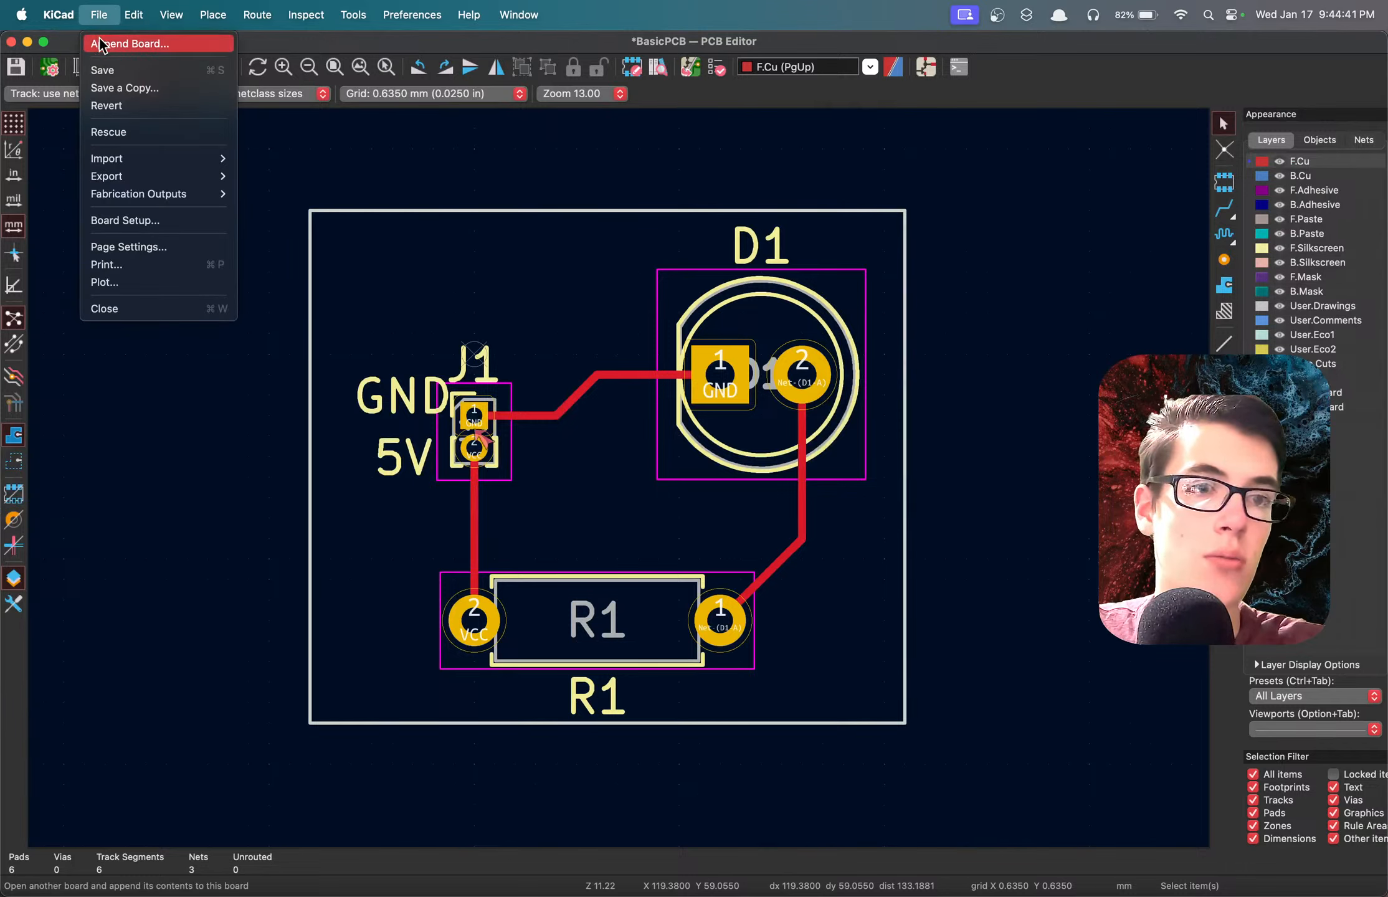
click(126, 220)
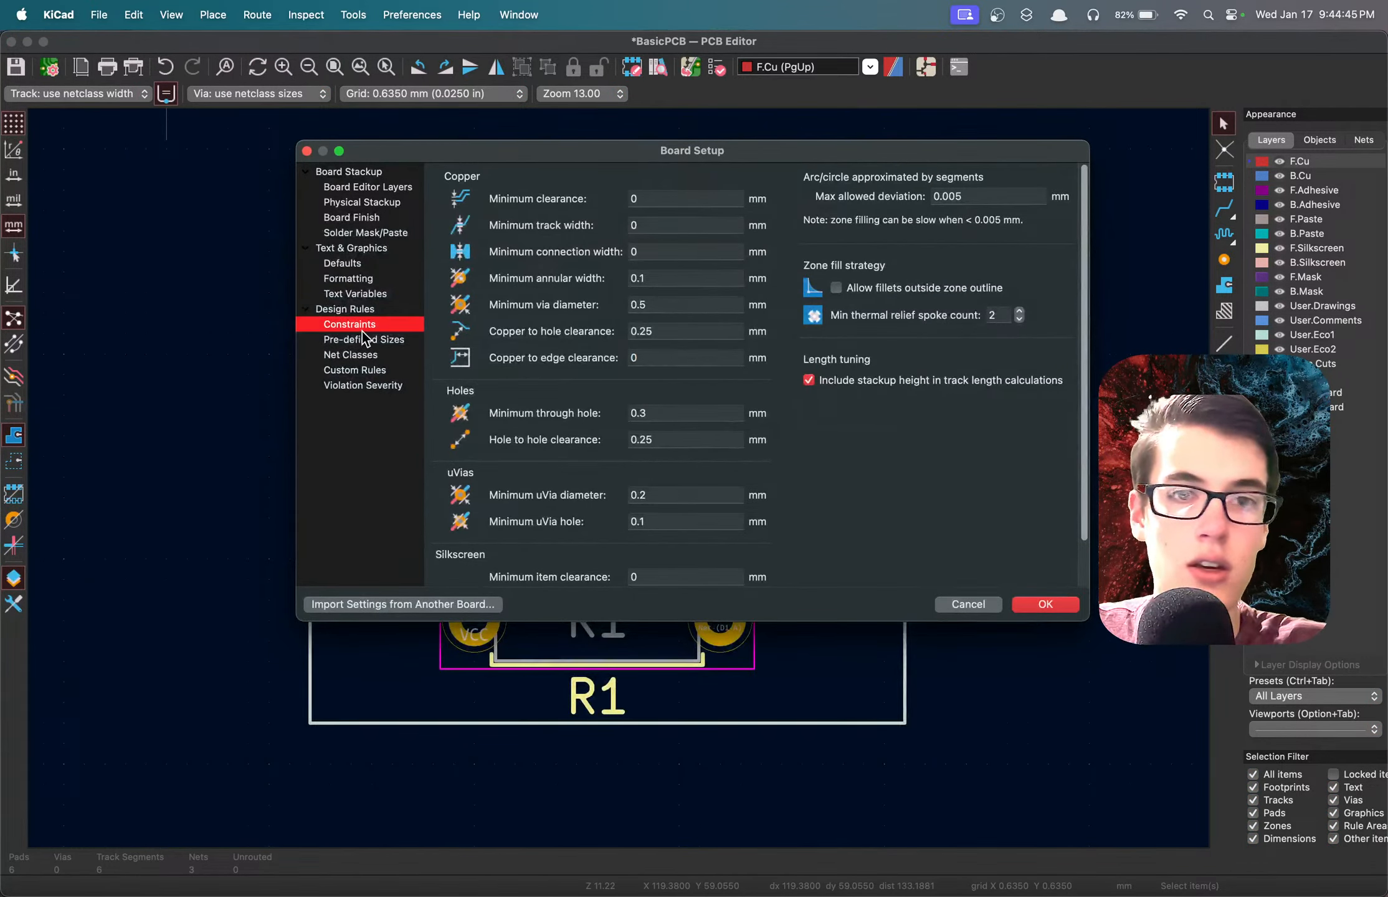
scroll(552, 337, down, 2)
scroll(551, 339, up, 2)
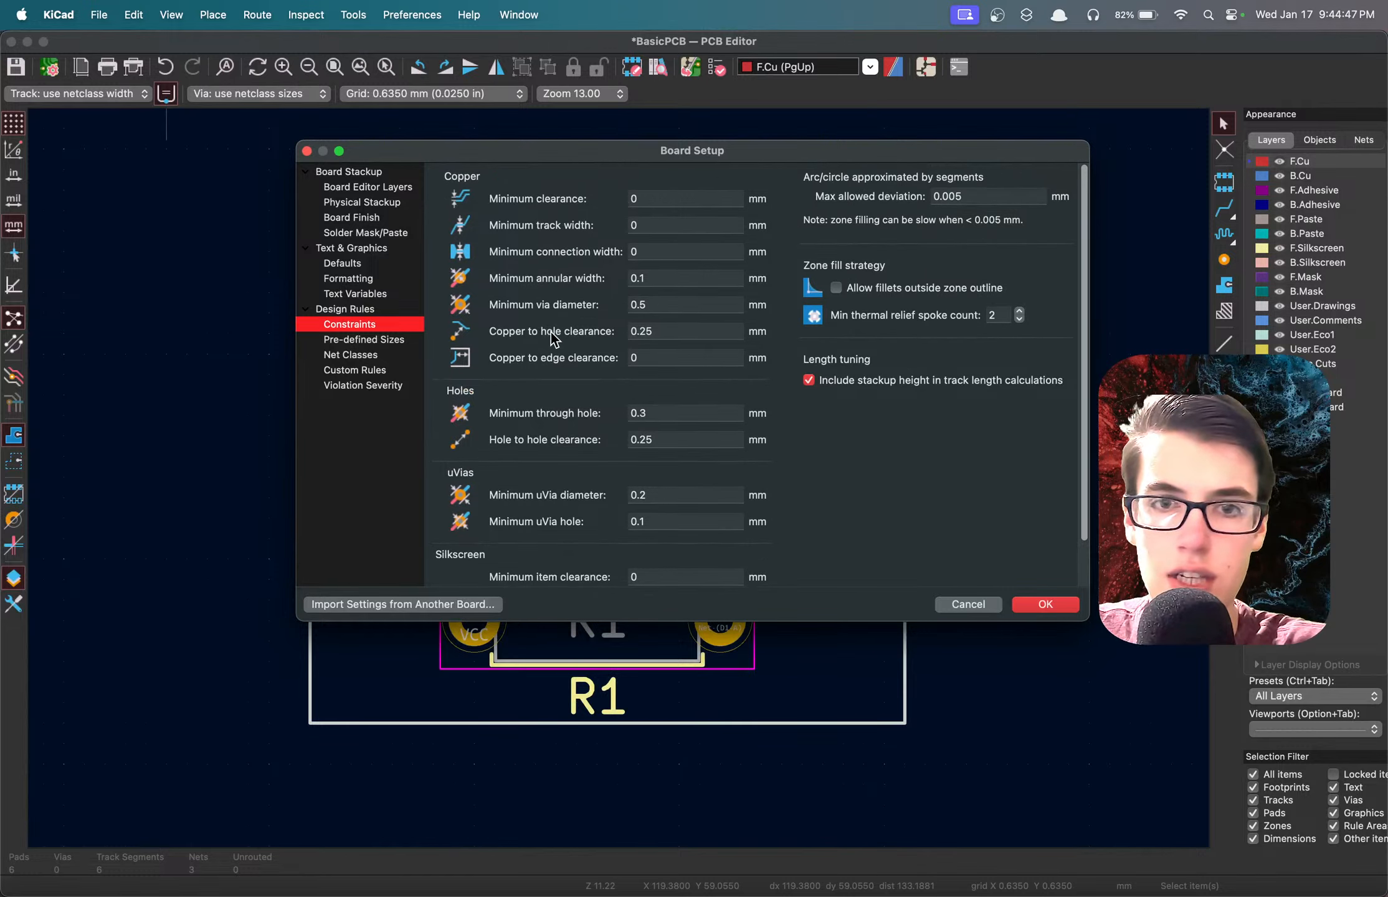
scroll(673, 428, down, 2)
scroll(673, 428, up, 1)
scroll(673, 426, down, 1)
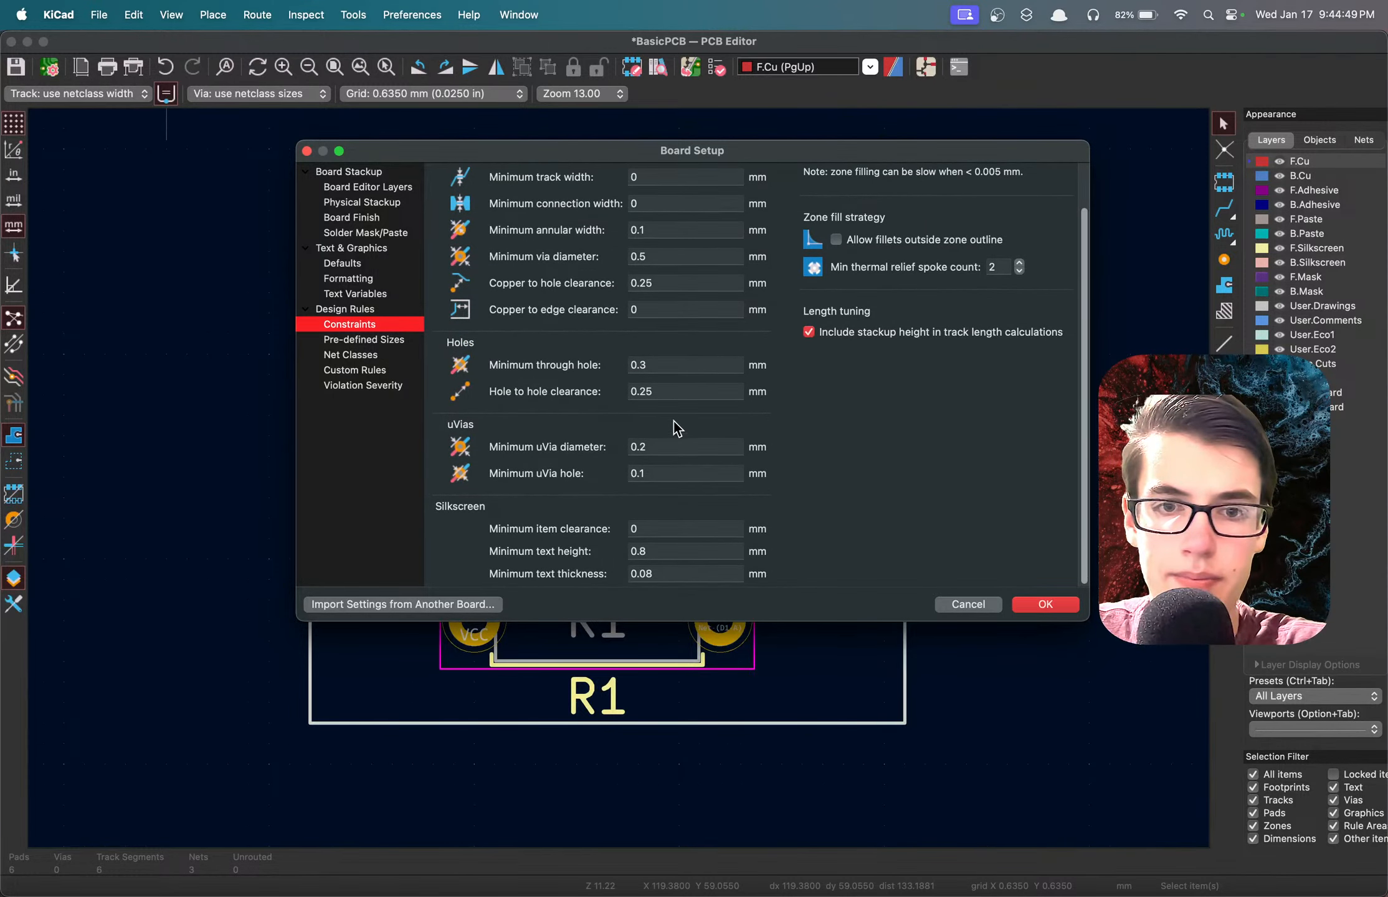
click(652, 447)
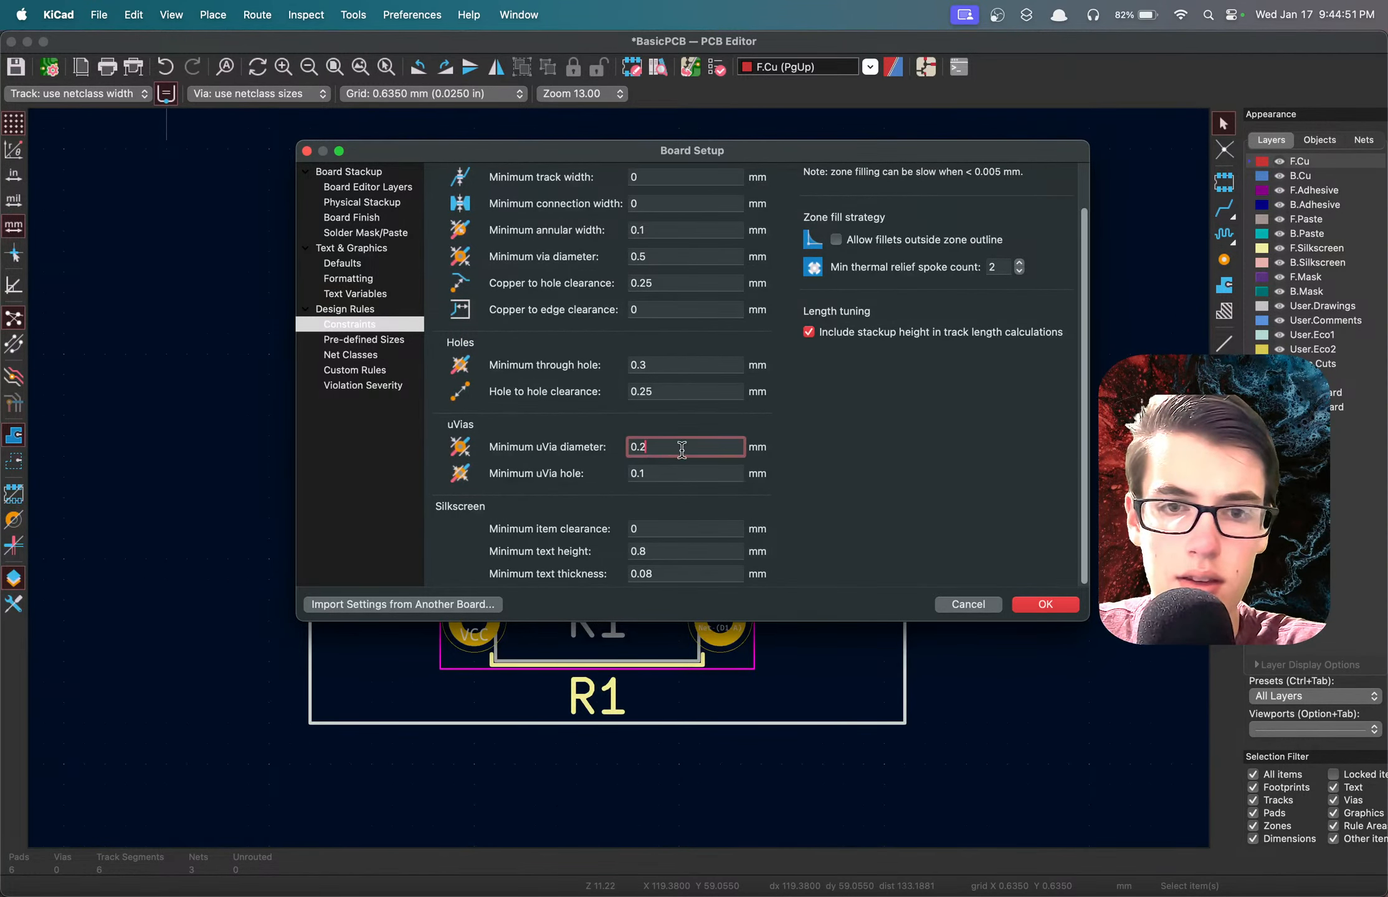
scroll(525, 444, up, 3)
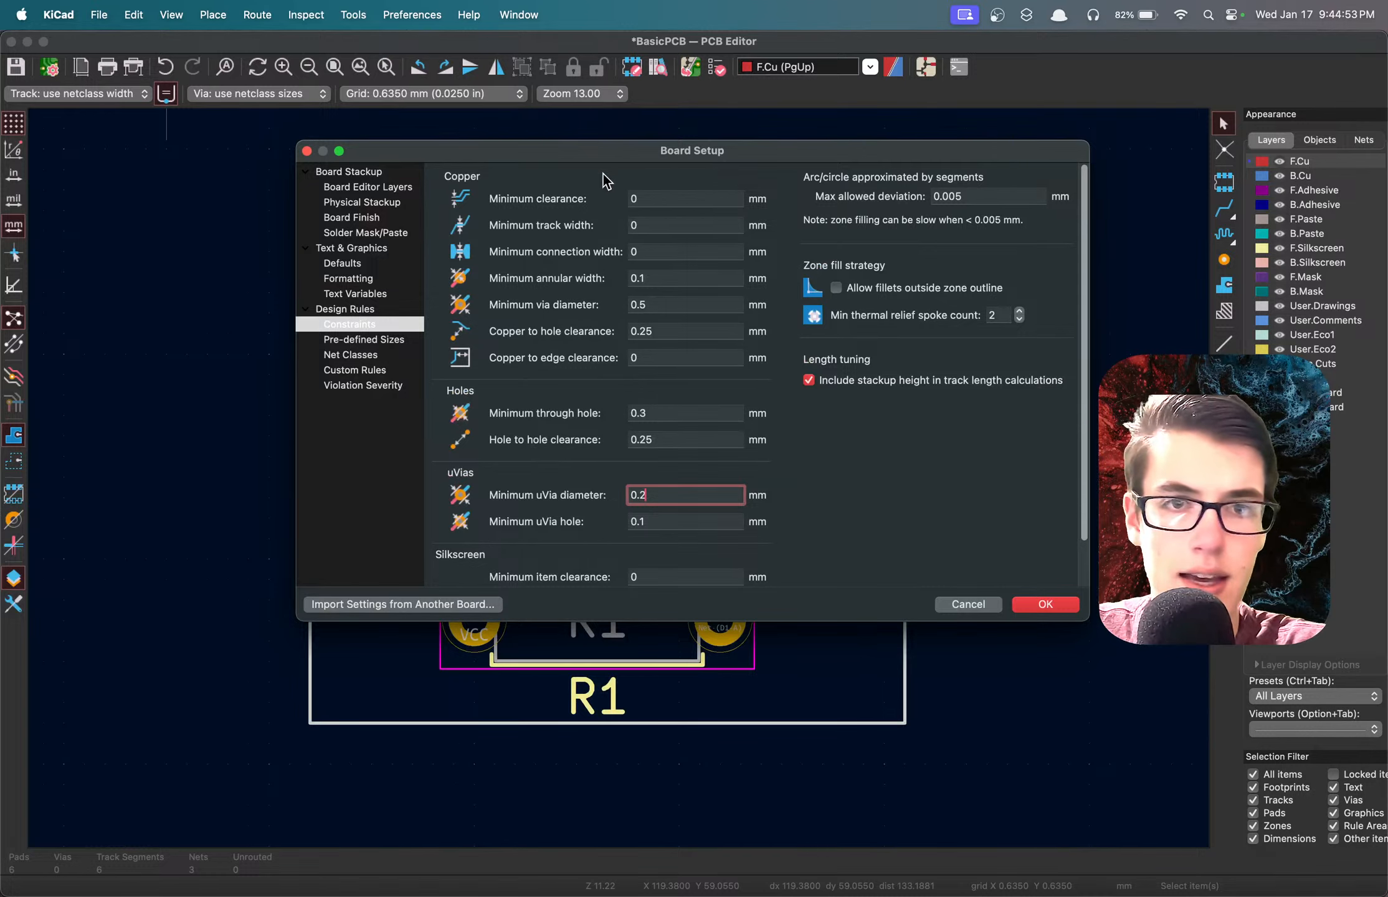
Set the minimum copper clearance constraint to 0.15 mm, apply the board setup, and save the board.
click(650, 198)
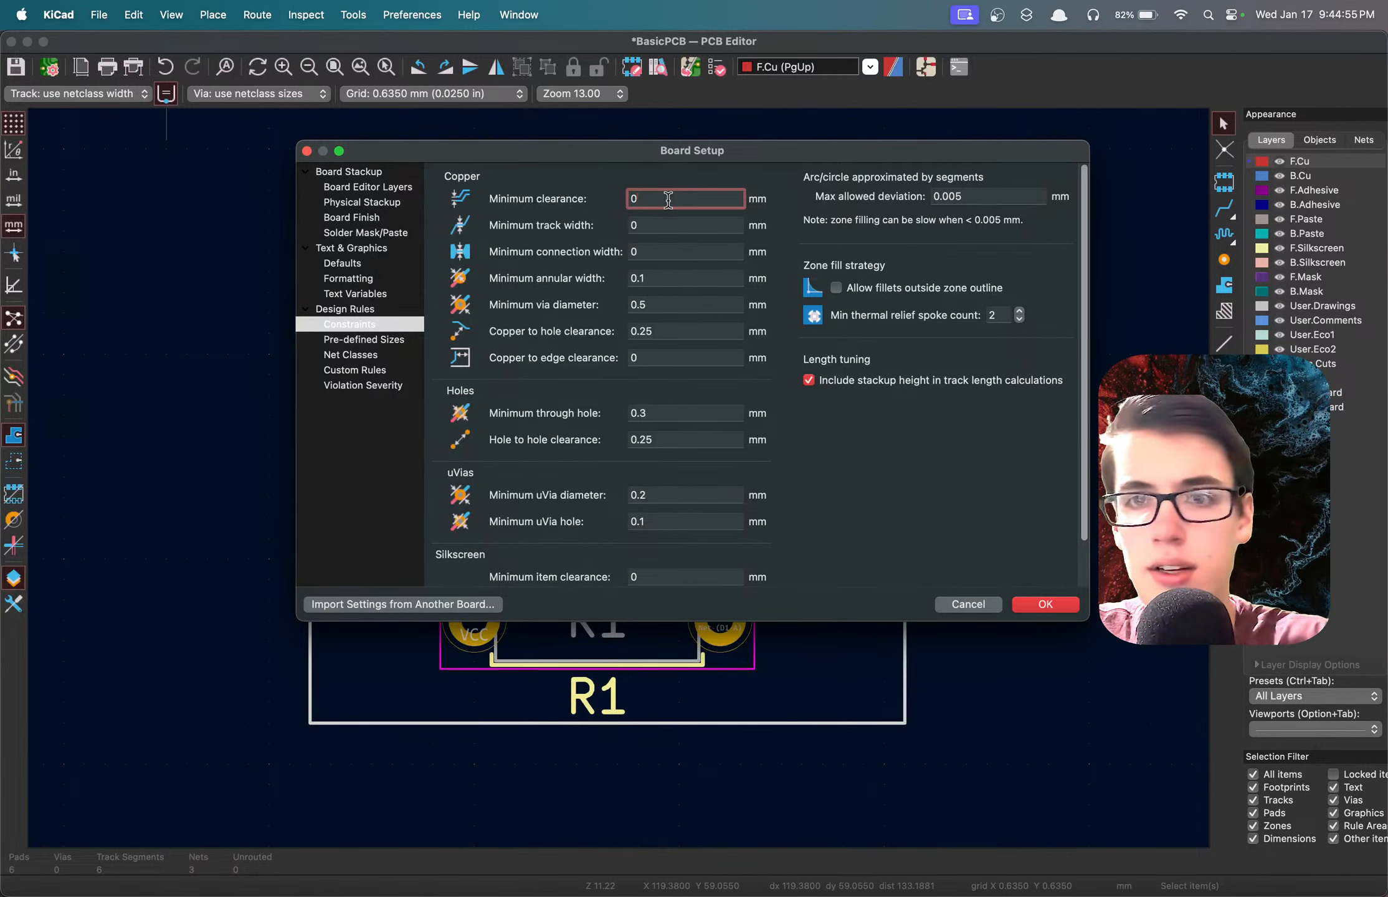
text(.15)
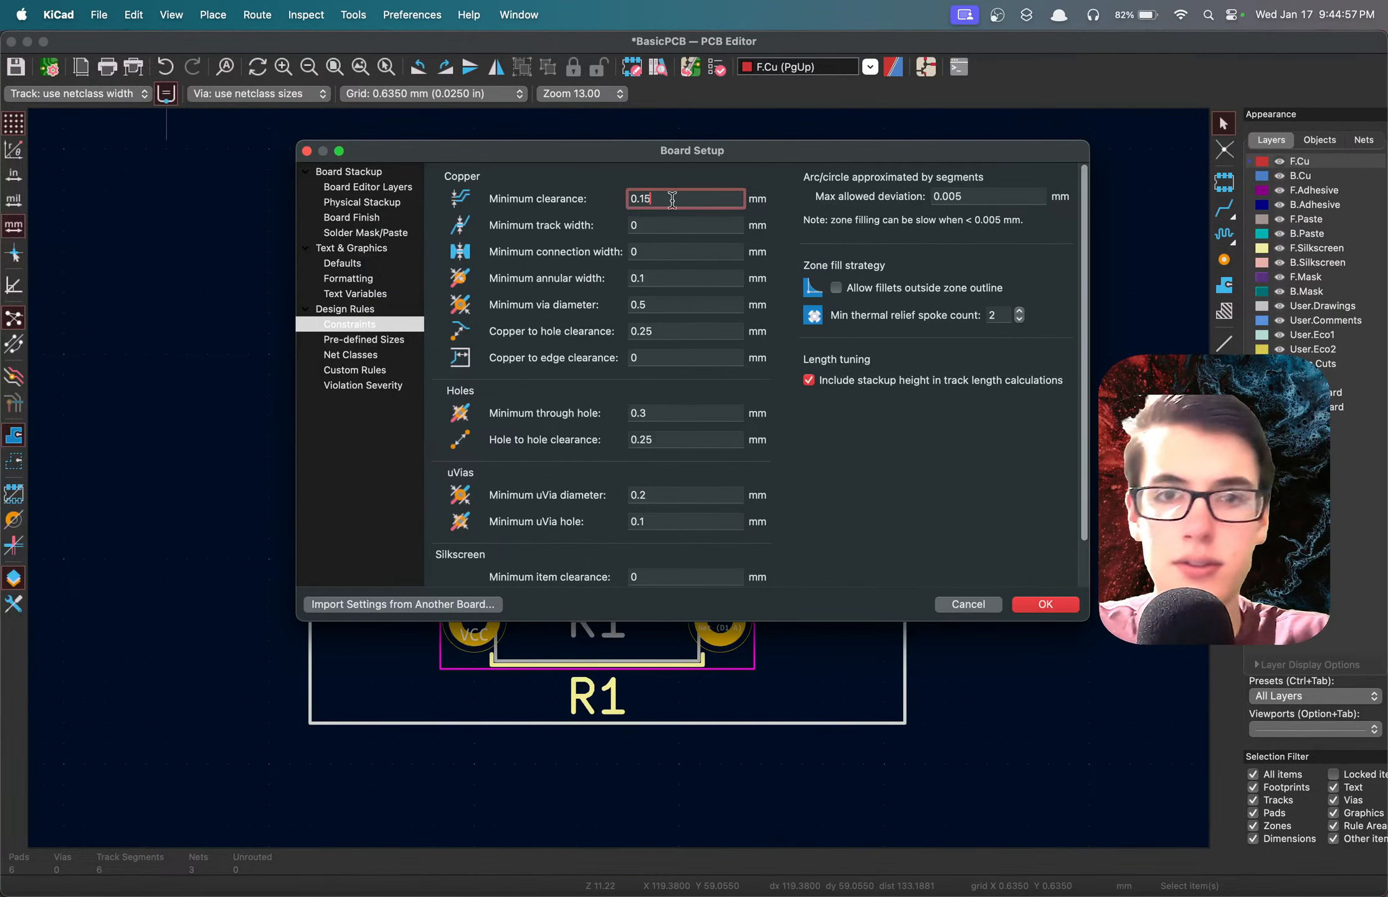
click(931, 511)
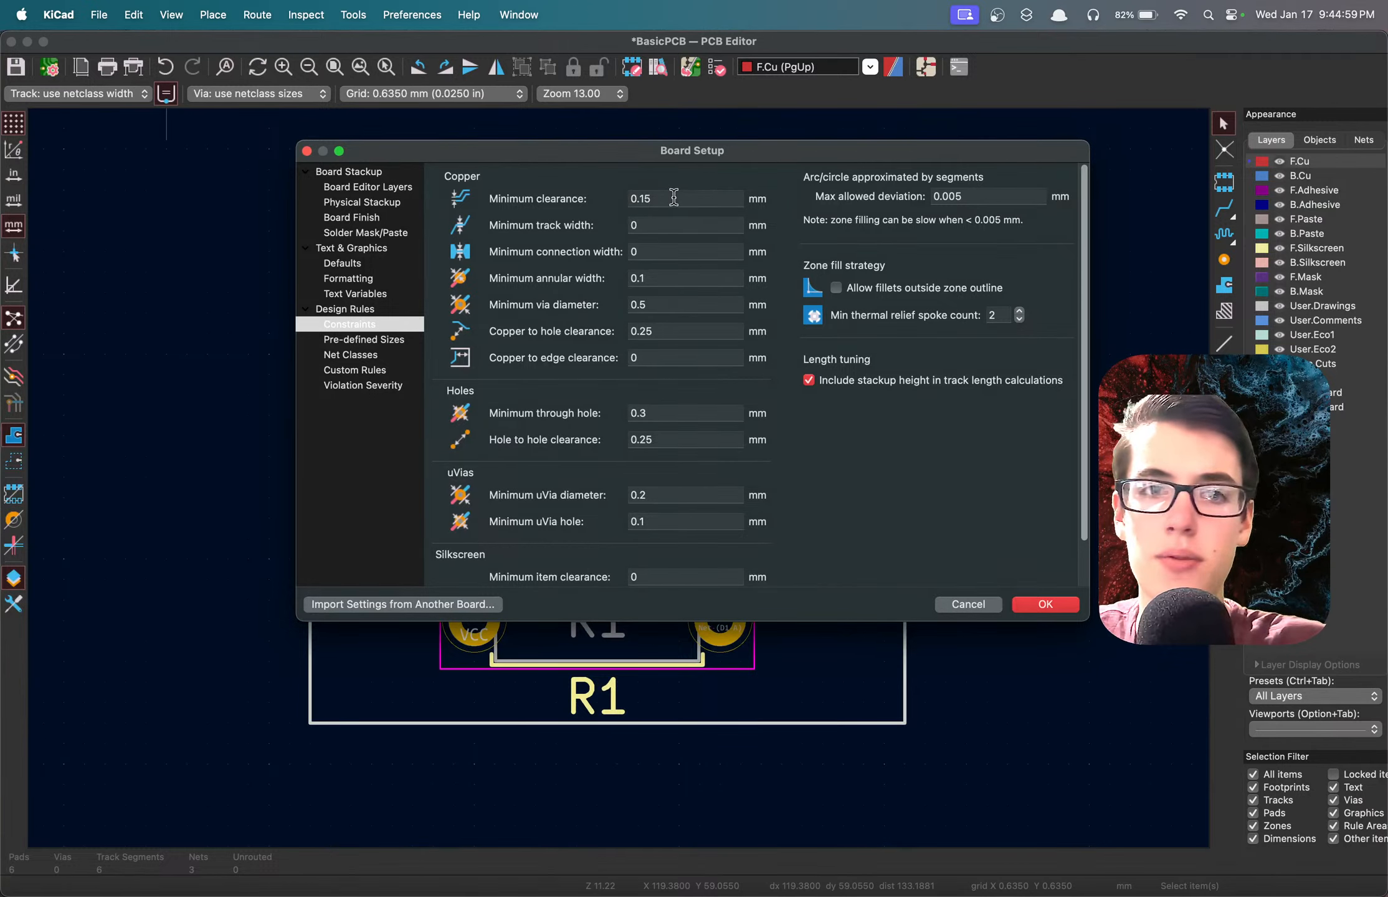
mouse_move(673, 198)
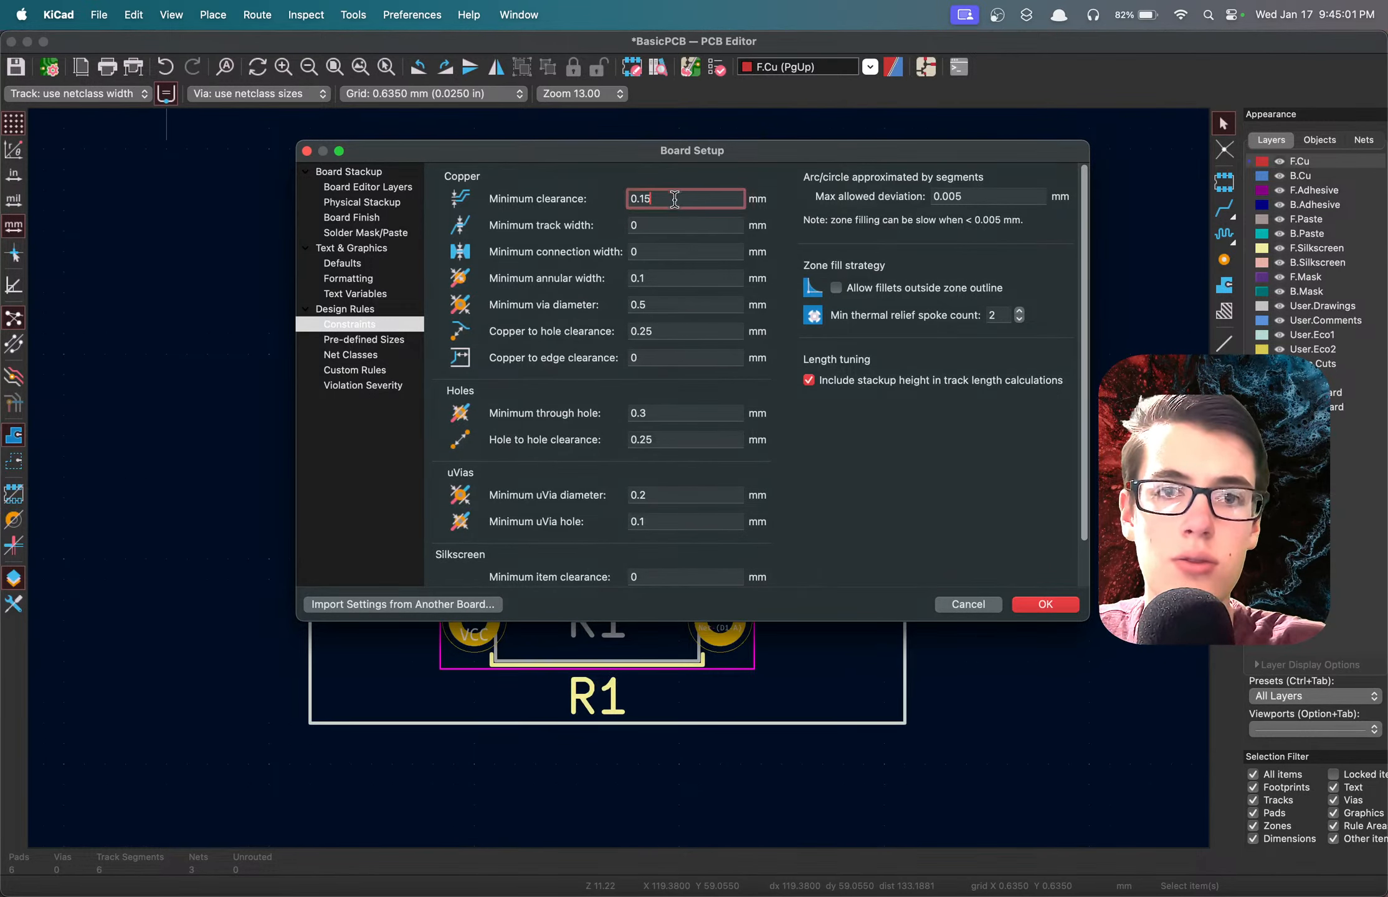
click(1044, 604)
key(super+s)
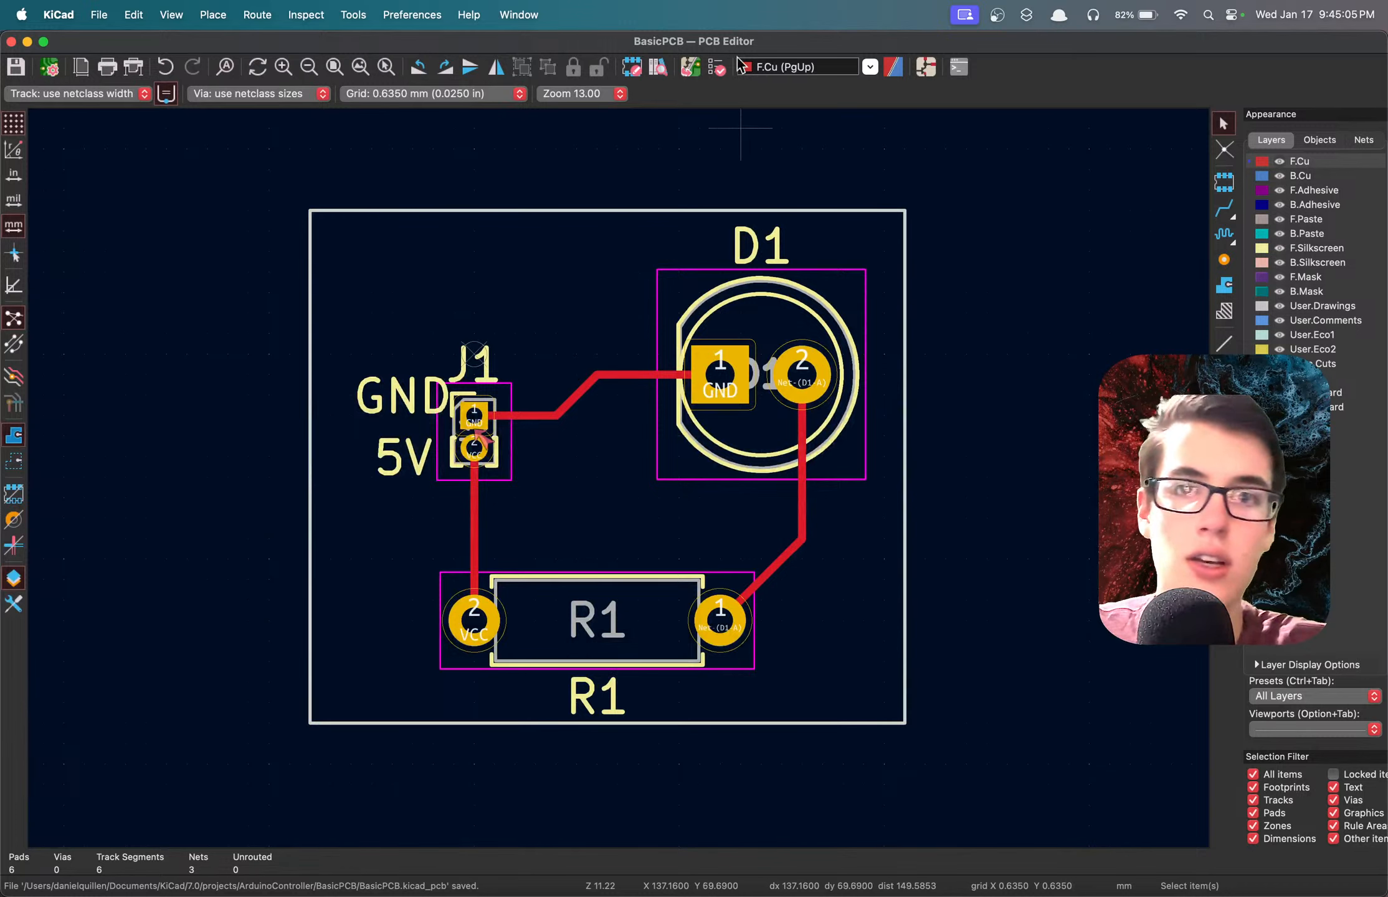
Rerun the design rules check with the new constraint, highlight J1's GND pad from the clearance violation, and close the checker.
click(691, 67)
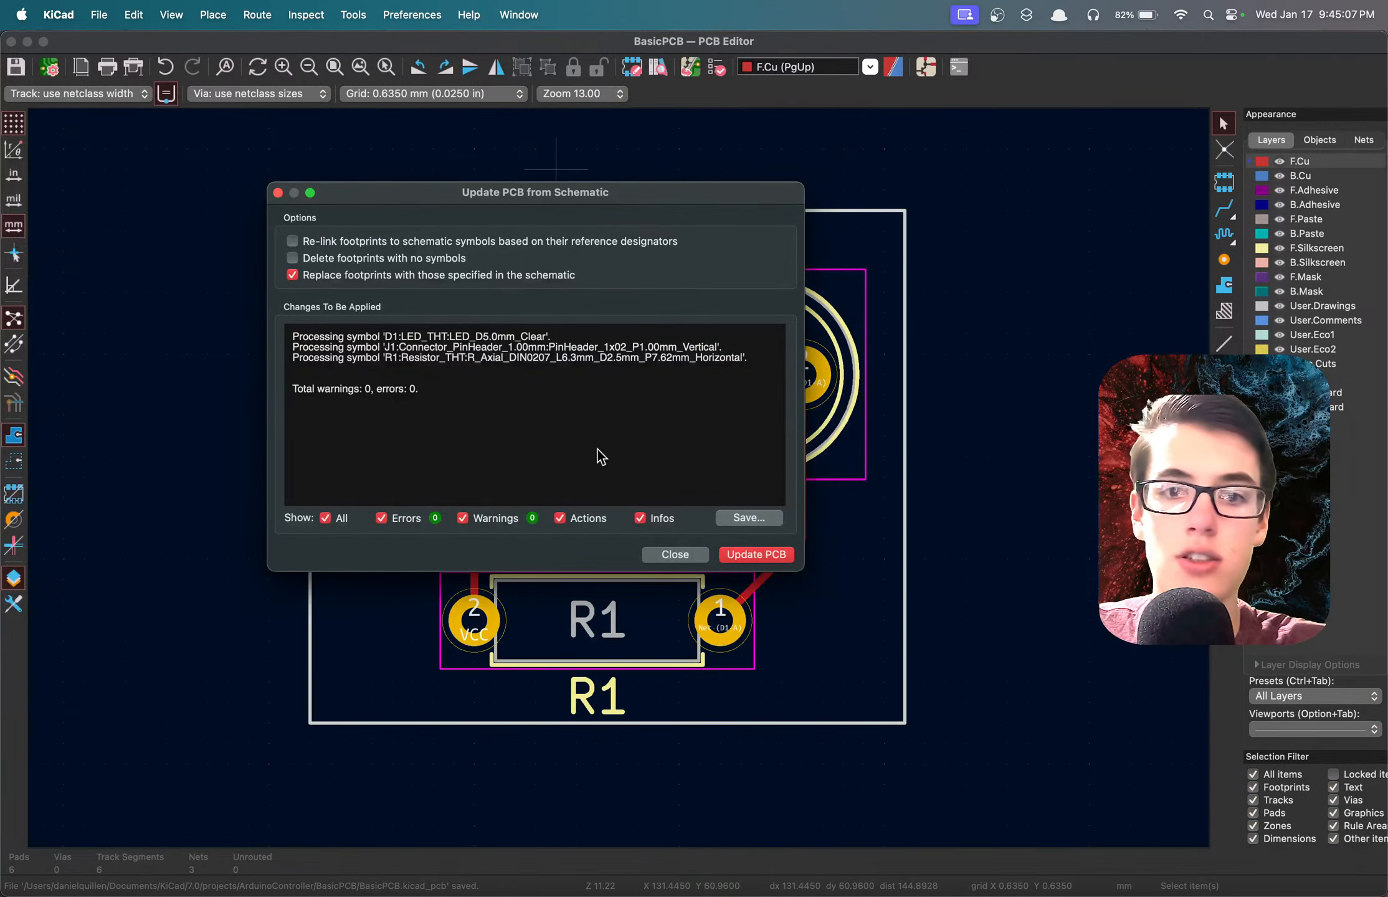
click(675, 553)
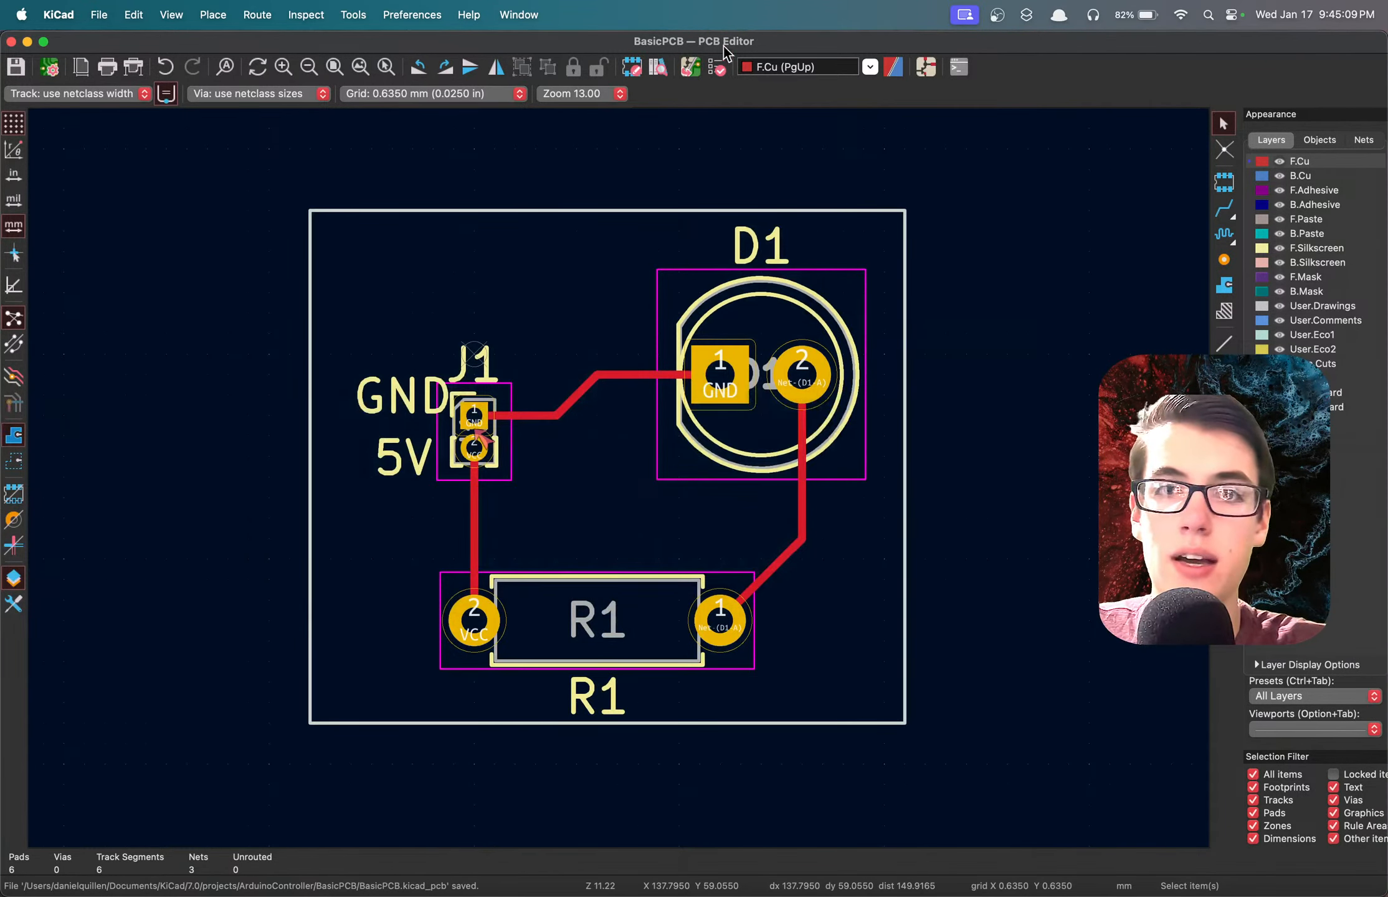
click(717, 67)
click(1347, 429)
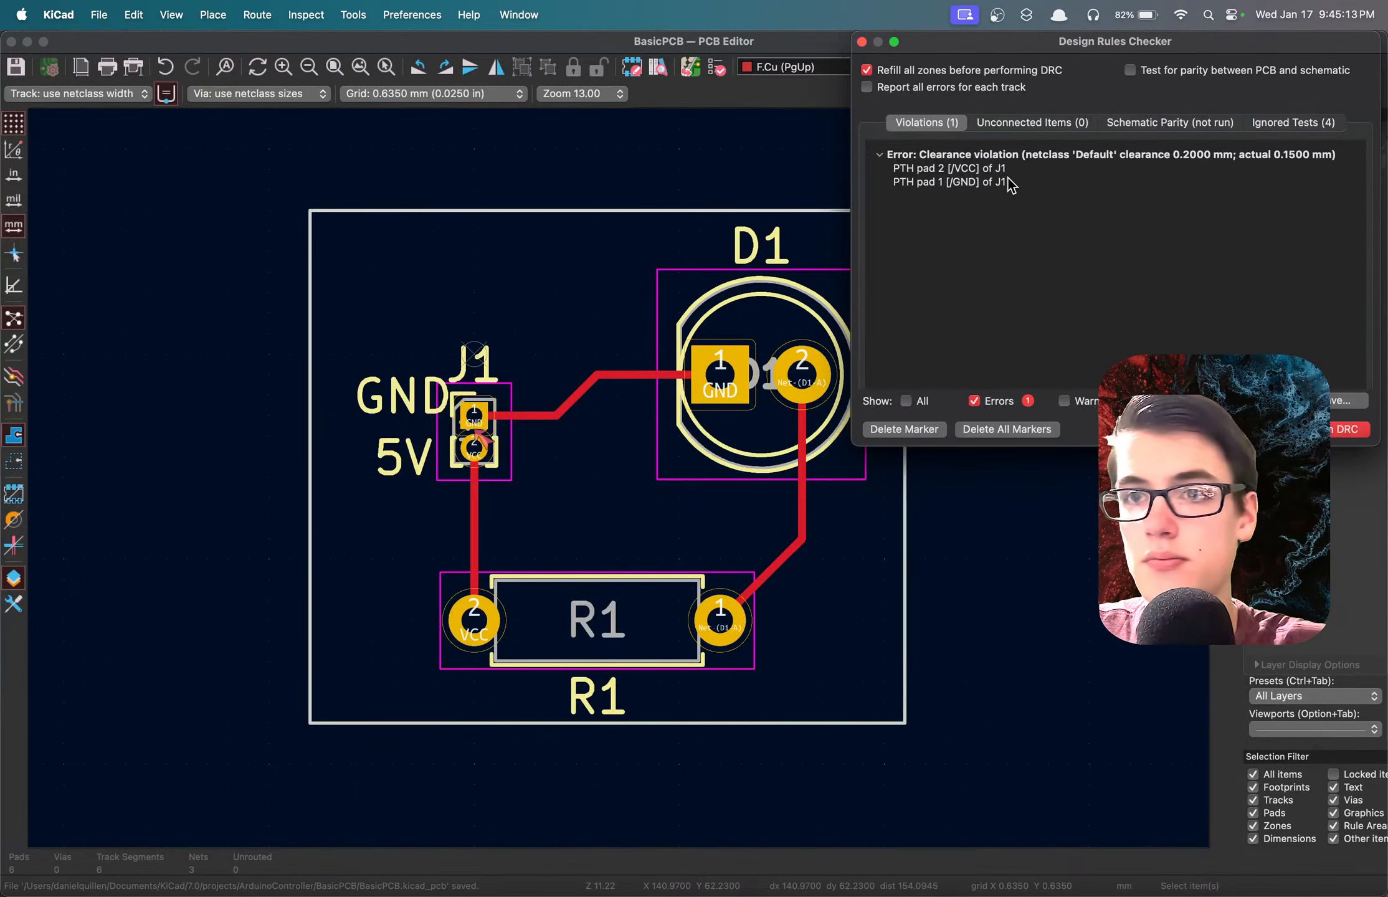
click(1009, 181)
click(99, 14)
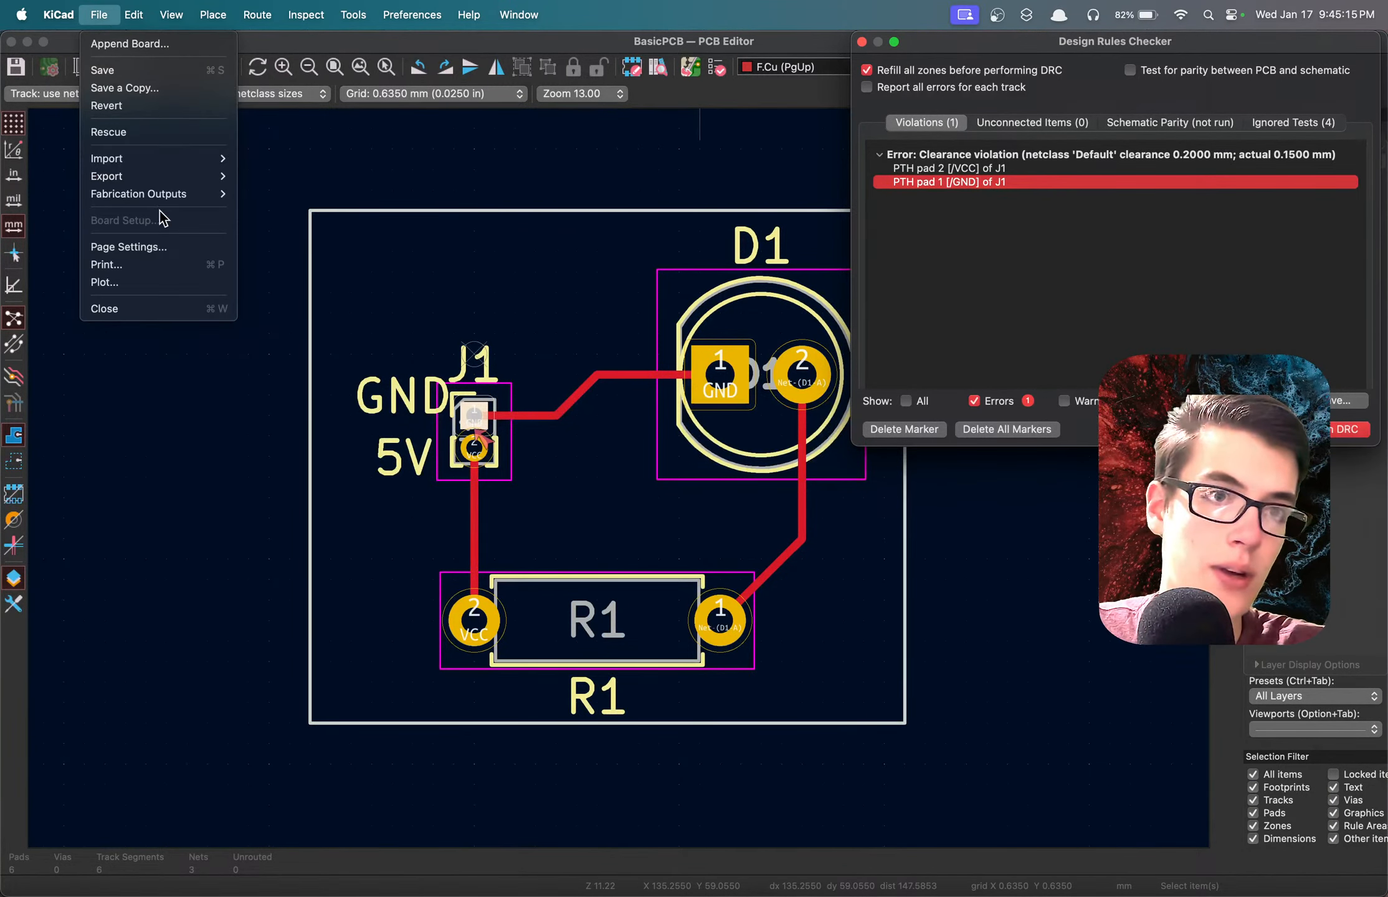
click(861, 42)
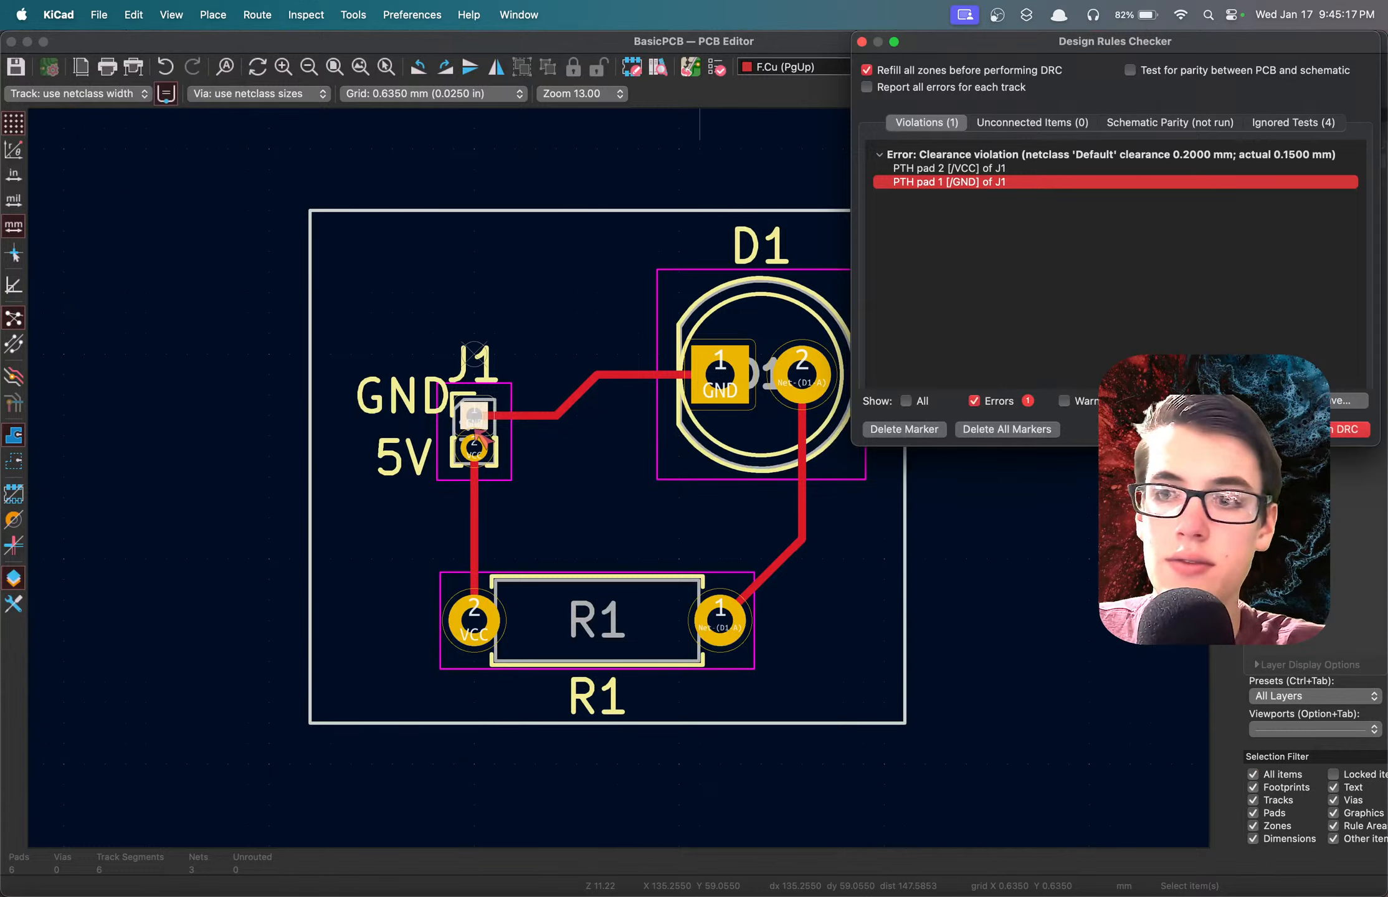
click(861, 41)
Reopen the board setup, review the design constraints, and bring up the net class settings.
click(58, 67)
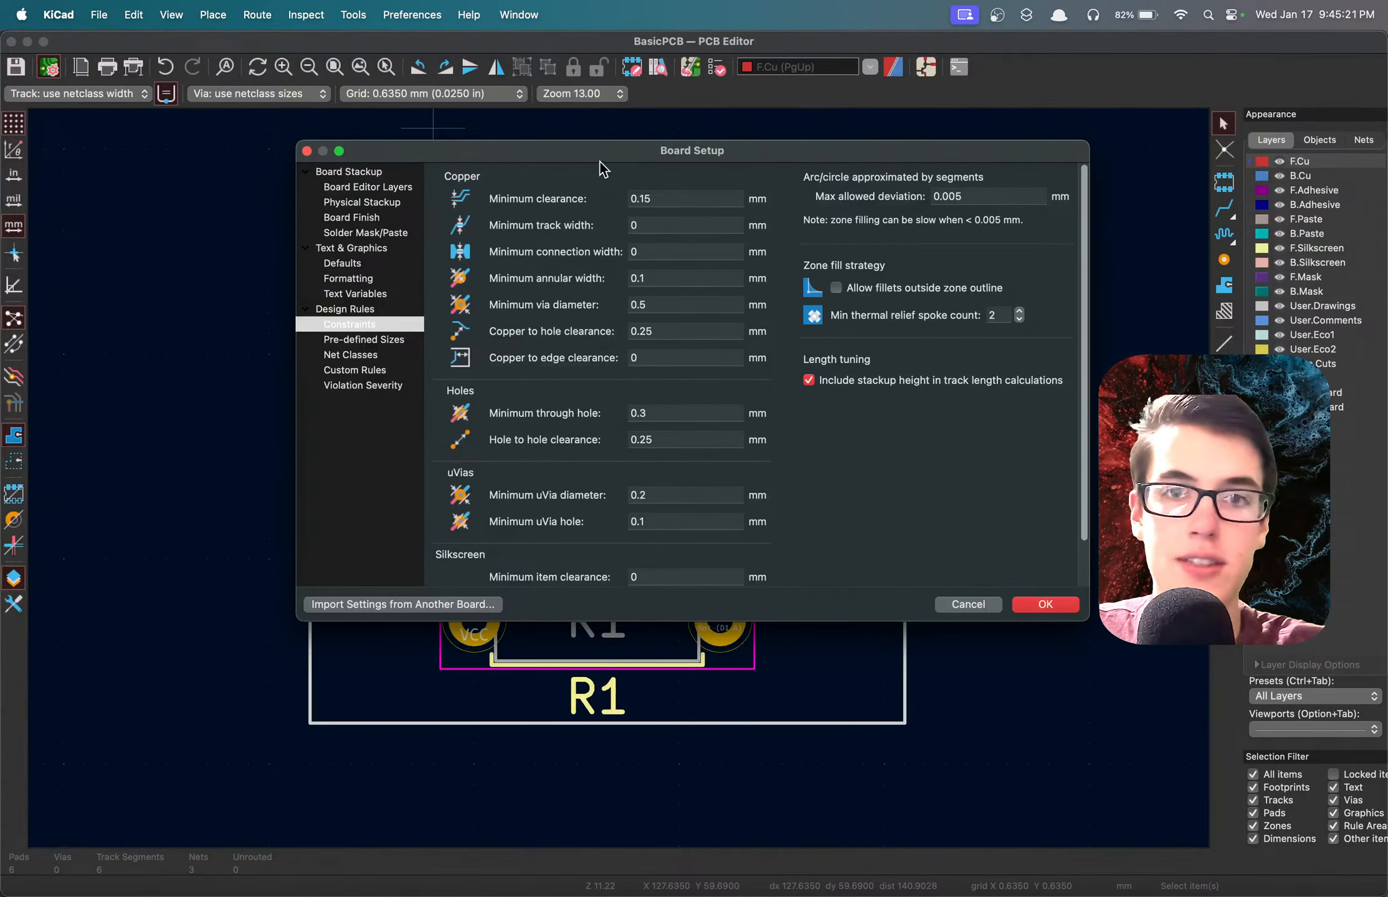
mouse_move(600, 152)
mouse_down()
mouse_move(616, 155)
mouse_move(583, 148)
mouse_up()
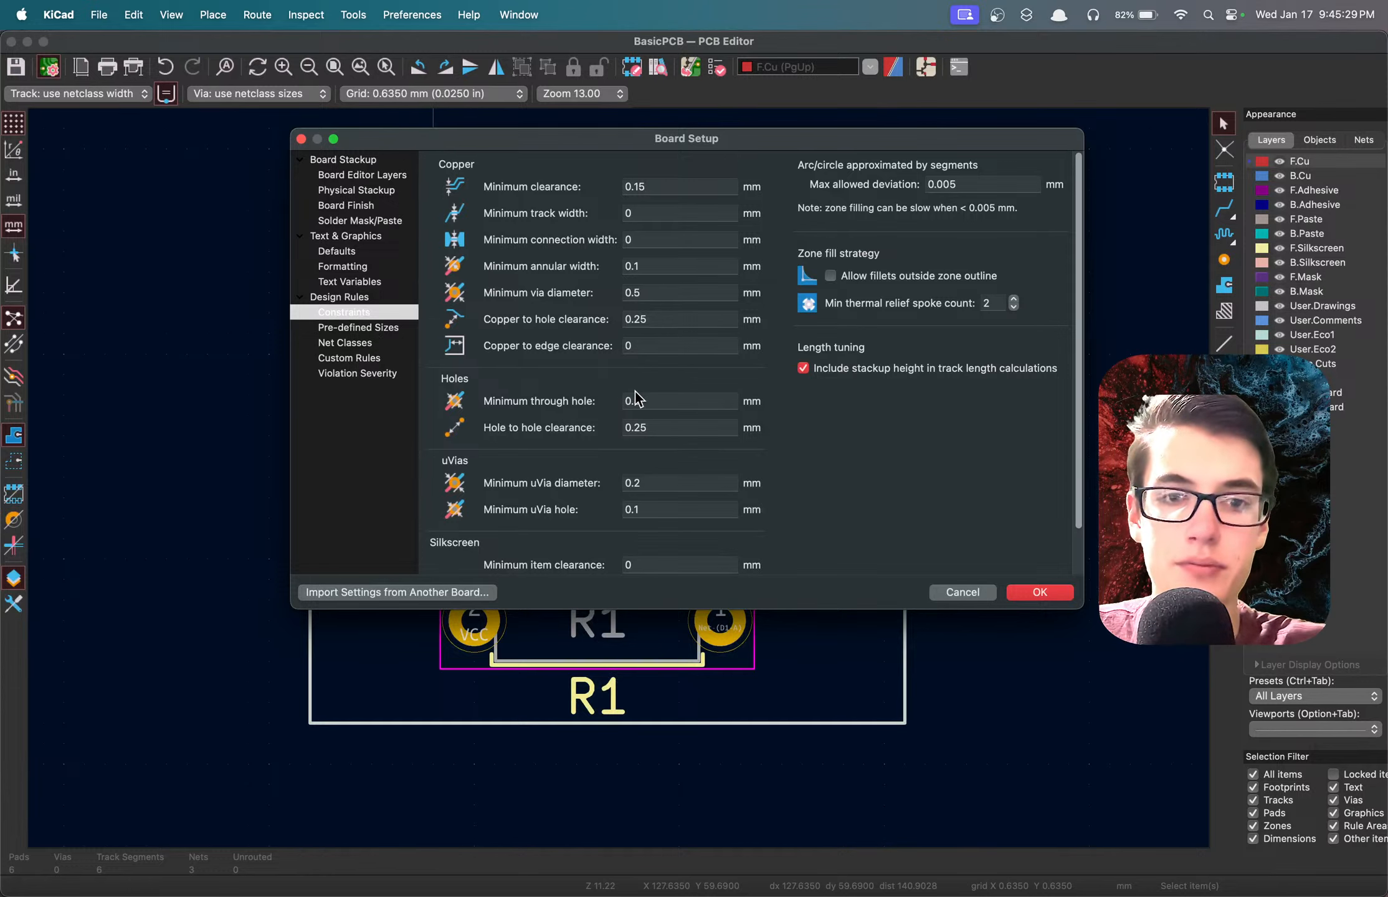
scroll(642, 405, down, 3)
scroll(551, 486, up, 1)
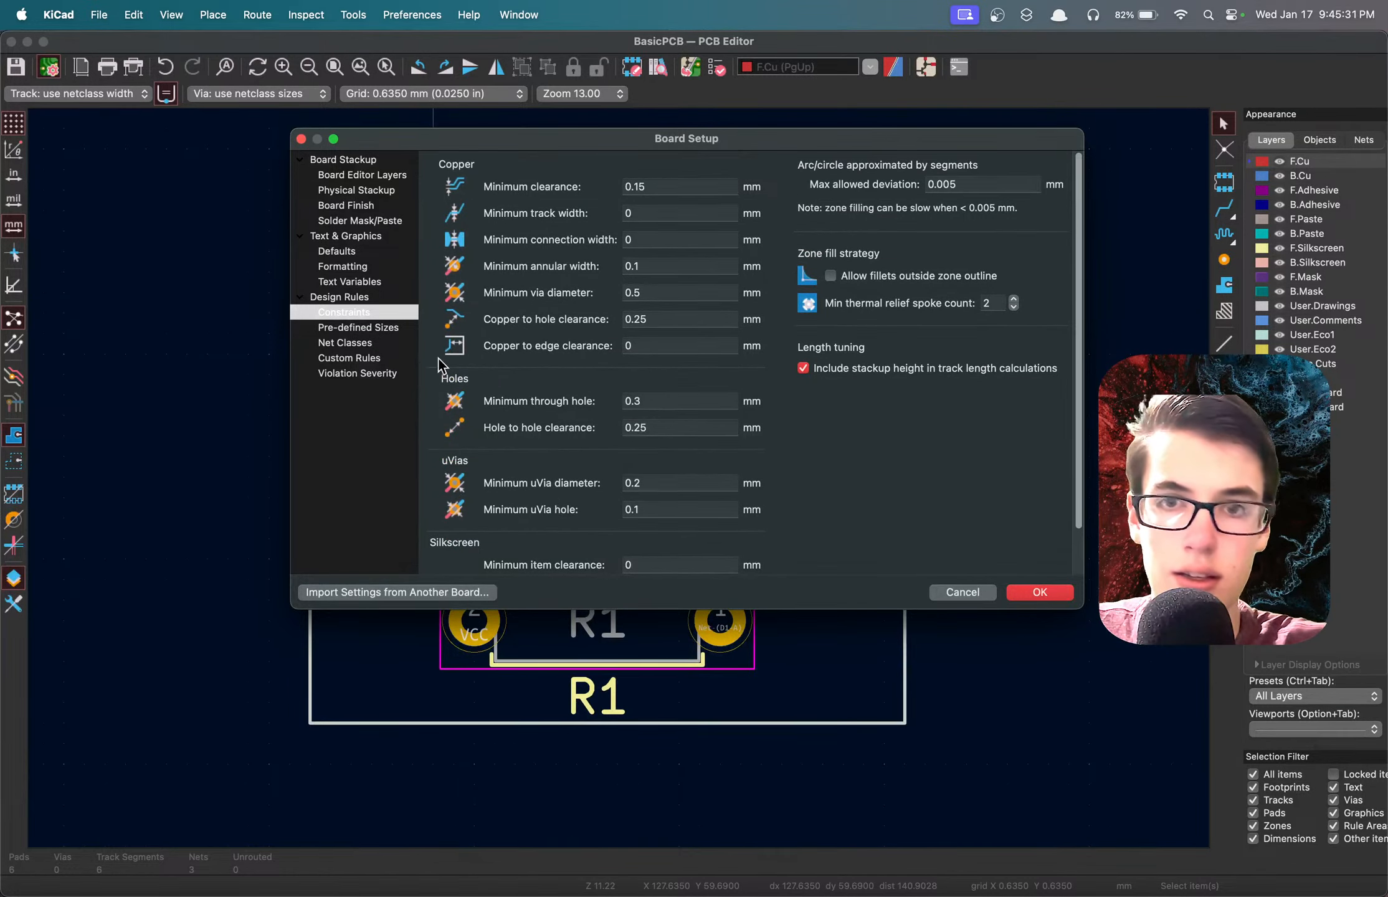
click(343, 328)
click(348, 344)
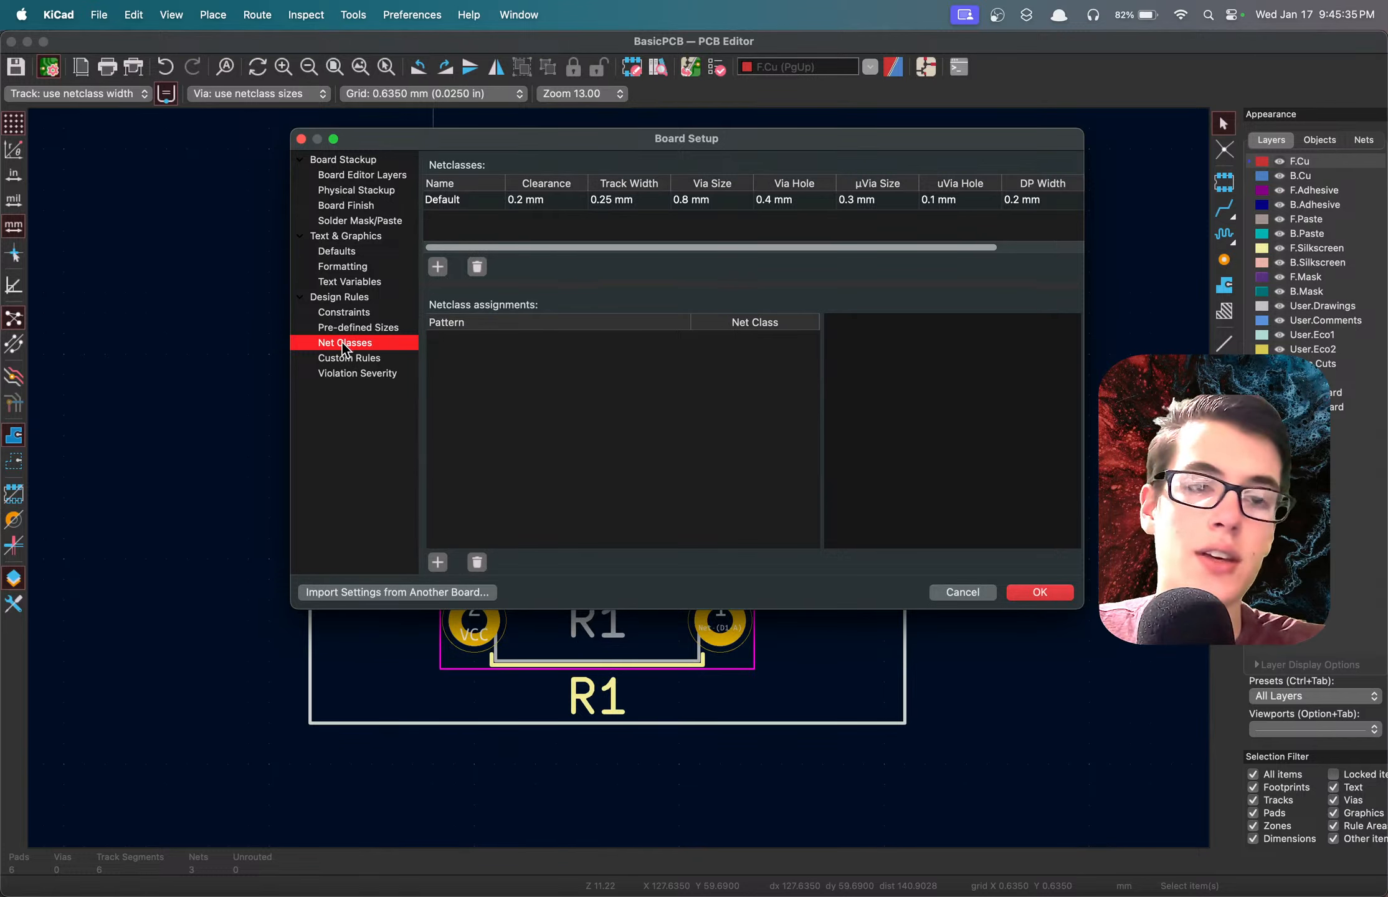
Set the Default netclass clearance to 0.15 mm, apply the board setup, and save the board.
click(538, 199)
click(520, 198)
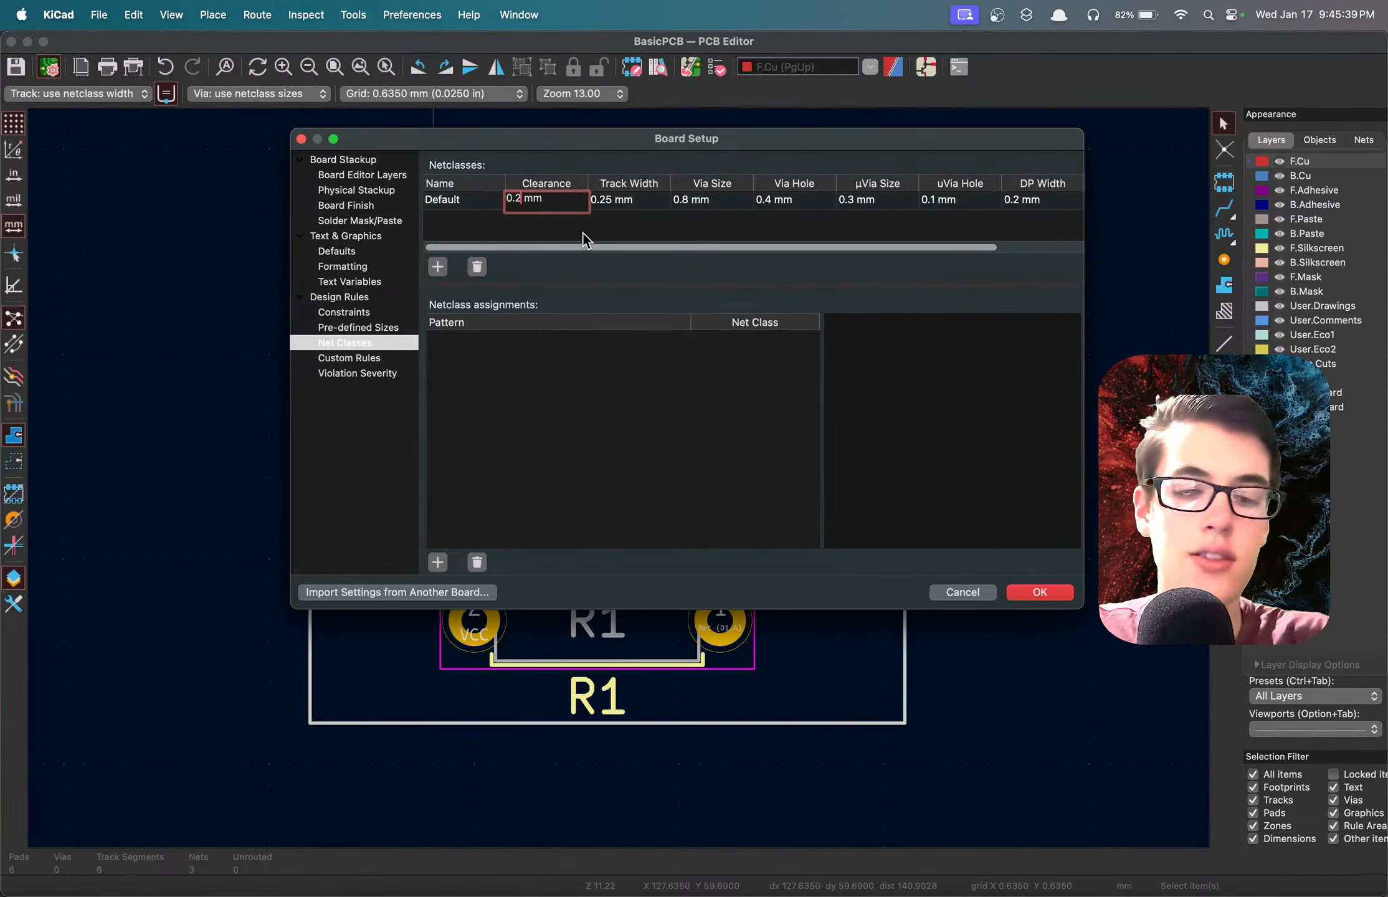
key(BackSpace)
text(15)
key(Return)
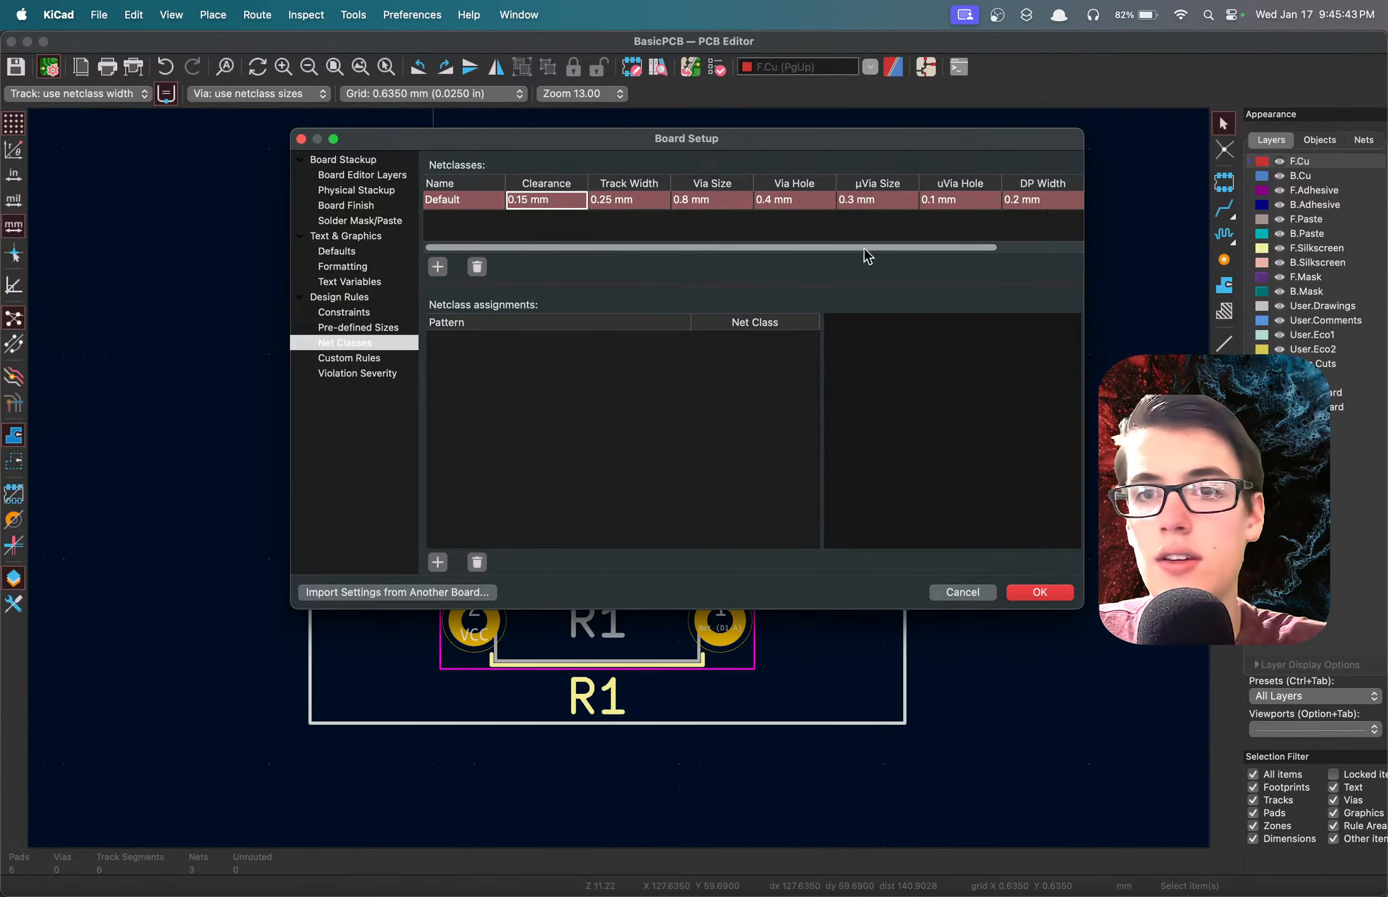
click(1042, 597)
key(super+s)
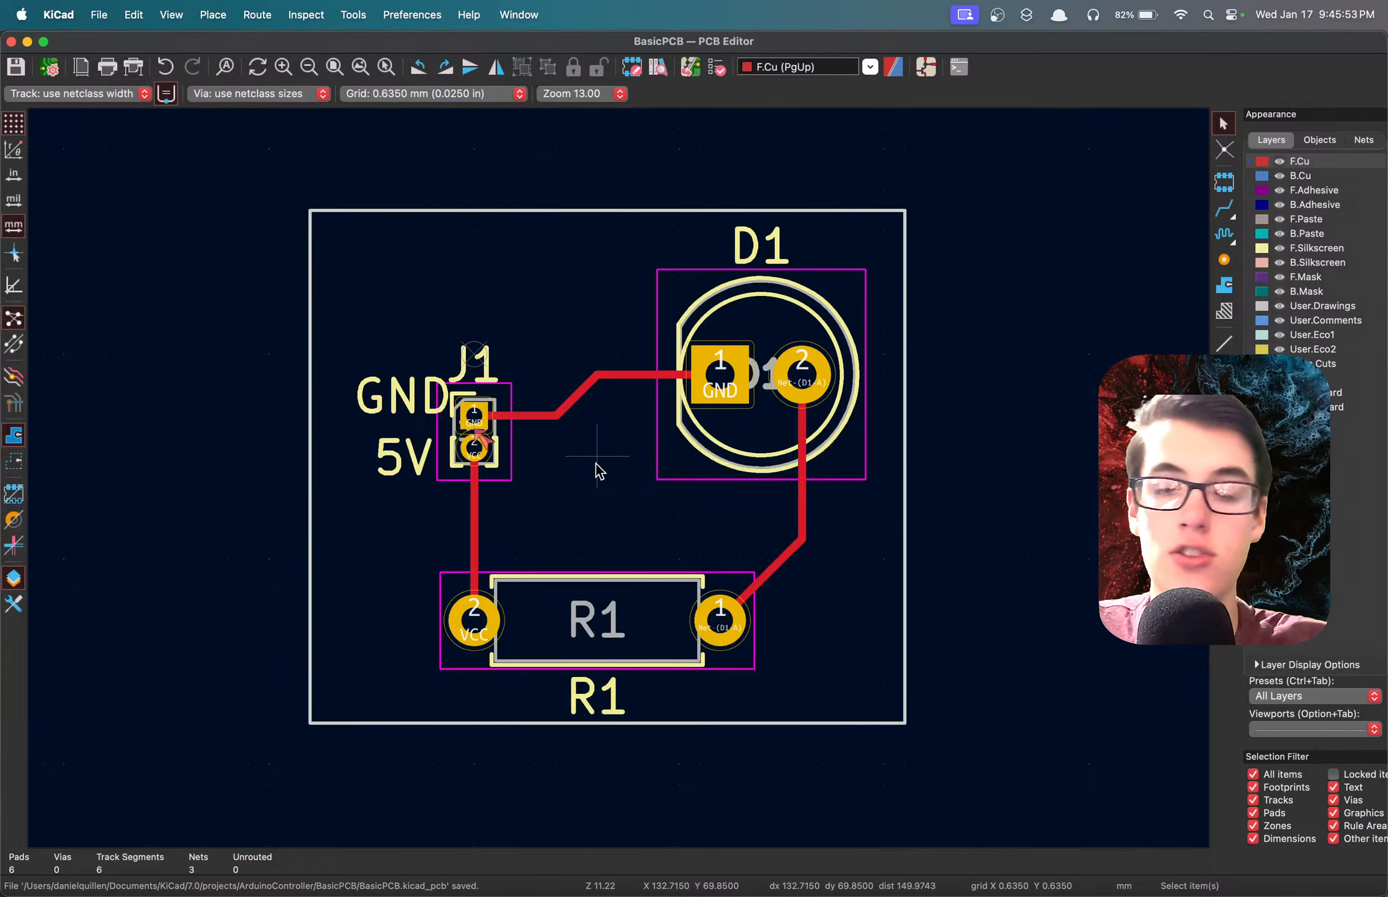
Rerun the design rules check with the new netclass clearance and close the checker.
click(717, 68)
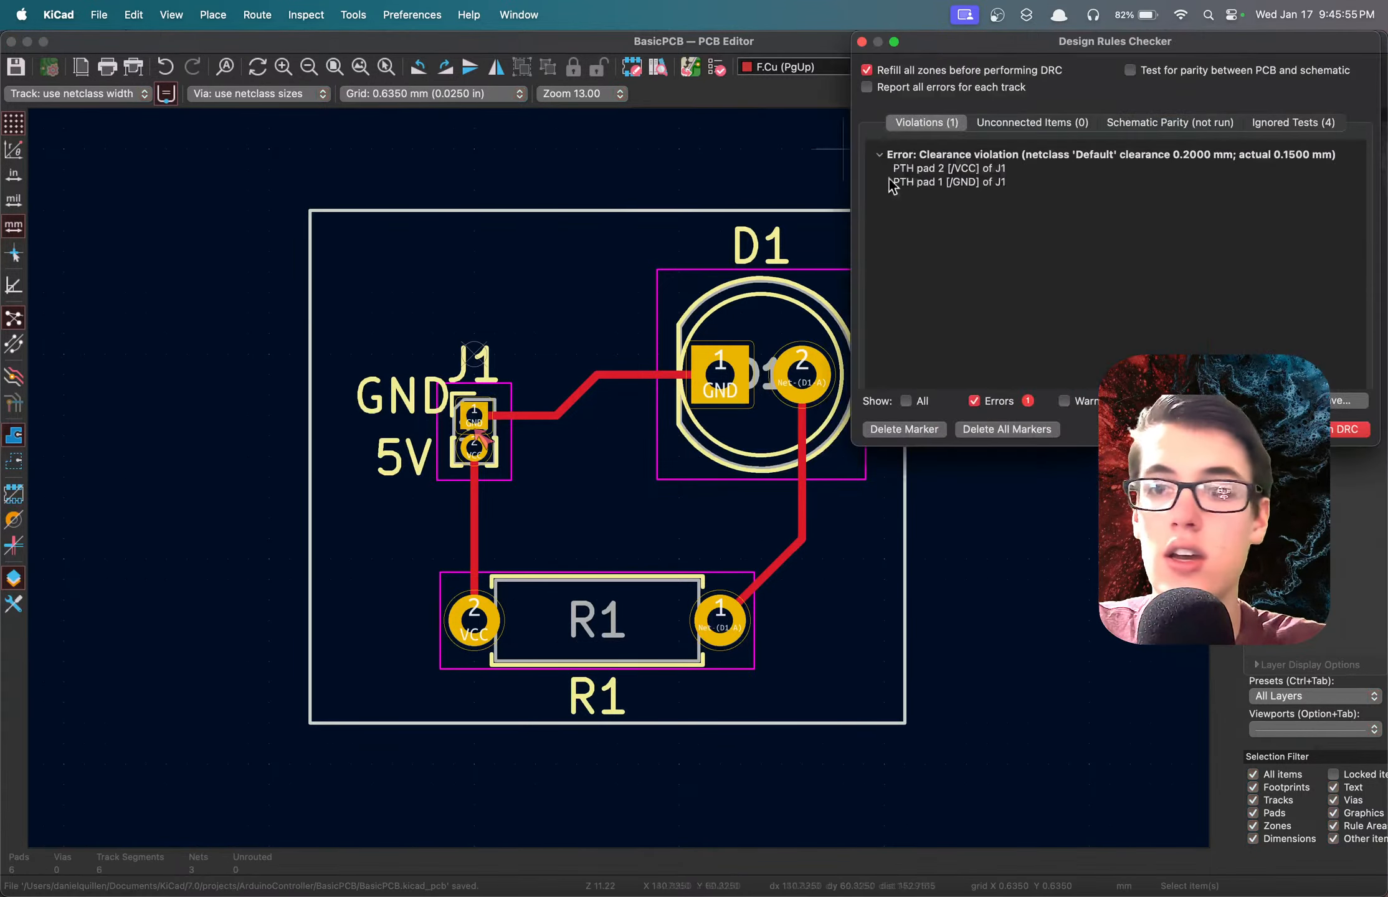
click(1349, 429)
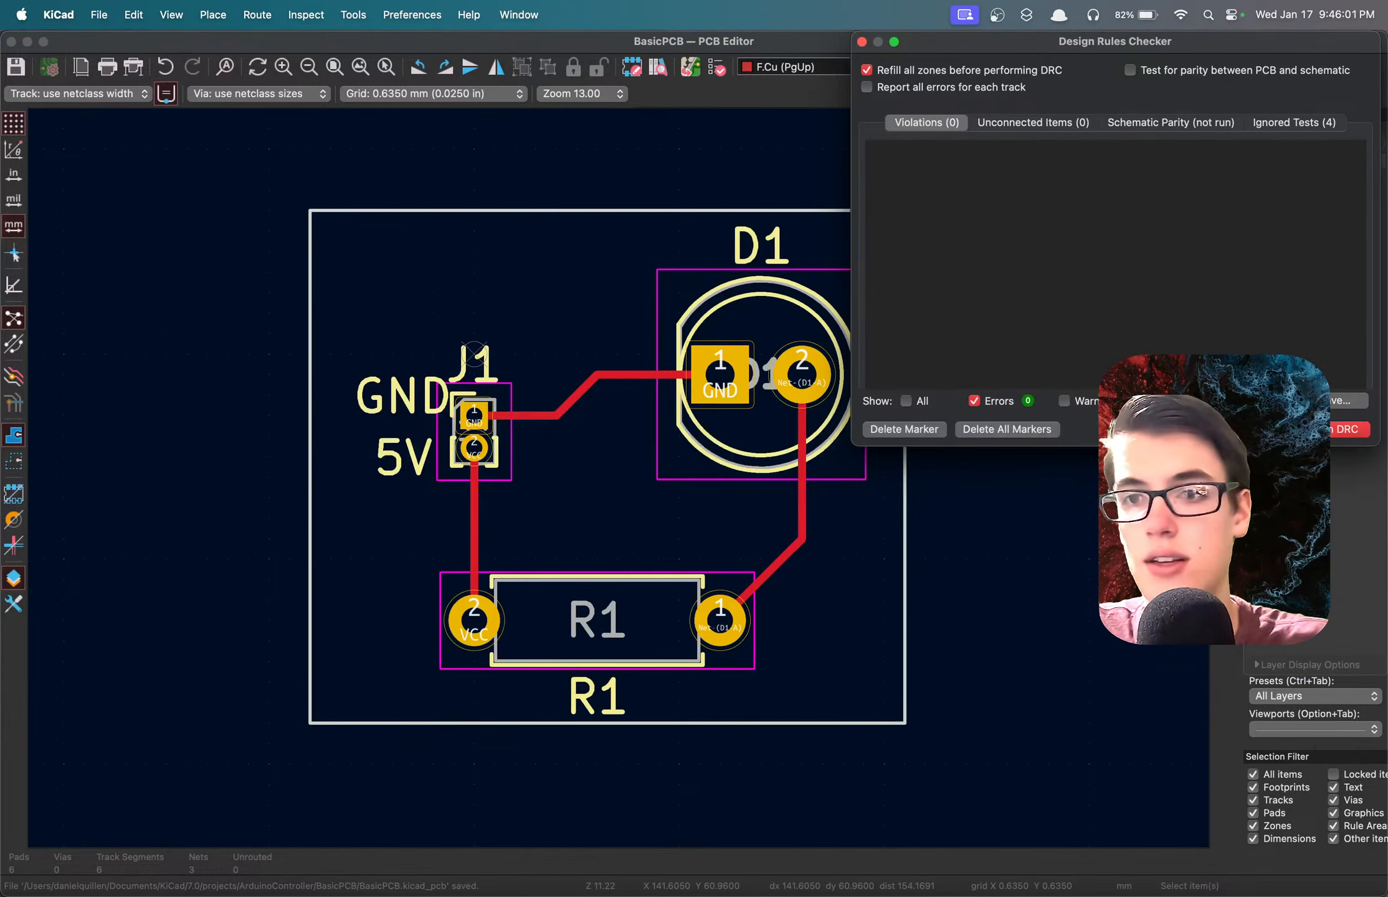
click(862, 41)
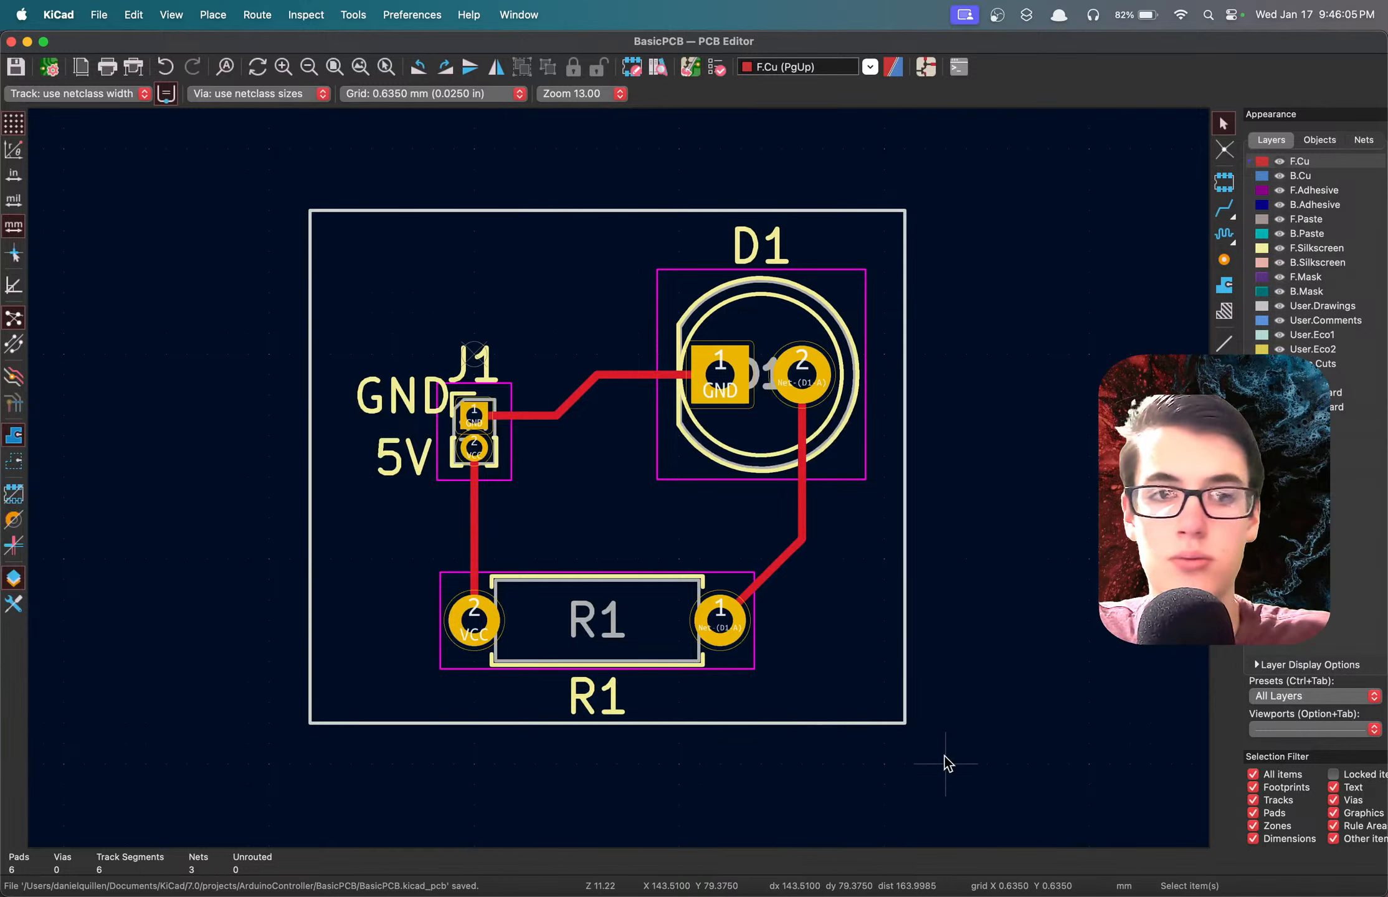
drag(950, 755, 256, 195)
click(234, 227)
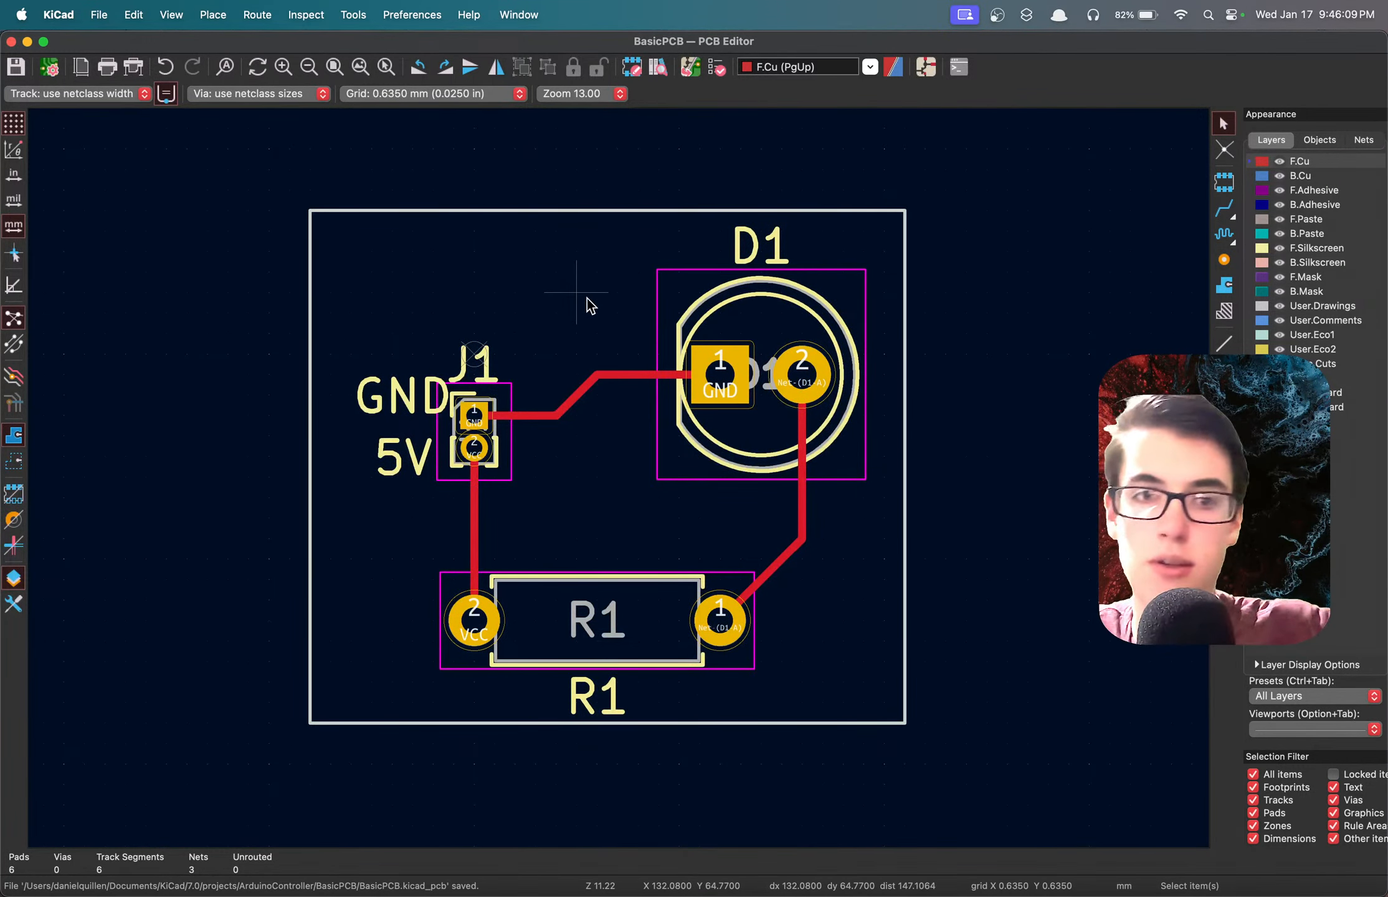
drag(269, 171, 1028, 820)
click(1019, 797)
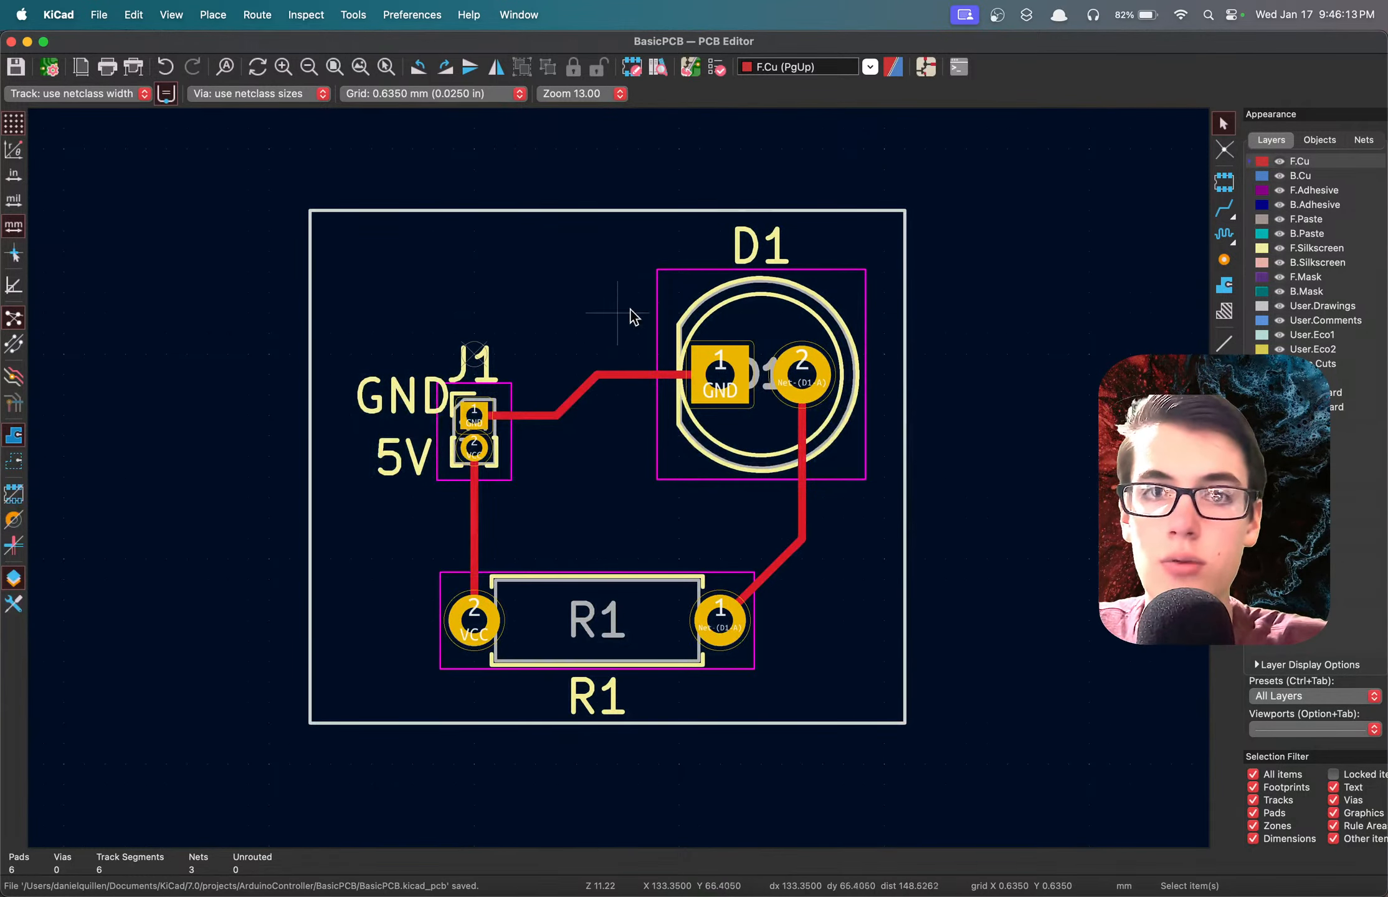
Run the design rules check on the board once more and dismiss the checker.
click(721, 71)
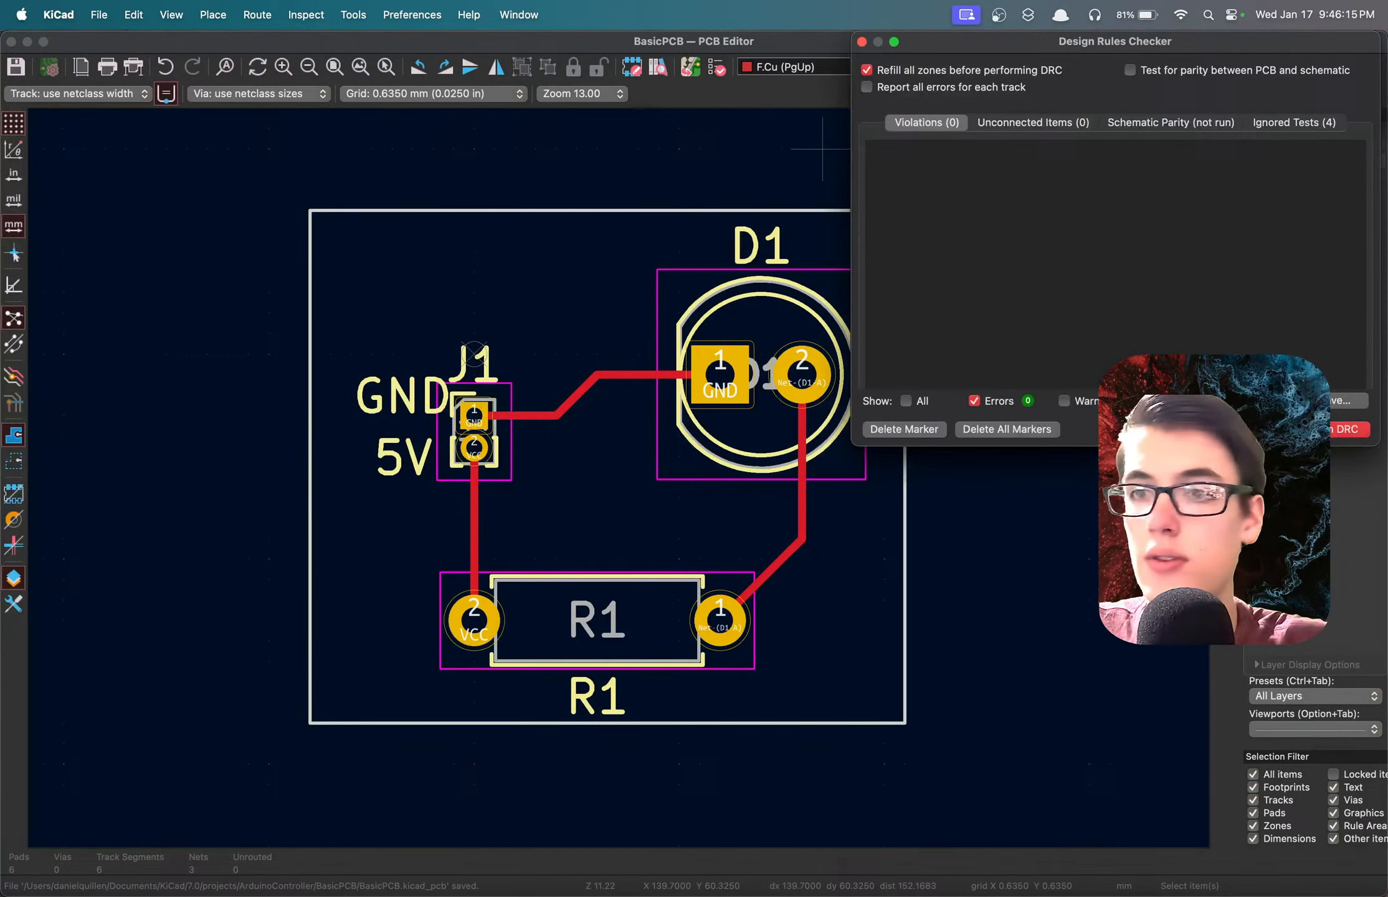
click(1346, 429)
key(Escape)
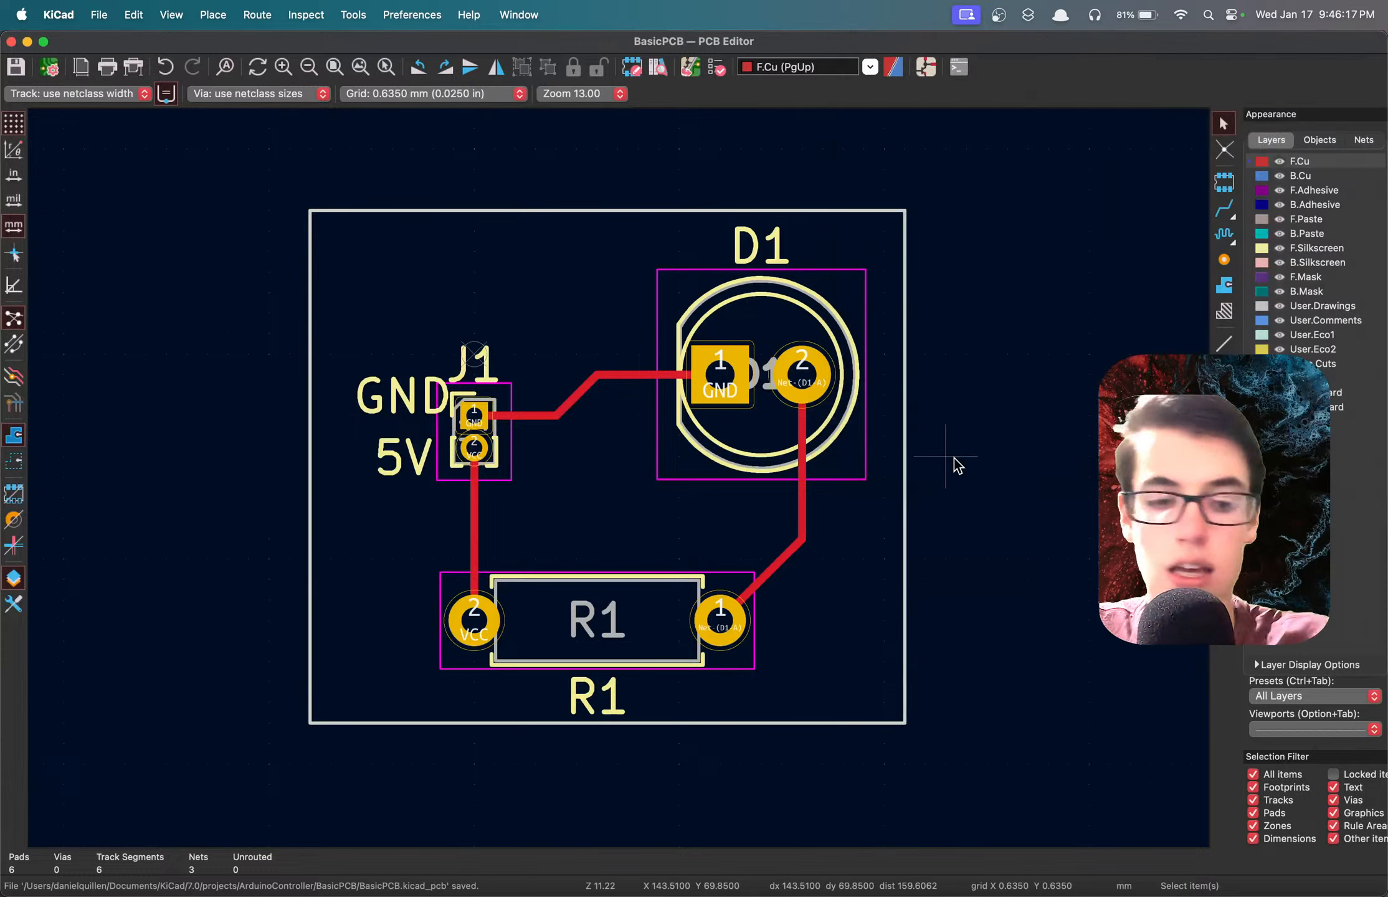
Inspect the board with J1, D1 and R1 in the 3D viewer from several angles and close the viewer.
key(alt+3)
drag(1050, 446, 1014, 453)
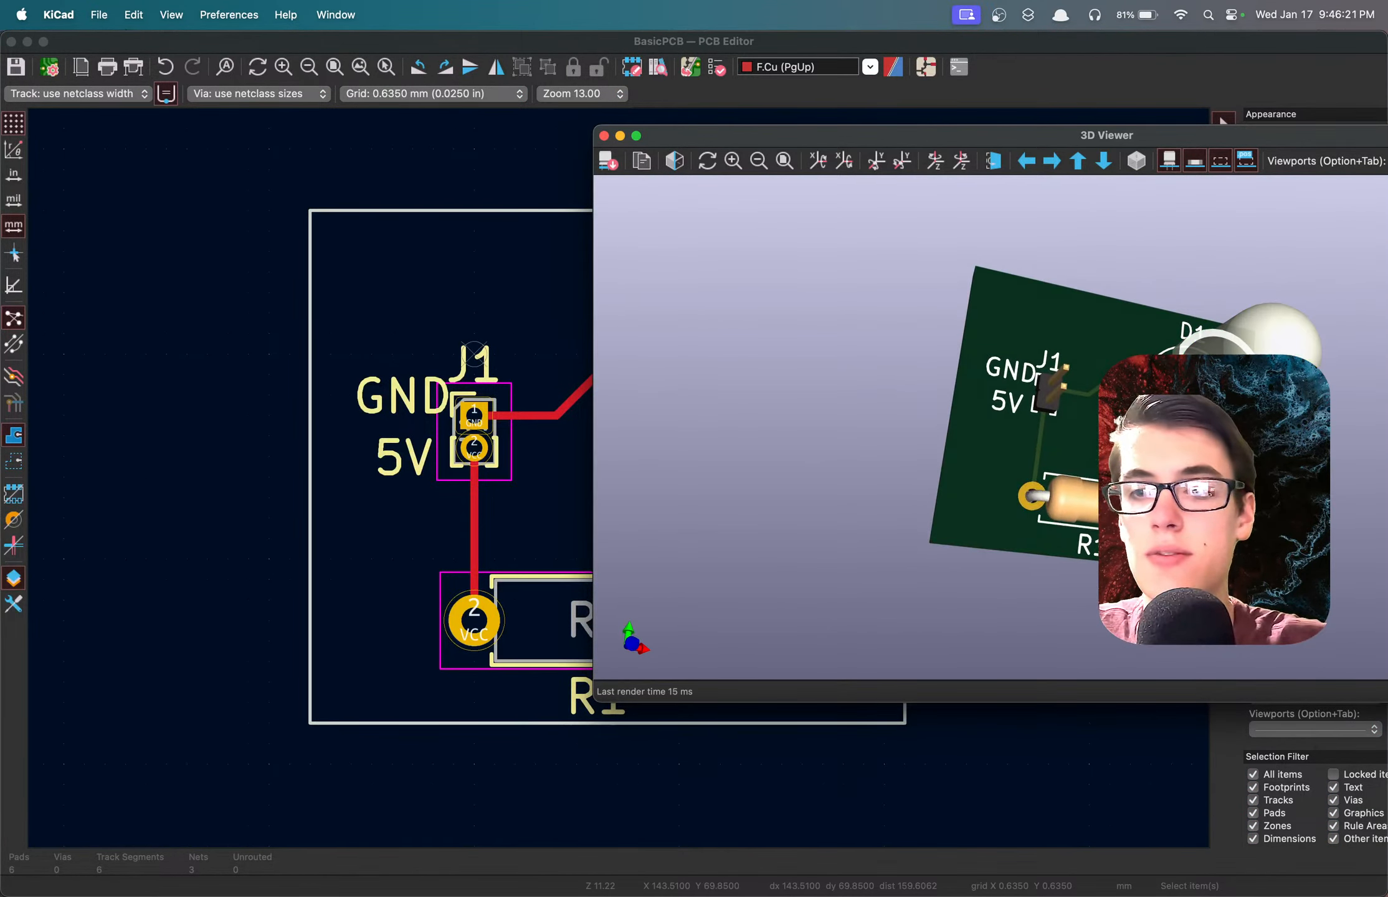
mouse_move(1115, 430)
mouse_down()
mouse_move(1139, 278)
mouse_move(1162, 400)
mouse_move(1152, 499)
mouse_move(1082, 407)
mouse_move(1052, 260)
mouse_move(882, 350)
mouse_move(1127, 412)
mouse_up()
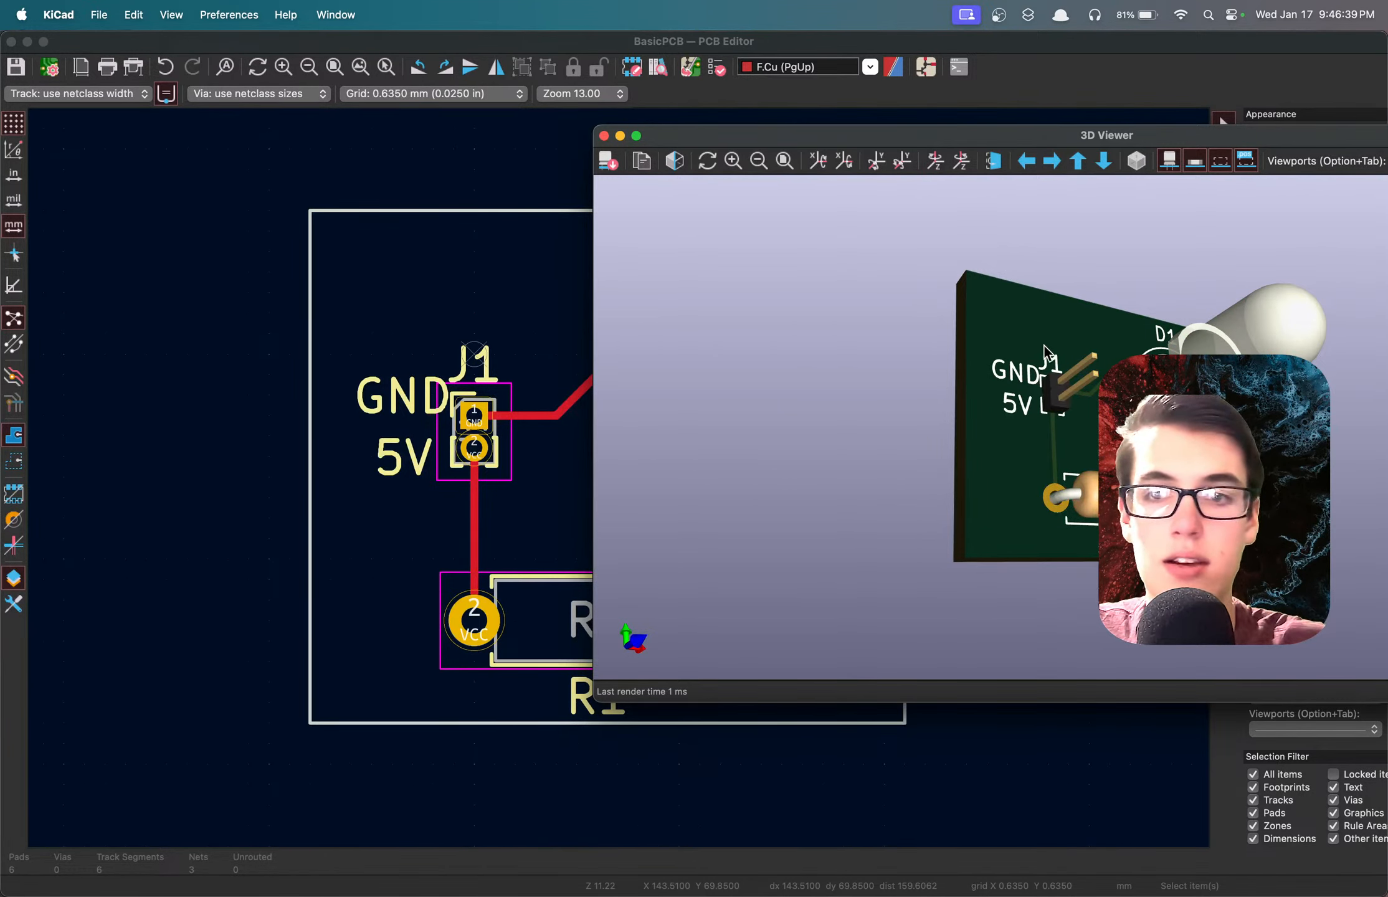
click(603, 135)
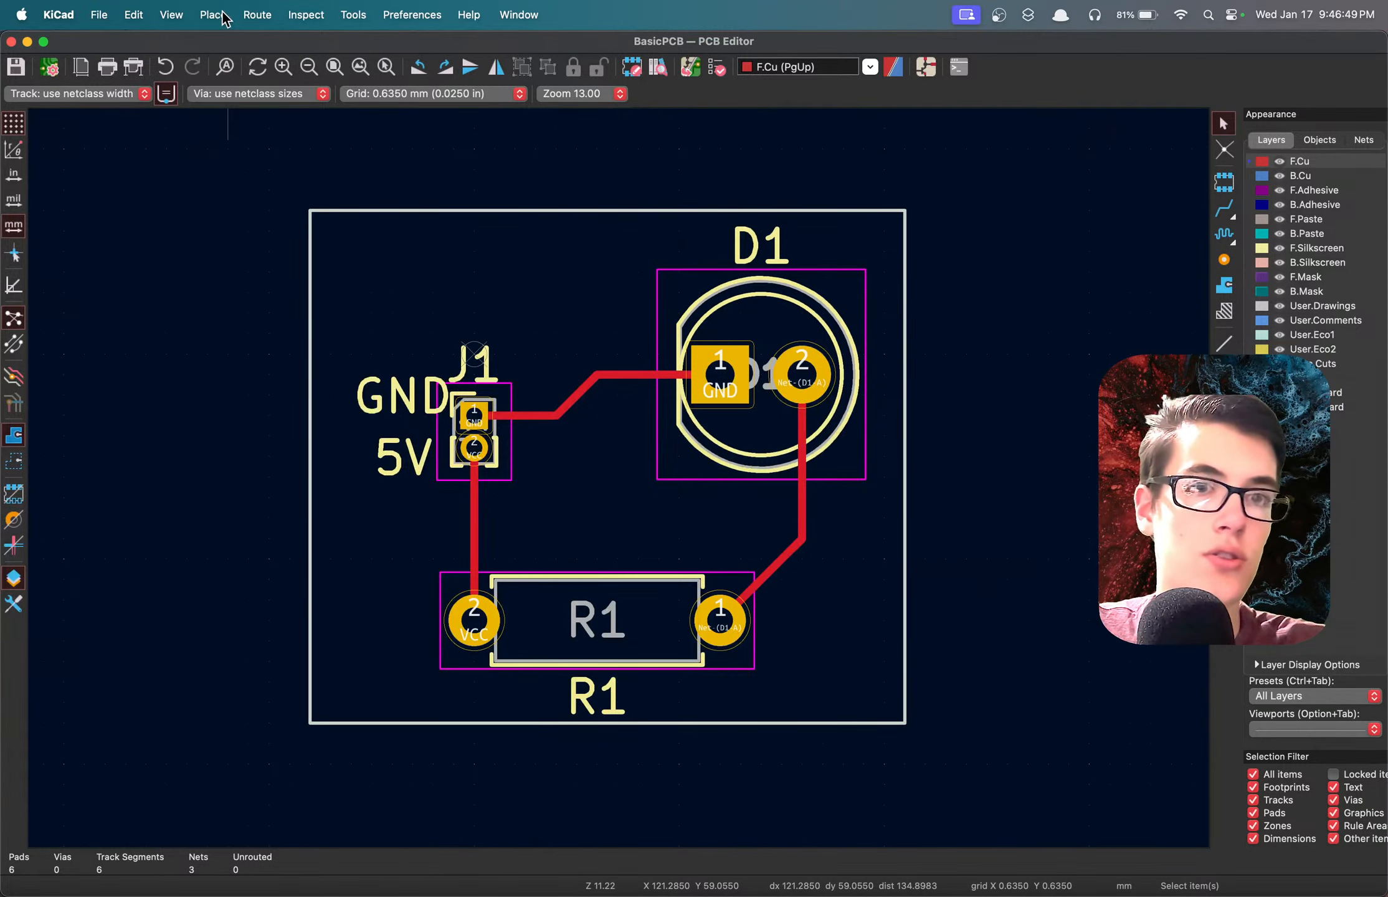
Plot Gerber fabrication files for the copper, paste, silkscreen, mask and Edge.Cuts layers, including the Gerber job file.
click(100, 14)
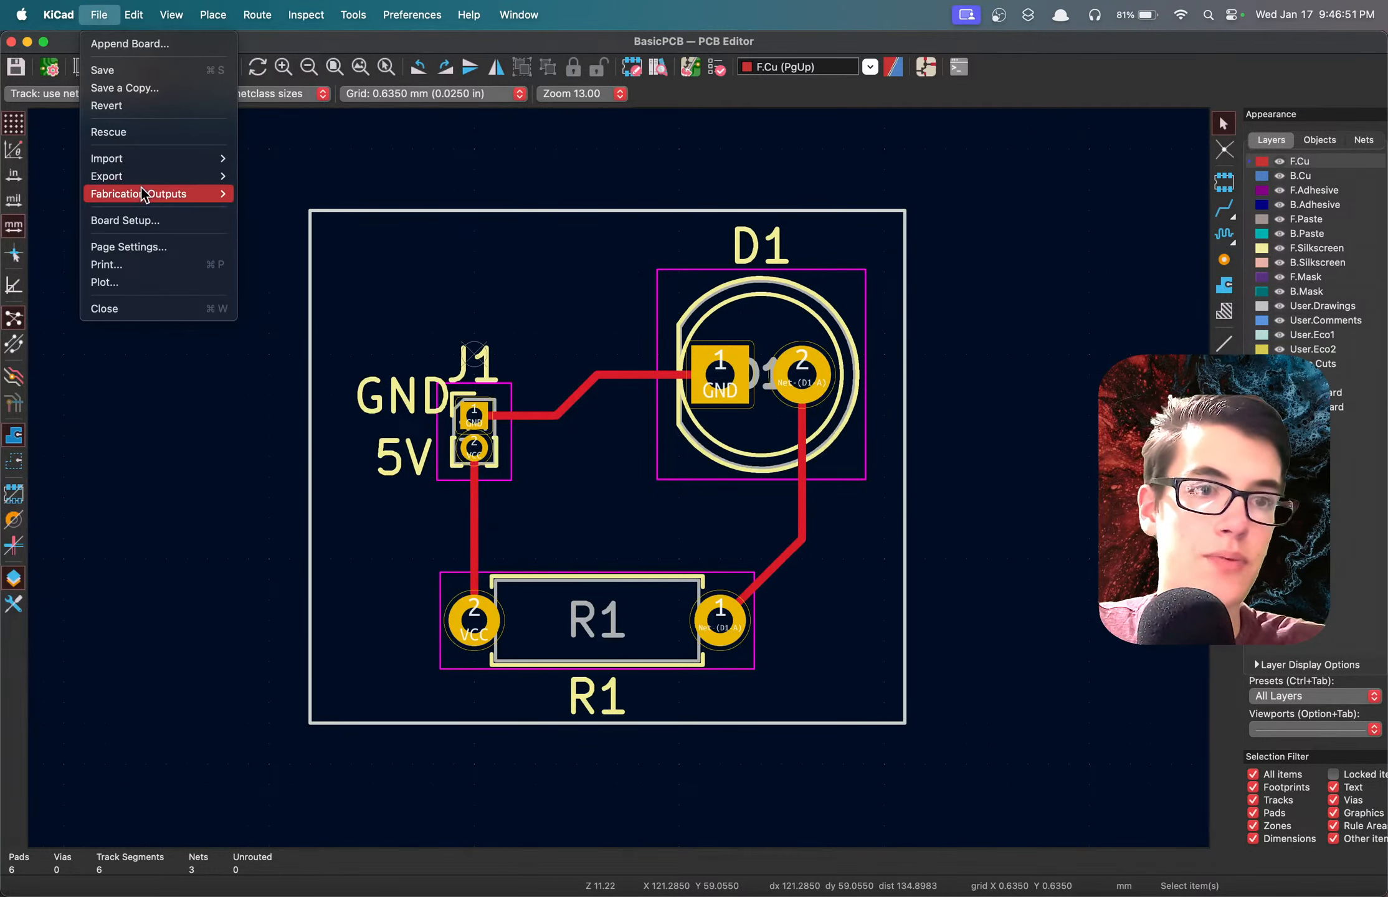
mouse_move(218, 197)
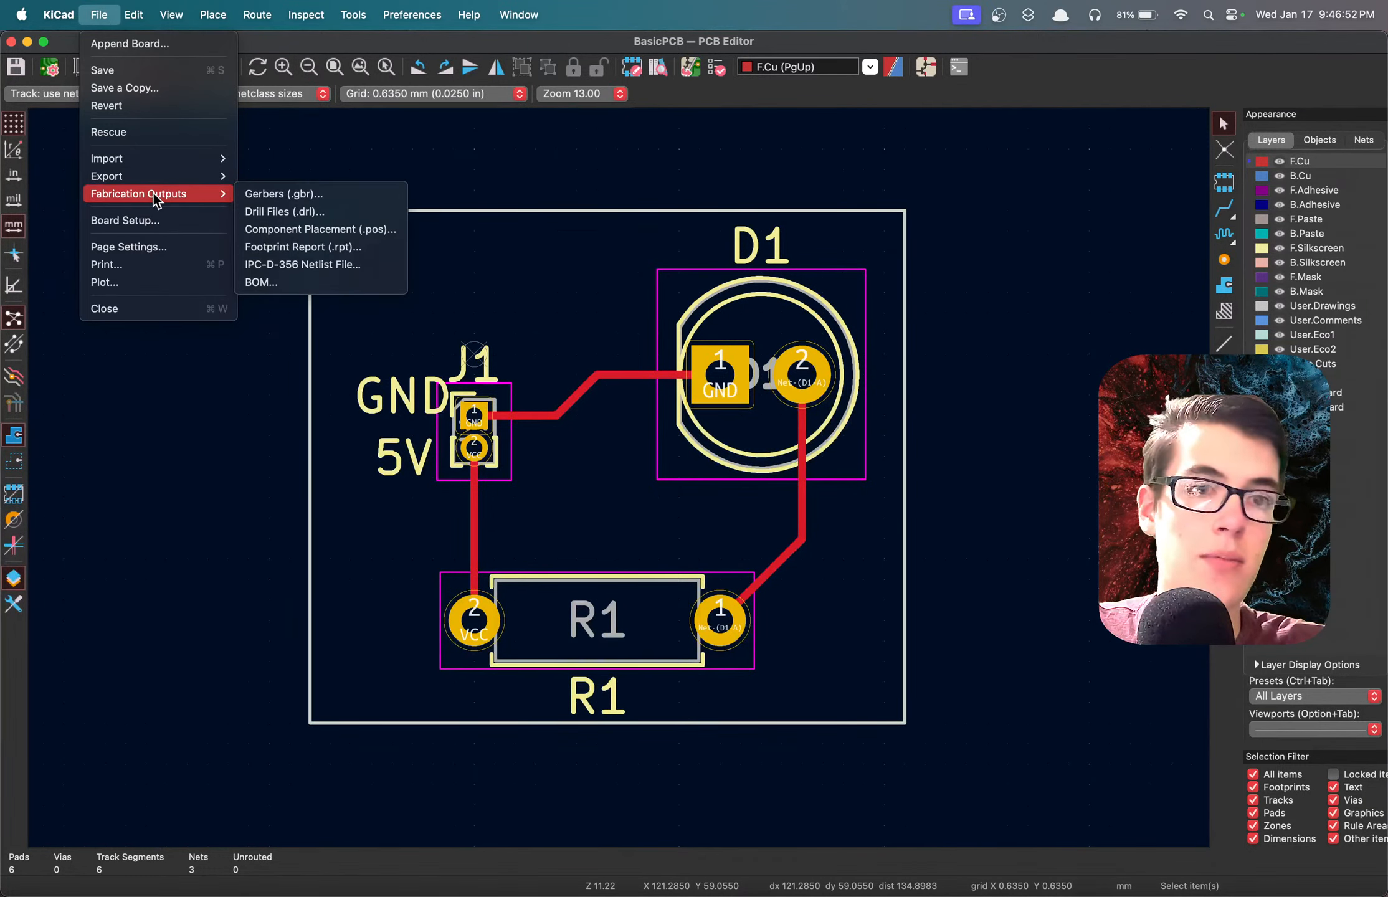
click(286, 194)
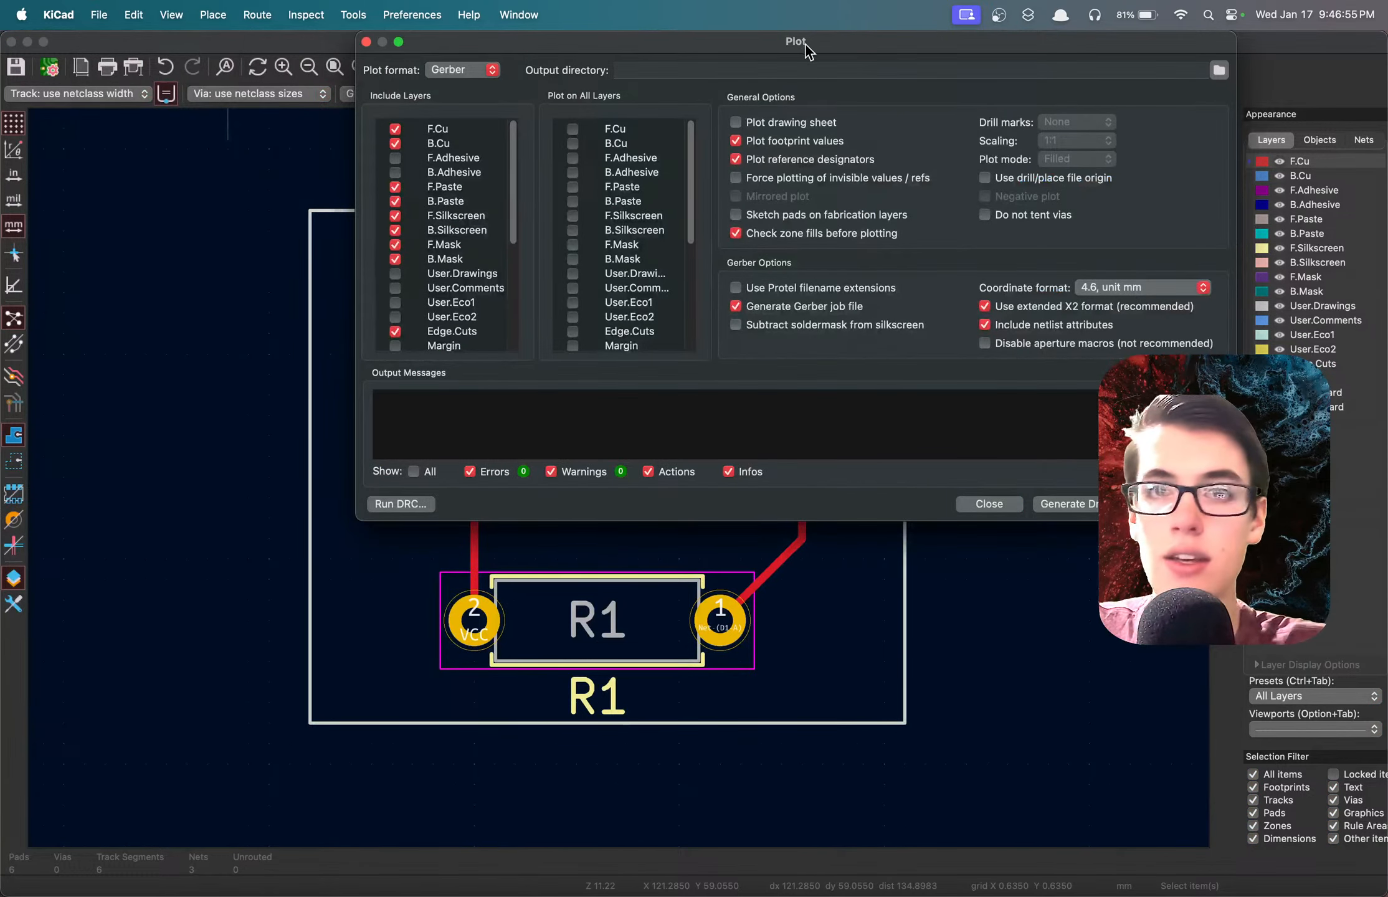
drag(808, 44, 801, 69)
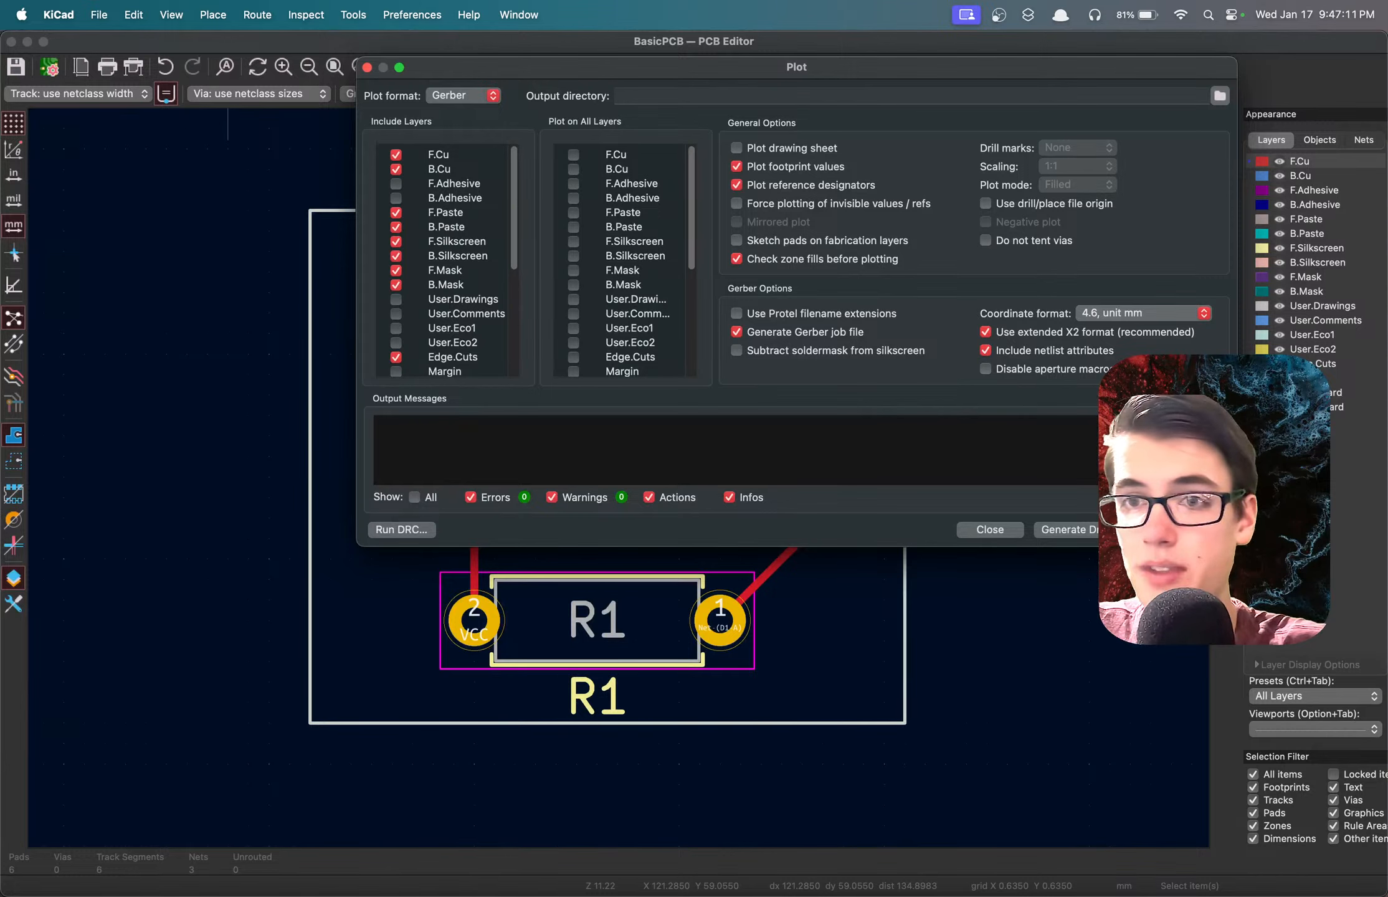
click(1193, 530)
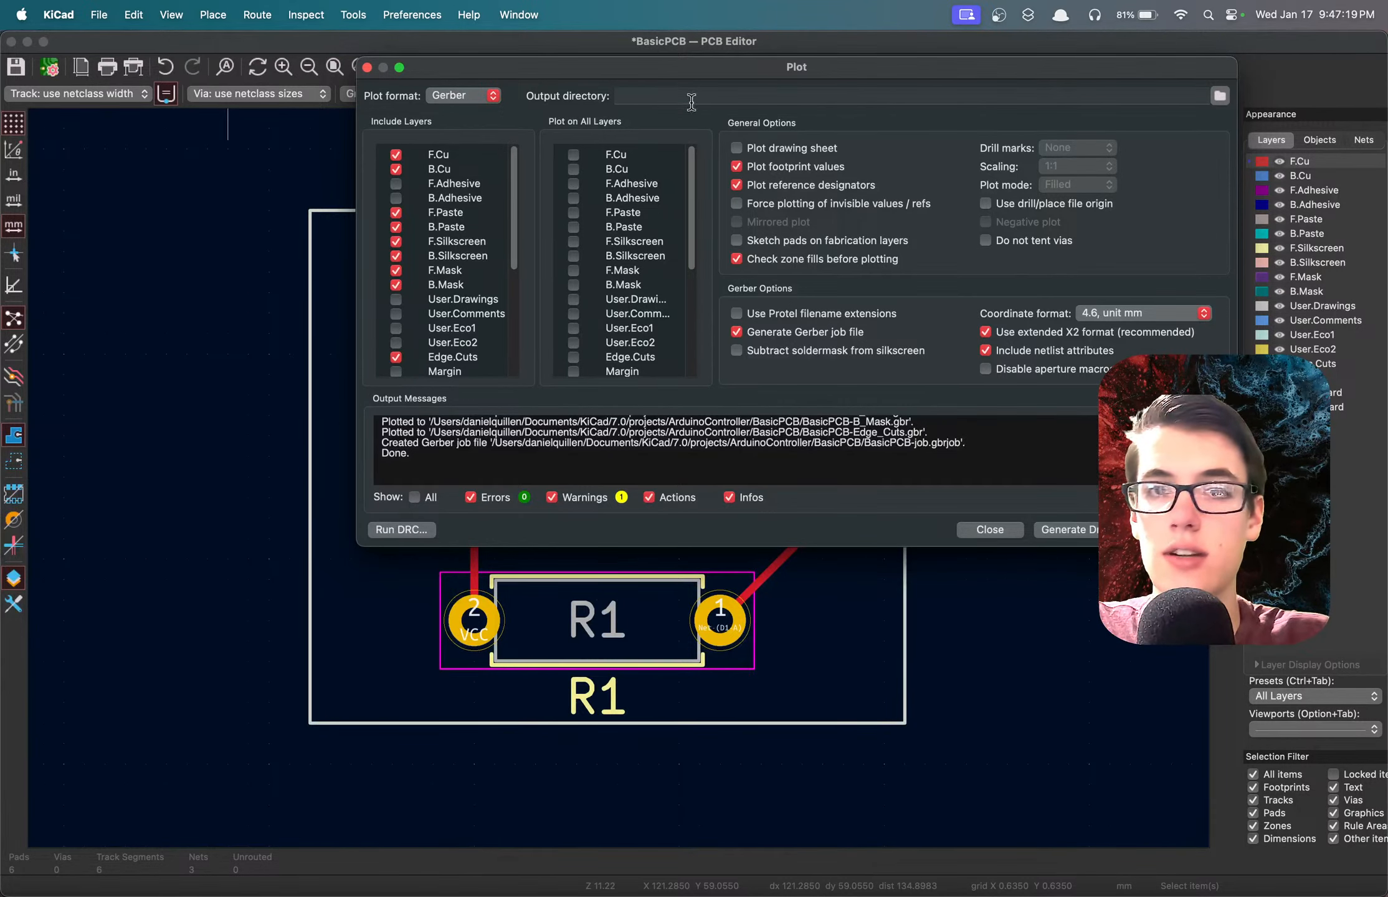
Generate the Excellon drill files in millimetres and the Gerber X2 drill map files, and close the drill file dialog.
click(1085, 530)
drag(752, 74, 503, 144)
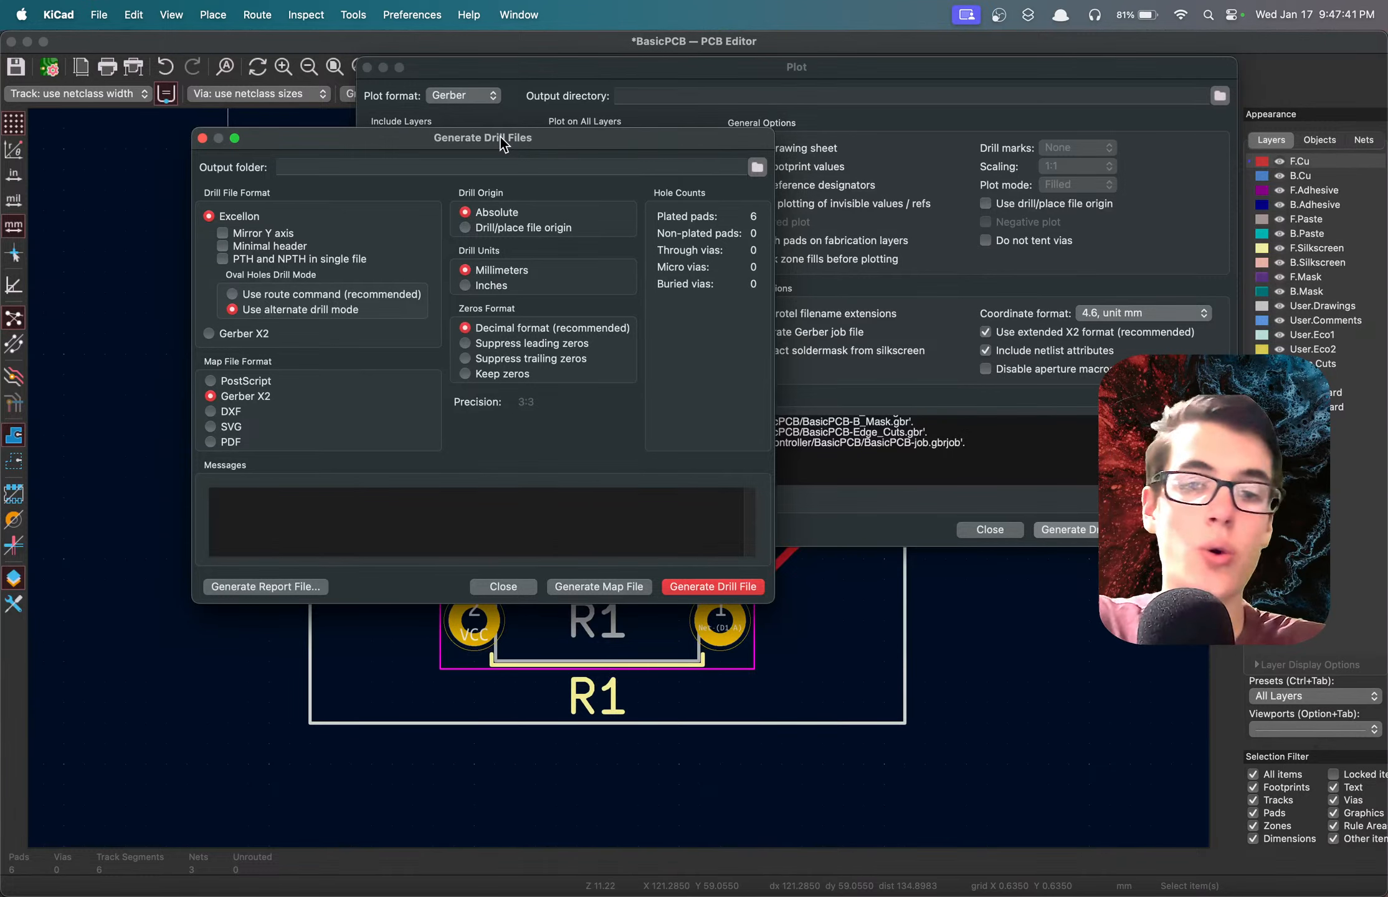
click(704, 588)
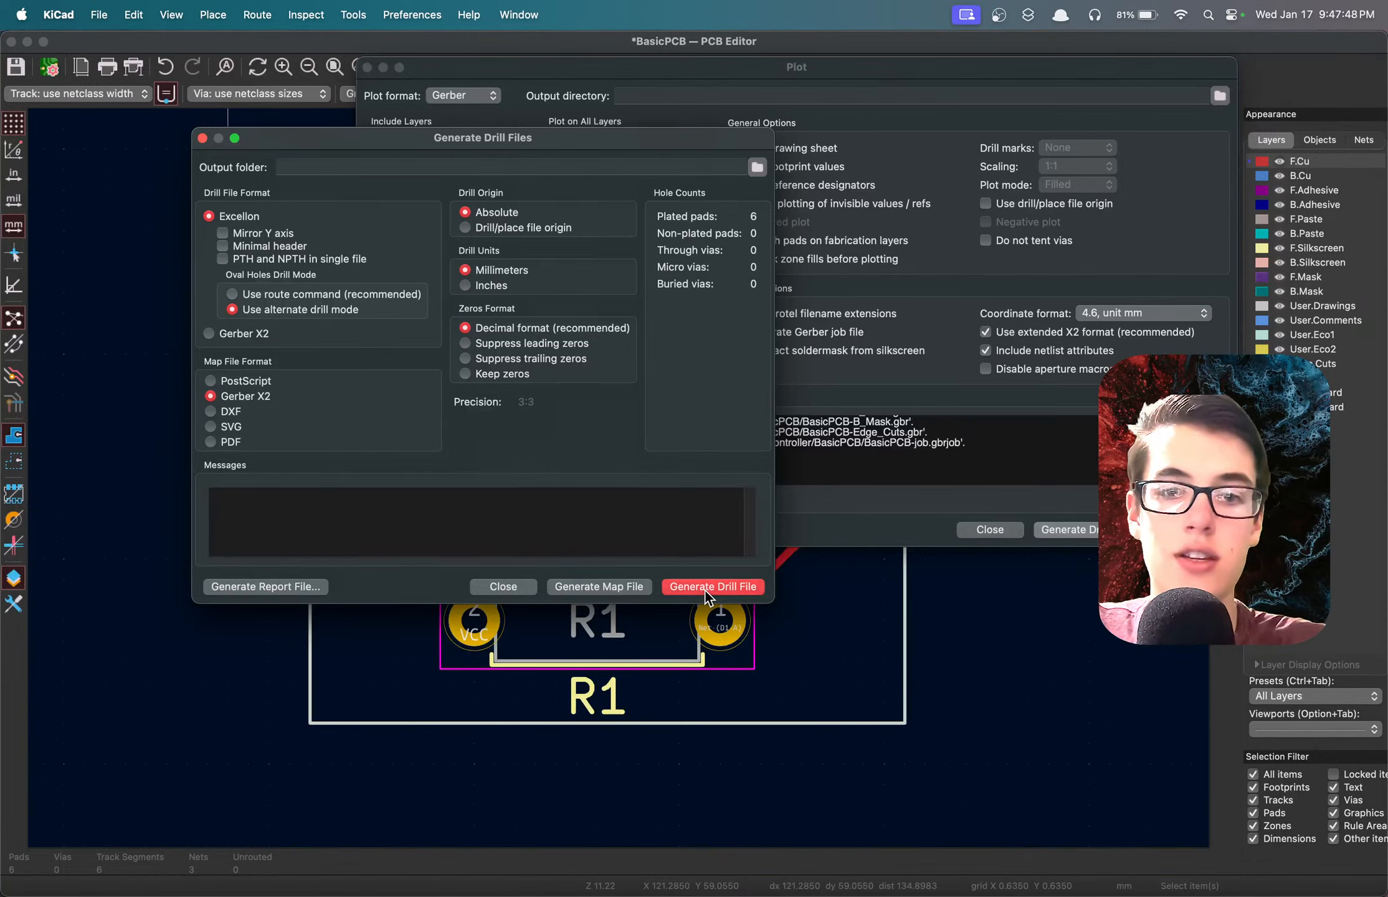
click(602, 588)
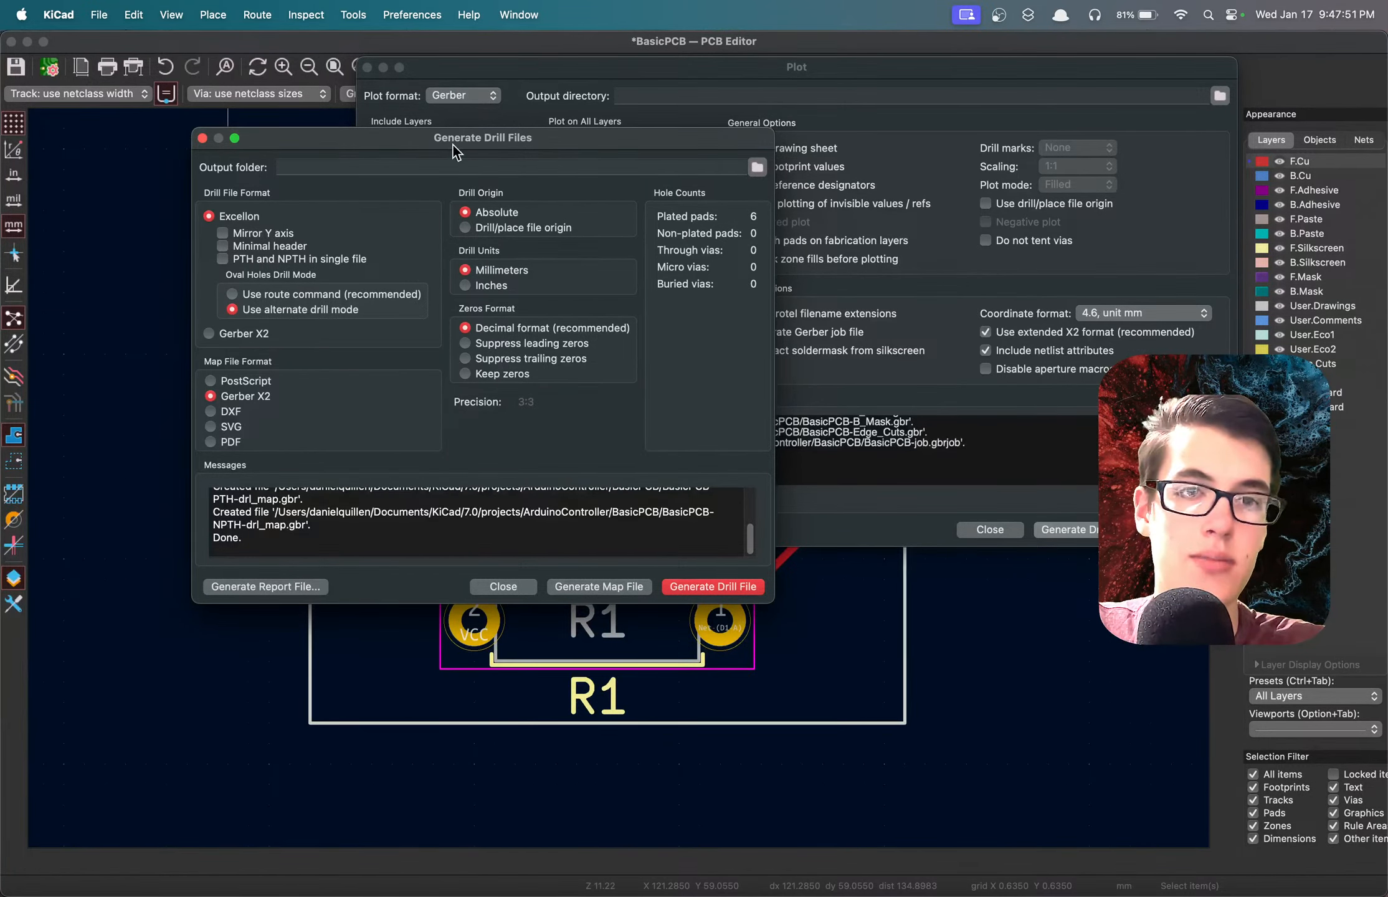
drag(454, 144, 821, 82)
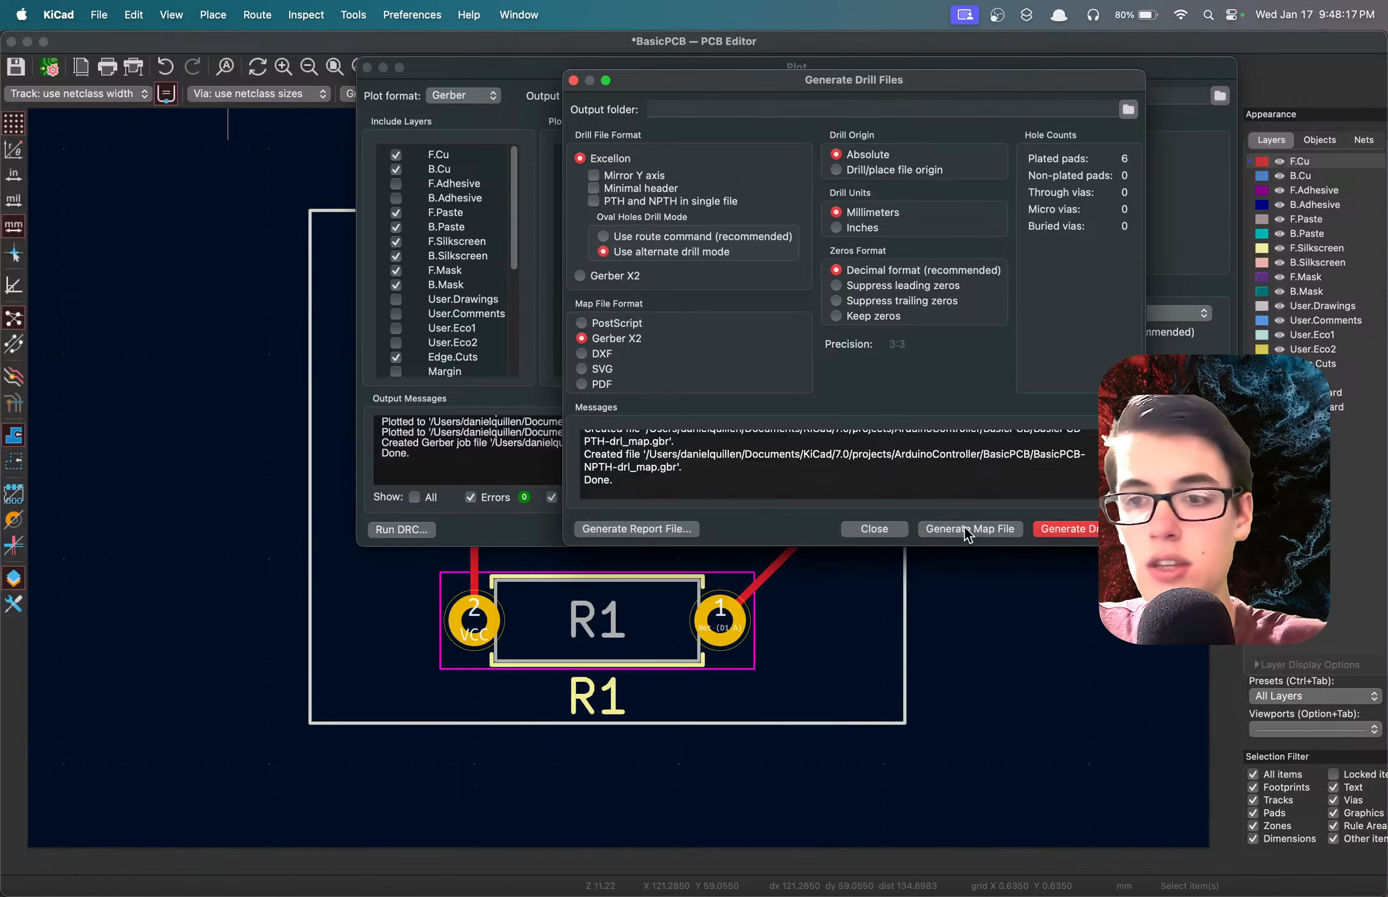
click(870, 529)
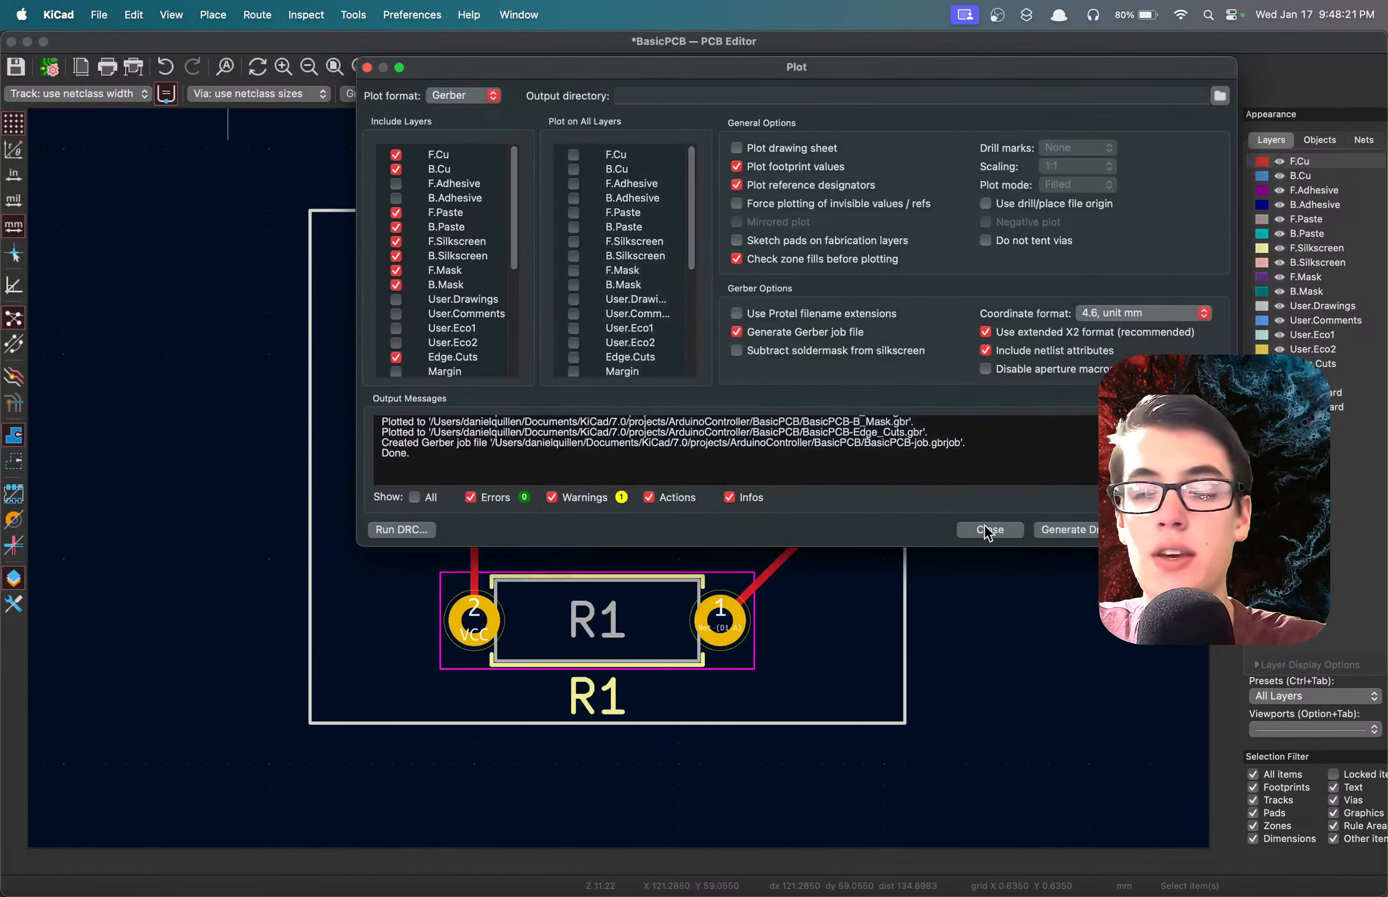
Review the Gerber plot output messages for the created files and briefly recheck the drill file settings.
drag(830, 466, 642, 300)
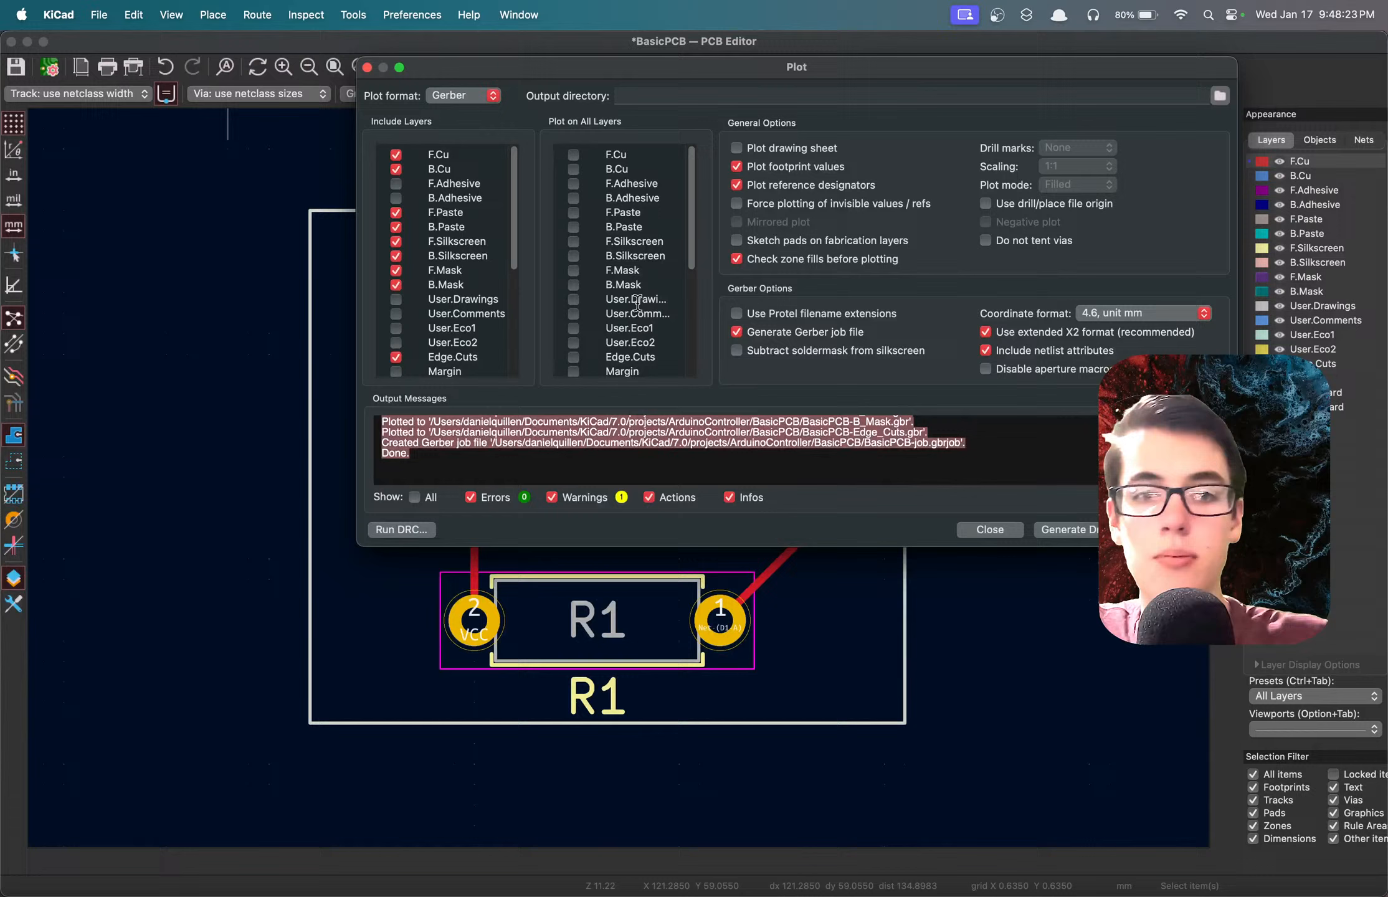
click(695, 444)
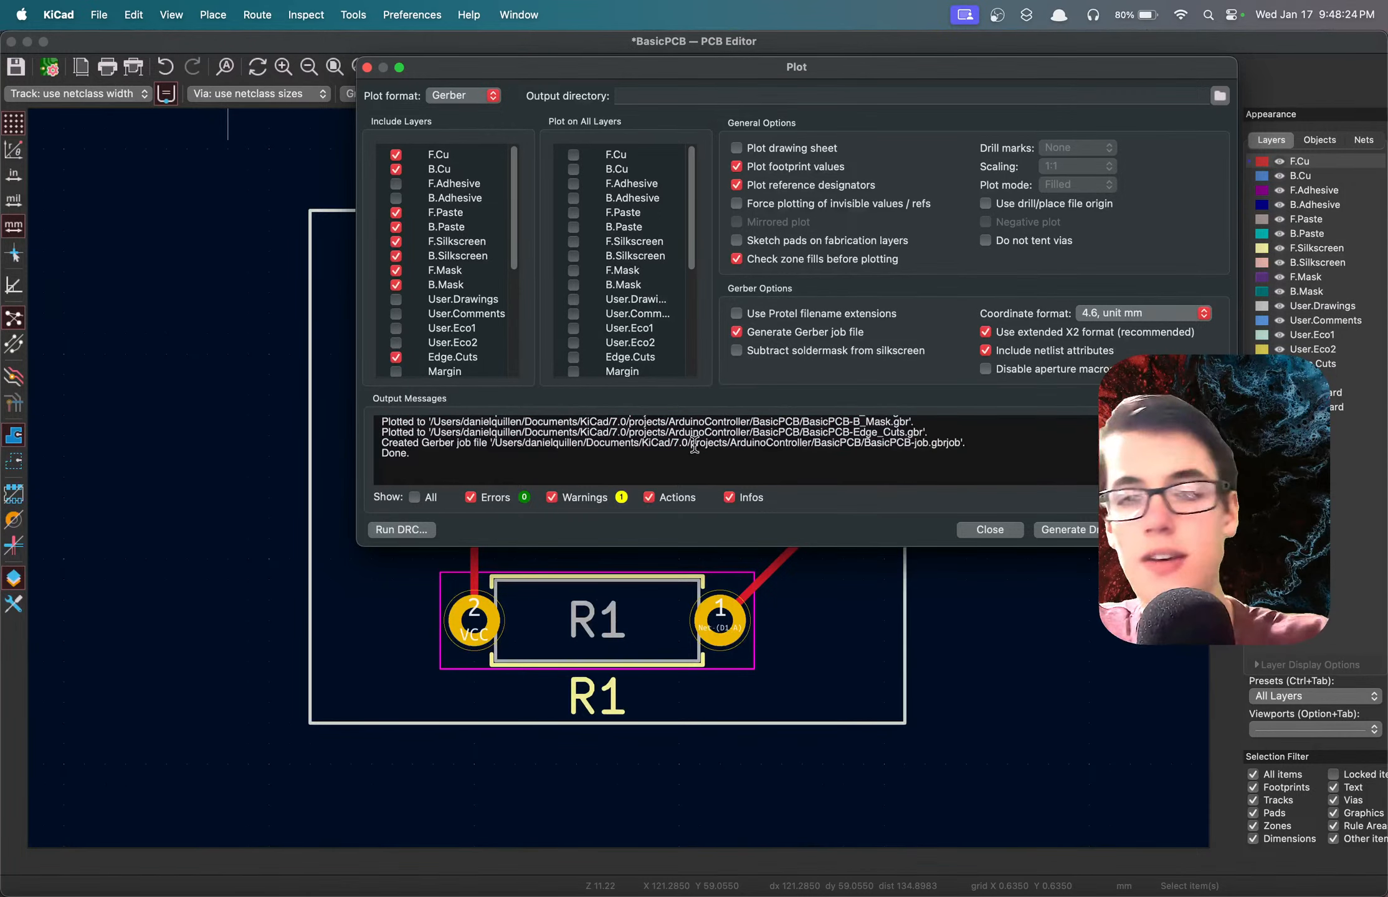
click(1068, 529)
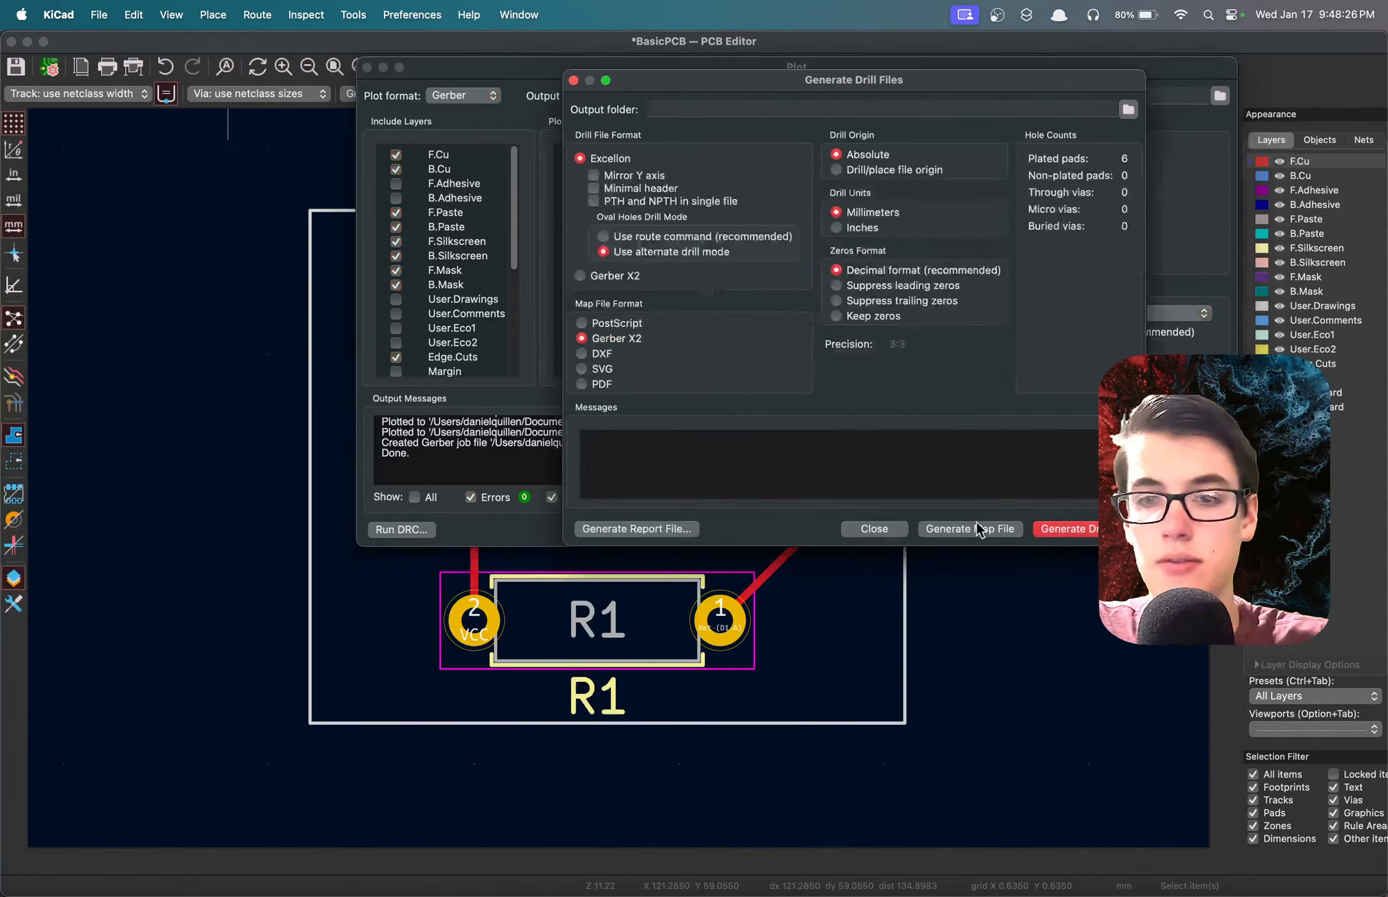
click(874, 528)
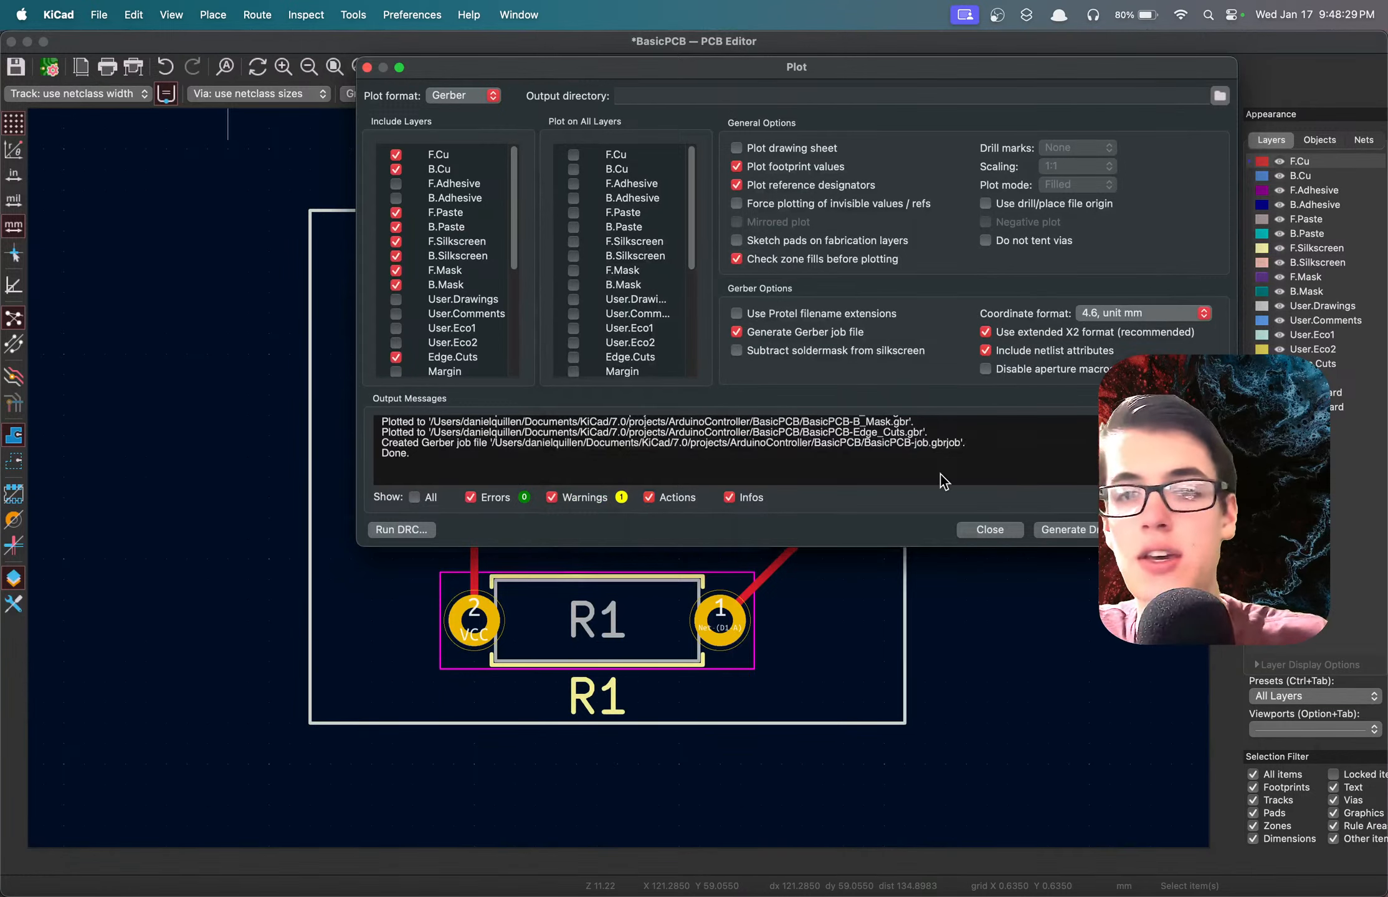
drag(945, 483, 671, 439)
triple_click(676, 440)
triple_click(685, 441)
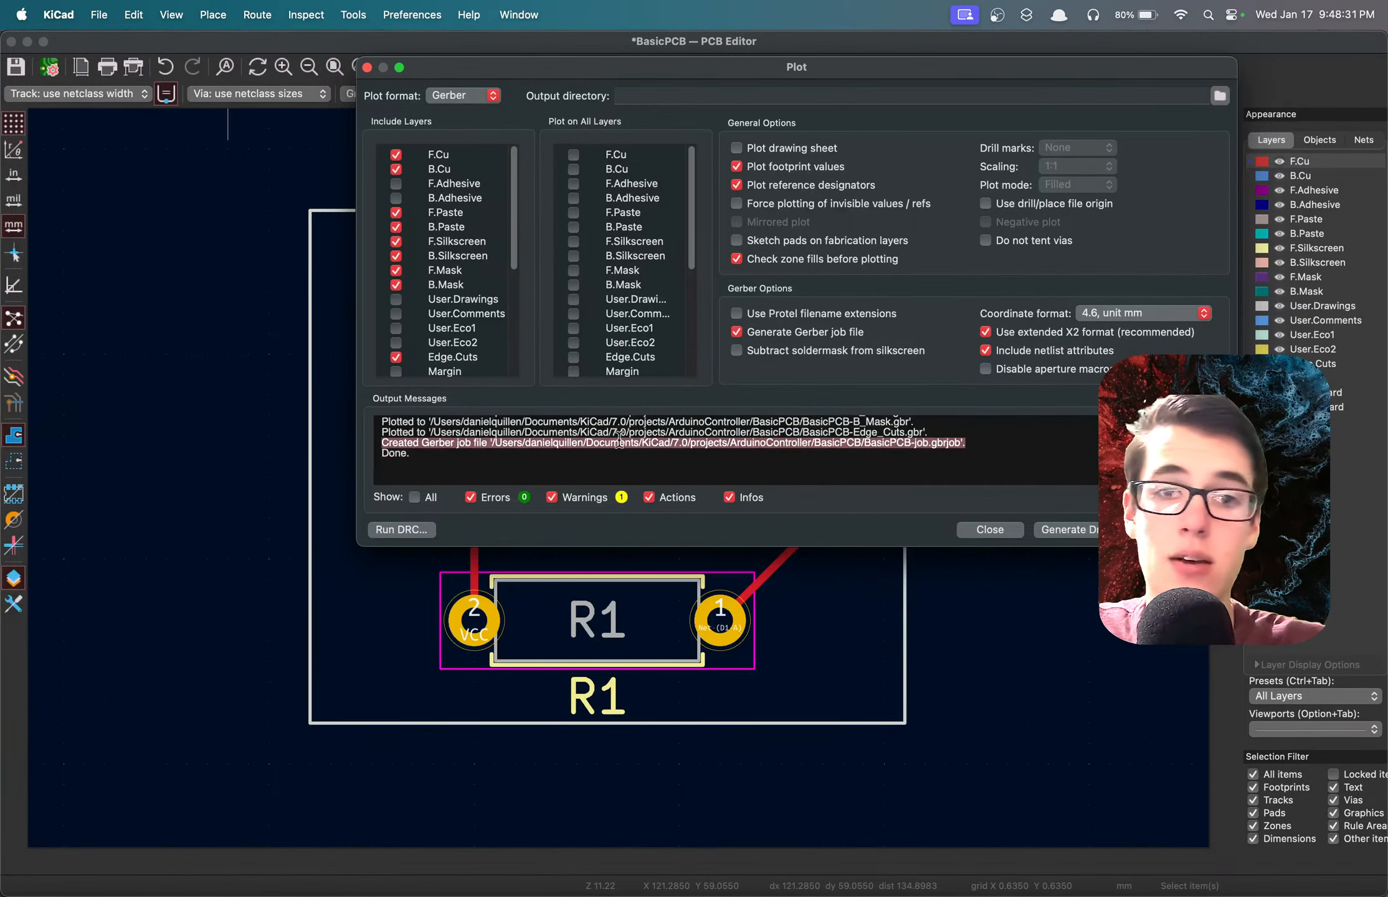
triple_click(663, 435)
click(661, 432)
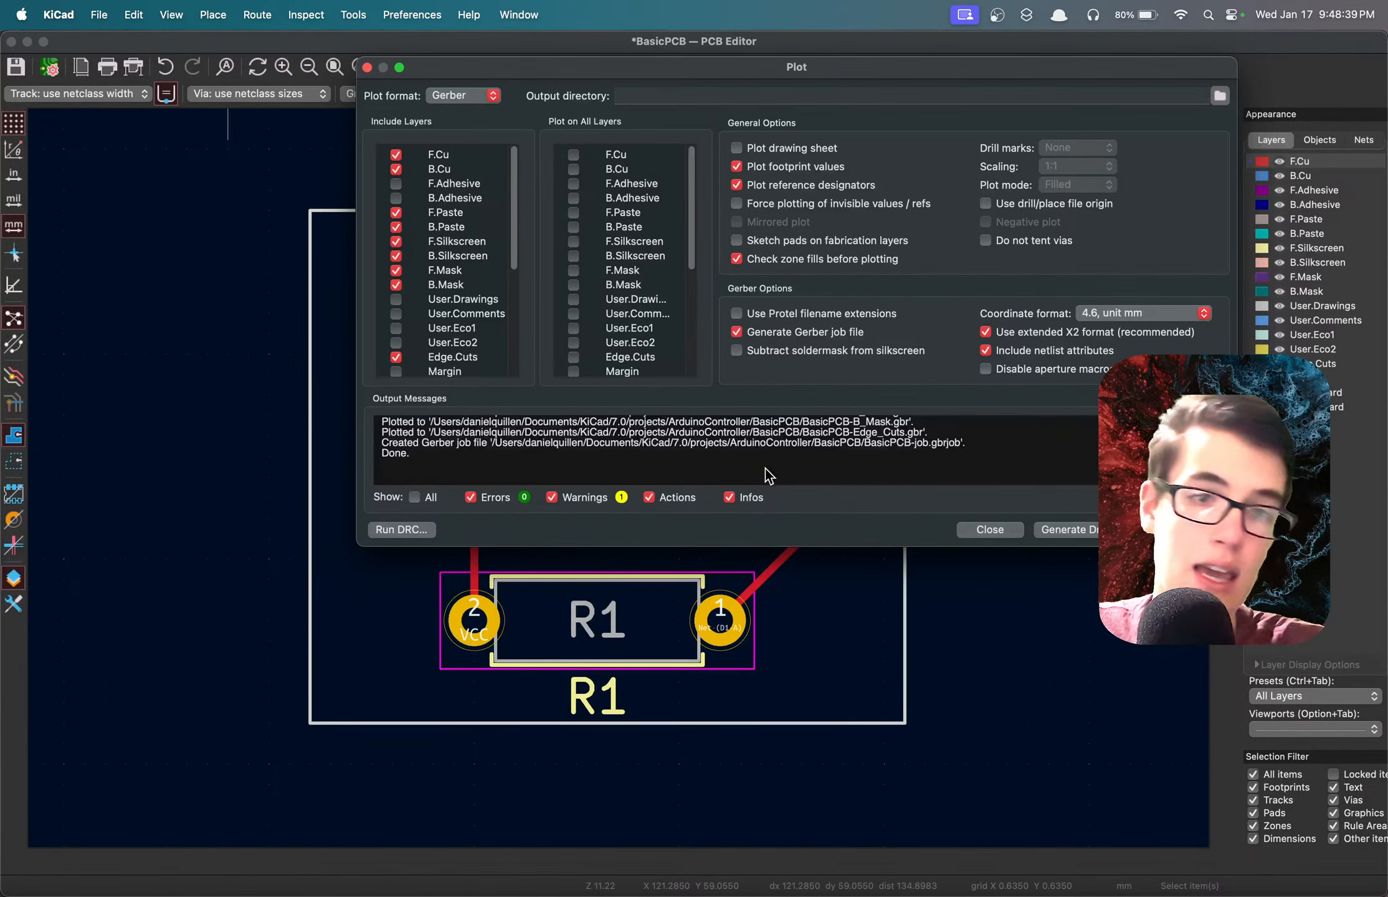
Close the Gerber plot dialog and save the board.
click(990, 529)
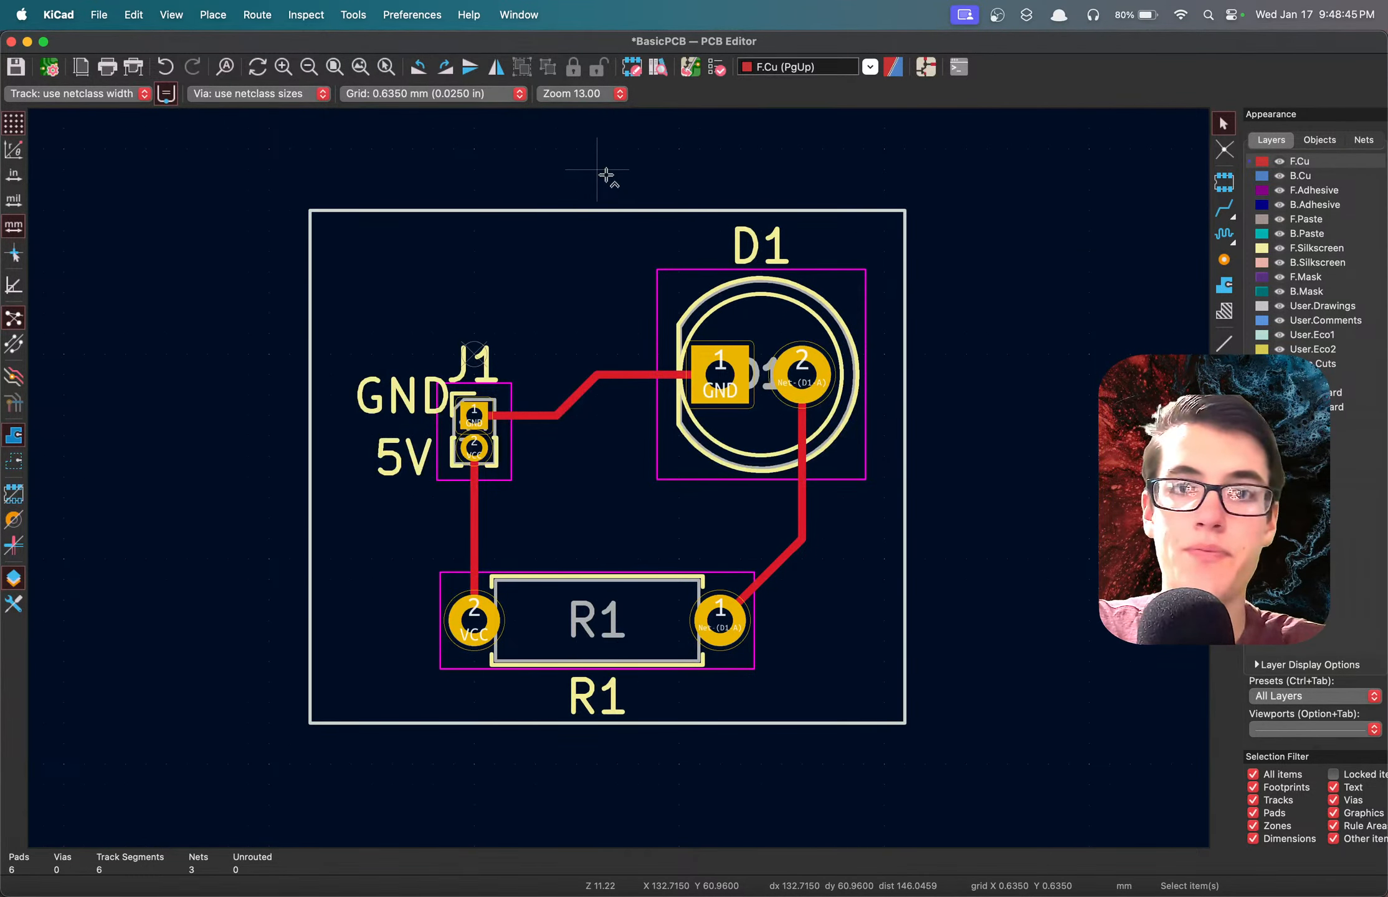
key(super+s)
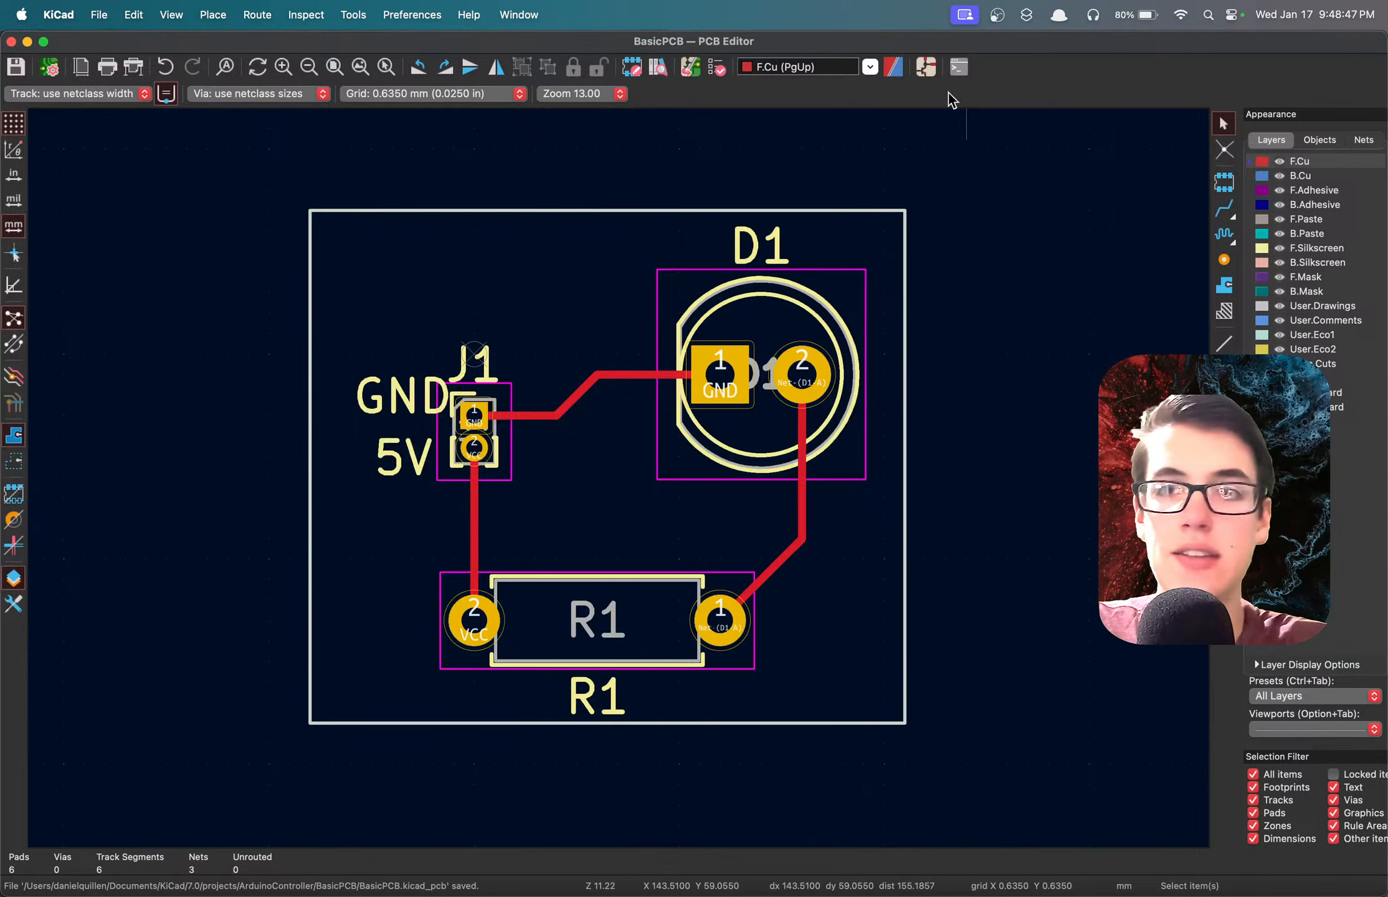
Switch from the board layout to the BasicPCB schematic.
click(930, 74)
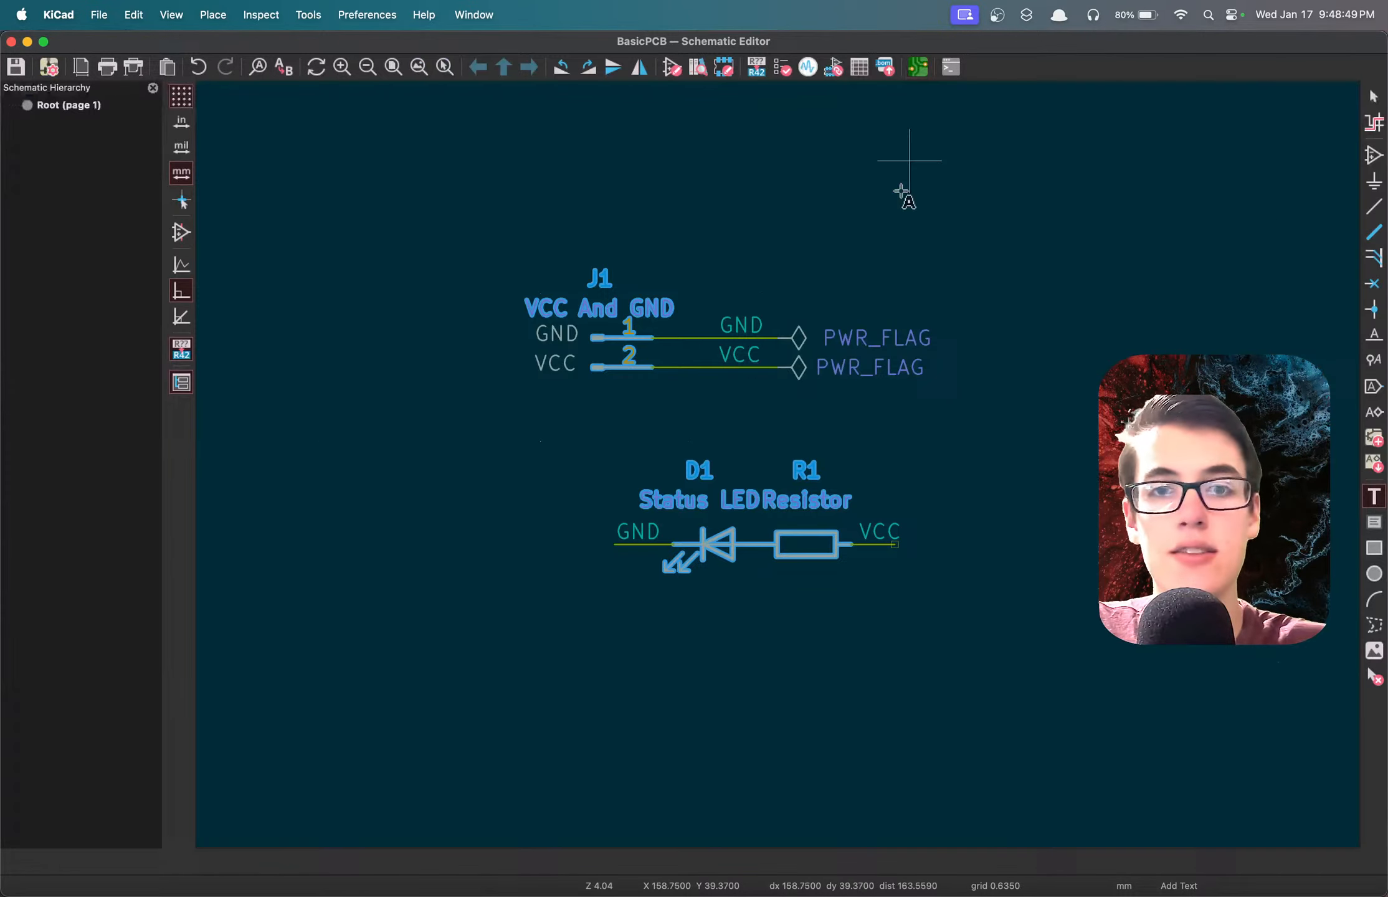
click(792, 440)
click(675, 475)
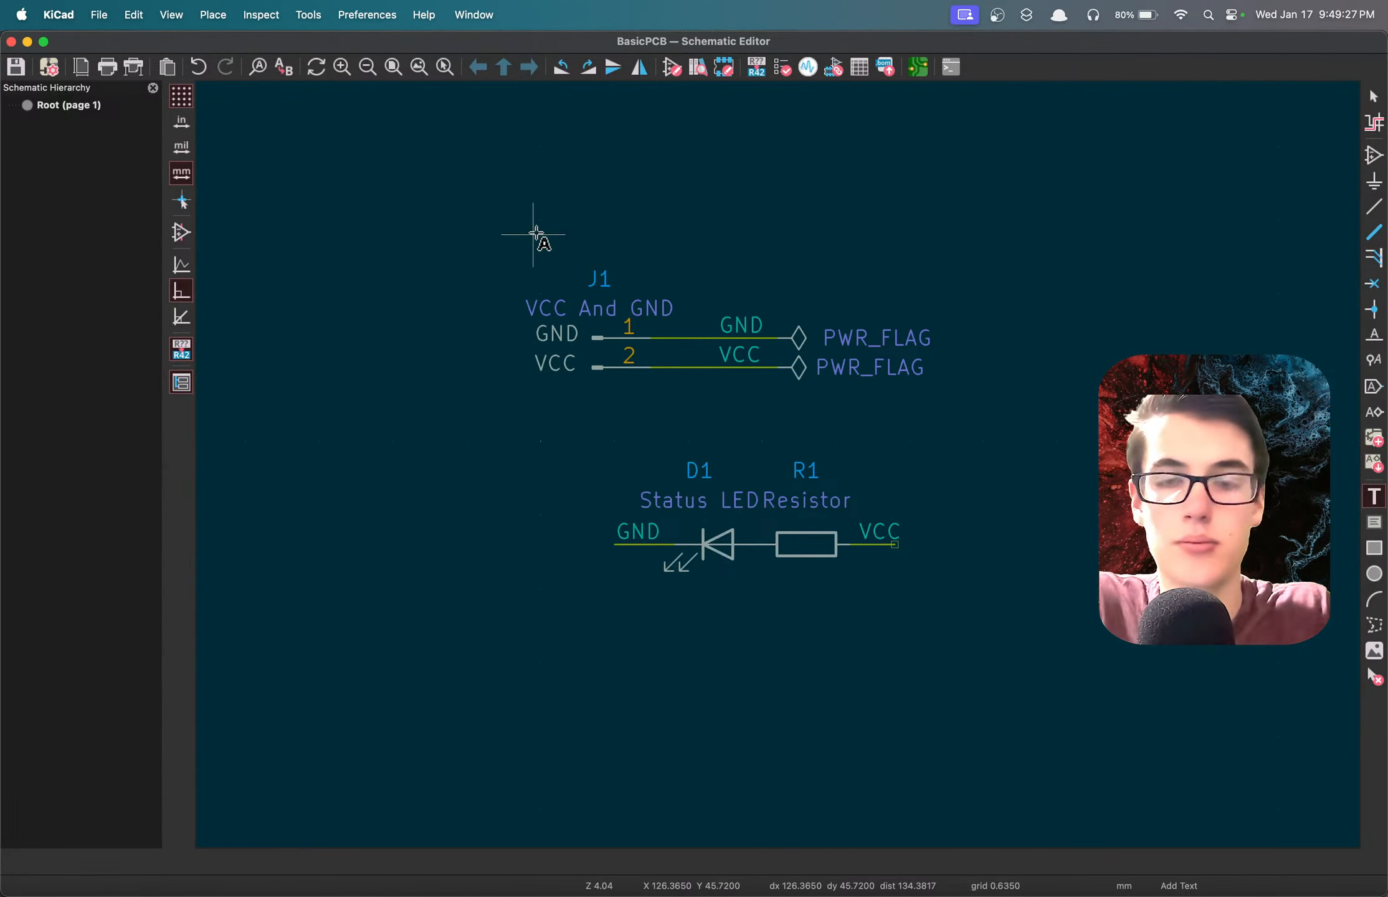
drag(462, 235, 1003, 383)
click(1064, 441)
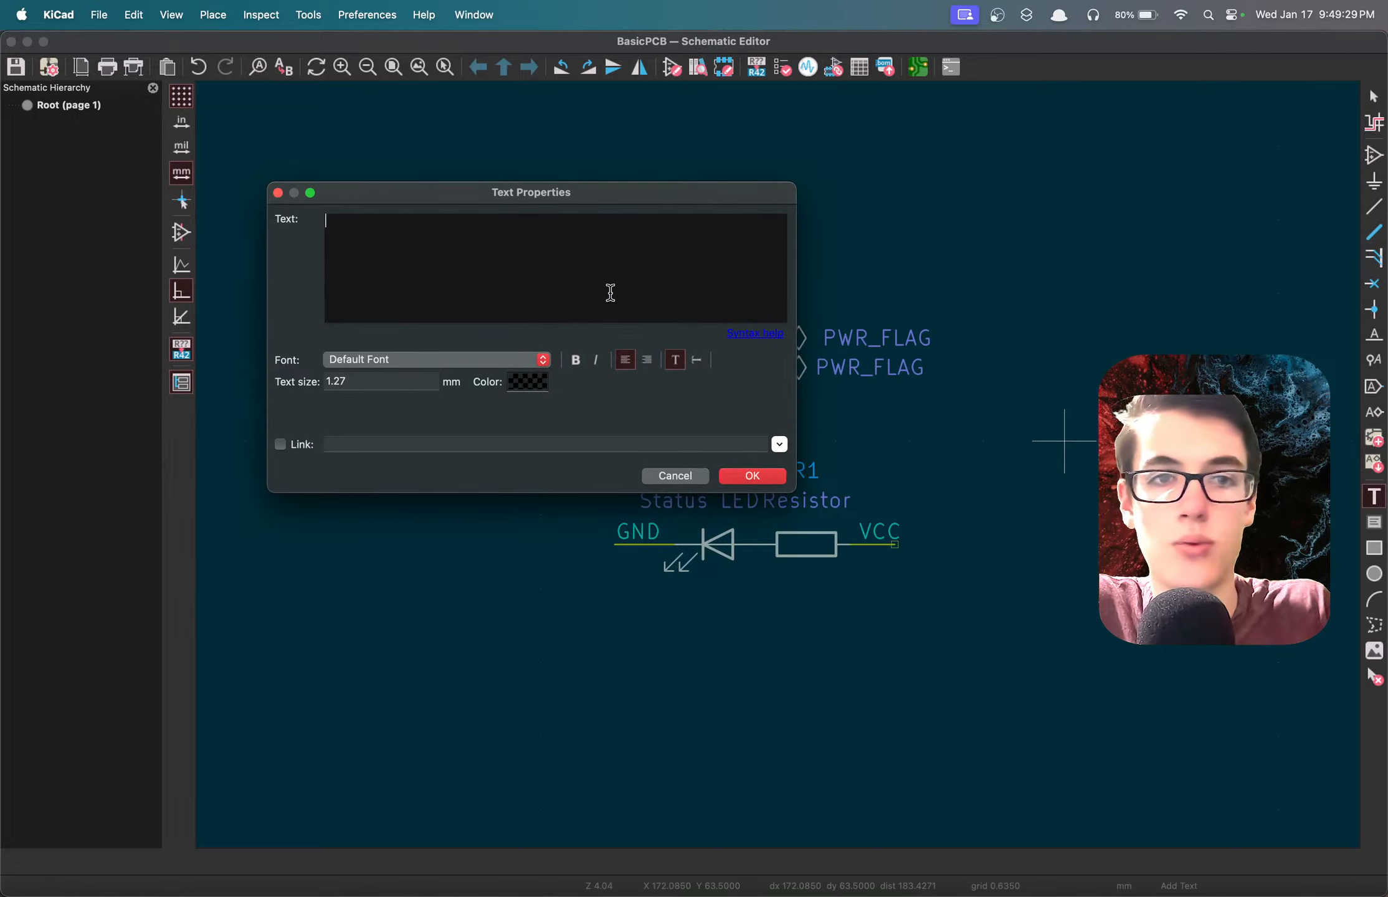
click(675, 475)
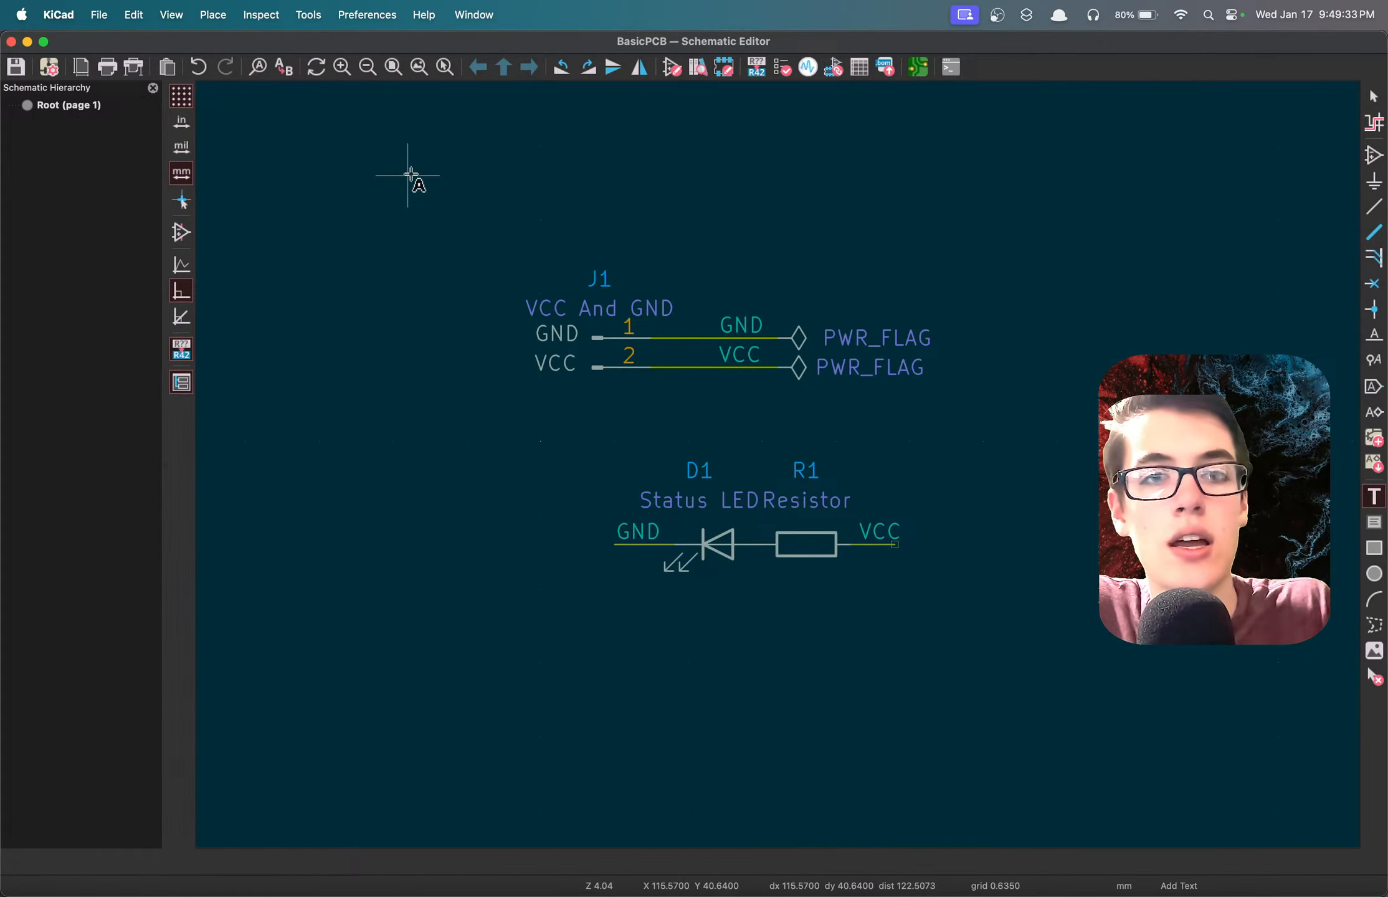
Place an R_Potentiometer symbol from the Device library in the free area above the PWR_FLAG symbols and save the schematic.
key(a)
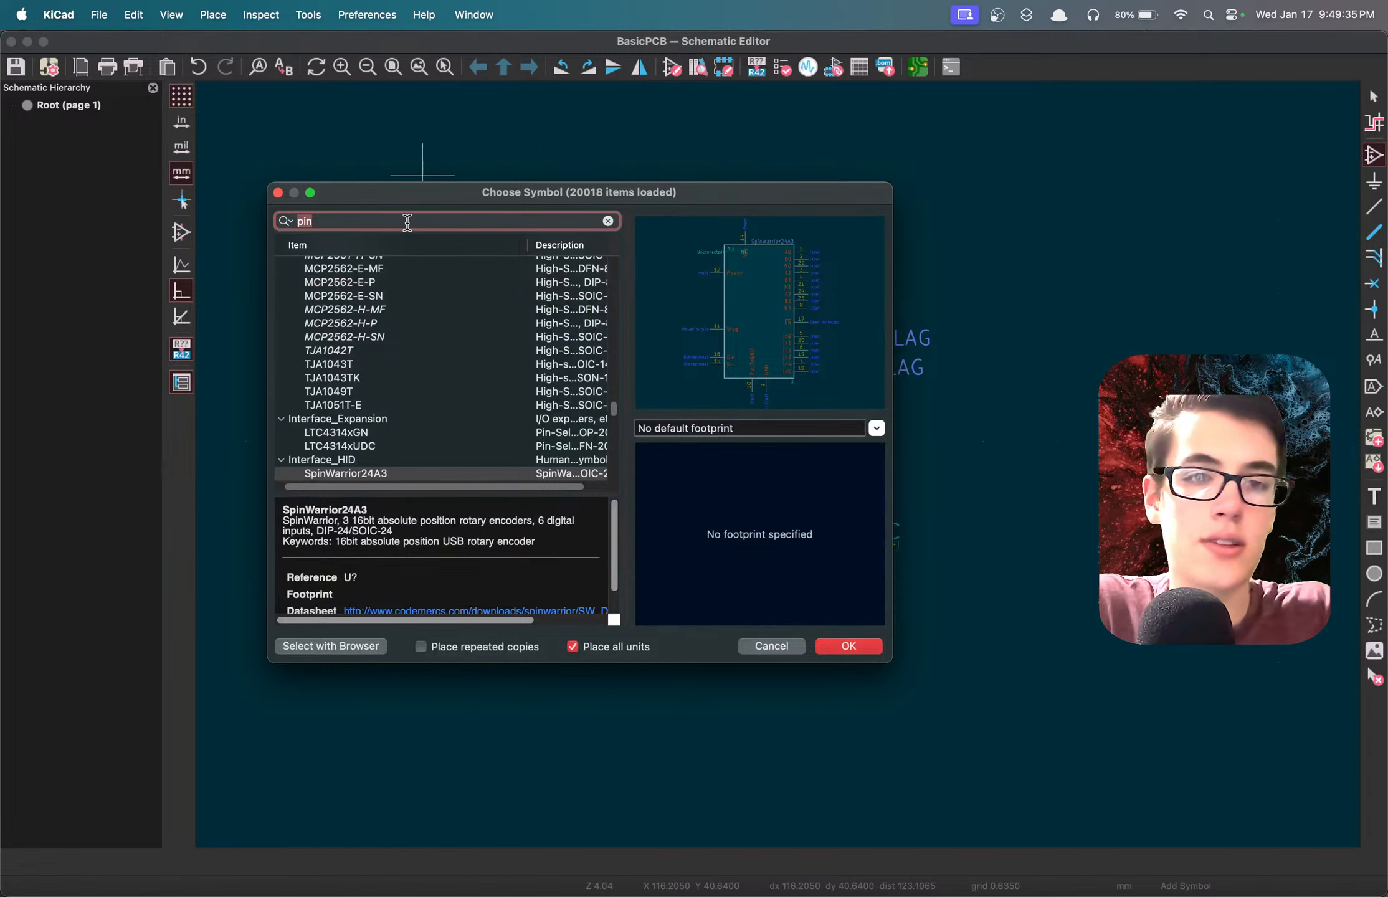
key(BackSpace)
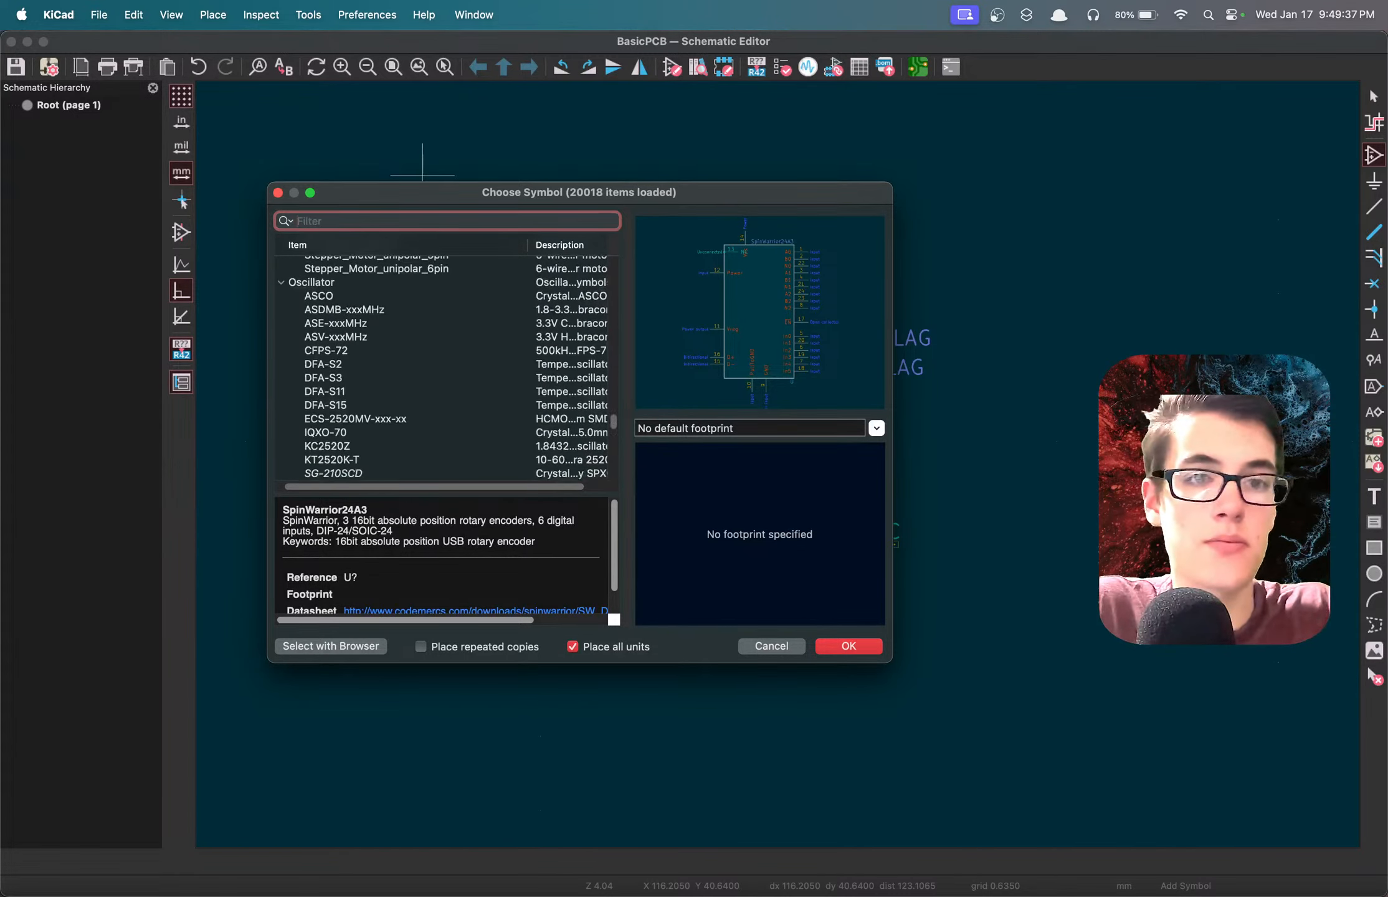
text(r)
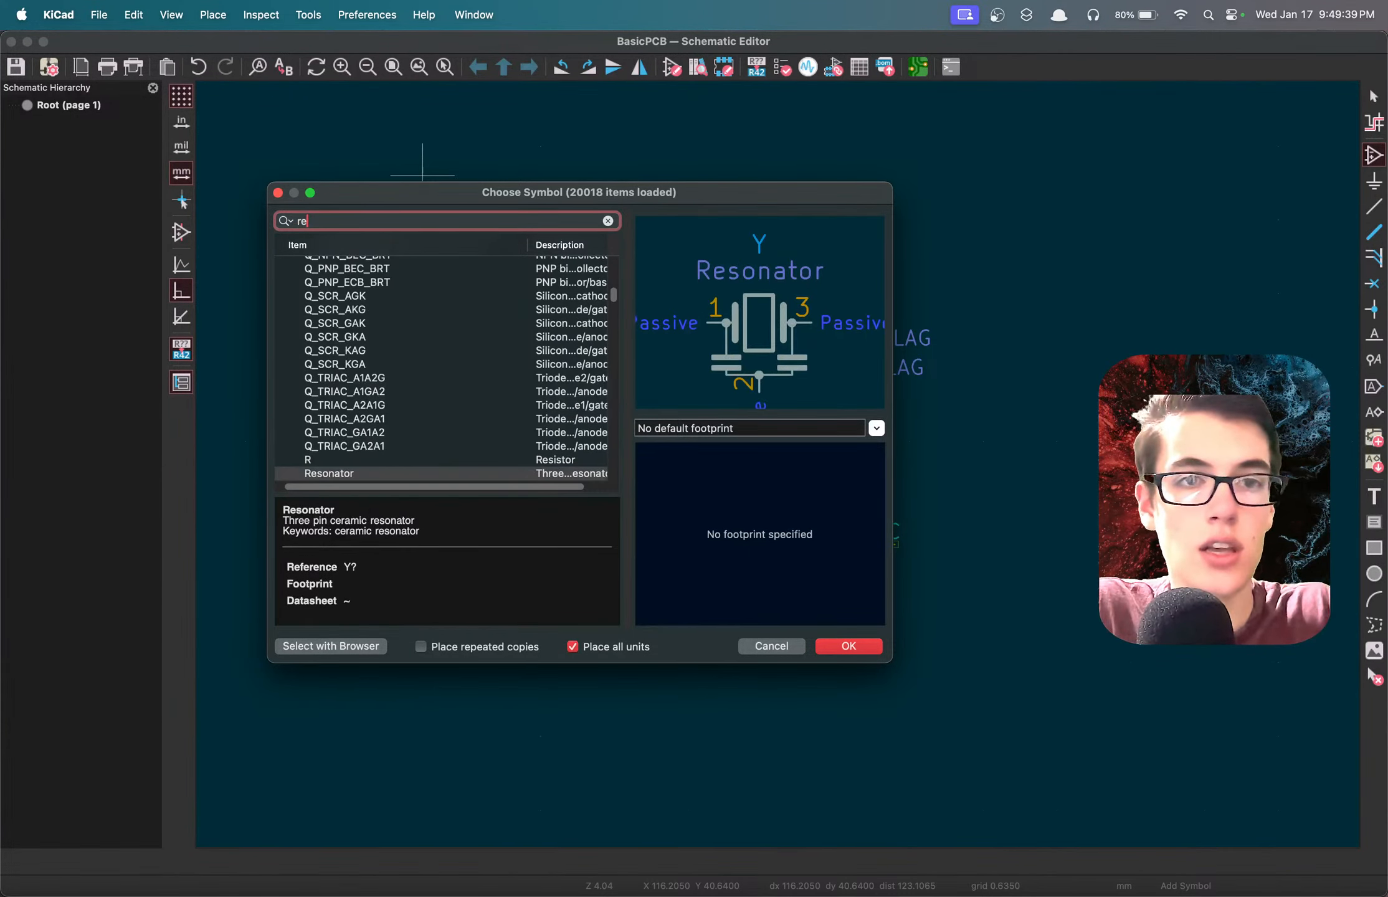
key(BackSpace)
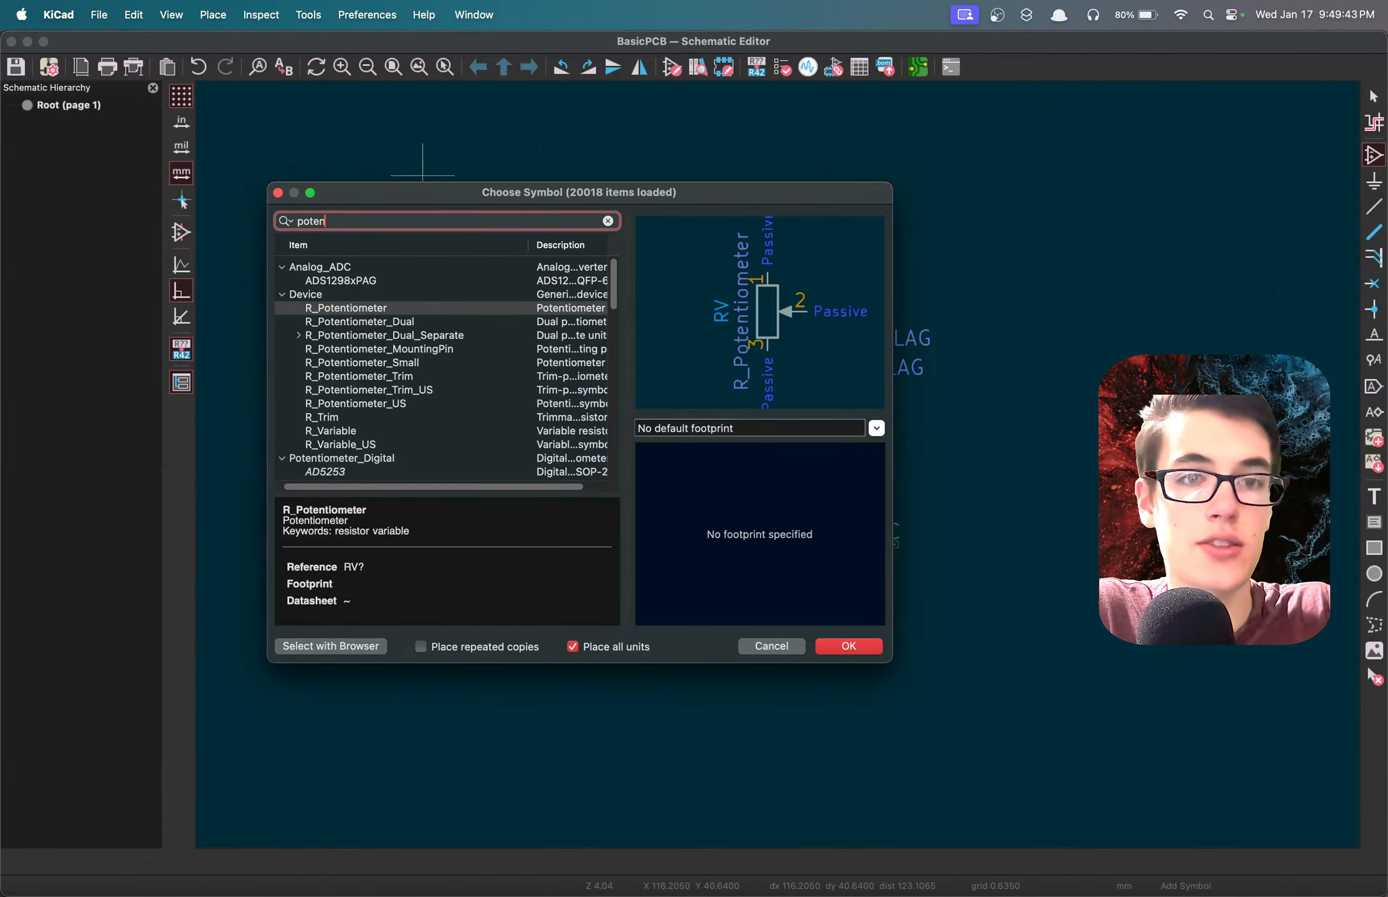
text(potentiom)
click(356, 282)
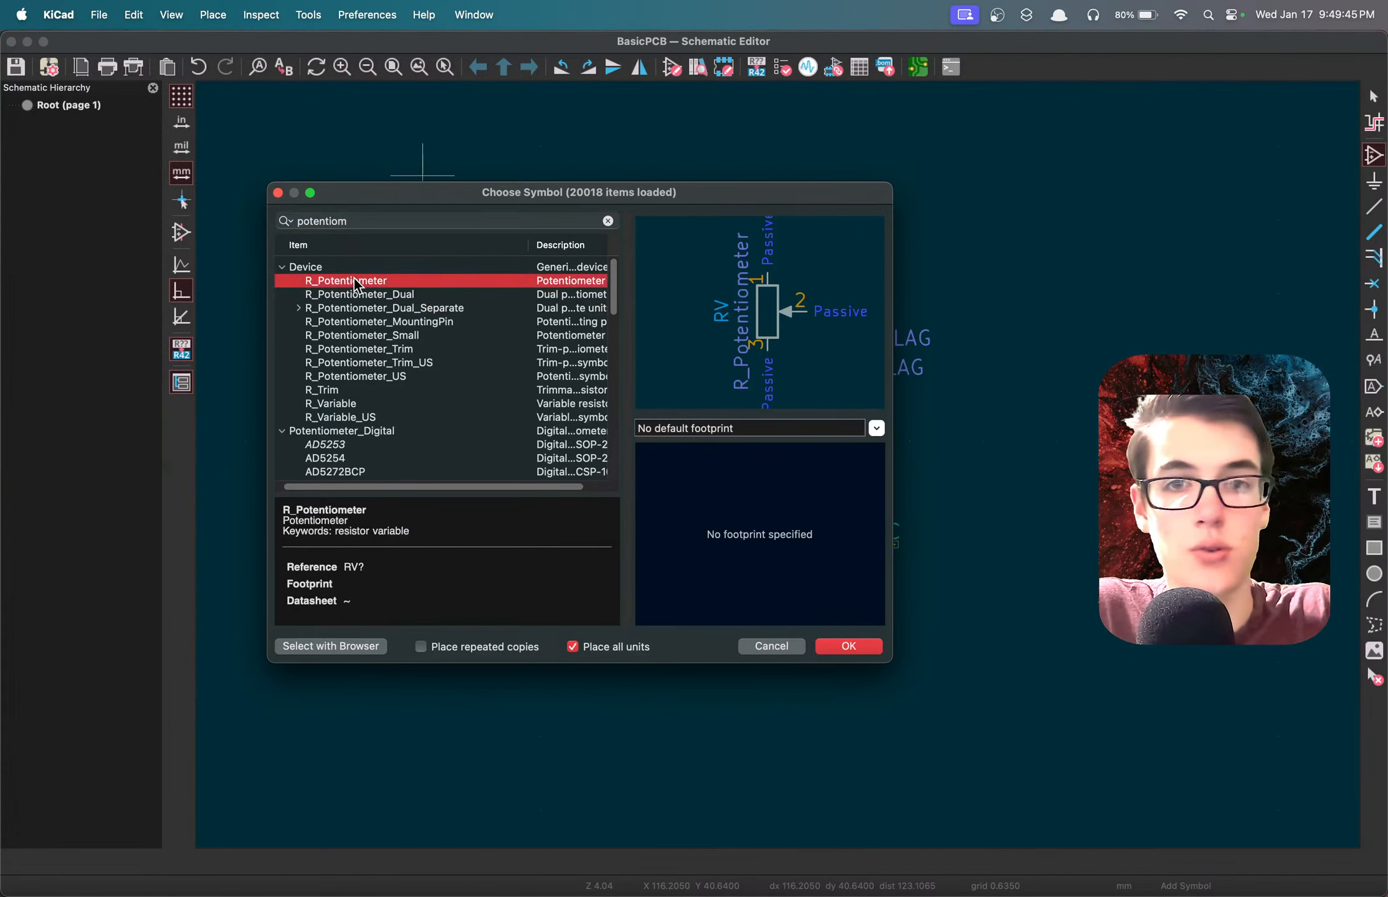
double_click(362, 281)
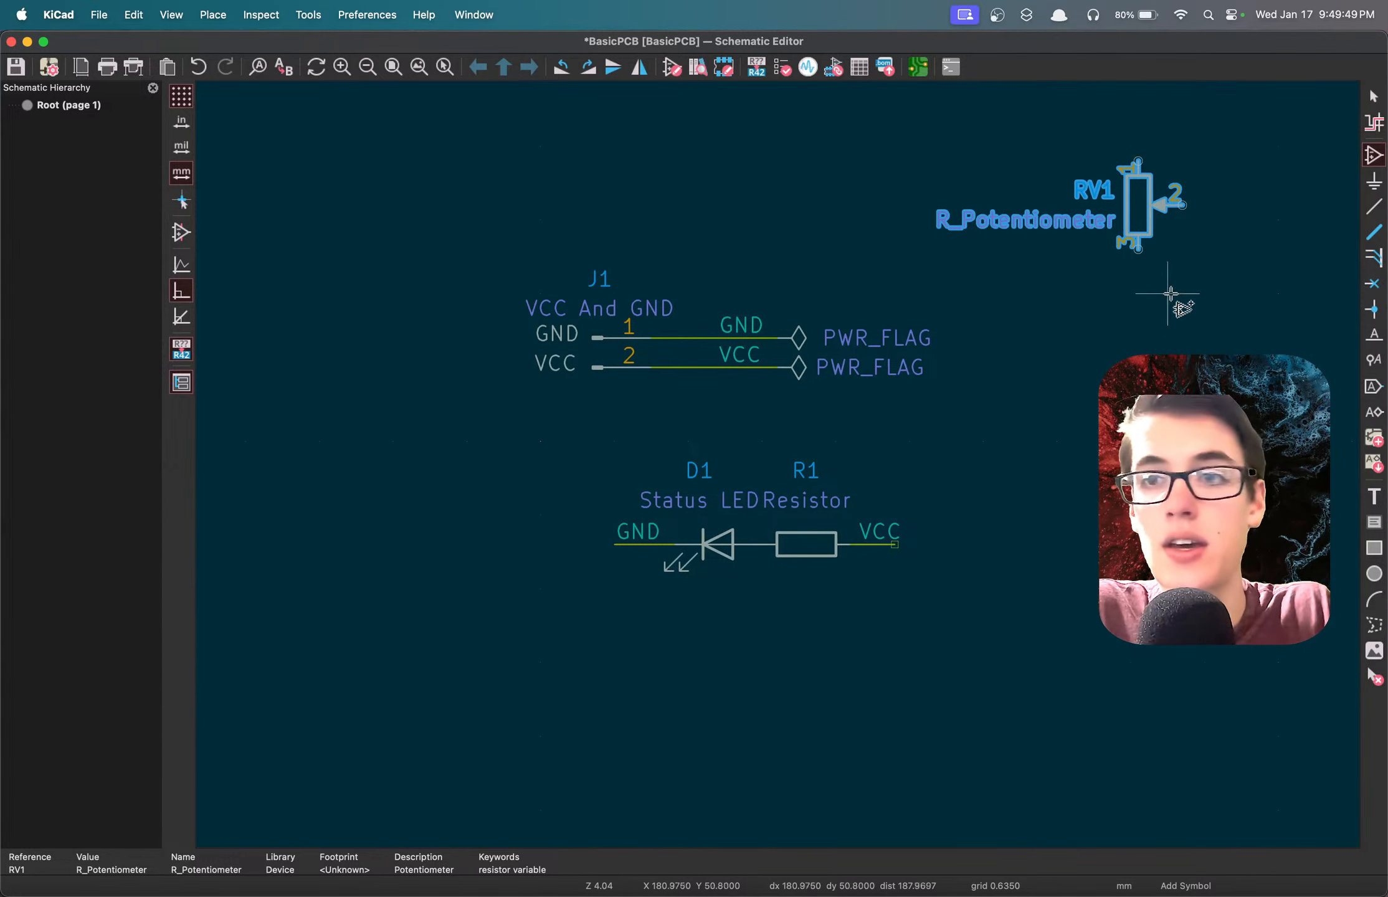
key(super+s)
Set the potentiometer symbol's value to MyPotentiometer in its symbol properties.
double_click(1133, 225)
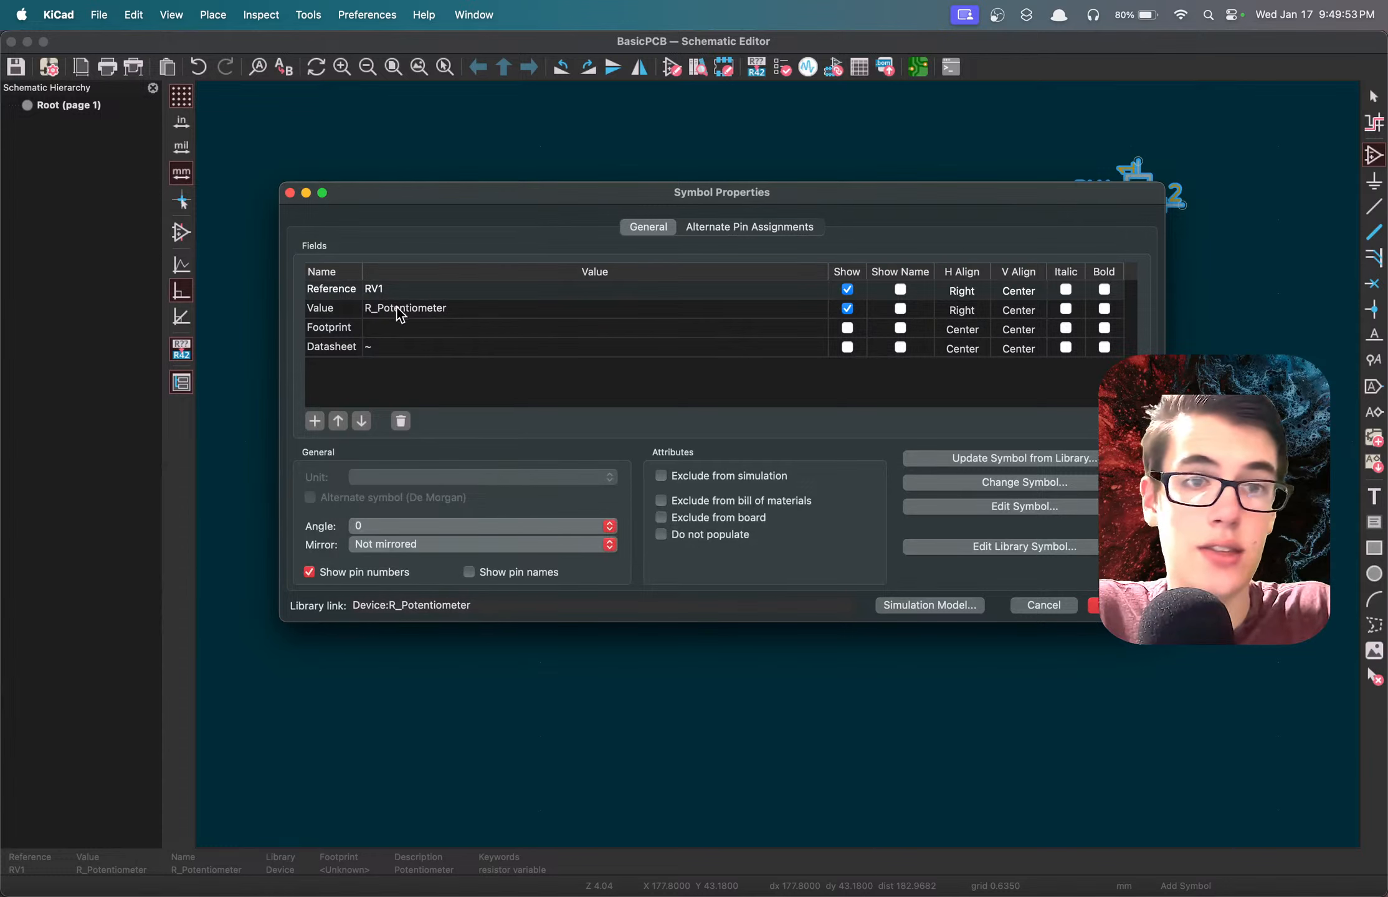
click(398, 309)
text(Ou)
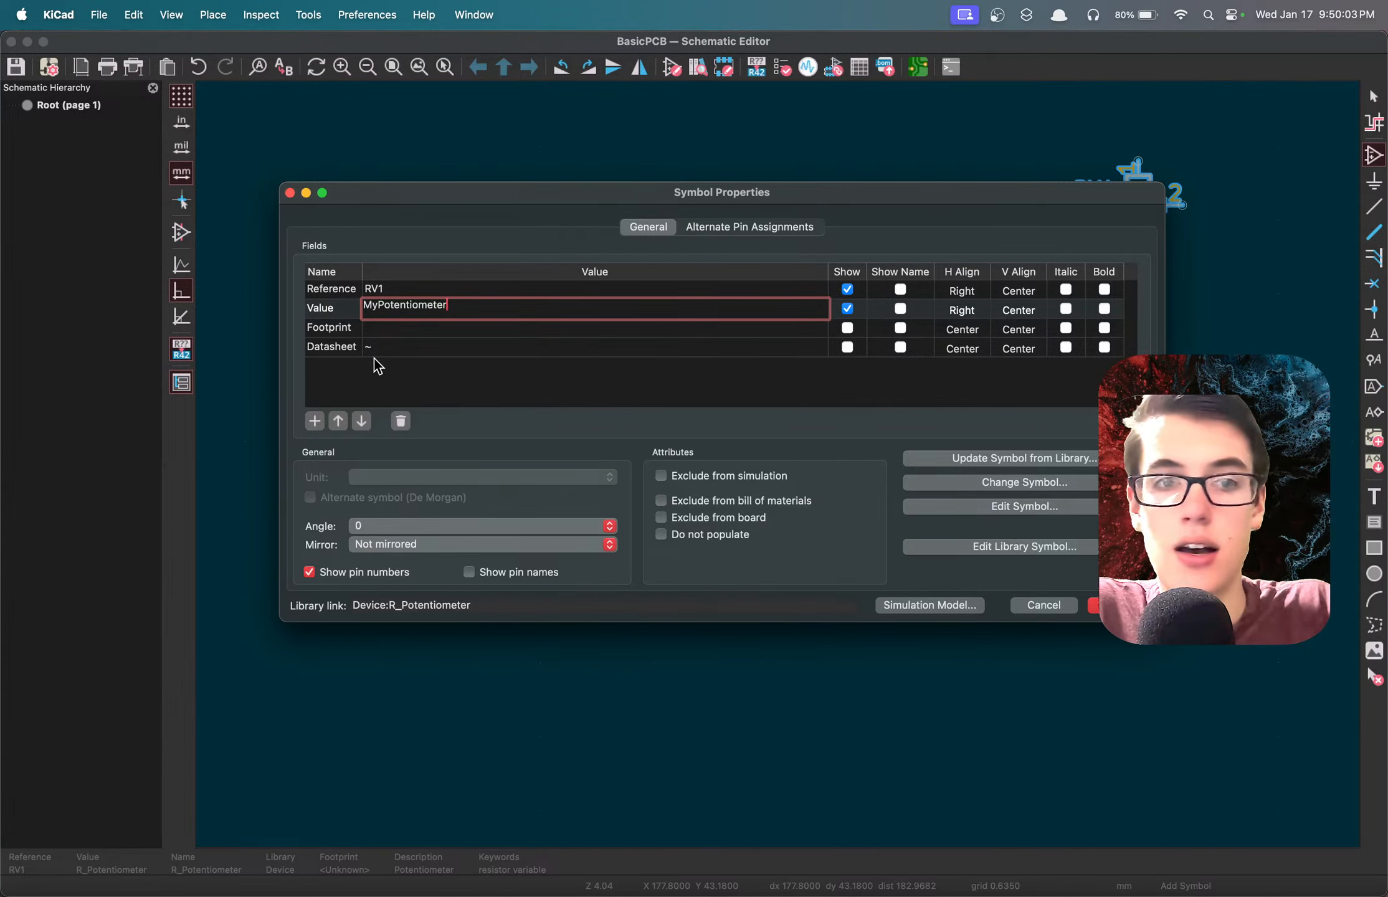
Assign the footprint Potentiometer_ACP_CA6-H2,5_Horizontal from the Potentiometer_THT library to the potentiometer symbol.
click(612, 329)
click(814, 330)
click(822, 330)
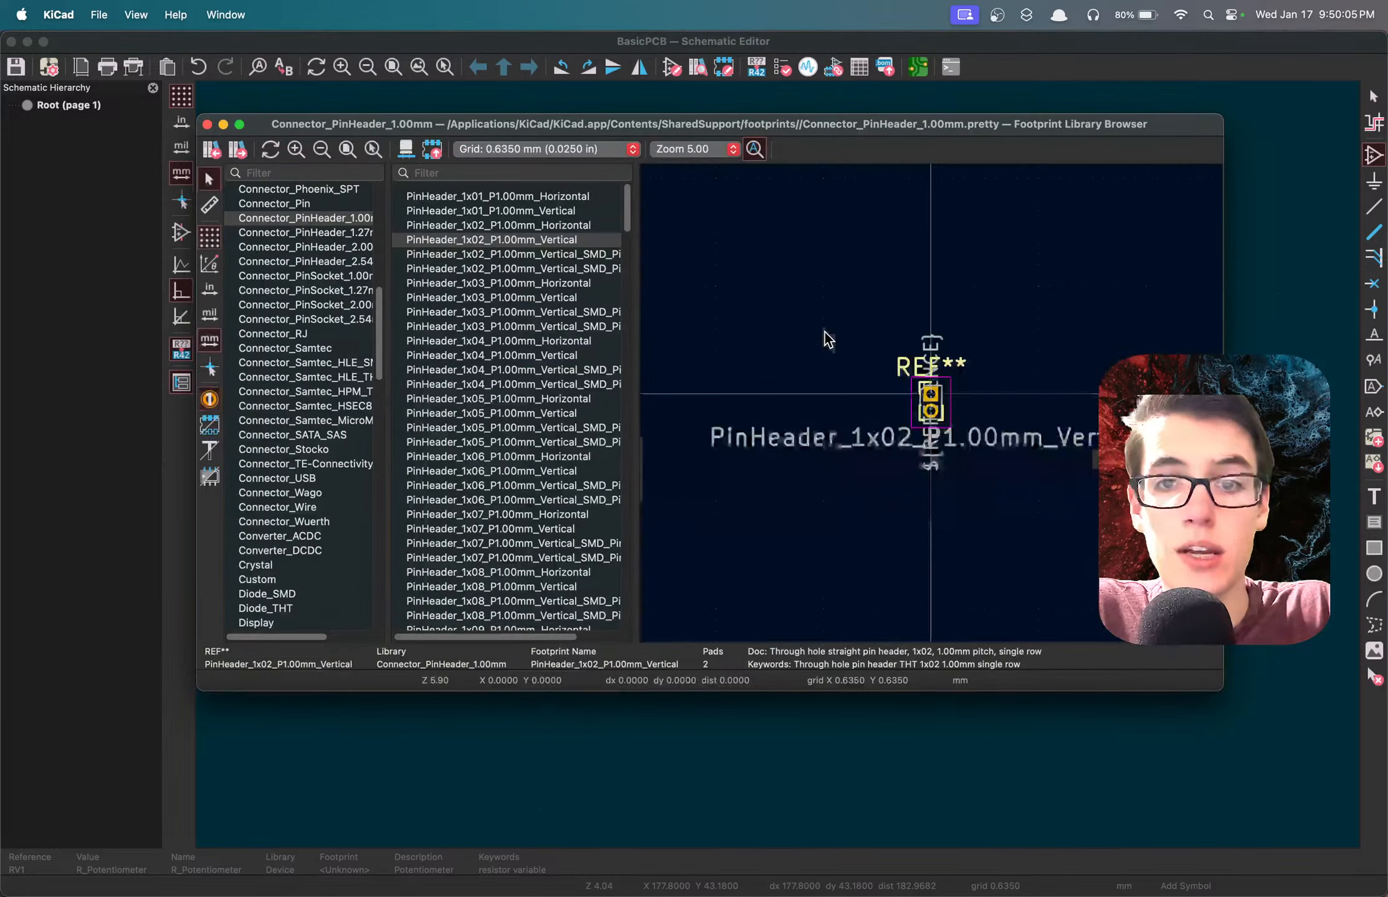
click(313, 172)
text(pot)
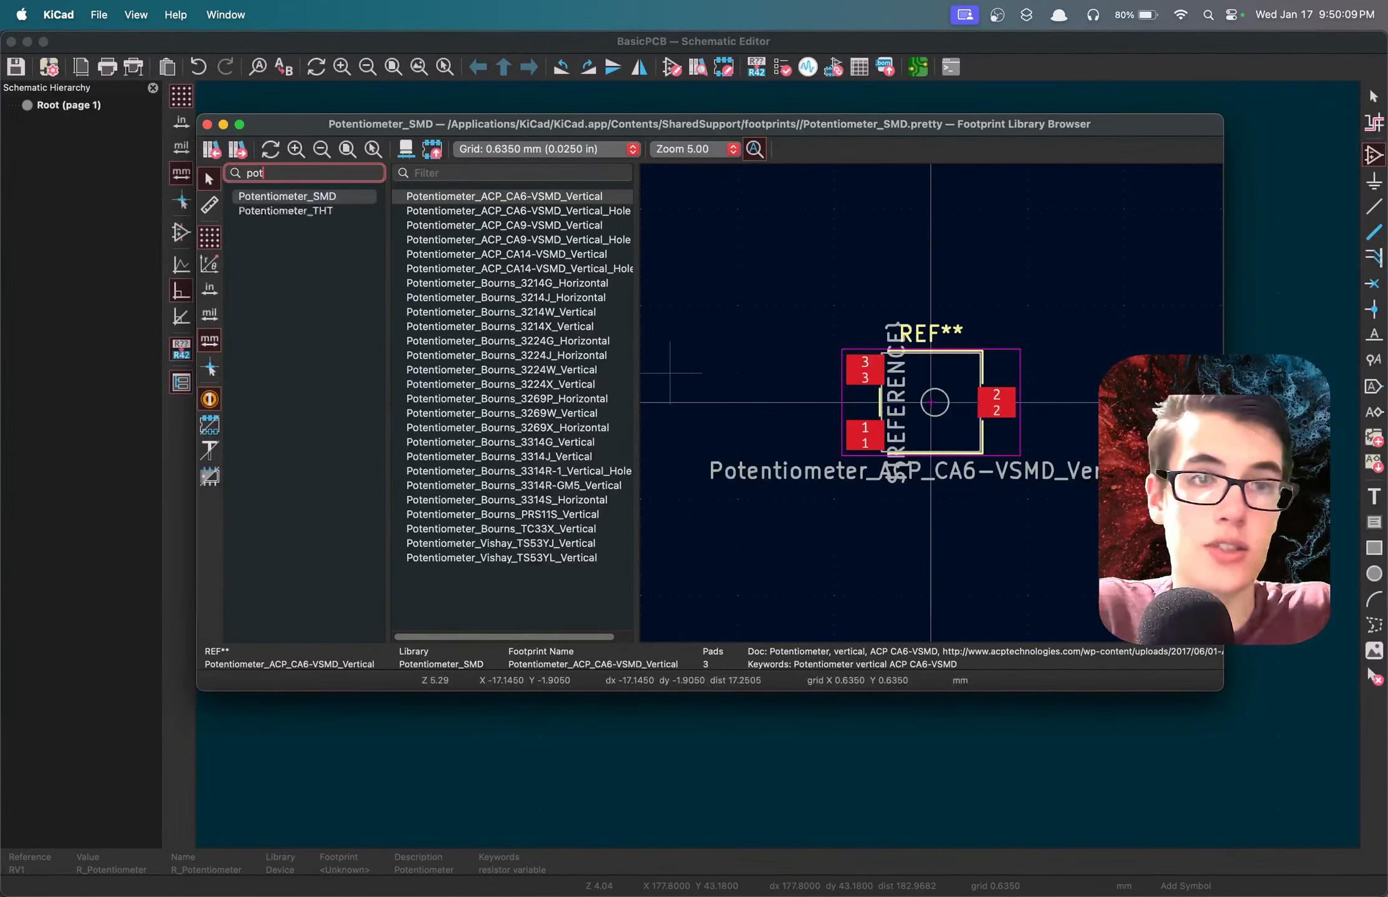
click(301, 212)
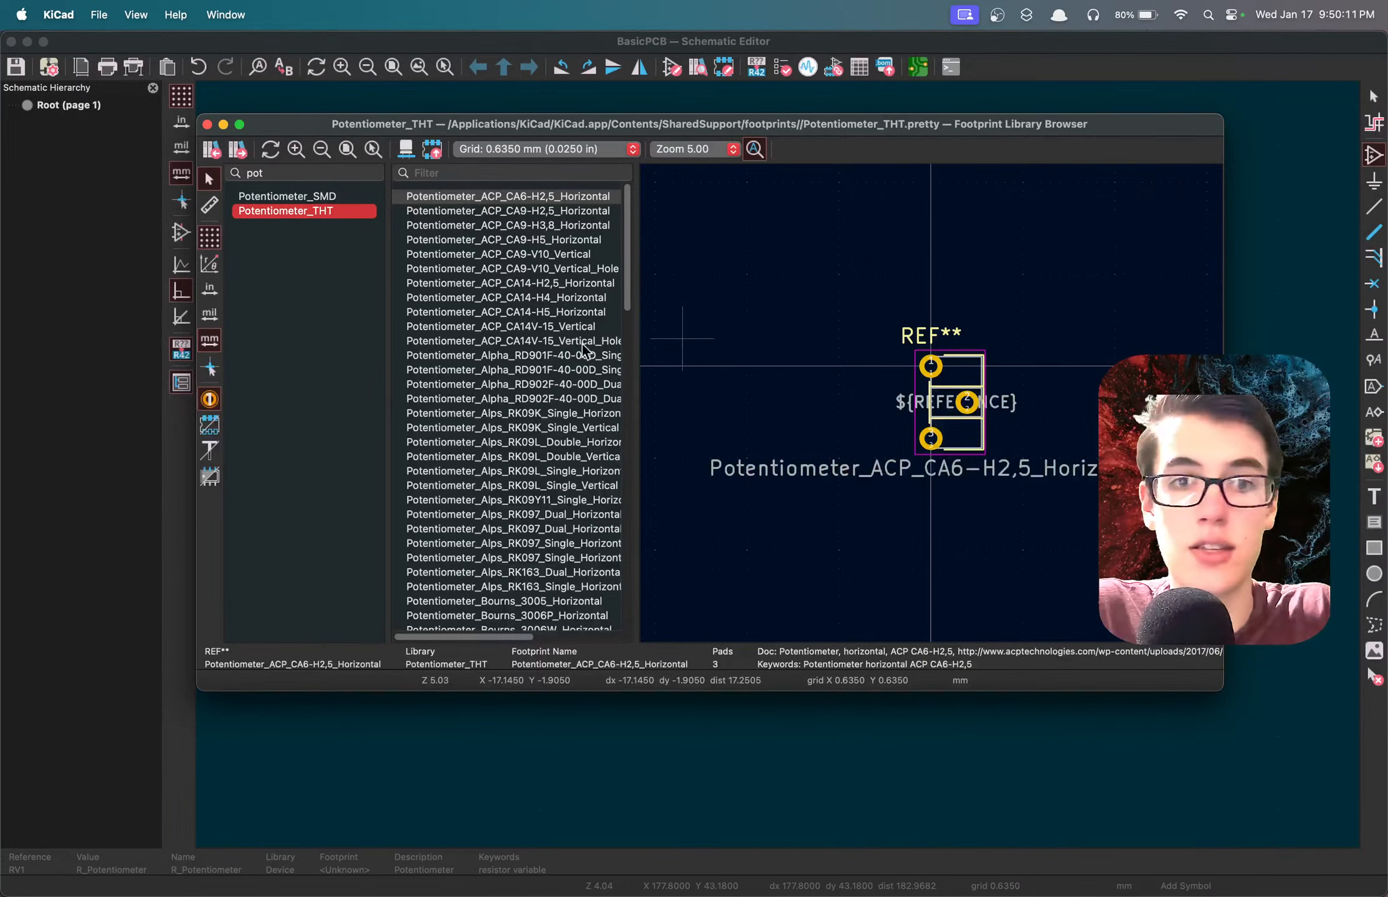
double_click(542, 194)
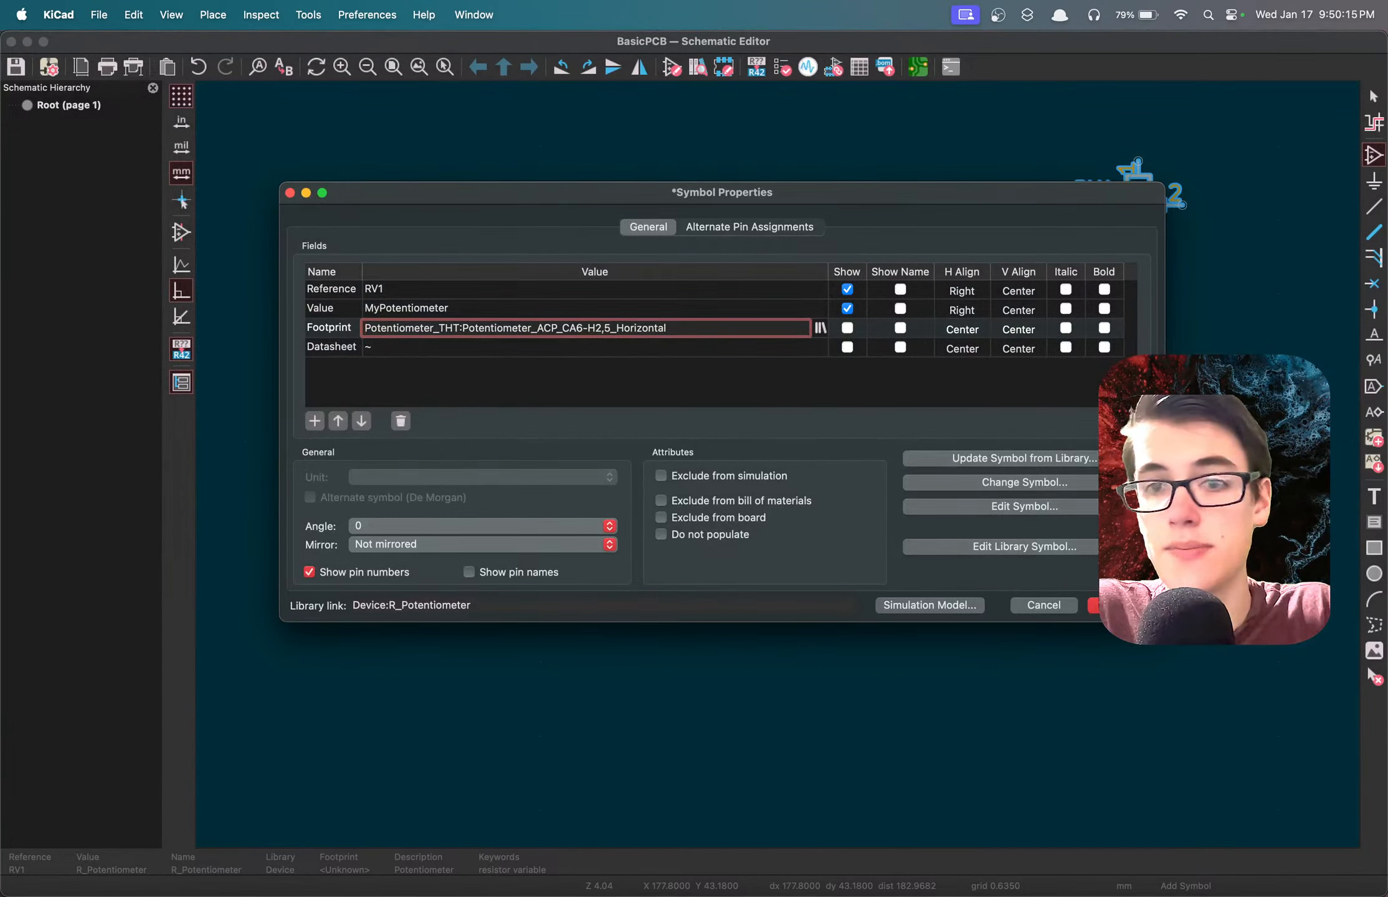
Examine the Potentiometer_ACP_CA6-H2,5_Horizontal footprint in the 3D viewer from an angled view, and return to the footprint library browser.
click(822, 327)
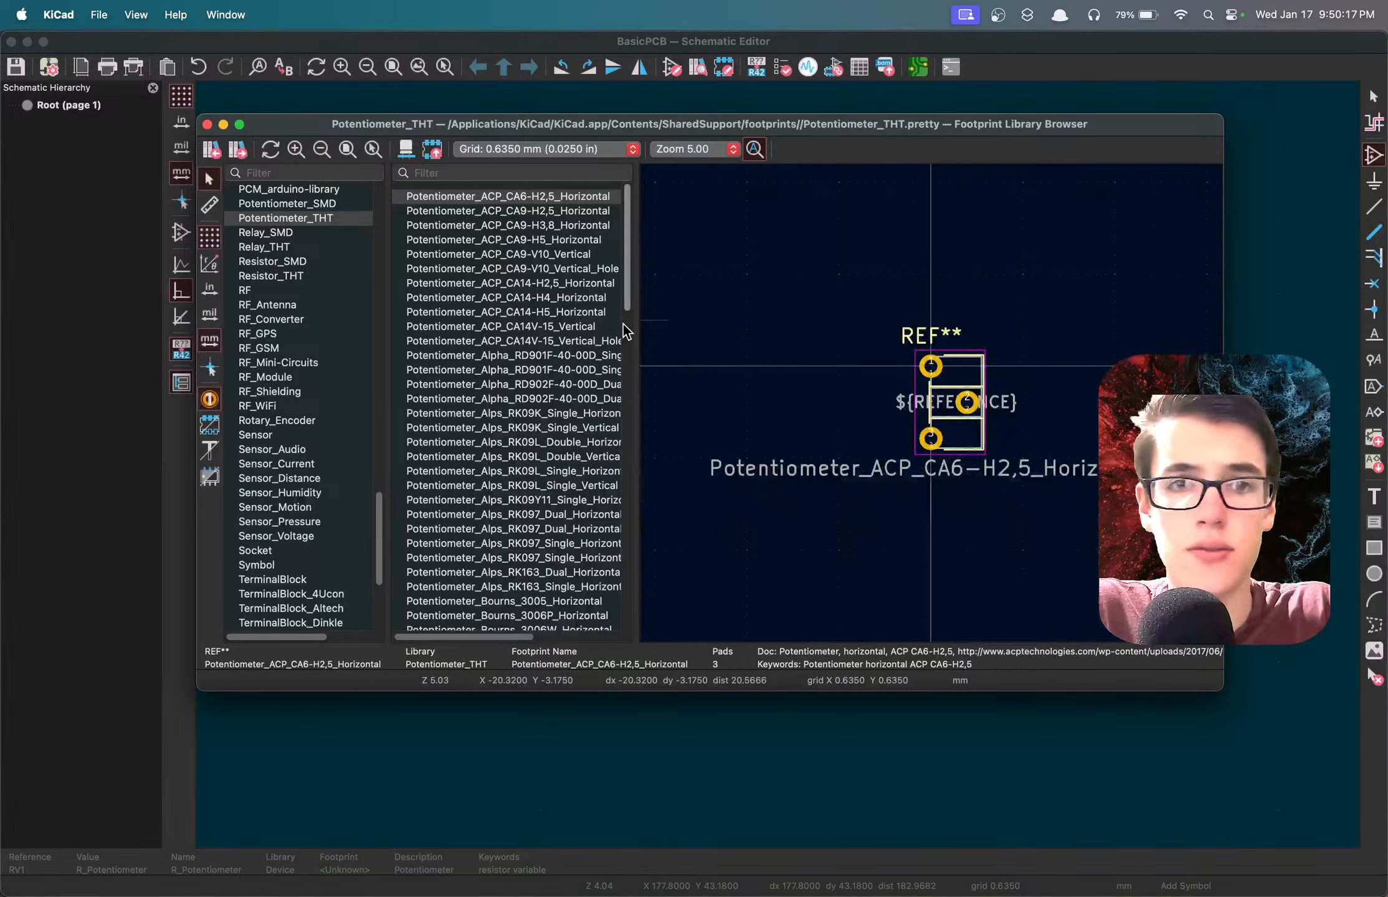
click(546, 197)
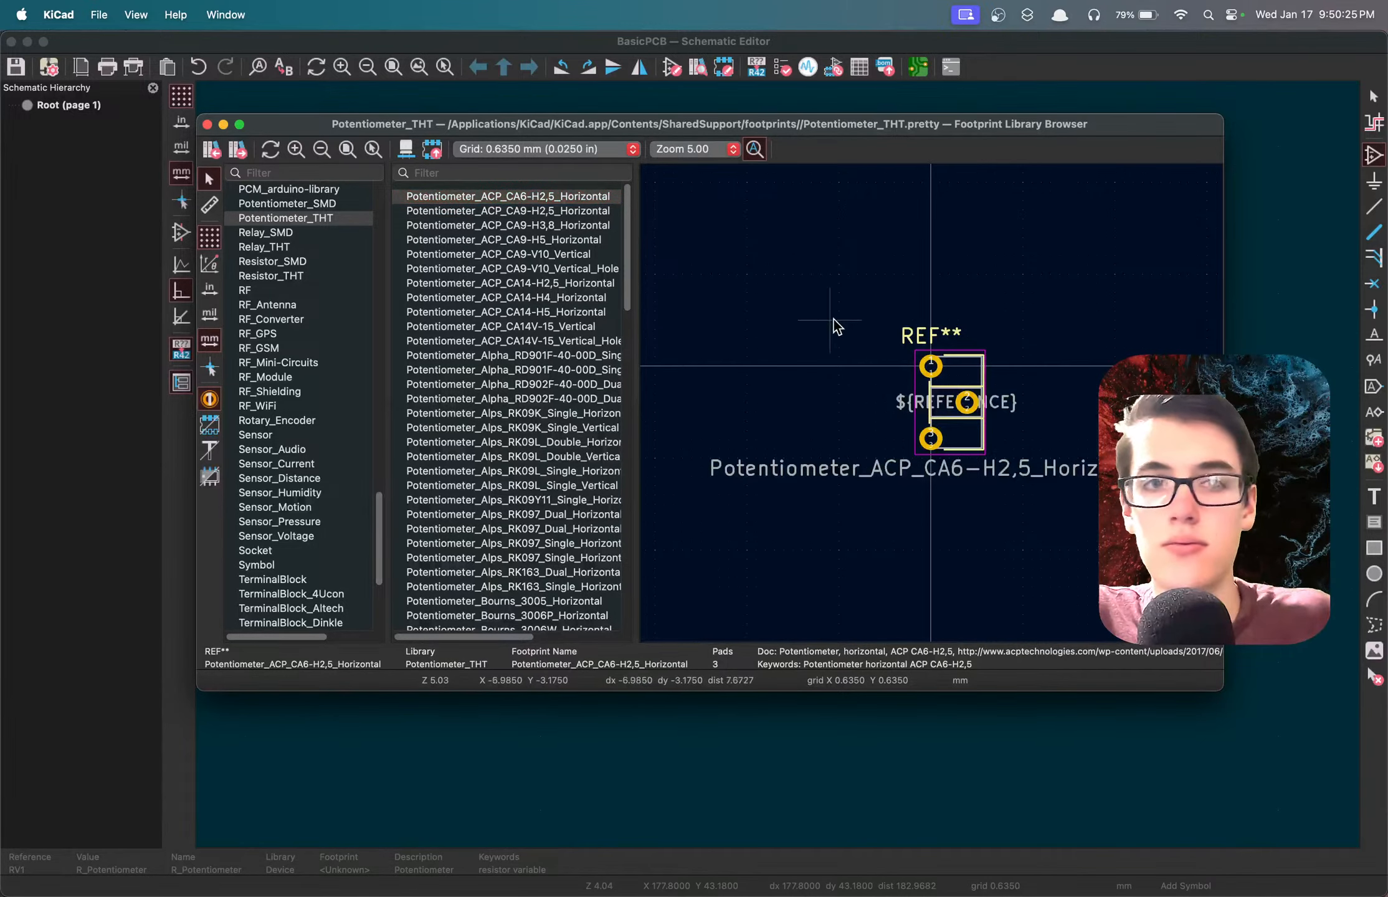
key(alt+3)
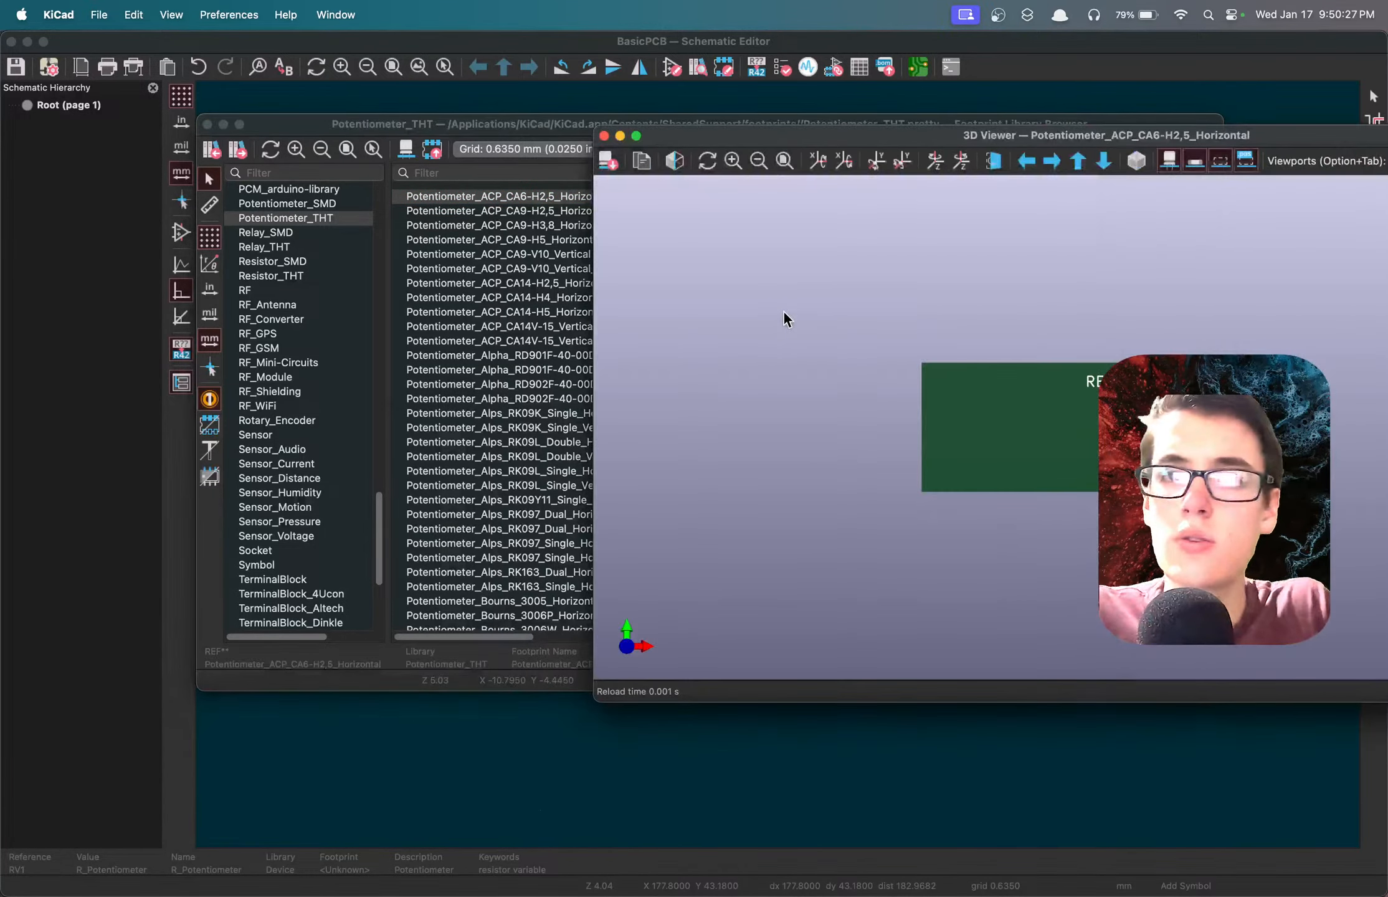
drag(925, 138, 690, 114)
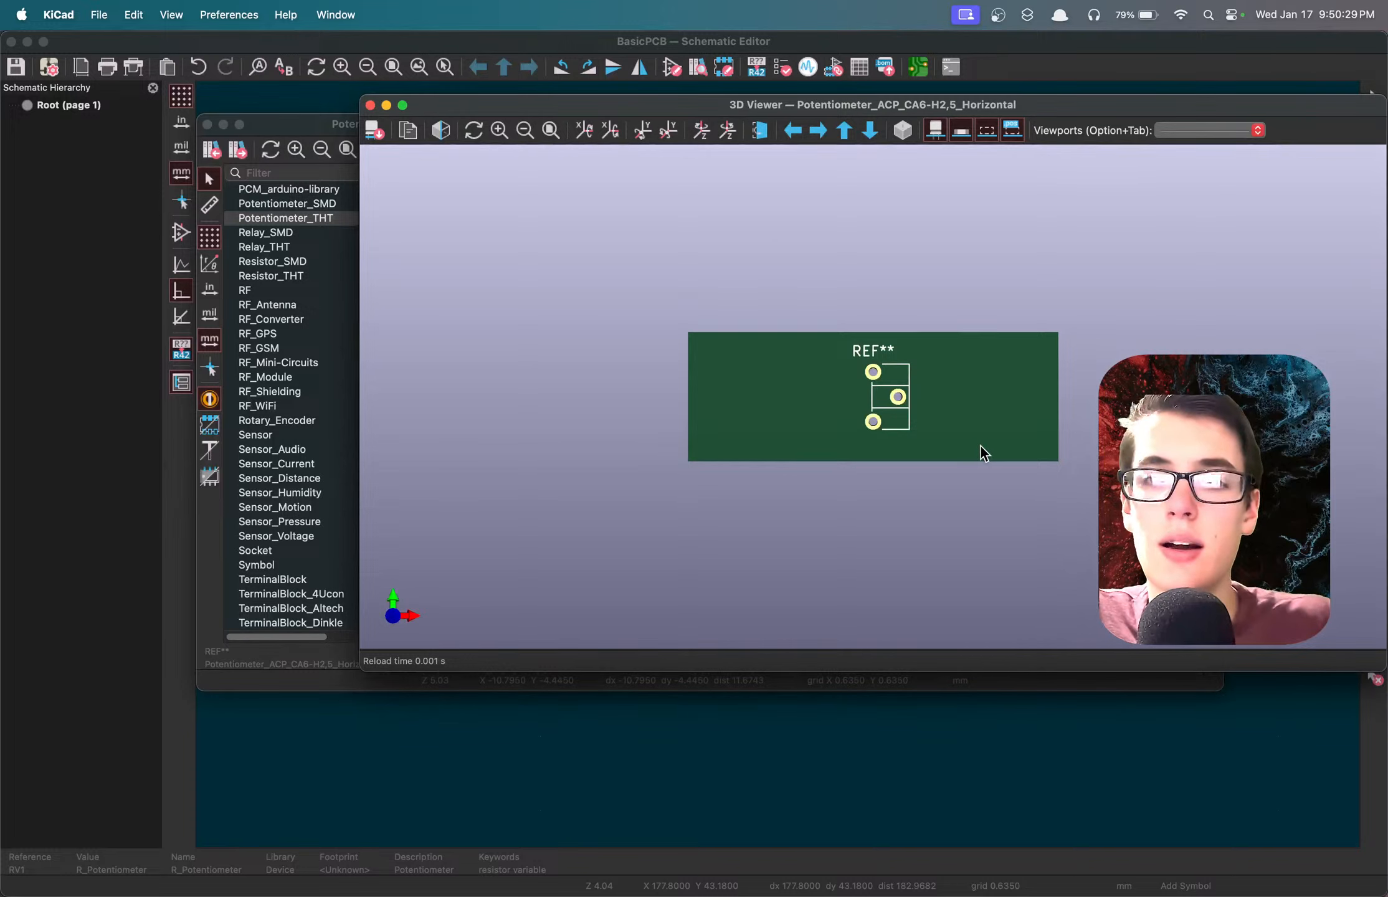
drag(979, 452, 1013, 332)
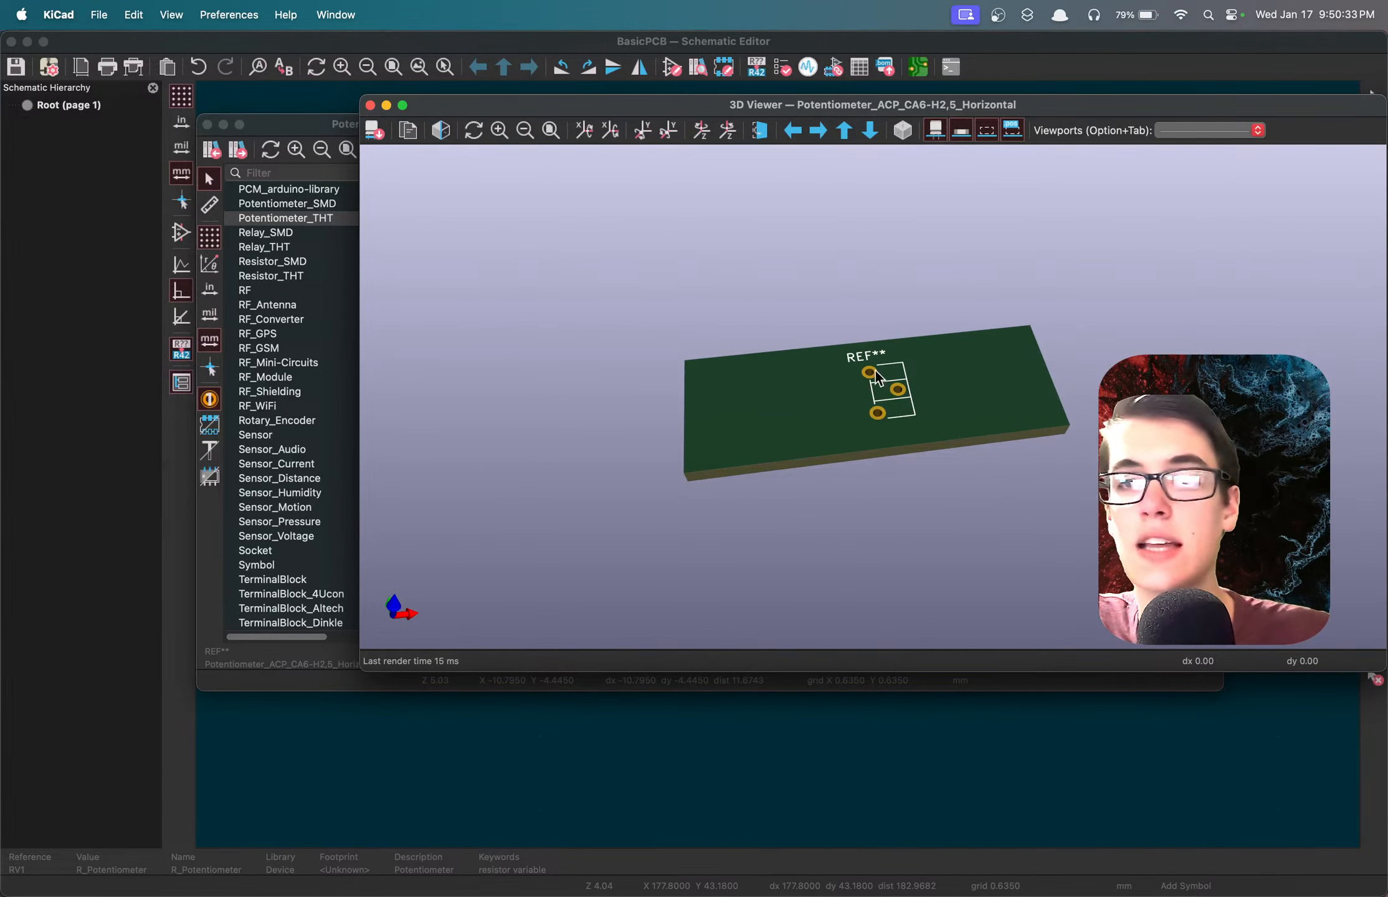
click(386, 105)
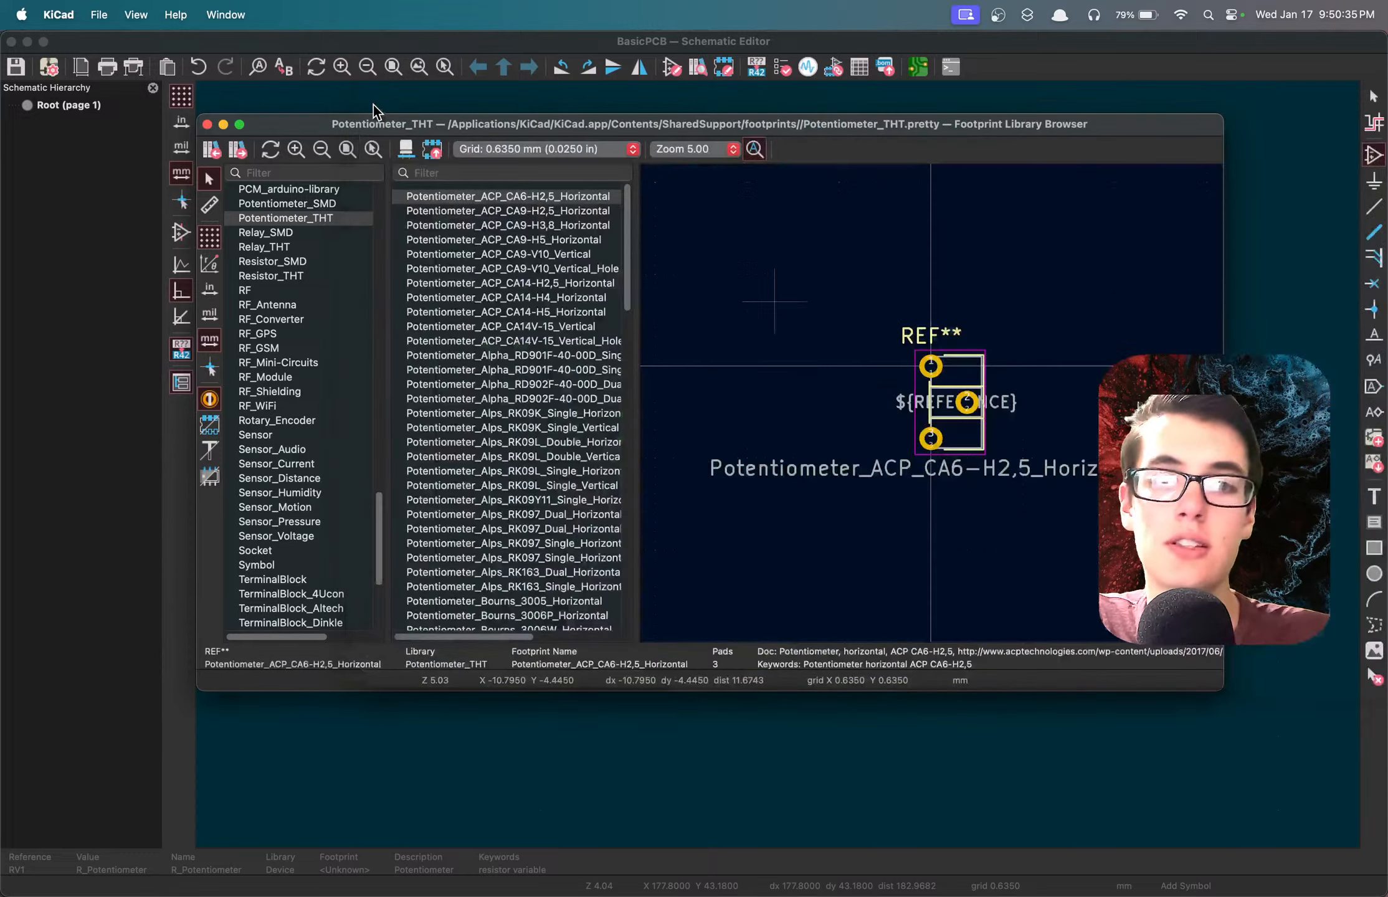
Change the potentiometer's footprint to Potentiometer_ACP_CA14V-15_Vertical.
click(579, 413)
click(531, 331)
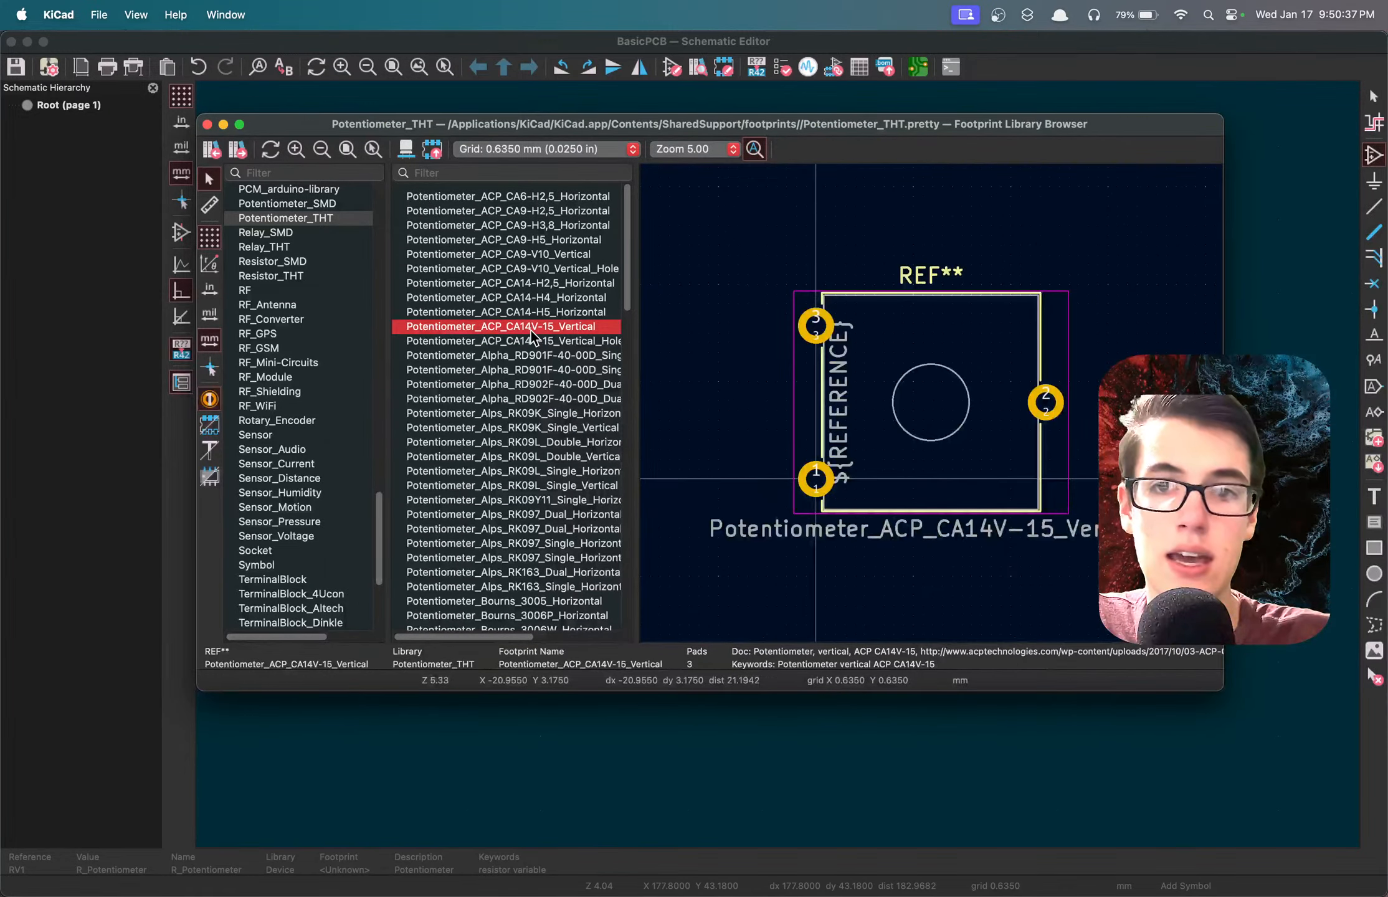
double_click(530, 330)
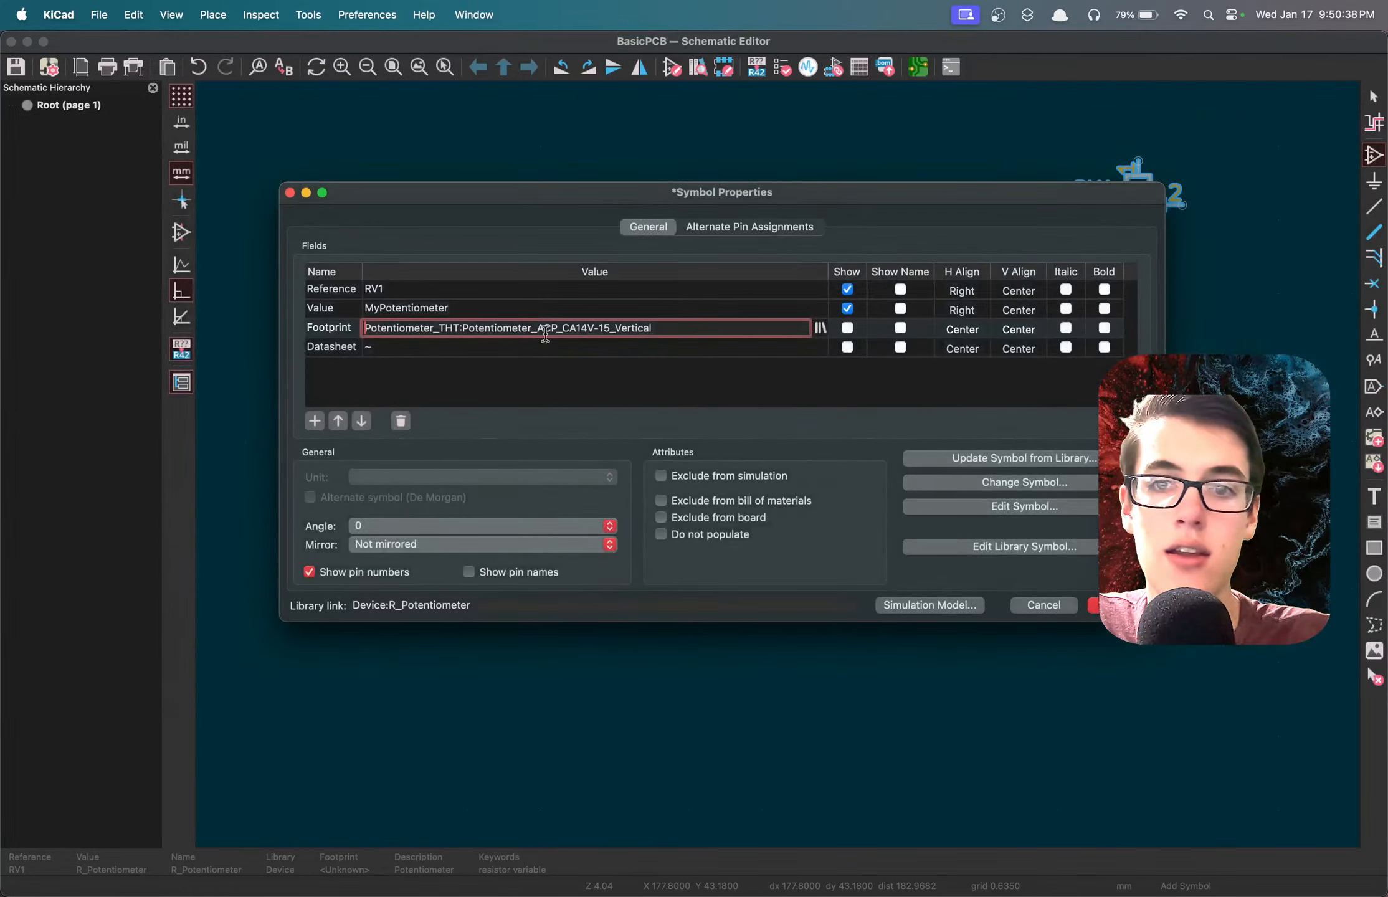
Browse the through-hole potentiometer footprints, choose Potentiometer_ACP_CA6-H2,5_Horizontal again for RV1, and accept the symbol properties.
click(819, 328)
scroll(583, 384, down, 5)
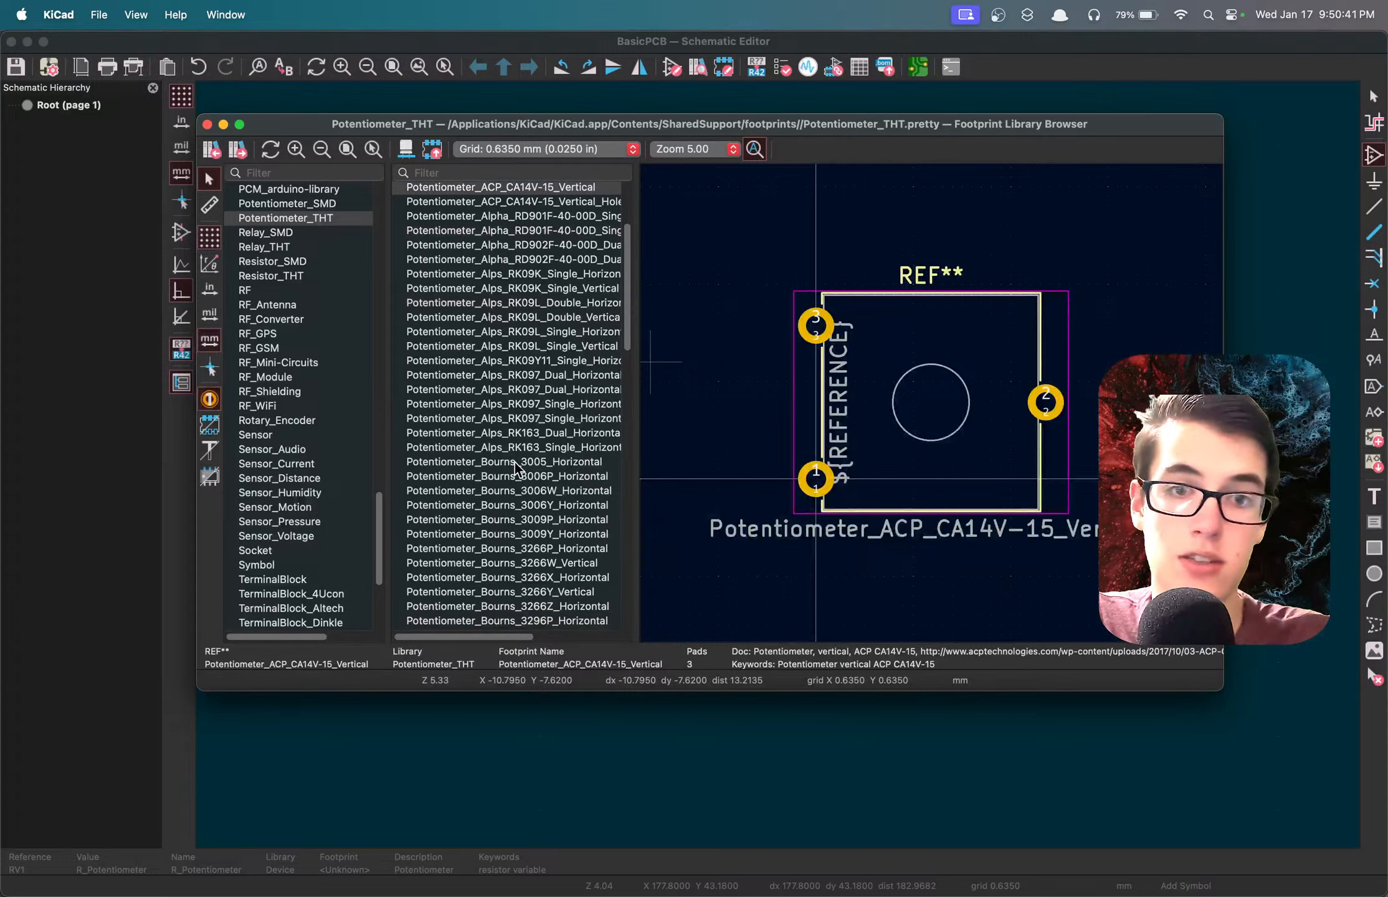
click(515, 462)
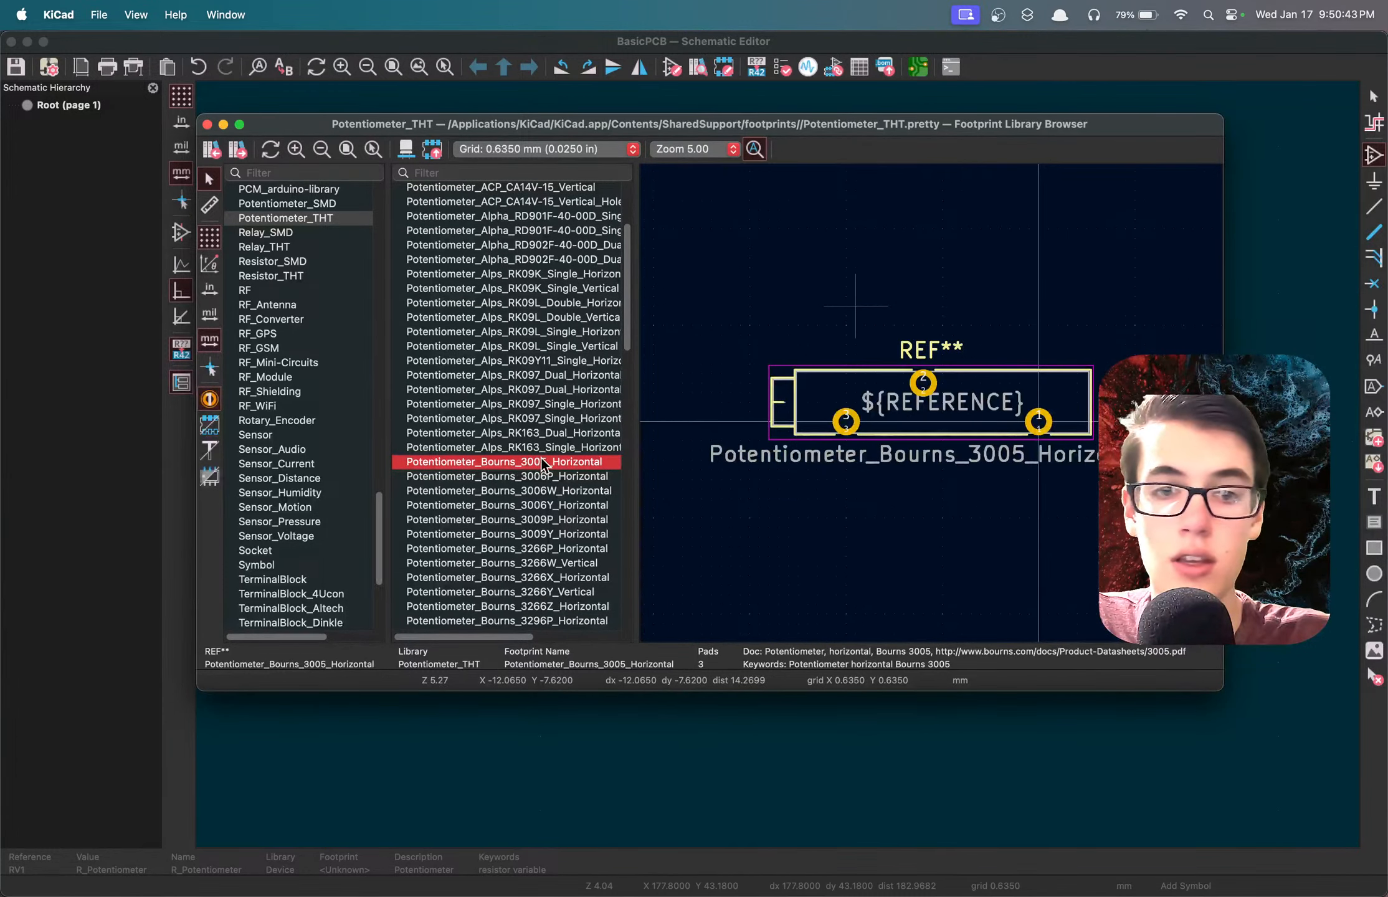
scroll(541, 458, down, 10)
click(541, 458)
scroll(542, 458, down, 20)
scroll(541, 457, up, 20)
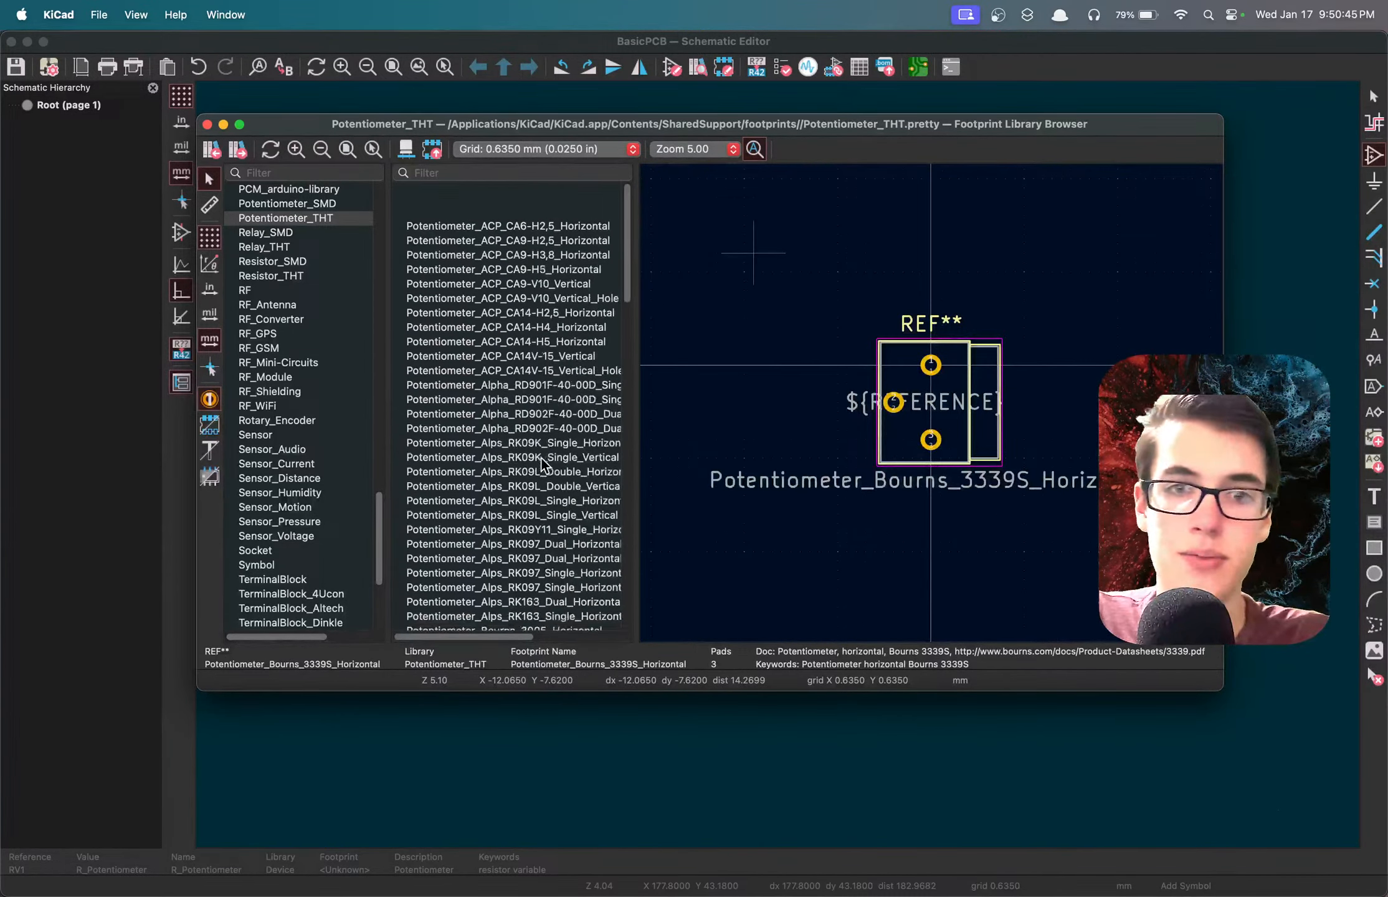
double_click(522, 194)
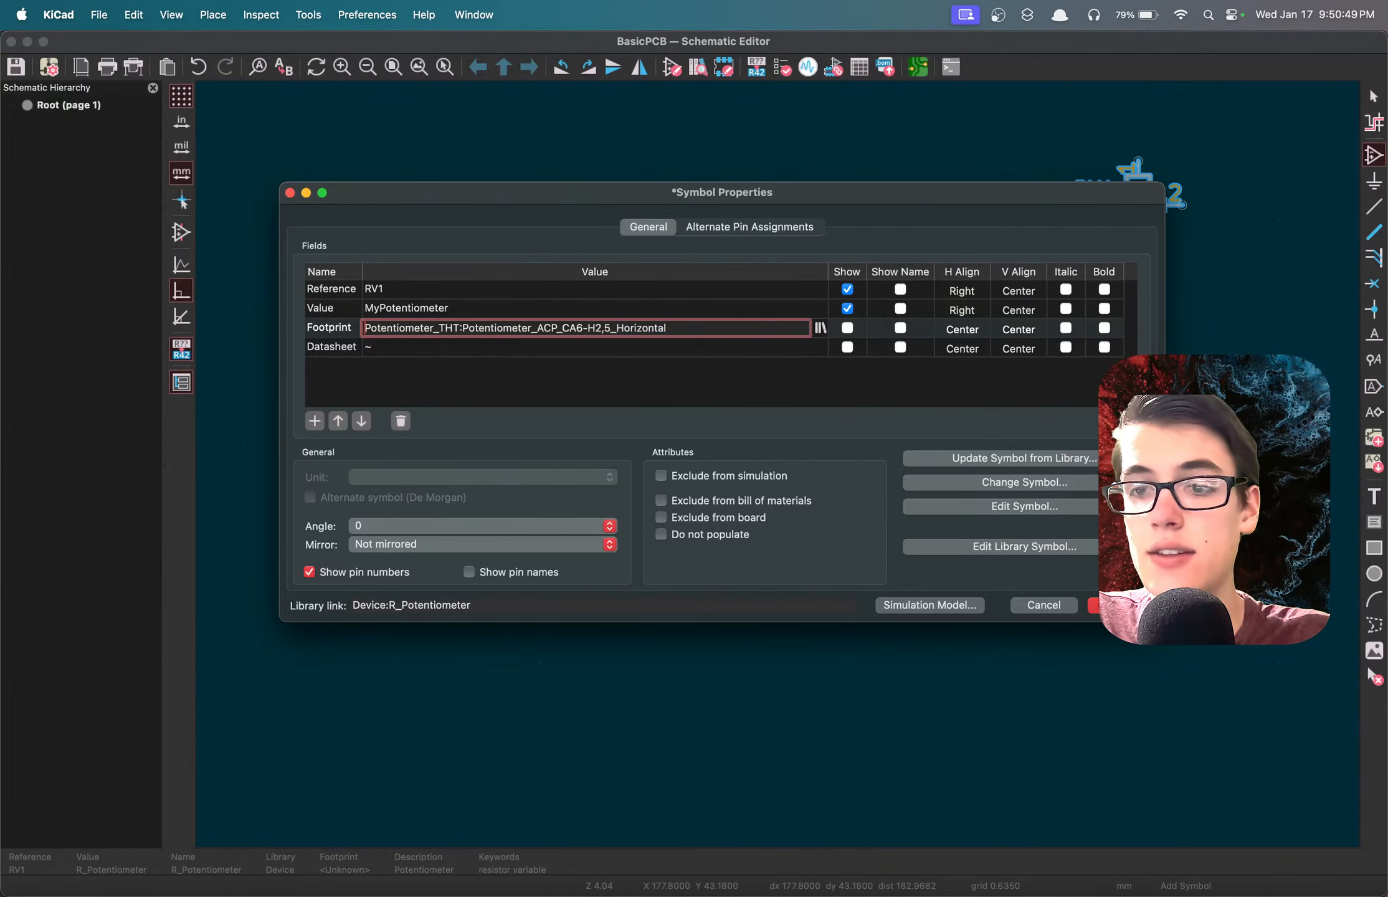
click(1094, 605)
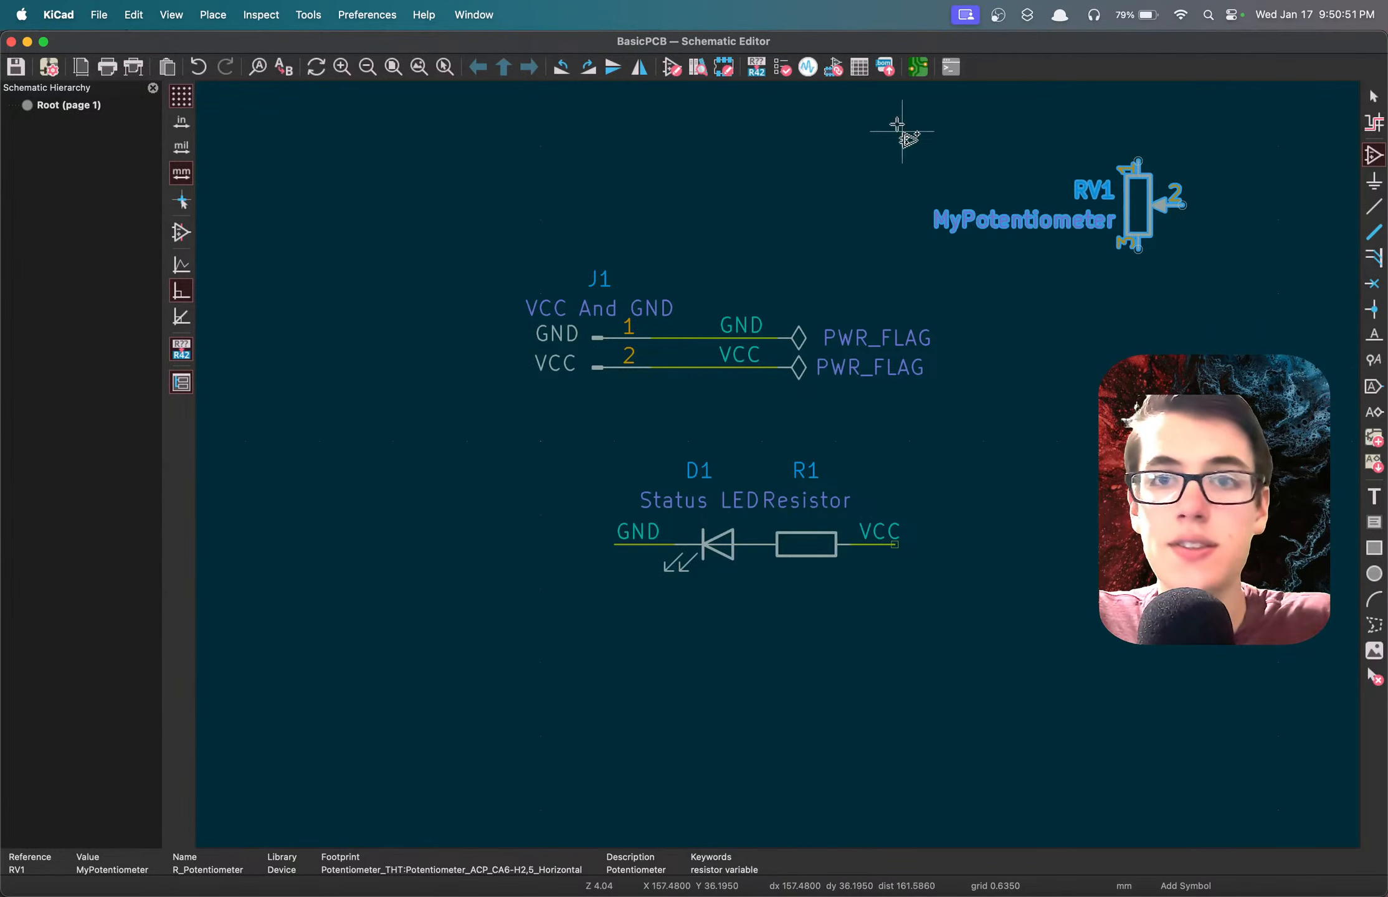
Review the footprints assigned to D1, J1, R1 and RV1 and look into the Capacitor_SMD library, leaving the assignments unchanged.
click(833, 67)
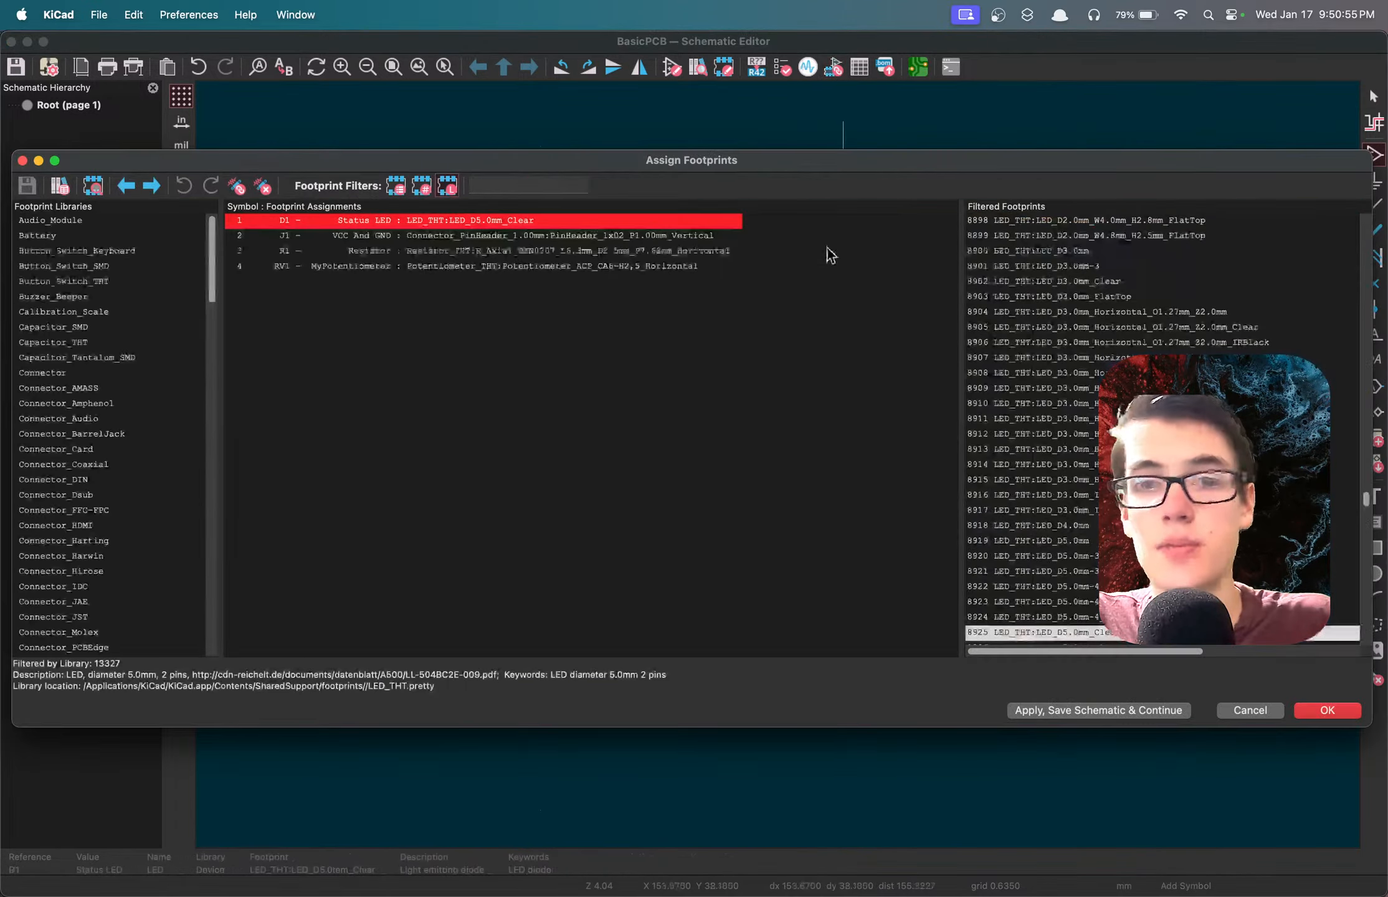
click(436, 235)
click(441, 249)
click(446, 267)
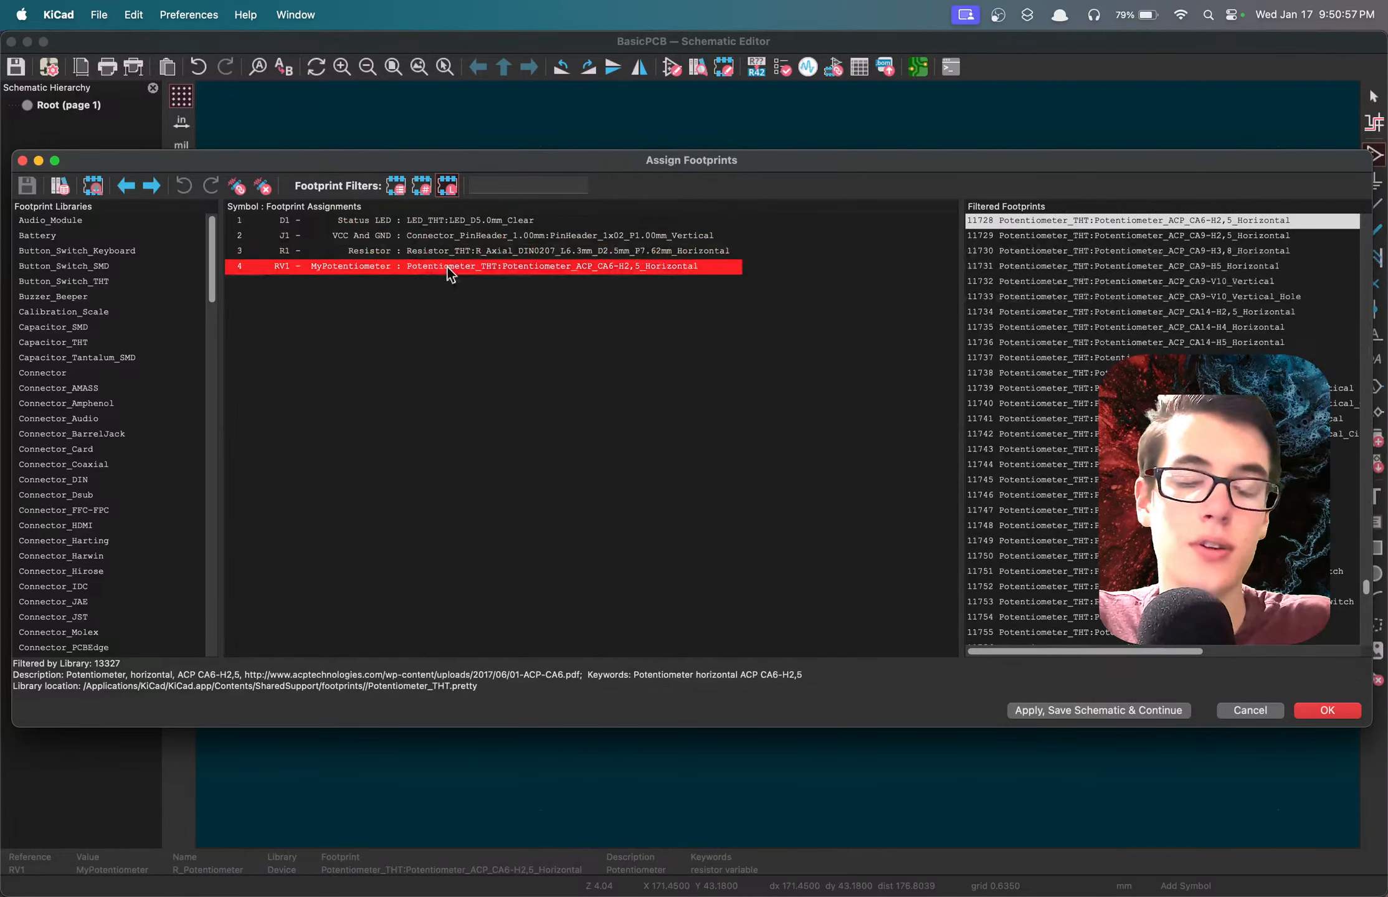
click(434, 249)
click(429, 236)
click(423, 221)
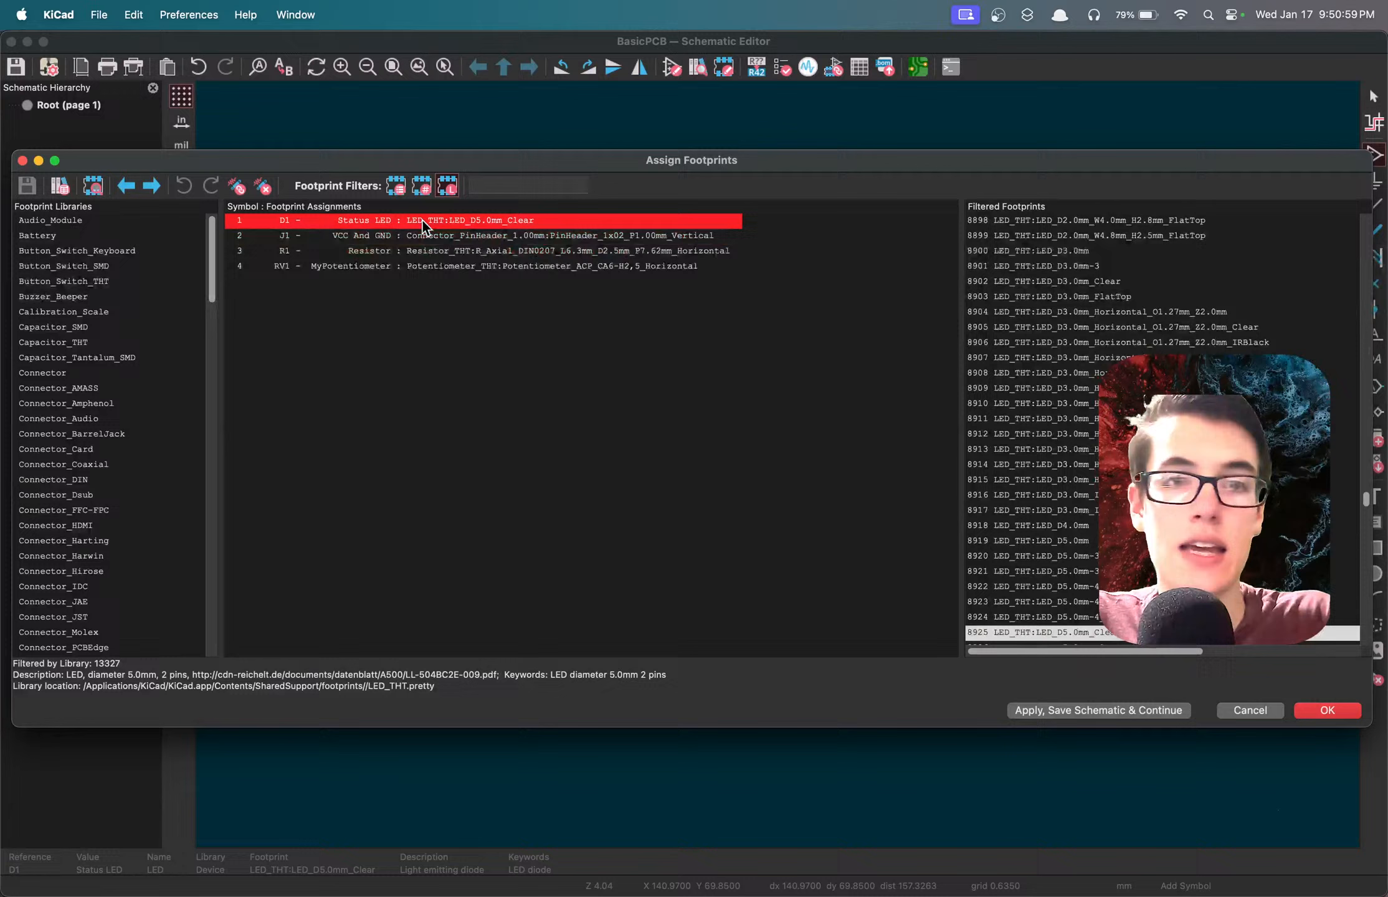
click(53, 327)
click(1059, 220)
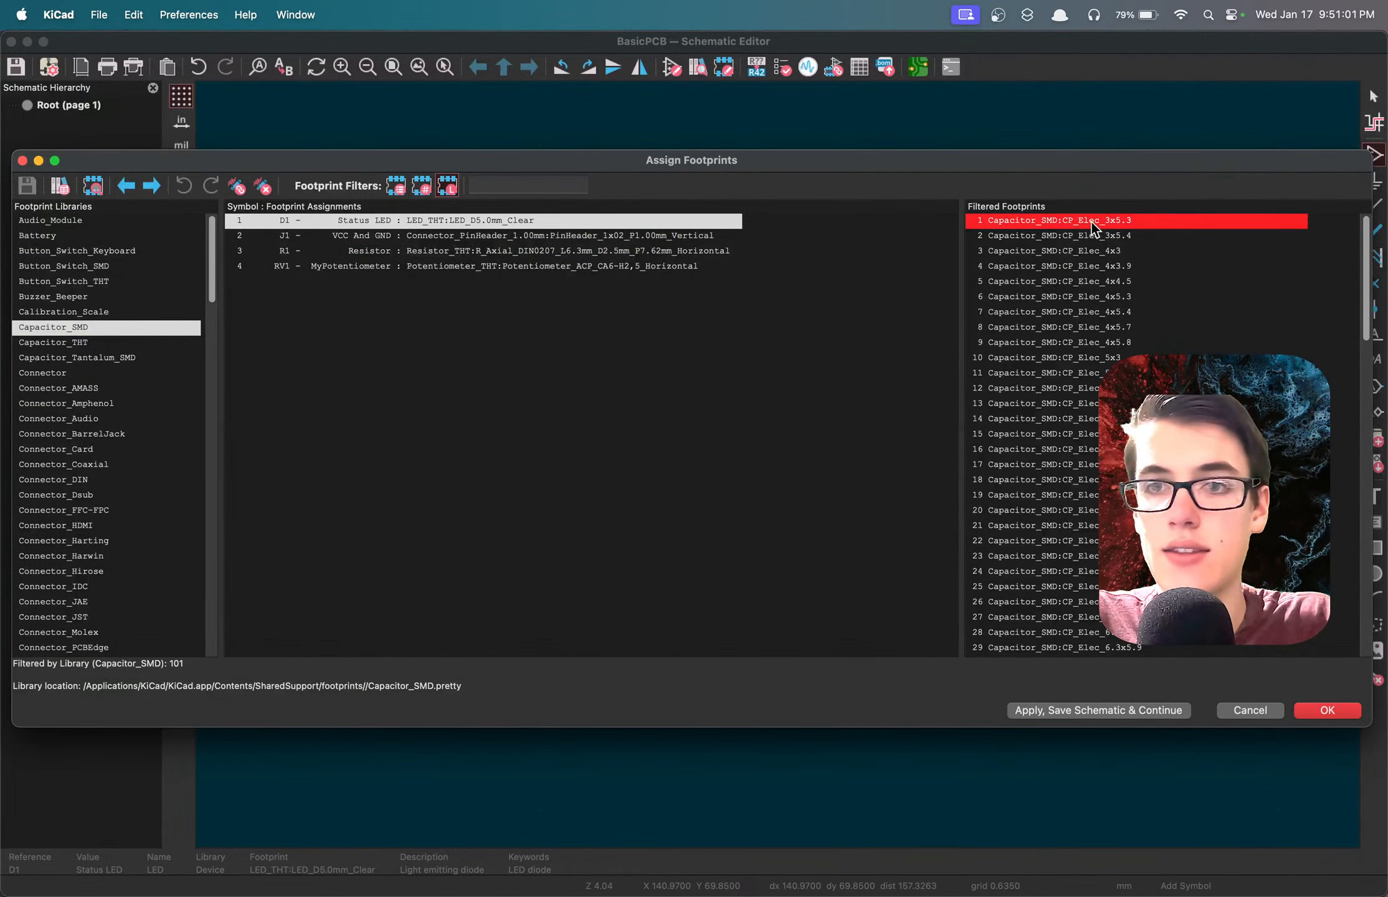
click(1249, 710)
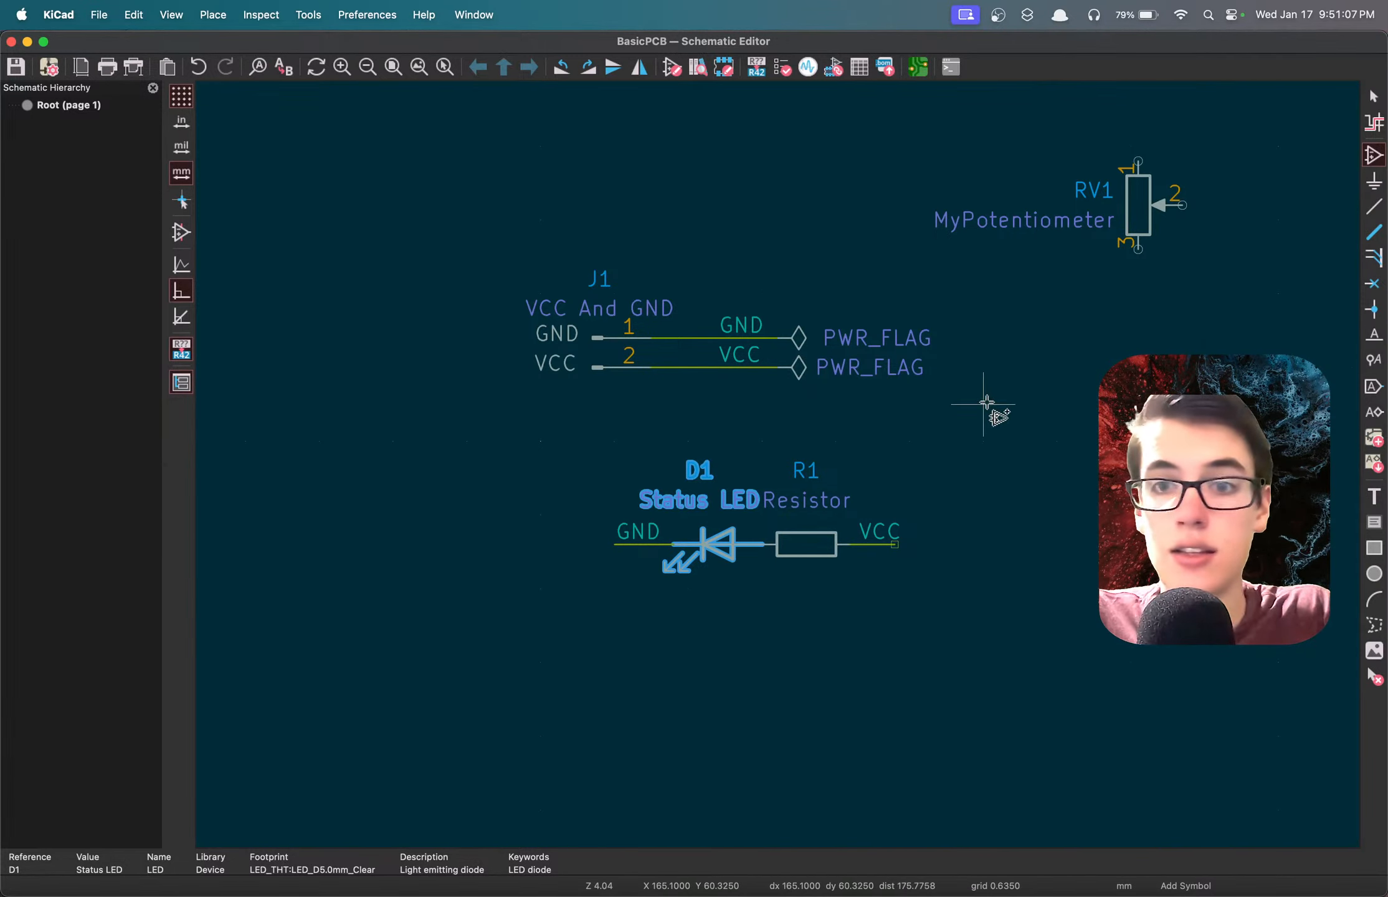
Place a GND label in the free area below RV1 and draw a vertical wire downward from it.
text(l)
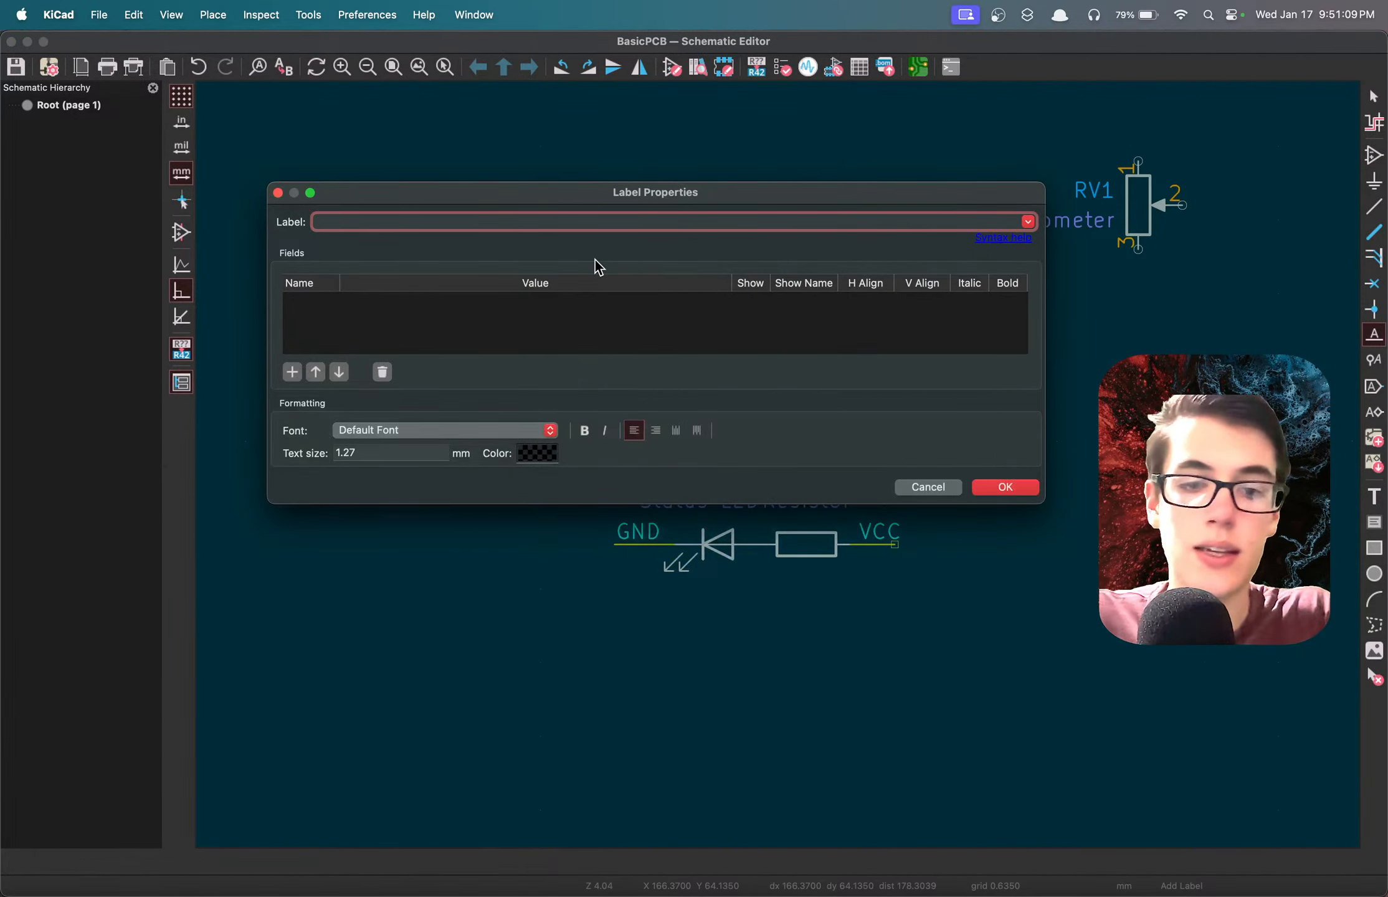
text(GND)
click(1005, 486)
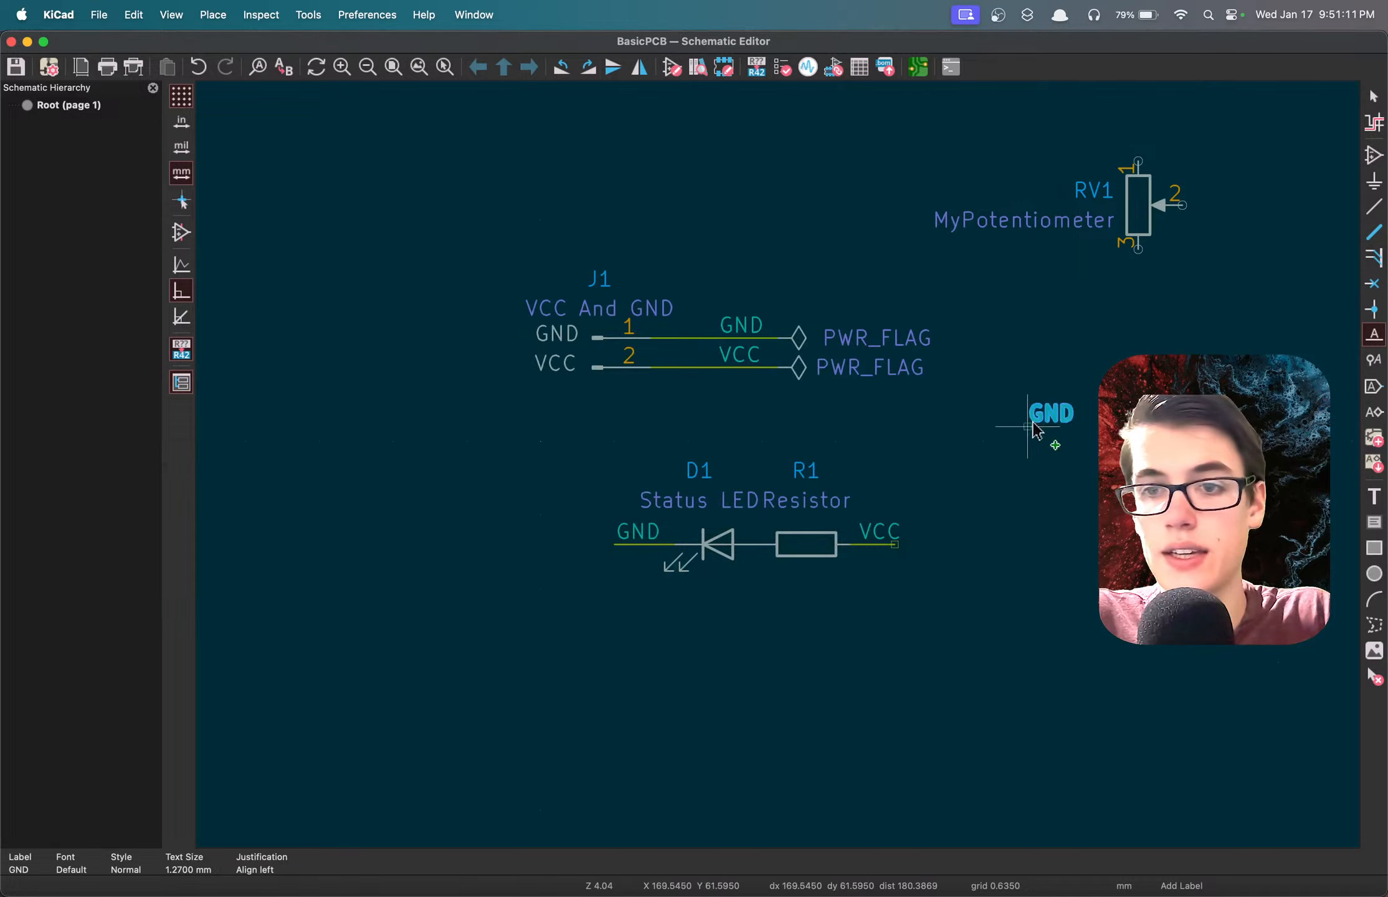
key(w)
click(1072, 428)
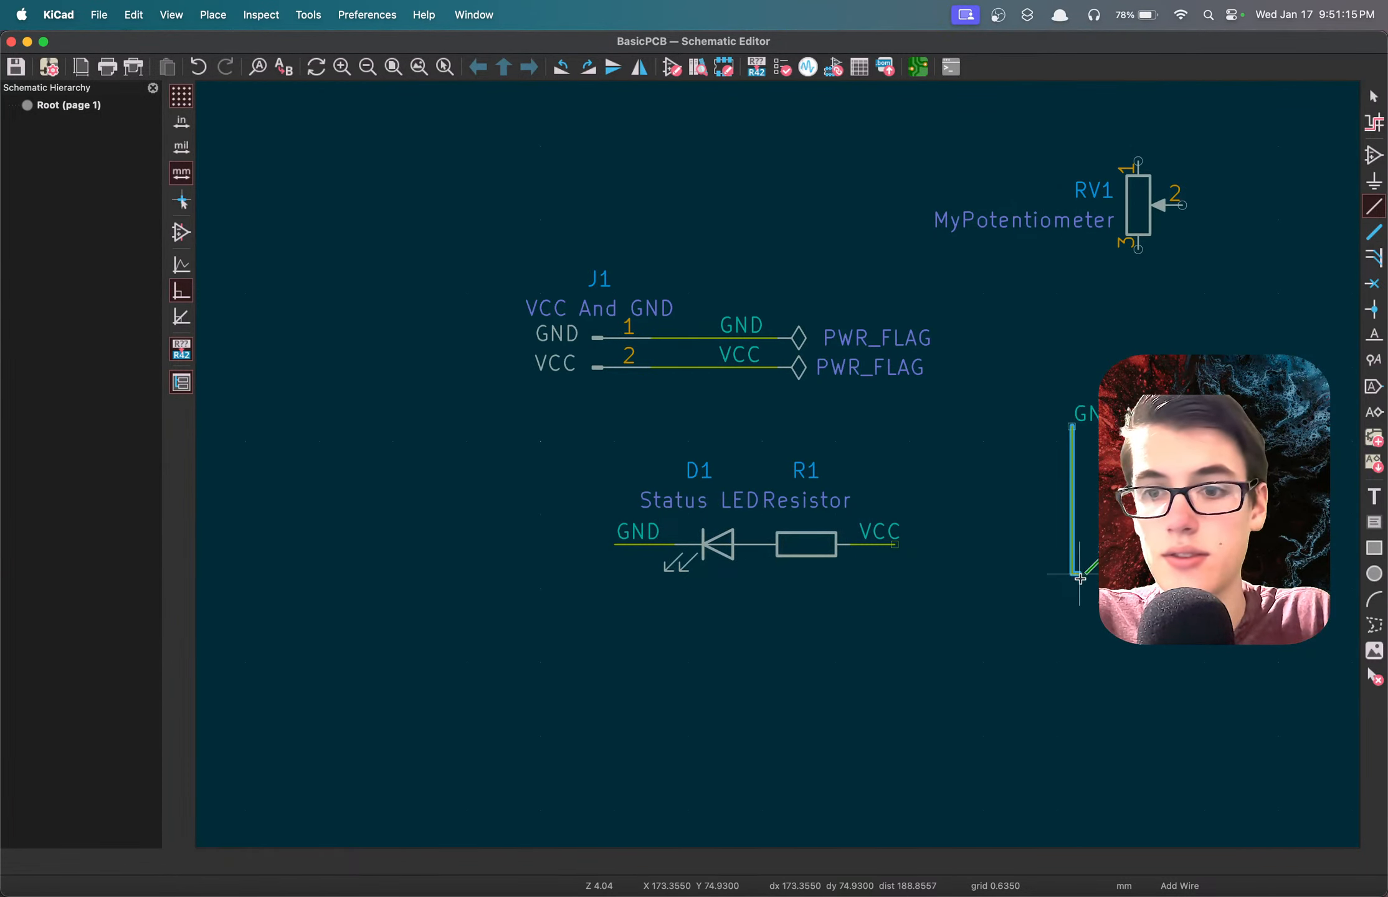
double_click(1073, 576)
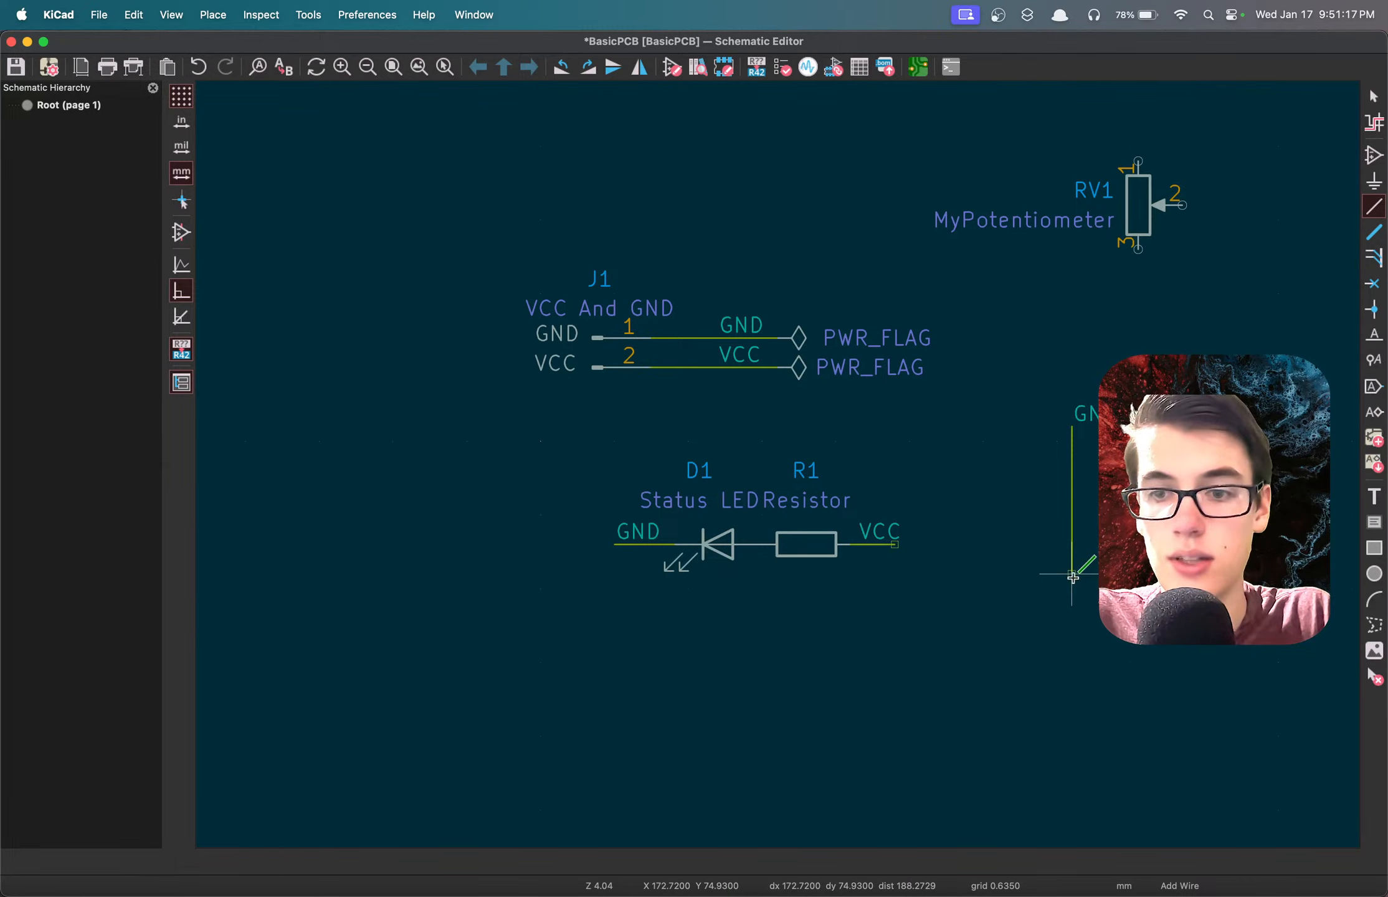
Add a resistor symbol (R) vertically at the lower end of the new GND wire.
text(a)
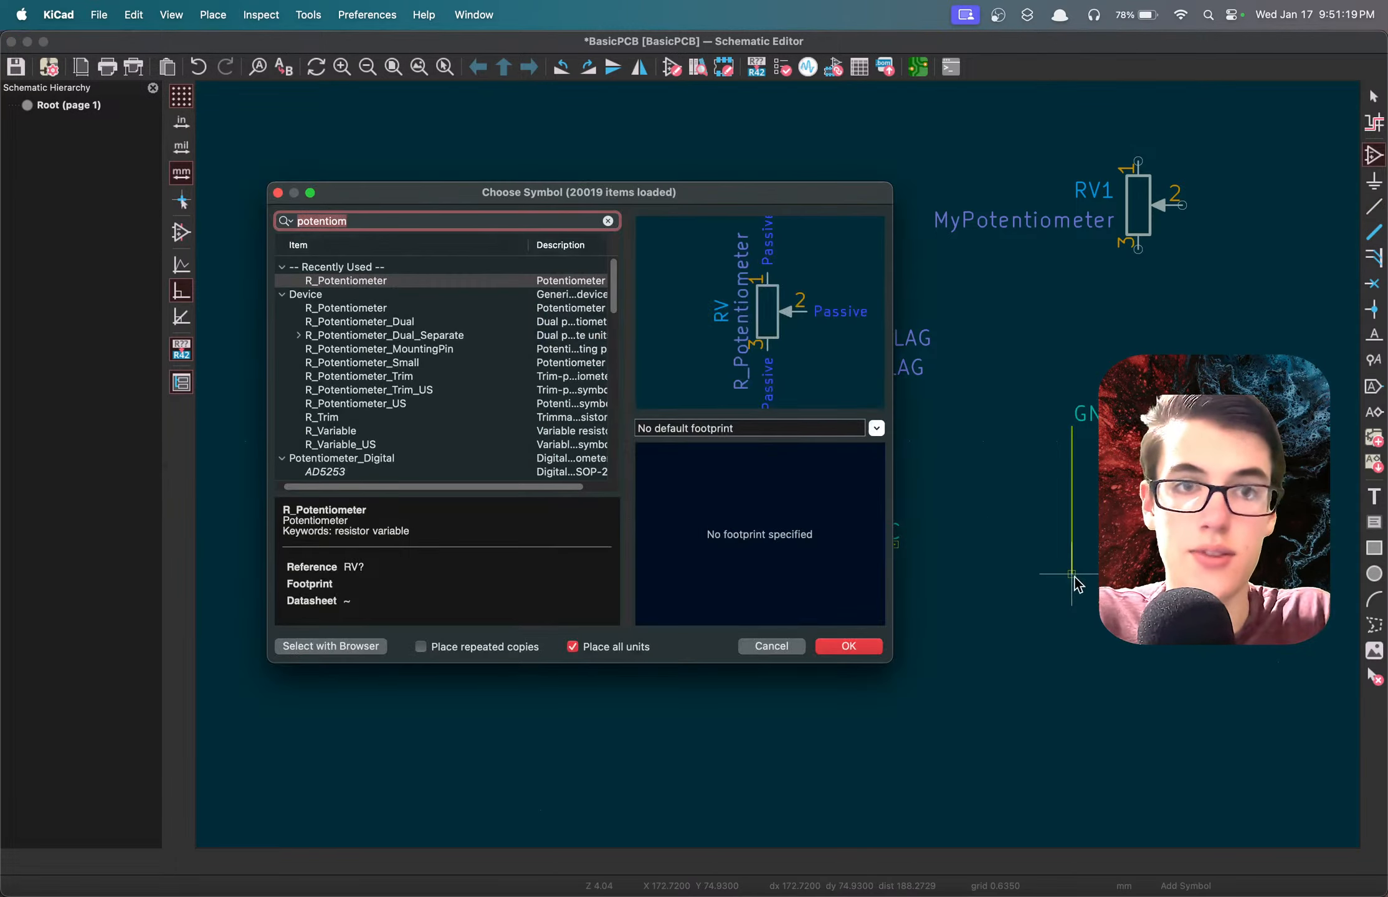
text(r)
double_click(334, 310)
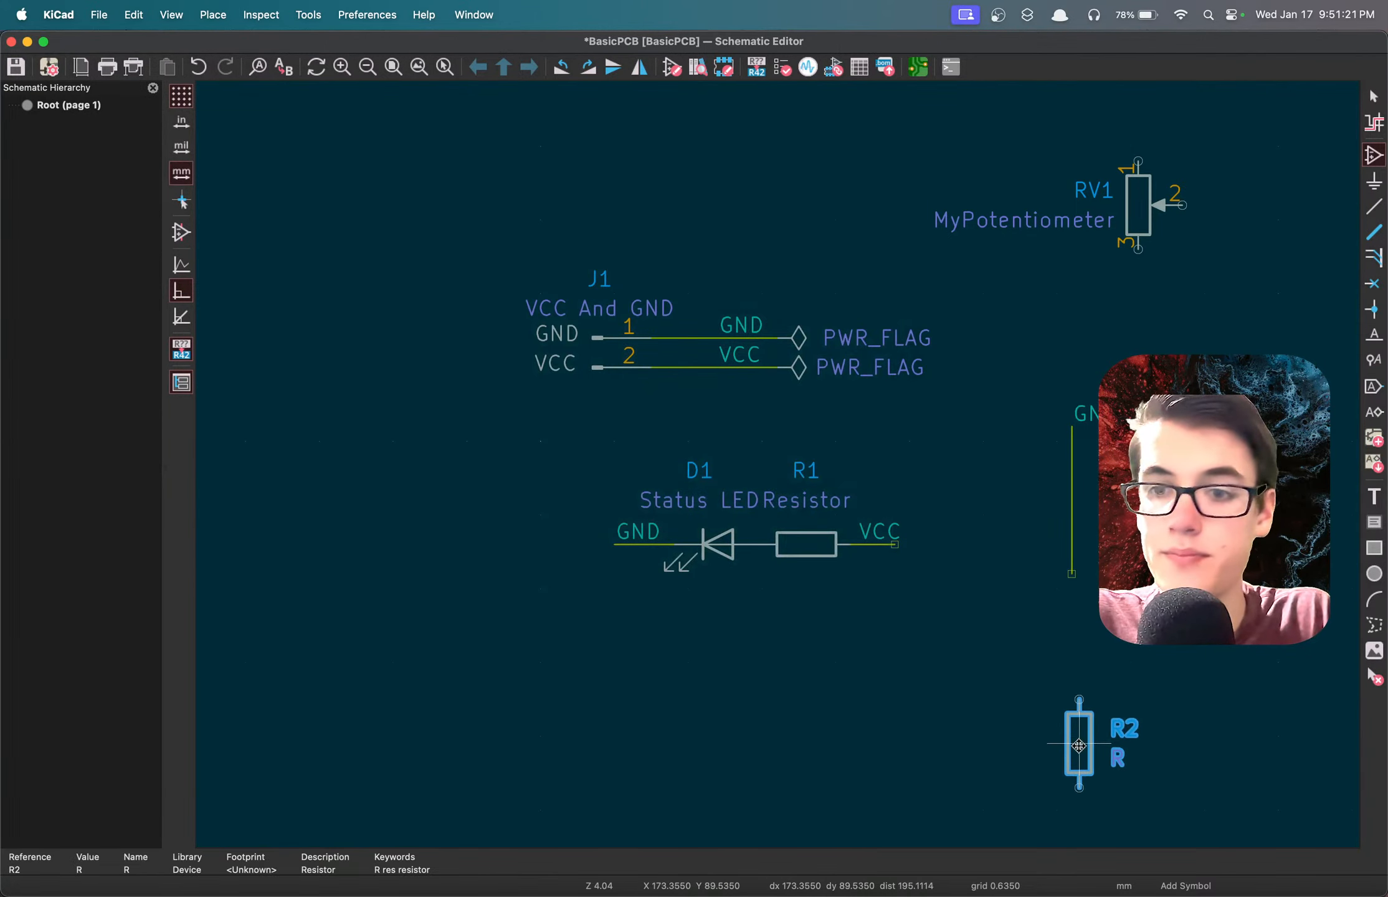
click(1071, 617)
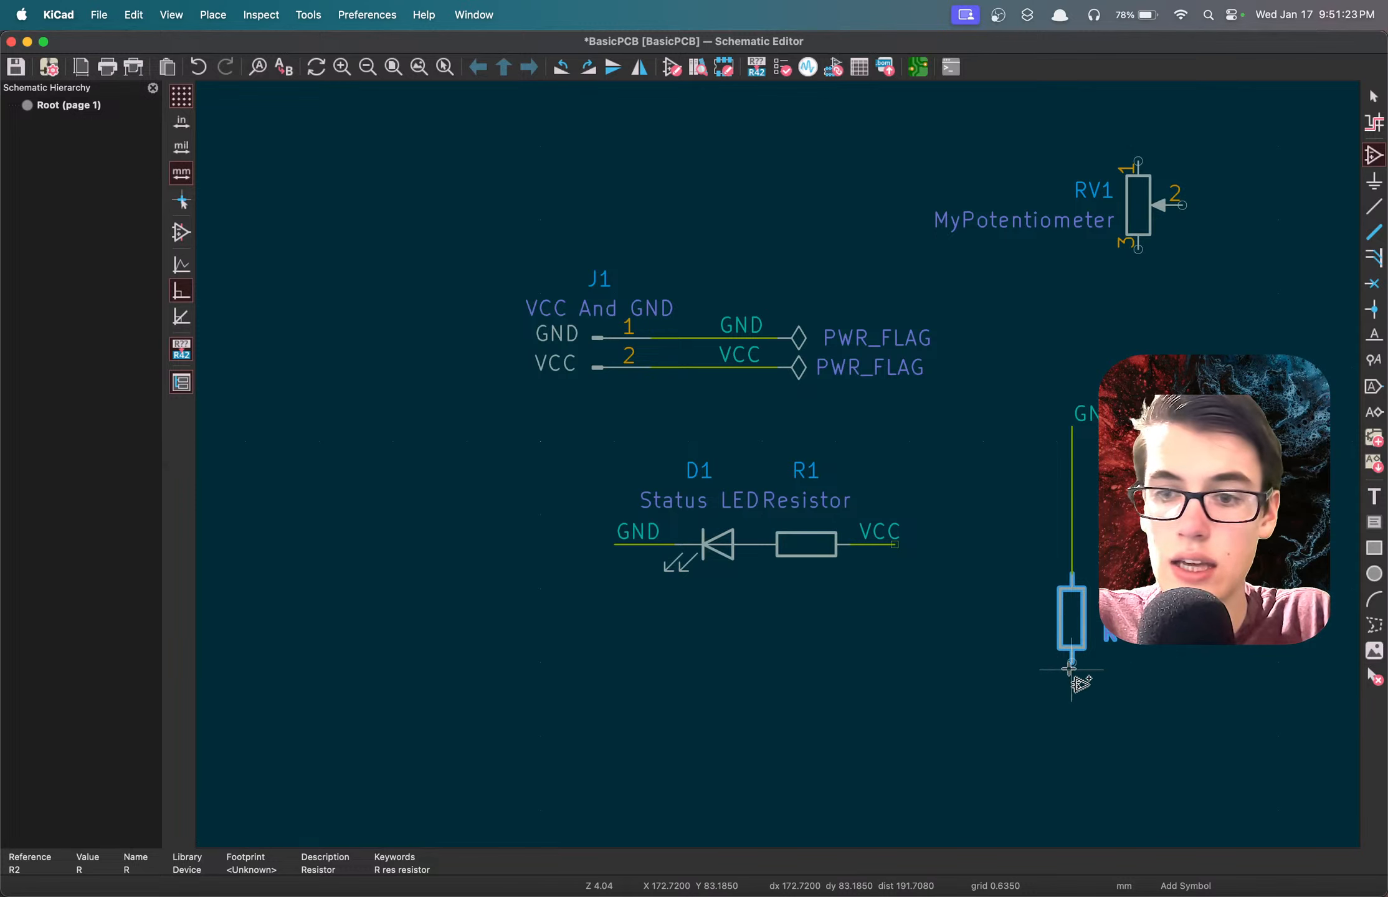
key(l)
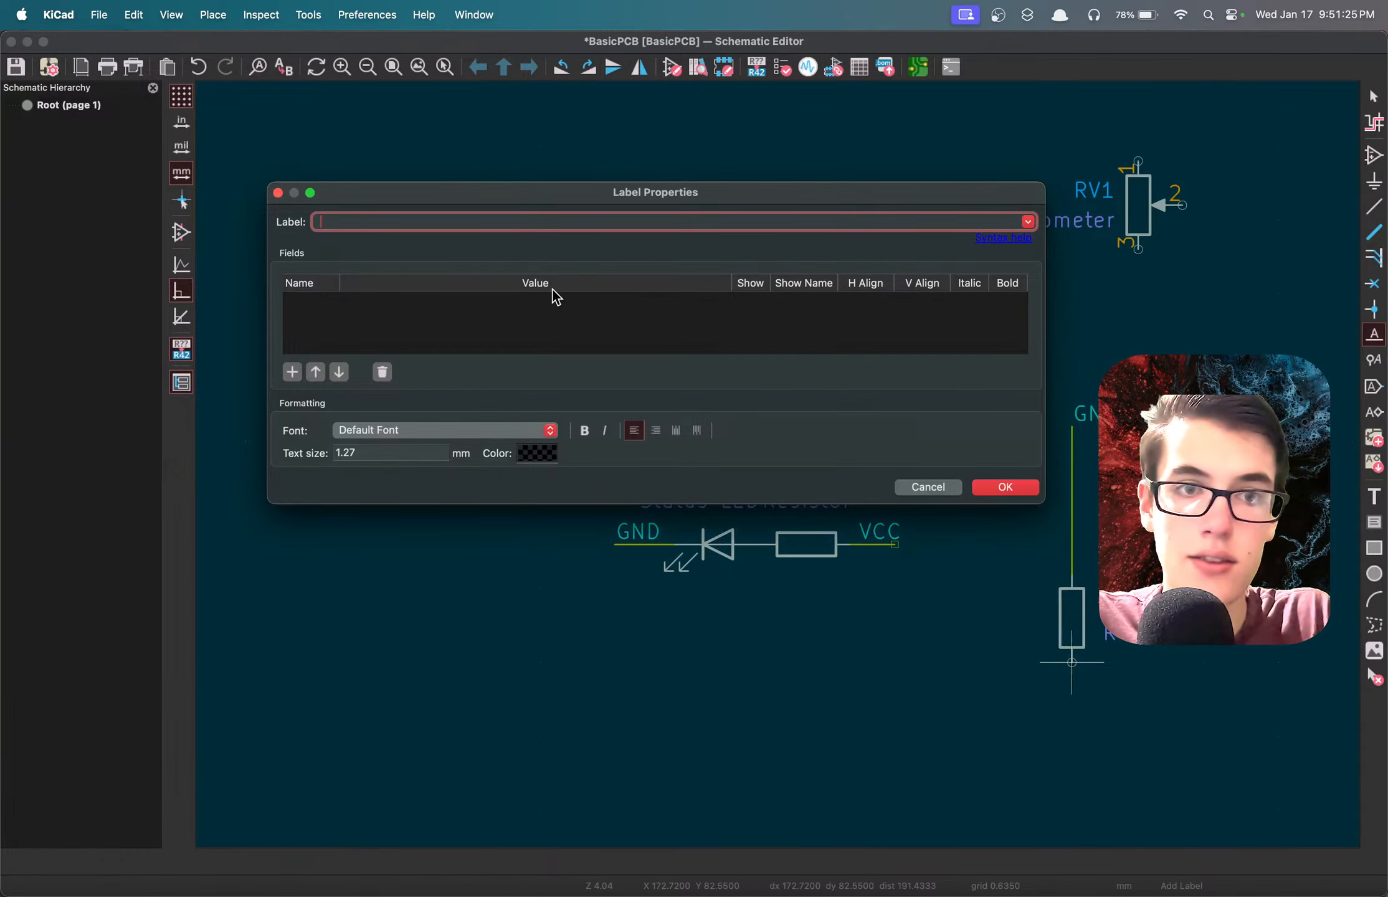
click(928, 487)
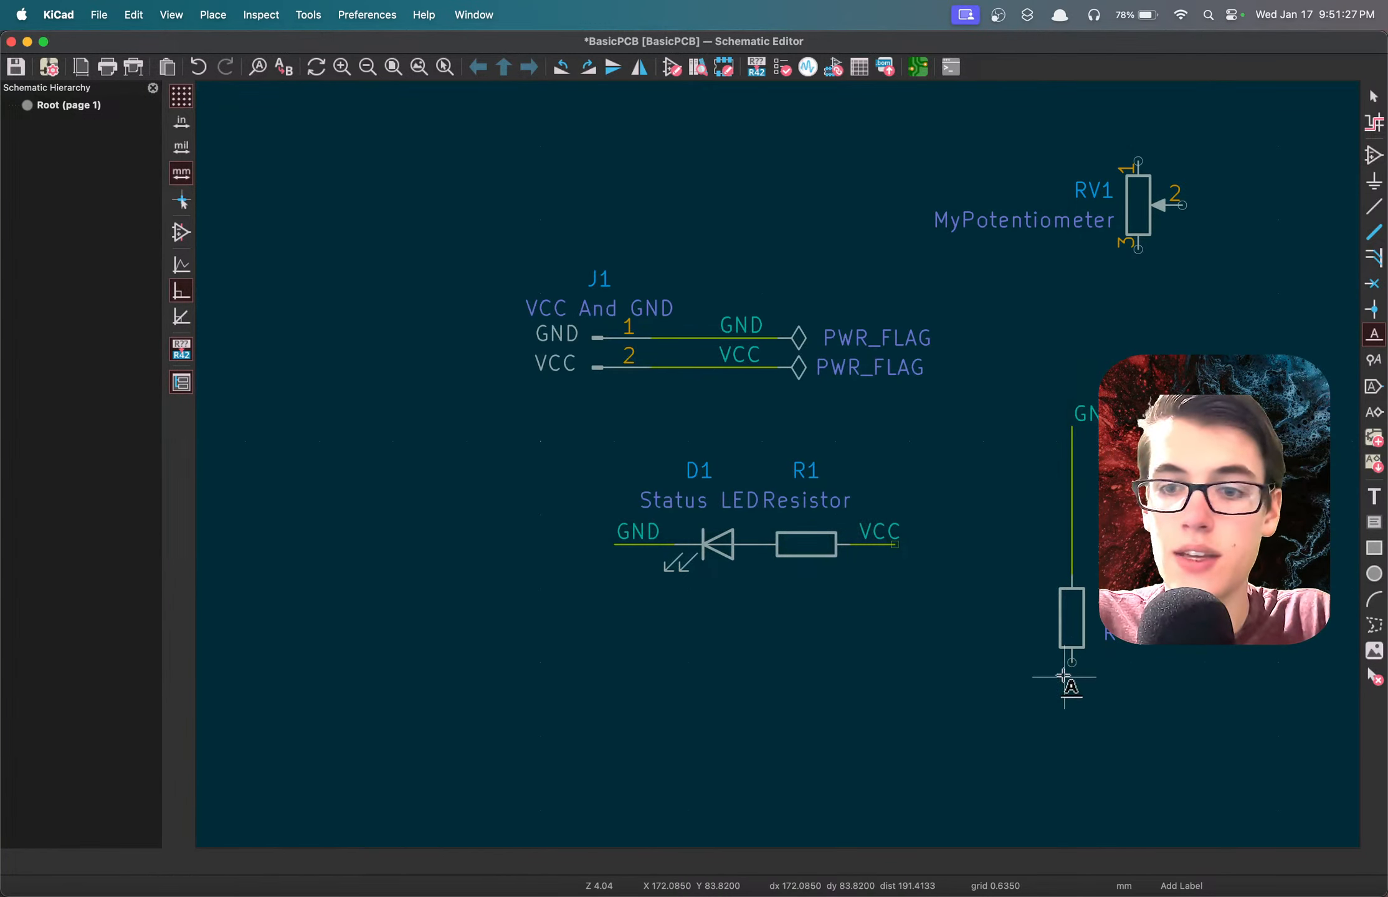
Add an LED symbol, rotate it to vertical, and connect it directly to the lower pin of the new resistor.
text(ar)
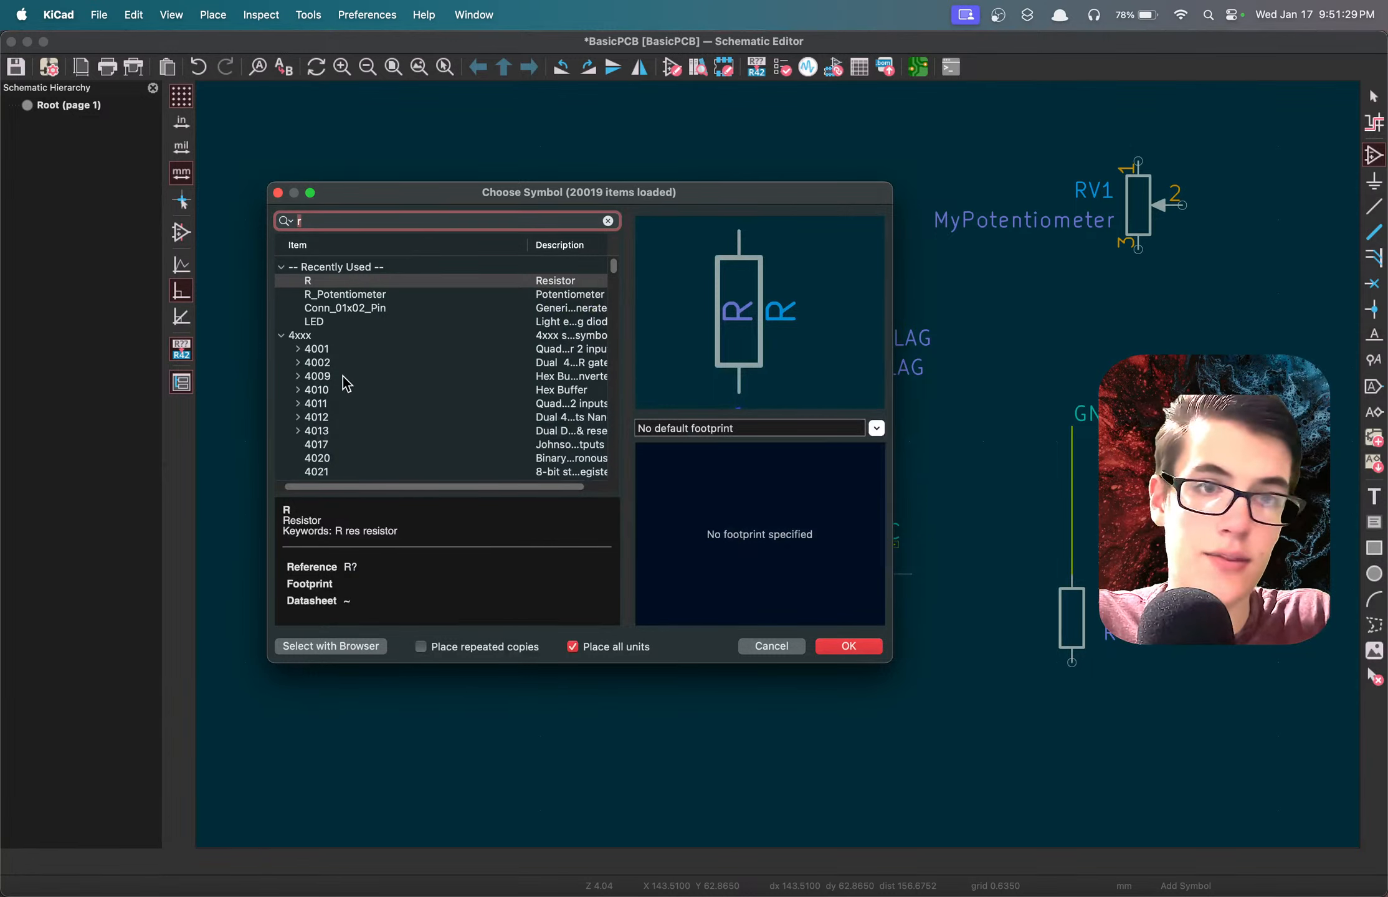
double_click(331, 322)
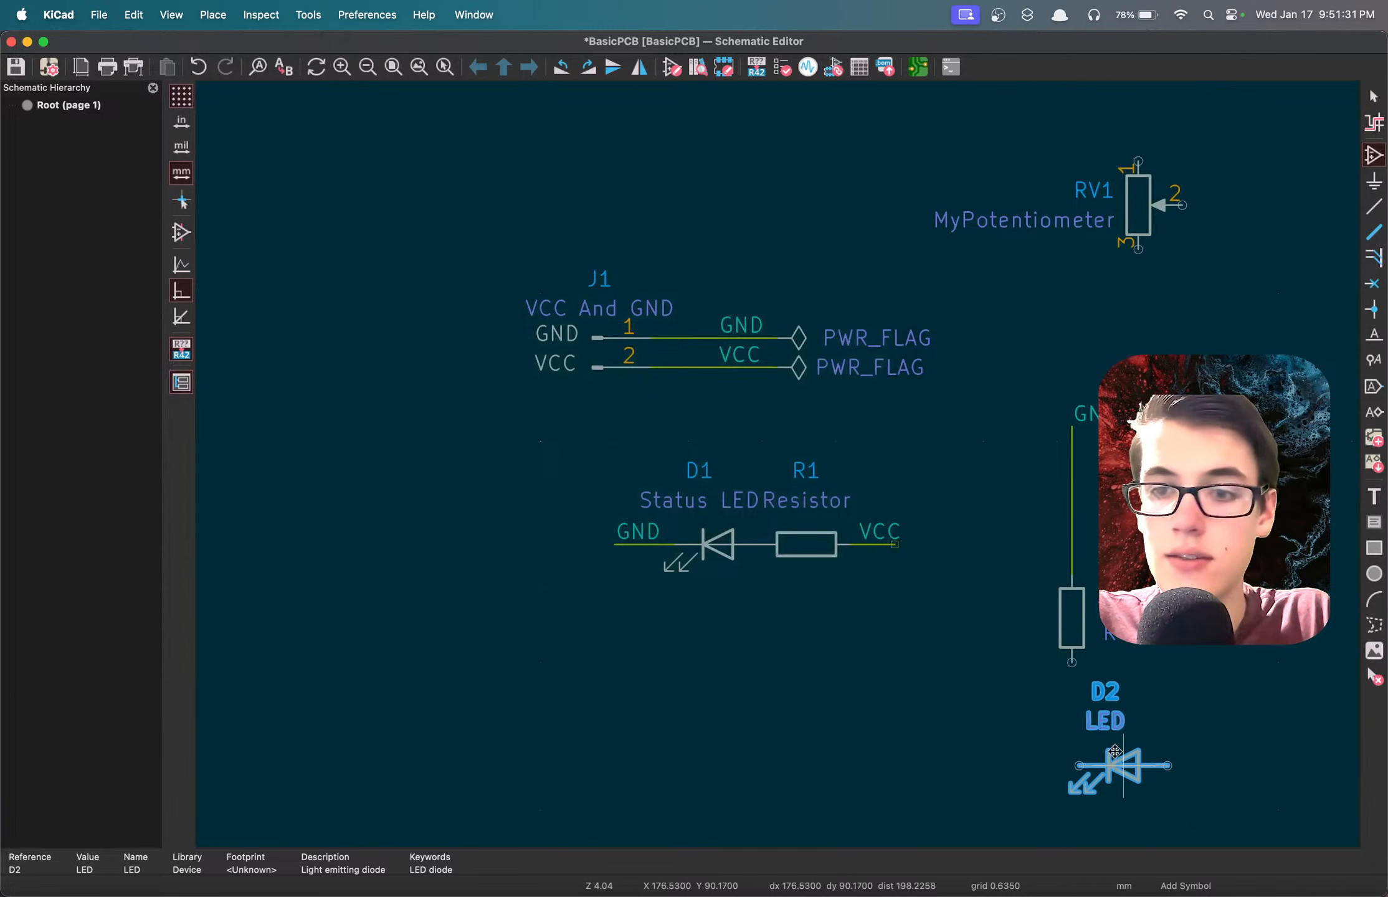
key(r)
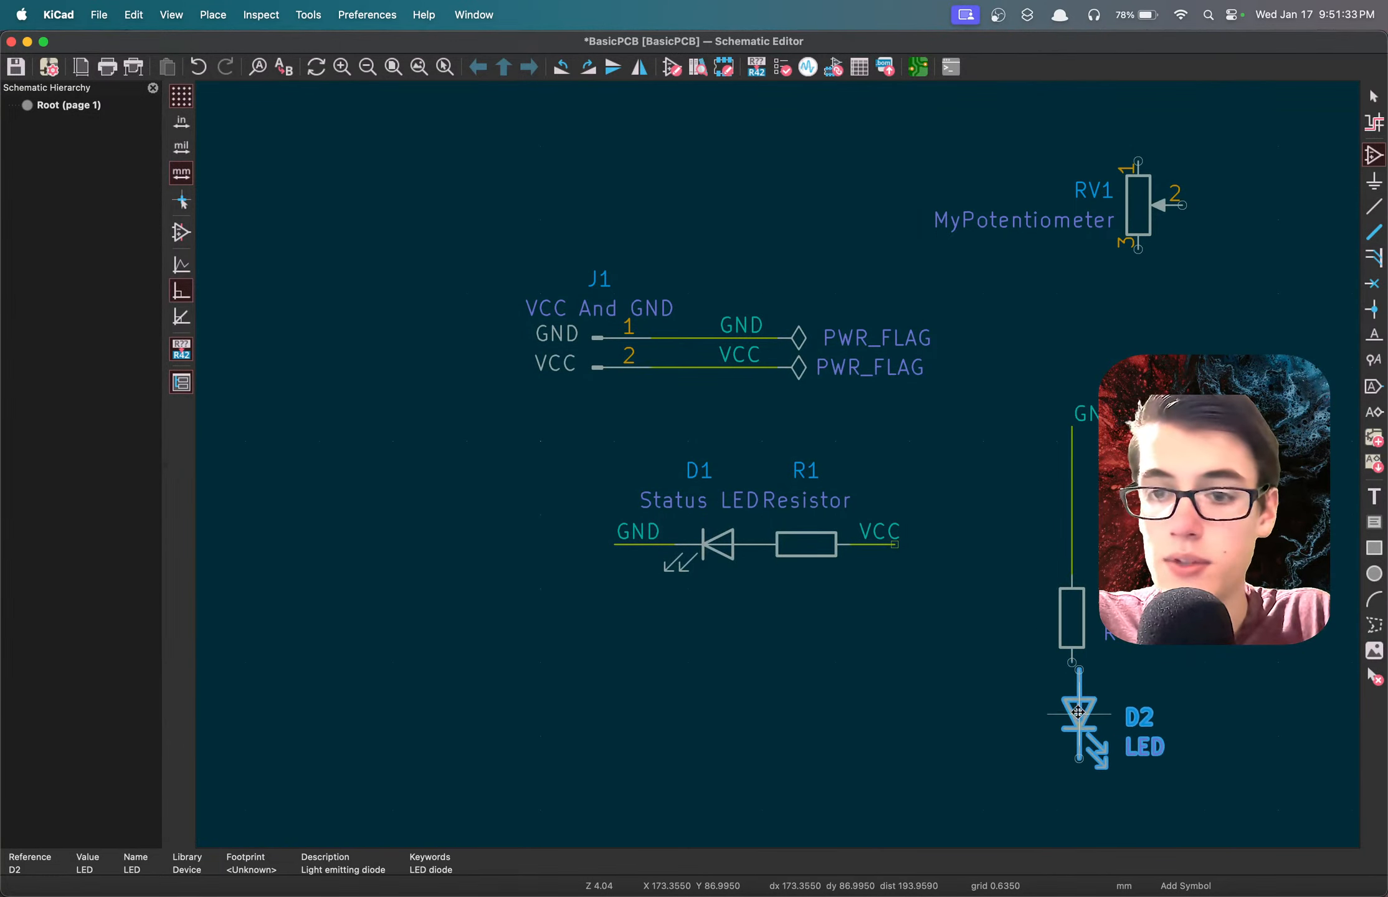
click(1070, 708)
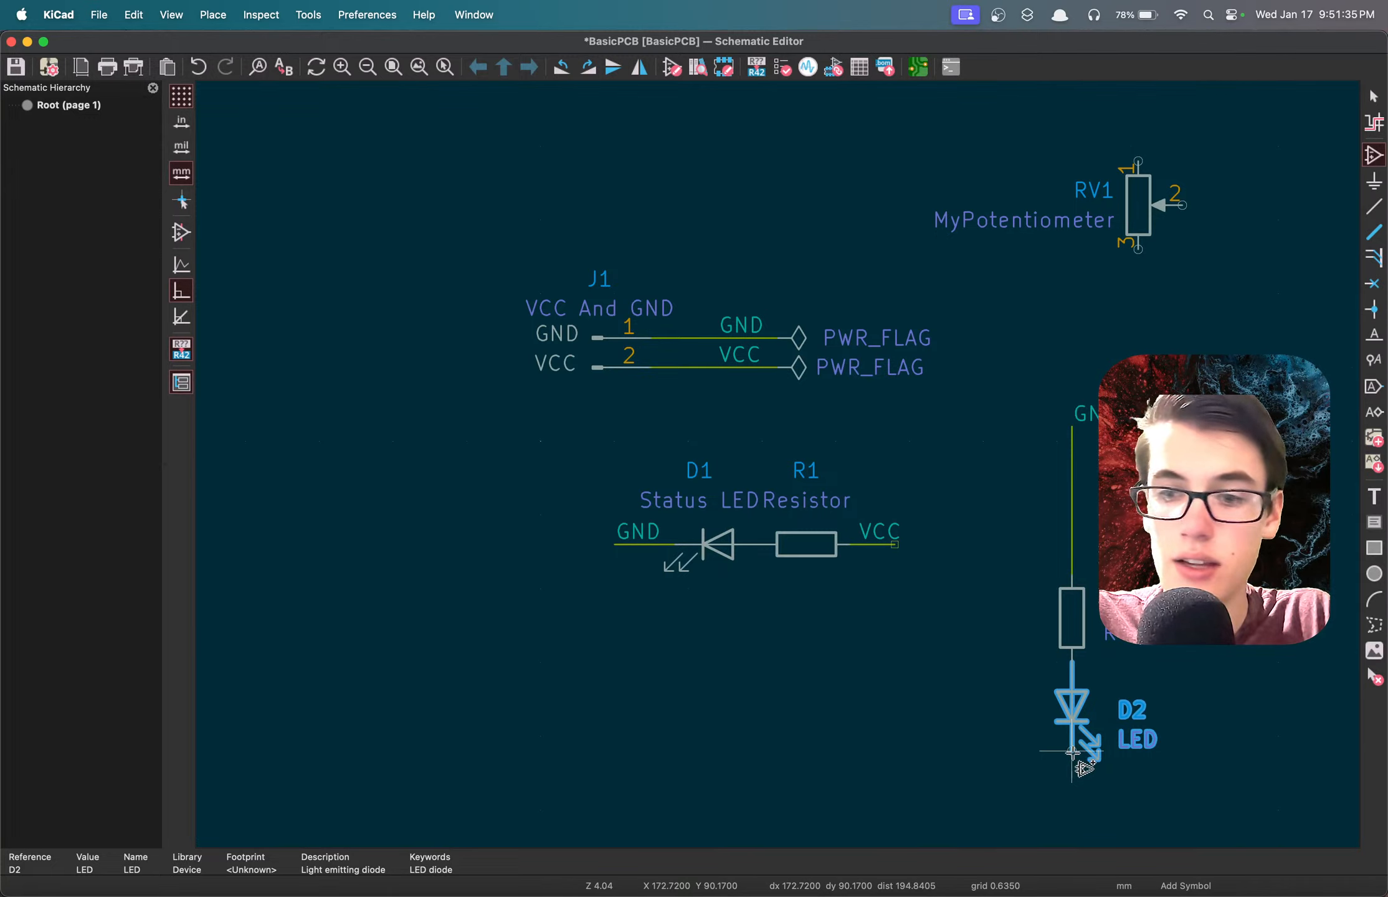
Draw a wire leftward from the new LED's lower pin, label its end VCC, and save the schematic.
key(w)
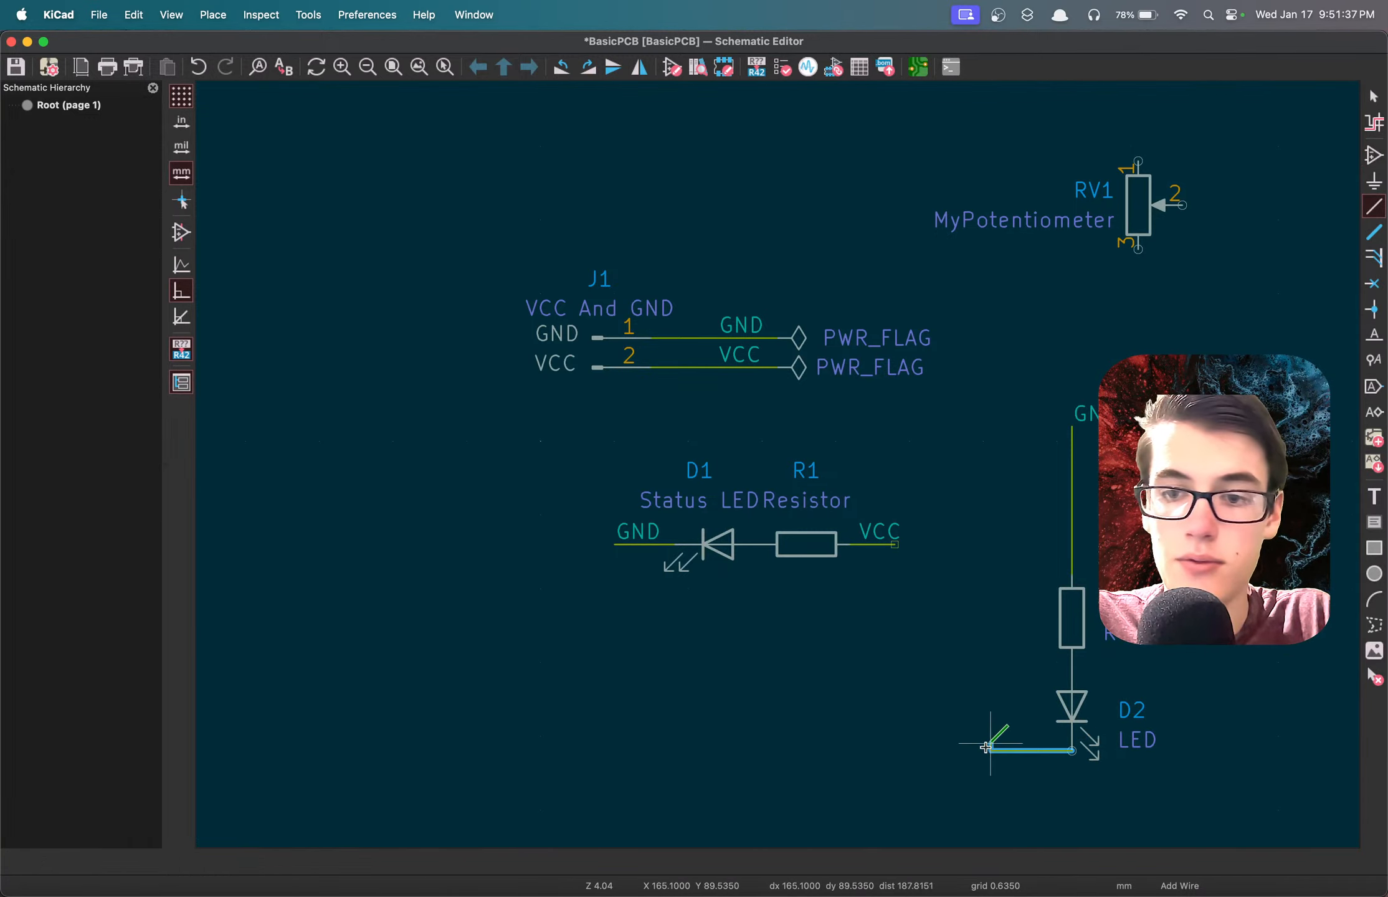
double_click(918, 745)
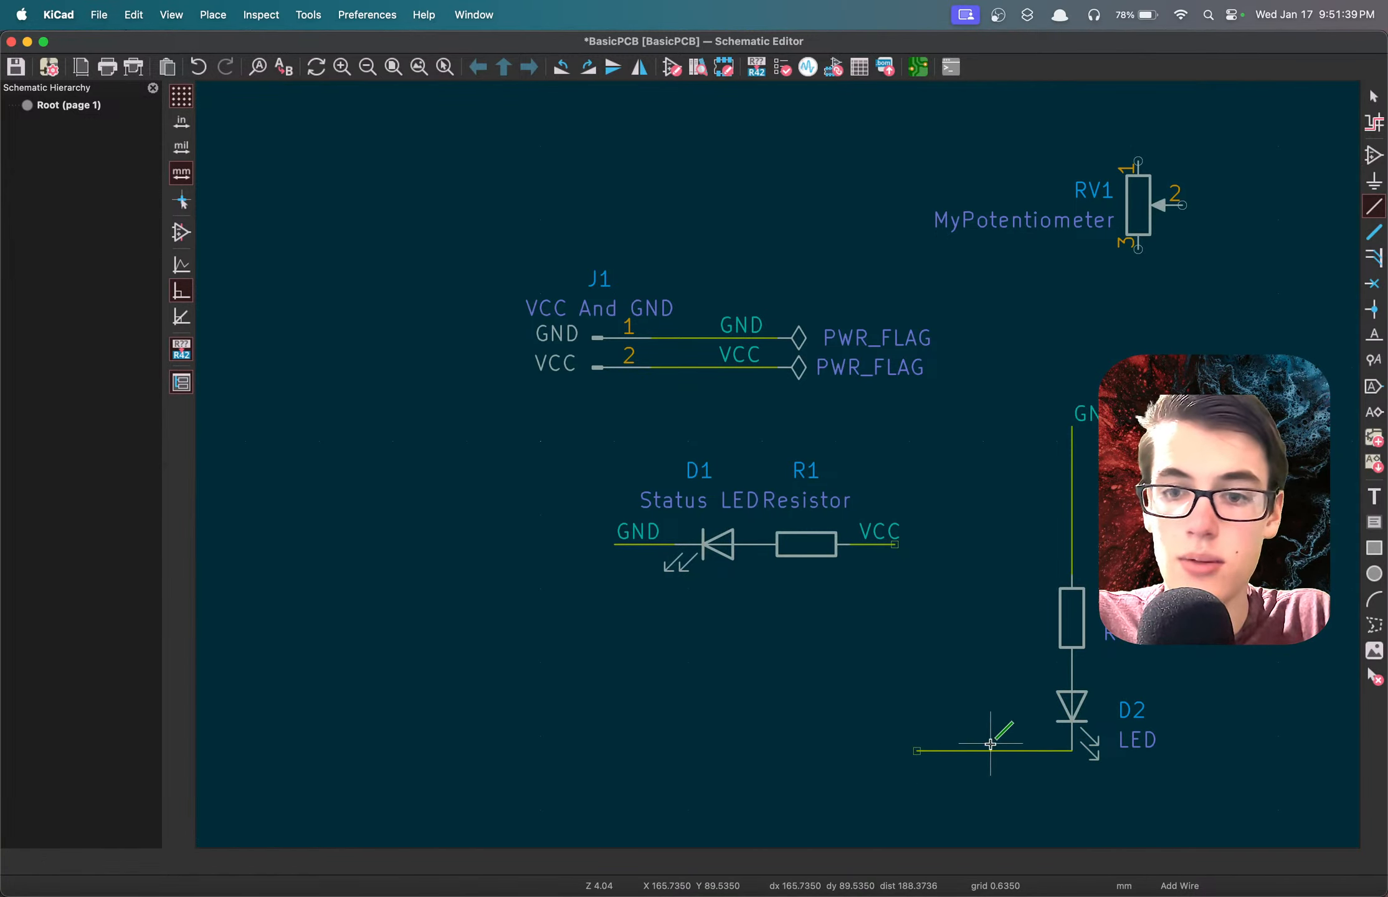
key(l)
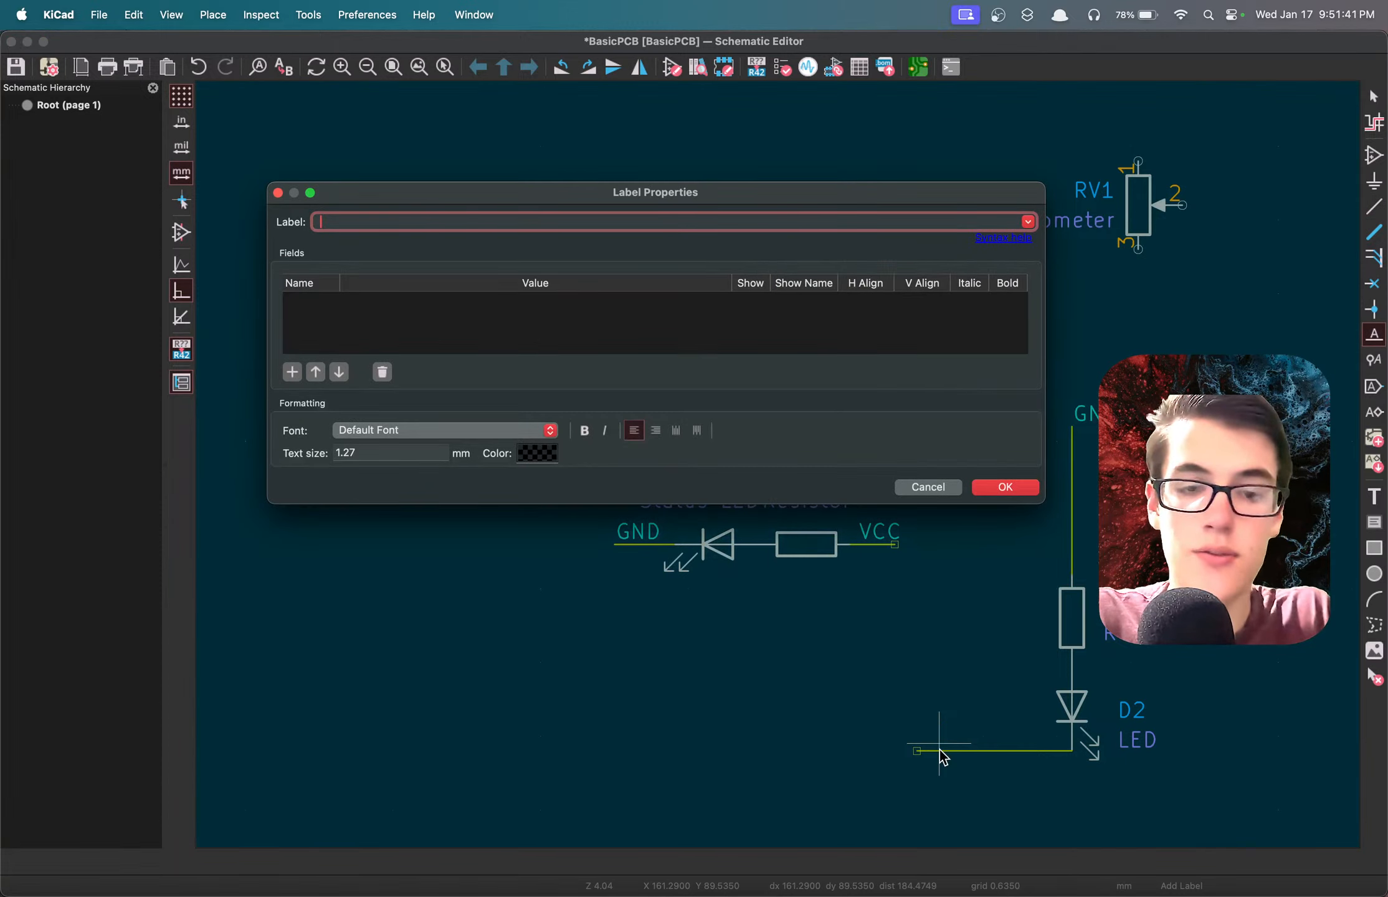
key(Return)
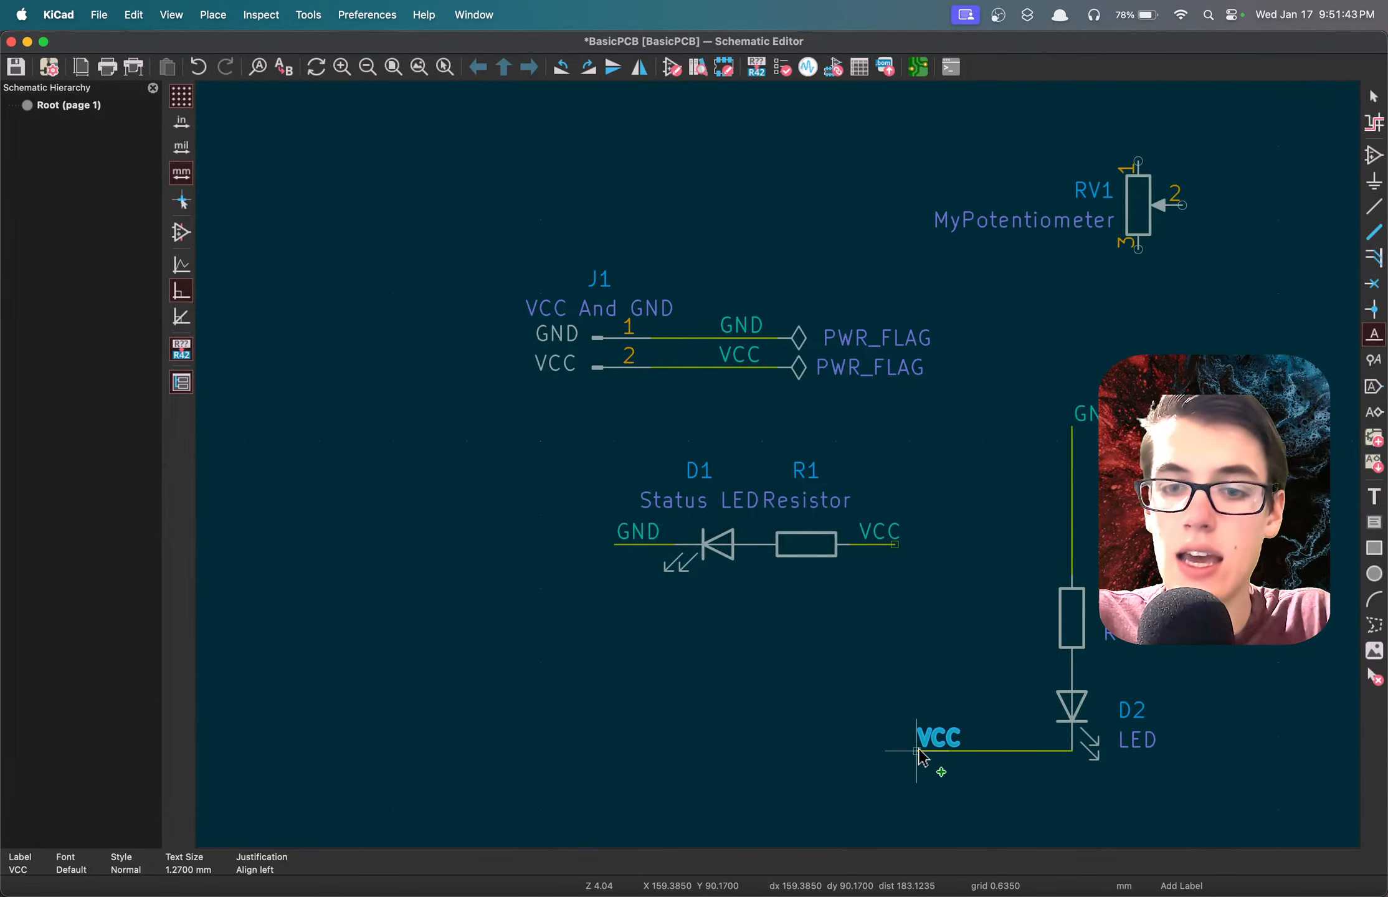
click(894, 756)
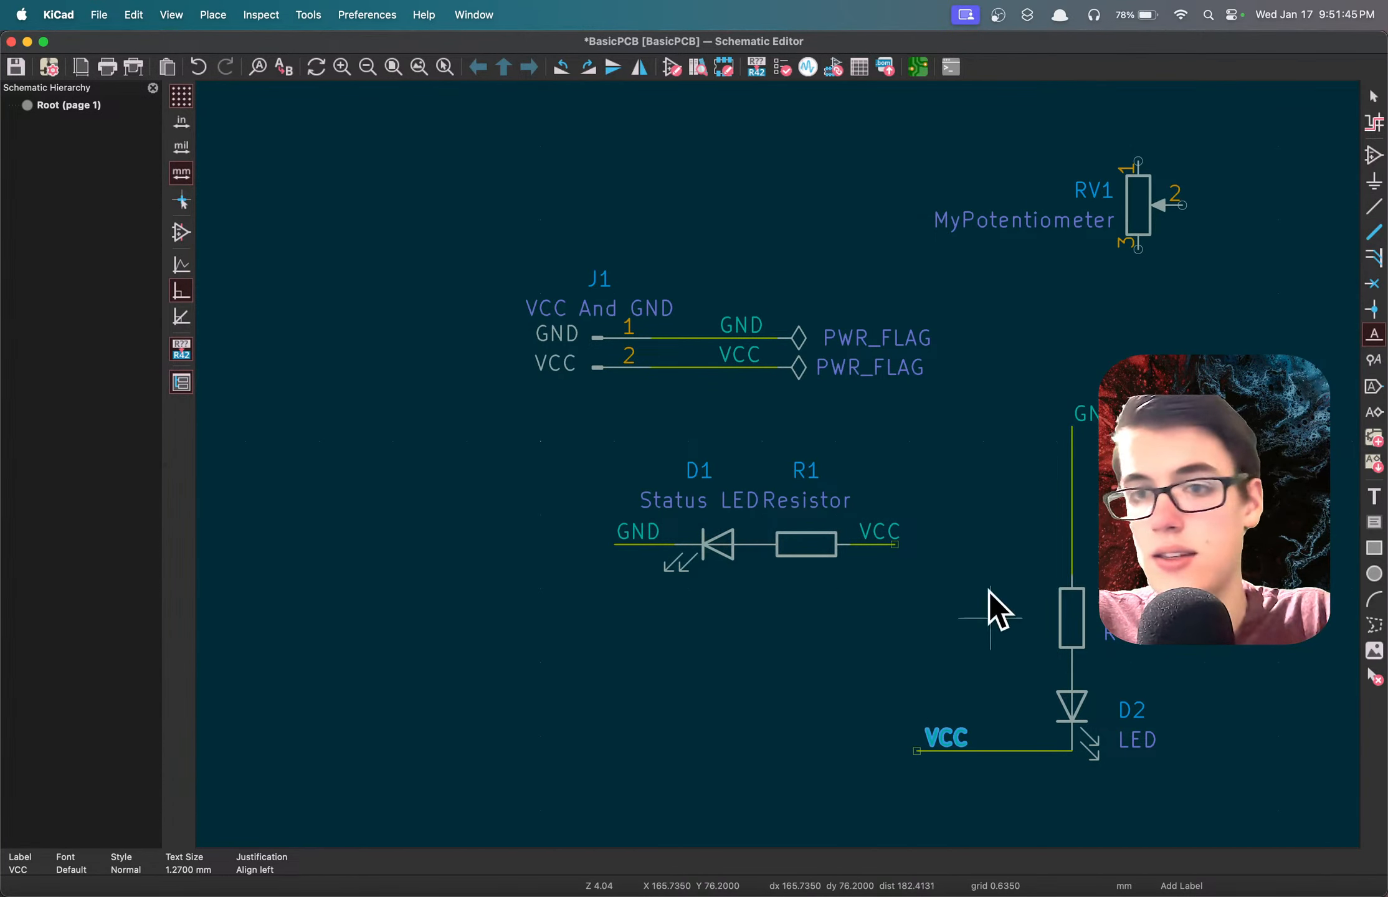
key(super+s)
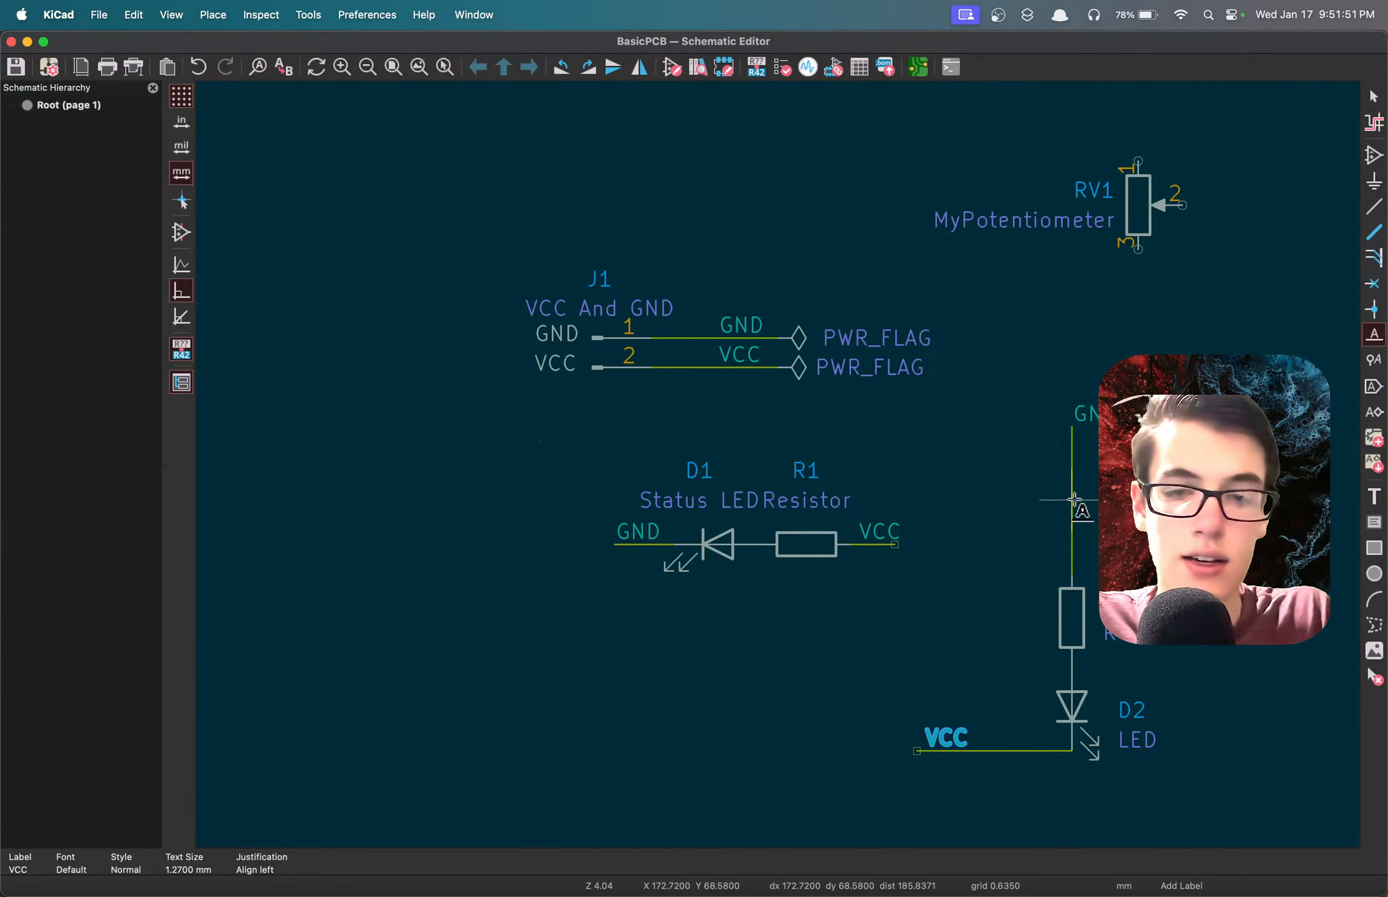
Place the text note "LABEL IS IN SCHEMATIC ONLY" above the new GND label and save the schematic.
key(t)
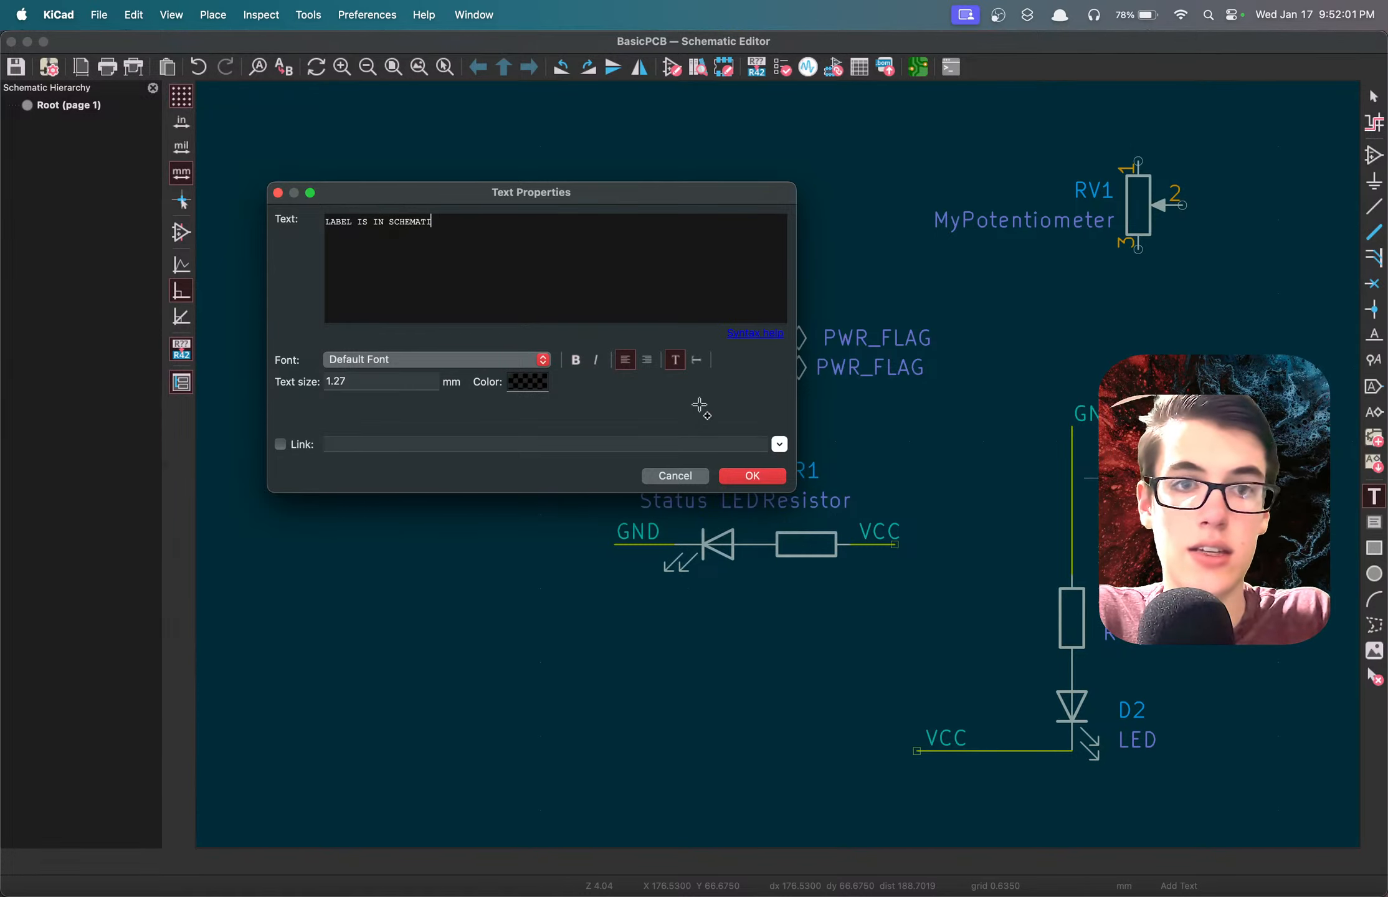
key(Return)
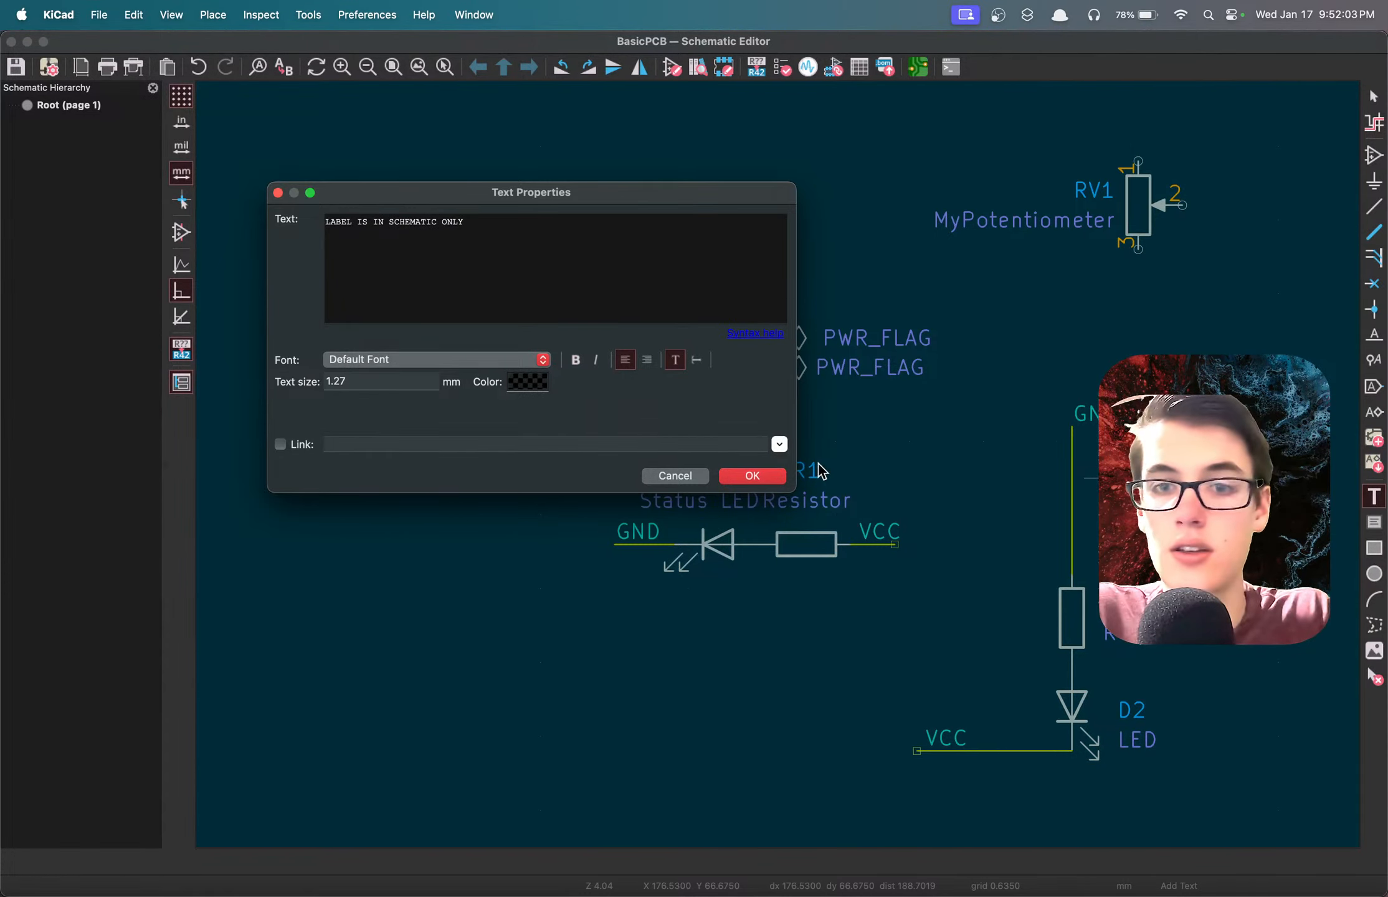
click(754, 476)
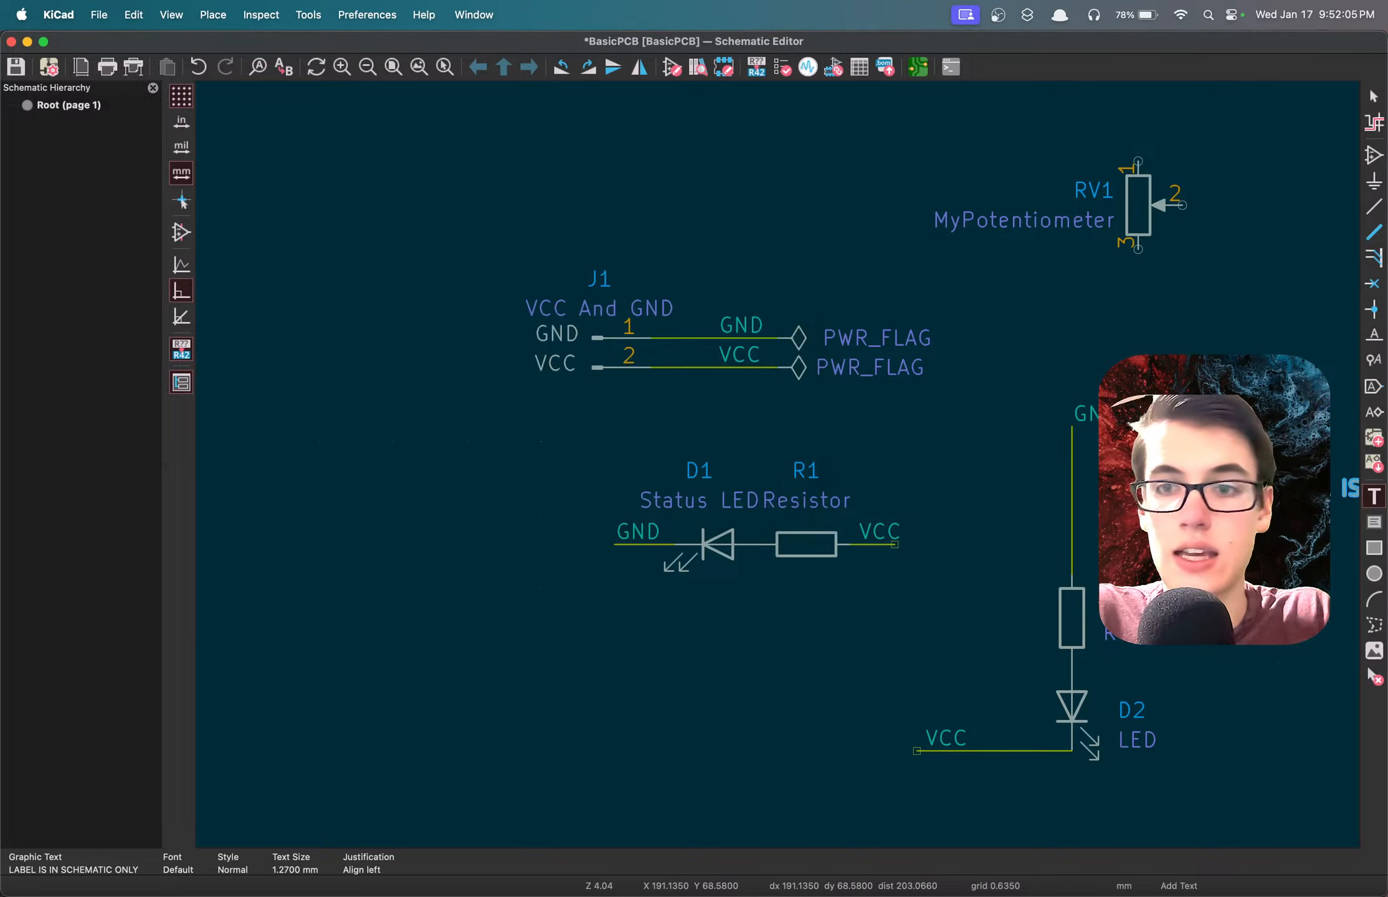
click(1007, 381)
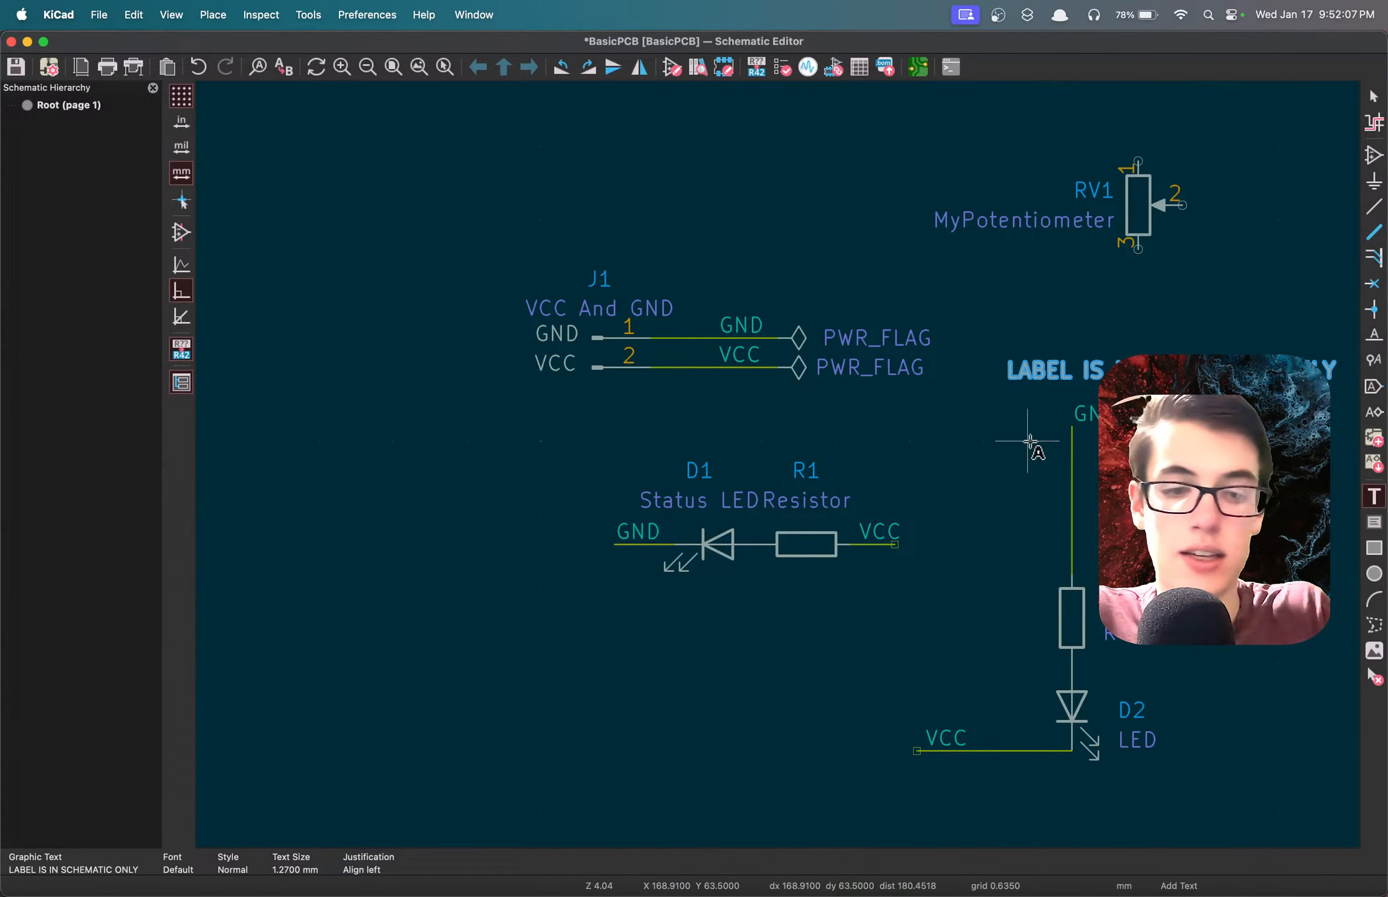
key(super+s)
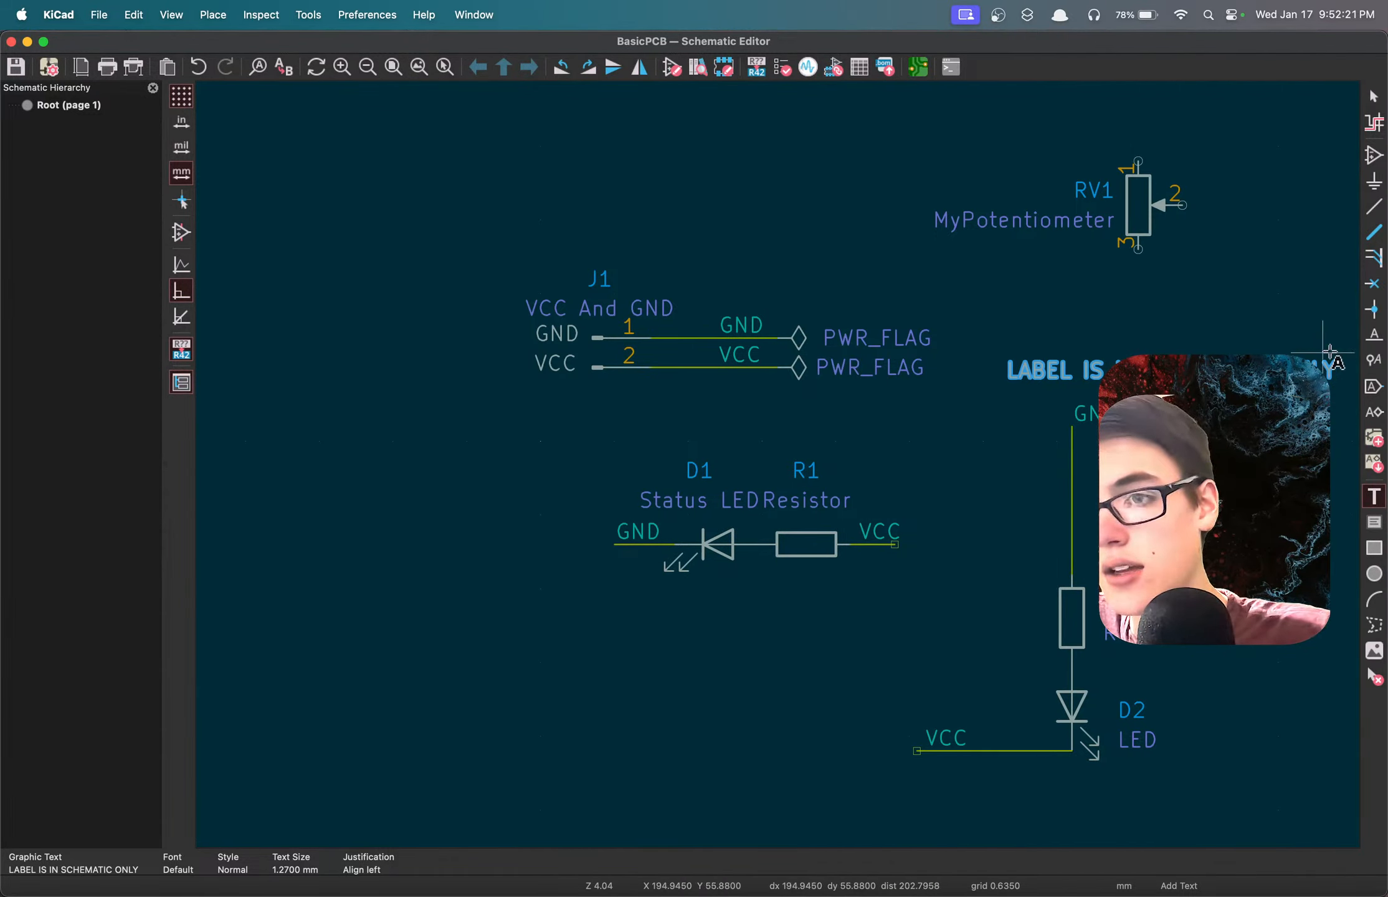
Draw a trial rectangle beside the status LED circuit, delete it, and save the schematic.
click(1375, 551)
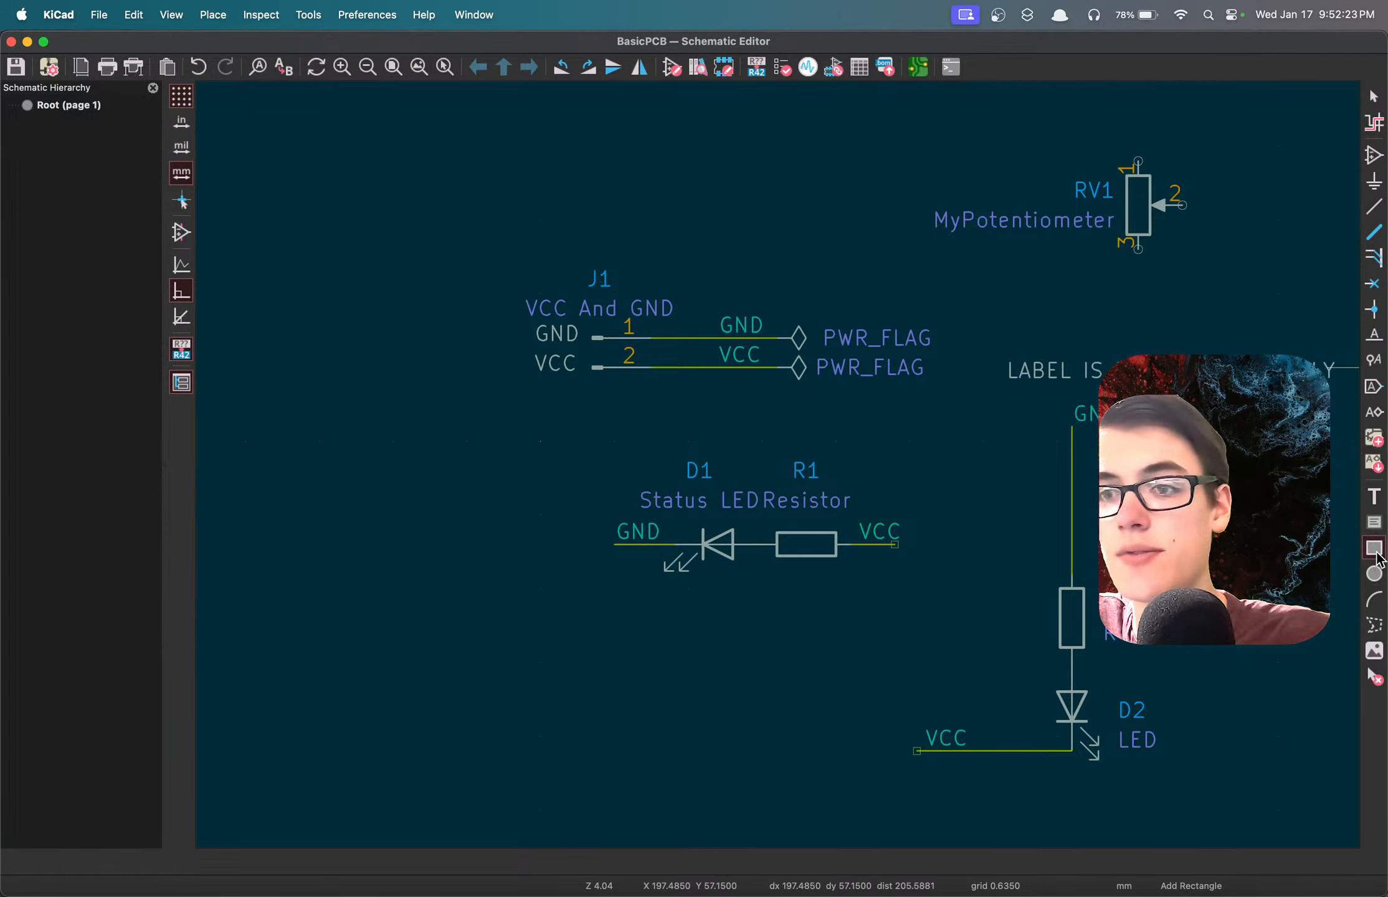
drag(400, 438, 477, 564)
click(402, 436)
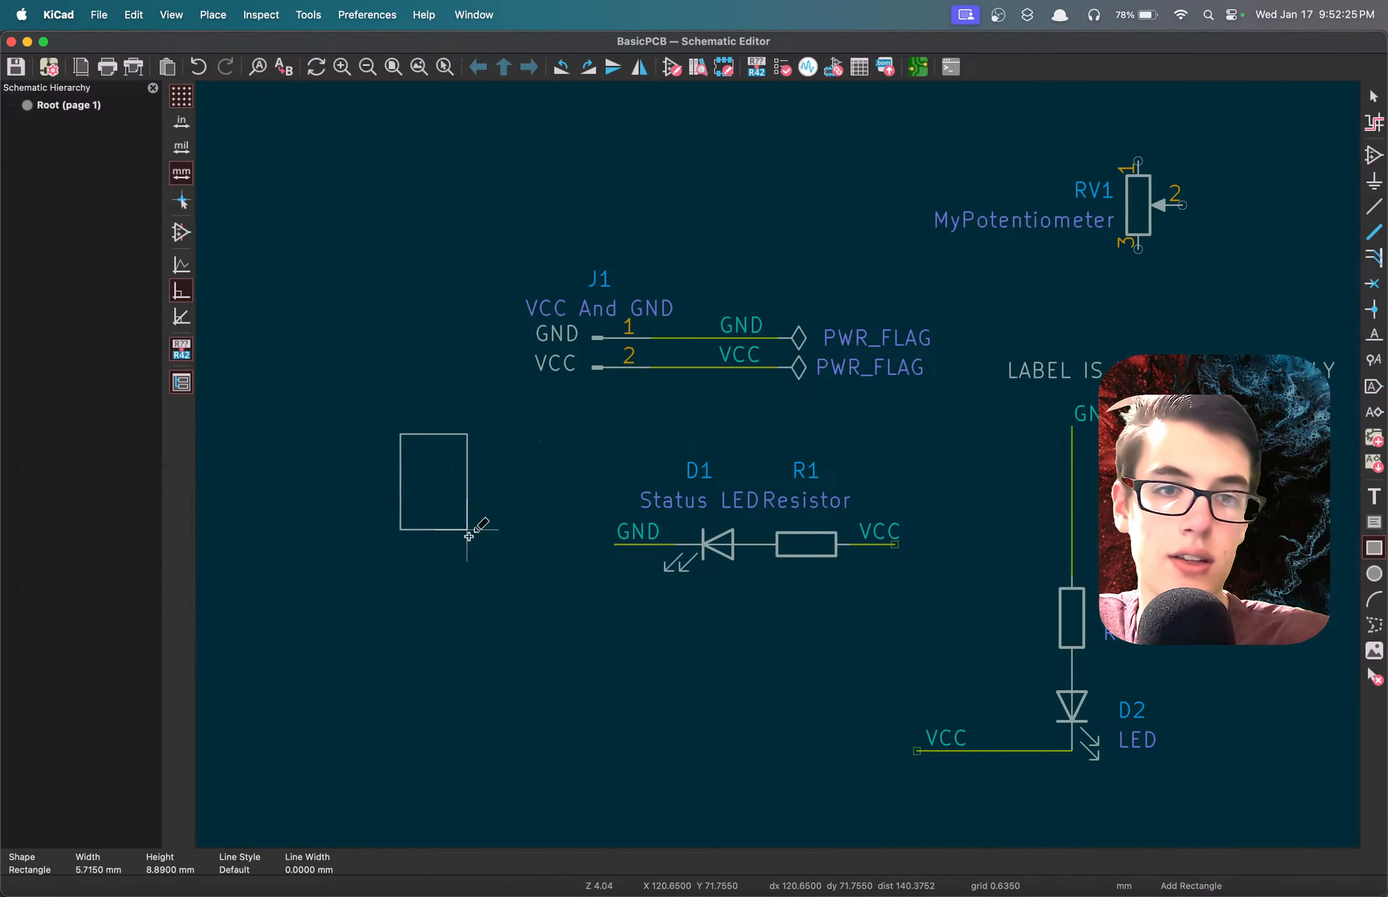
click(499, 584)
key(Delete)
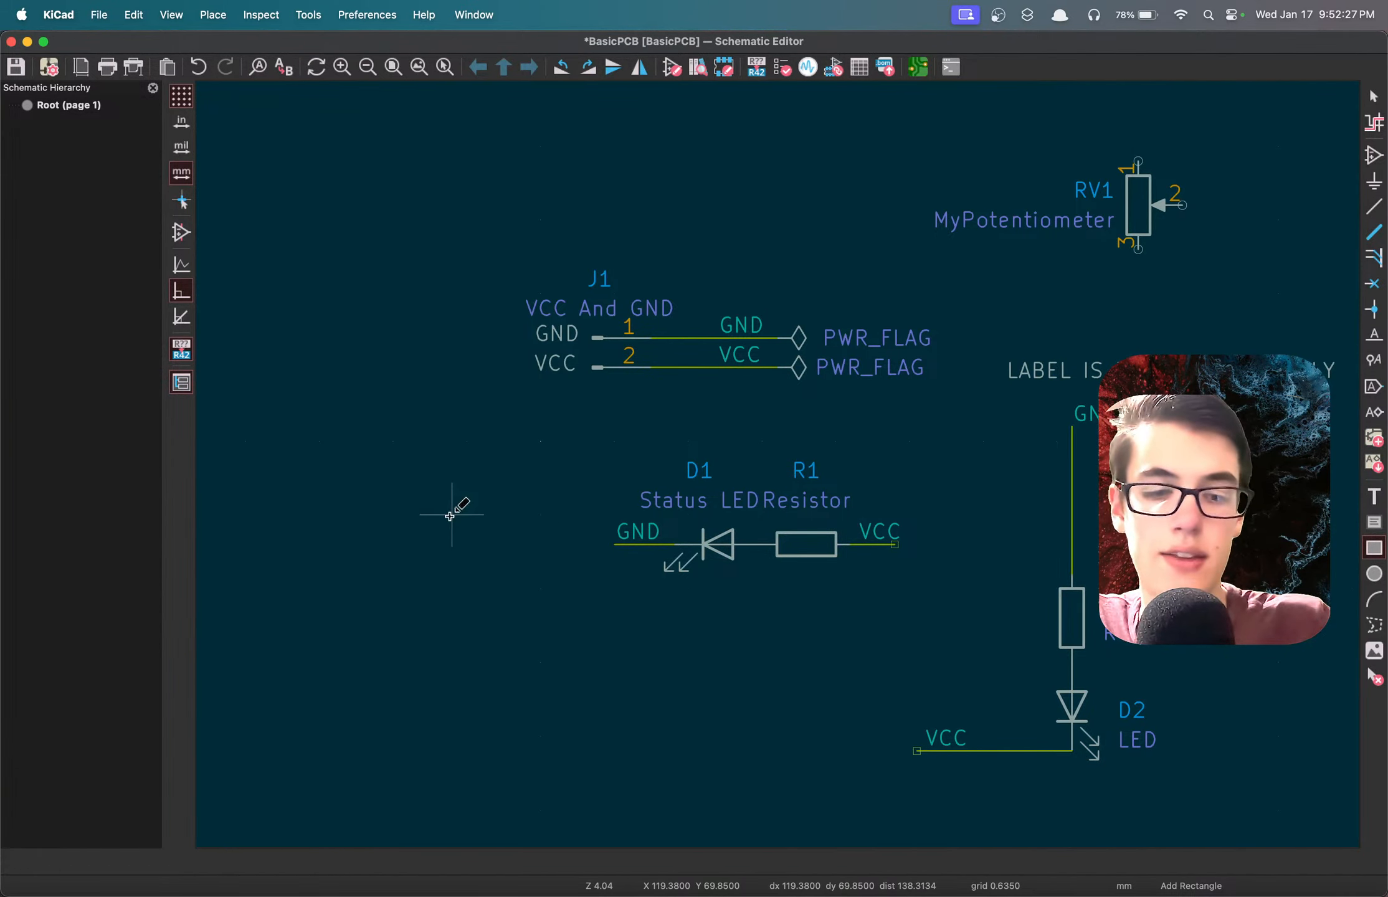
key(super+s)
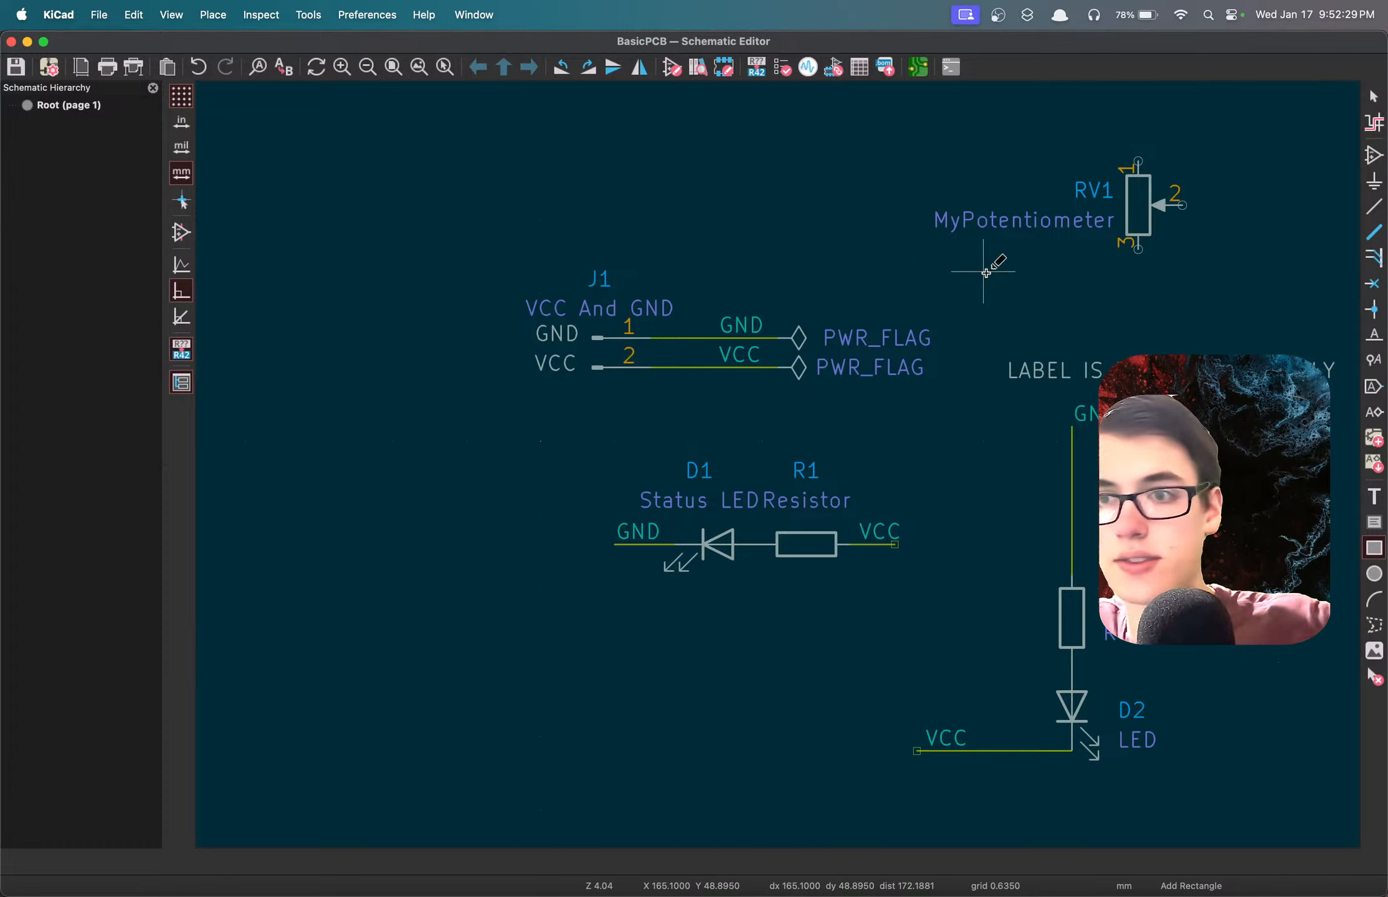
Draw a rectangle about 103.5 × 74.3 mm around the entire circuit and save the schematic.
scroll(991, 272, down, 3)
scroll(777, 465, down, 1)
scroll(778, 551, down, 2)
scroll(778, 465, up, 4)
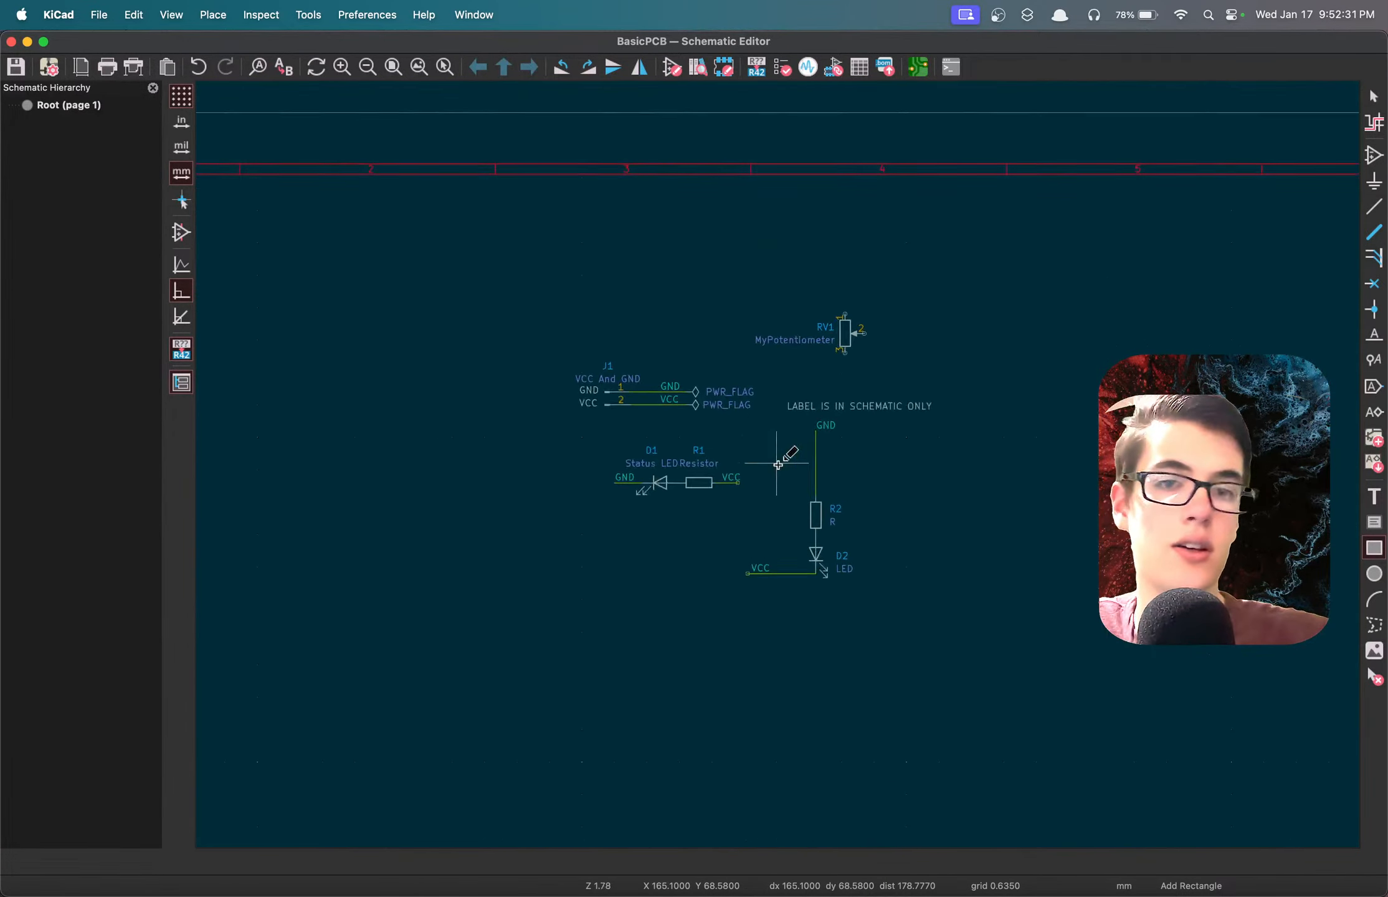
drag(444, 219, 1010, 618)
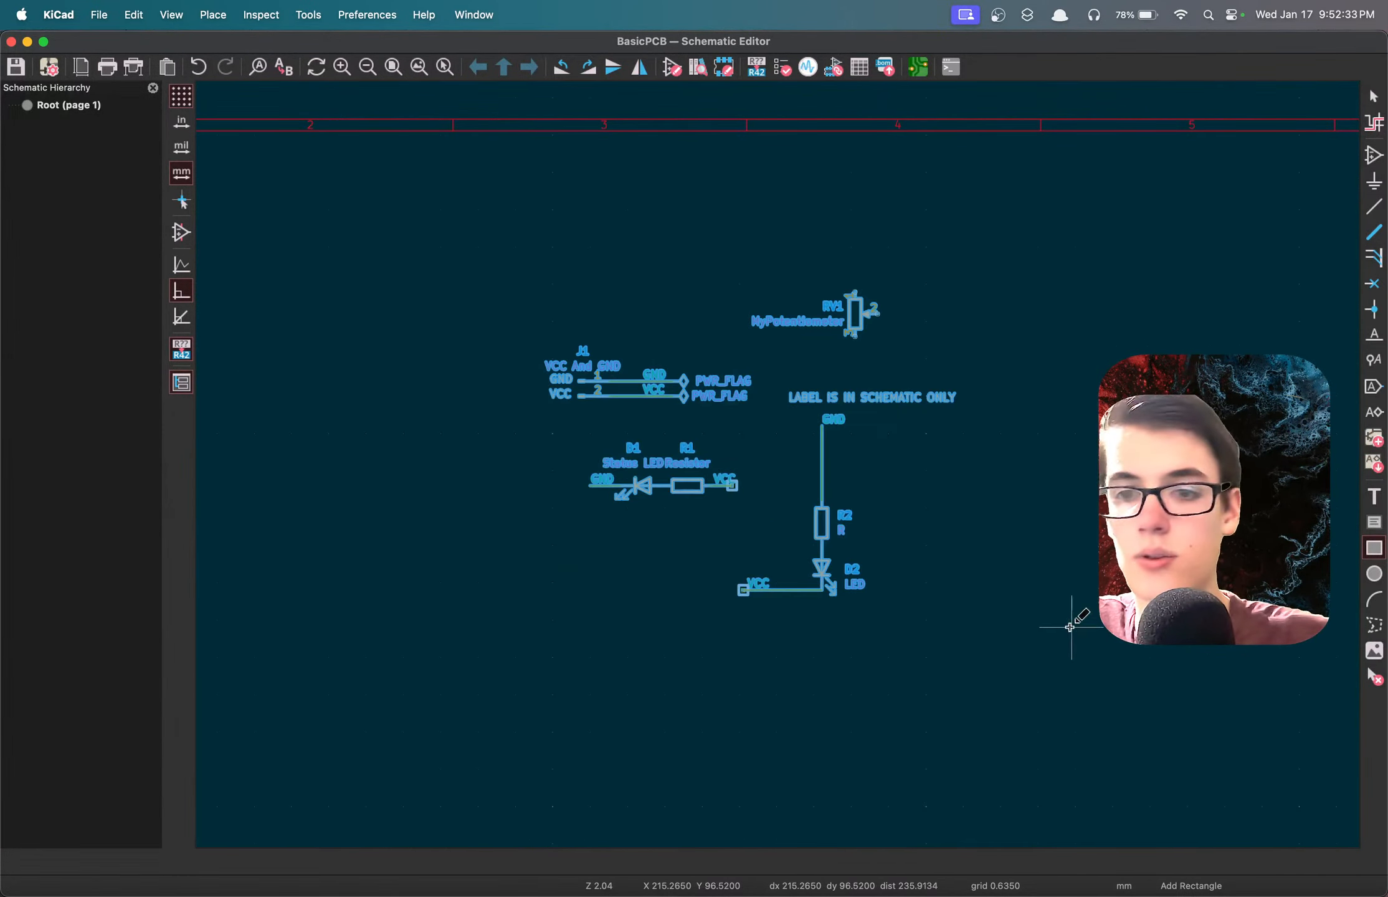
click(1069, 653)
click(459, 217)
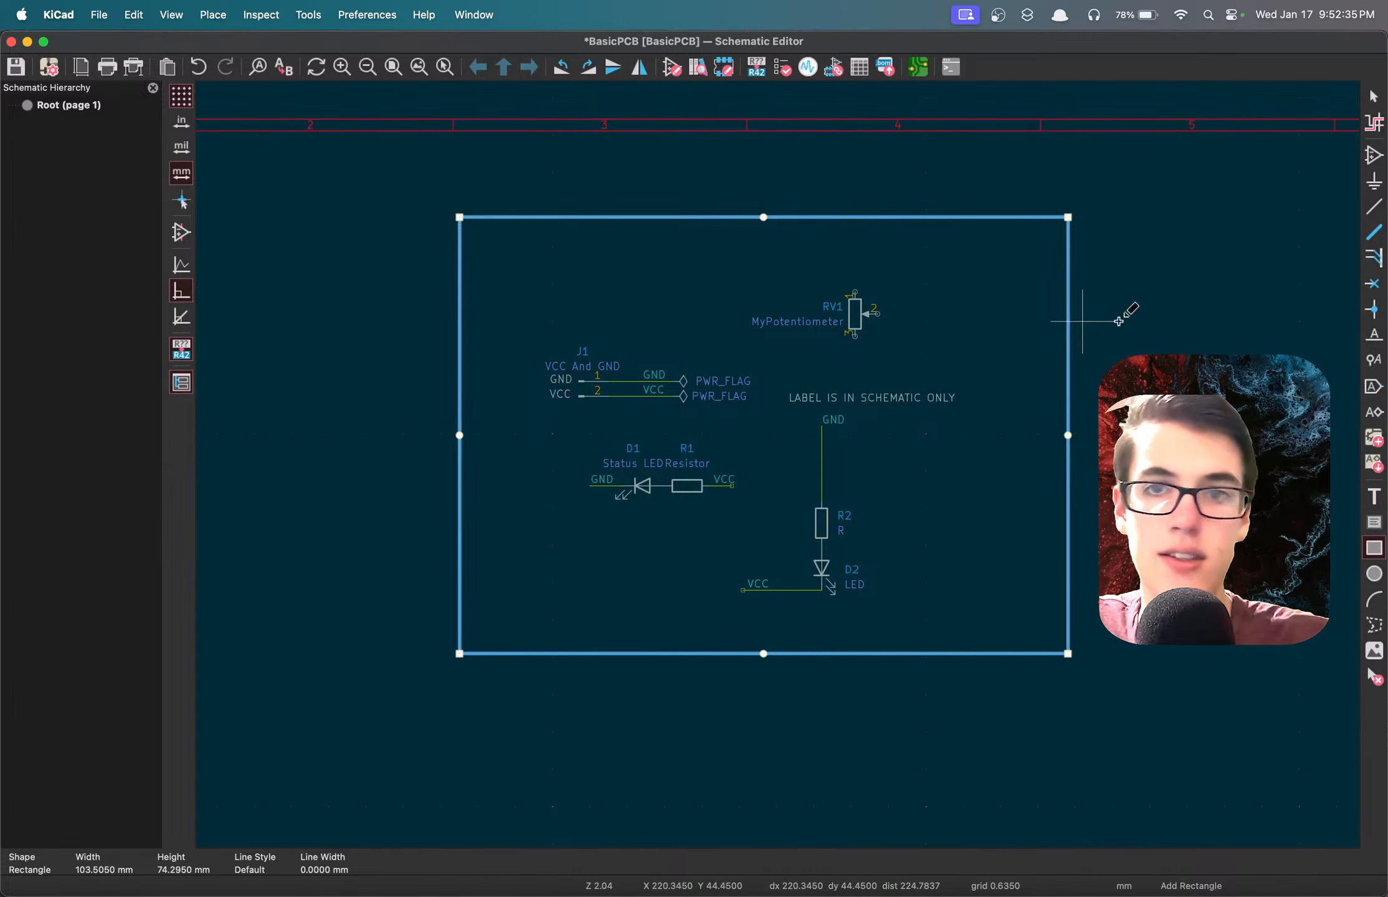
click(1179, 324)
key(super+s)
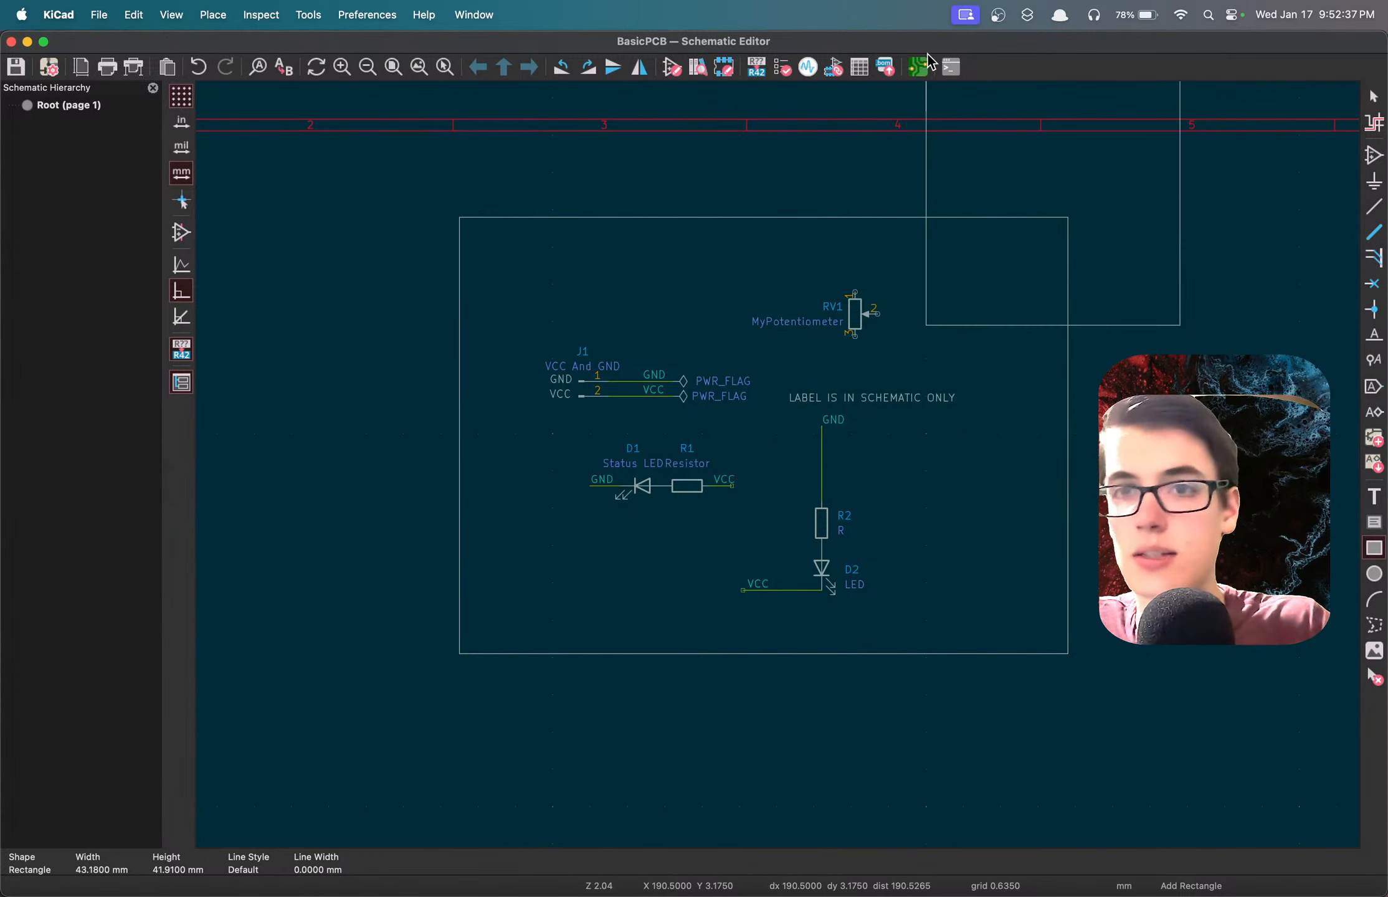
key(Escape)
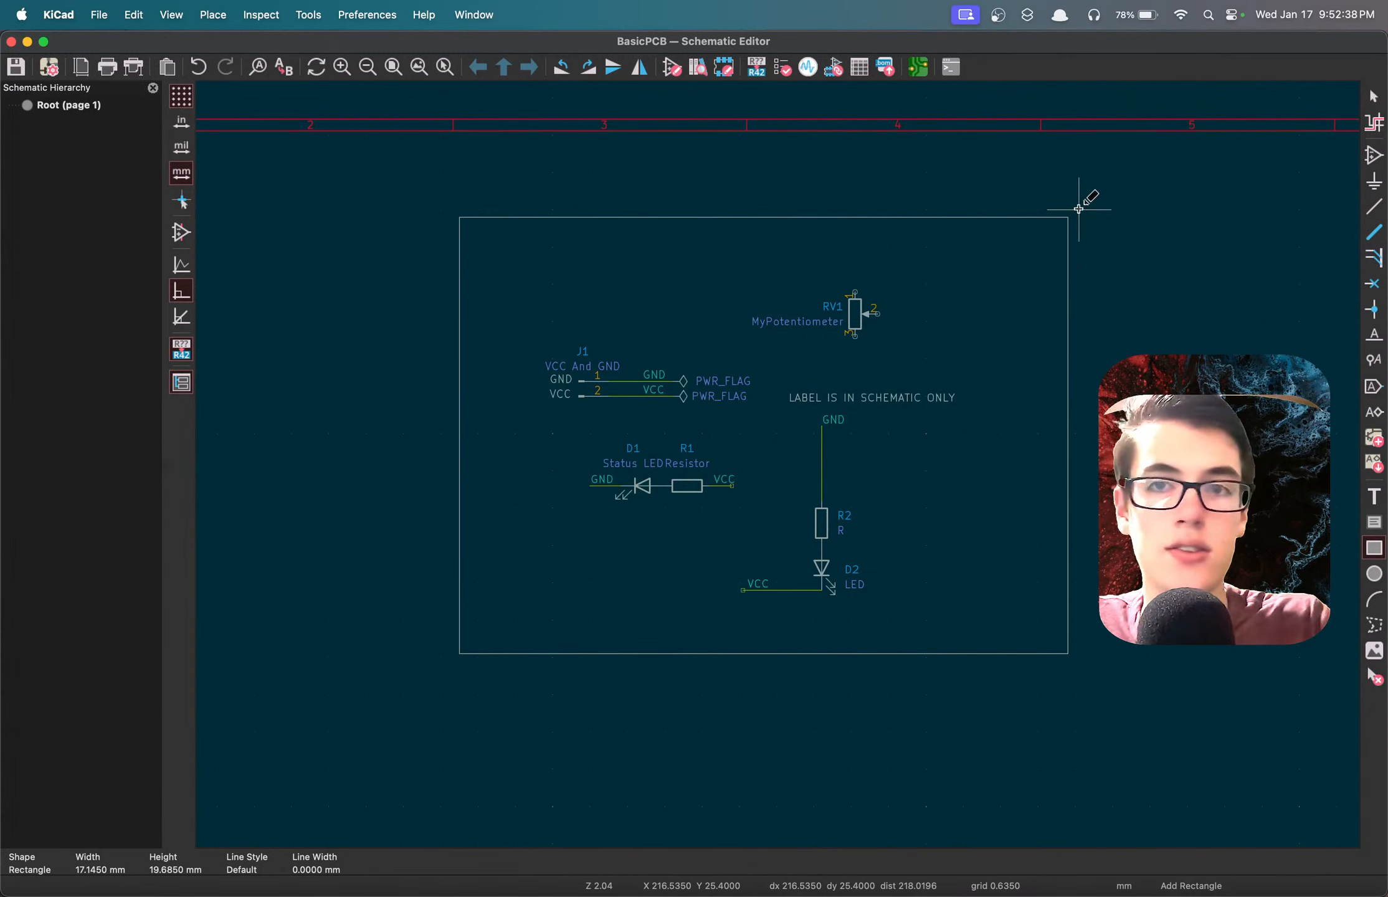
Switch to the PCB Editor and update the board from the schematic, replacing footprints with those specified there.
click(917, 67)
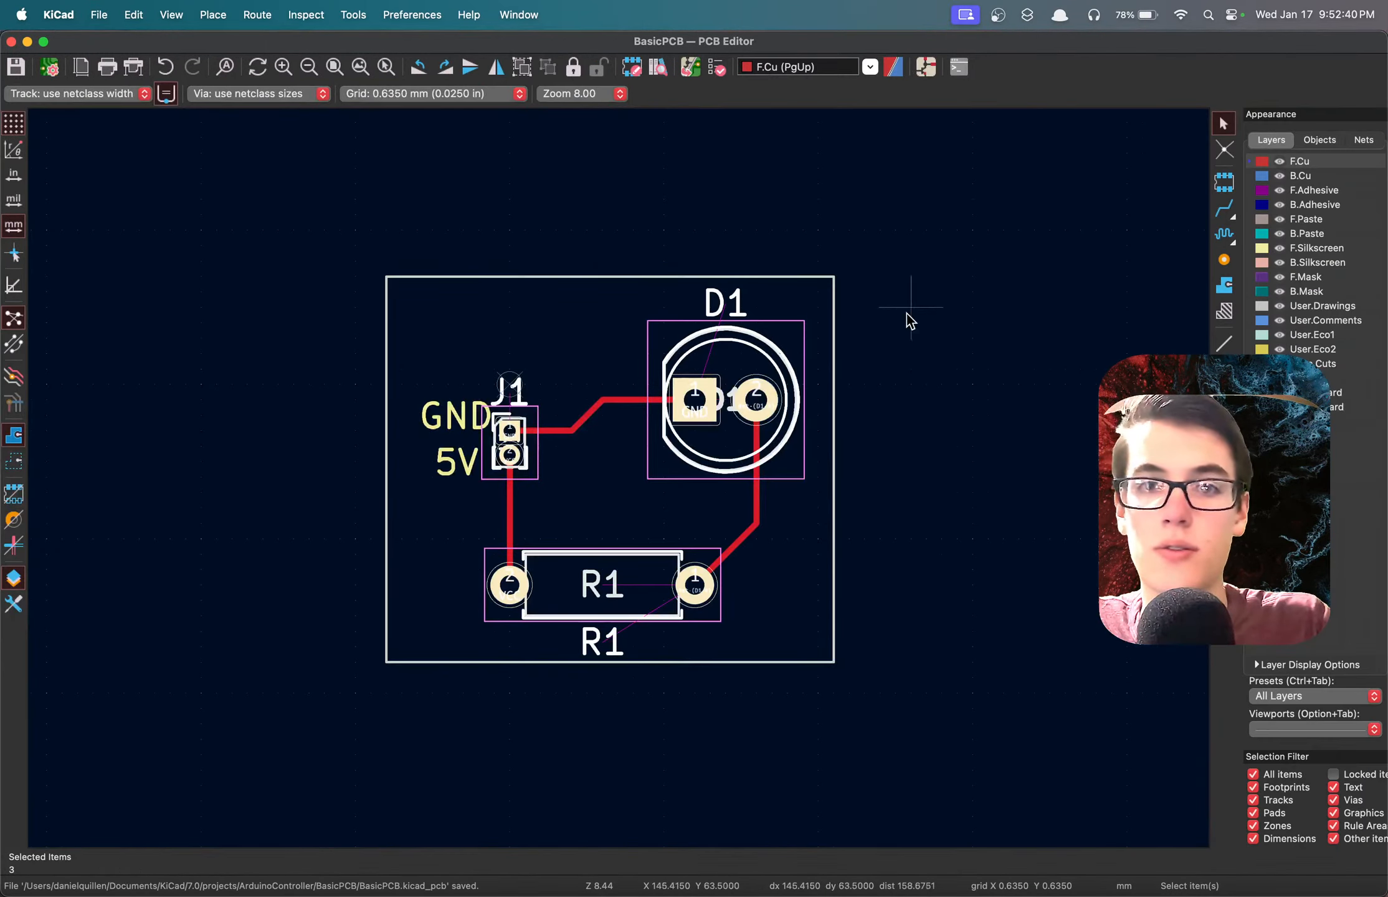
click(691, 67)
click(756, 554)
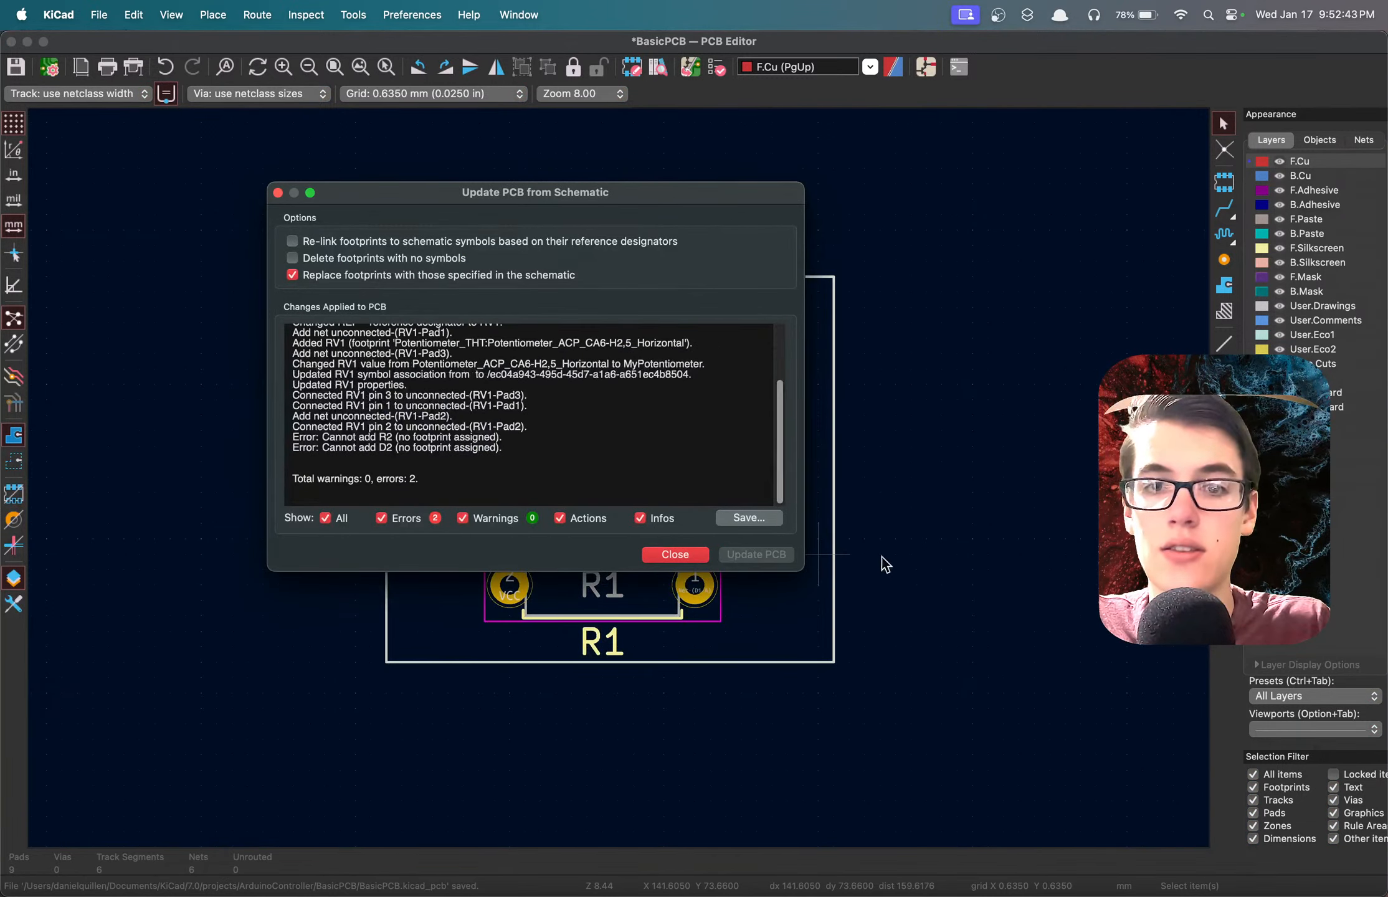
Close the update report and place the RV1 potentiometer footprint beside D1, just outside the board outline.
click(683, 555)
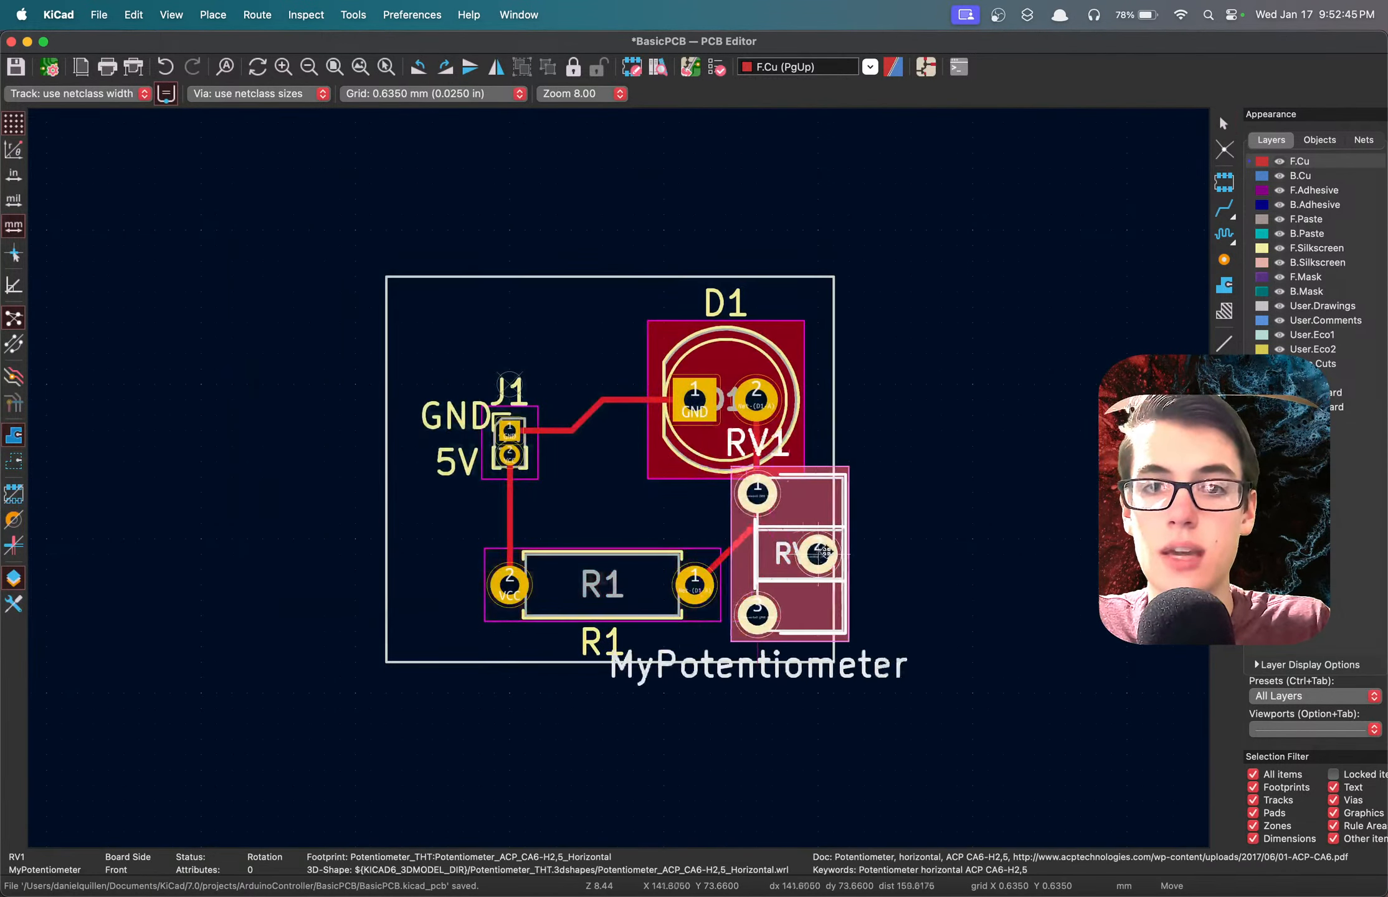
click(1016, 493)
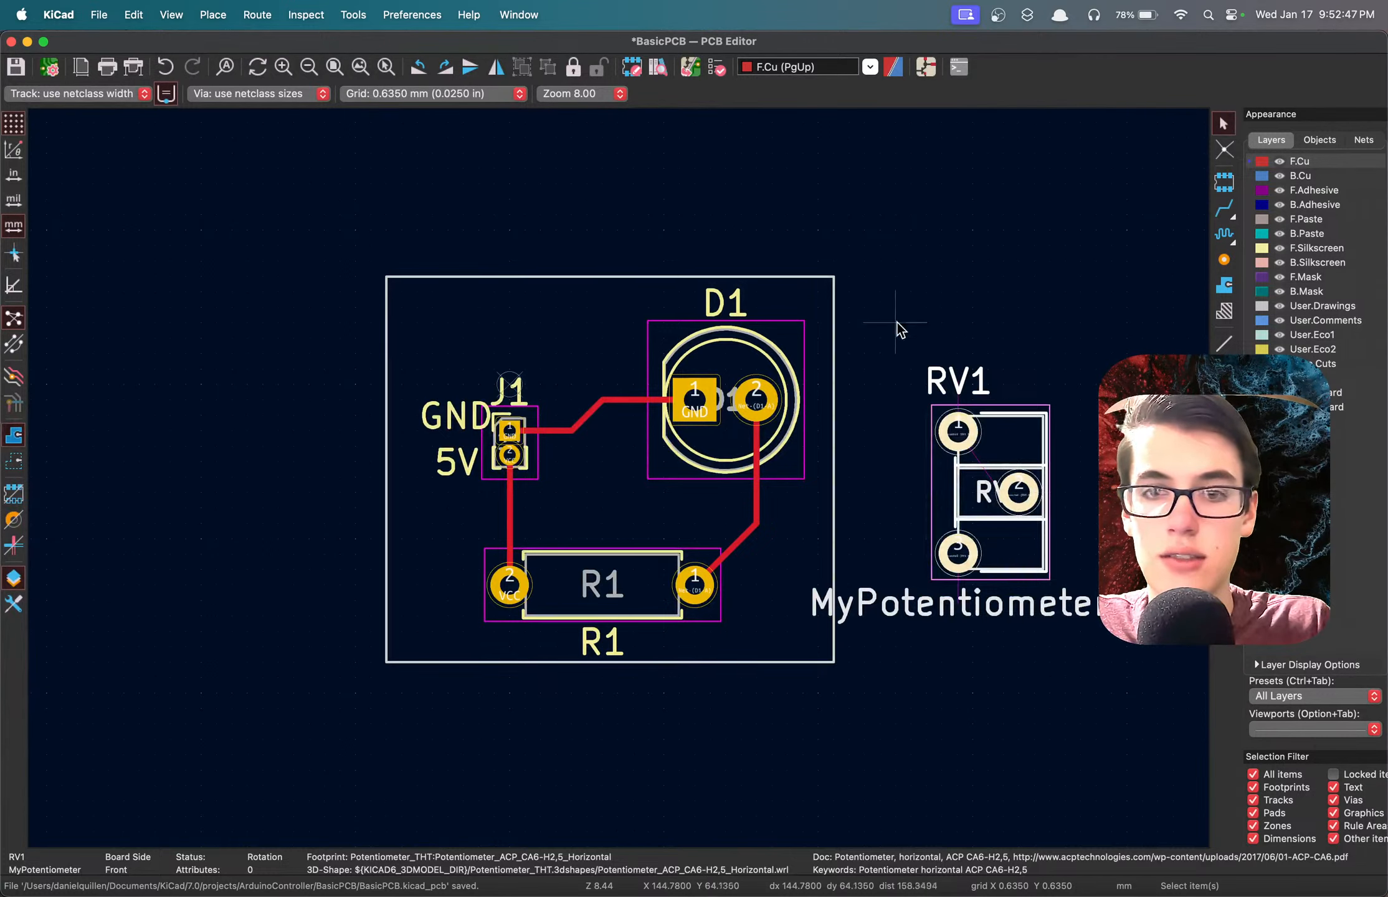
Widen the board outline rectangle to about 31.1 mm so that it encloses RV1, and save the board.
click(834, 405)
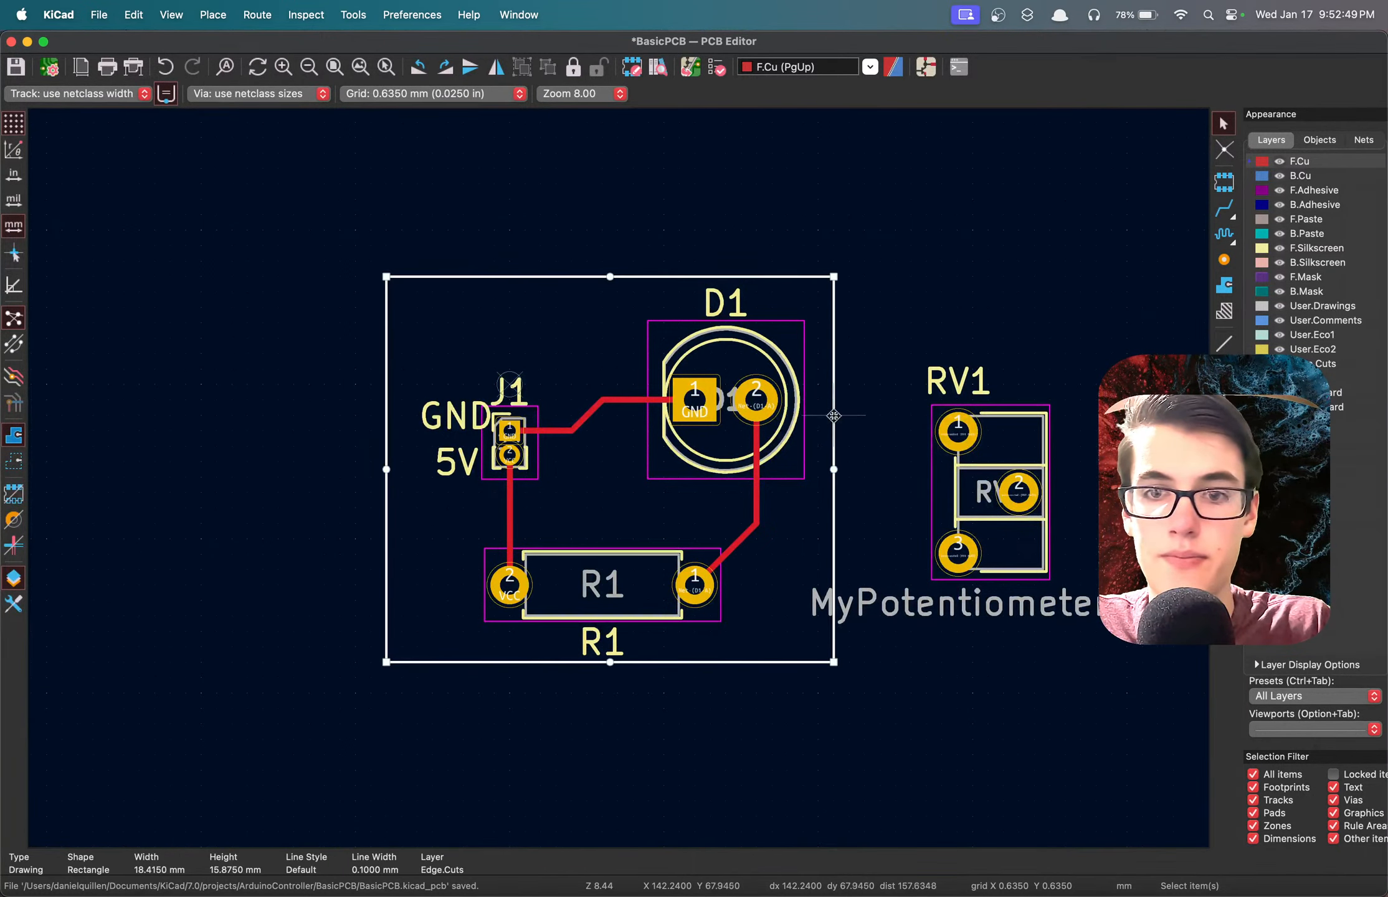
drag(834, 469, 1142, 469)
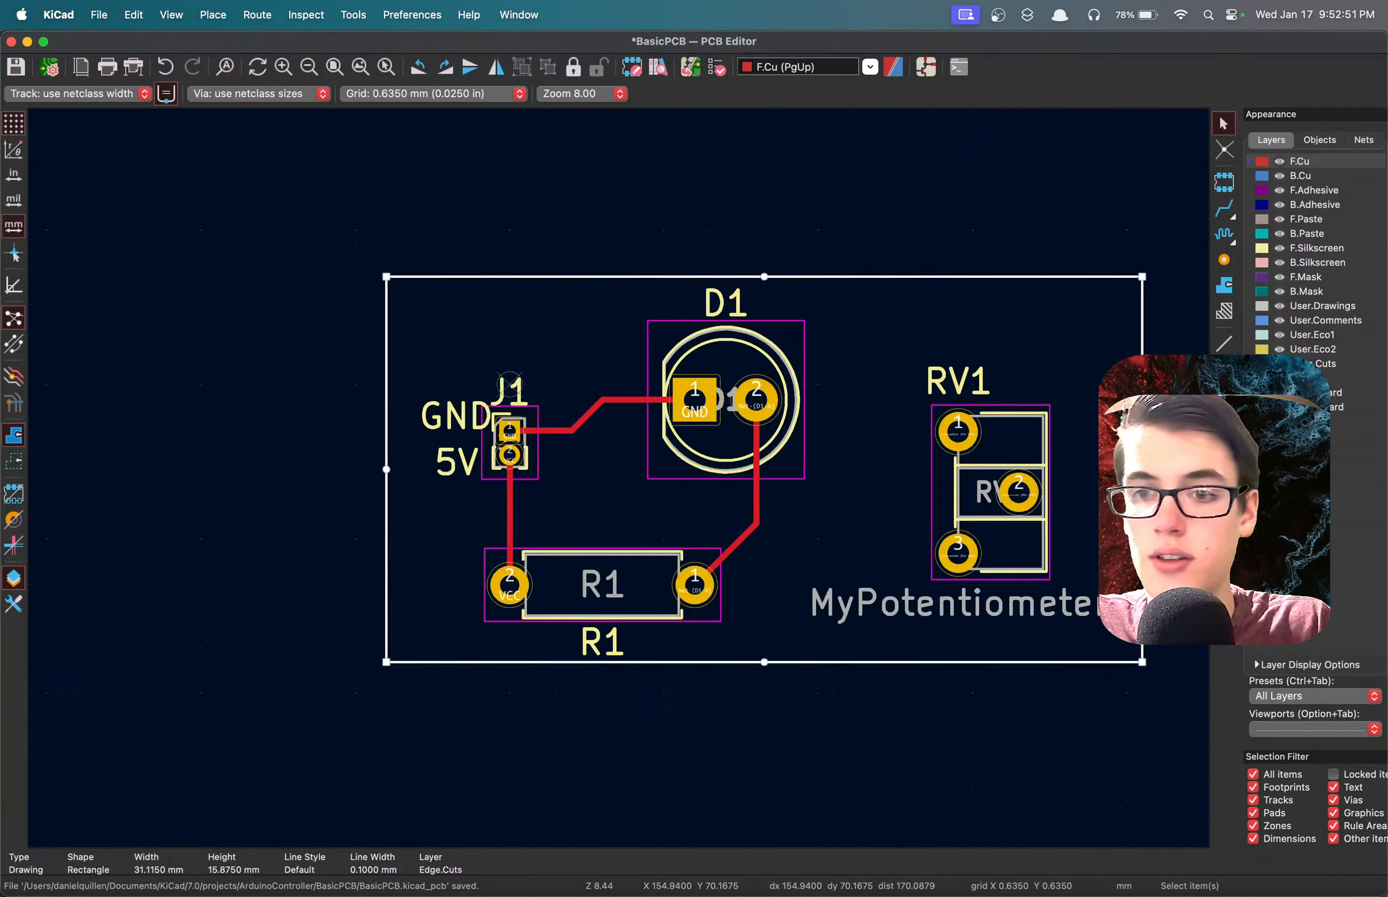
key(super+s)
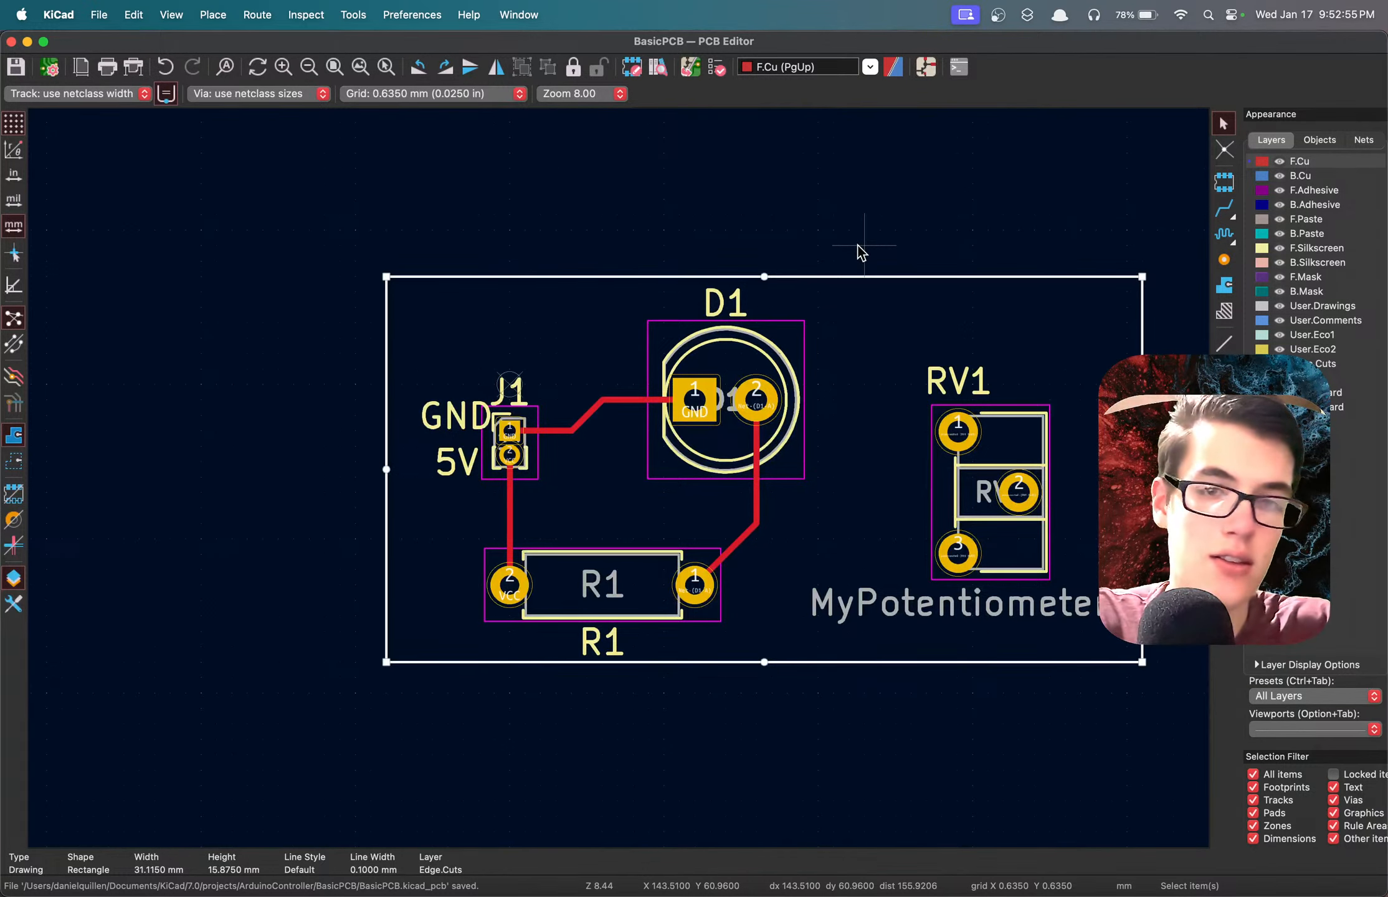
Inspect the widened board and the potentiometer's pads in the 3D Viewer, orbiting around them, and close the viewer.
key(alt+3)
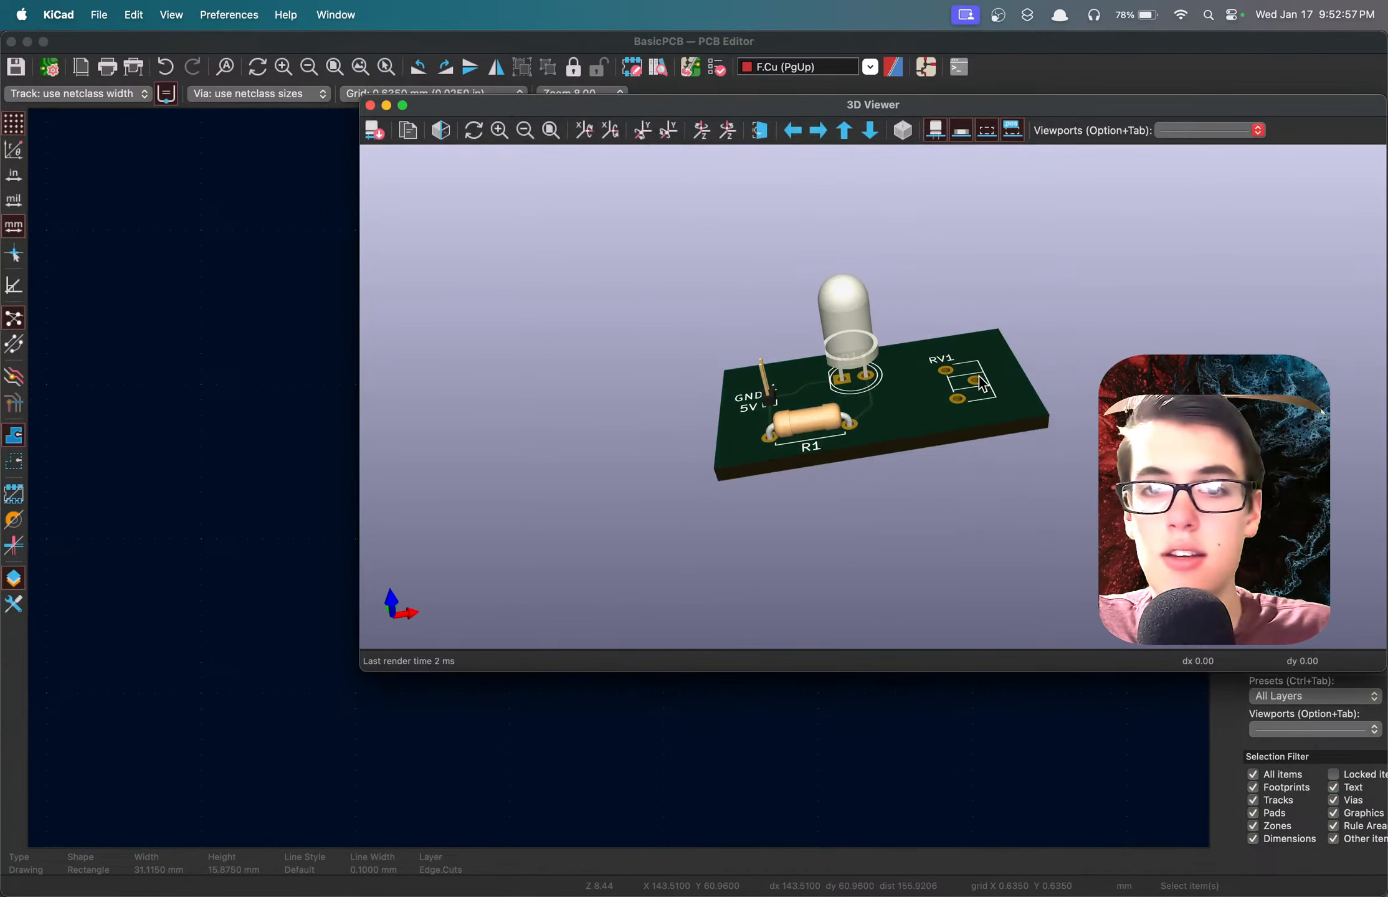
mouse_move(979, 376)
mouse_down()
mouse_move(1047, 344)
mouse_move(991, 449)
mouse_move(978, 405)
mouse_up()
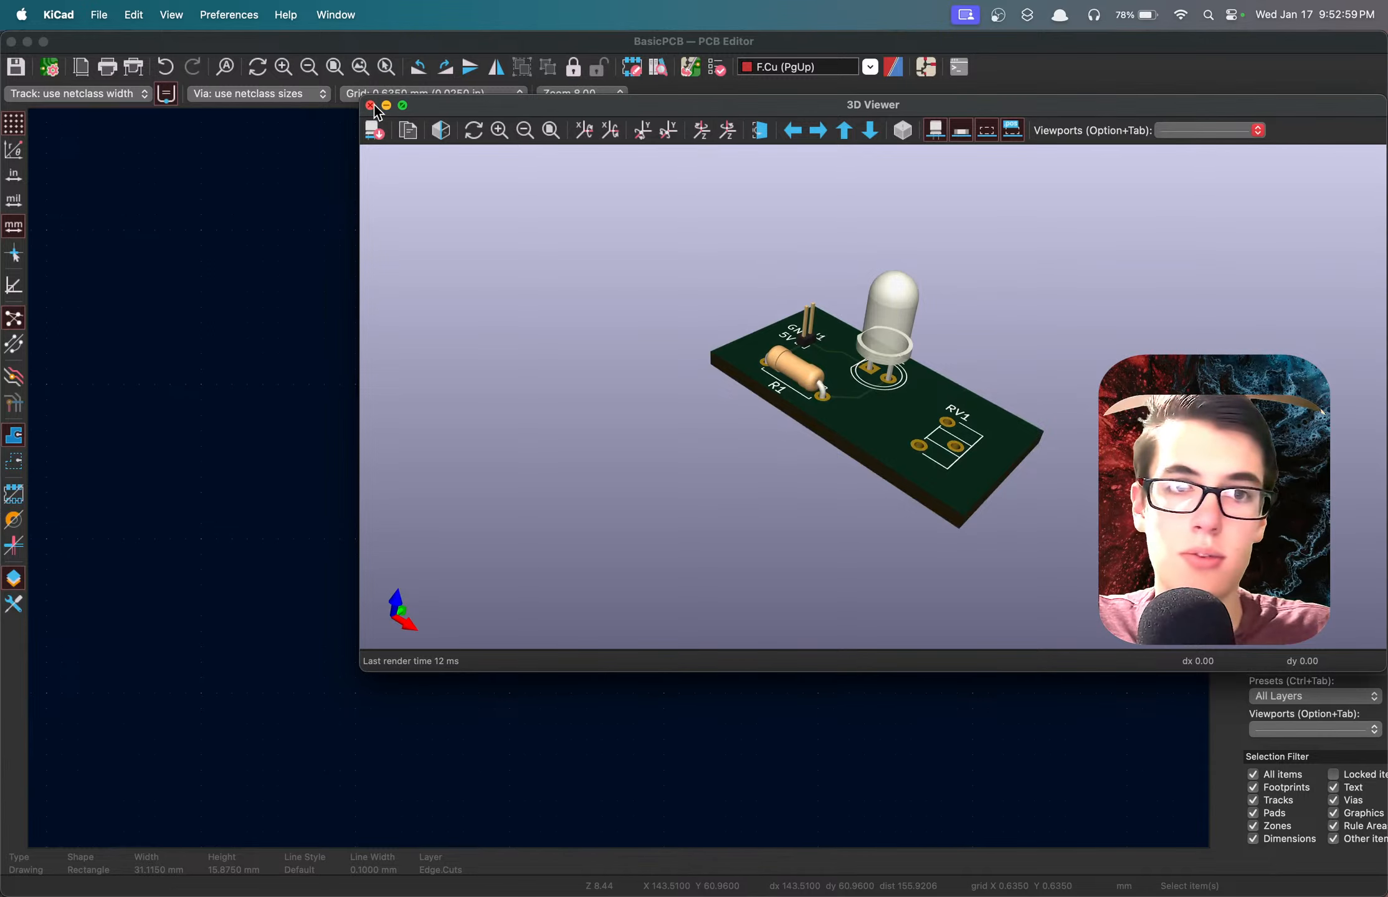
click(370, 105)
Switch to the Schematic Editor, run the Electrical Rules Checker and locate the listed pin violations on the sheet.
click(926, 66)
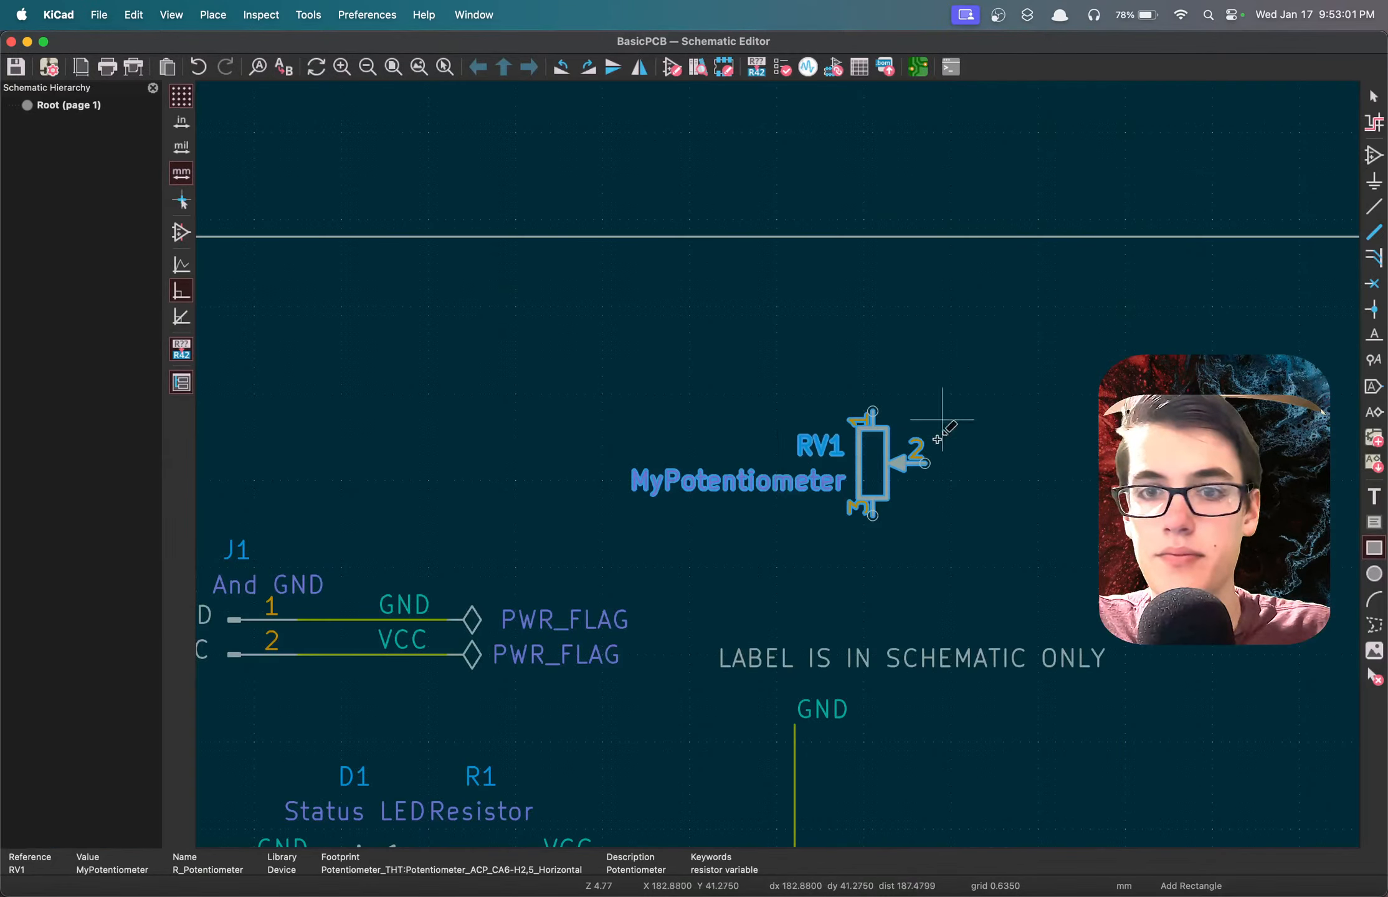
scroll(928, 433, down, 5)
scroll(732, 676, up, 5)
scroll(778, 464, up, 2)
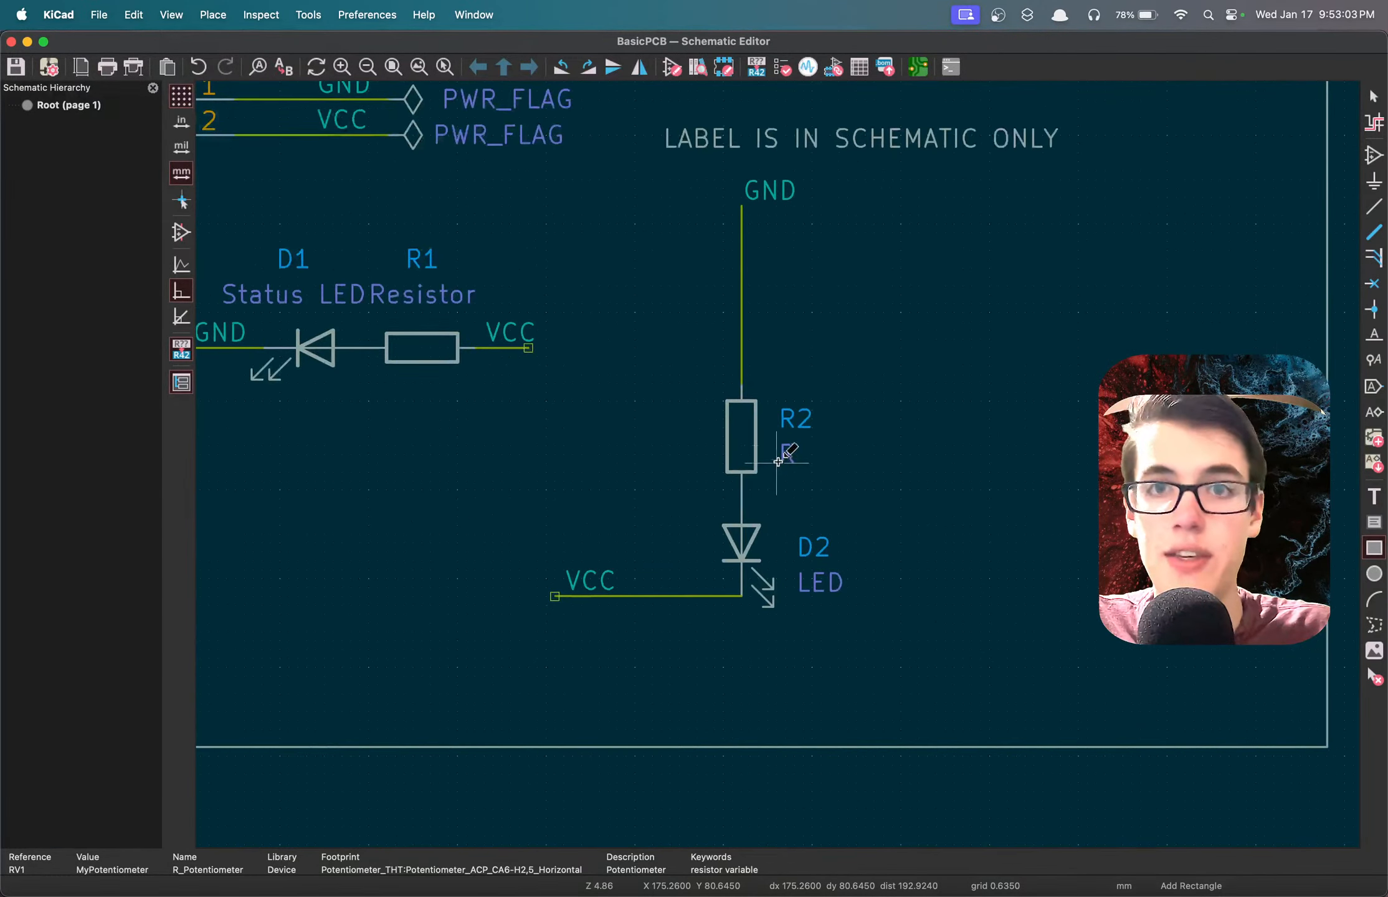
click(782, 67)
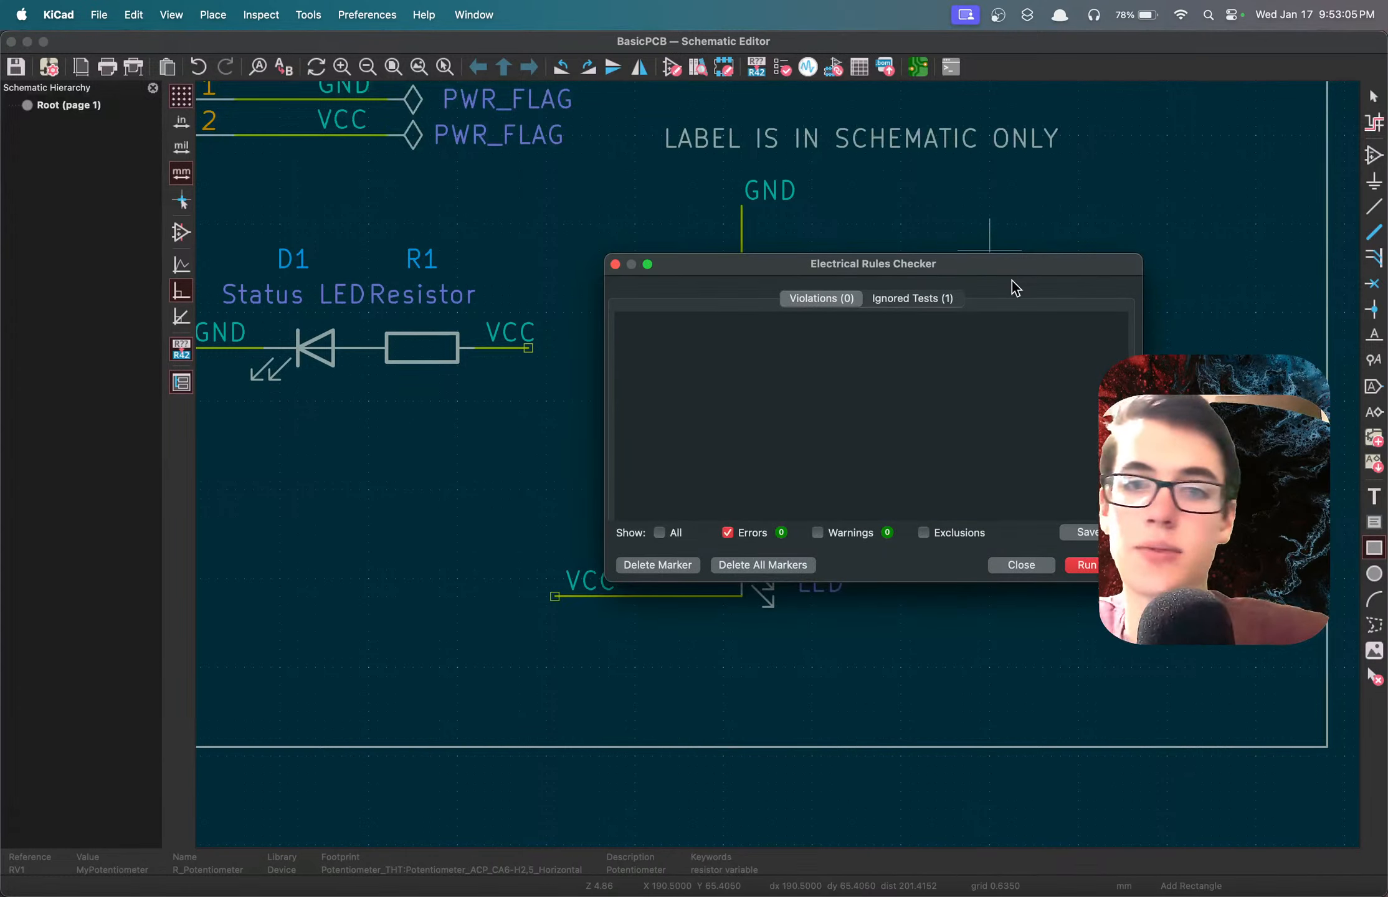
click(1084, 564)
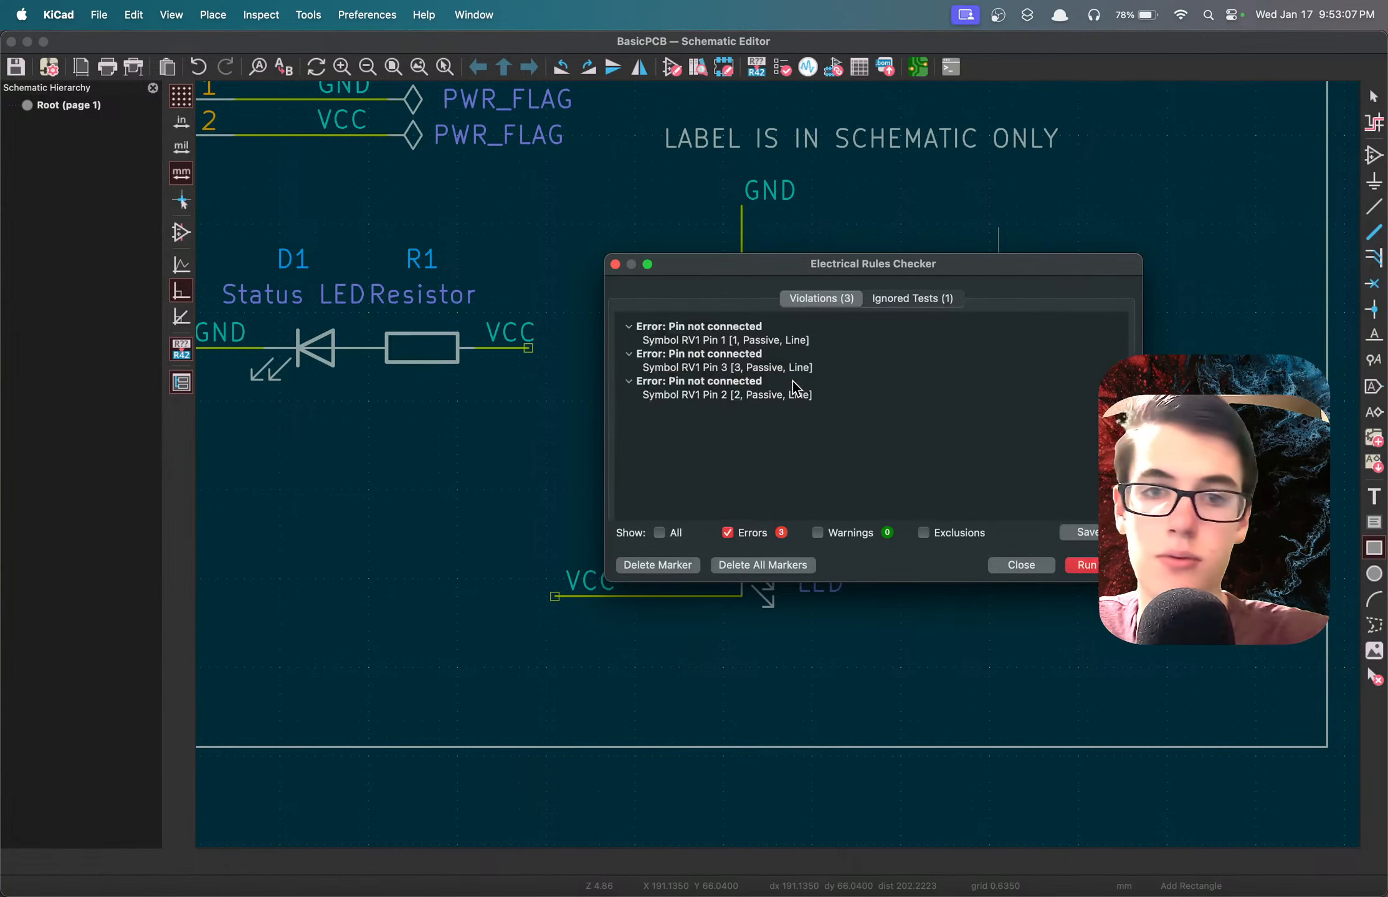
click(735, 354)
click(690, 326)
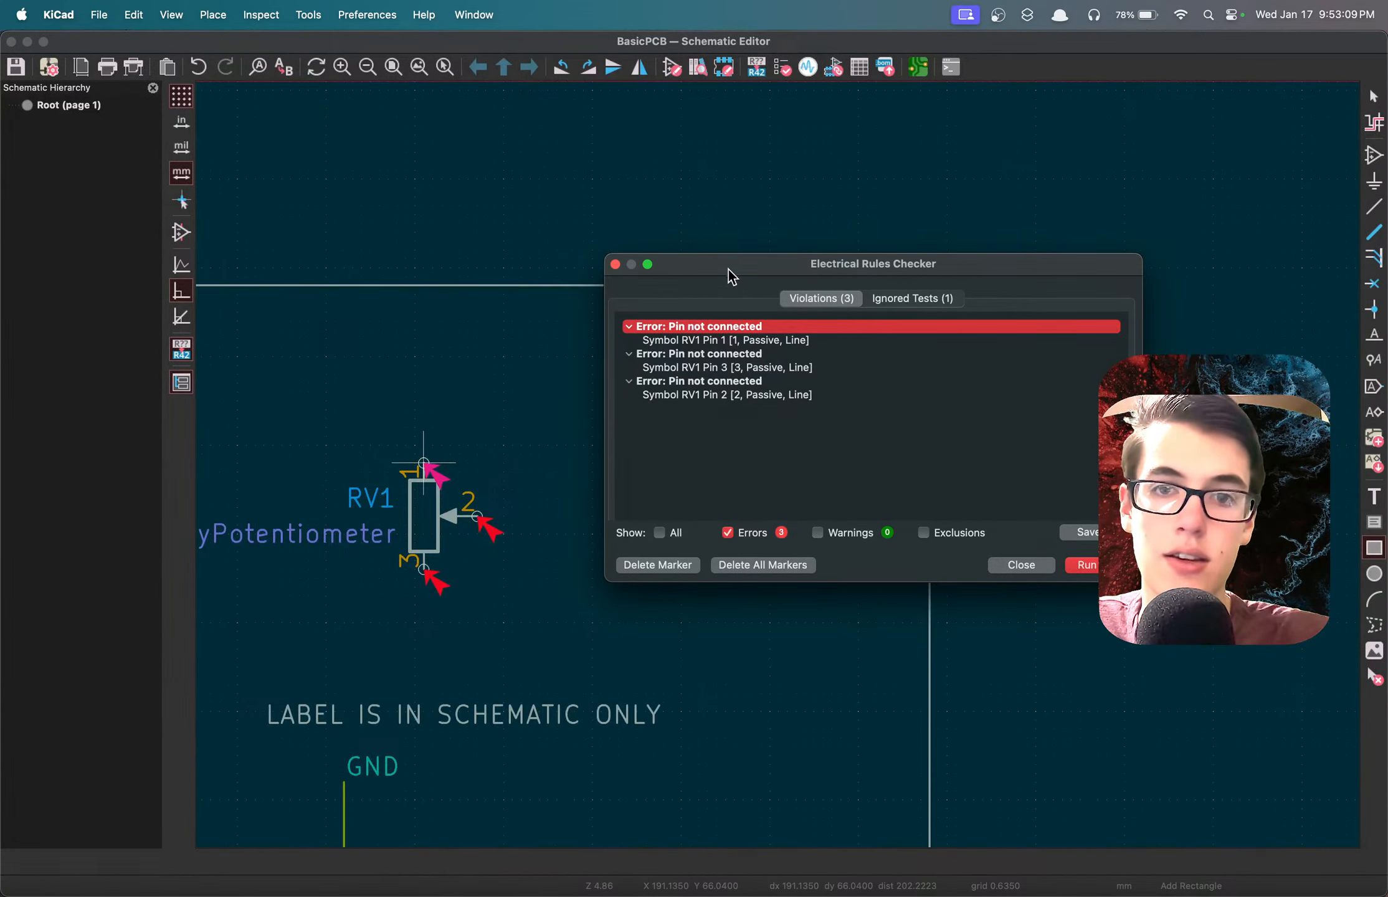
click(615, 264)
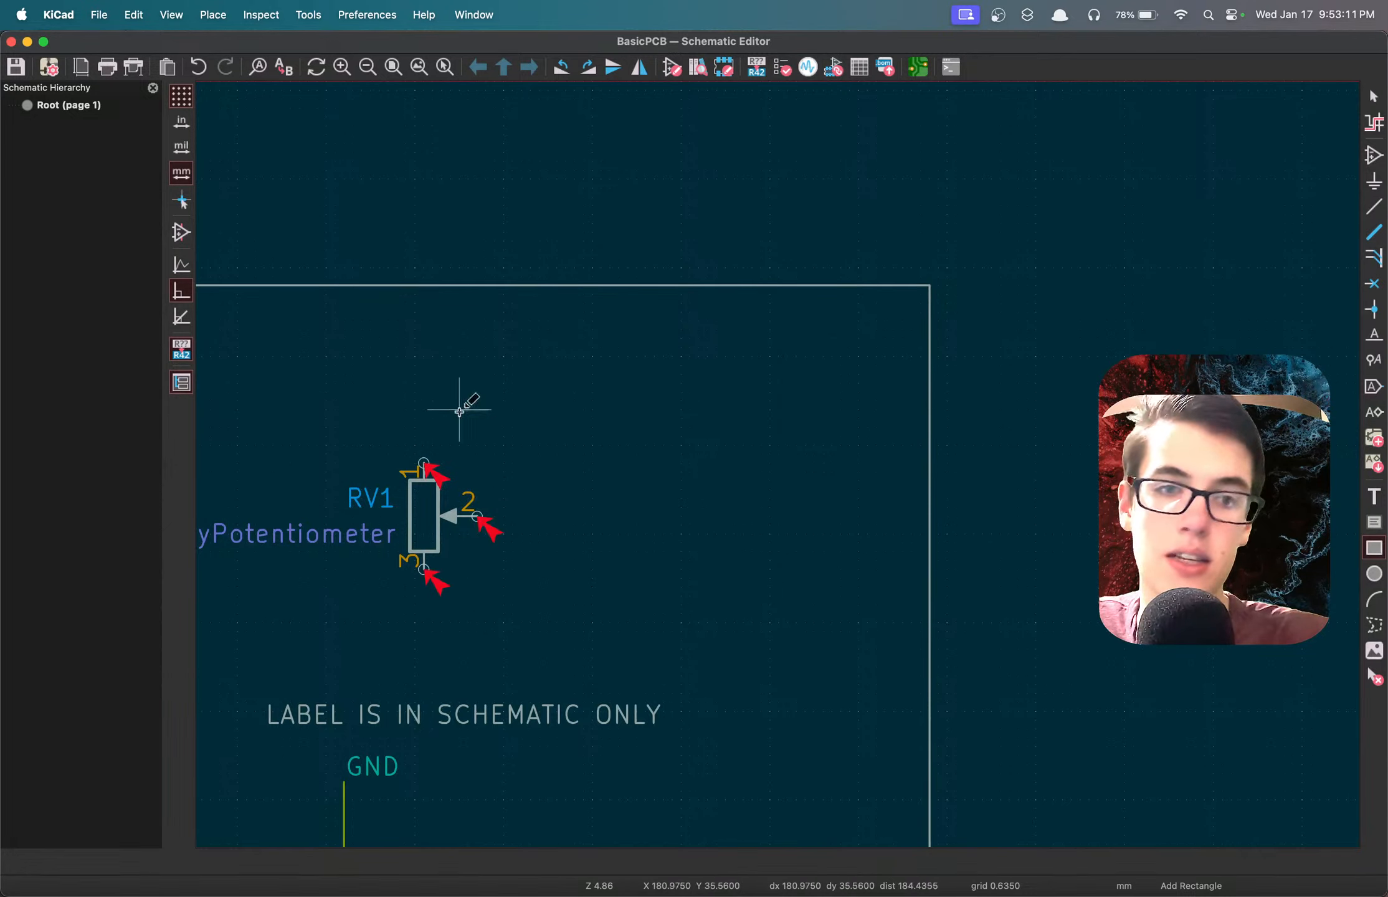
Switch back to the PCB Editor, run the Design Rules Checker on the board and close it.
click(917, 68)
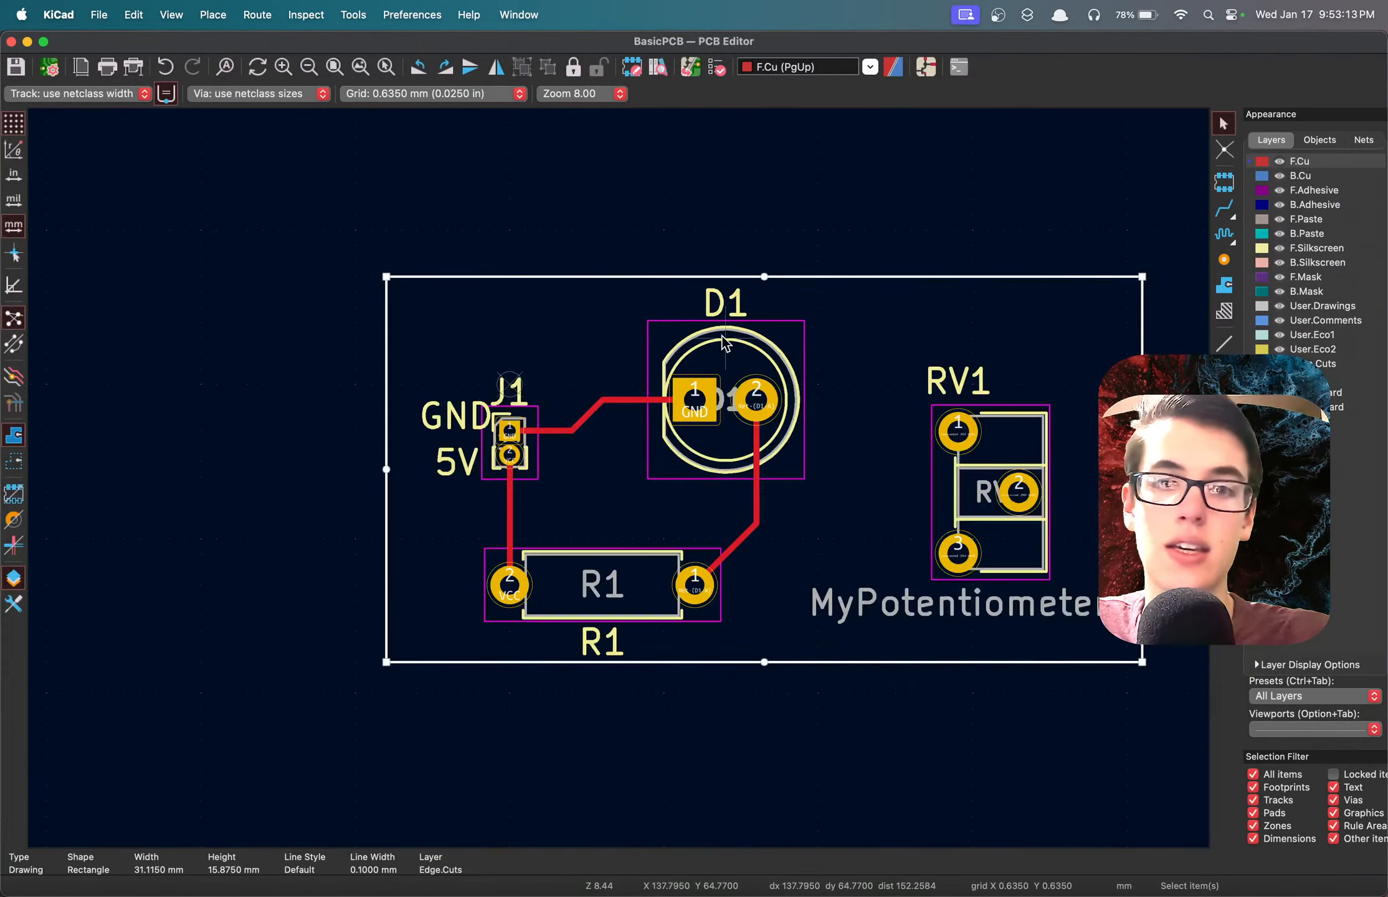
click(716, 68)
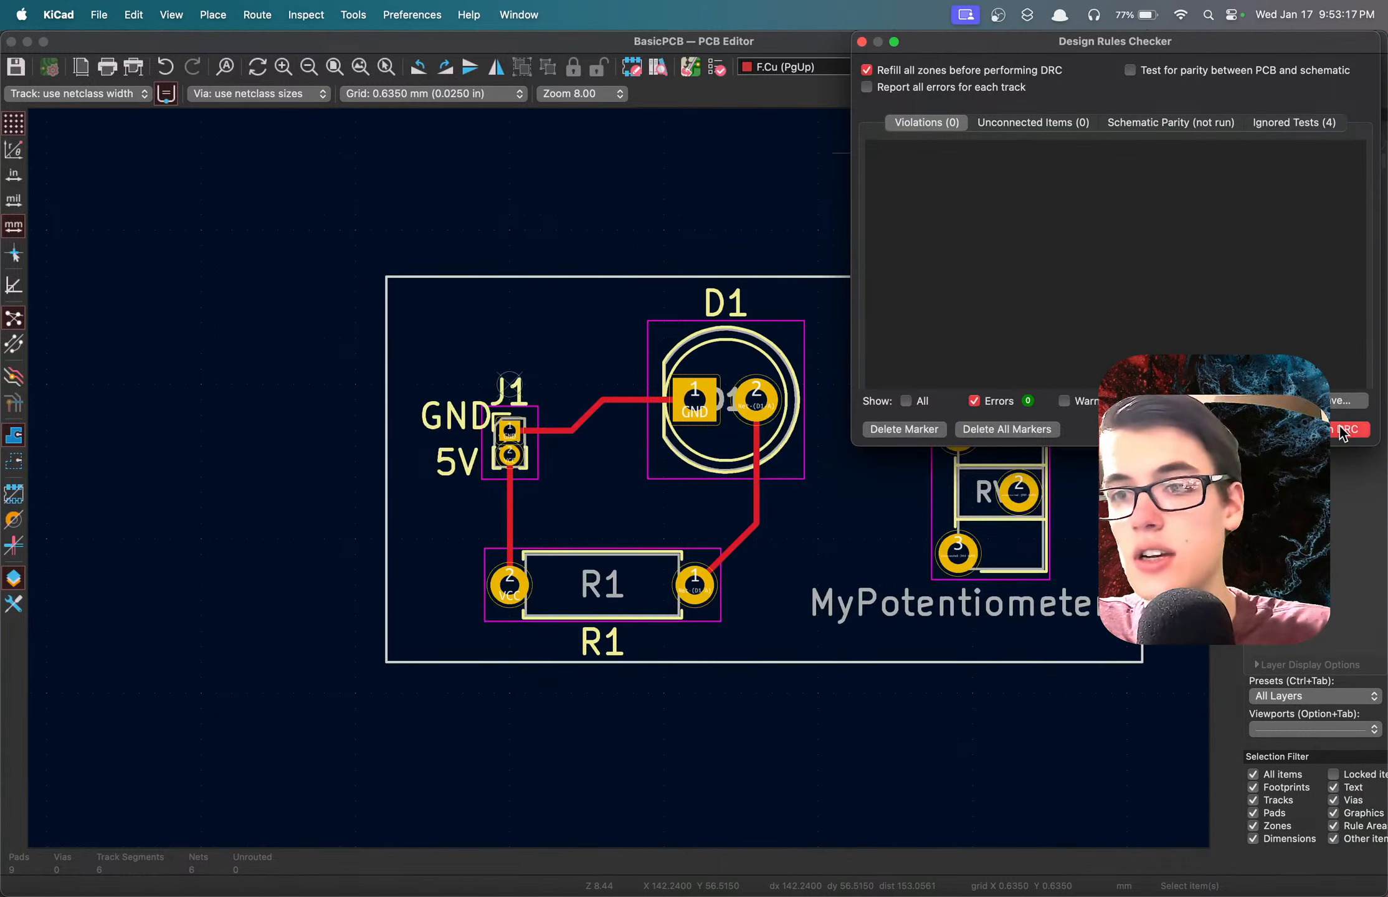
click(1339, 428)
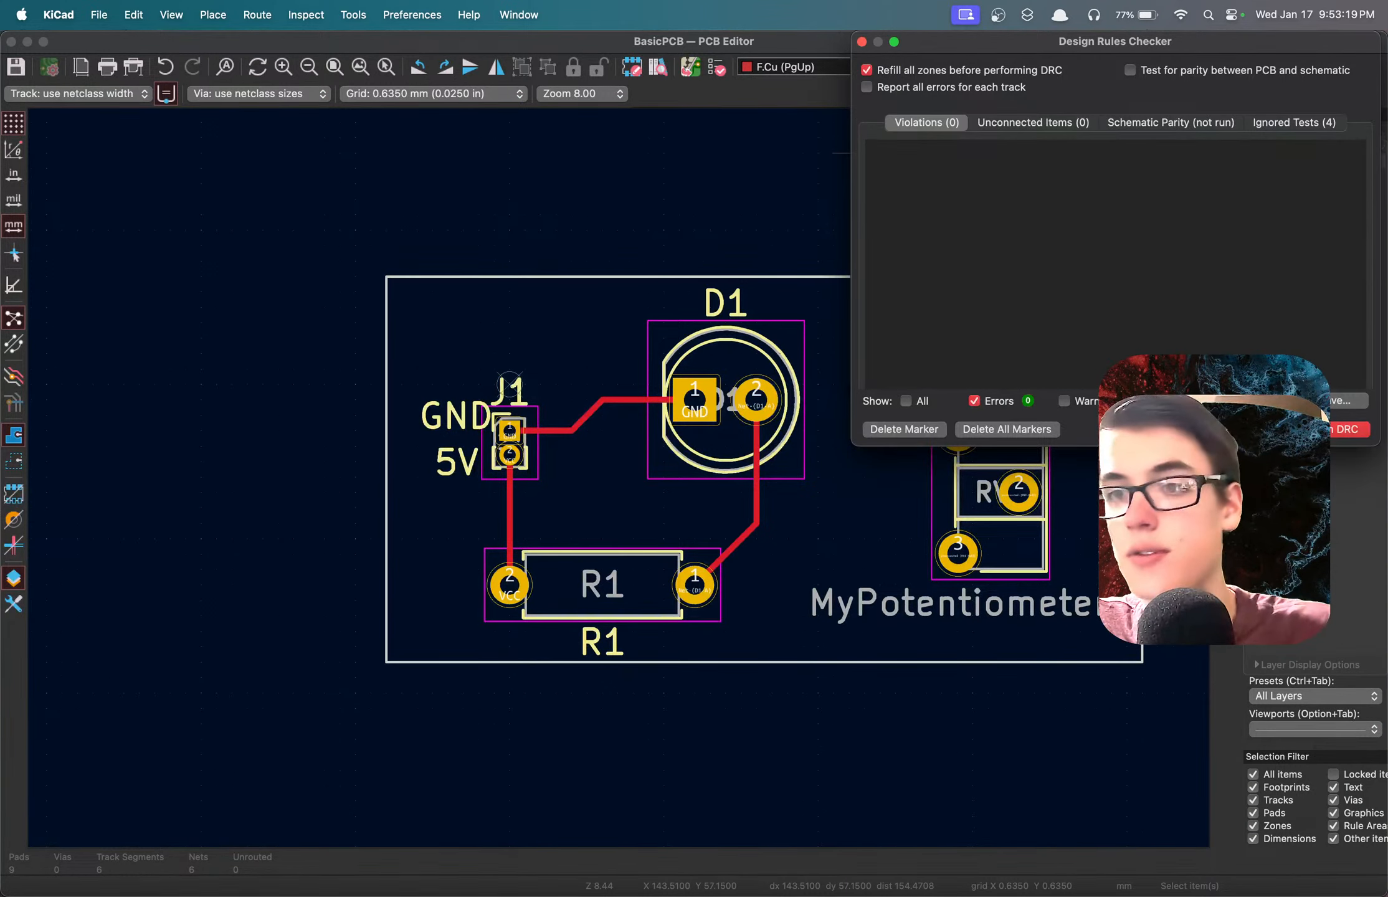
click(1280, 429)
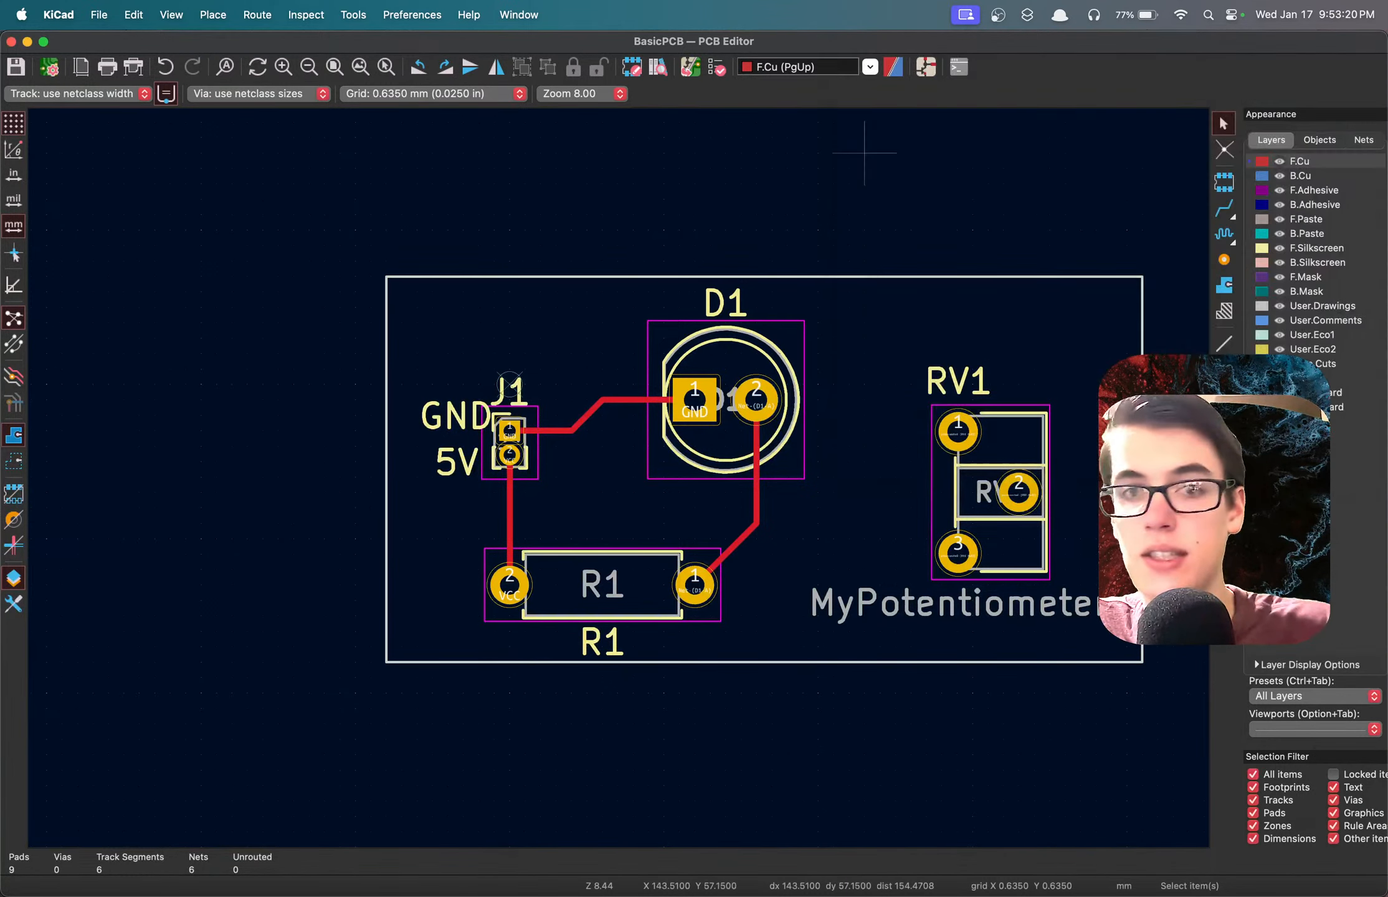
Delete the horizontal GND track segment leading into pad 1 of D1 and save the board.
click(620, 411)
key(Delete)
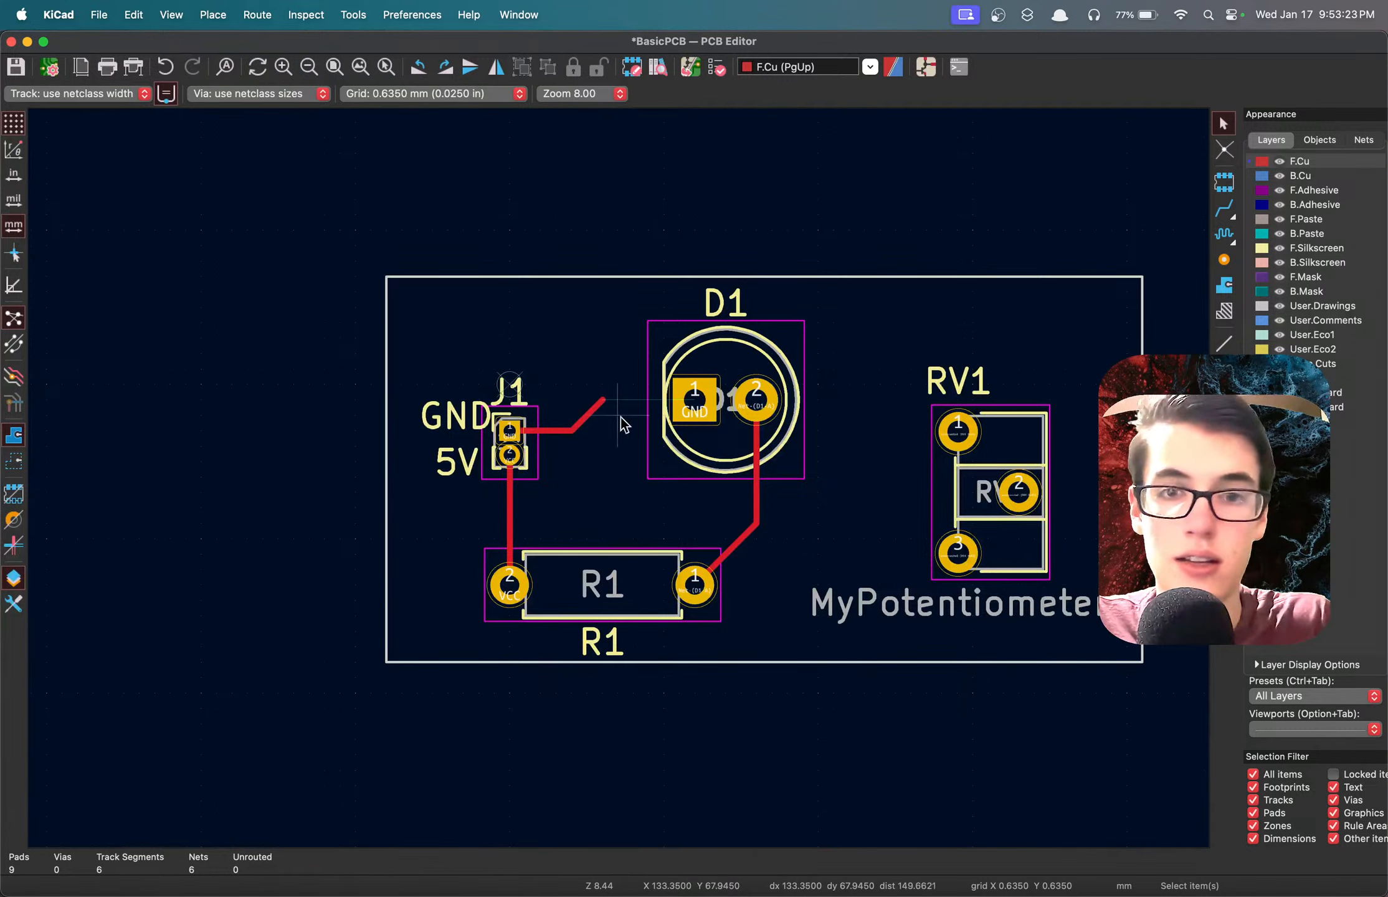
key(super+s)
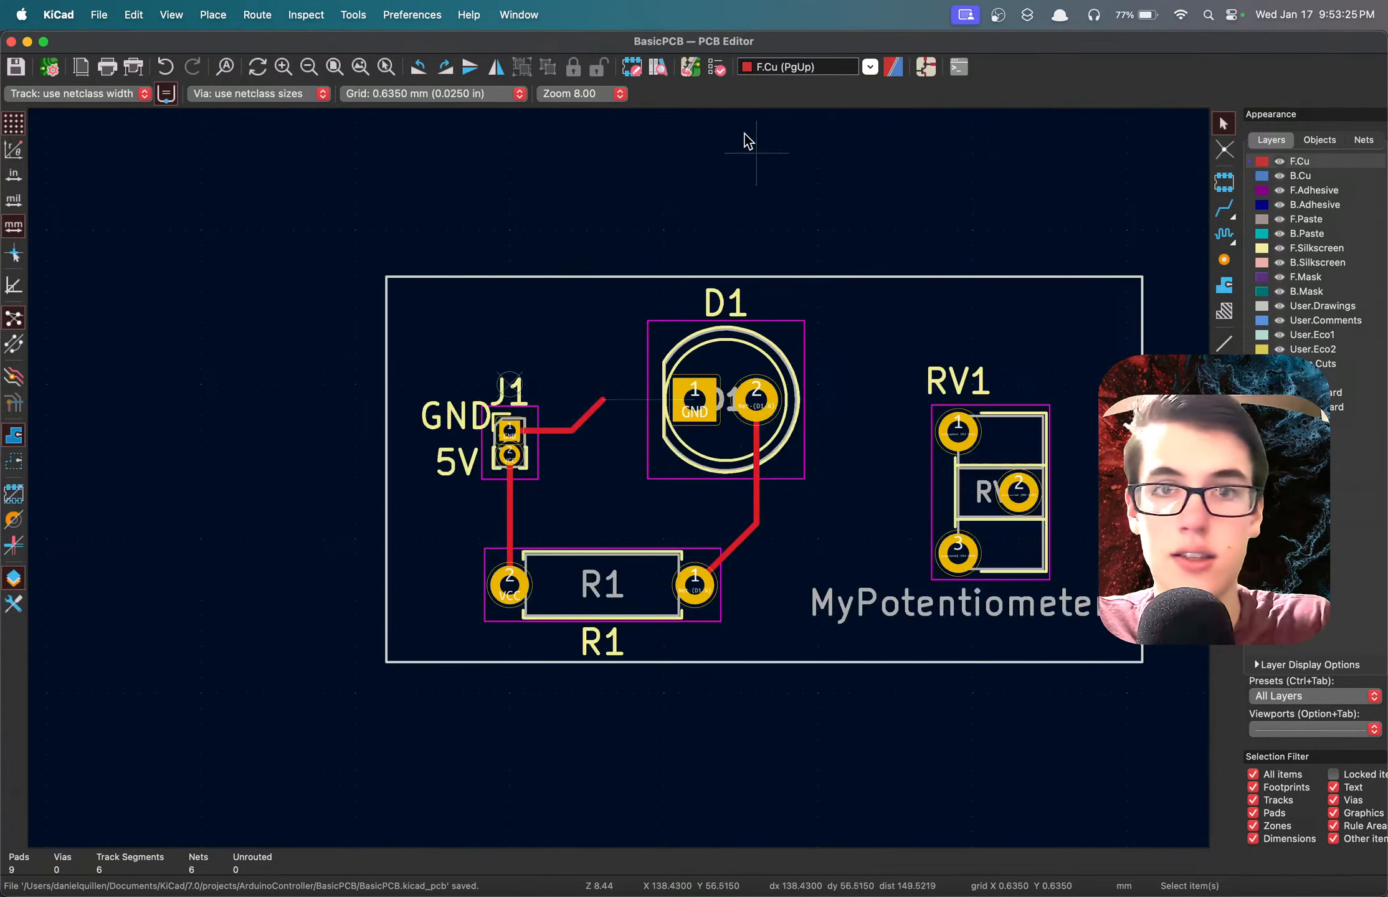
Run the Design Rules Checker again, include warnings in the listed violations, and leave the checker.
click(717, 67)
click(1348, 429)
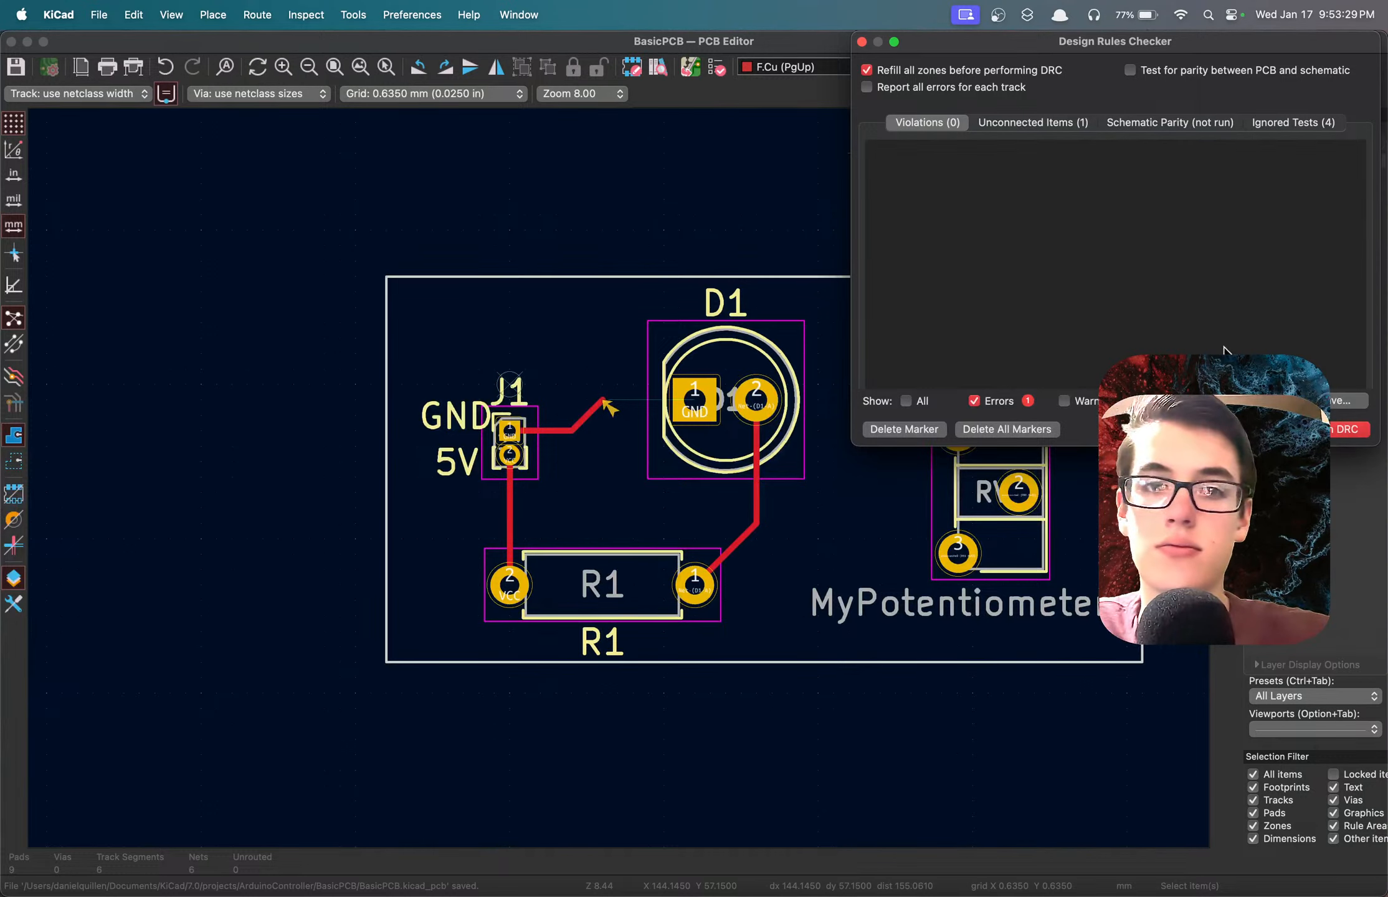
click(1066, 404)
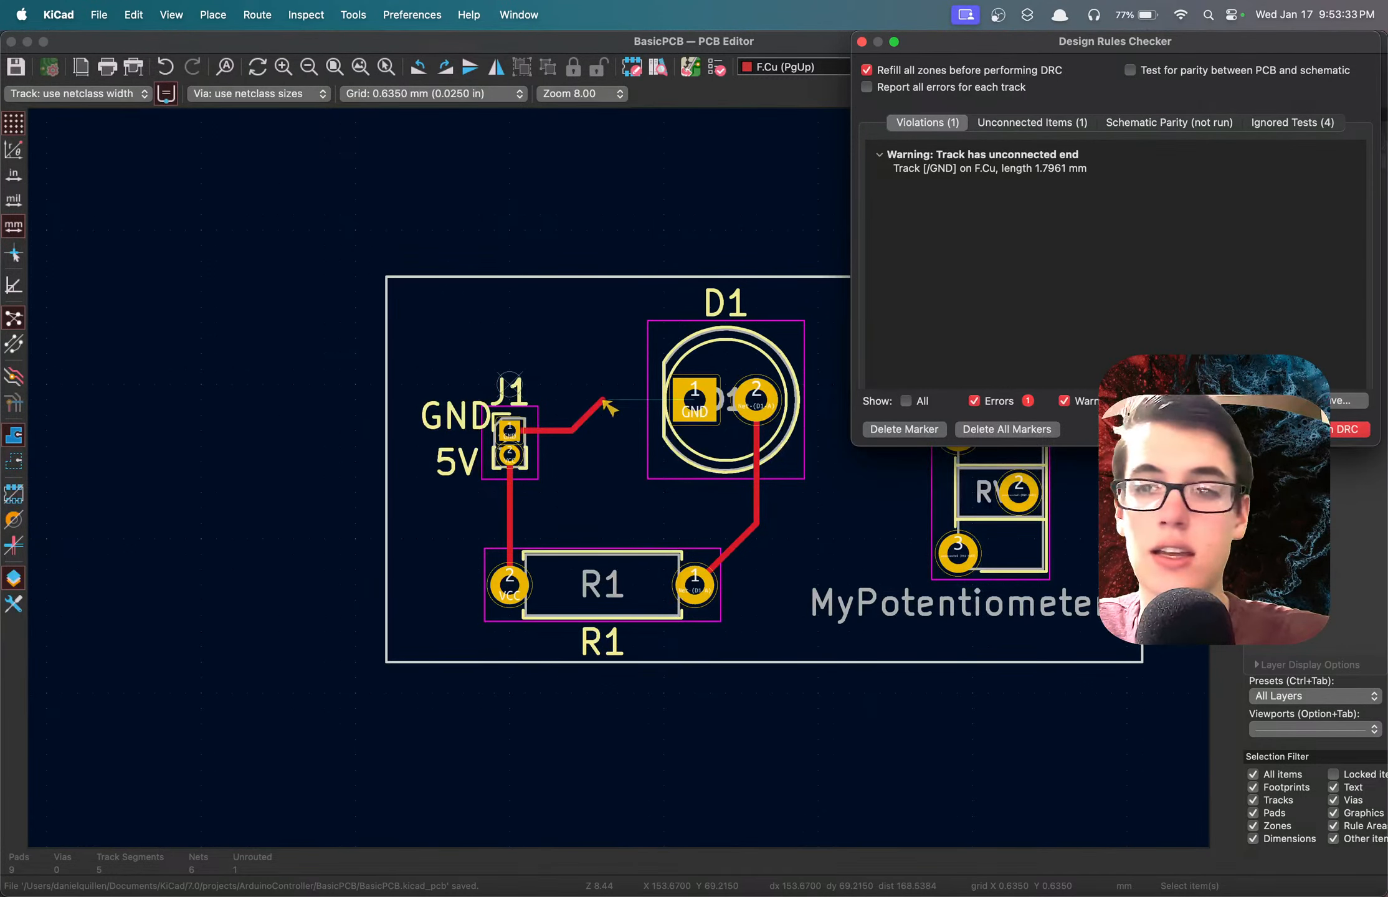
click(710, 461)
Route a single F.Cu track from the open end of the GND track to pad 1 of D1.
scroll(710, 462, up, 3)
scroll(622, 486, up, 3)
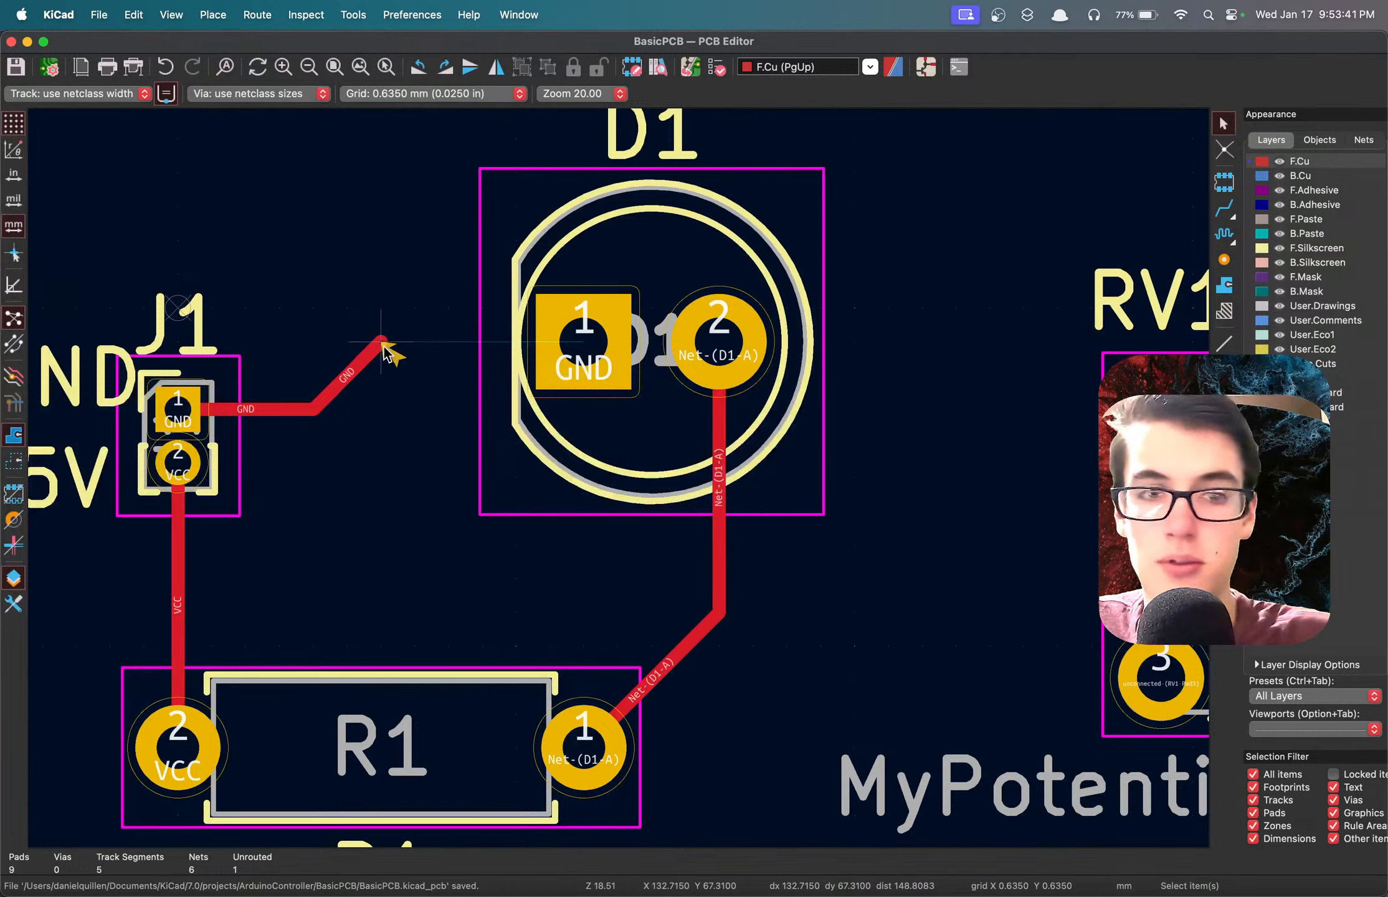
click(1224, 210)
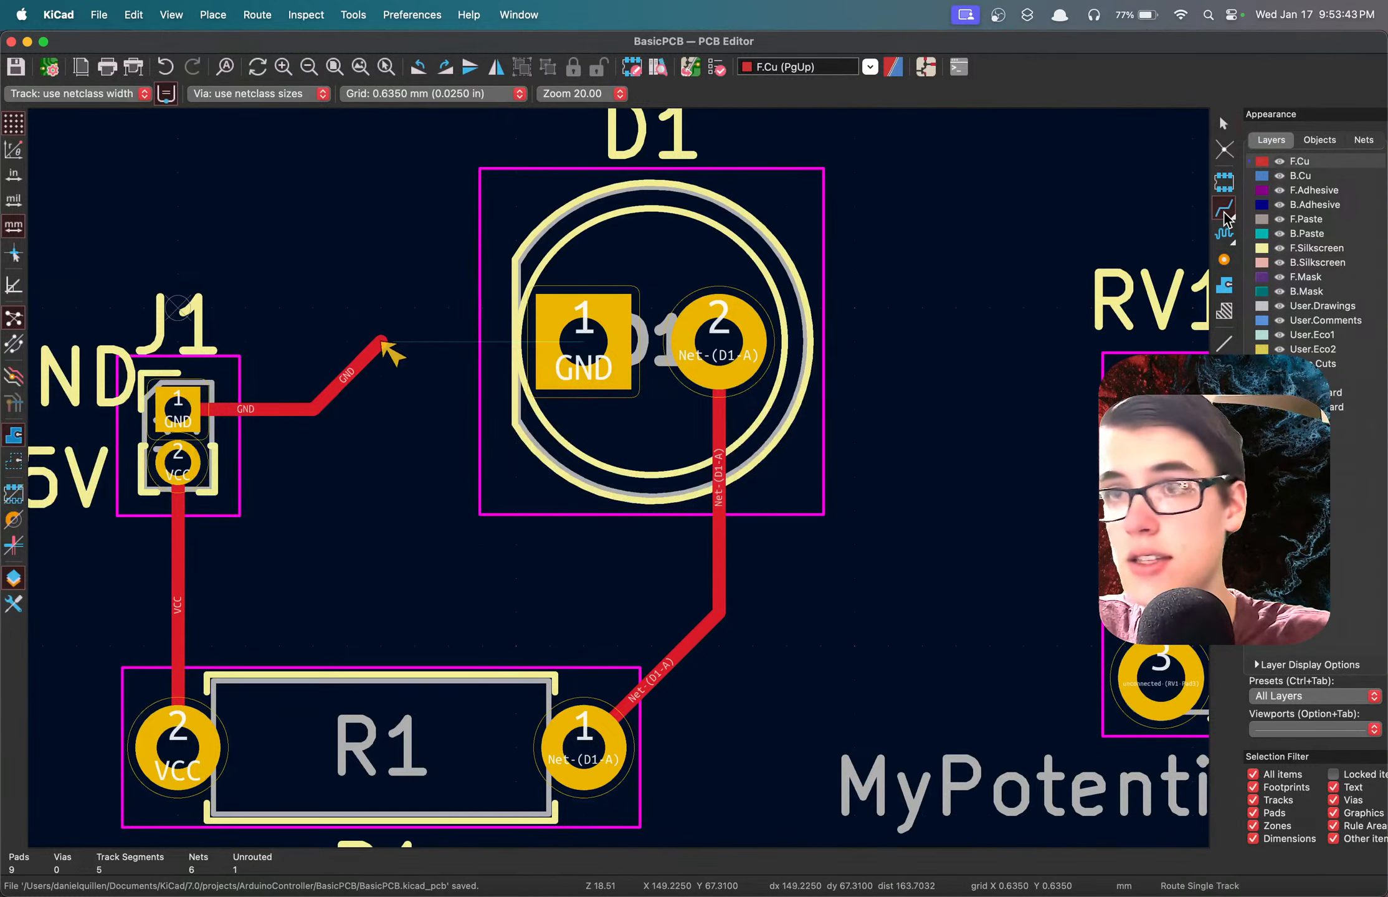
click(382, 341)
click(583, 343)
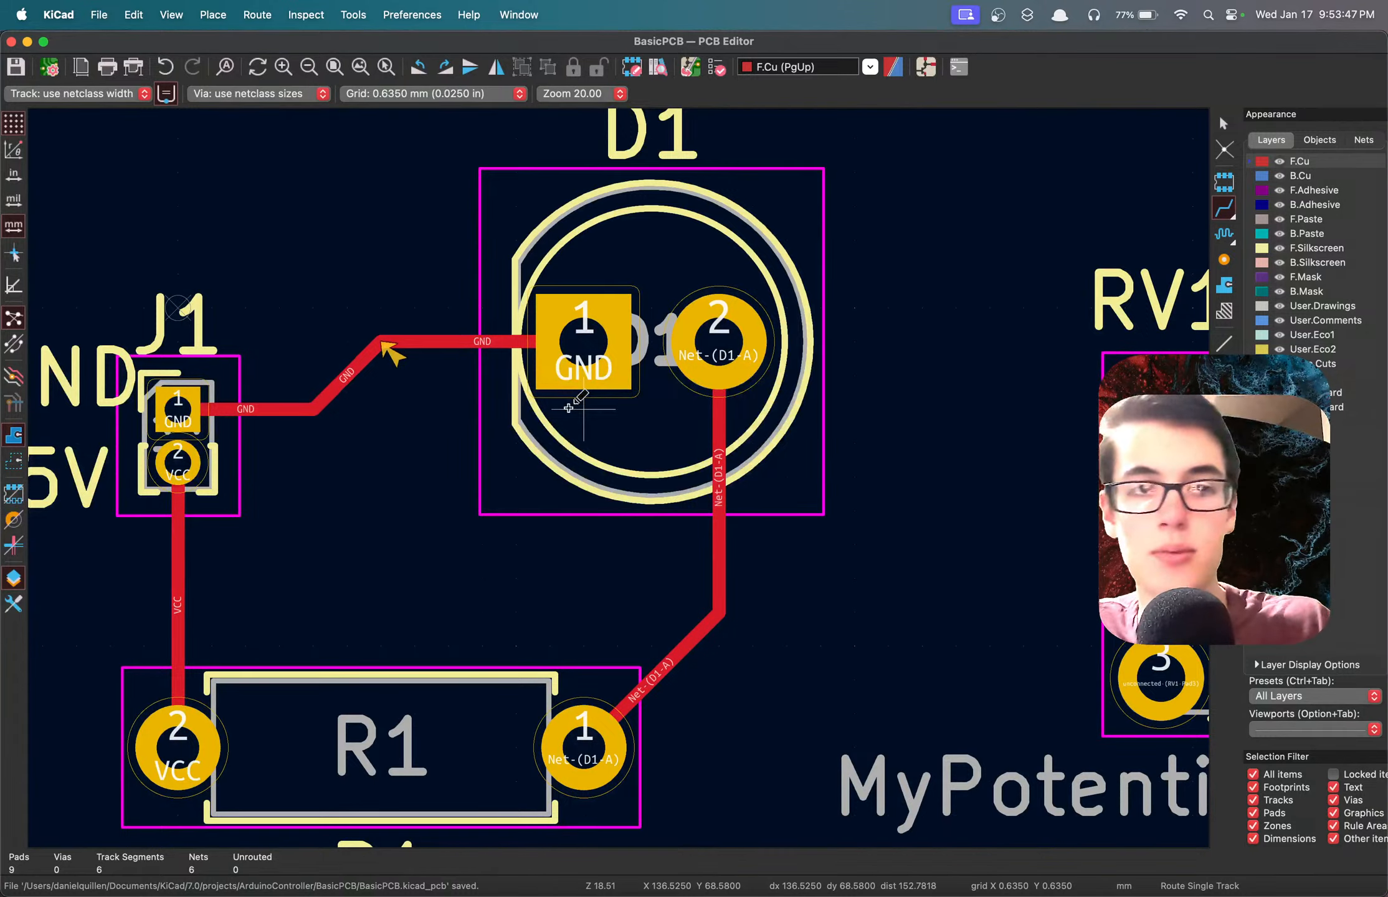
Compare the PCB layout with the schematic, examining the components, GND and VCC labels and connections in both editors.
scroll(568, 408, down, 5)
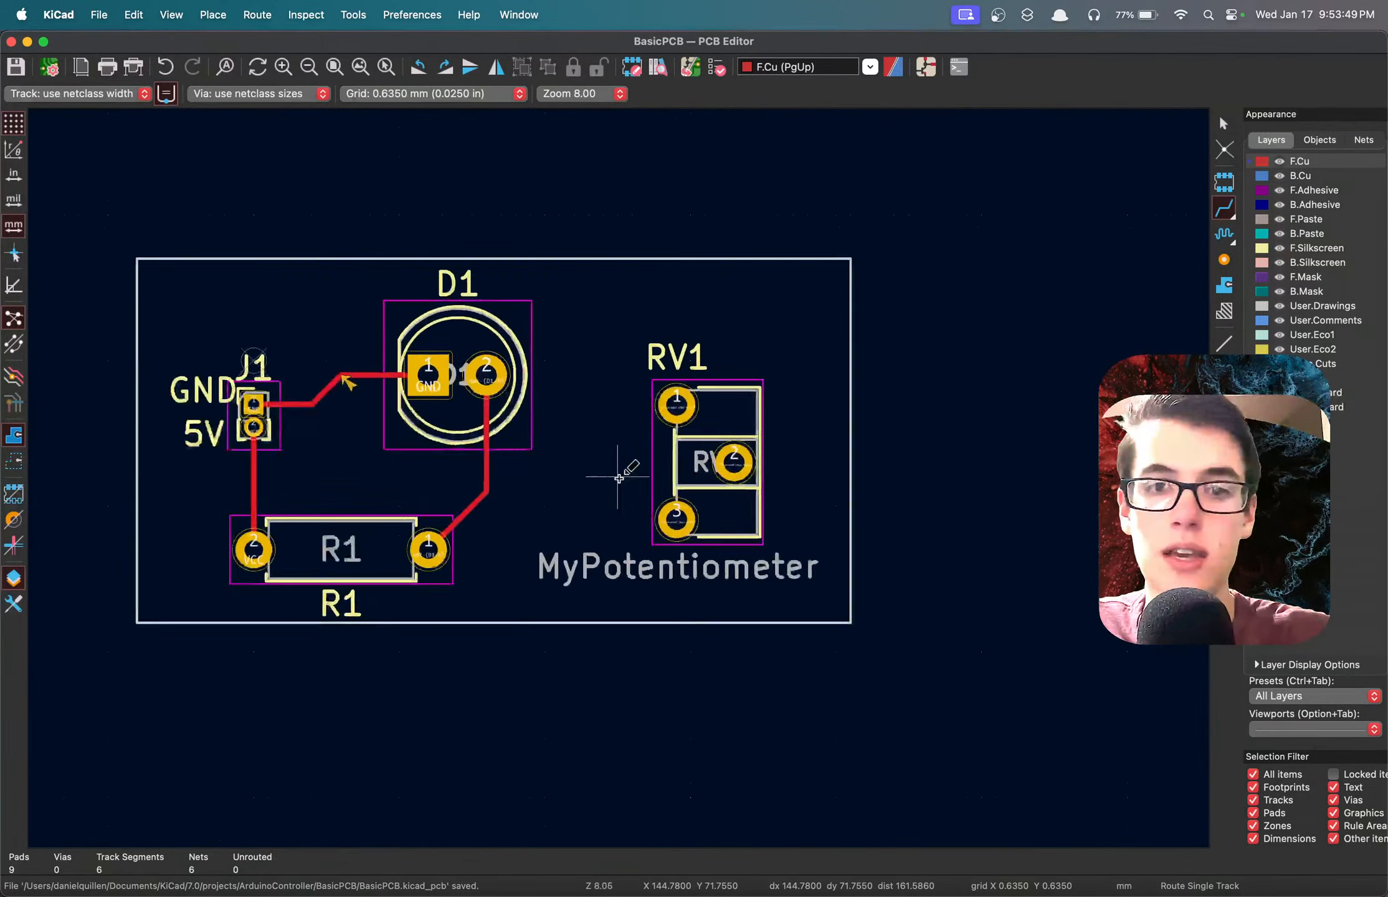
scroll(618, 477, up, 3)
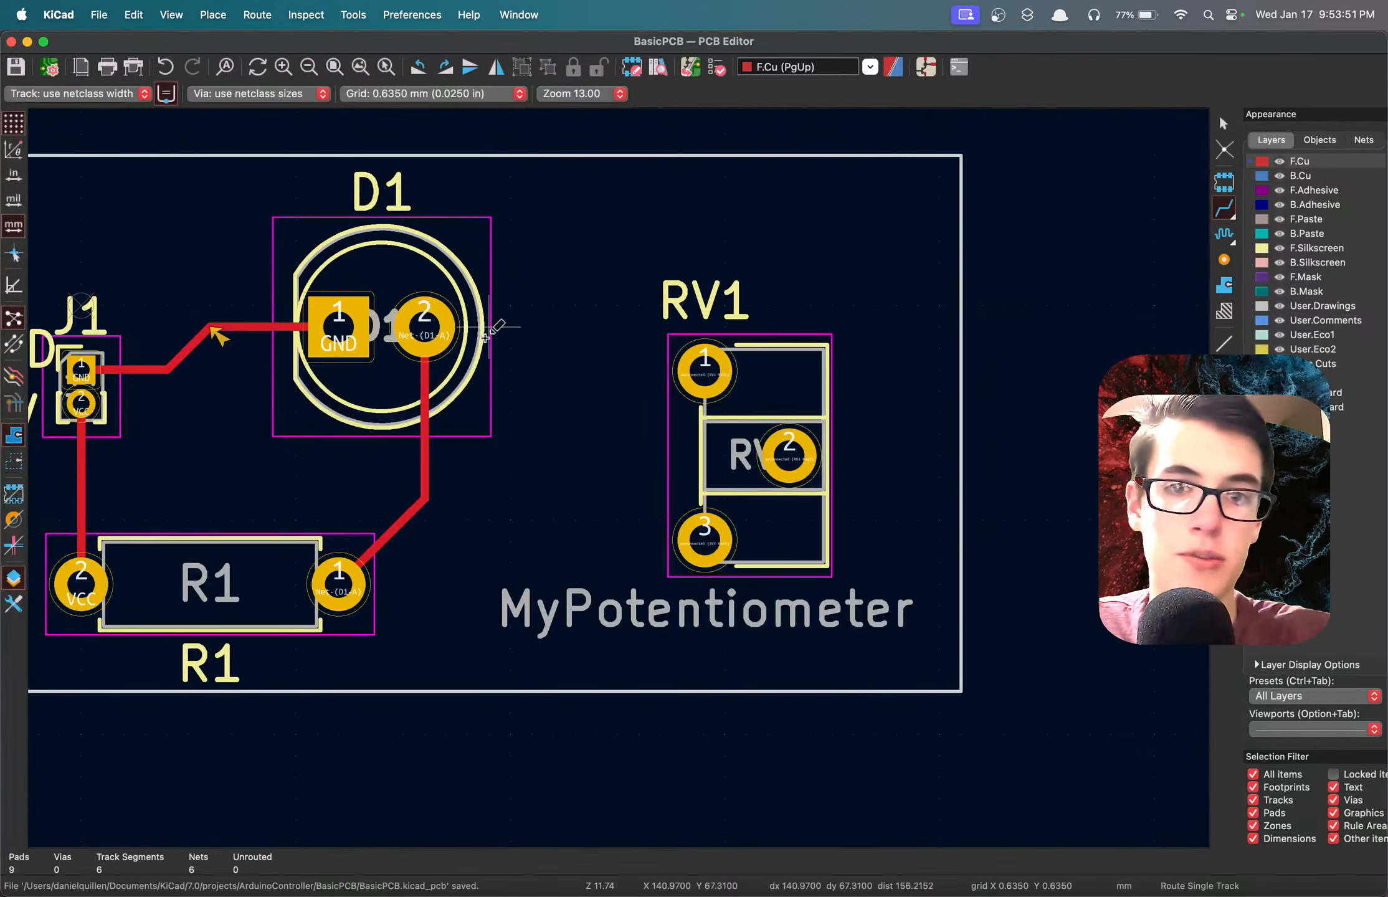
click(926, 66)
scroll(790, 393, down, 5)
scroll(777, 454, up, 4)
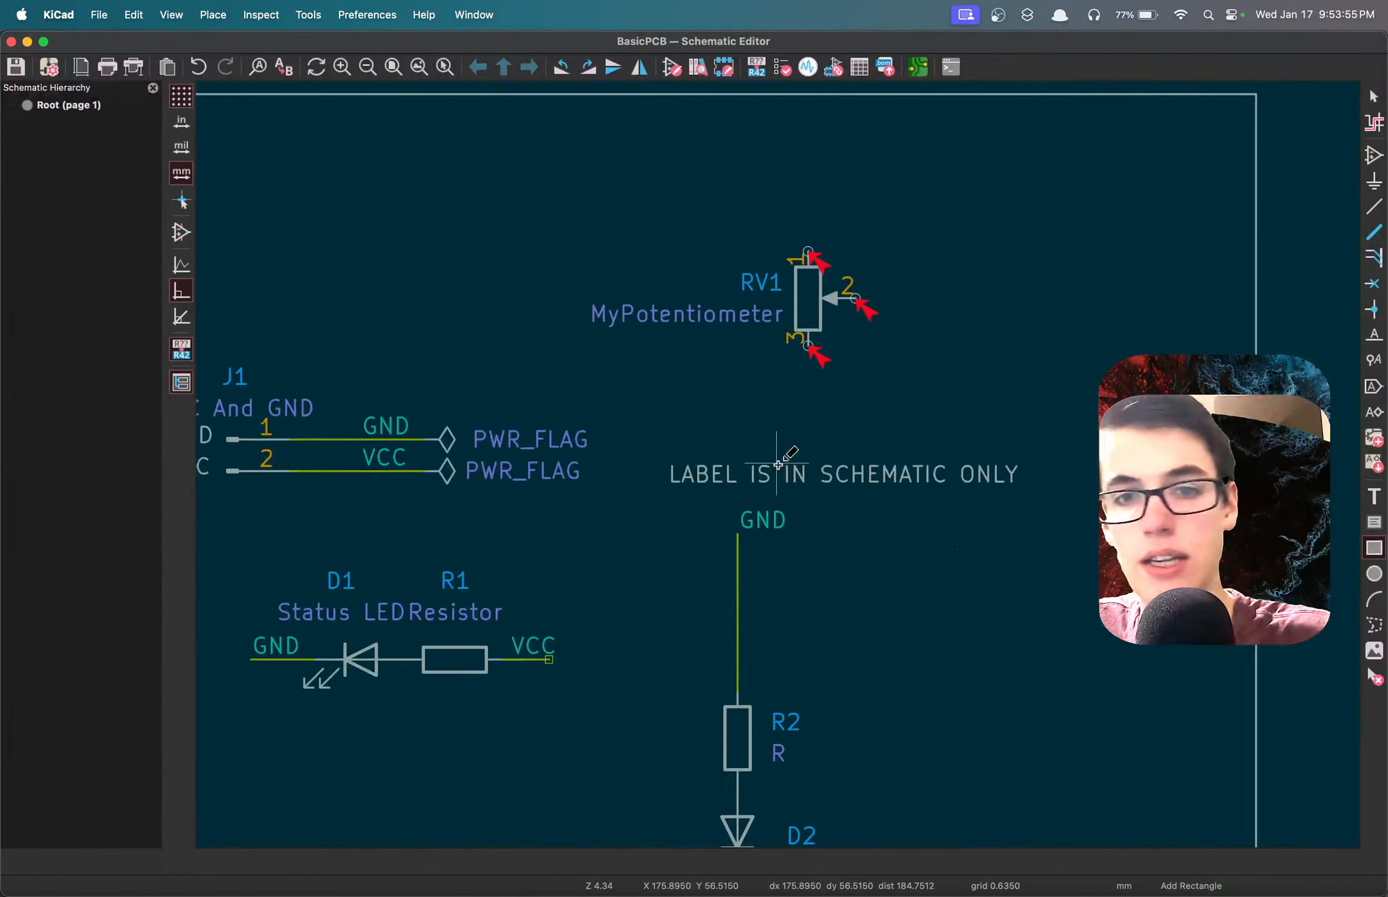
scroll(777, 464, down, 2)
scroll(777, 464, up, 2)
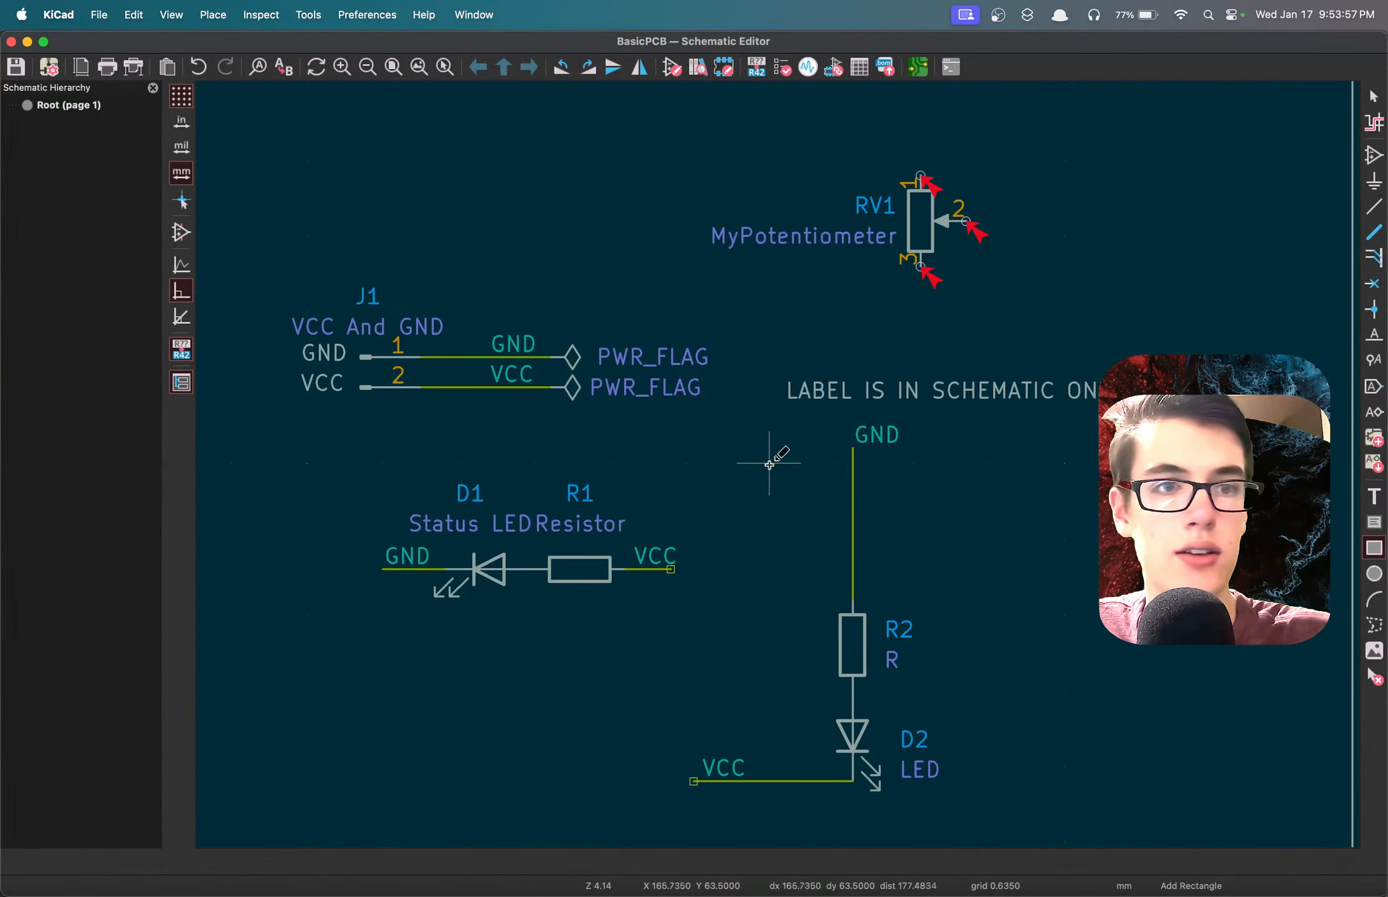
scroll(758, 526, down, 3)
scroll(778, 458, up, 3)
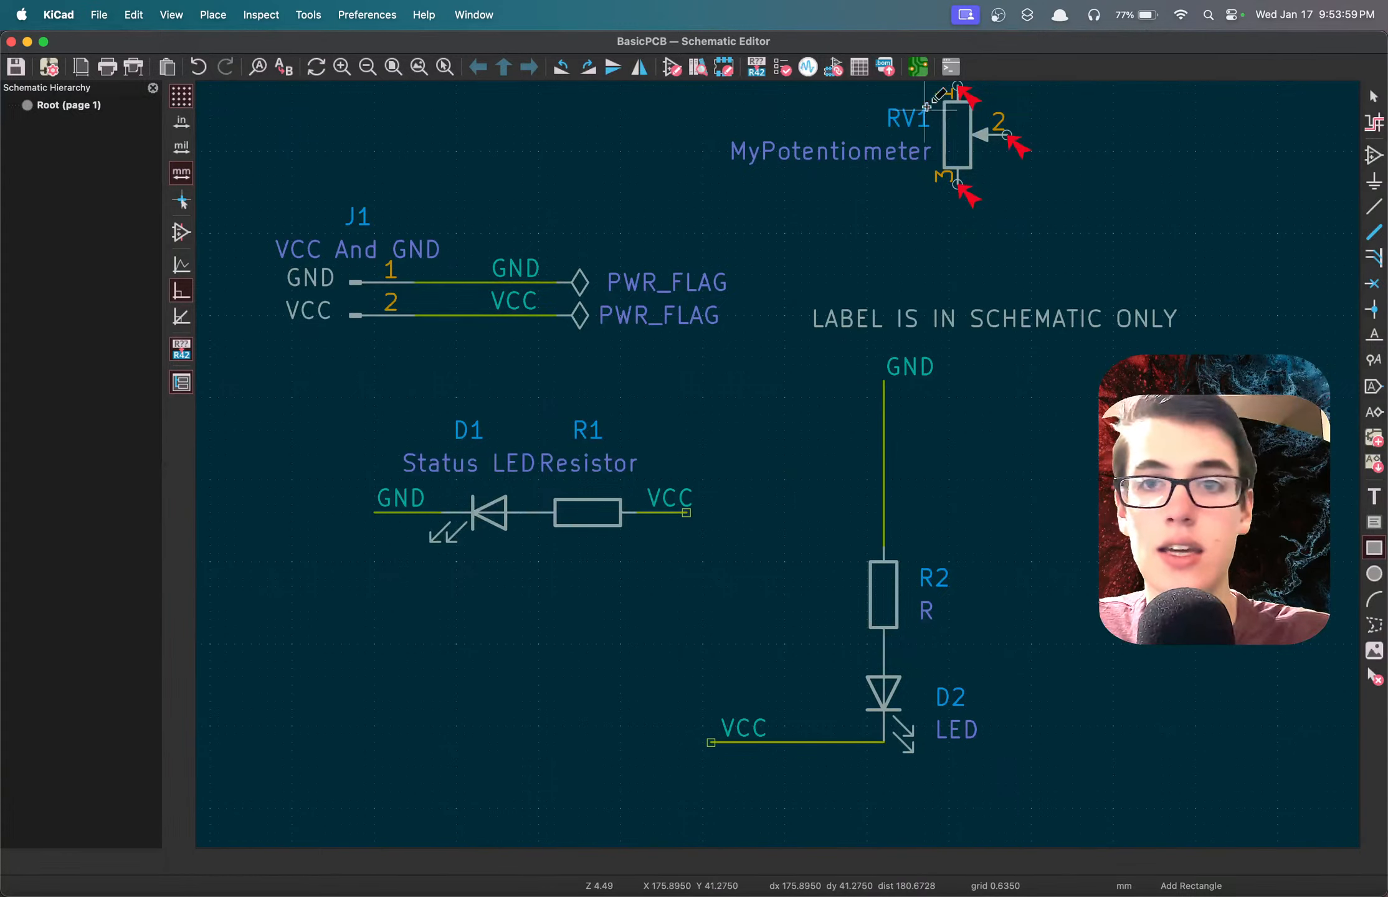
click(918, 67)
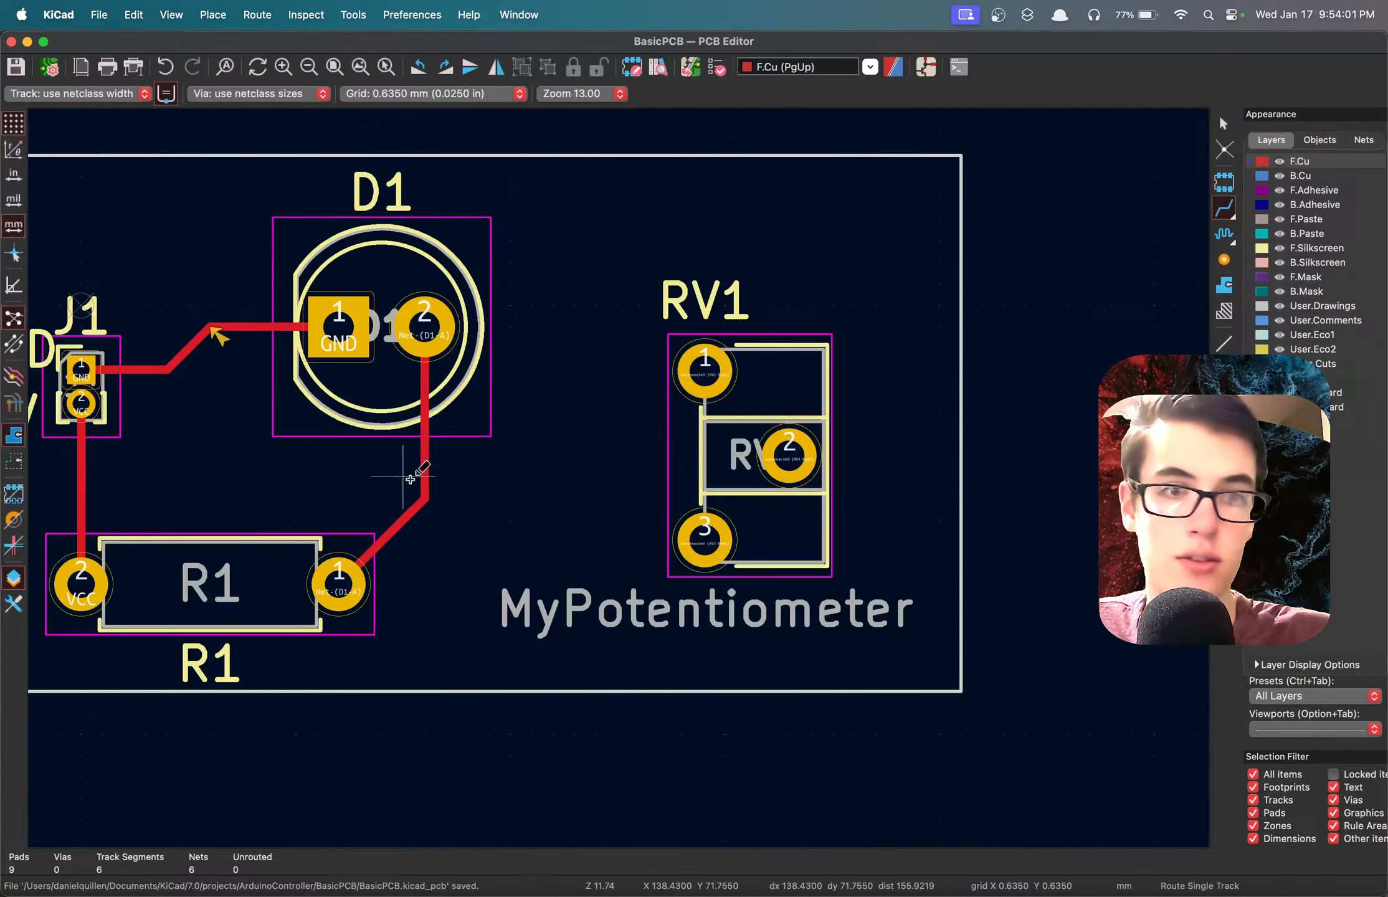
scroll(411, 473, down, 3)
scroll(618, 477, up, 3)
scroll(618, 477, up, 1)
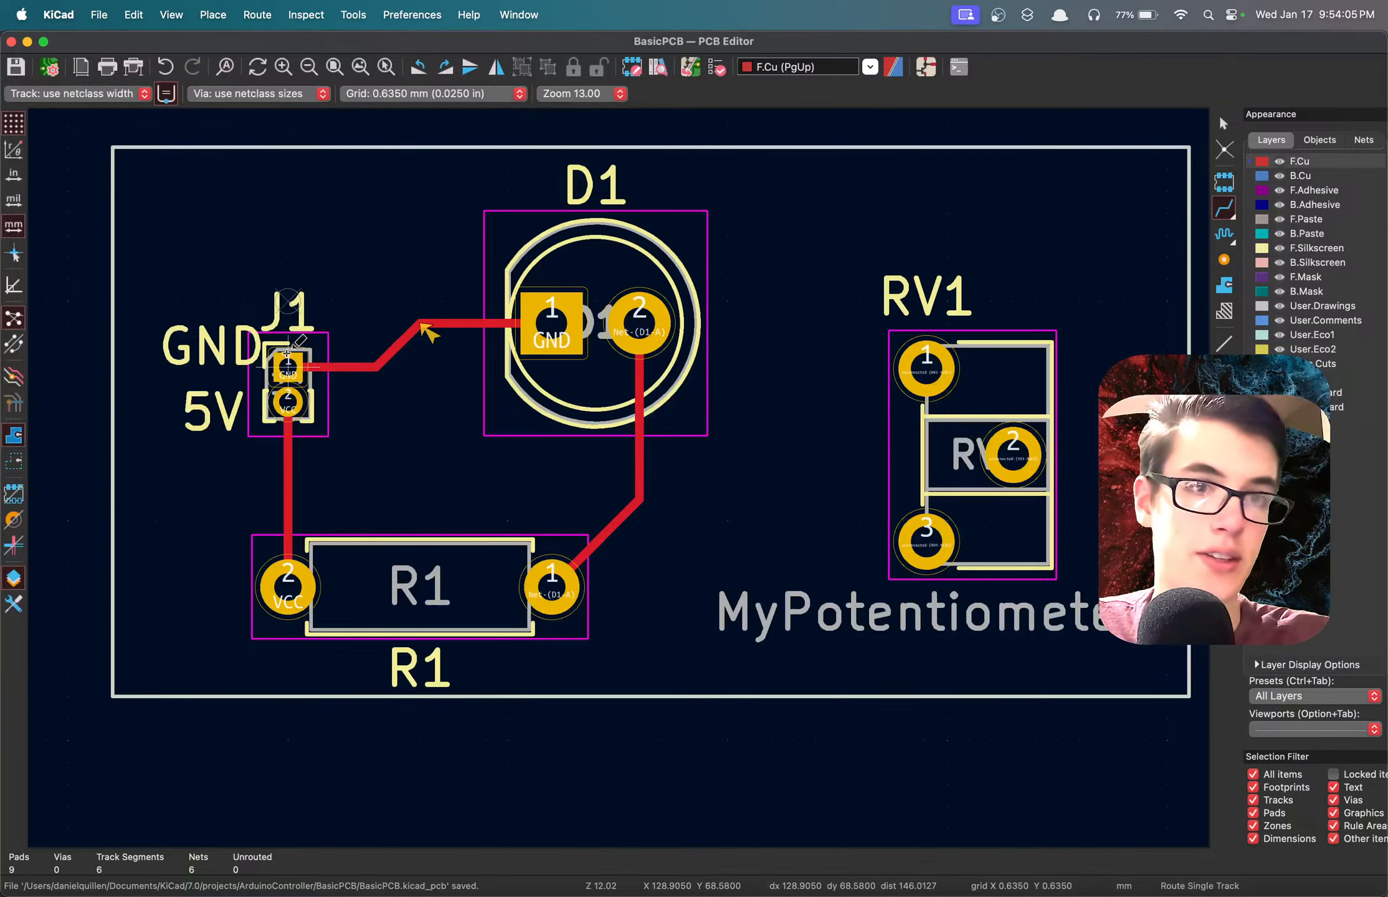
click(925, 66)
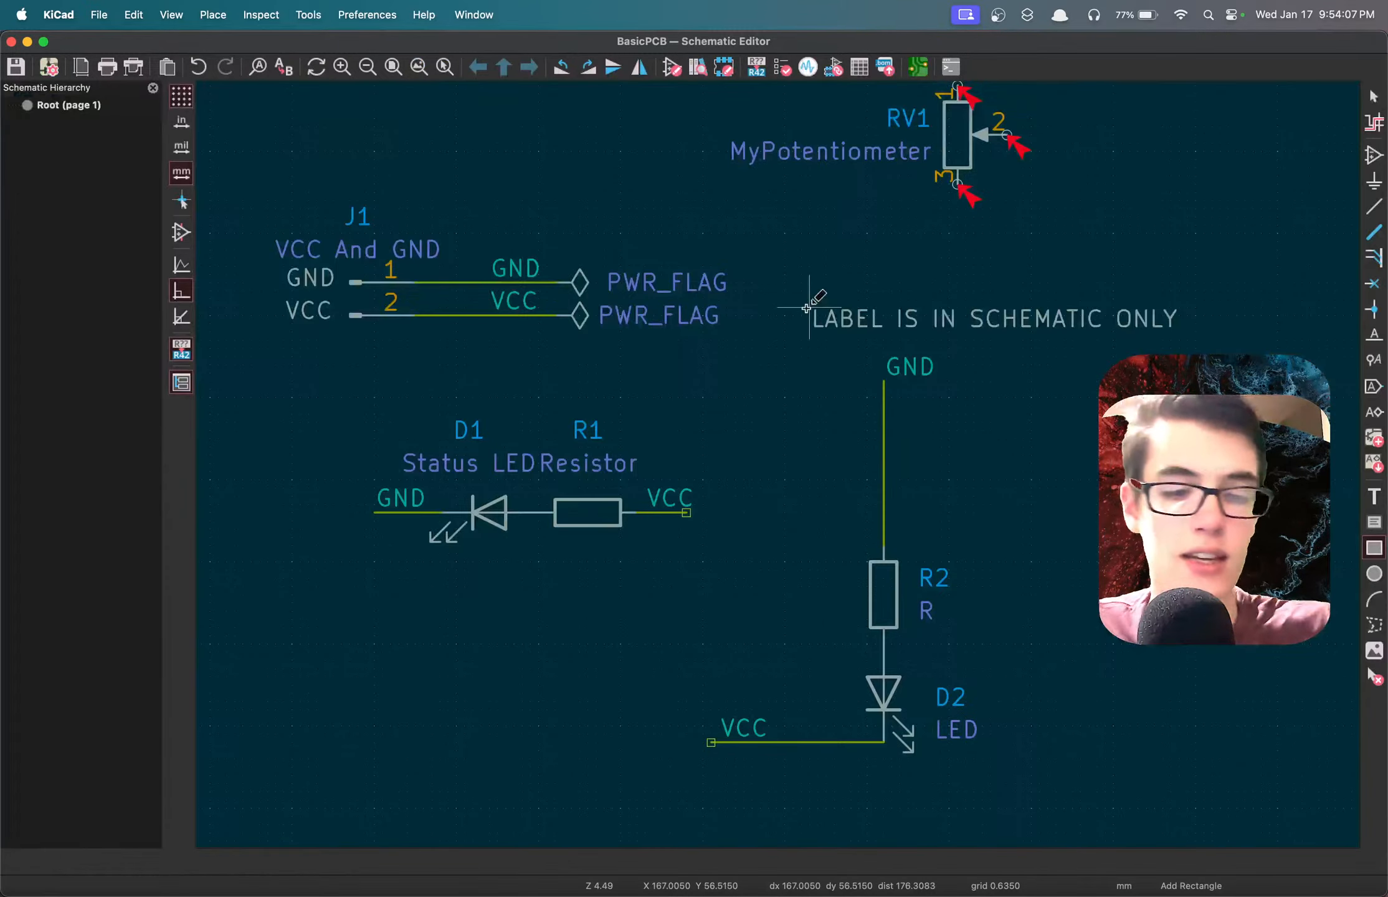
Return to the PCB Editor, inspect the board in the 3D Viewer from several angles, and close the viewer.
click(919, 70)
key(alt+3)
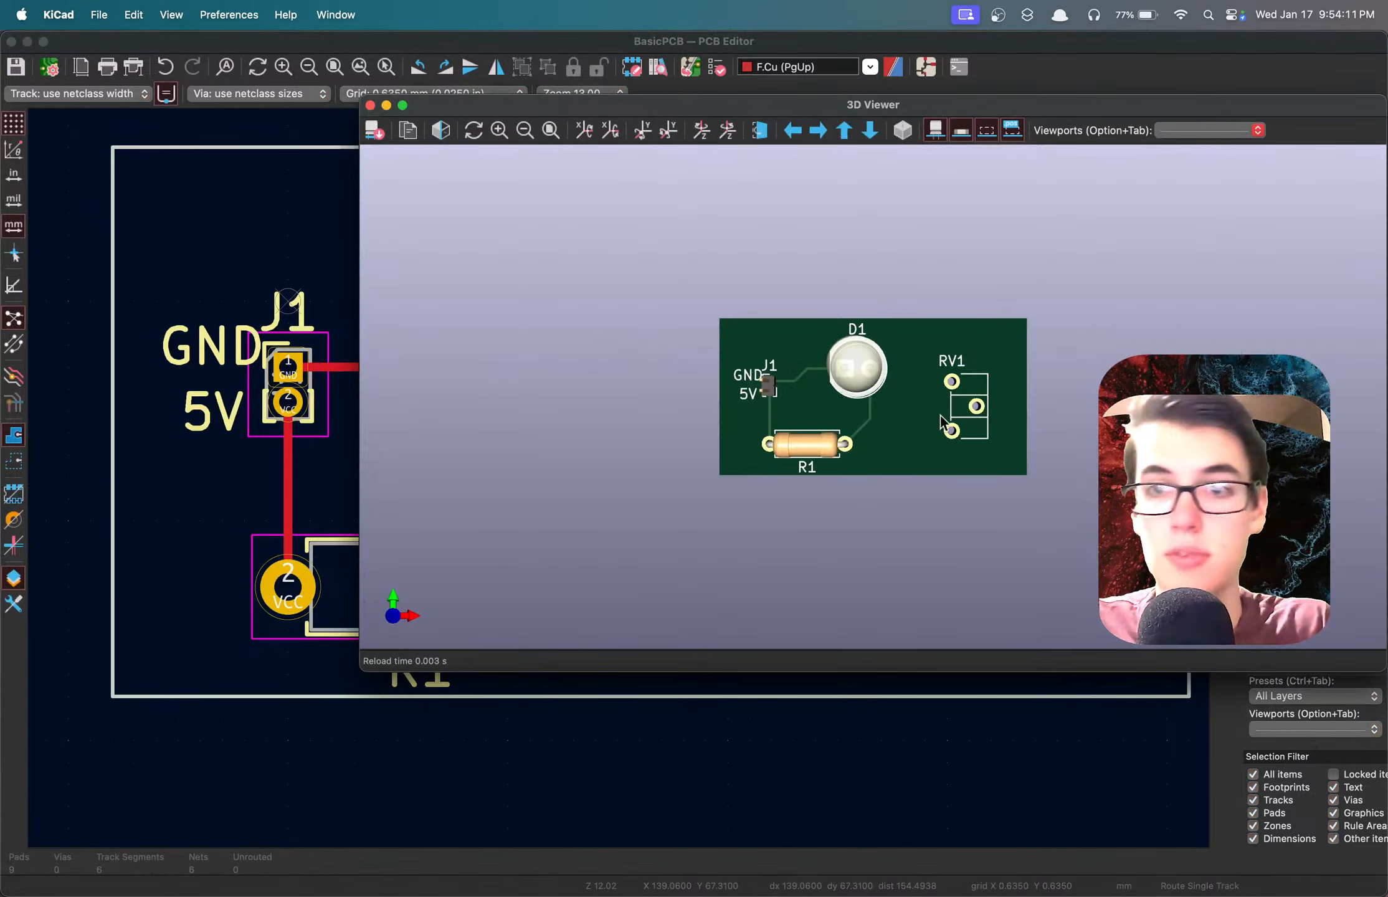
drag(819, 415, 809, 391)
scroll(809, 391, up, 3)
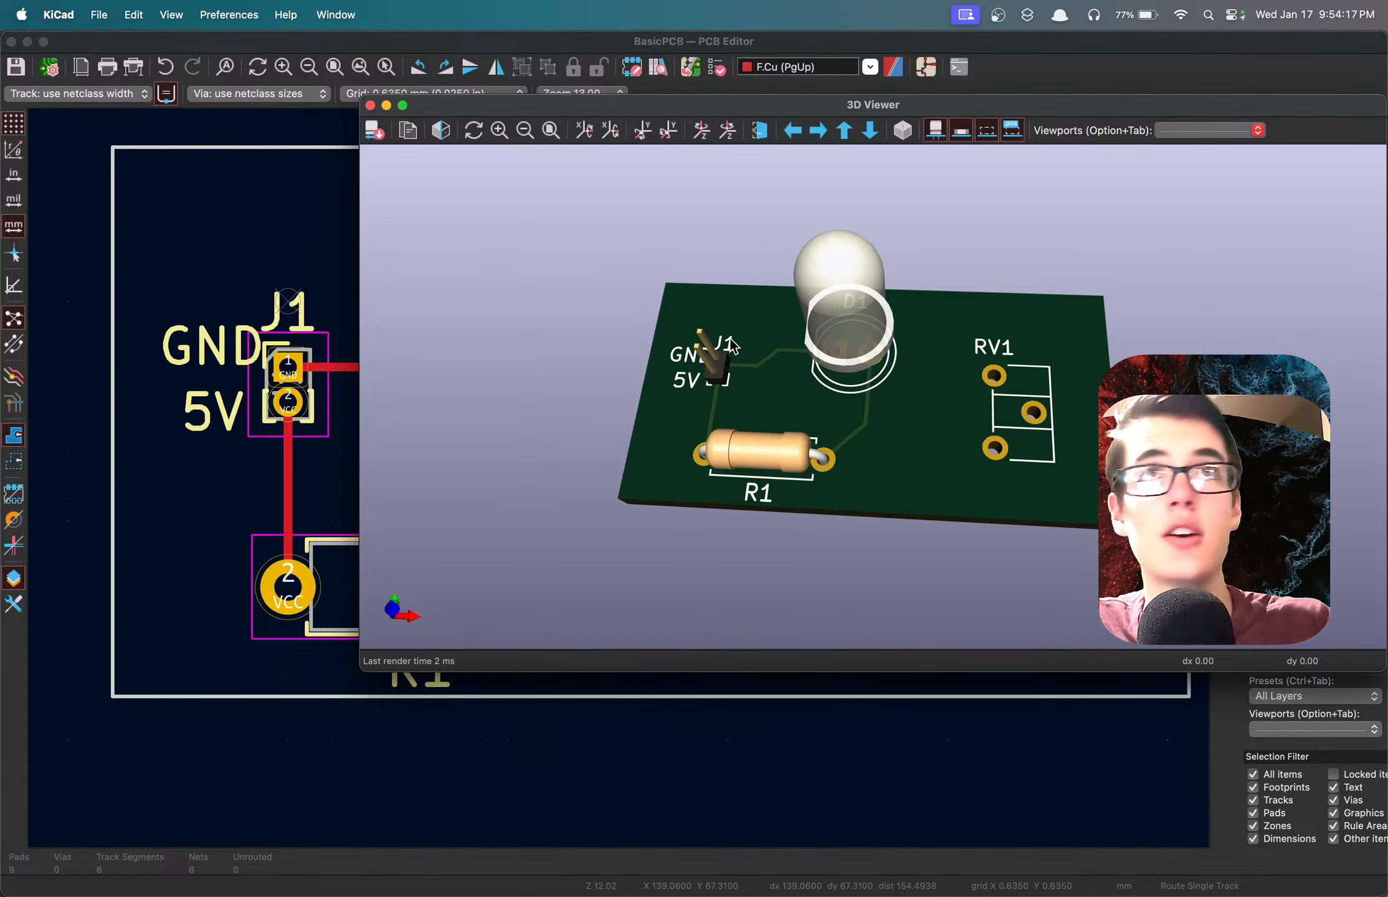
drag(837, 394, 662, 481)
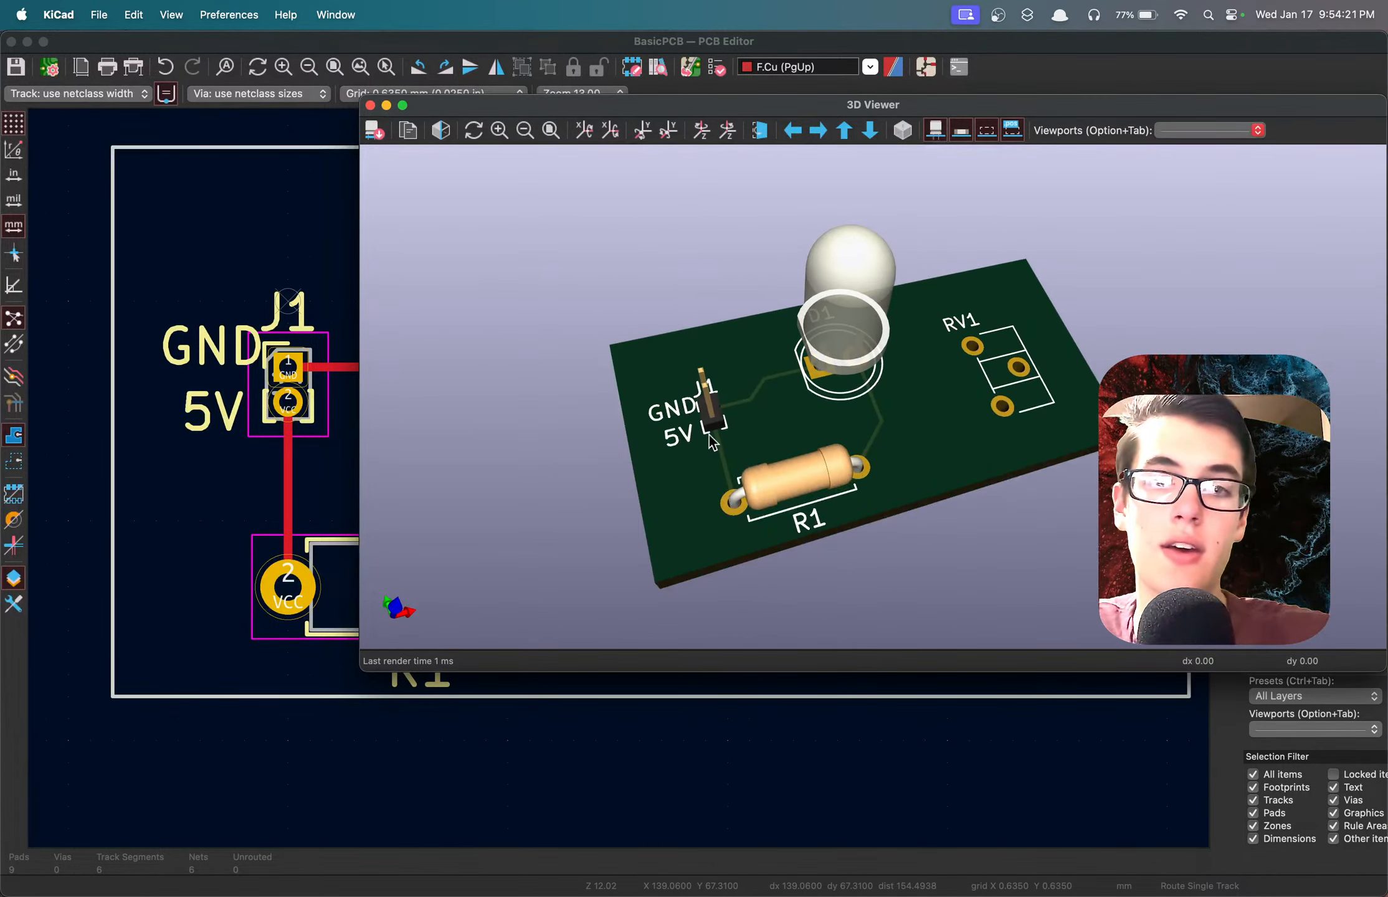
click(370, 106)
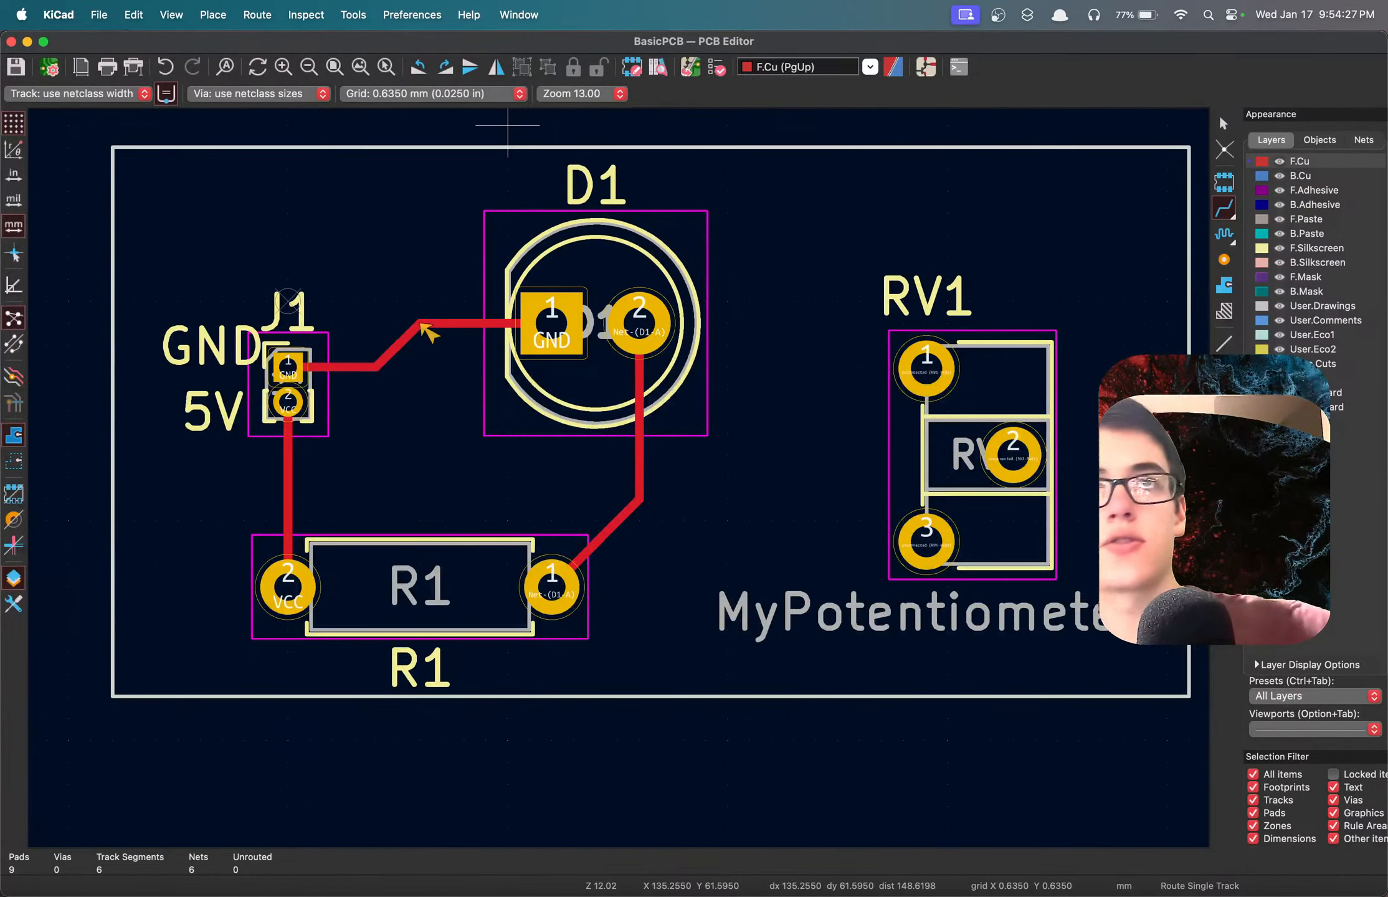
key(super+Tab)
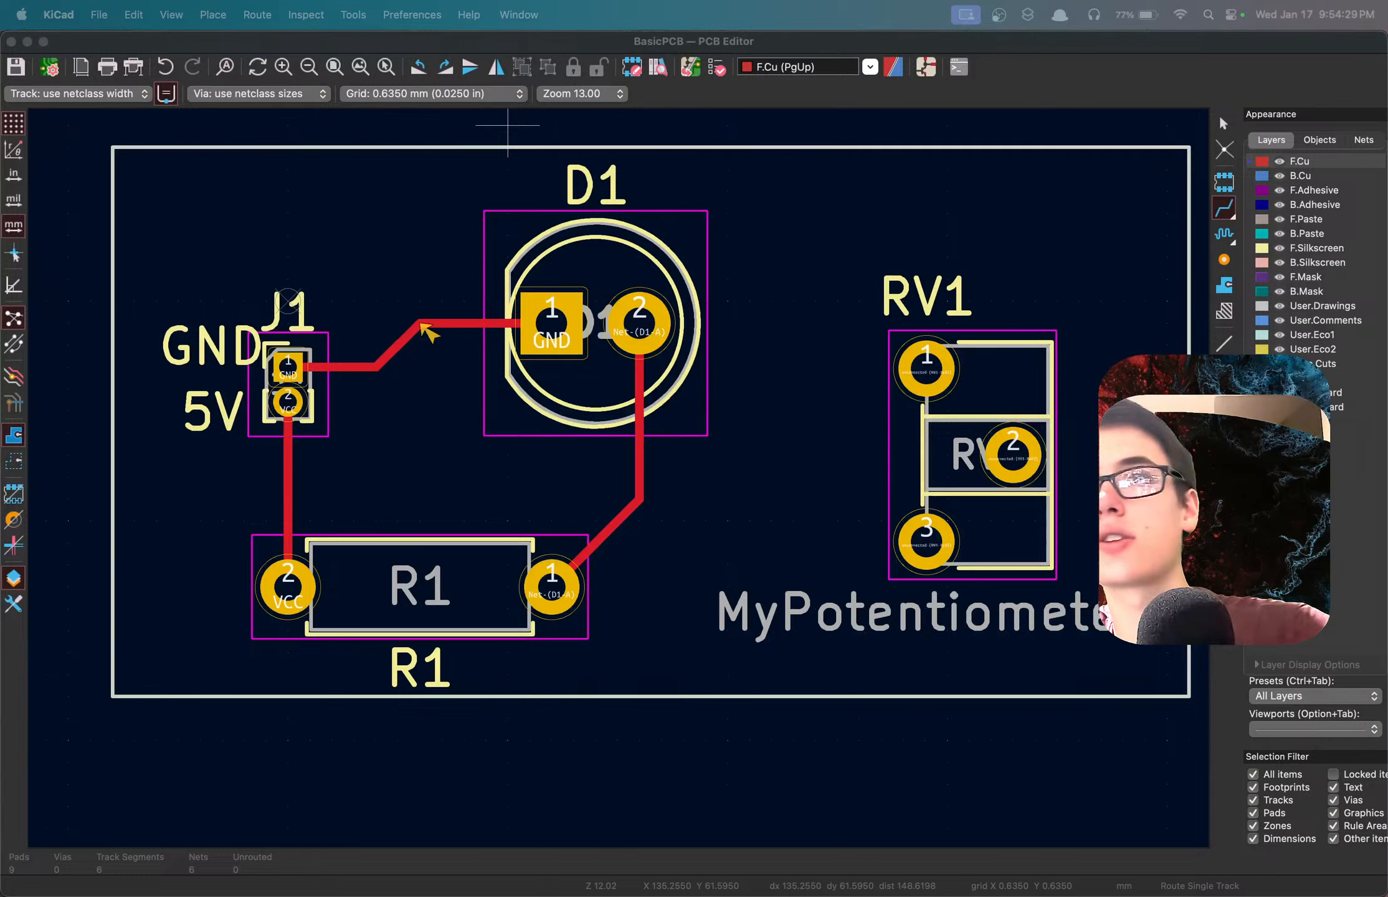